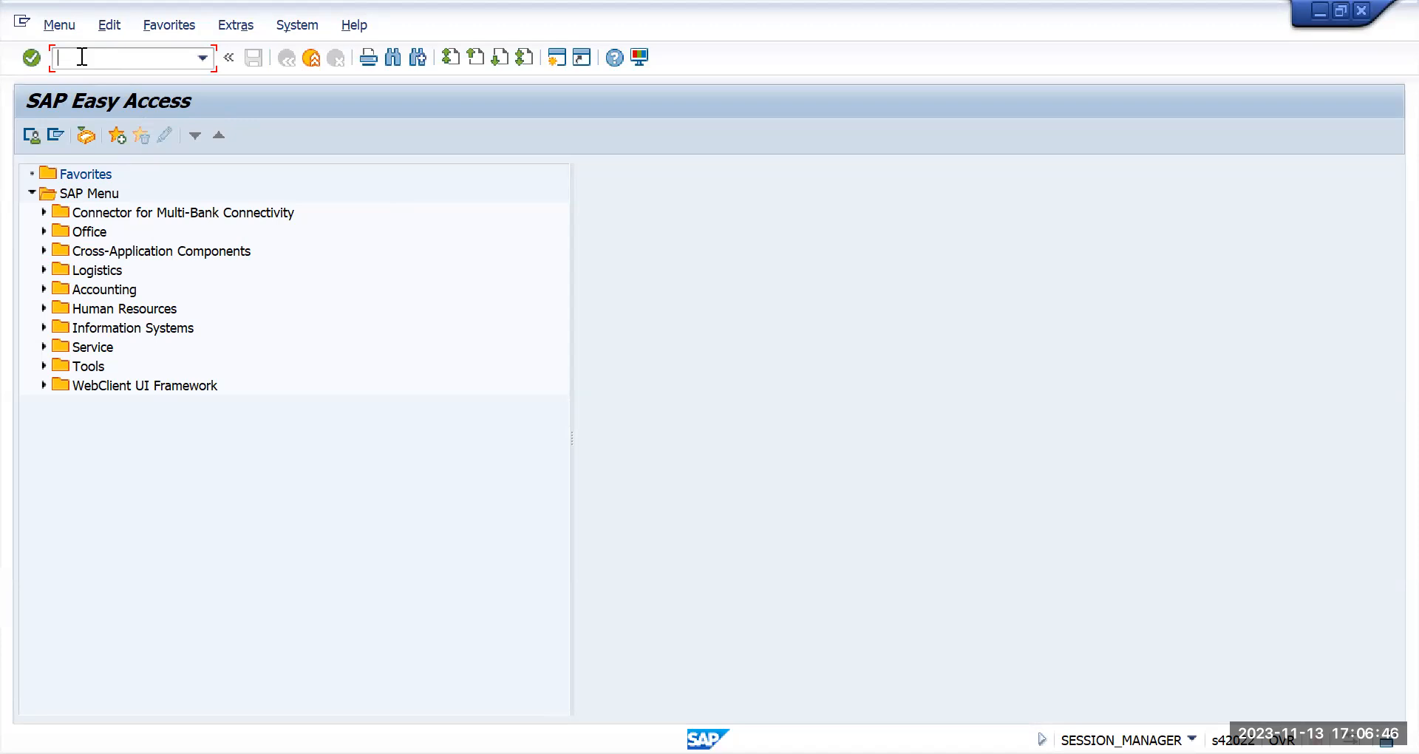
- Start the spro transaction and display the SAP Reference IMG structure
type("spro")
key("Return")
left_click(68, 136)
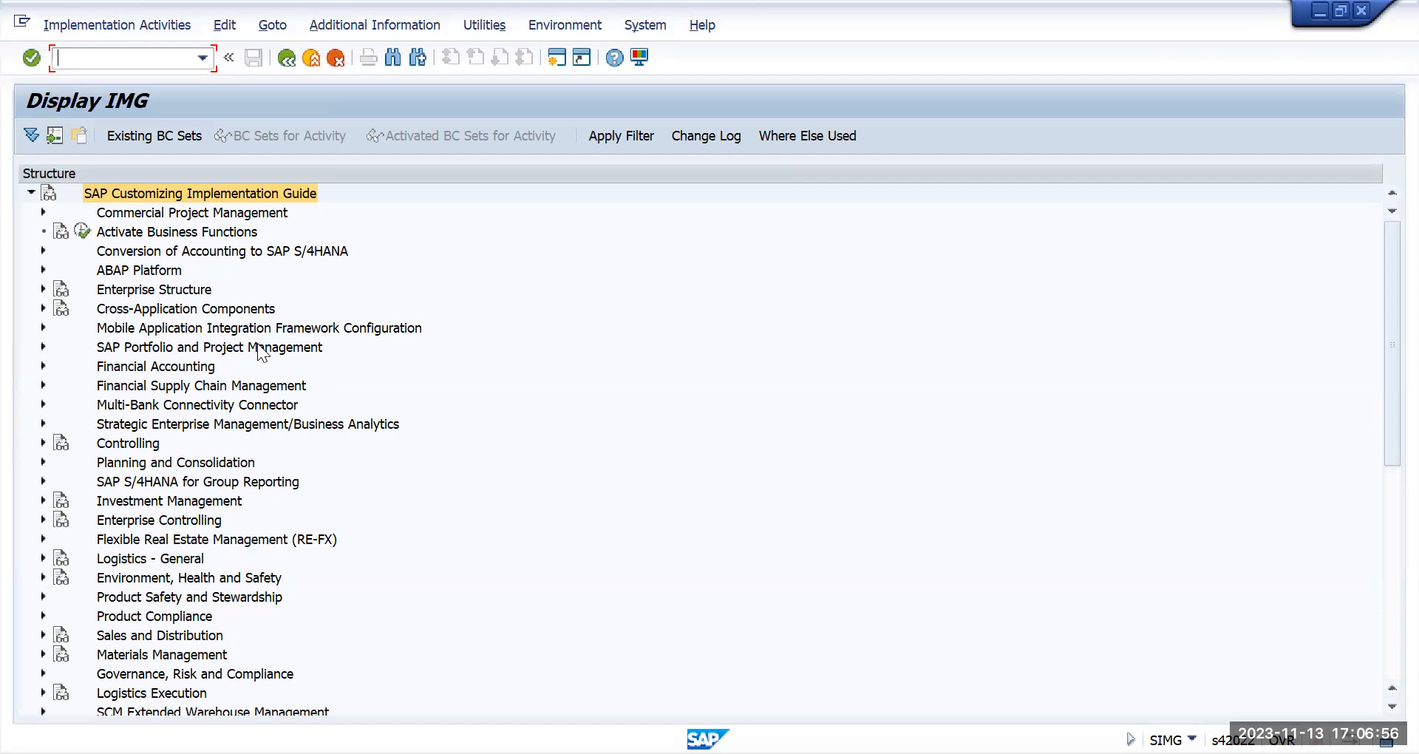
key("alt+Tab")
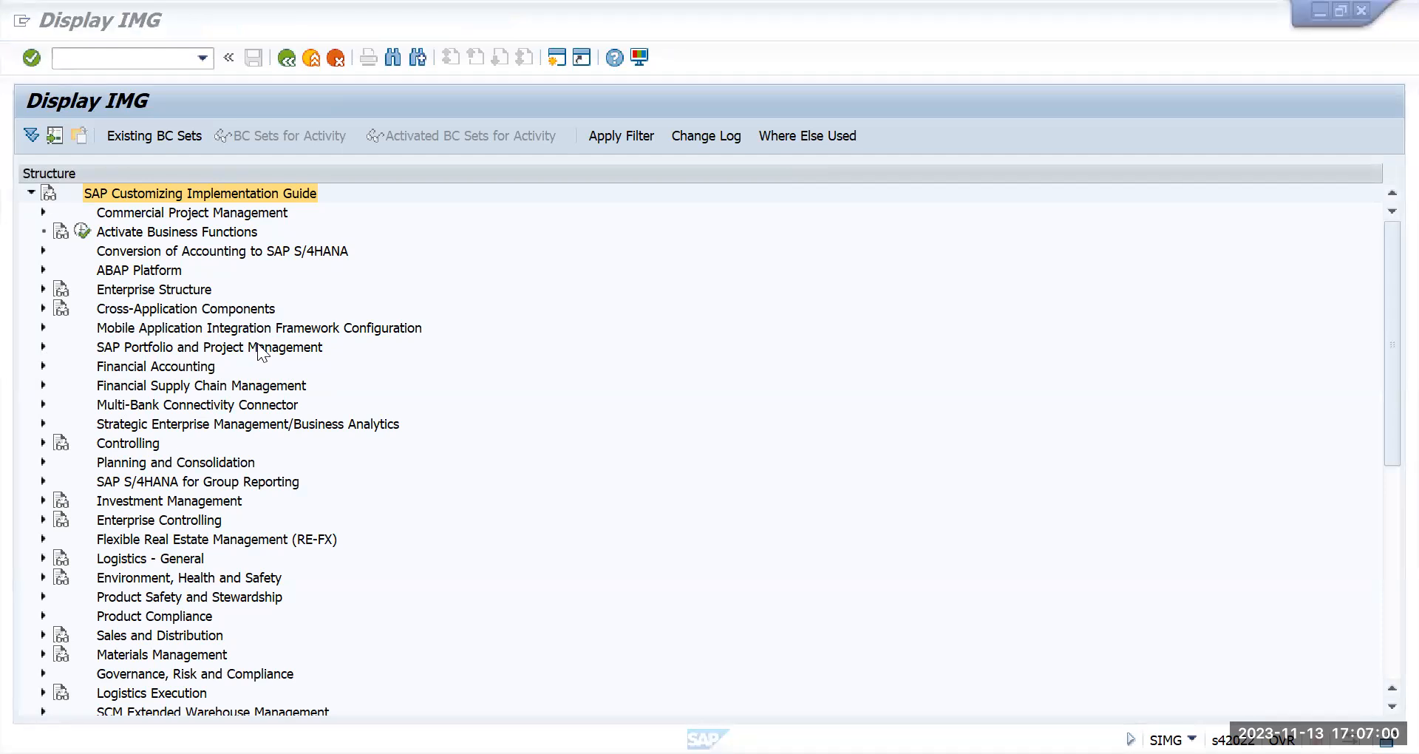
key("alt+Tab")
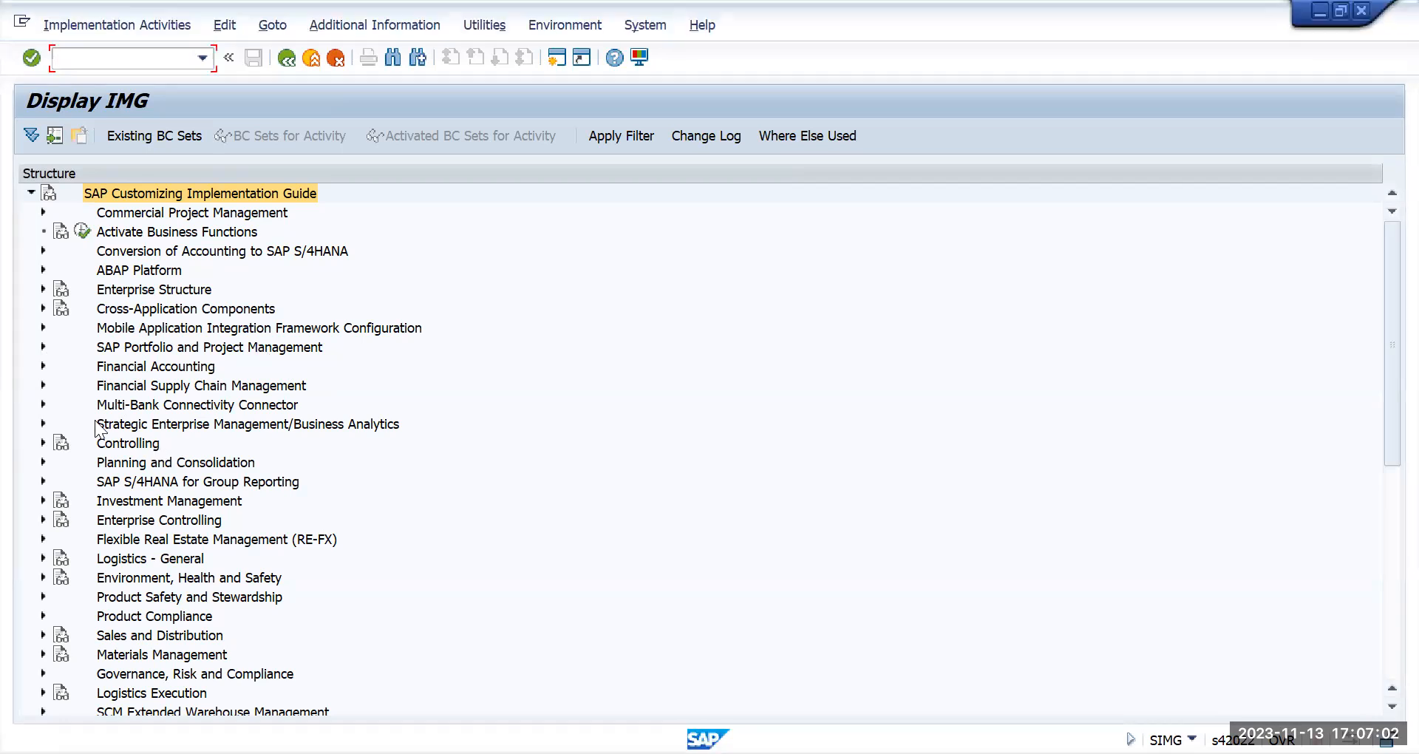
- Open the Define Attributes of Material Types activity under Logistics - General, Material Master, Basic Settings, Material Types
scroll(94, 420, "down", 1)
scroll(94, 420, "down", 1)
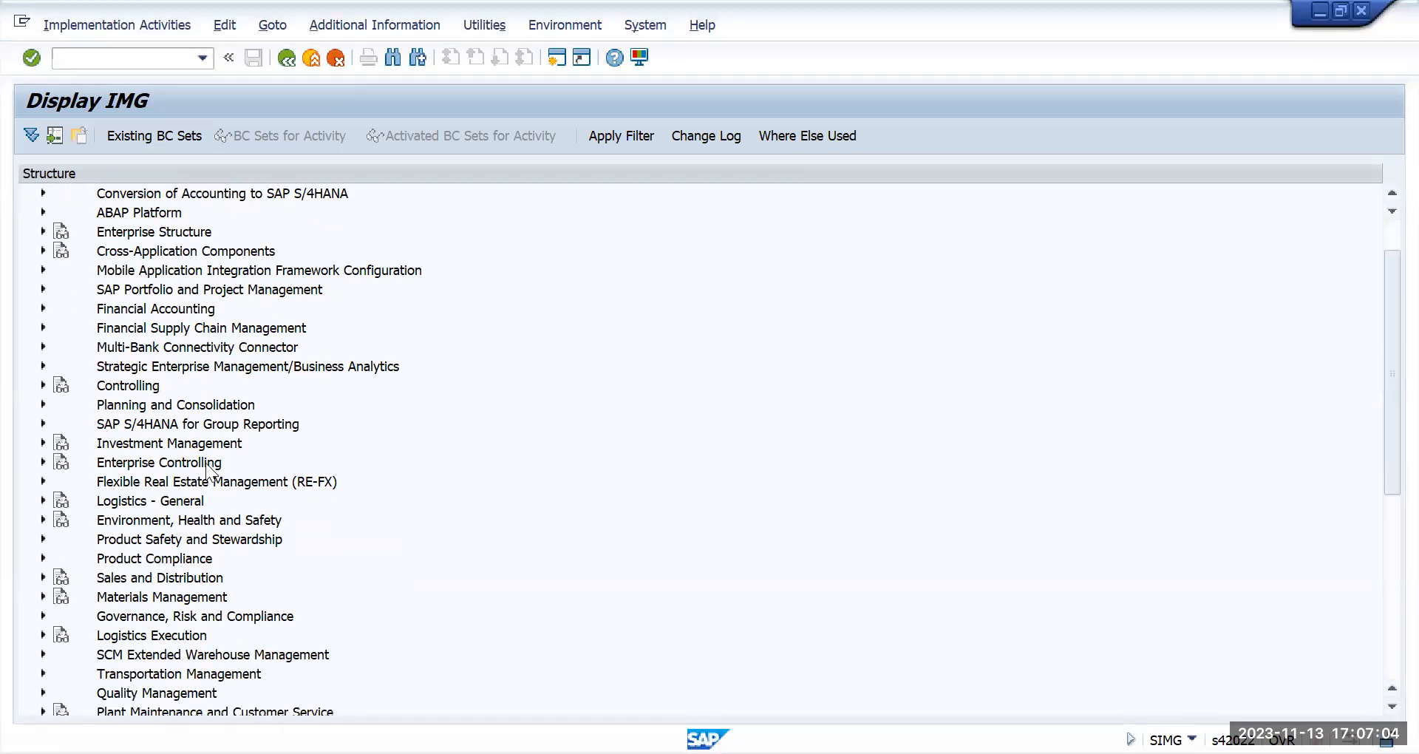
left_click(151, 505)
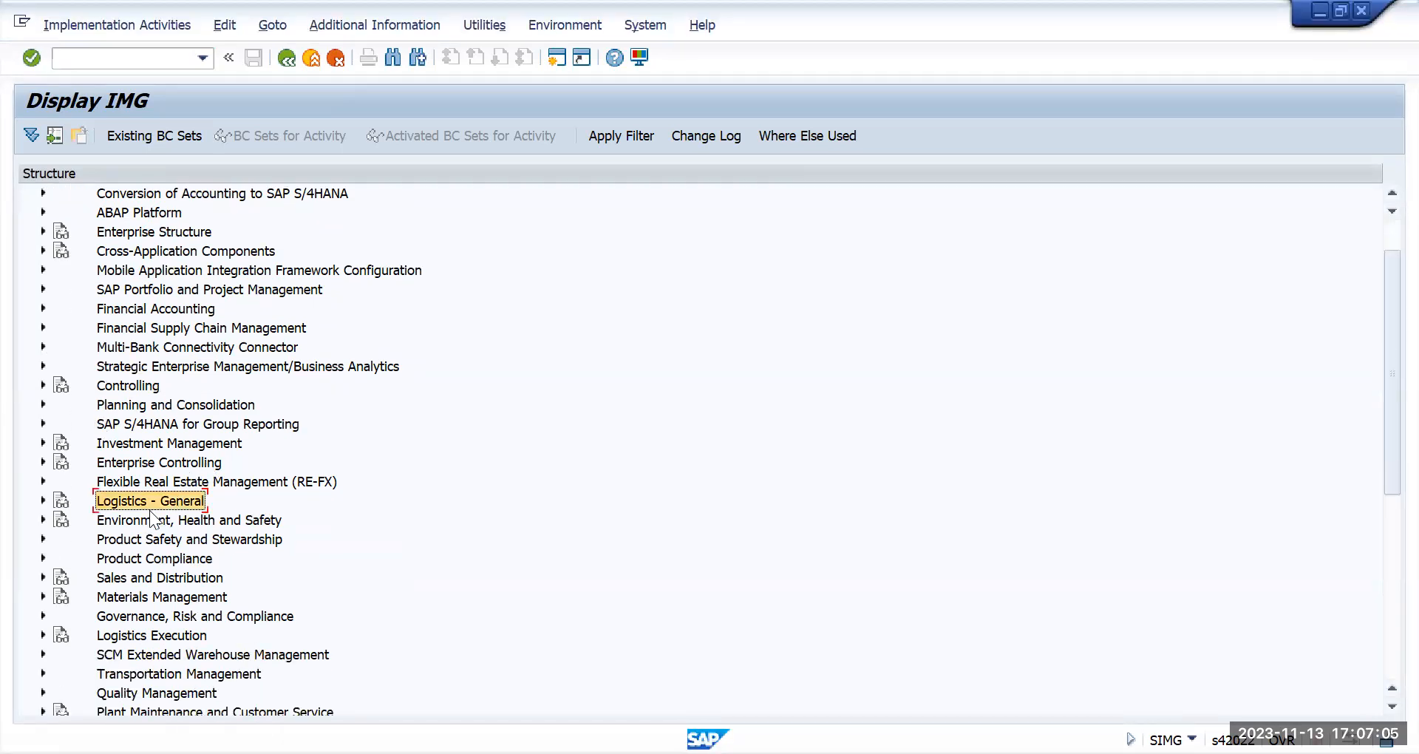
left_click(42, 501)
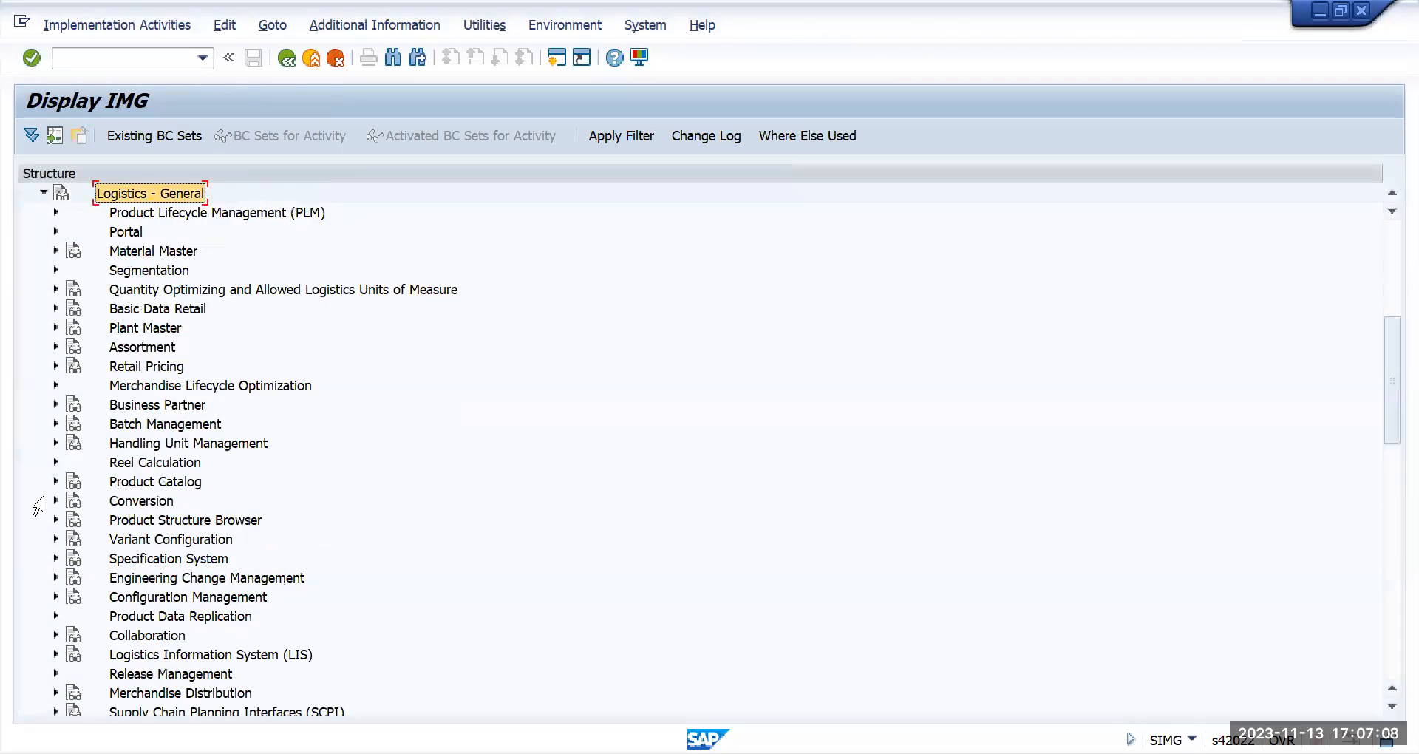
left_click(54, 251)
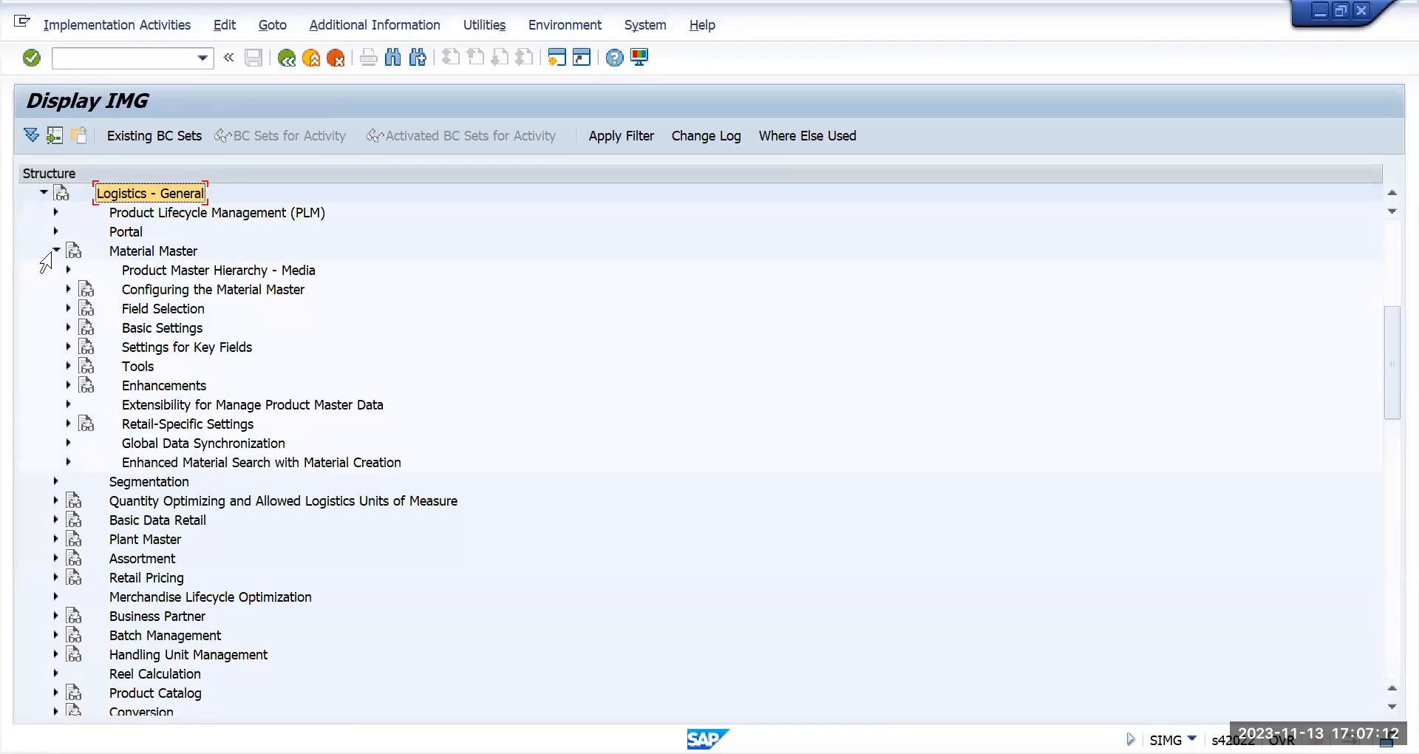
left_click(65, 328)
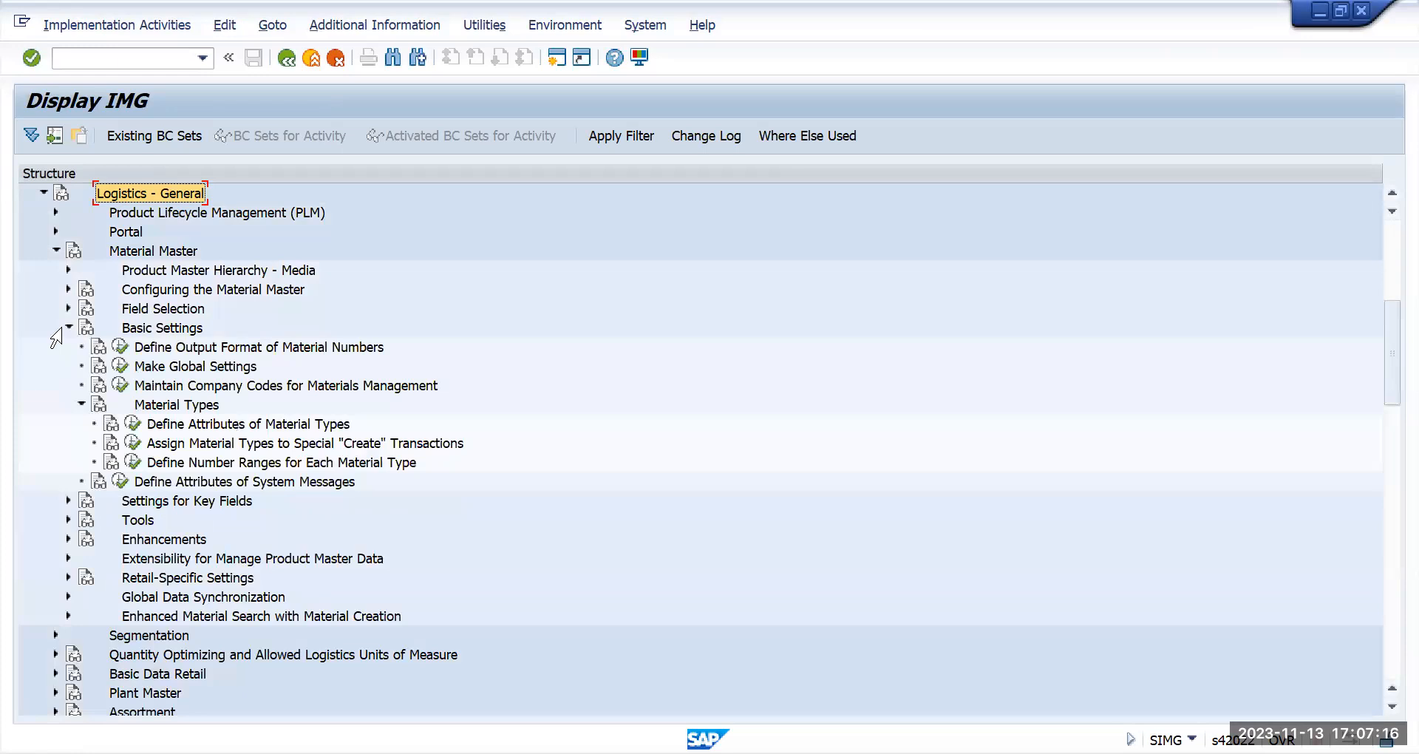
key("alt+Tab")
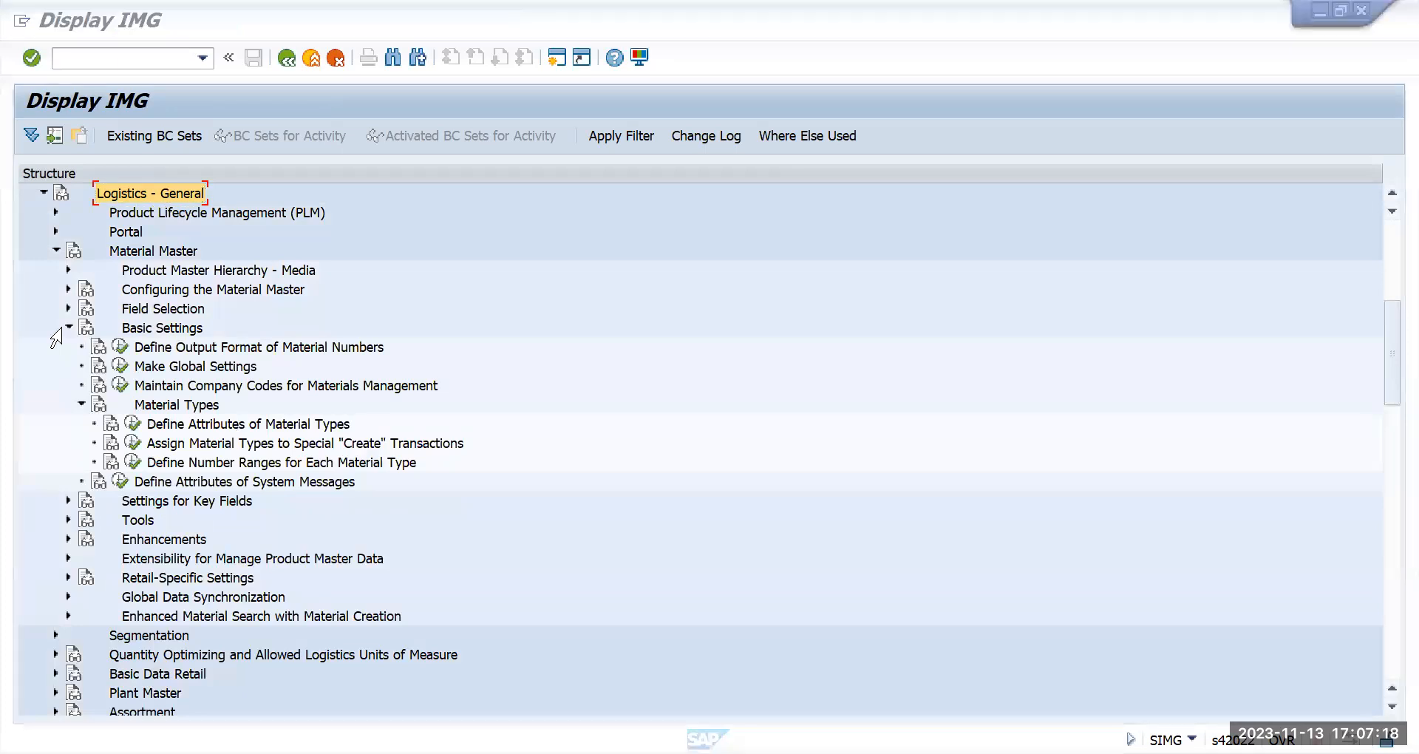
left_click(222, 424)
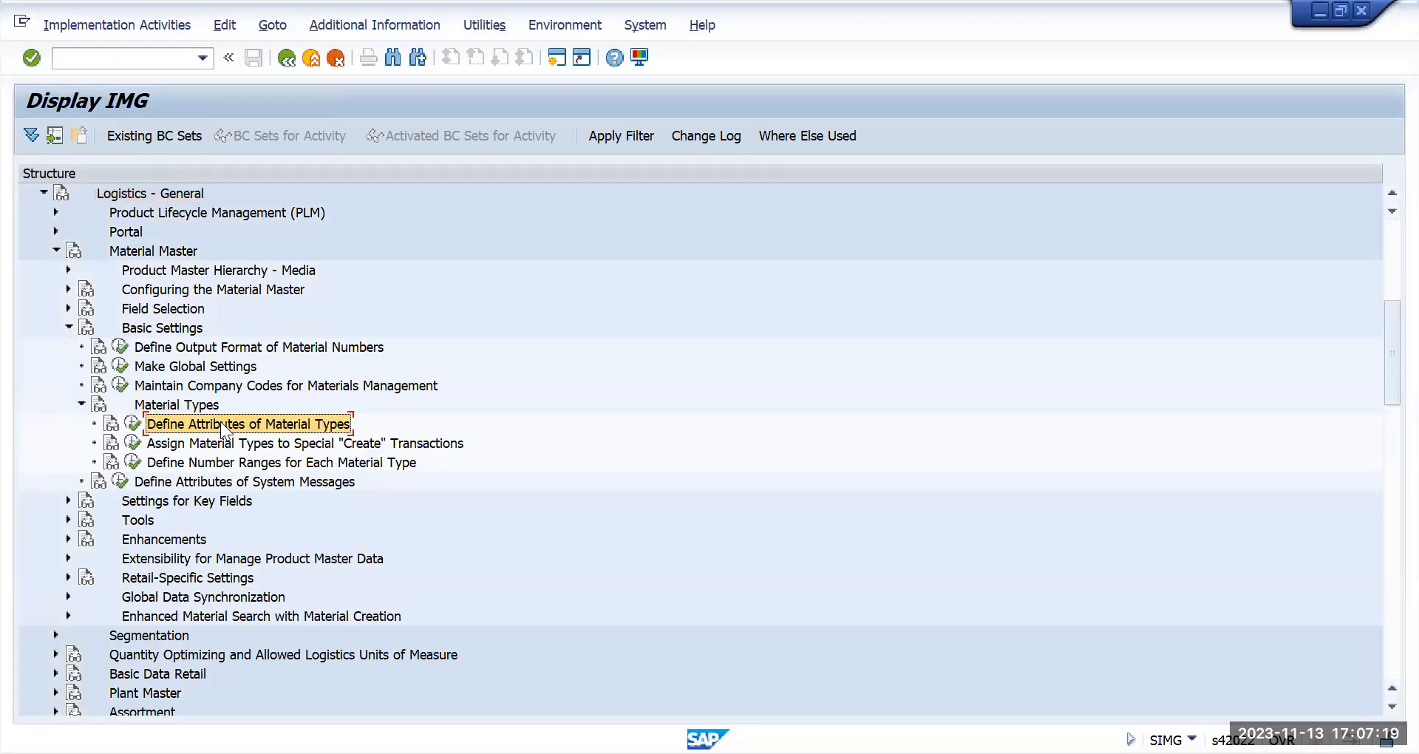
double_click(309, 426)
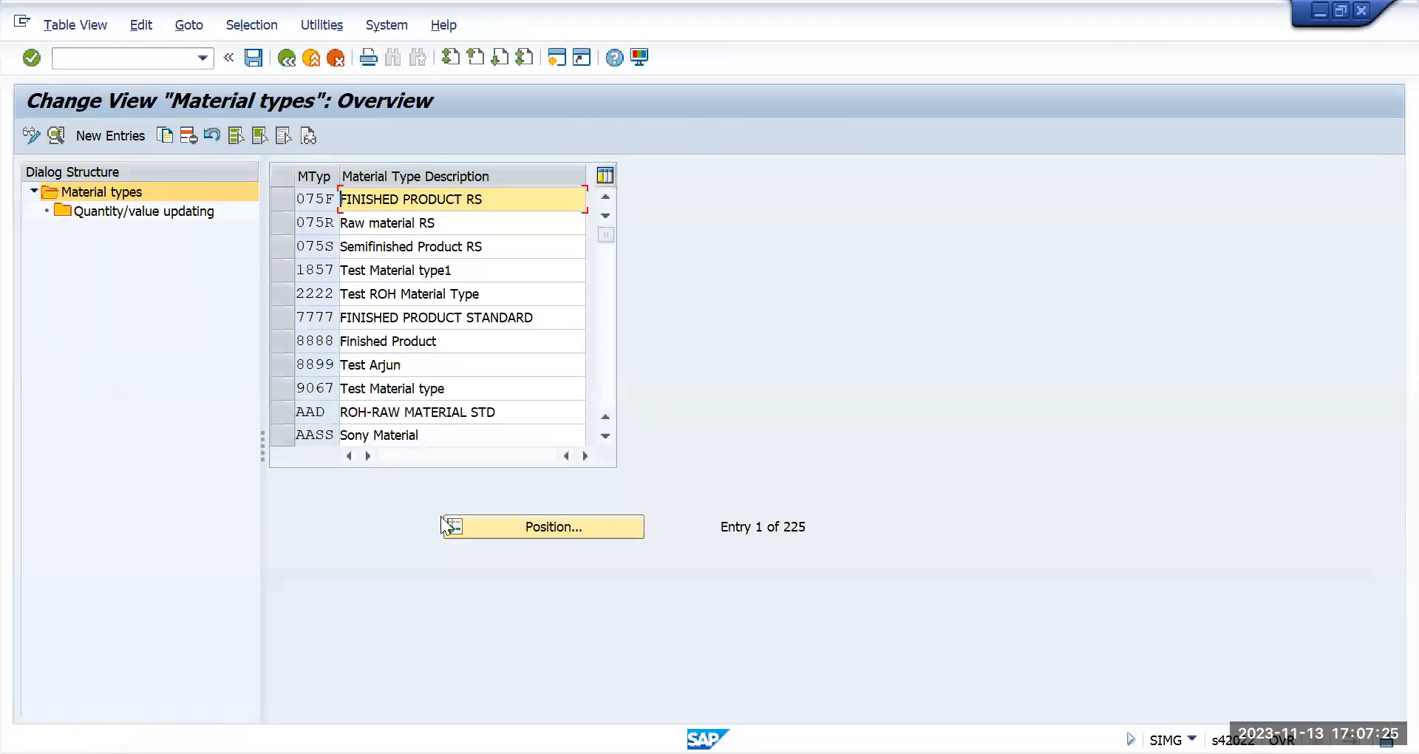
- Find material type FERT in the material types list and open its quantity/value updating settings
left_click(535, 521)
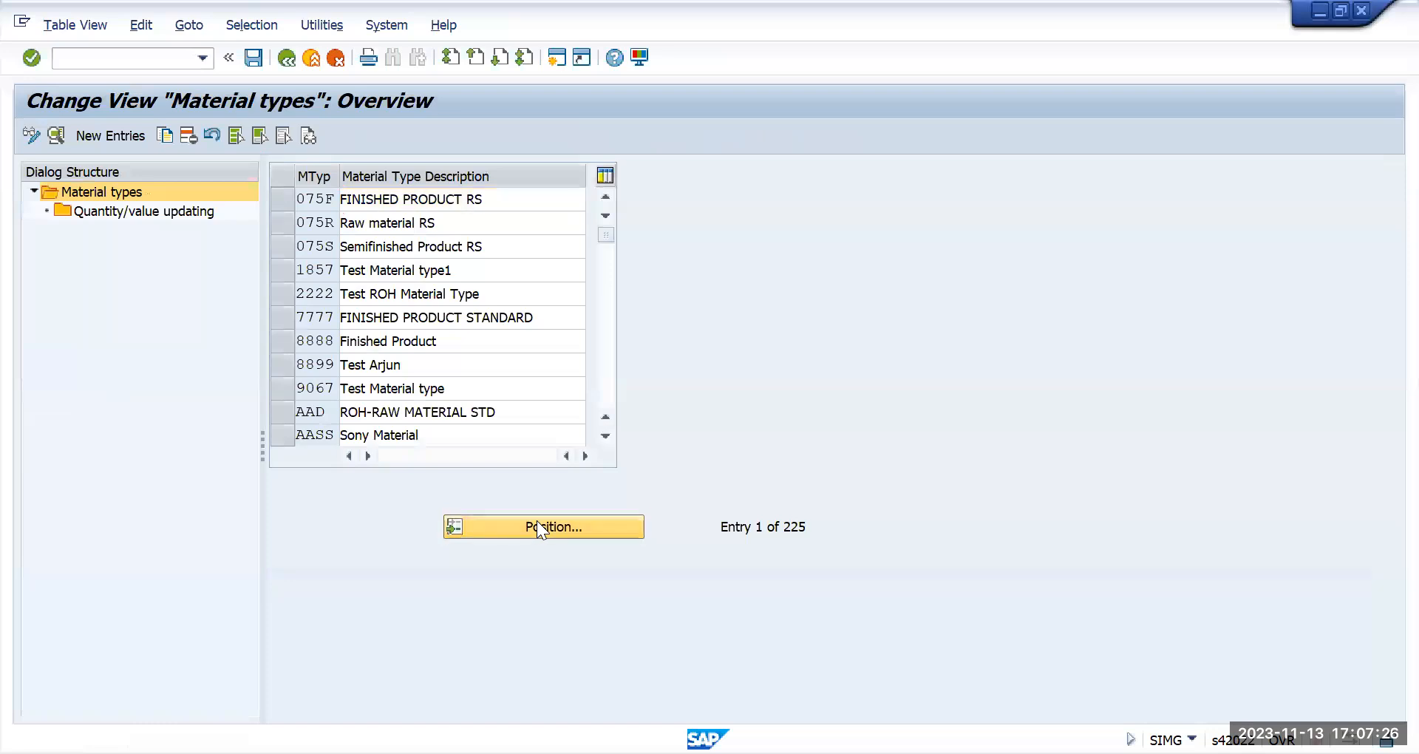
type("ferb")
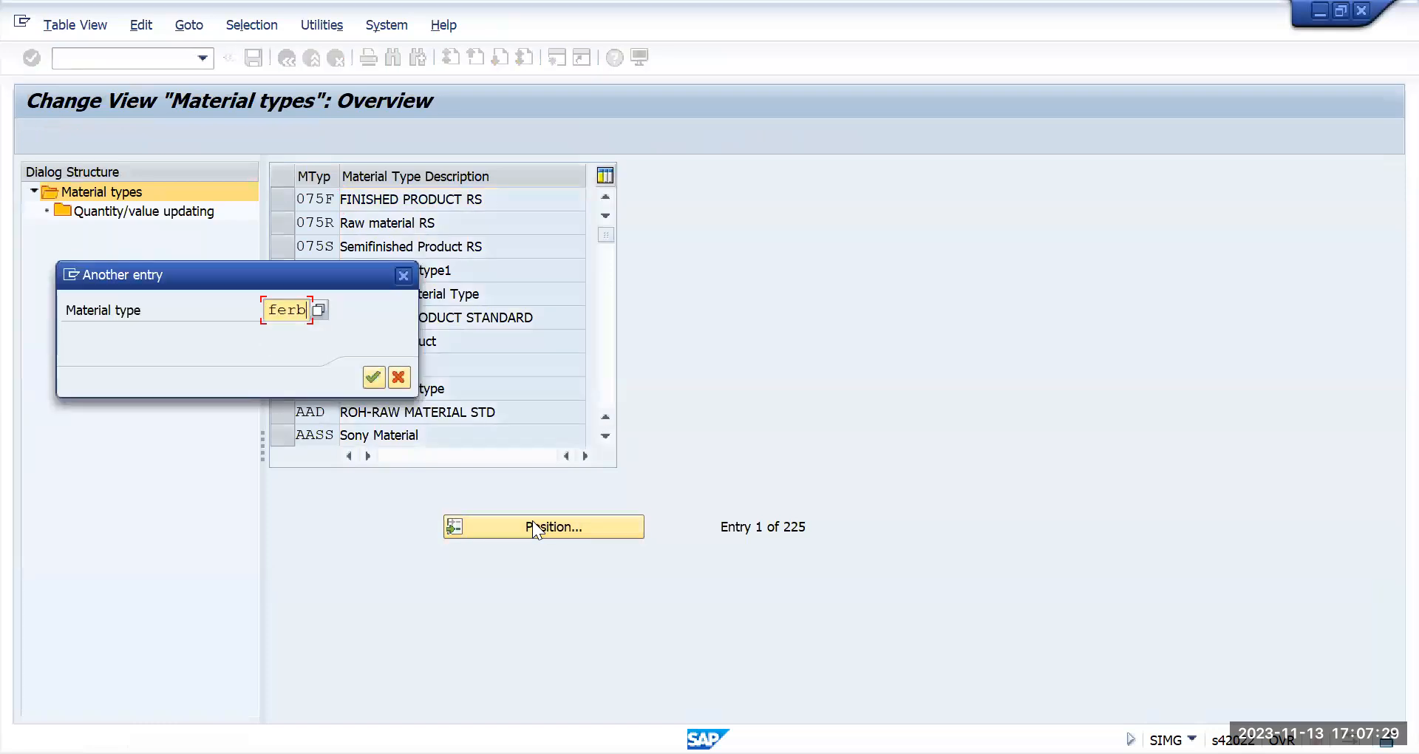
key("Return")
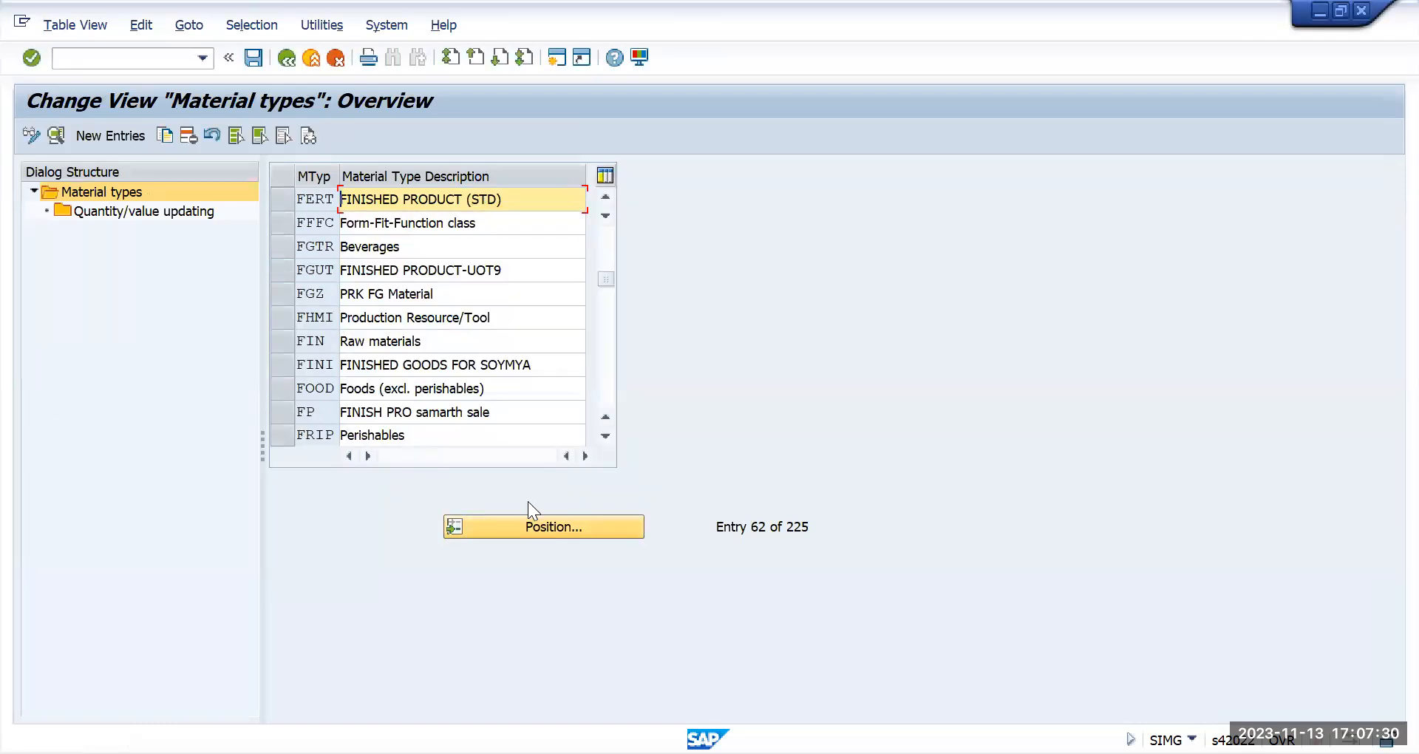
left_click_drag(521, 202, 280, 203)
double_click(165, 209)
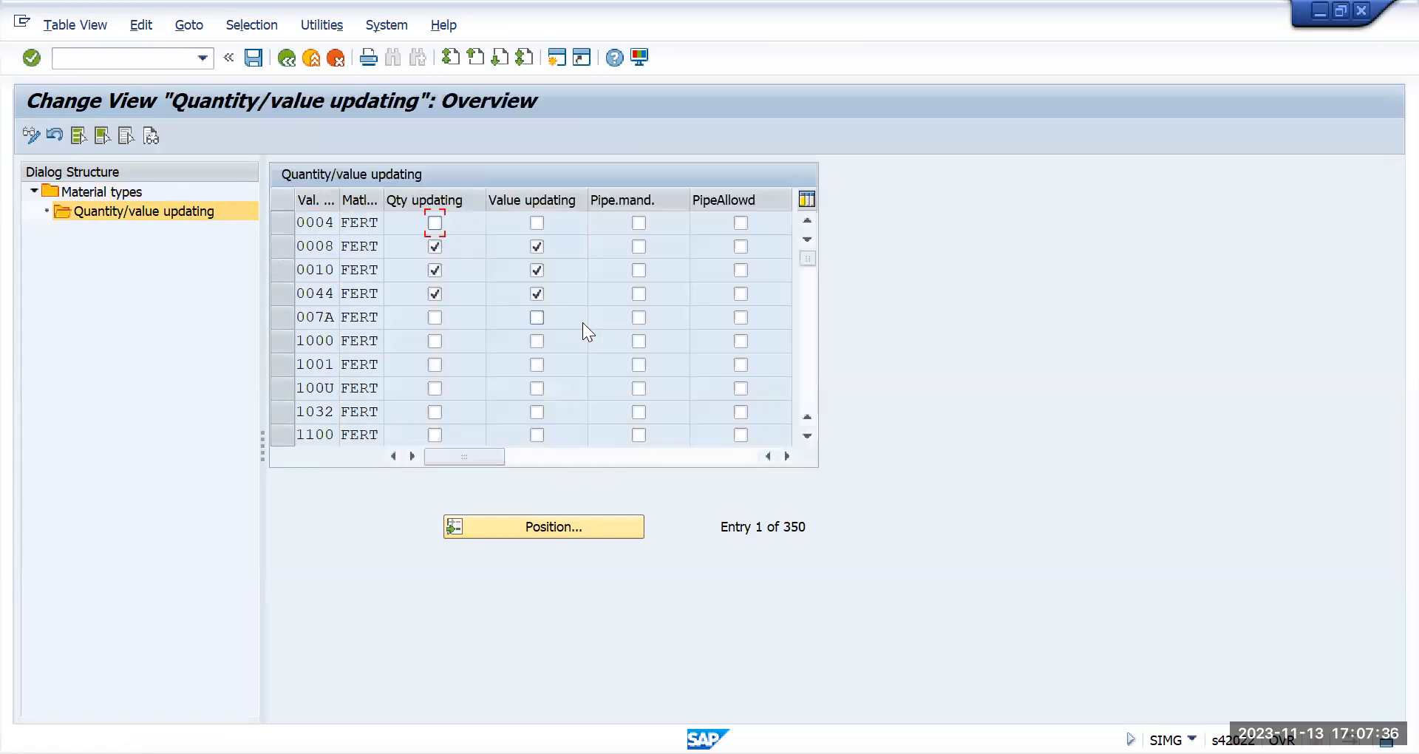
- Check FERT's quantity and value updating for valuation area TMUN, and return to the material types list
left_click(559, 527)
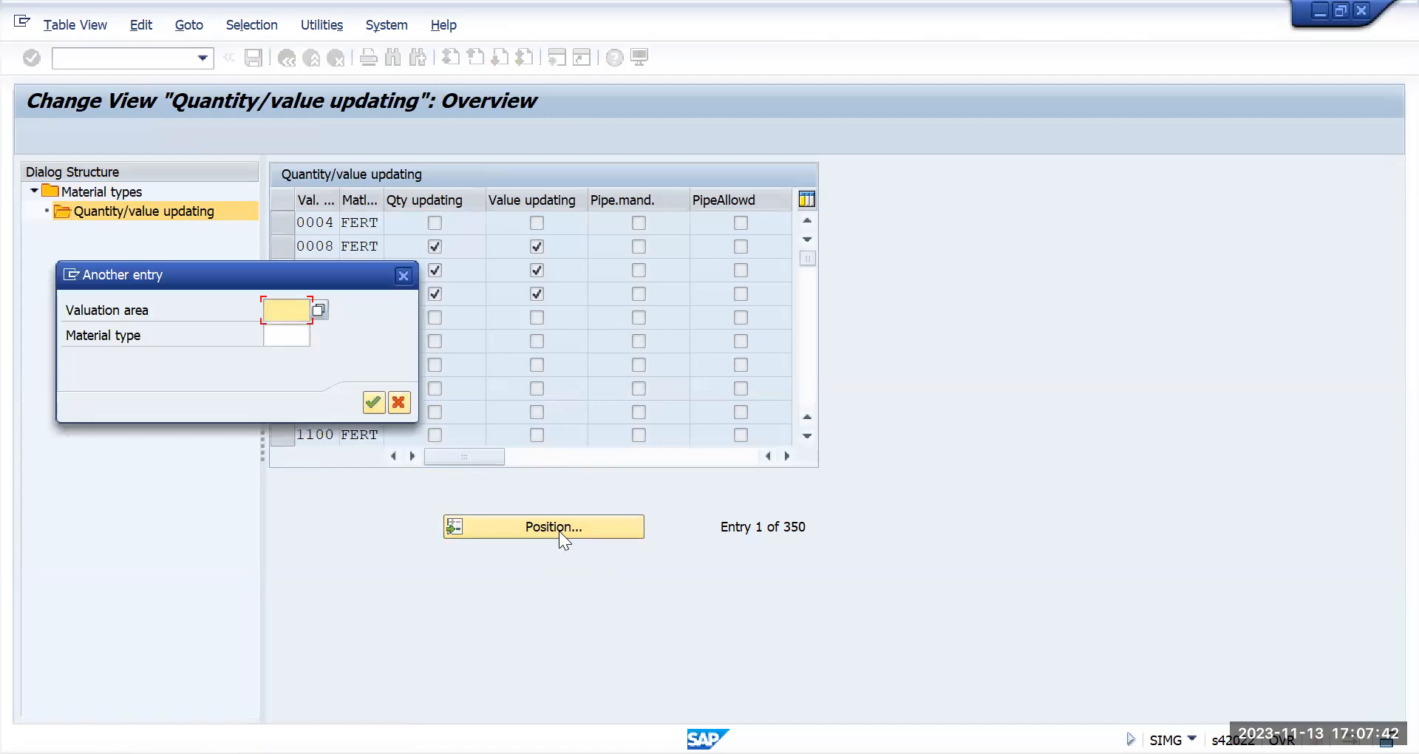
type("tmun")
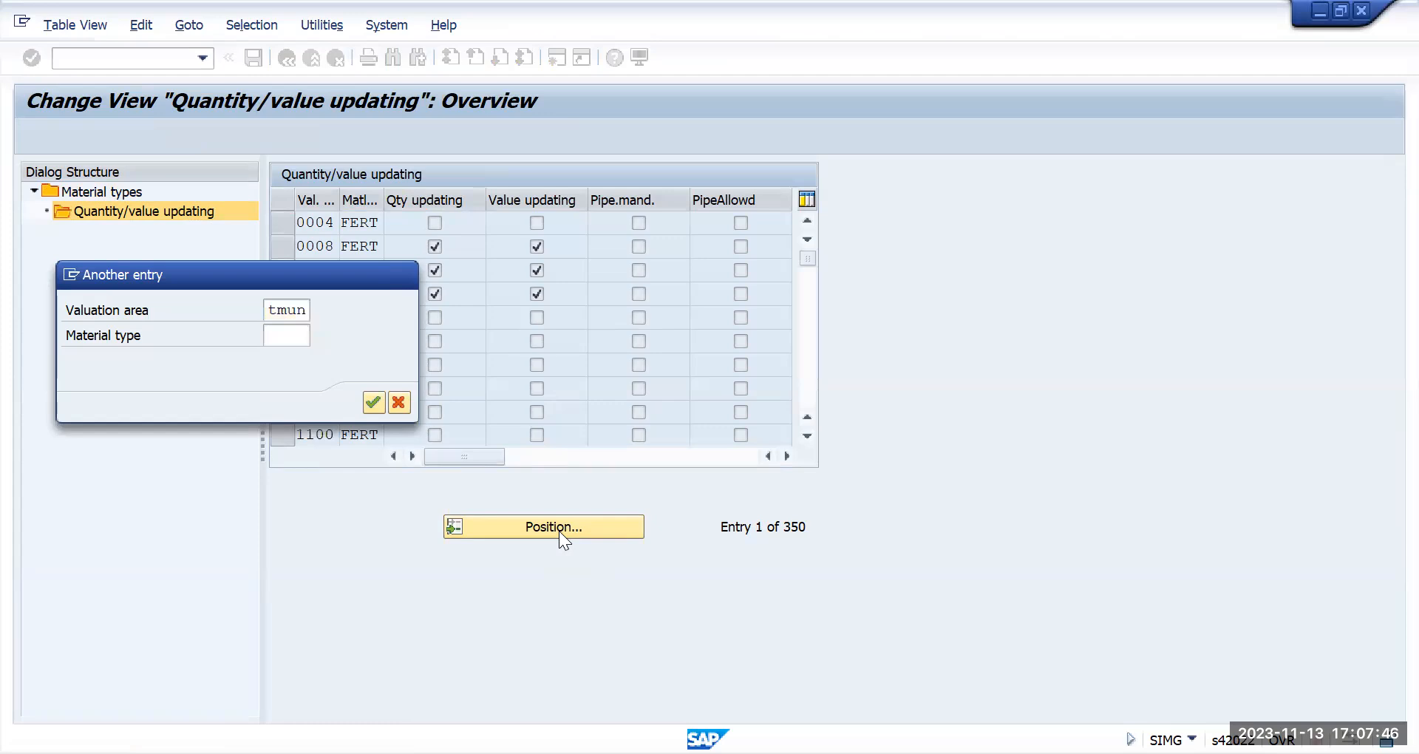
key("Return")
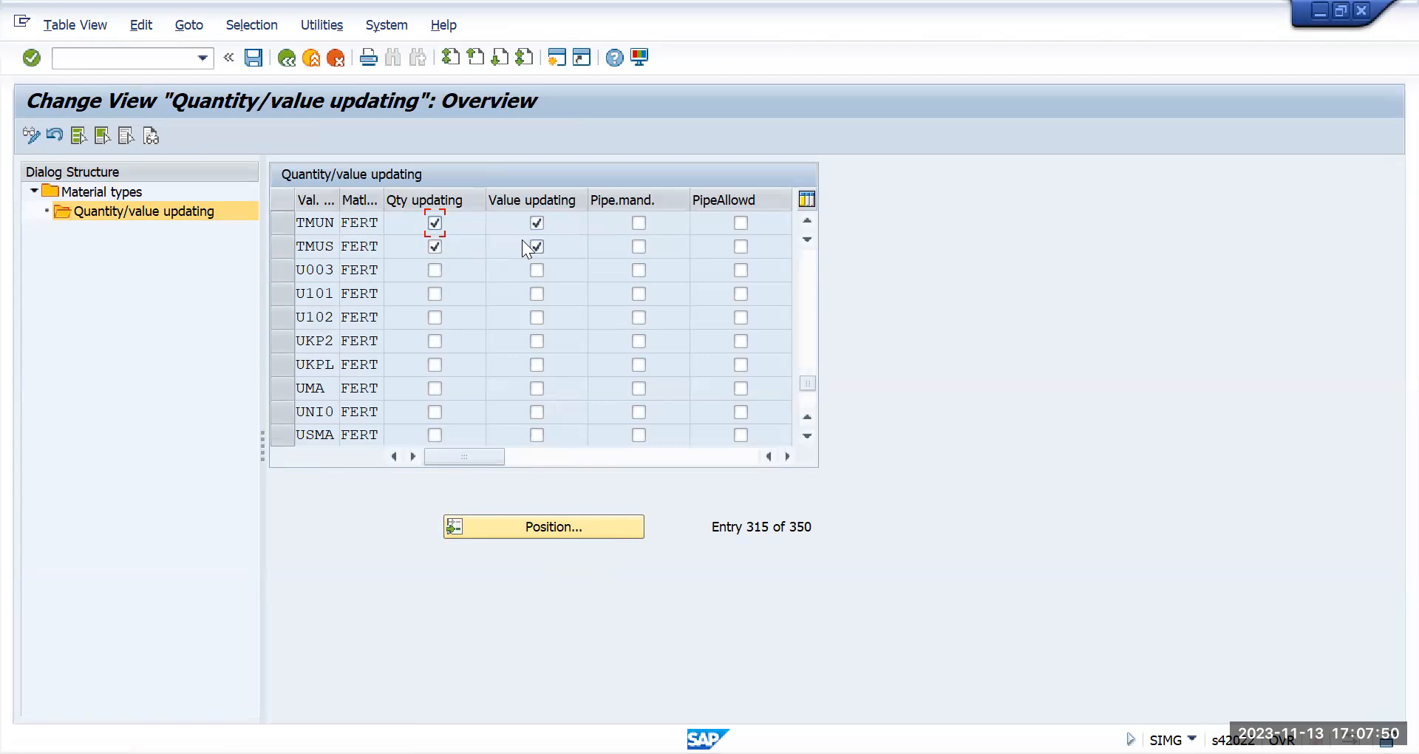
left_click(284, 60)
- Find material type ROH in the material types list and open its quantity/value updating settings
left_click(538, 528)
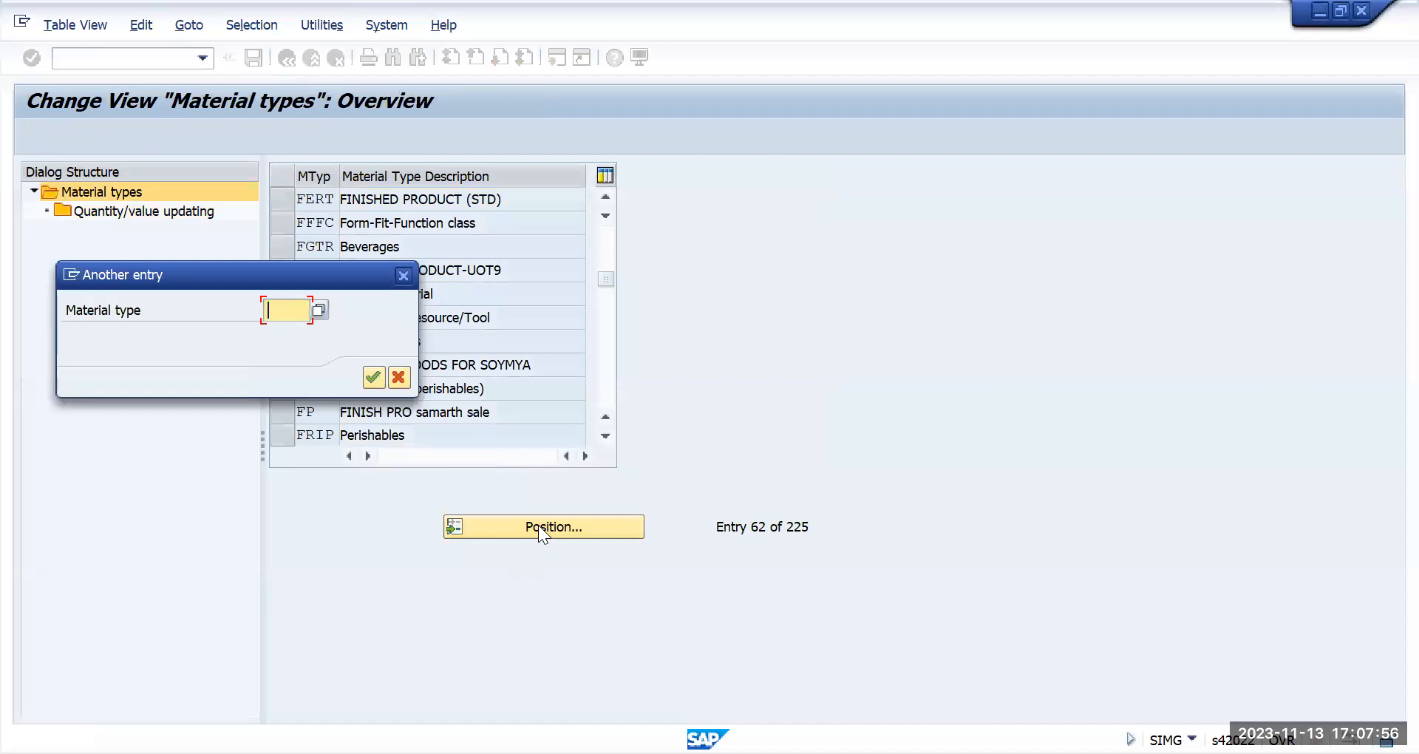
type("t")
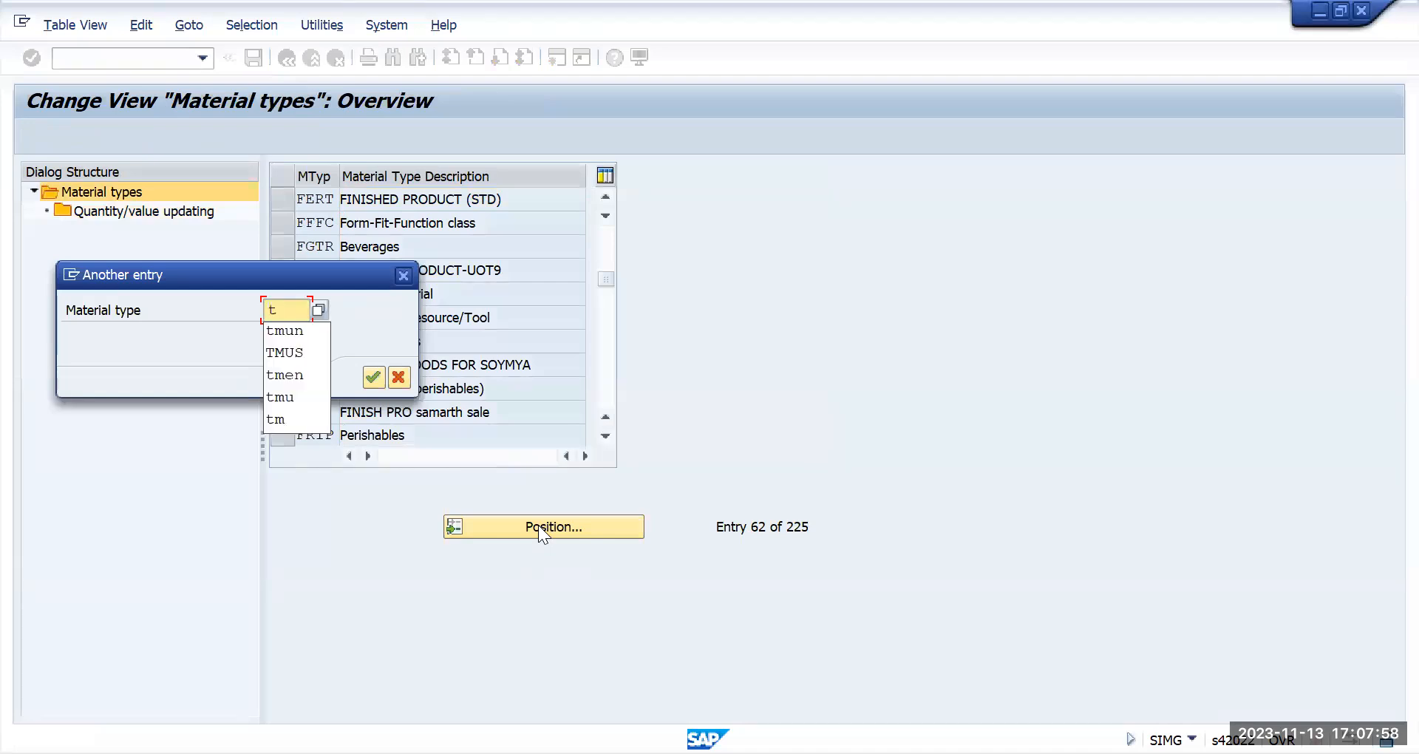
key("BackSpace")
type("roh")
key("Return")
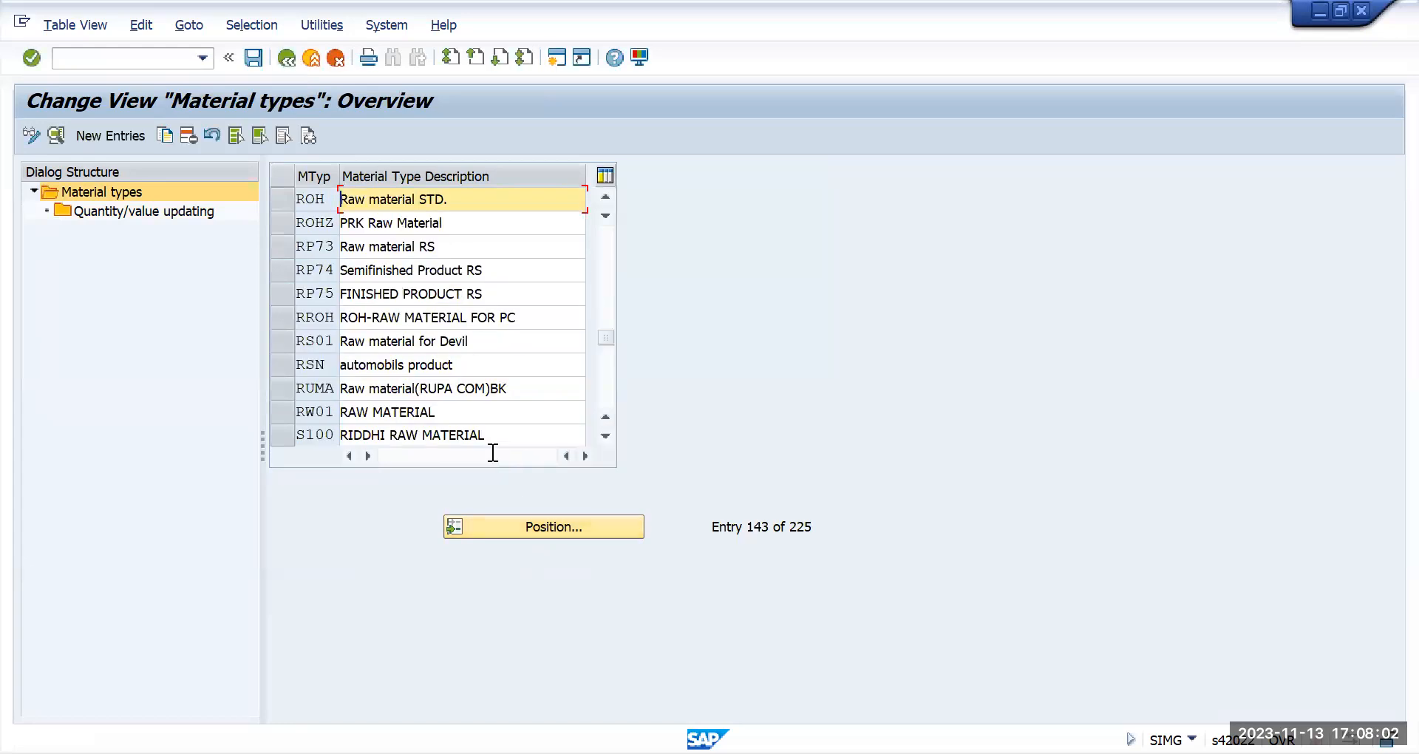
left_click(281, 197)
double_click(160, 213)
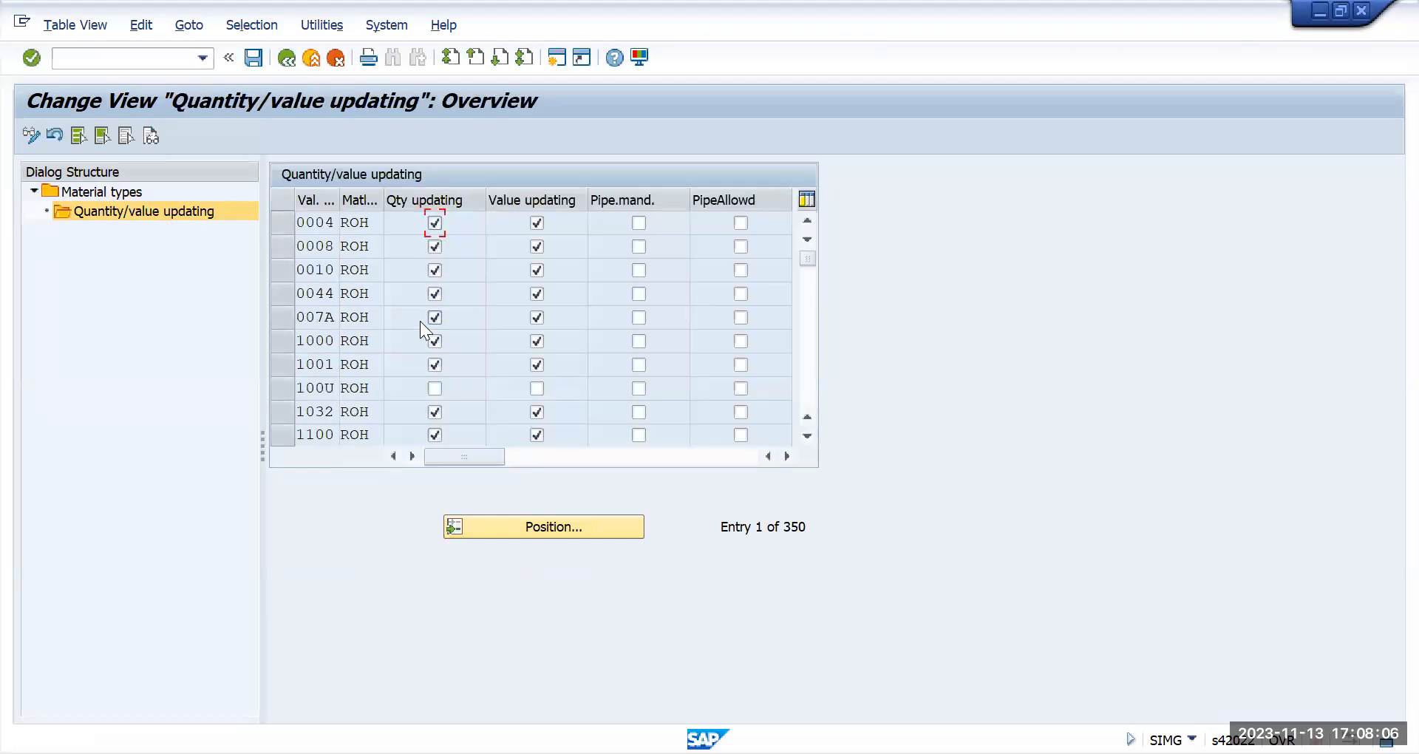
- Check ROH's quantity and value updating for valuation area TMUN
left_click(553, 526)
type("tmun")
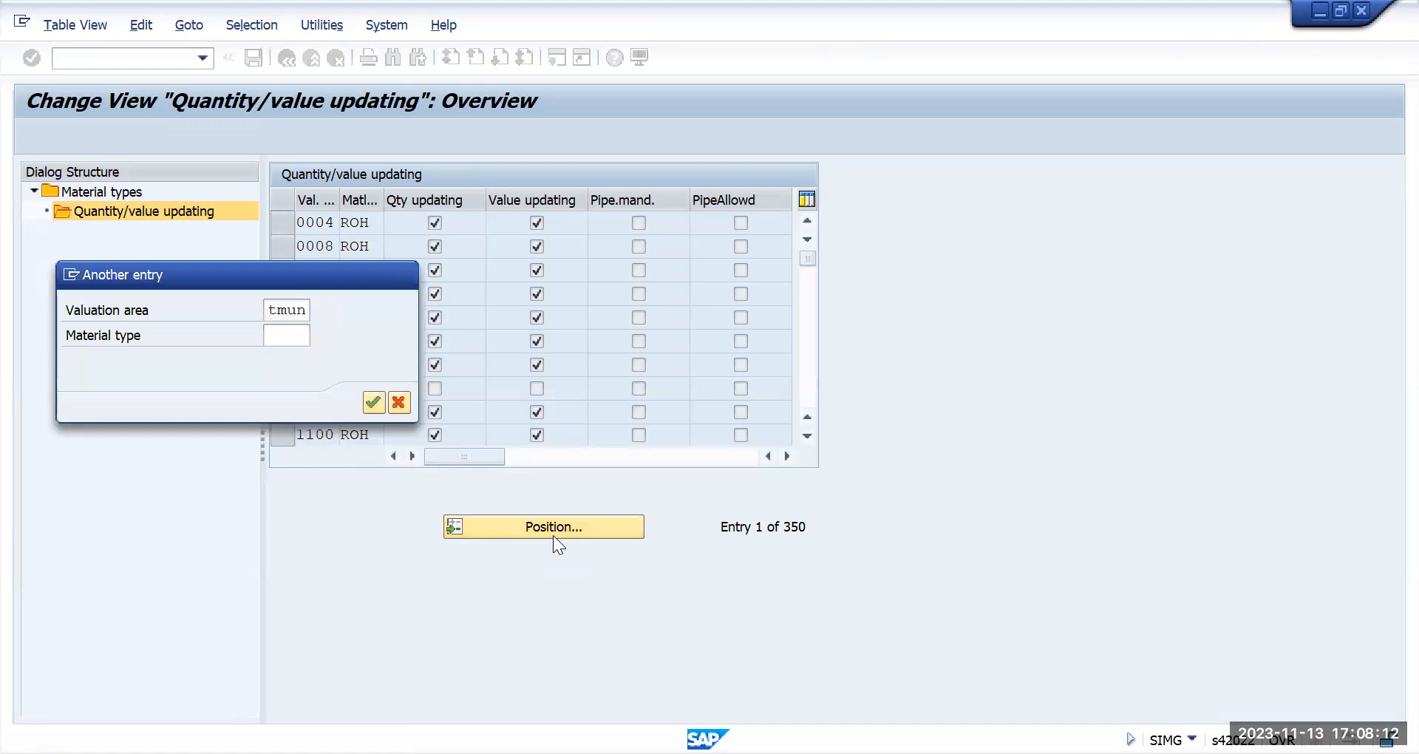
key("Return")
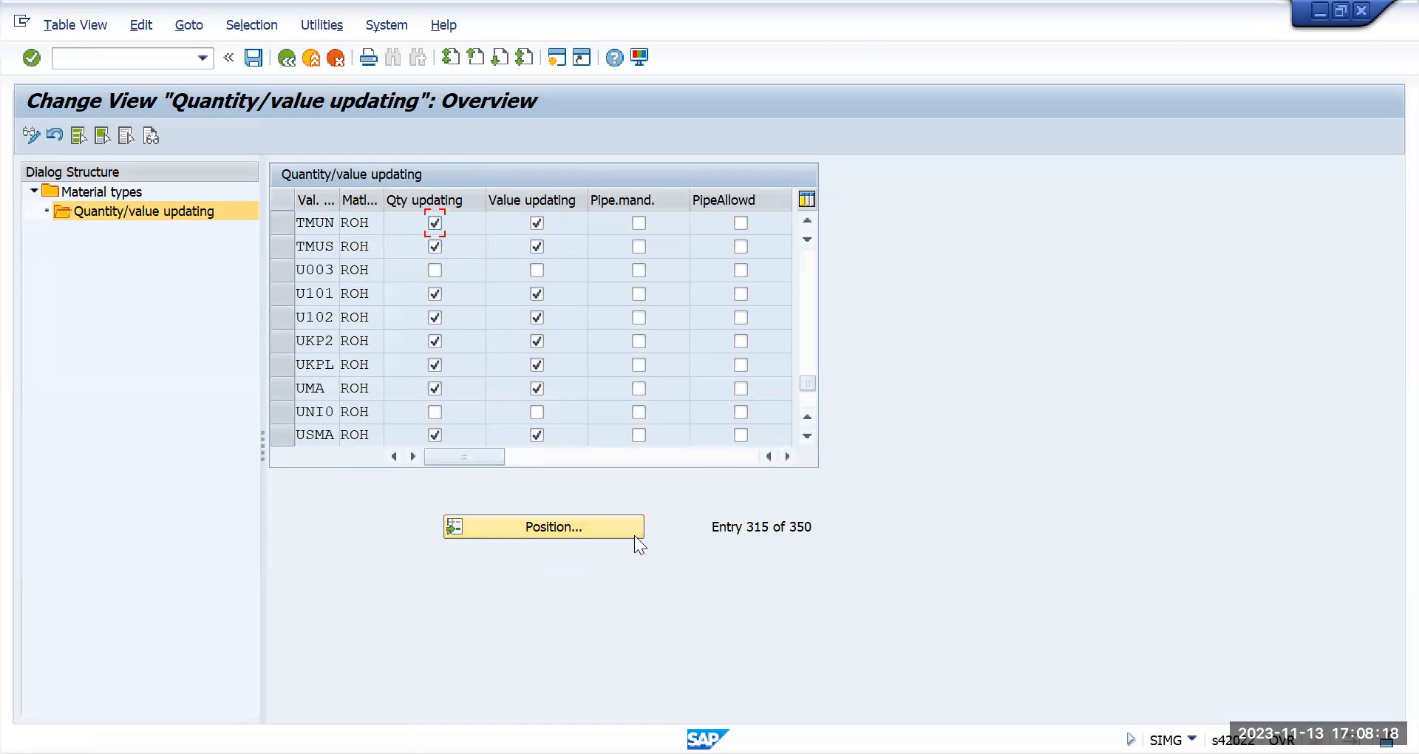
left_click(557, 529)
type("h")
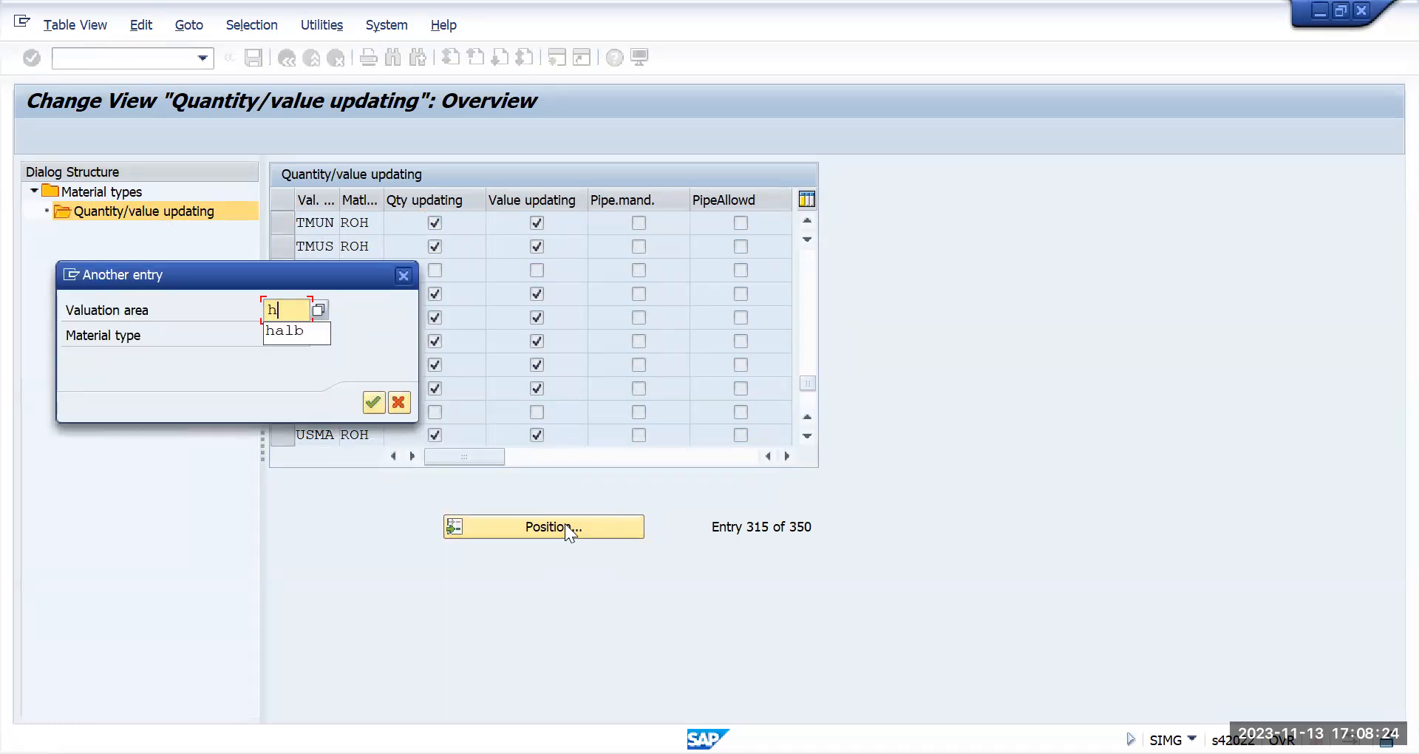
key("BackSpace")
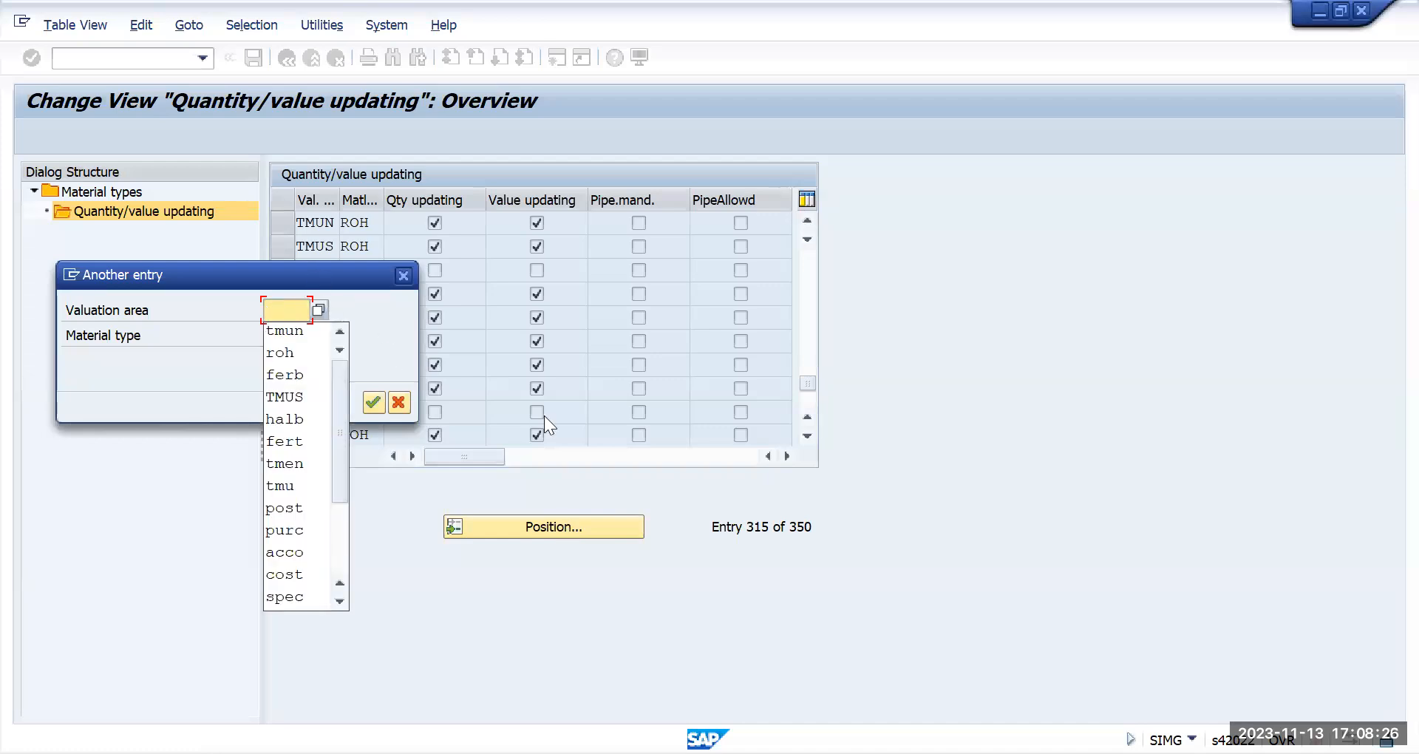
left_click(400, 275)
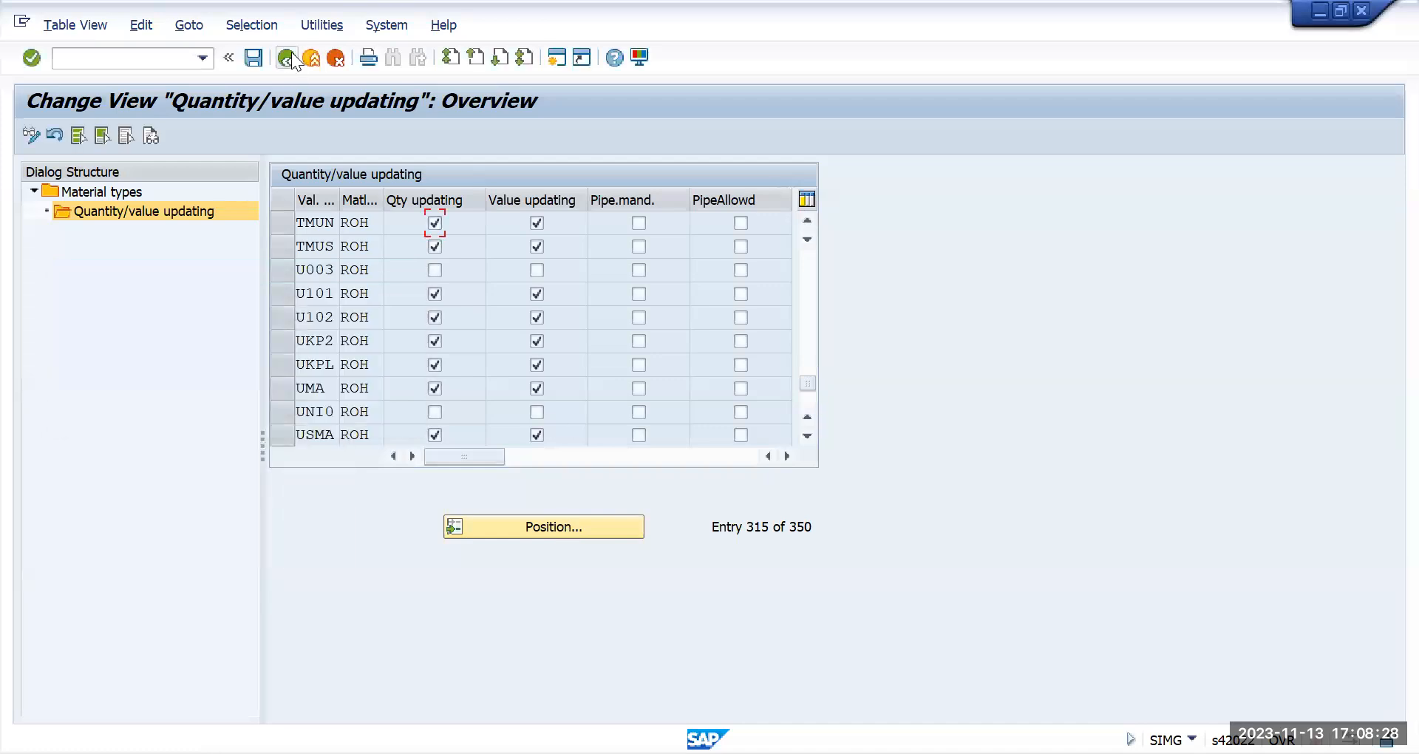
- Go back to the material types list, find HALB and open its quantity/value updating settings
left_click(287, 58)
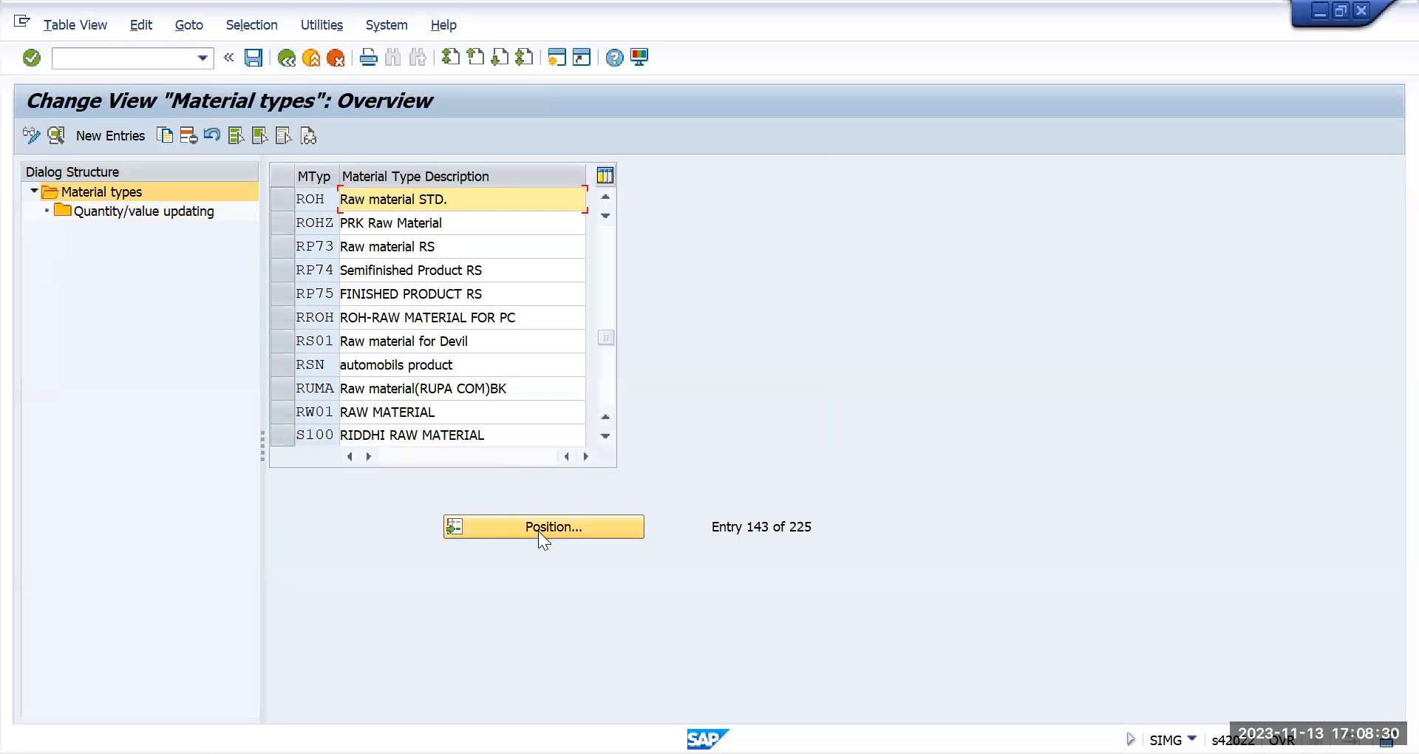
left_click(537, 531)
type("halb")
key("Return")
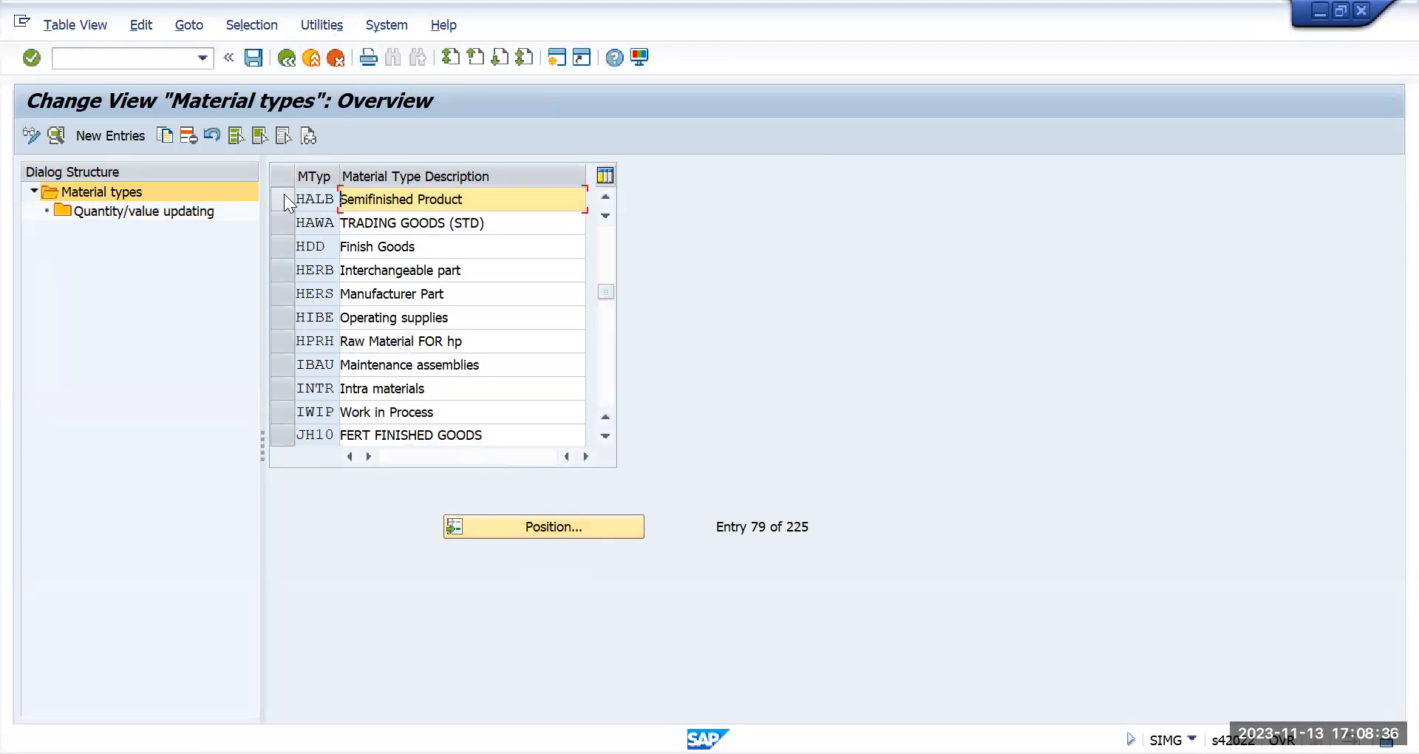
left_click(277, 196)
double_click(148, 210)
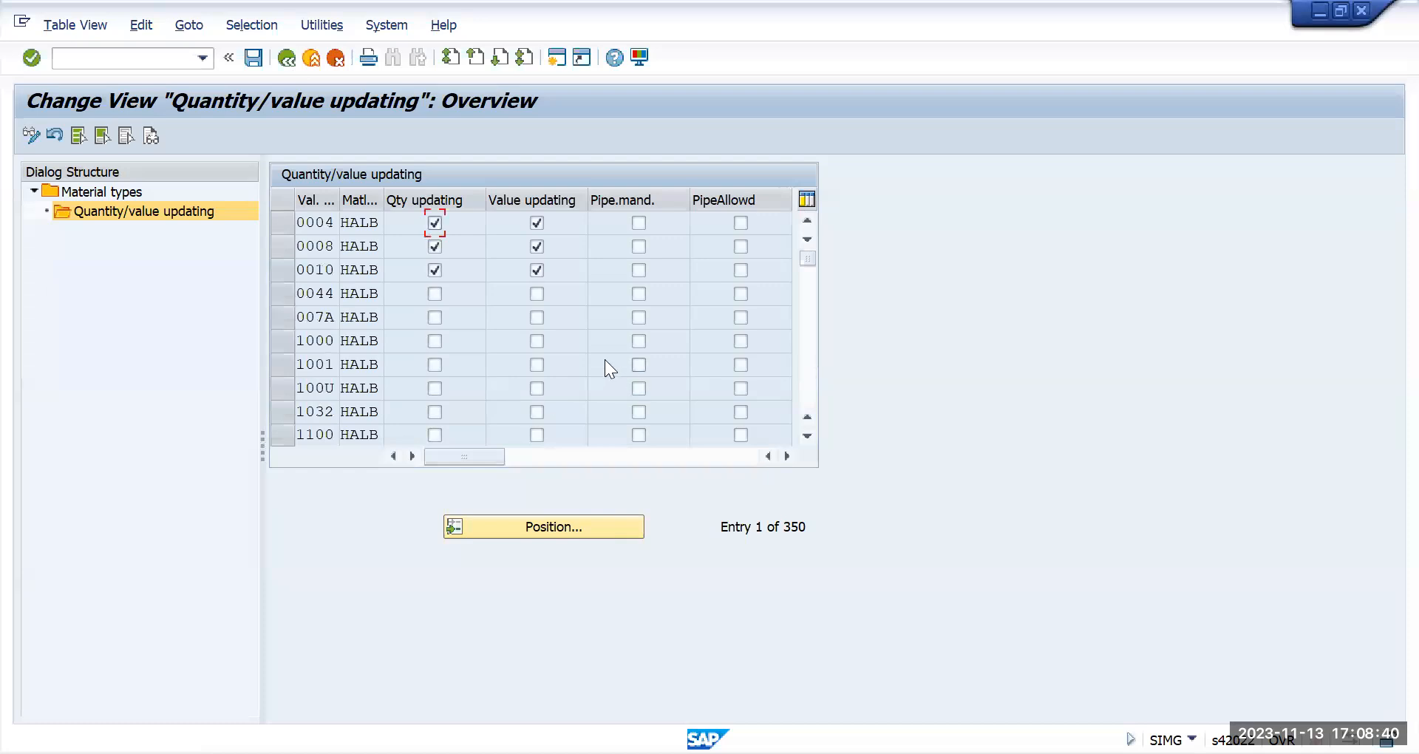
- Check HALB's quantity and value updating for valuation area TMUN, and return to the IMG structure
left_click(531, 518)
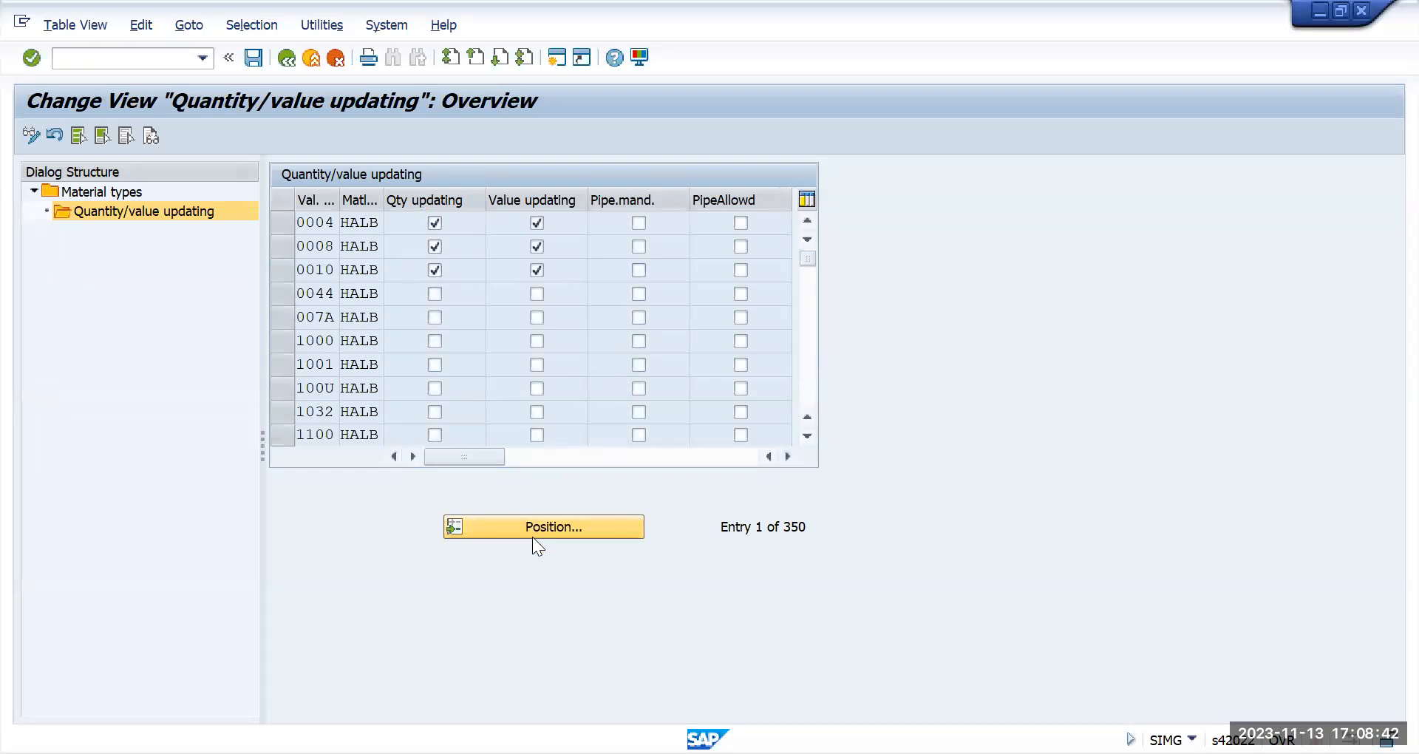
type("tmun")
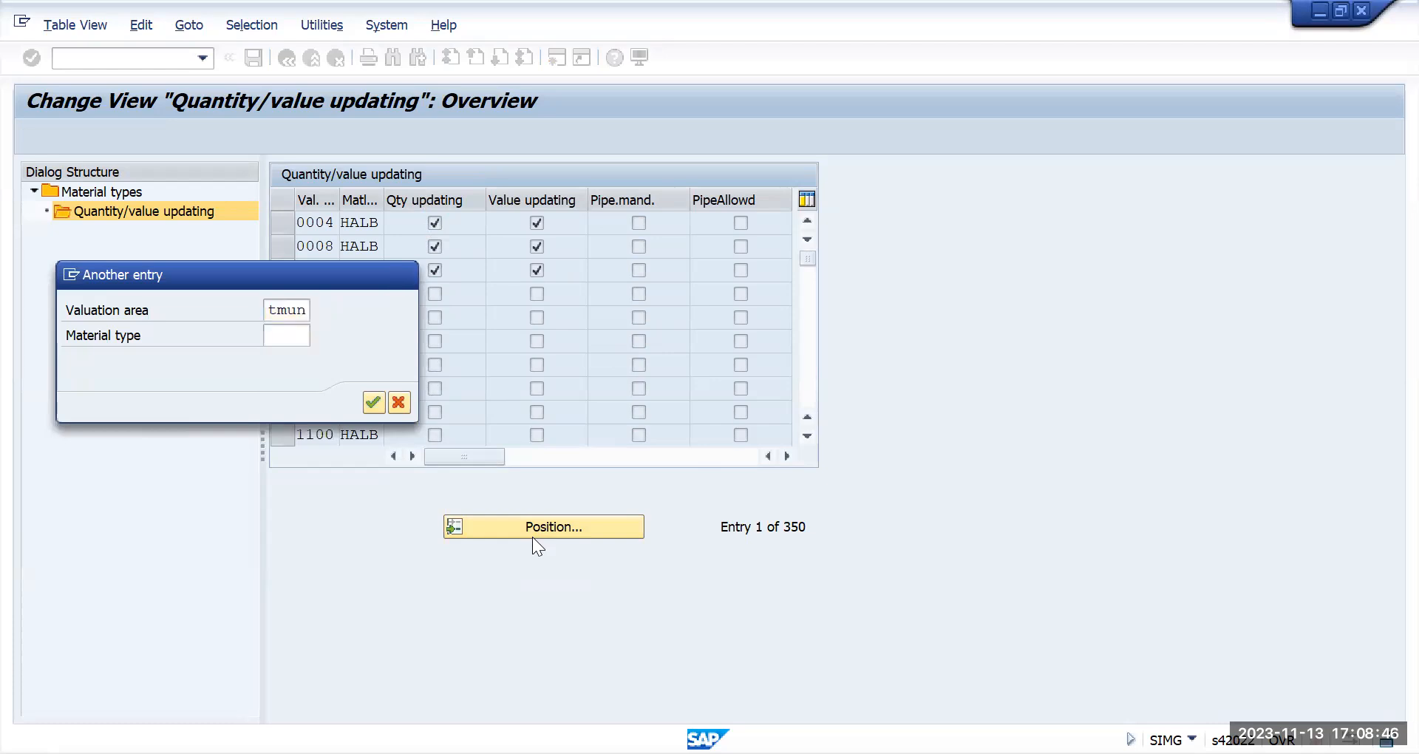
key("Return")
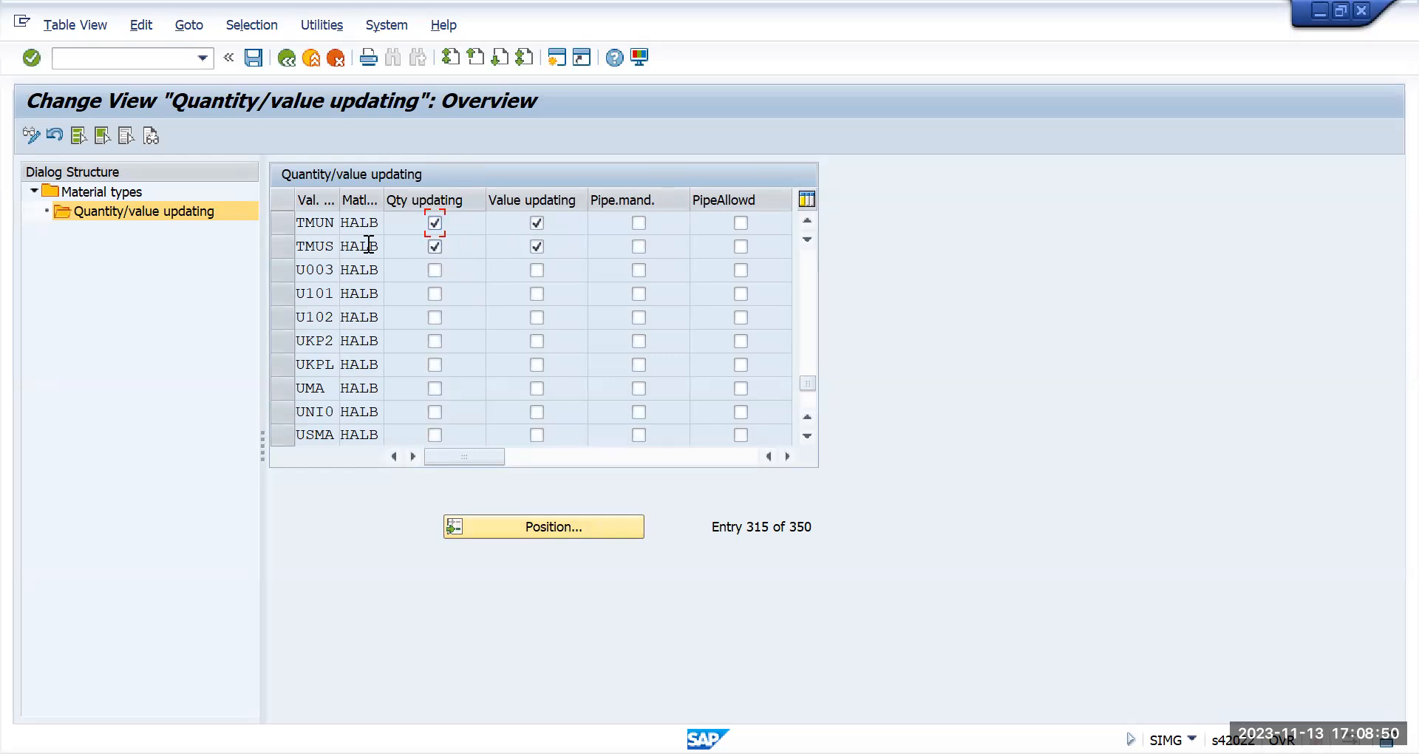
left_click(291, 59)
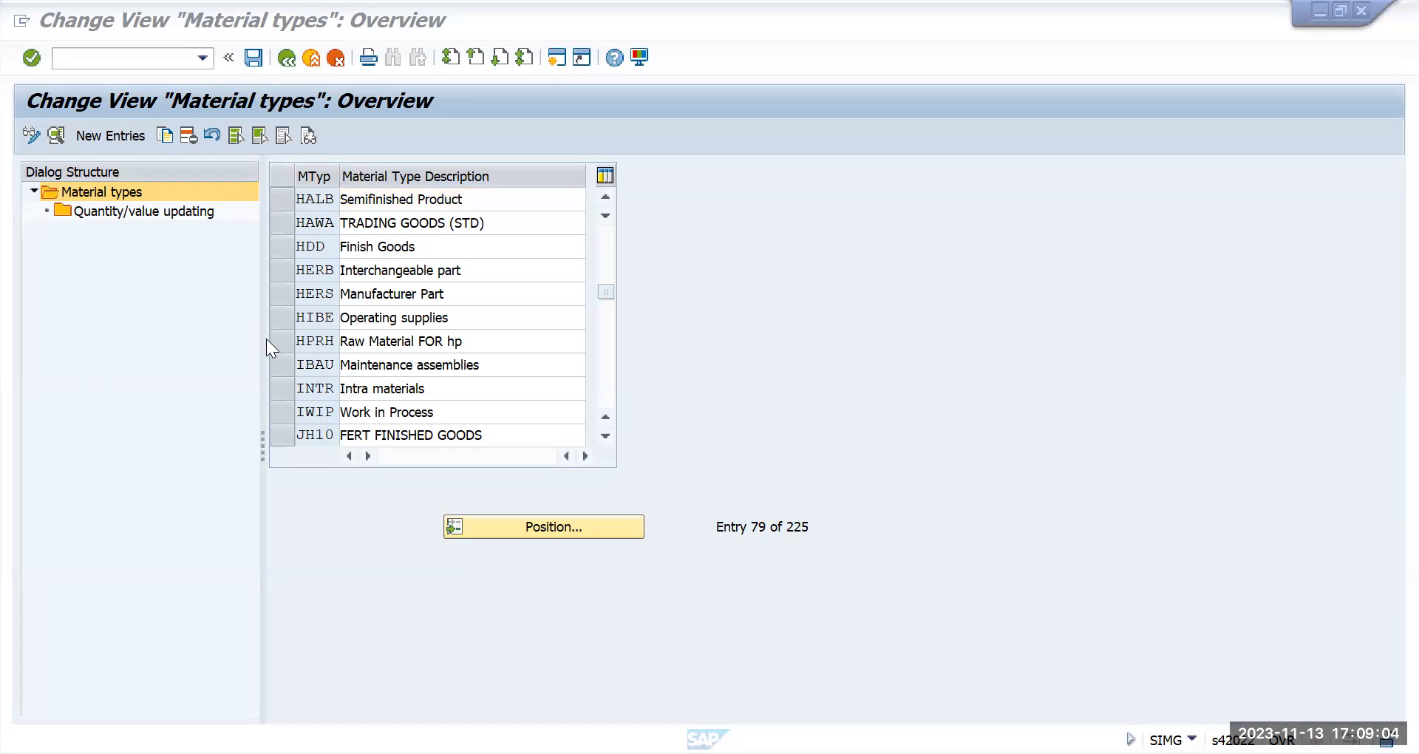
left_click(288, 58)
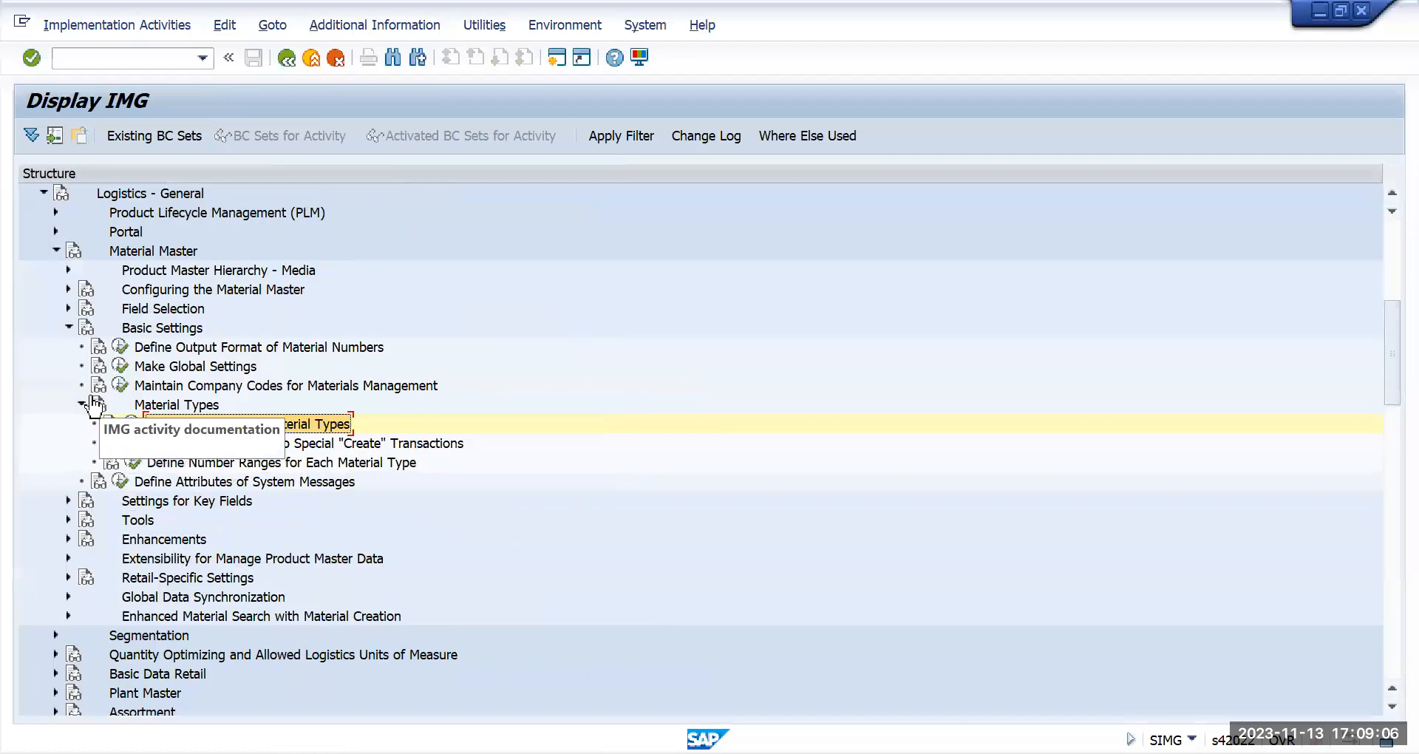
- Execute the IMG activity Maintain Company Codes for Materials Management under Basic Settings and find company code TMUS
left_click(82, 403)
left_click(202, 386)
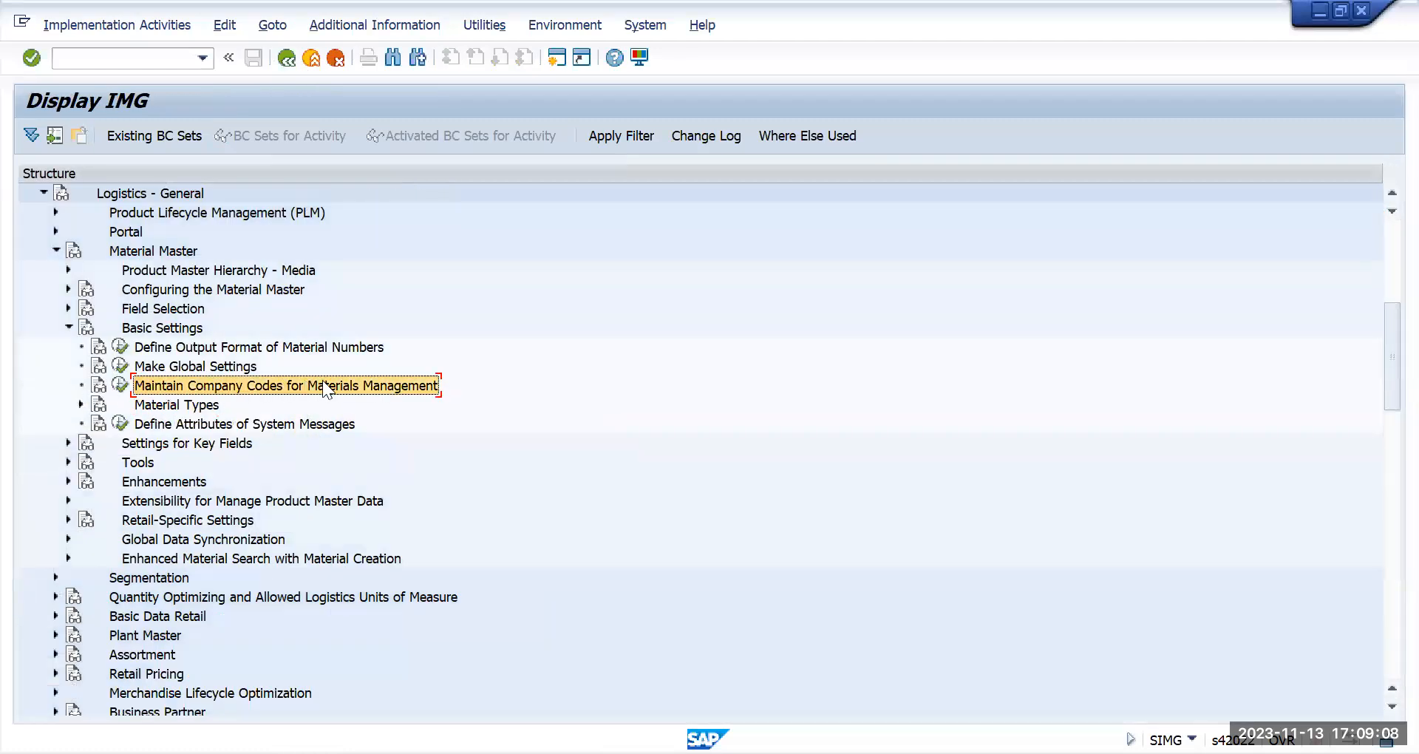
left_click(121, 385)
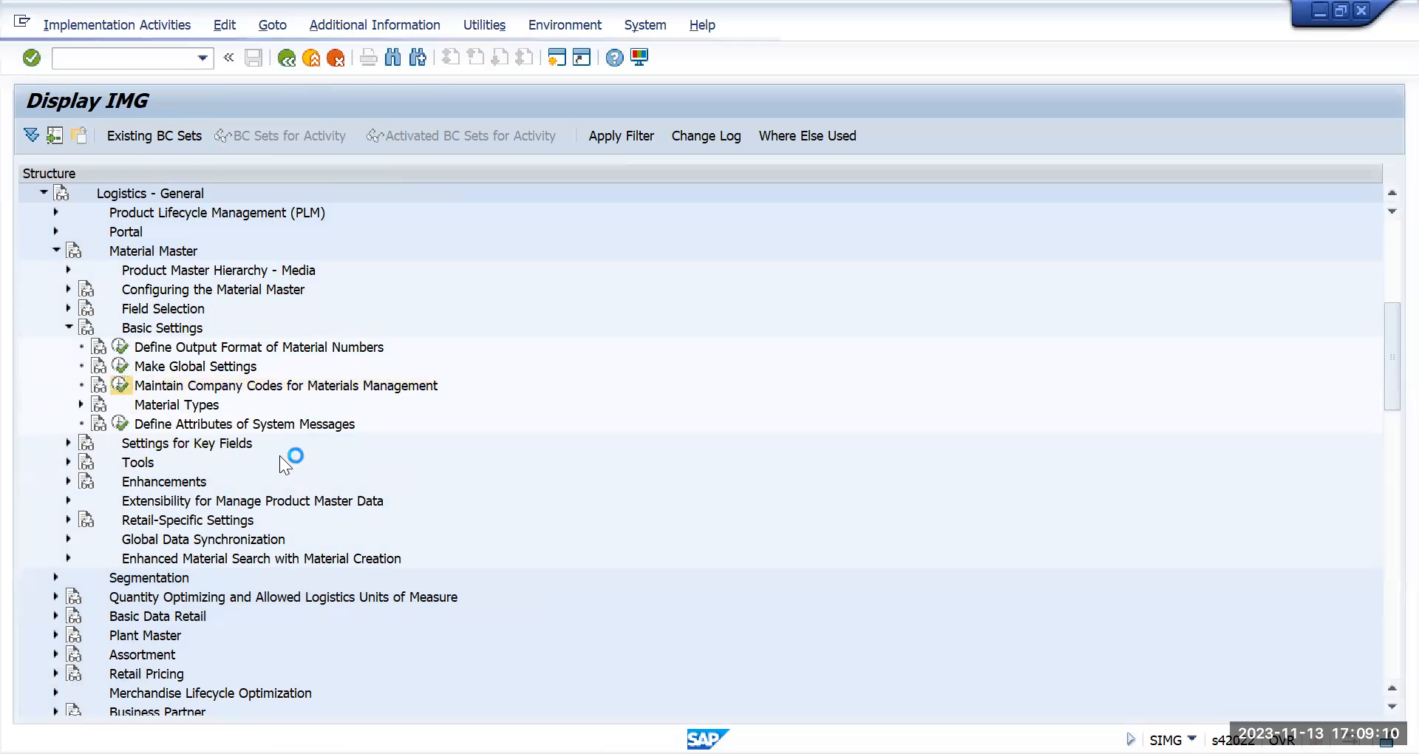
left_click(303, 578)
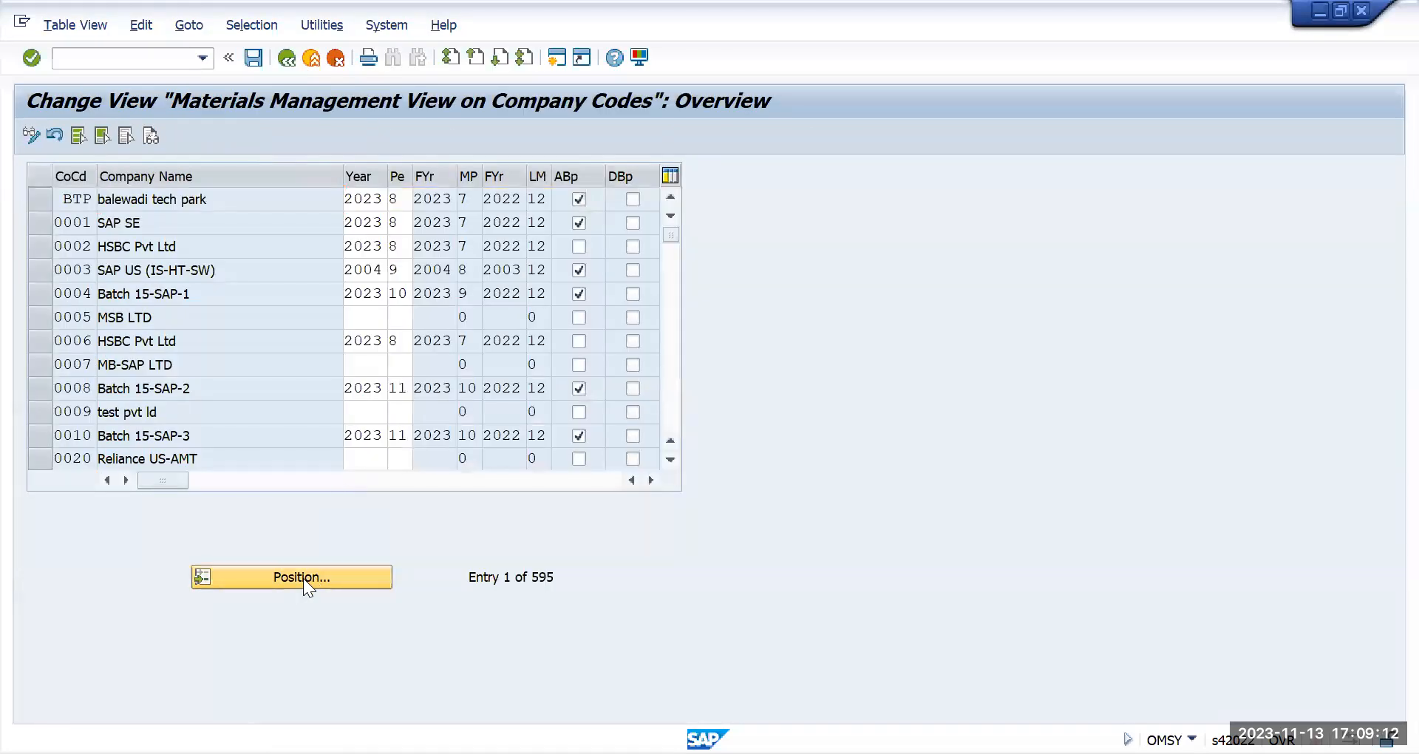
type("tmus")
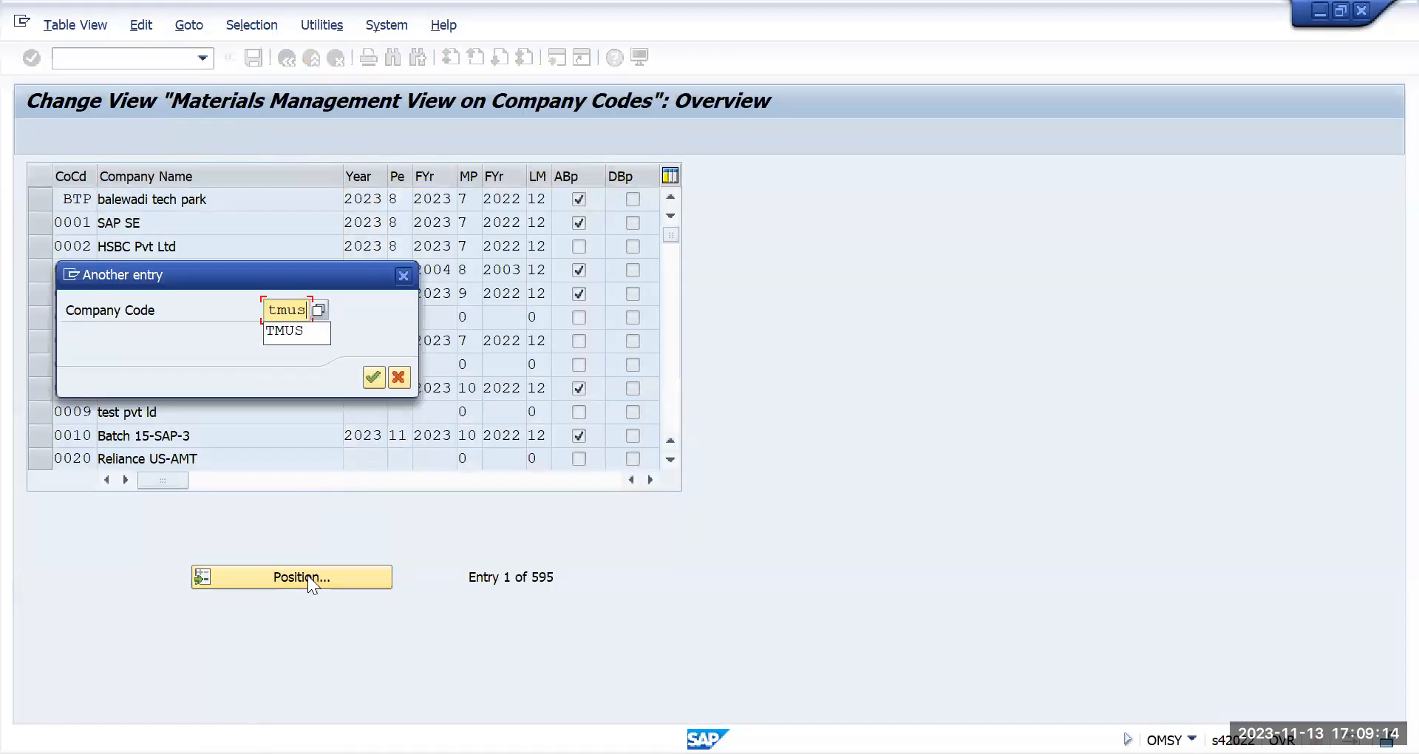
key("Return")
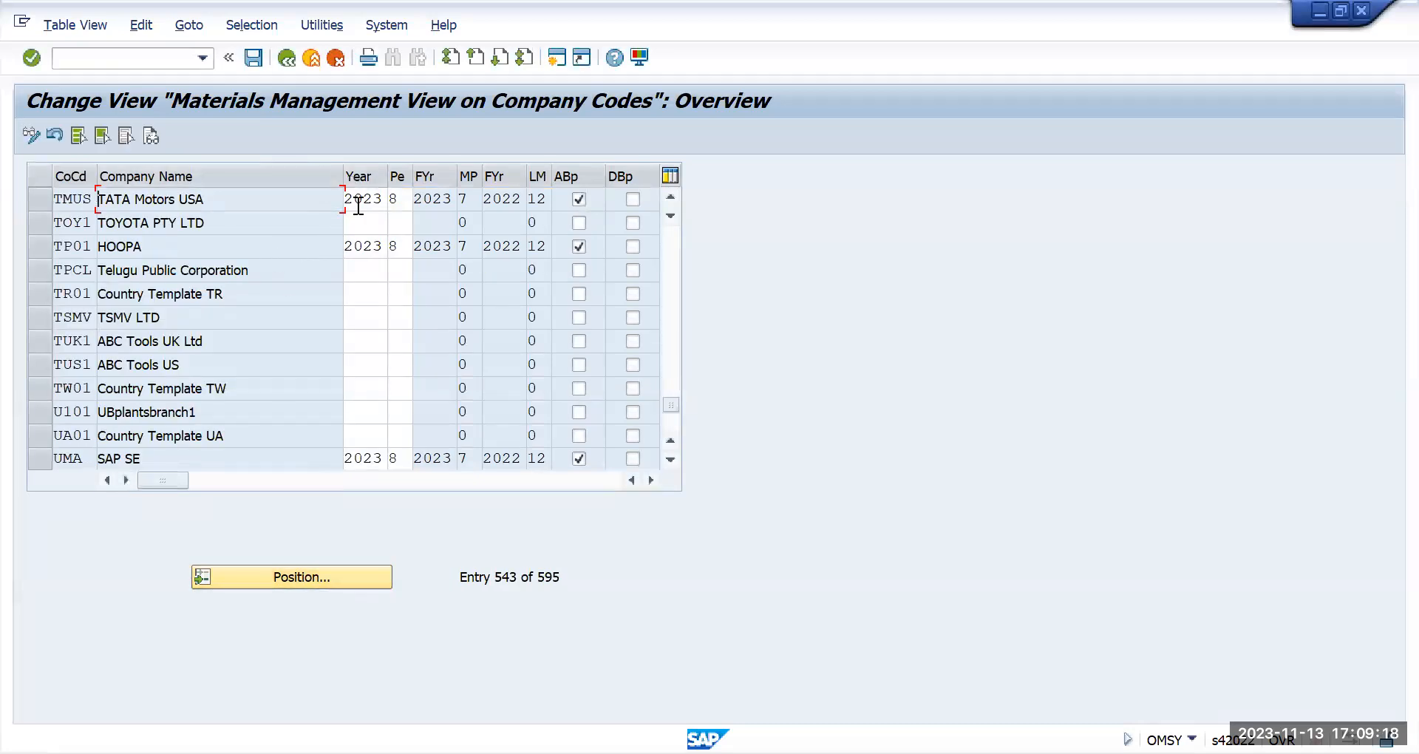
- Check the current and previous posting year and period of company code TMUS, and return to the IMG structure
left_click_drag(349, 200, 383, 205)
left_click(397, 203)
left_click_drag(397, 203, 380, 204)
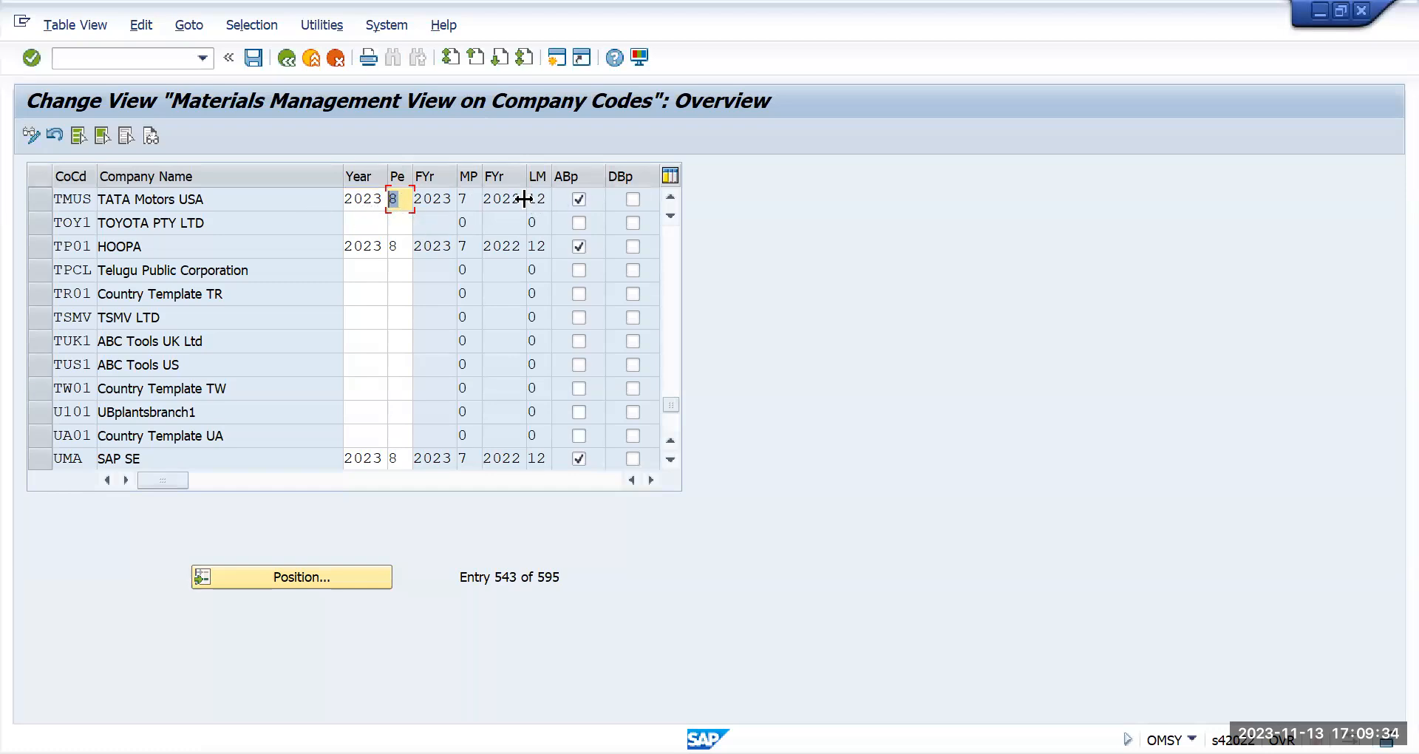
double_click(464, 200)
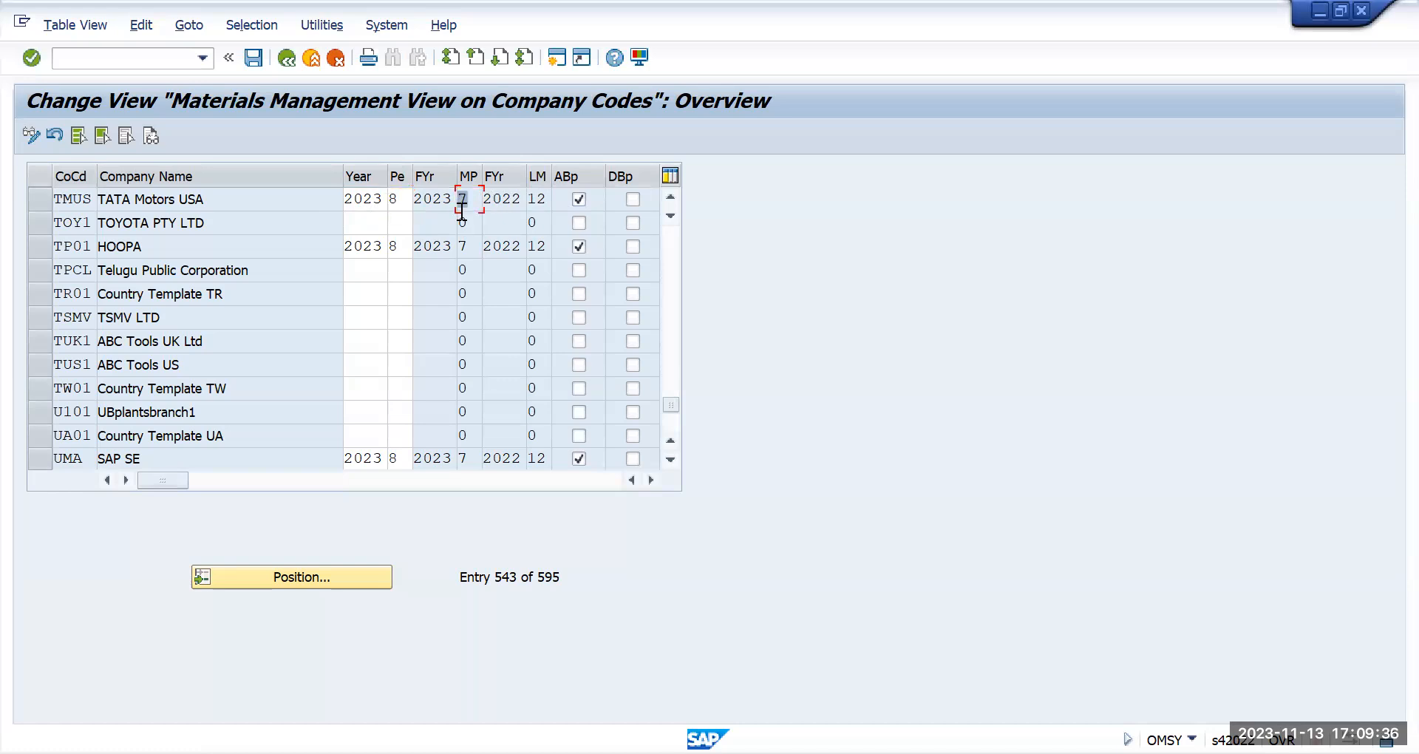
left_click(286, 59)
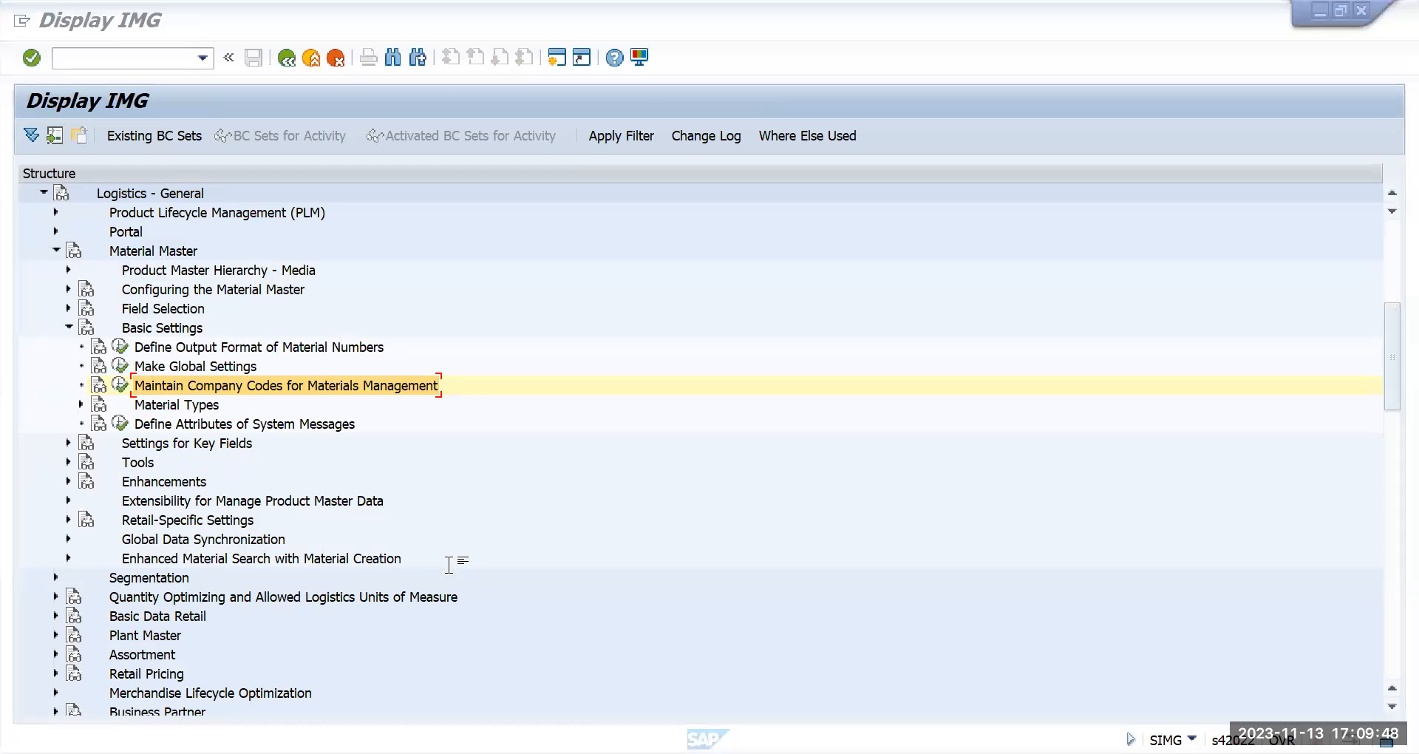
- Collapse Logistics - General in the IMG structure and expand Materials Management down to Logistics Invoice Verification, Incoming Invoice
left_click(68, 328)
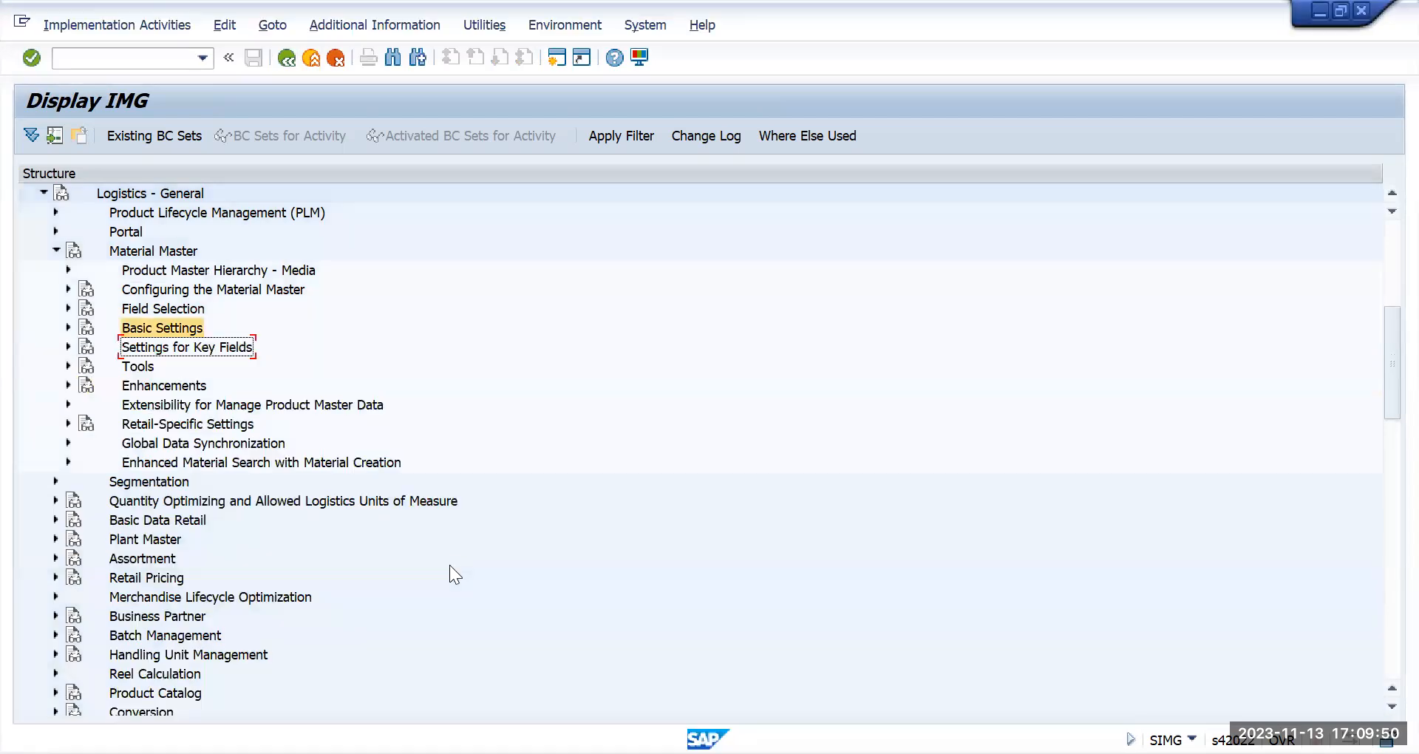
left_click(56, 251)
left_click(42, 193)
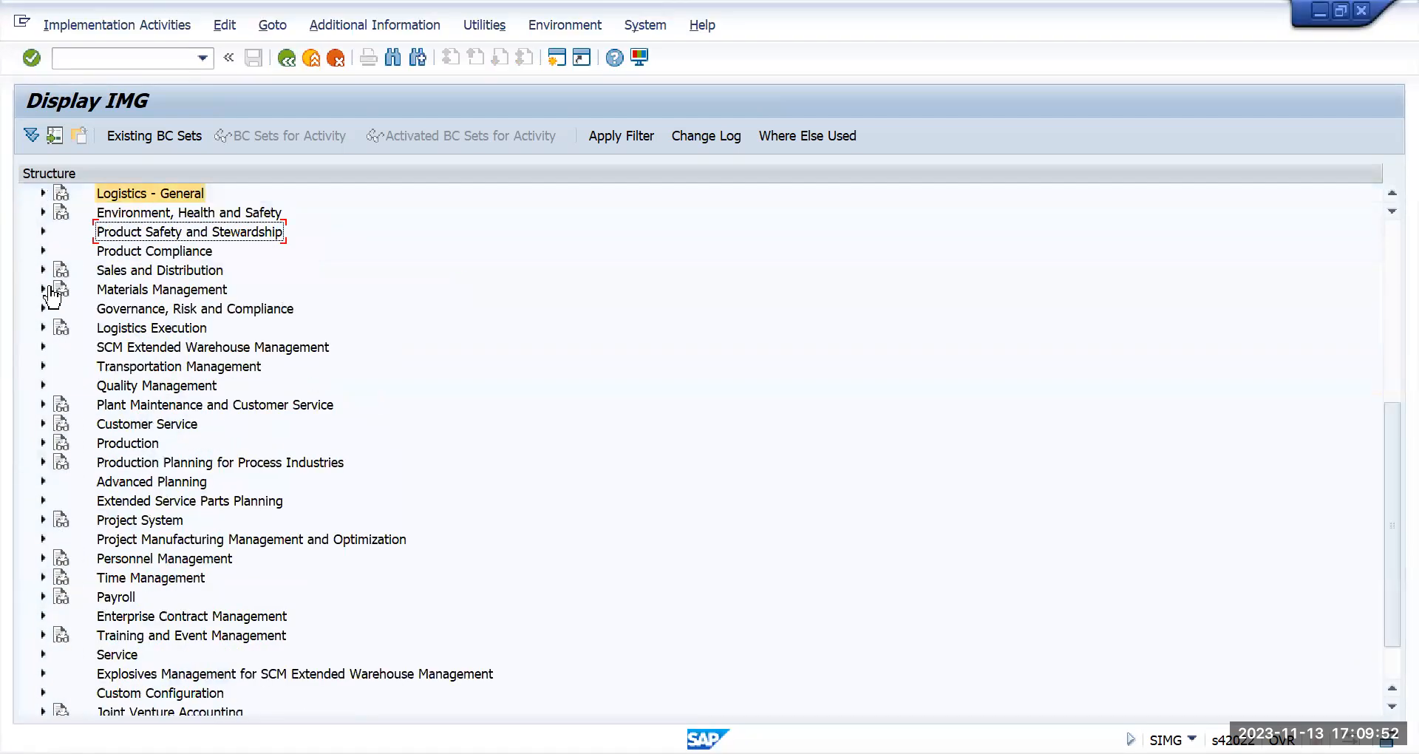
left_click(42, 289)
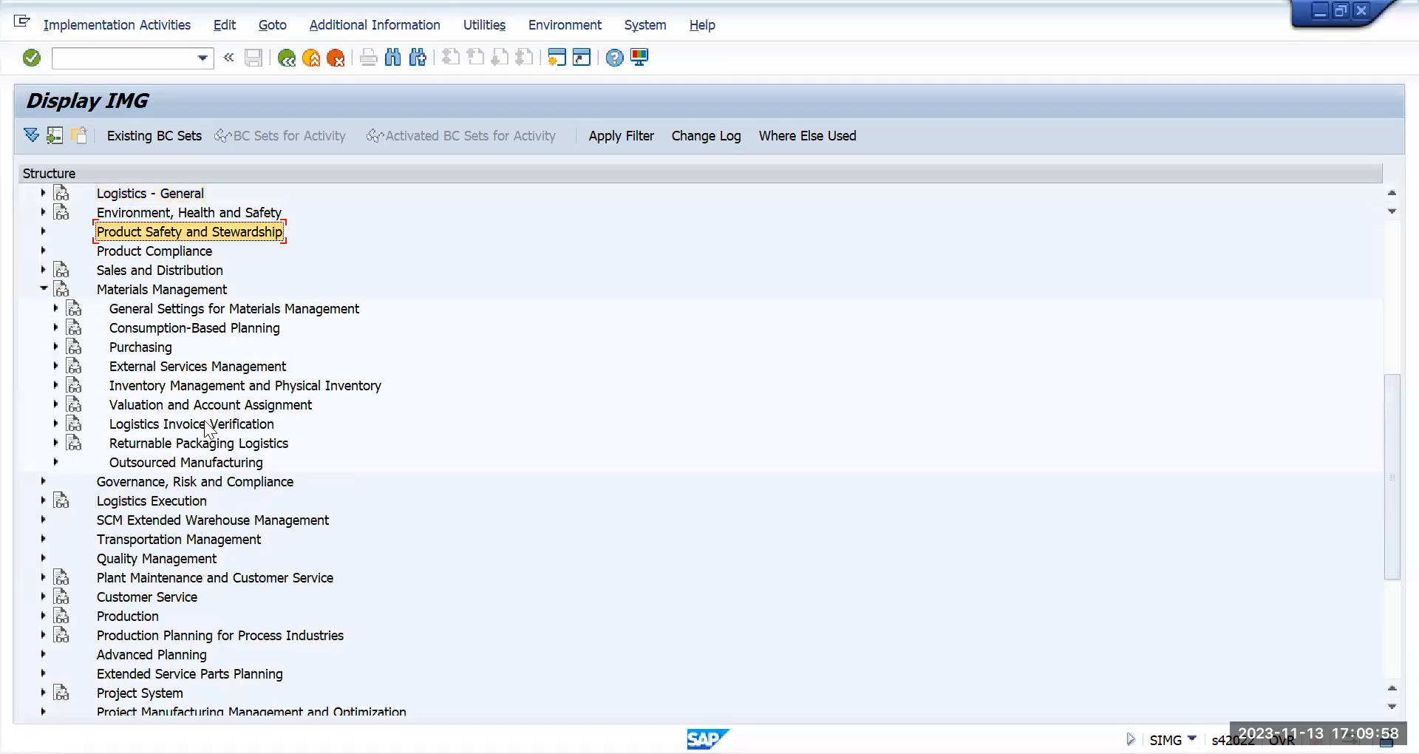
left_click(130, 424)
left_click(56, 420)
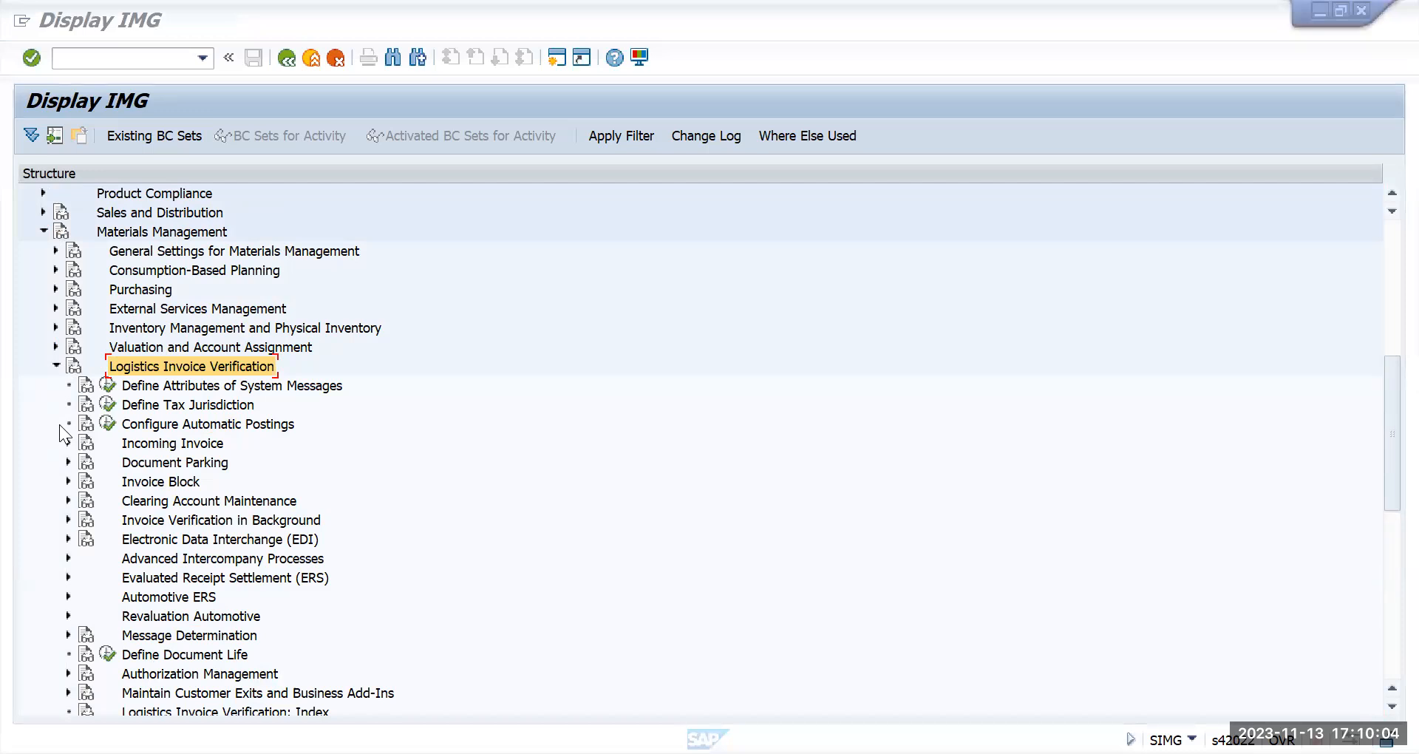
left_click(68, 443)
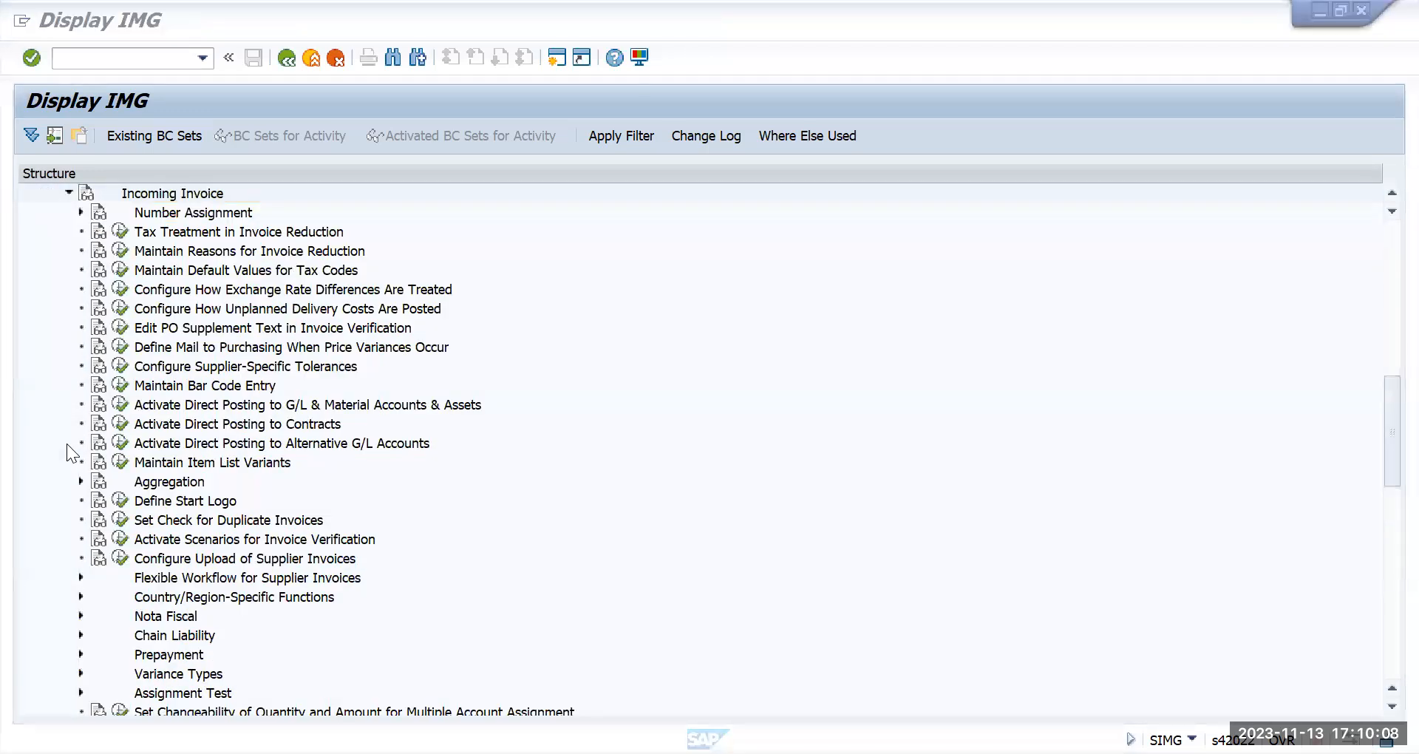
- Execute Maintain Default Values for Tax Codes and open the tax defaults details of company code TMUS
left_click(261, 270)
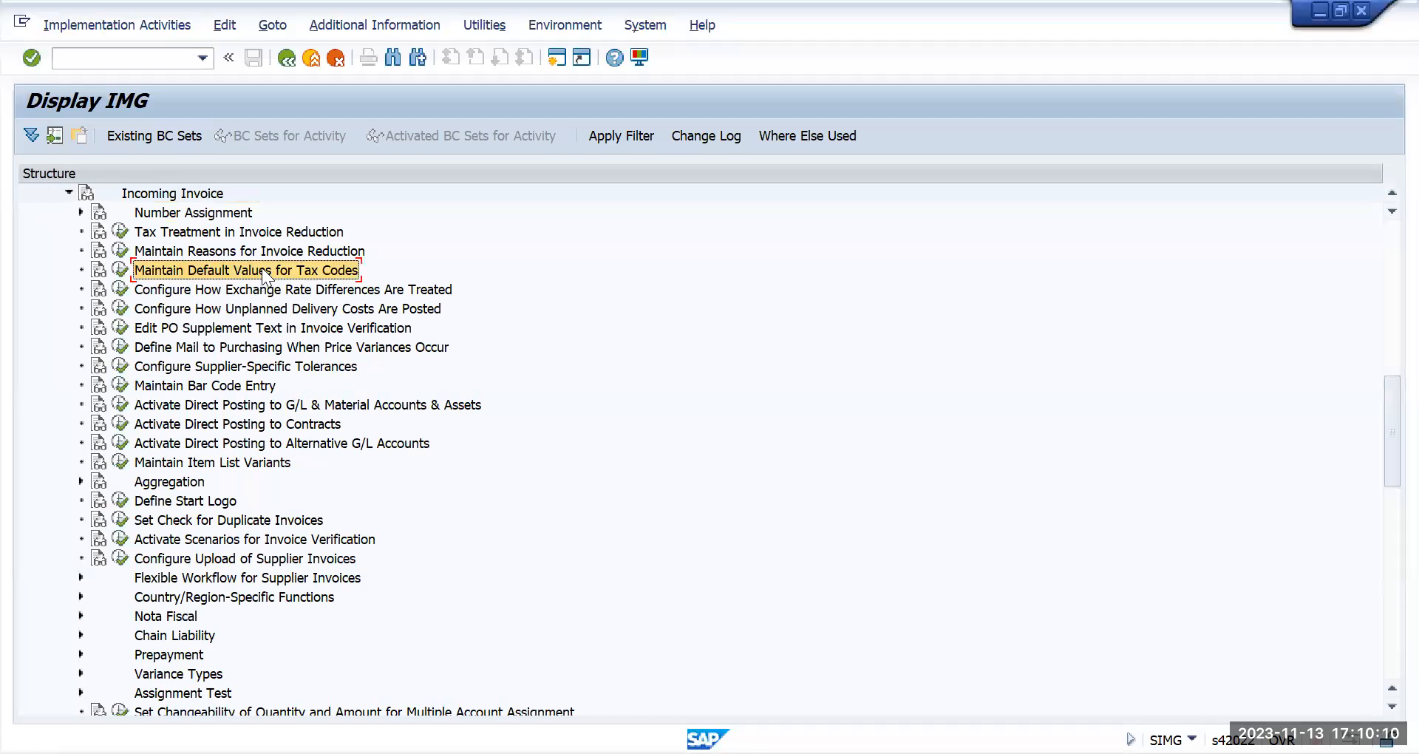
left_click(119, 274)
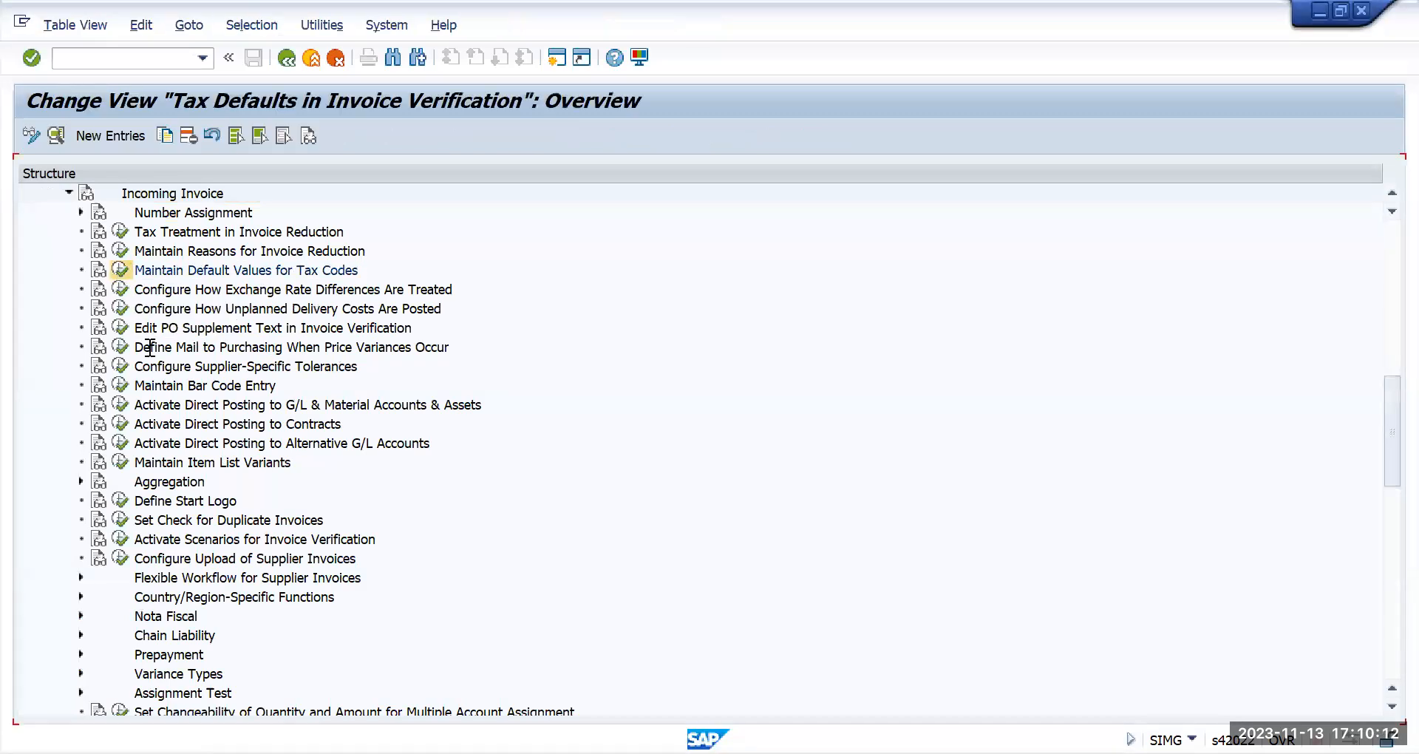
left_click(287, 703)
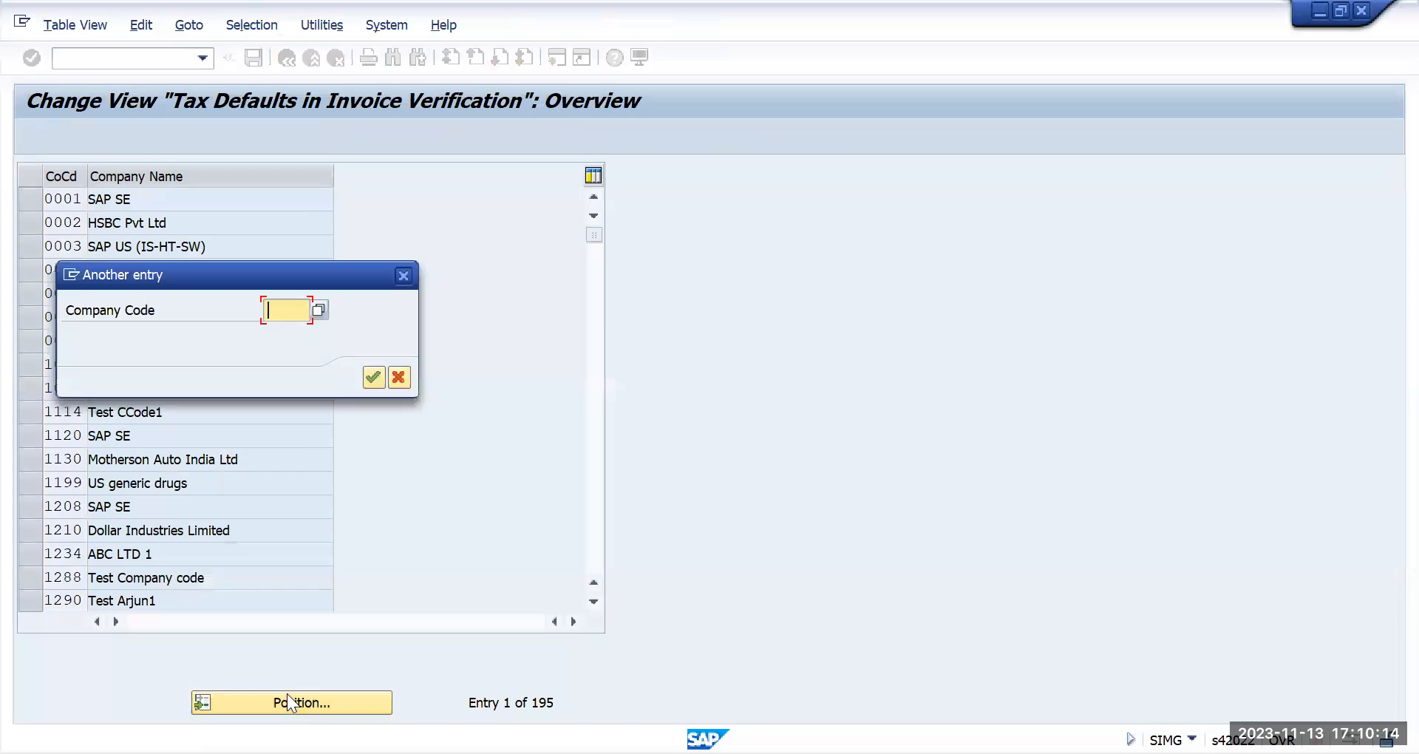
type("tmus")
key("Return")
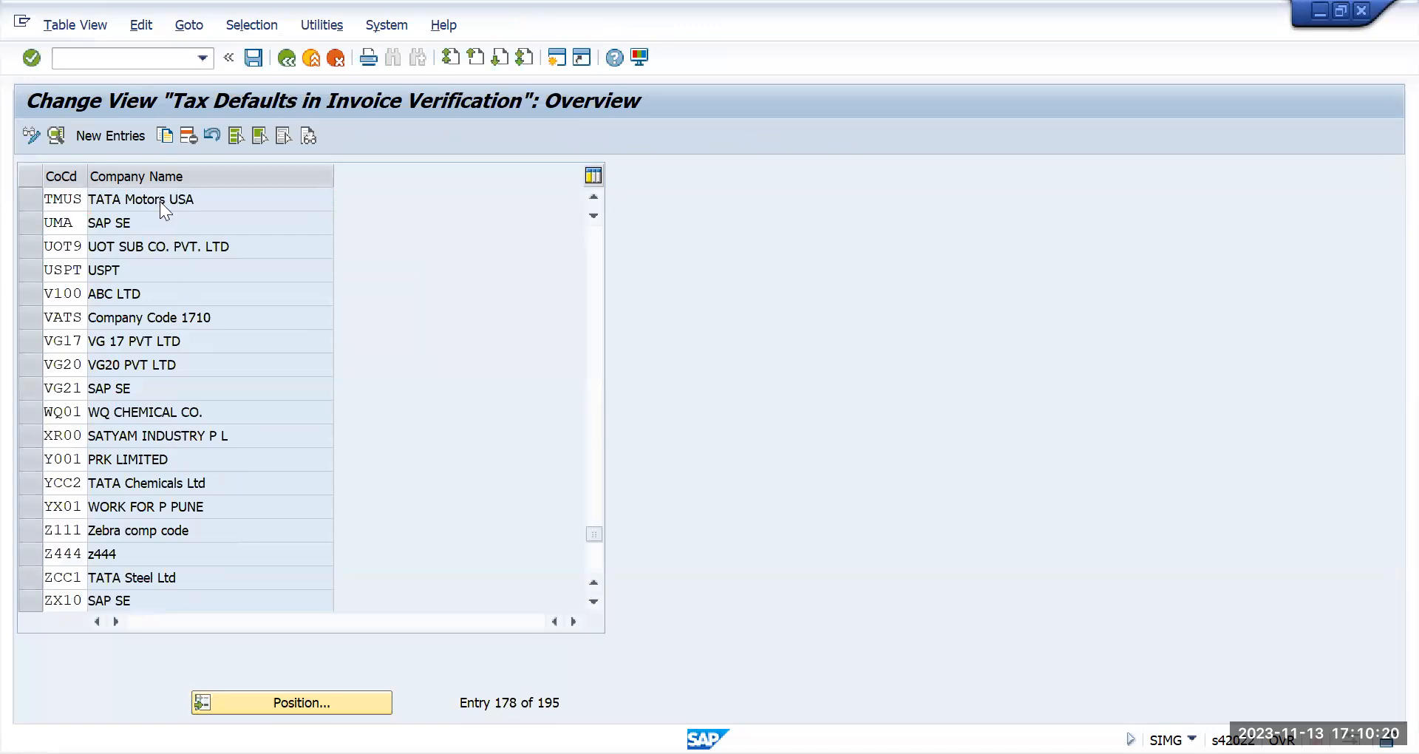
double_click(161, 200)
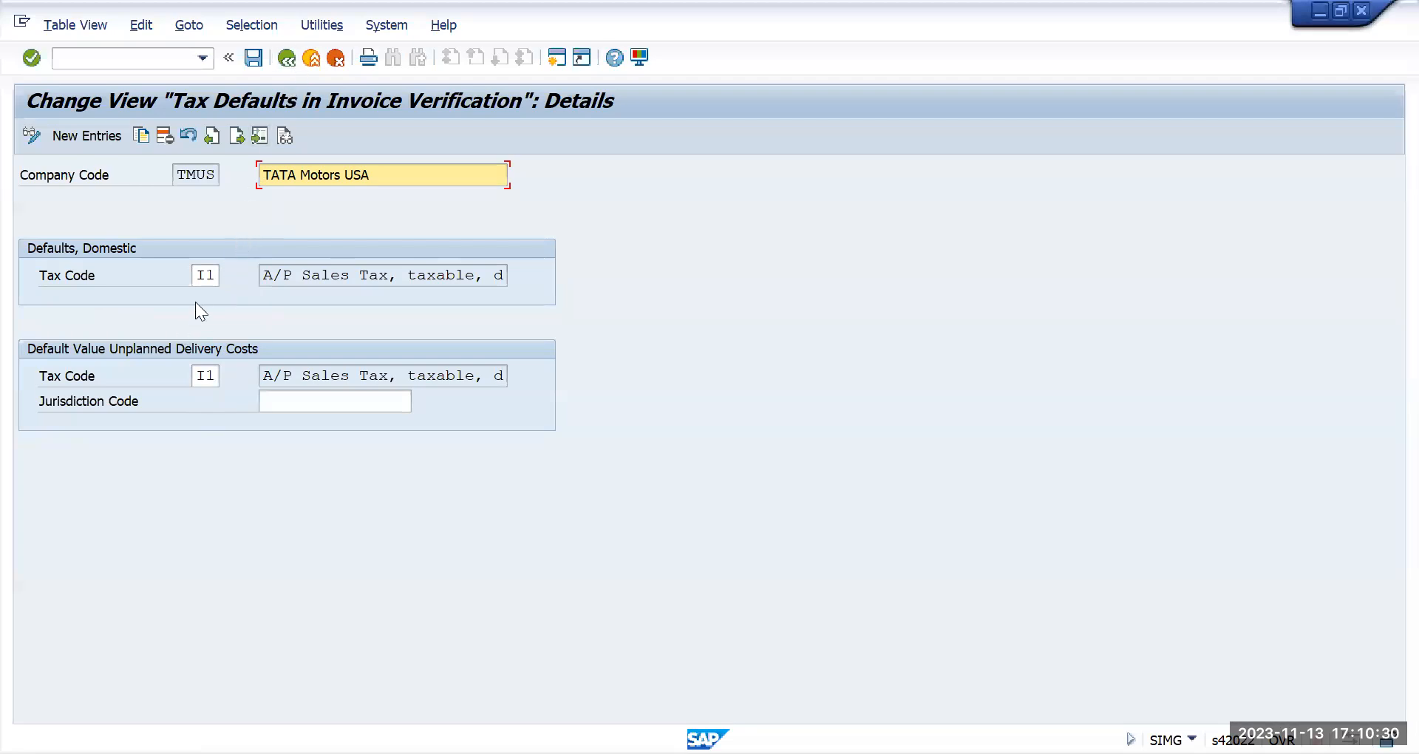
- Check the tax defaults of company code 1710 for comparison with TMUS, and return to the IMG structure
left_click(286, 60)
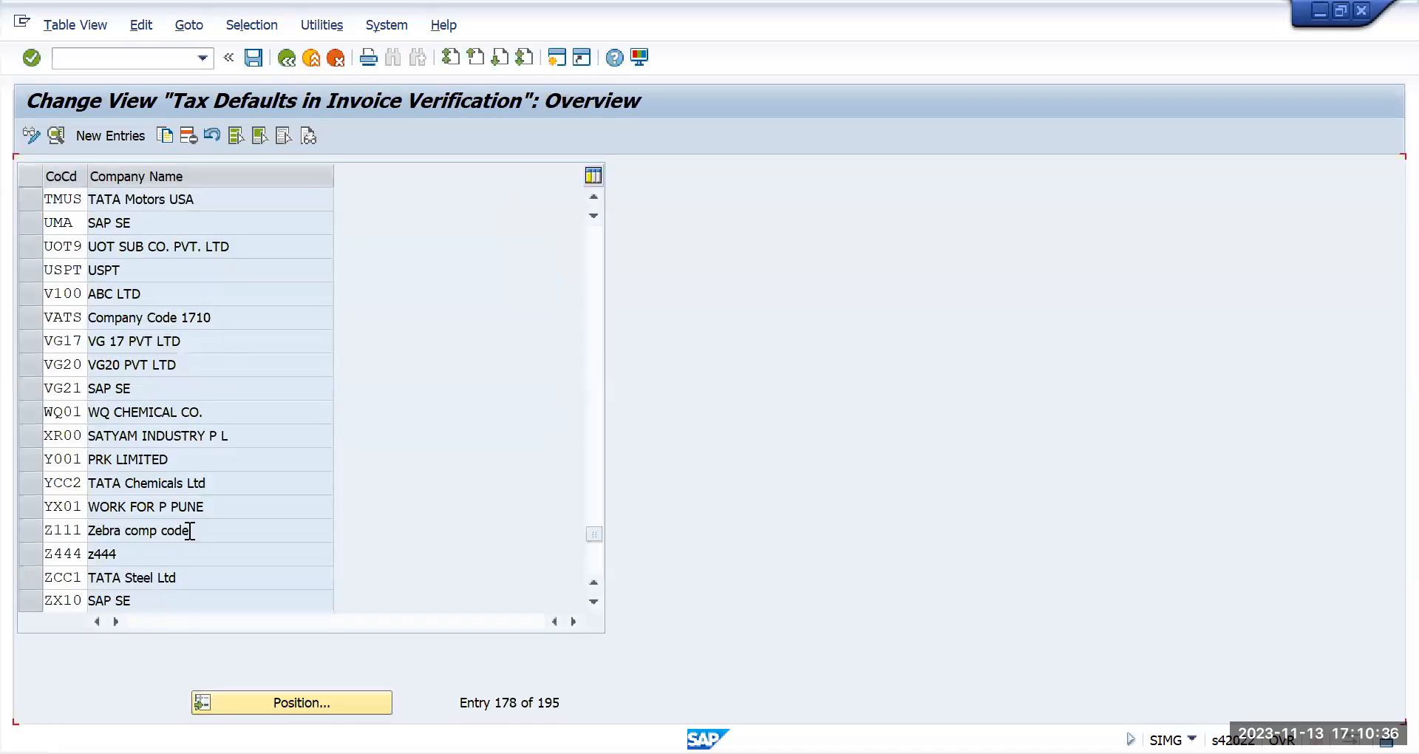
scroll(188, 529, "up", 5)
left_click_drag(587, 508, 561, 224)
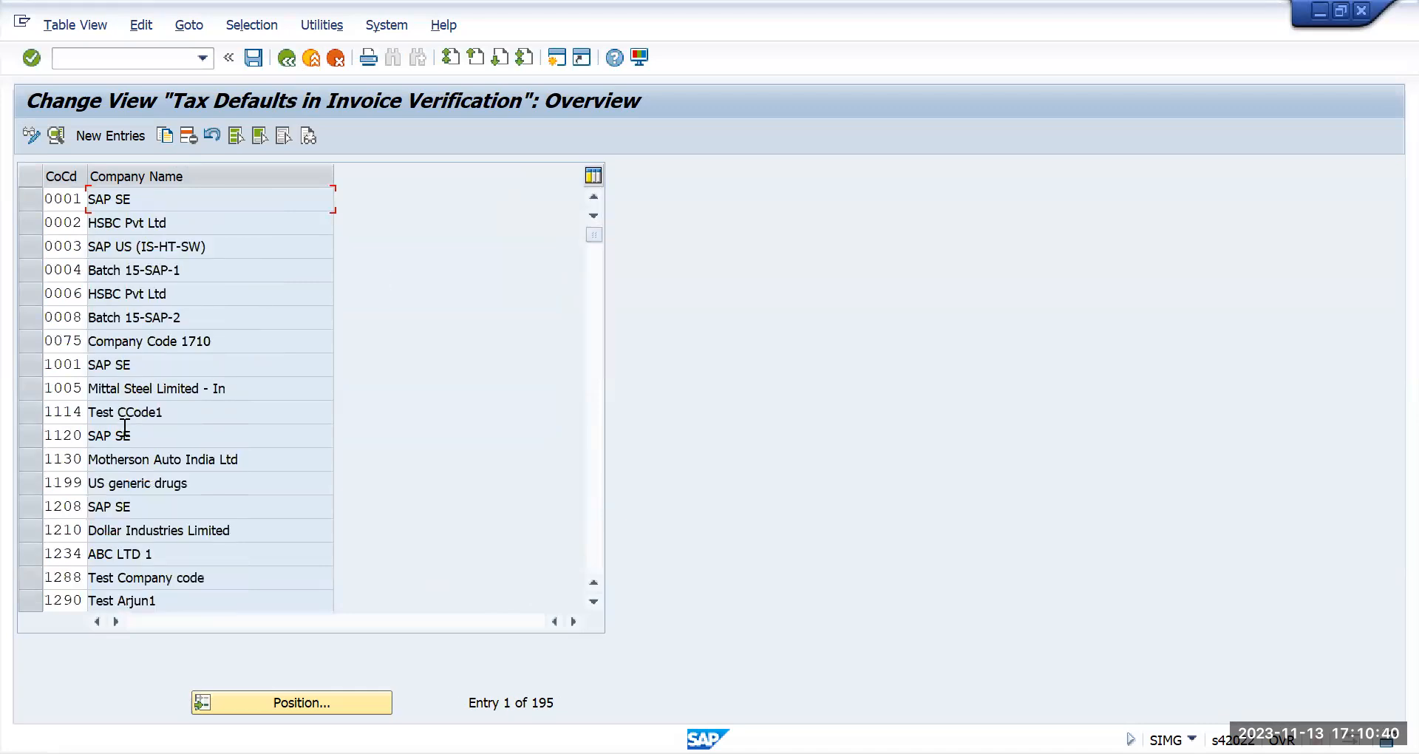
scroll(129, 431, "down", 2)
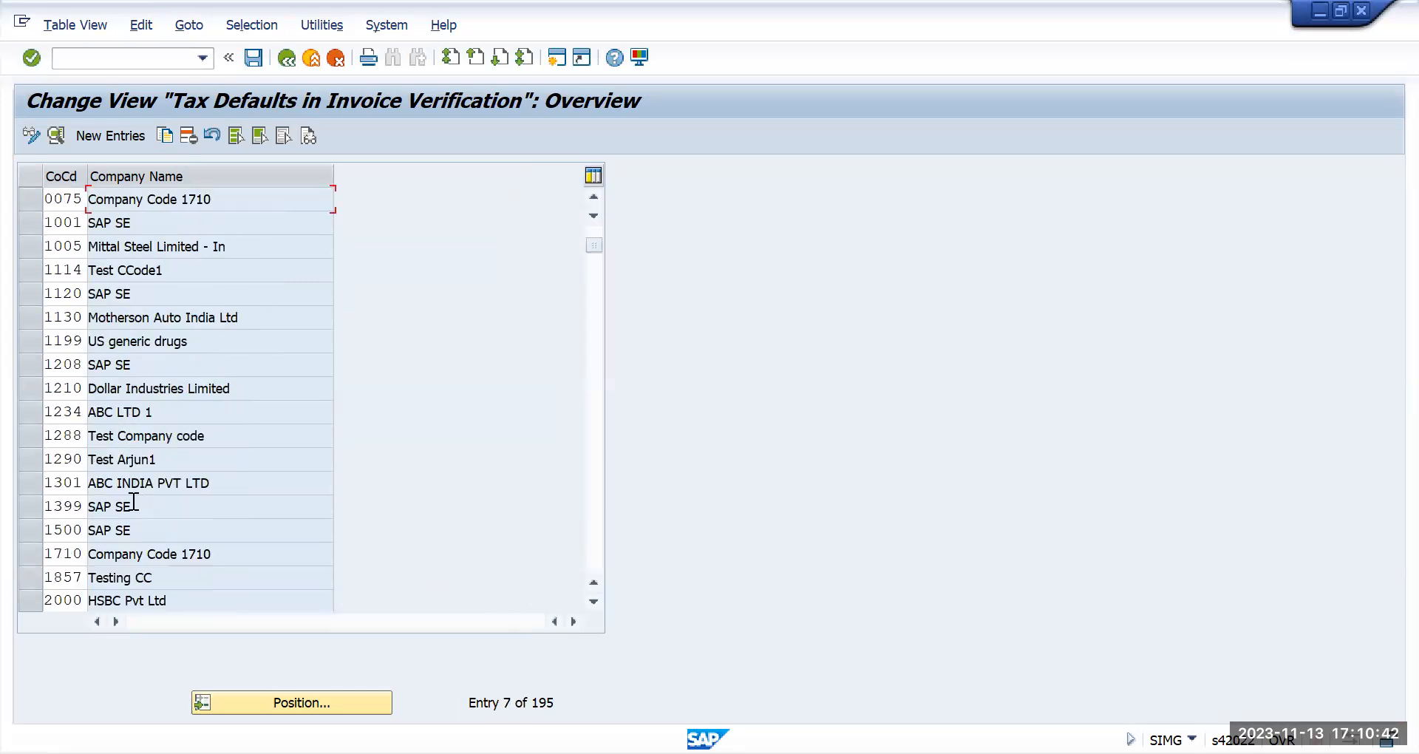
double_click(125, 556)
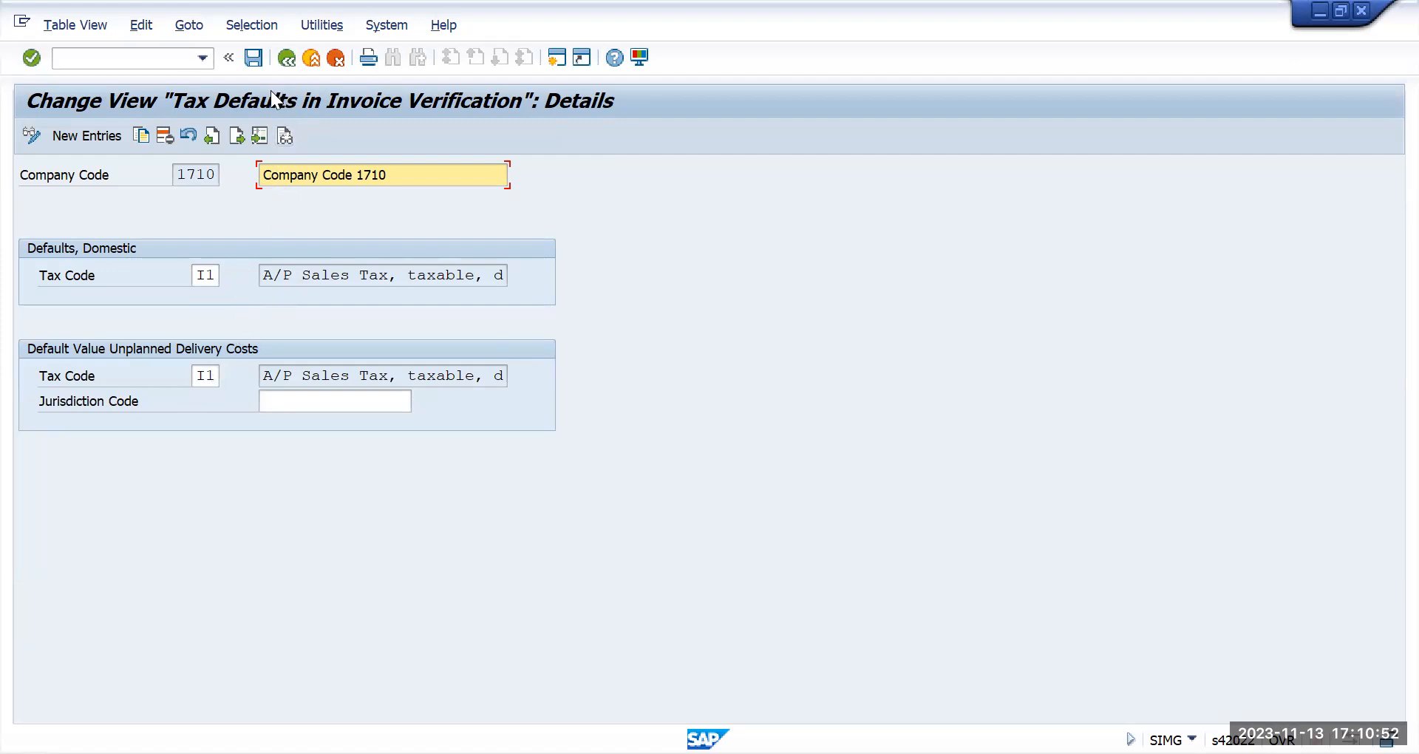
left_click(287, 59)
left_click(287, 59)
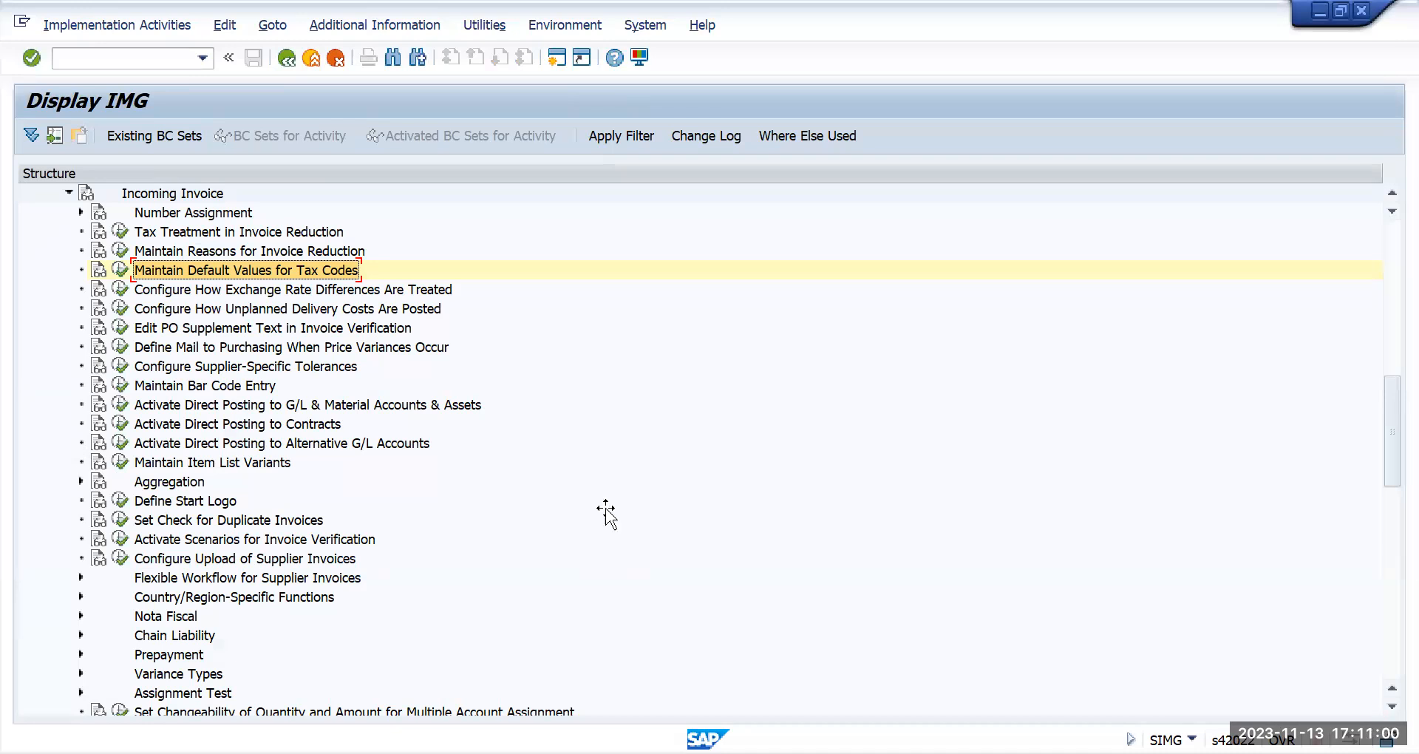
- Collapse the Incoming Invoice and Logistics Invoice Verification nodes in the IMG structure
key("alt+Tab")
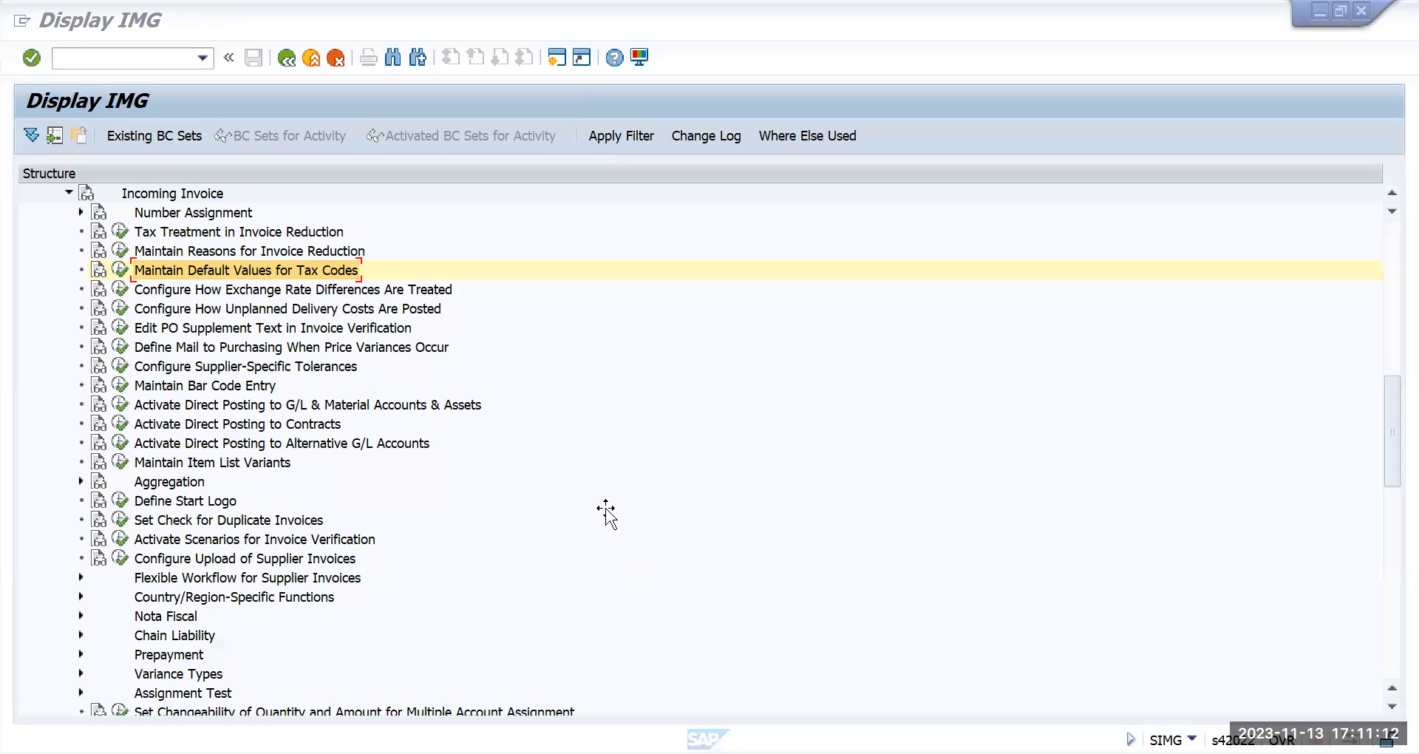
scroll(102, 321, "up", 1)
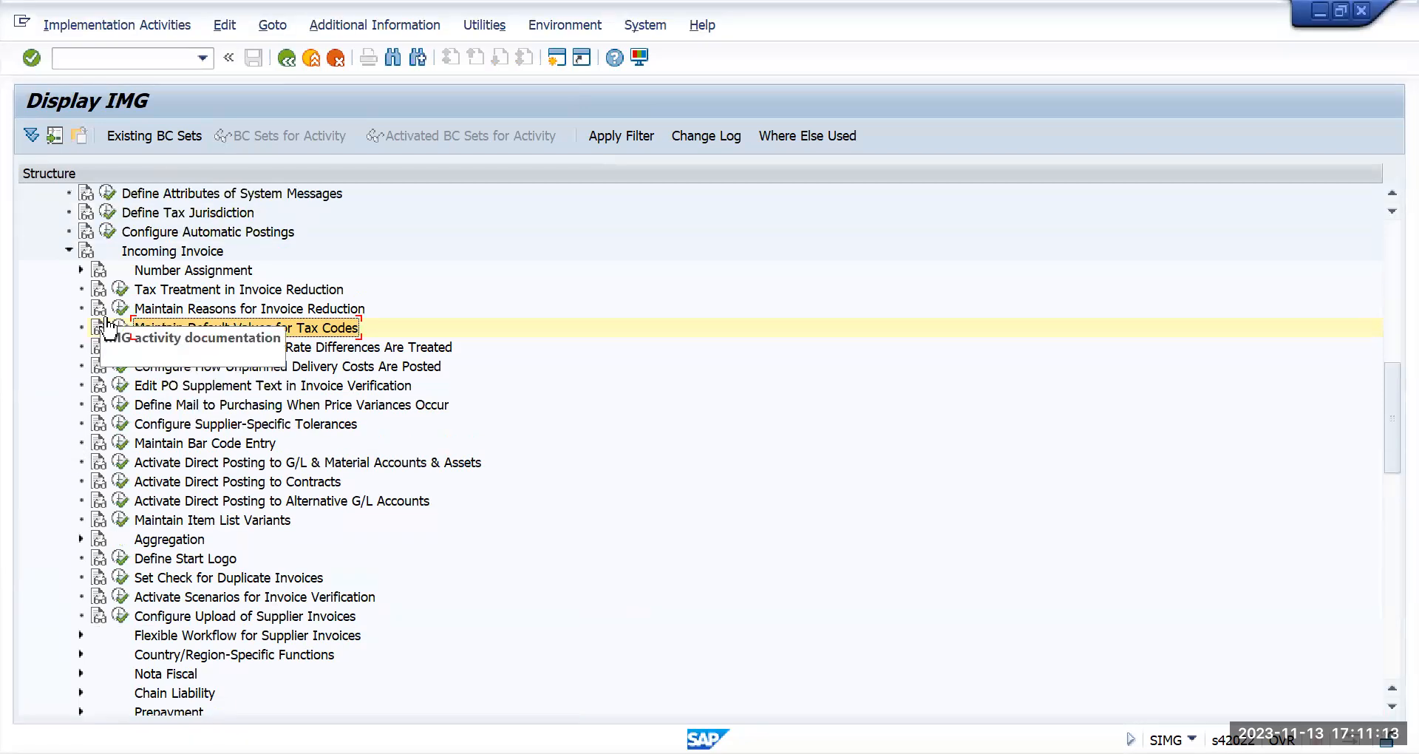
left_click(69, 252)
scroll(74, 310, "up", 3)
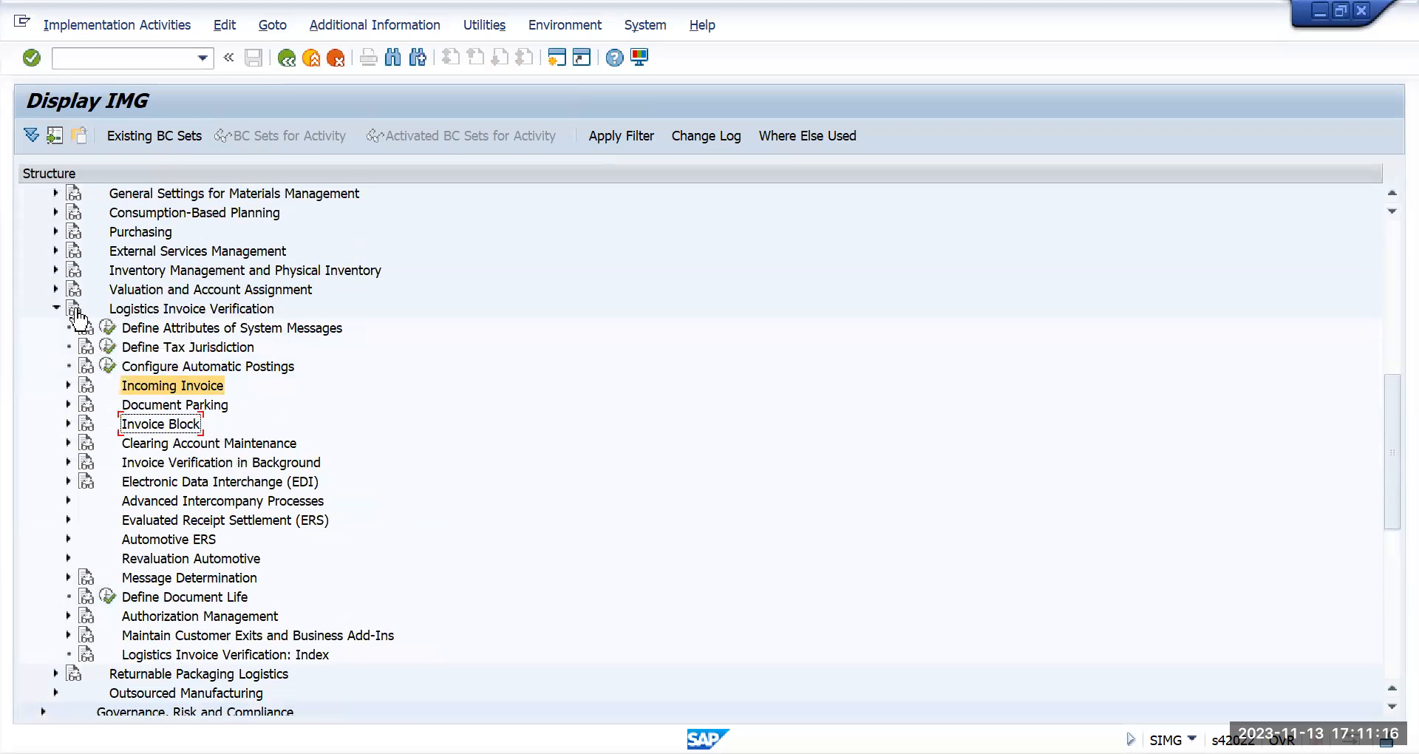
left_click(57, 308)
scroll(90, 350, "up", 3)
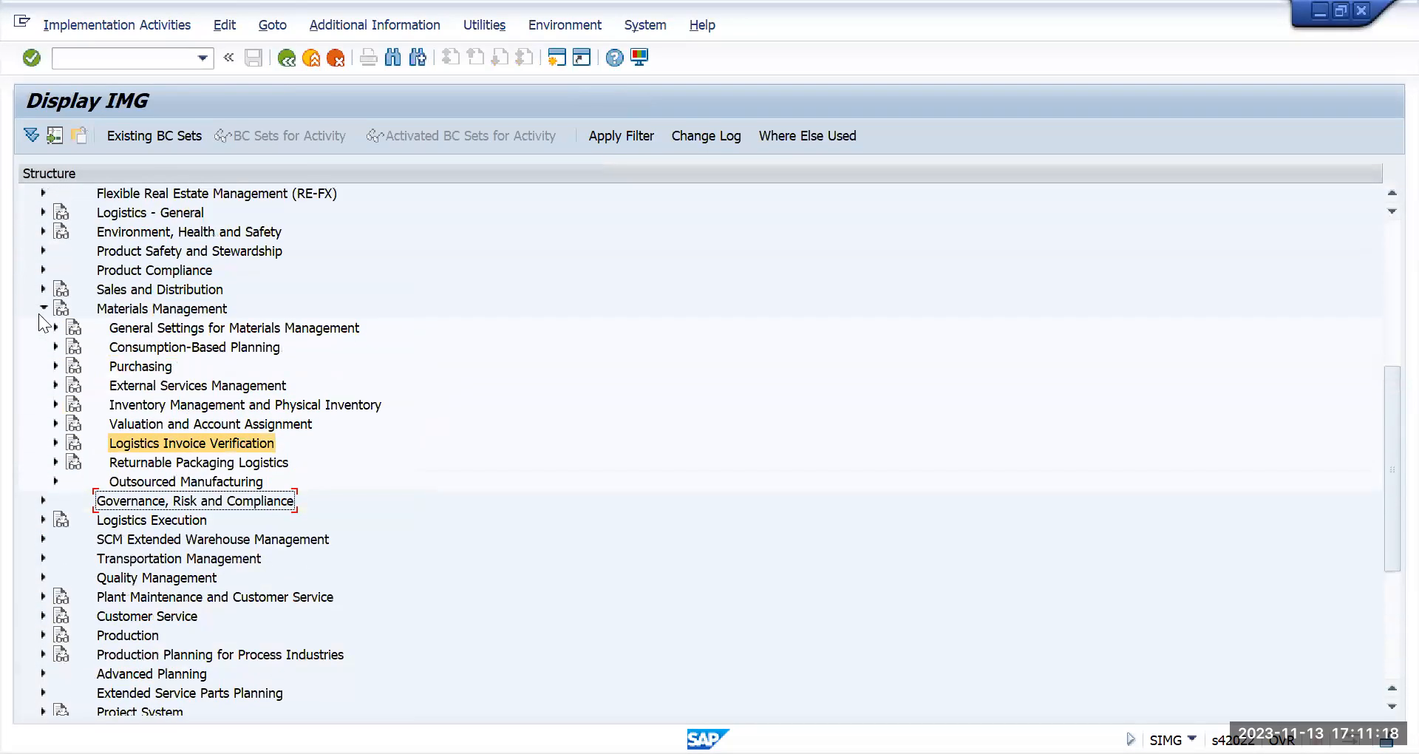
- Expand Logistics Invoice Verification under Materials Management, including its Incoming Invoice node
left_click(152, 309)
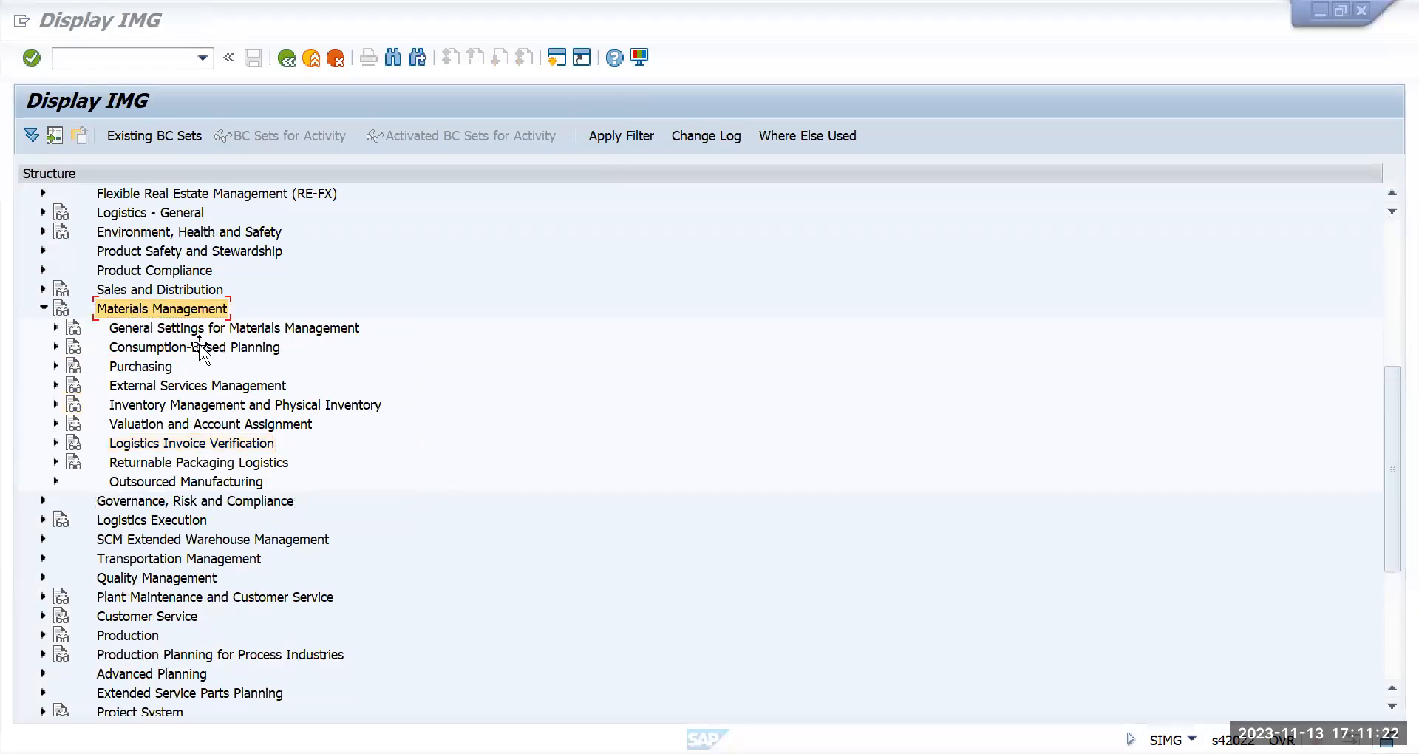
left_click(172, 444)
left_click(54, 444)
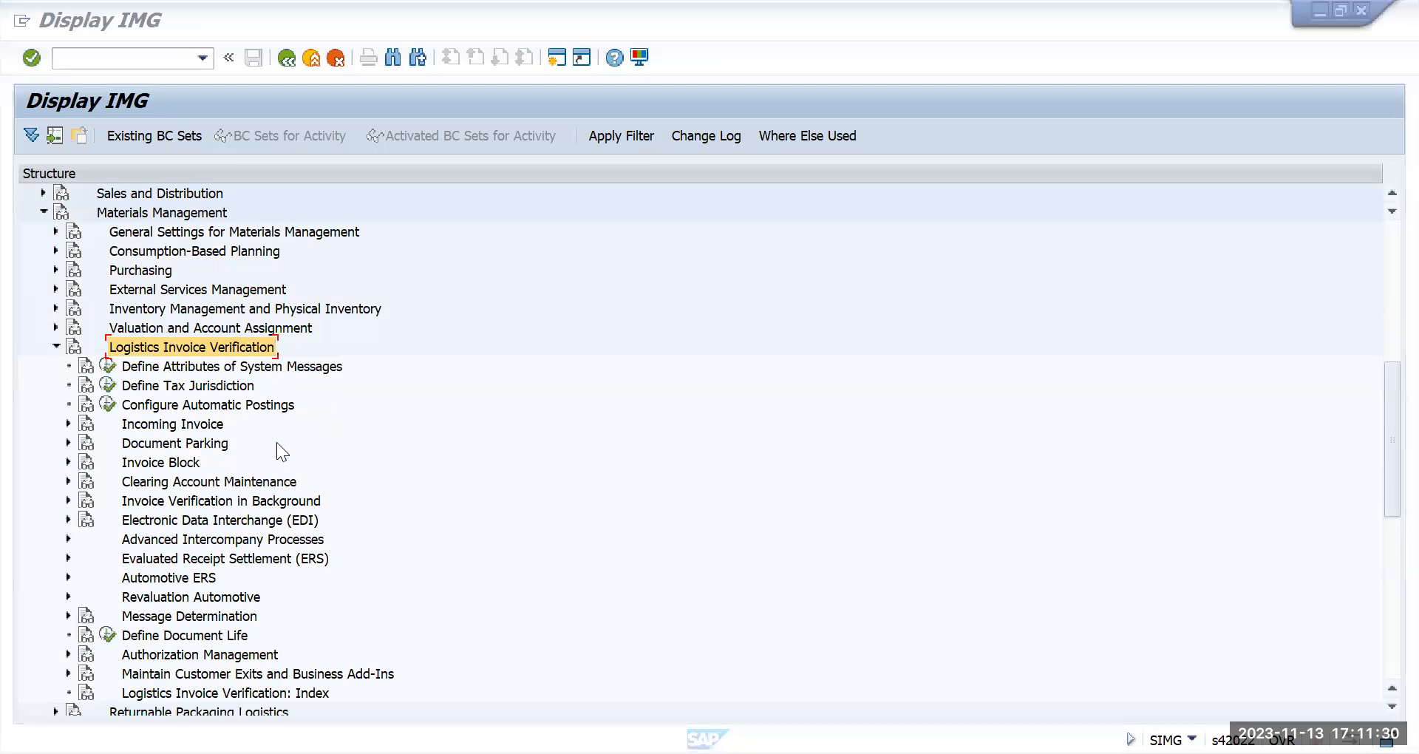
left_click(172, 424)
left_click(67, 424)
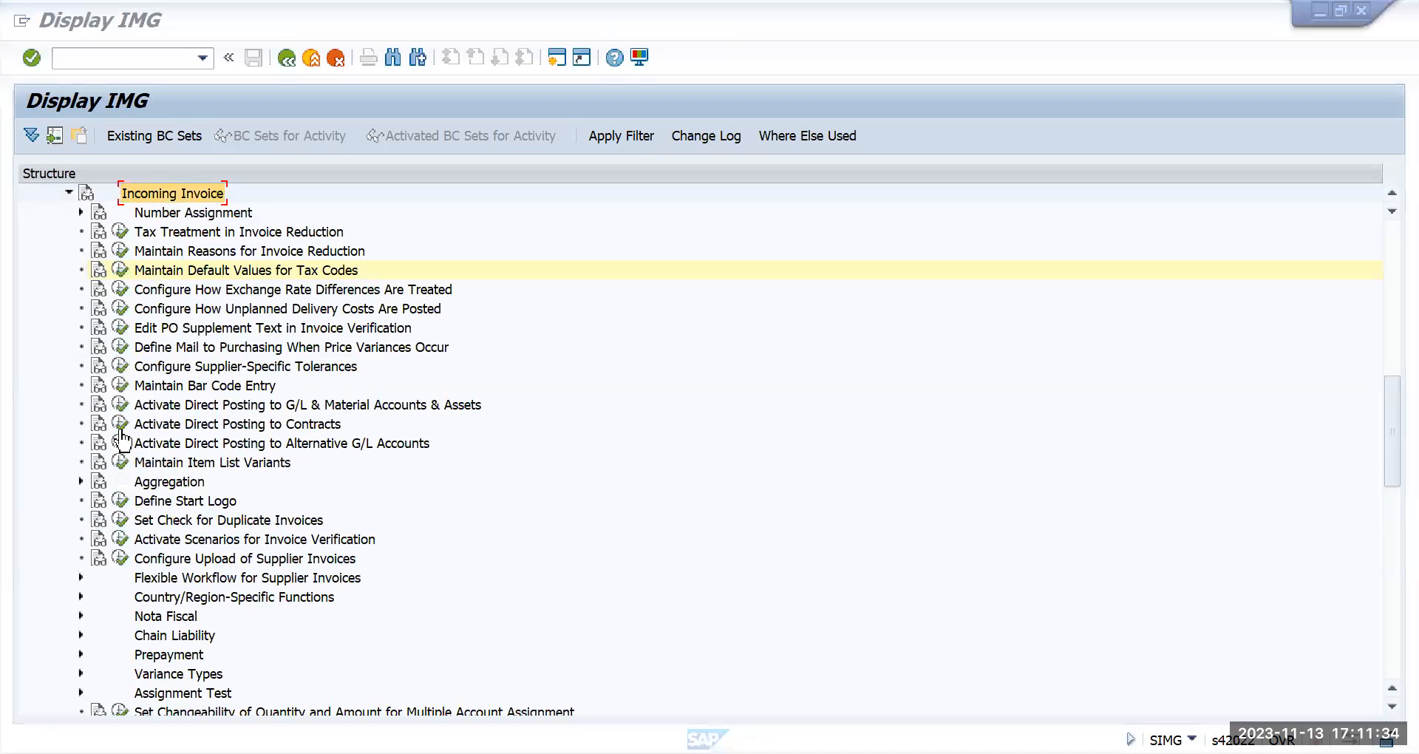
- Execute Set Check for Duplicate Invoices and find company code TMUS in the duplicate invoice check table
left_click(259, 521)
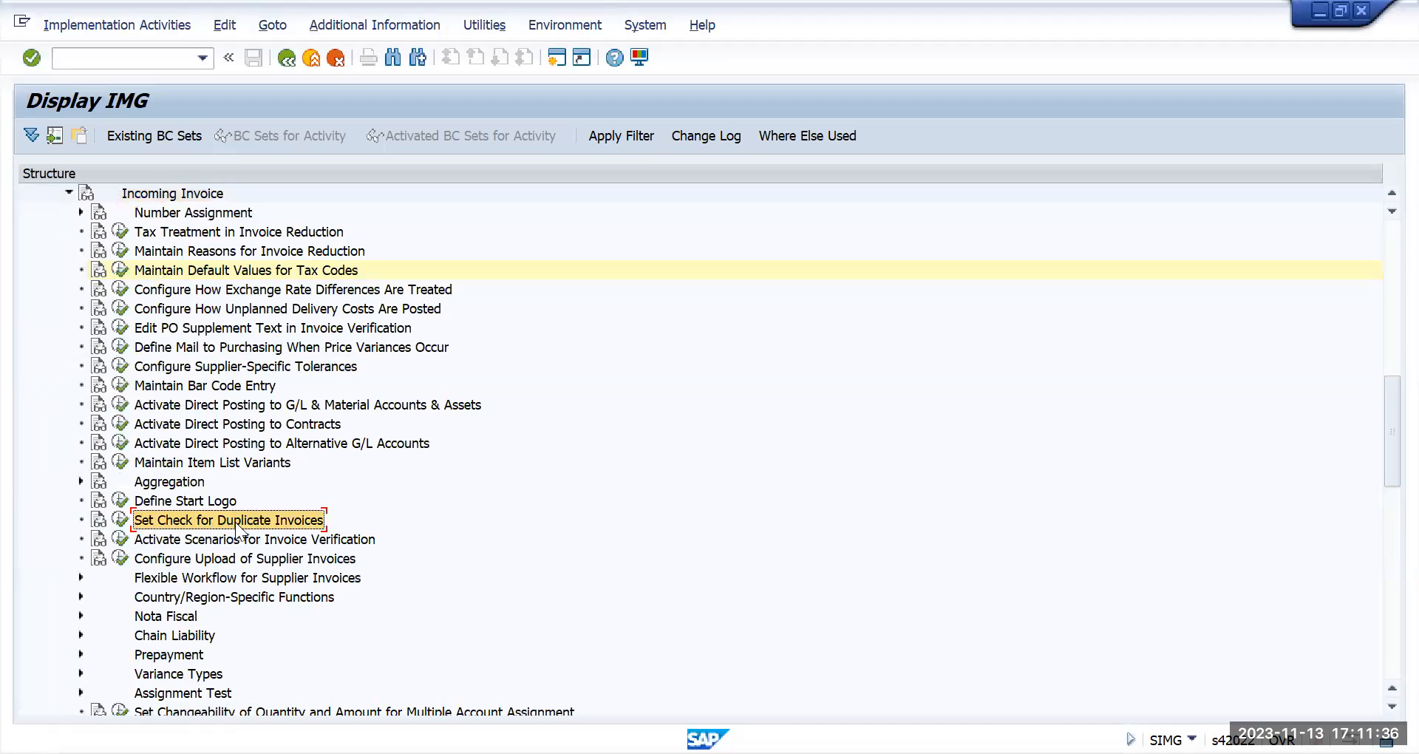
left_click(121, 523)
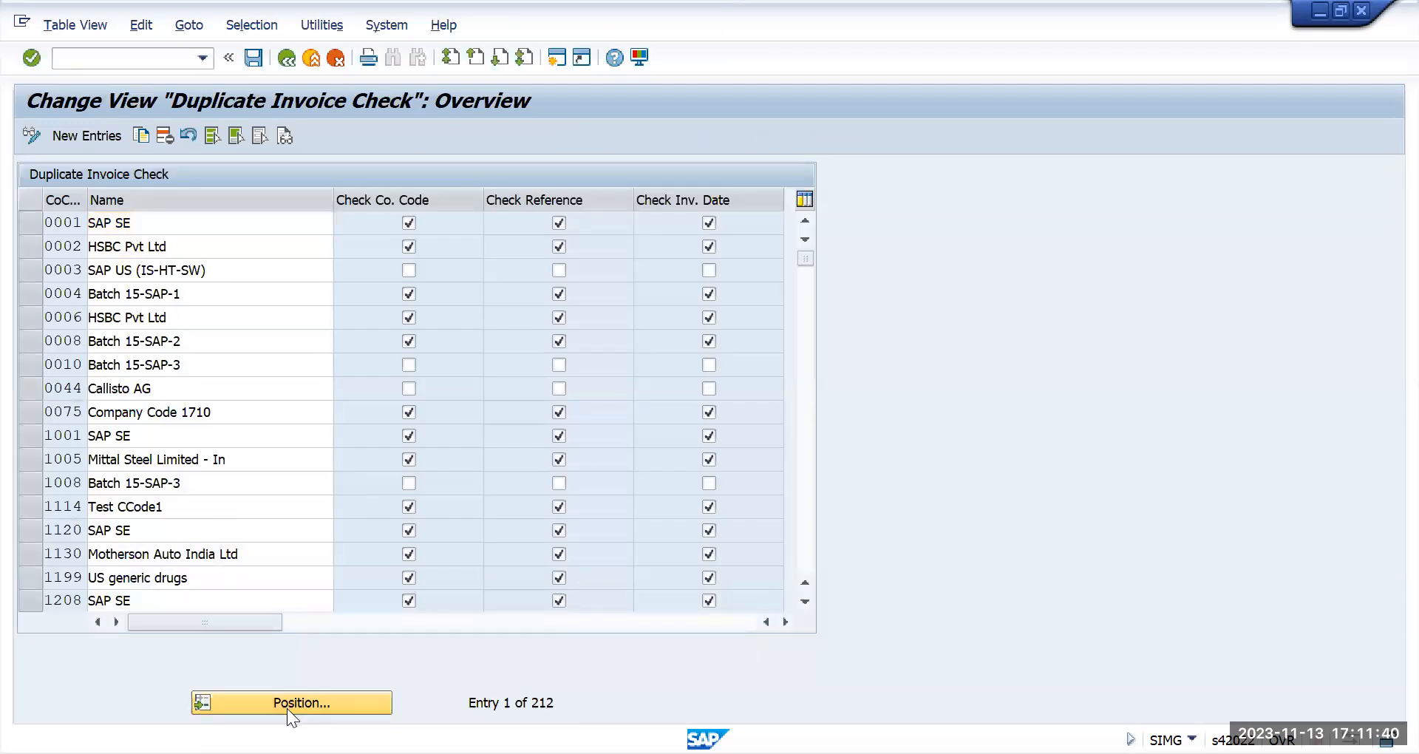
left_click(286, 703)
type("tmu")
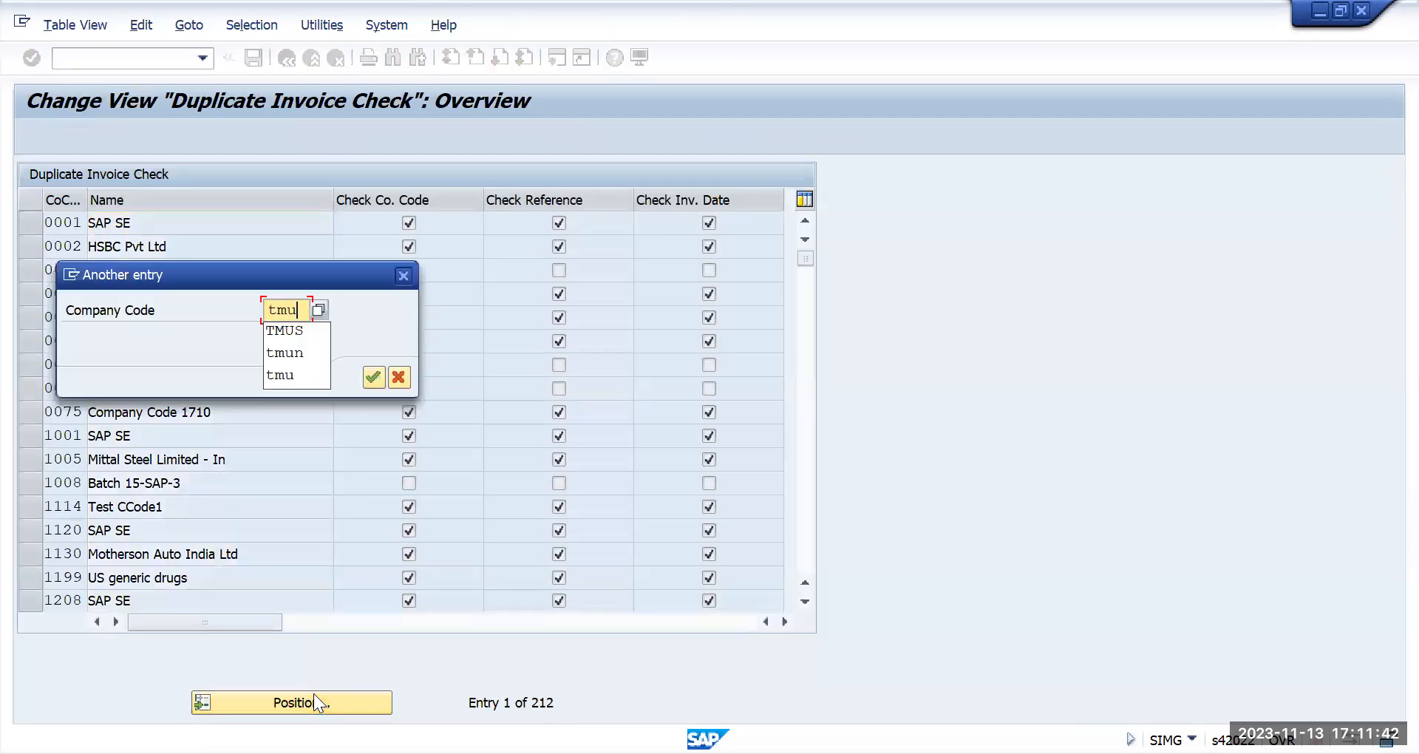
type("s")
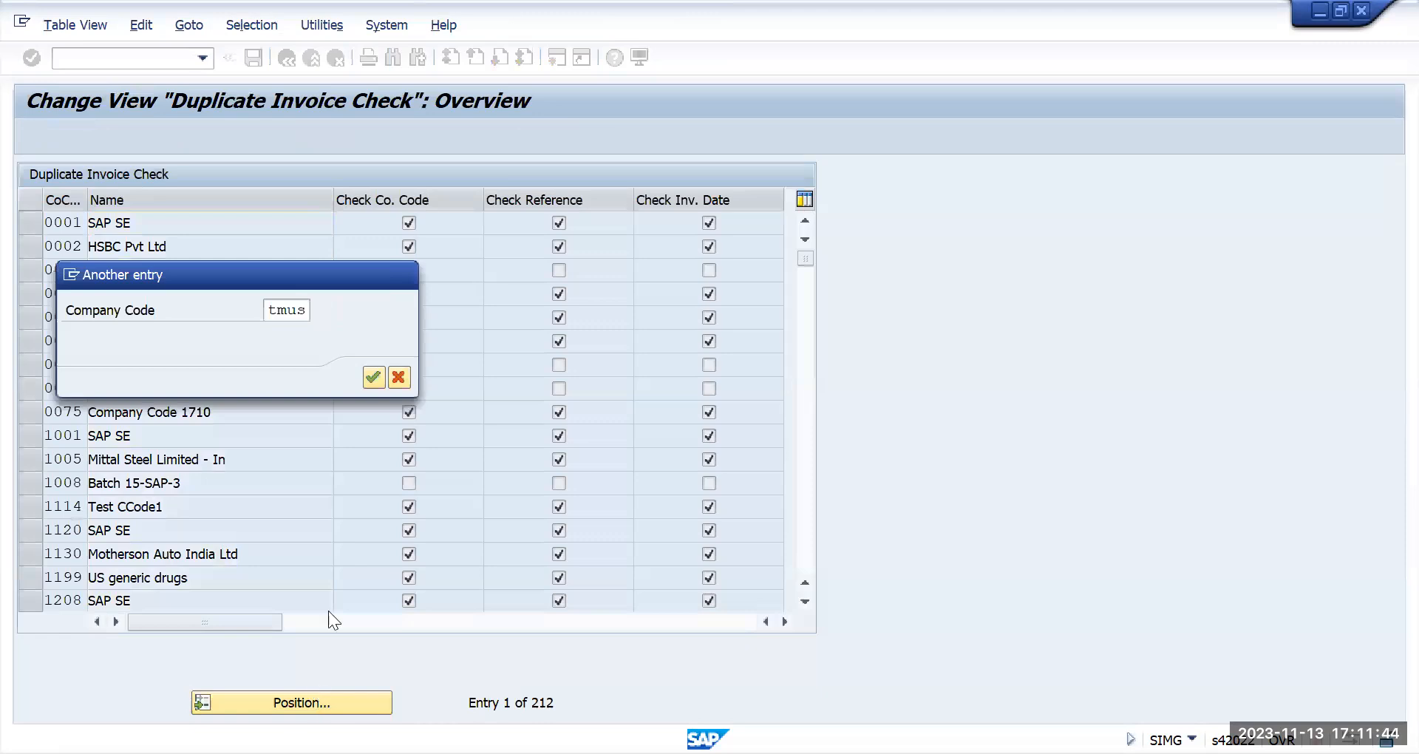
key("Return")
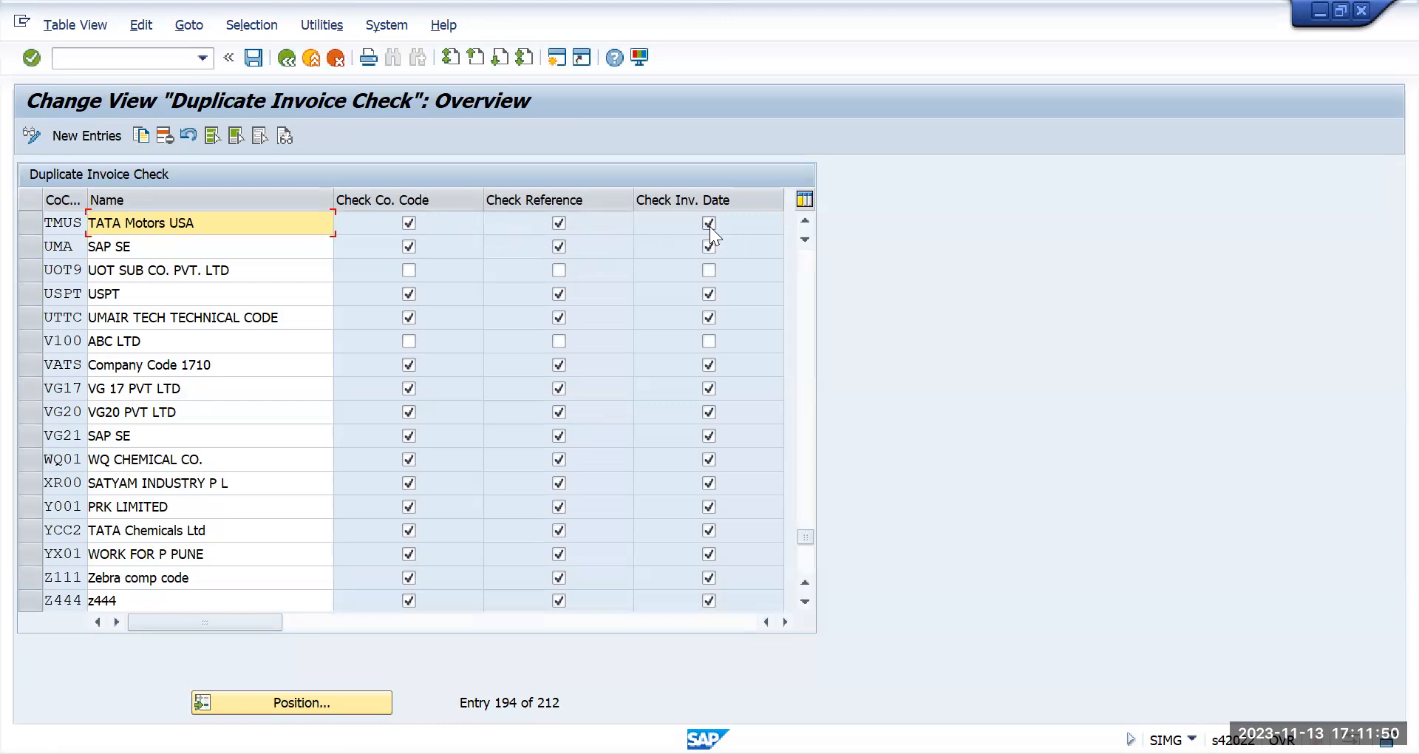
- Review the duplicate invoice check settings of company code TMUS, and return to the IMG structure
left_click(785, 622)
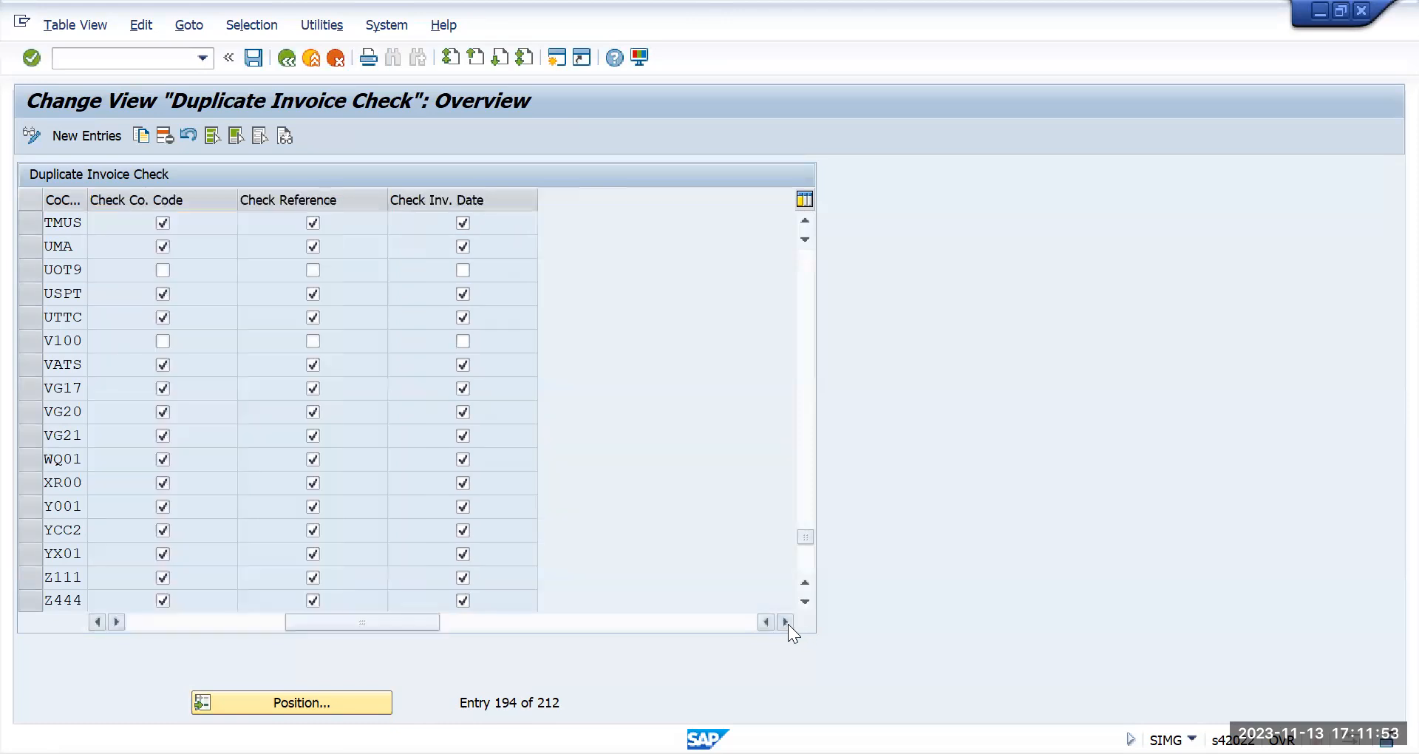
left_click(96, 622)
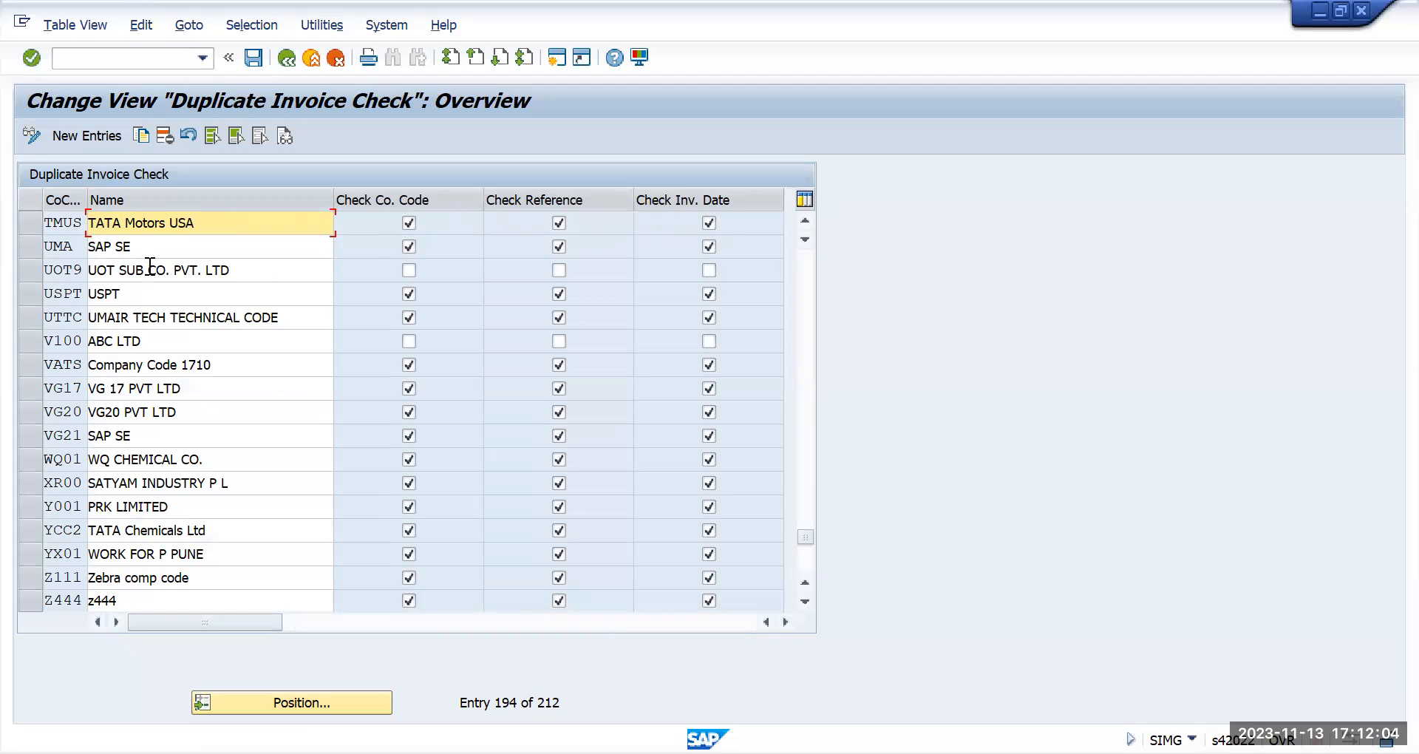
key("alt+Tab")
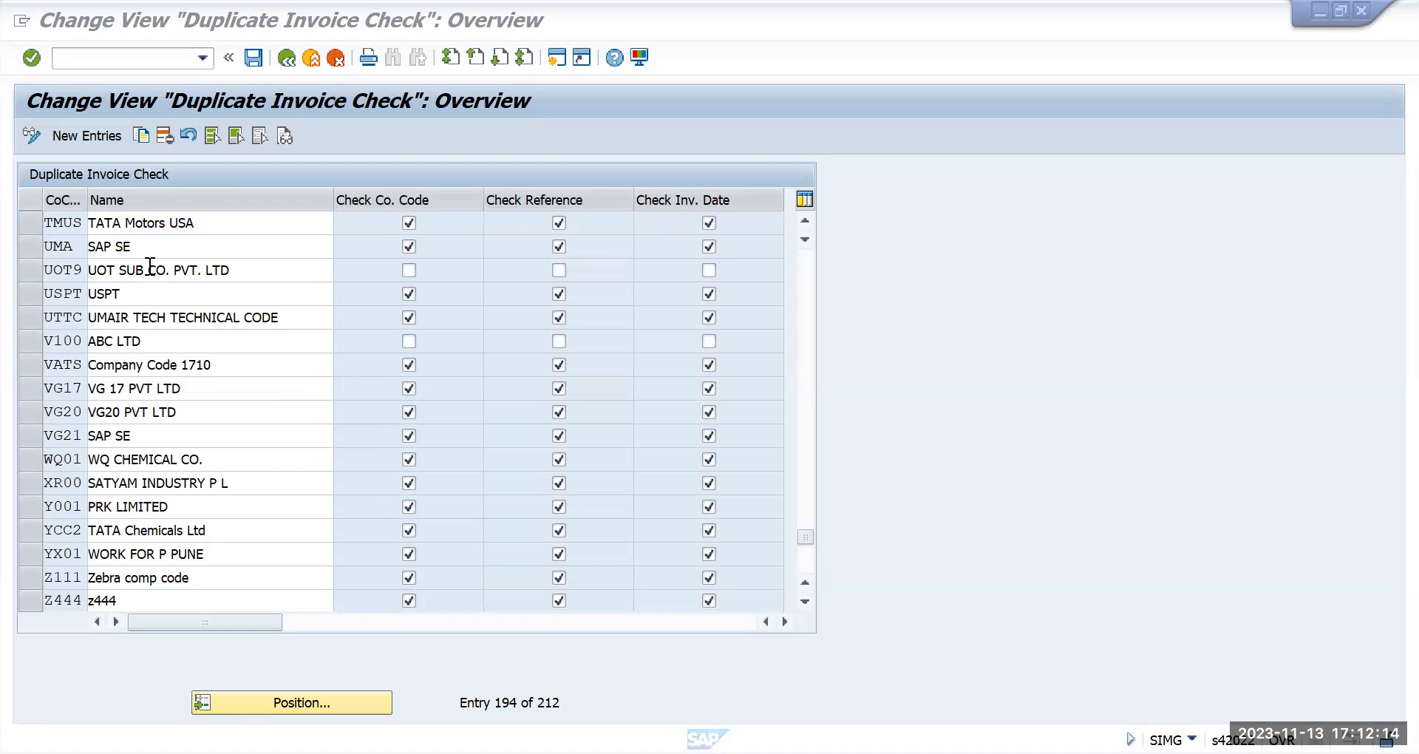
left_click(253, 59)
left_click(284, 57)
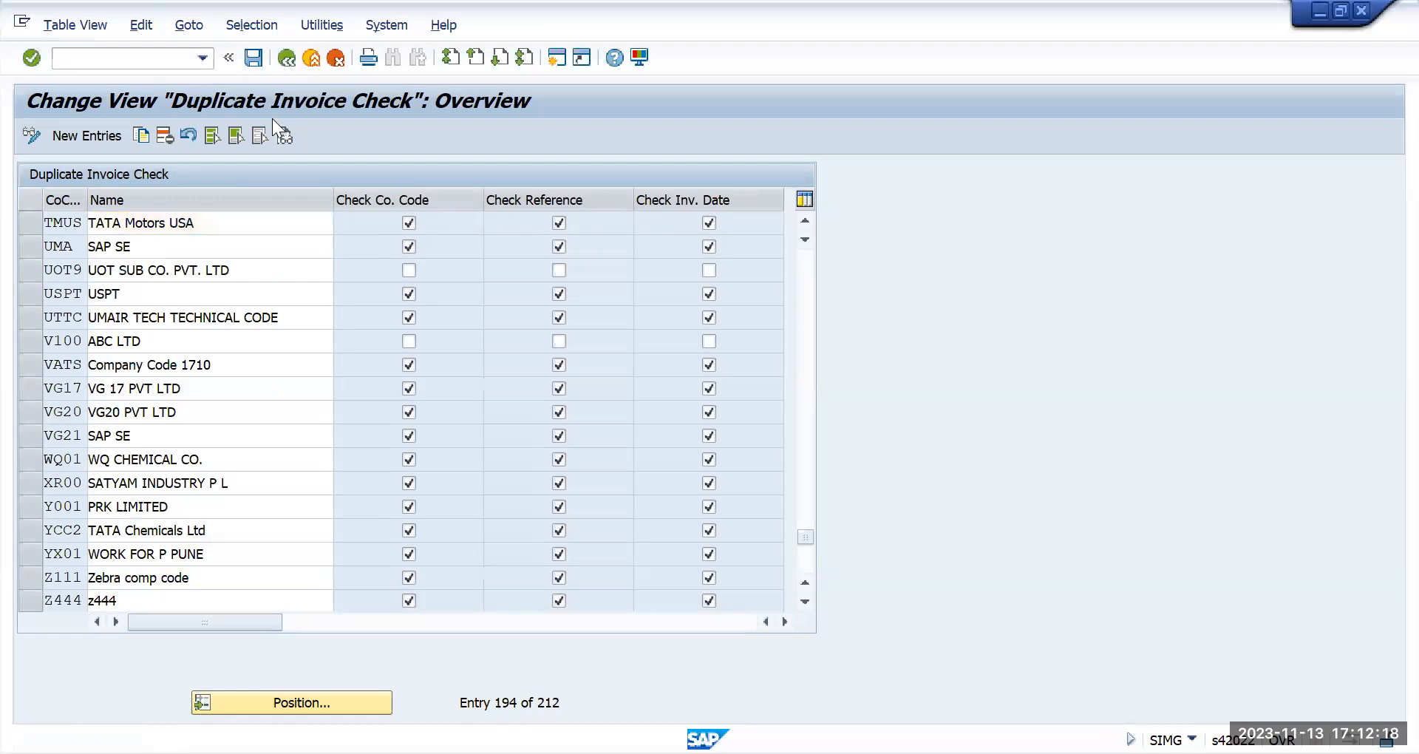
- Collapse the Incoming Invoice node, and execute Set Tolerance Limits under Invoice Block in Logistics Invoice Verification
scroll(181, 408, "up", 1)
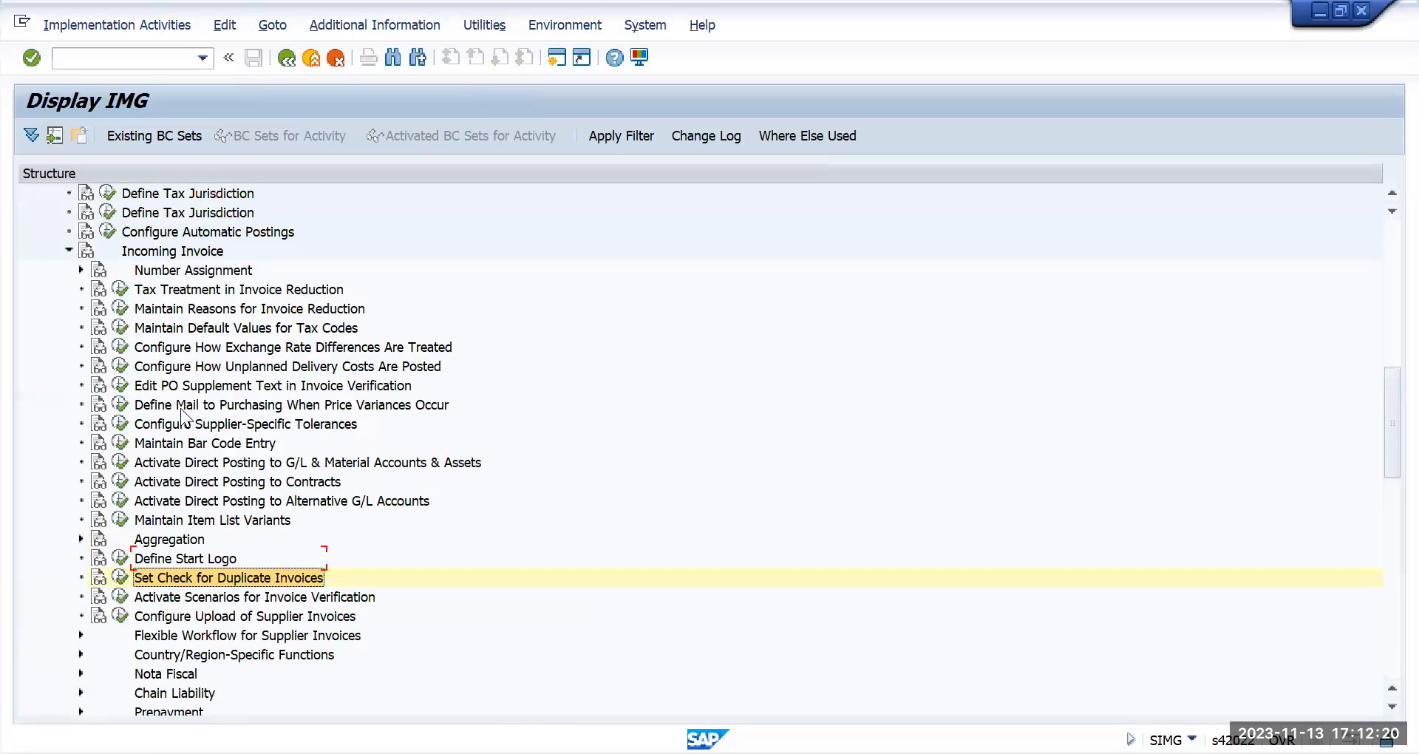
left_click(64, 253)
scroll(209, 446, "up", 2)
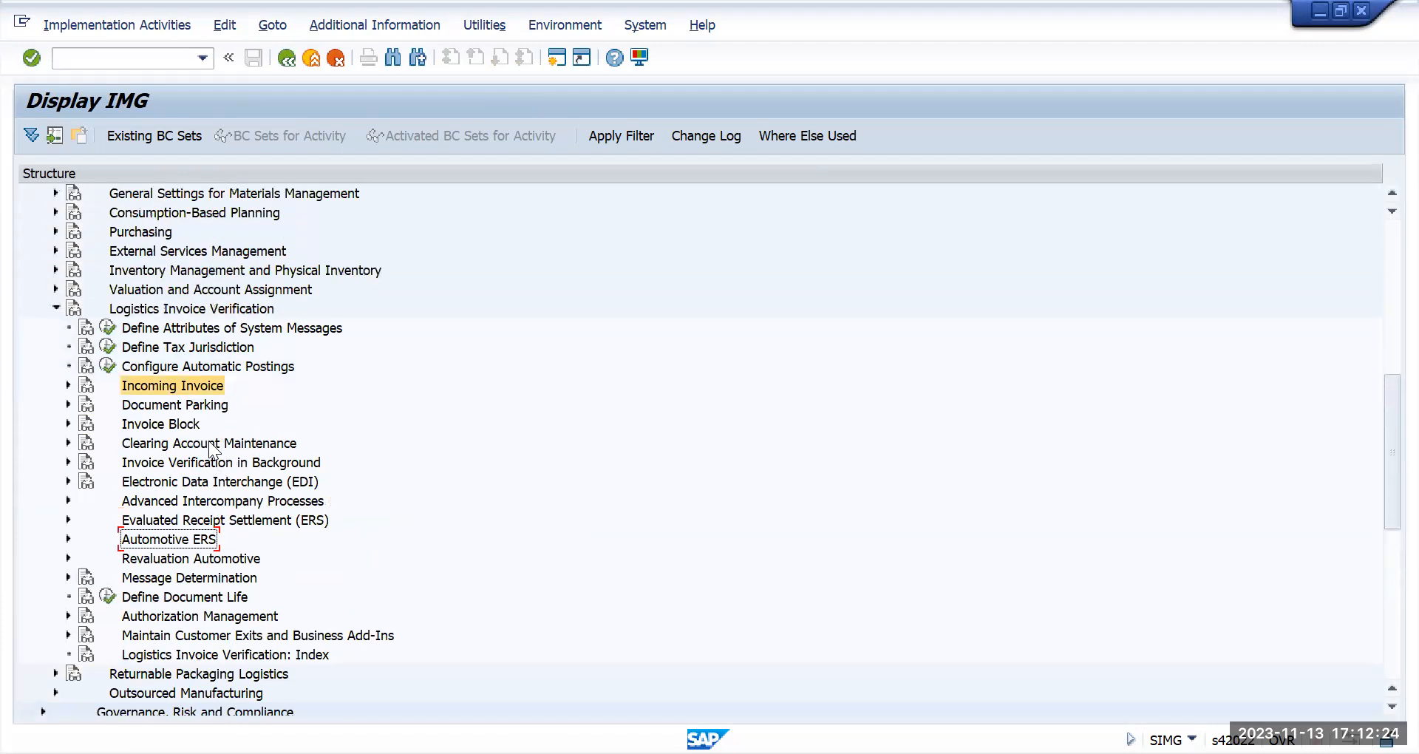
key("alt+Tab")
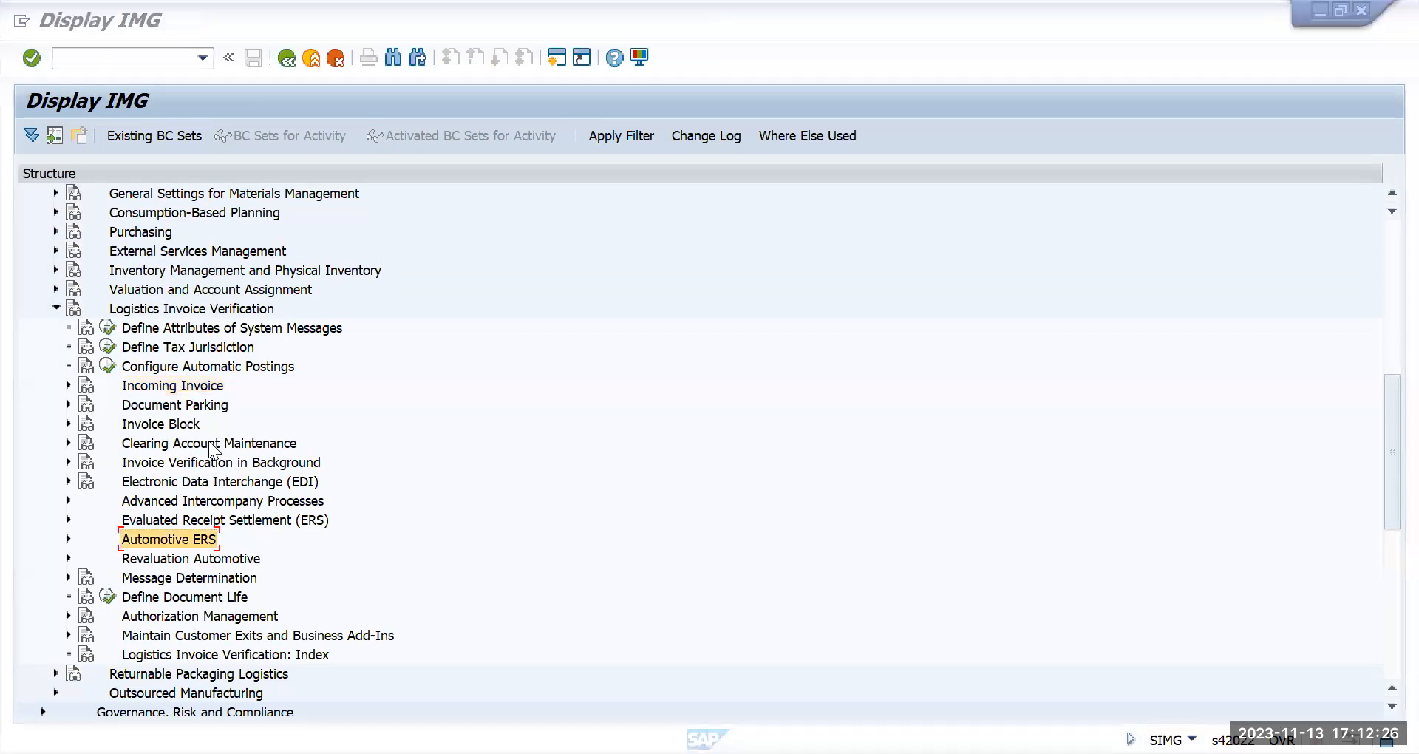
left_click(229, 391)
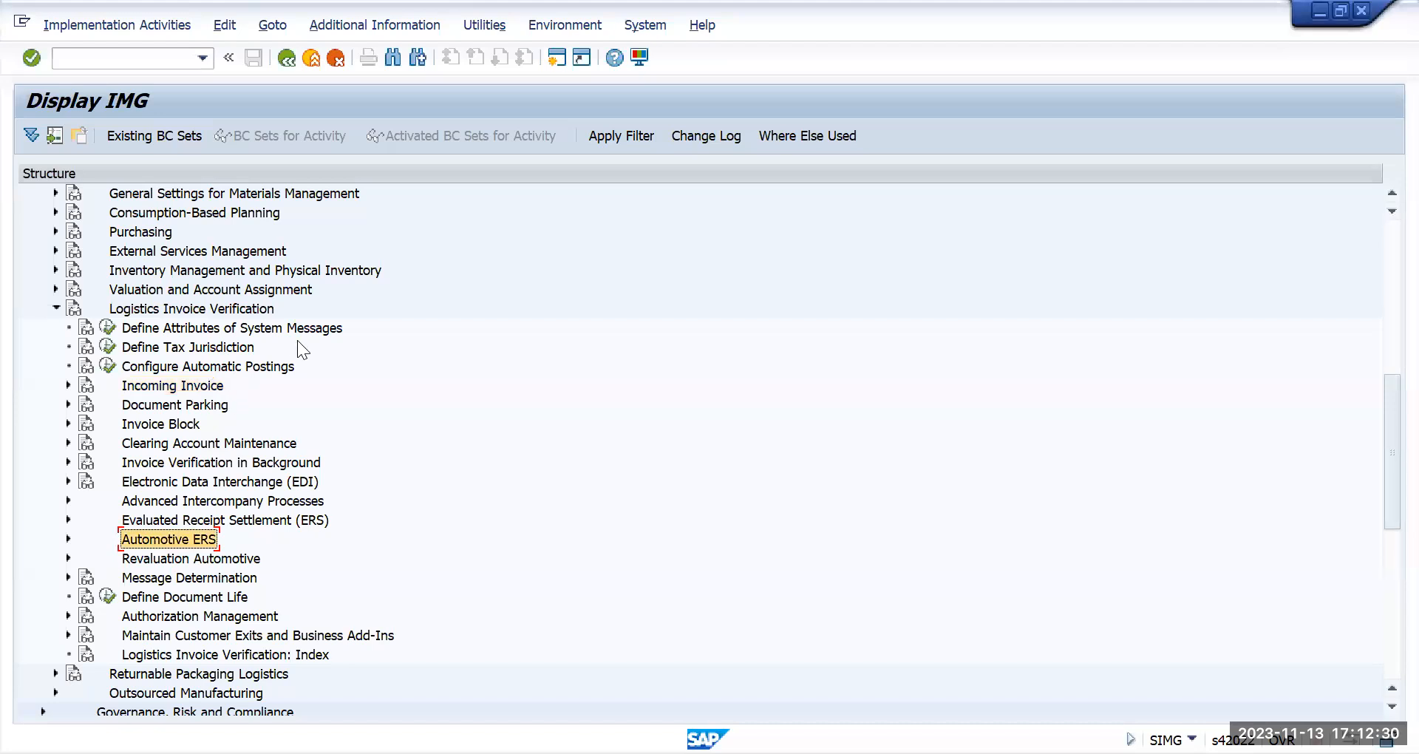
left_click(68, 423)
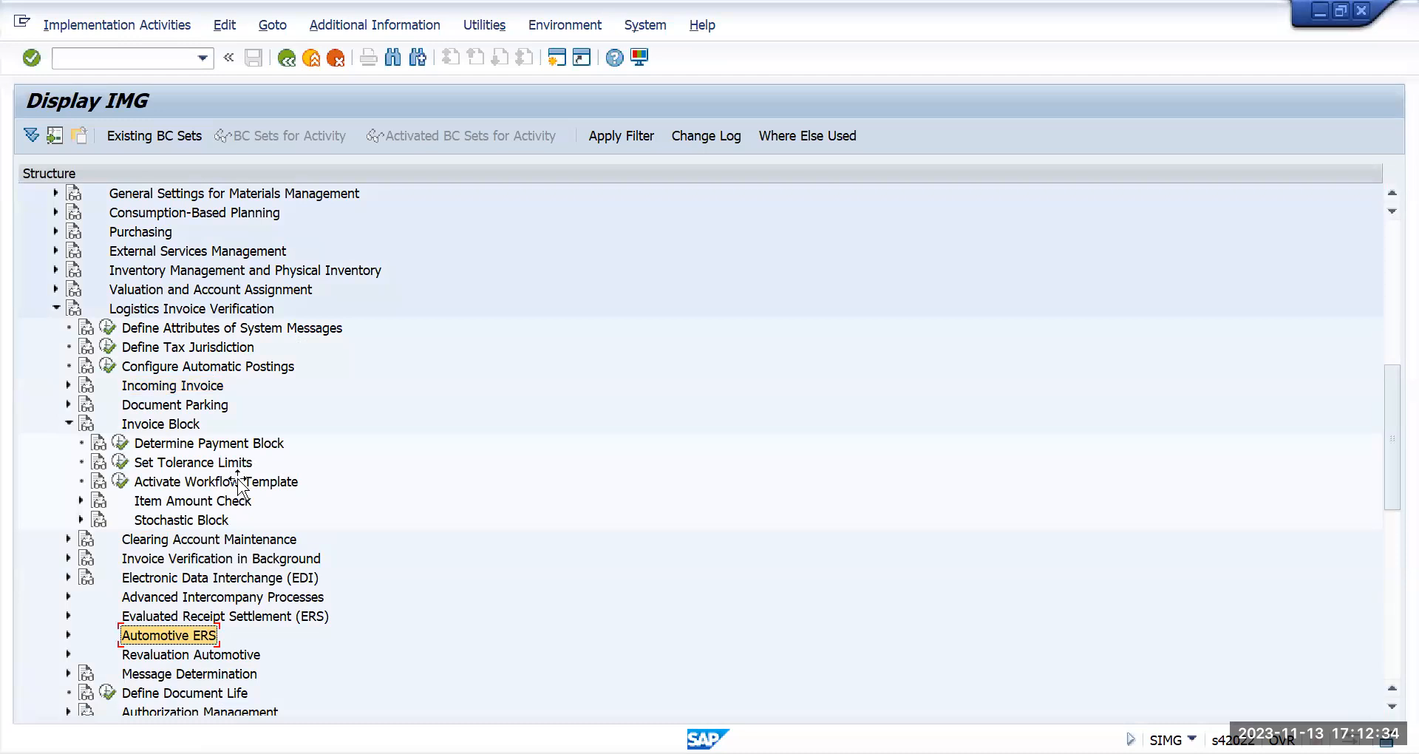
left_click(120, 462)
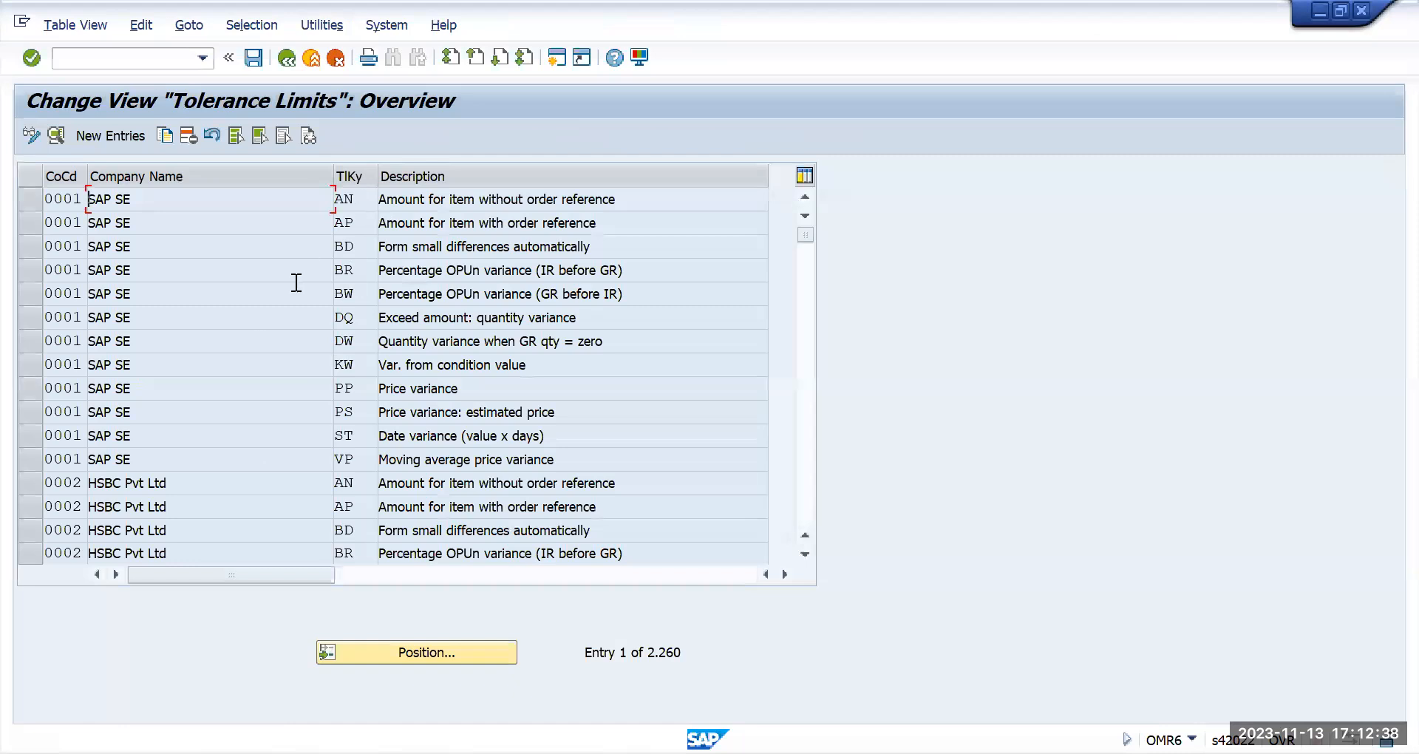
- Examine the tolerance keys AN to VP of company code 0001, including the detail settings of key AN
left_click(357, 452)
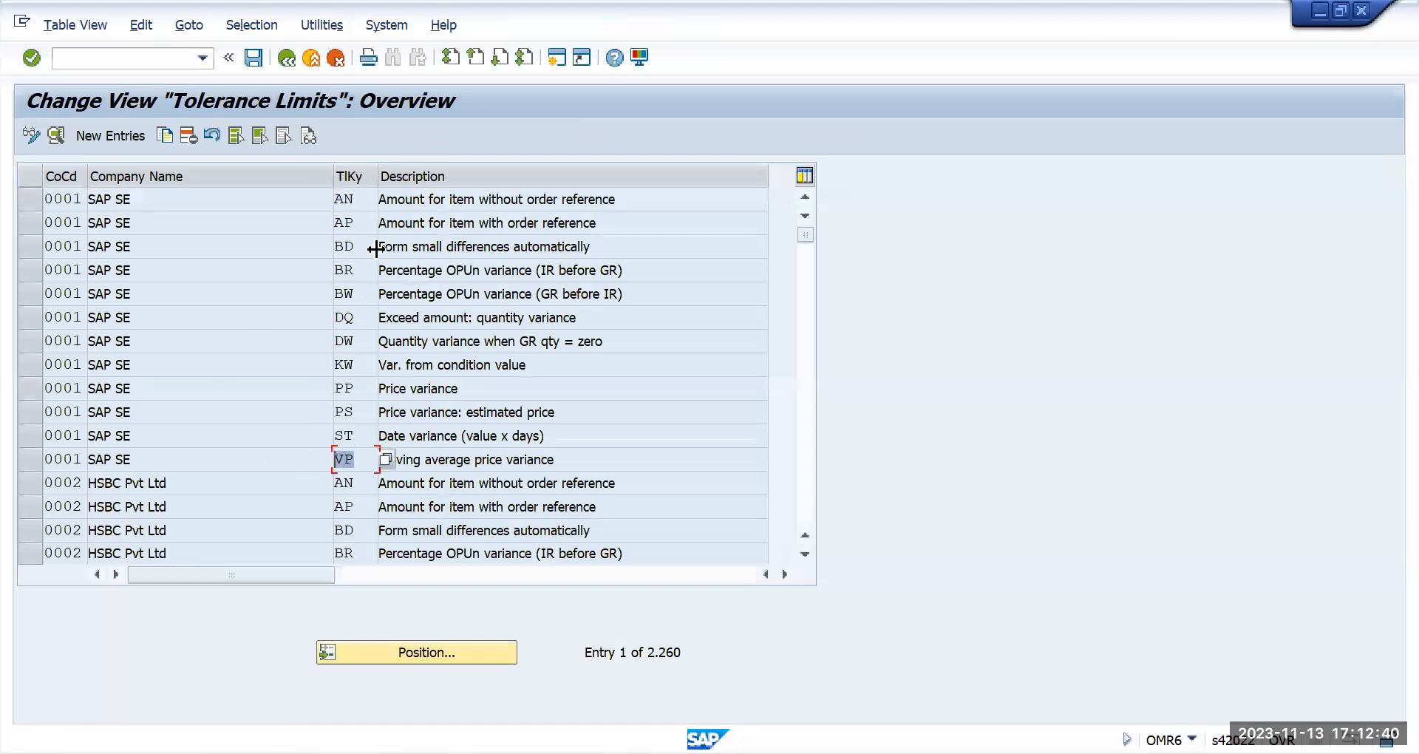
left_click(369, 199)
left_click(355, 246)
left_click(352, 268)
left_click(351, 318)
left_click(351, 341)
left_click(352, 365)
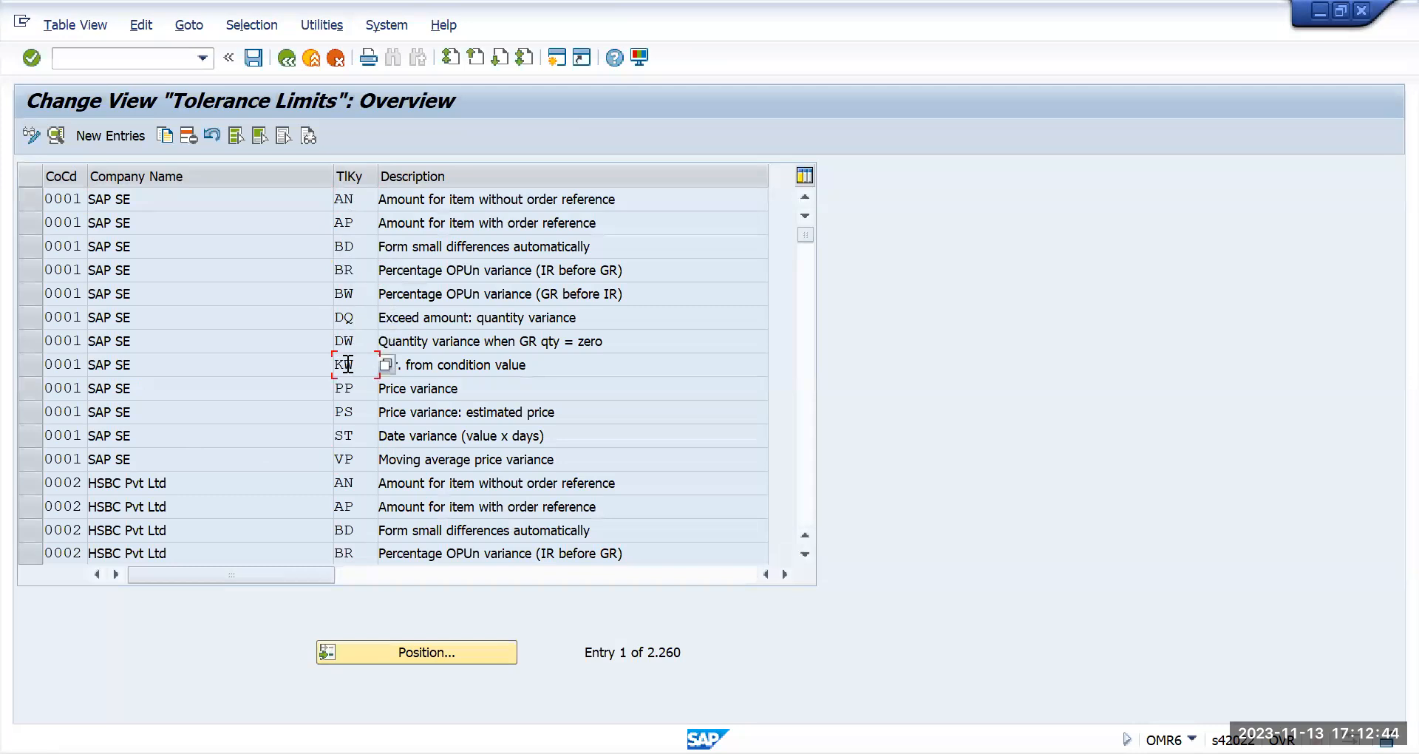
double_click(353, 387)
left_click(352, 412)
left_click(352, 436)
left_click(345, 459)
double_click(360, 200)
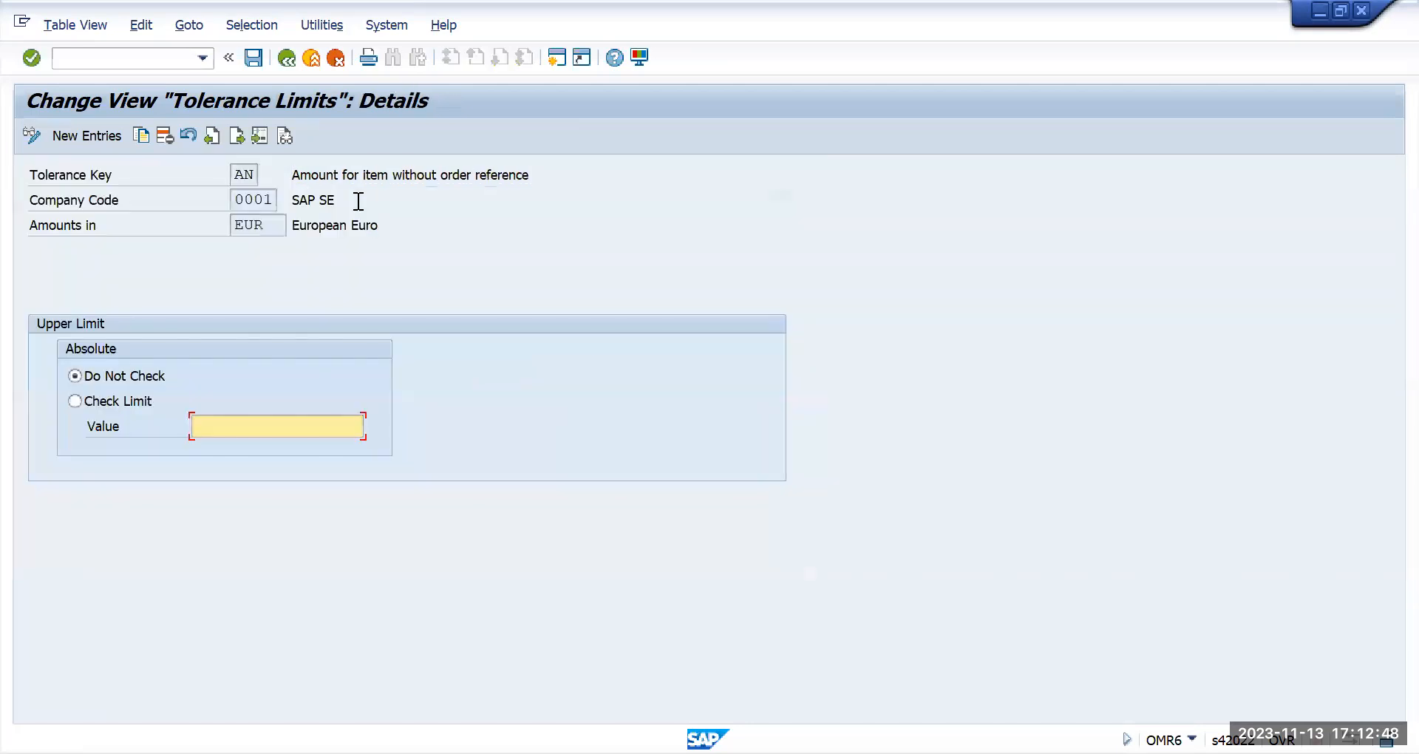
left_click(287, 58)
- Try to copy the tolerance limits AN to VP of company code 0001 to company code TMUS, and cancel the entry maintenance
left_click(35, 202)
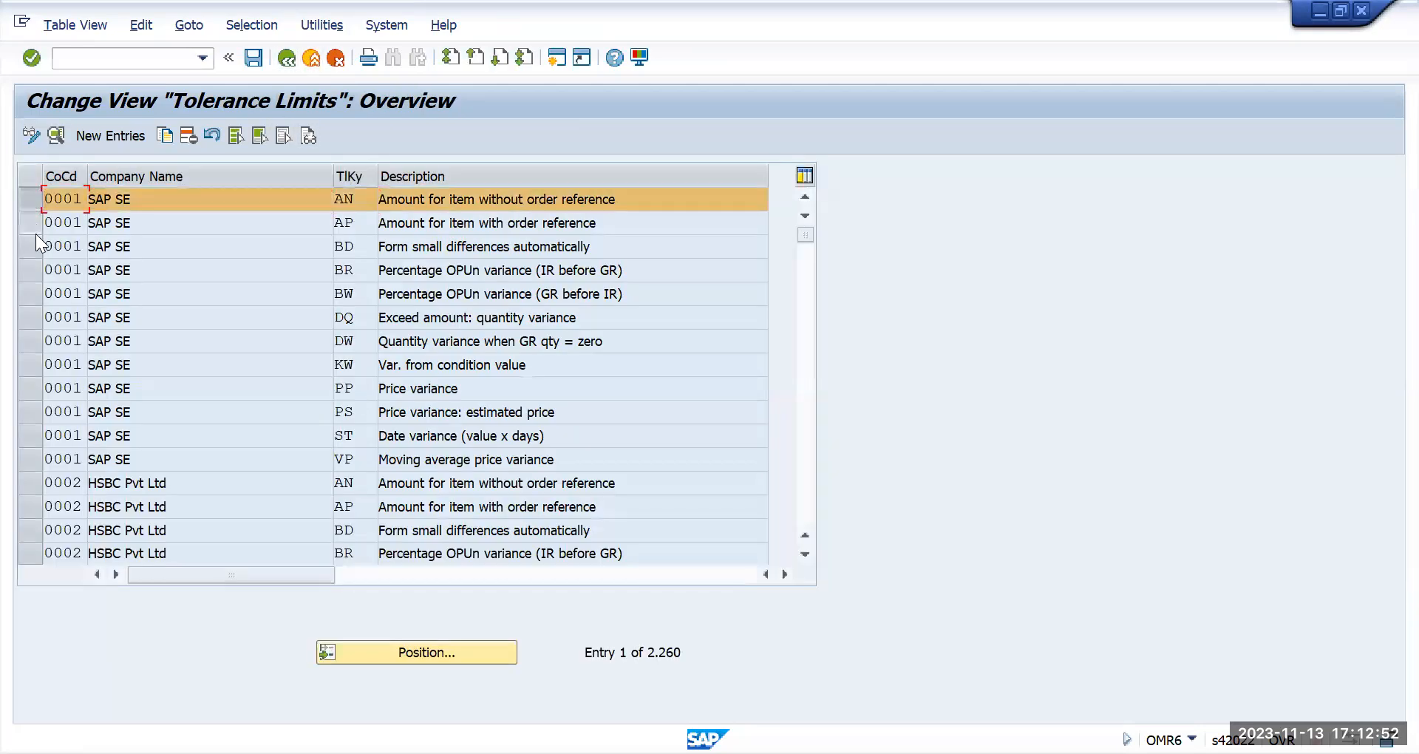
left_click(31, 247)
left_click(28, 226)
left_click(29, 275)
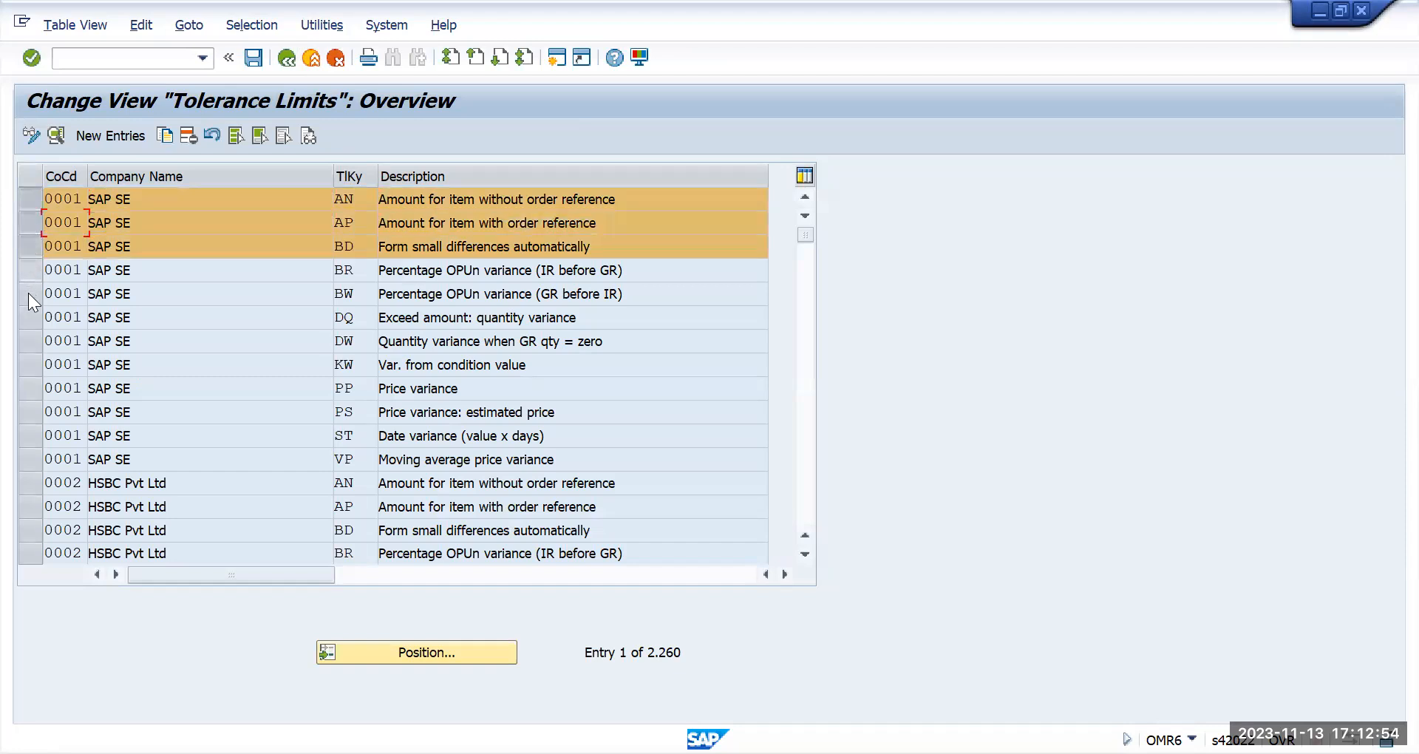
left_click(27, 297)
left_click(25, 322)
left_click(25, 341)
left_click(25, 365)
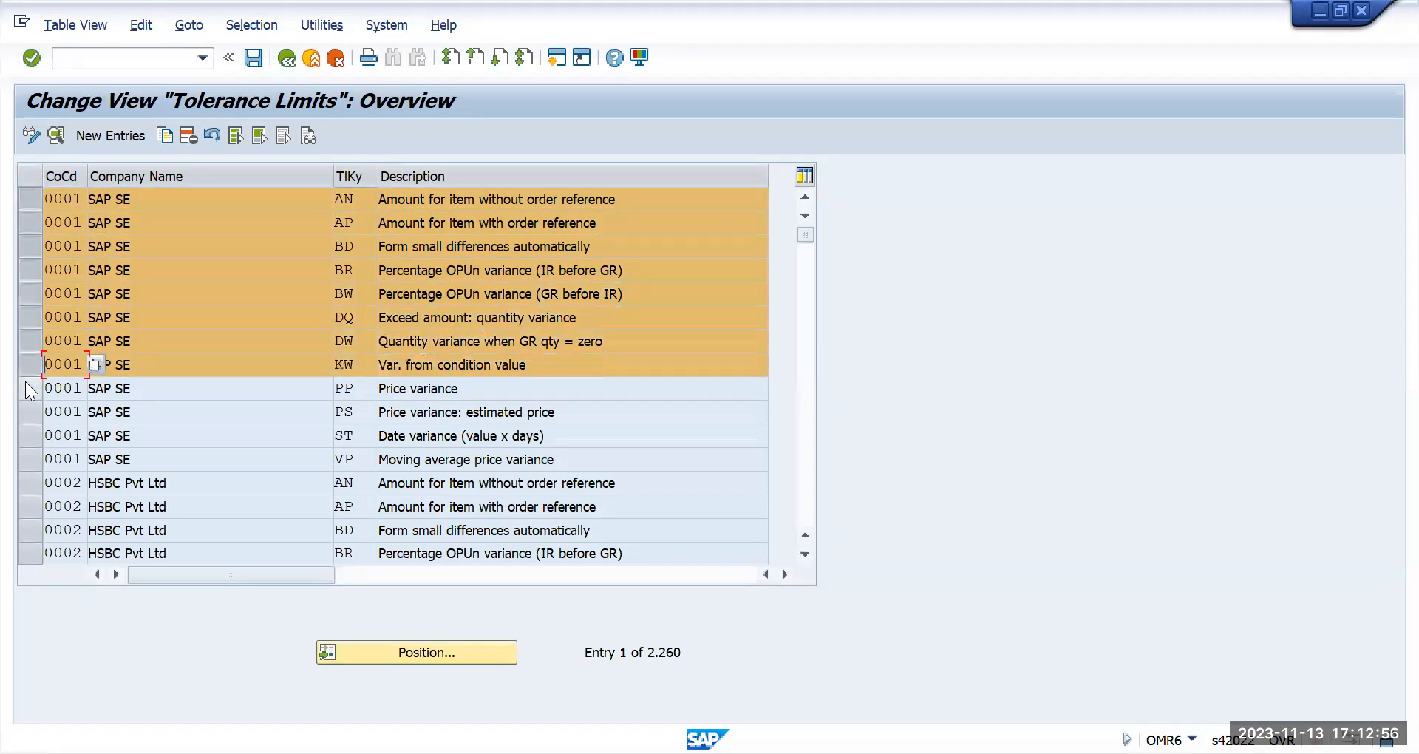
left_click(26, 388)
left_click(25, 411)
left_click(28, 435)
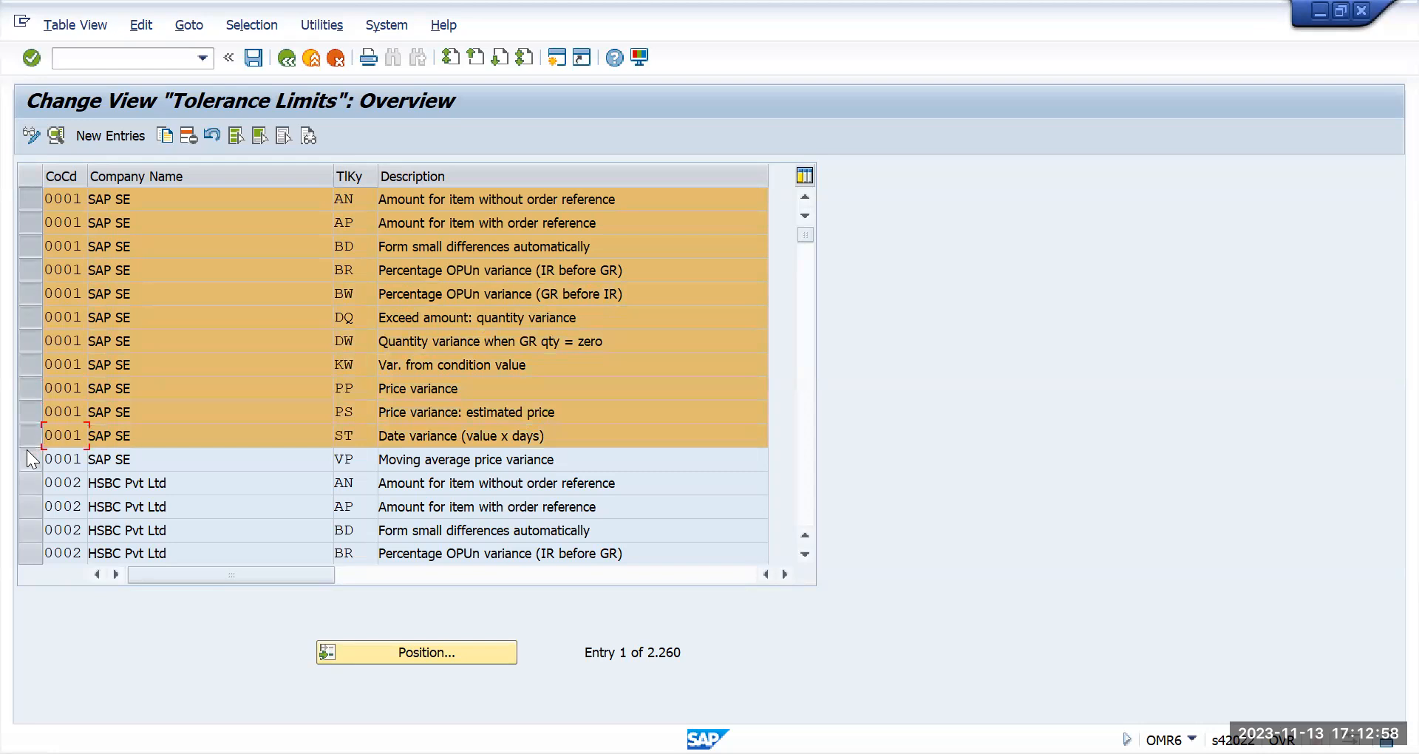
left_click(26, 457)
left_click(164, 136)
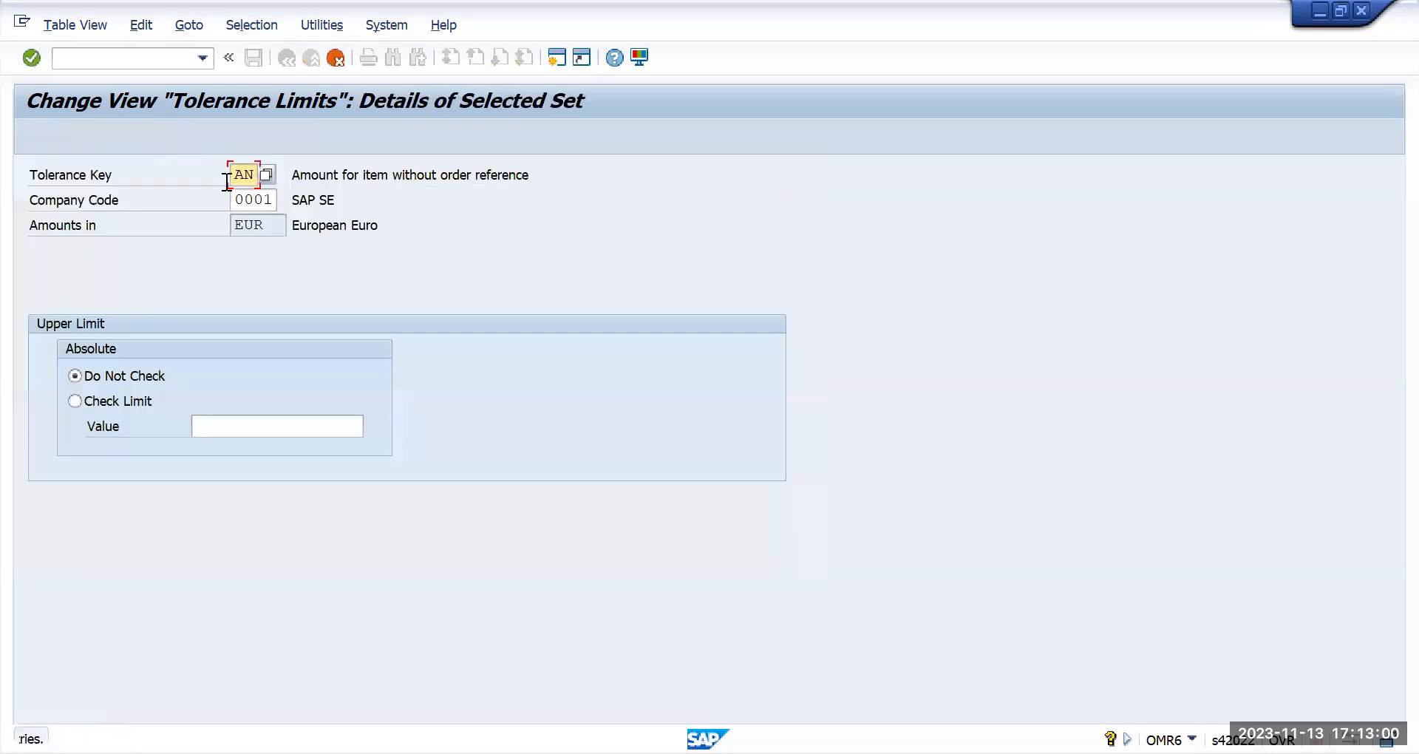
left_click_drag(235, 200, 277, 205)
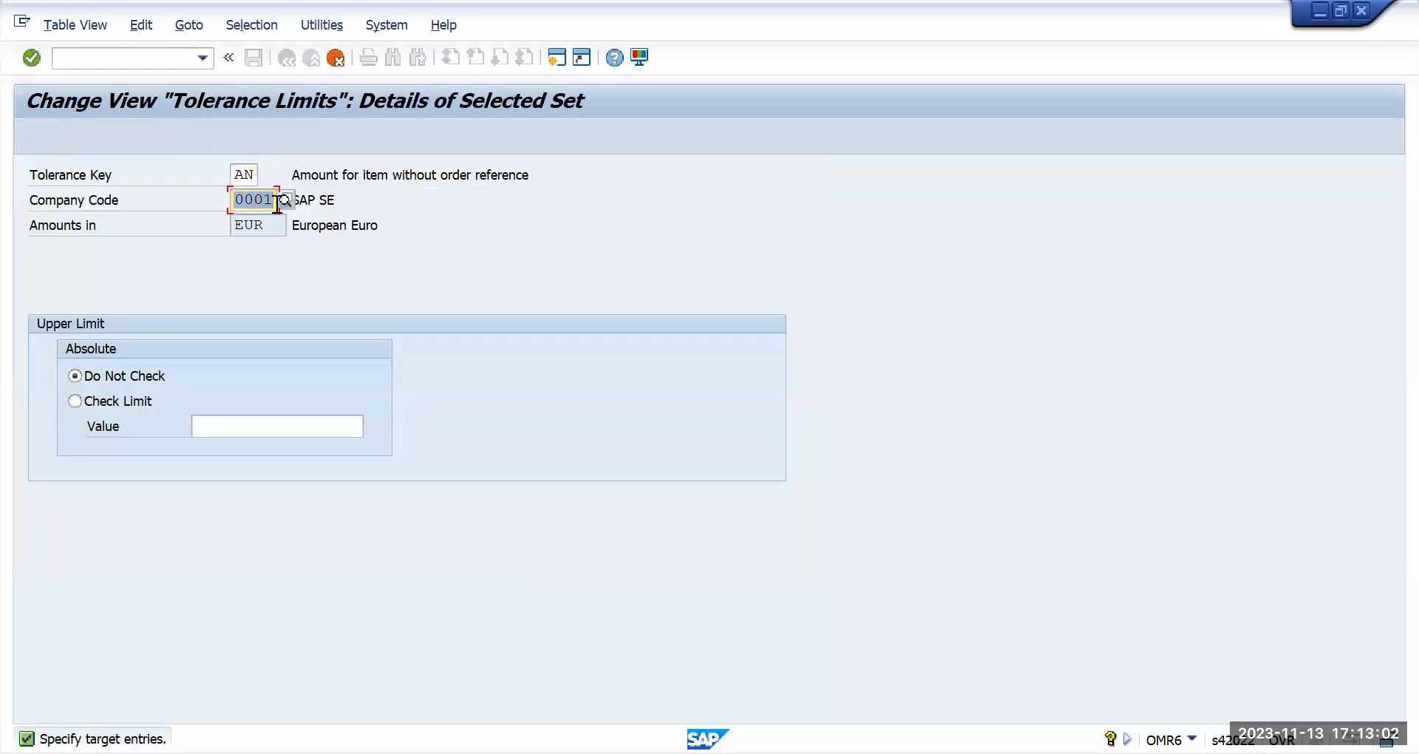
type("TMUS")
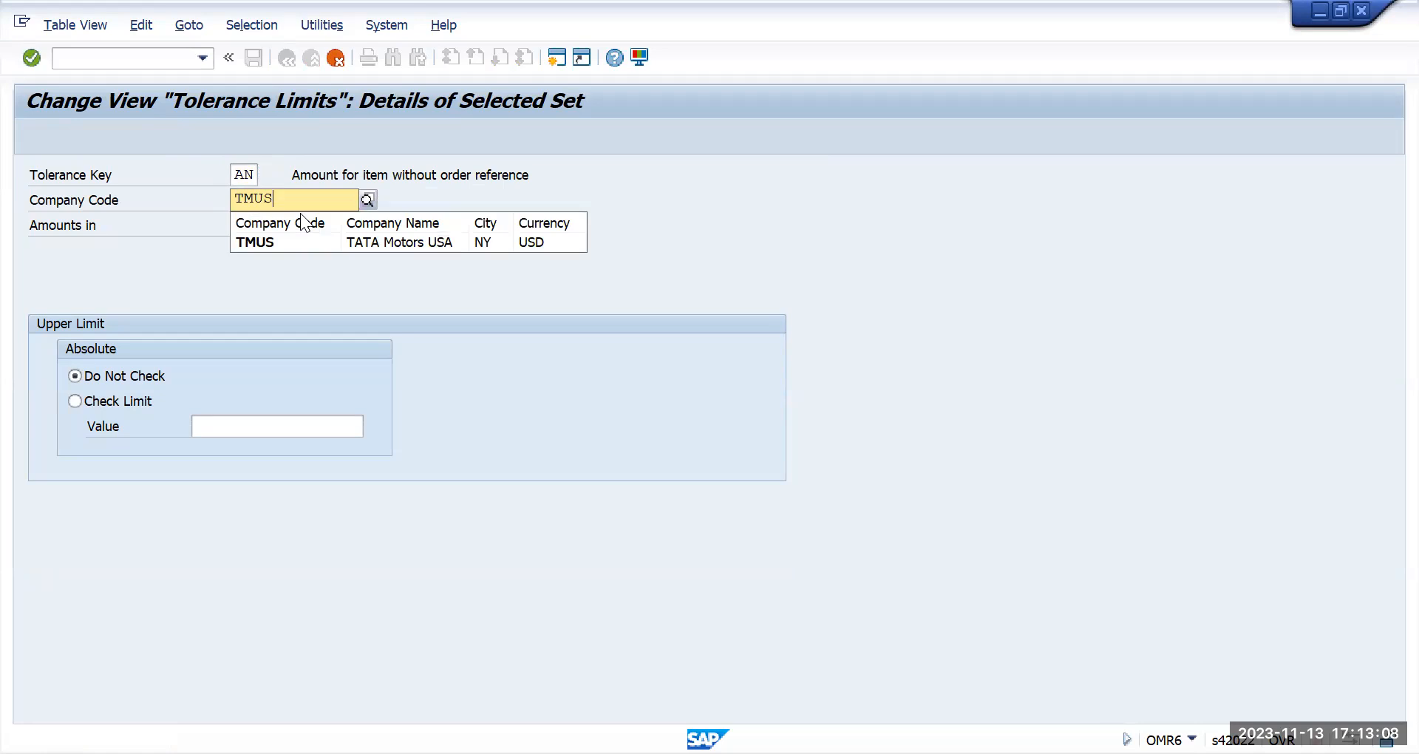
key("Return")
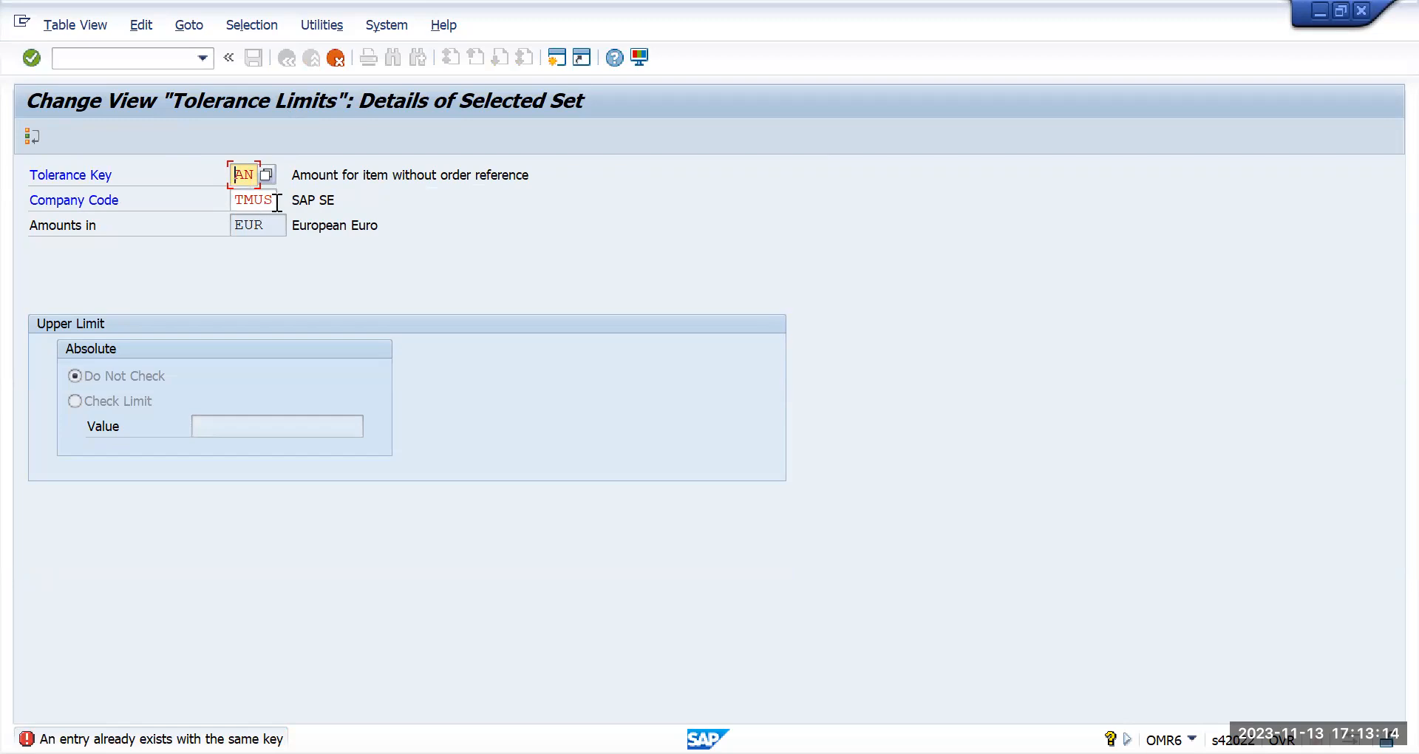
left_click(336, 58)
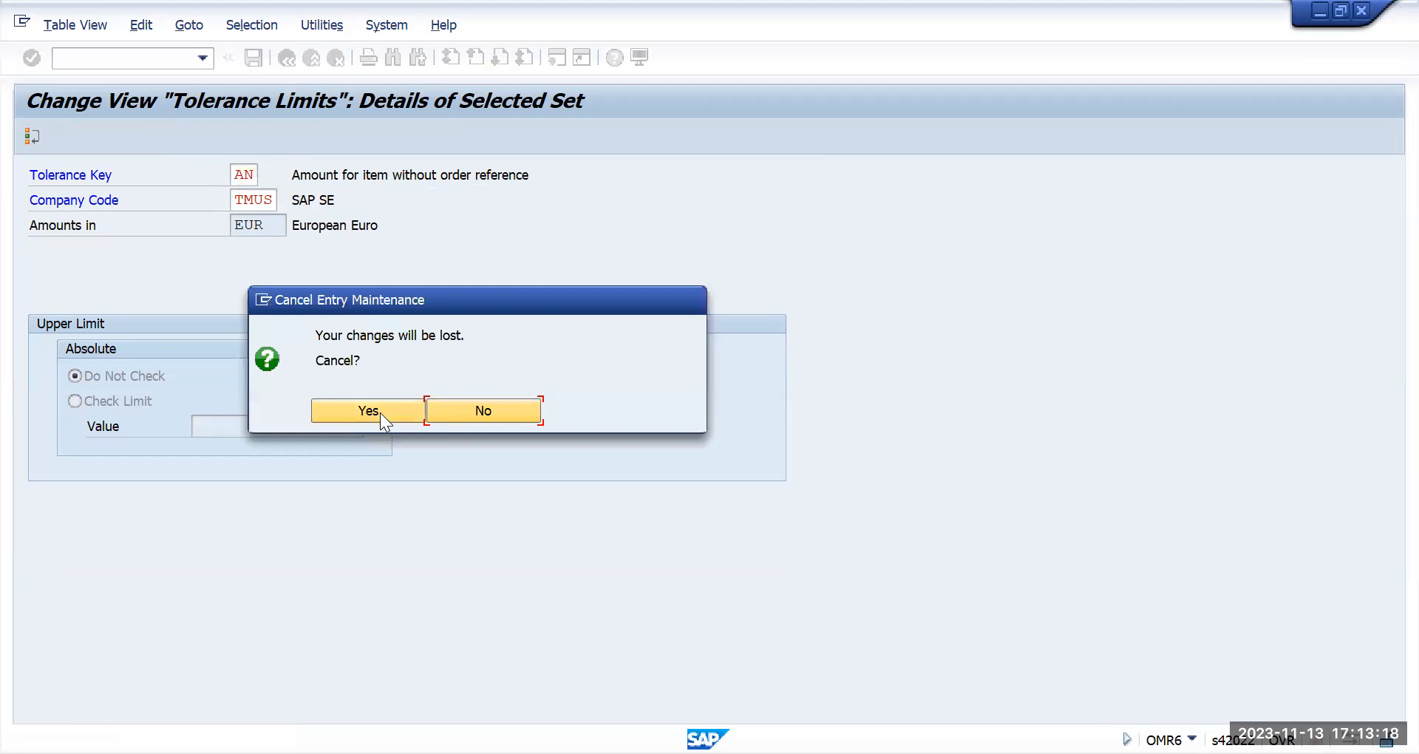
left_click(380, 412)
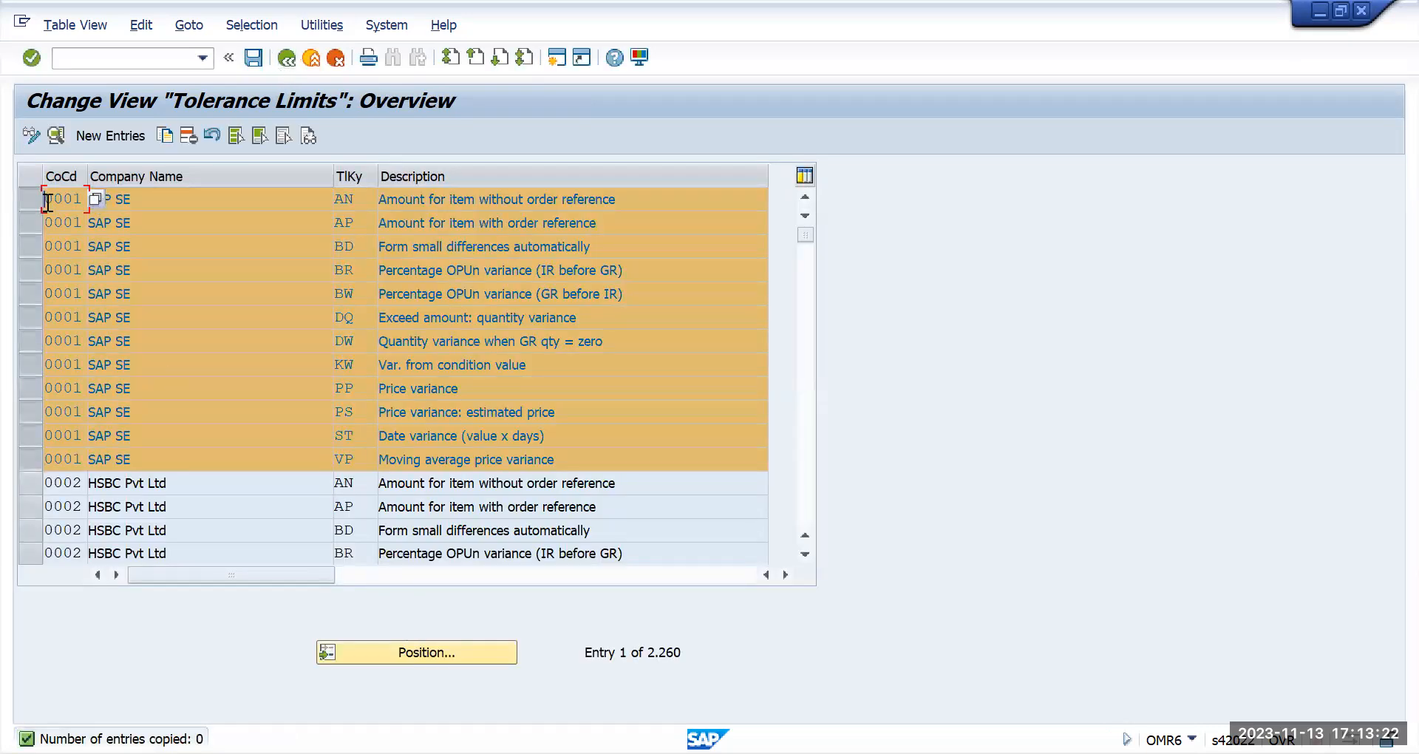
- Find company code TMUS in the tolerance limits table to check its tolerance keys, and return to the IMG structure
left_click(442, 655)
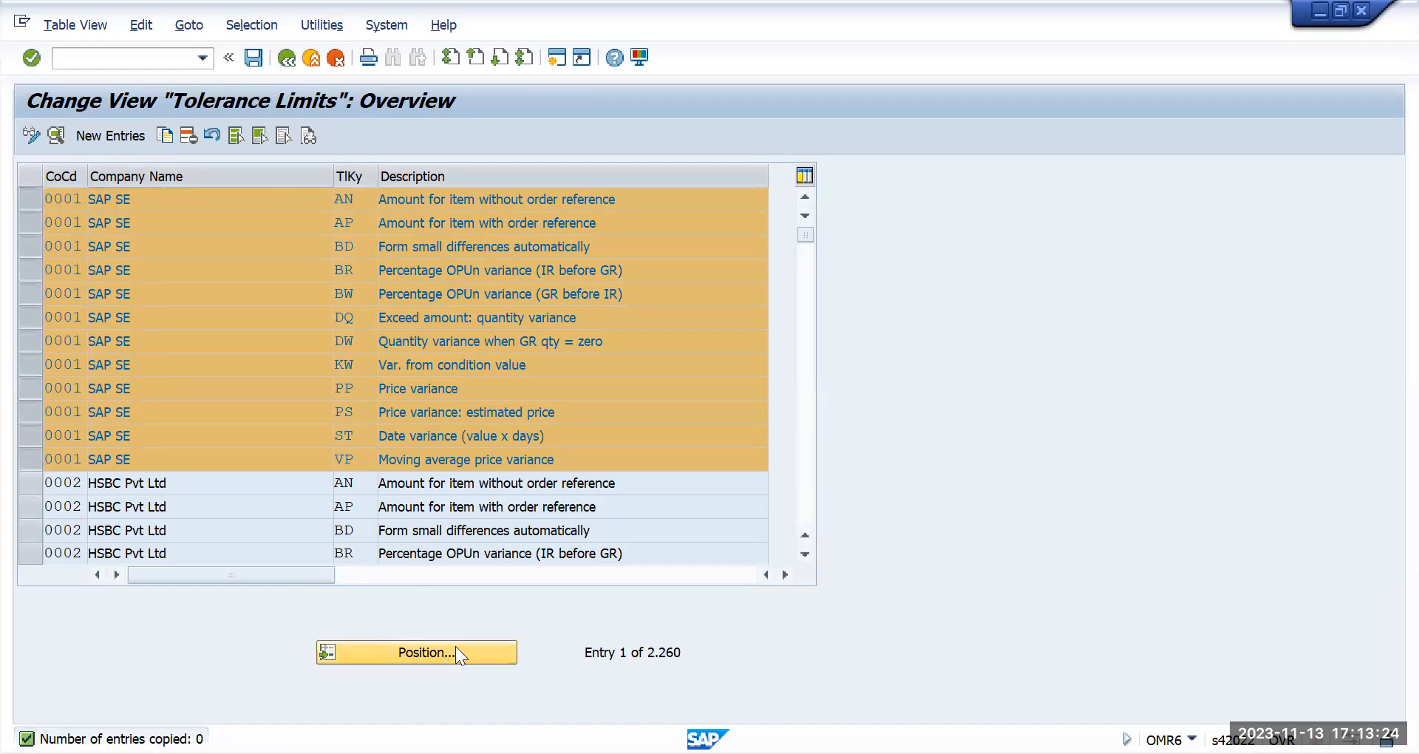
type("tmus")
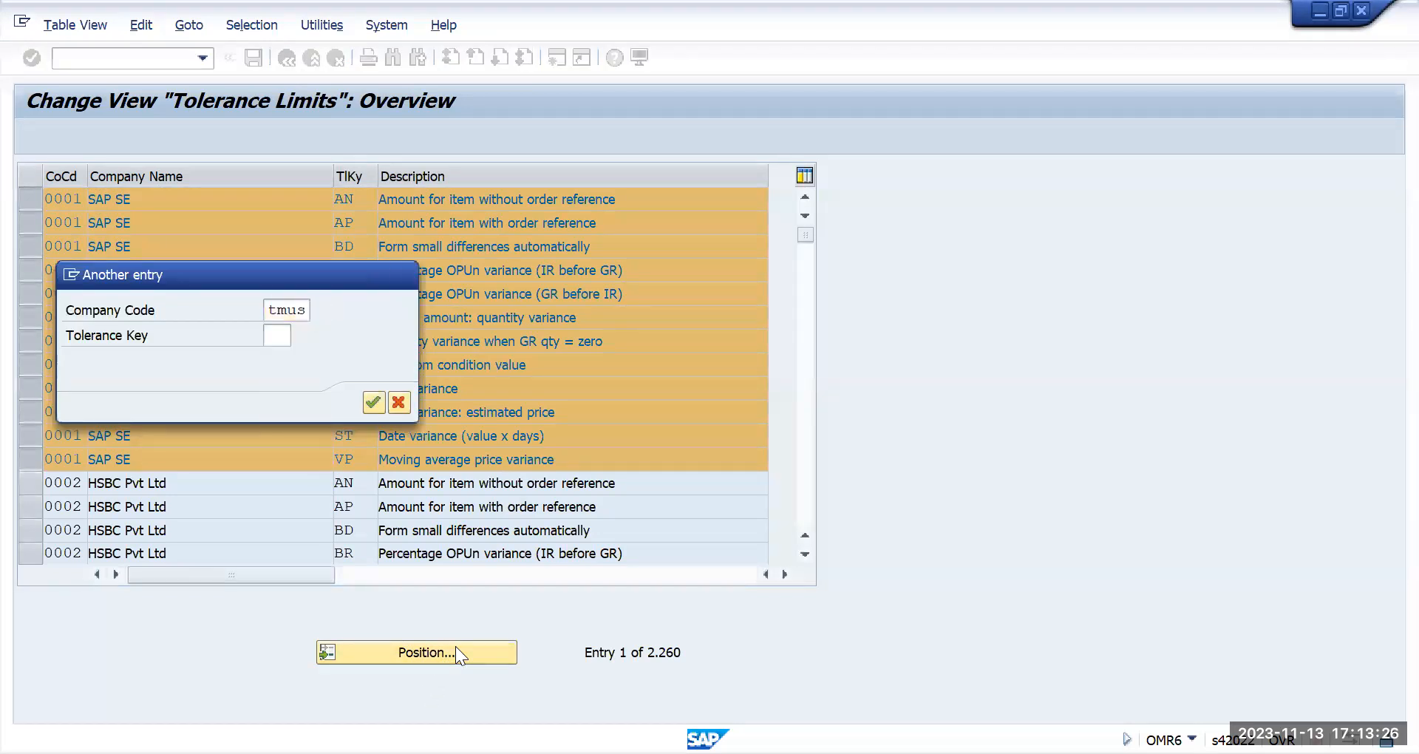
key("Return")
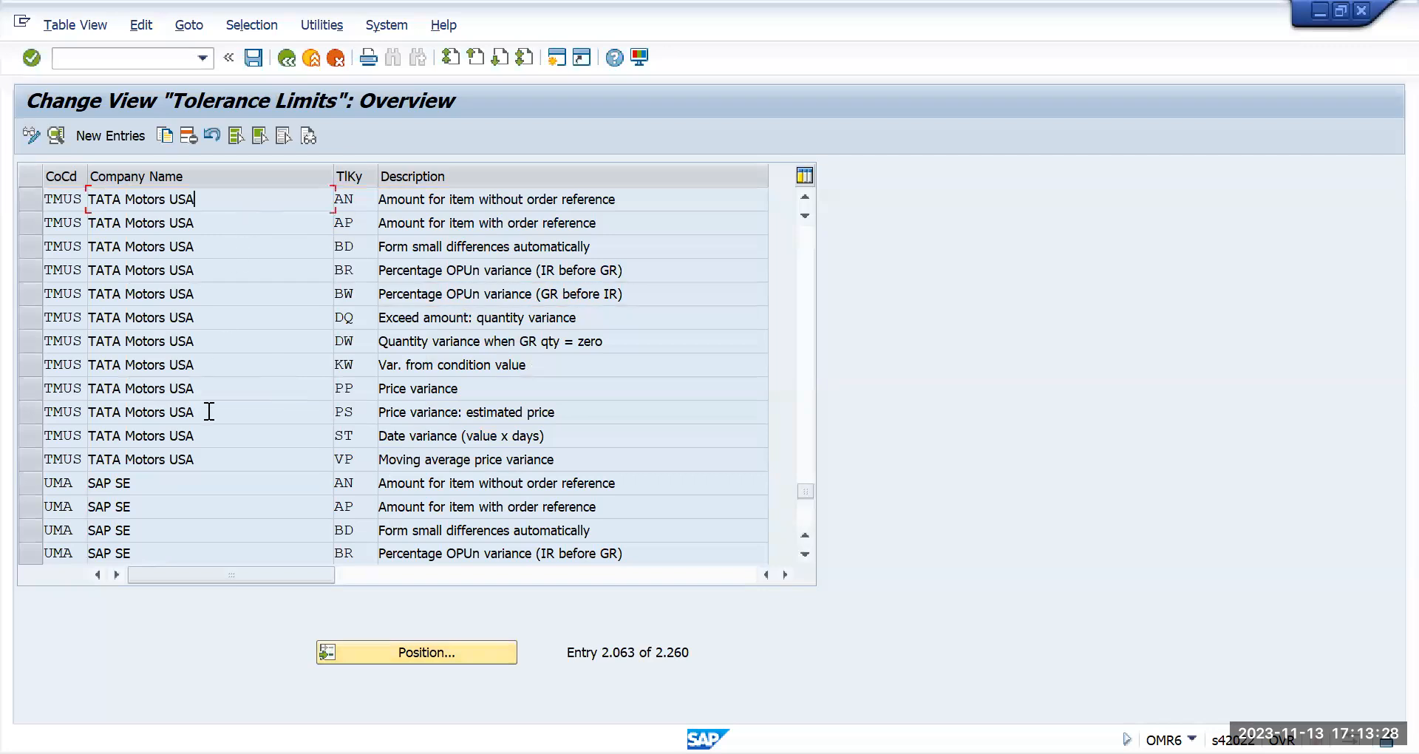
left_click(282, 57)
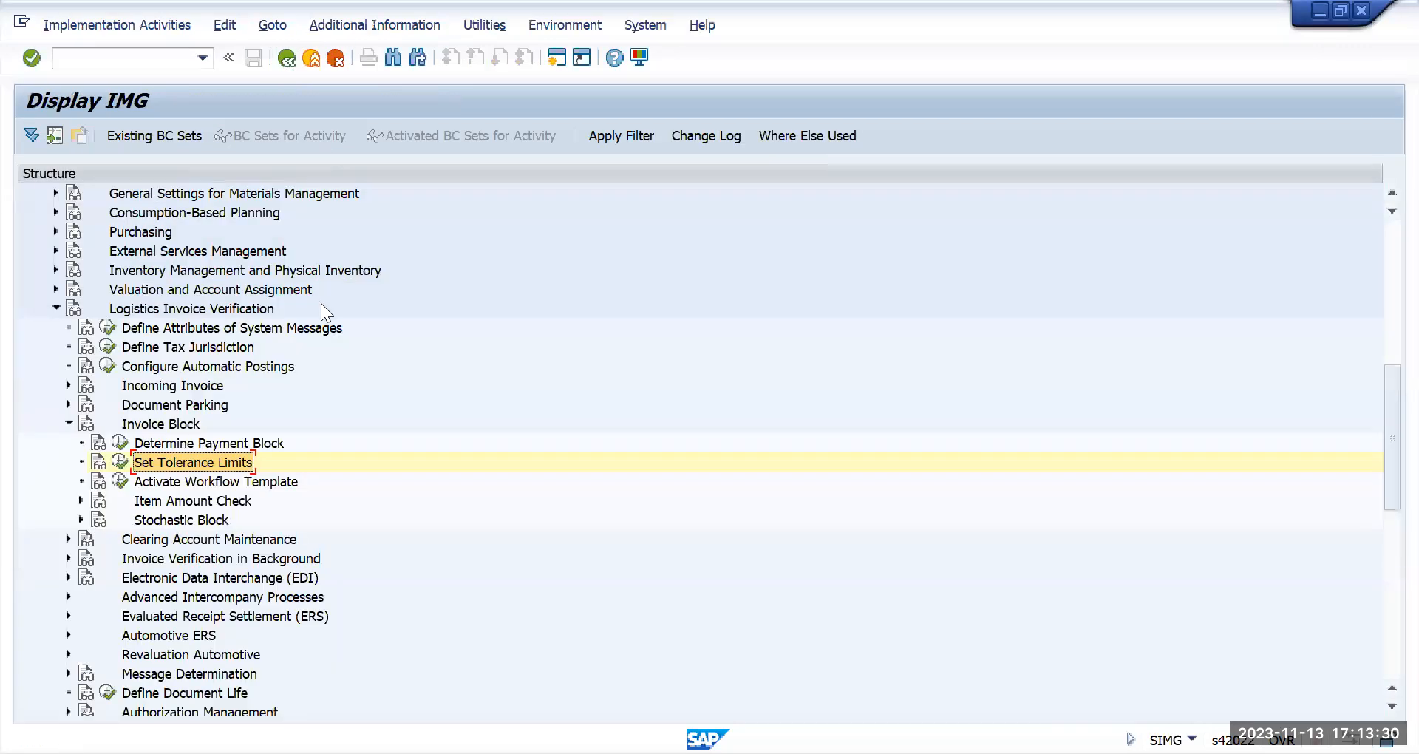
- Collapse the Invoice Block node under Logistics Invoice Verification
left_click(68, 423)
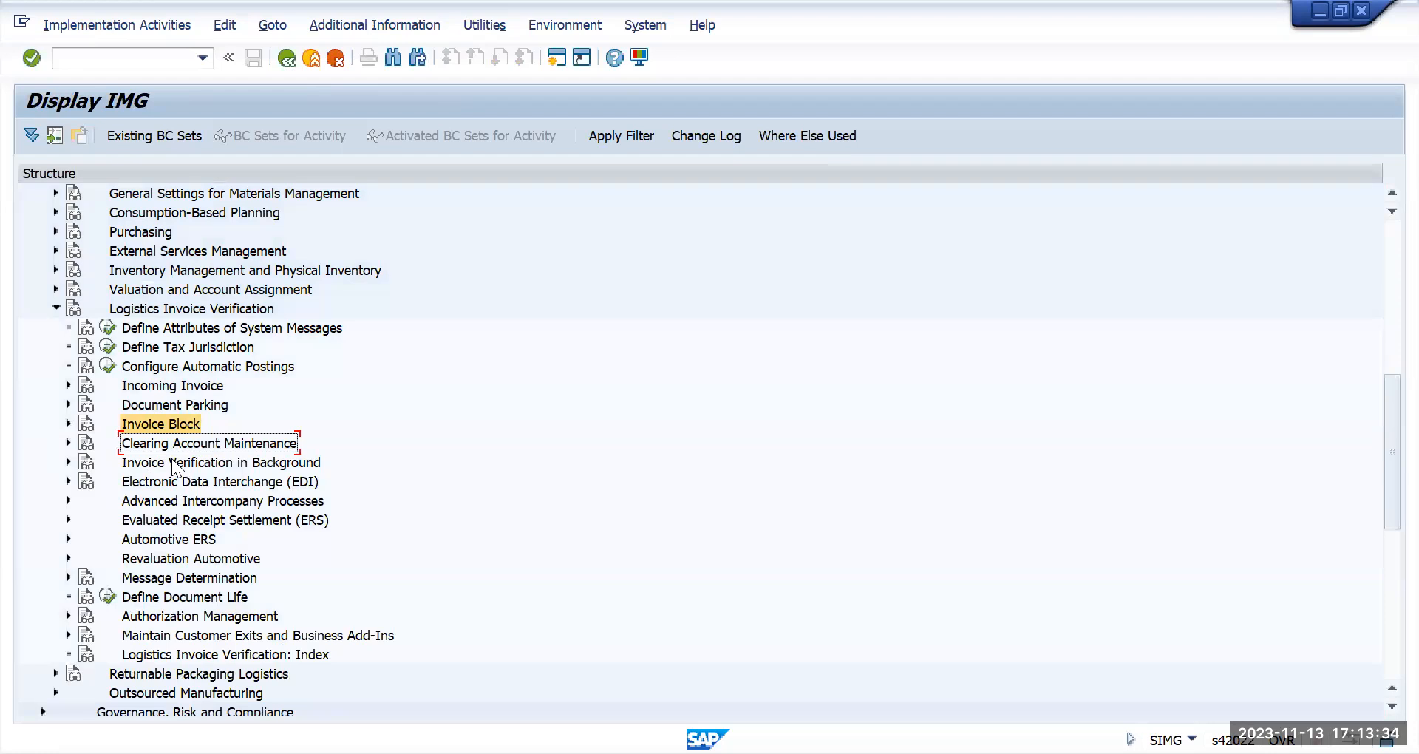
key("alt+Tab")
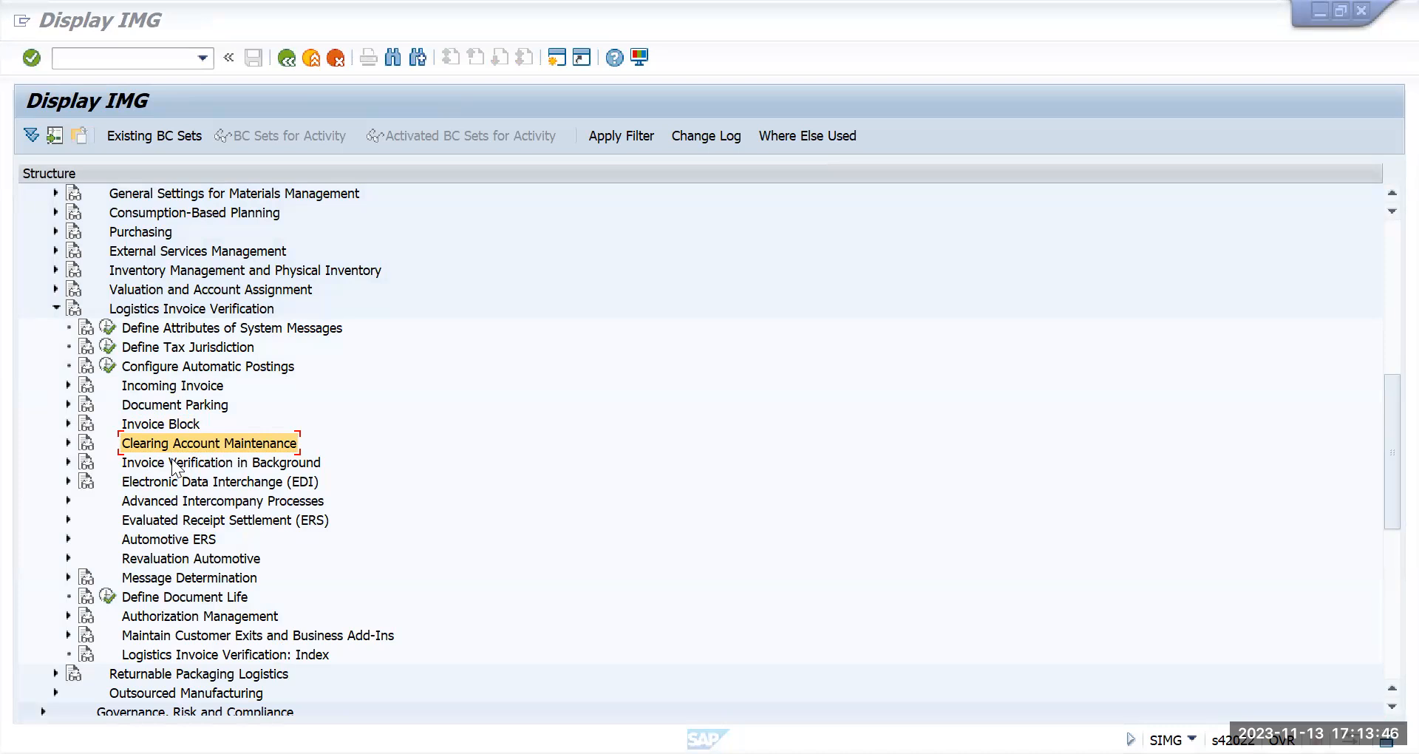
left_click(150, 449)
left_click(55, 308)
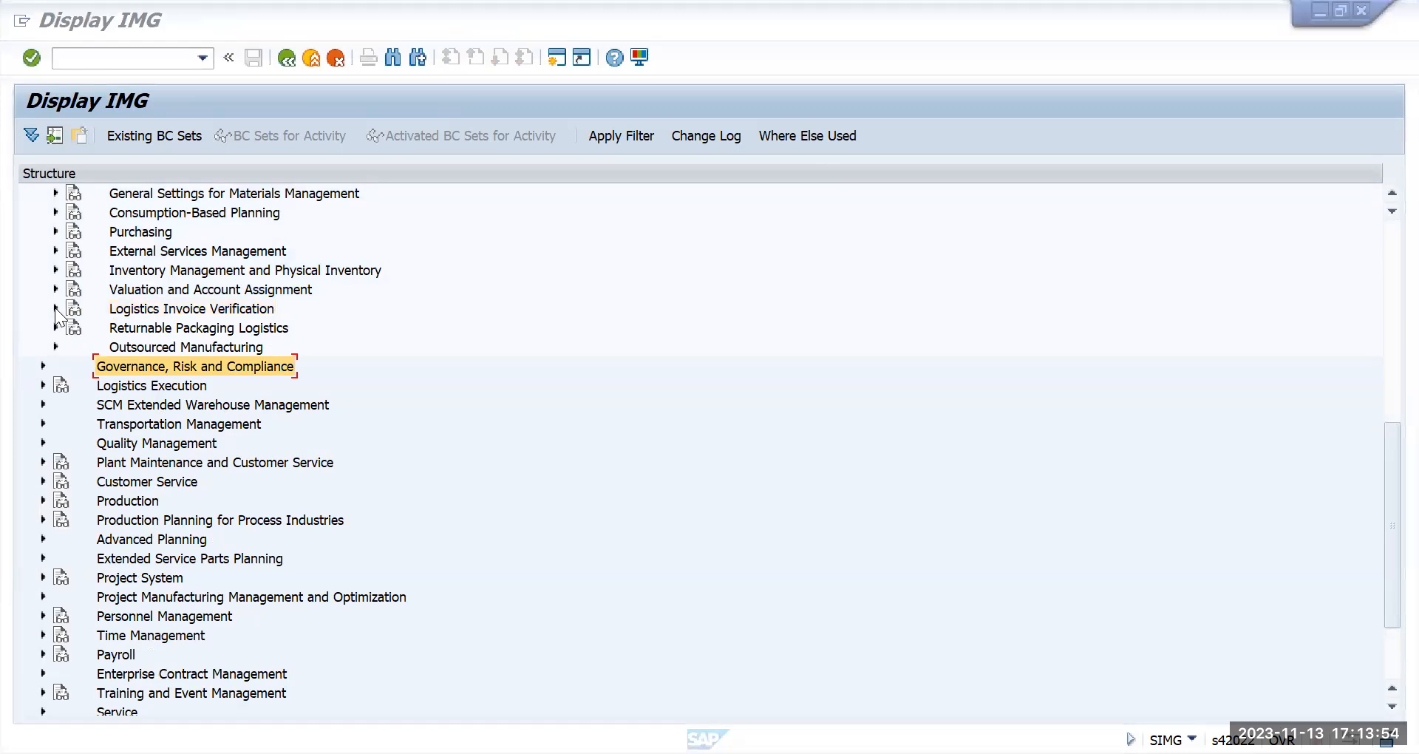
left_click(59, 351)
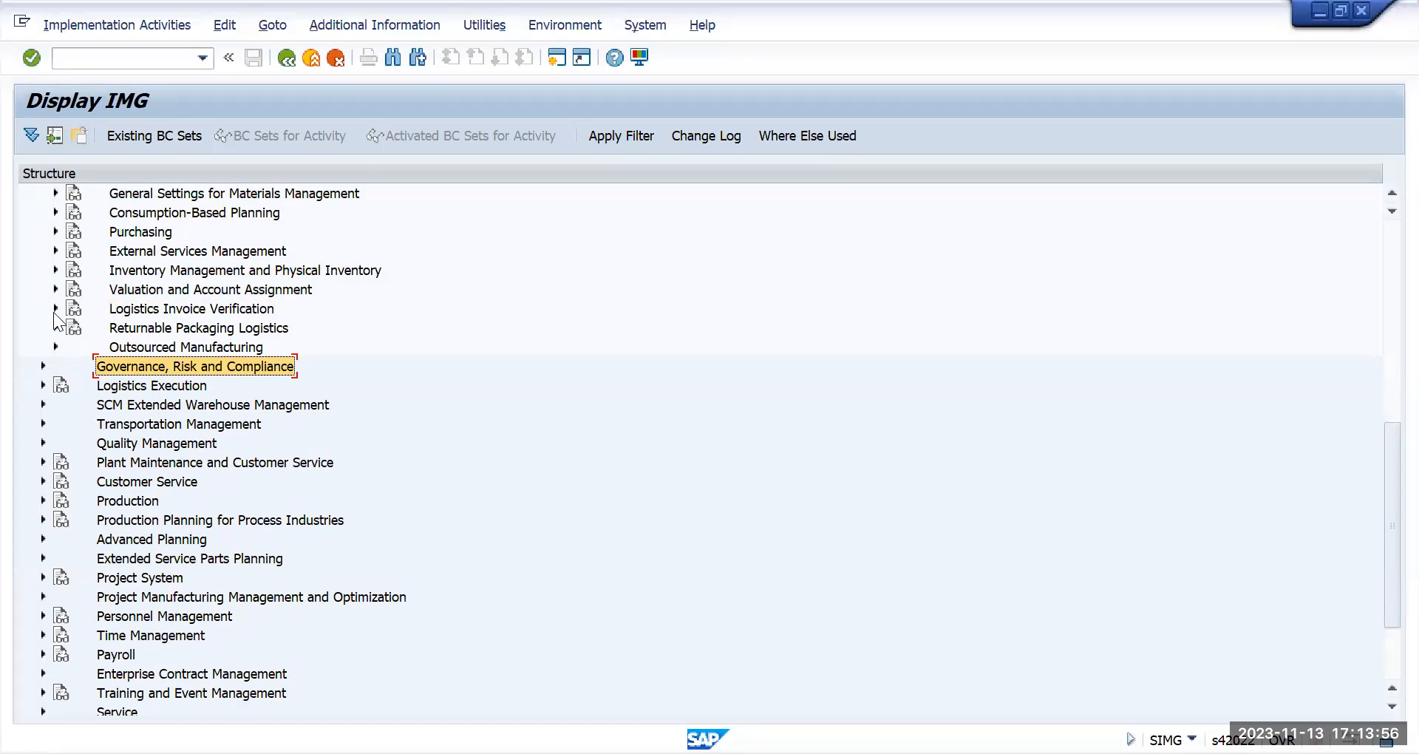
left_click(54, 310)
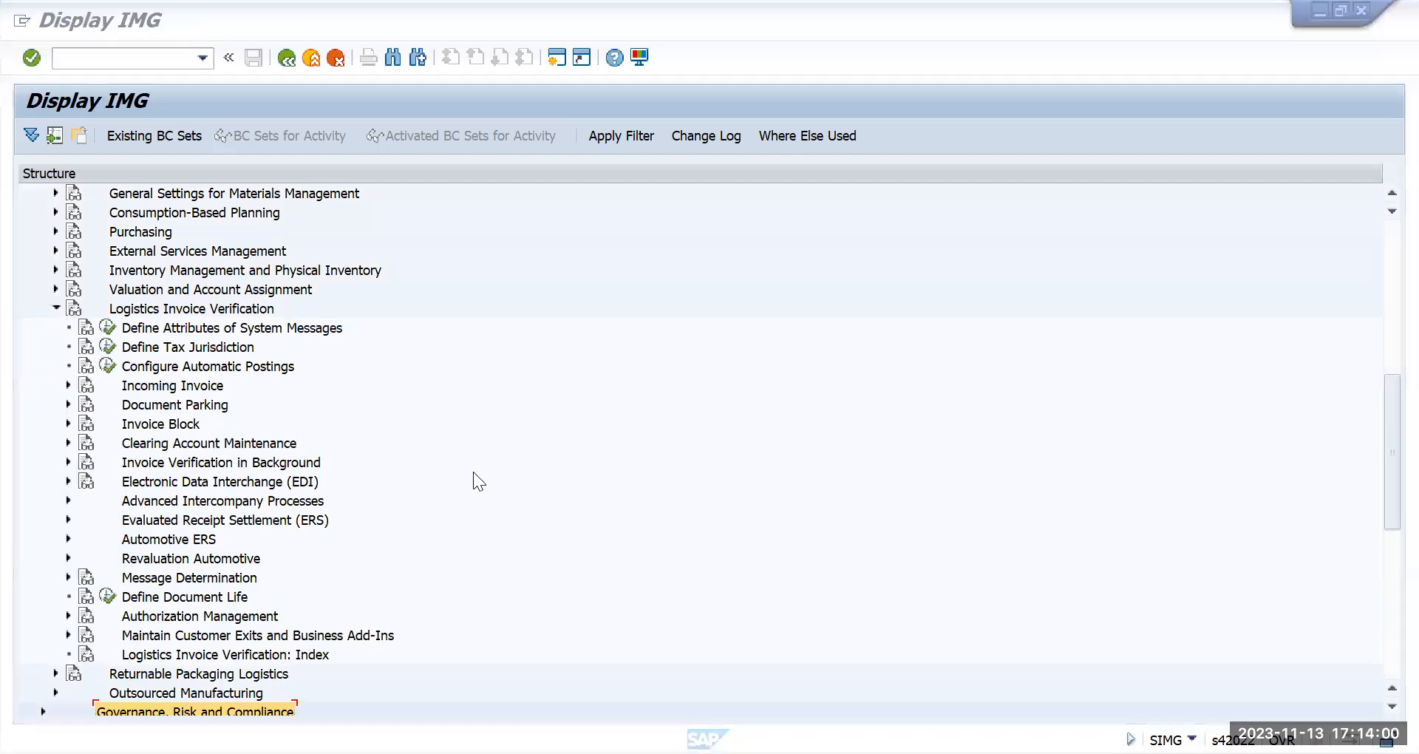
- Expand Invoice Verification in Background under Logistics Invoice Verification and execute Define Automatic Status Change
left_click(162, 464)
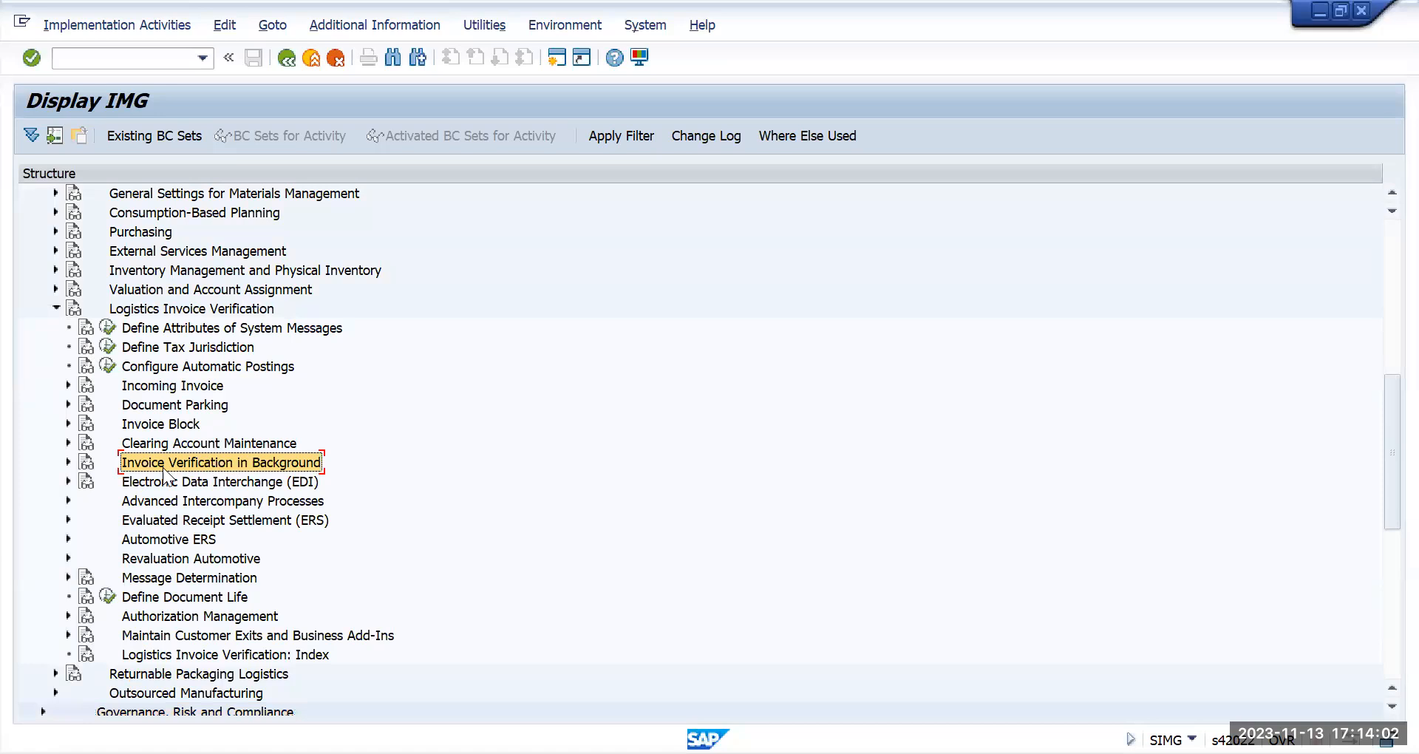
left_click(65, 461)
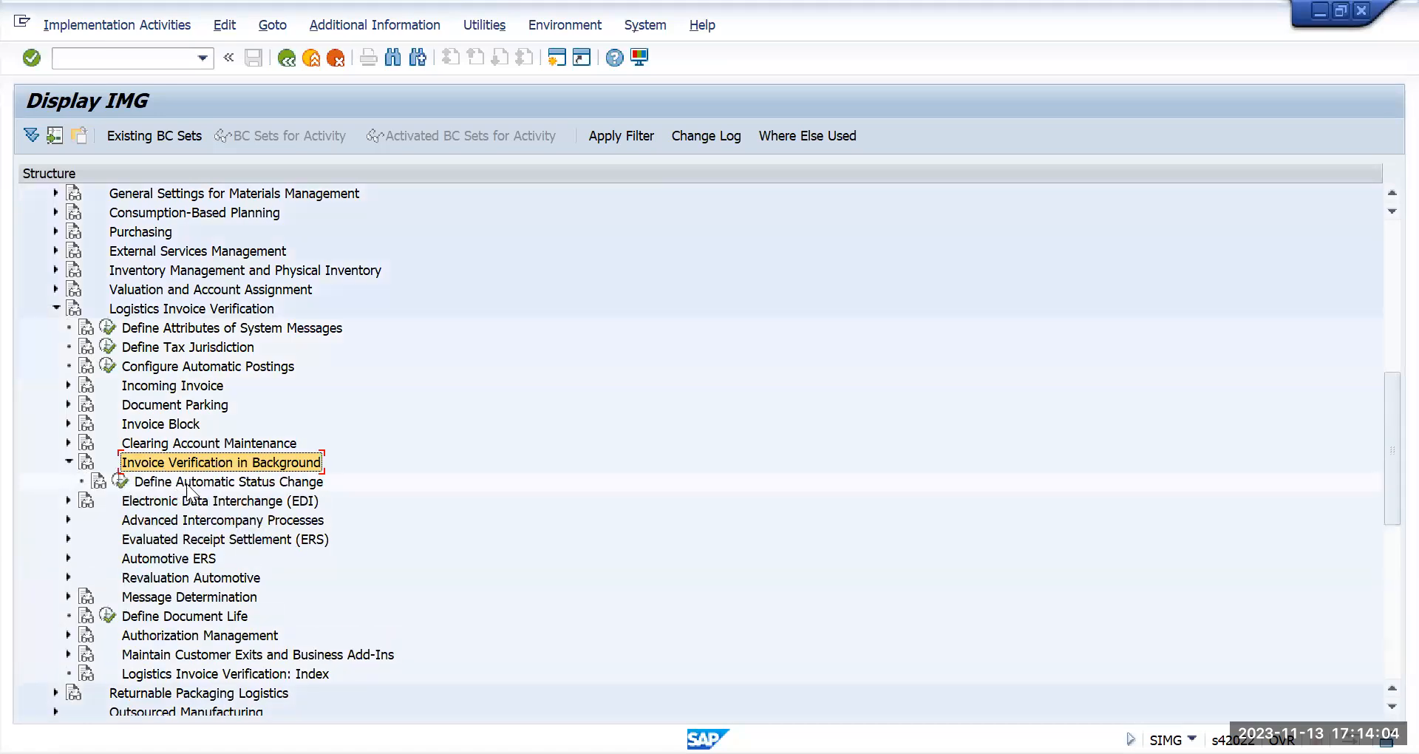
left_click(187, 482)
left_click(119, 481)
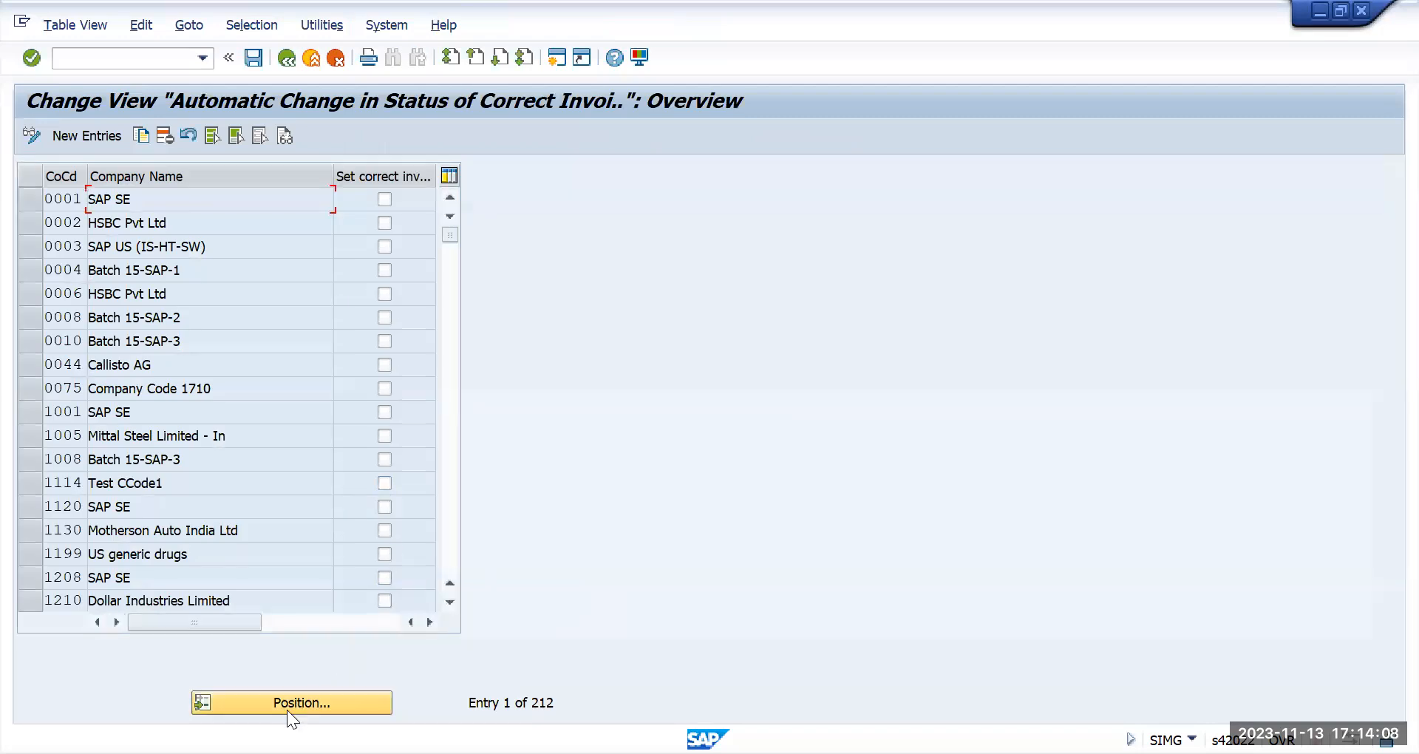
- Find company code TMUS in the automatic status change table, make sure its Set correct invoice to "completed" option is ticked, and return to the IMG structure
left_click(291, 704)
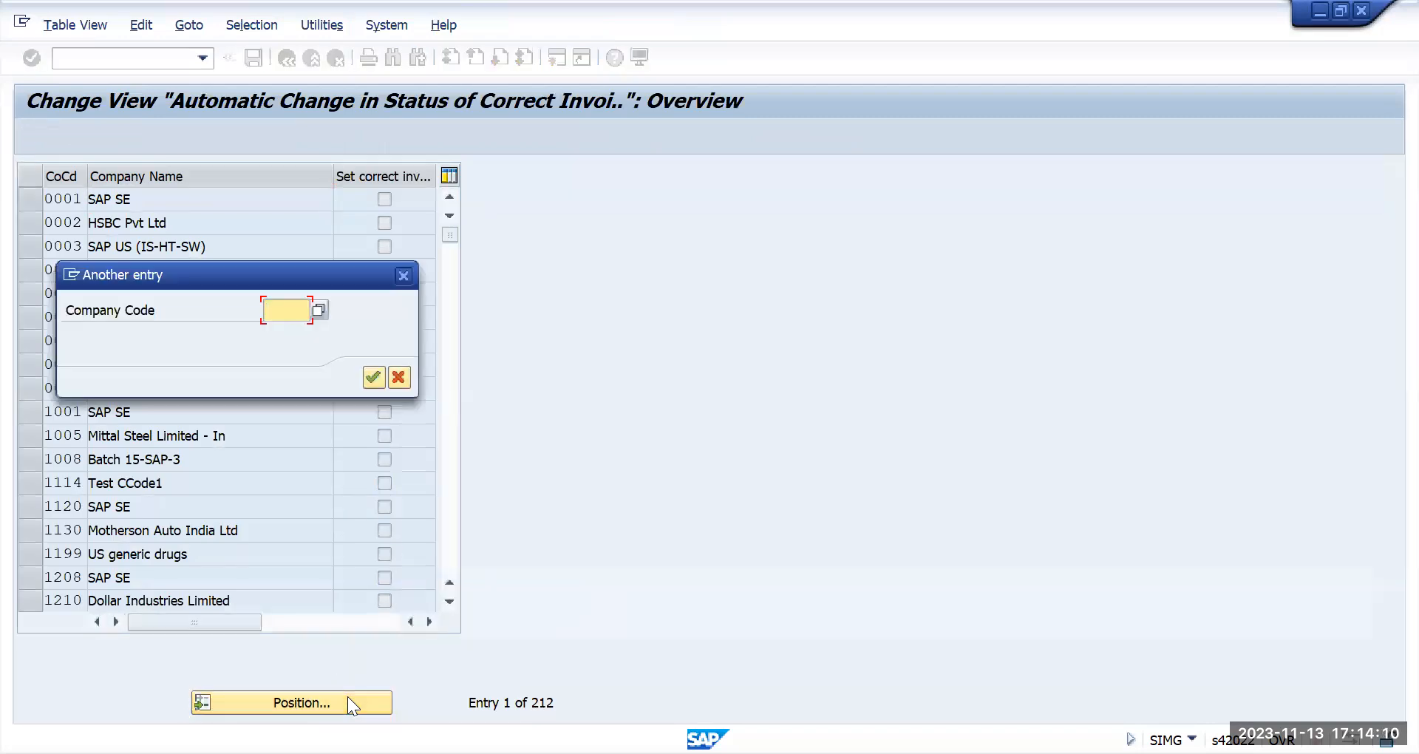
type("tmus")
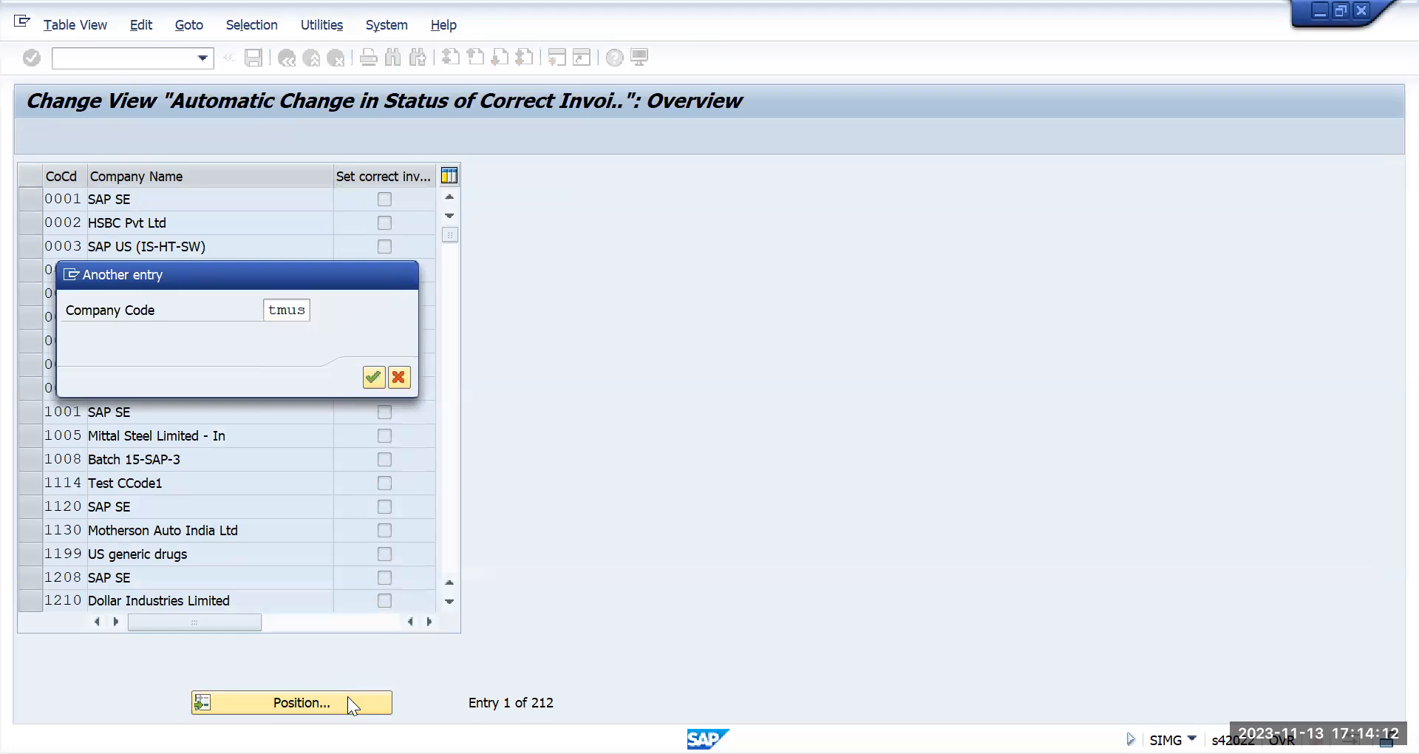
key("Return")
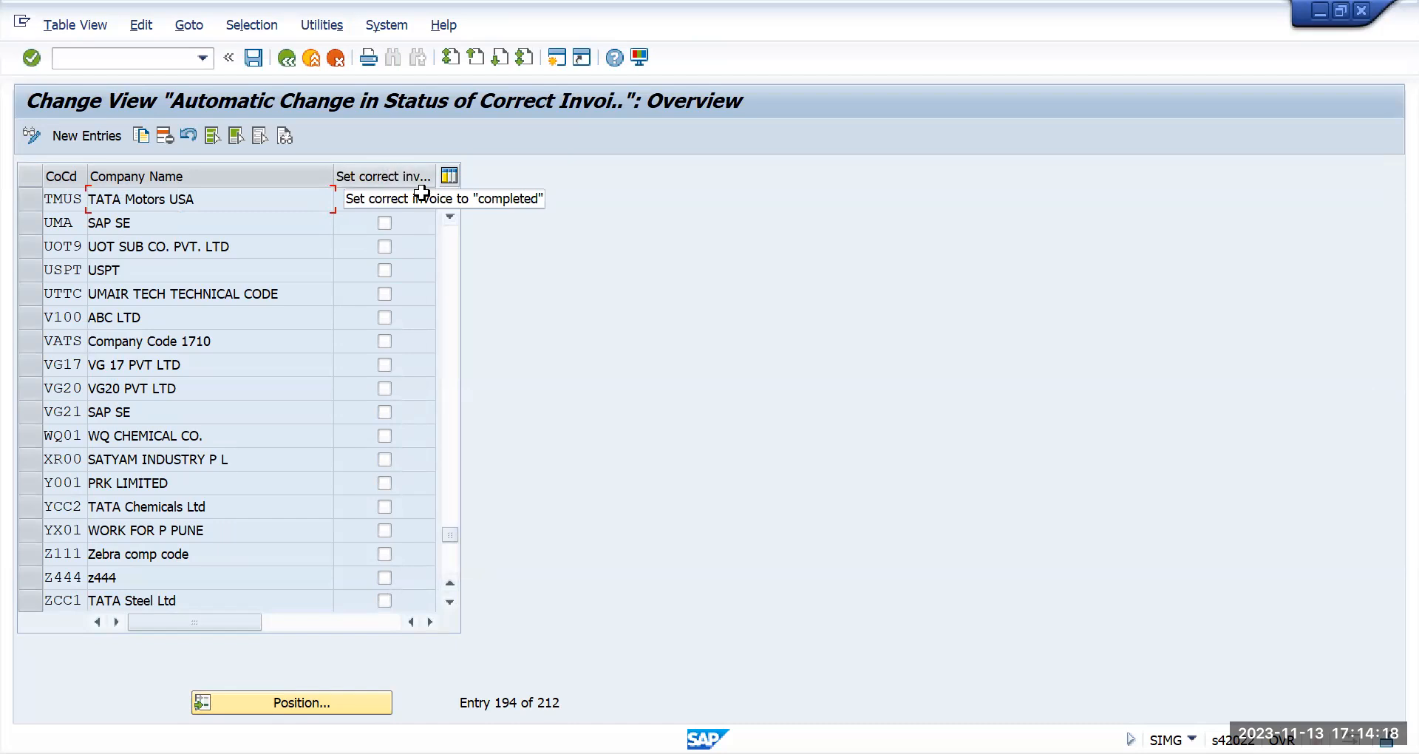
left_click(384, 199)
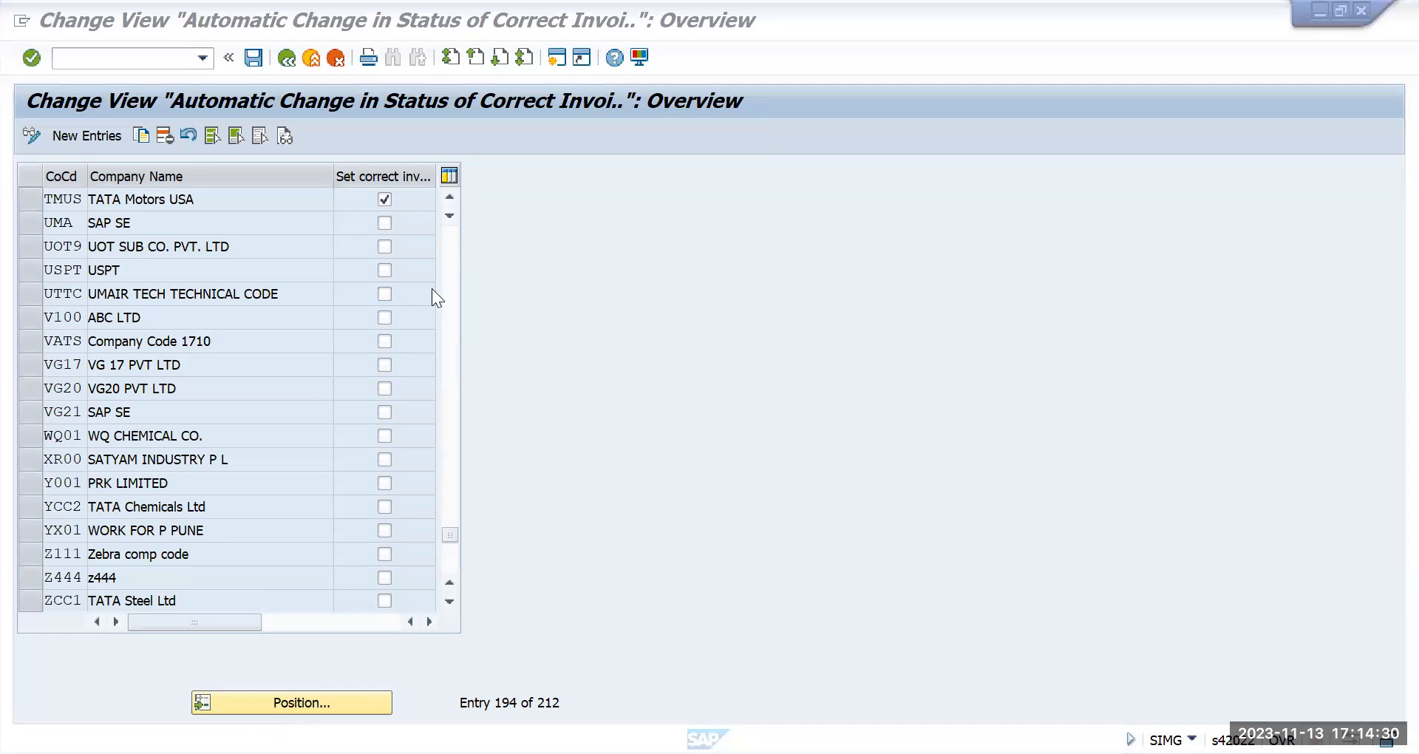
key("F3")
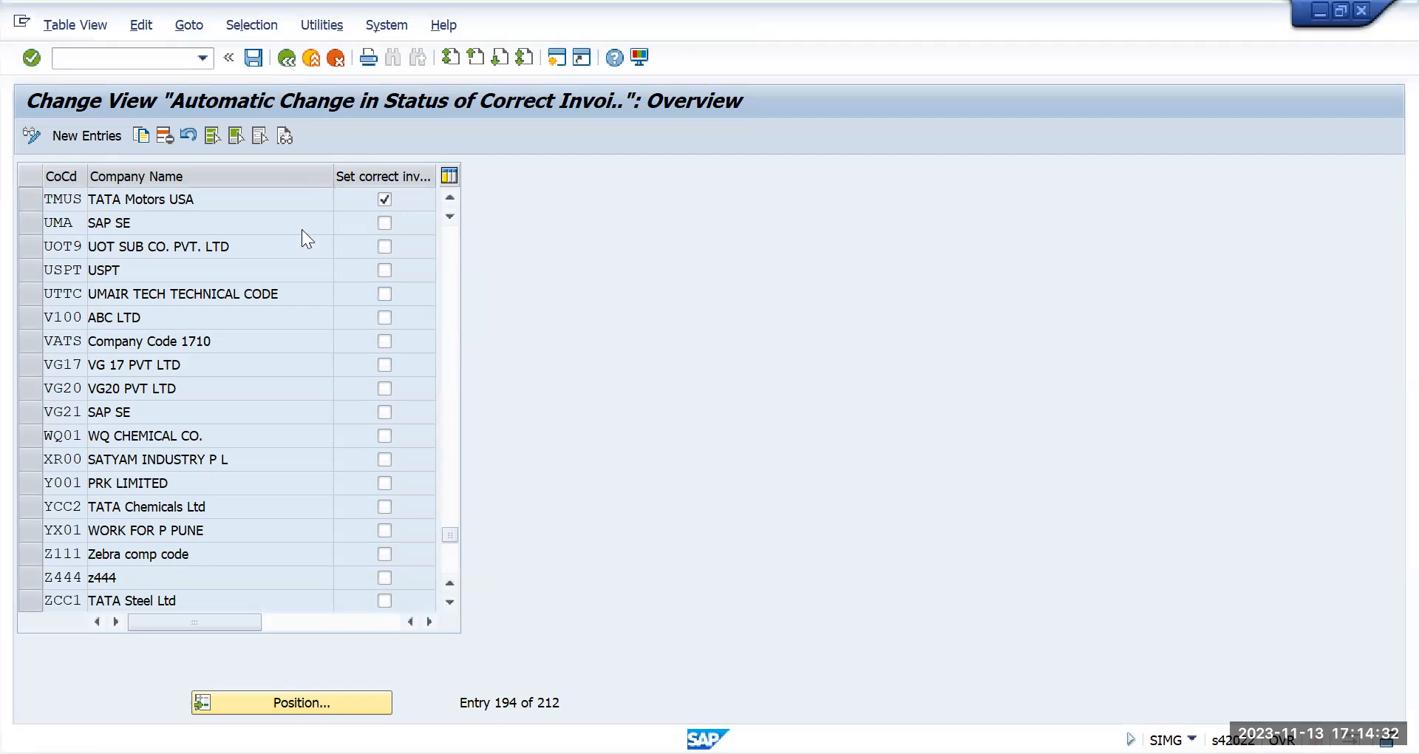
- Collapse Logistics Invoice Verification and expand Account Determination under Valuation and Account Assignment
left_click(56, 308)
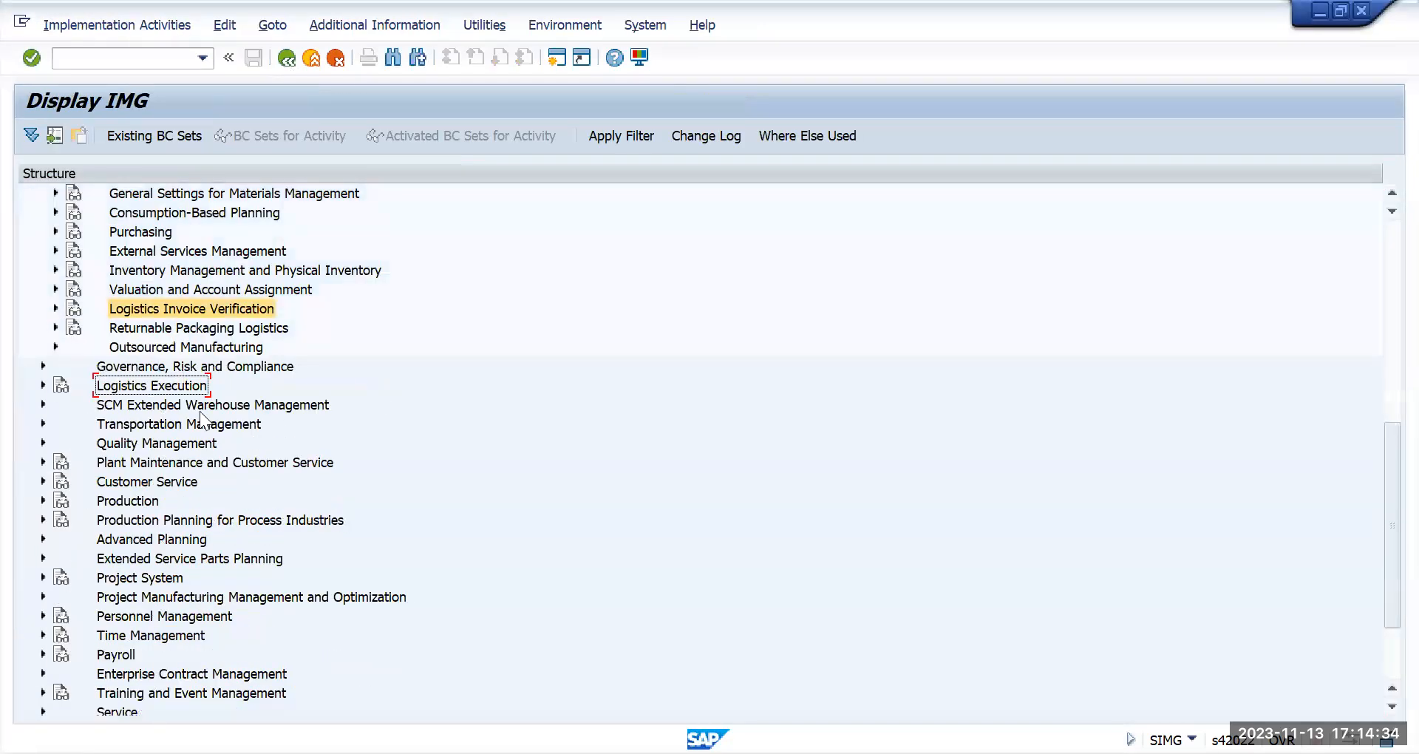
scroll(199, 410, "up", 2)
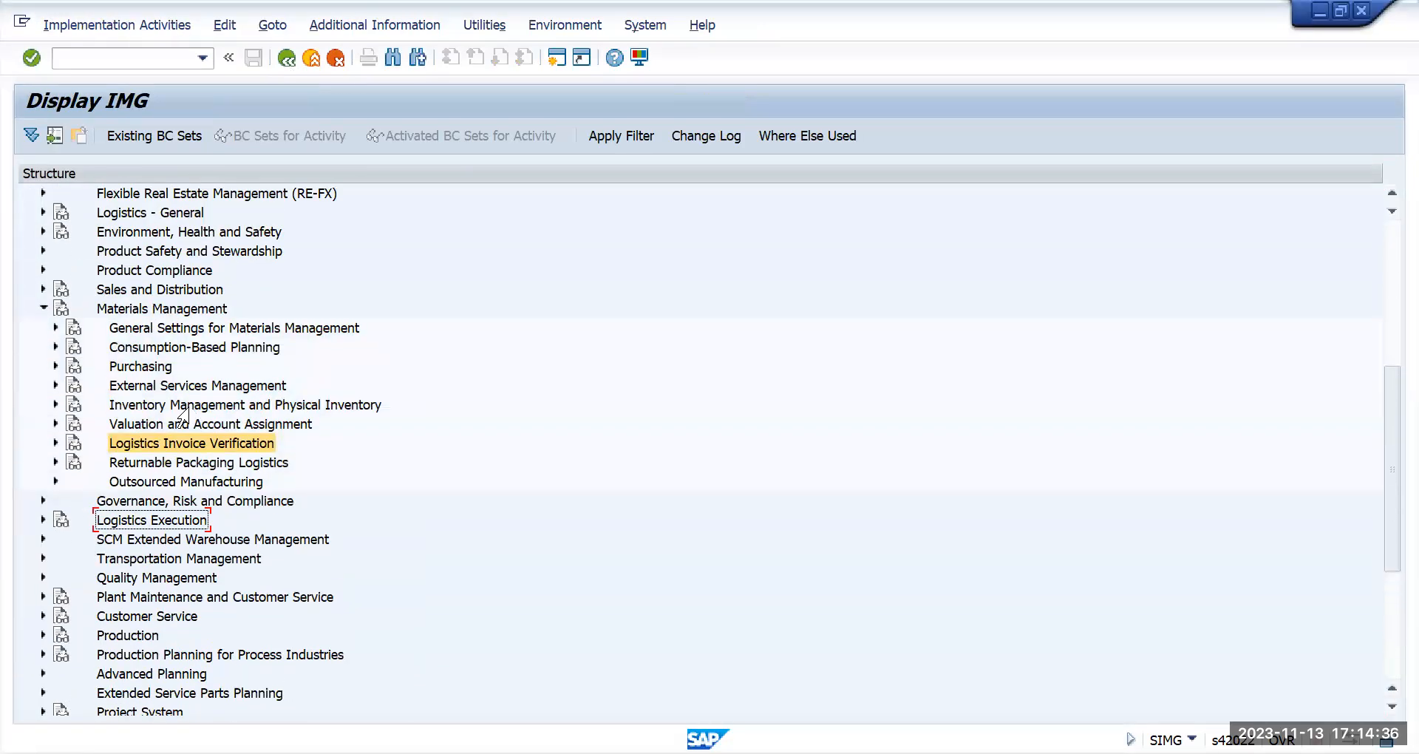
key("alt+Tab")
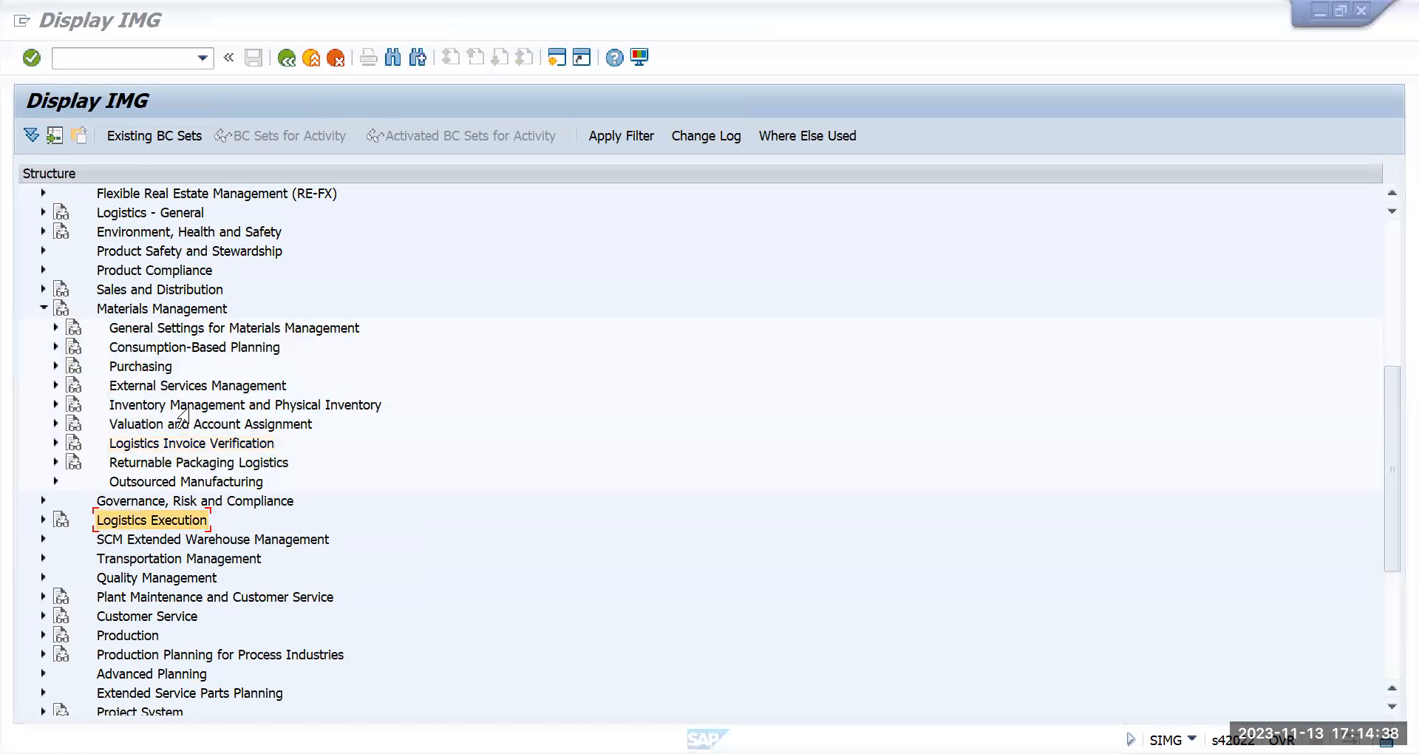
left_click(152, 425)
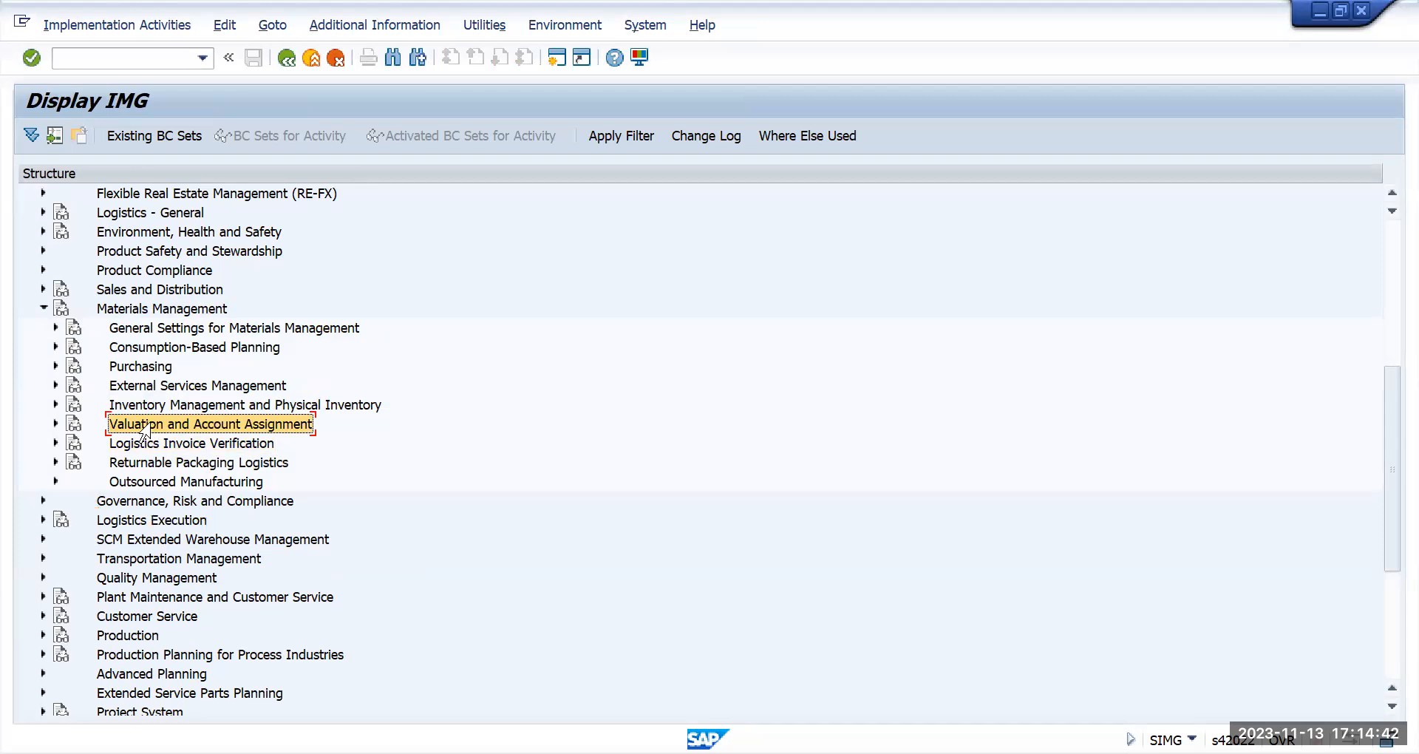
left_click(56, 423)
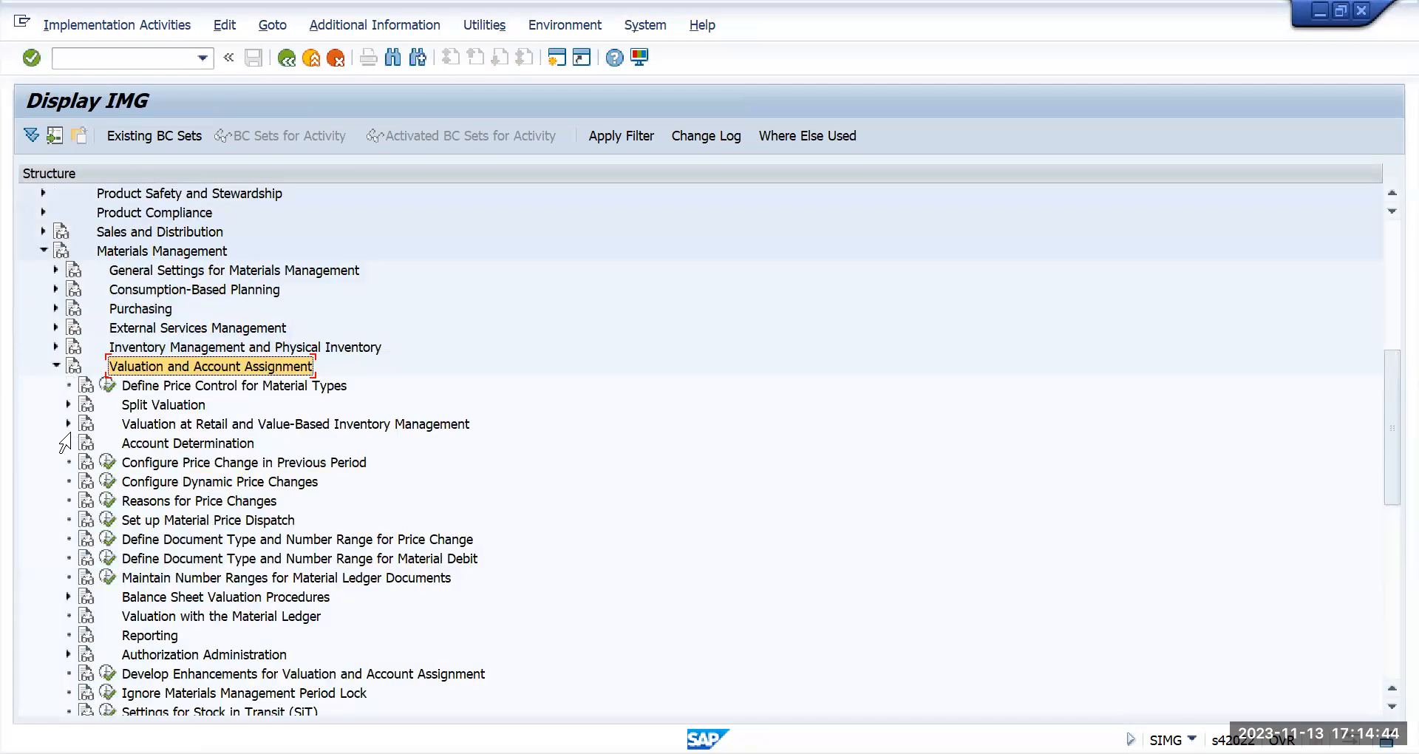
left_click(206, 447)
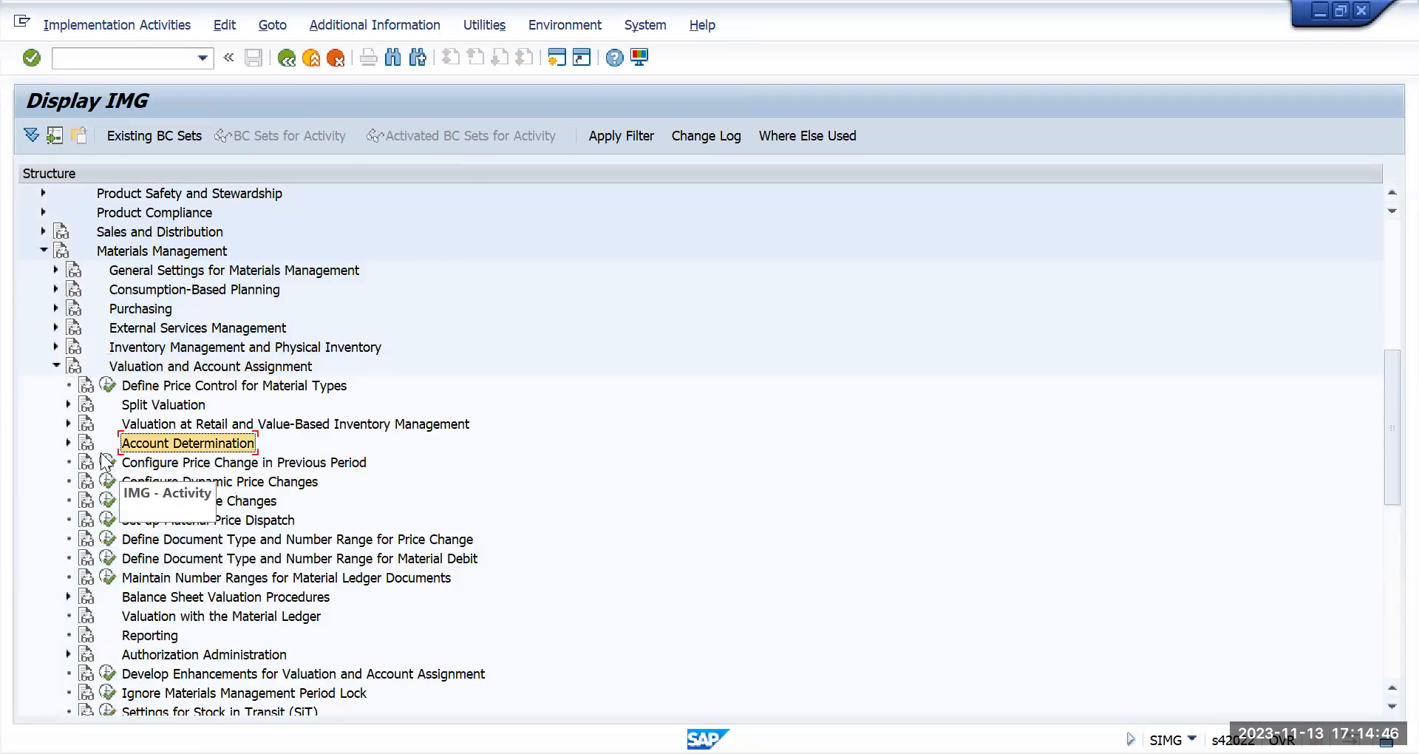
left_click(70, 444)
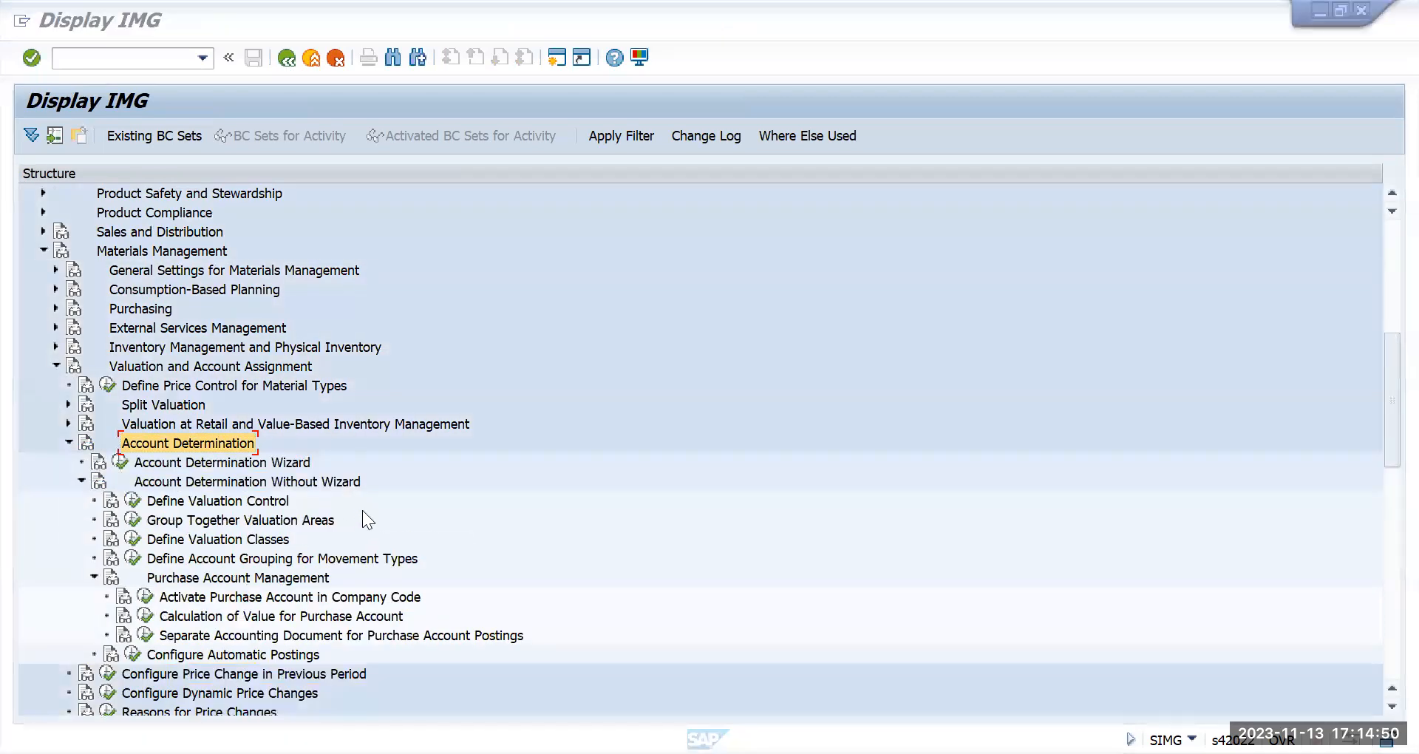
- Execute Group Together Valuation Areas and find valuation area TMUN in the table
left_click(226, 521)
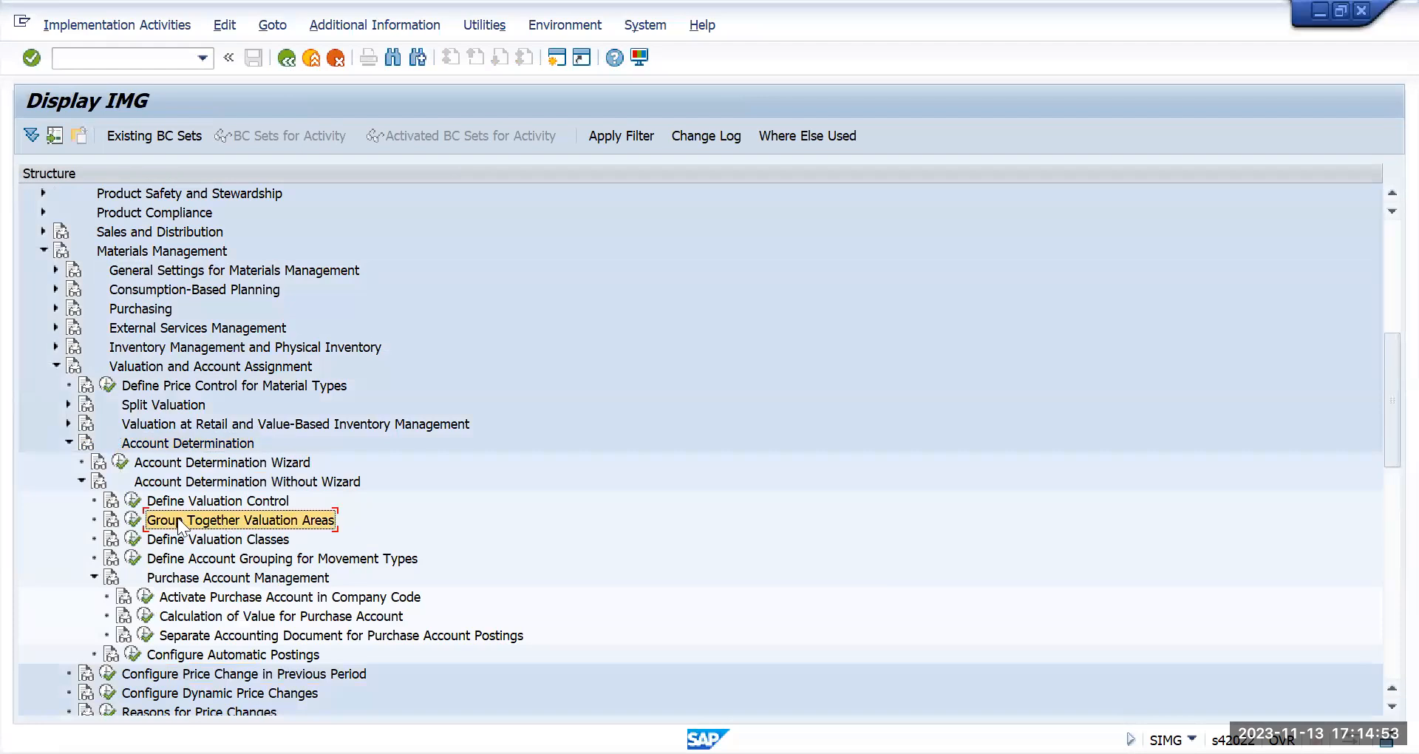
left_click(132, 520)
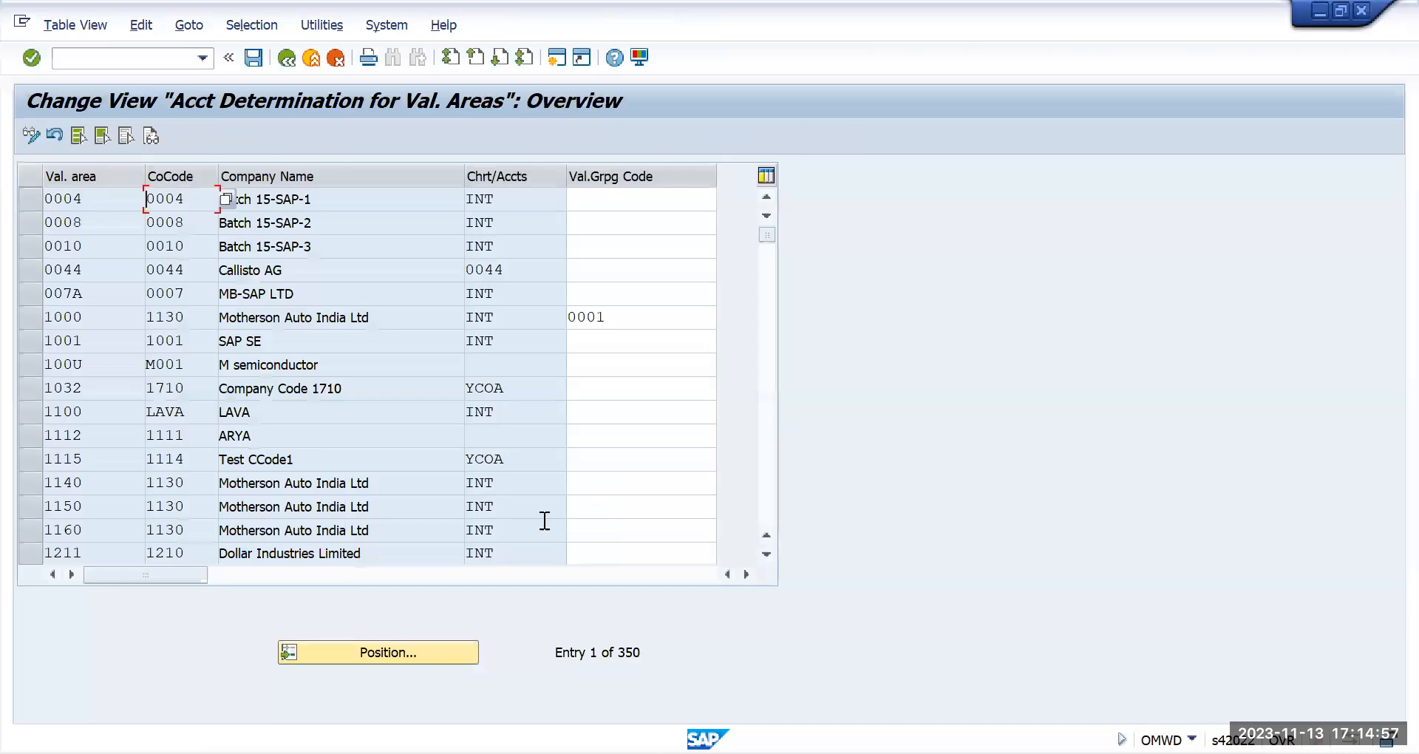
left_click(405, 654)
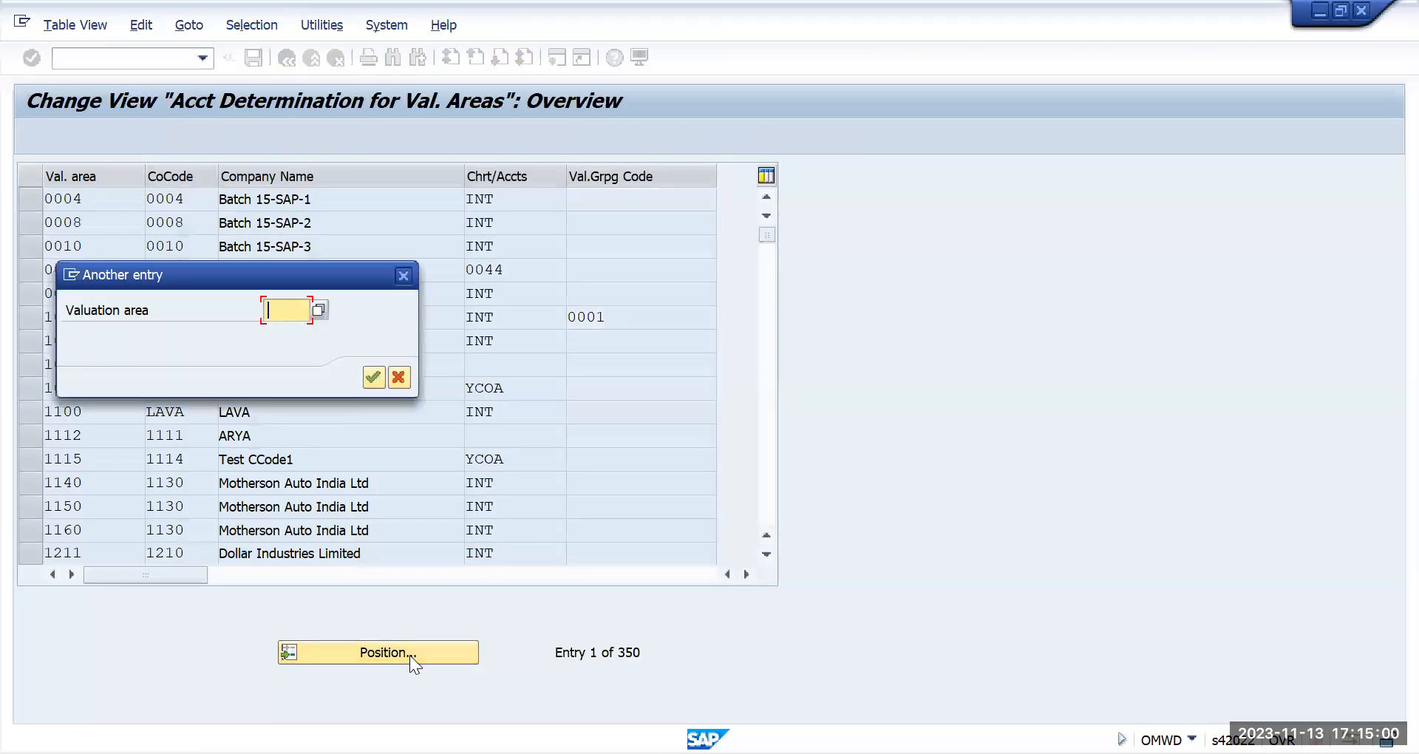
type("tm")
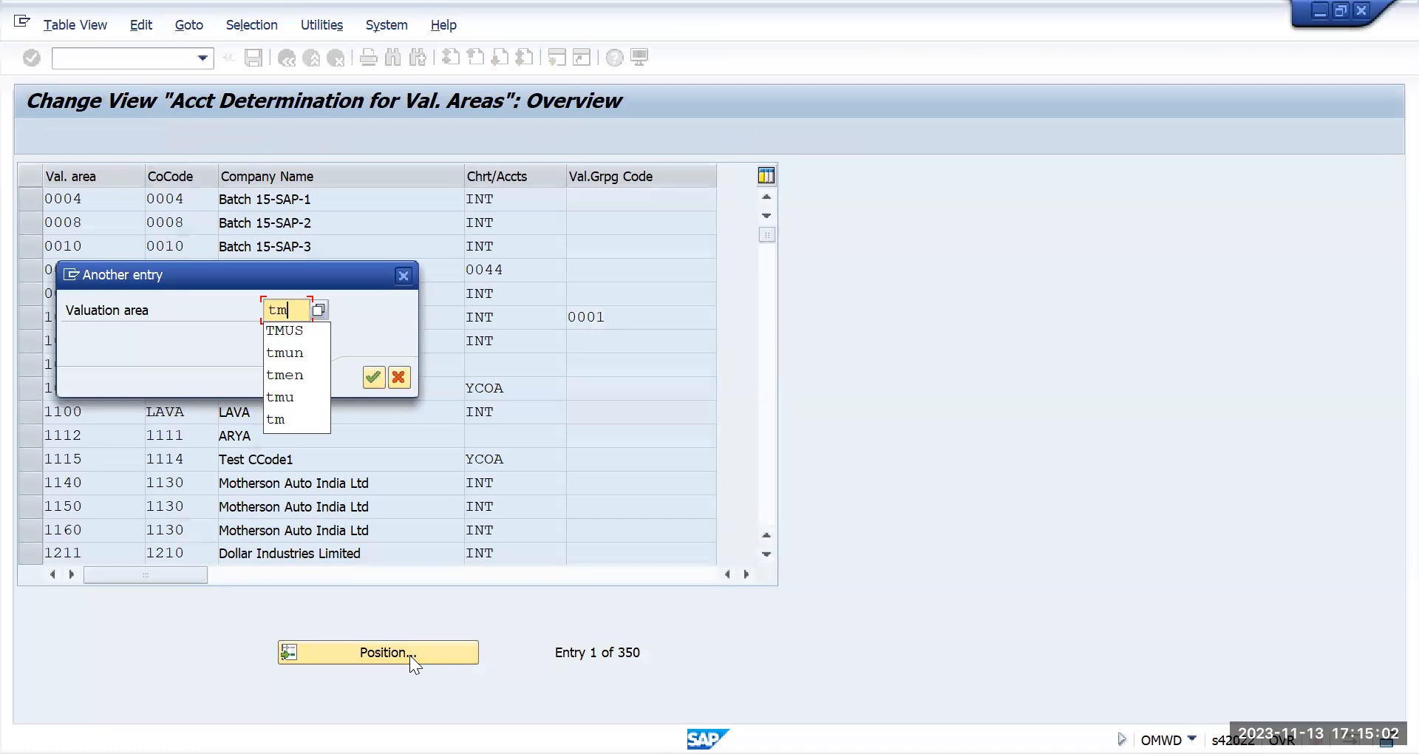
type("un")
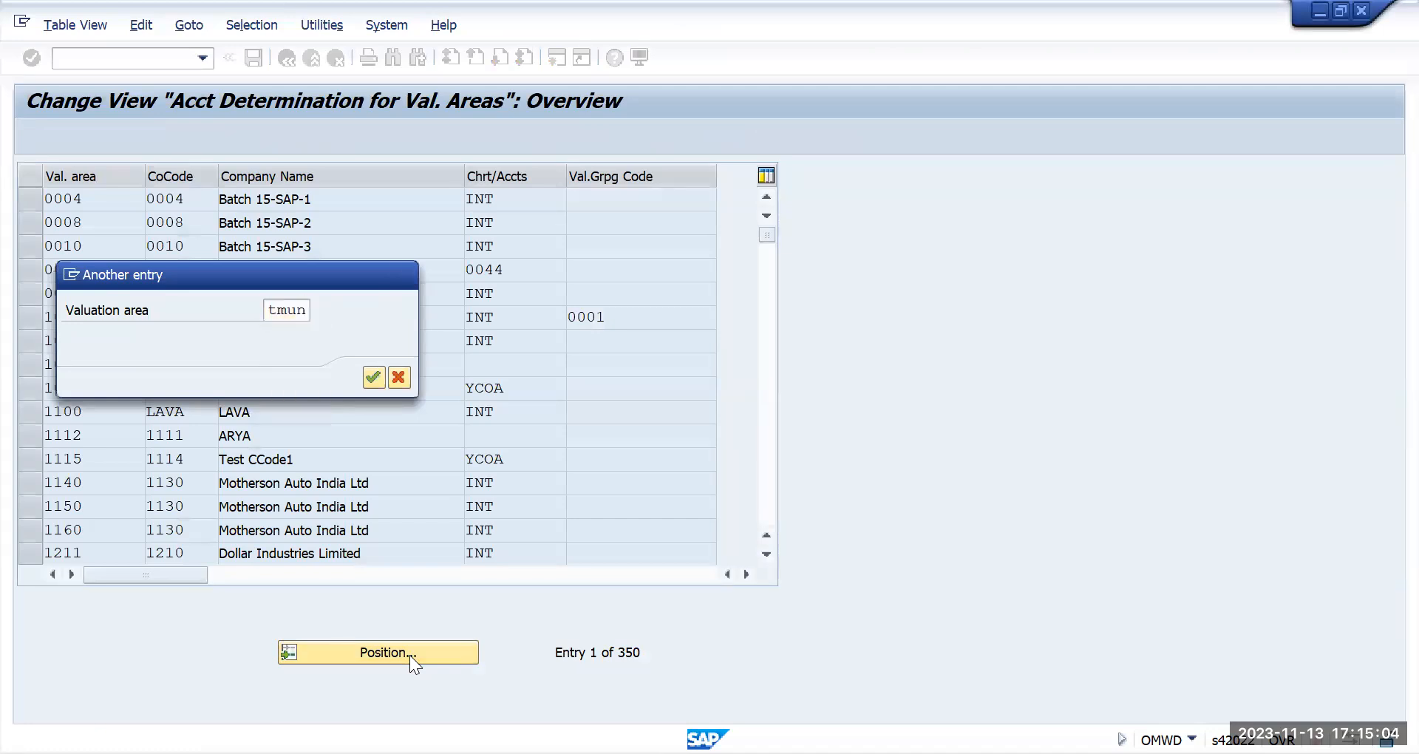
key("Return")
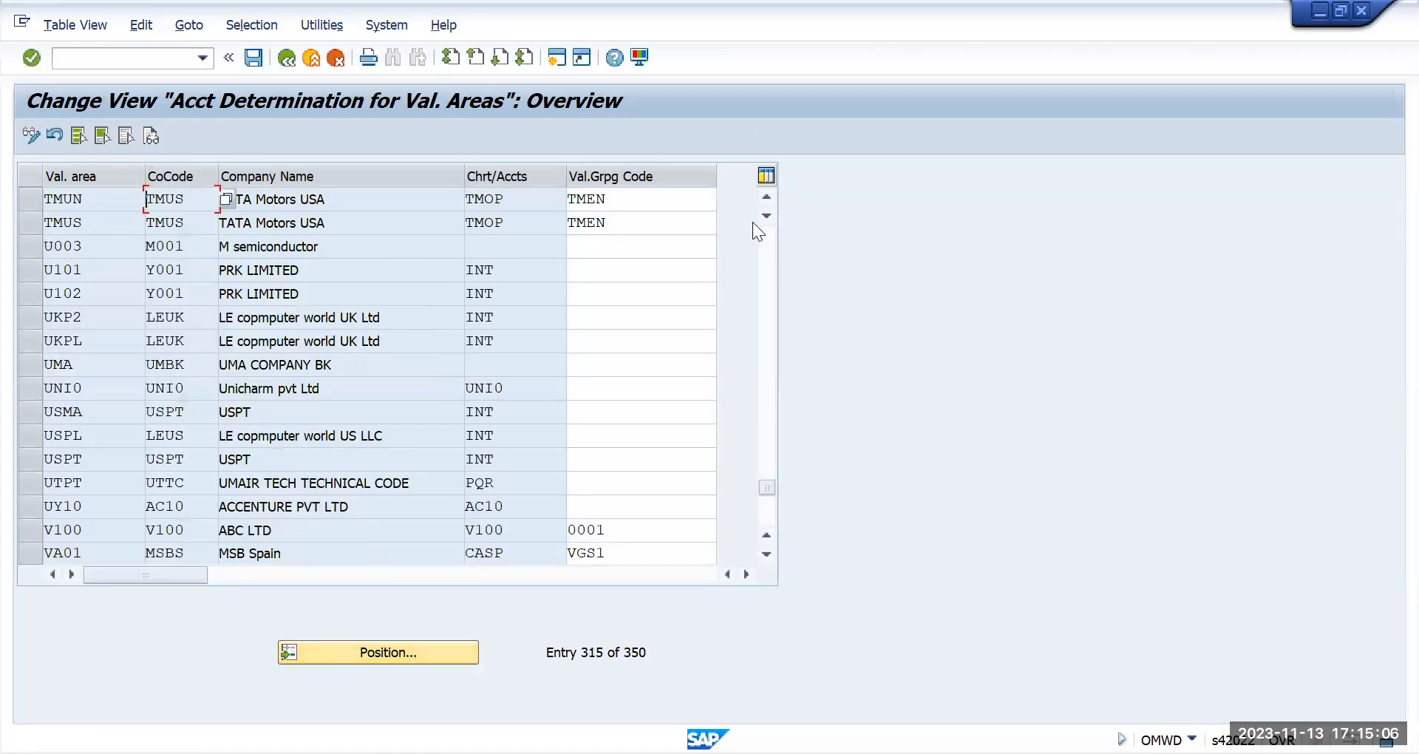
- Set the valuation grouping code of valuation area TMUN to TMUN and save the change in customizing request WALK902687
left_click(625, 201)
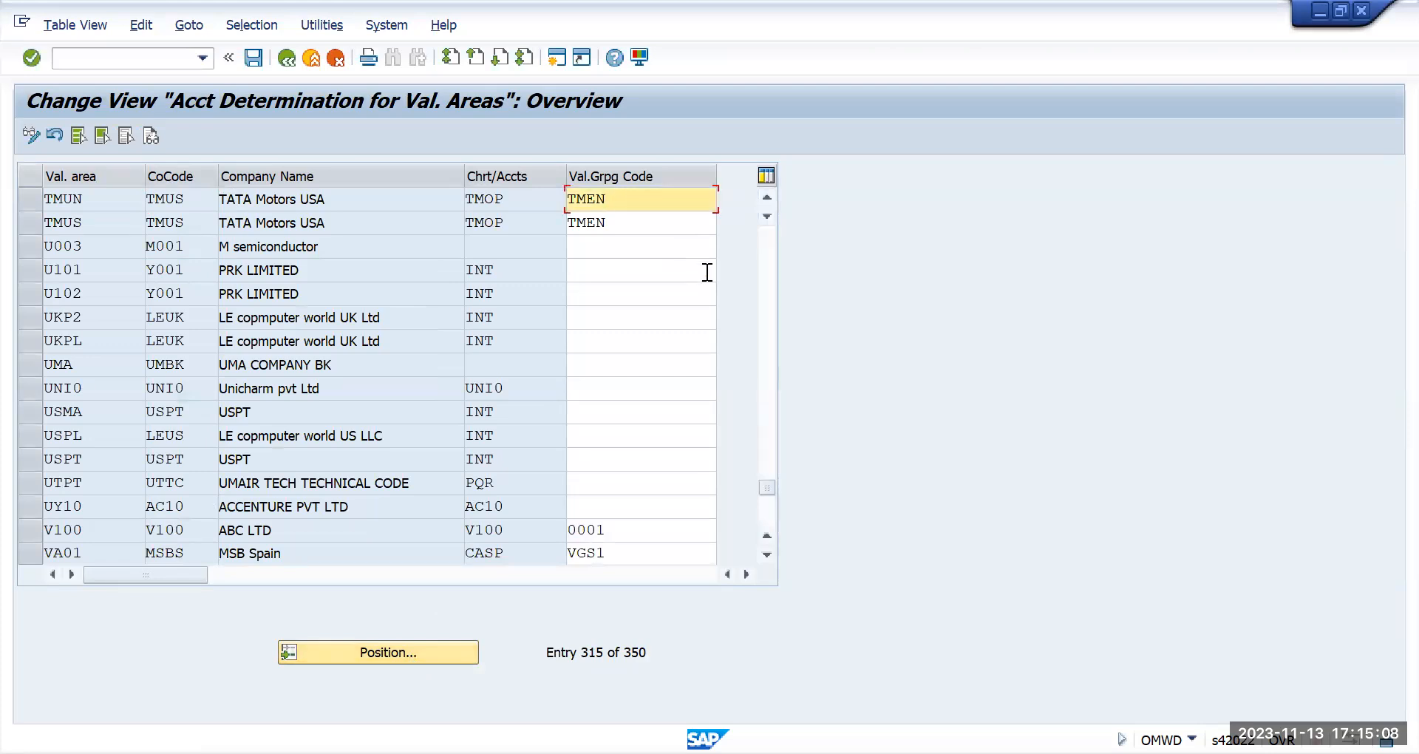
key("BackSpace")
key("BackSpace")
type("un")
key("Return")
left_click(254, 58)
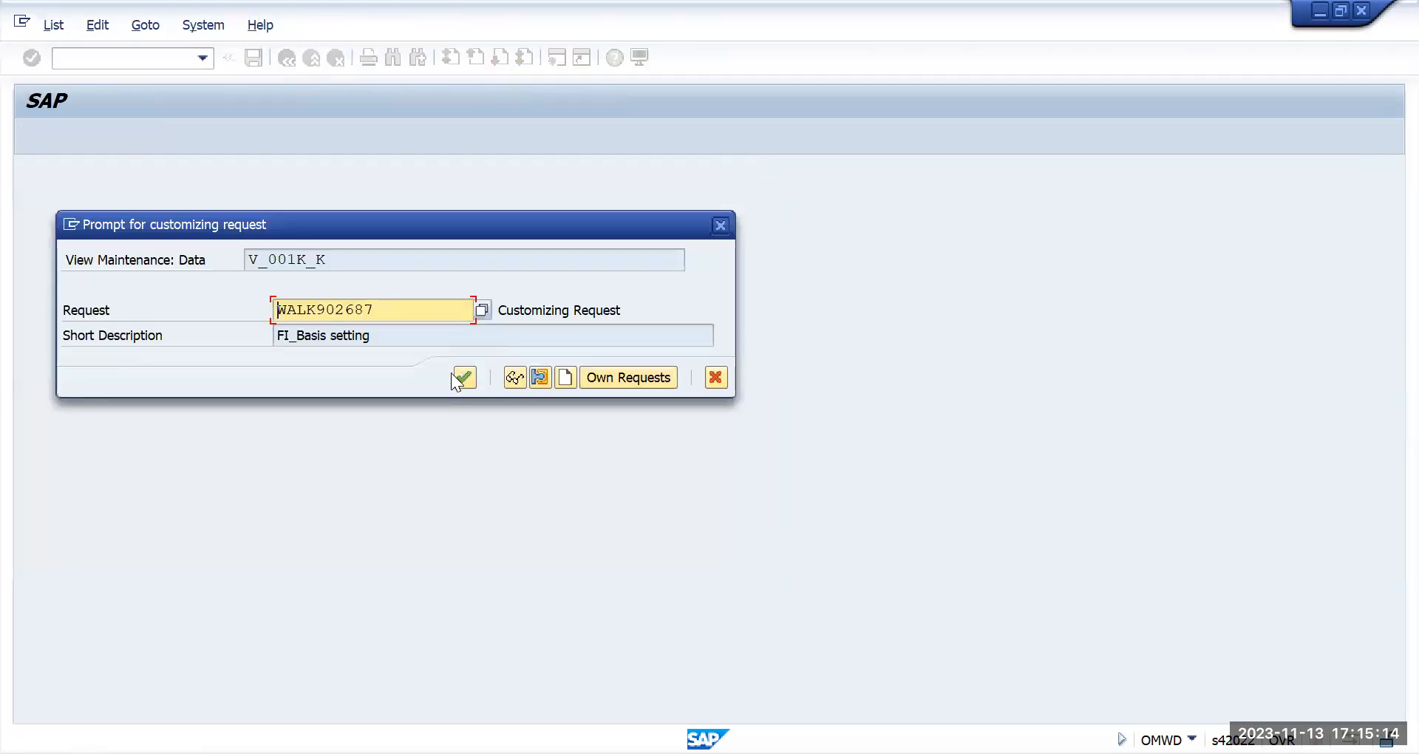
left_click(465, 378)
- Check the valuation grouping code and chart of accounts of valuation area TMUS, and return to the IMG structure
left_click(624, 222)
left_click_drag(624, 222, 565, 224)
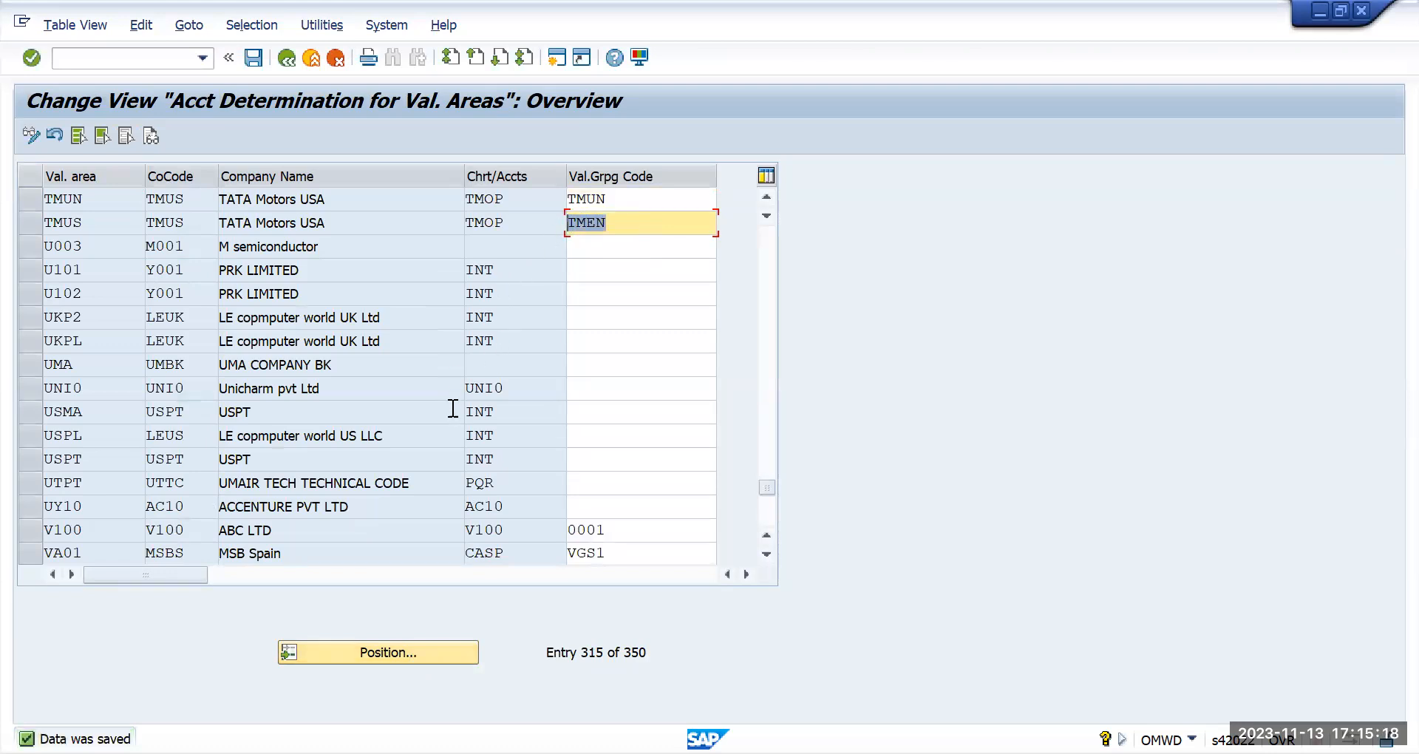
left_click_drag(520, 201, 447, 230)
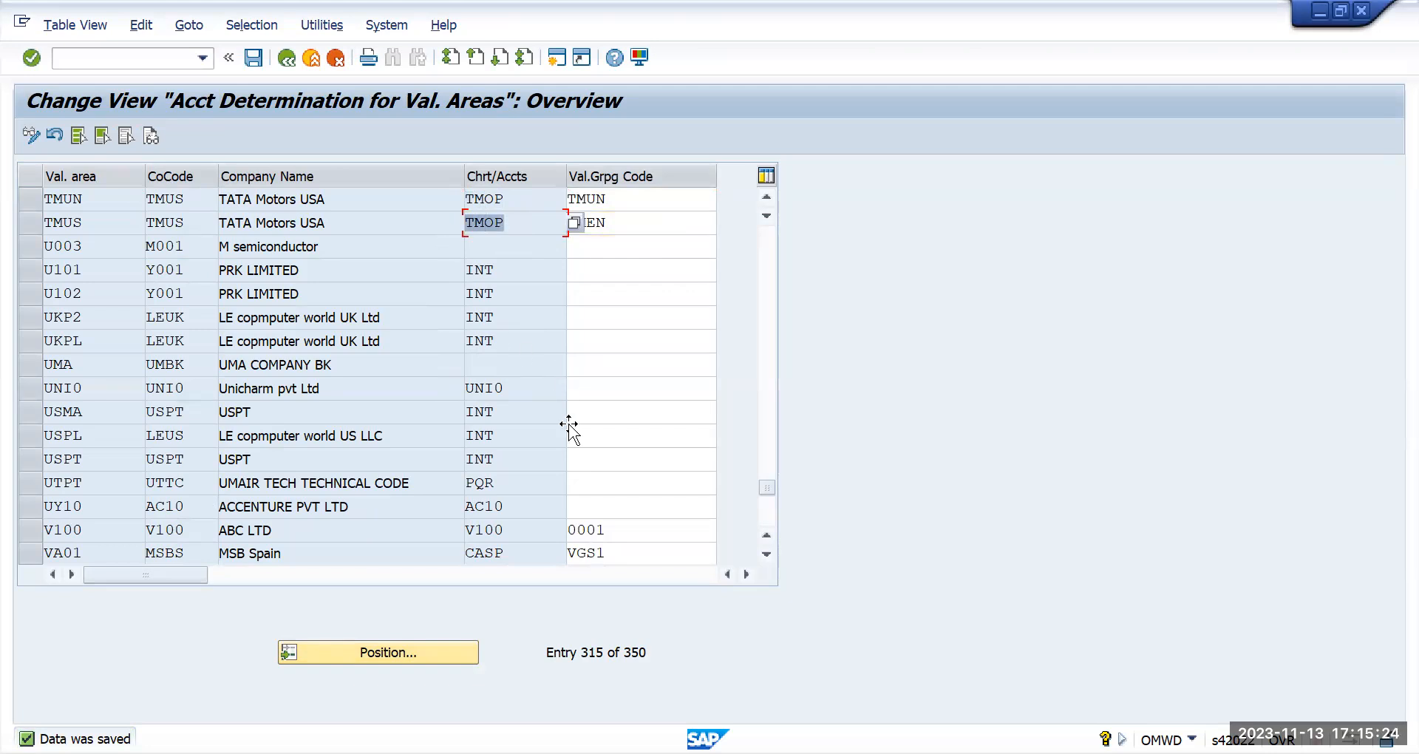
key("alt+Tab")
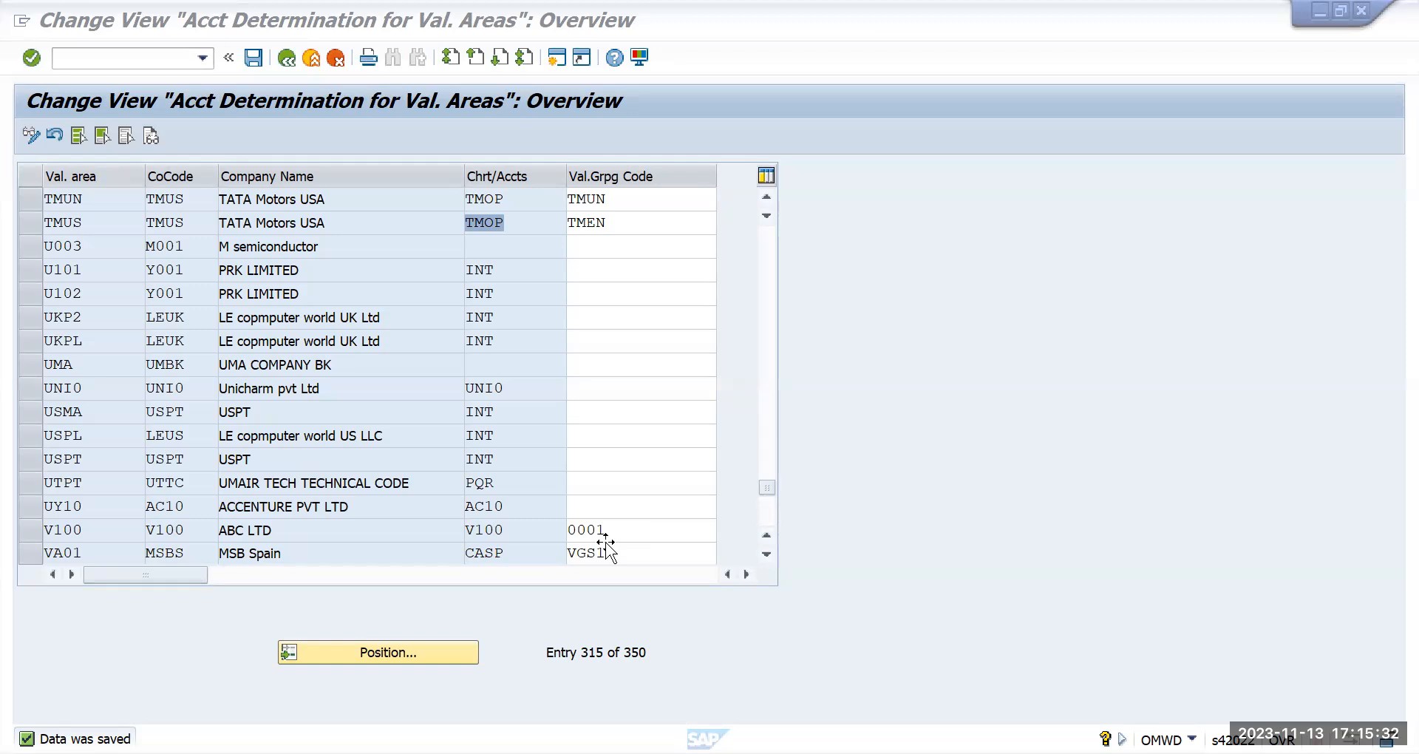
key("ctrl+c")
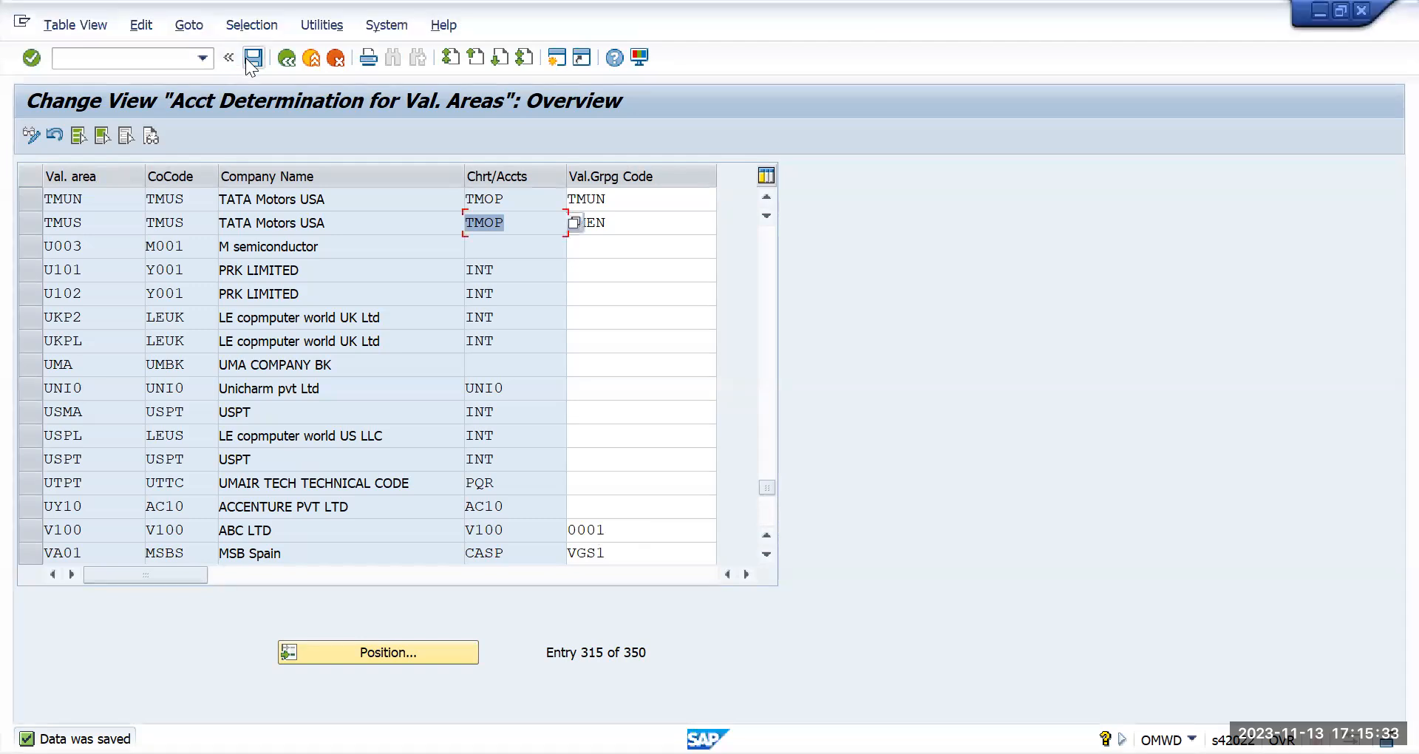
left_click(287, 58)
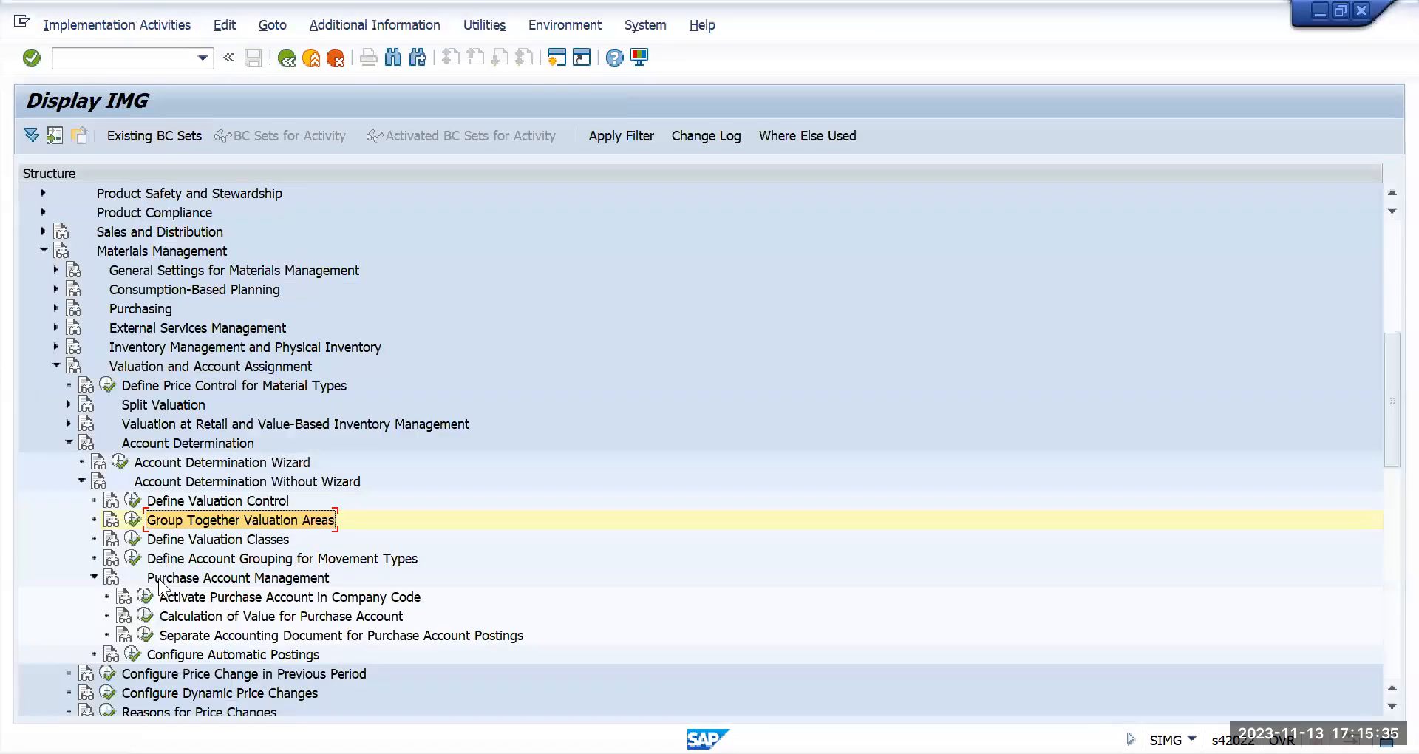
- Execute Define Valuation Classes and open the account category reference table
left_click(133, 540)
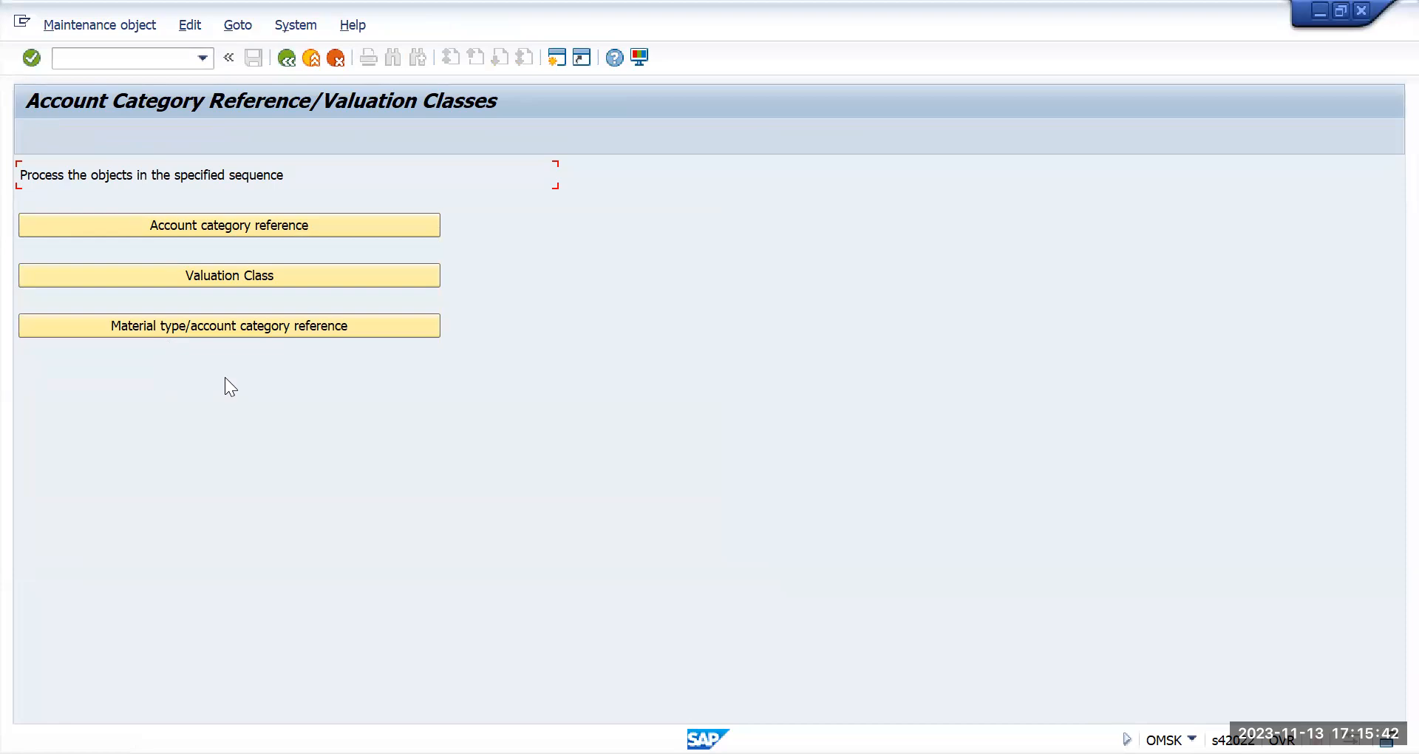
key("alt+Tab")
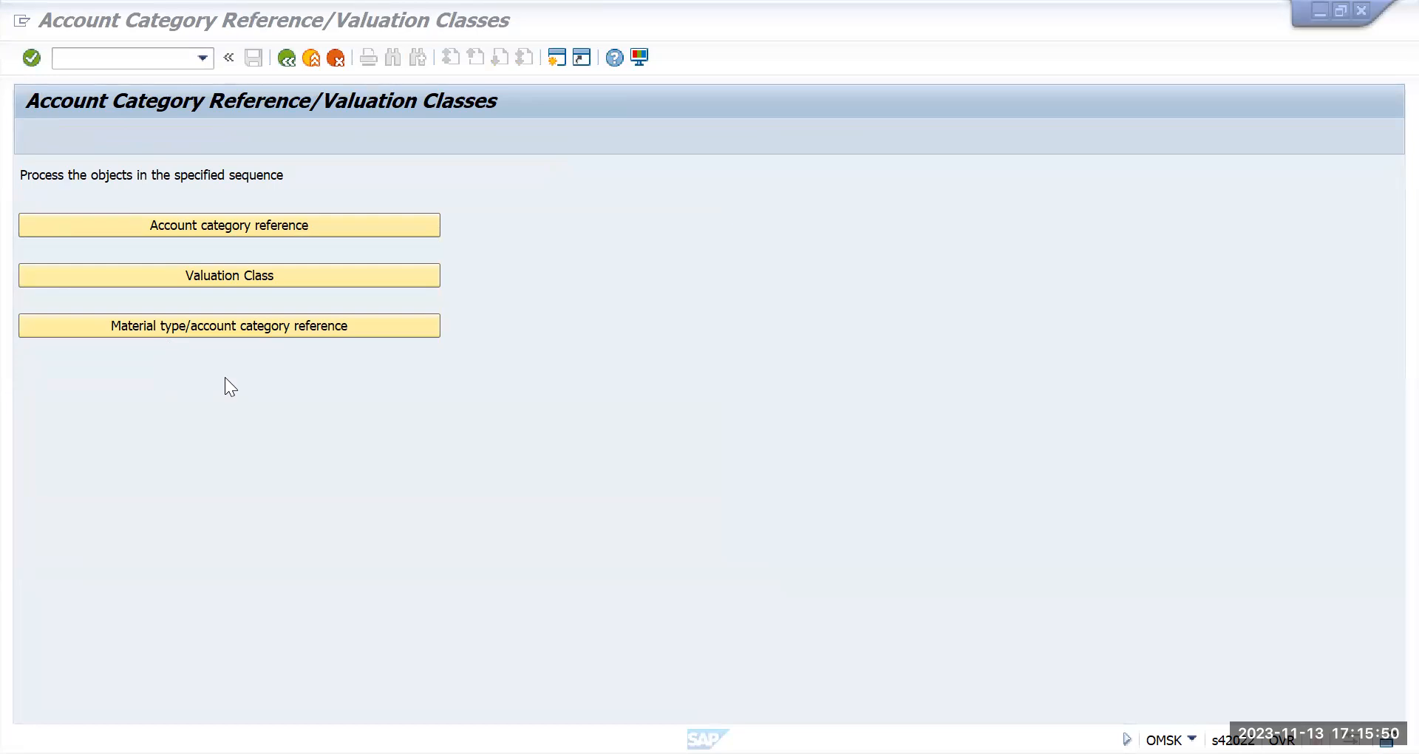
left_click(266, 224)
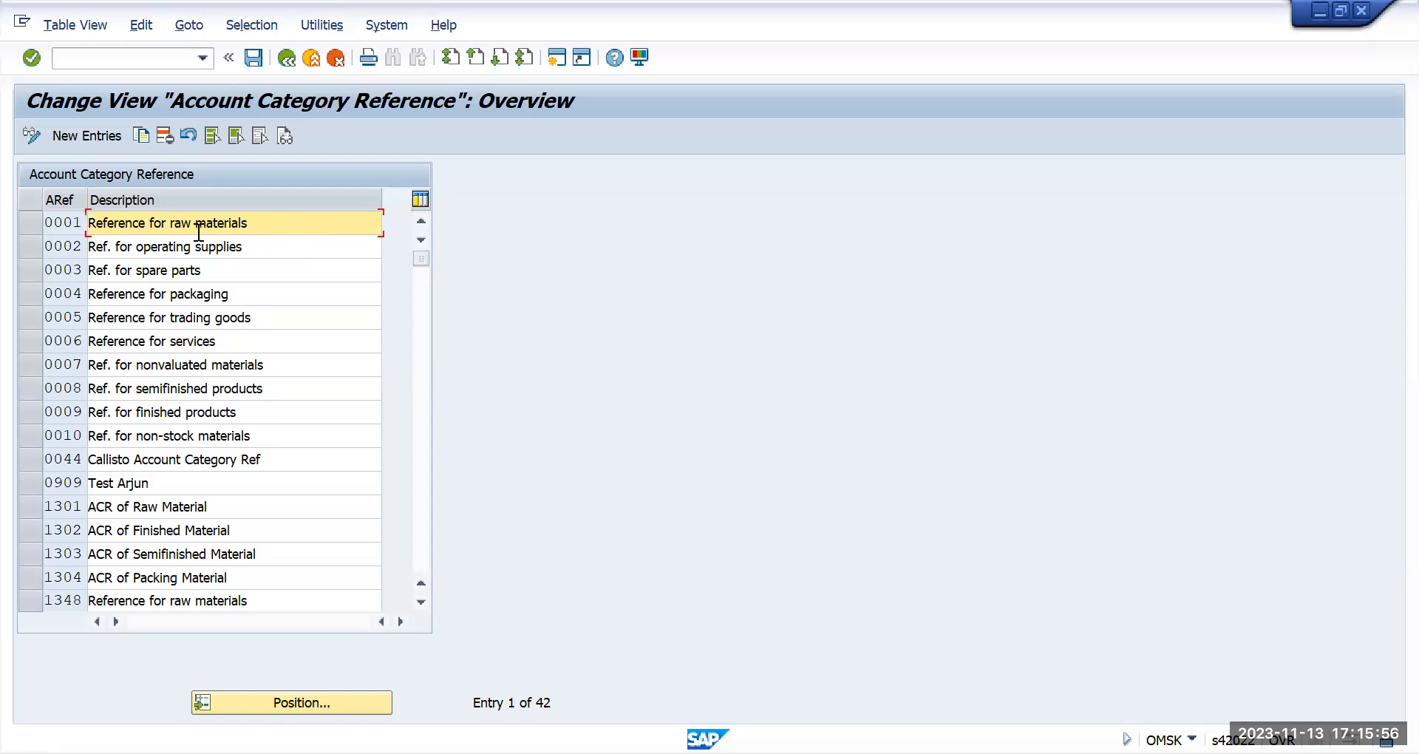
- Examine account category references 0001 for raw materials and 0009 for finished products, marking both rows
double_click(71, 217)
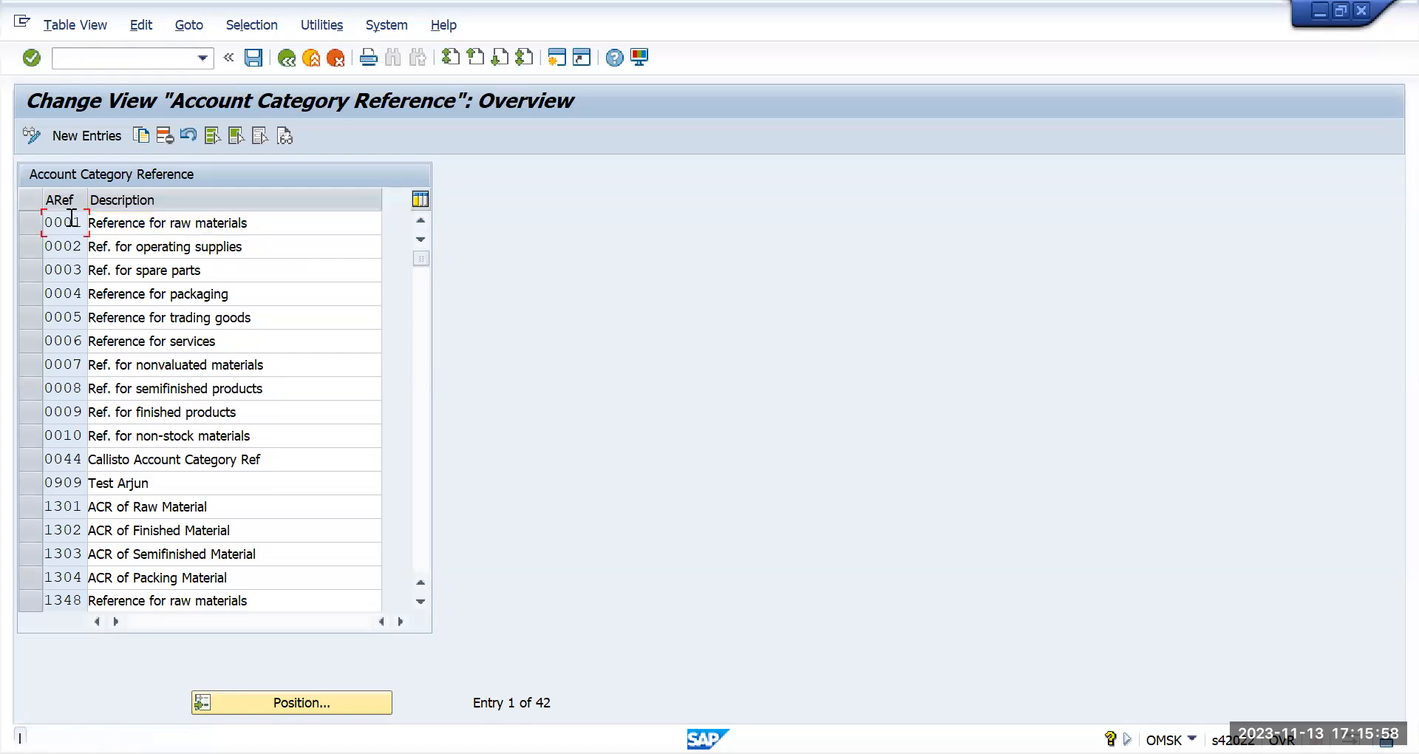
left_click_drag(272, 224, 64, 221)
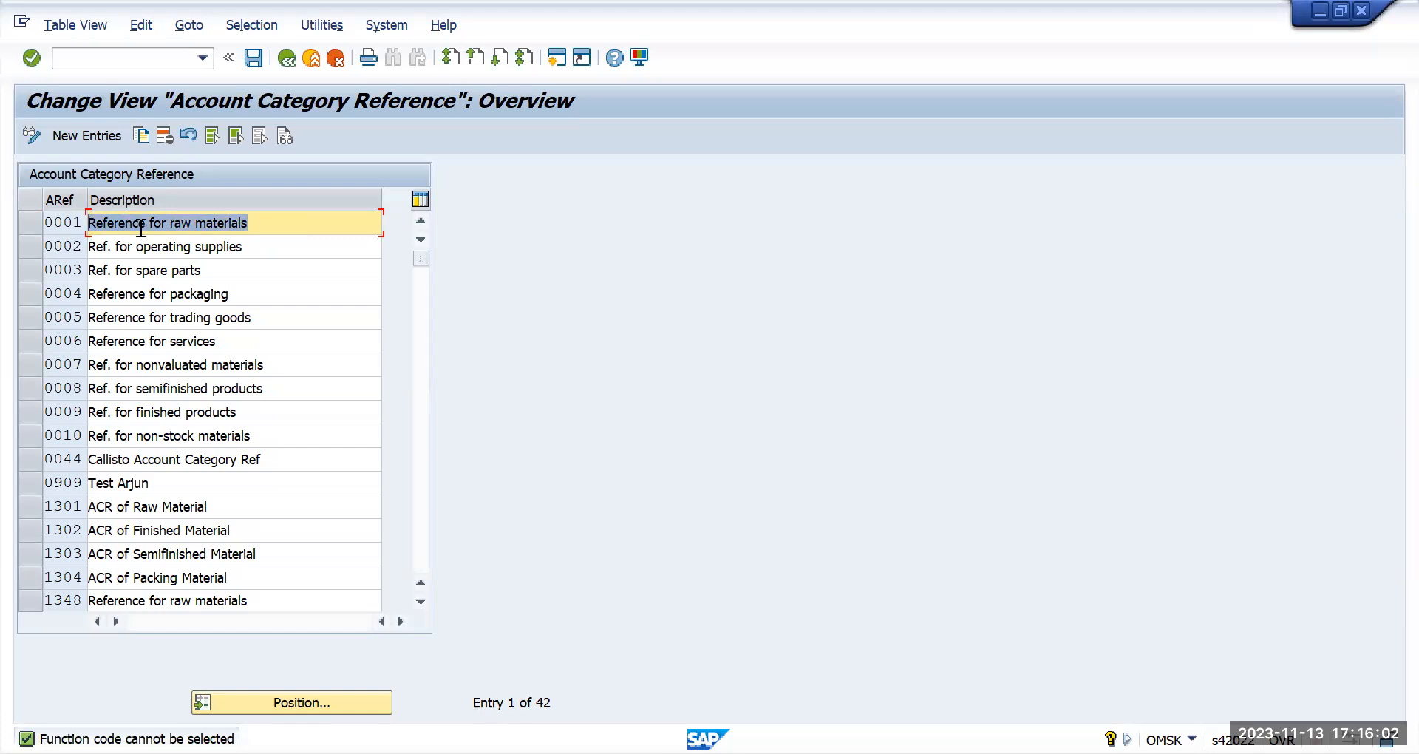
left_click_drag(255, 222, 37, 221)
left_click(31, 224)
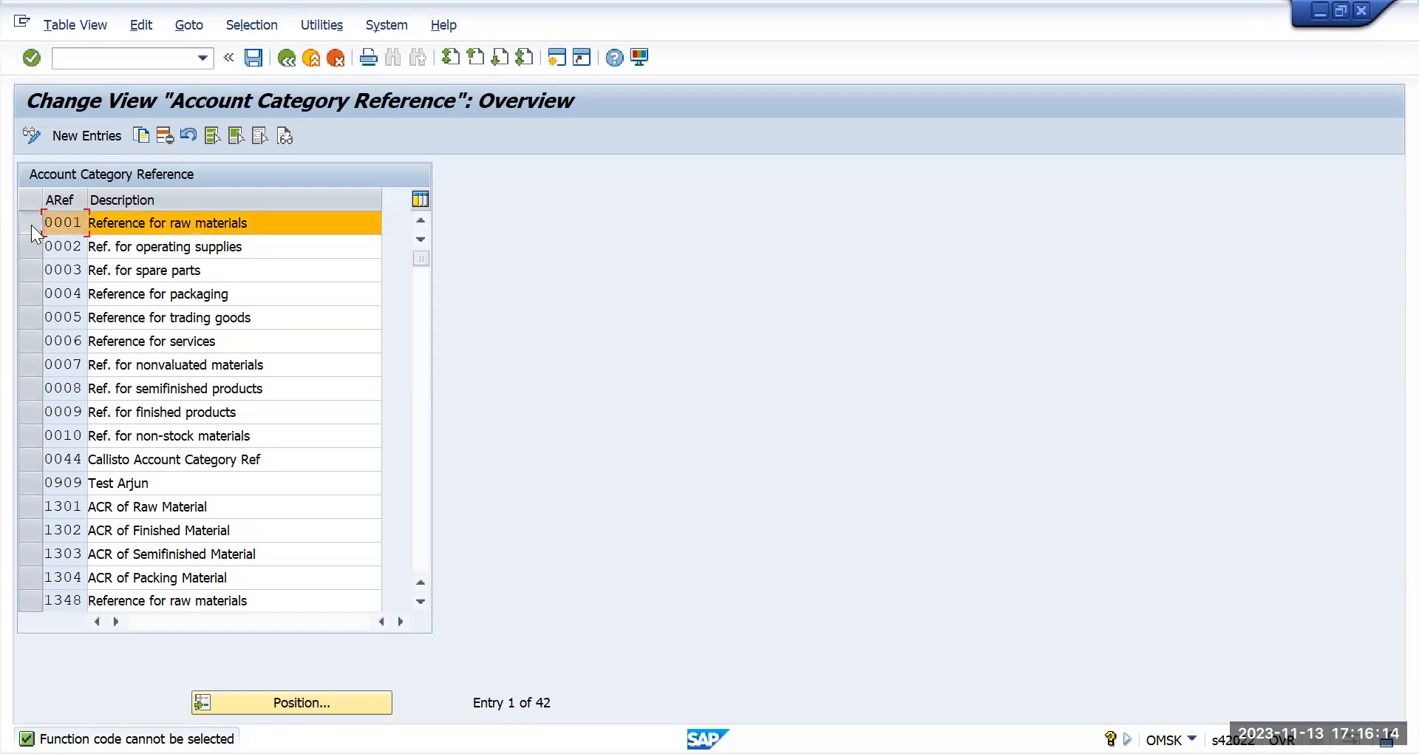
left_click(35, 226)
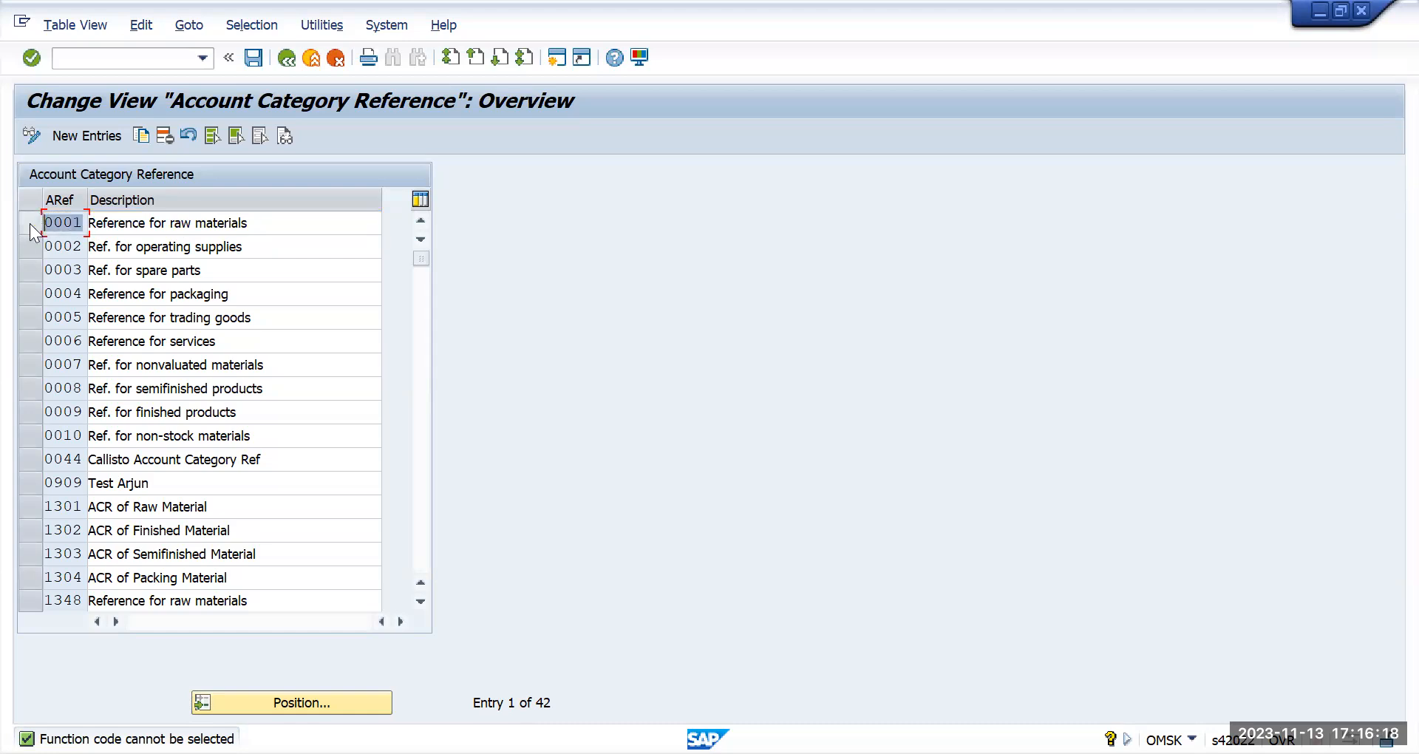
left_click(28, 223)
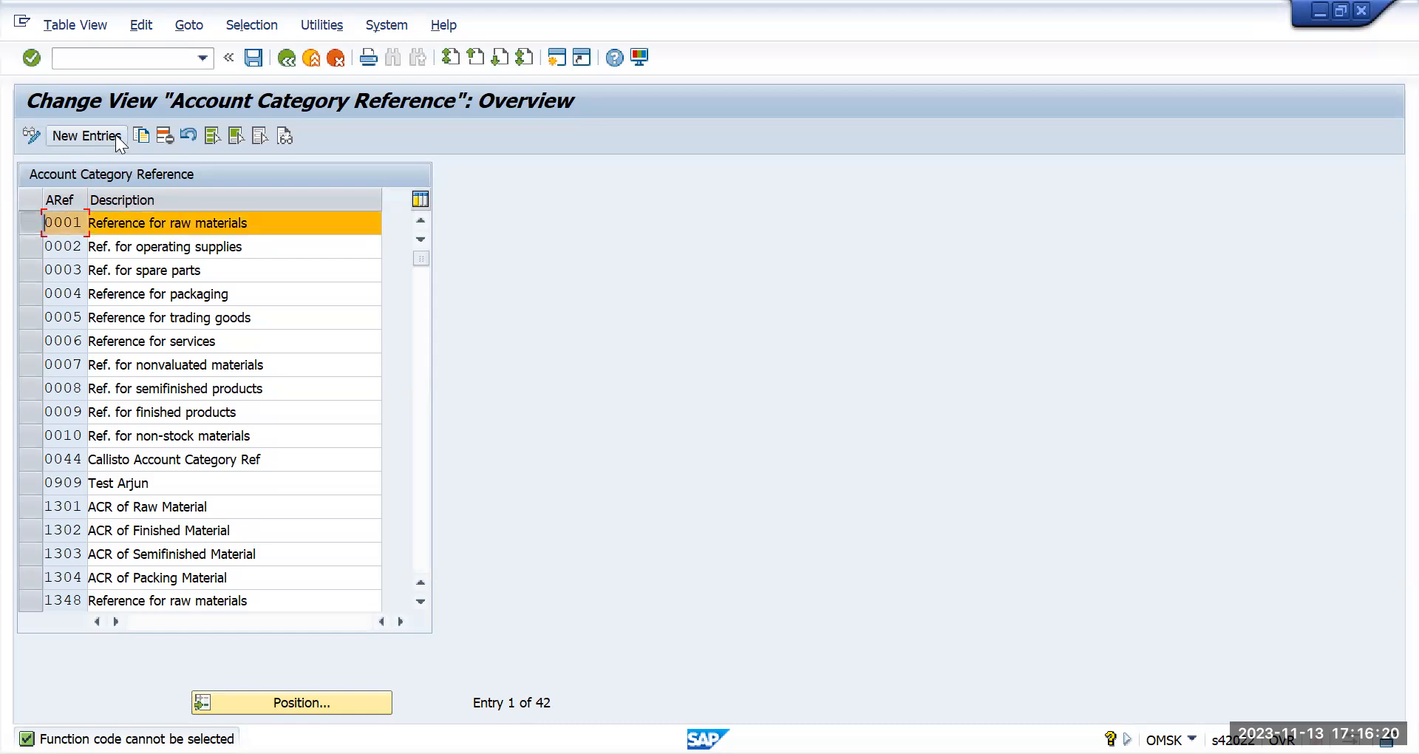
left_click_drag(82, 223, 35, 229)
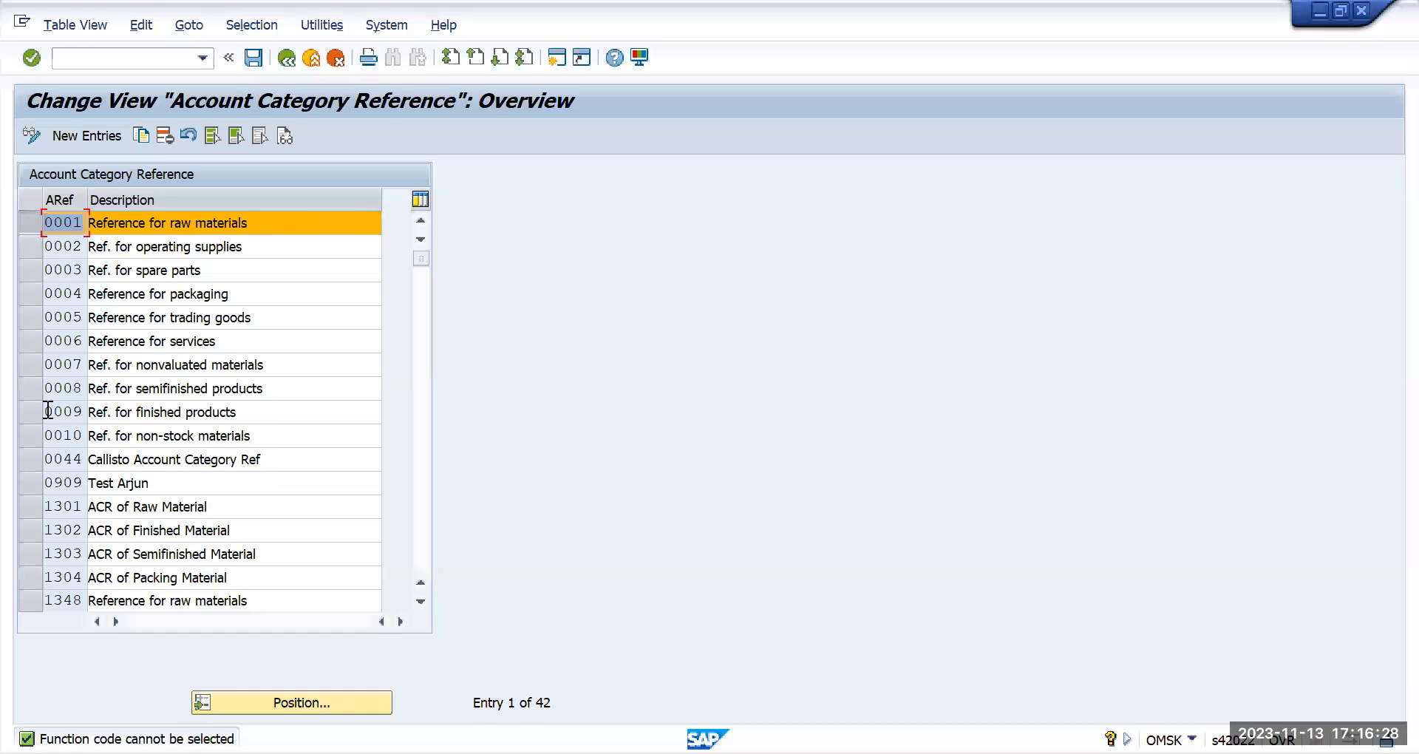
left_click(25, 413)
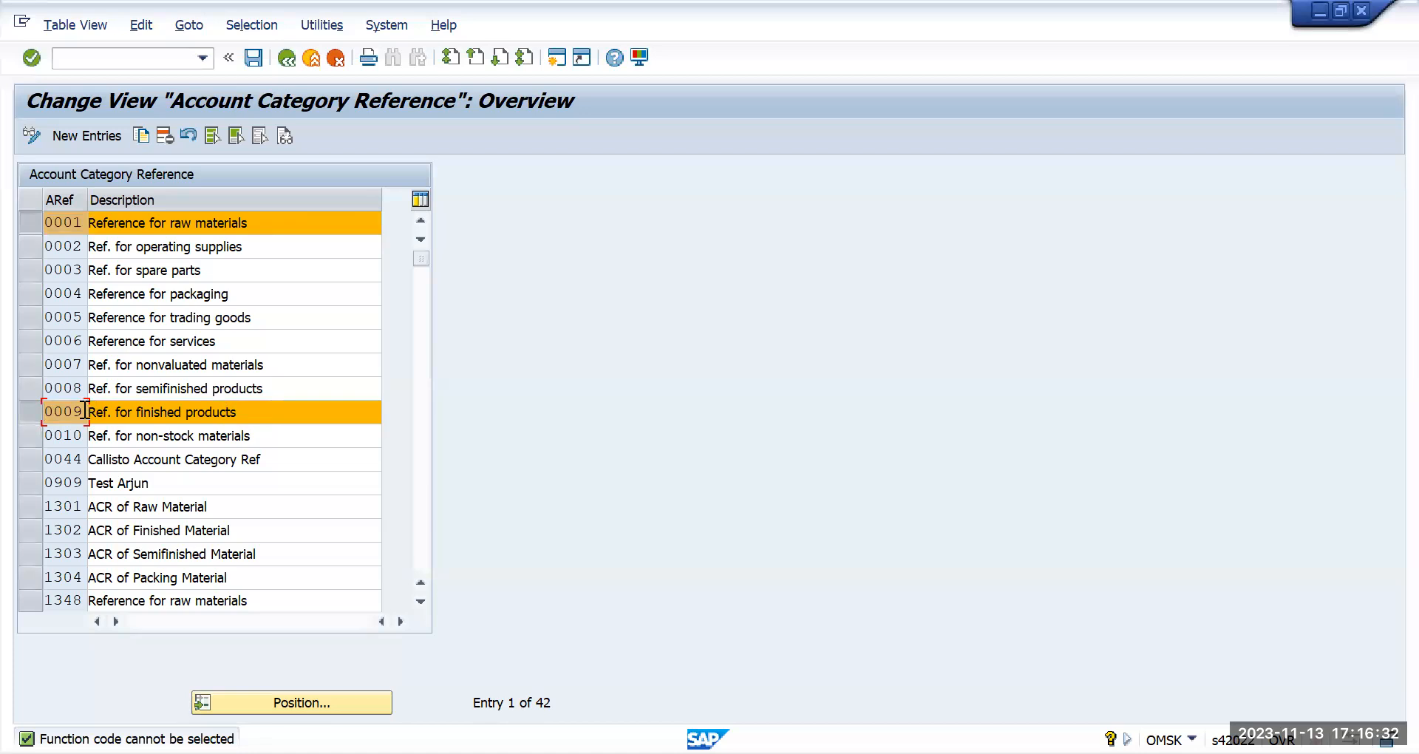
left_click(217, 431)
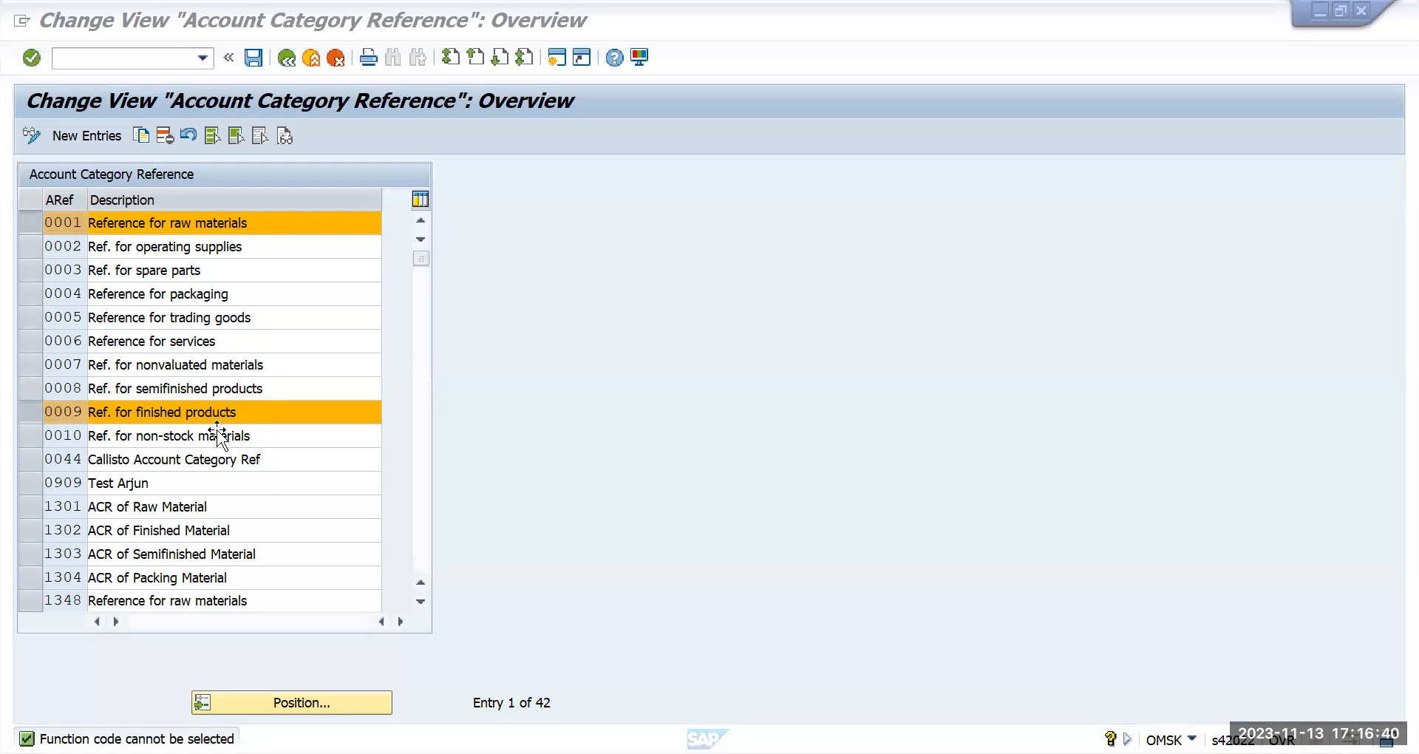
- Leave the account category references, open the Valuation Classes table and position the list at entries beginning with TM
left_click(288, 59)
left_click(201, 274)
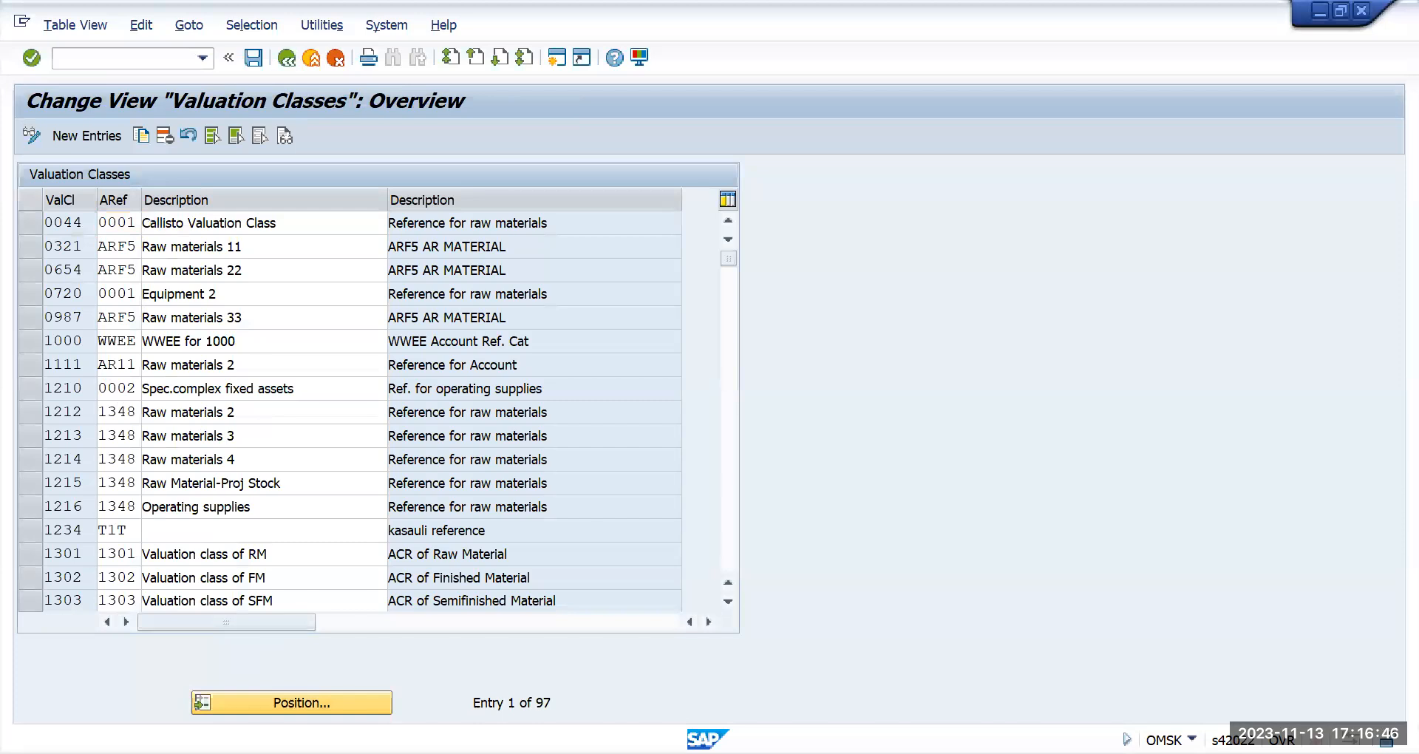
left_click(310, 702)
type("tm")
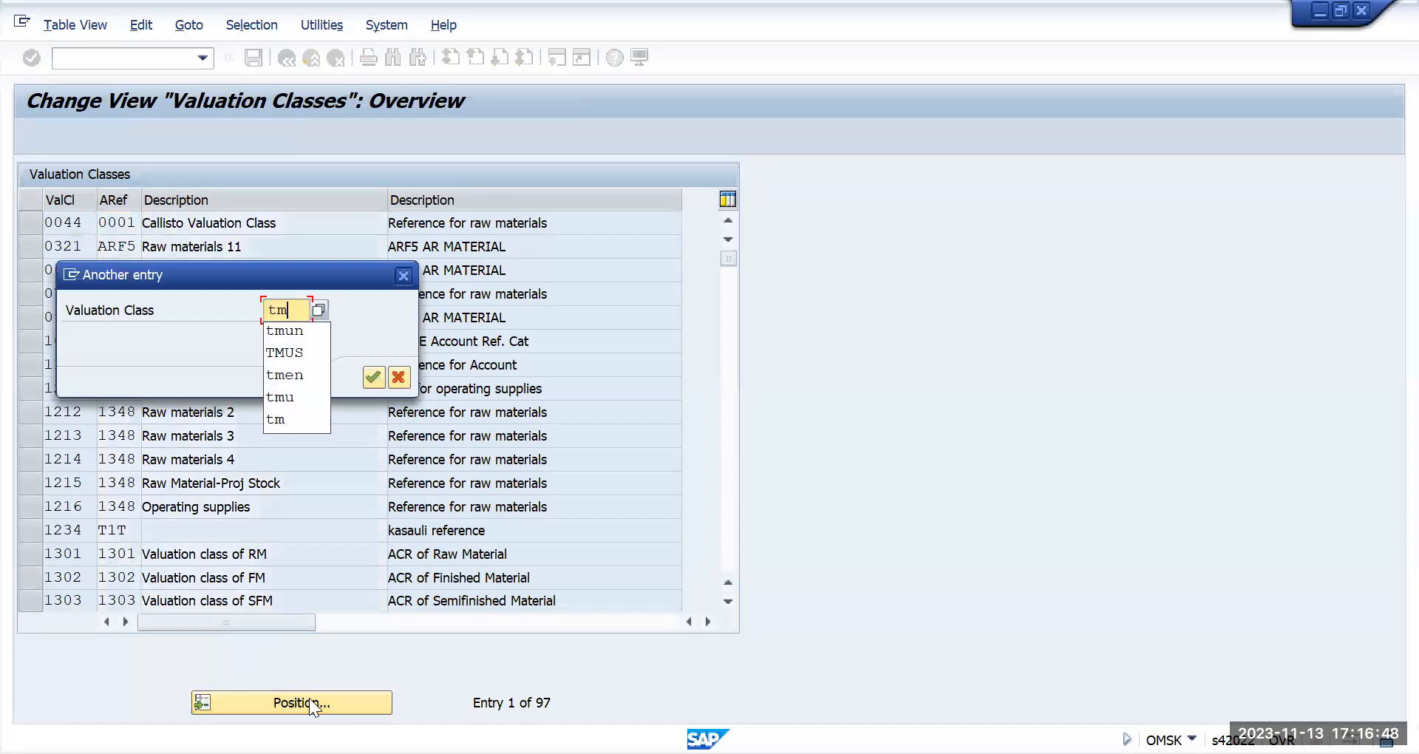
key("Return")
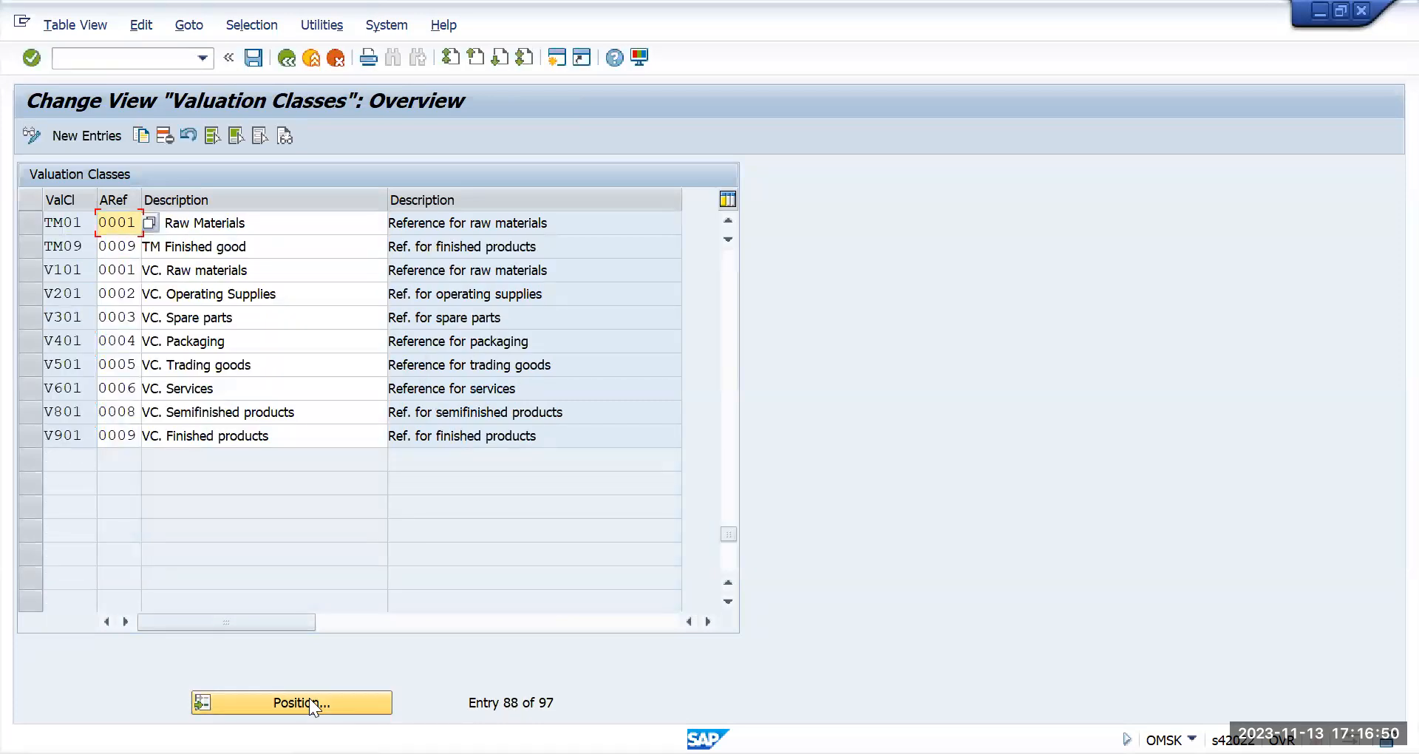
- Examine valuation classes TM01 and TM09 with their descriptions and account category references, marking both rows
double_click(78, 222)
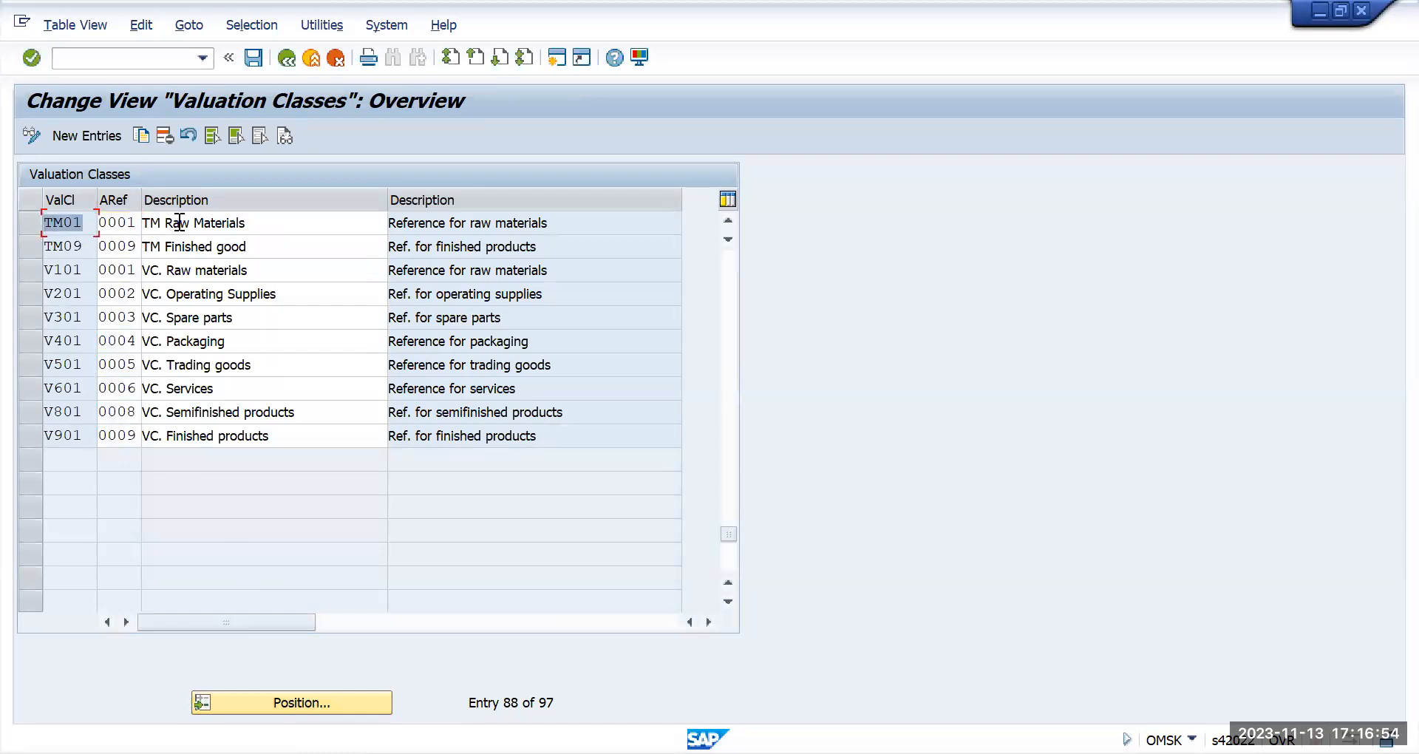
left_click_drag(257, 222, 25, 244)
left_click(246, 246)
left_click_drag(246, 246, 132, 247)
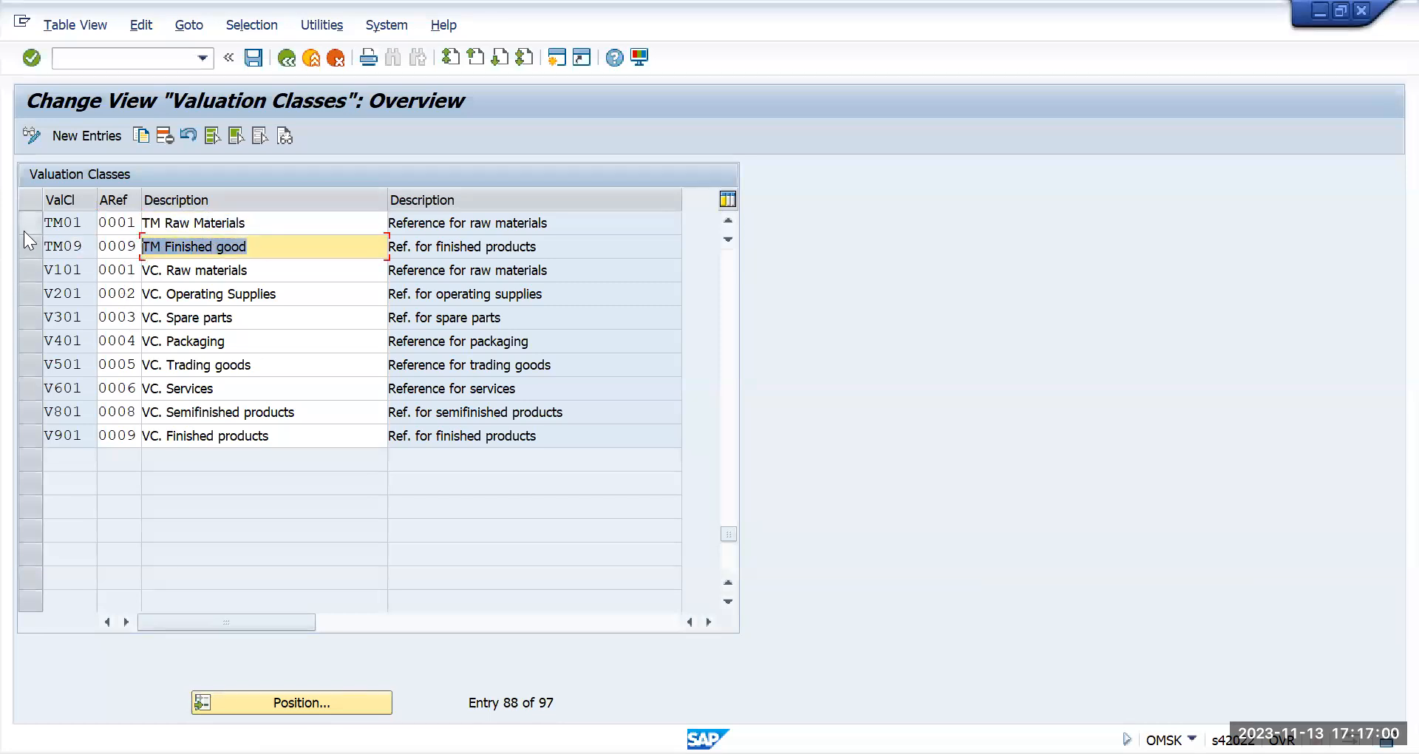
mouse_move(27, 216)
left_mouse_down()
mouse_move(27, 236)
mouse_move(39, 232)
left_mouse_up()
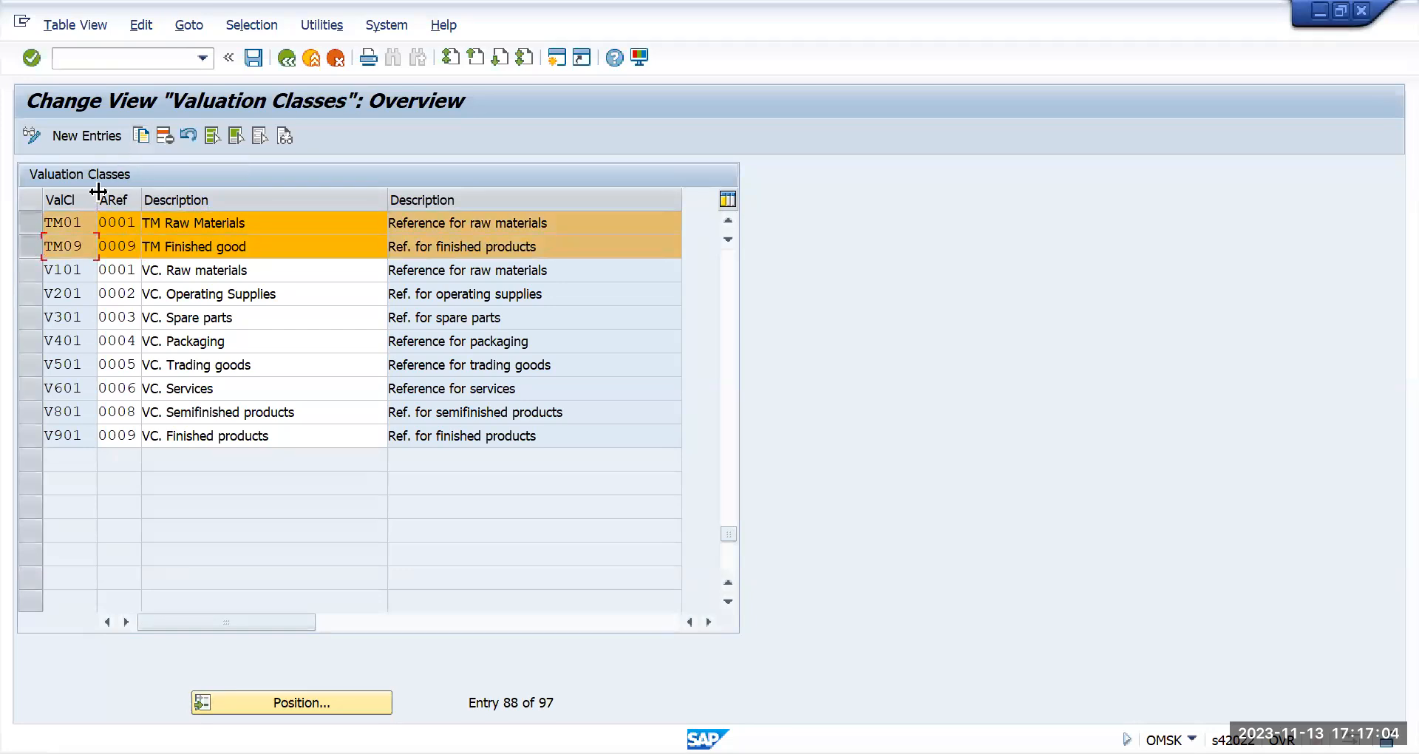
left_click_drag(98, 190, 42, 225)
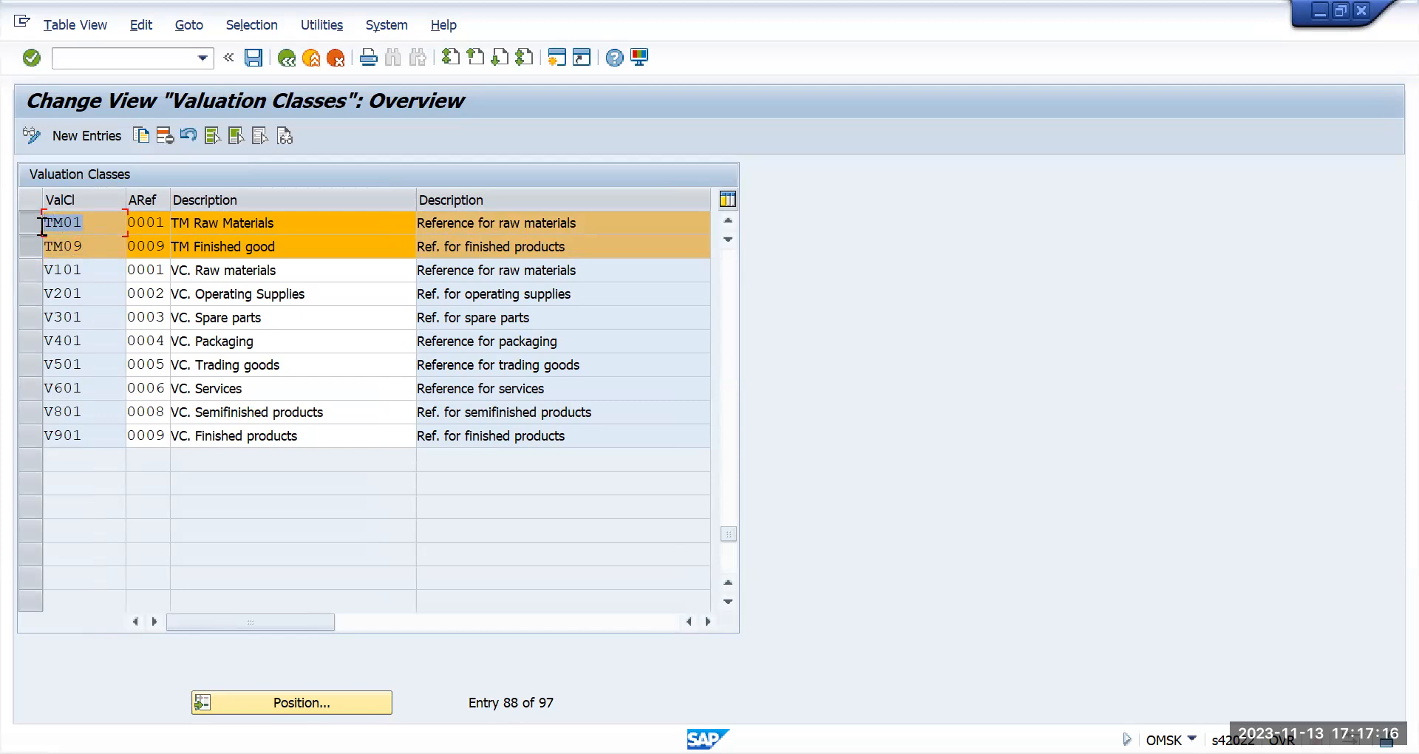
left_click_drag(92, 246, 22, 223)
left_click_drag(95, 247, 13, 228)
left_click(93, 229)
left_click_drag(90, 252, 12, 248)
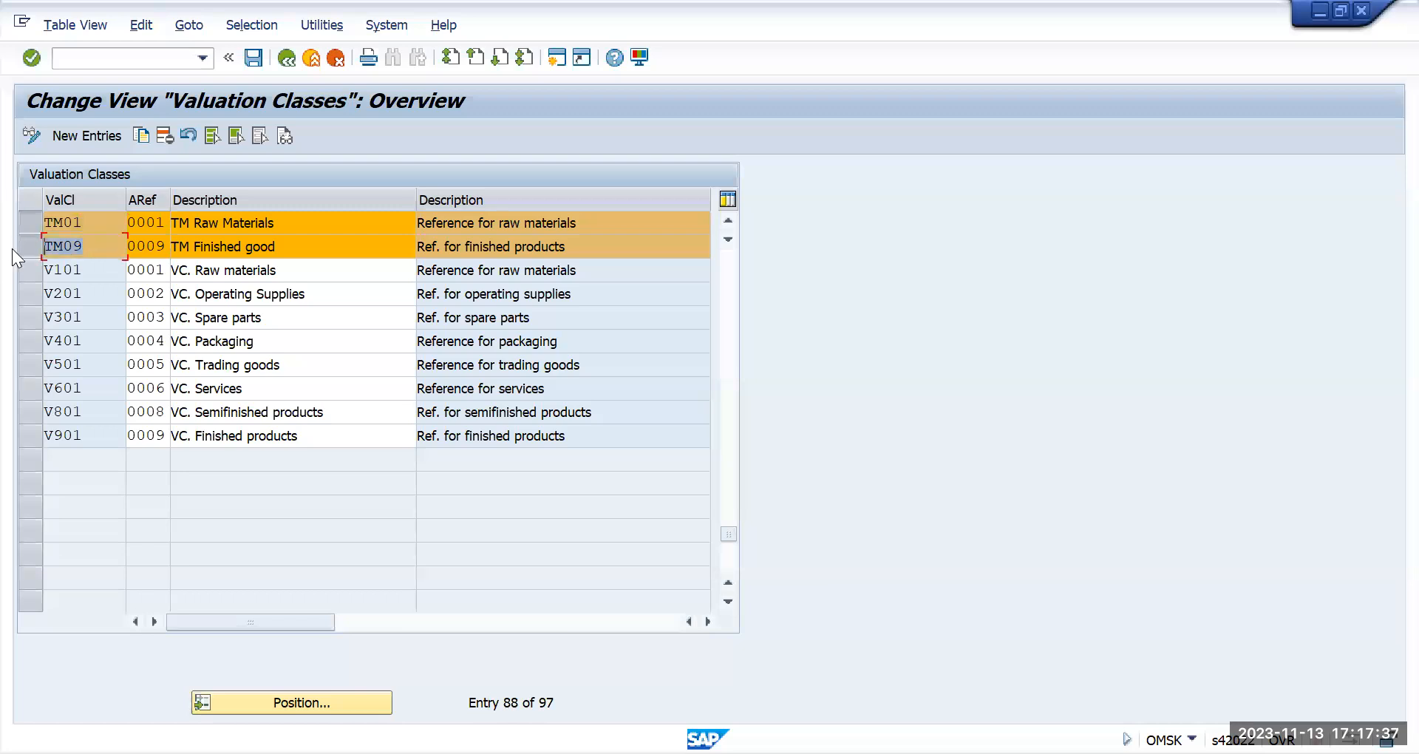
left_click(294, 244)
left_click_drag(95, 246, 18, 248)
key("alt+Tab")
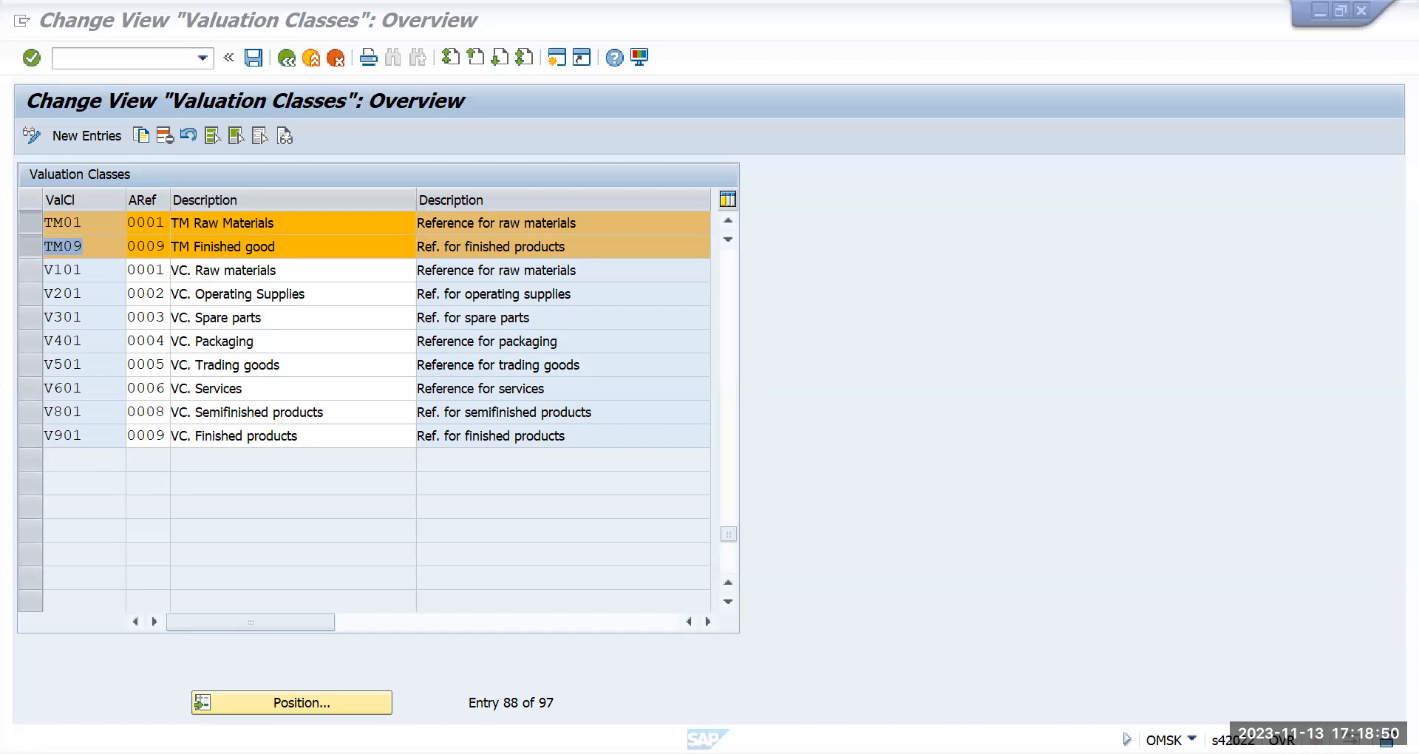
- Run transaction FS00 and display the Raw Material stock account under Assets, selecting its G/L account number
left_click(160, 57)
type("/nfs00")
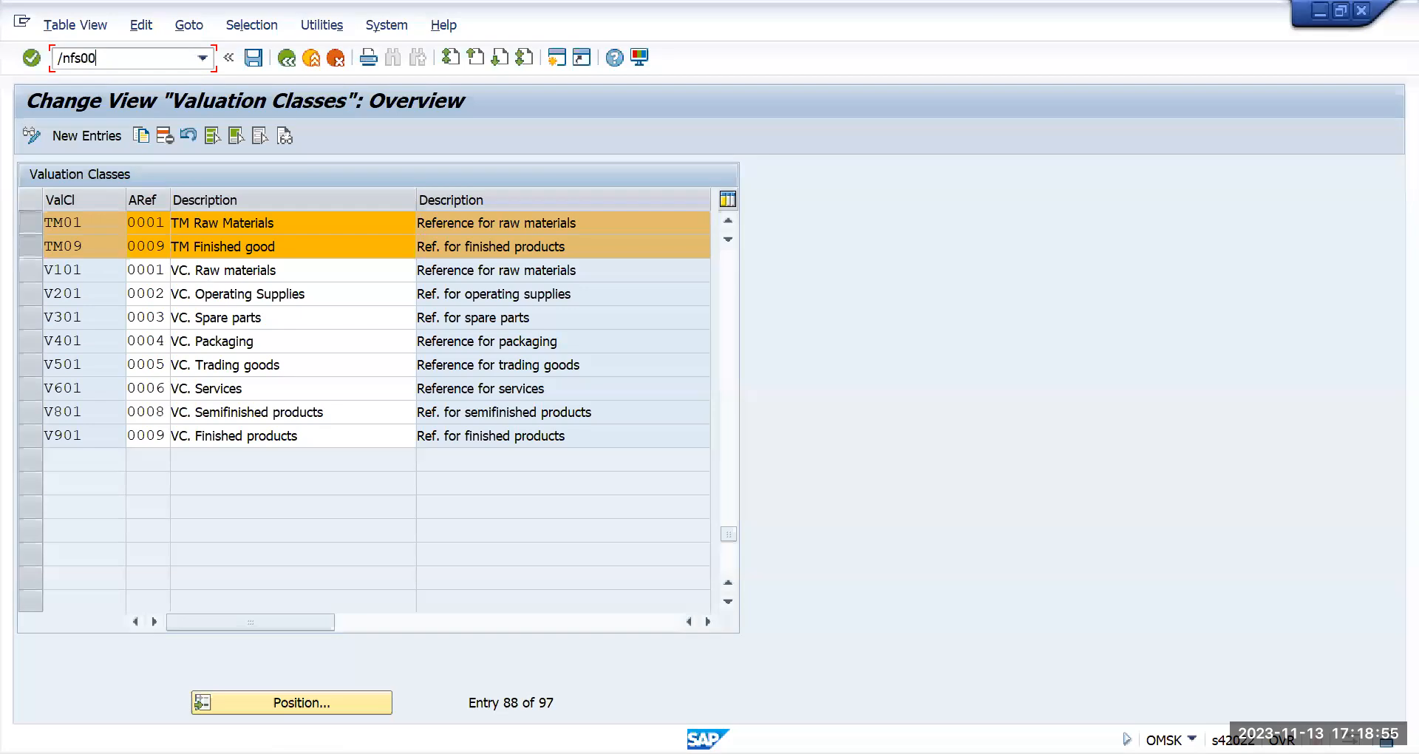
key("Return")
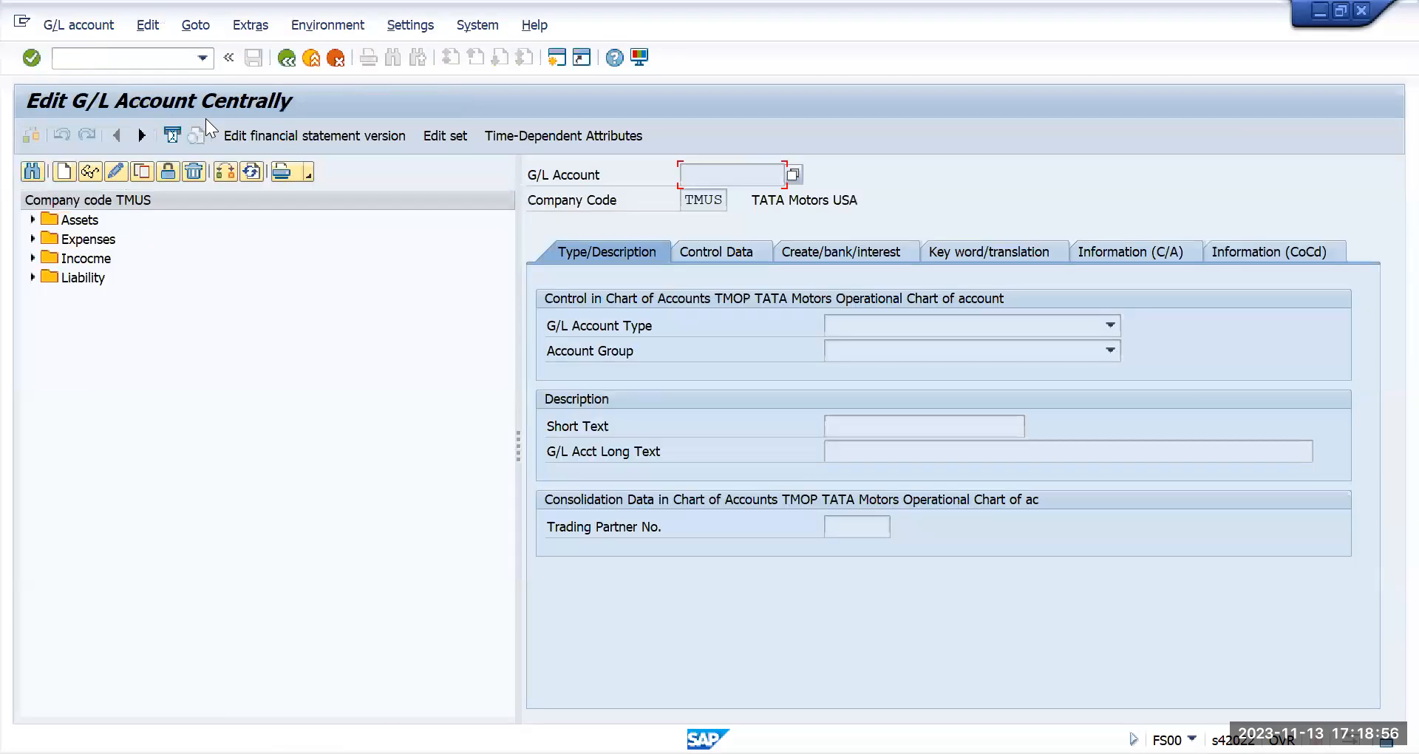
left_click(33, 219)
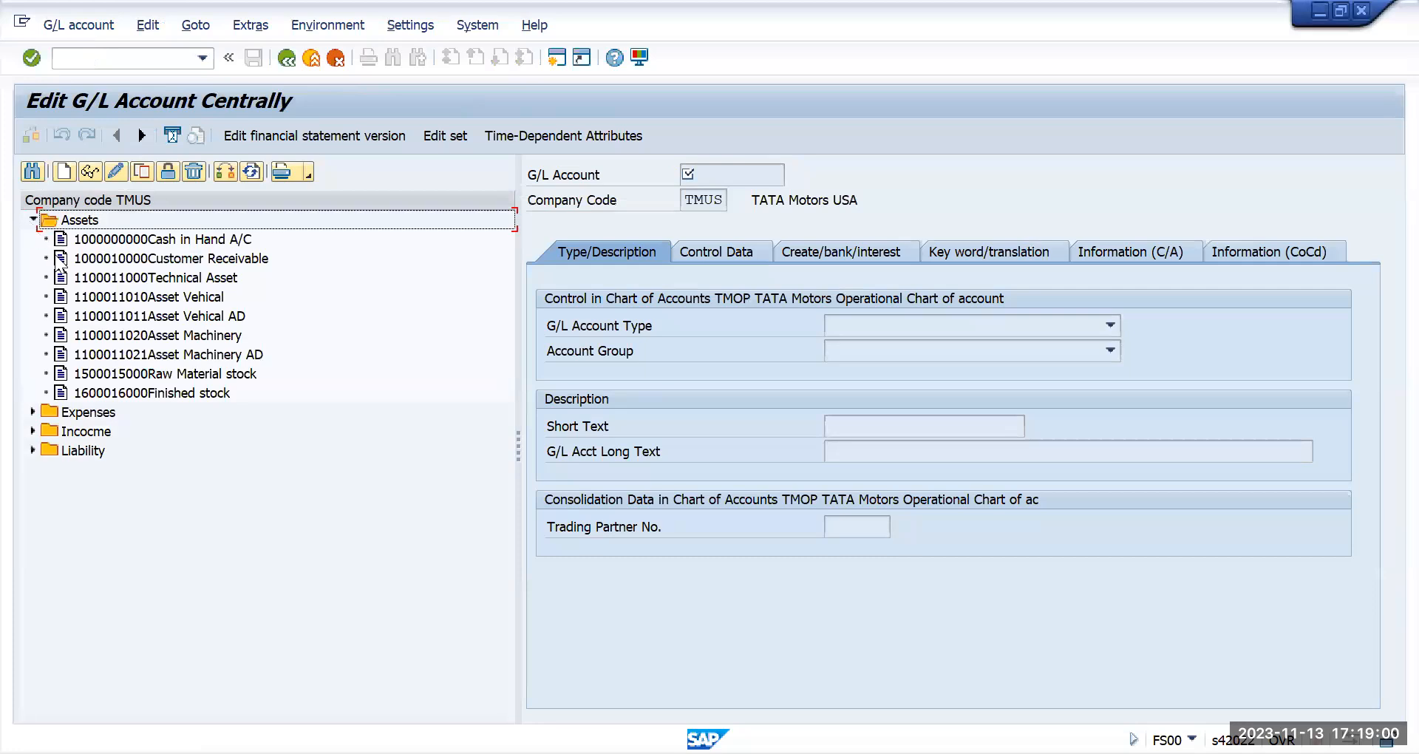
double_click(190, 374)
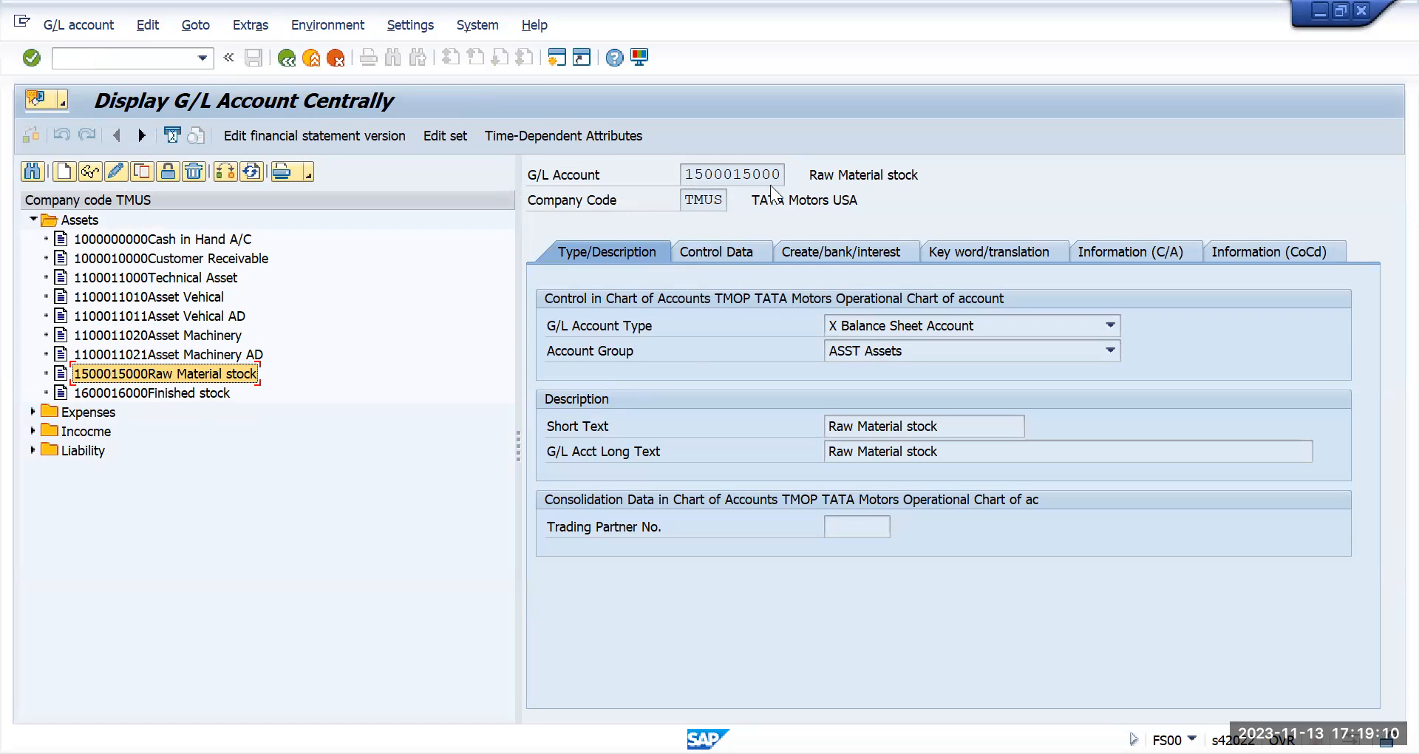
left_click_drag(781, 176, 625, 183)
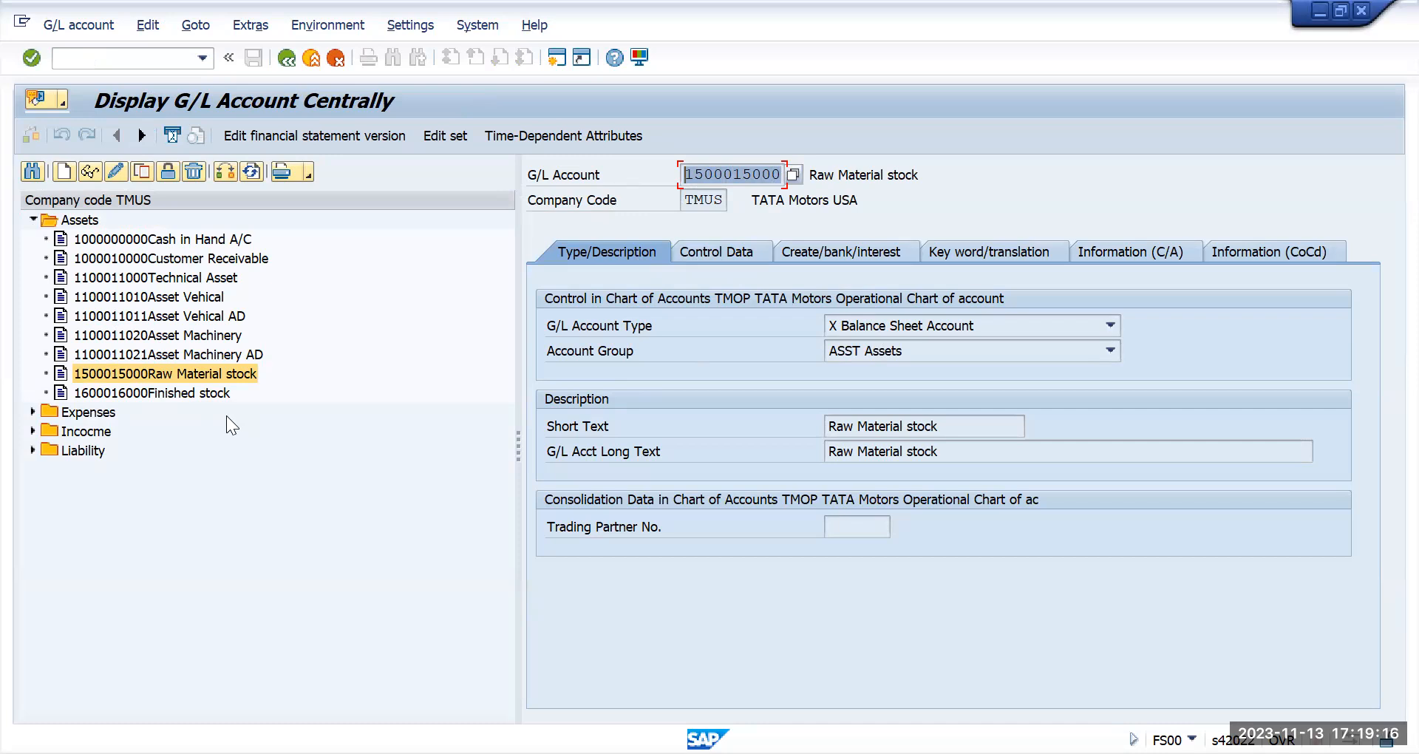
- Display the Finished stock G/L account from the Assets group of company code TMUS
key("alt+Tab")
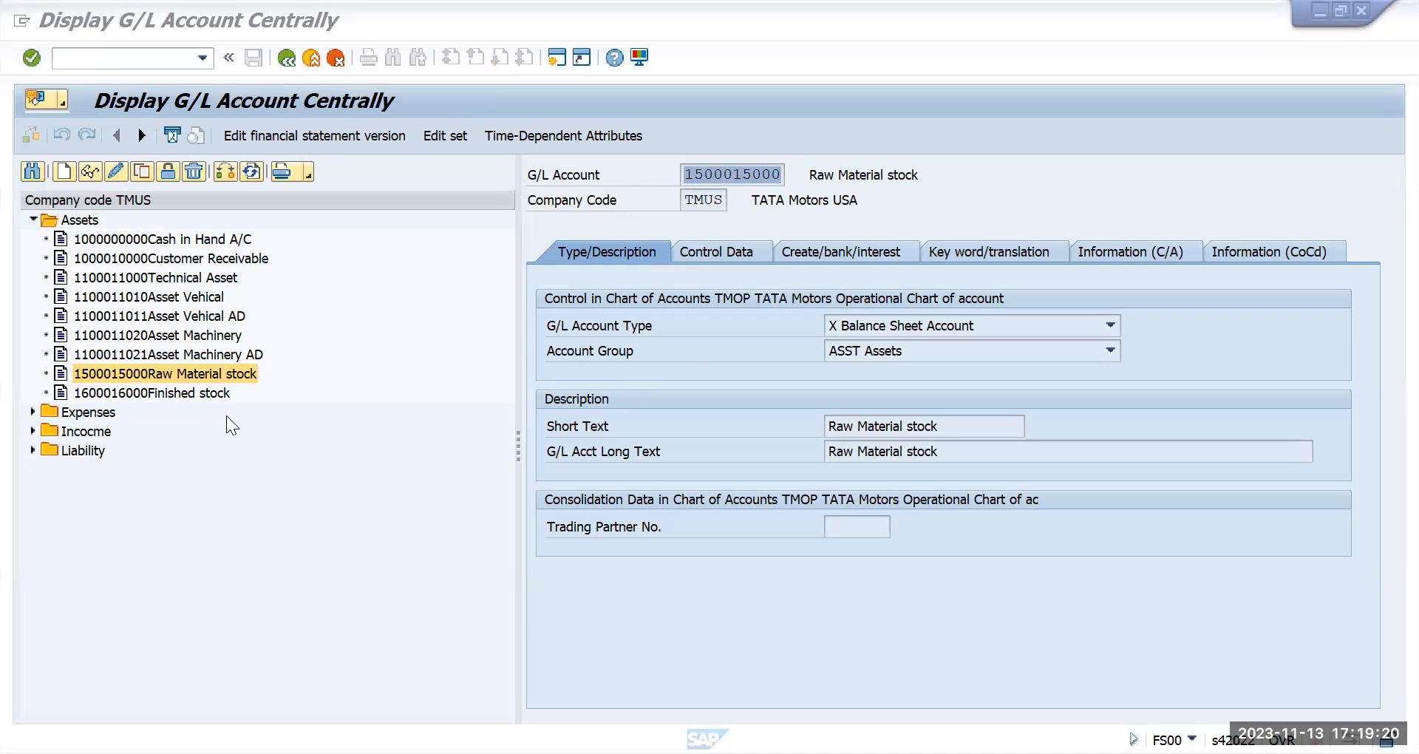
key("alt+Tab")
double_click(193, 395)
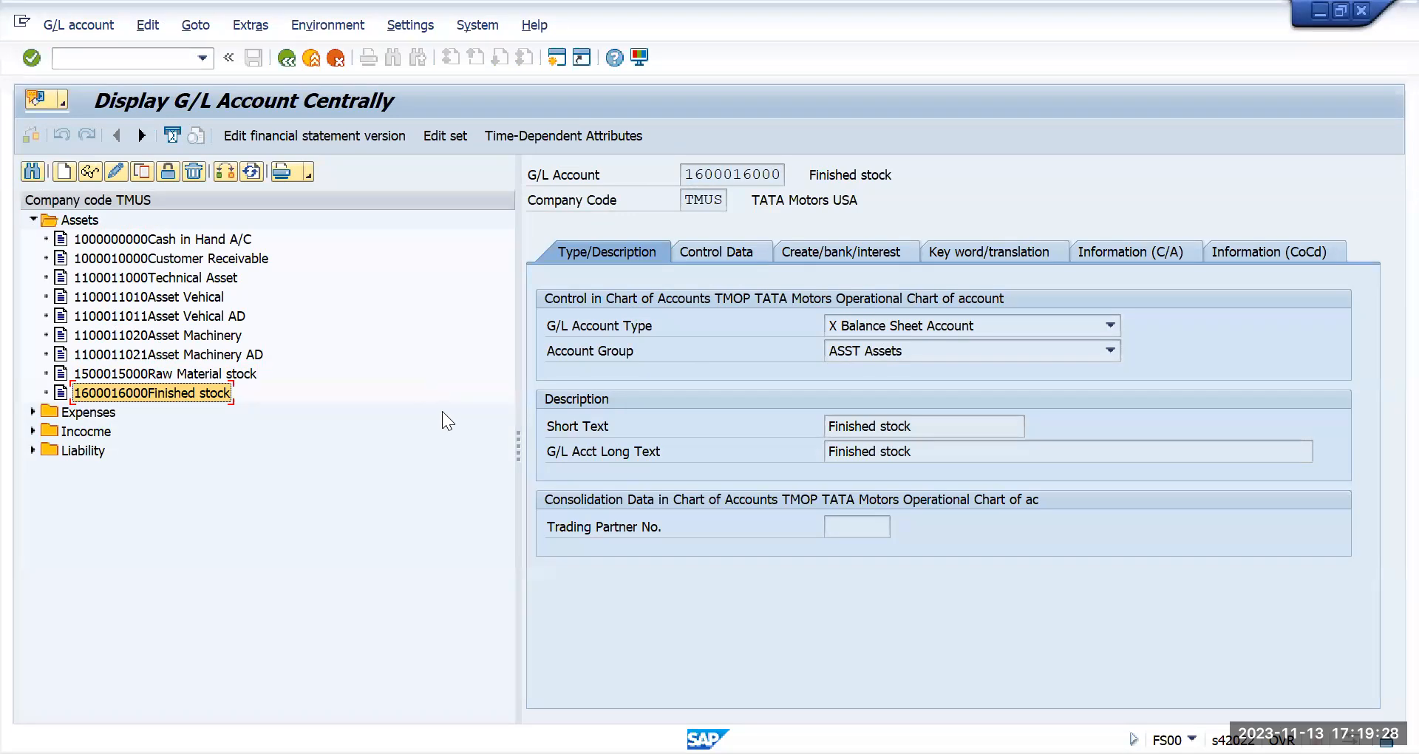
key("alt+Tab")
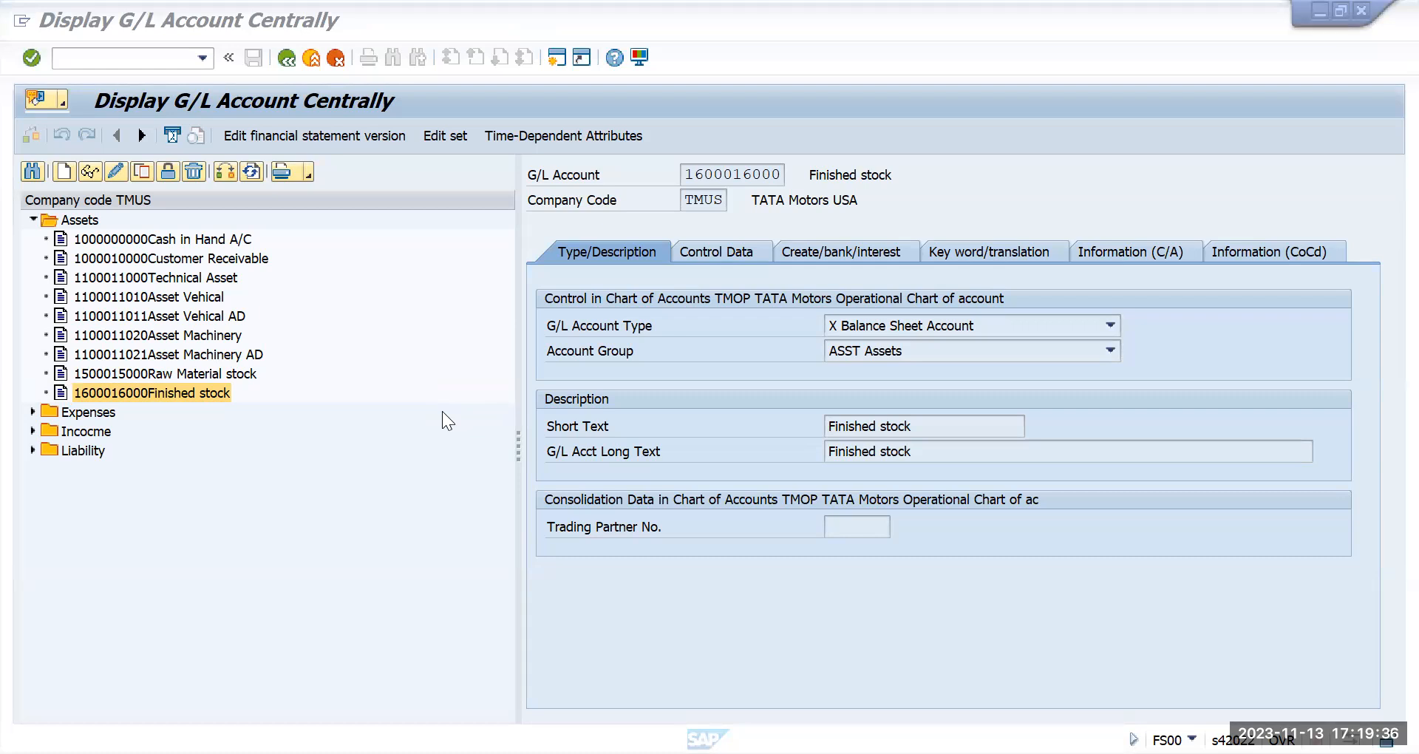
- Run transaction OBYC and open the account assignment of Inventory posting BSX for chart of accounts TMOP
left_click(136, 59)
type("/nobyc")
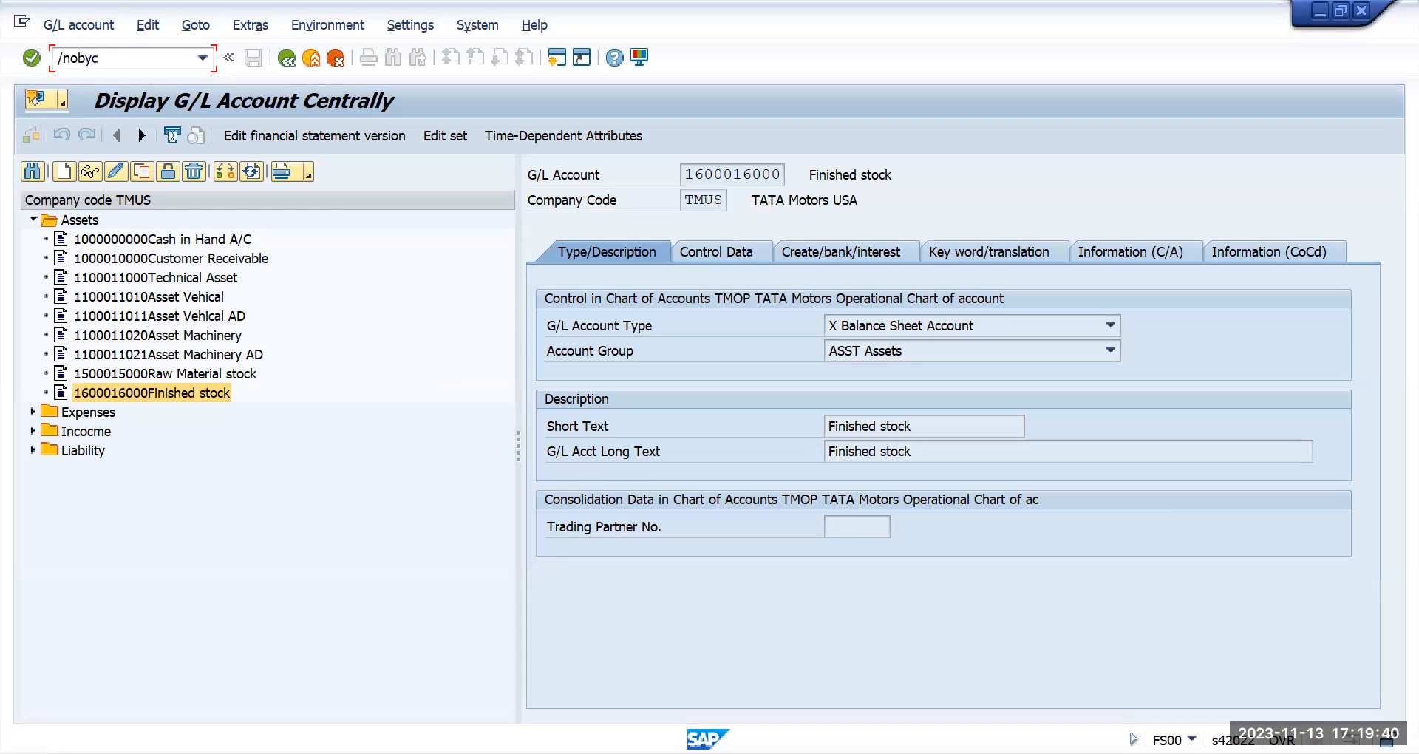
key("Return")
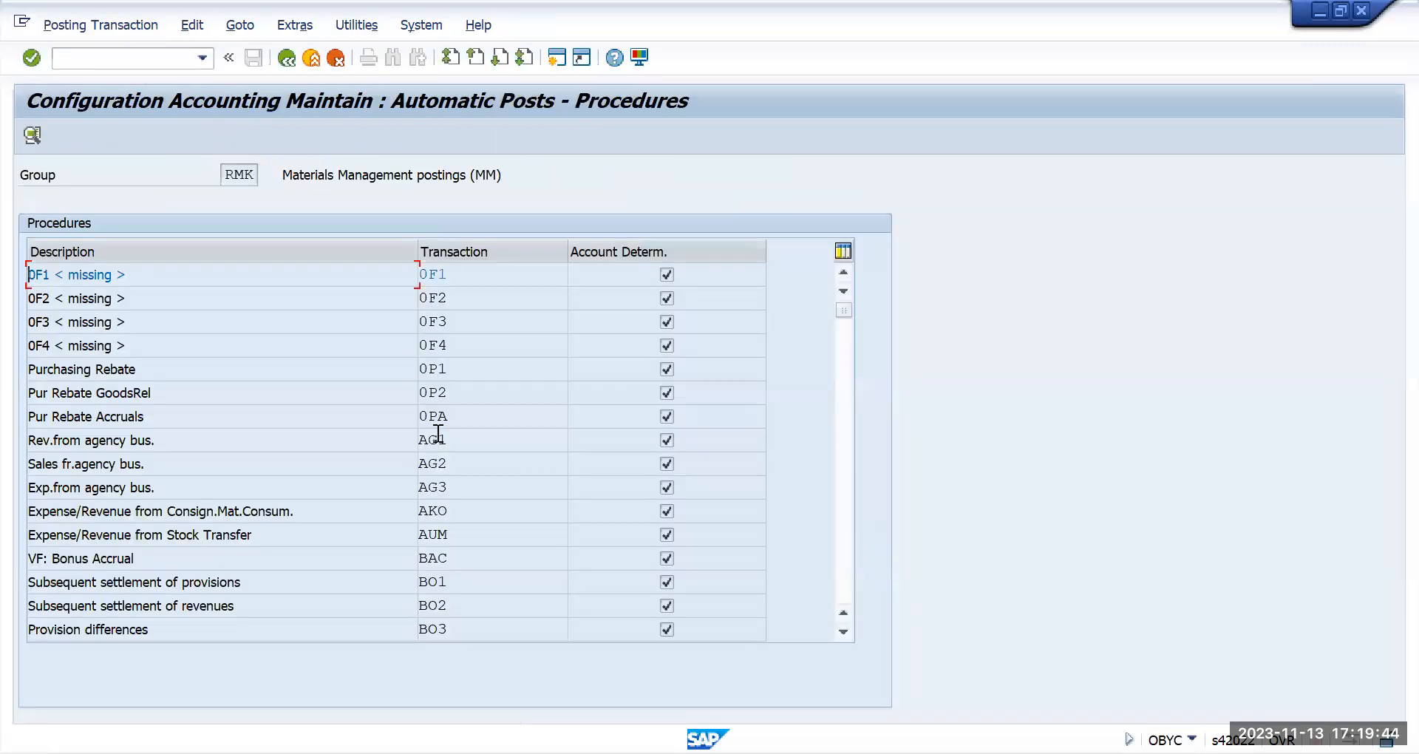
scroll(507, 596, "down", 2)
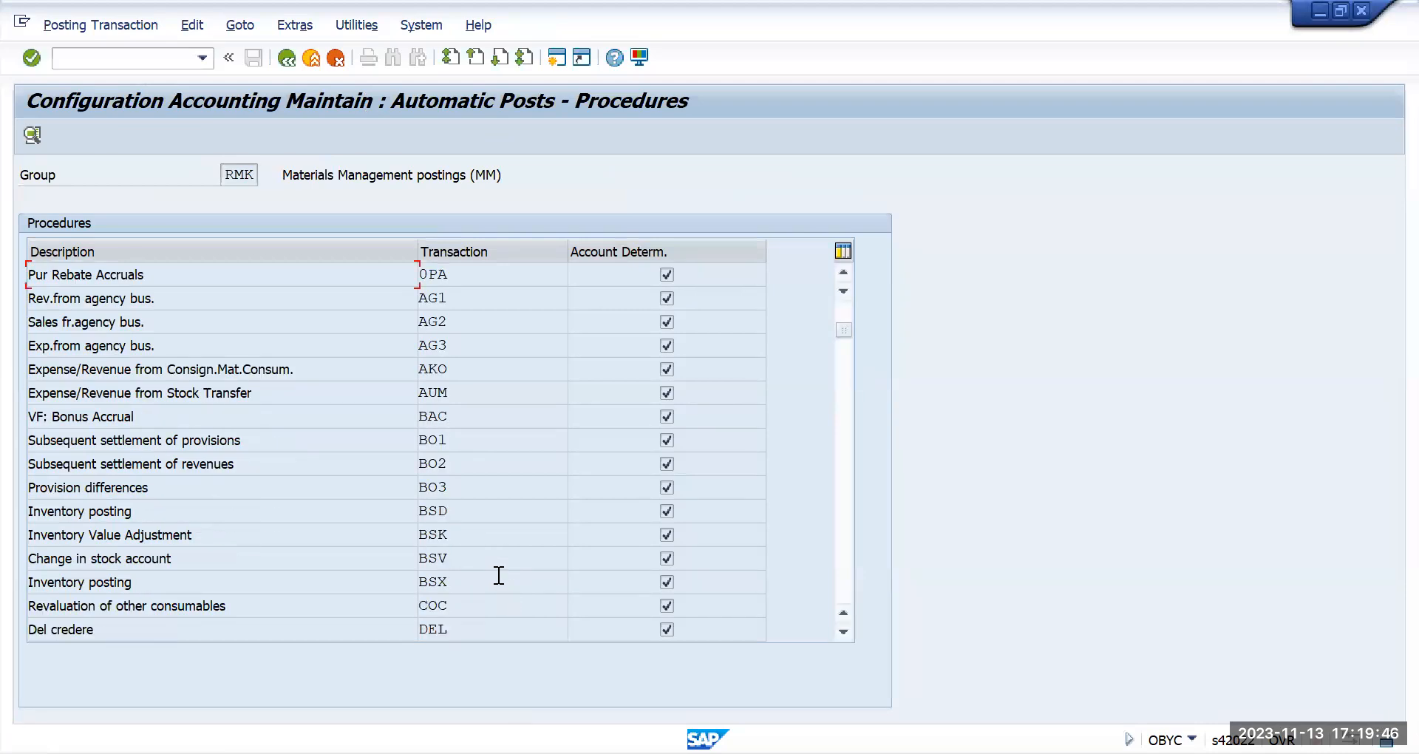
double_click(451, 581)
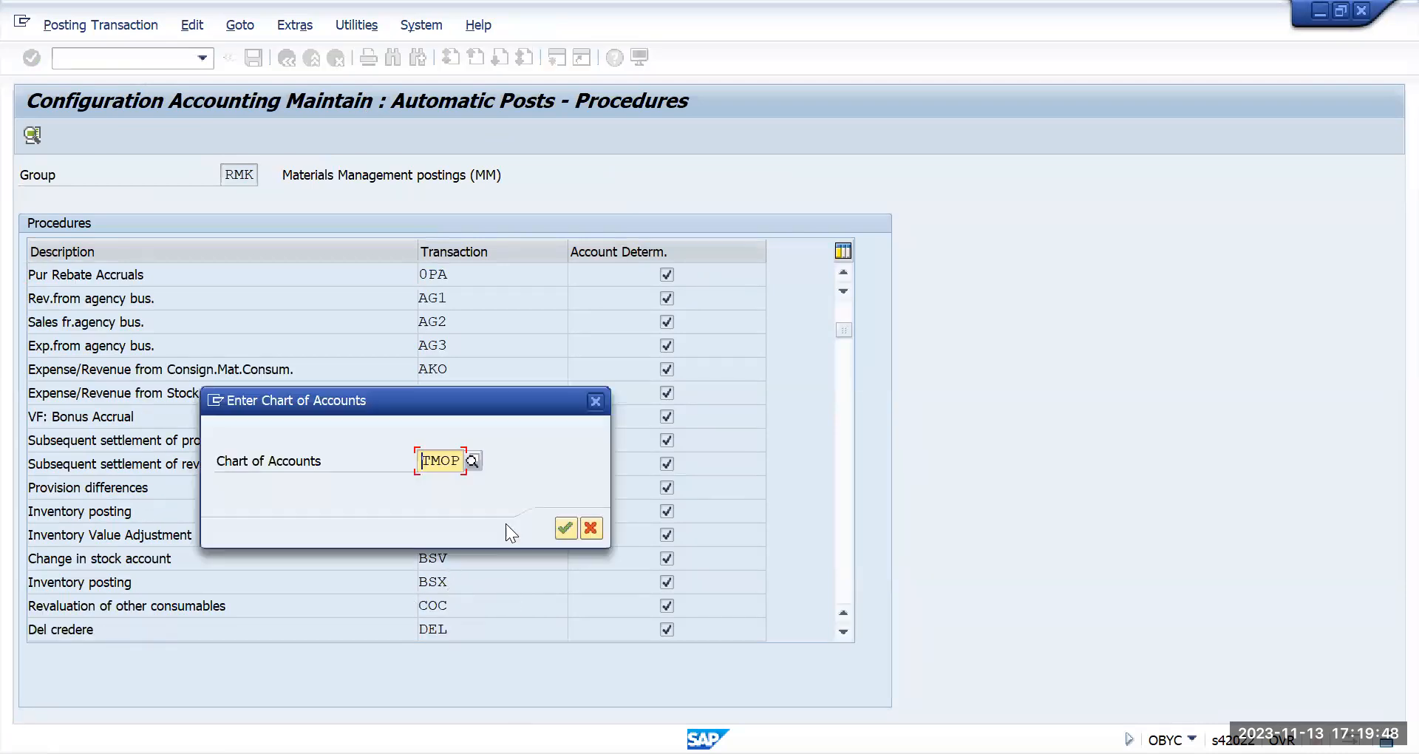
left_click(565, 528)
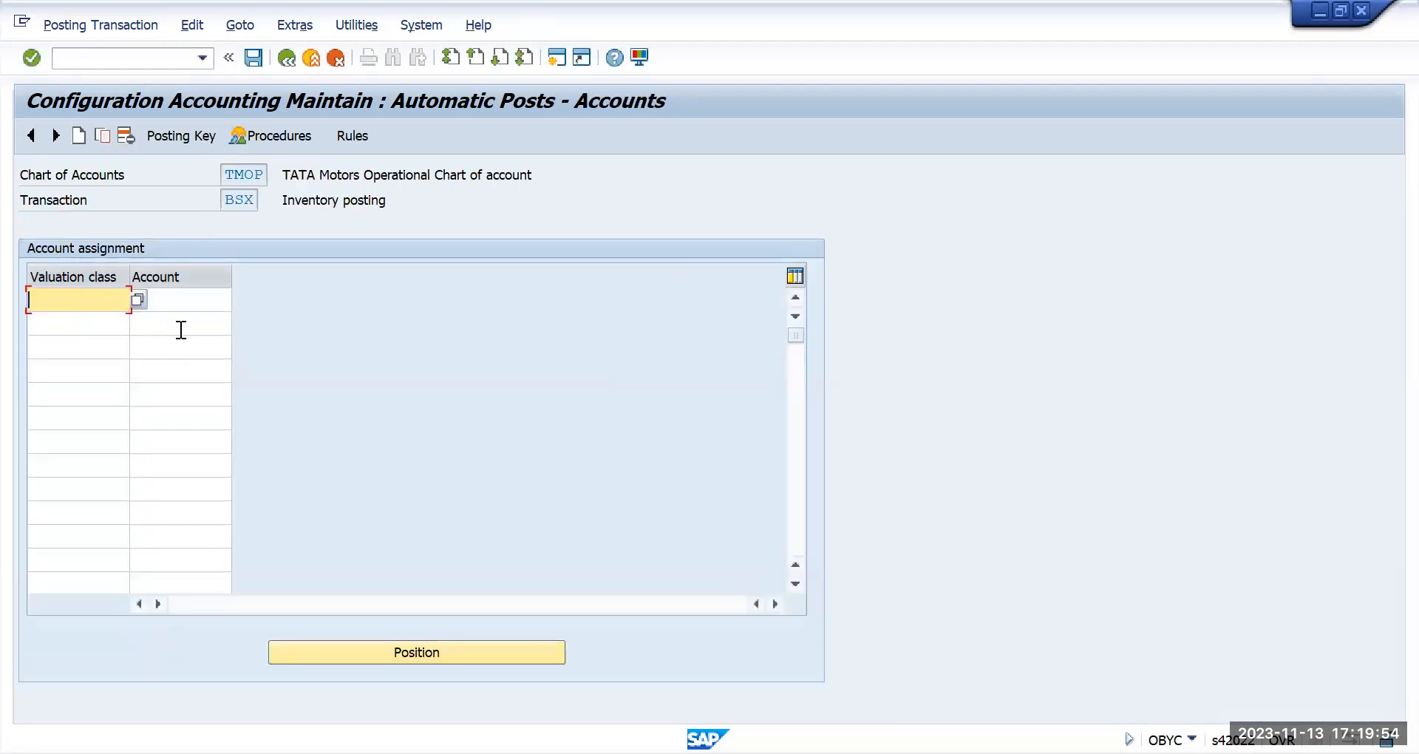
- Enter valuation class TM01 in the first row of the BSX account assignment
left_click(138, 300)
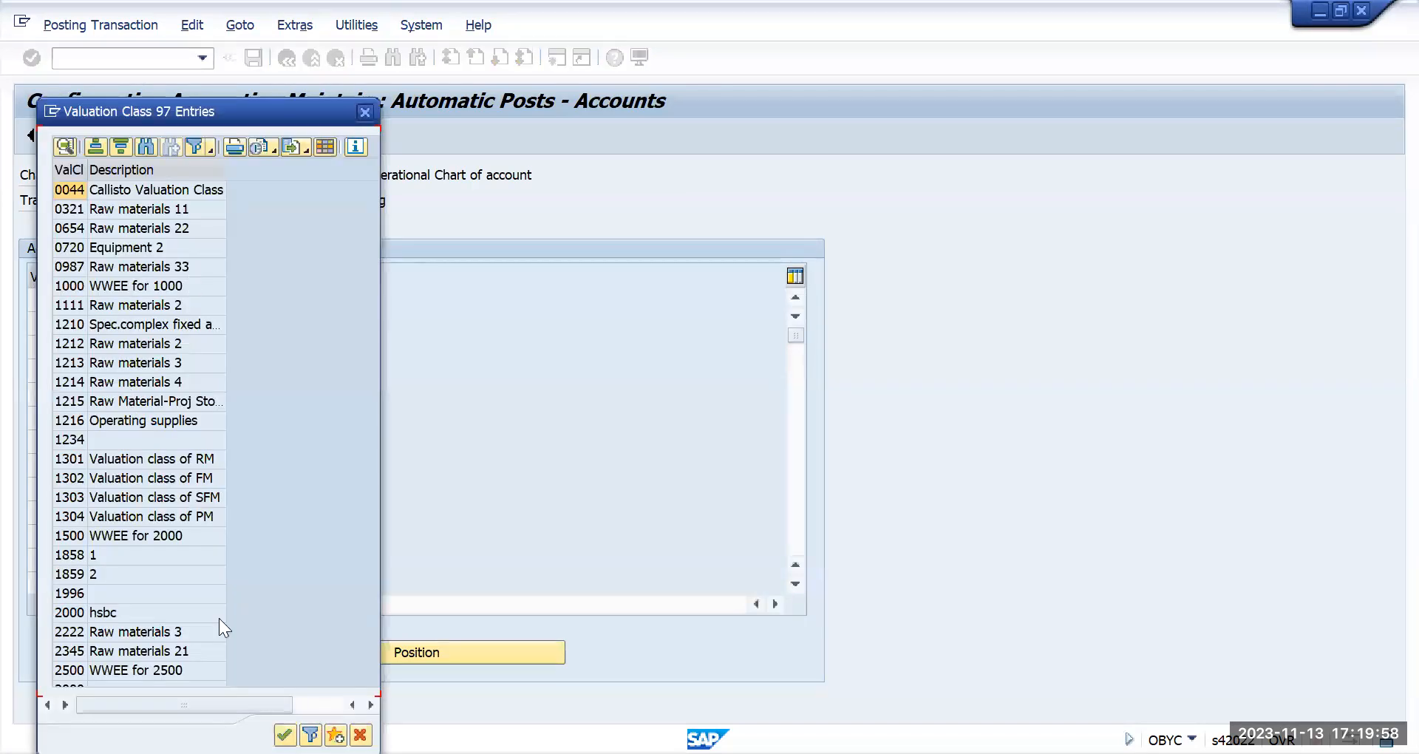
left_click(285, 735)
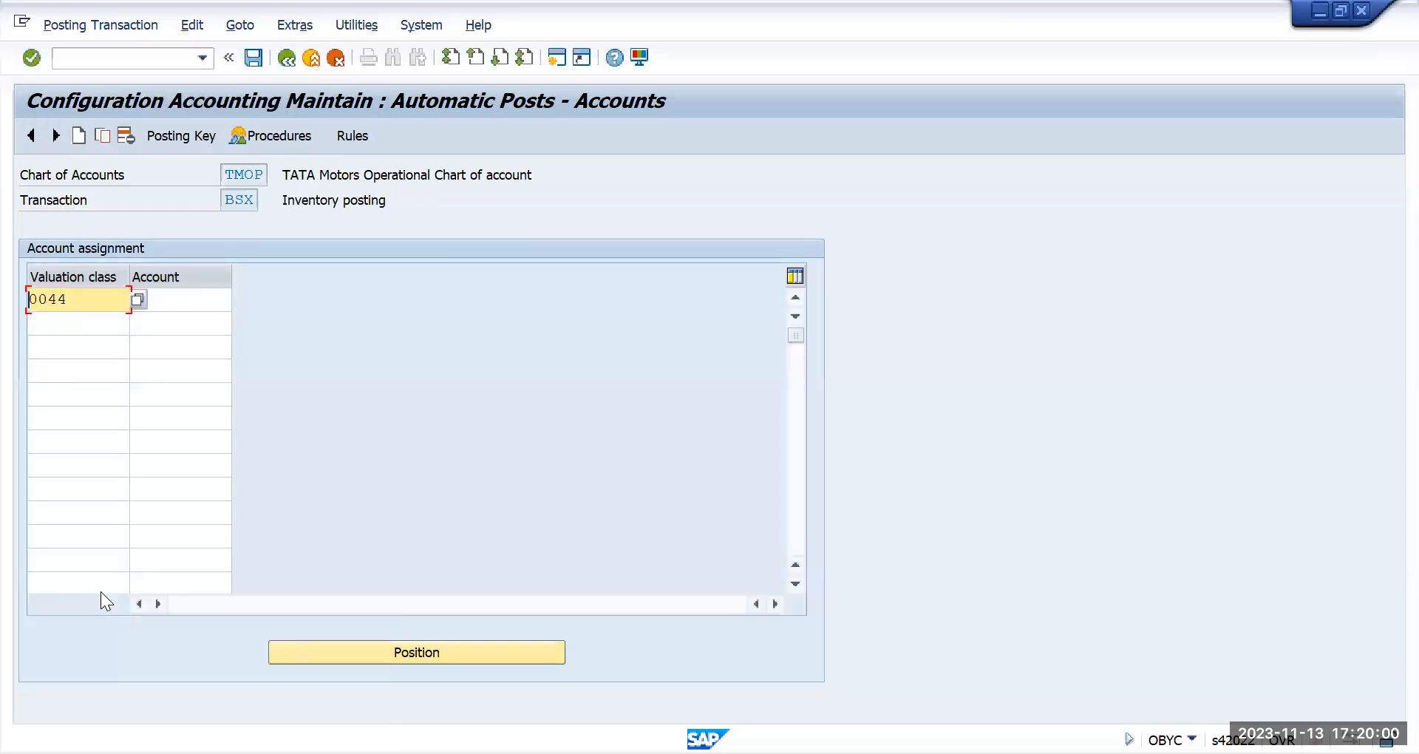
left_click_drag(86, 299, 18, 325)
type("tm")
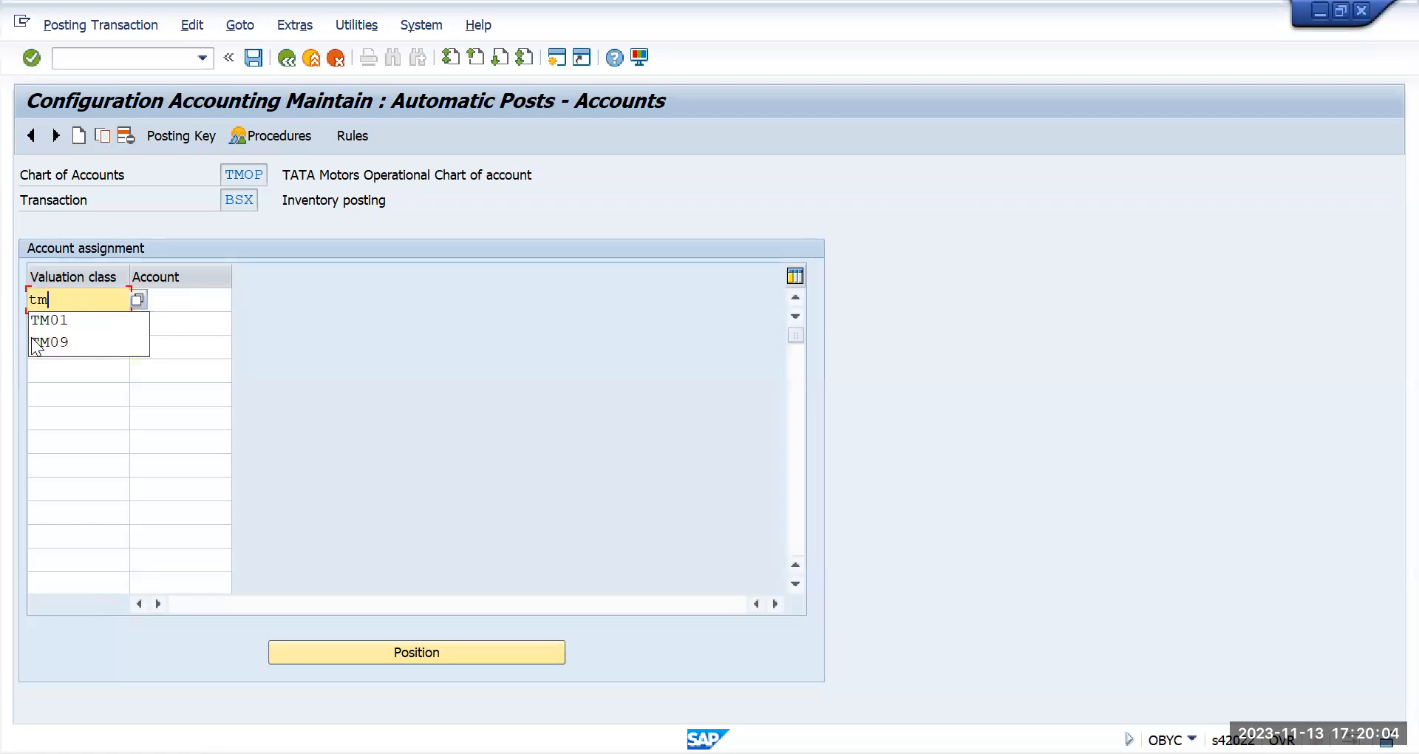
left_click(113, 318)
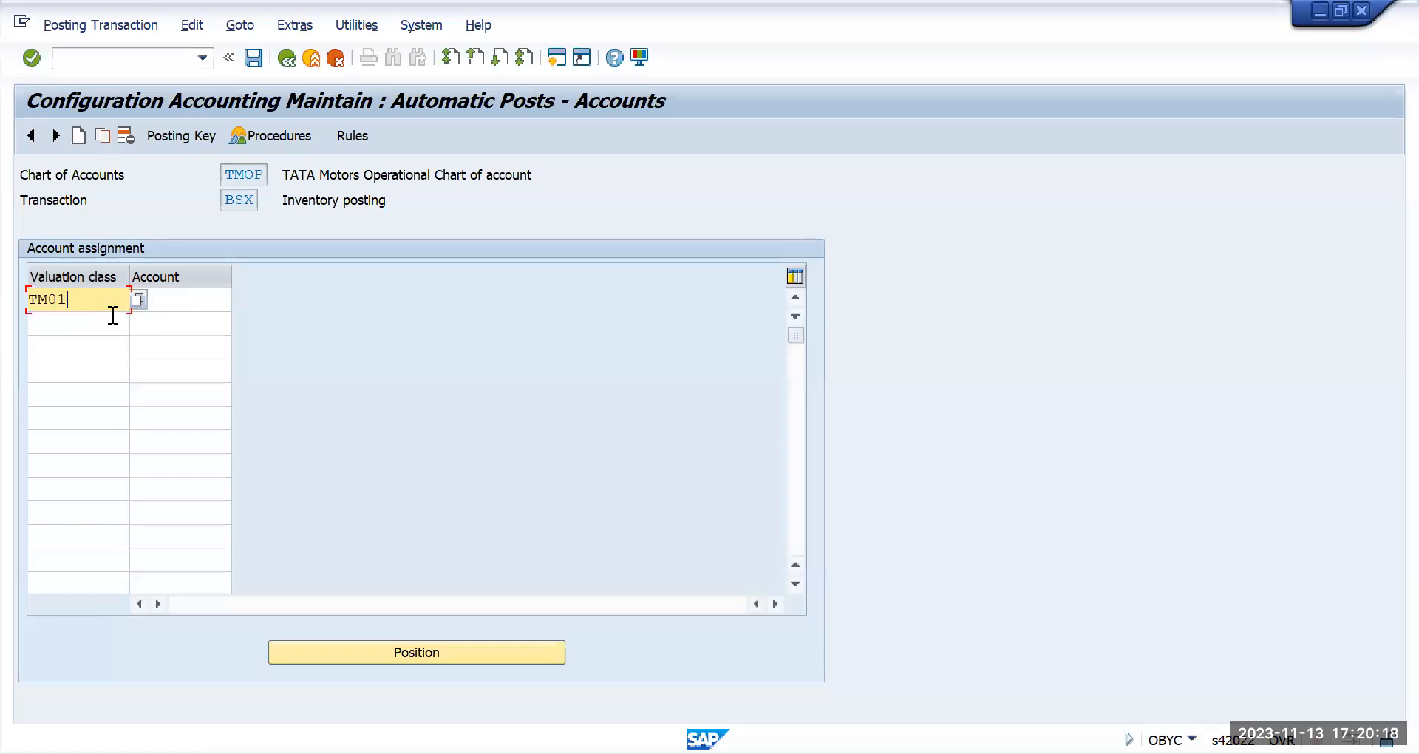
- Enter valuation class TM09 in the second row of the BSX account assignment
left_click(114, 313)
type("tm")
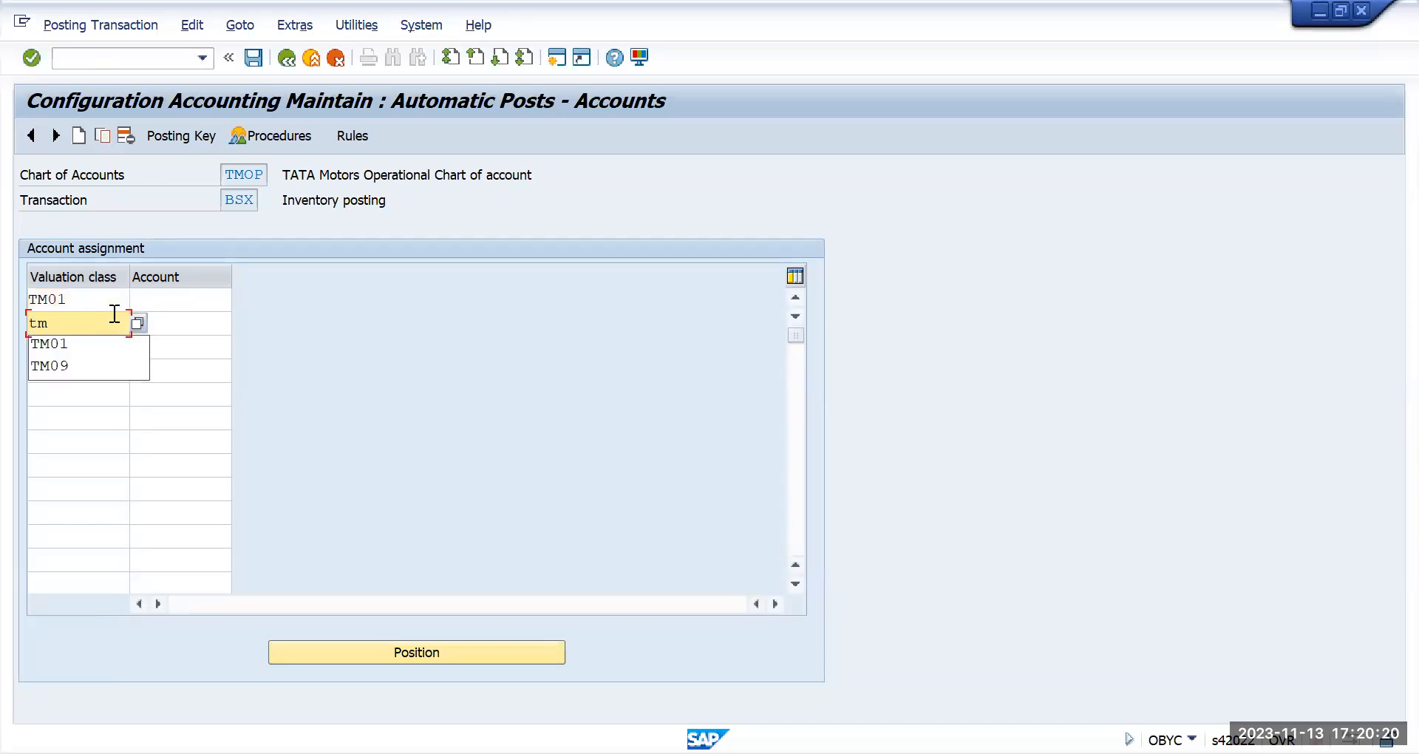
type("09")
key("Tab")
- Assign the Raw Material stock G/L account to TM01 and the Finished stock G/L account to TM09, and save
left_click(181, 300)
key("shift+Tab")
key("Tab")
key("Tab")
key("shift+Tab")
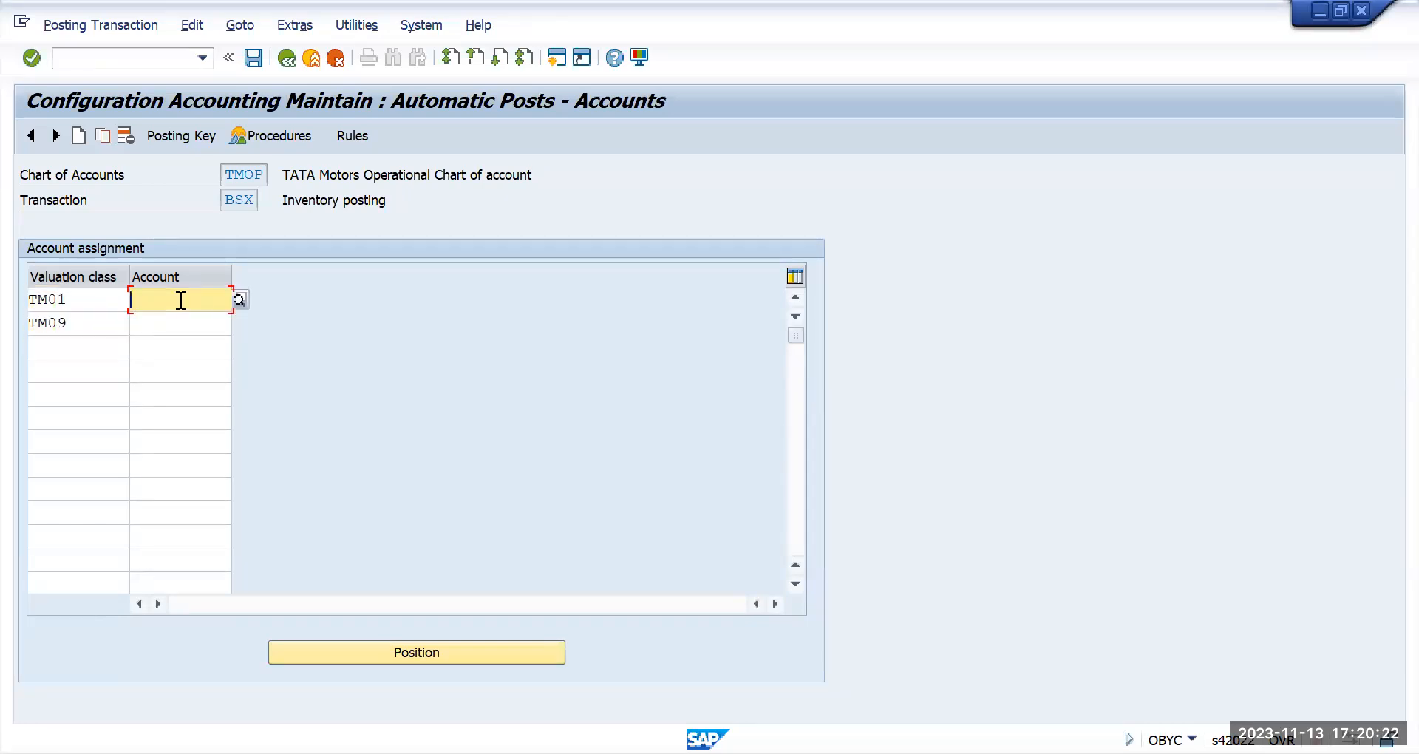
type("15")
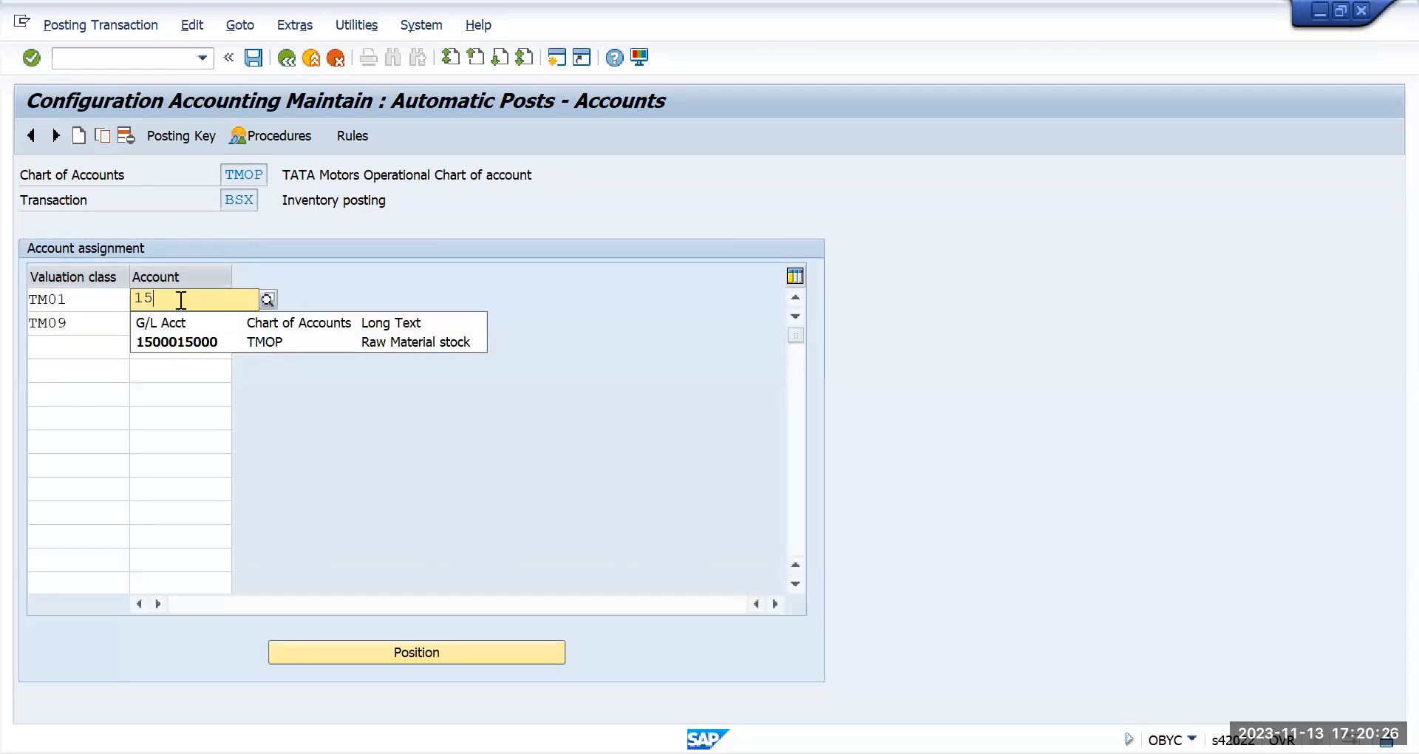
left_click(195, 344)
left_click(181, 327)
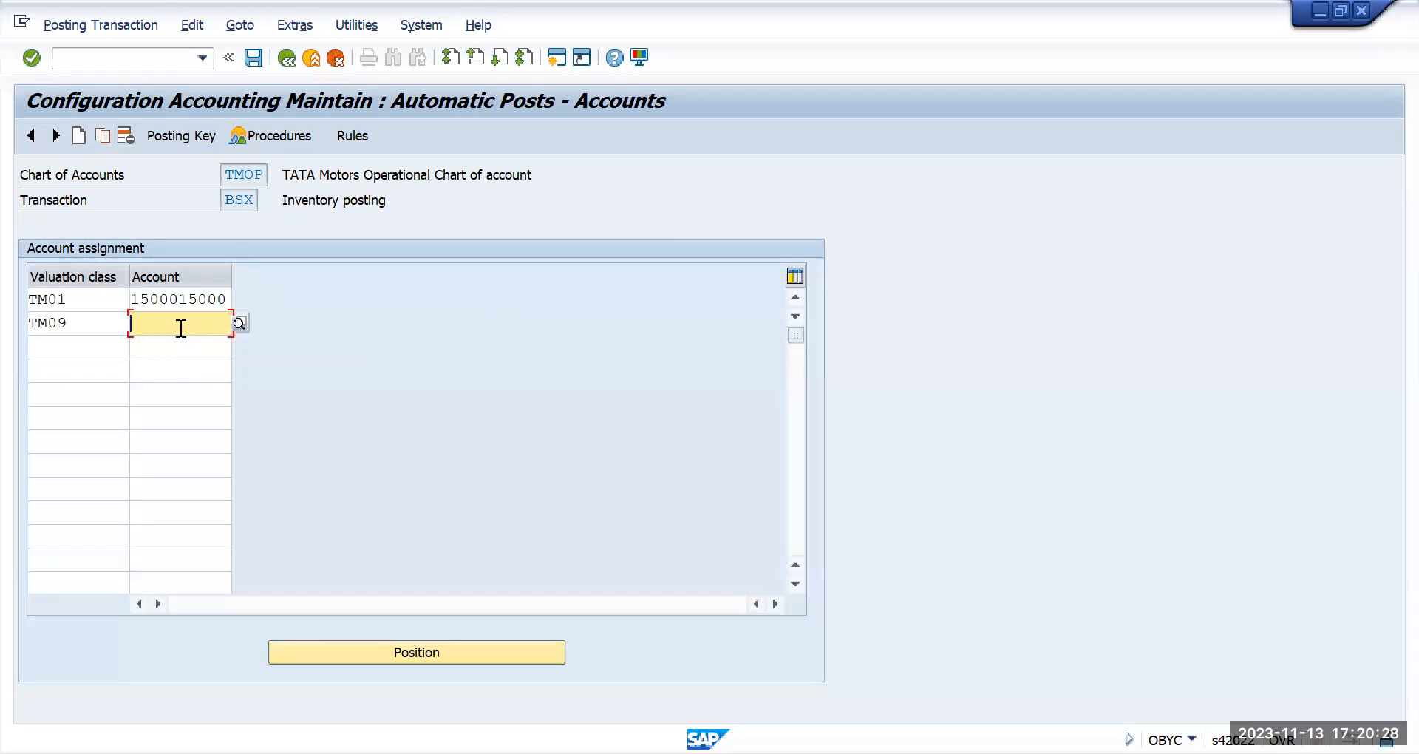
type("16")
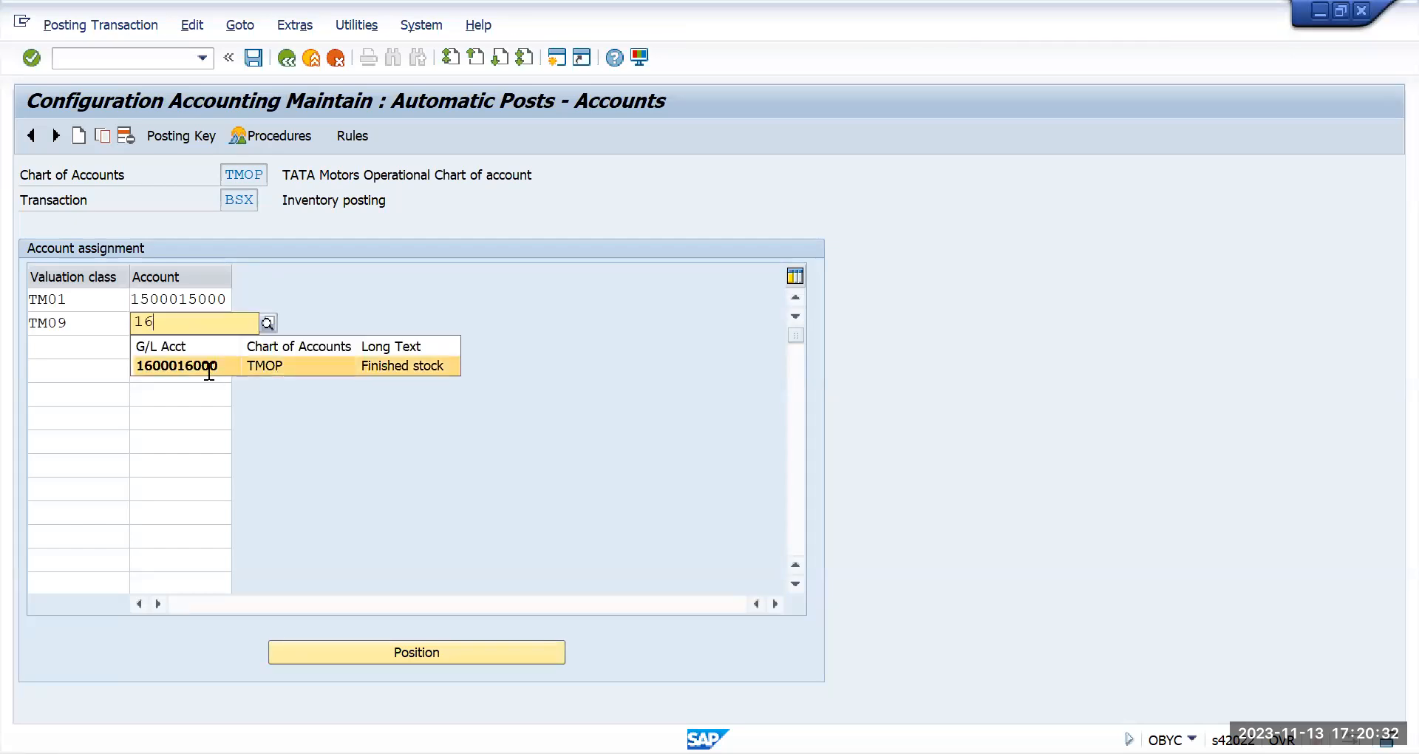
left_click(209, 366)
left_click(258, 60)
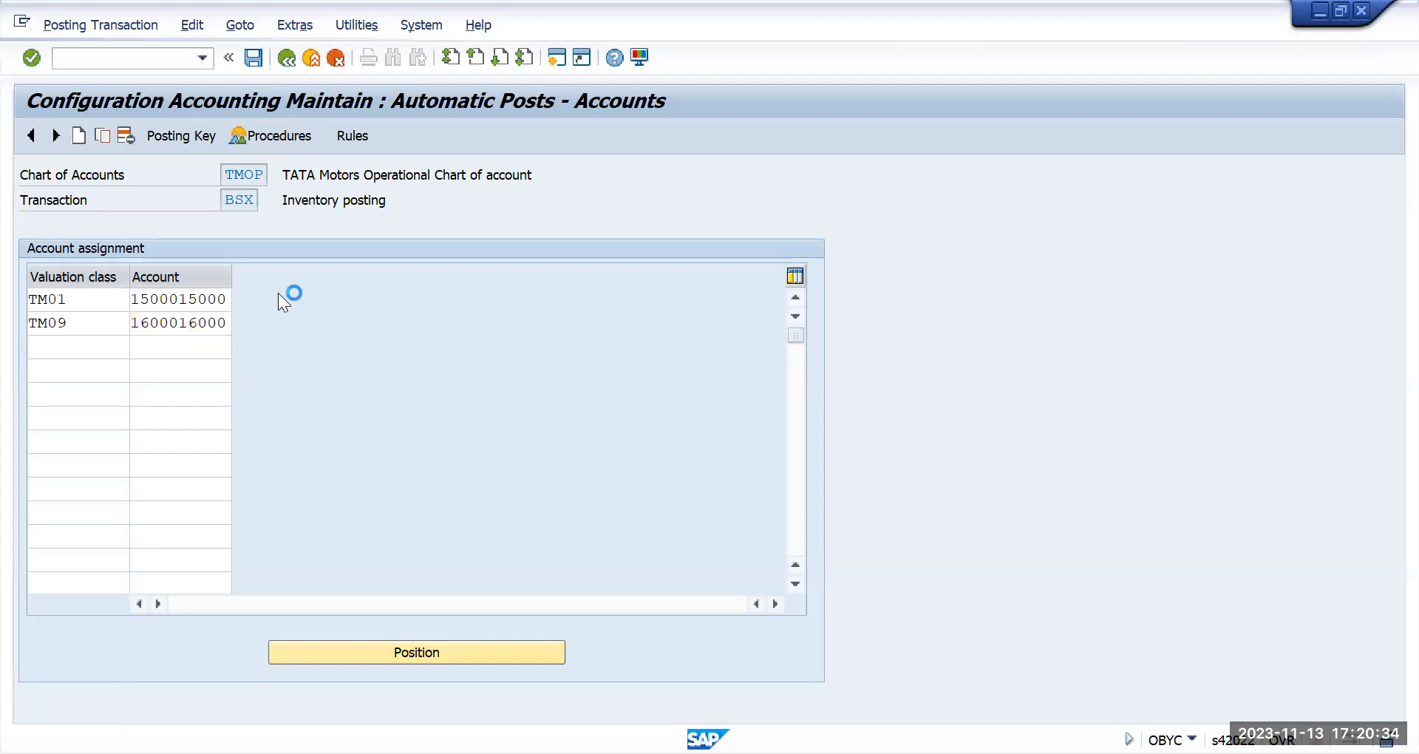
left_click(463, 378)
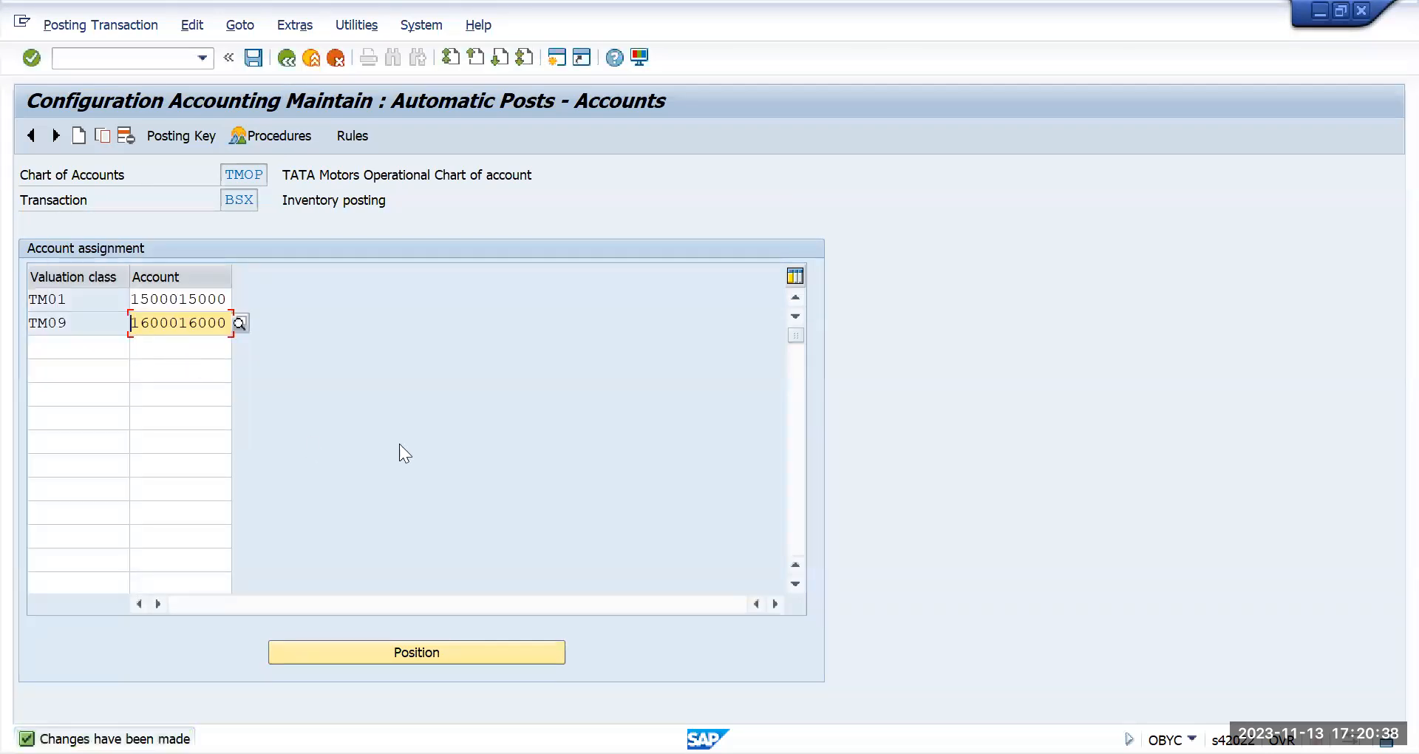
key("alt+Tab")
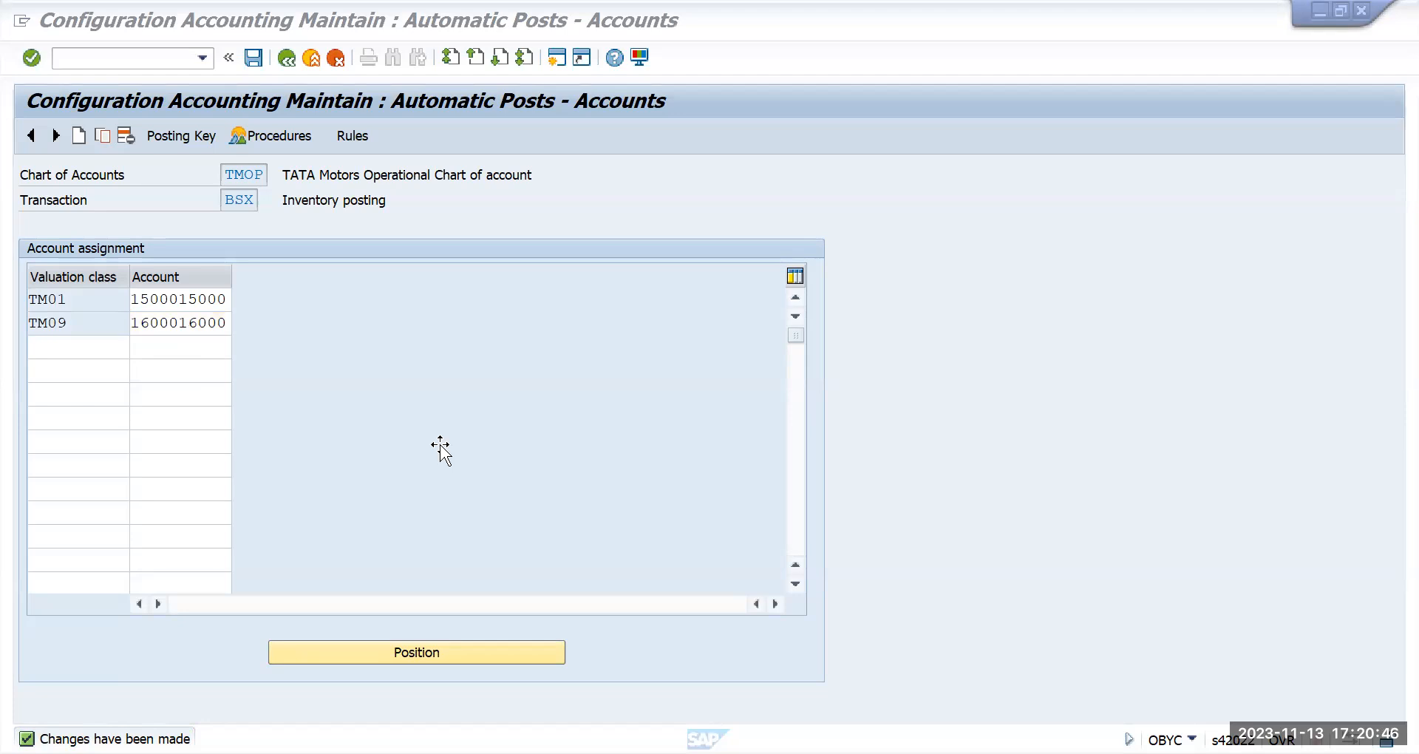
- Return to the procedures list and open the rules of GBB, Offsetting entry for inventory posting
left_click(253, 58)
left_click(286, 58)
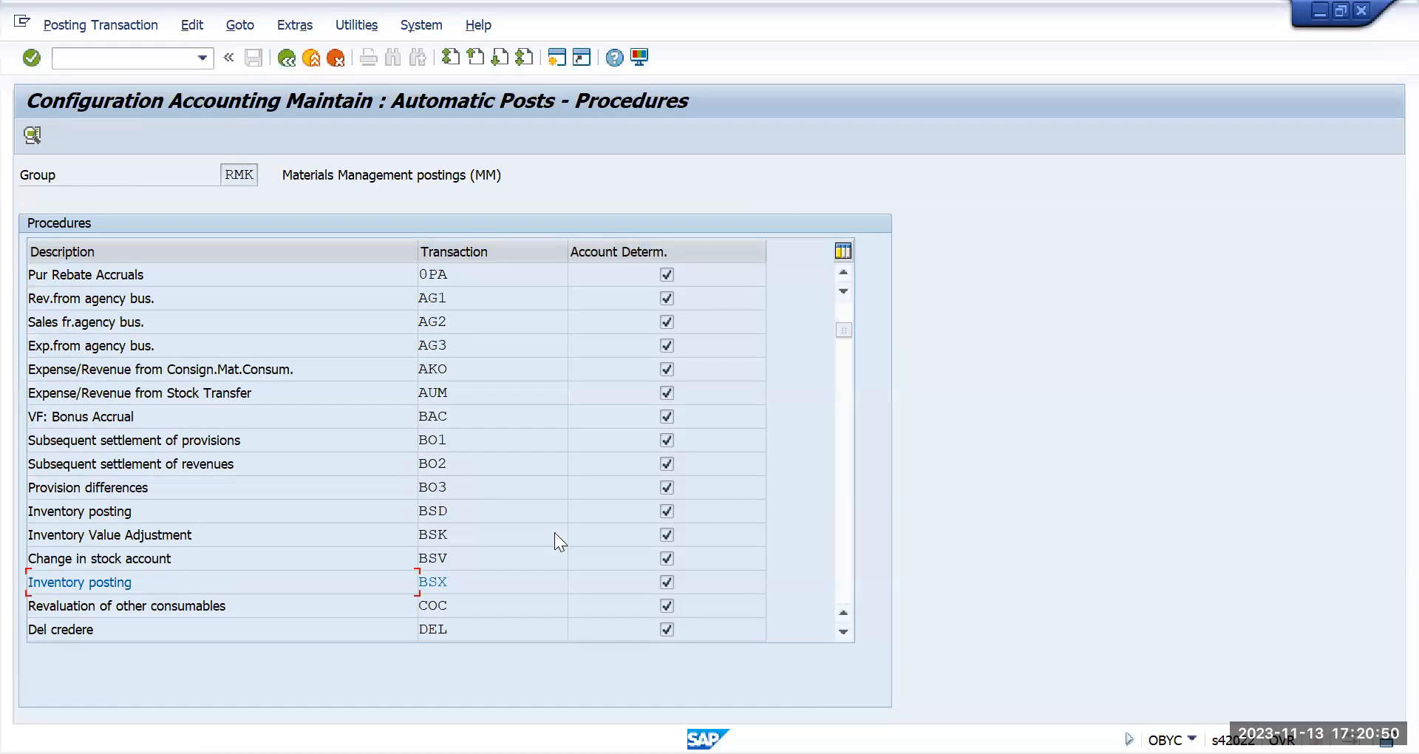
scroll(554, 532, "down", 3)
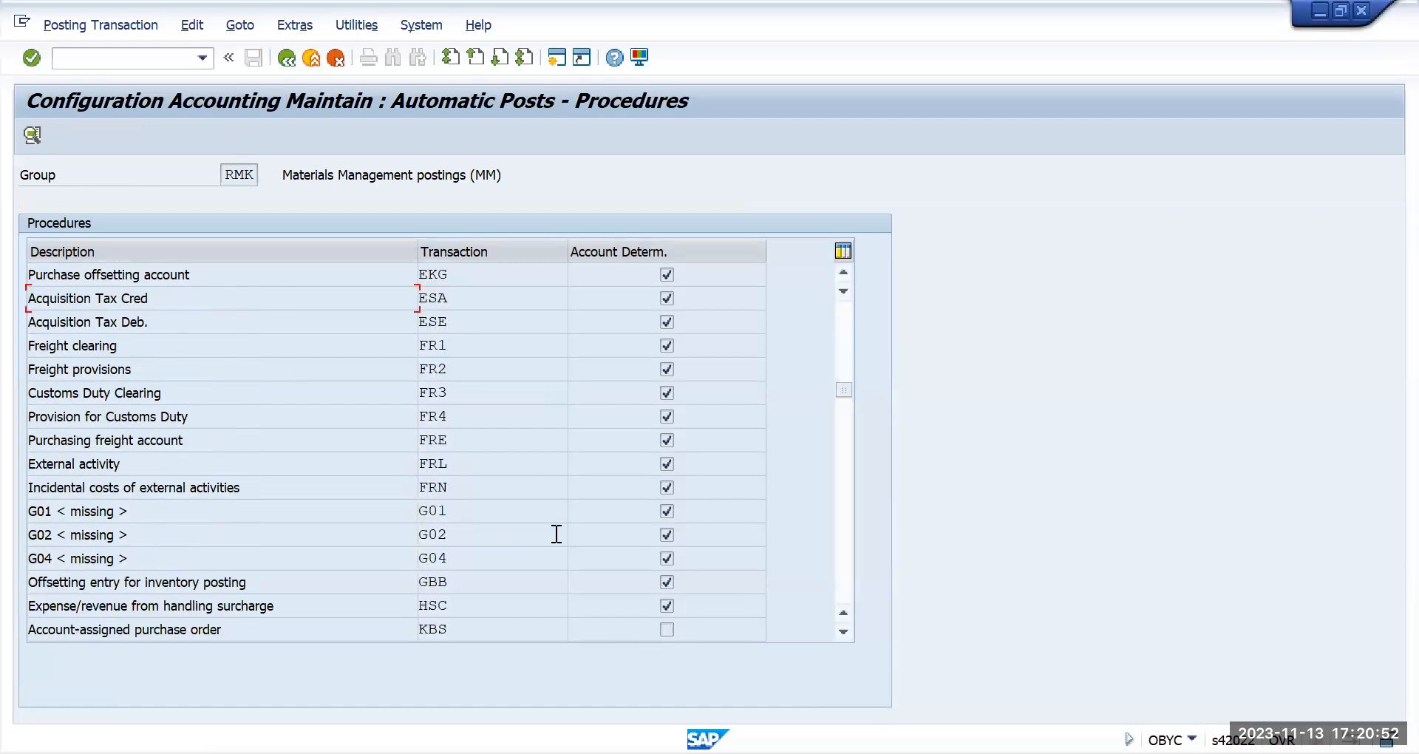
double_click(492, 581)
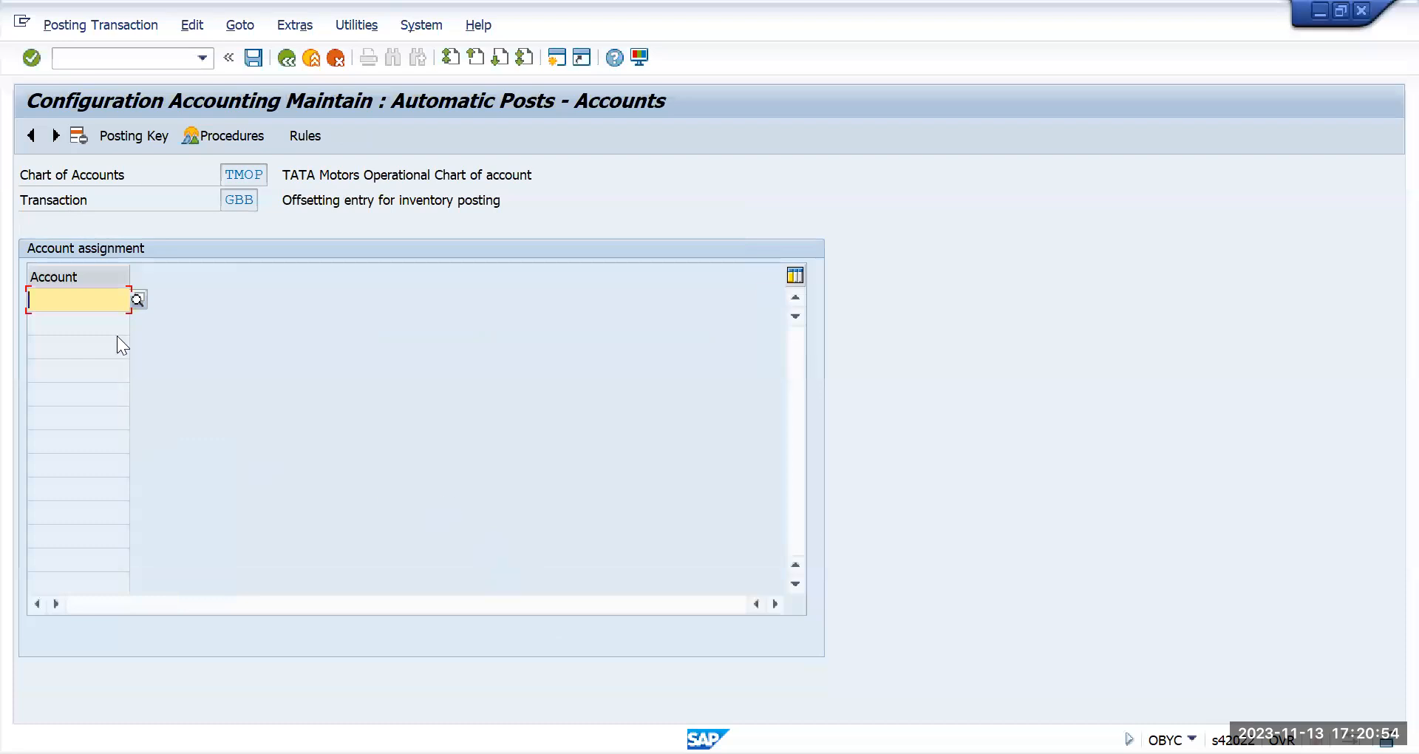
left_click(303, 138)
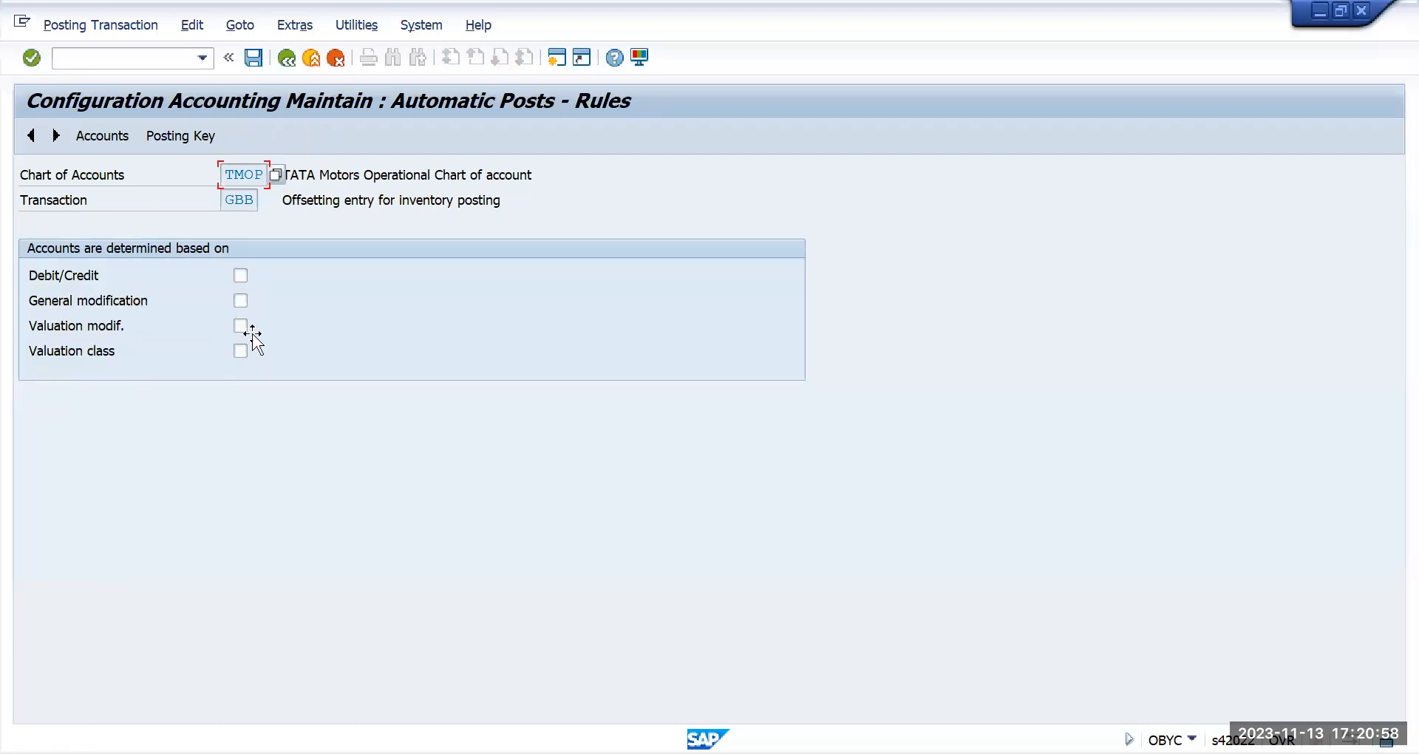
- Base GBB account determination on general modification, valuation modification and valuation class, and save the changed rules
key("alt+Tab")
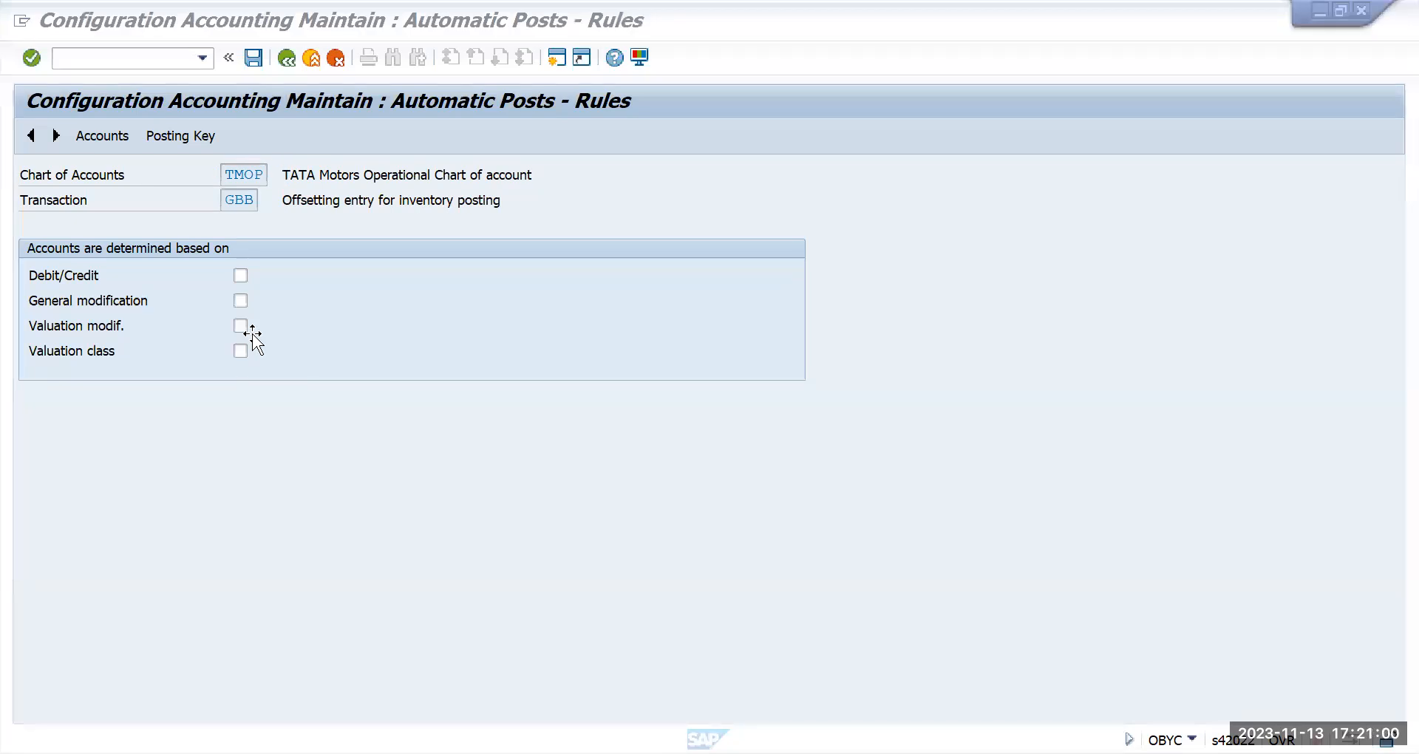
left_click(240, 337)
left_click(240, 326)
left_click(240, 327)
left_click(242, 304)
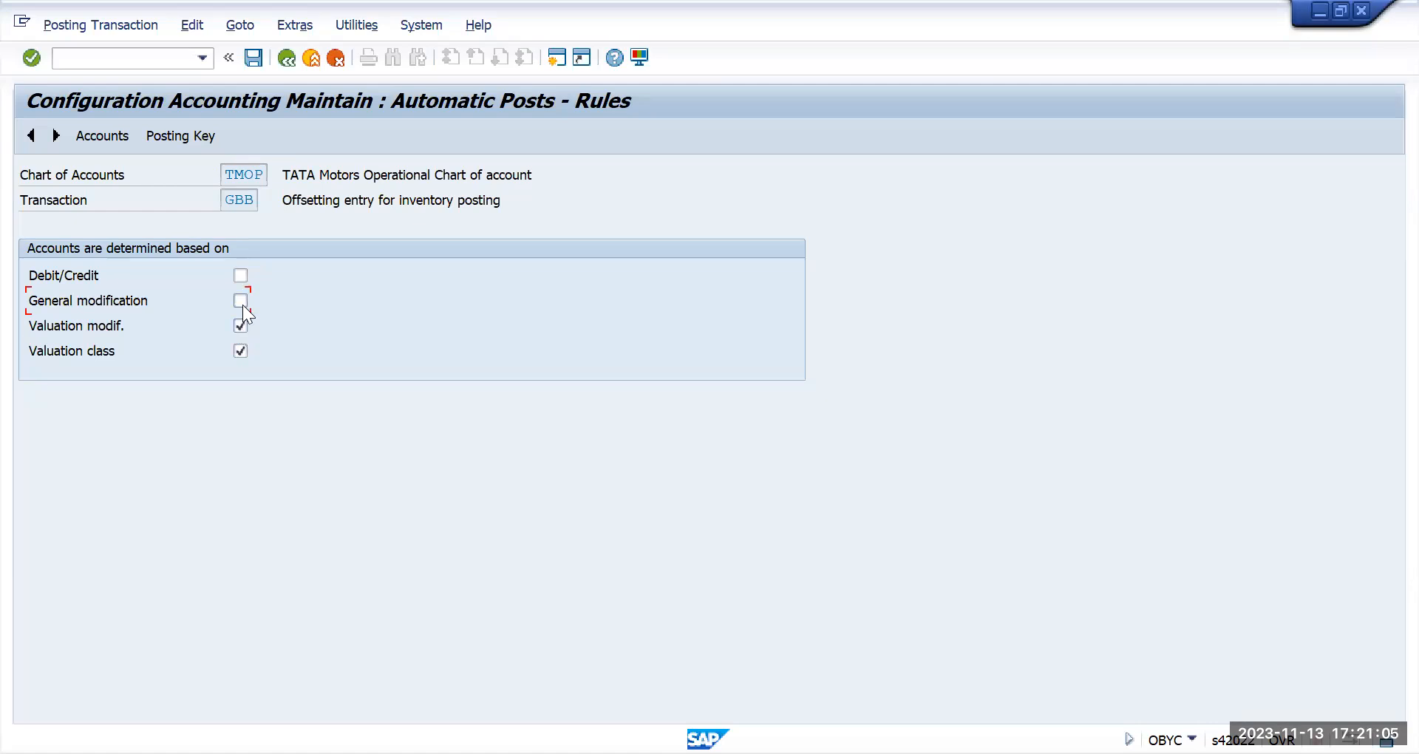
left_click(256, 59)
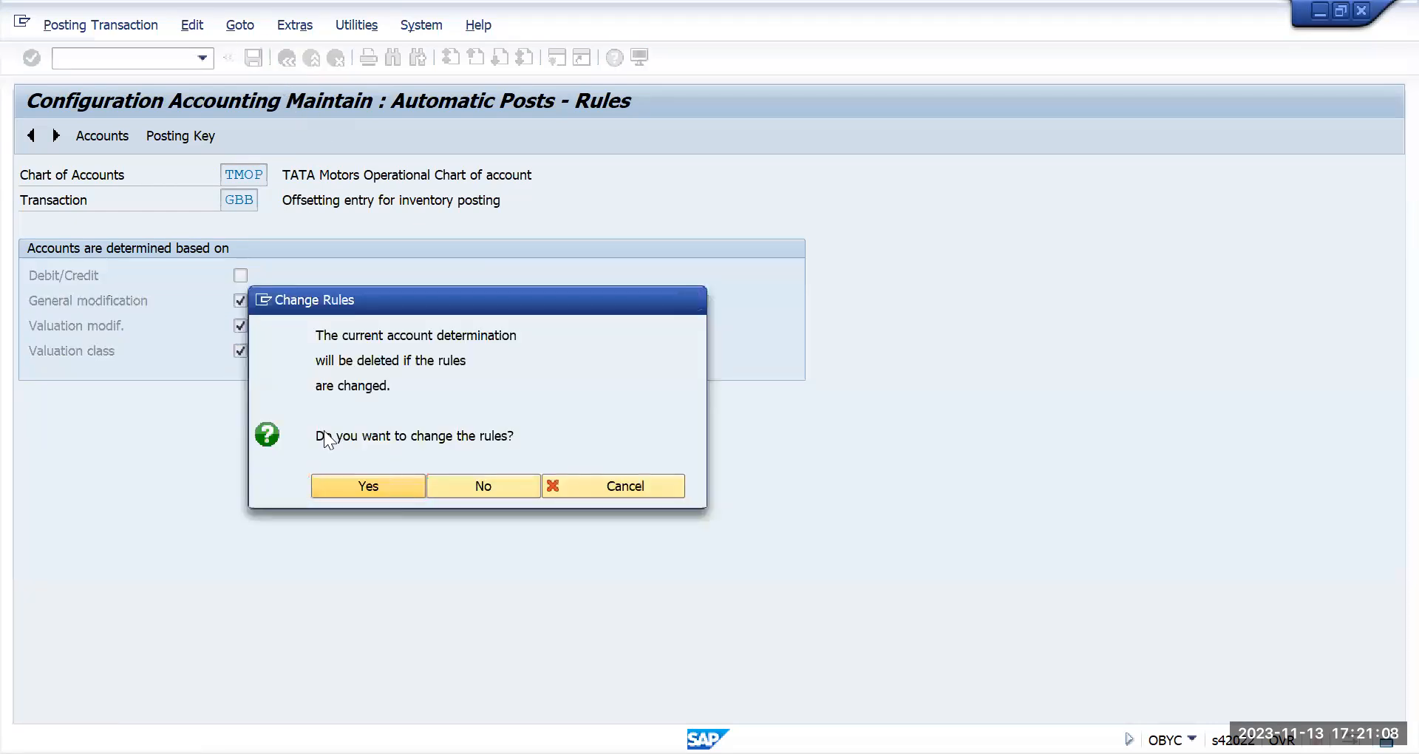
key("Return")
key("Return")
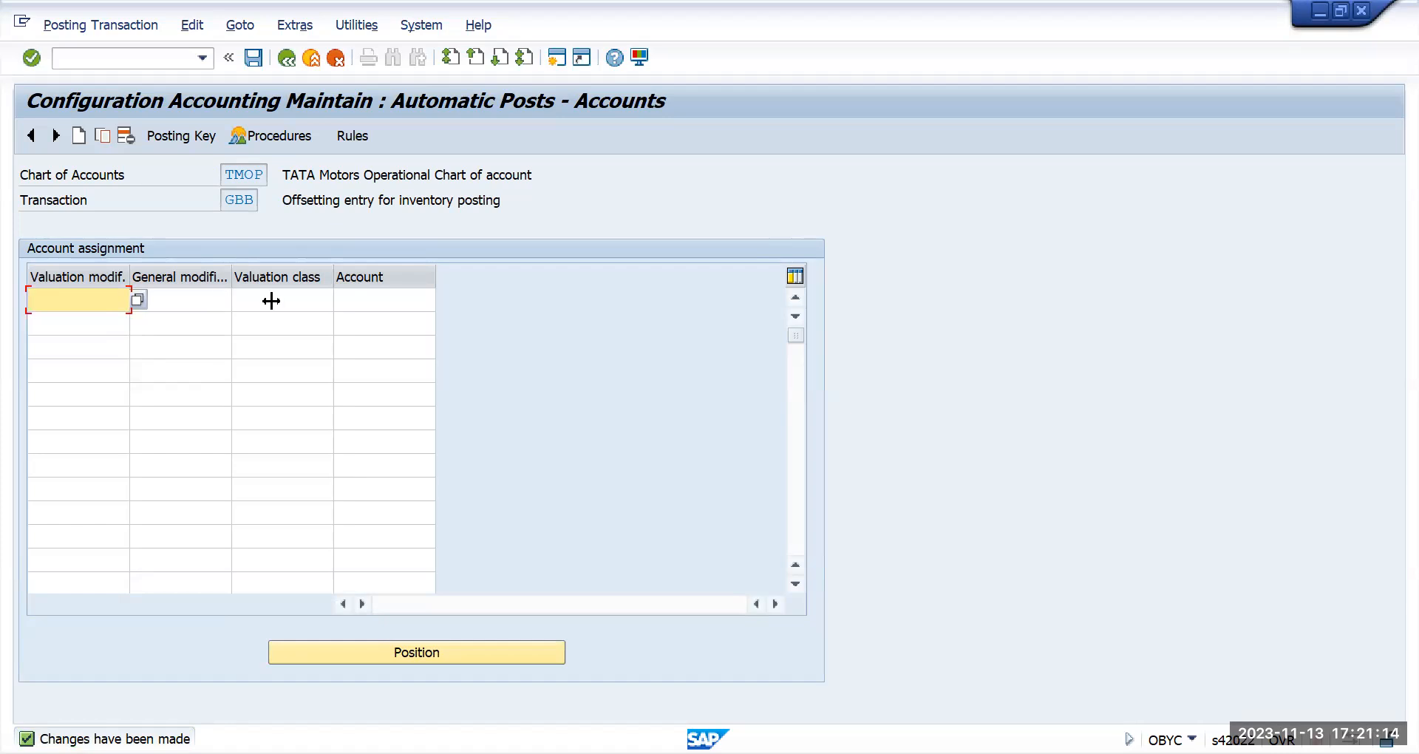
- Look up the possible entries for the valuation modifier in the first row of the GBB account assignment
left_click(411, 300)
left_click(108, 299)
key("alt+Tab")
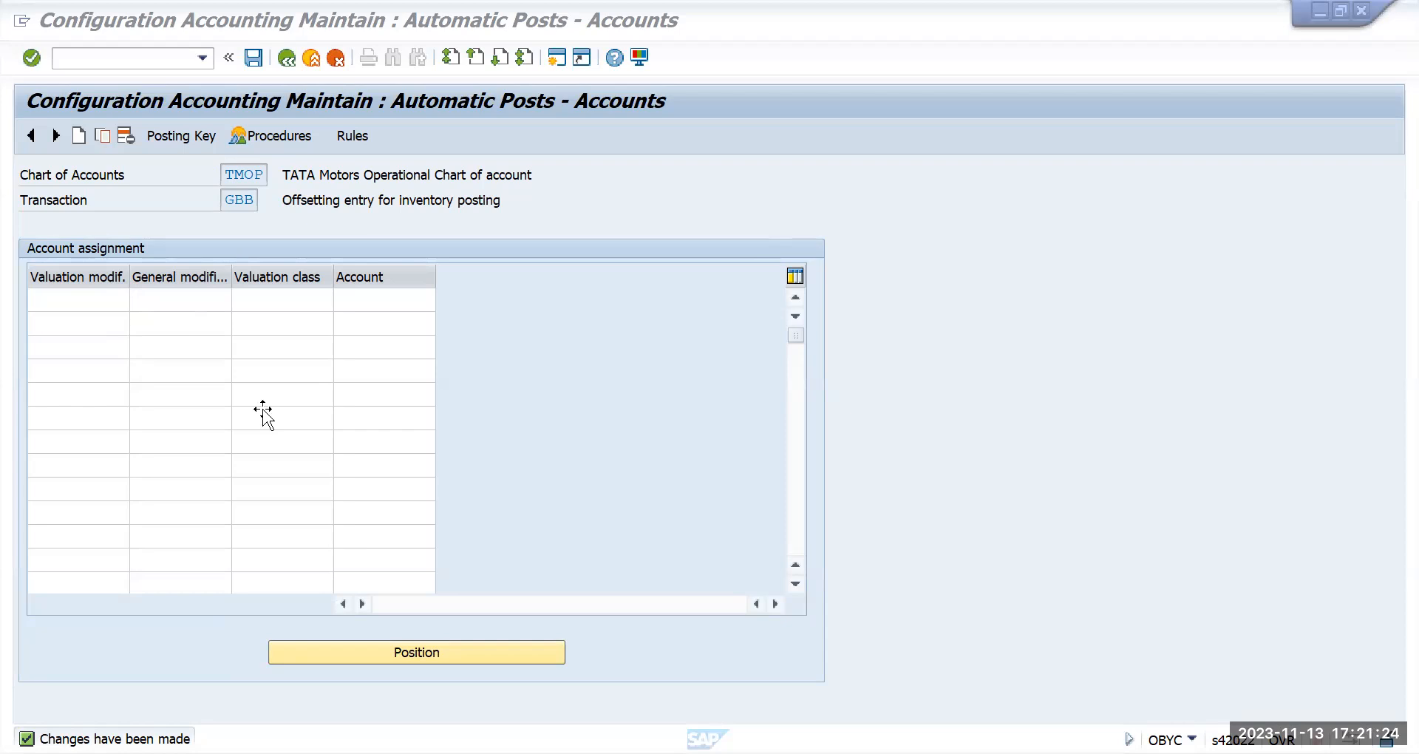
left_click(122, 297)
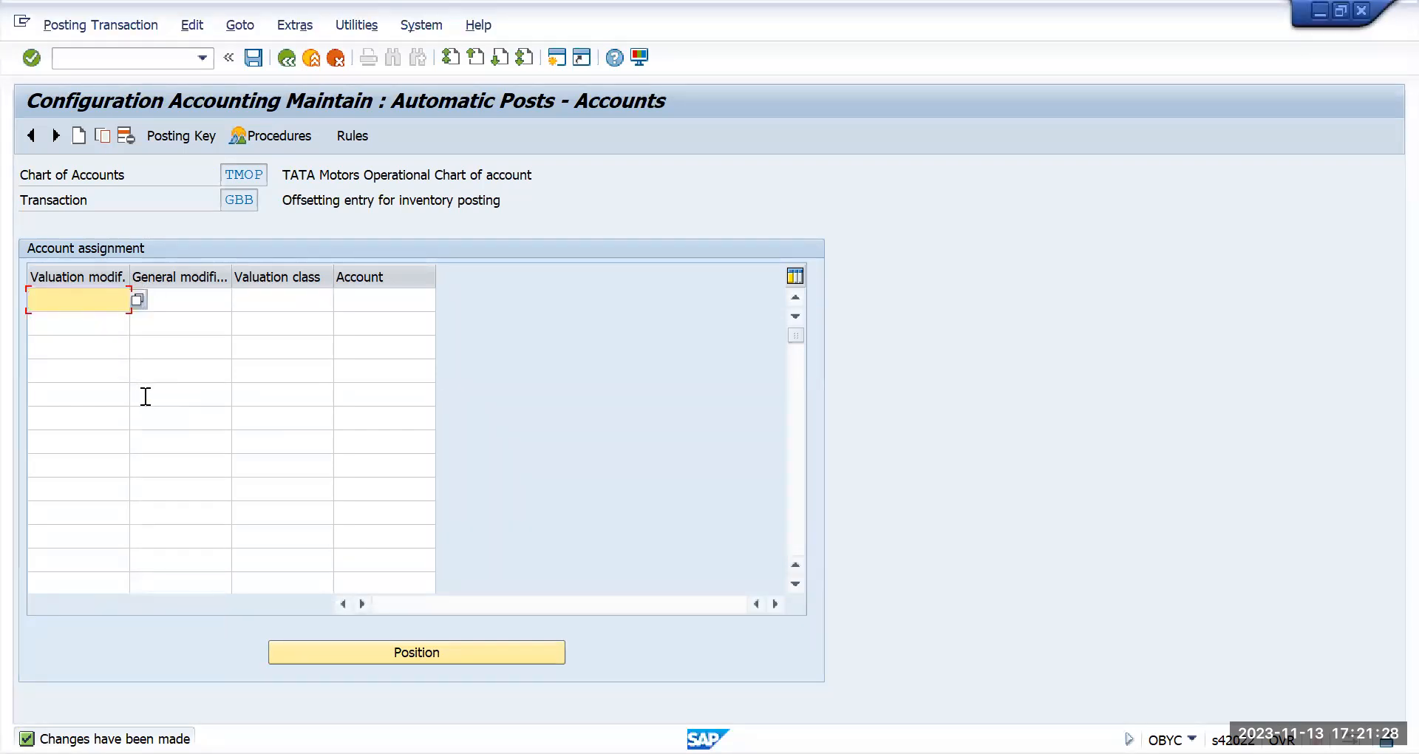
left_click(138, 299)
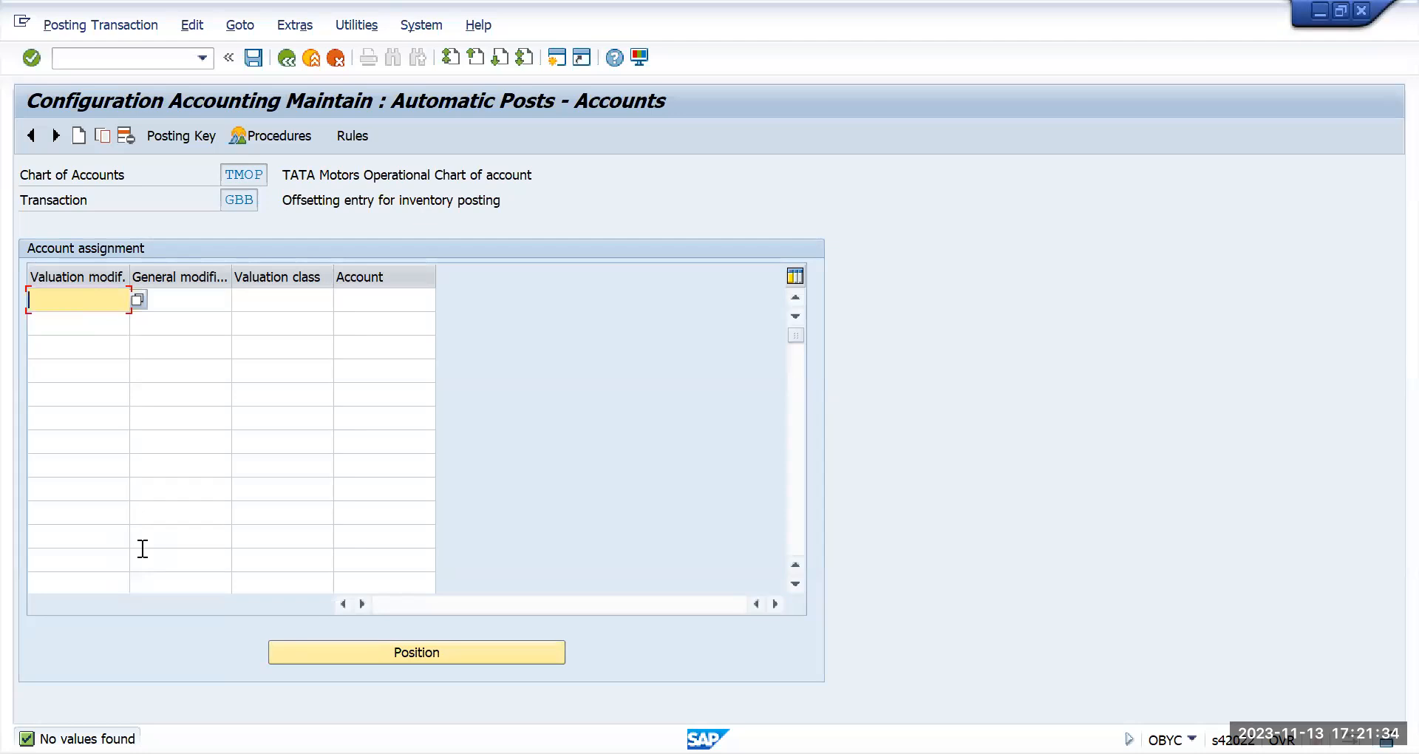
key("alt+Tab")
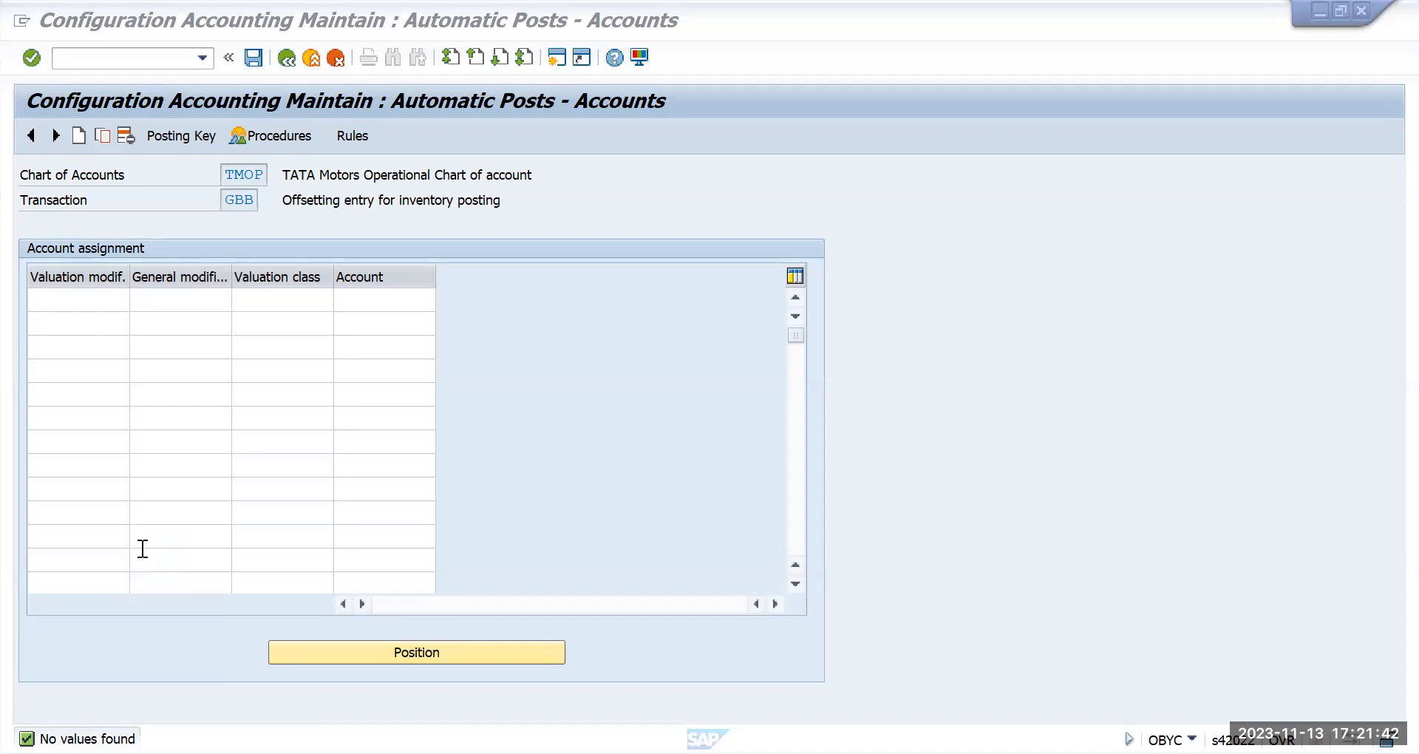
- Enter valuation modifier TMUS in the first two rows of the GBB account assignment
left_click(78, 300)
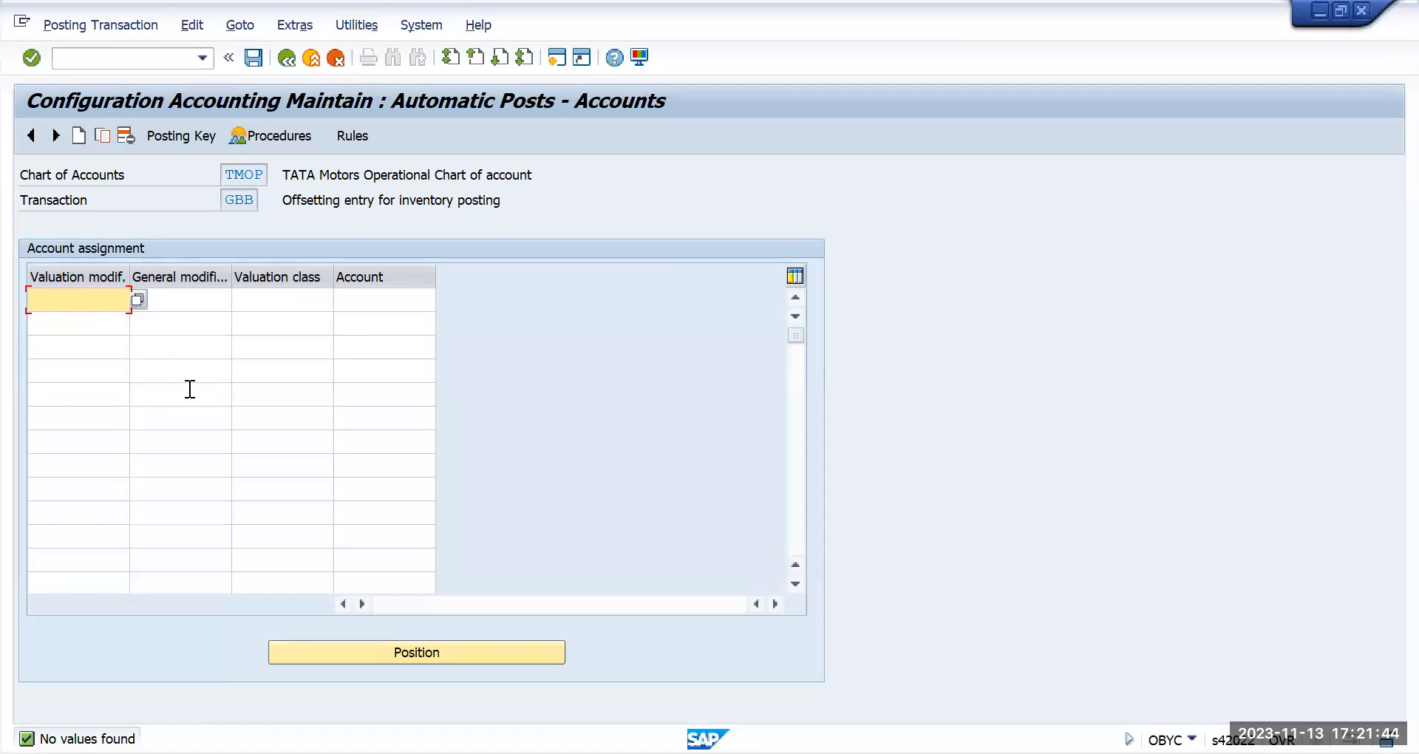
type("tm")
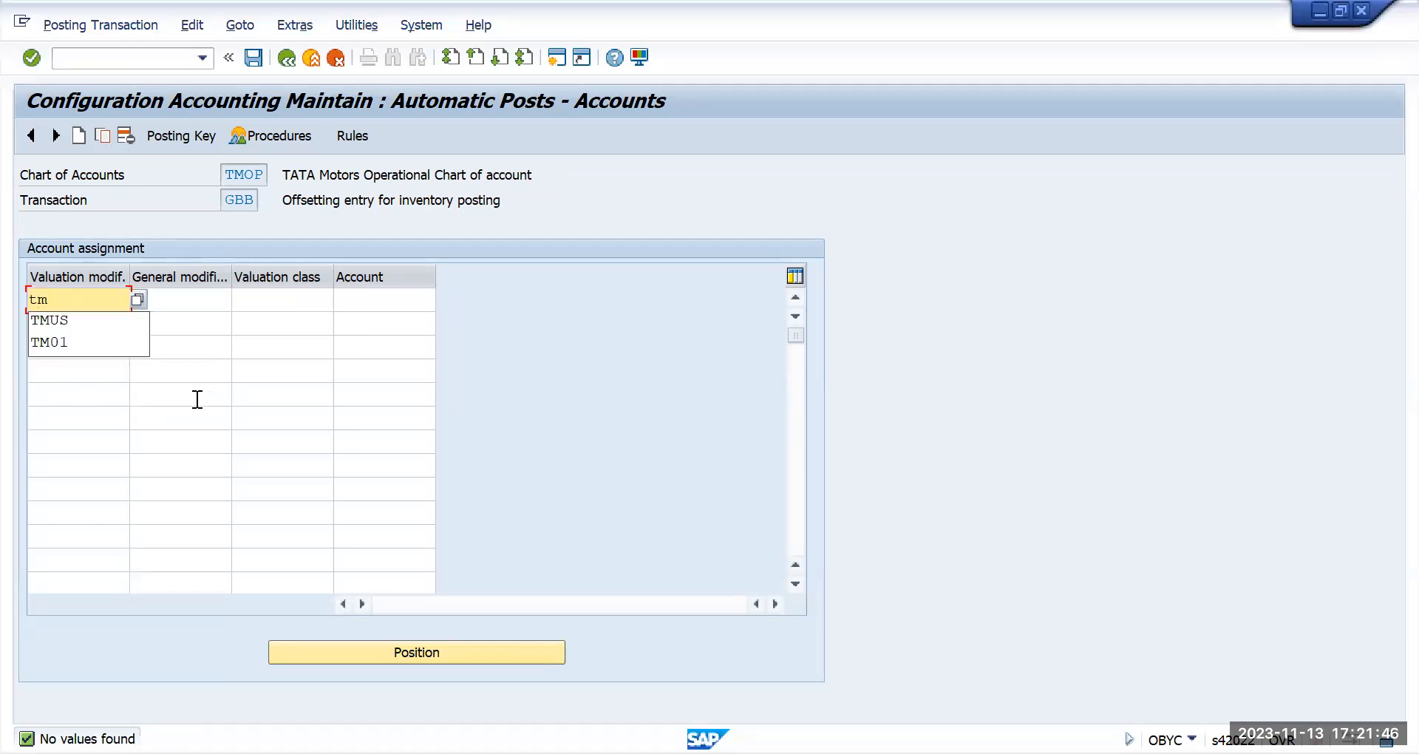
type("us")
key("Tab")
key("shift+Tab")
key("shift+Left")
key("shift+Left")
key("shift+Left")
key("shift+Left")
key("ctrl+c")
key("Down")
key("ctrl+v")
key("Up")
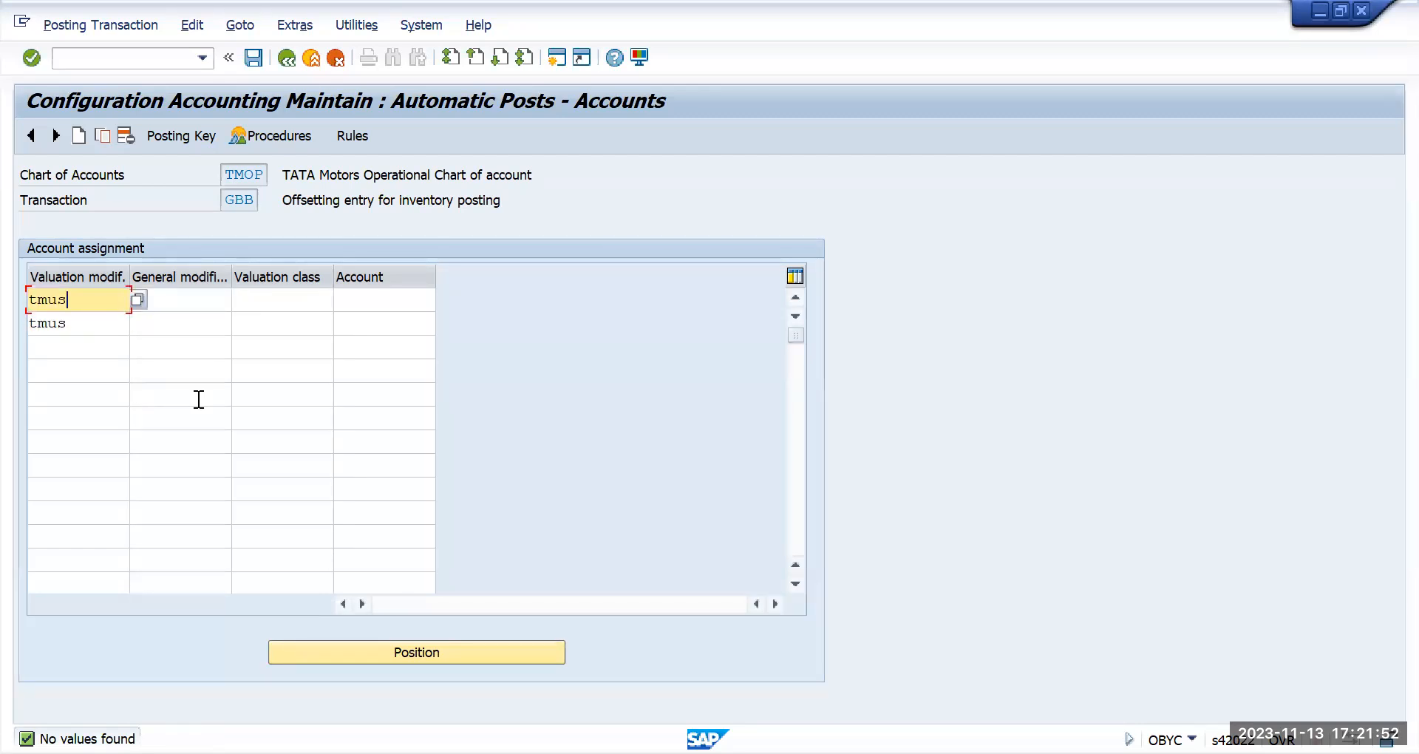
- Enter general modification AUF in both TMUS rows of the GBB account assignment
key("Tab")
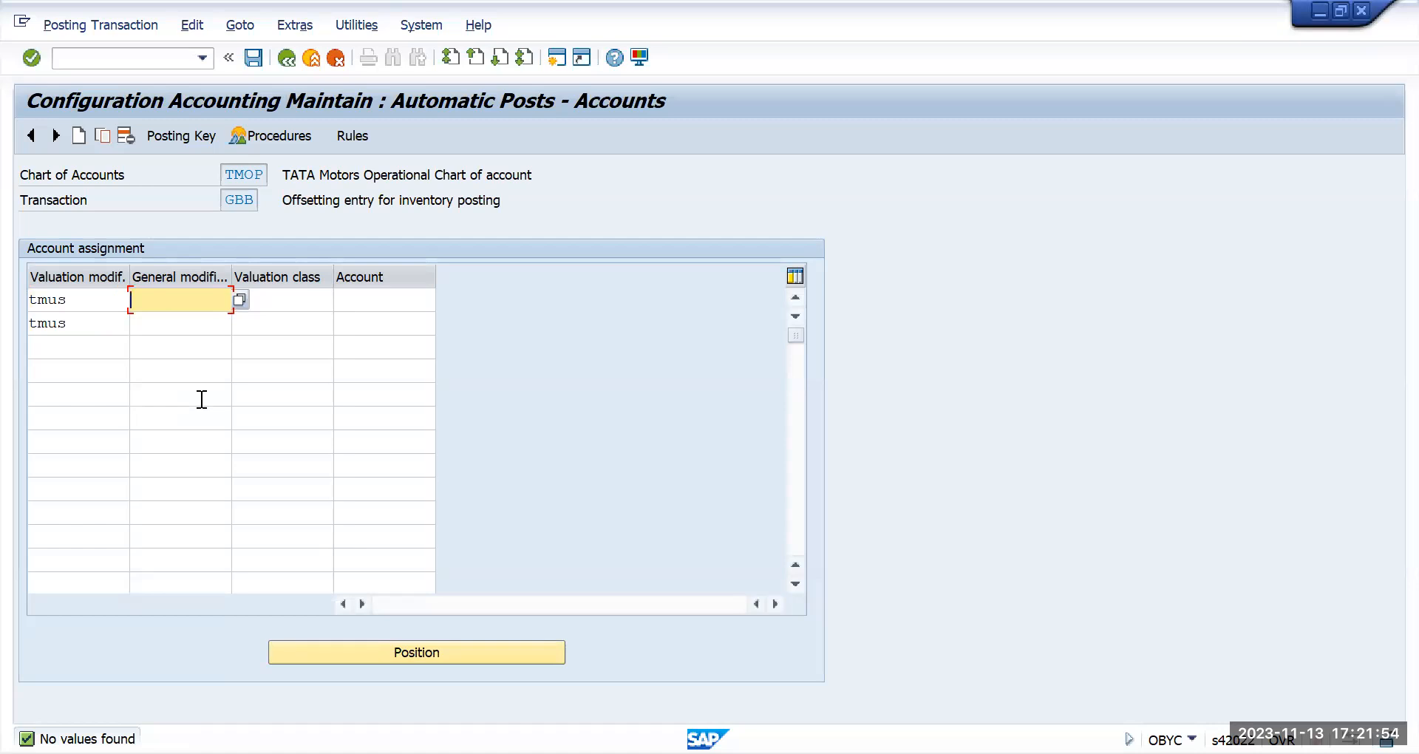
type("AUF")
key("Down")
type("AUF")
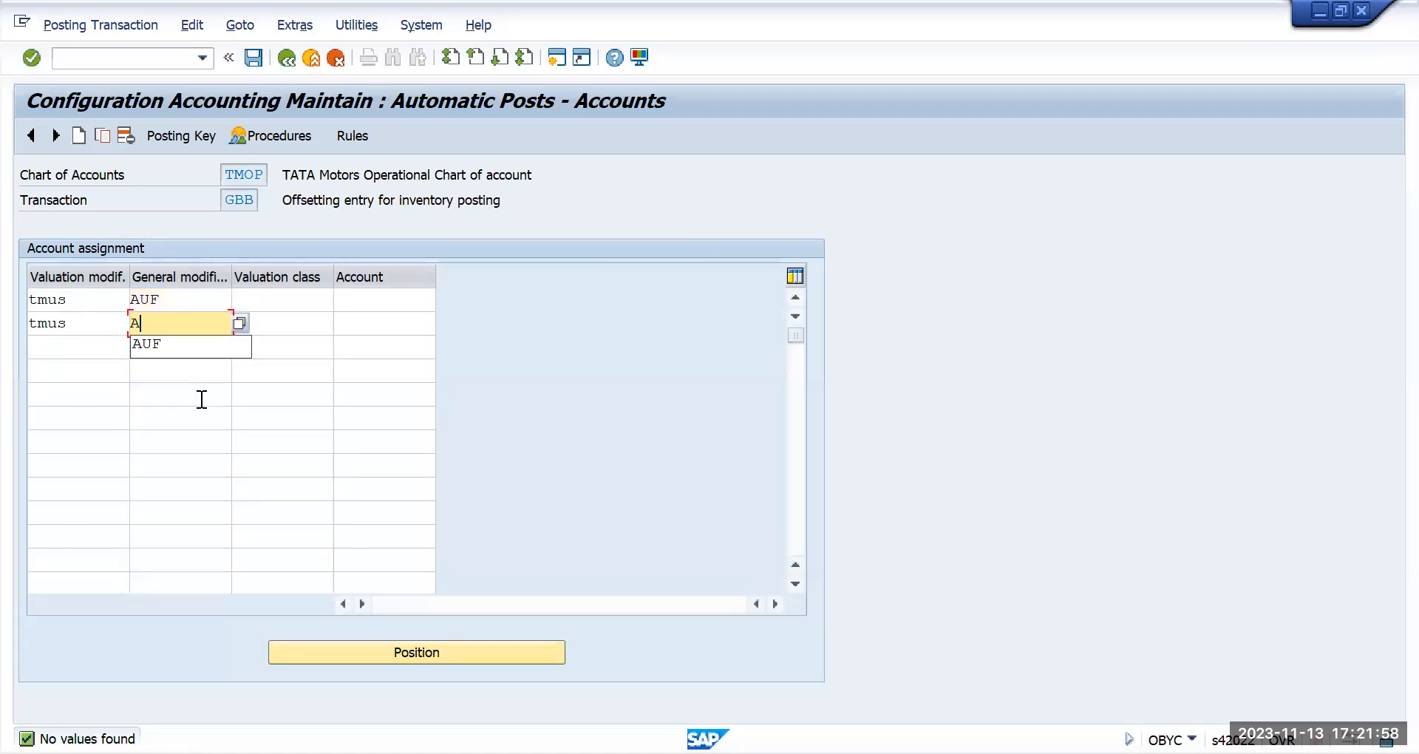
key("Up")
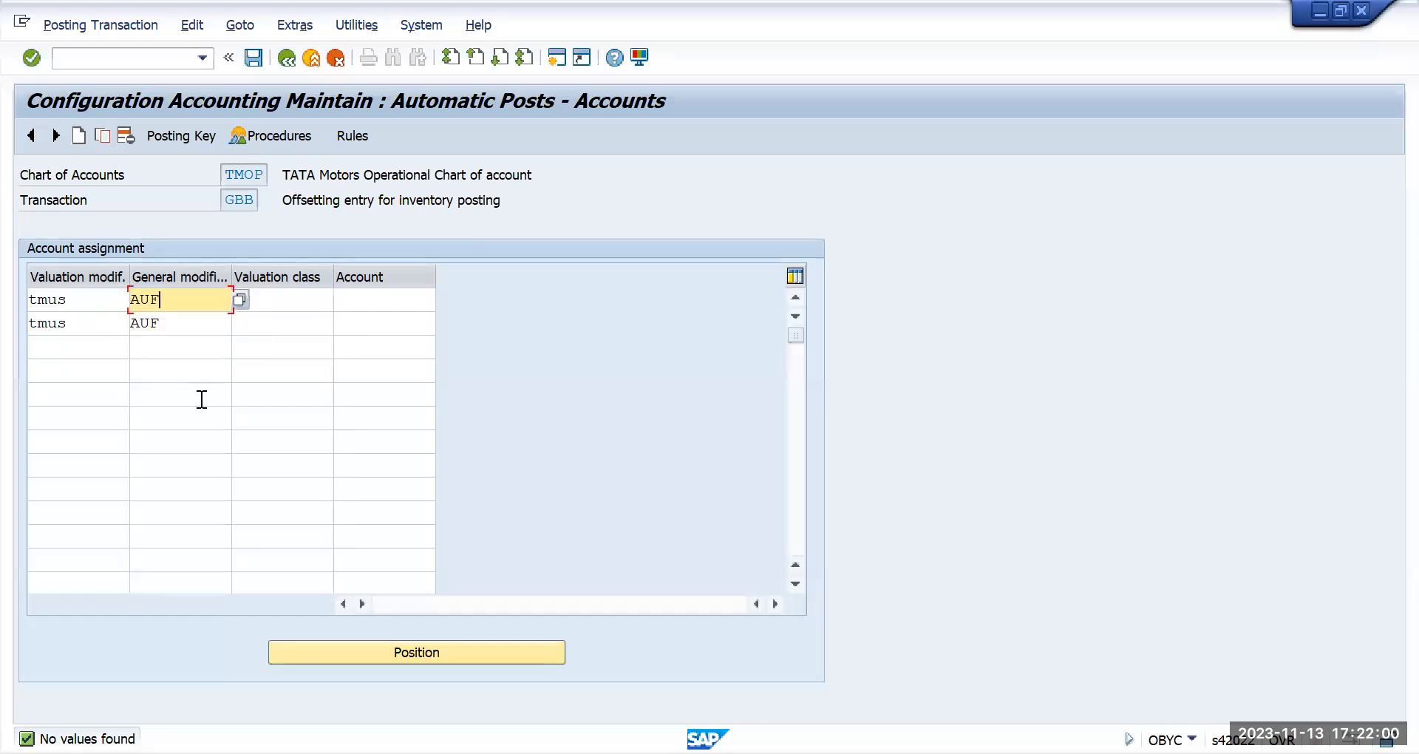
- Enter valuation class TM01 in the first GBB row and TM02 in the second
key("Tab")
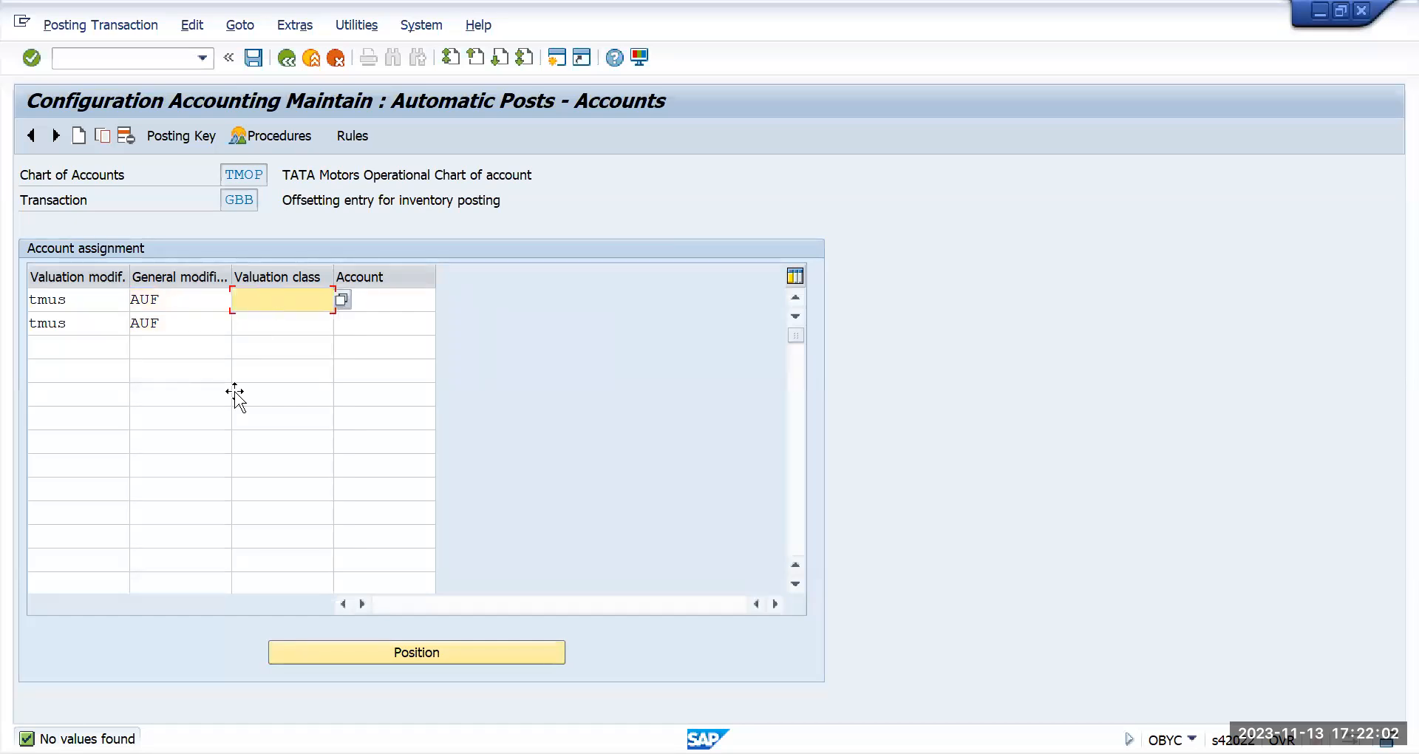
key("alt+Tab")
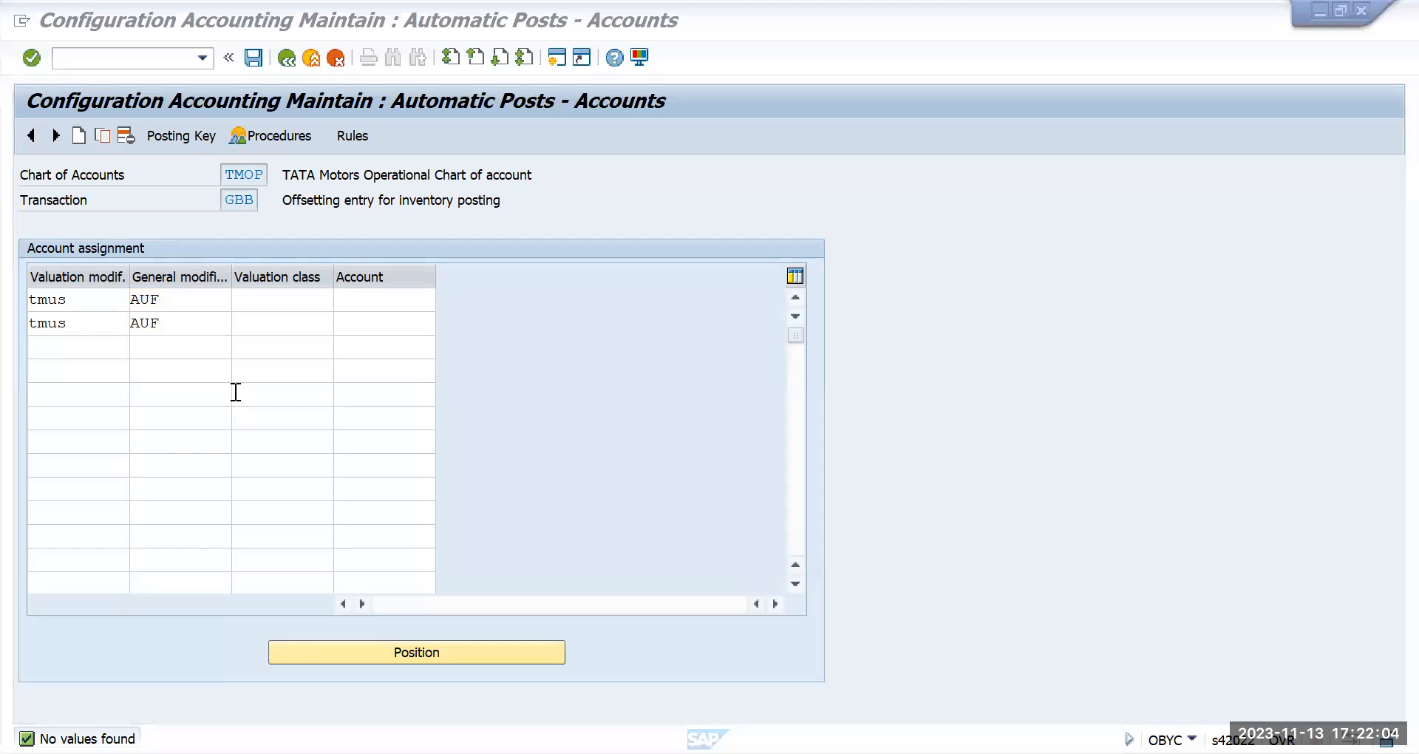
key("alt+Tab")
type("tm01")
key("Tab")
key("shift+Tab")
key("Down")
type("tm")
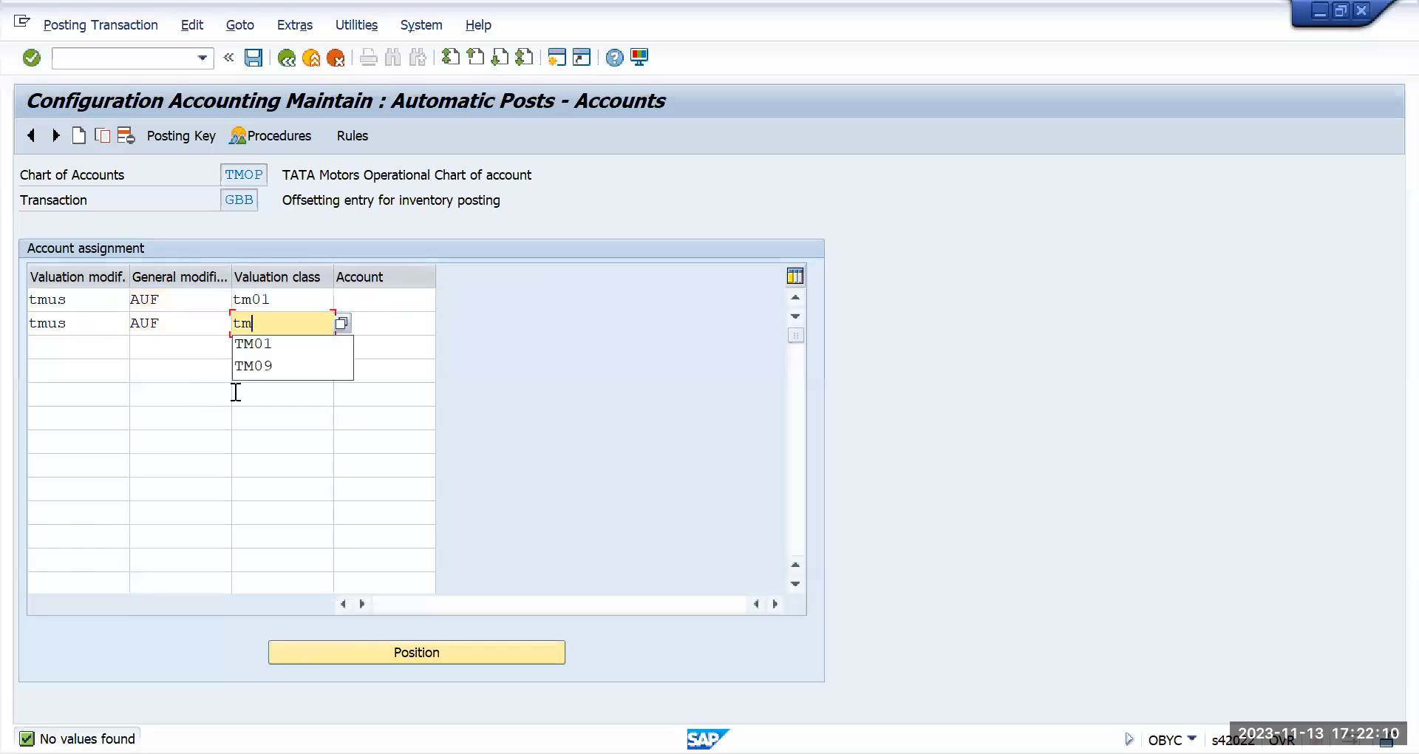
type("02")
key("Up")
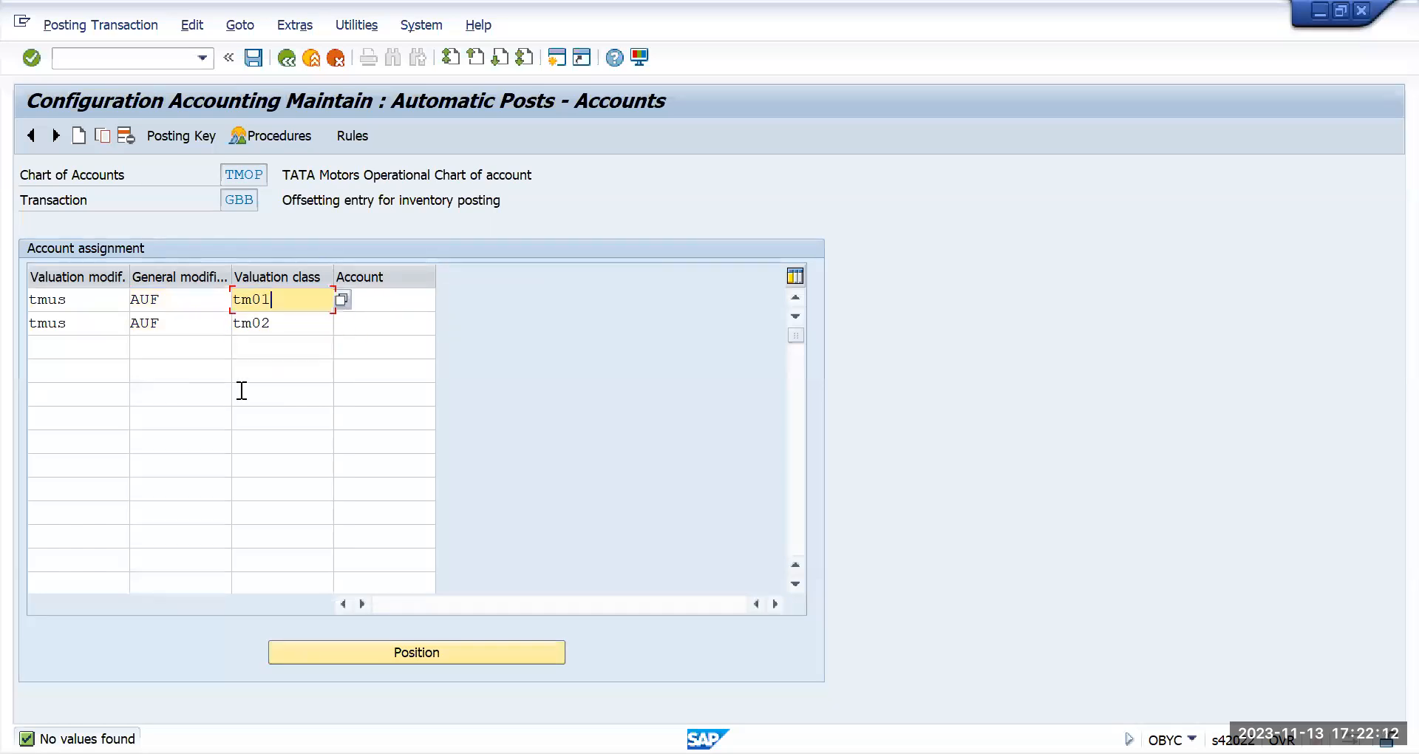
key("Tab")
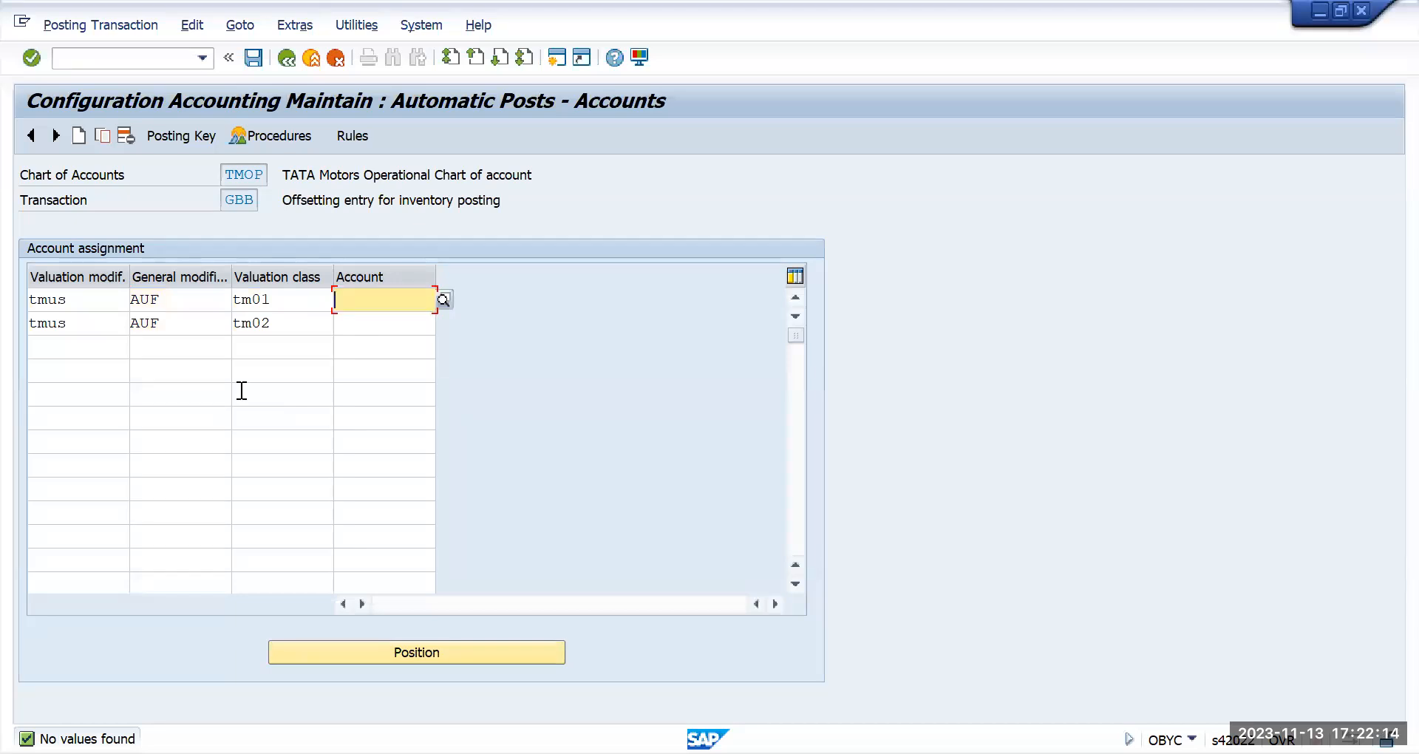
key("alt+Tab")
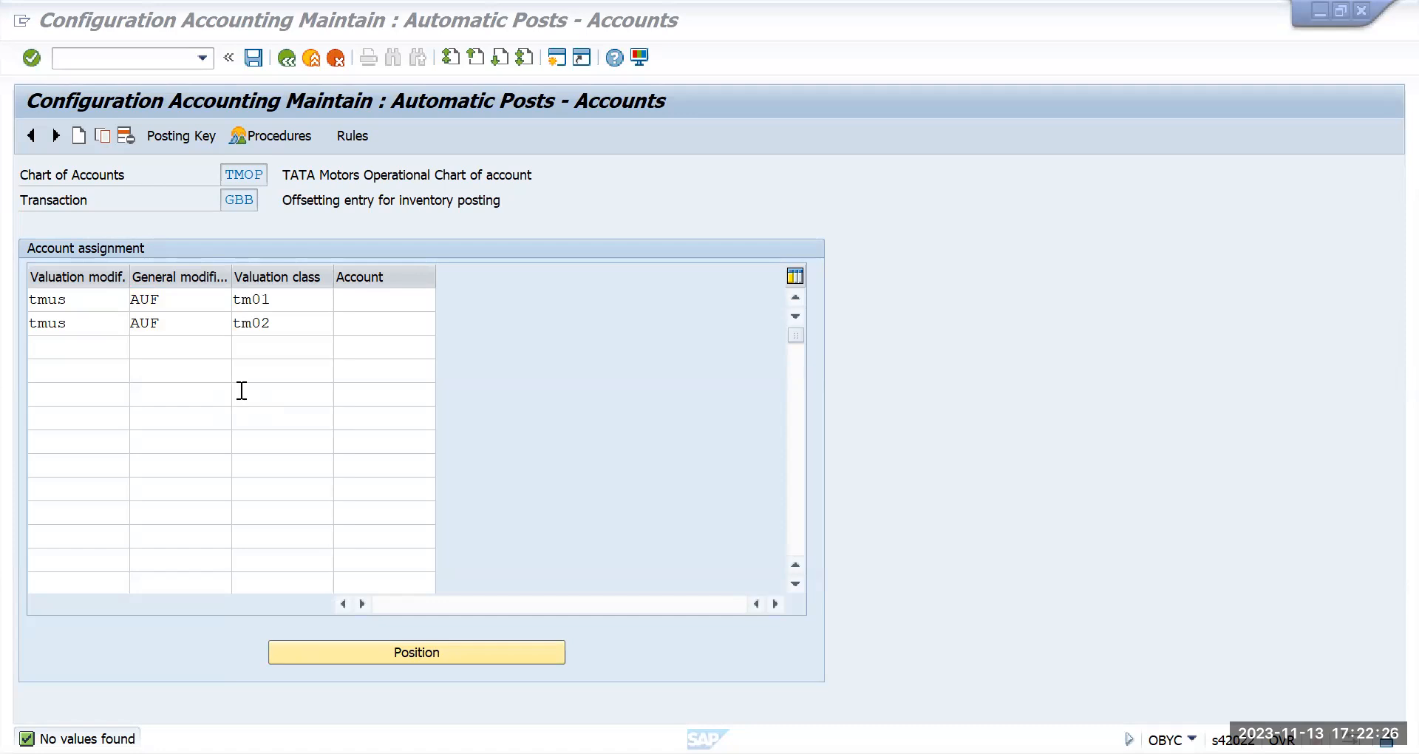
left_click(435, 302)
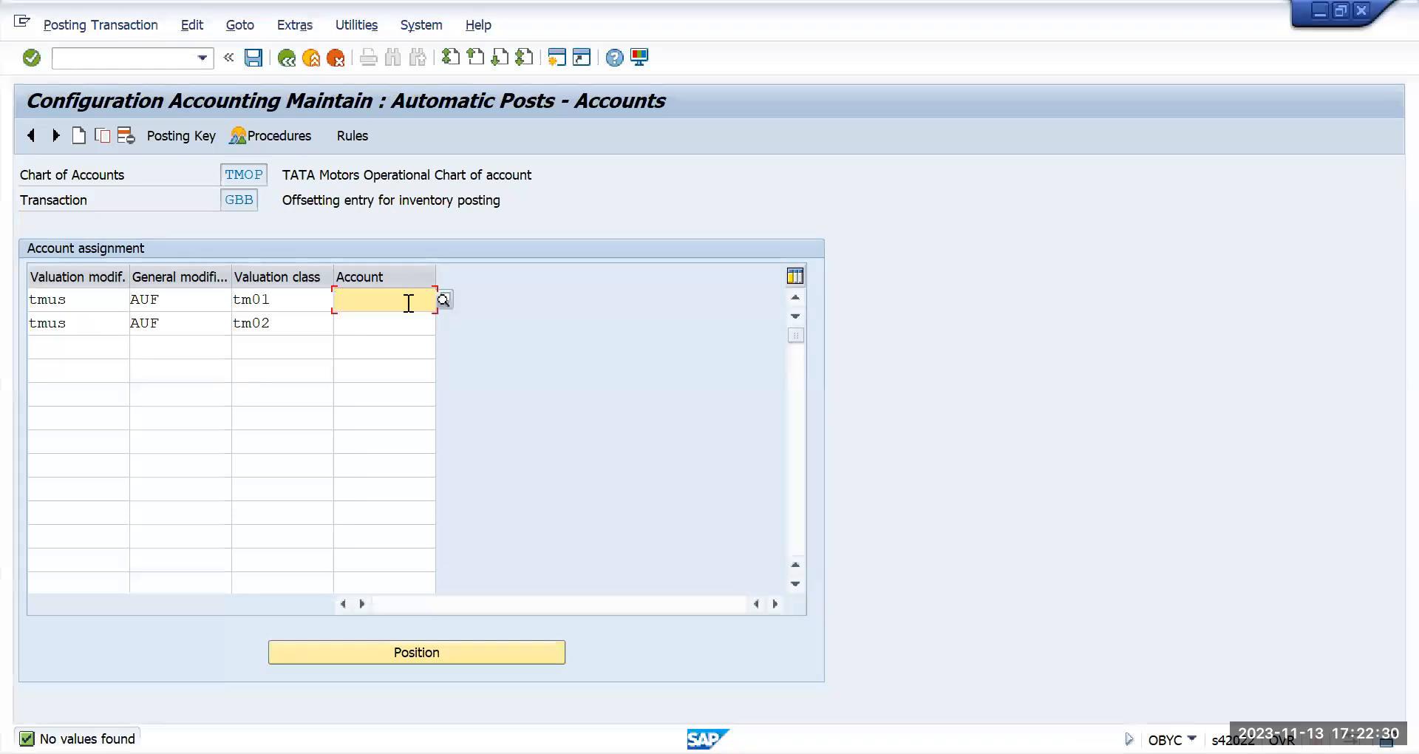
left_click(444, 300)
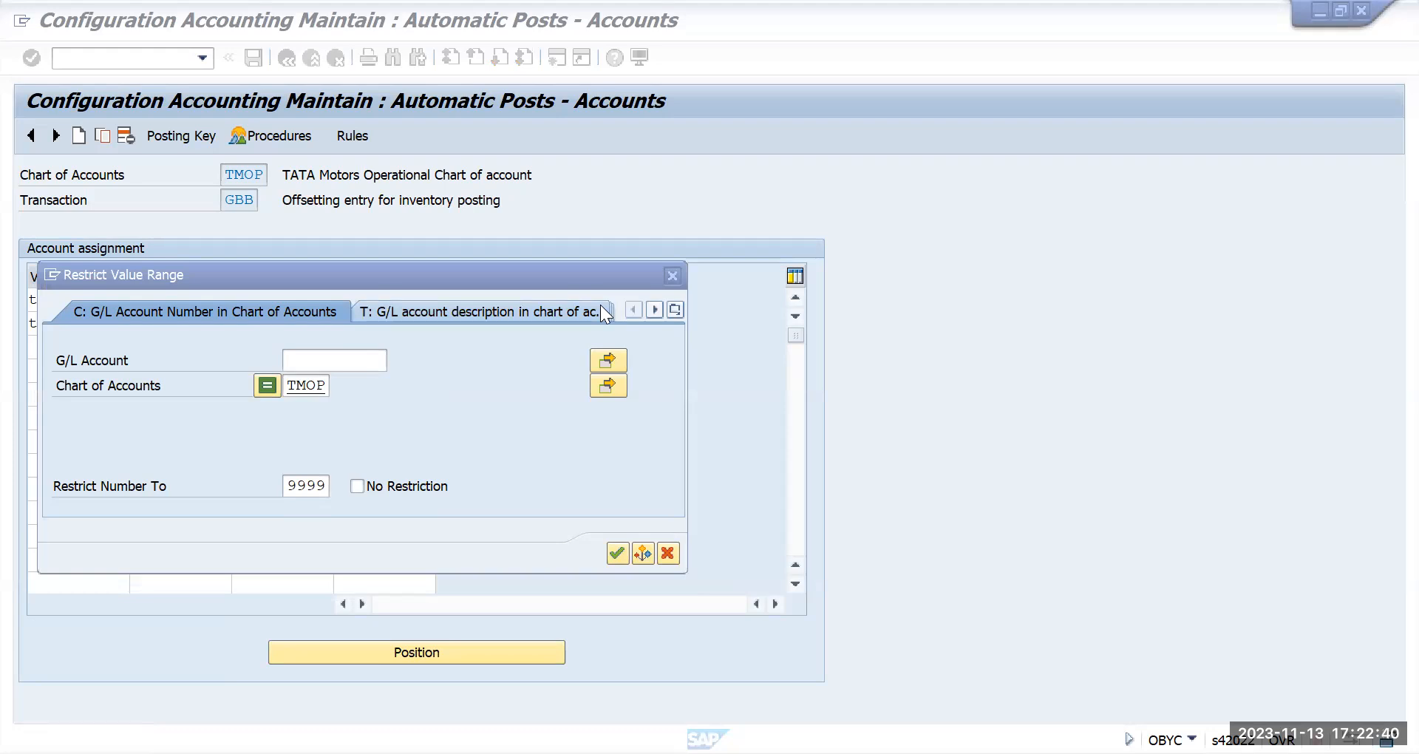
left_click(545, 329)
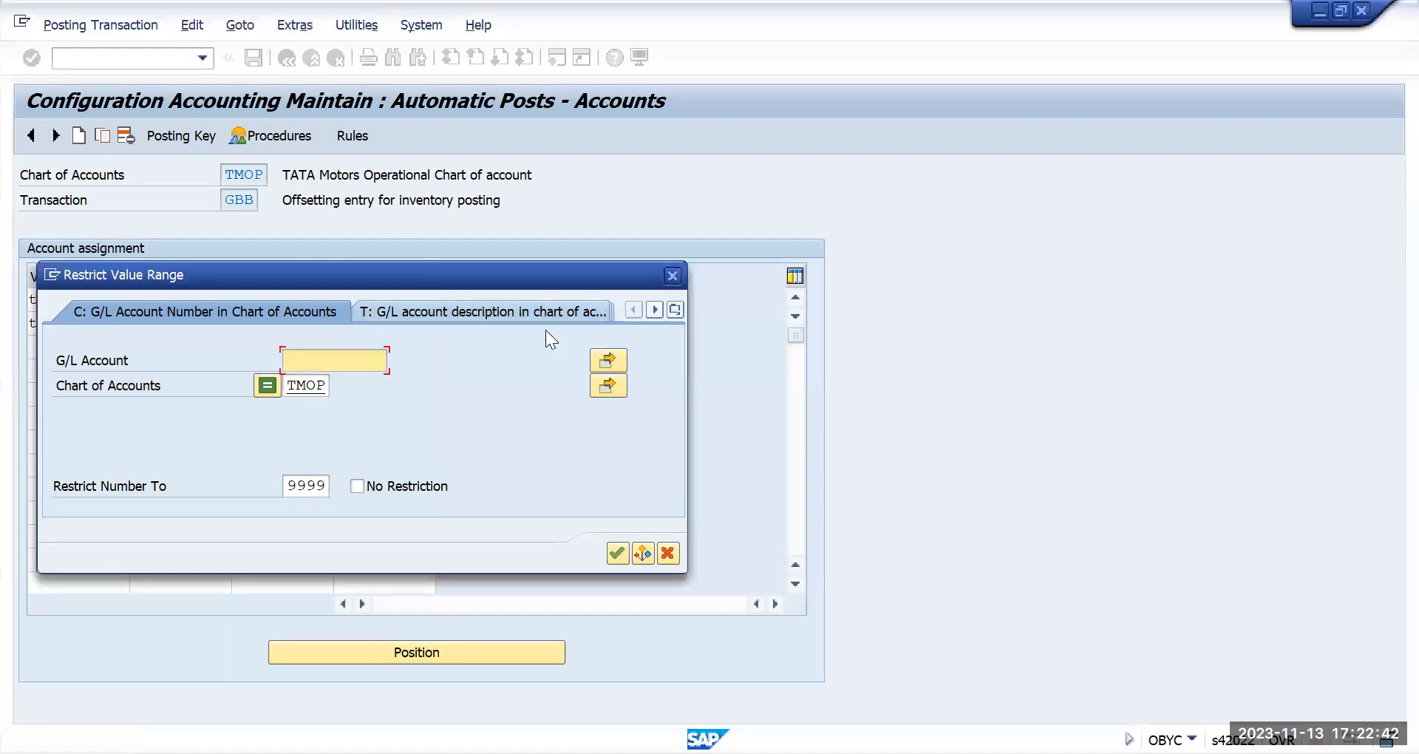
left_click(669, 276)
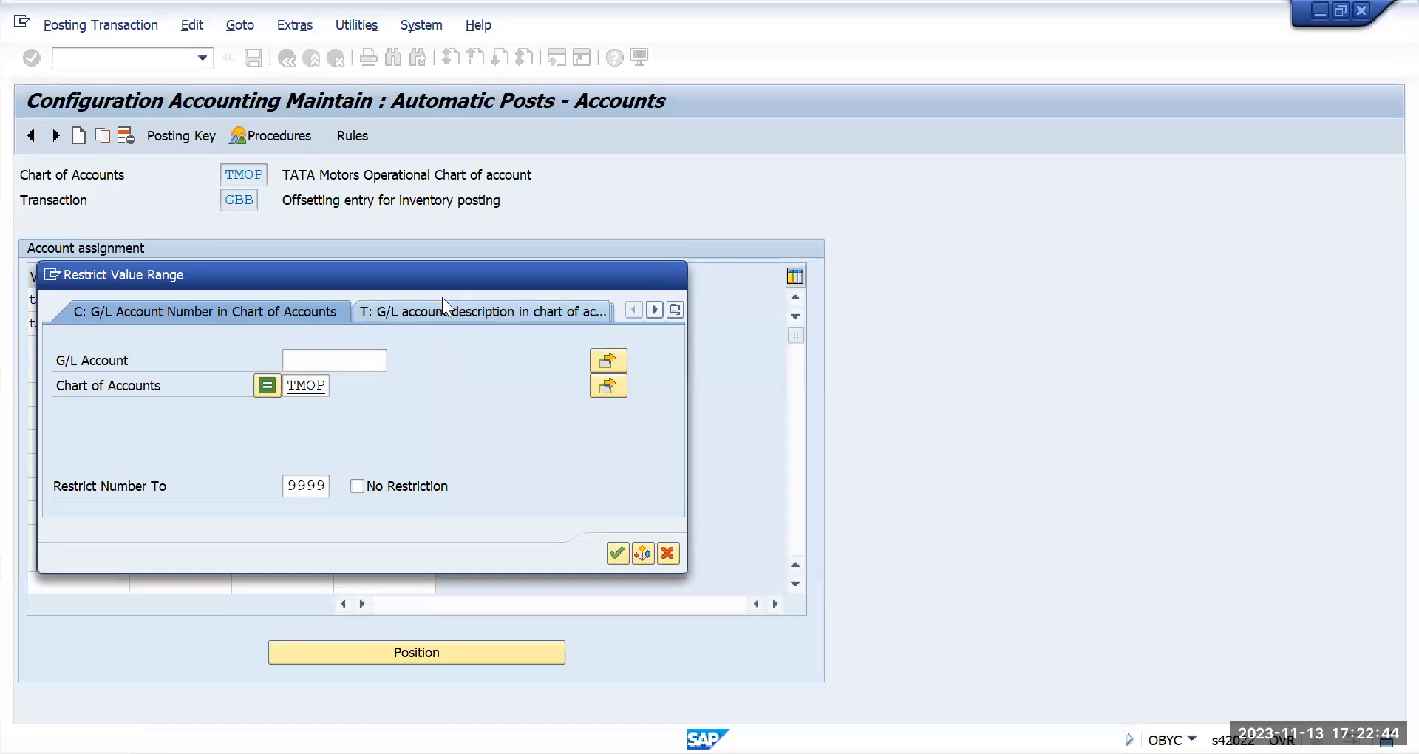
key("F4")
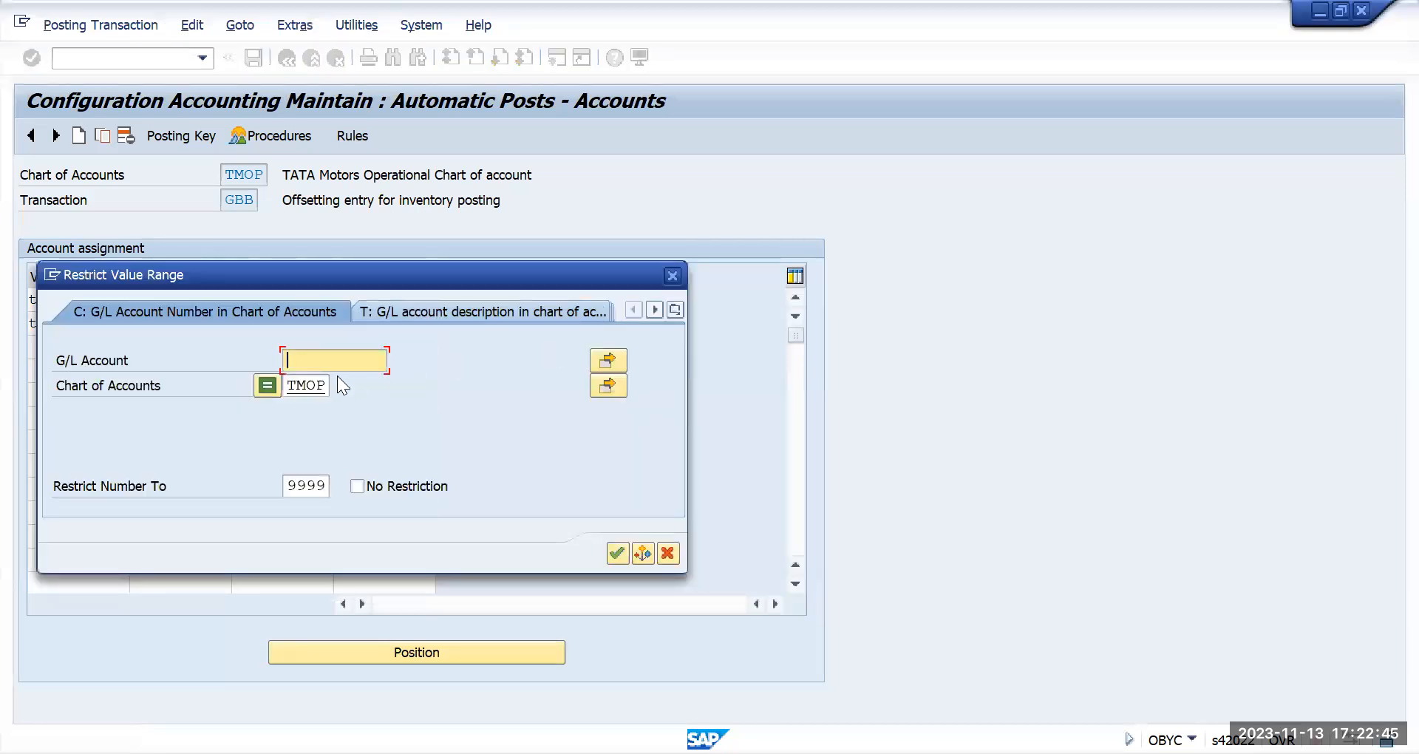
left_click(617, 552)
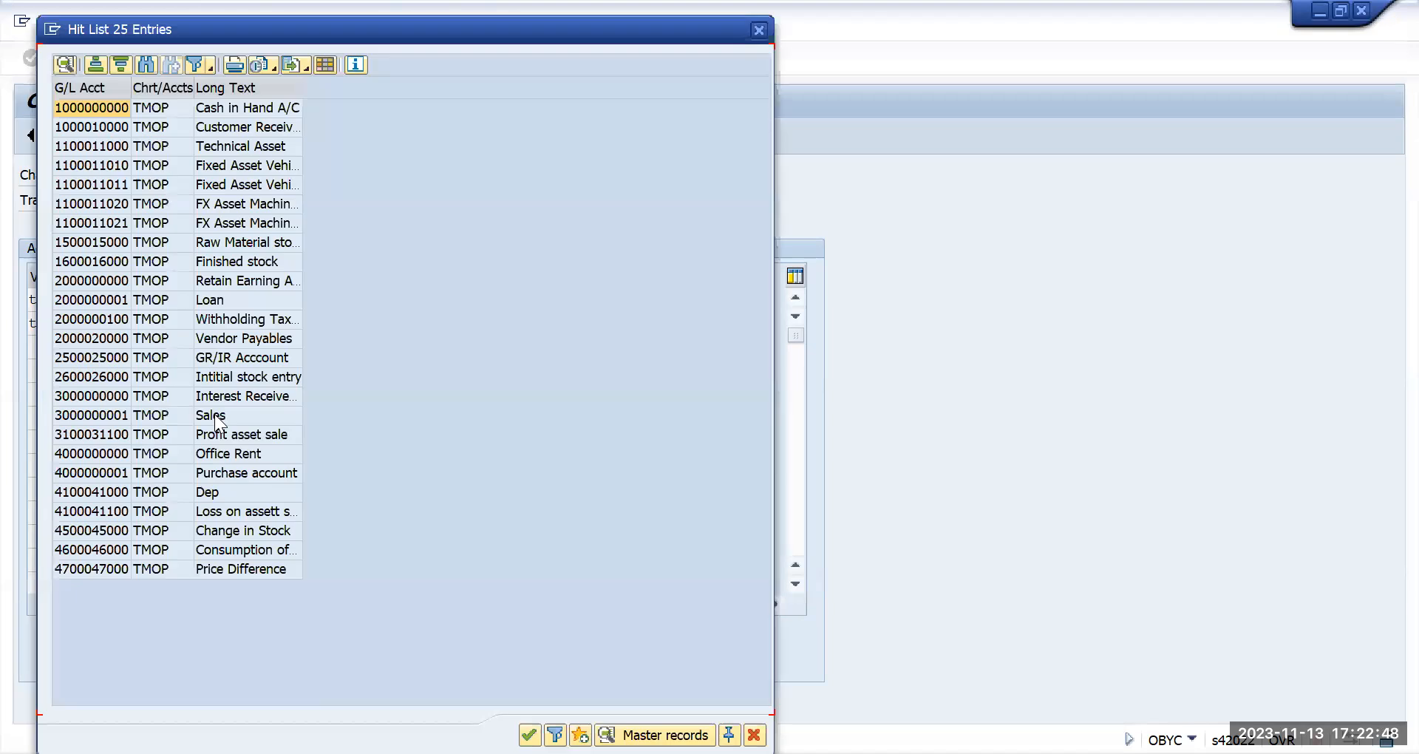
left_click(237, 533)
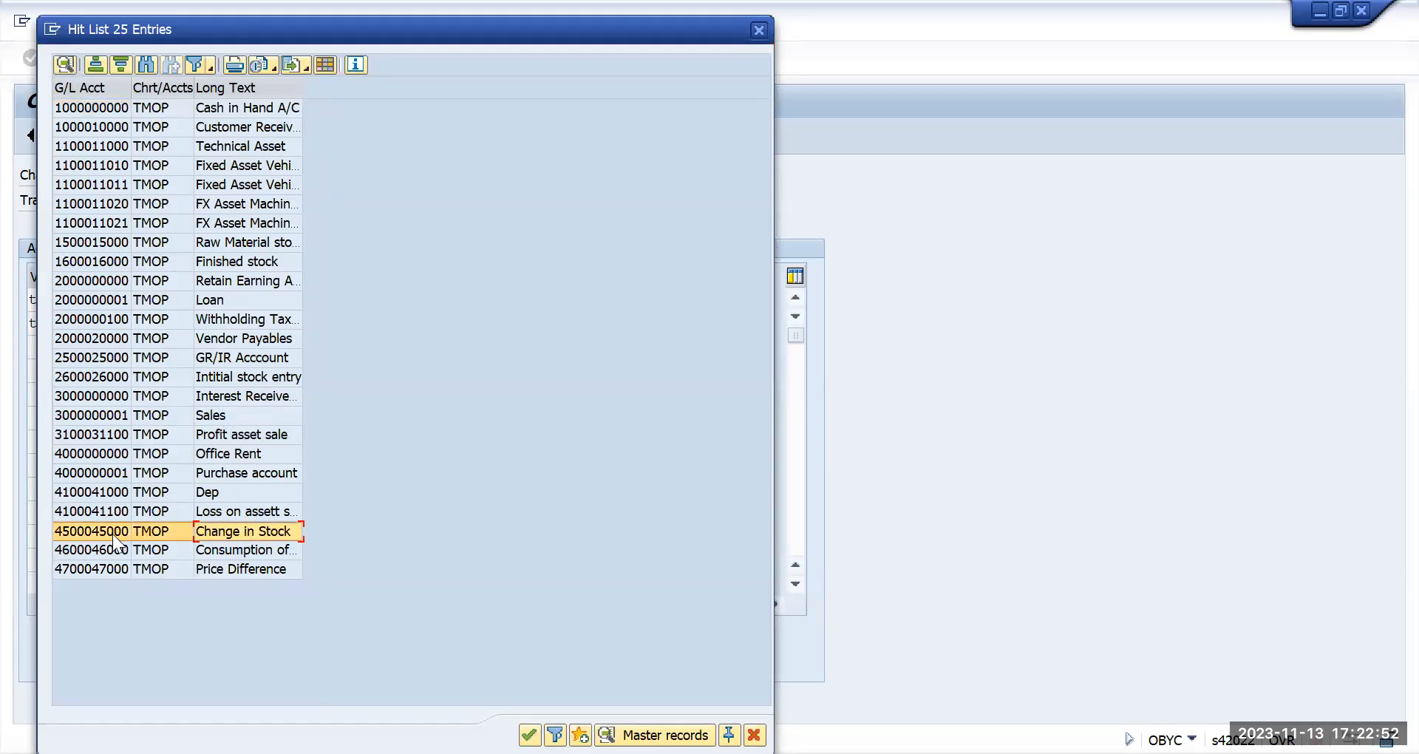
double_click(115, 538)
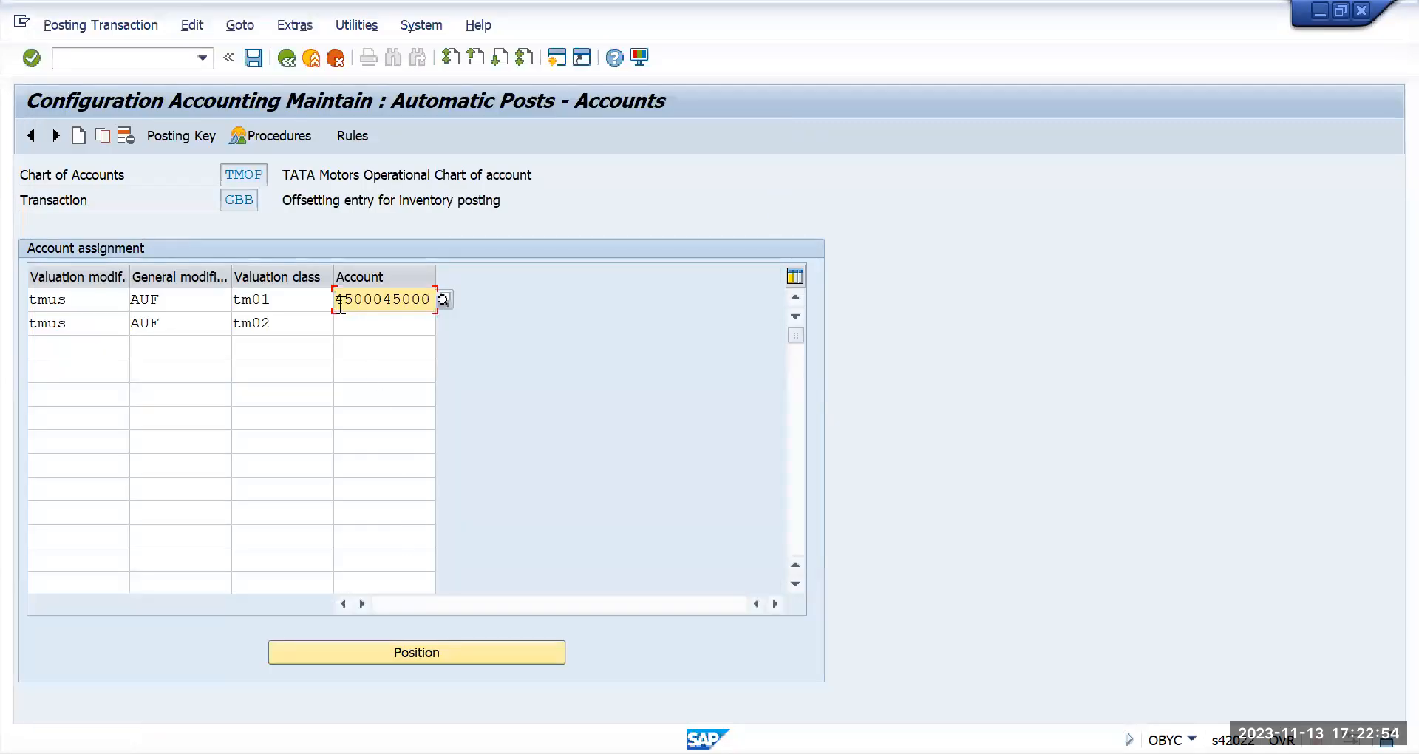
left_click_drag(340, 303, 443, 304)
key("ctrl+c")
left_click(365, 326)
key("ctrl+v")
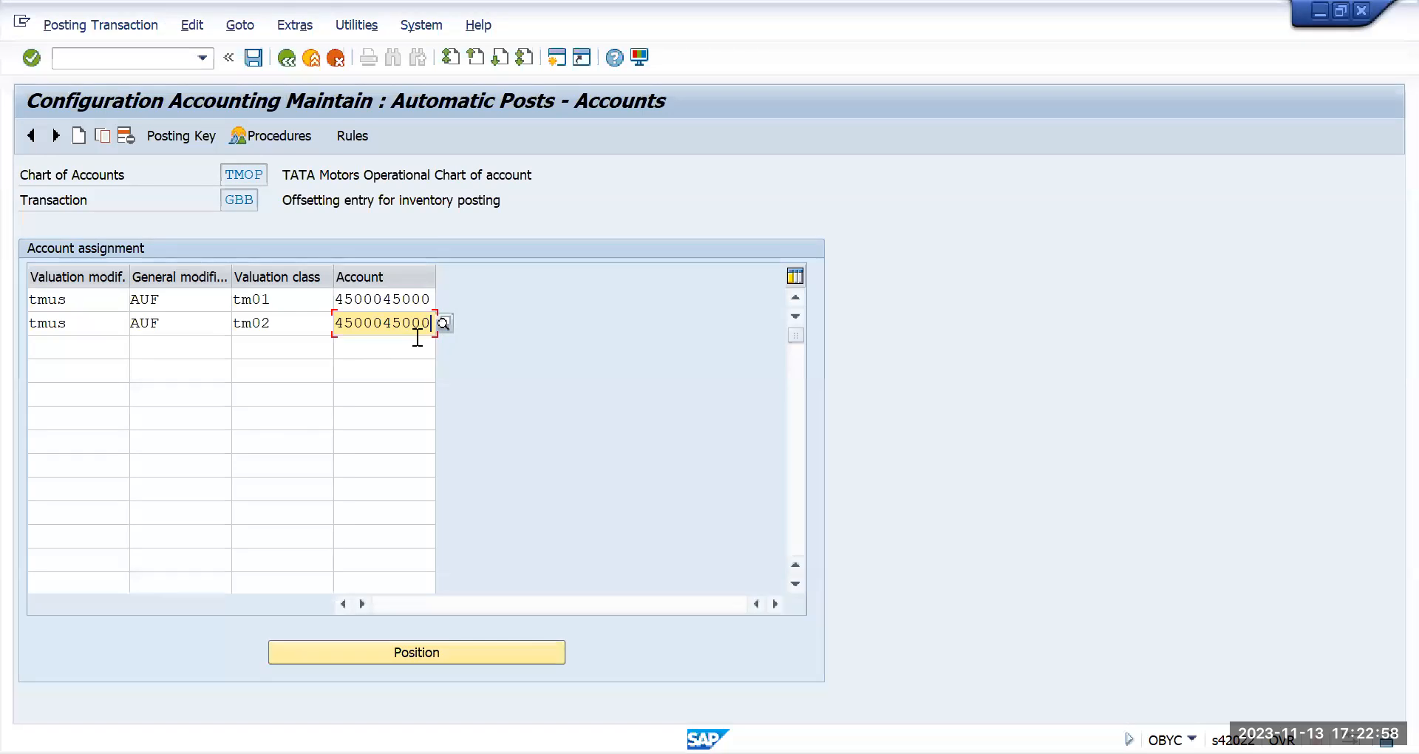
key("Return")
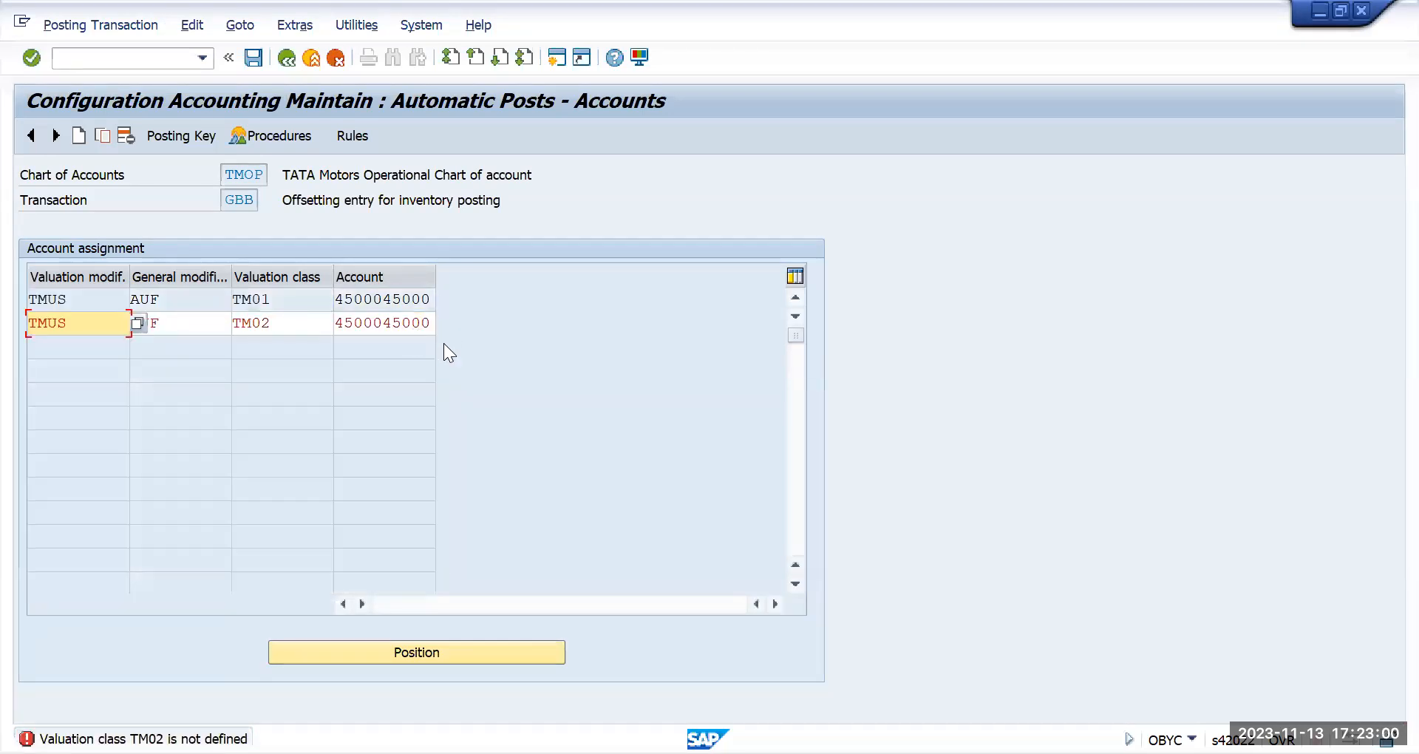
- Change the second GBB row's valuation class to TM09 and save the assignment under the proposed customizing request
left_click(284, 326)
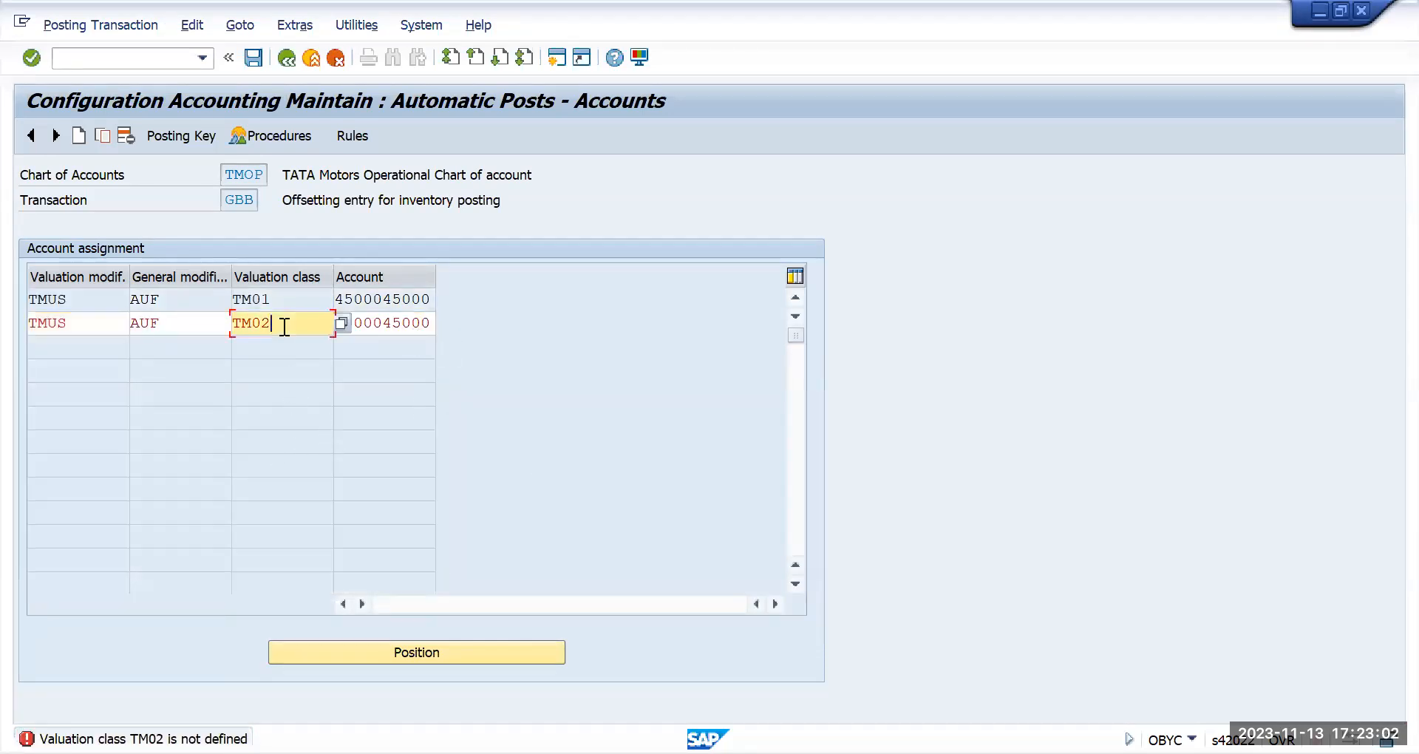
key("BackSpace")
left_click(317, 362)
key("Return")
left_click(253, 57)
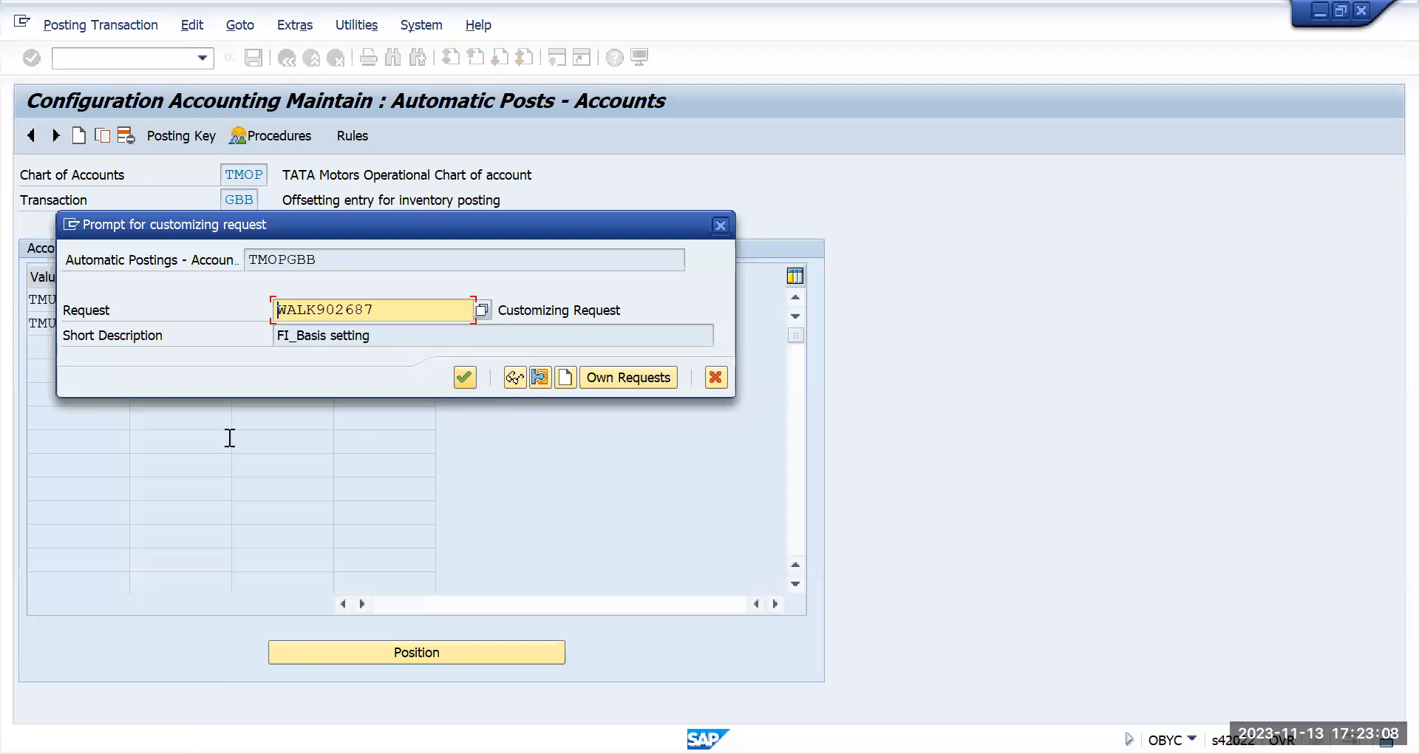
key("Return")
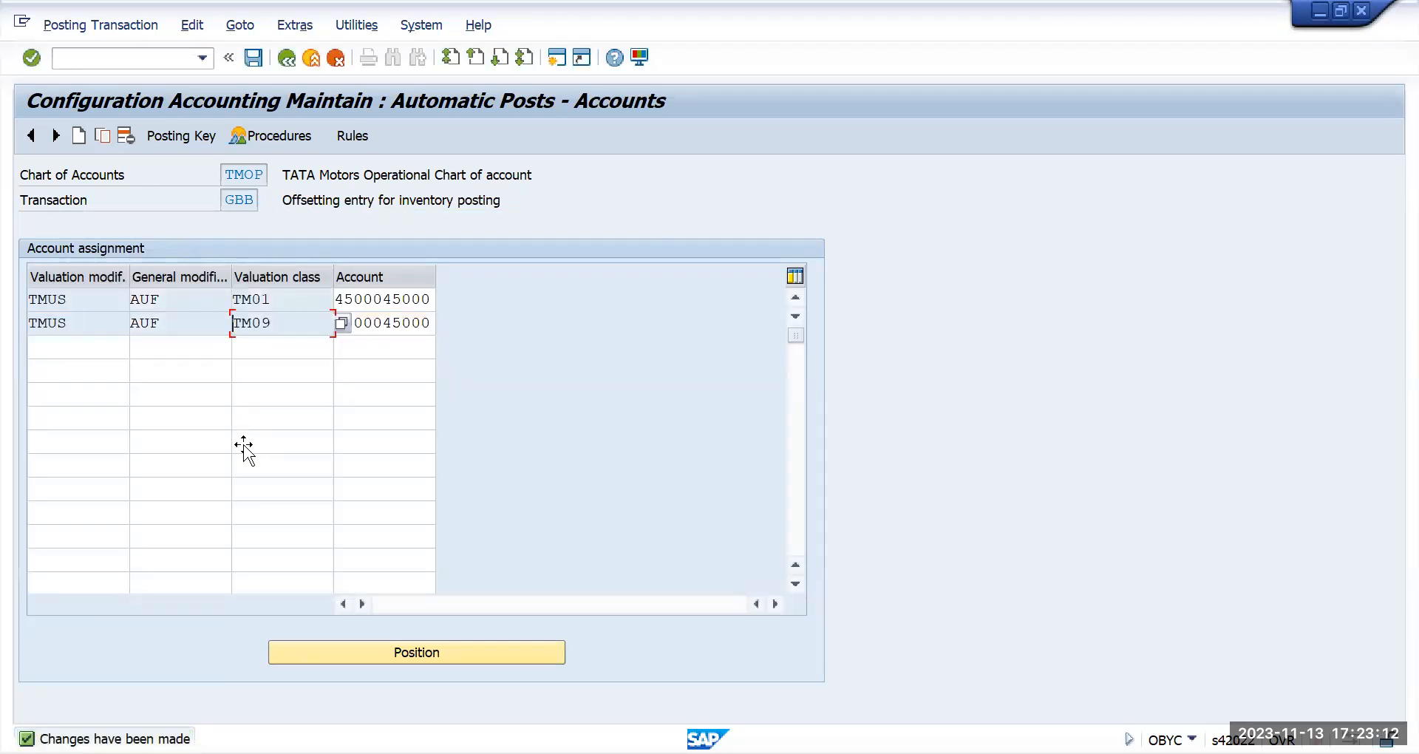
- Copy valuation modifier TMUS into the third and fourth rows of the GBB account assignment
key("alt+Tab")
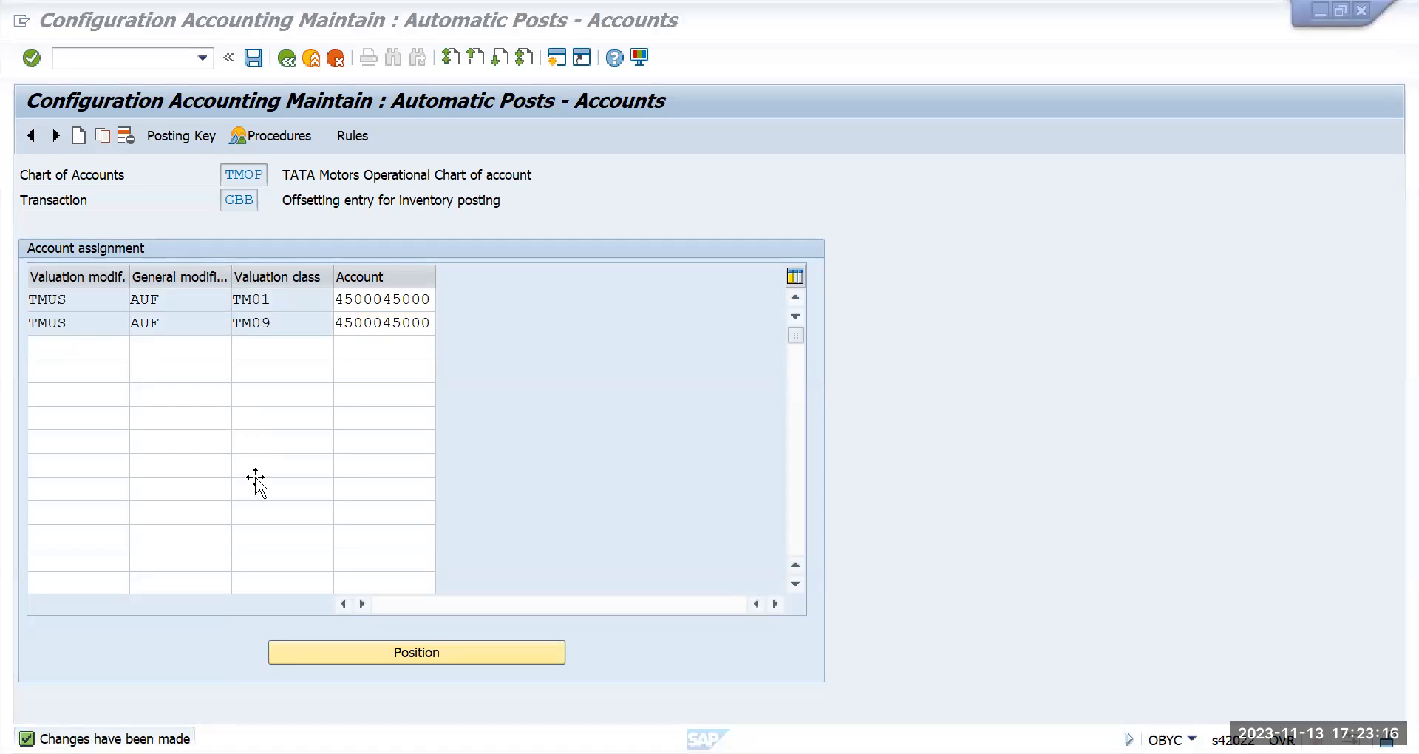
left_click_drag(178, 309, 96, 329)
left_click_drag(167, 295, 23, 330)
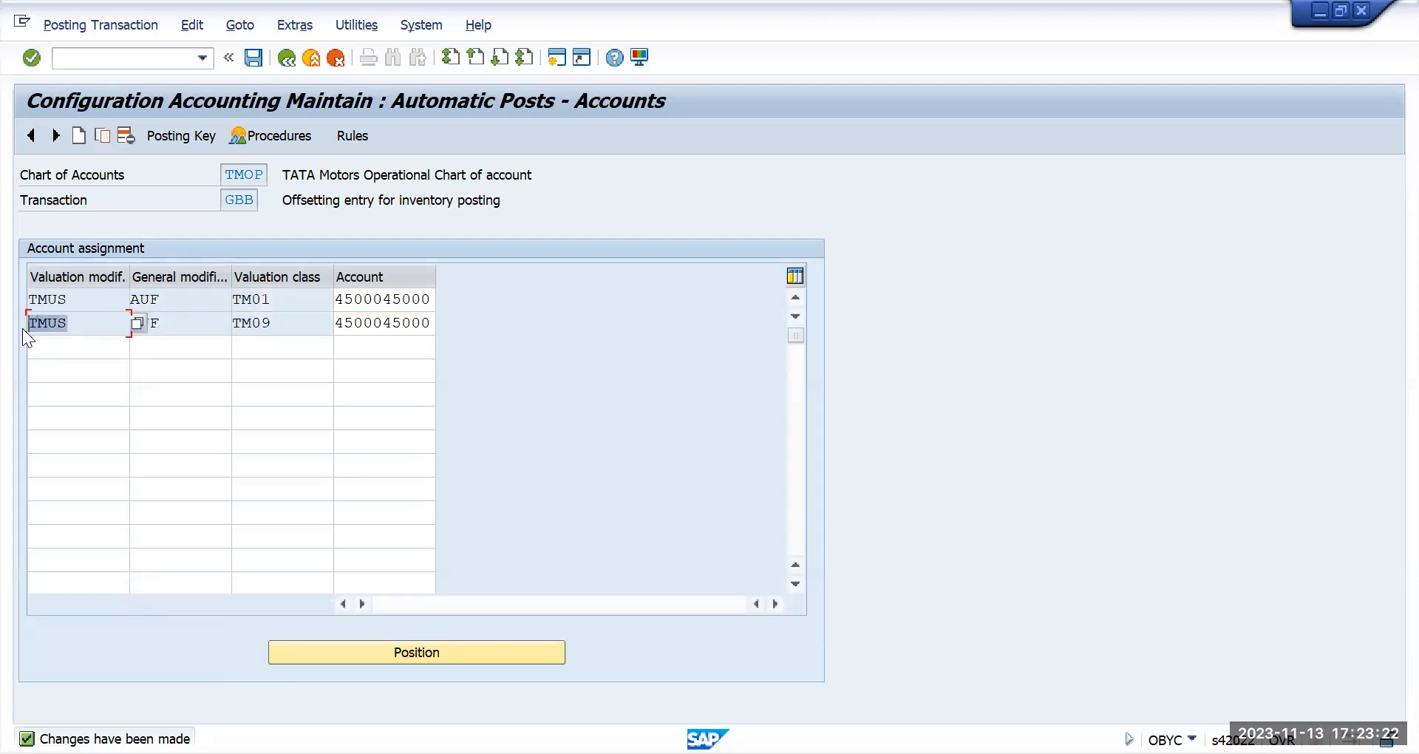
key("ctrl+c")
left_click(76, 346)
key("ctrl+v")
left_click(78, 371)
key("ctrl+v")
- Enter general modification BSA in the third and fourth rows of the GBB account assignment
left_click(170, 344)
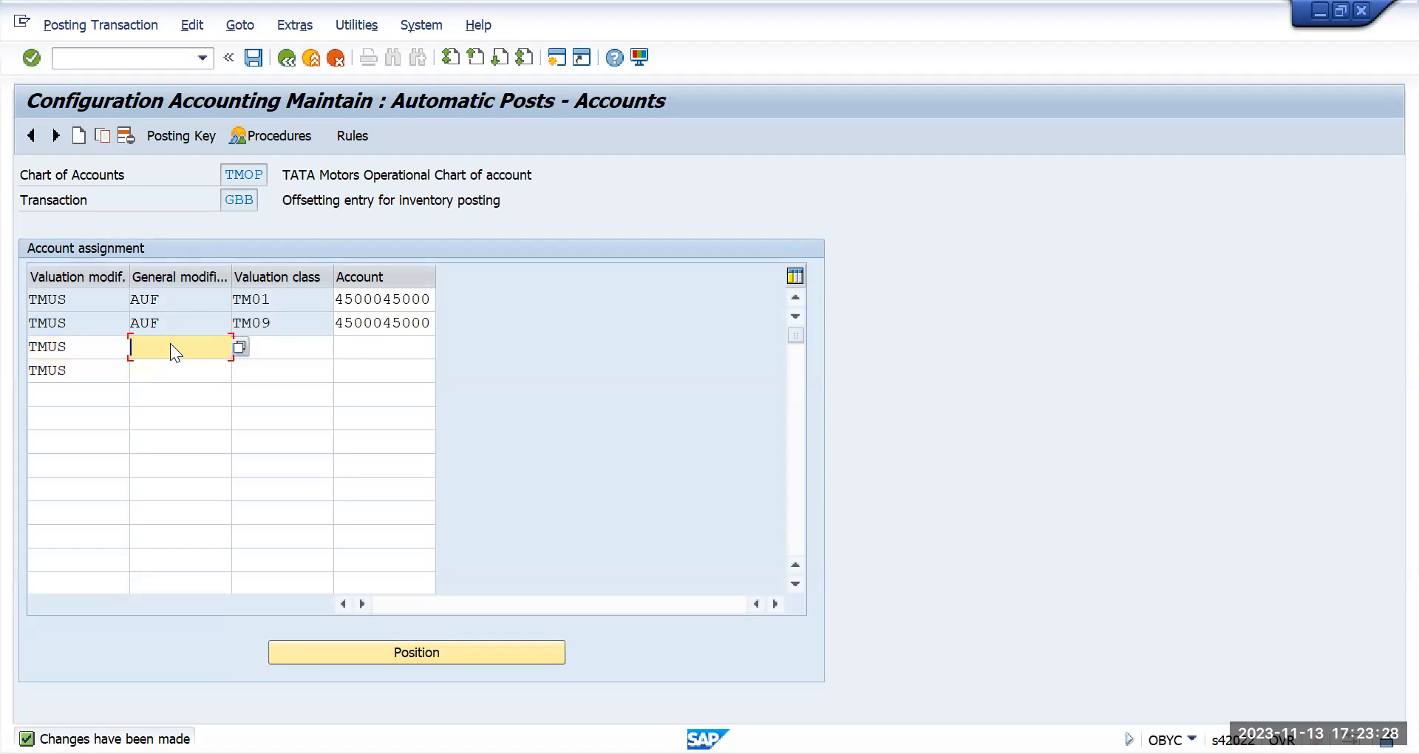
type("BSA")
left_click_drag(178, 351, 82, 361)
key("ctrl+c")
left_click(136, 371)
key("ctrl+v")
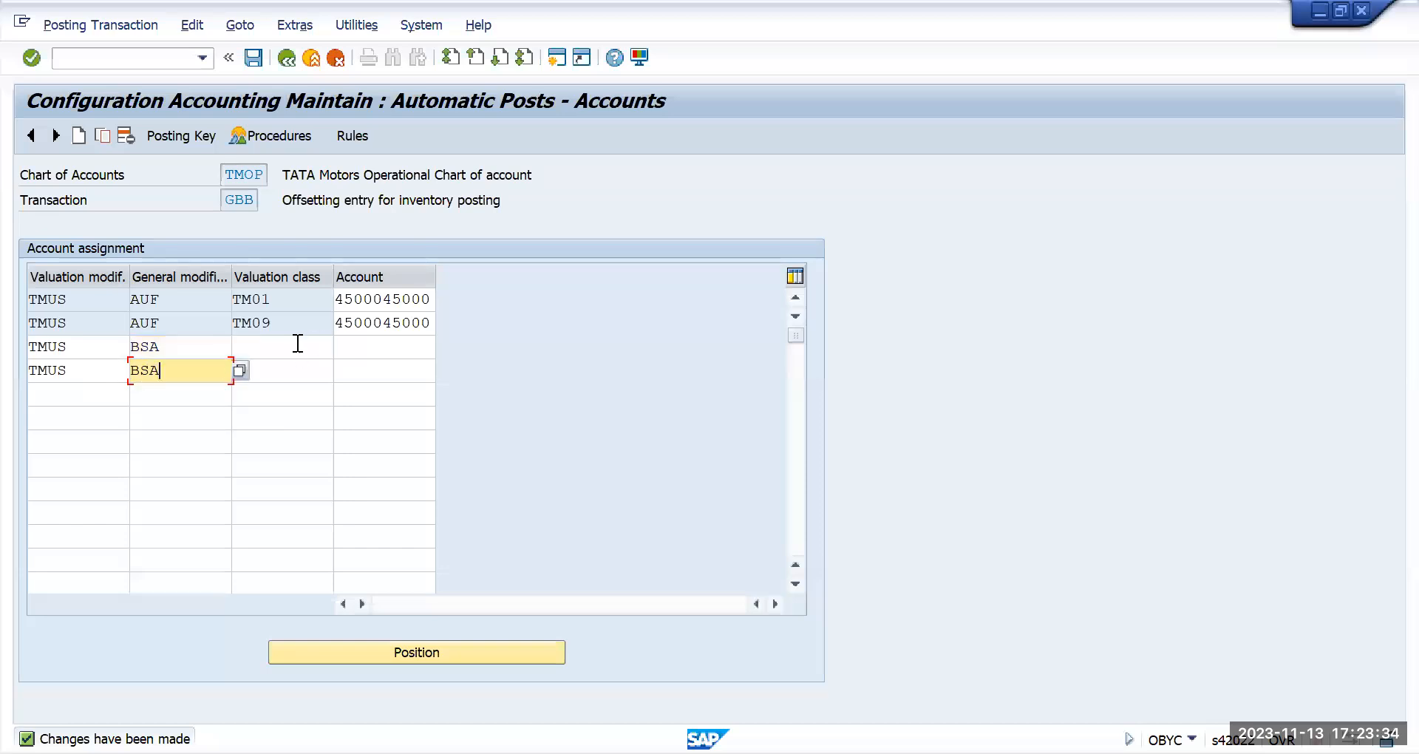
- Enter valuation class TM01 in the first BSA row and TM09 in the second
left_click(288, 350)
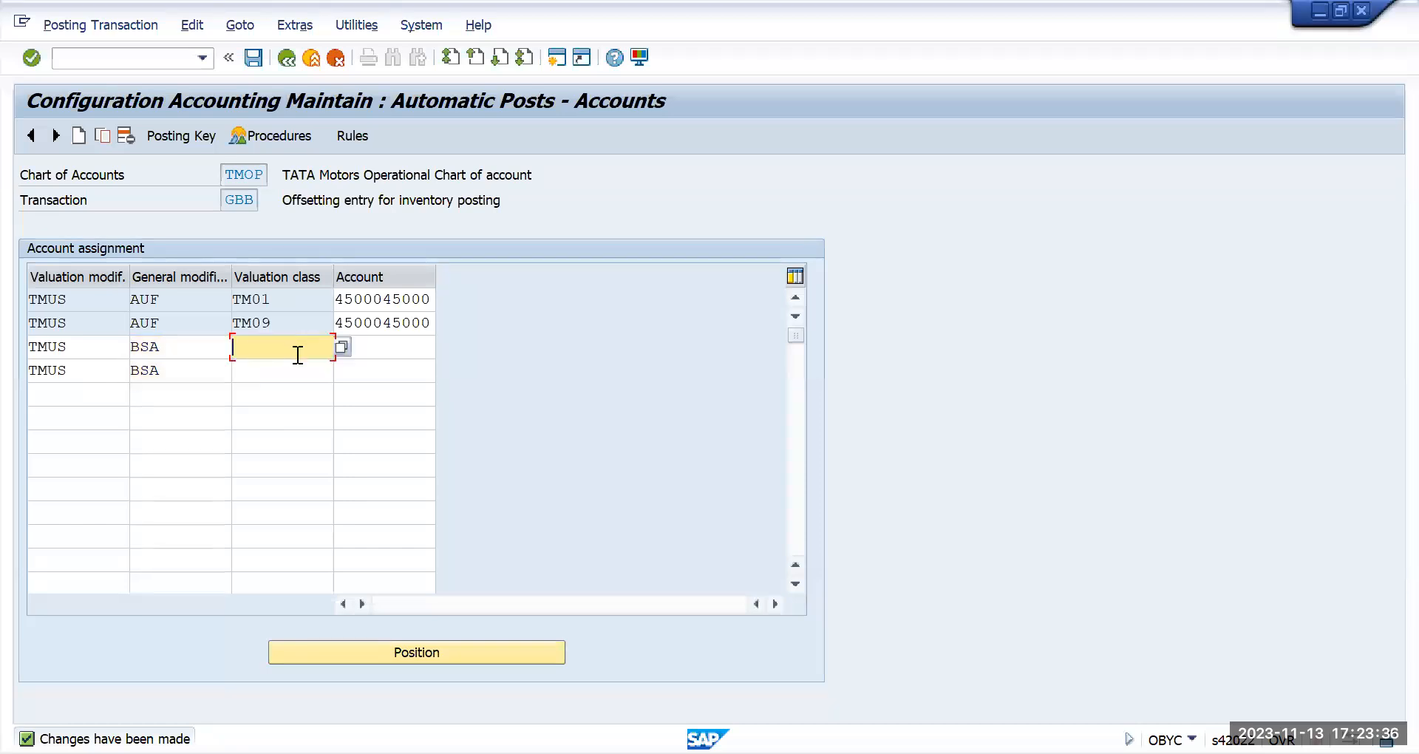
key("alt+Tab")
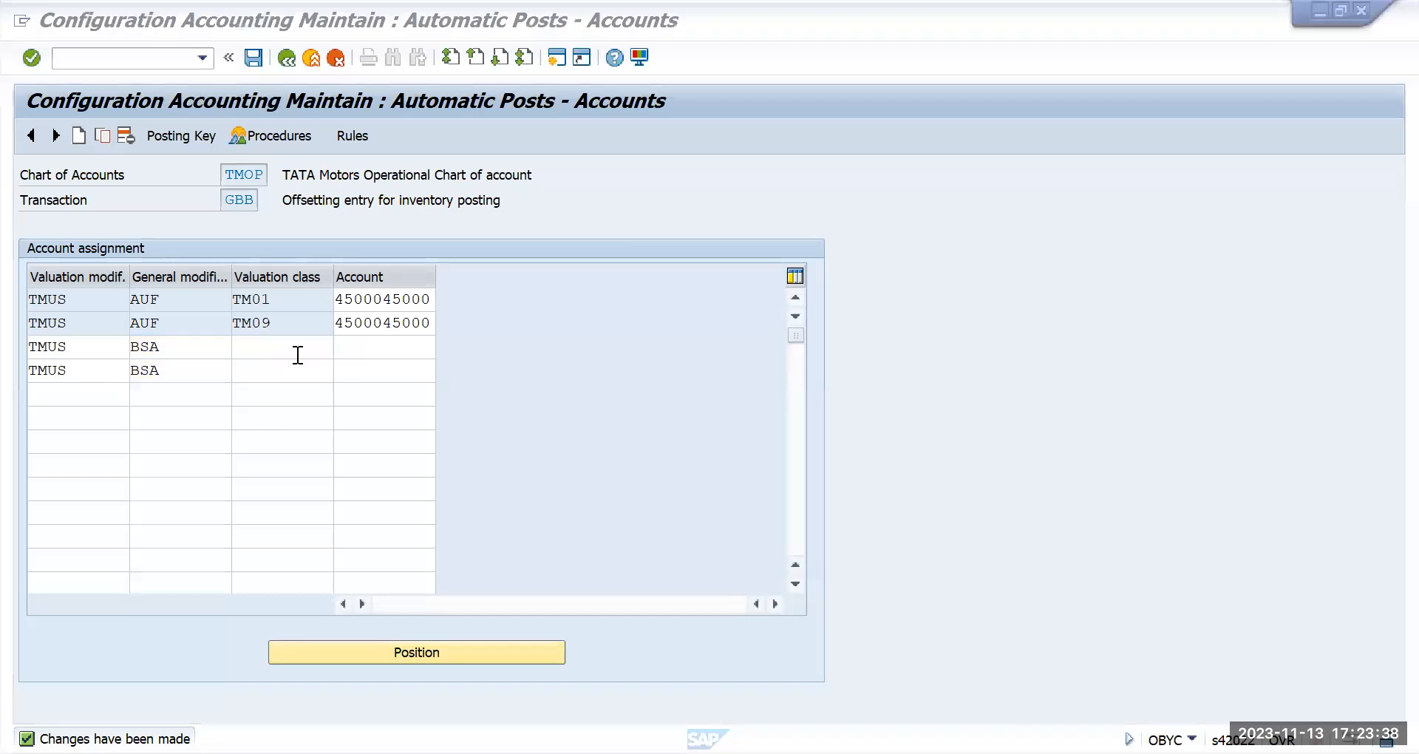
key("alt+Tab")
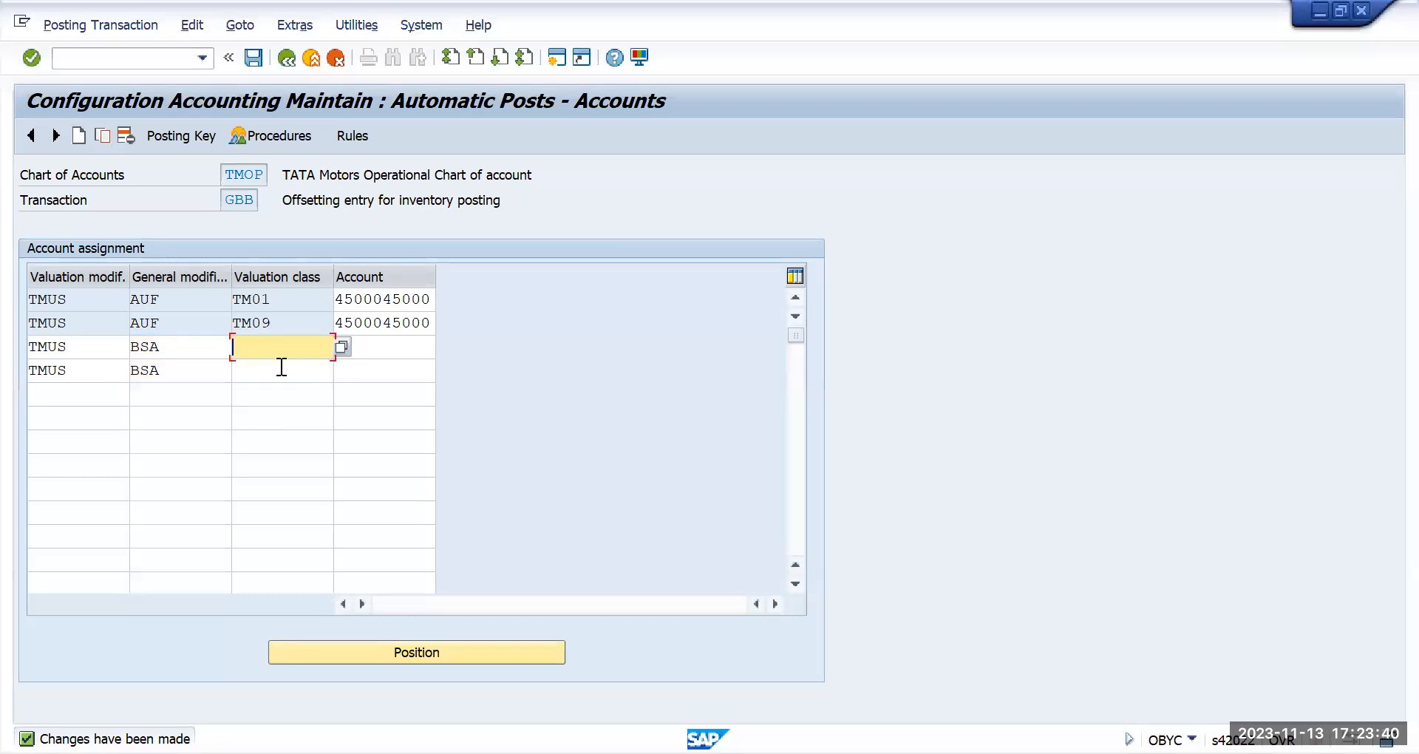
left_click(288, 326)
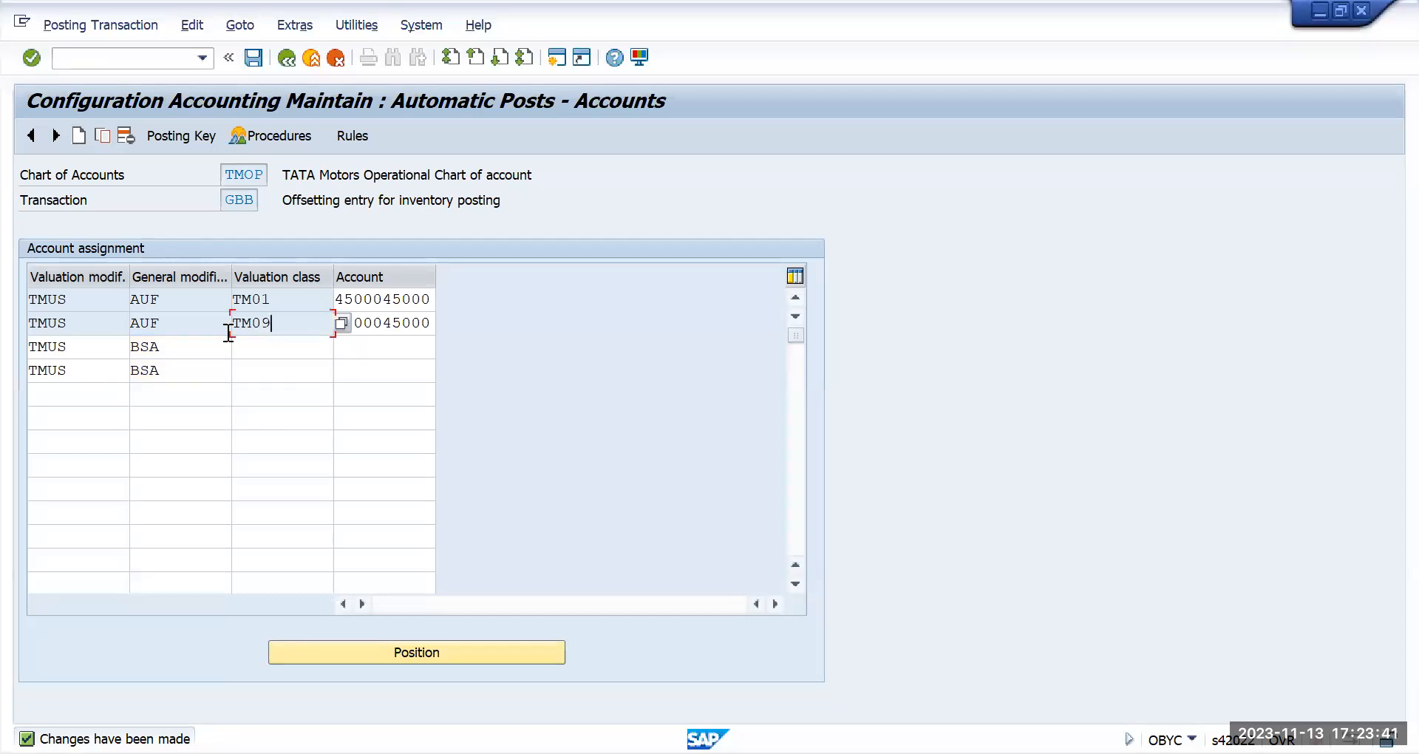
left_click(254, 373)
key("ctrl+v")
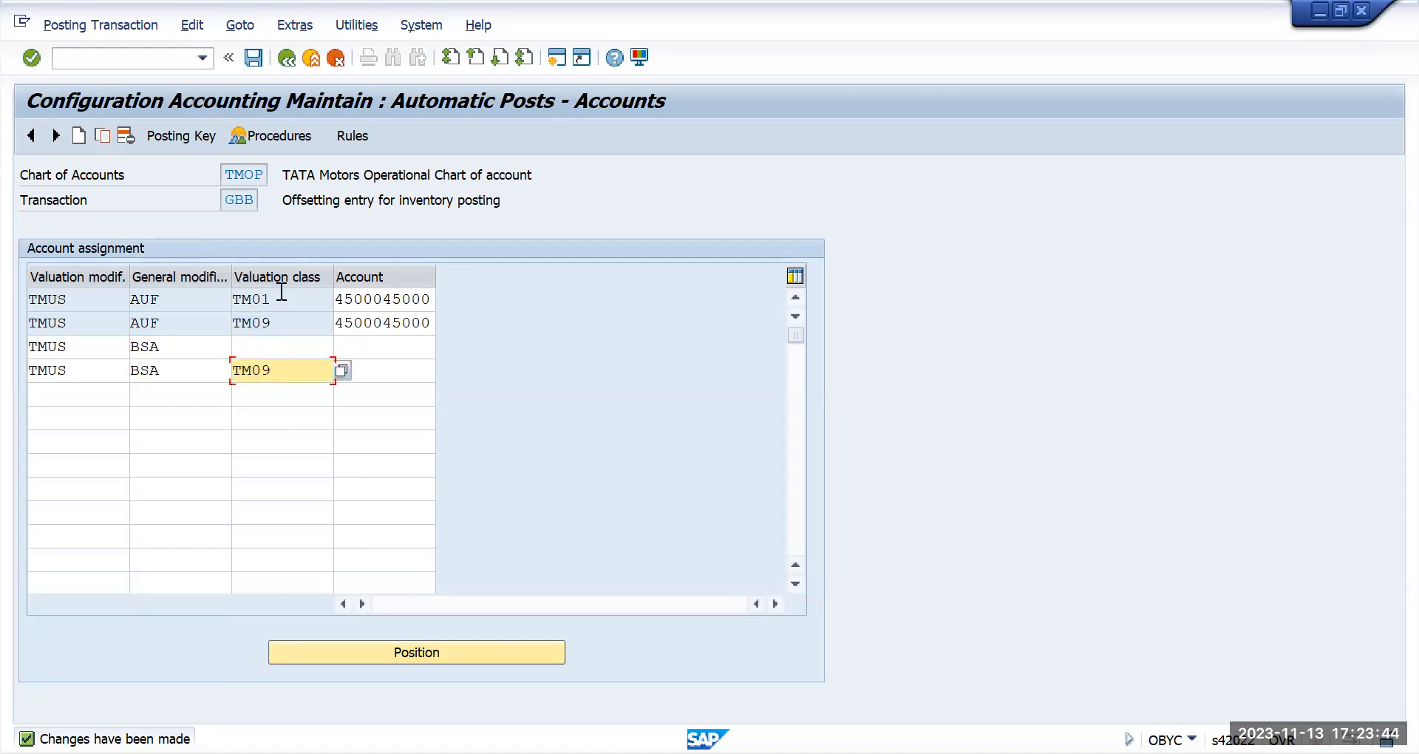
left_click_drag(278, 297, 216, 297)
key("ctrl+c")
left_click(244, 345)
key("ctrl+v")
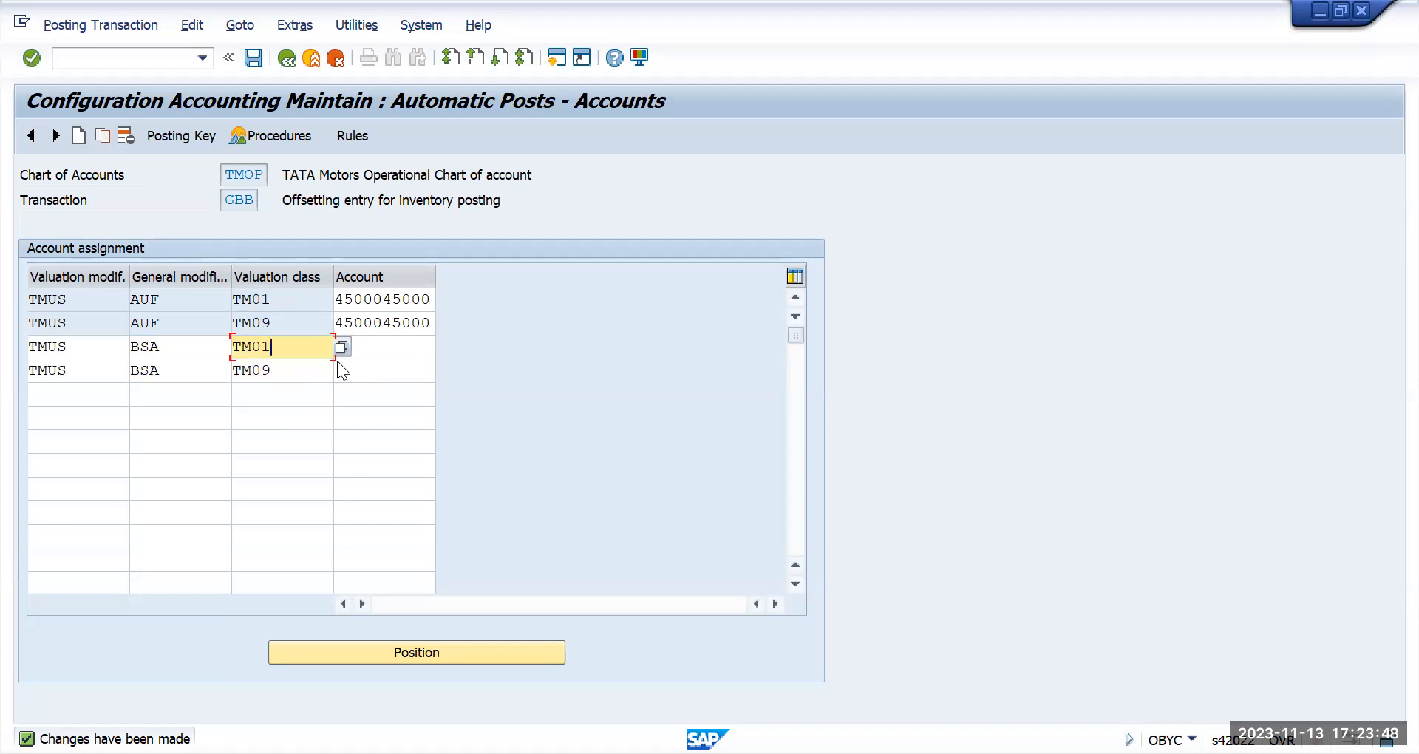
key("Return")
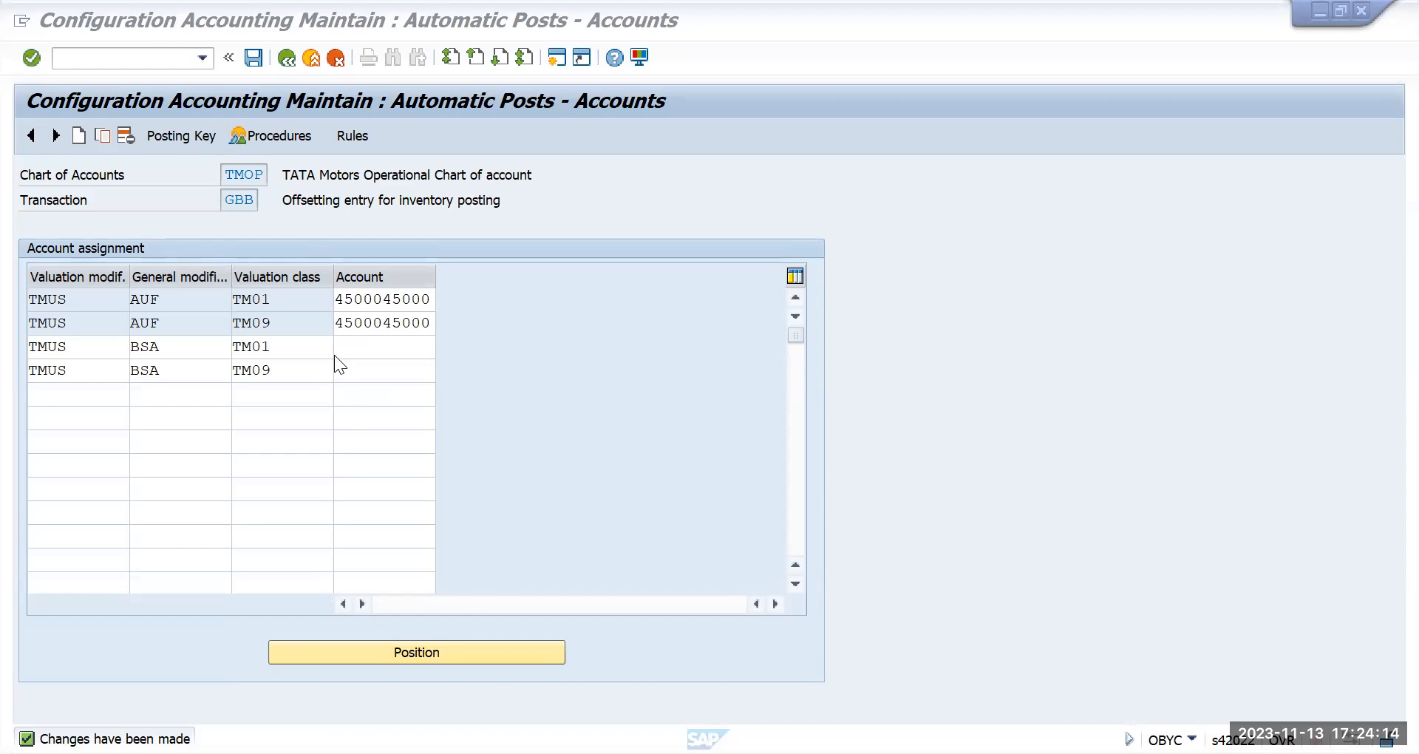
left_click(334, 354)
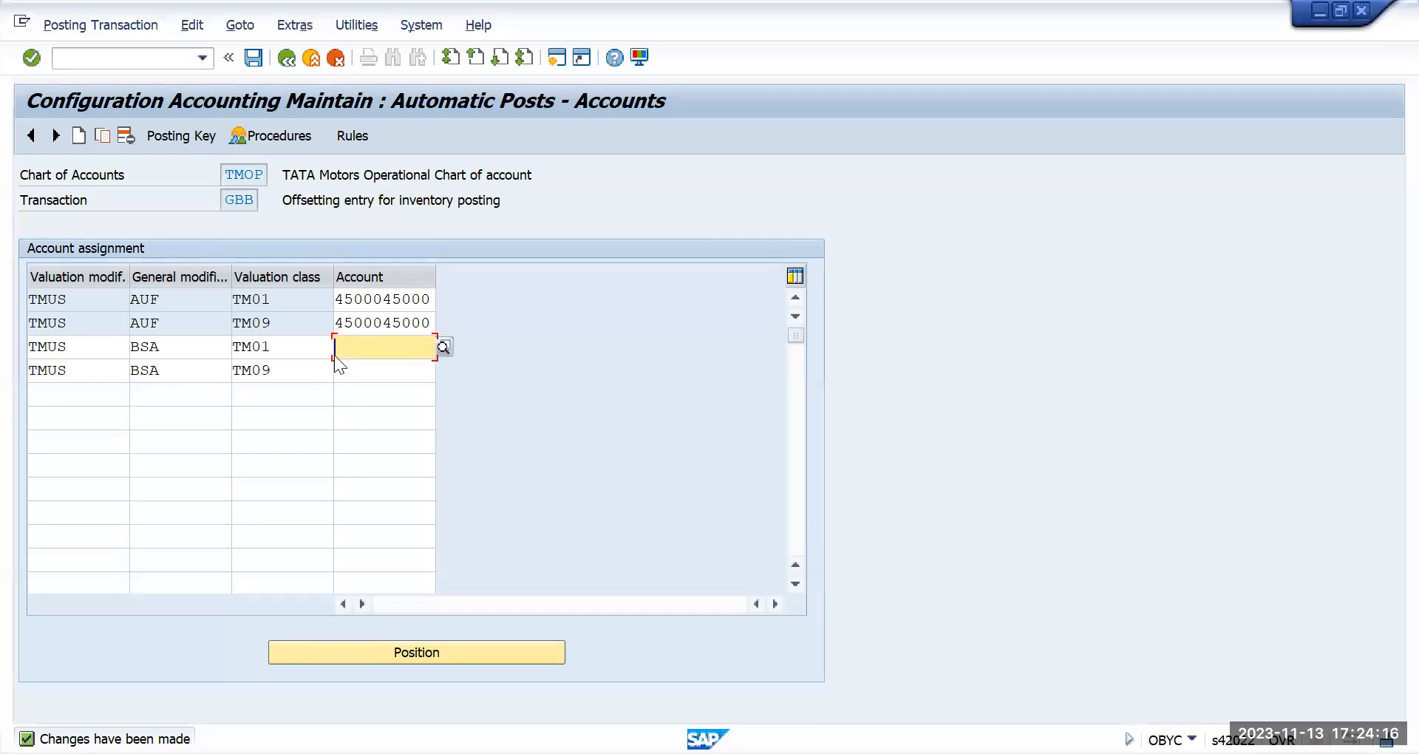
type("2999999999")
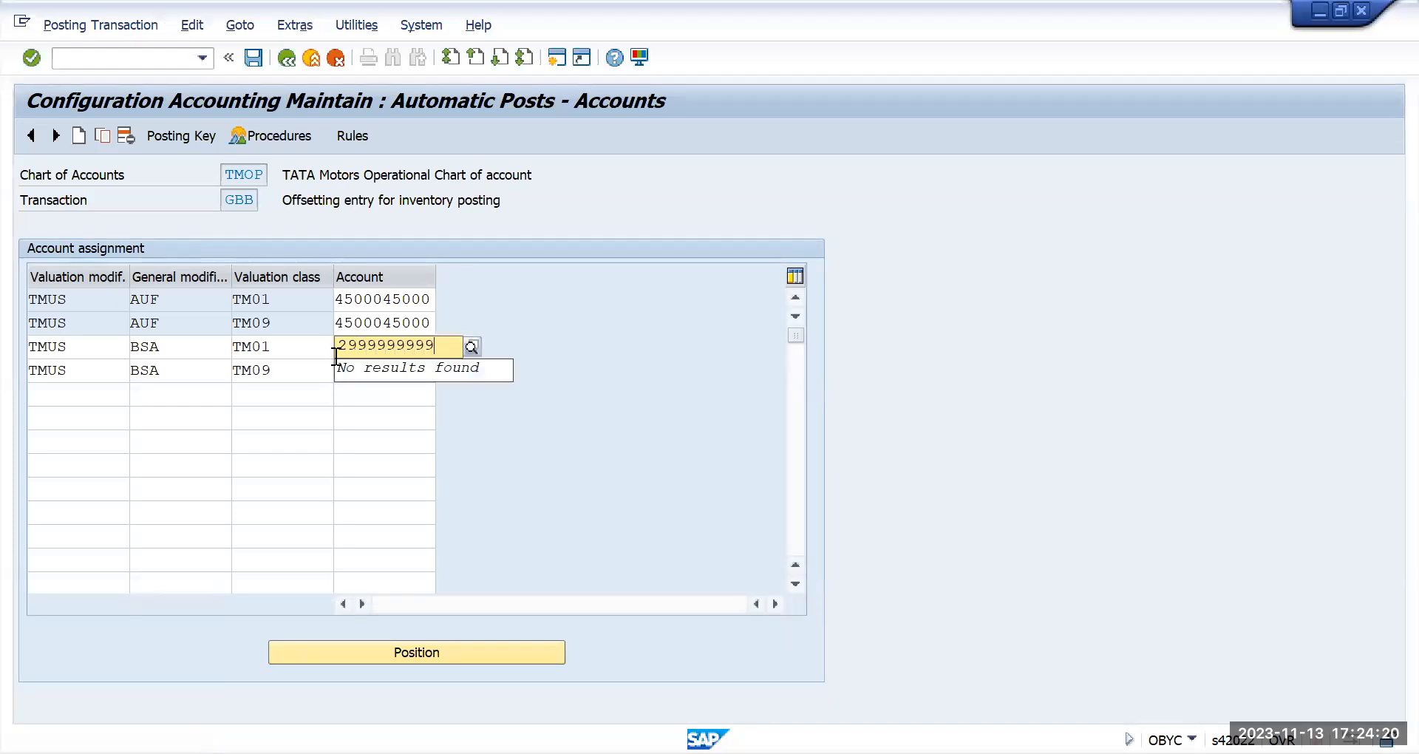
key("Tab")
key("Tab")
key("Tab")
key("Tab")
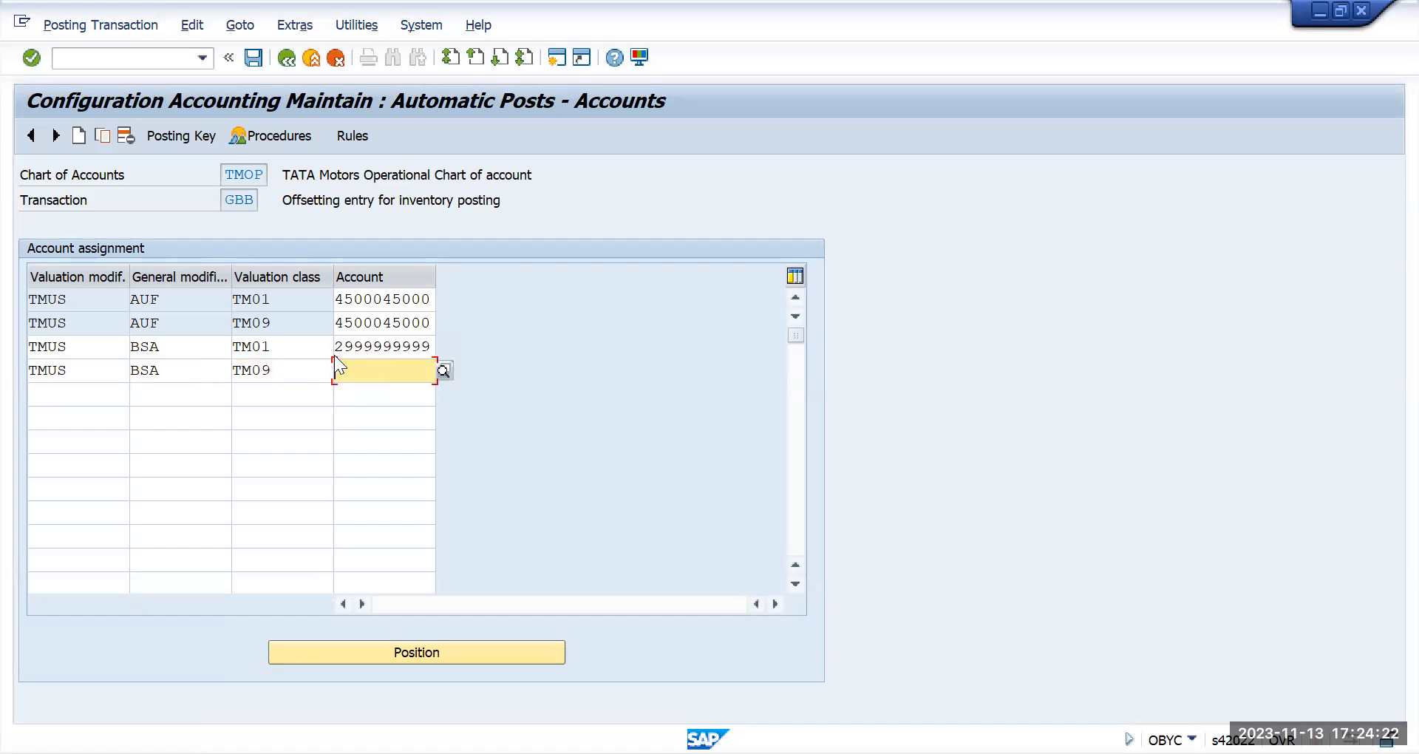
type("299999999")
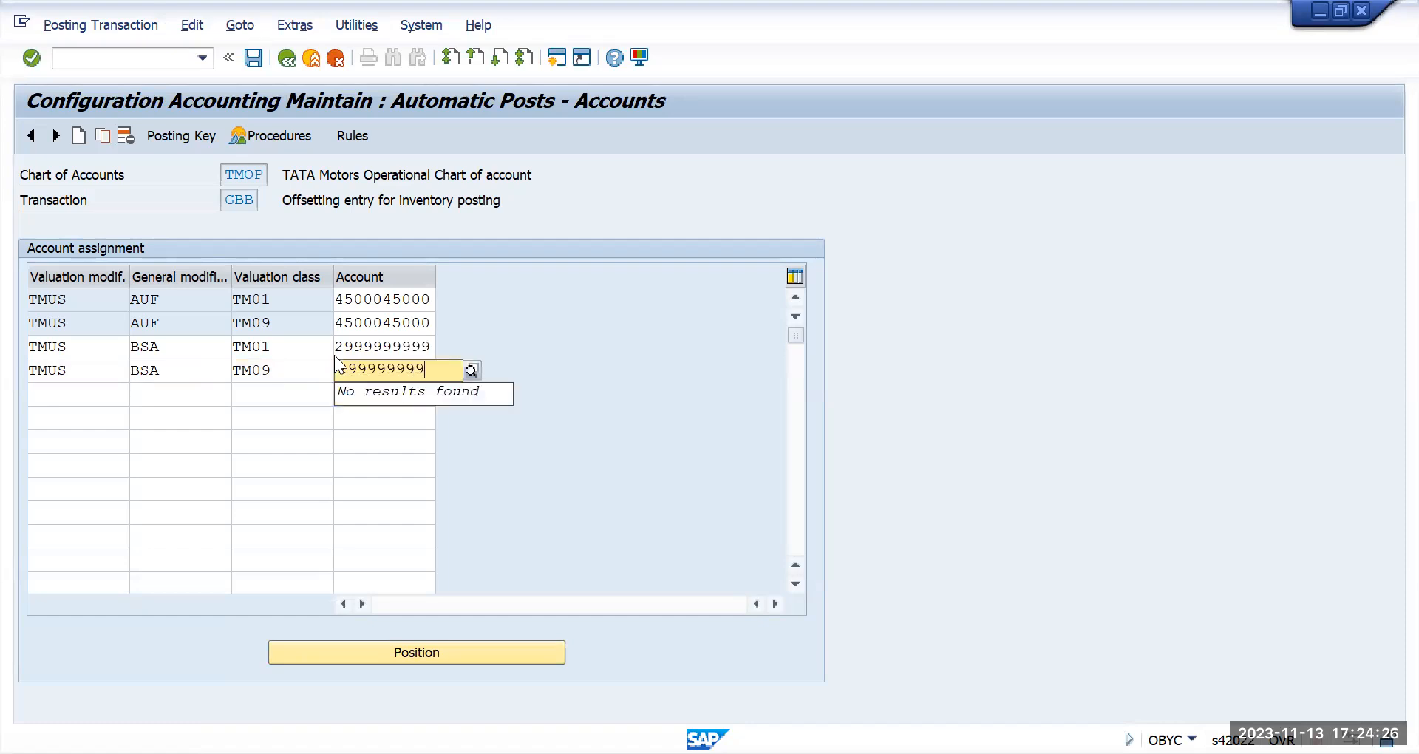
key("Tab")
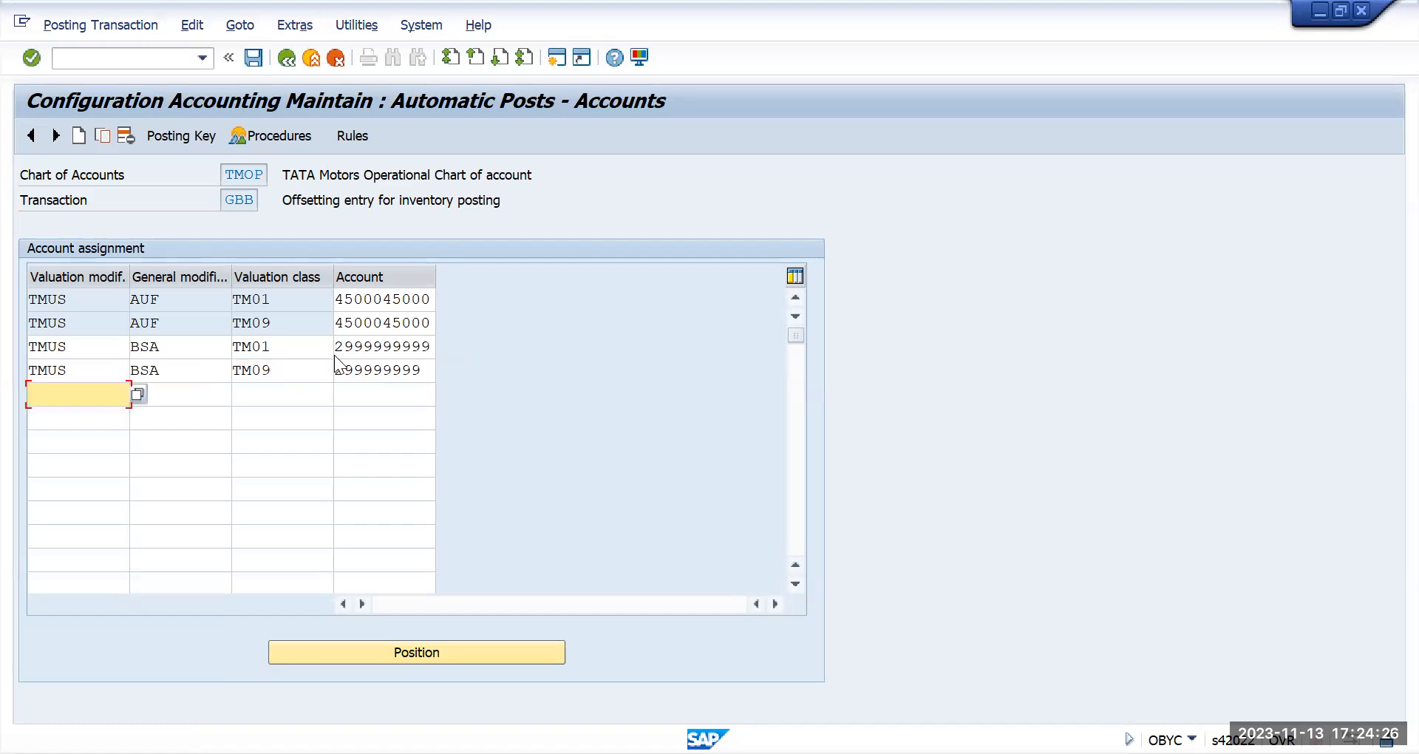
left_click(434, 373)
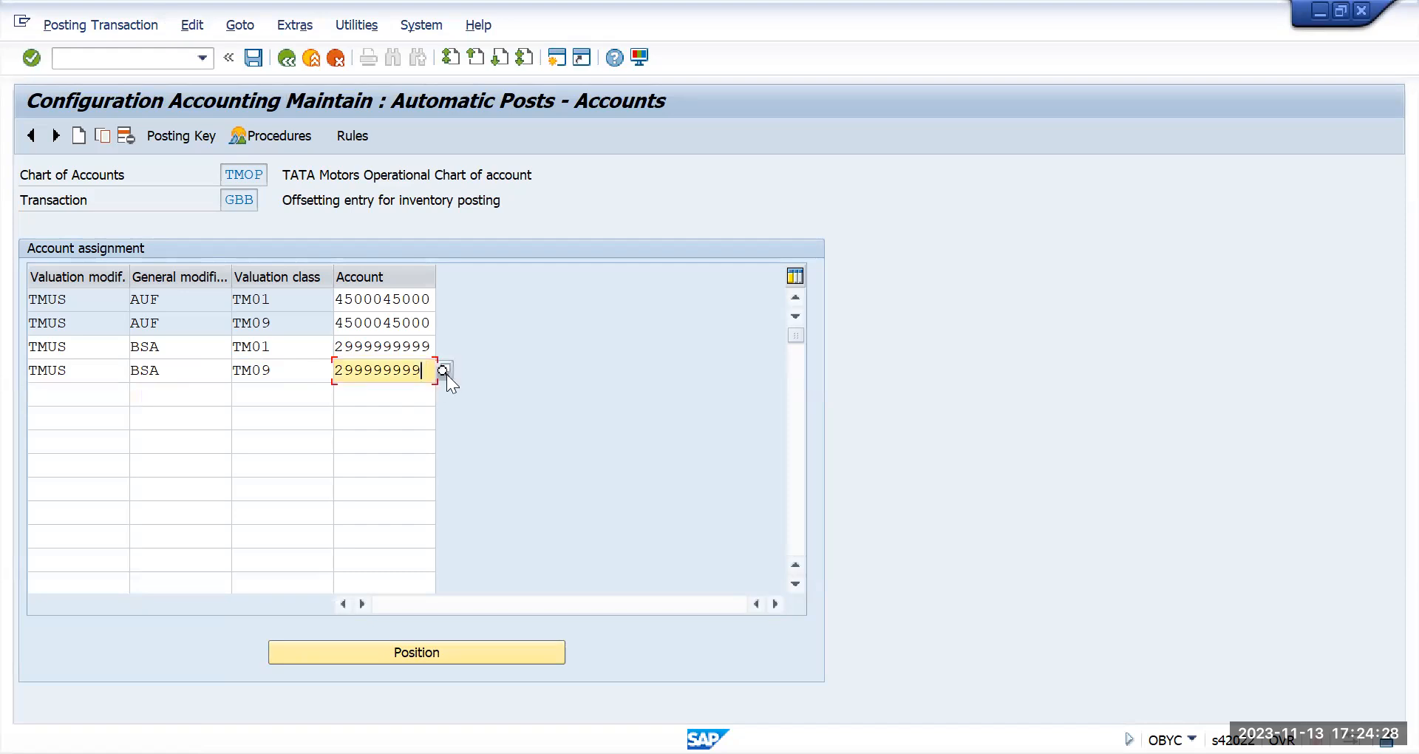
type("9")
key("shift+Home")
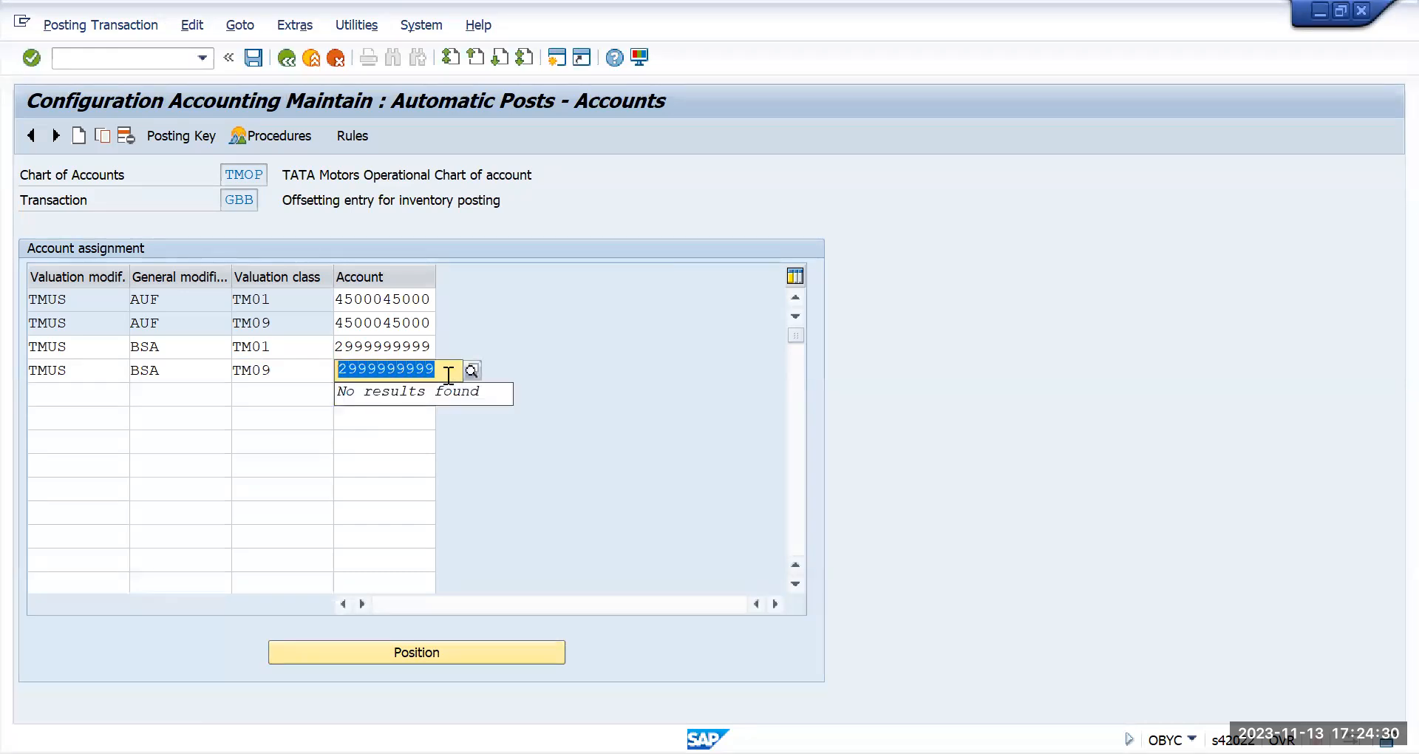
key("Return")
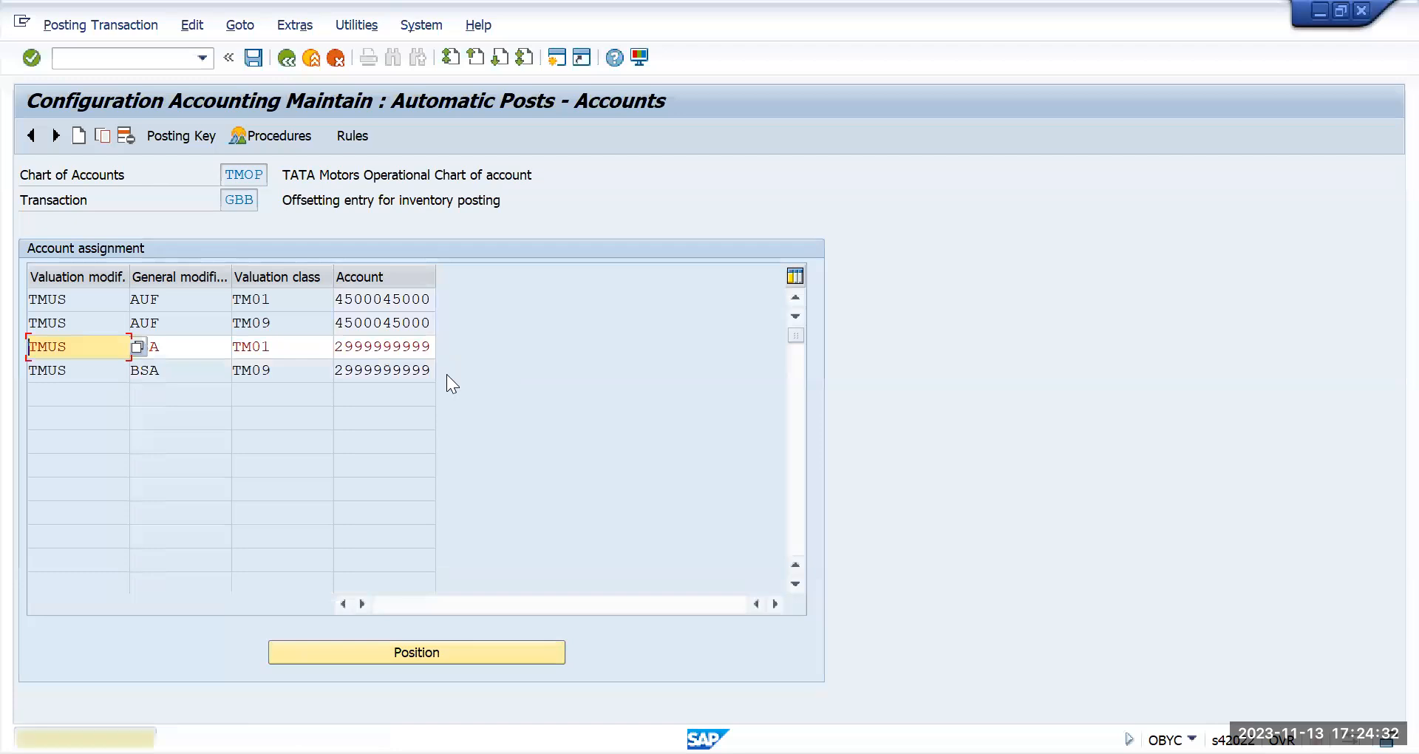
key("Return")
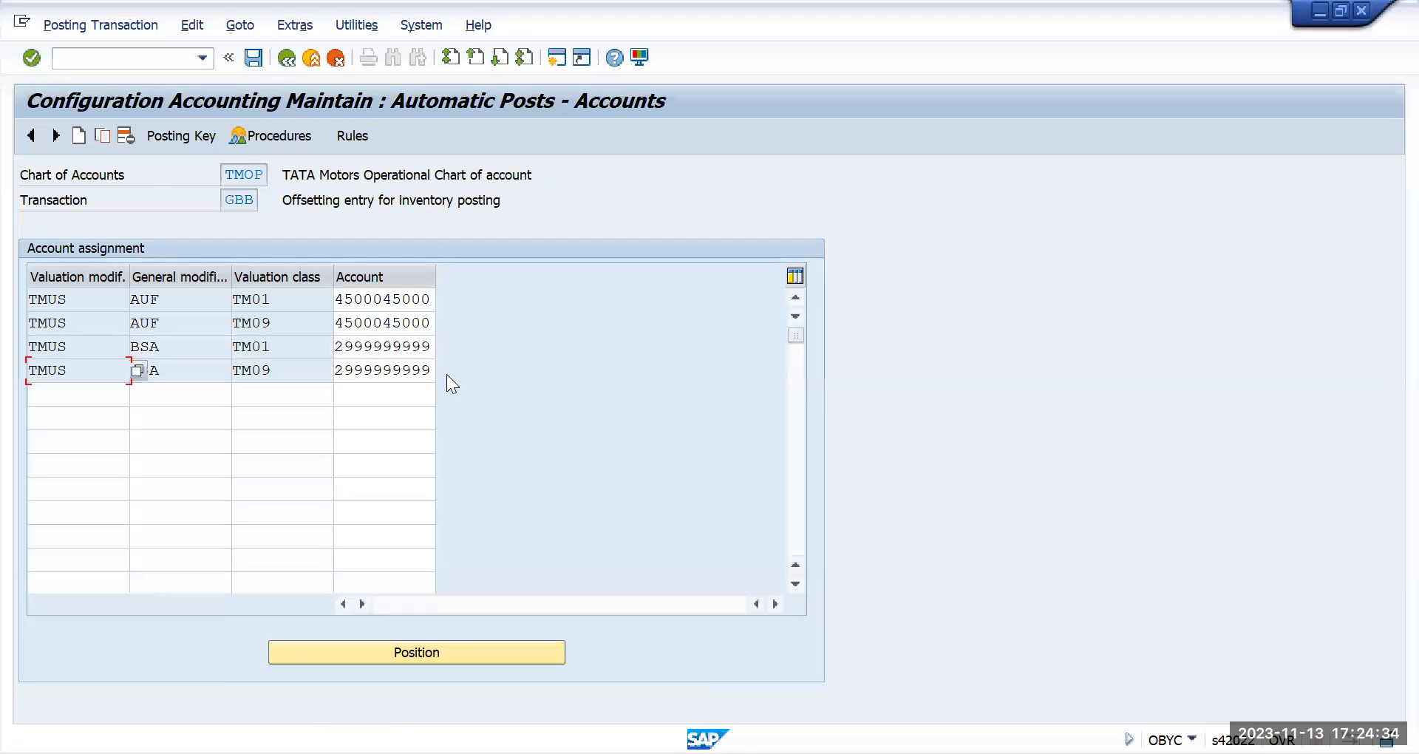
- Save the GBB account assignments under customizing request WALK902687
left_click(252, 59)
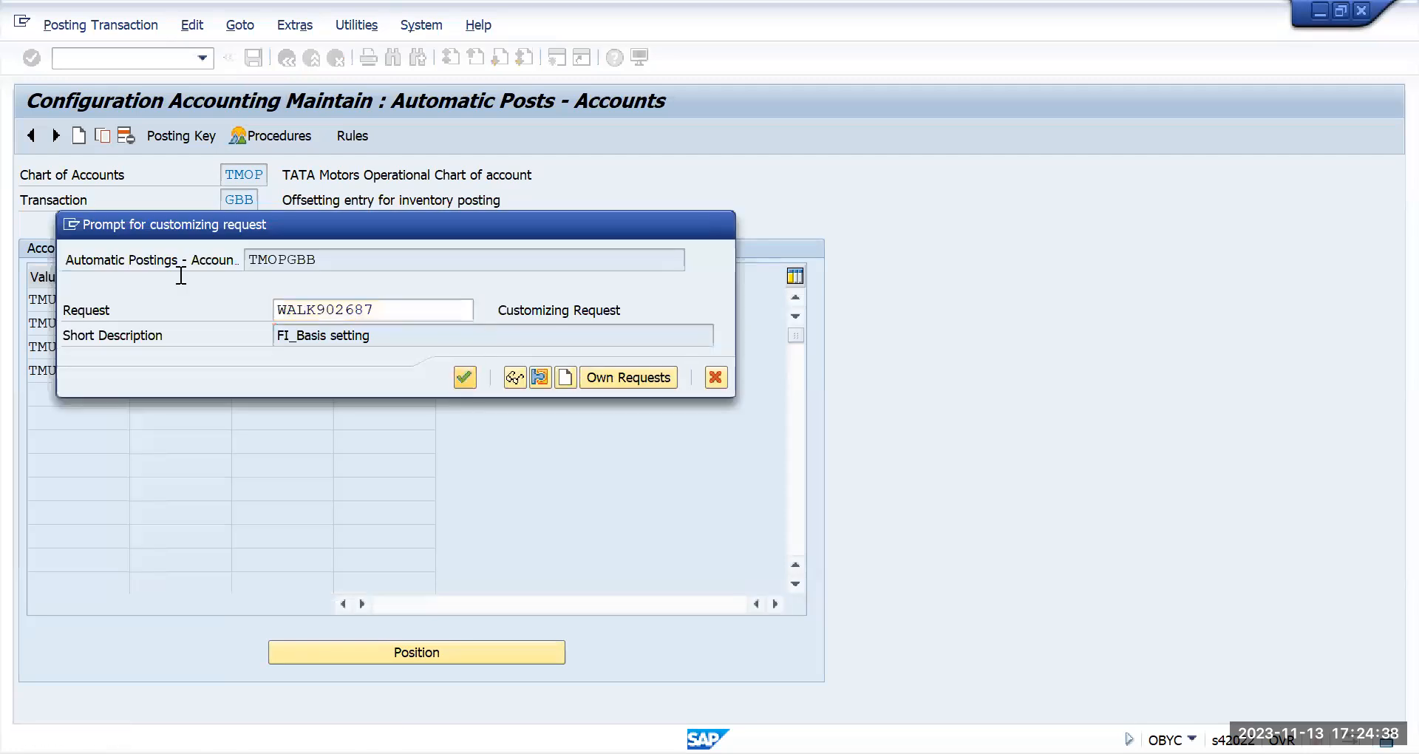
key("Return")
type("/nfs00")
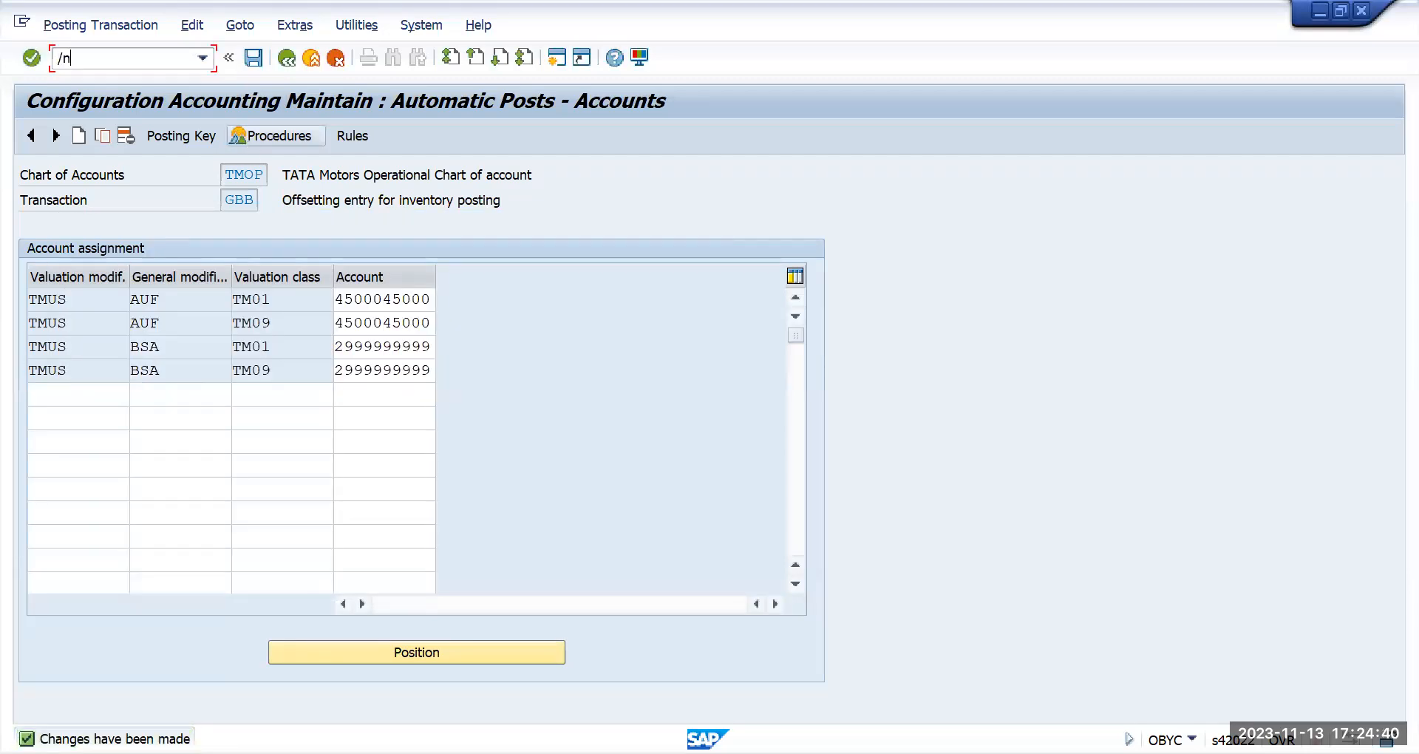
key("Return")
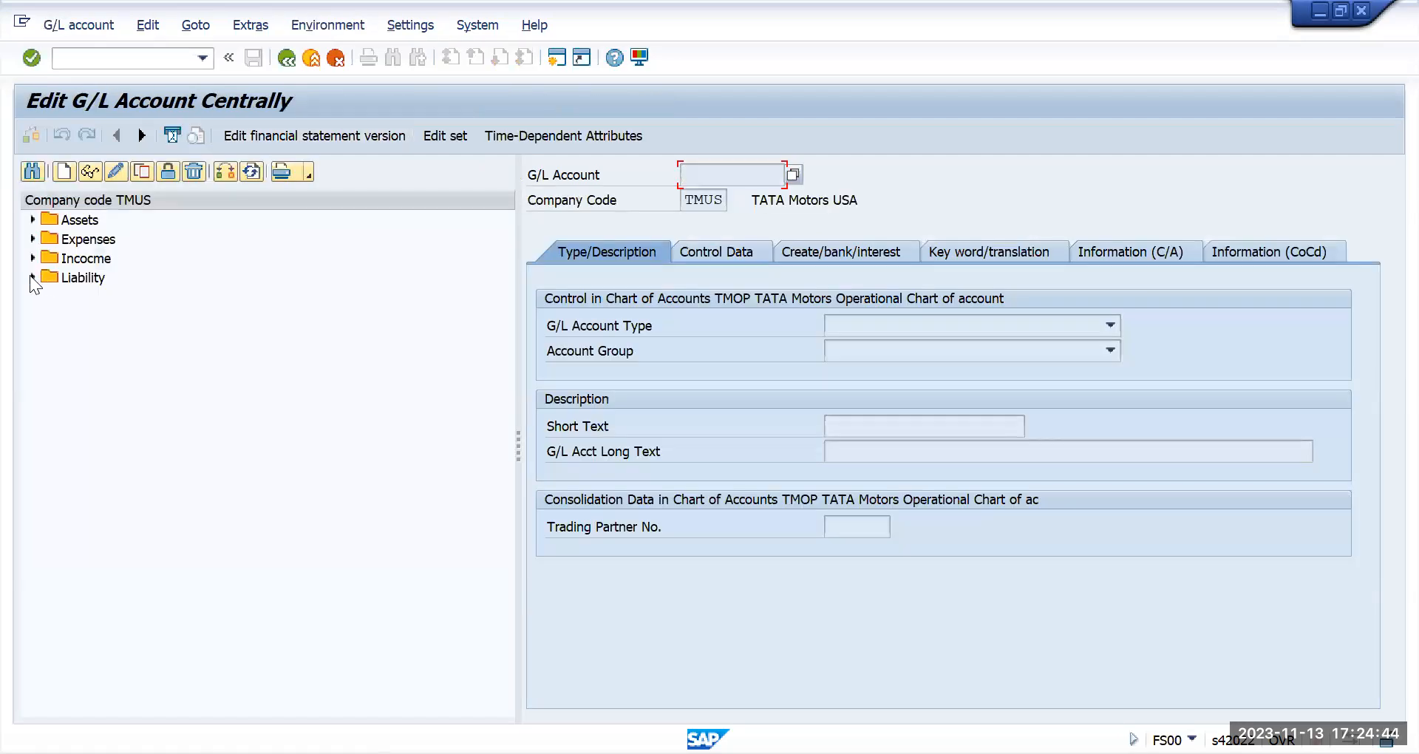
left_click(32, 277)
left_click(128, 396)
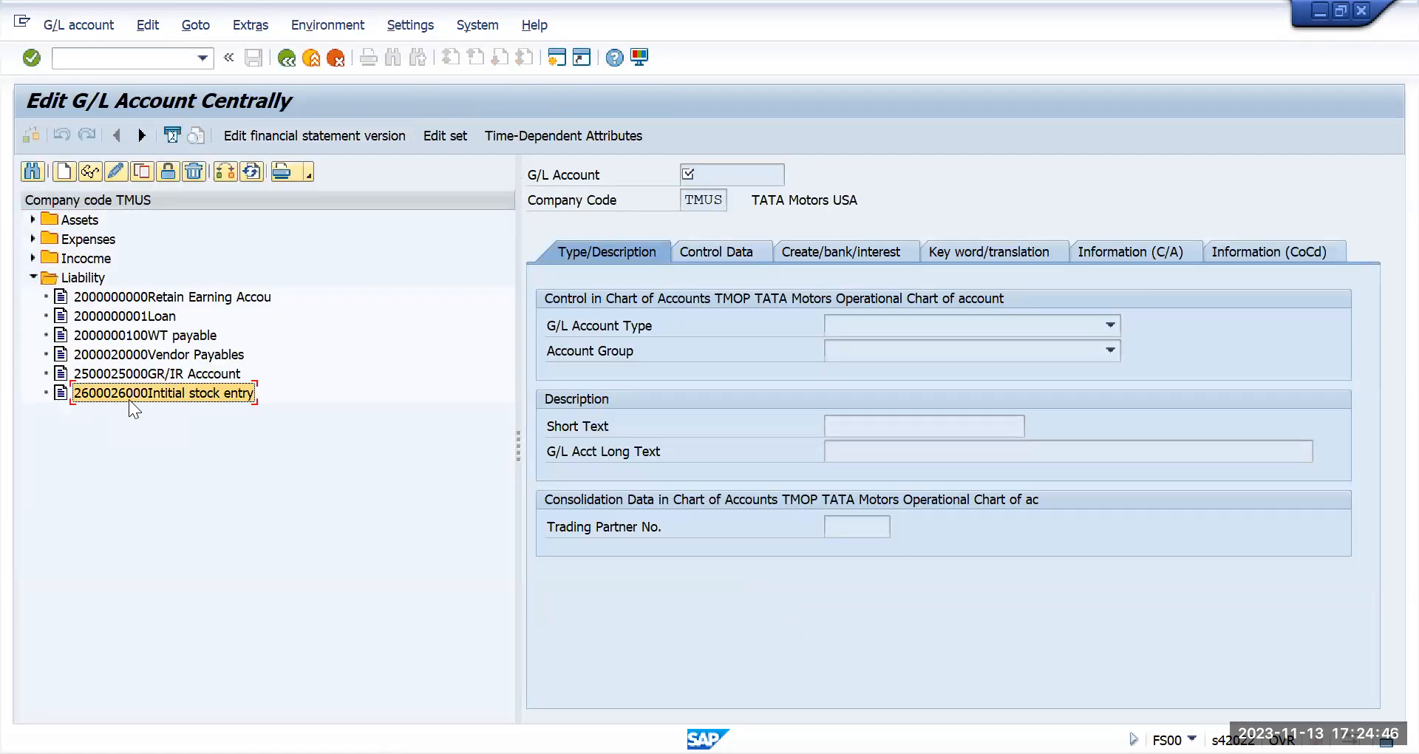
double_click(142, 393)
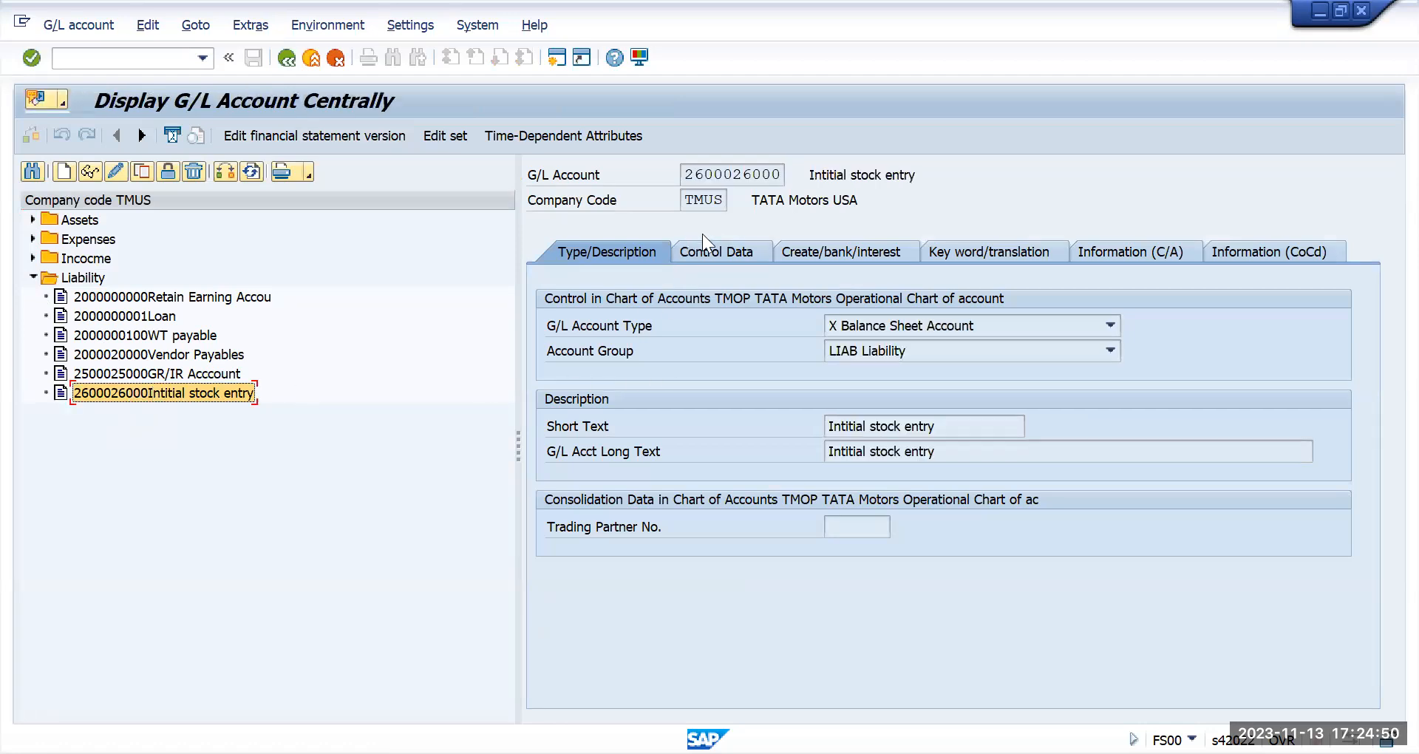
left_click(721, 255)
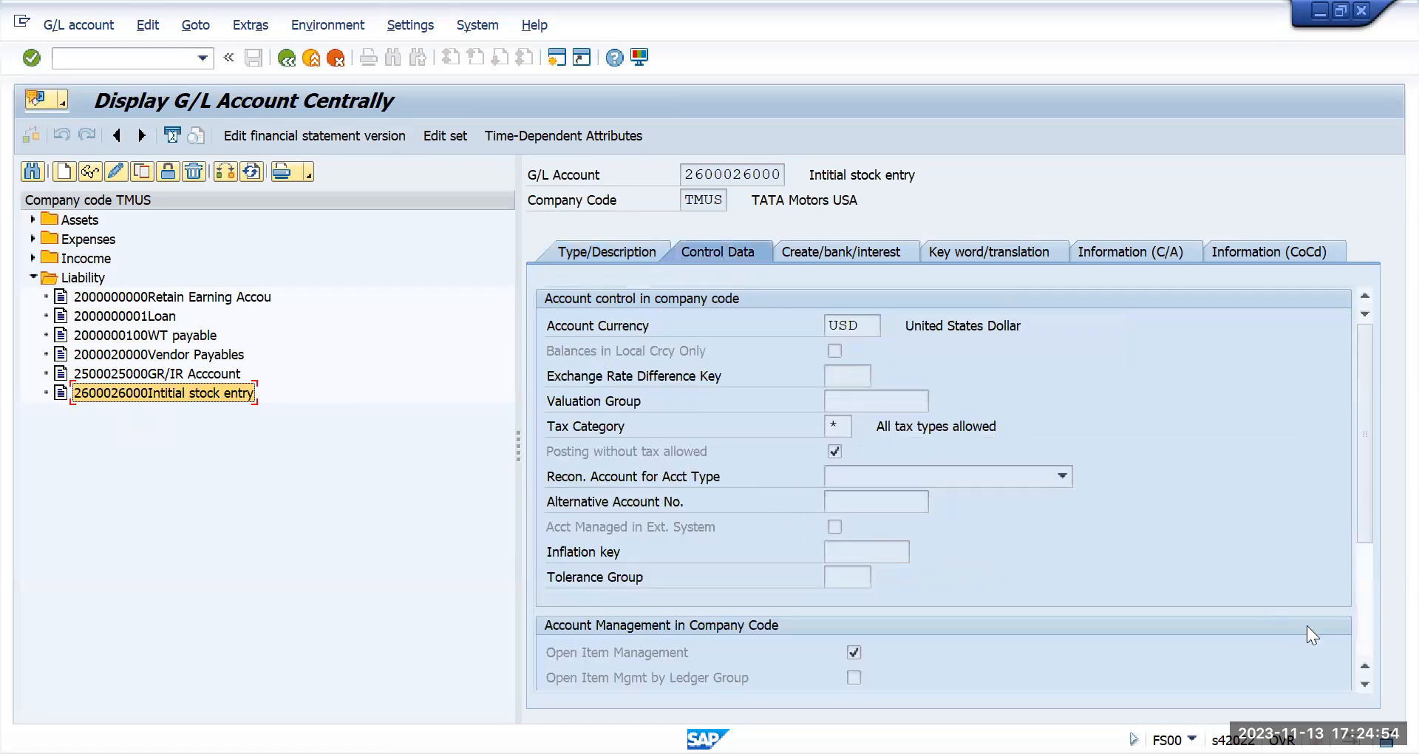
scroll(1358, 631, "down", 3)
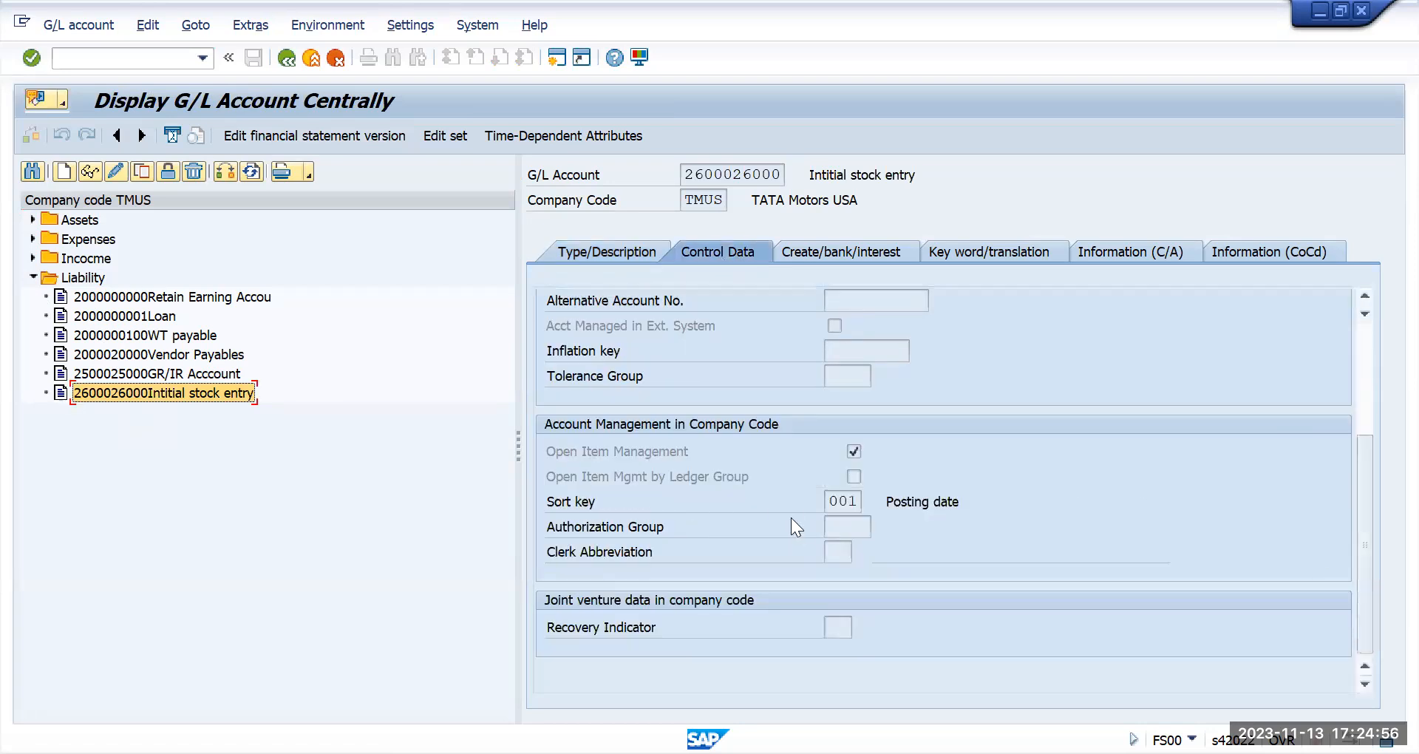
scroll(1367, 340, "up", 3)
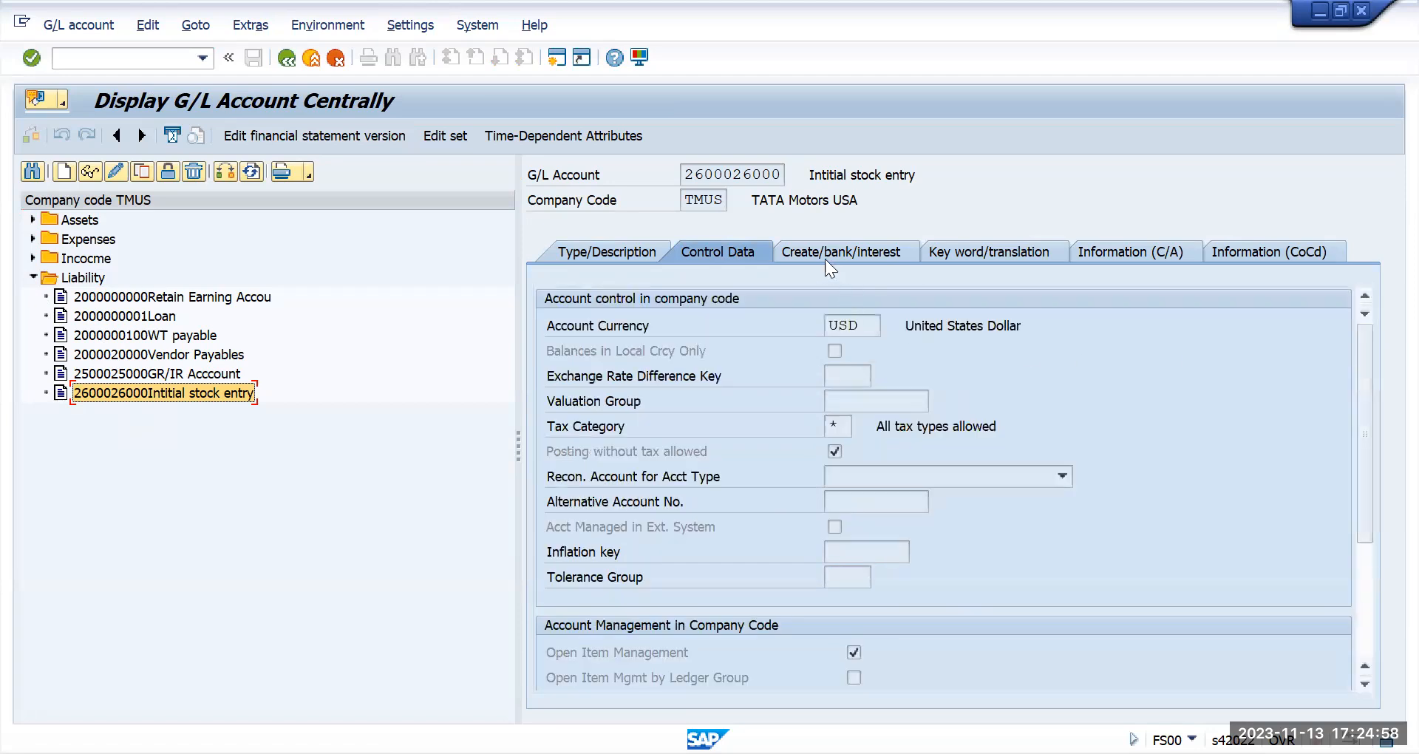
left_click(843, 253)
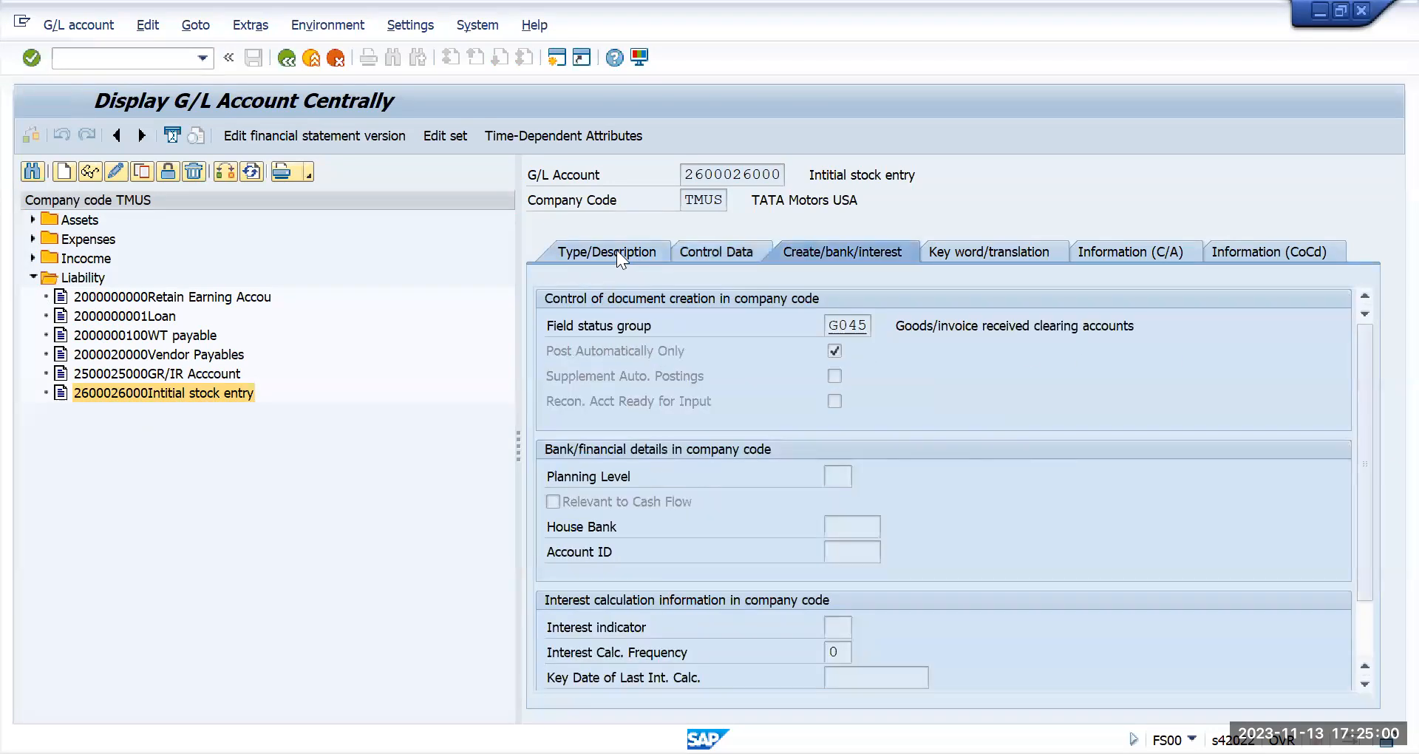
left_click(616, 250)
left_click_drag(687, 175, 800, 190)
key("ctrl+c")
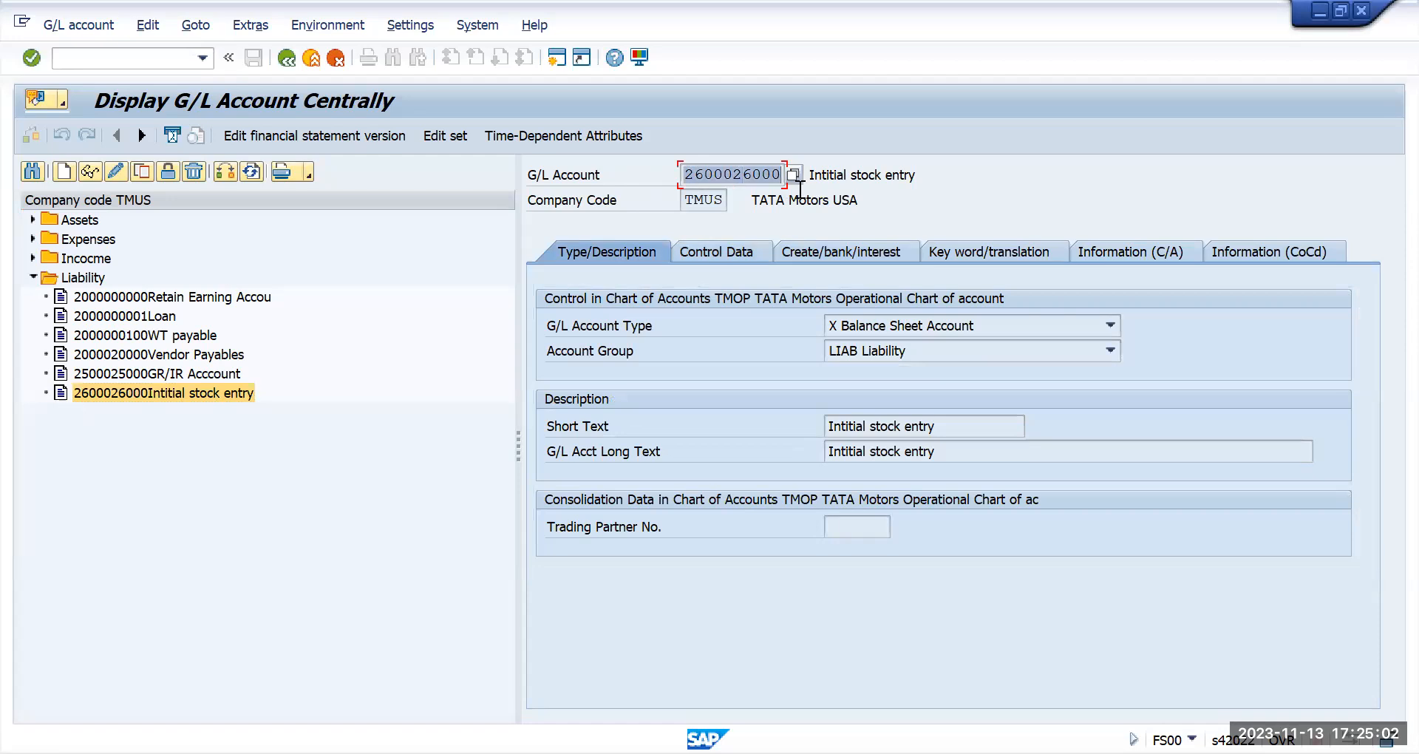
left_click(125, 60)
type("/nfs")
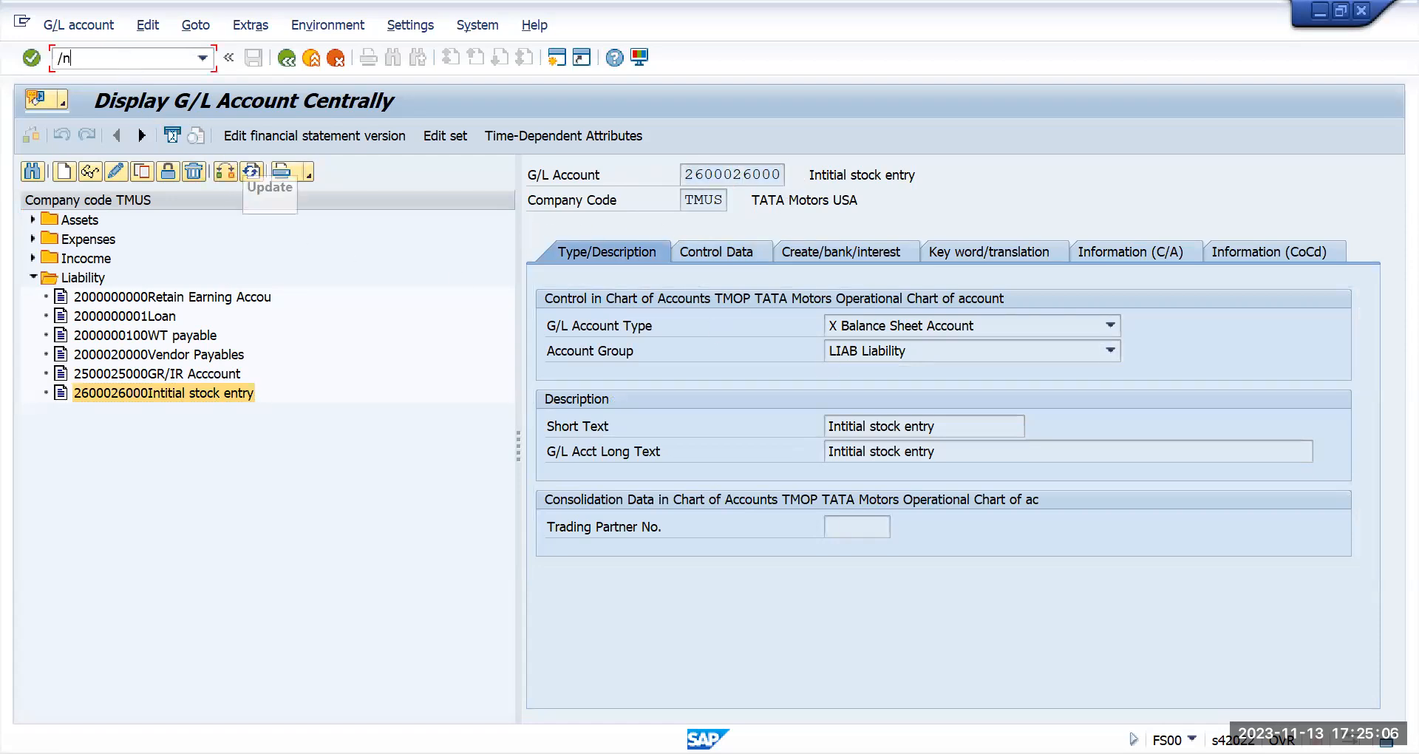
key("BackSpace")
key("BackSpace")
type("fs00")
key("Return")
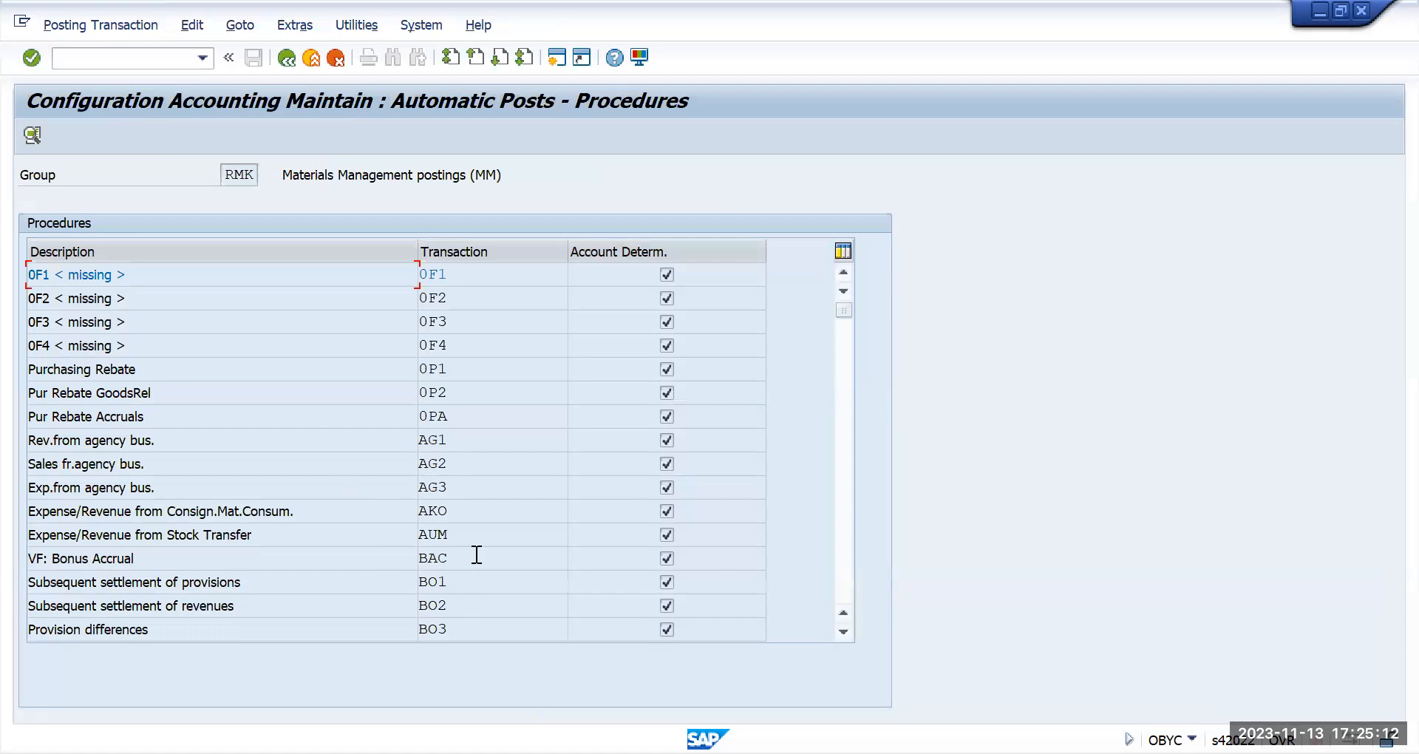
- Open the account assignment of procedure GBB (Offsetting entry for inventory posting) for chart of accounts TMOP
scroll(484, 562, "down", 2)
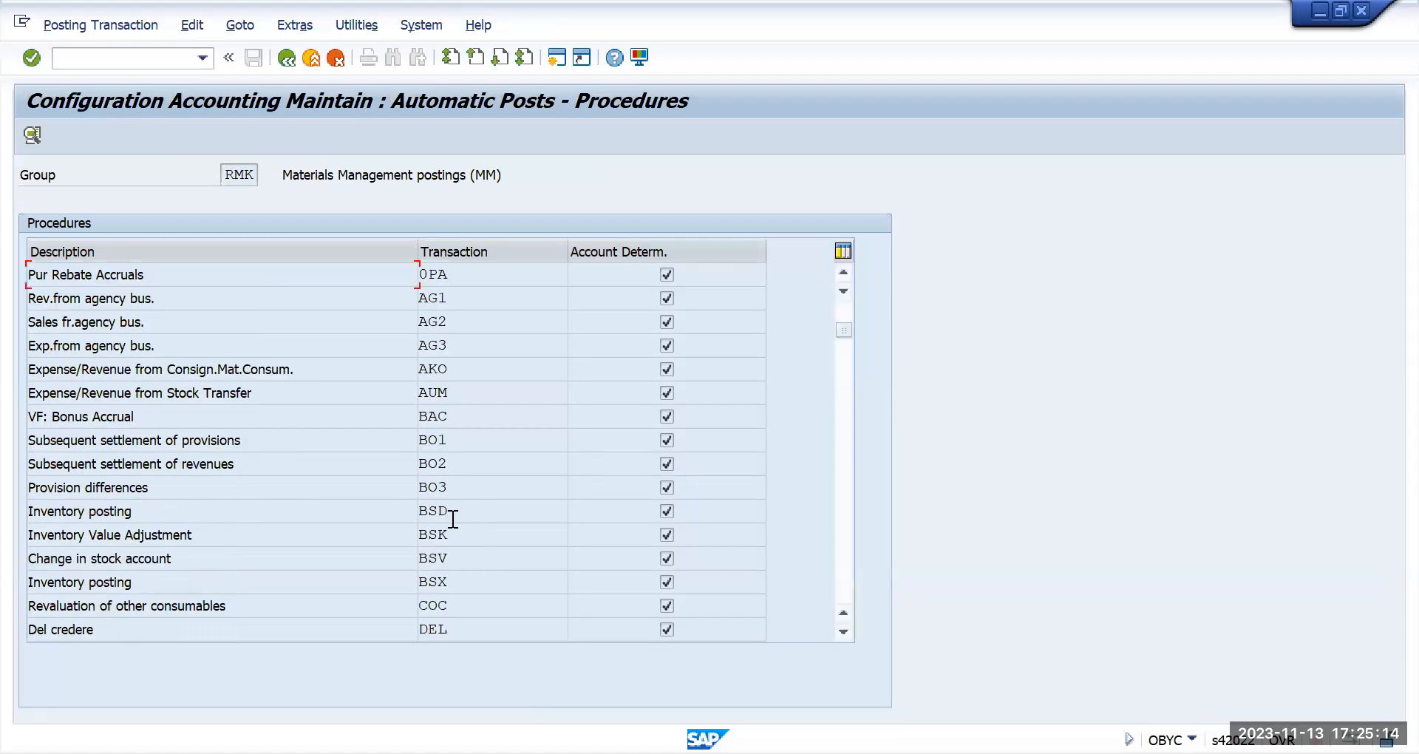
scroll(453, 518, "down", 2)
scroll(453, 519, "down", 2)
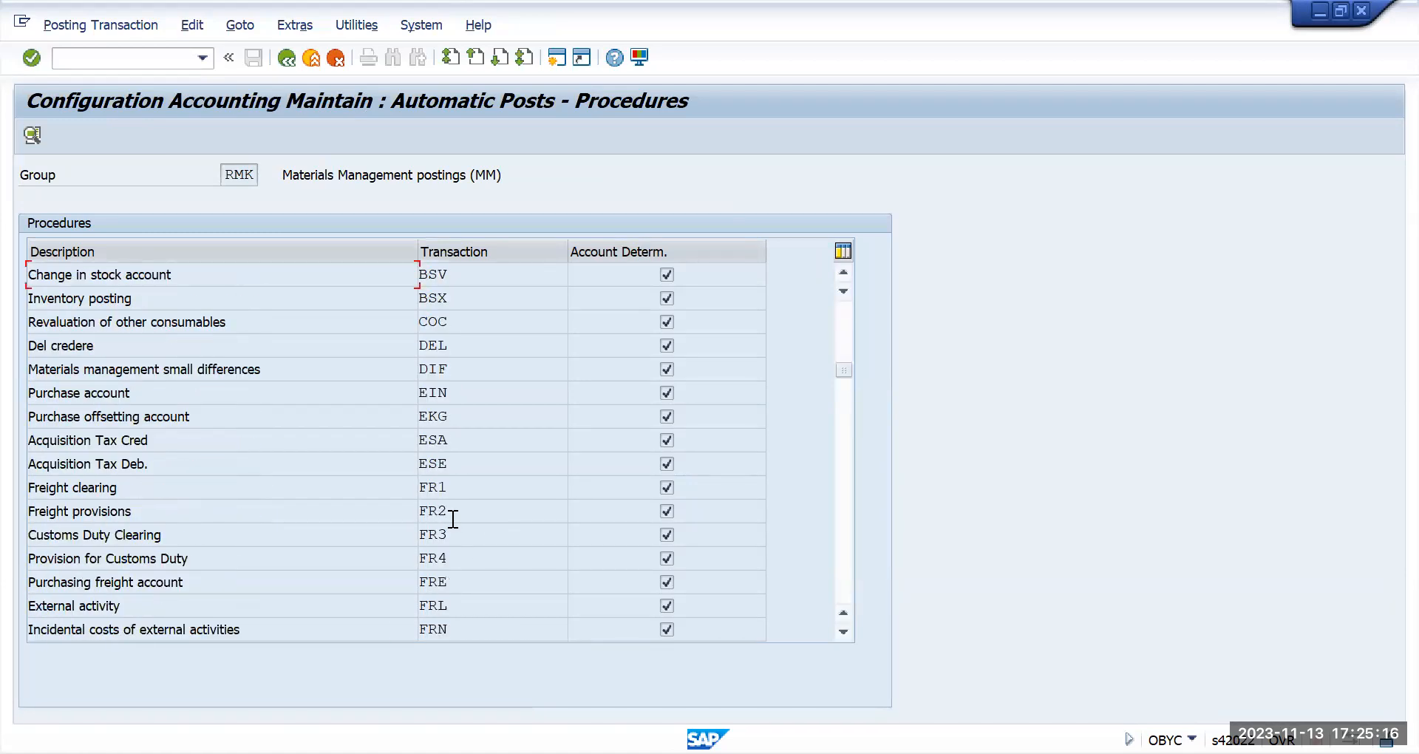
scroll(453, 518, "down", 1)
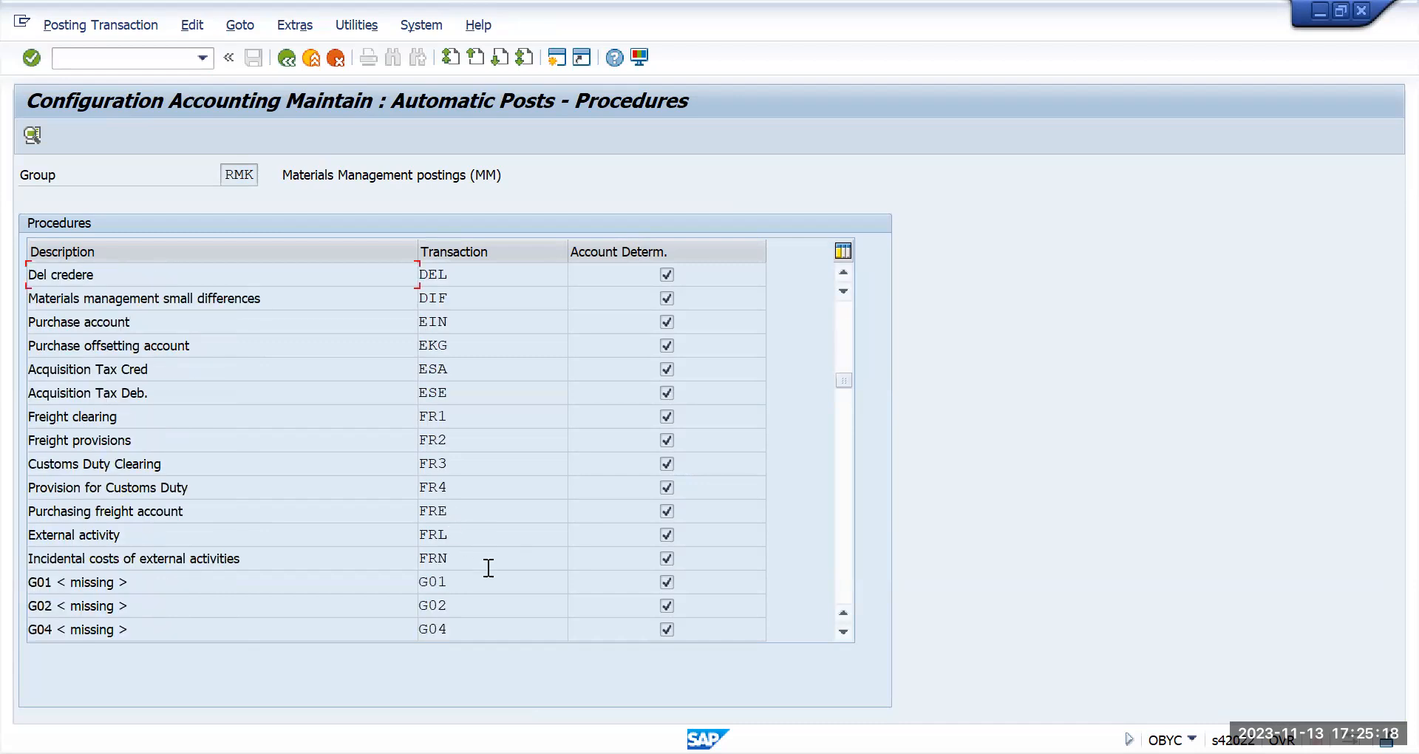
scroll(486, 560, "down", 2)
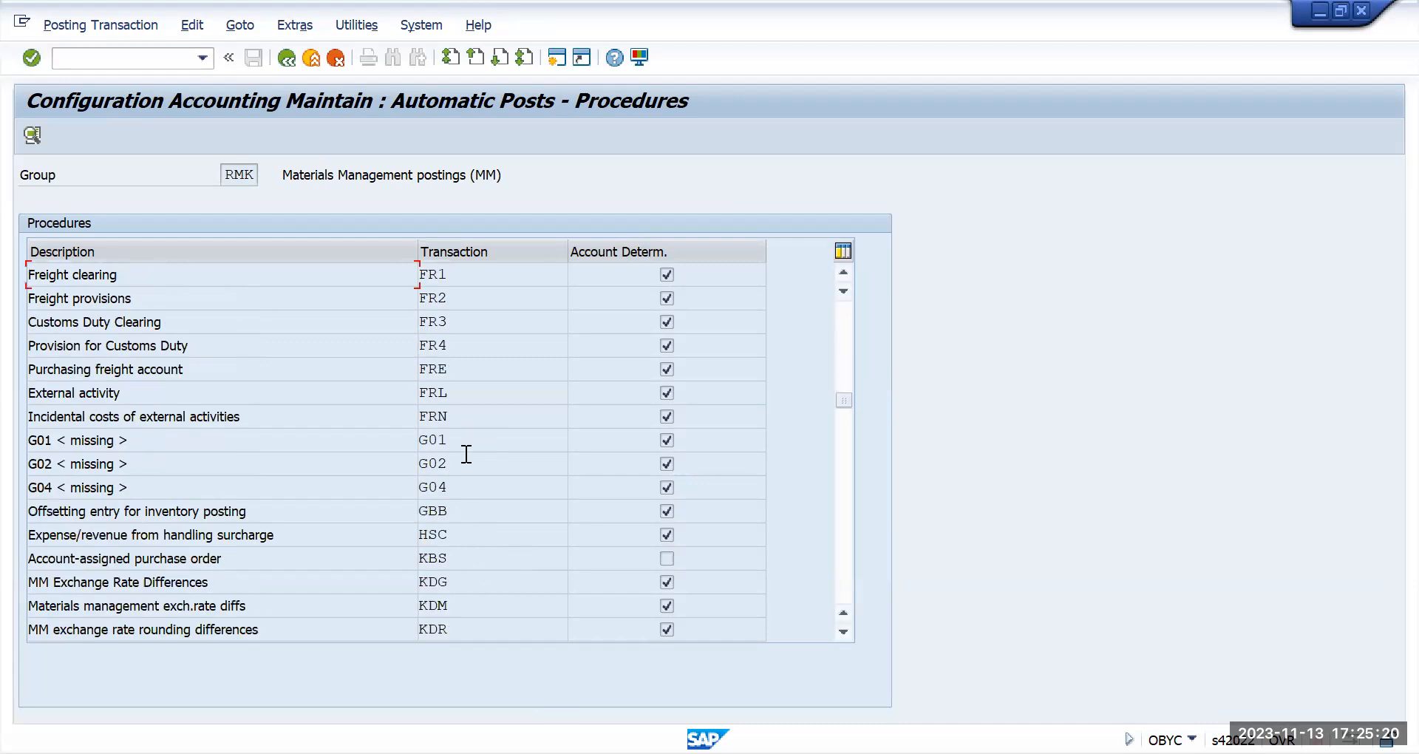
double_click(466, 510)
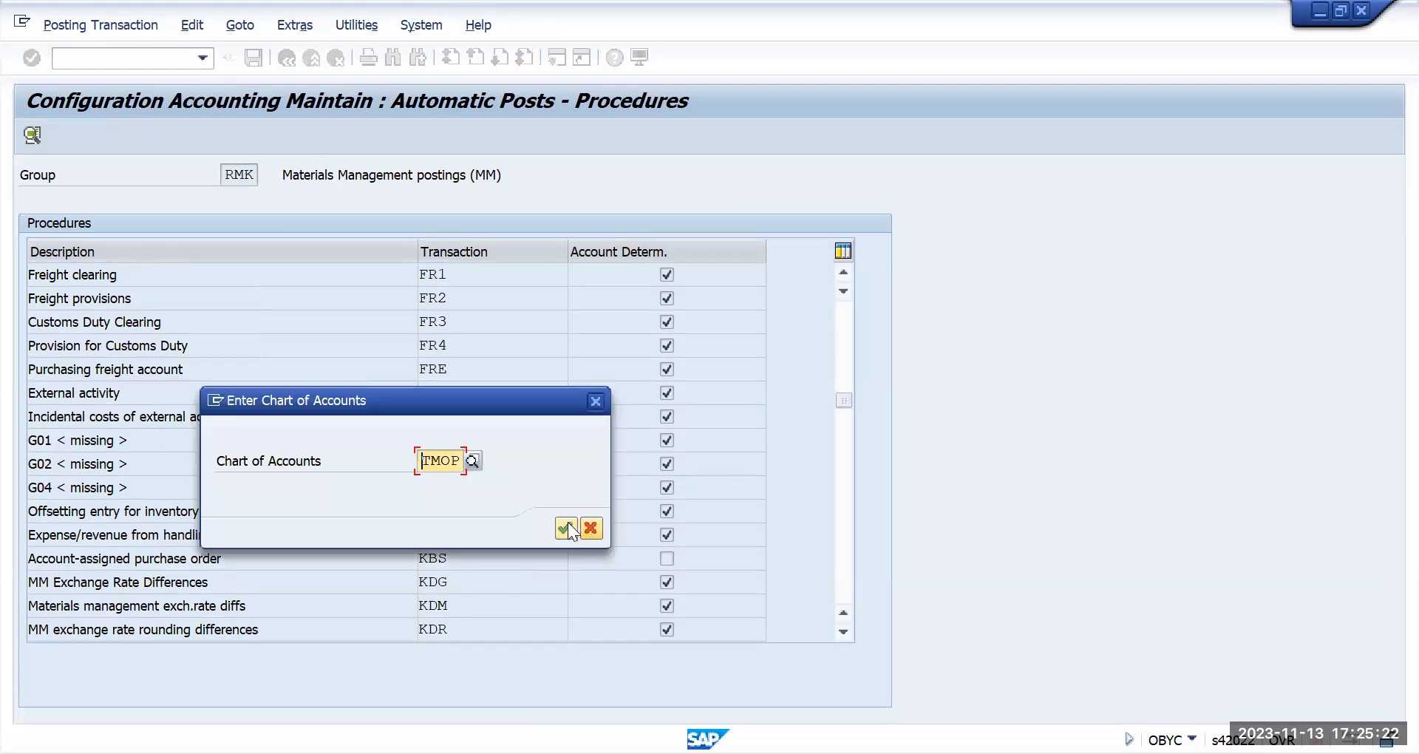
left_click(563, 526)
left_click(340, 346)
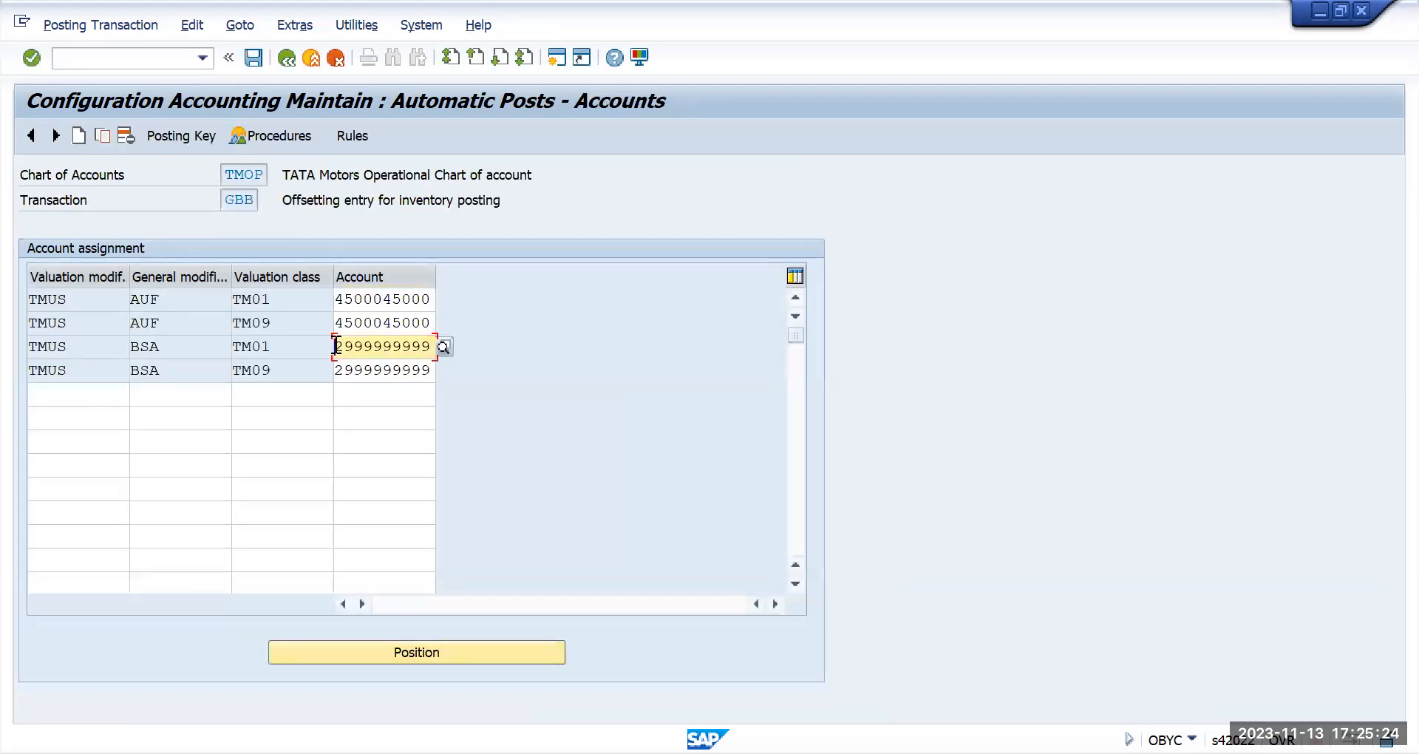
key("ctrl+v")
key("Down")
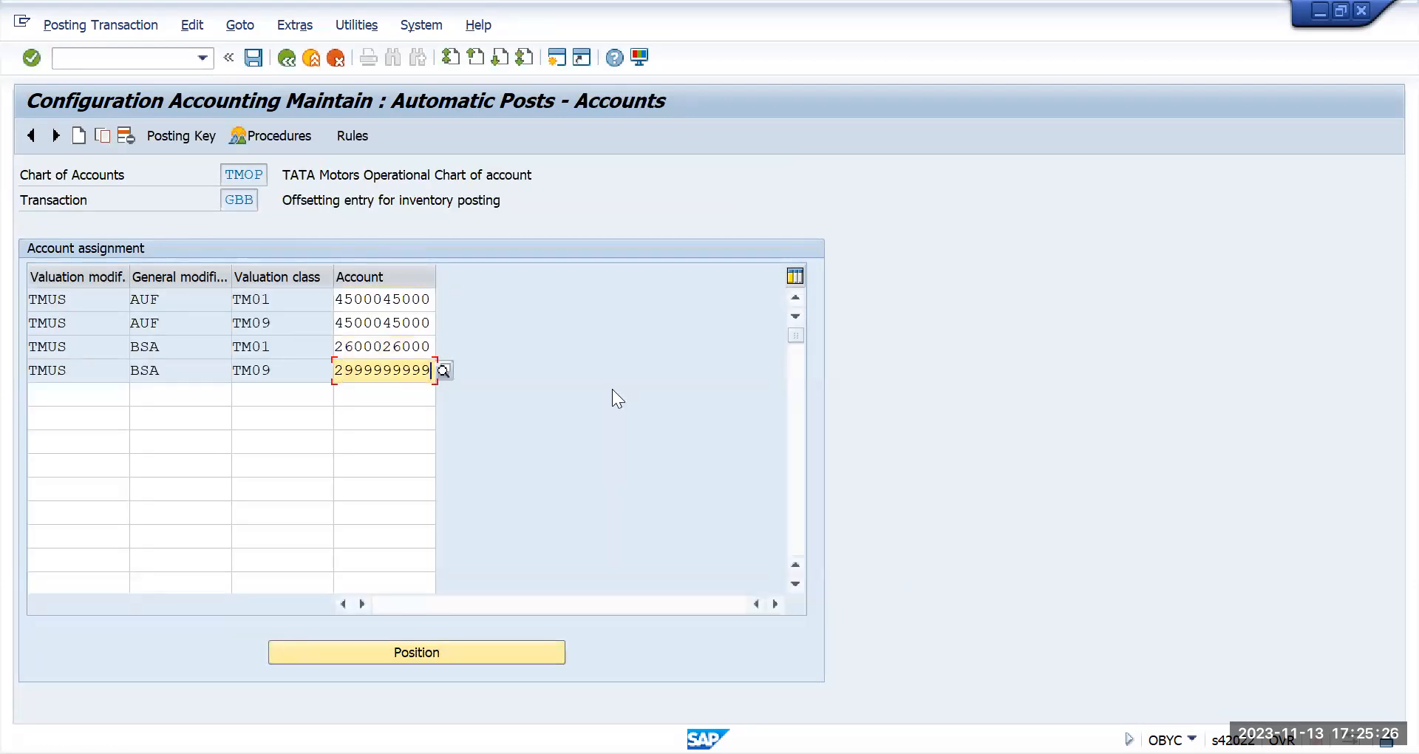
key("Home")
key("ctrl+v")
key("Return")
left_click(253, 59)
left_click(464, 379)
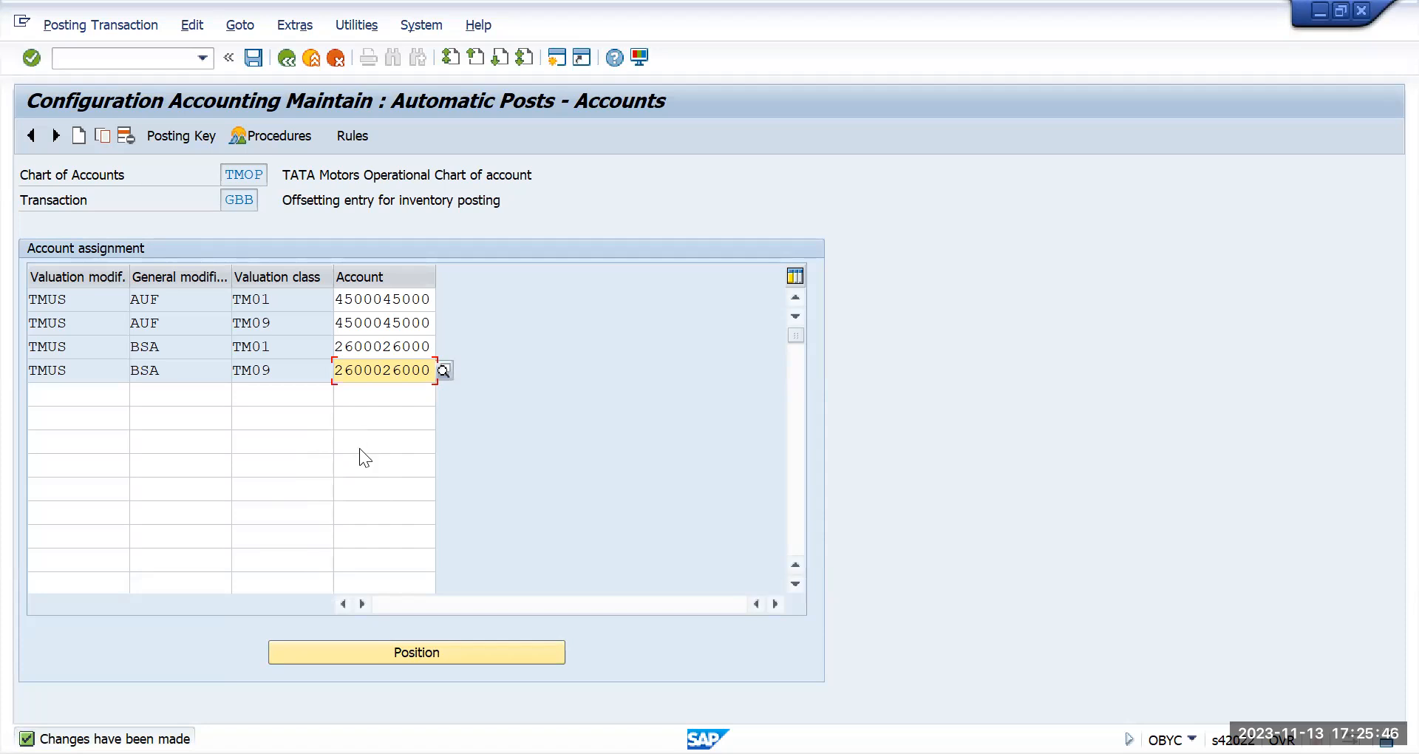
key("alt+Tab")
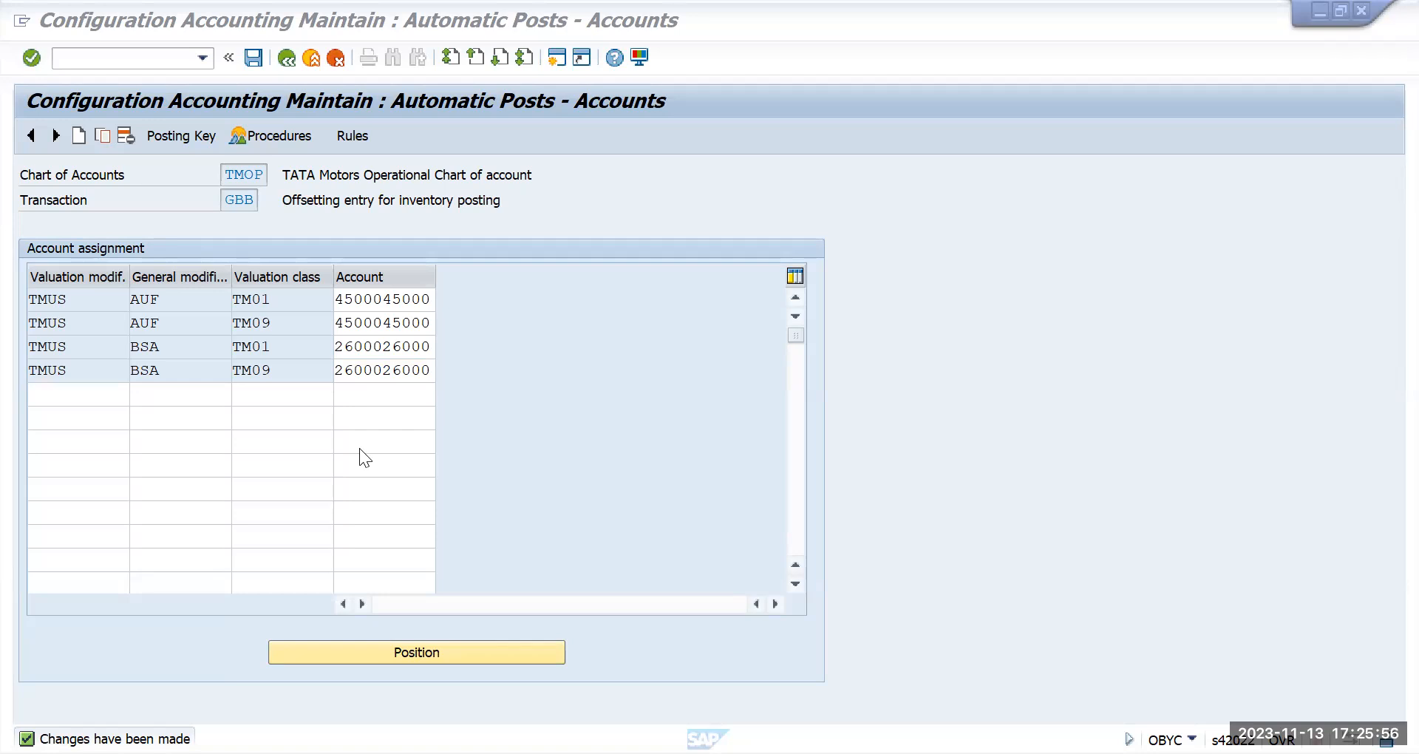
left_click(256, 58)
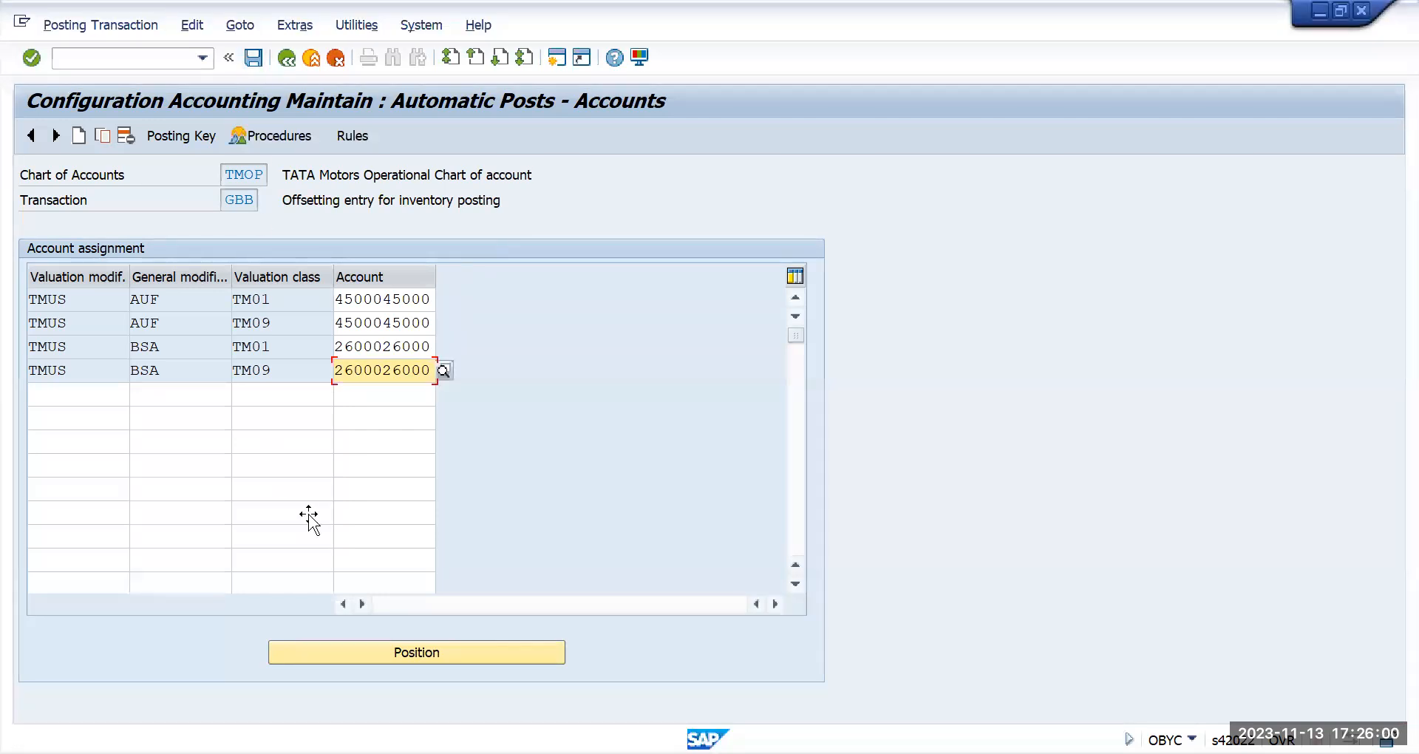
- Set procedure PRD (Cost (price) differences) to determine accounts by valuation class and save the rule
left_click(287, 59)
scroll(503, 572, "down", 4)
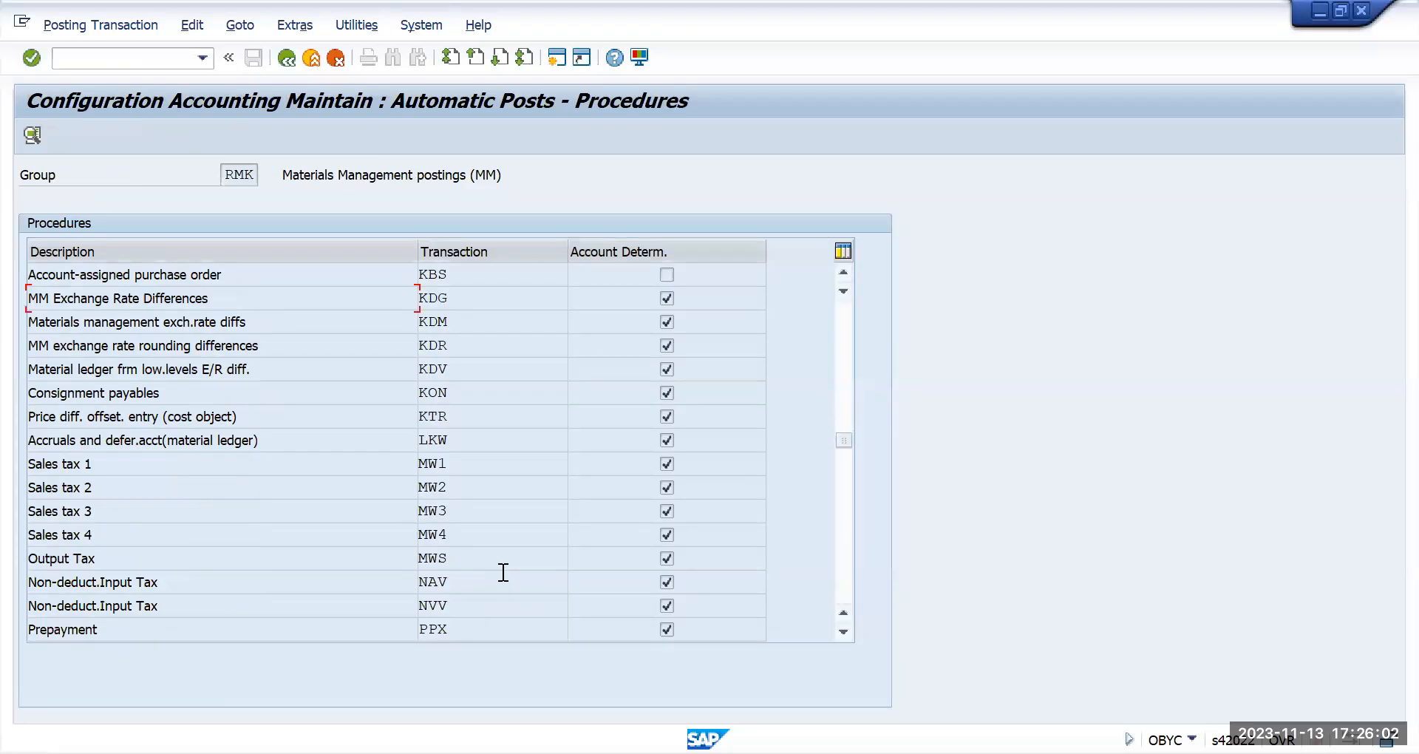
scroll(503, 572, "down", 2)
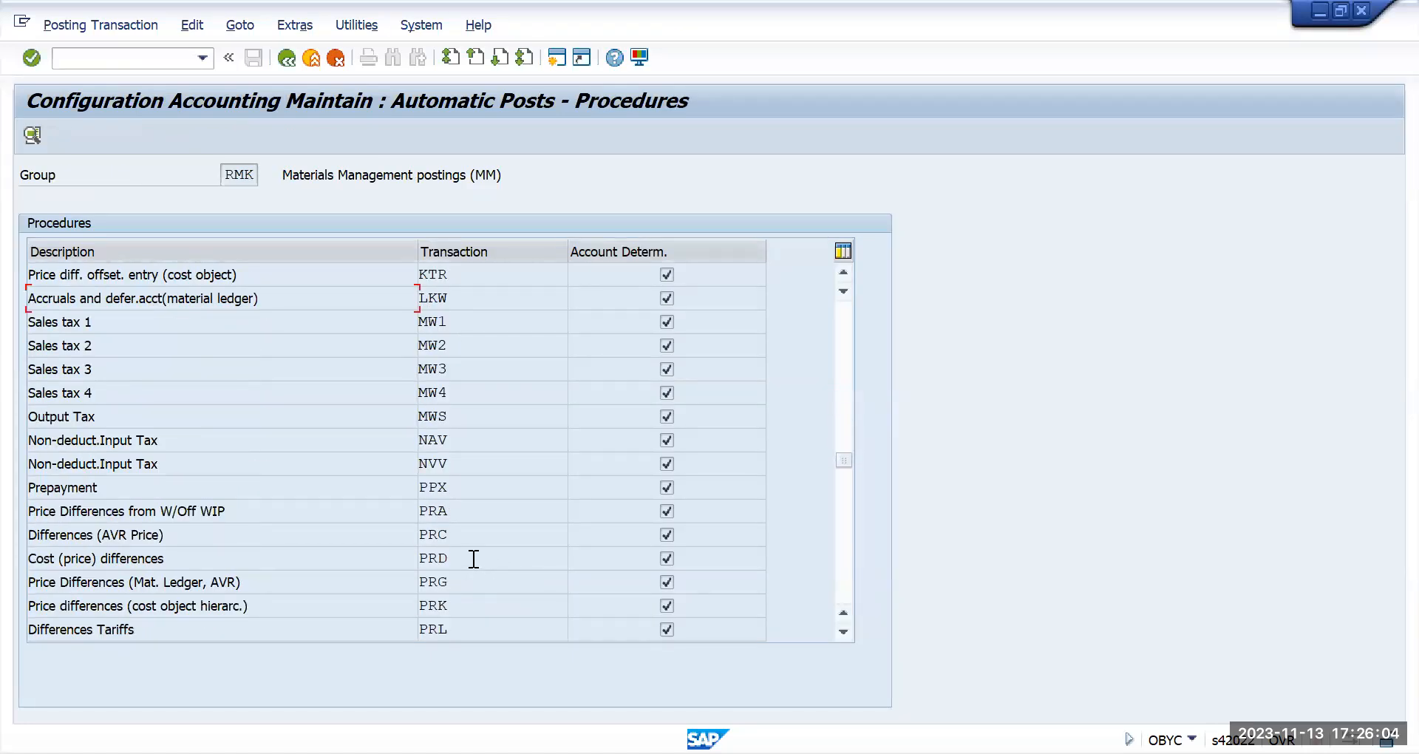
double_click(470, 559)
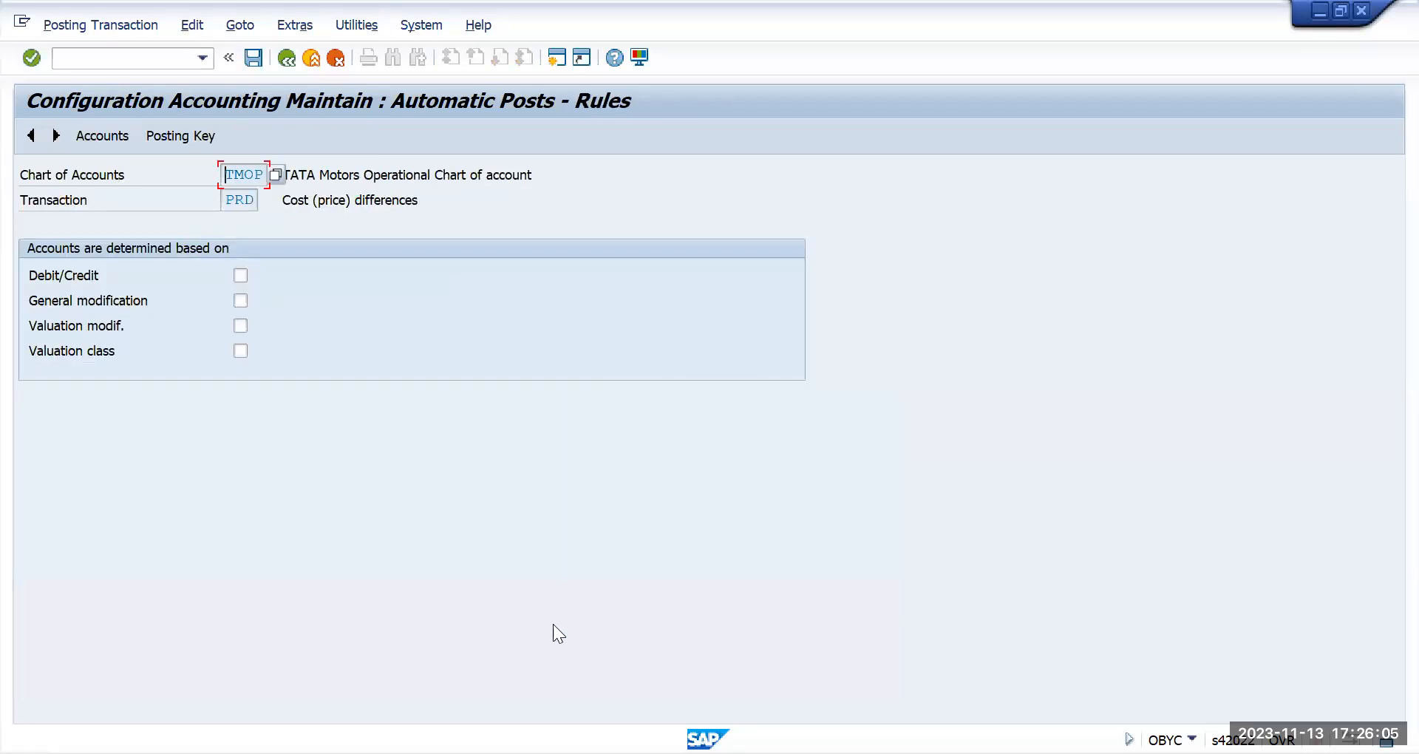
left_click(238, 349)
left_click(254, 58)
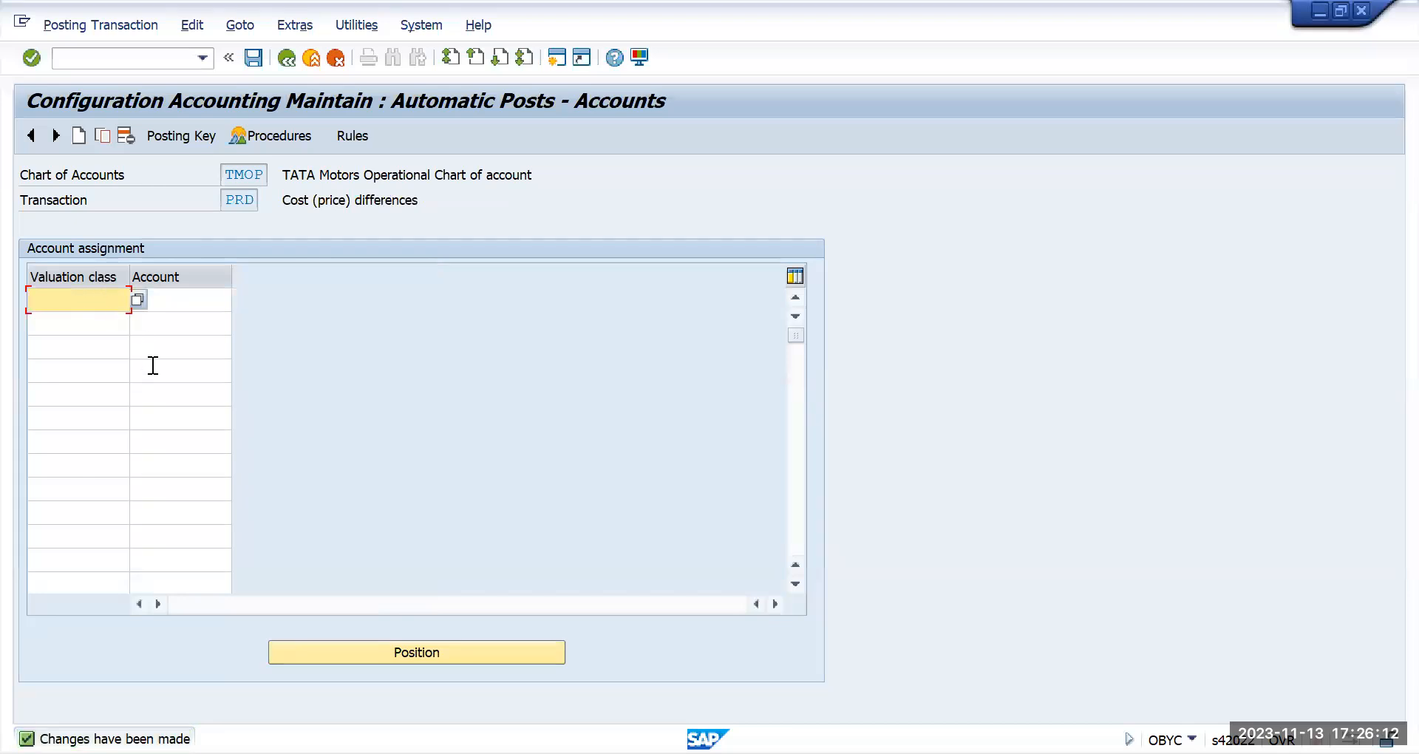
- Enter valuation classes TM01 and TM09 in the first two rows of the PRD account assignment
type("tm")
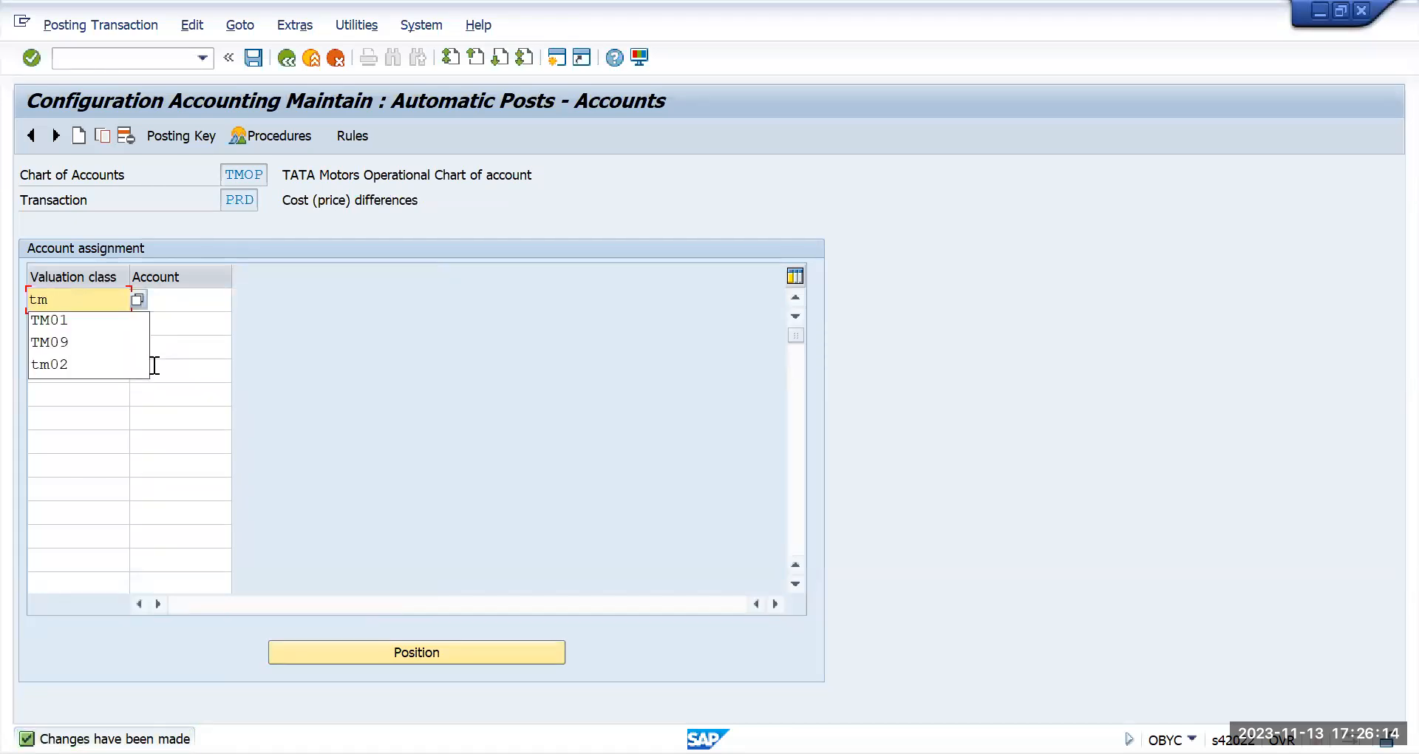
type("01")
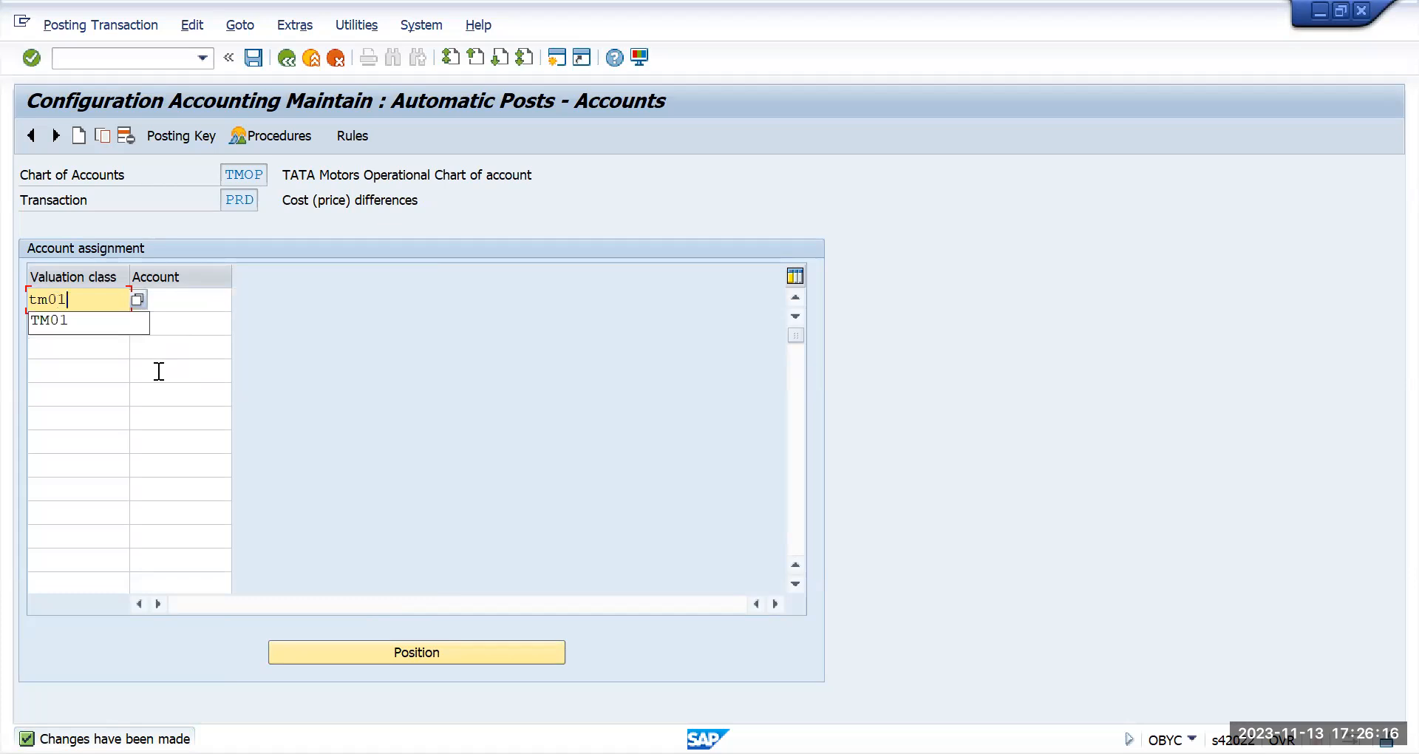
key("Tab")
key("Tab")
type("tm09")
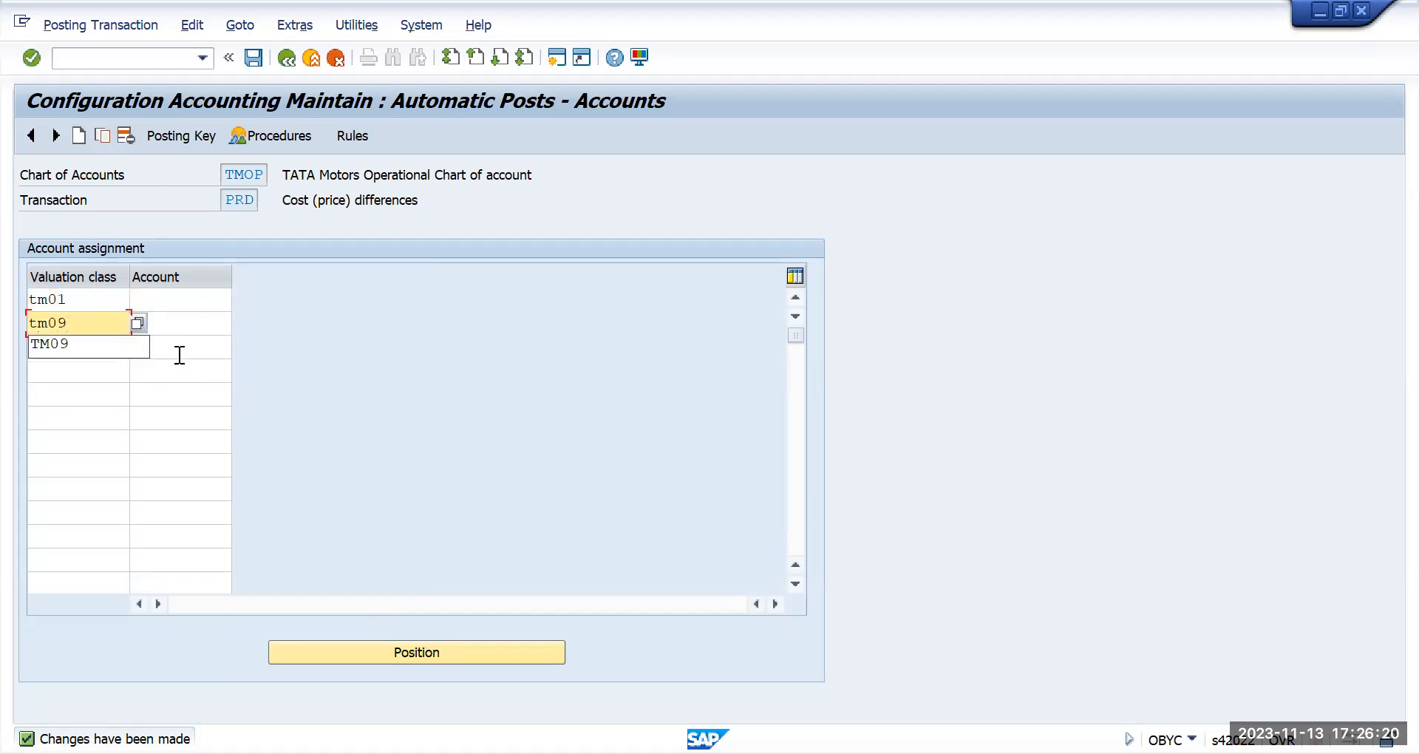
left_click(207, 299)
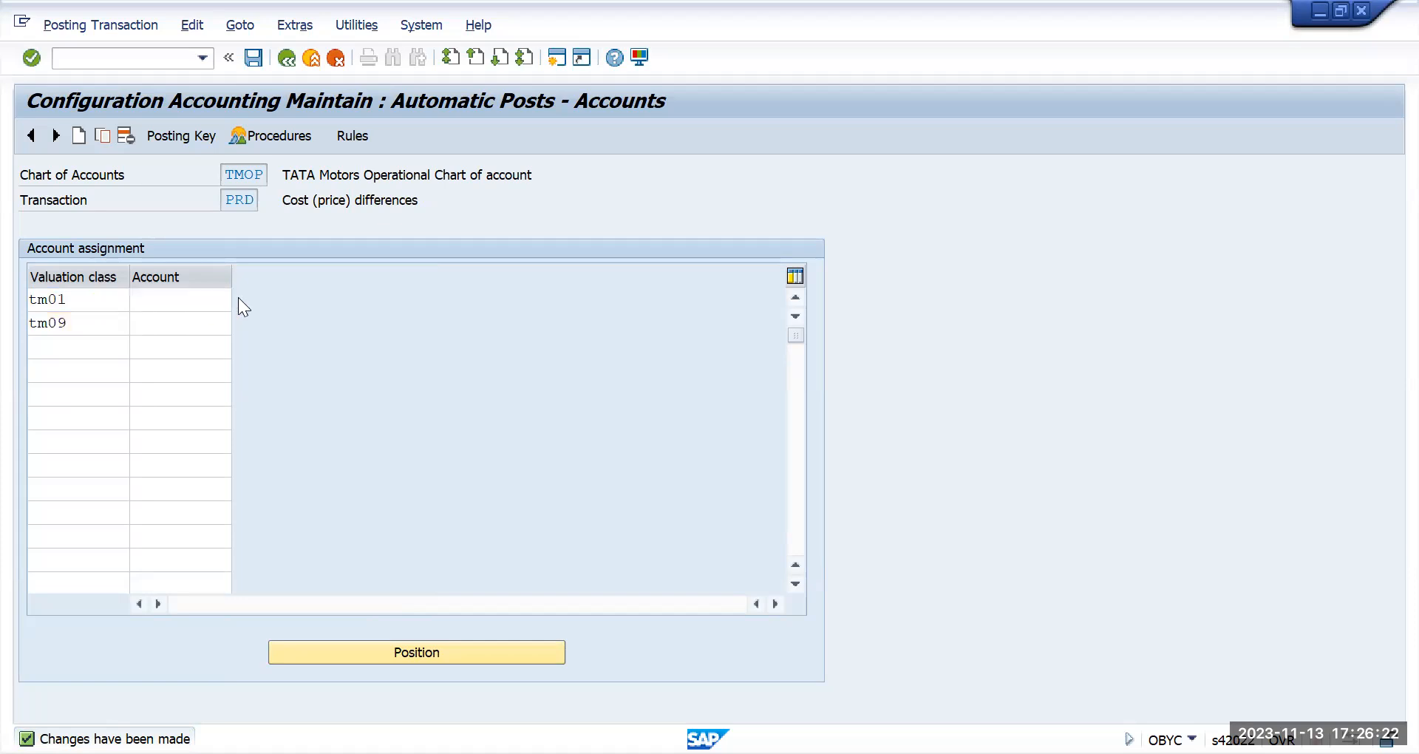
key("F4")
left_click(616, 553)
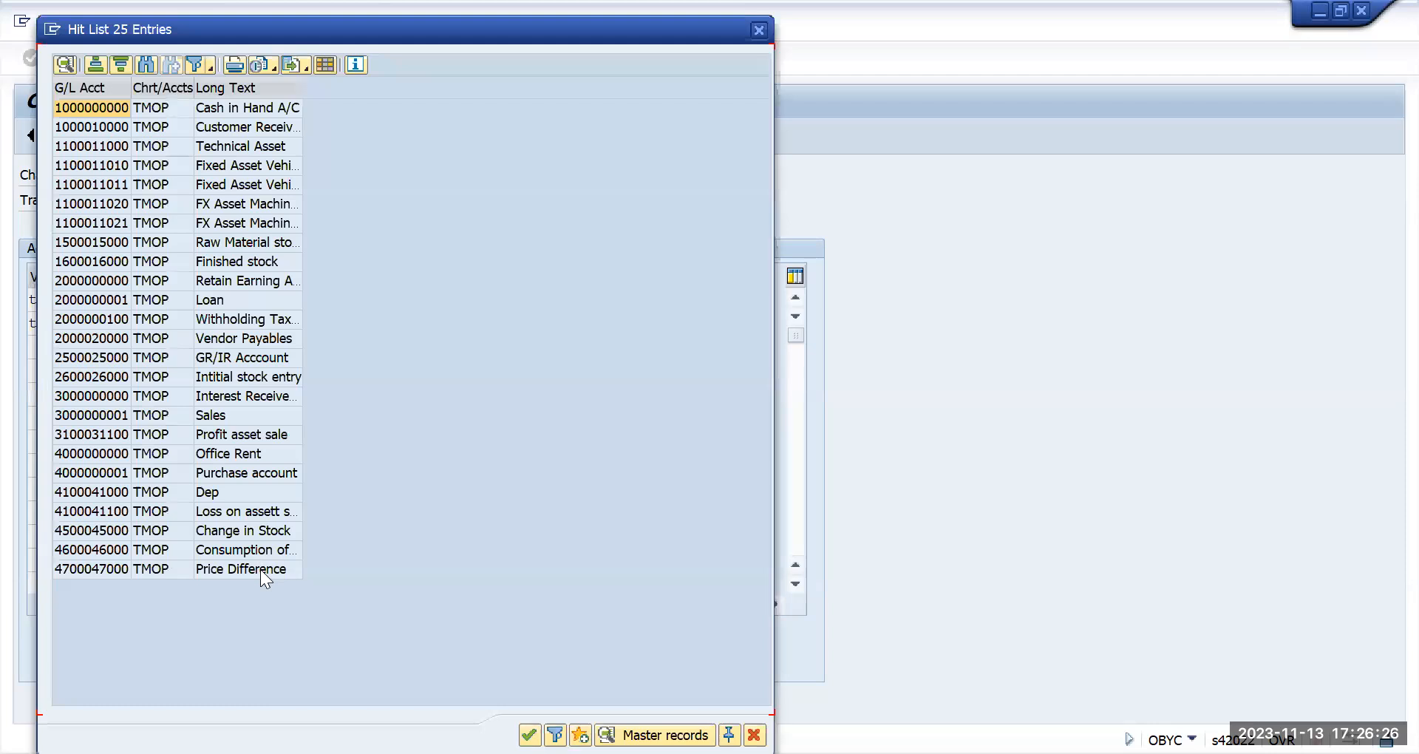
left_click(260, 569)
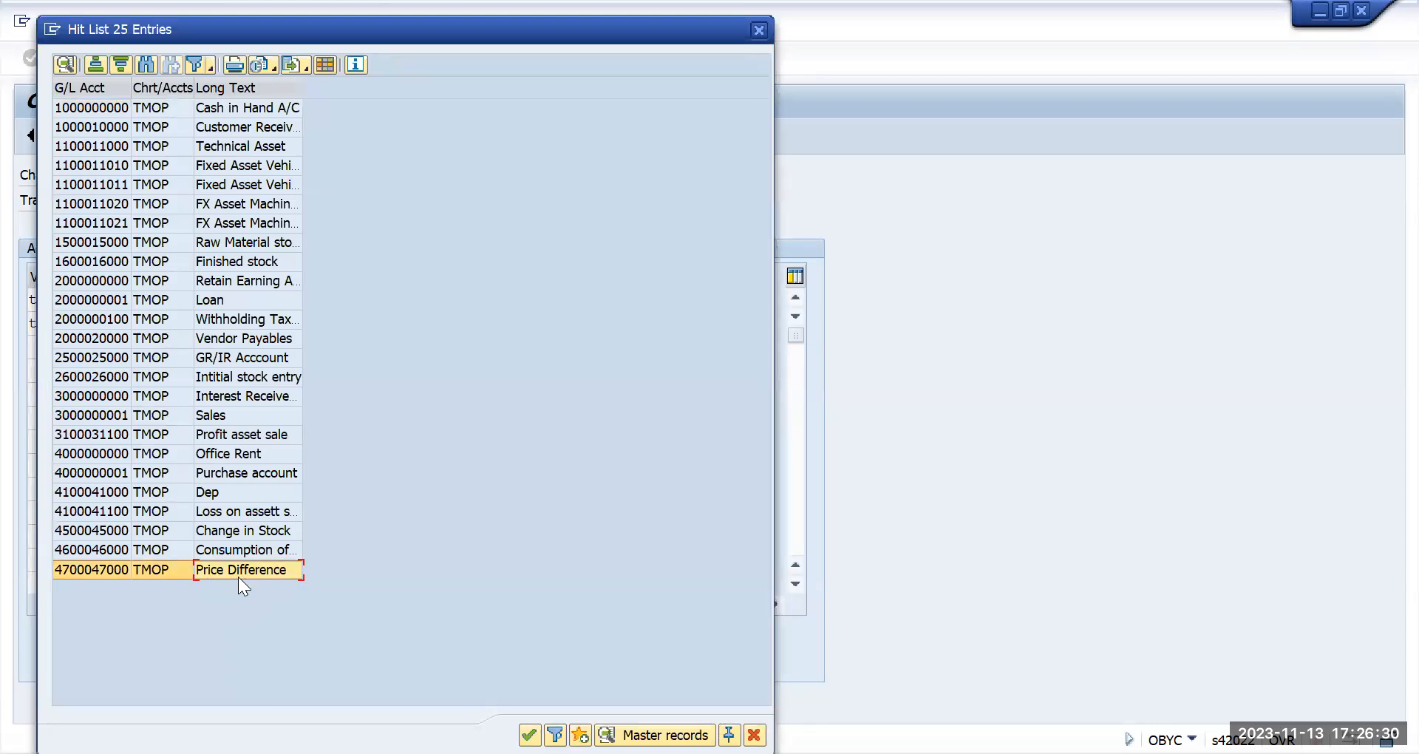
double_click(238, 577)
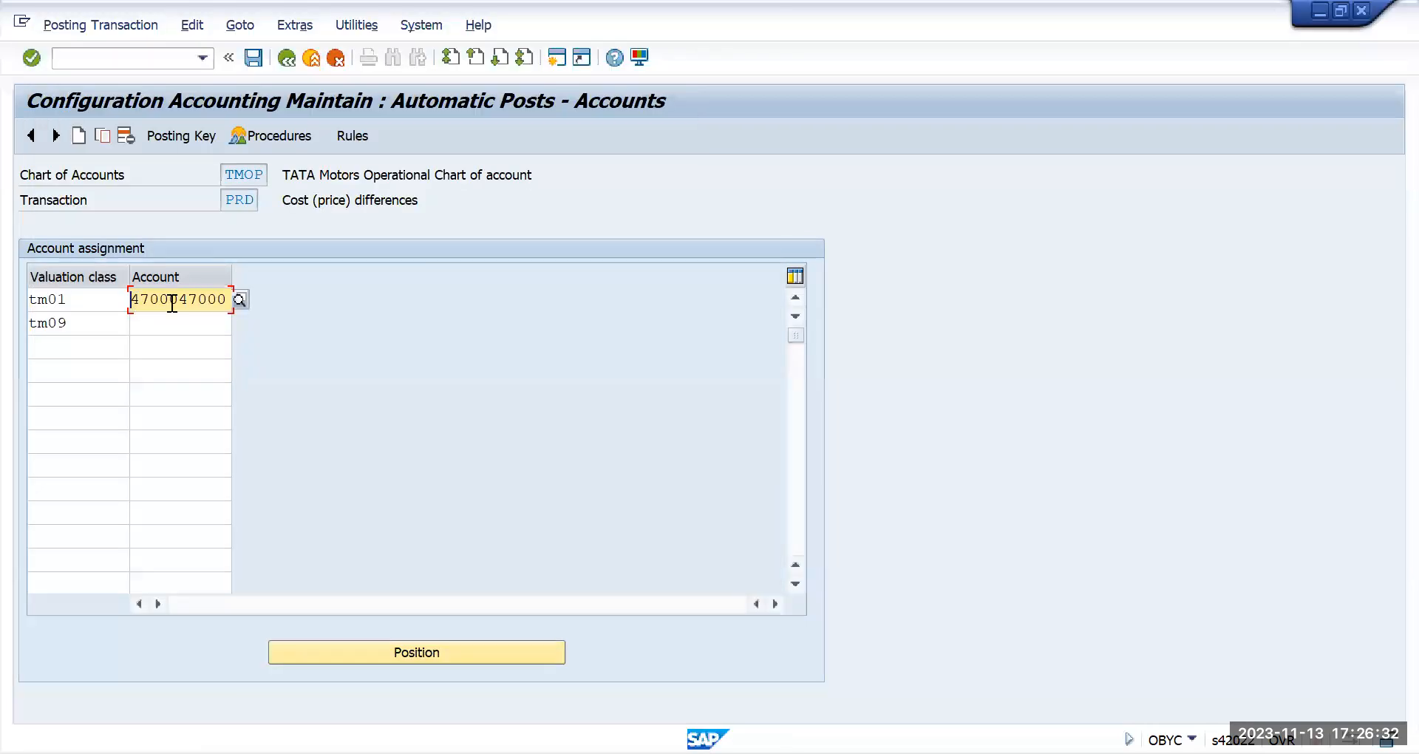
left_click(180, 323)
key("ctrl+v")
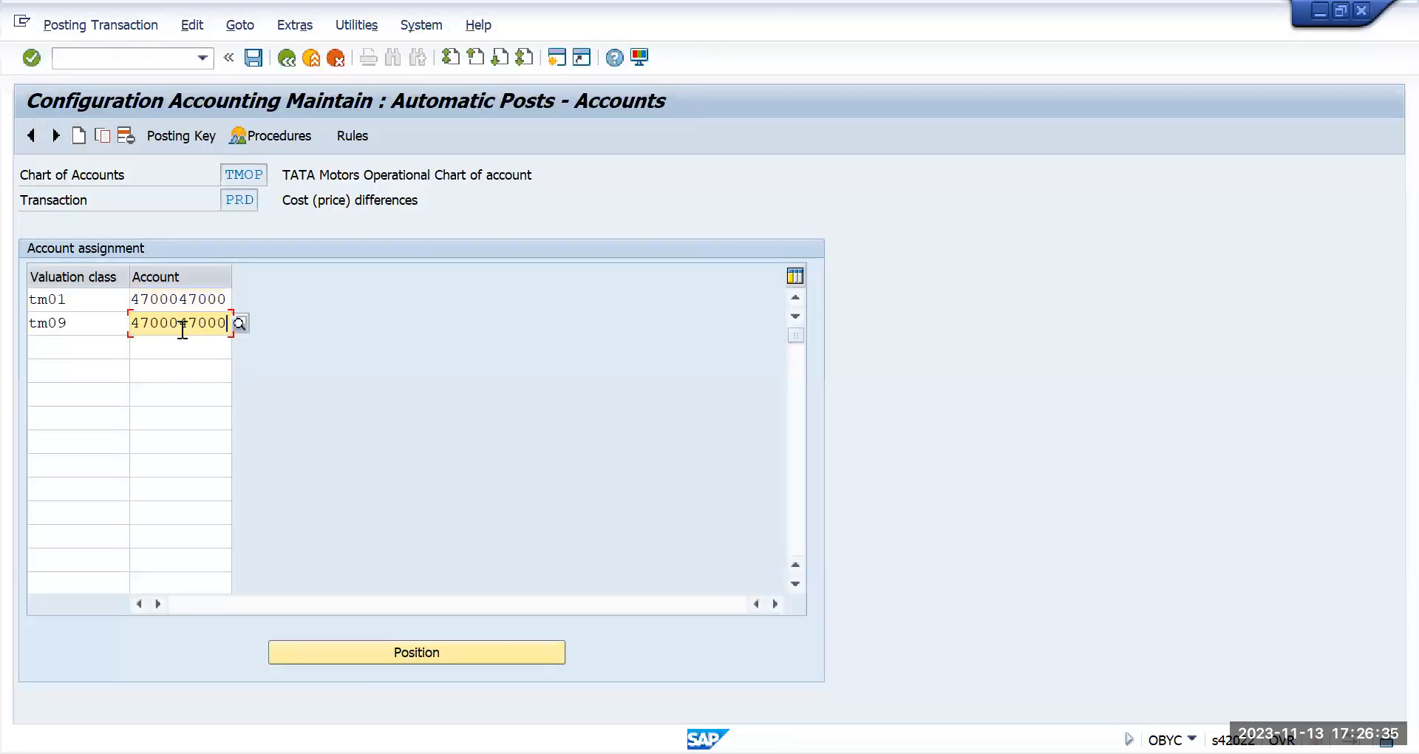
left_click(253, 57)
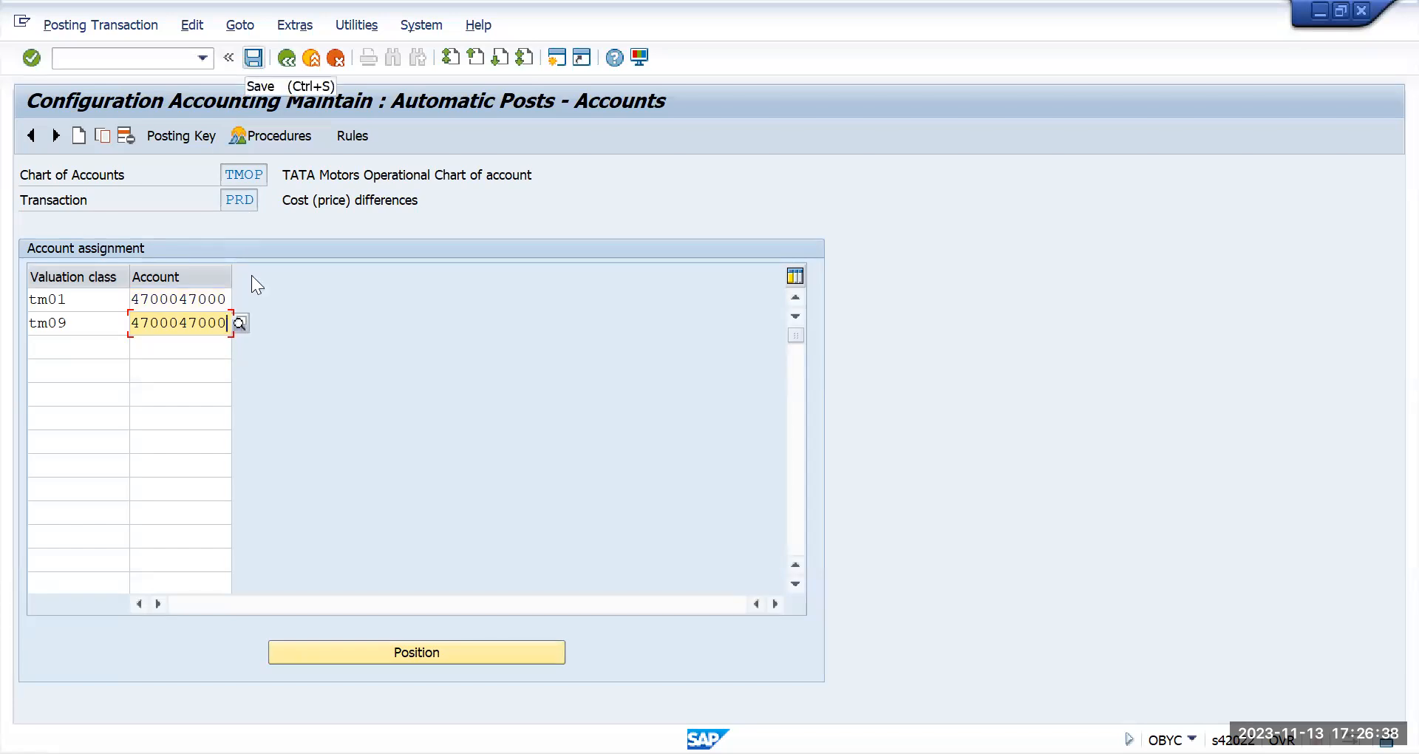
- Confirm and save the PRD account assignment again, and return to the list of MM posting procedures
key("Return")
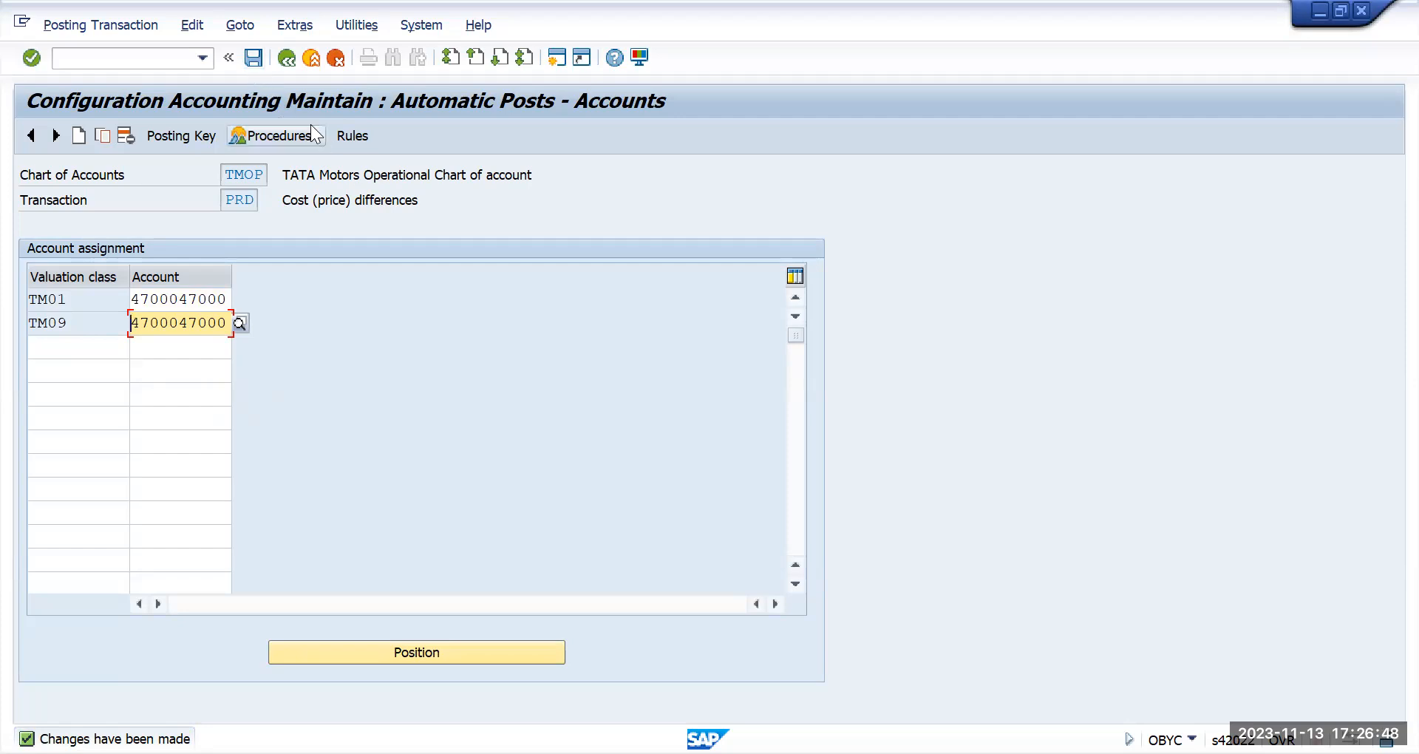
left_click(258, 65)
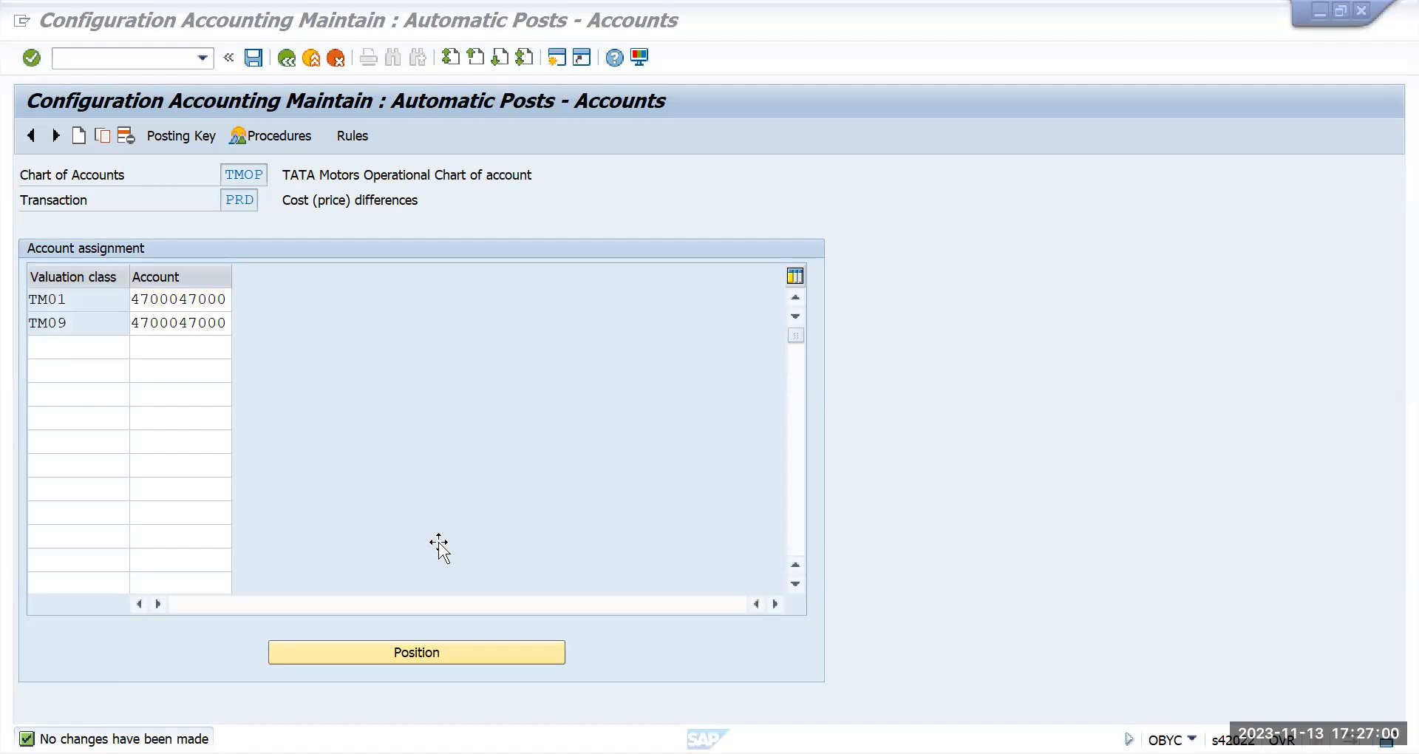
left_click(271, 62)
left_click(288, 59)
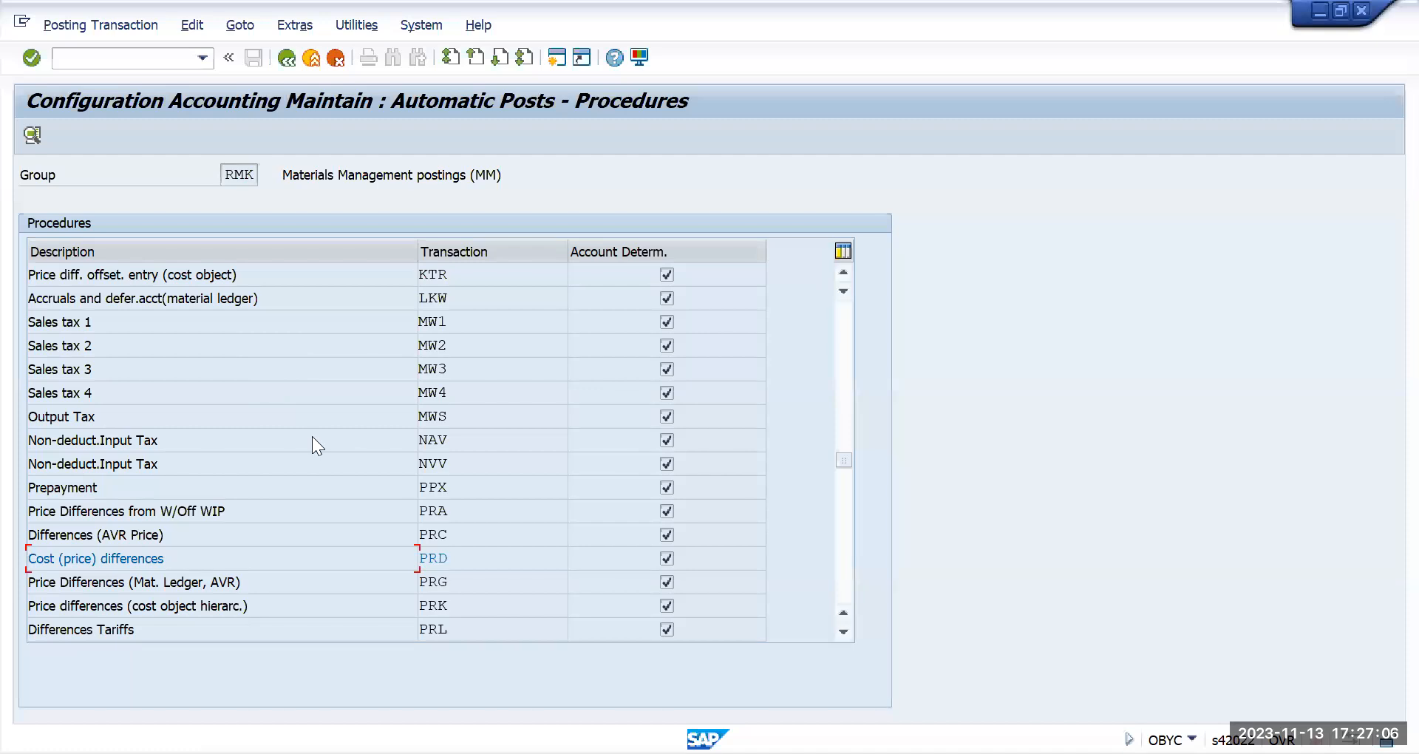
- Open procedure WRX (GR/IR clearing account) and save its rule with no account determination criteria selected
scroll(440, 495, "down", 5)
scroll(442, 496, "down", 2)
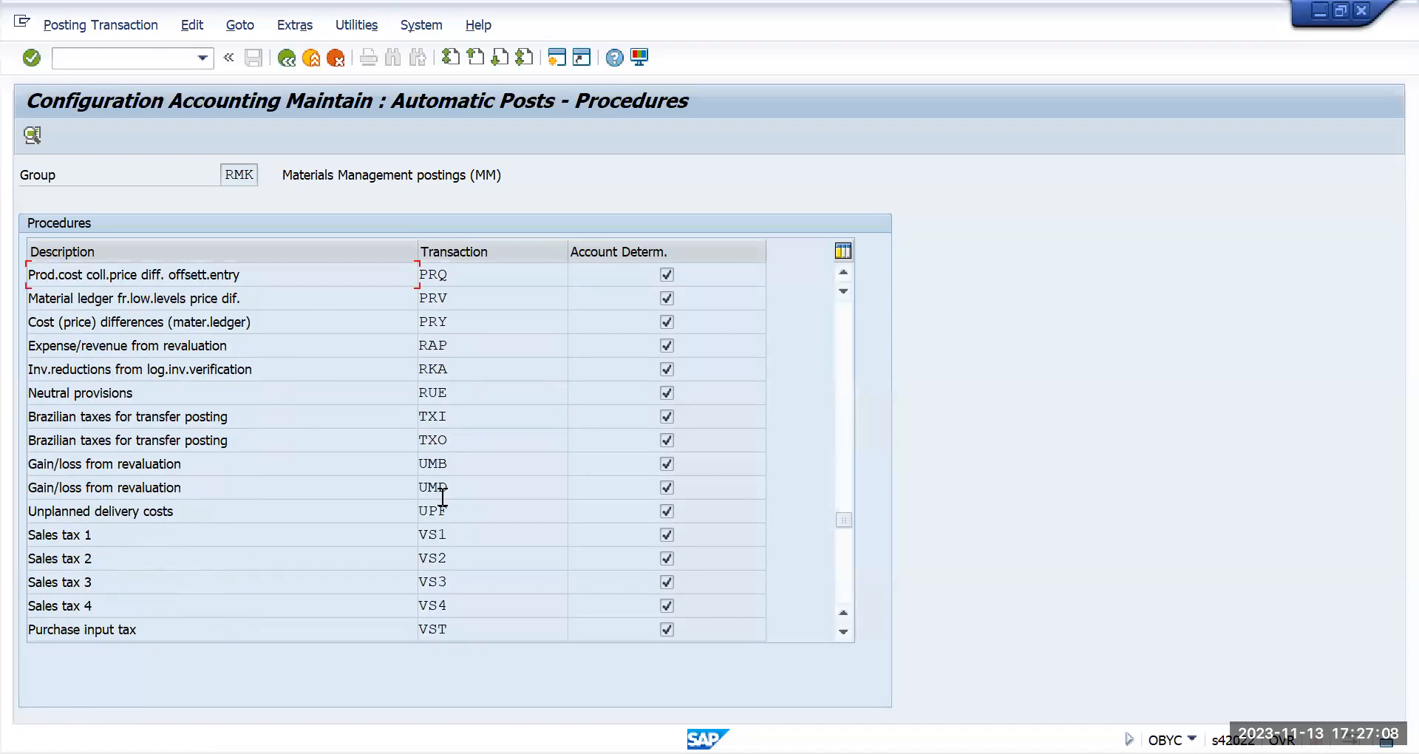
scroll(439, 555, "down", 2)
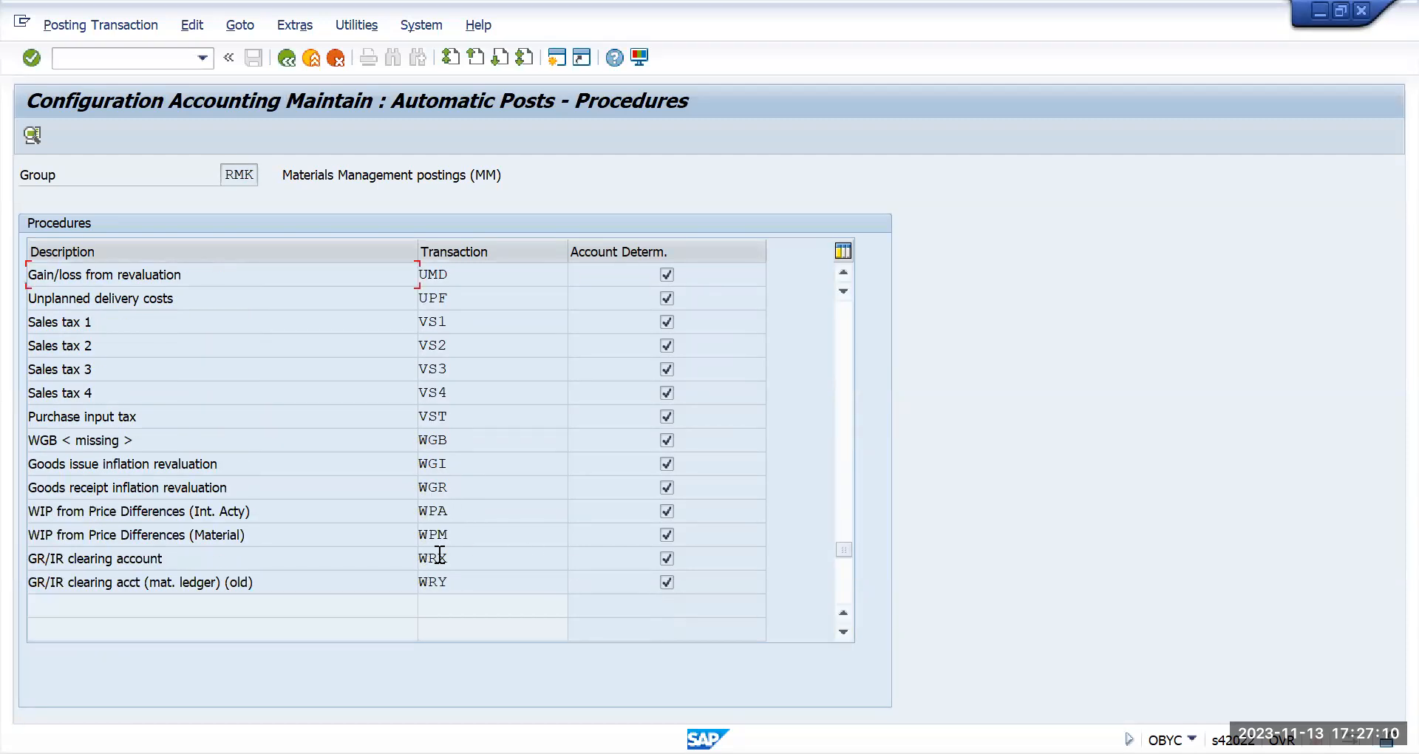
double_click(465, 561)
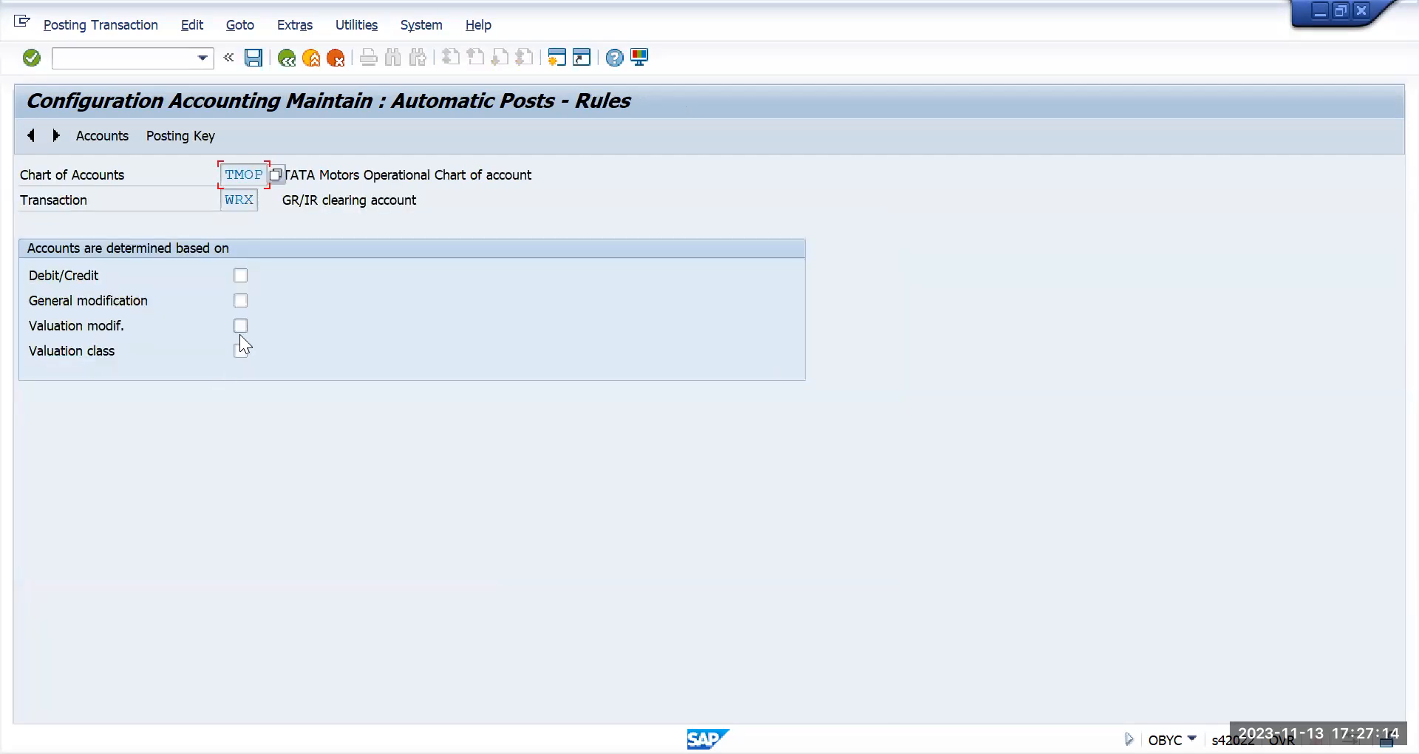
left_click(252, 59)
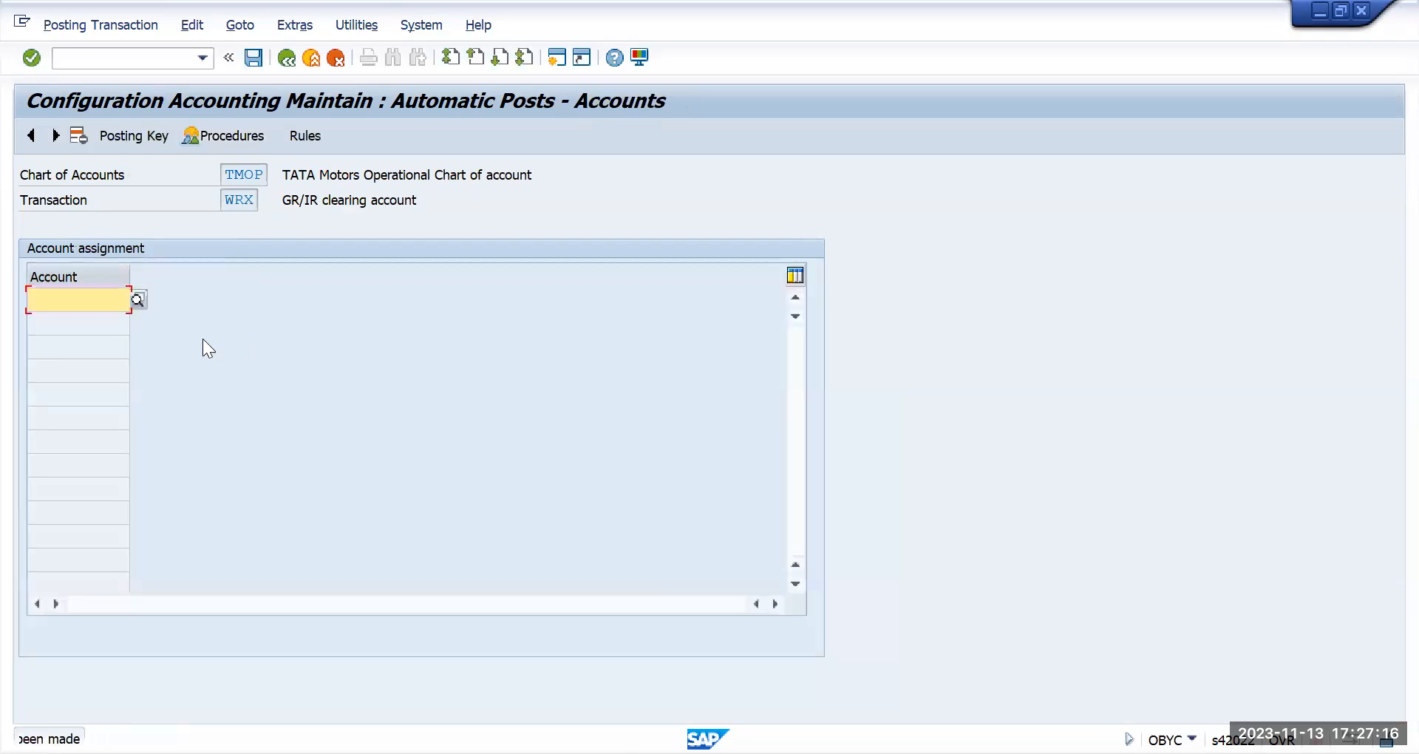
left_click(138, 298)
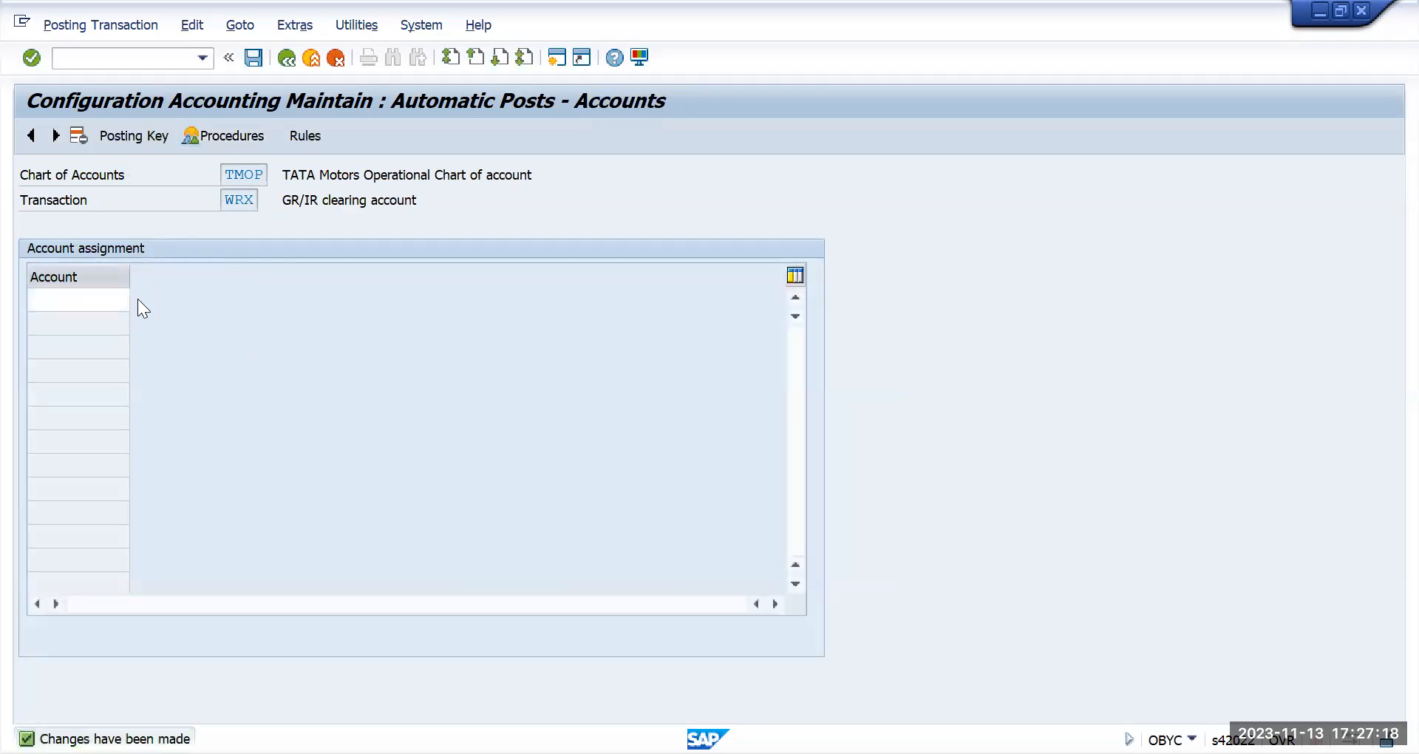
left_click(616, 553)
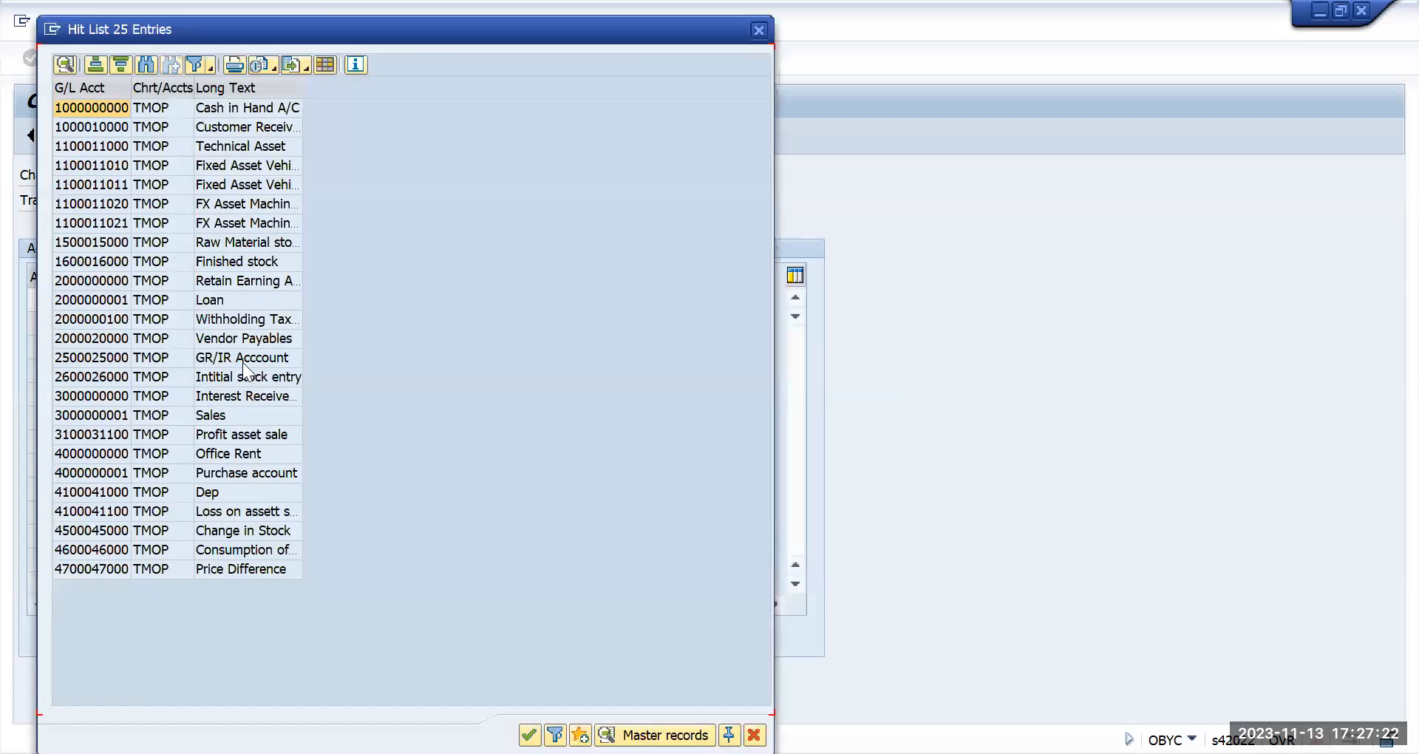
left_click(242, 359)
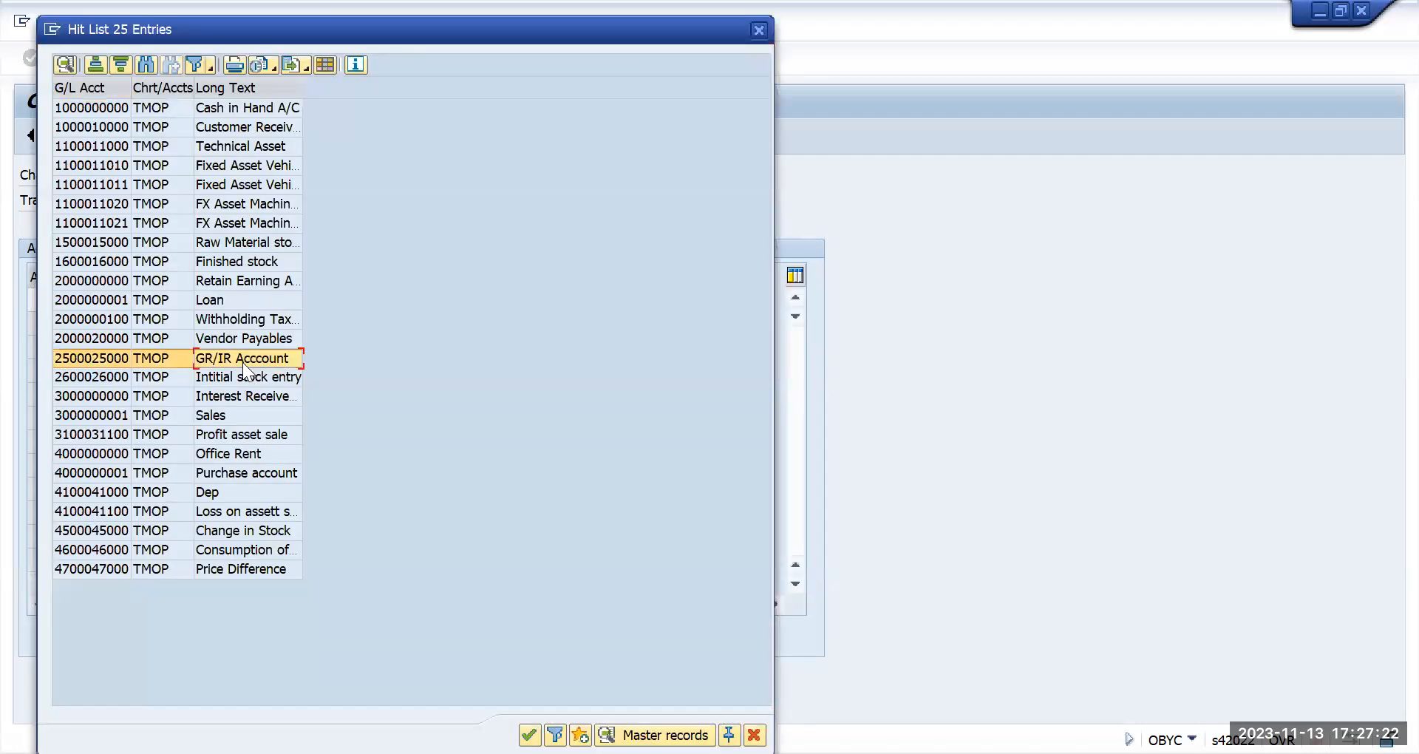
left_click(114, 364)
double_click(115, 367)
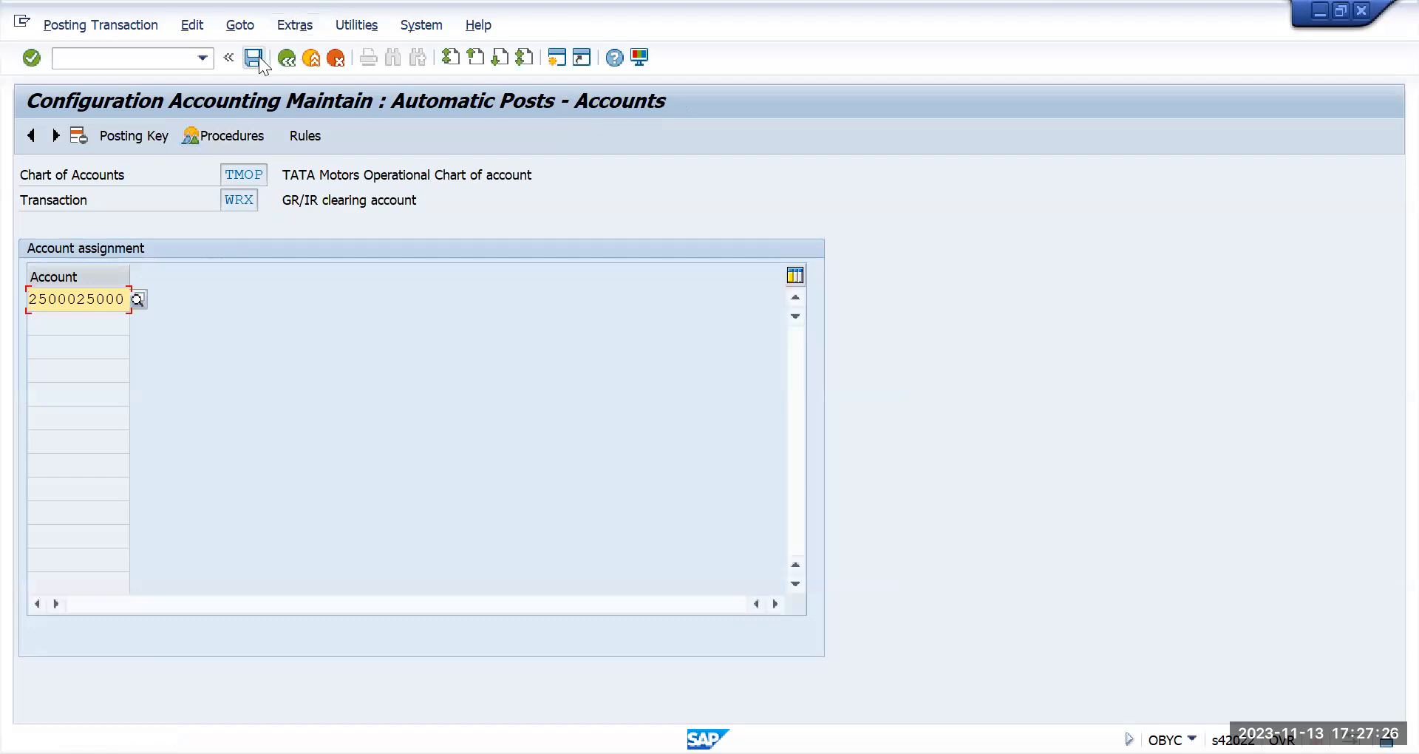
left_click(255, 57)
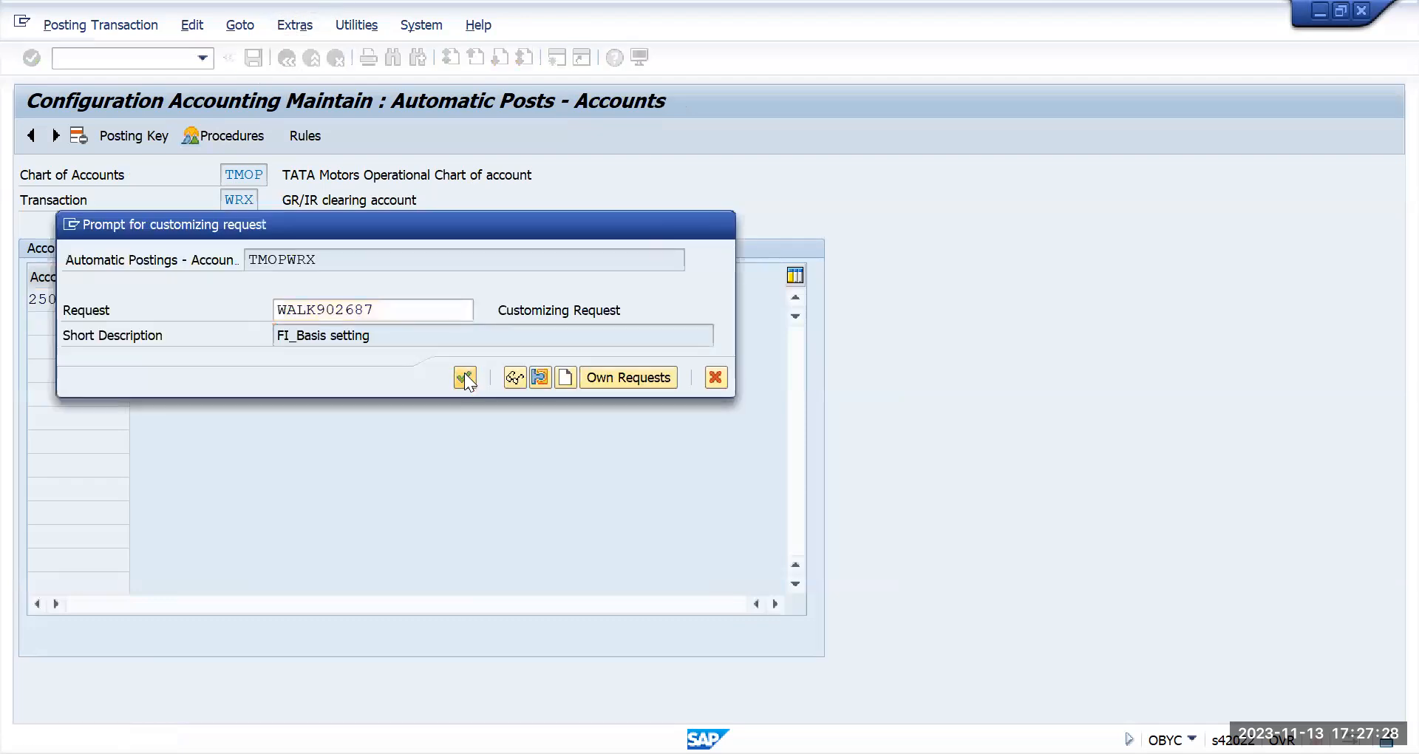
left_click(464, 372)
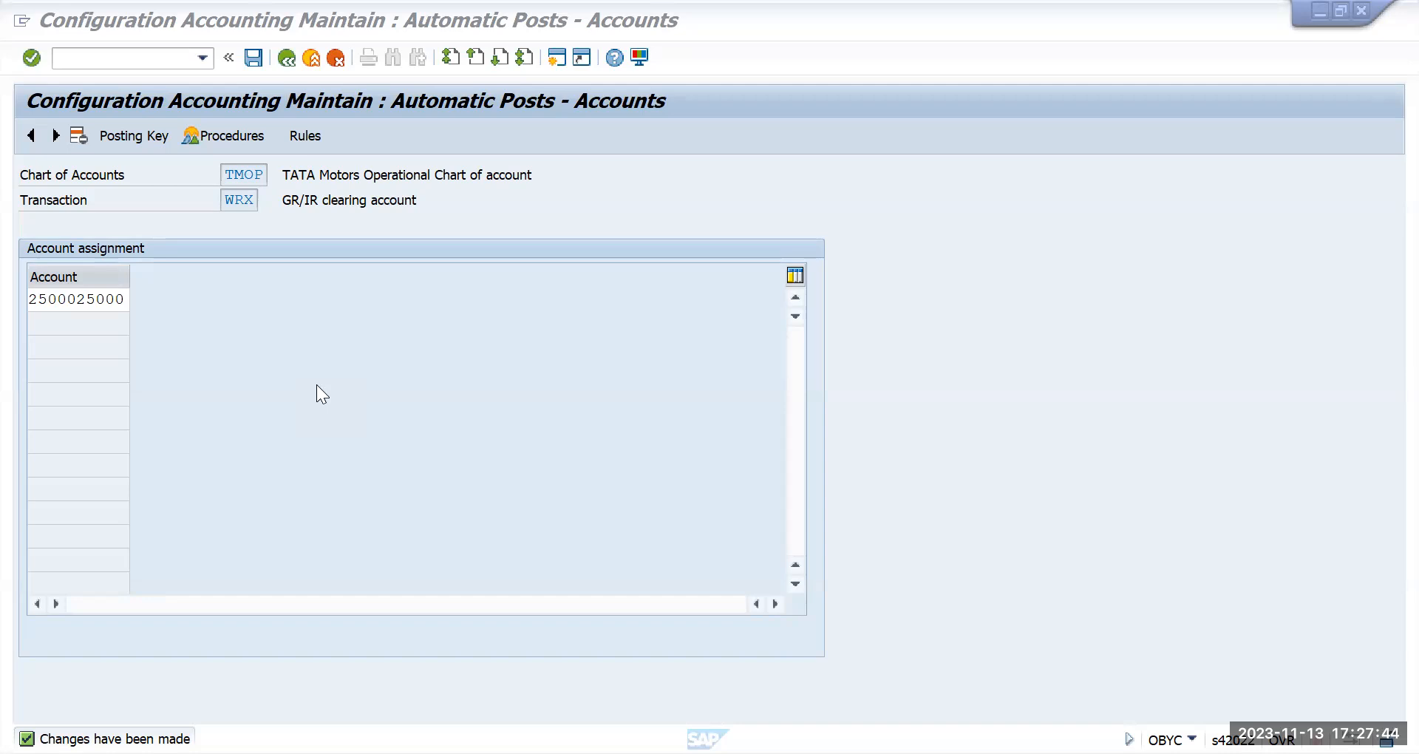
left_click(252, 58)
- Leave the automatic posting configuration and try to open transaction SE38
left_click(171, 64)
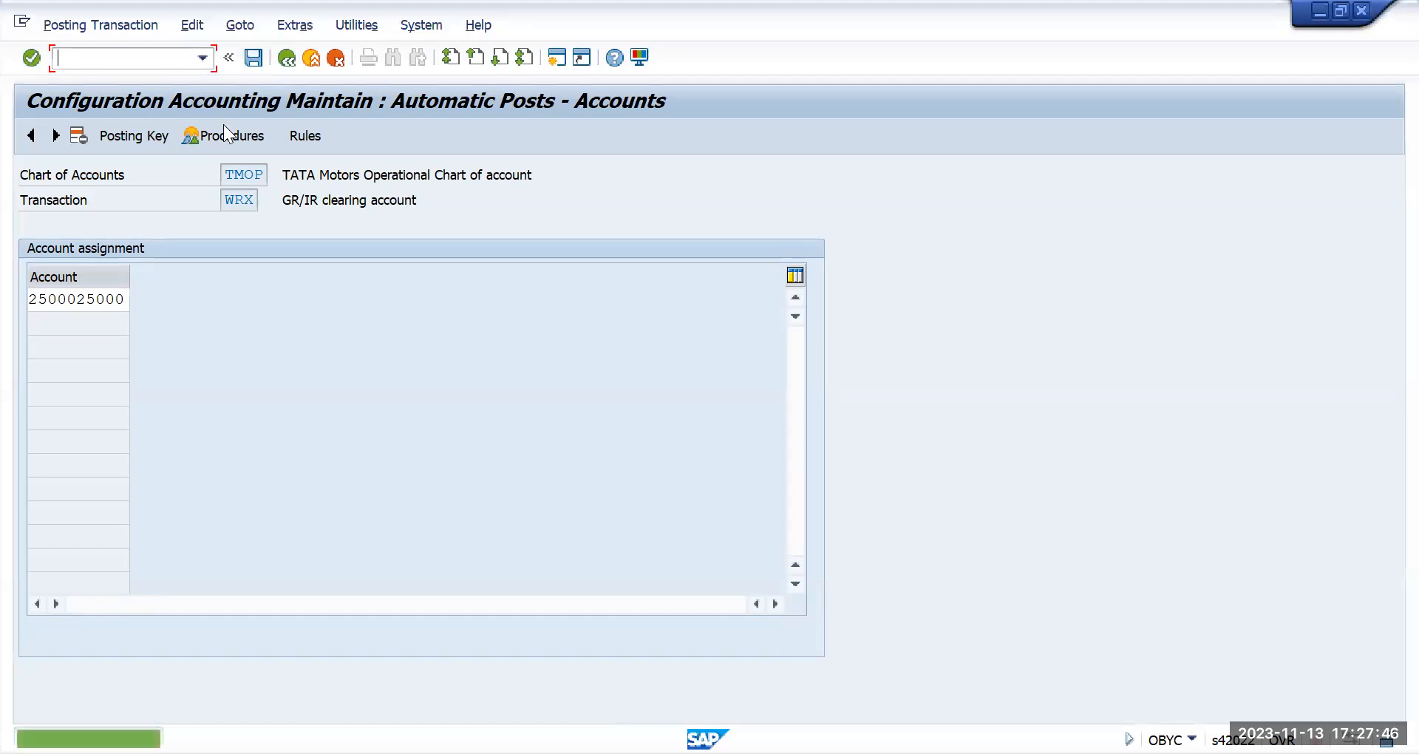
type("/n")
key("Return")
type("se38")
key("Return")
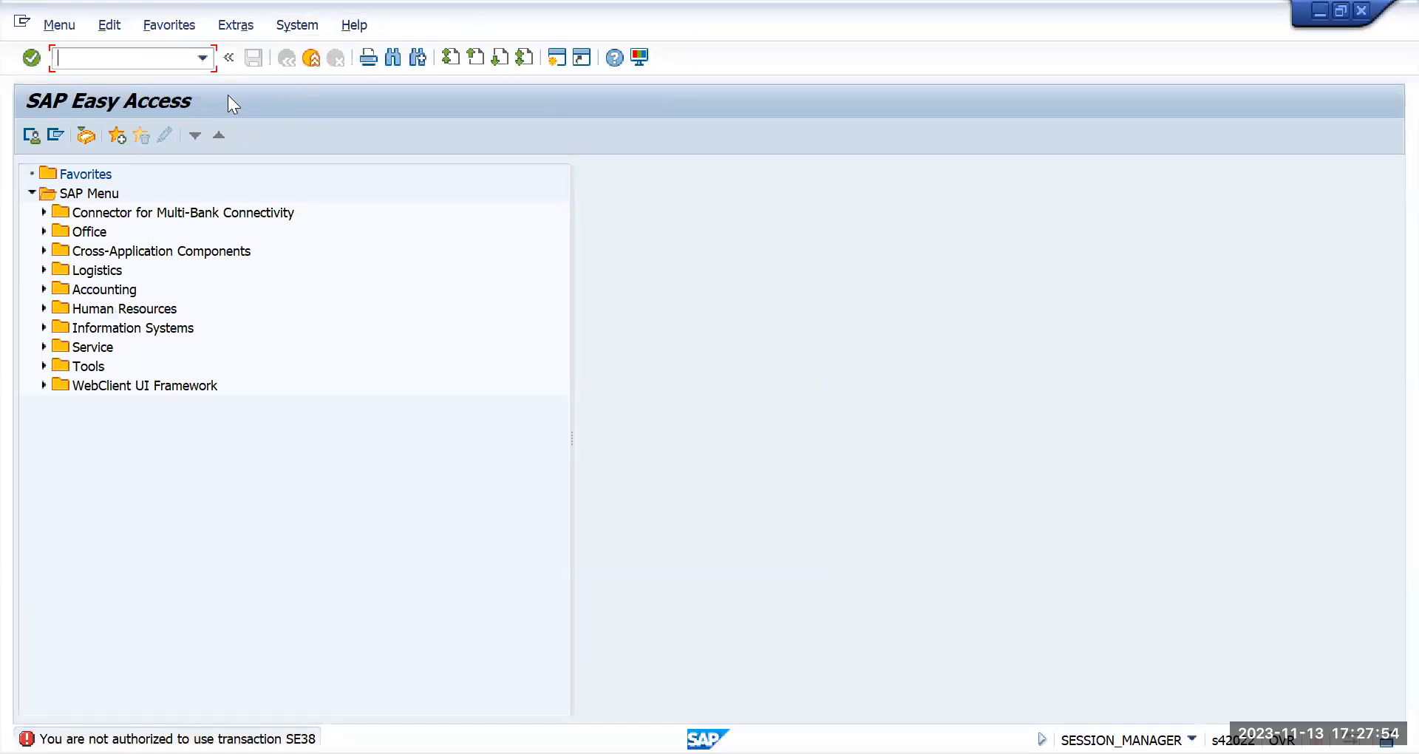
- Start transaction SPRO and display the SAP Customizing Implementation Guide
type("/n")
key("Return")
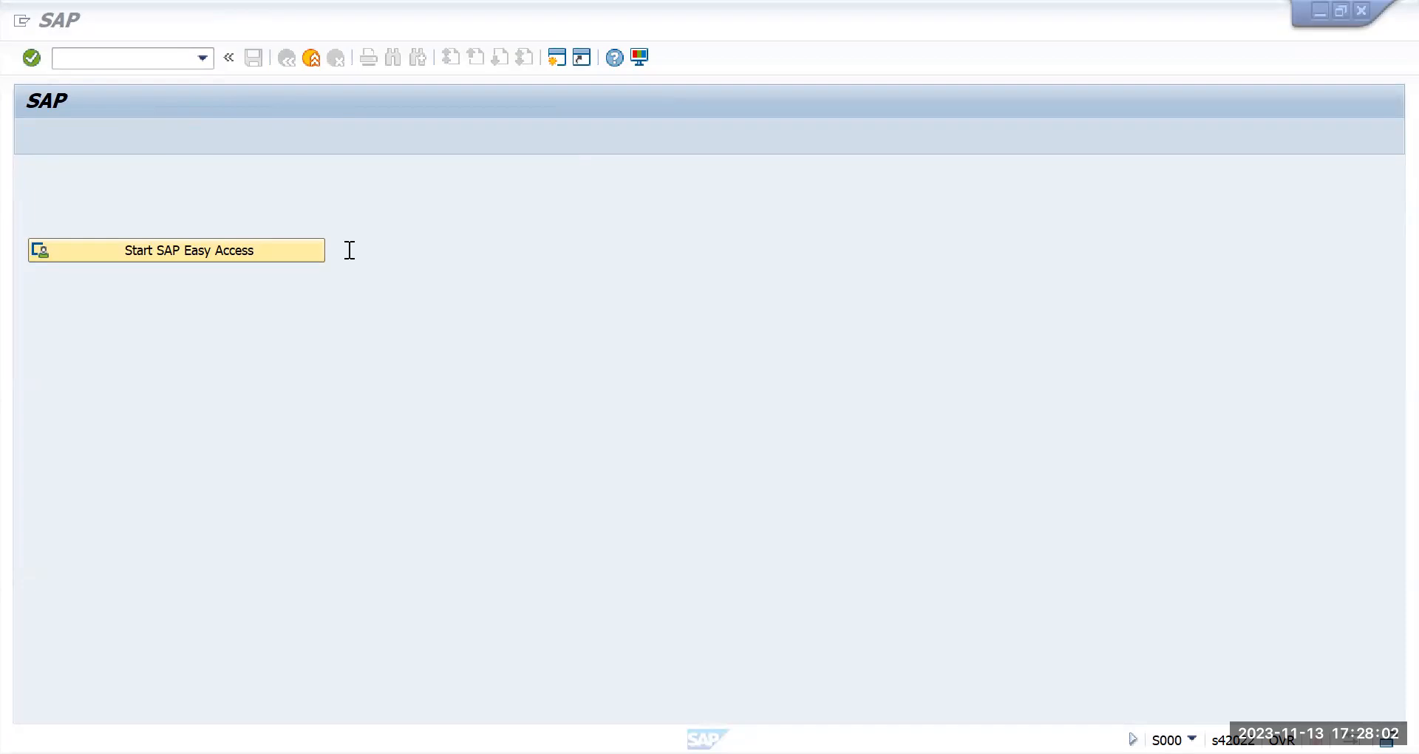
left_click(164, 105)
type("spro")
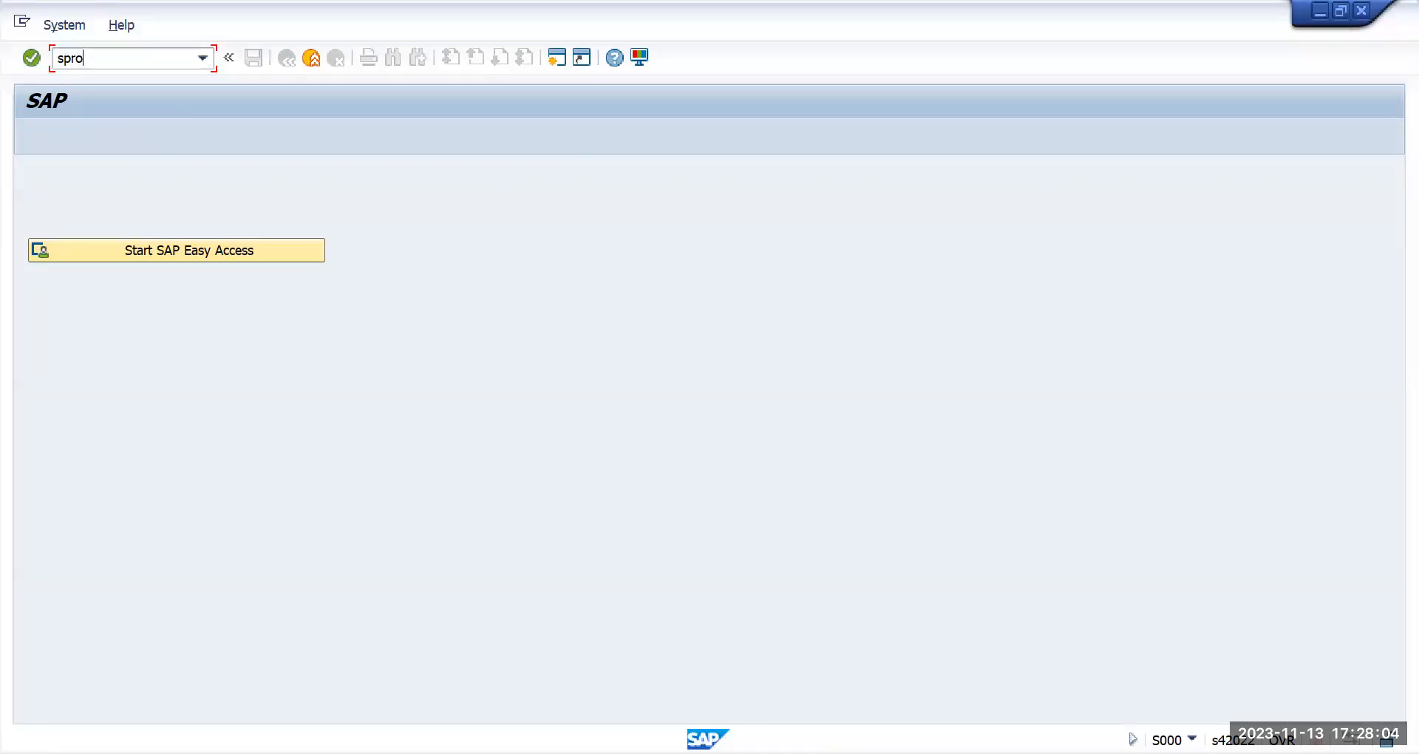
key("Return")
left_click(121, 136)
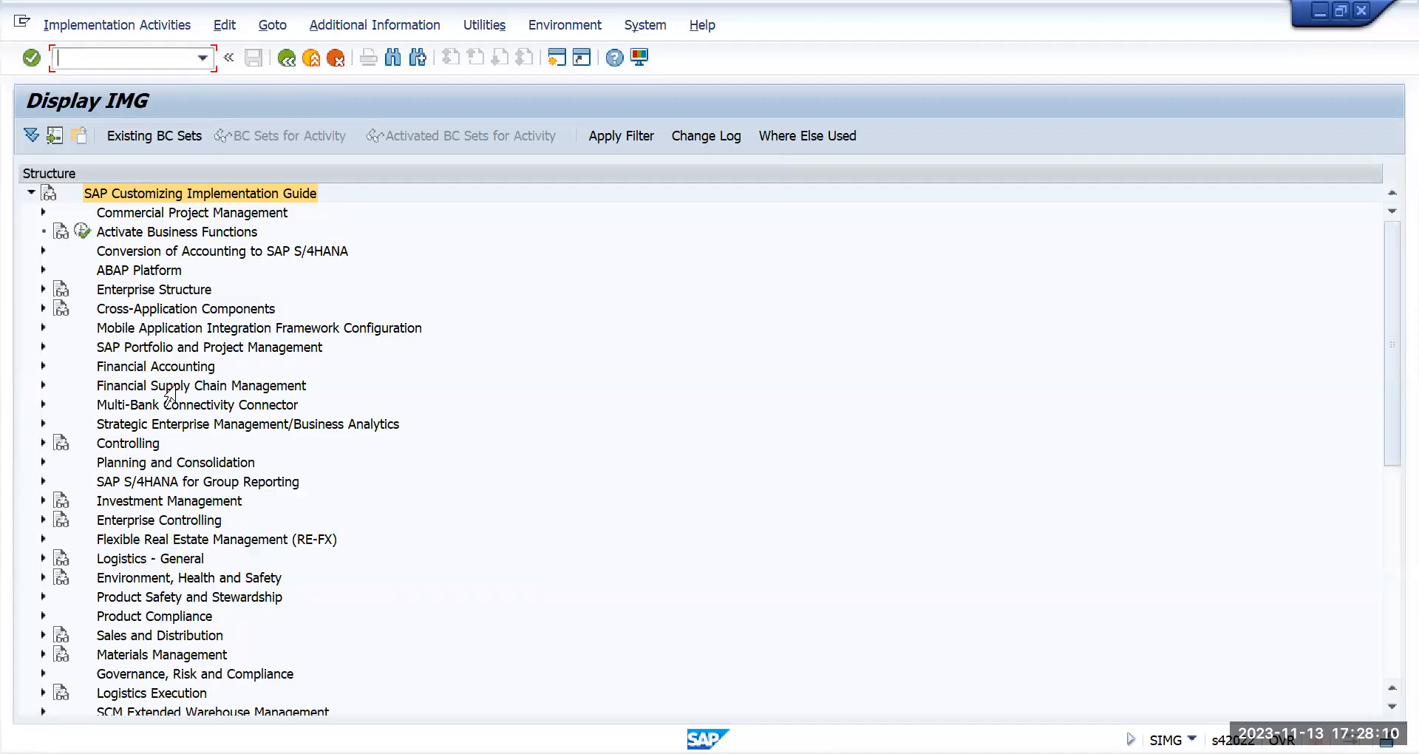
- Expand ABAP Platform, General settings and Set Countries in the implementation guide to reach the country activities
key("alt+Tab")
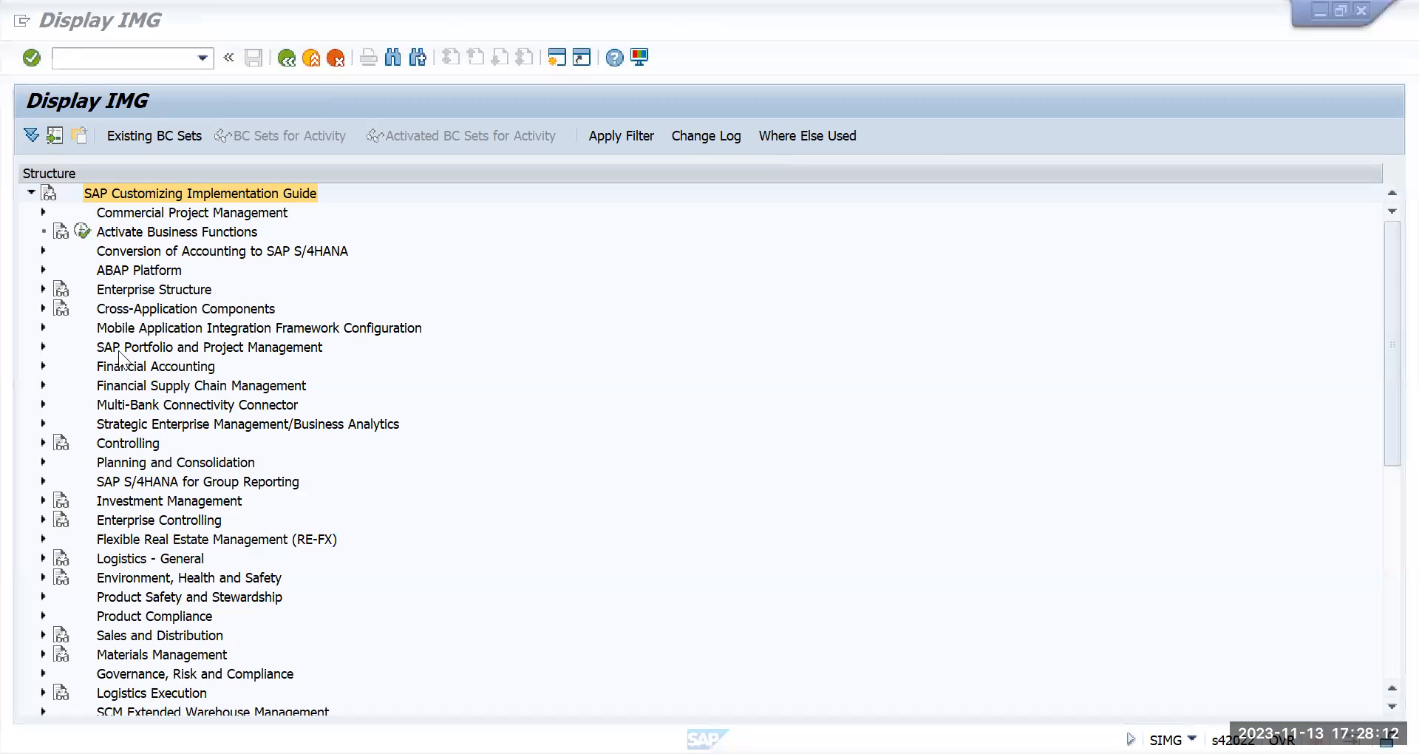
key("alt+Tab")
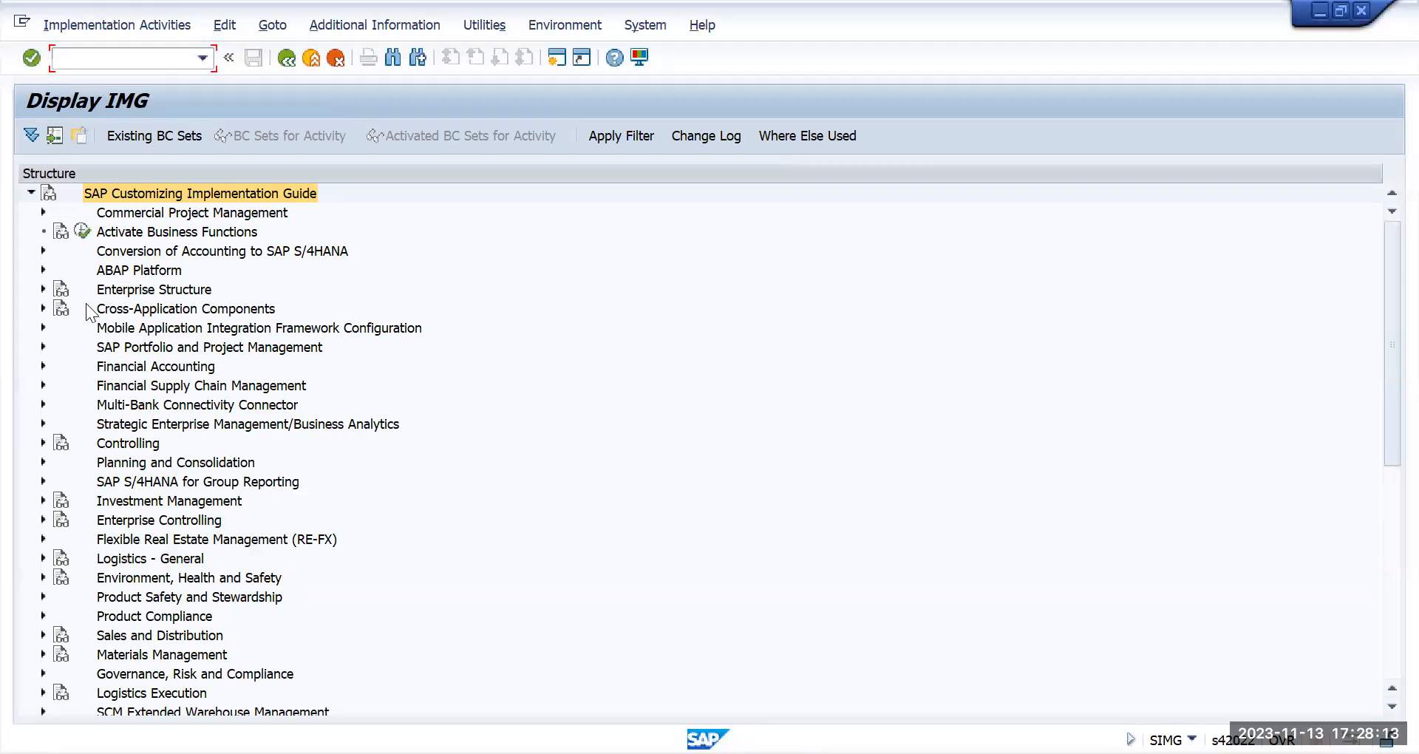
left_click(43, 270)
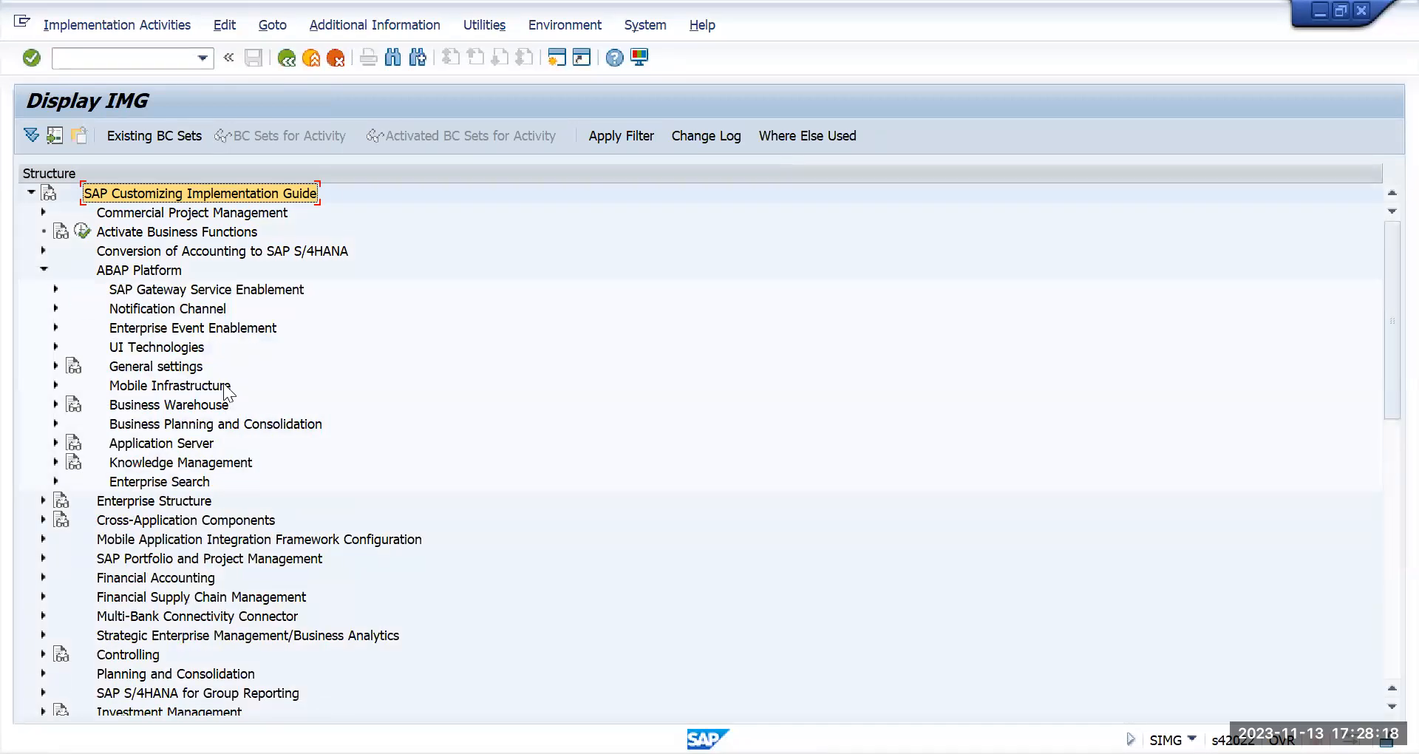
left_click(224, 384)
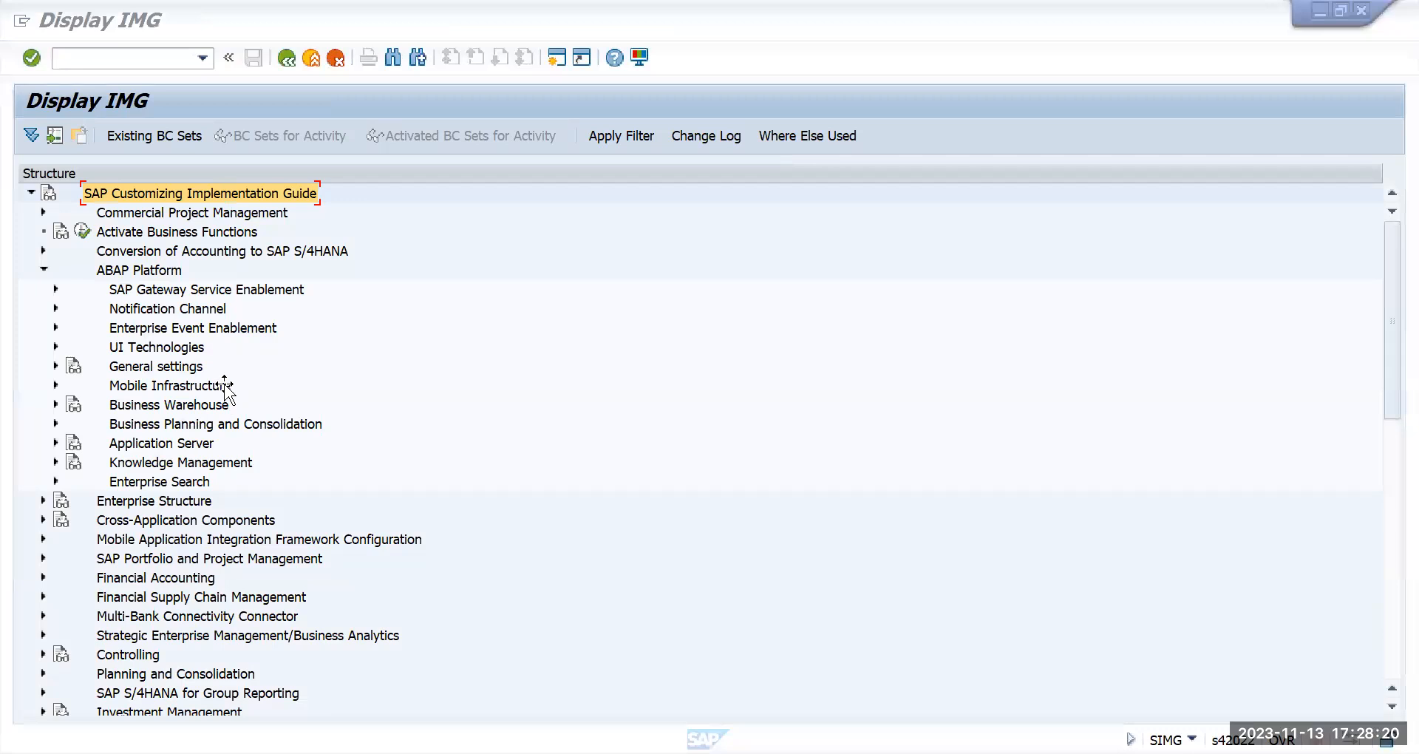
left_click(54, 366)
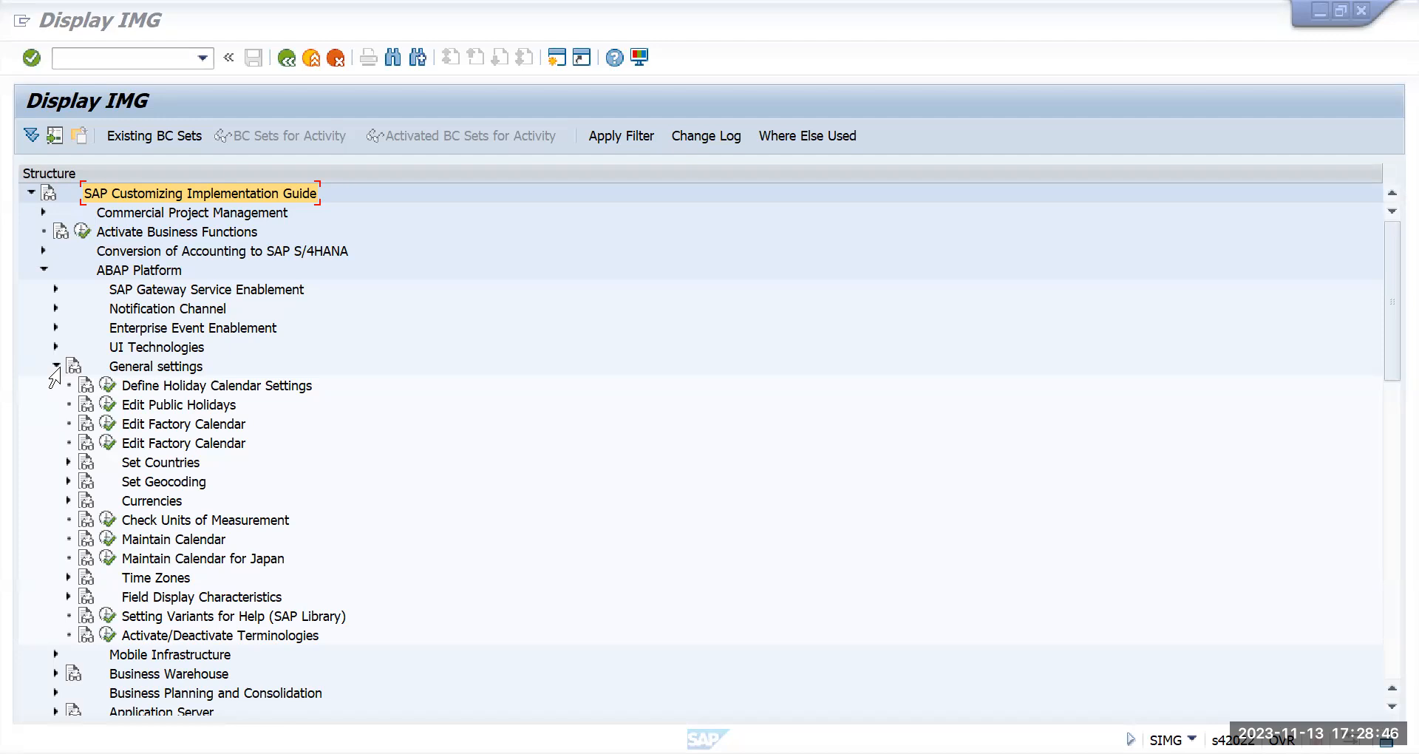
left_click(123, 417)
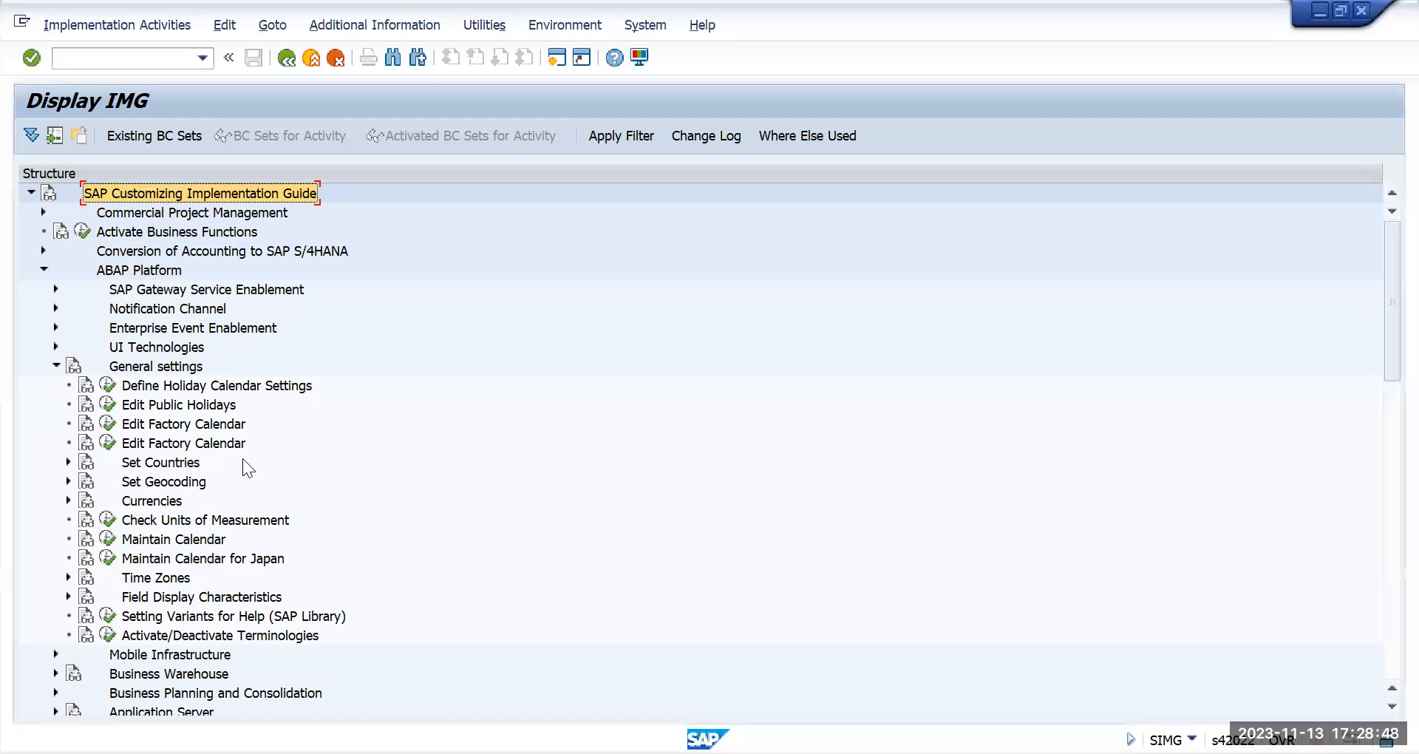
left_click(68, 461)
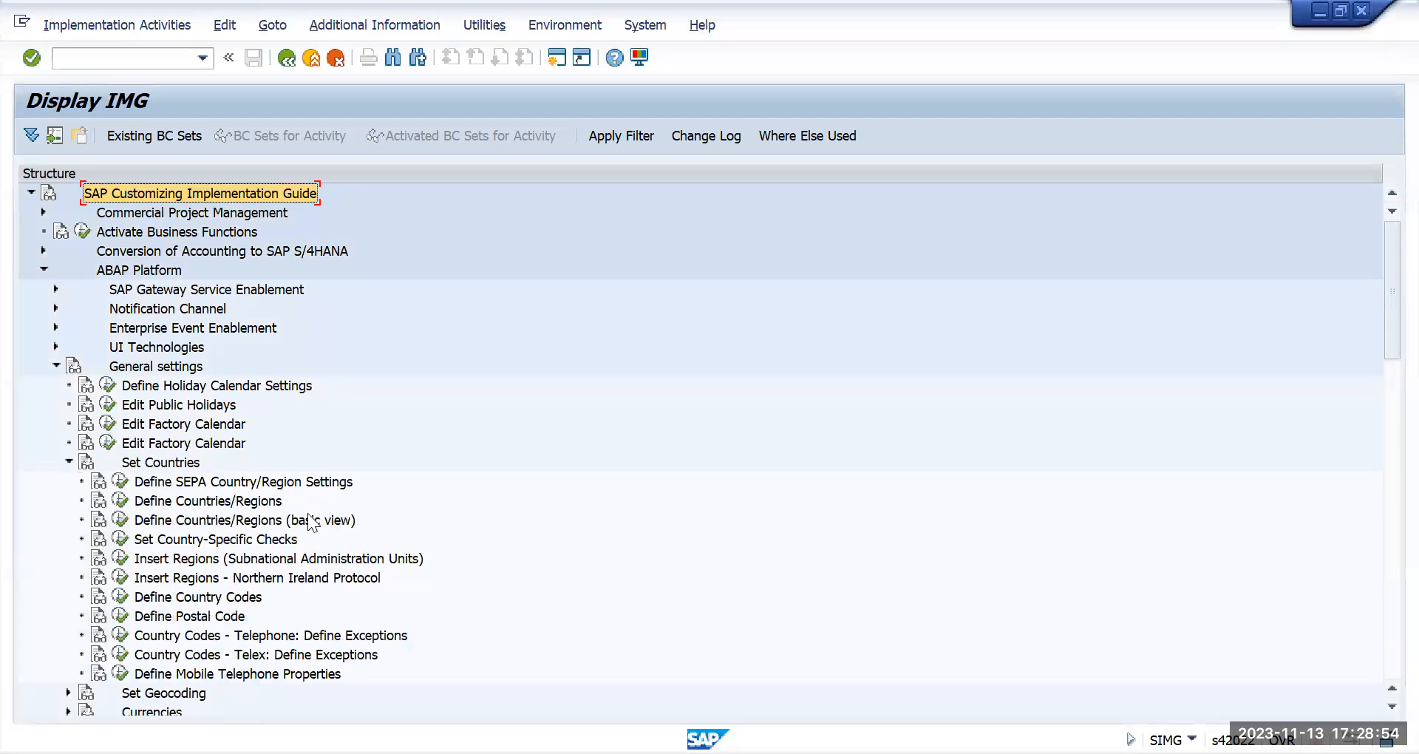
left_click(258, 541)
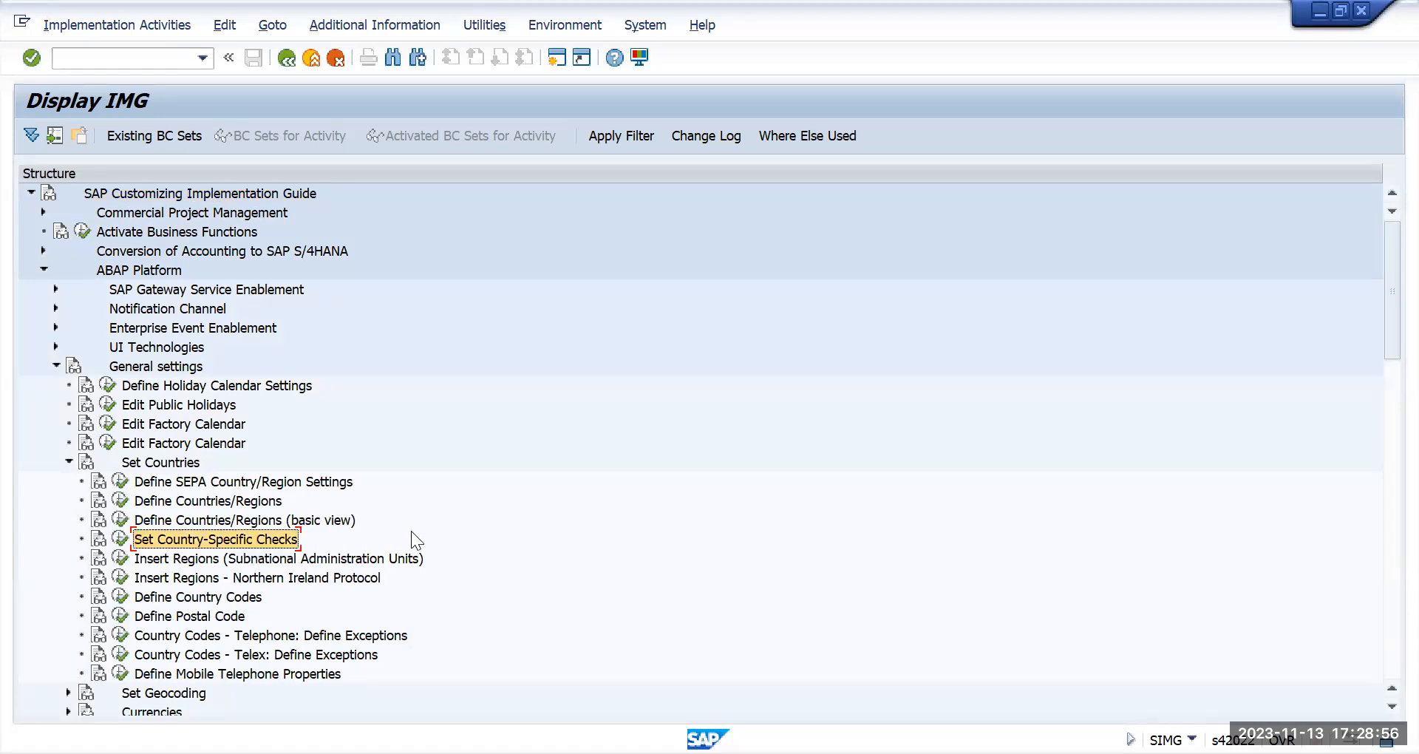
- Run the Define Countries/Regions activity, locate country US and open its detailed global parameters
left_click(265, 503)
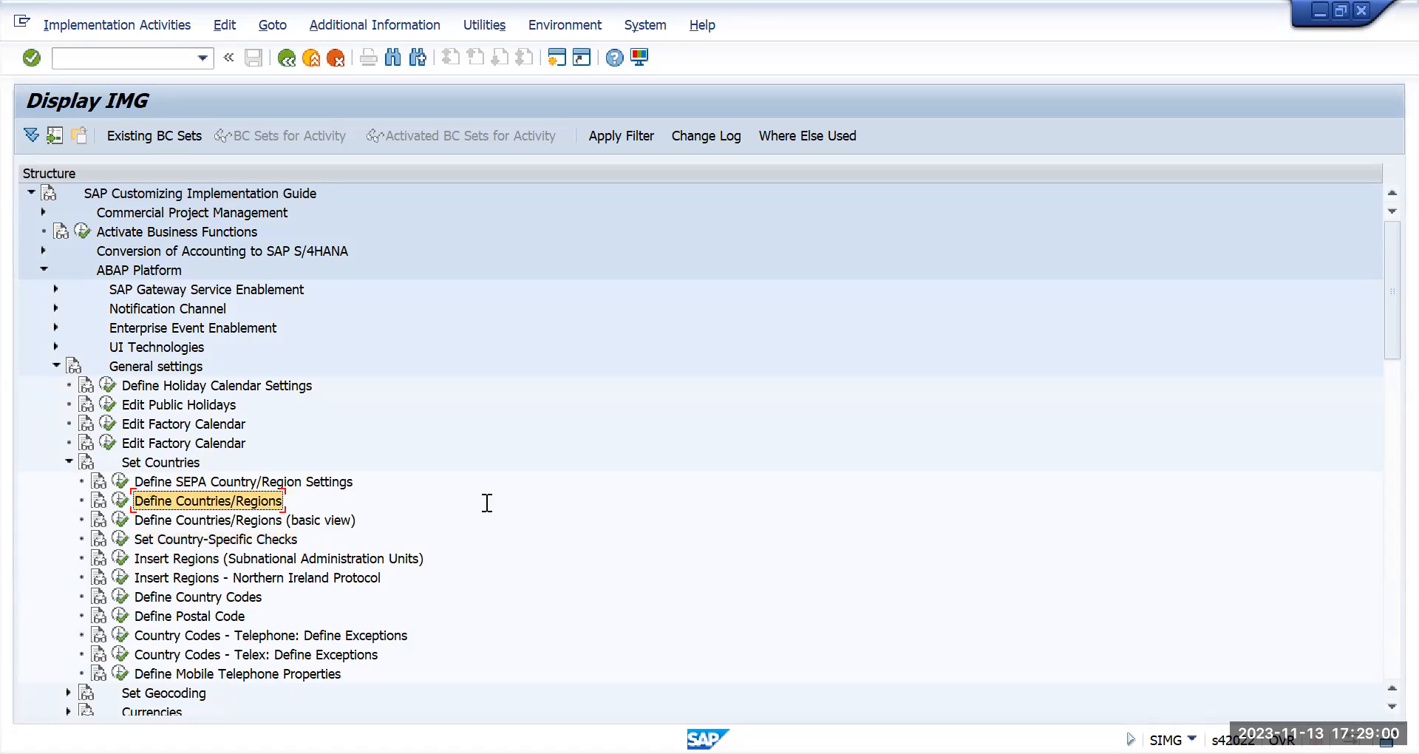
key("alt+Tab")
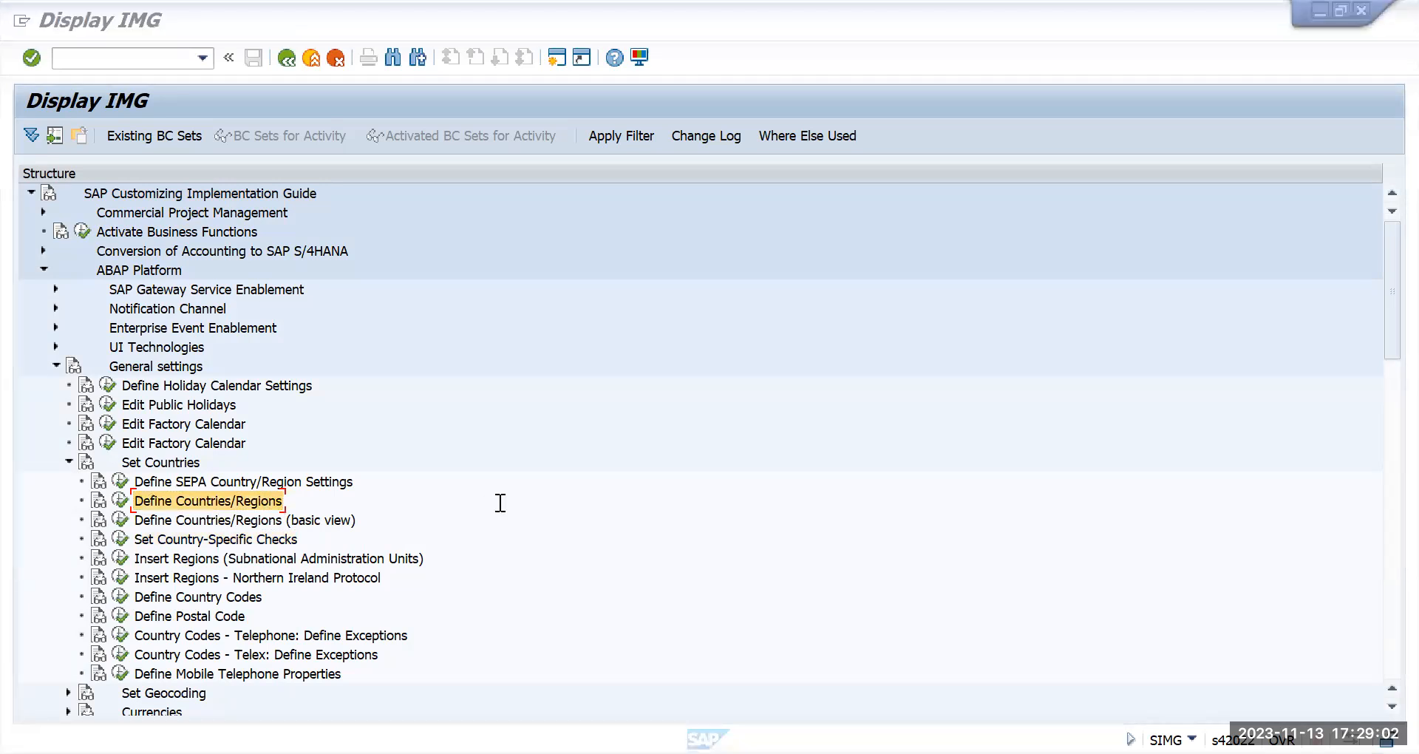
left_click(121, 501)
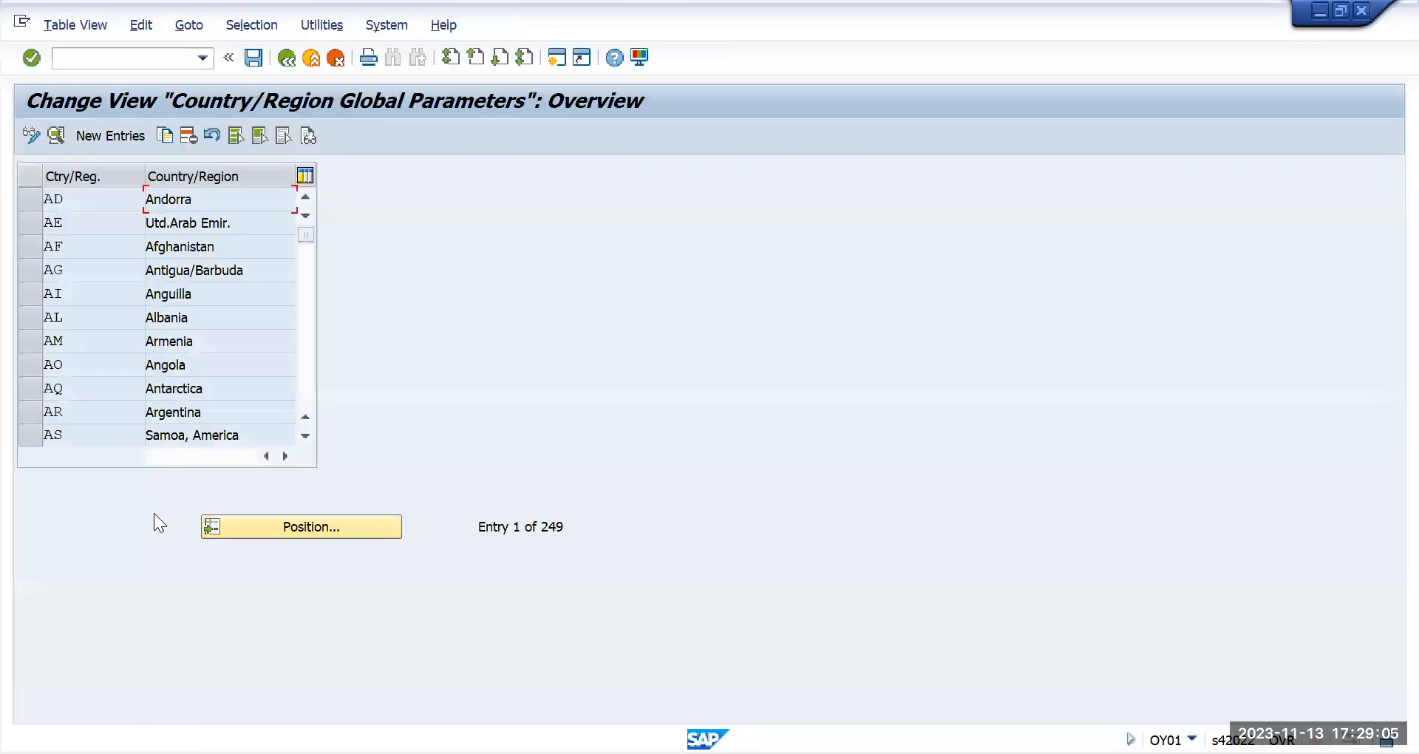
left_click(306, 521)
type("US")
key("Return")
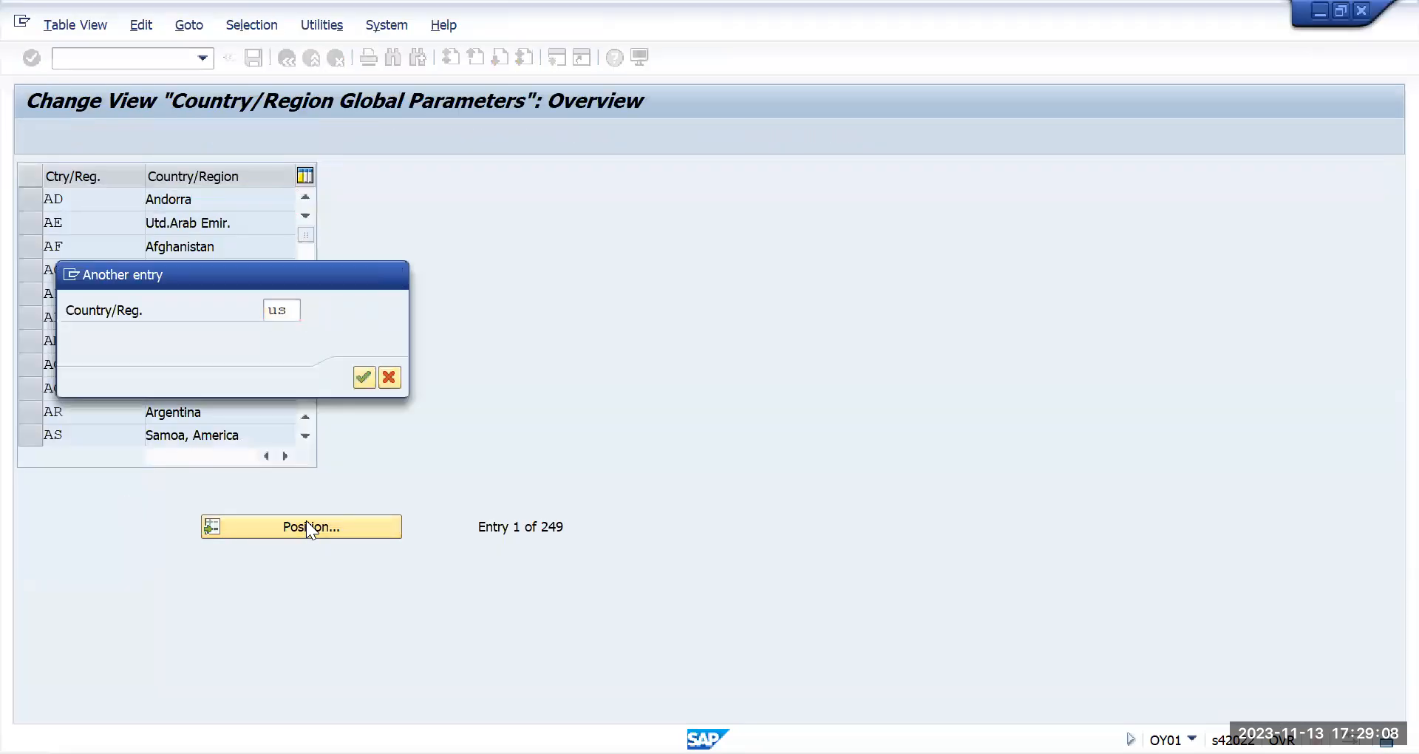
double_click(198, 204)
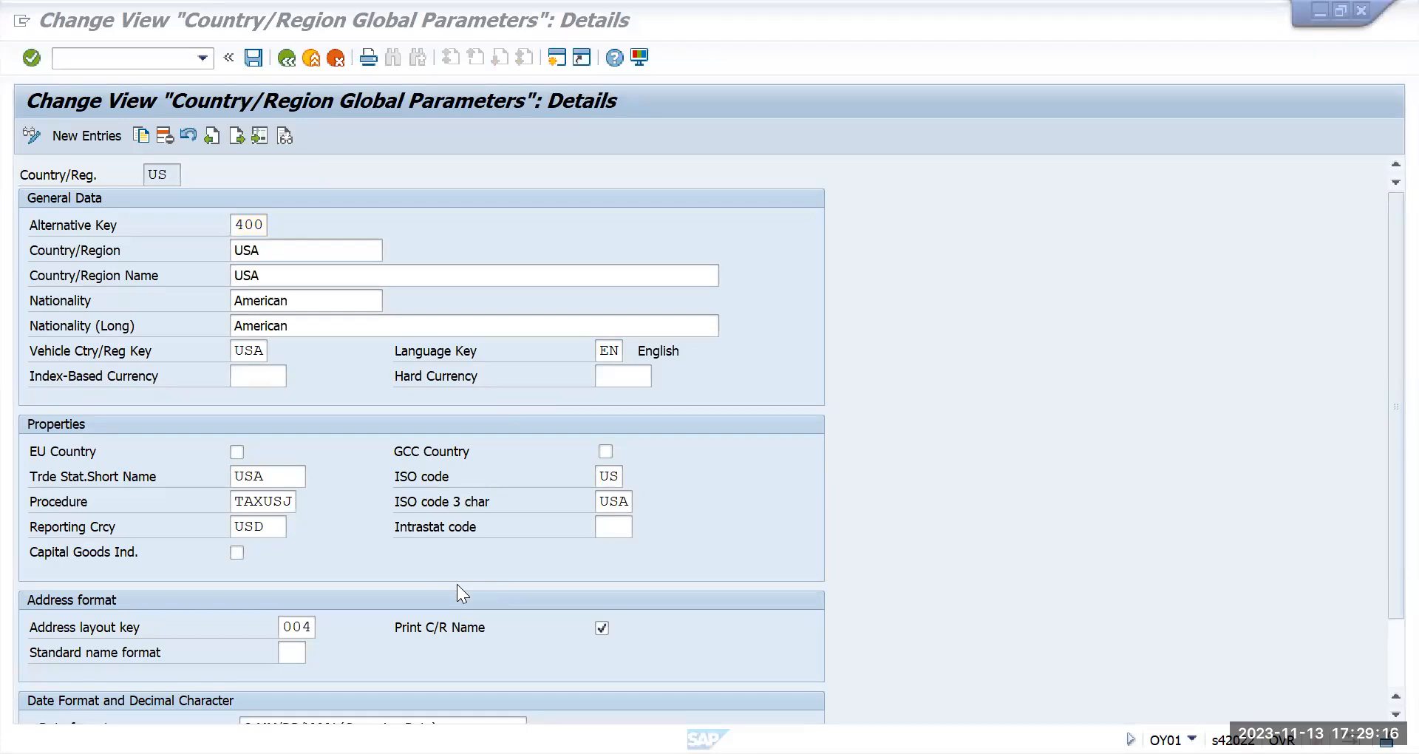
- Check the tax procedure assigned to country US in its global parameters
left_click(237, 501)
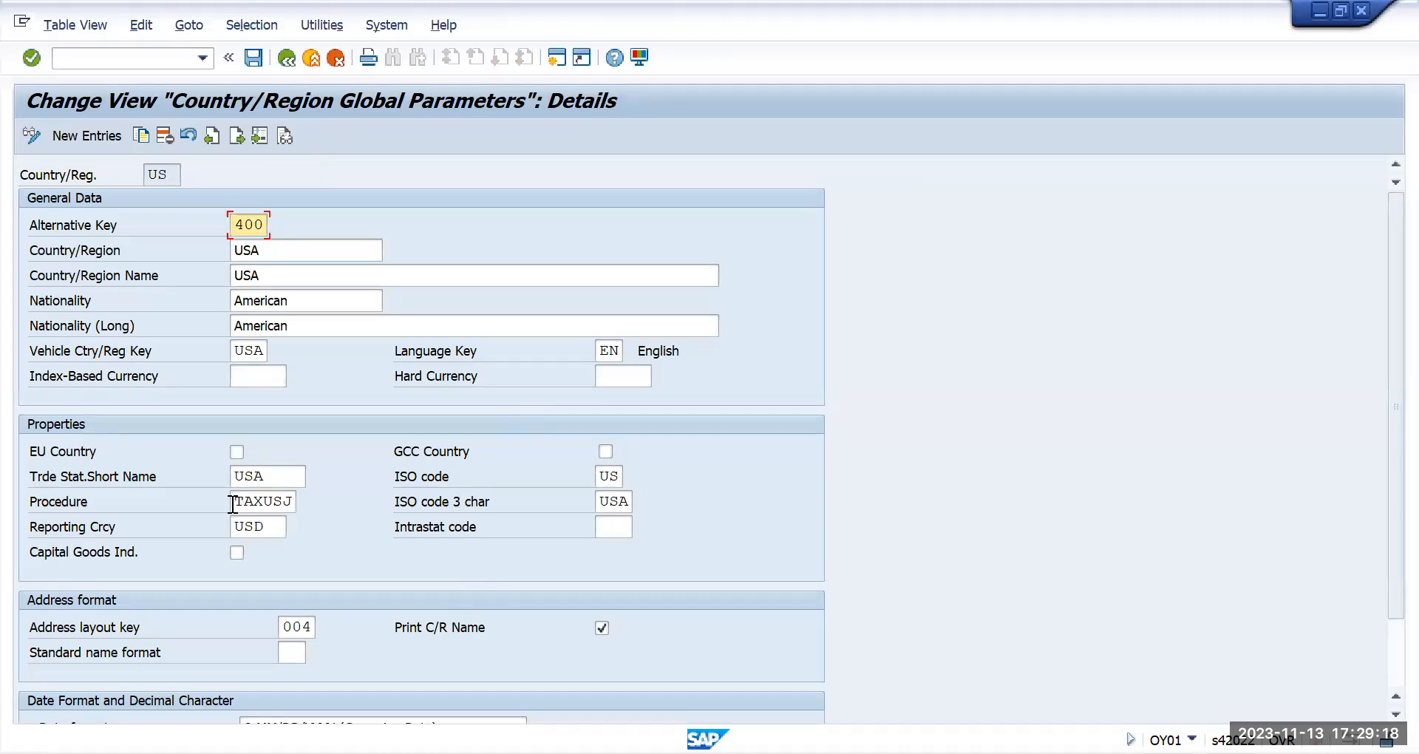
left_click_drag(235, 501, 322, 504)
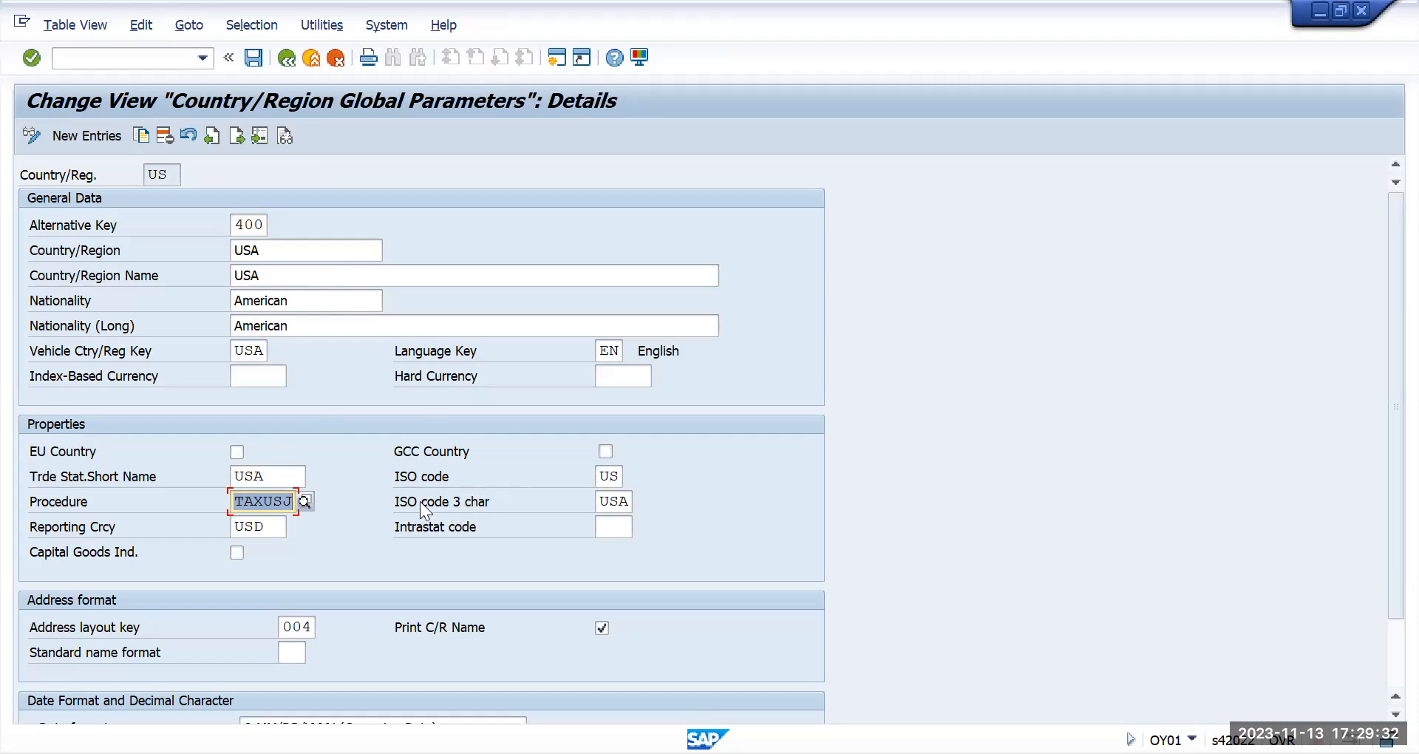
key("alt+Tab")
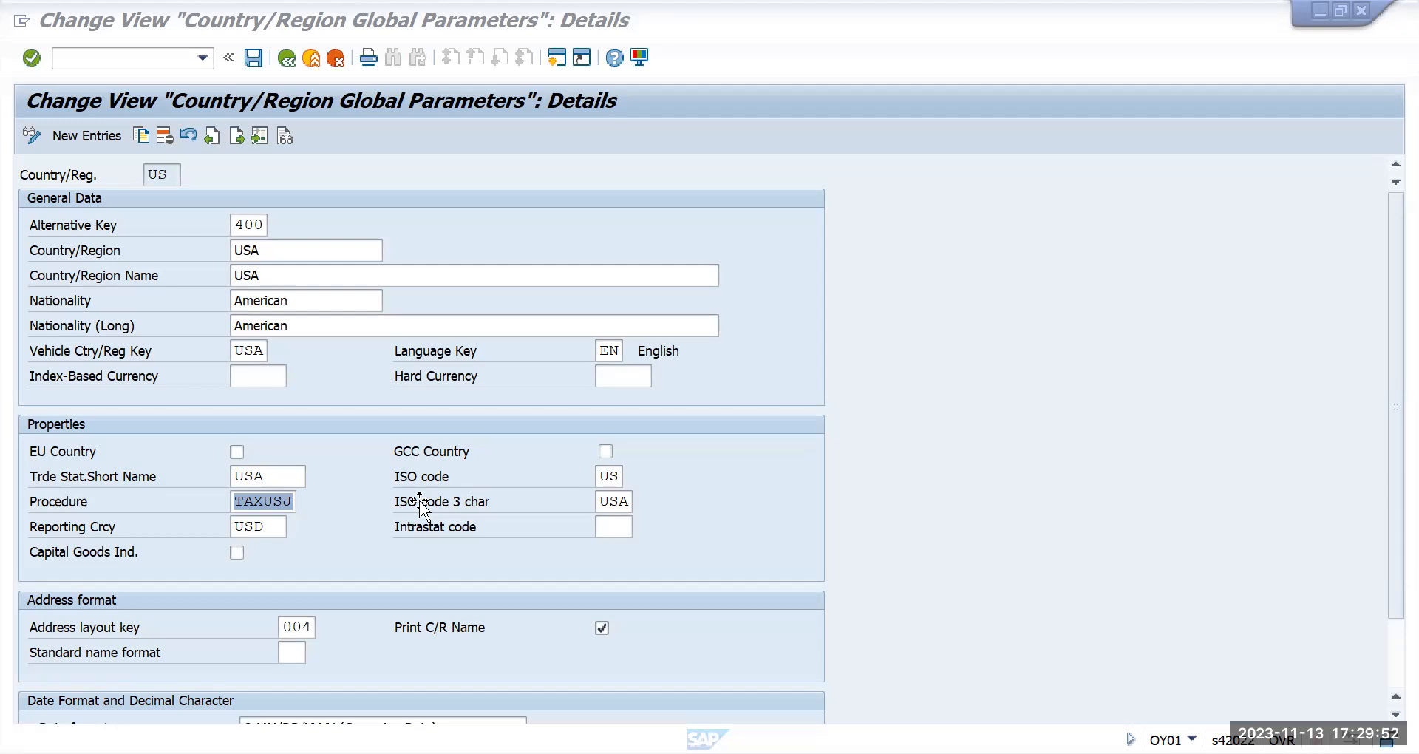
- Open transaction OB40 to configure the automatic posting accounts for taxes on sales and purchases
left_click(108, 58)
type("/nob")
type("40")
key("Return")
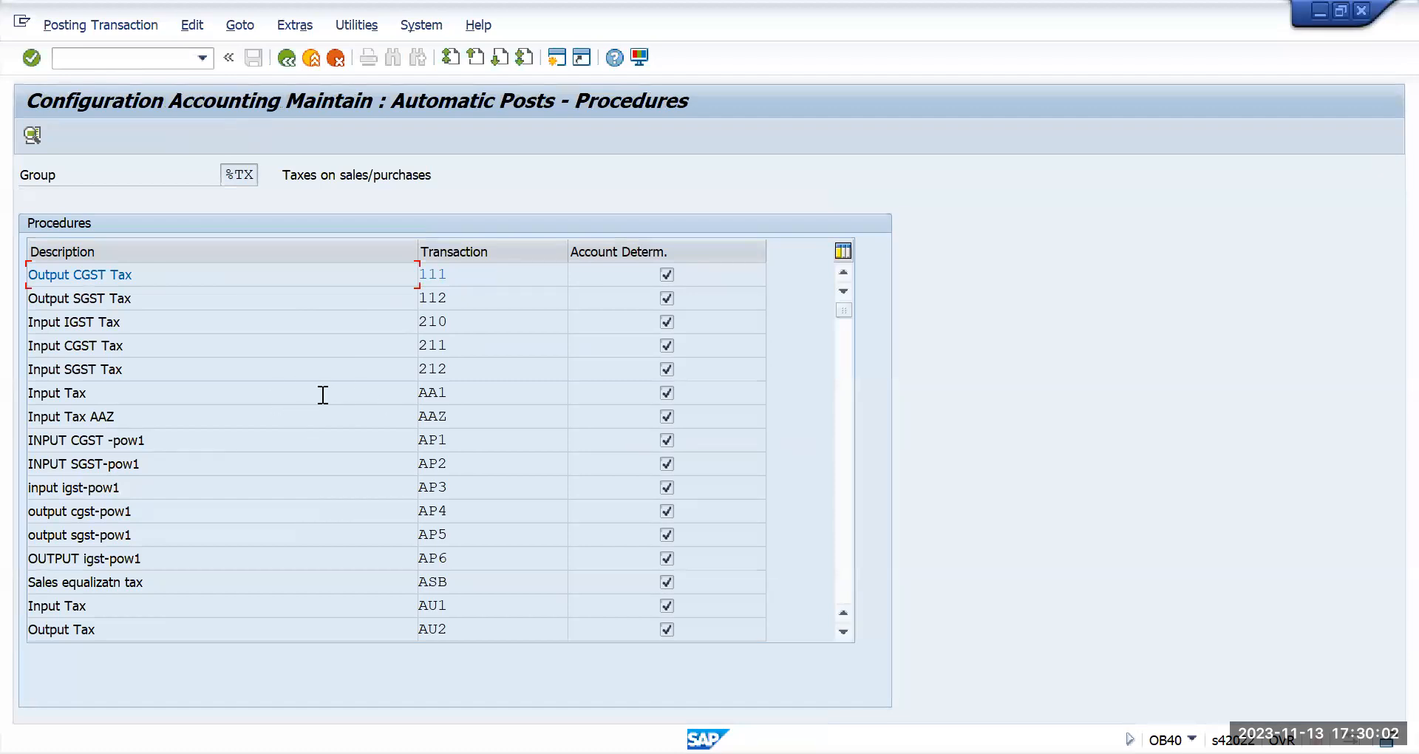
key("alt+Tab")
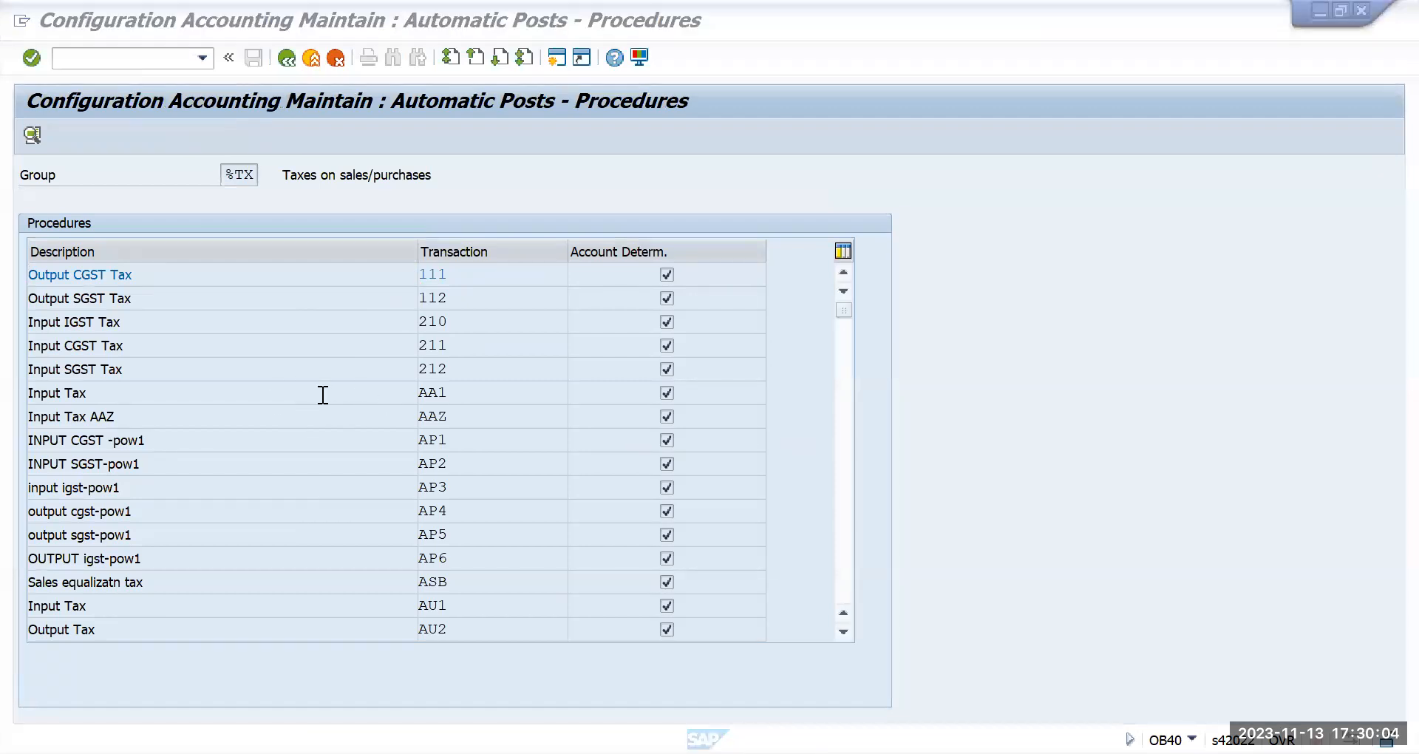
key("alt+Tab")
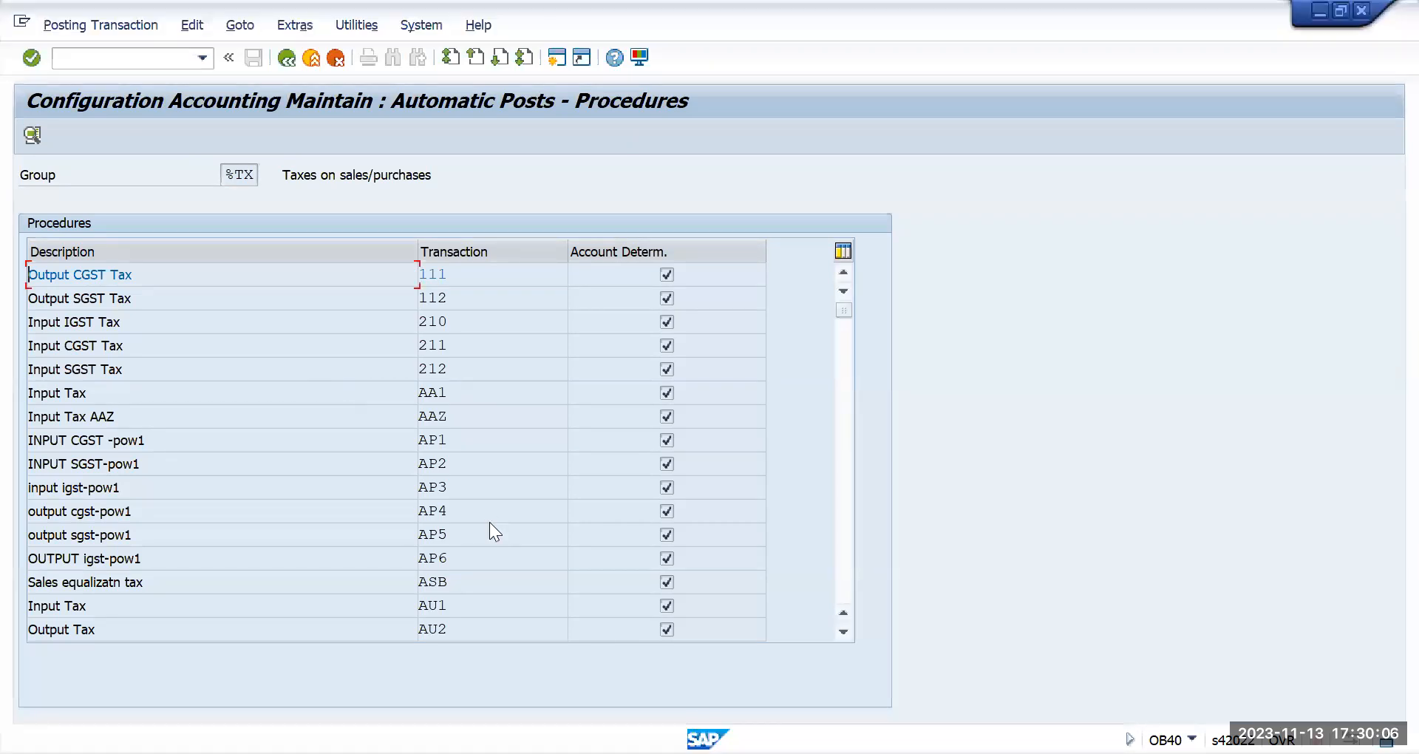
- Open the Non-deduct.input tax (NAV) procedure for chart of accounts TMOP and save its posting rules
scroll(490, 521, "down", 4)
scroll(490, 522, "down", 12)
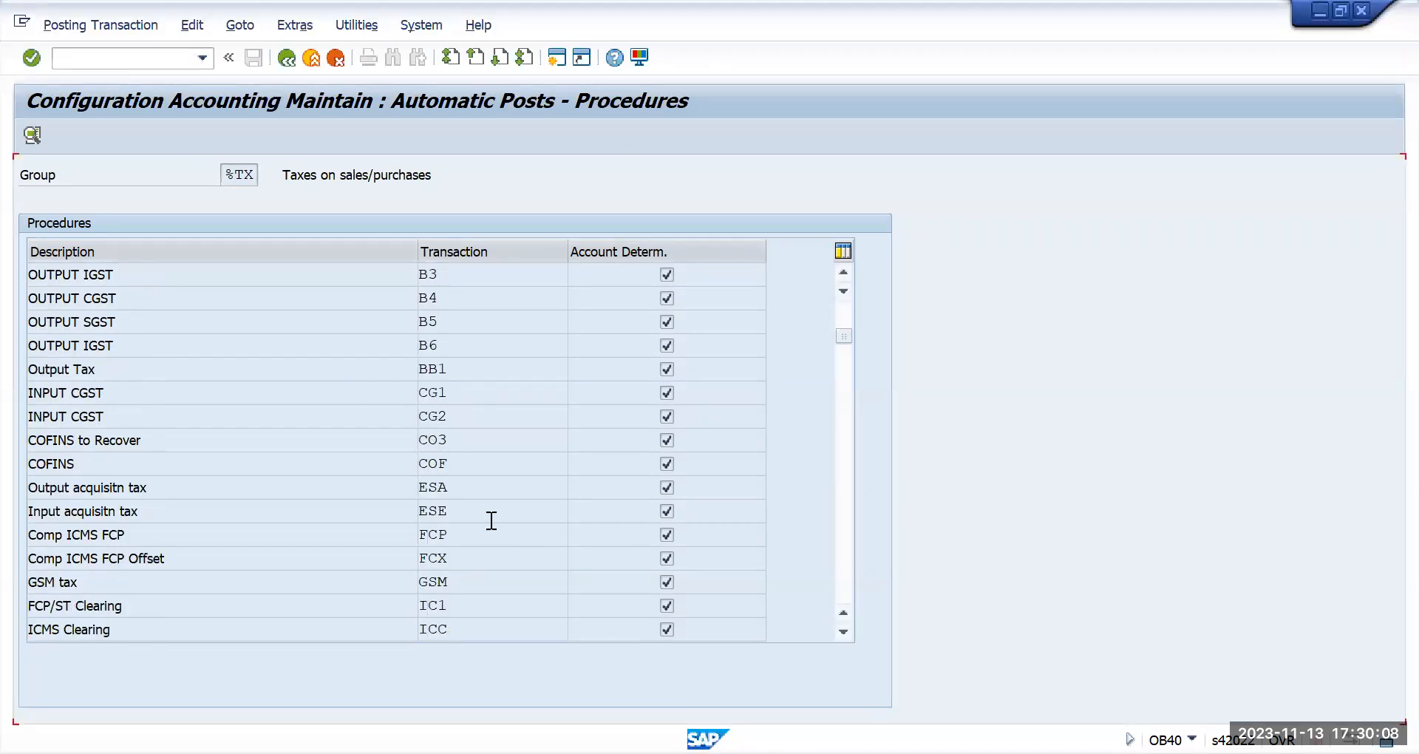
scroll(489, 517, "down", 10)
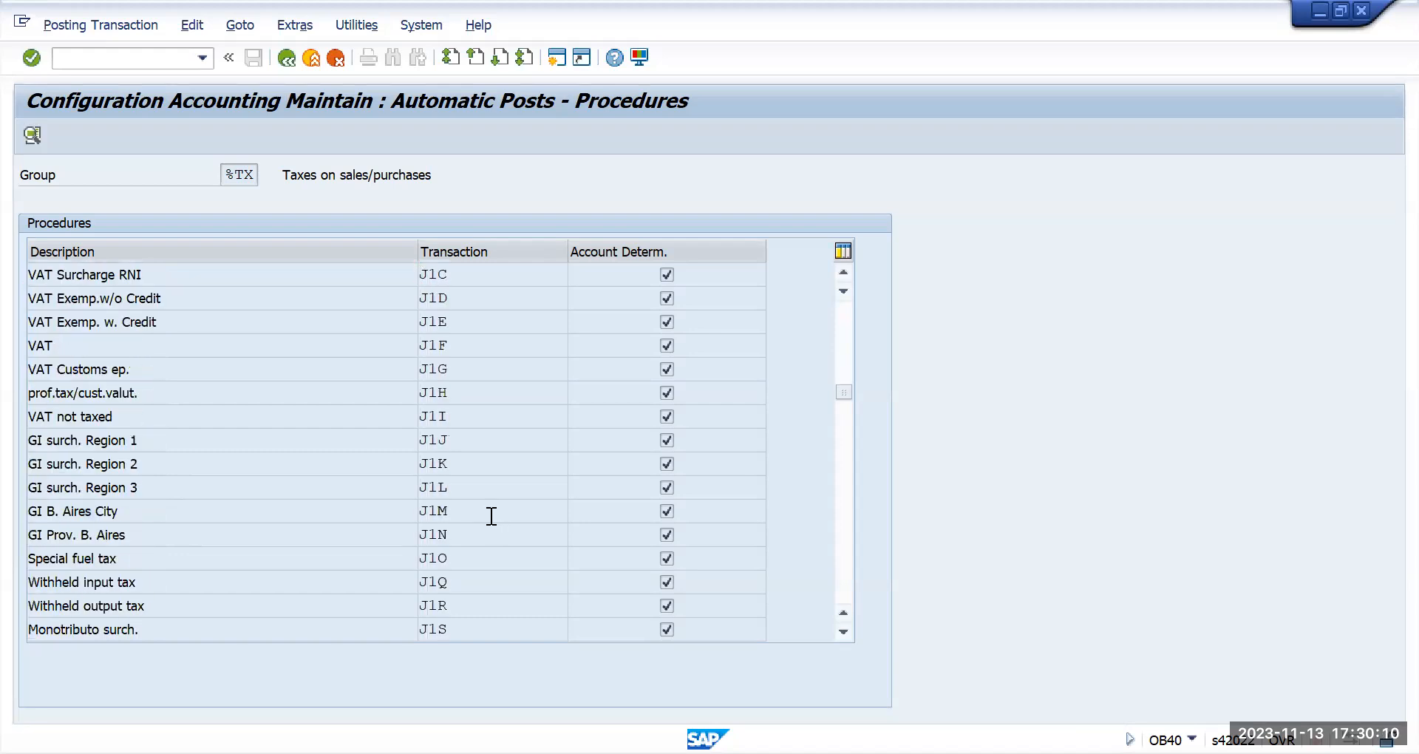
scroll(488, 512, "down", 8)
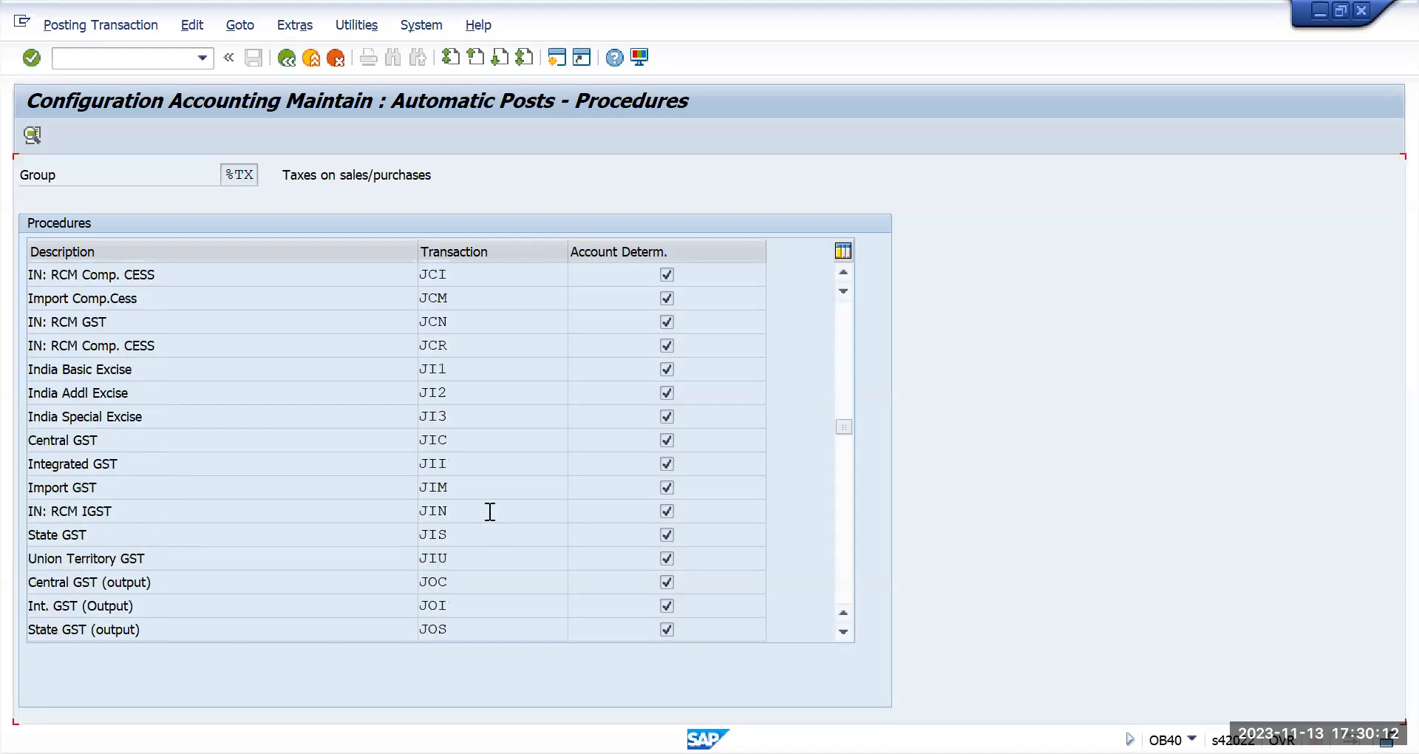
scroll(489, 511, "down", 11)
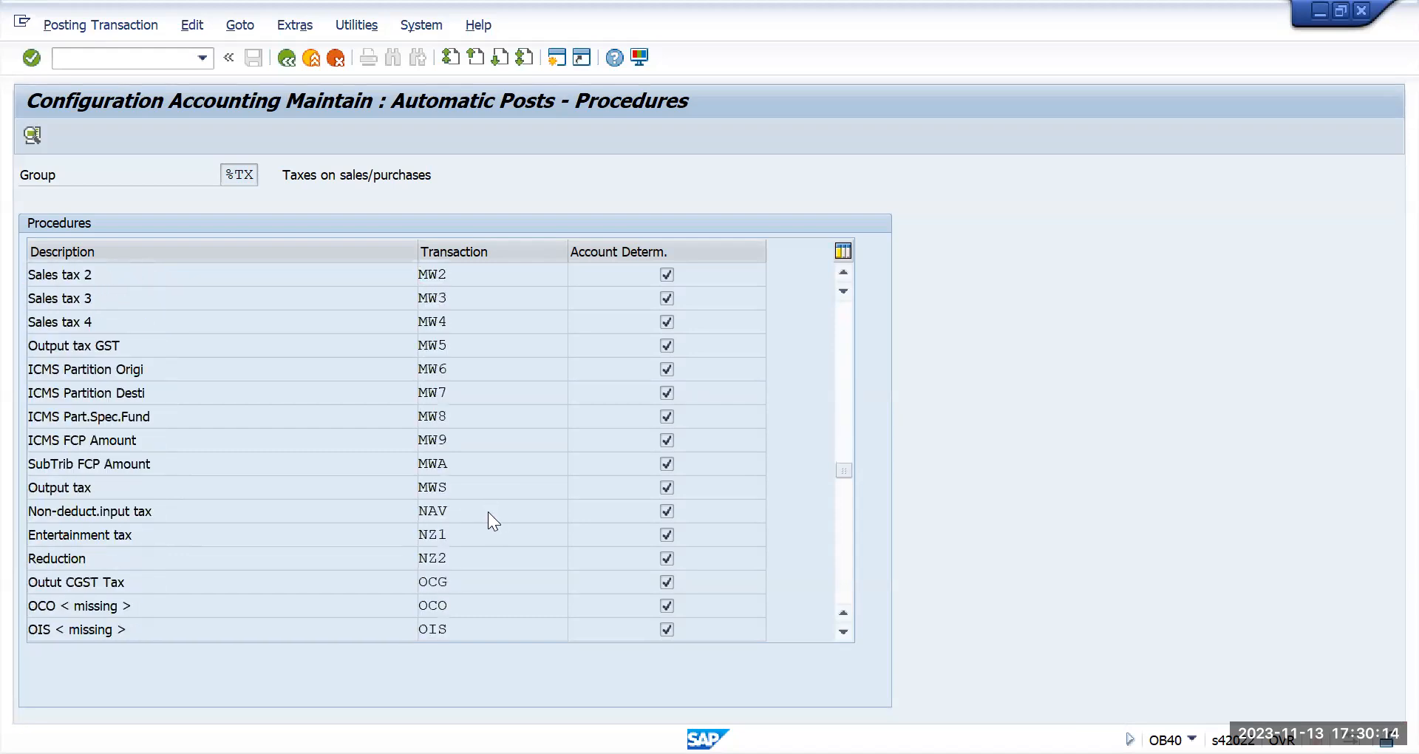
scroll(488, 511, "down", 2)
scroll(488, 511, "up", 10)
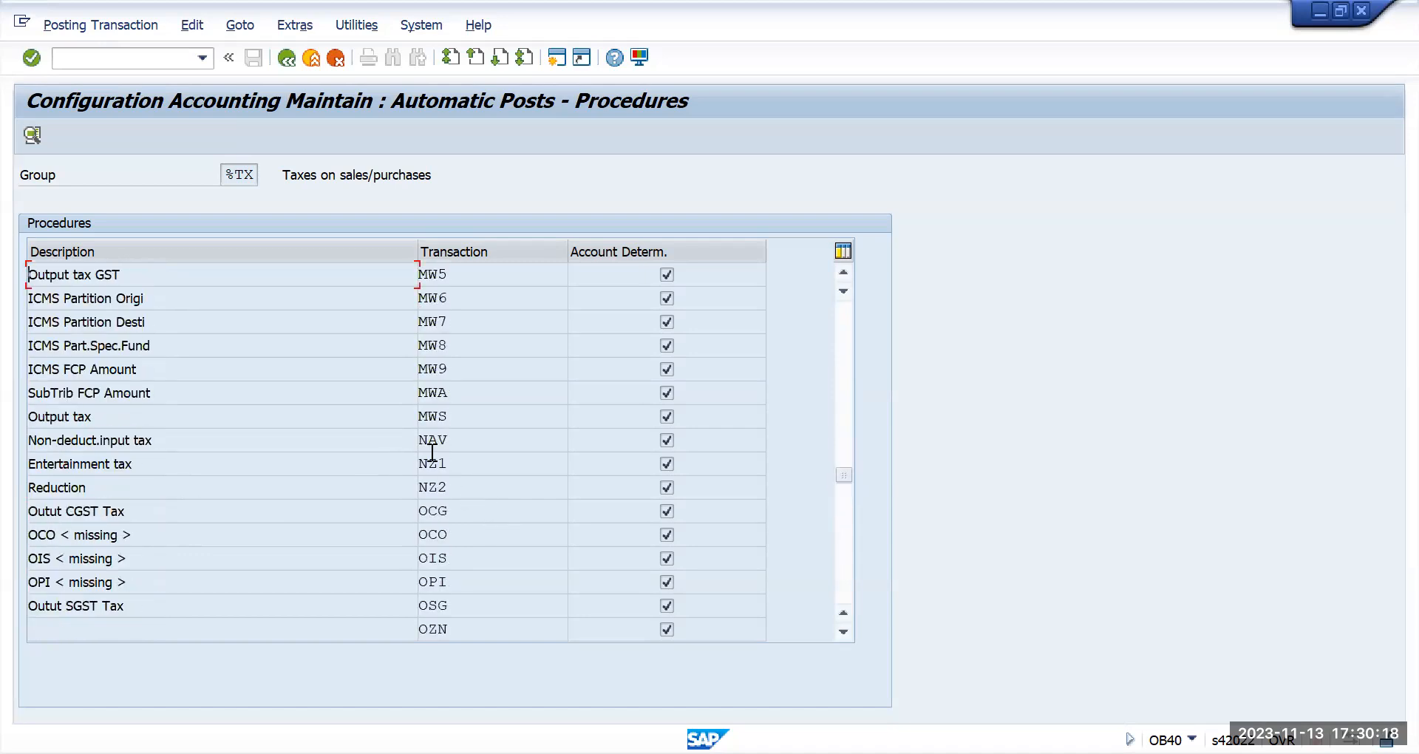
double_click(461, 442)
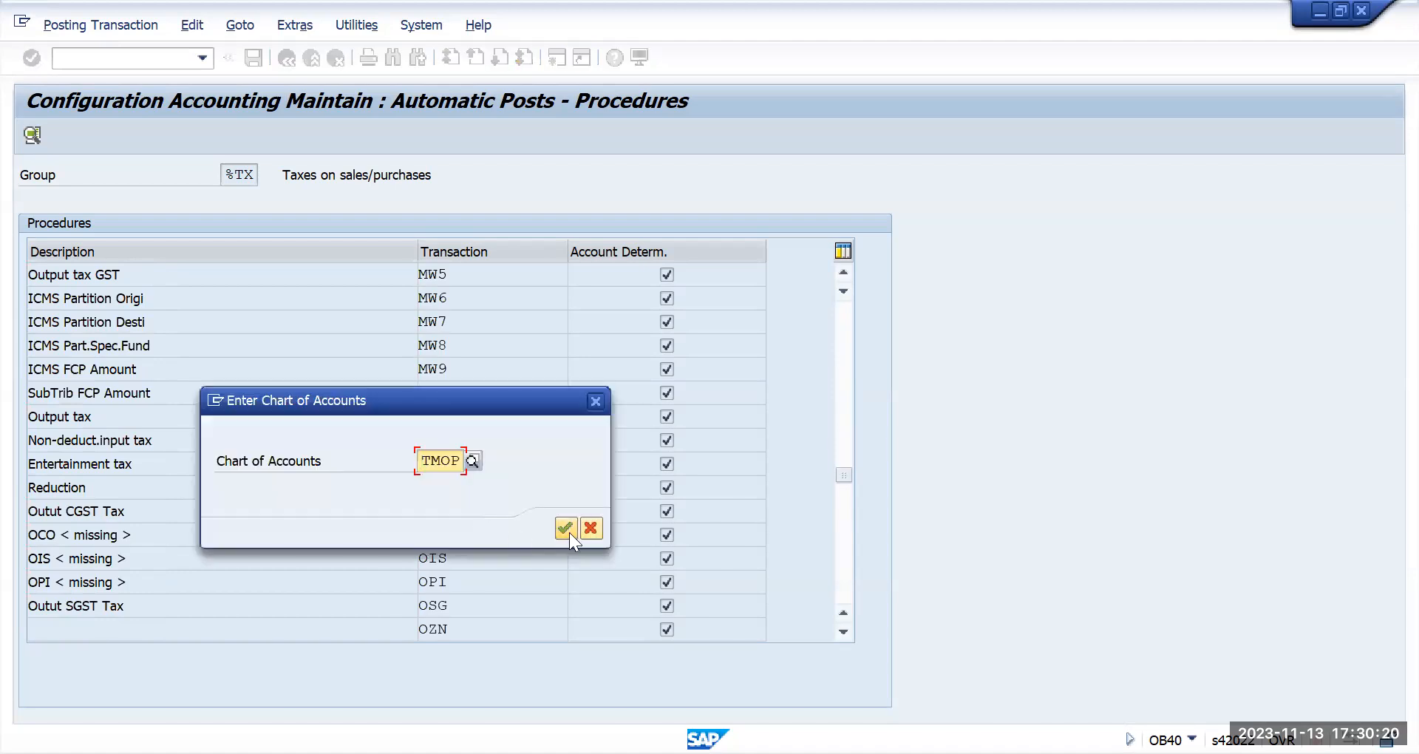
left_click(562, 530)
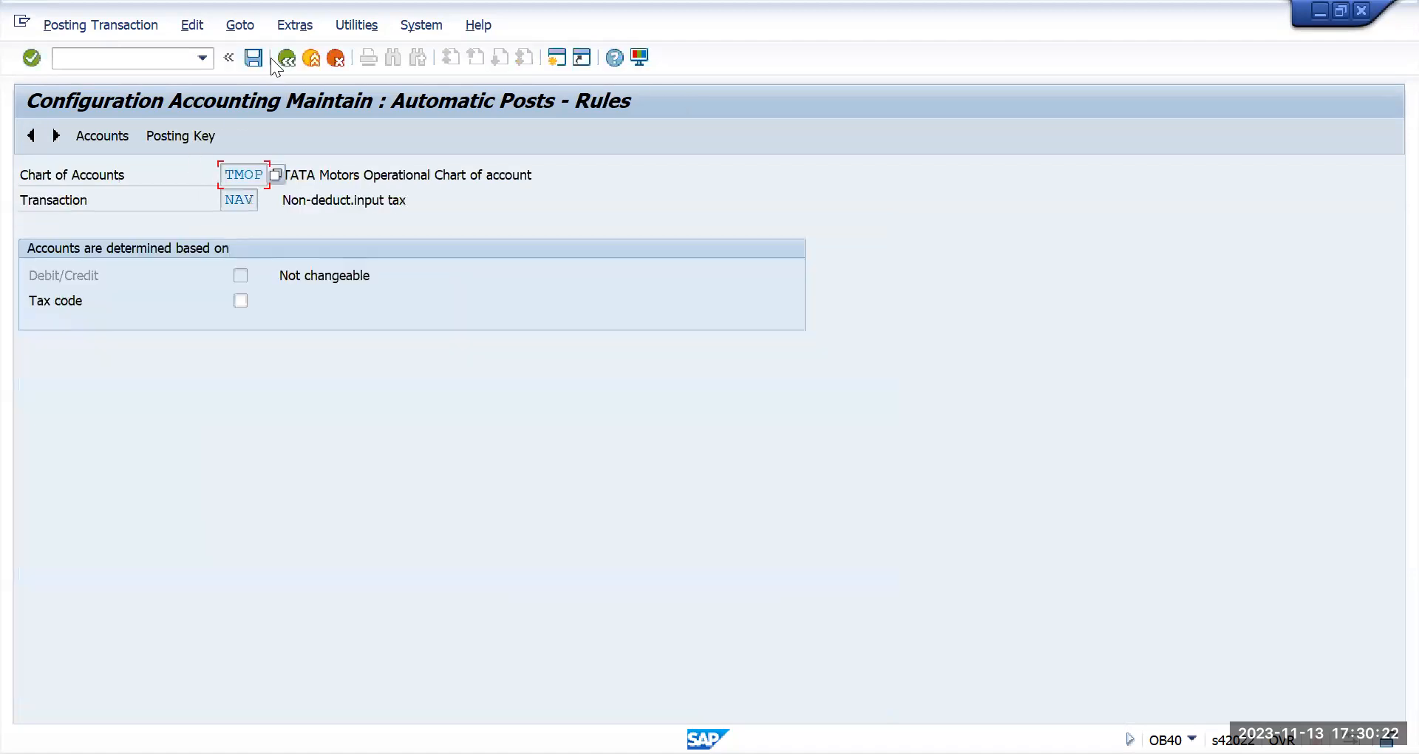
left_click(255, 58)
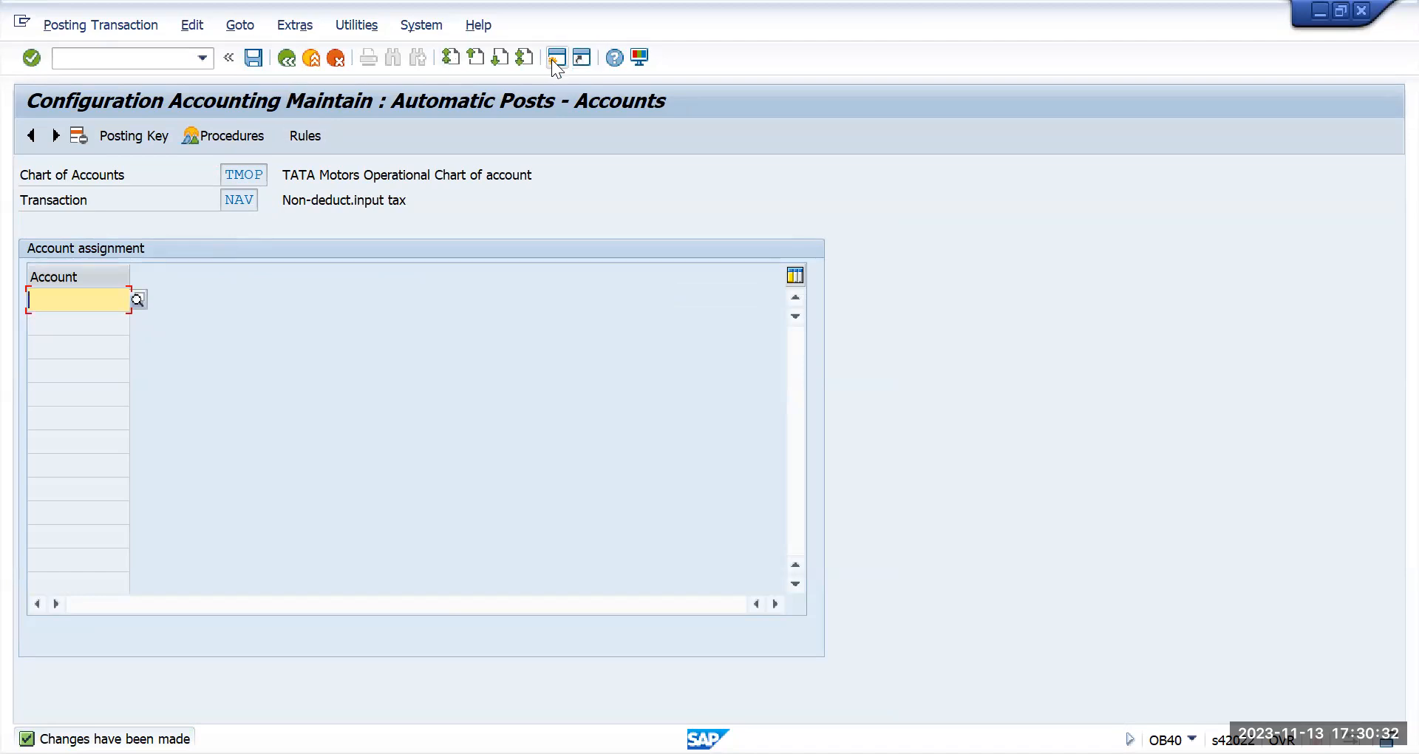
- Look through the TMOP G/L accounts available for the NAV account assignment
left_click(98, 59)
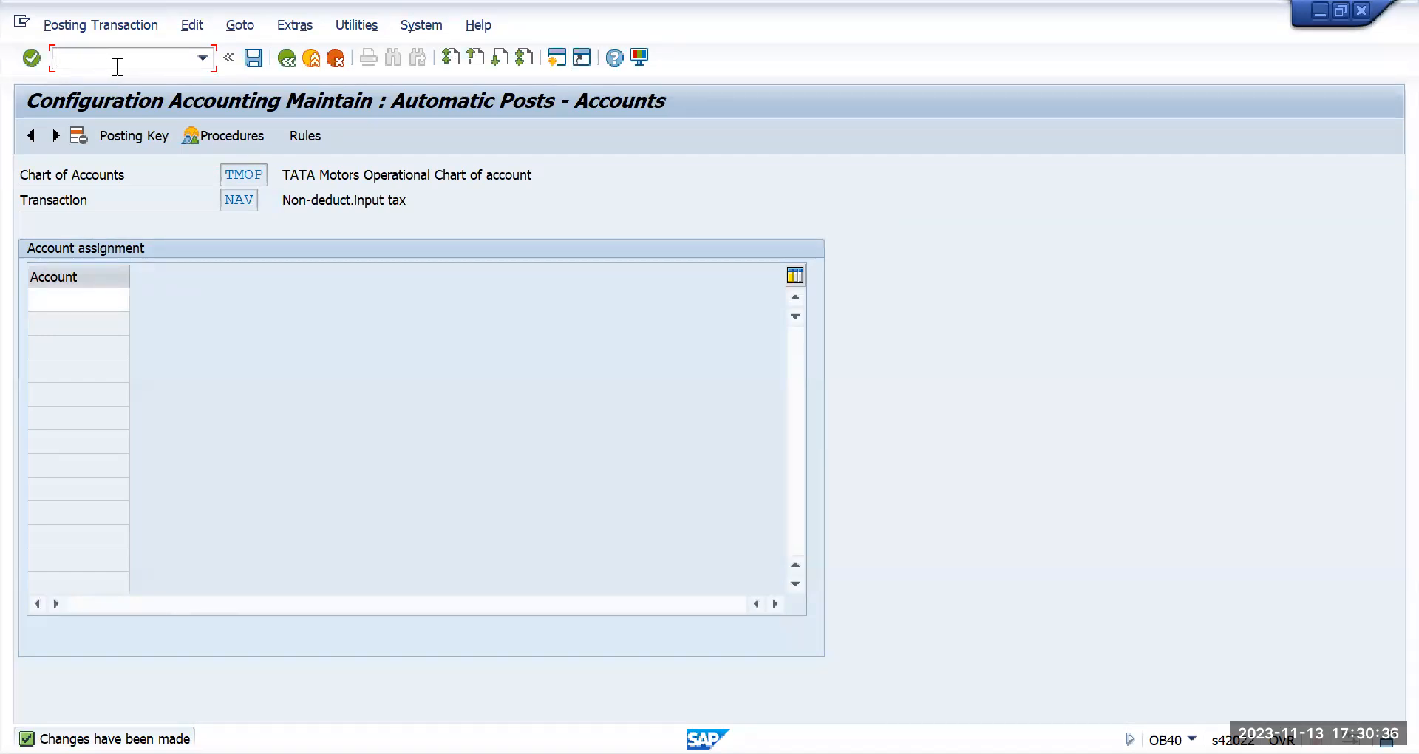
left_click(104, 298)
left_click(138, 300)
left_click(602, 548)
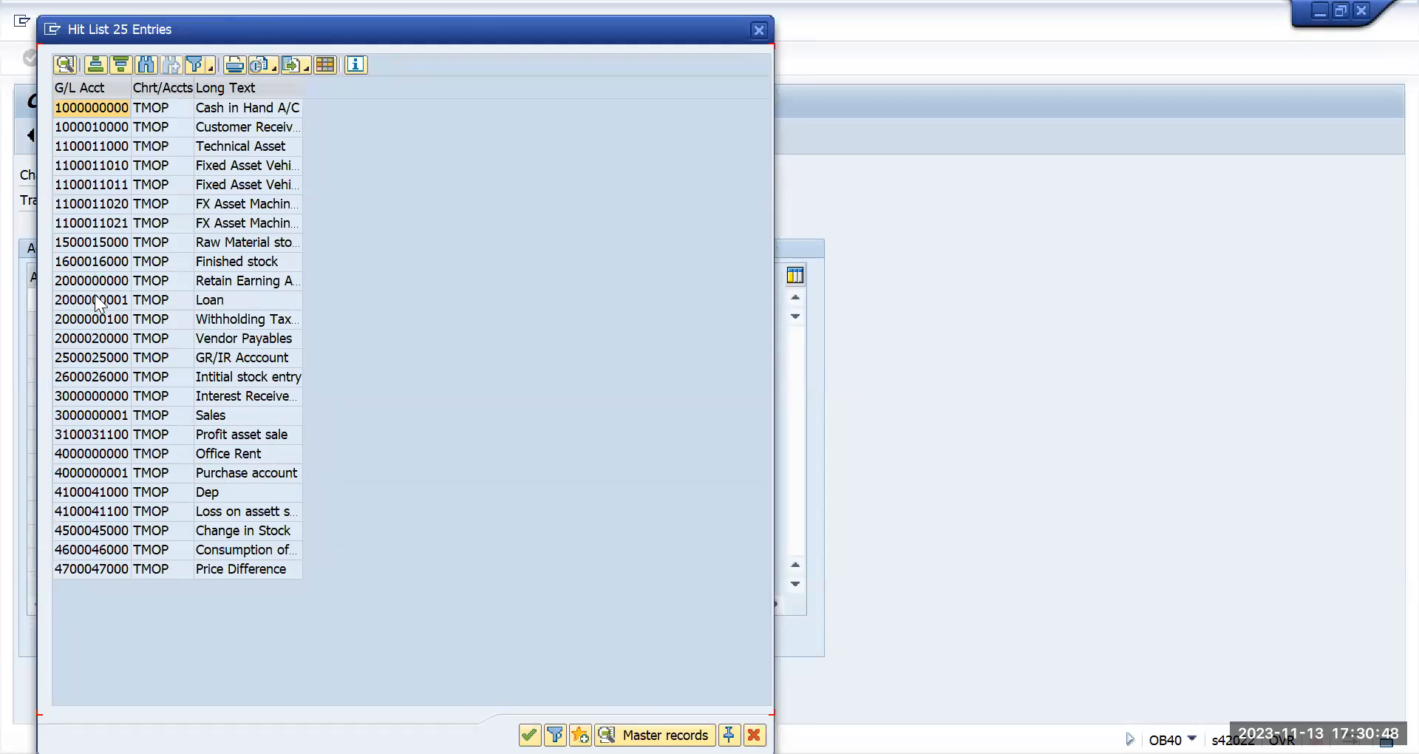
left_click(101, 320)
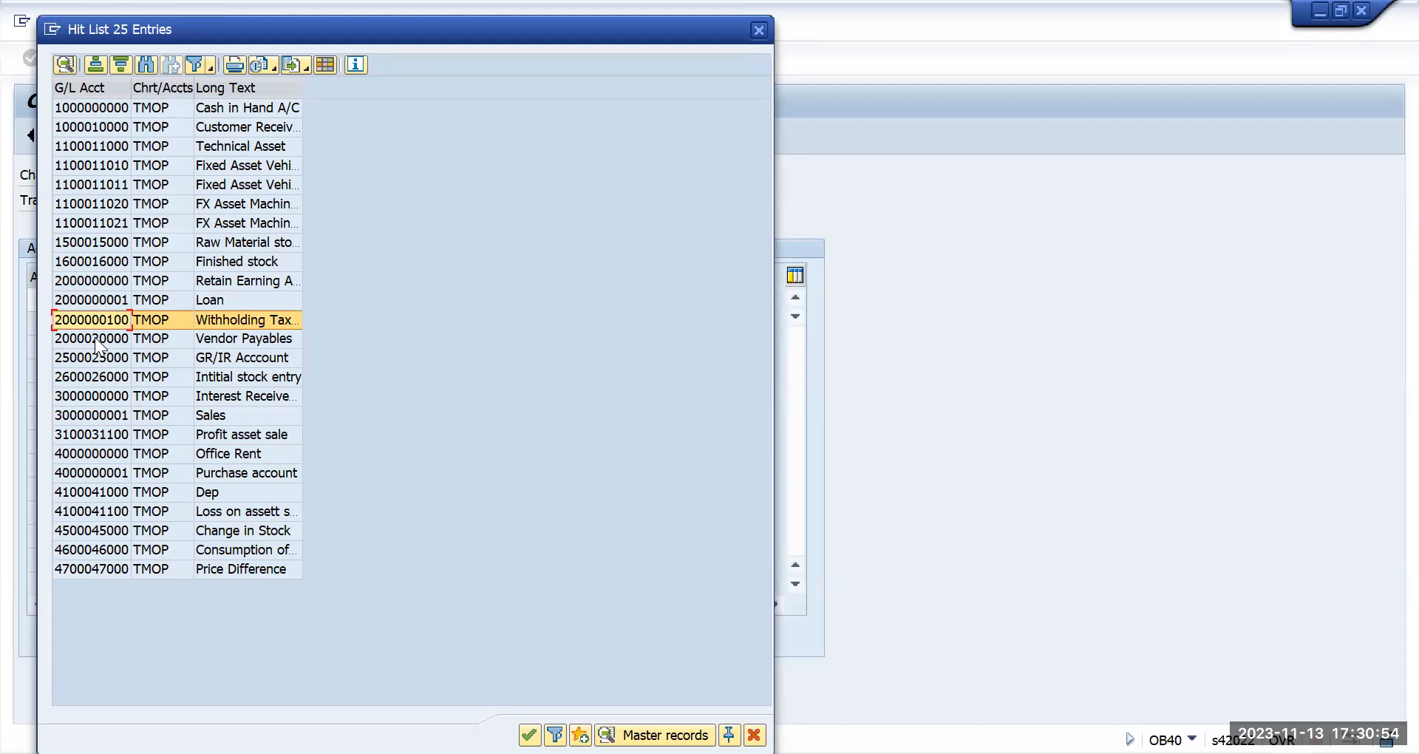
left_click(759, 29)
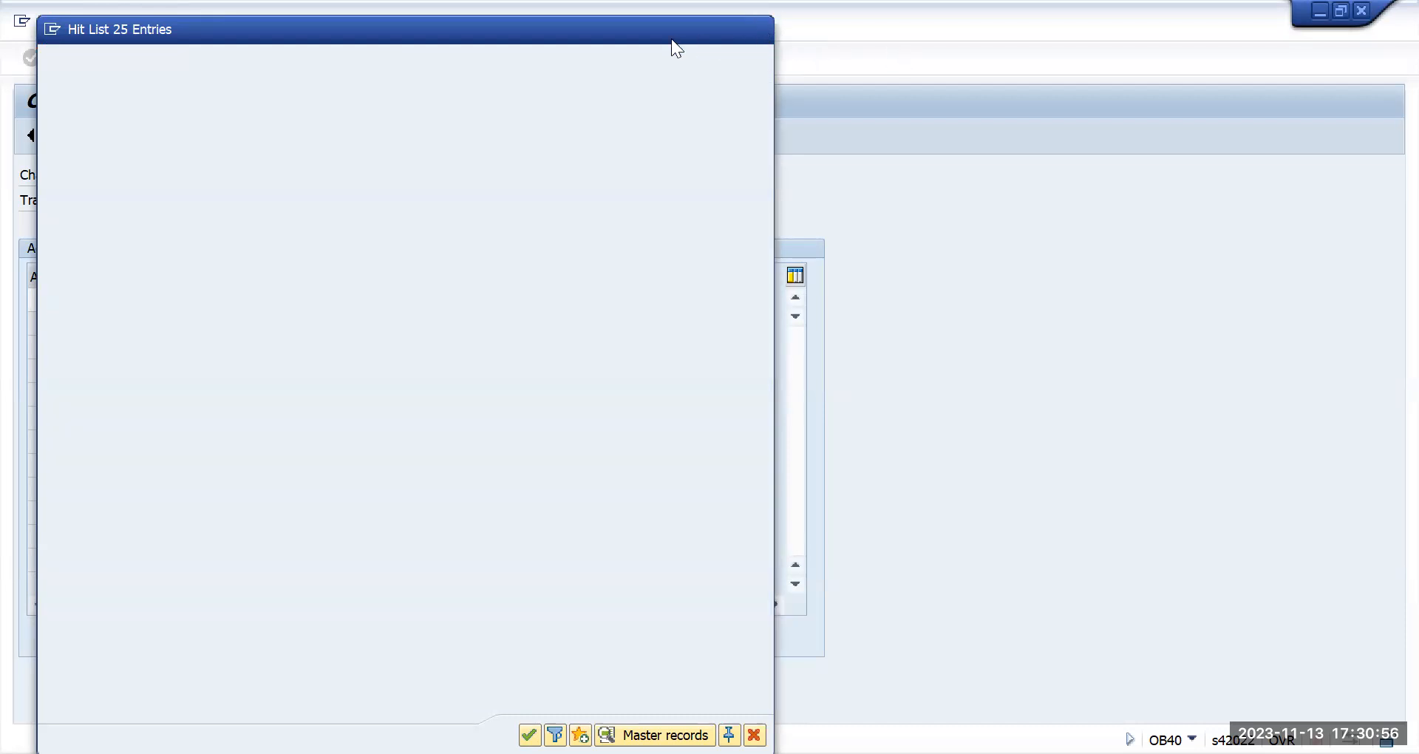
- Open transaction FS00 to edit G/L accounts centrally
type("/n")
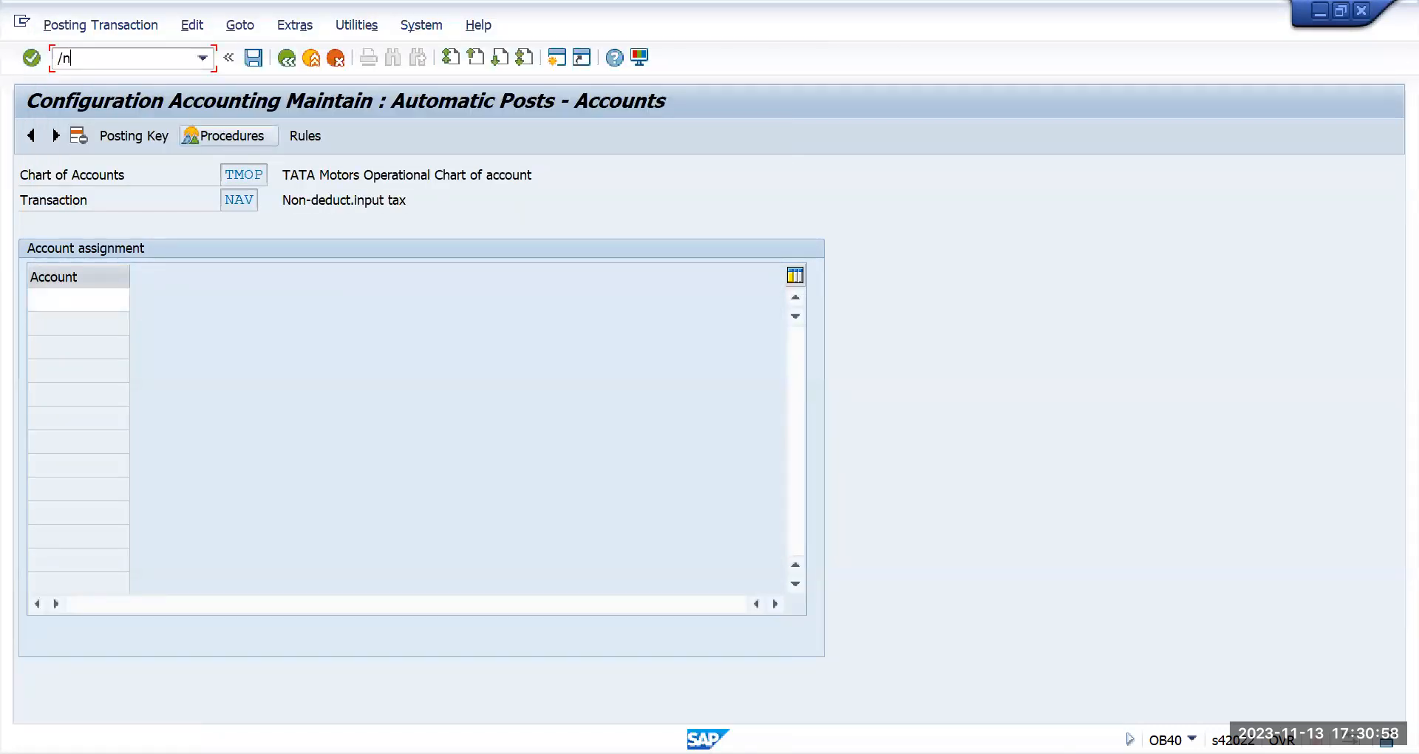
type("fs00")
key("Return")
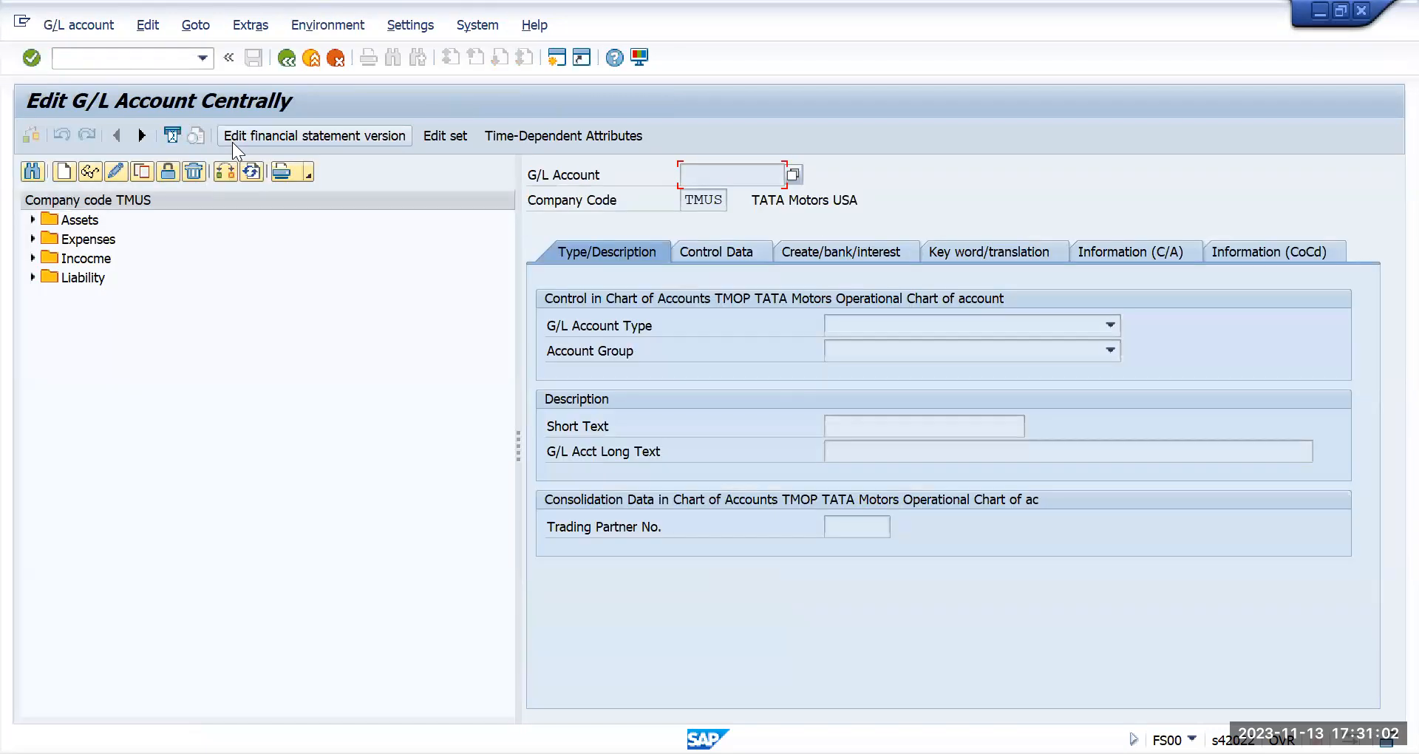
left_click(125, 59)
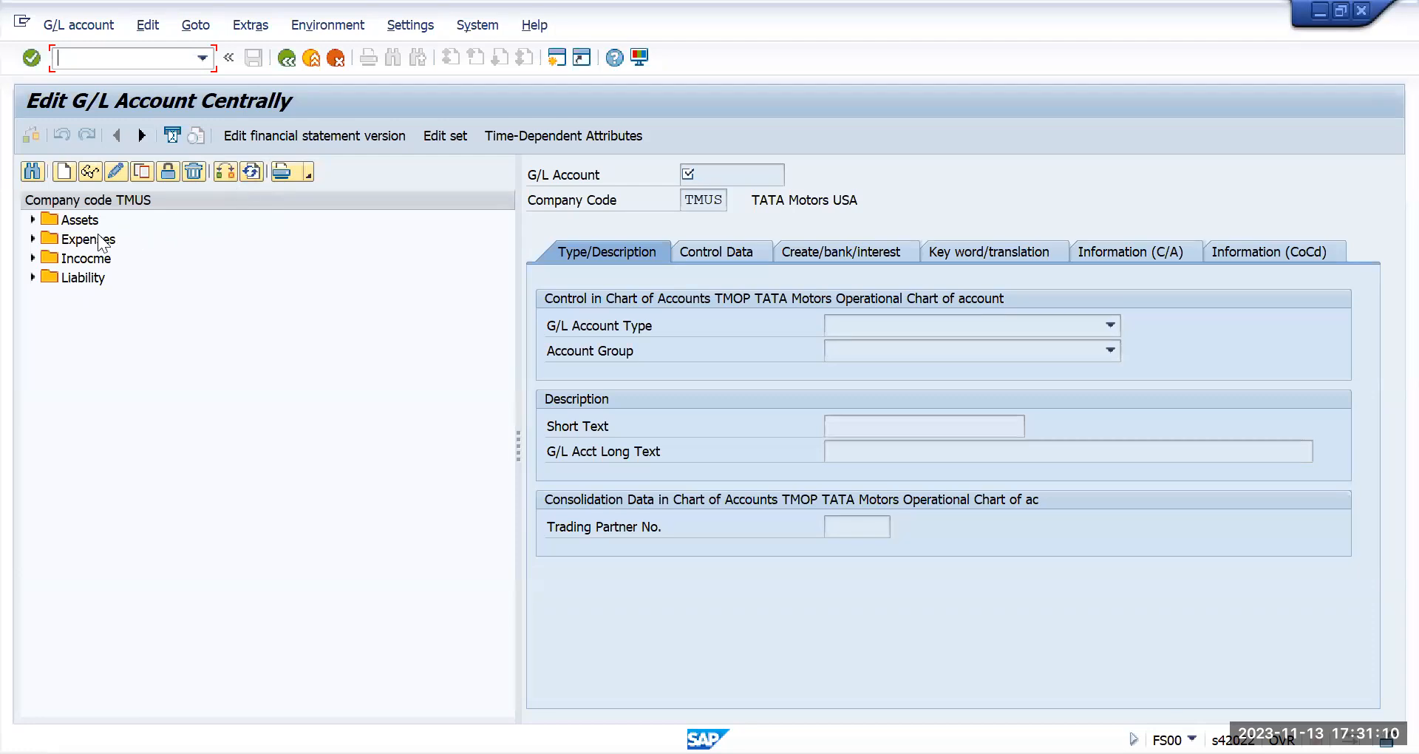
left_click(34, 277)
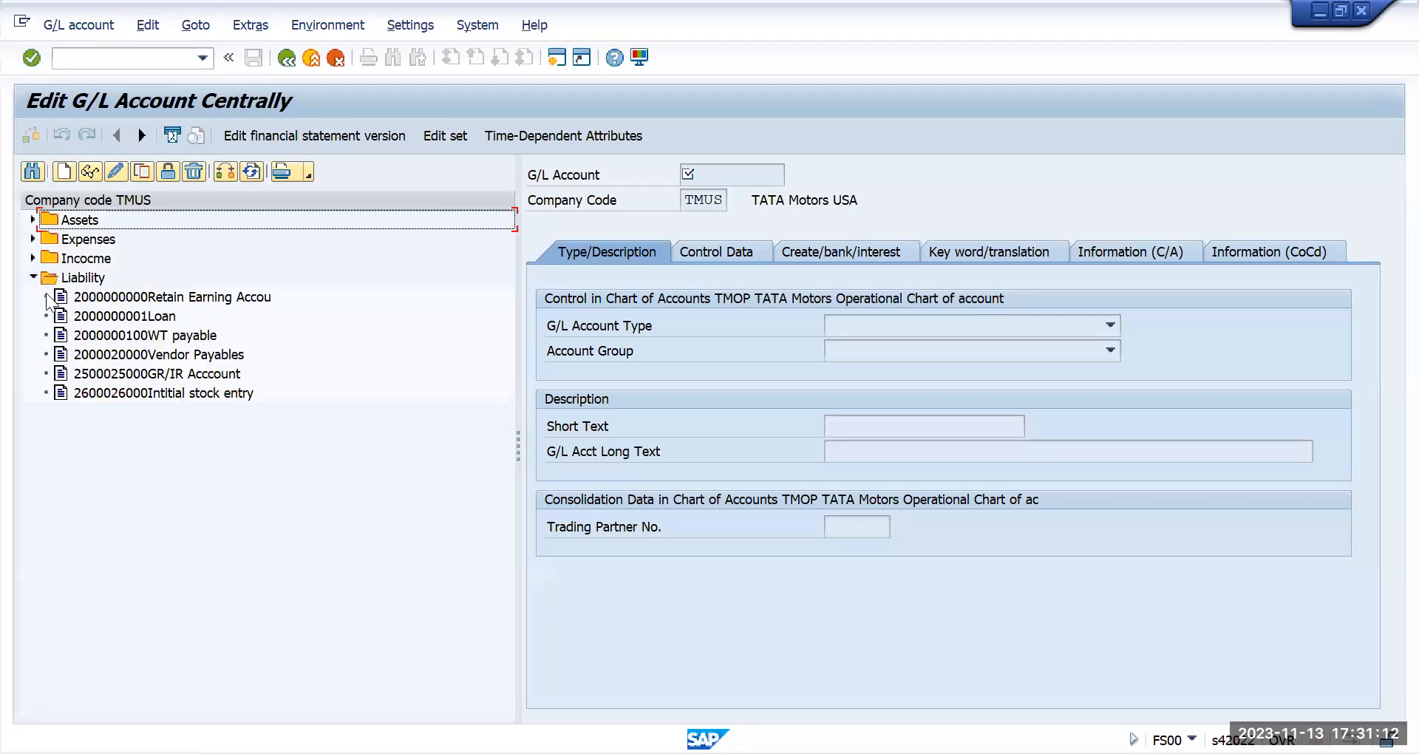
double_click(142, 338)
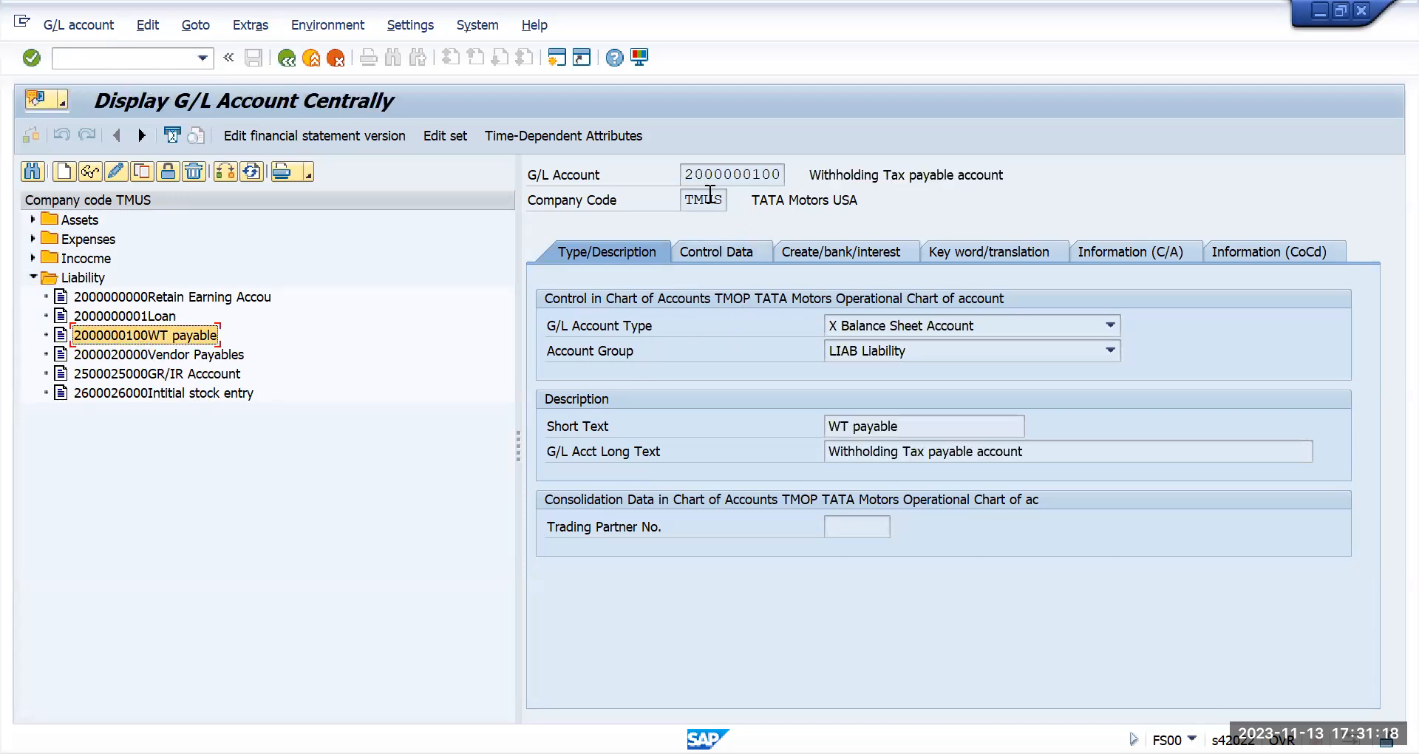
left_click(141, 172)
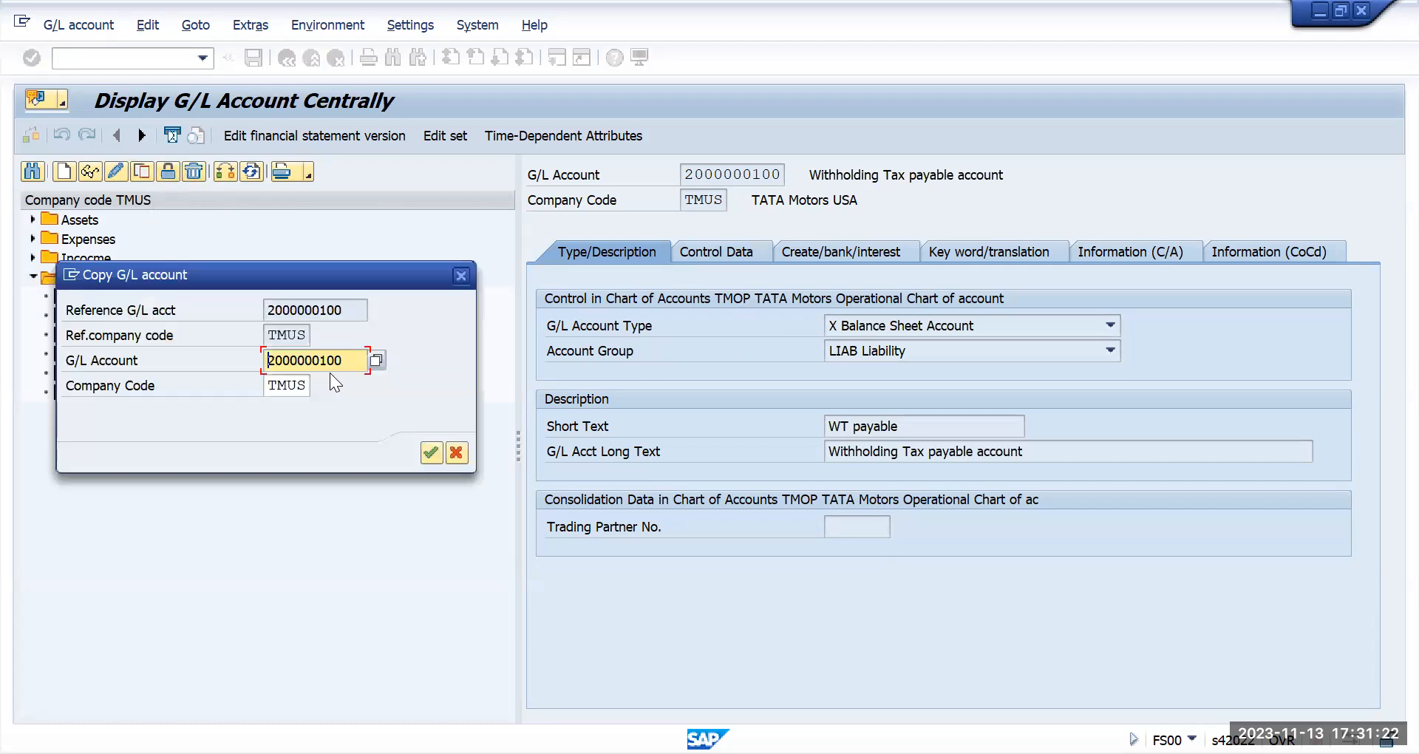
left_click(321, 366)
type("2")
left_click(431, 453)
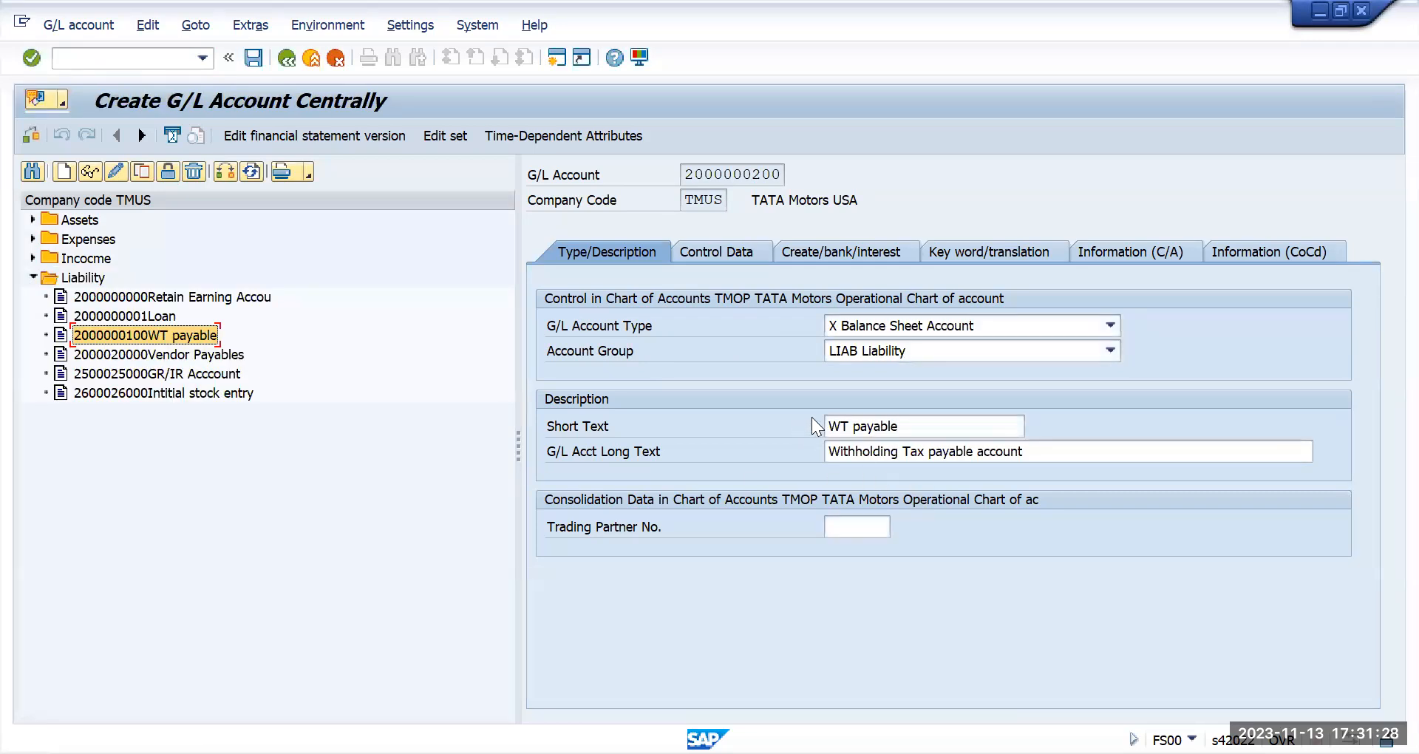
- Replace the new G/L account's short text with "Purchase tax payable"
left_click(827, 426)
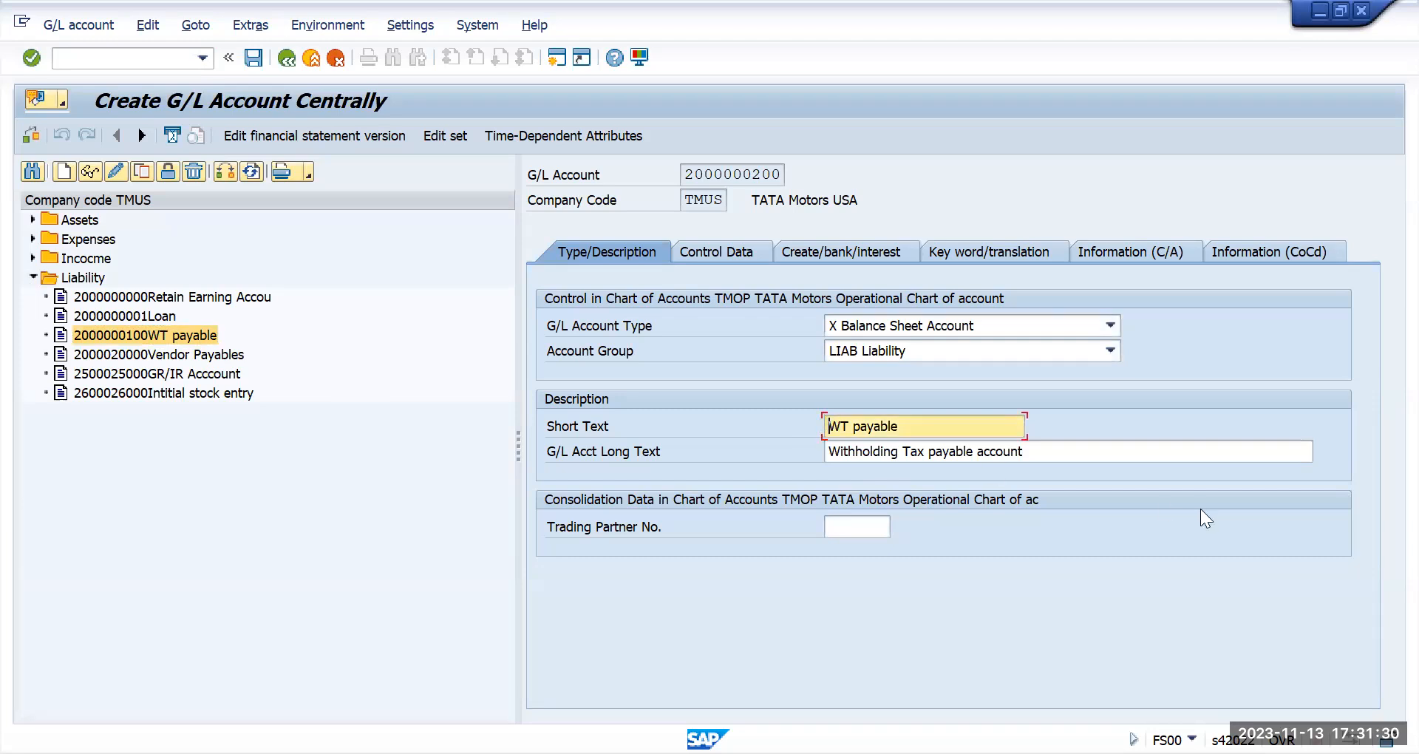
key("Delete")
key("Delete")
key("Delete")
key("Delete")
key("Delete")
key("Delete")
key("Delete")
key("Delete")
key("Delete")
key("Delete")
type("Purchase tax payable")
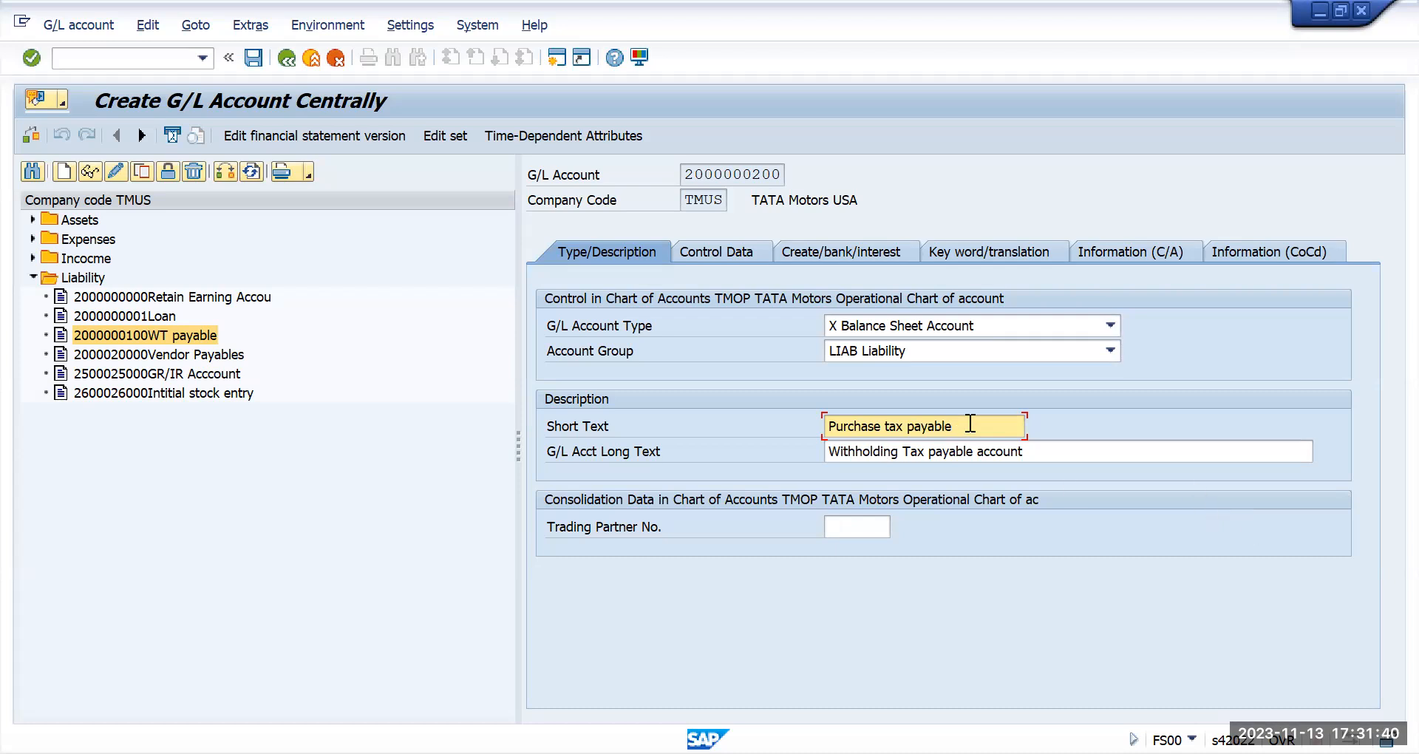
- Replace the new account's G/L long text with "Purchase tax payable", copied from the short text
left_click_drag(961, 424, 655, 429)
key("ctrl+c")
key("Tab")
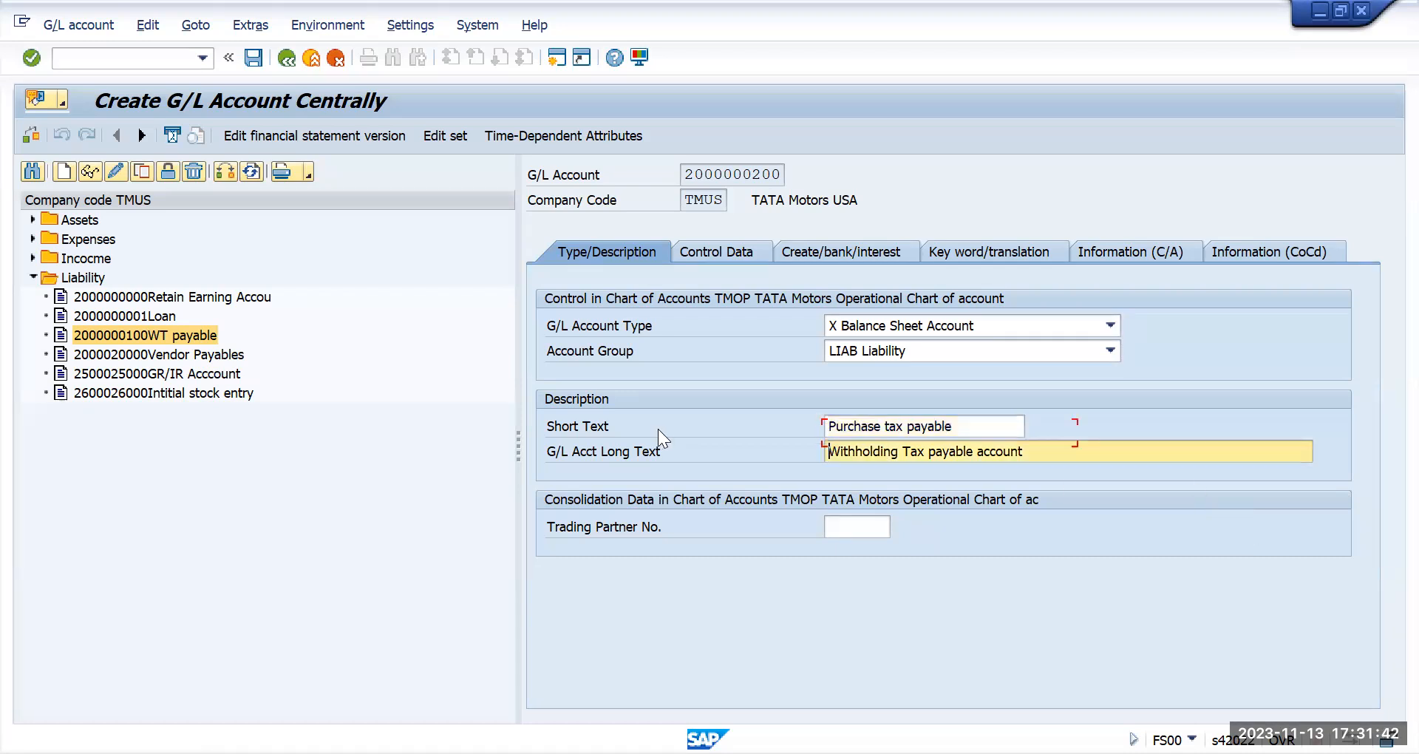
key("ctrl+v")
key("Delete")
key("Delete")
key("Delete")
key("Delete")
key("Delete")
key("Delete")
key("Delete")
key("Delete")
key("Delete")
key("Delete")
key("Delete")
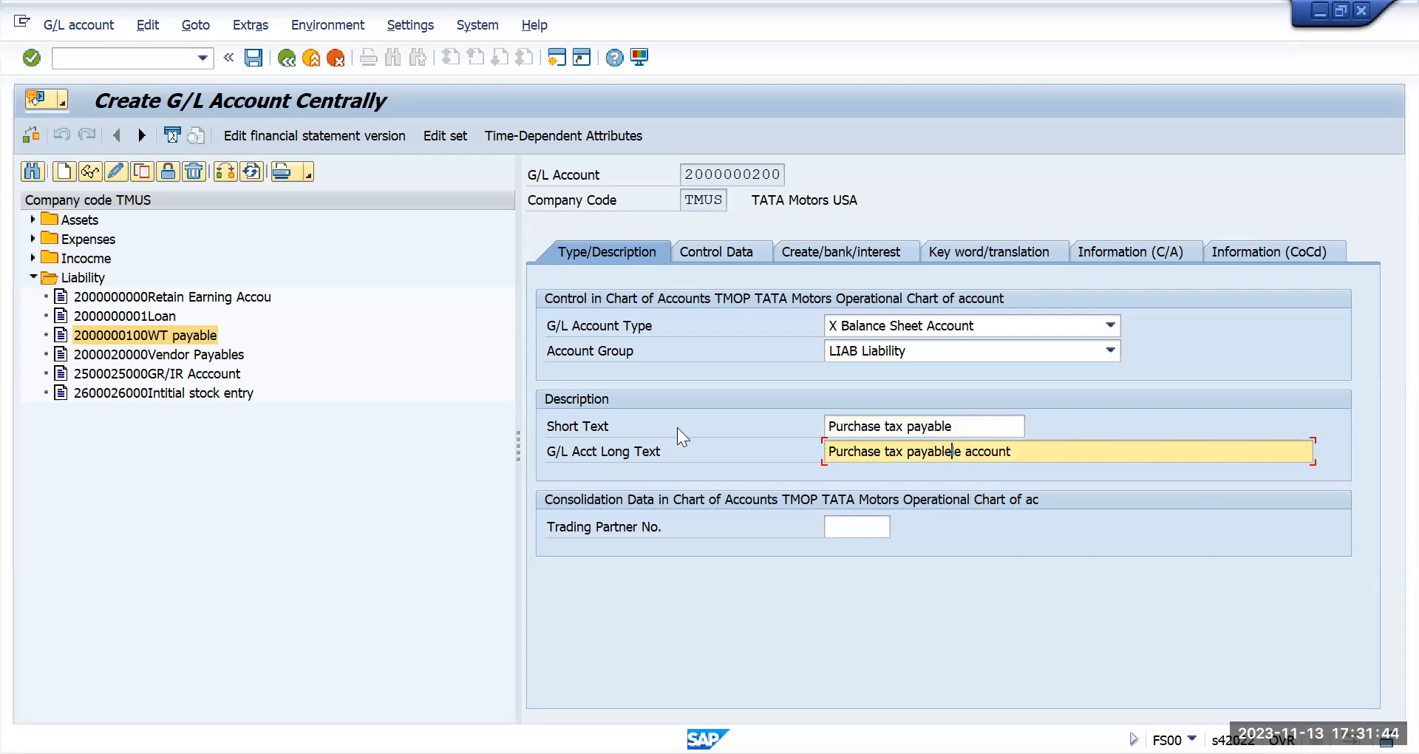
- Save the new purchase tax payable G/L account and review its control data
left_click(254, 60)
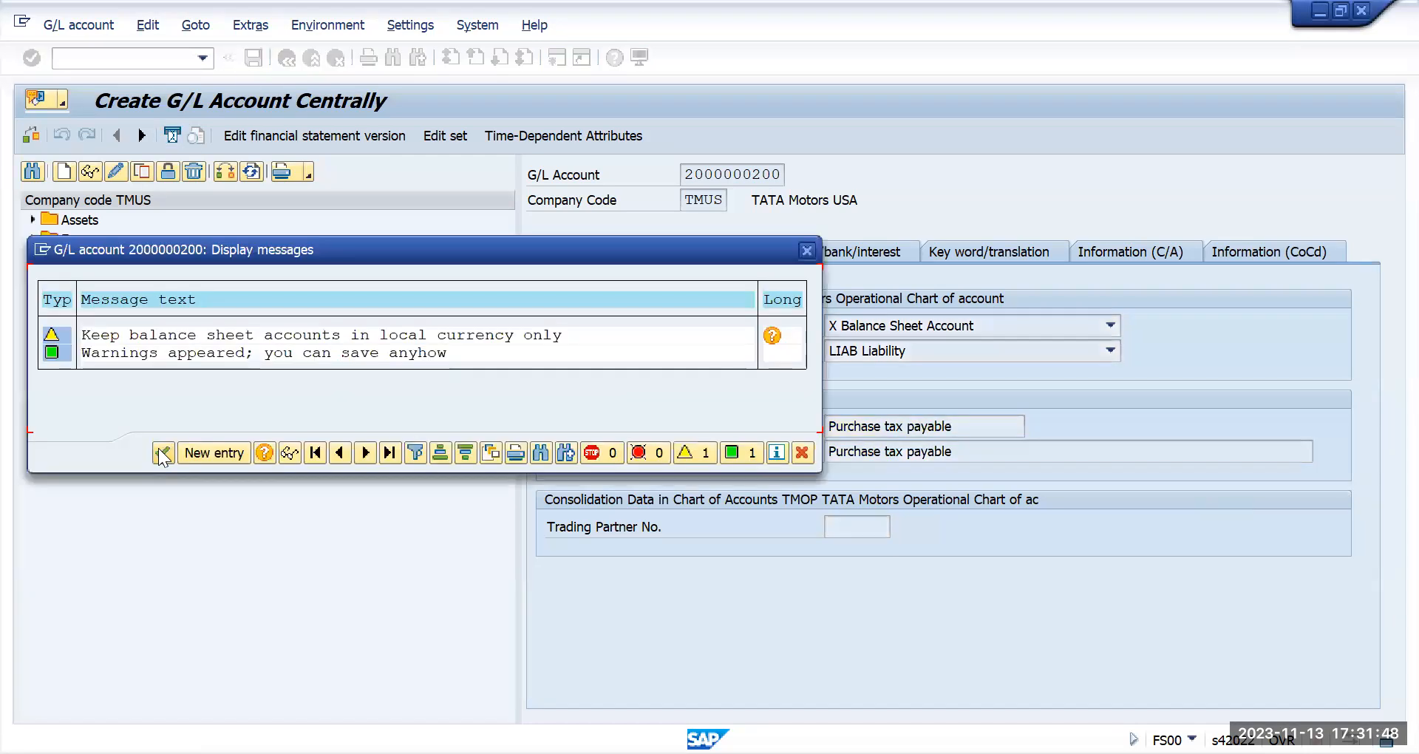
key("Return")
left_click(702, 255)
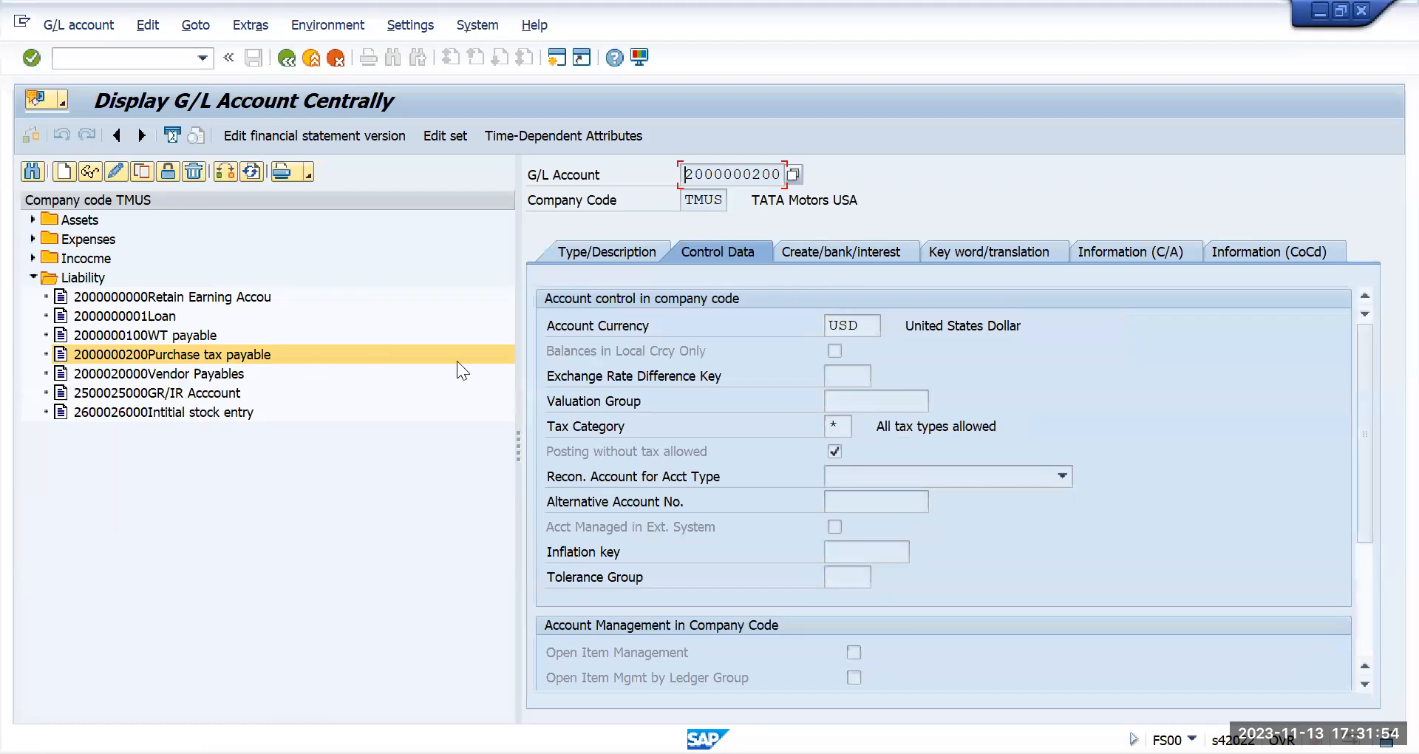
left_click_drag(686, 175, 802, 190)
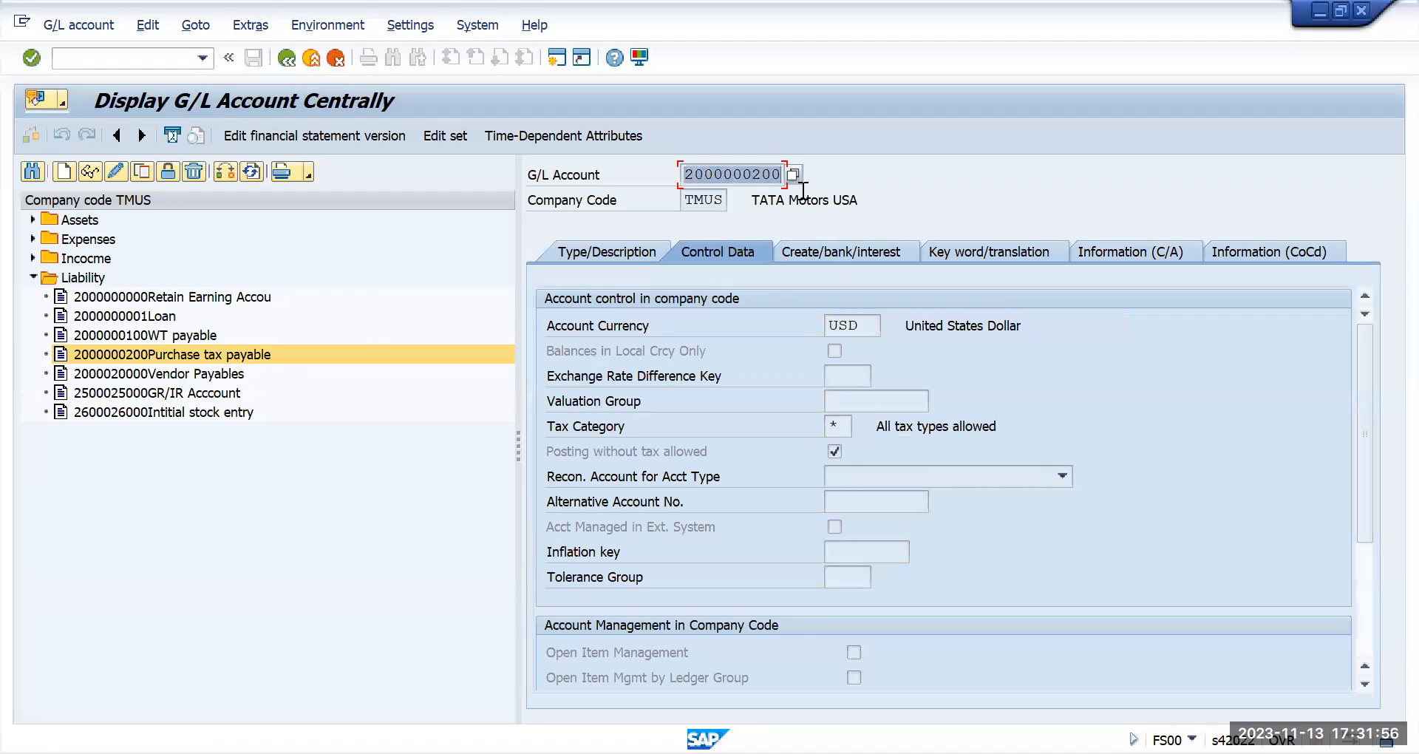
left_click(835, 361)
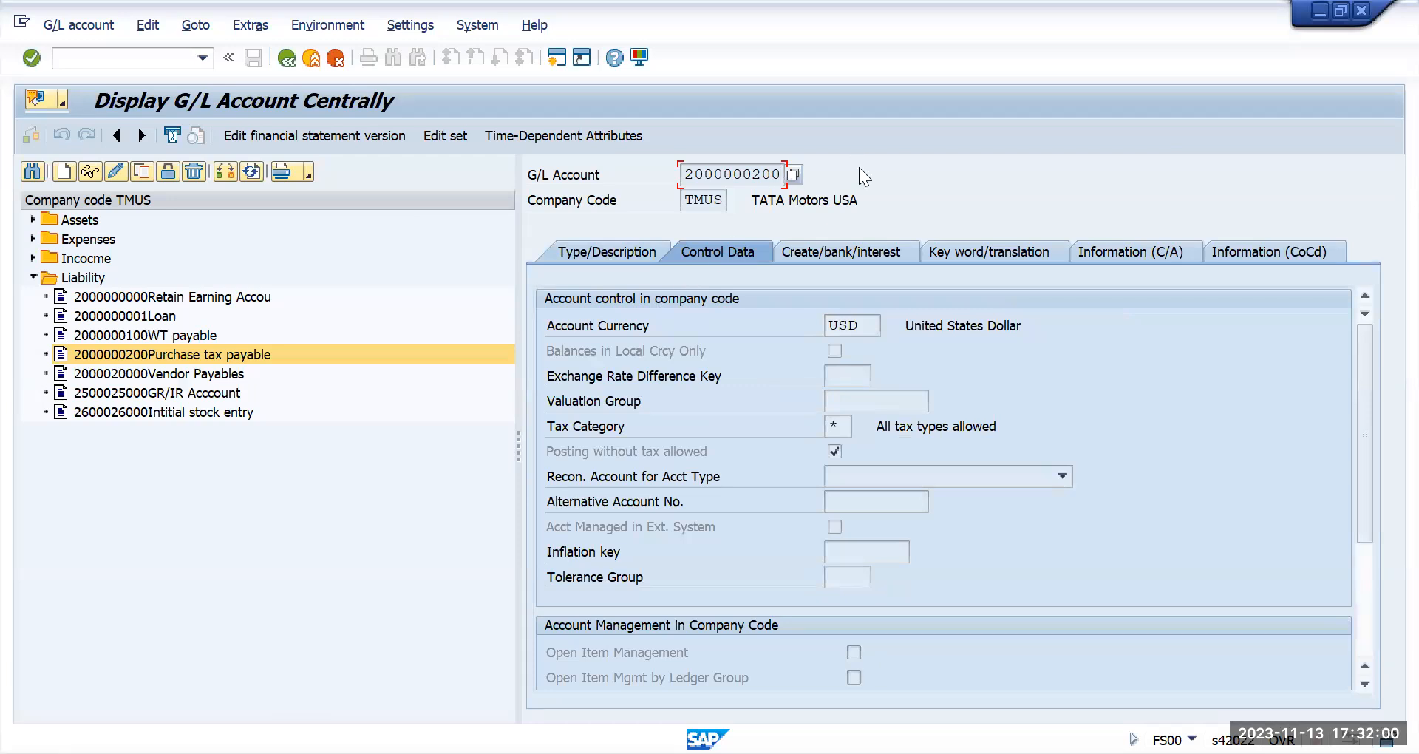
- Open the automatic posting configuration for taxes on sales/purchases using transaction OB40
left_click(132, 58)
type("/n")
key("Return")
type("ob40")
key("Return")
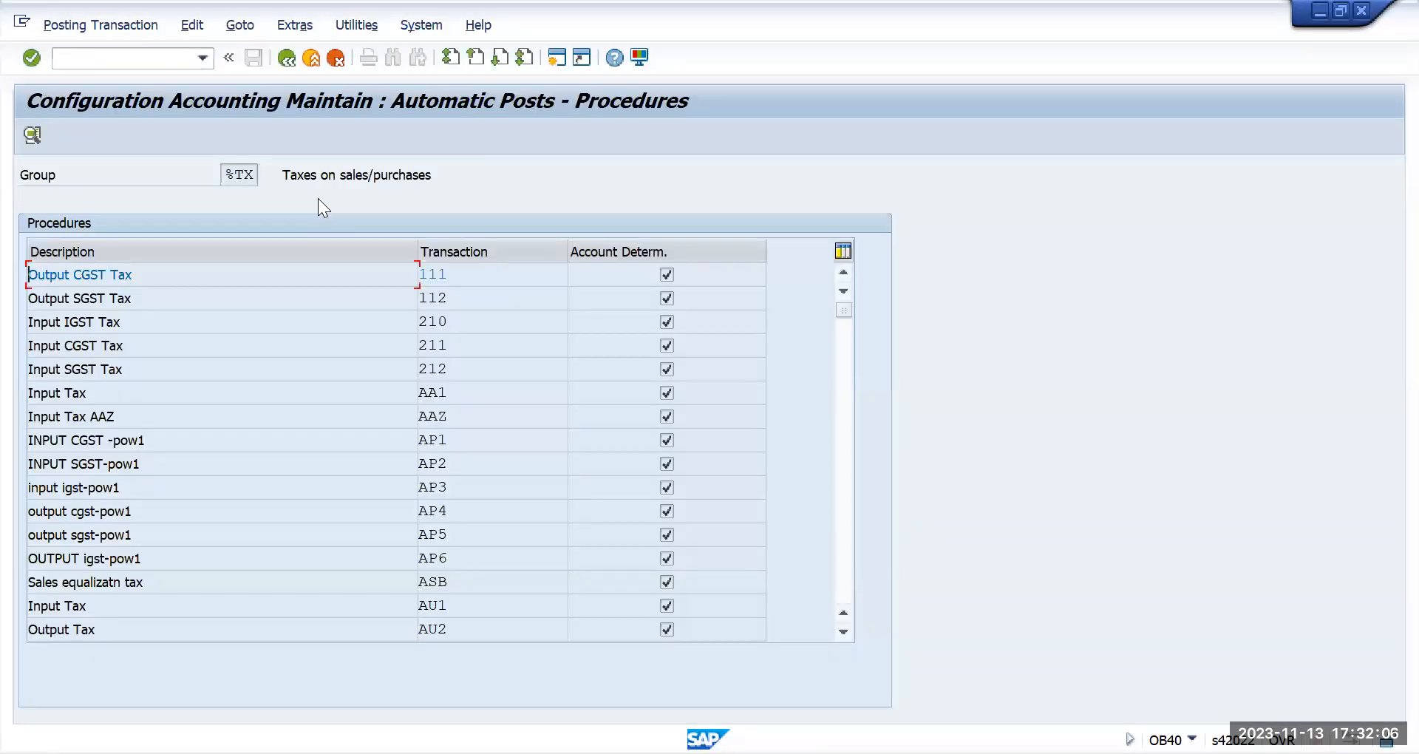
- Find the non-deductible input tax procedure NAV and open it for chart of accounts TMOP
scroll(449, 527, "down", 6)
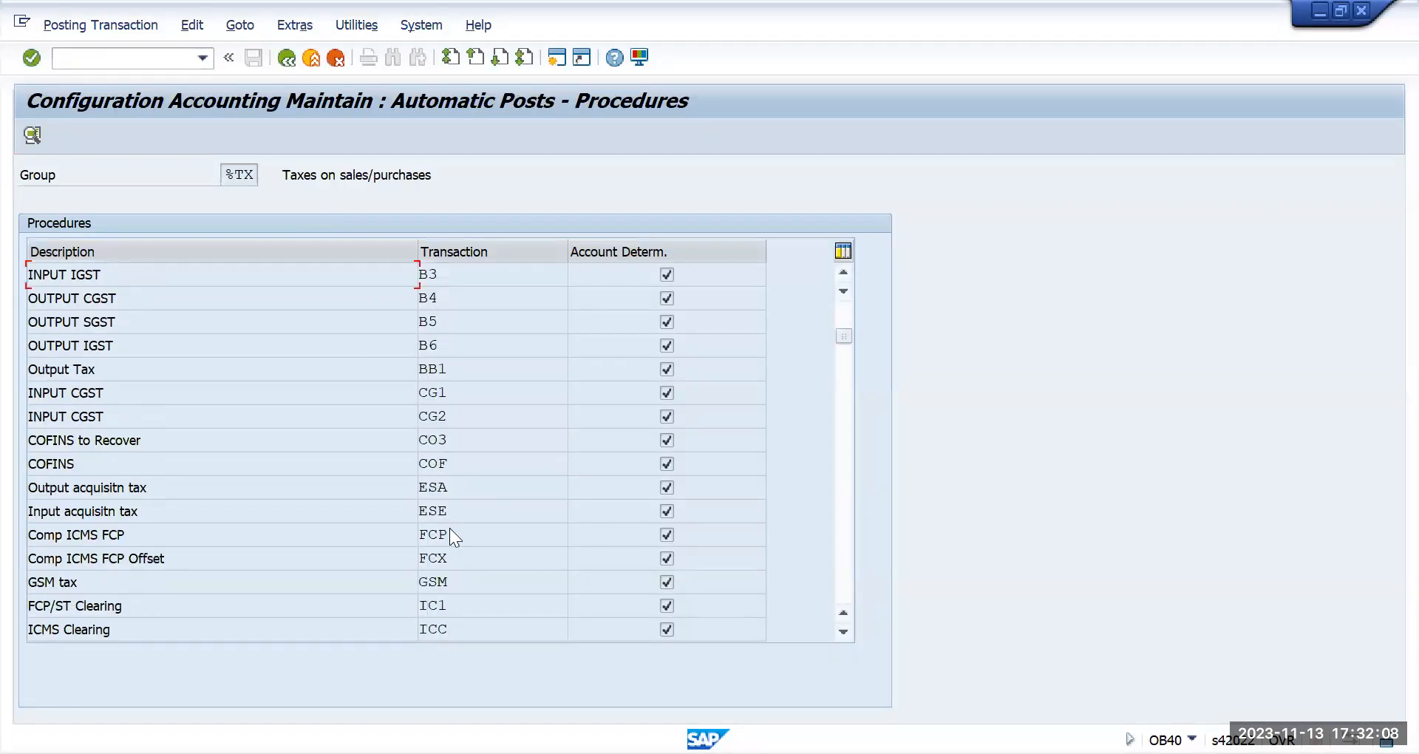
scroll(450, 527, "down", 2)
scroll(449, 528, "down", 3)
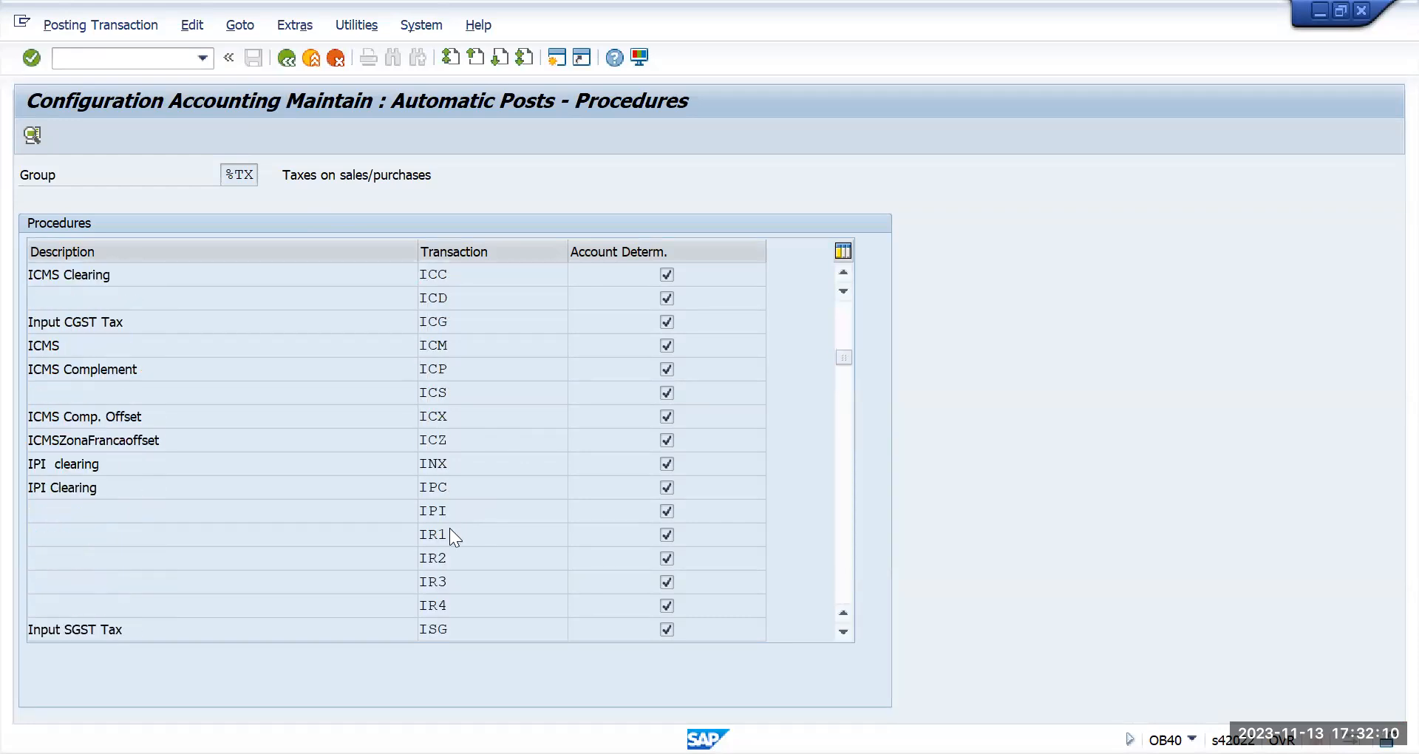
scroll(450, 527, "down", 3)
scroll(452, 528, "down", 2)
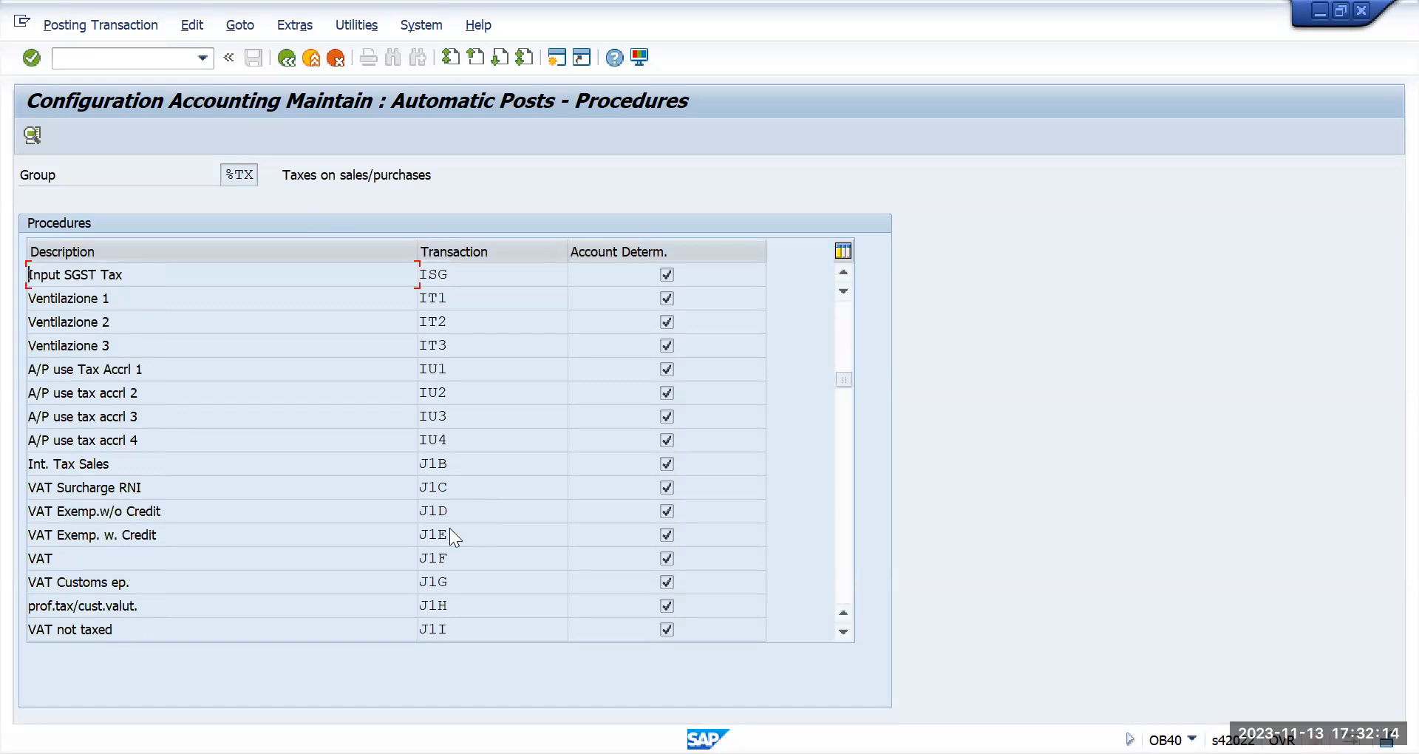
key("alt+Tab")
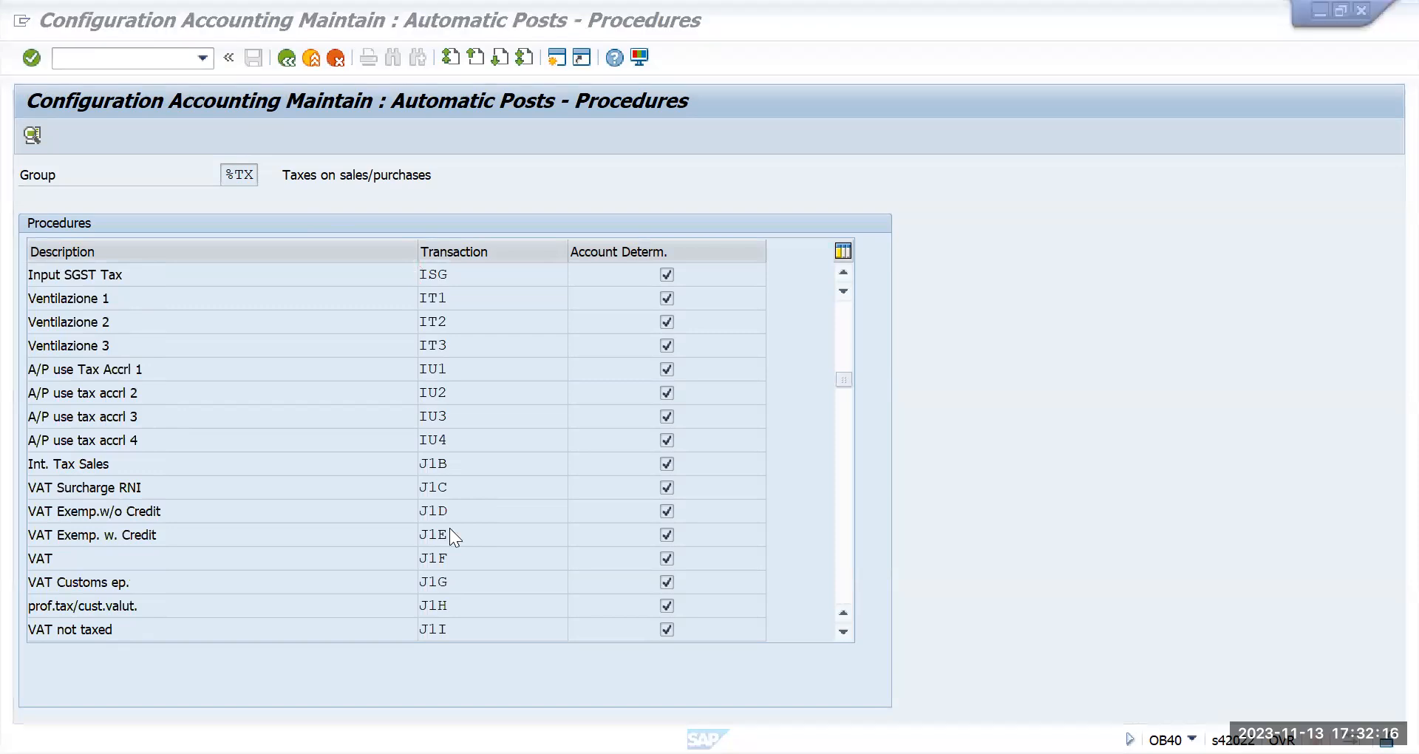
left_click(449, 528)
scroll(449, 528, "down", 6)
scroll(450, 528, "down", 7)
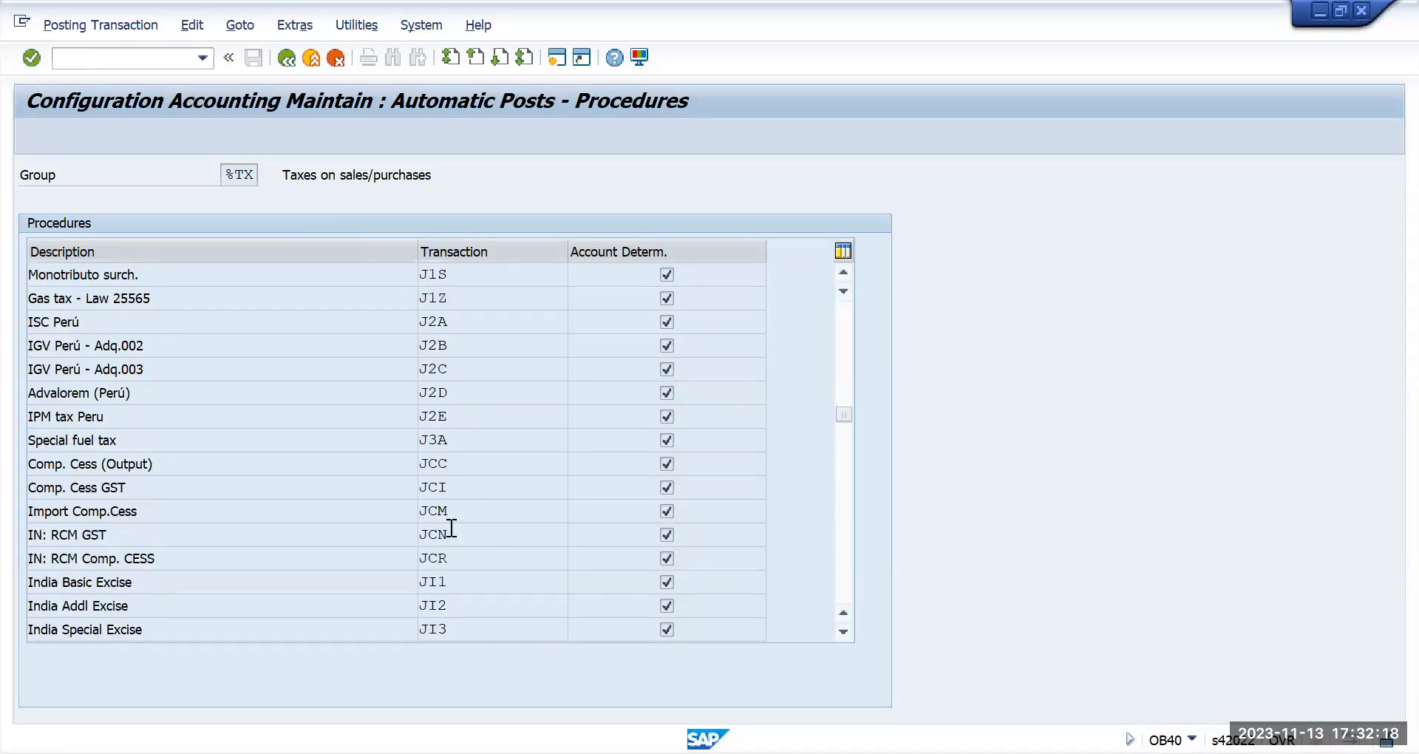
scroll(449, 528, "down", 3)
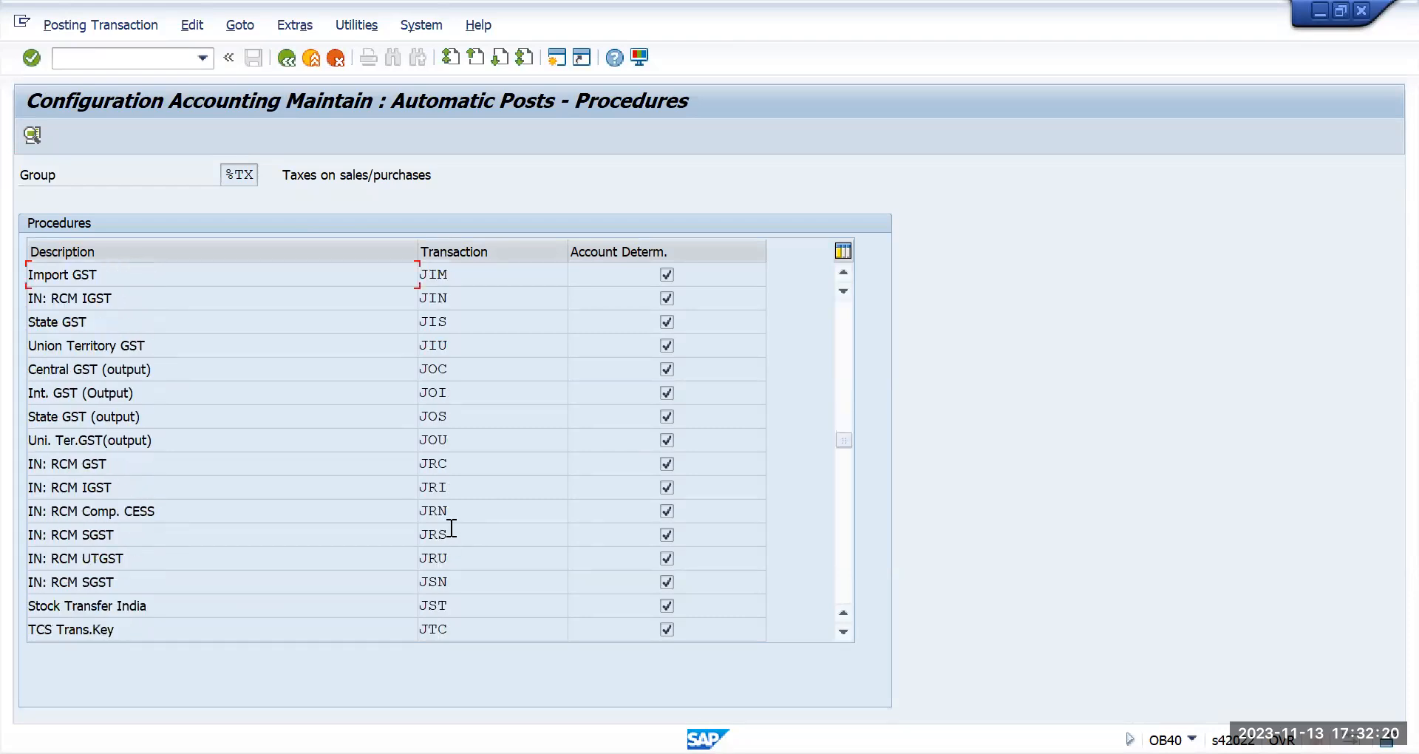
scroll(452, 528, "down", 2)
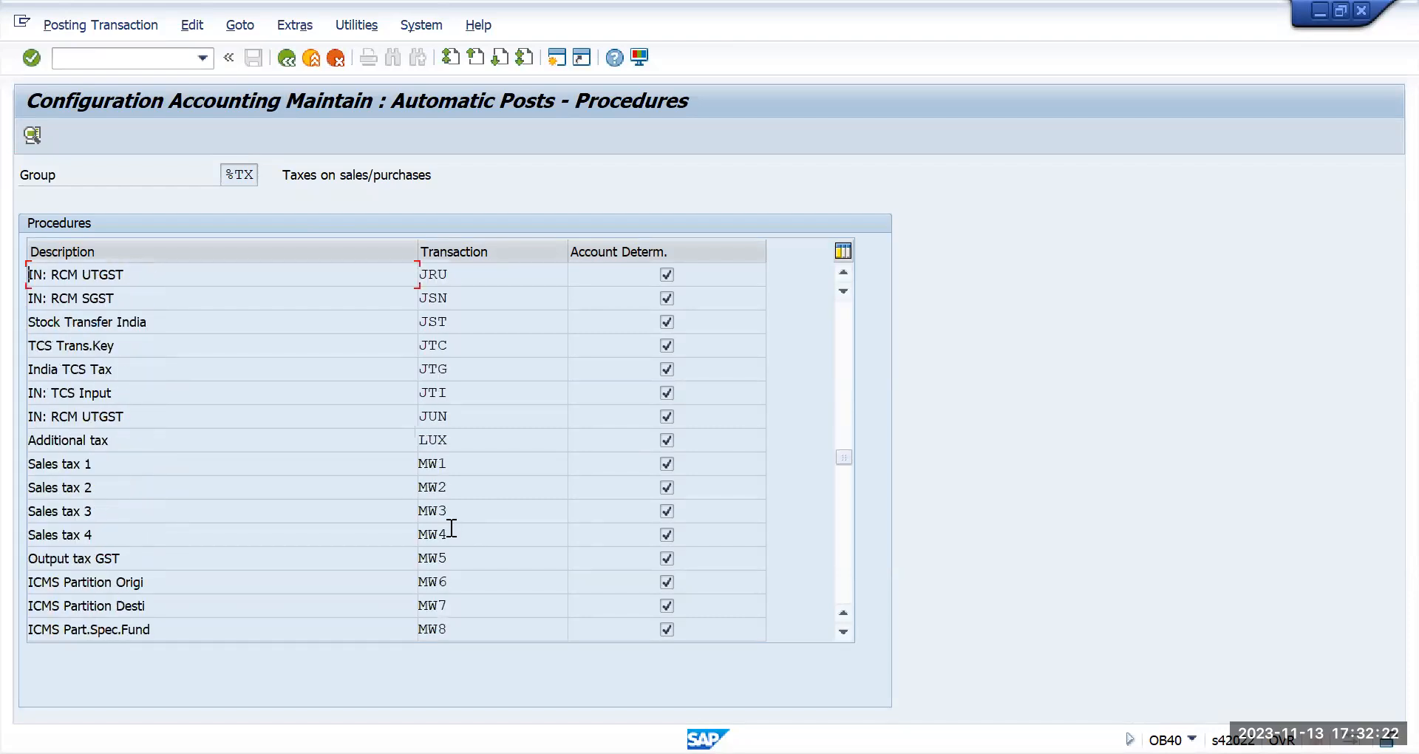
scroll(451, 527, "down", 2)
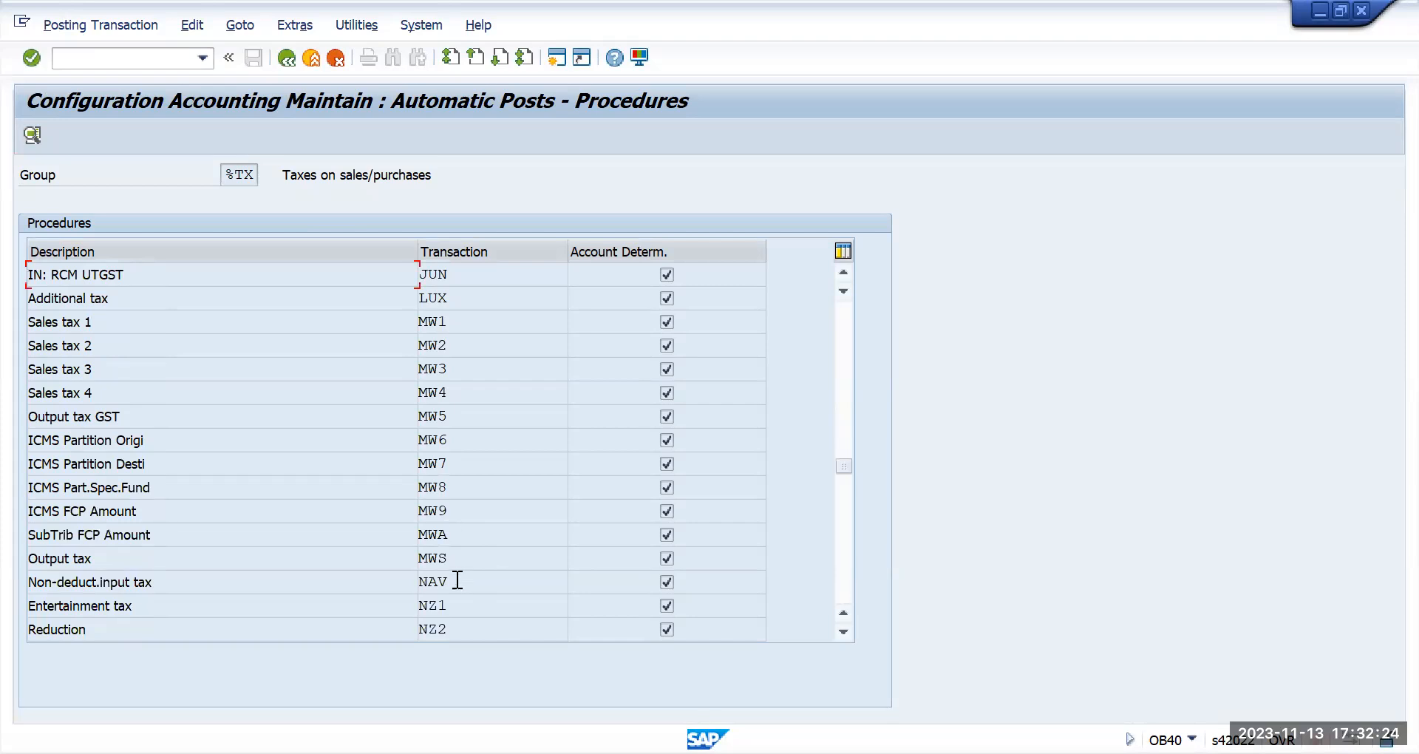
double_click(433, 542)
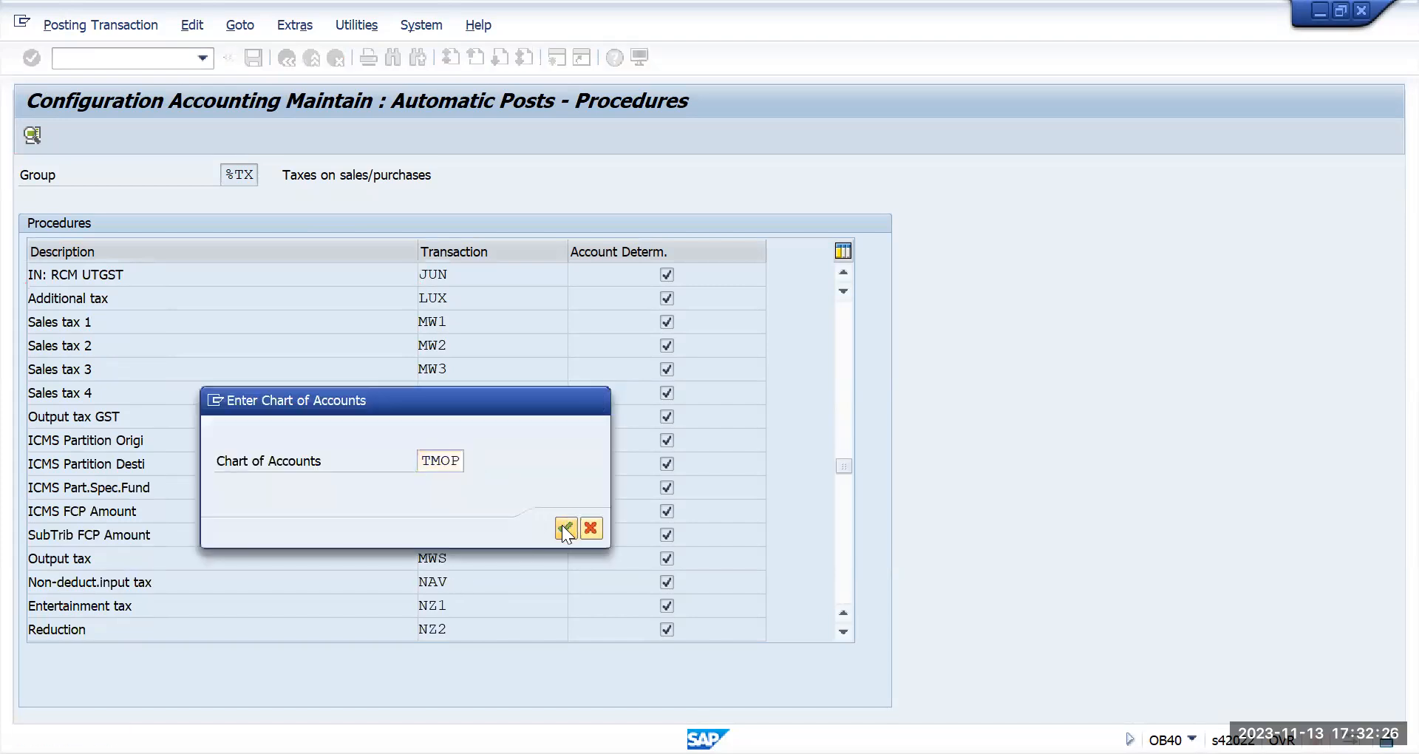
key("Return")
type("2000000200")
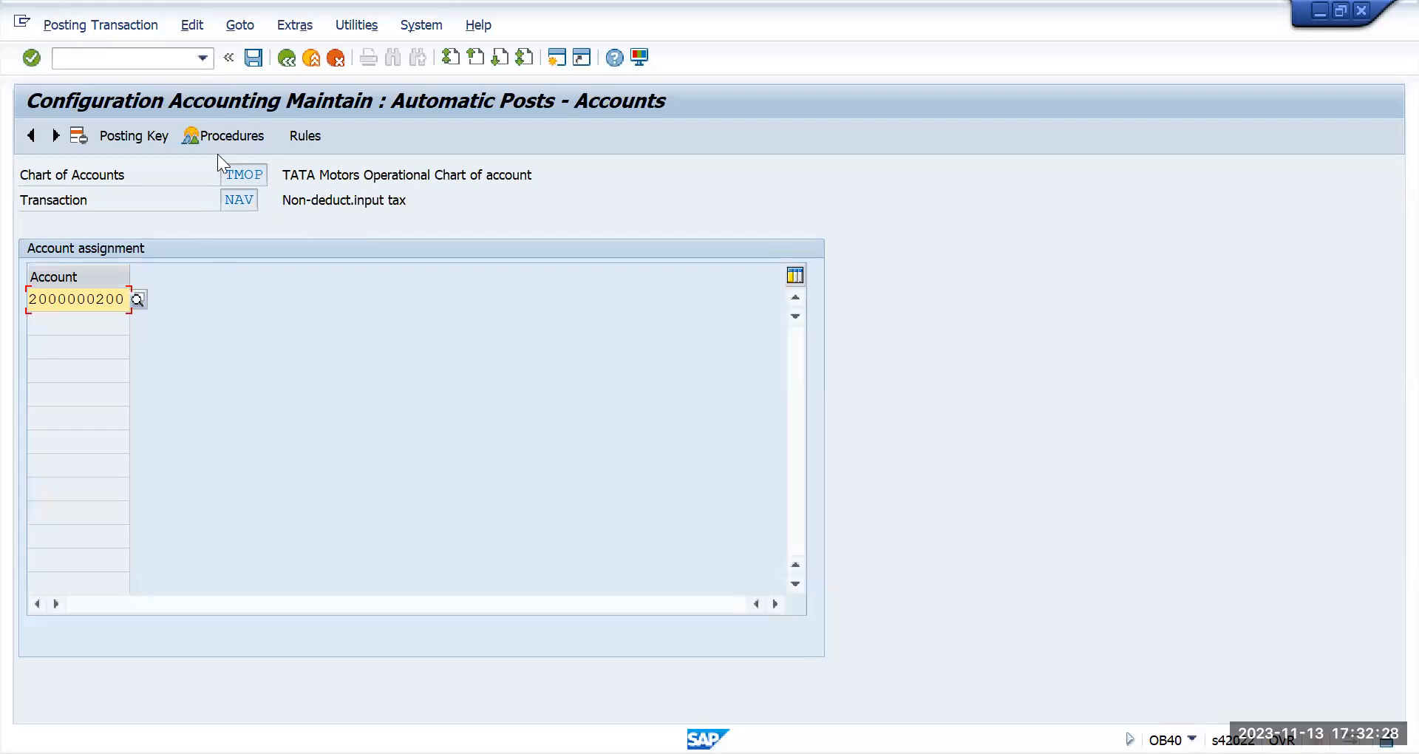
left_click(254, 58)
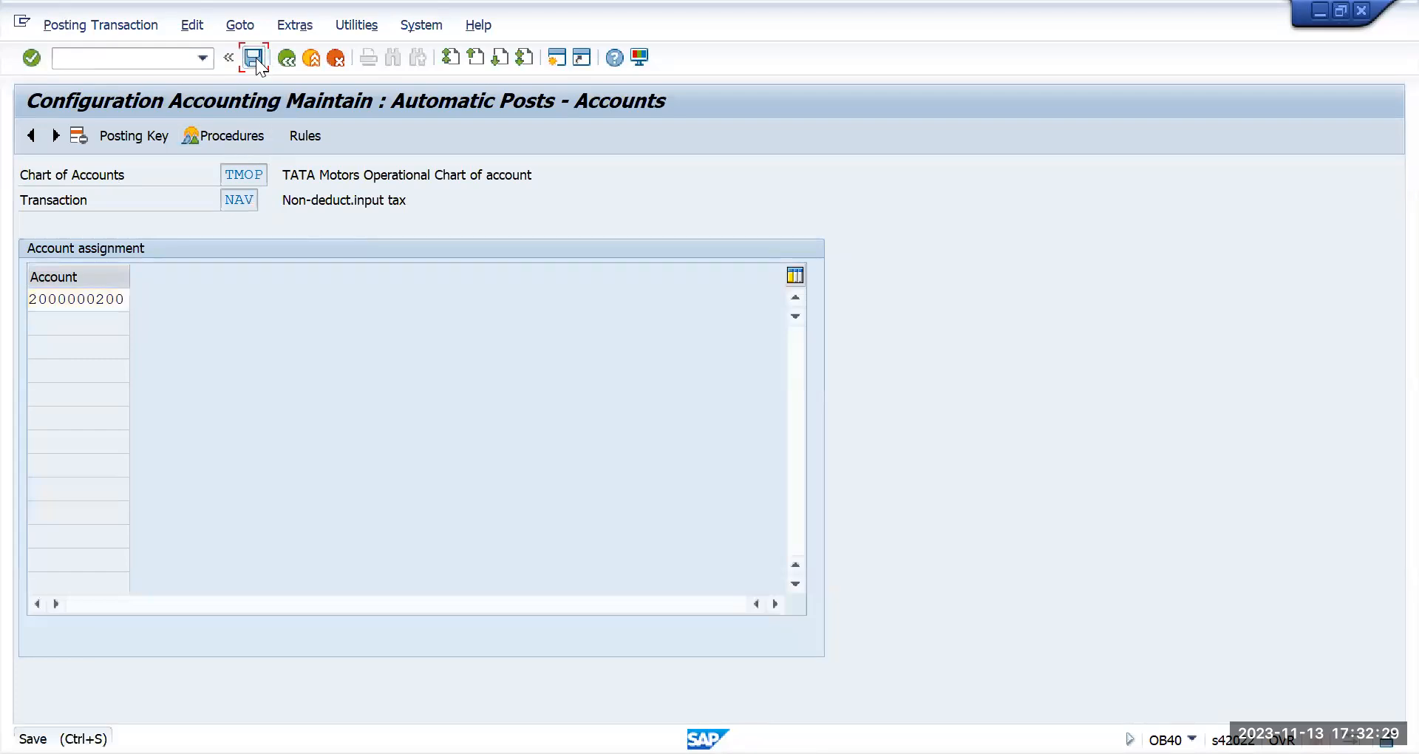
left_click(463, 378)
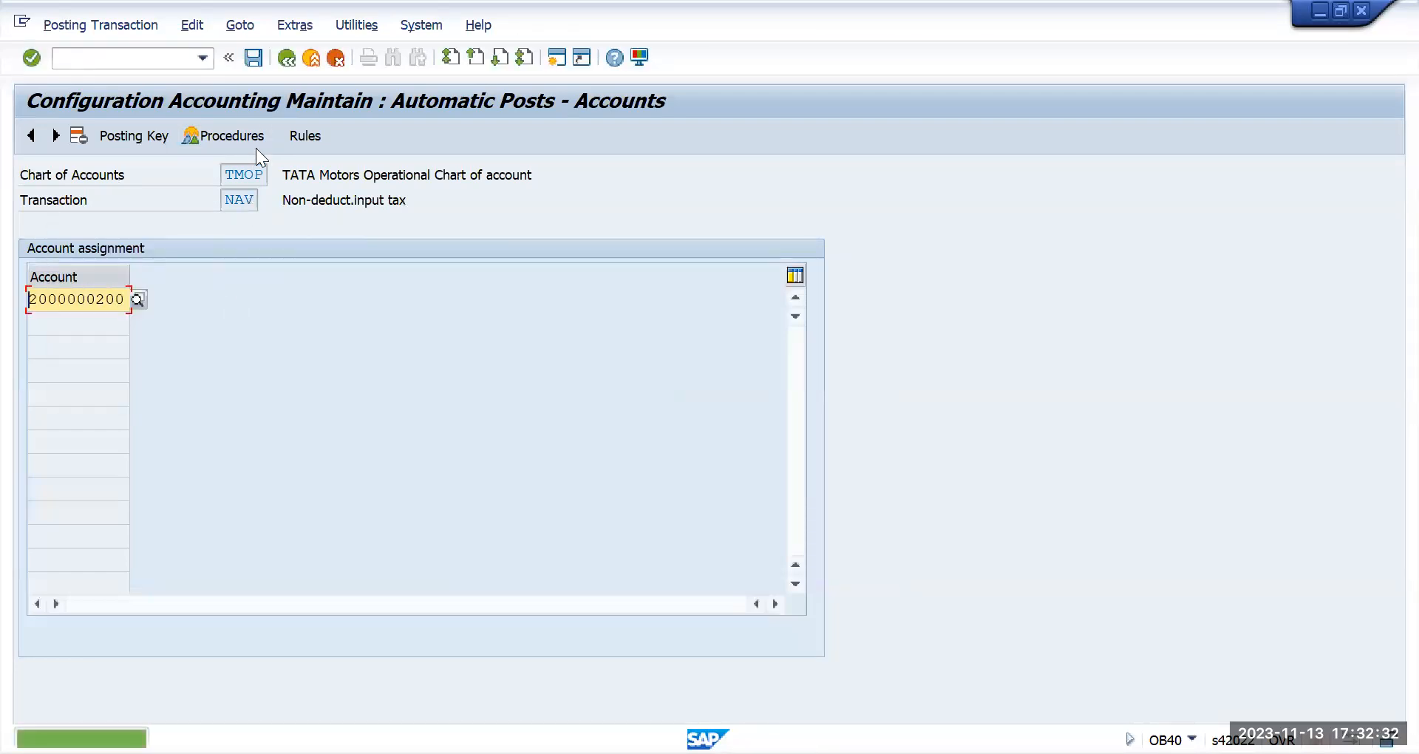
- Try to make the NAV account determination depend on the tax code
left_click(302, 136)
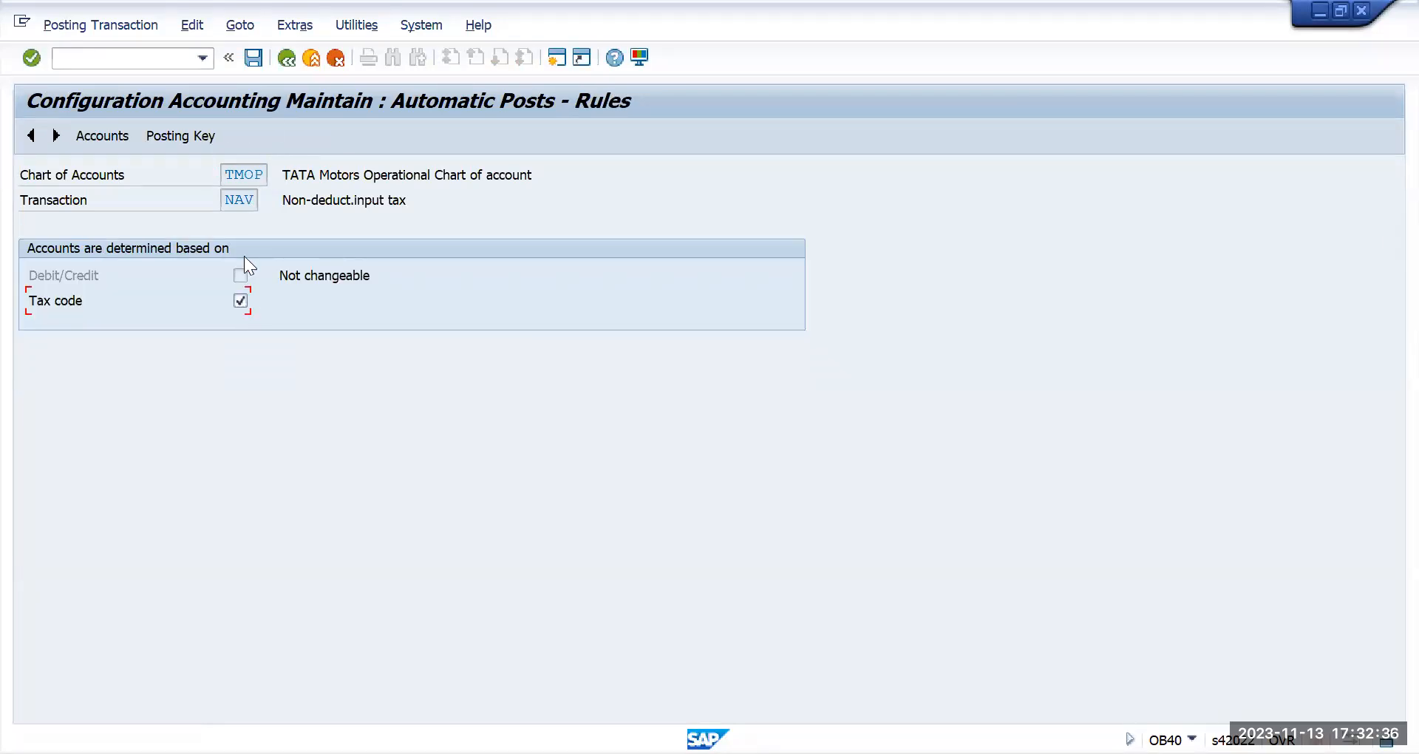
left_click(290, 60)
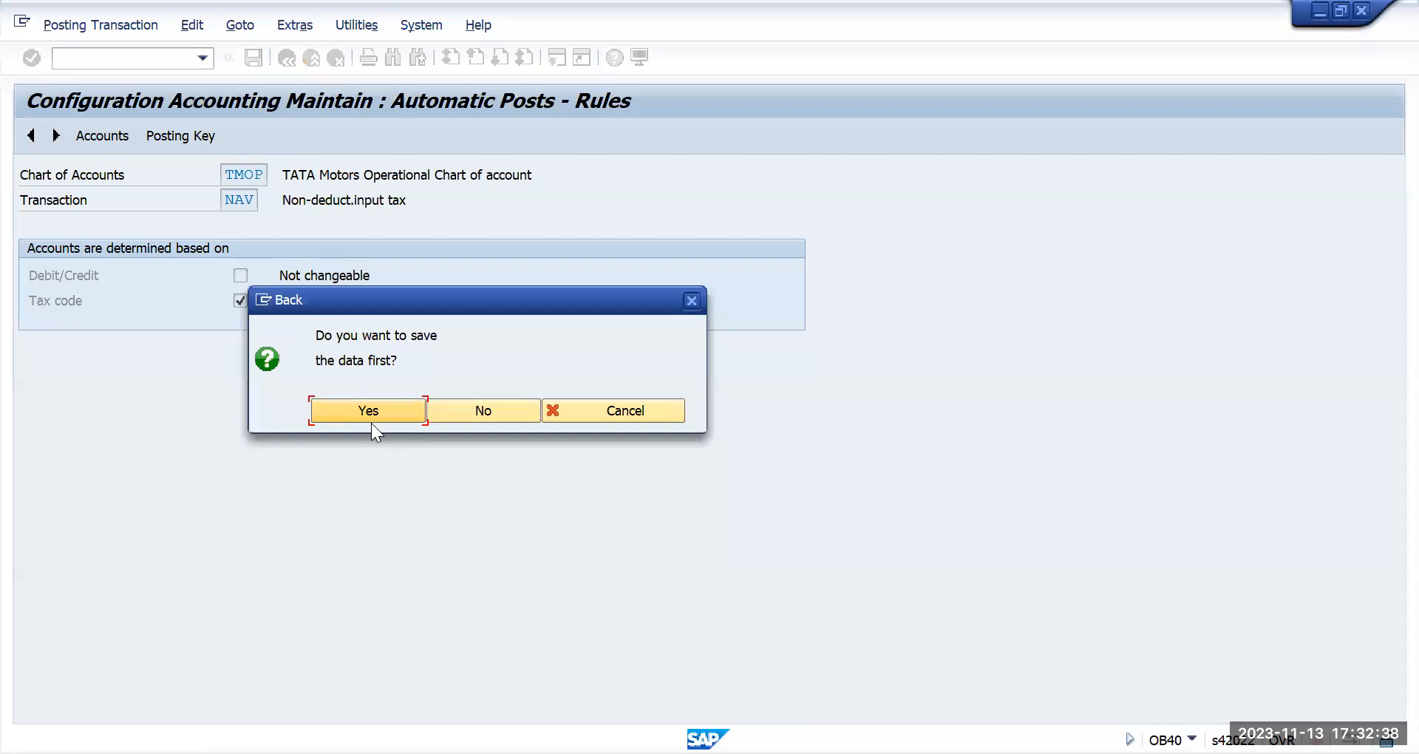
left_click(374, 412)
left_click(460, 481)
- Leave the posting configuration and reopen the tax procedures list using transaction OB40
left_click(312, 62)
left_click(420, 464)
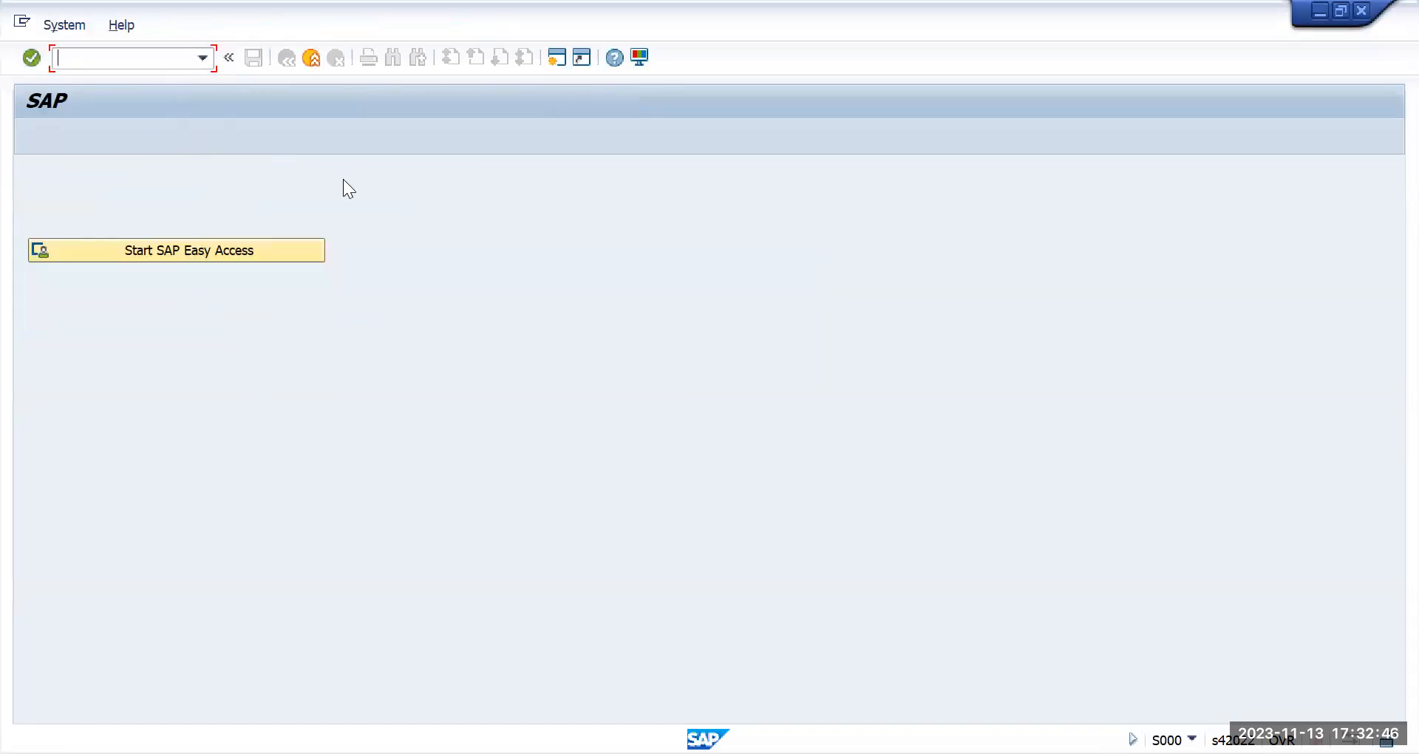
type("b40")
key("Return")
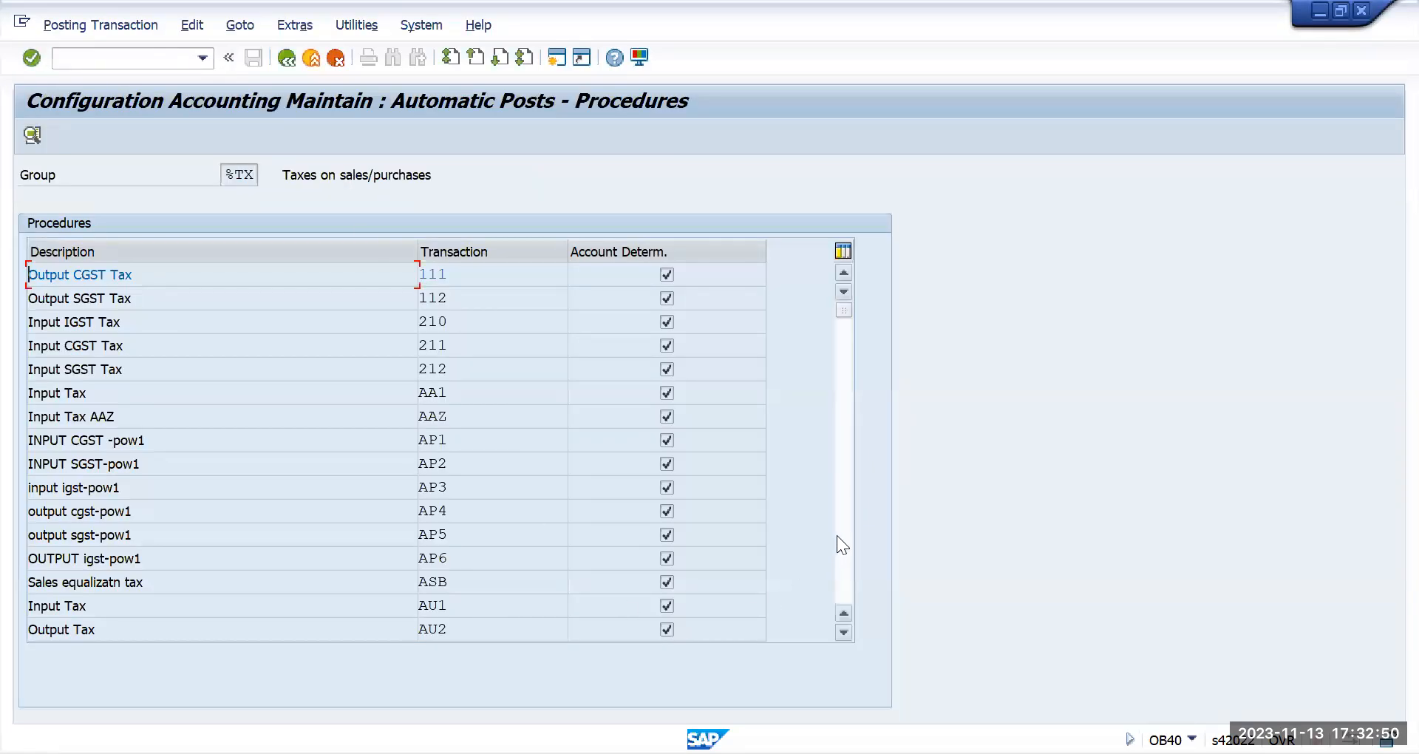
left_click(845, 543)
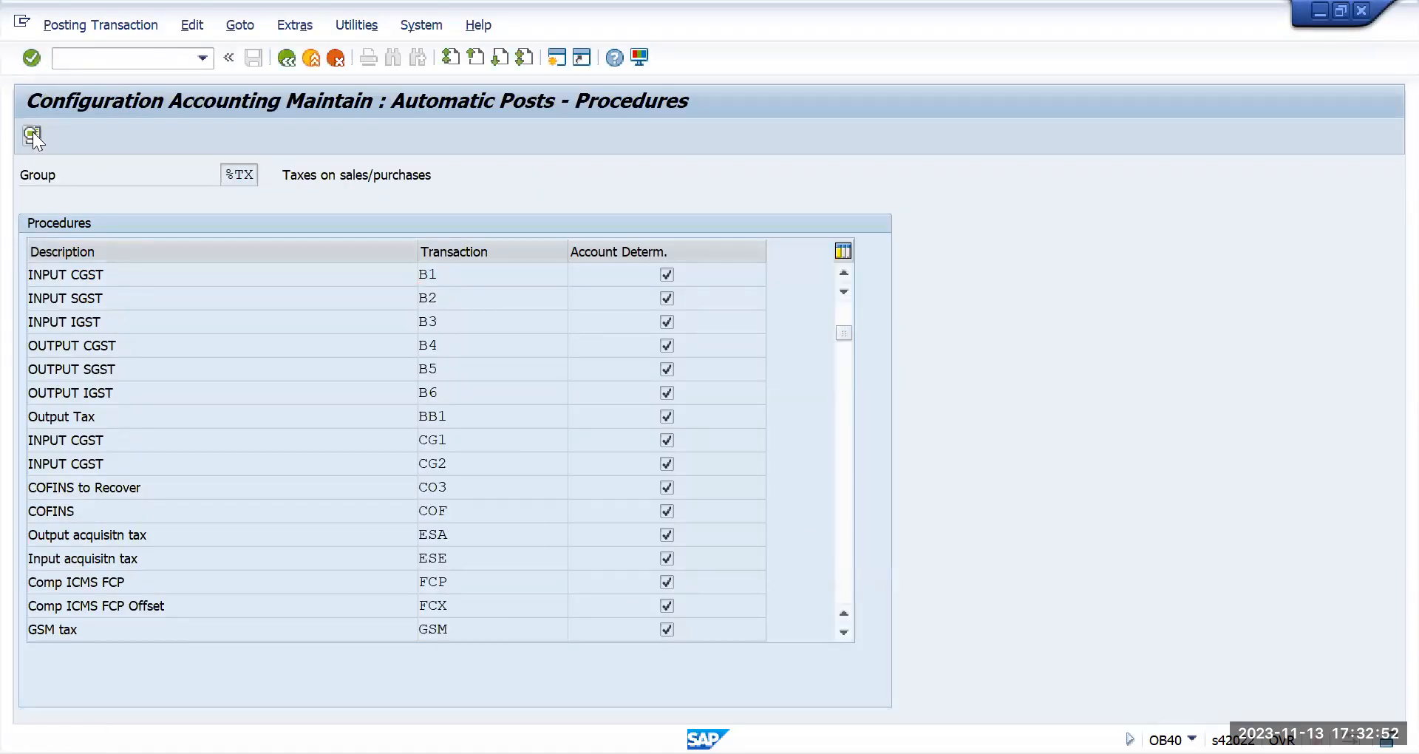
double_click(300, 376)
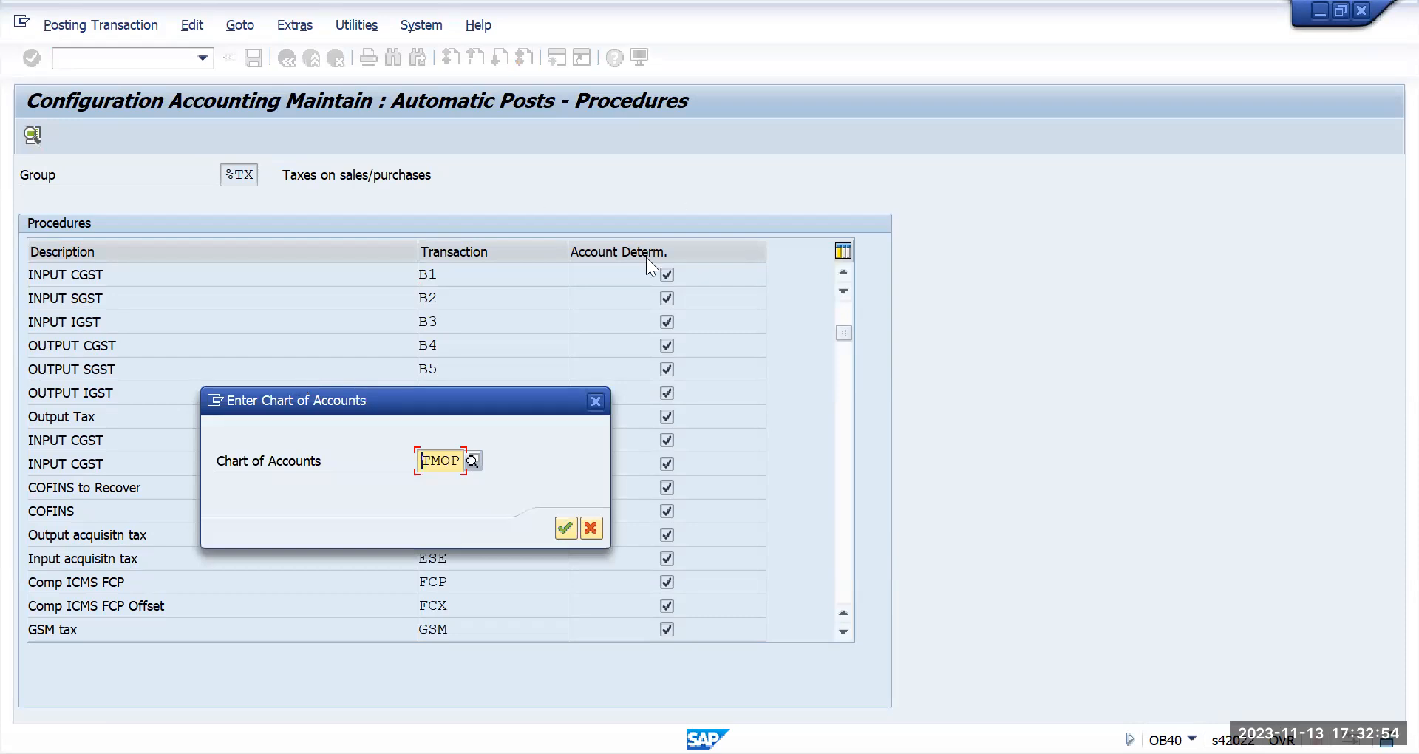
left_click(563, 529)
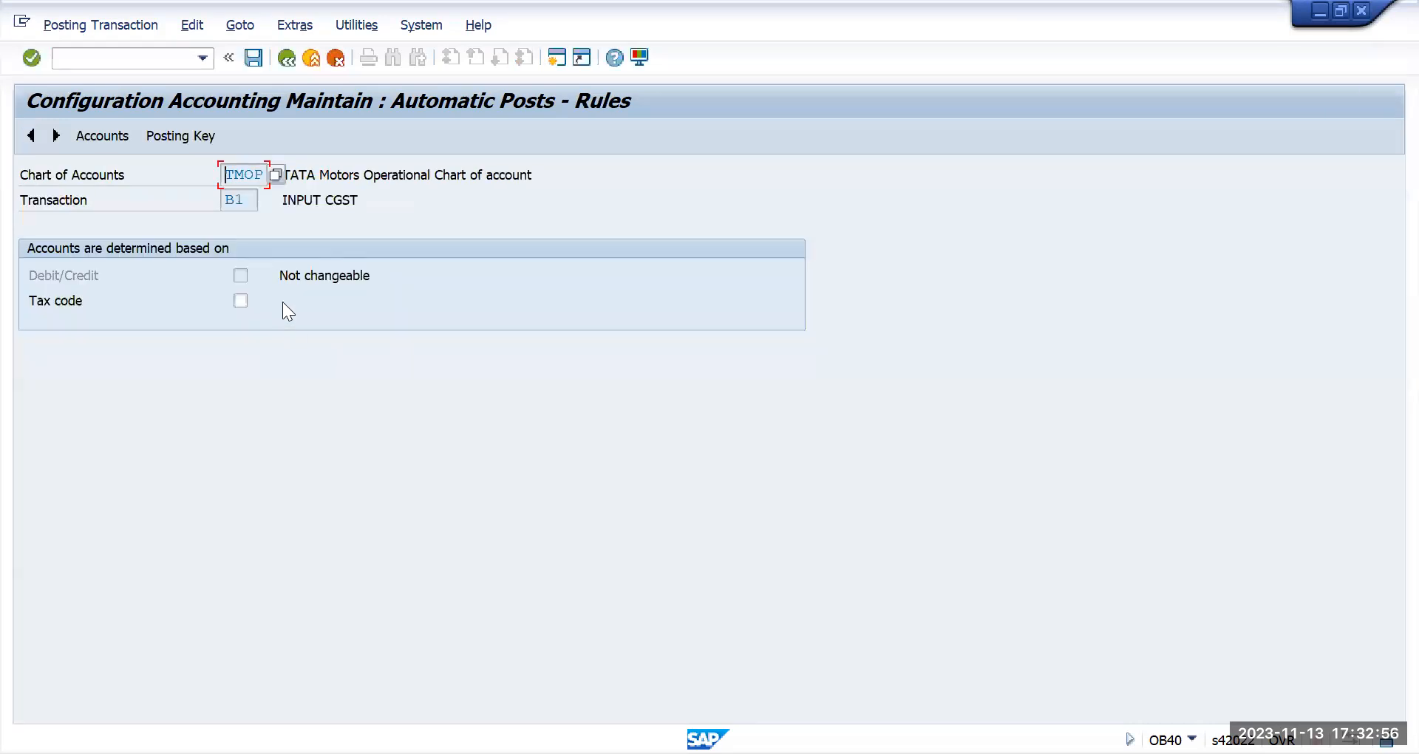
left_click(281, 60)
left_click(457, 405)
- Open the rules of the non-deductible input tax procedure NAV, enable determination by tax code and save
scroll(821, 510, "down", 2)
scroll(809, 510, "down", 14)
scroll(807, 508, "down", 15)
scroll(807, 507, "down", 7)
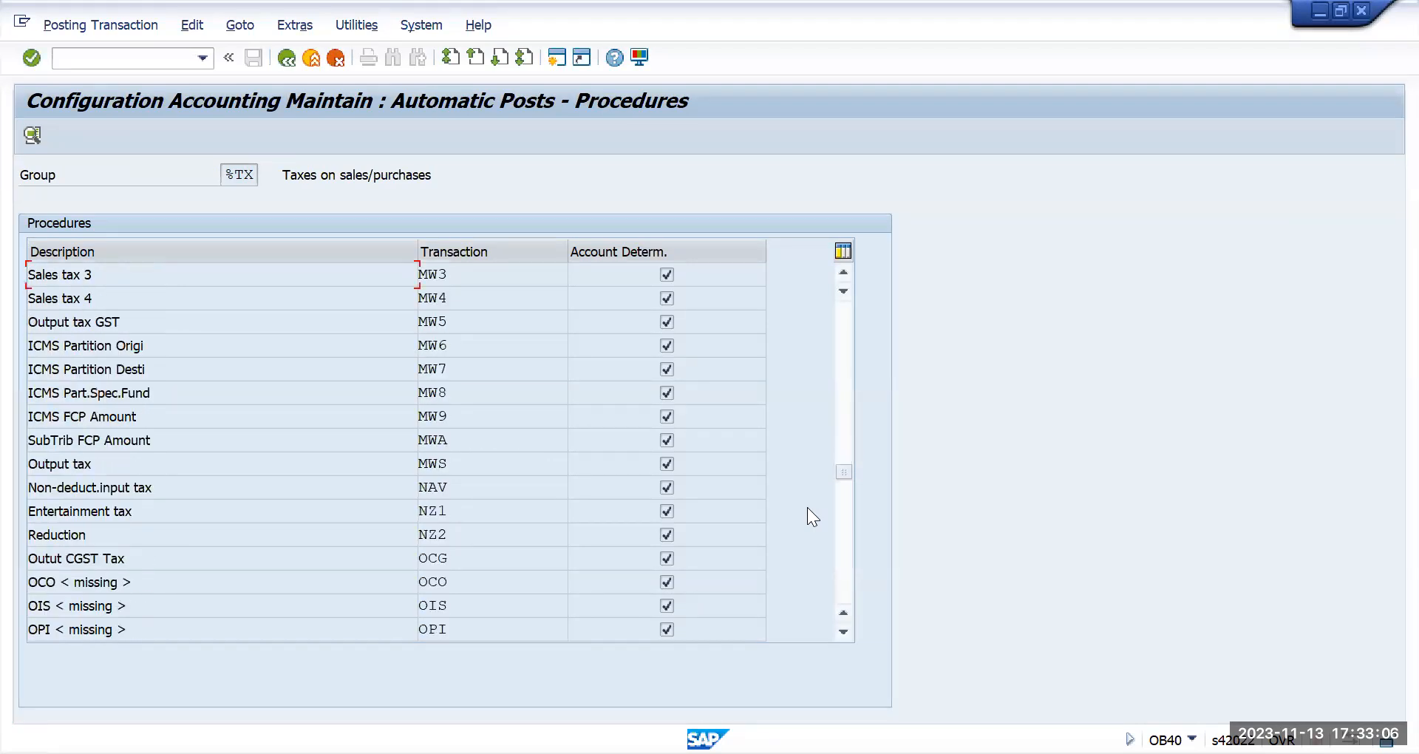
double_click(451, 485)
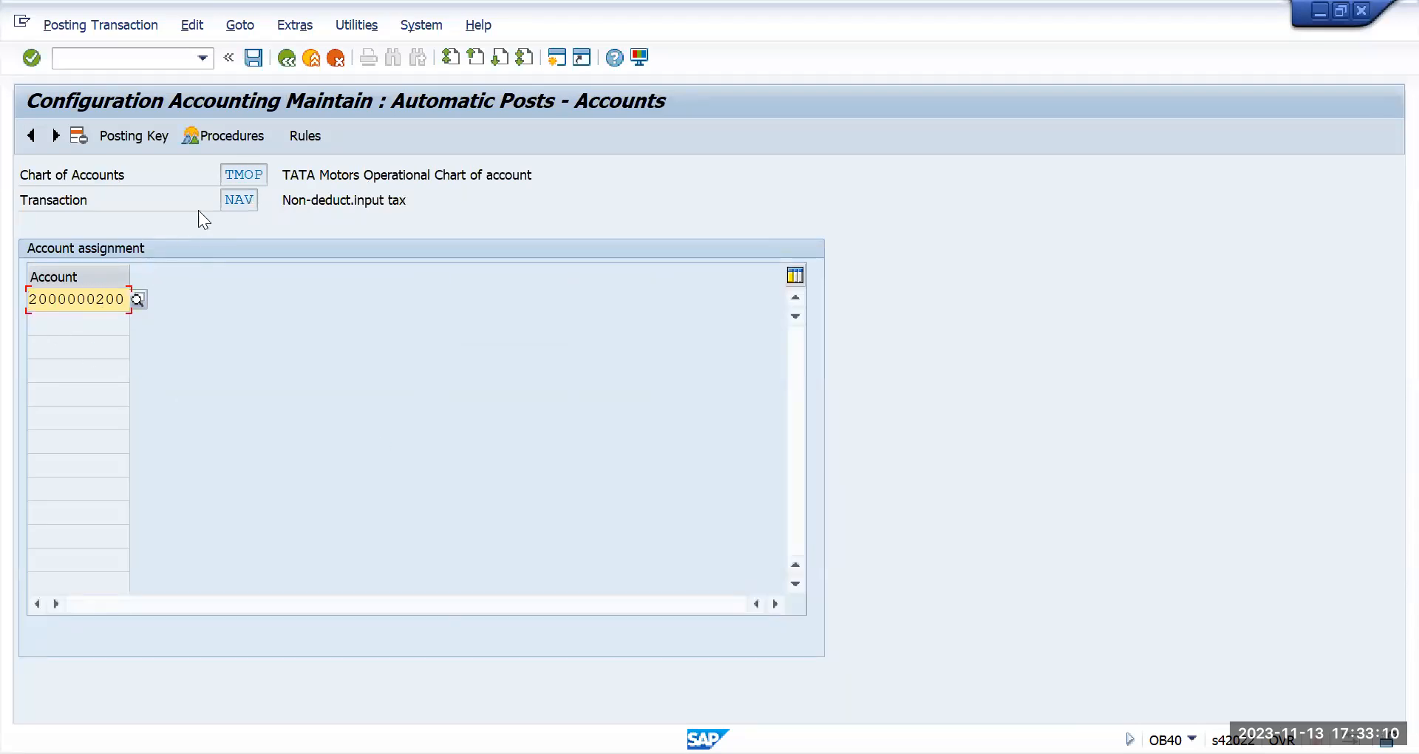
left_click(297, 136)
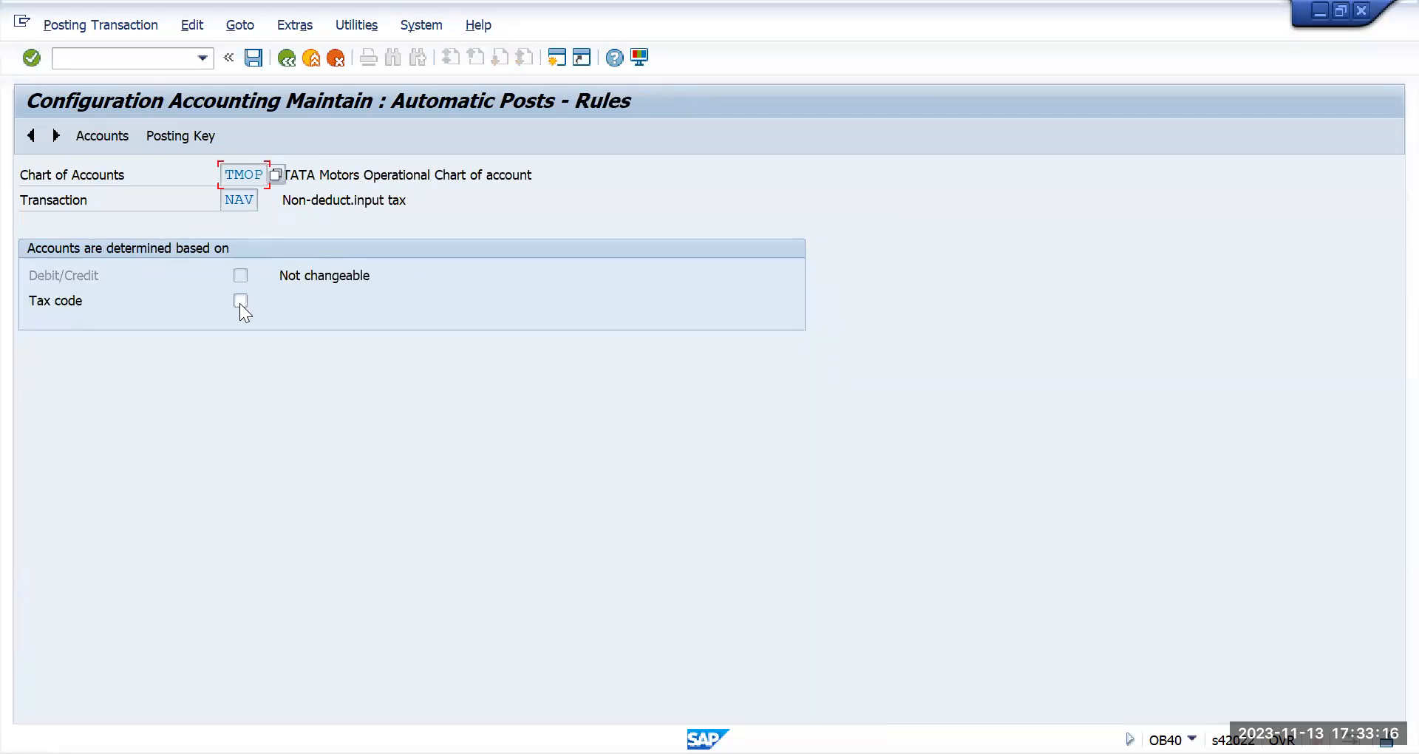
left_click(240, 300)
left_click(254, 58)
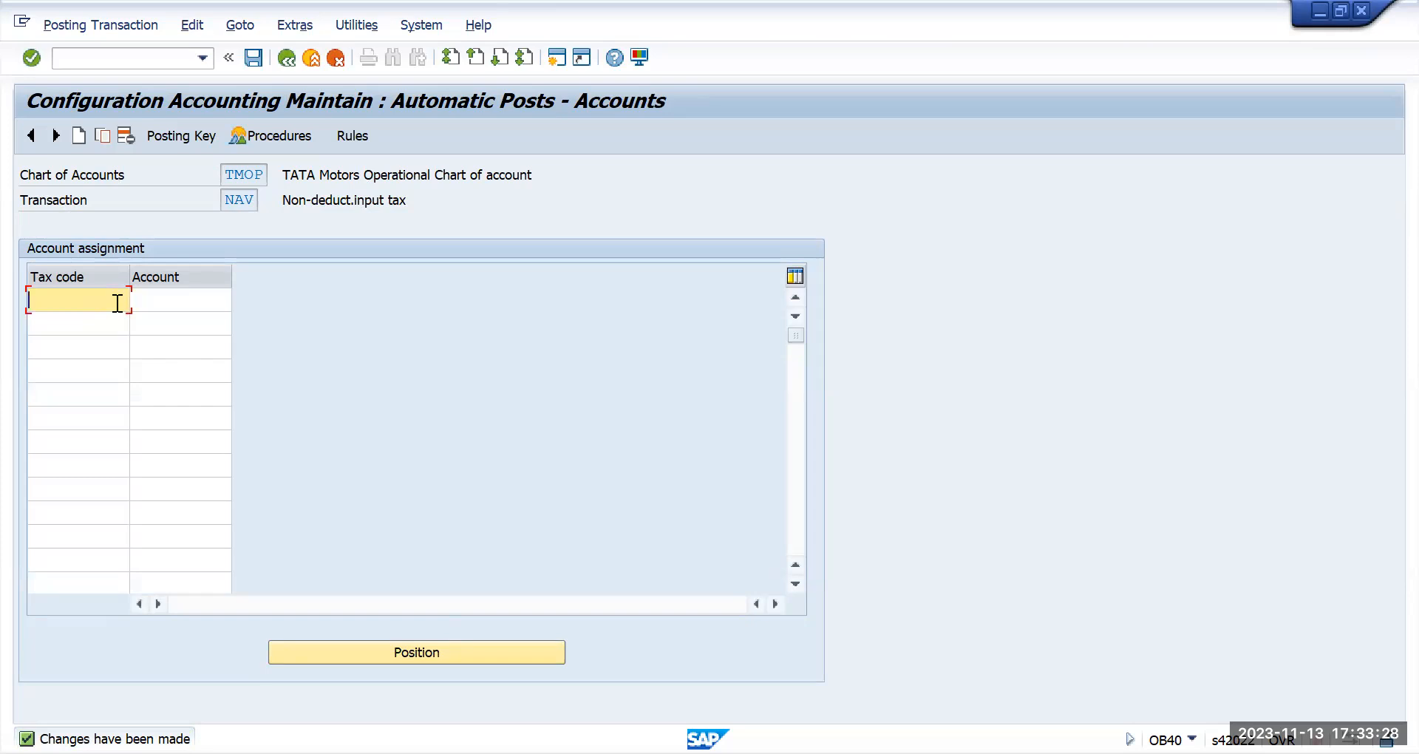
- Disable determination by tax code in the NAV rules and save, accepting the rule change
left_click(353, 135)
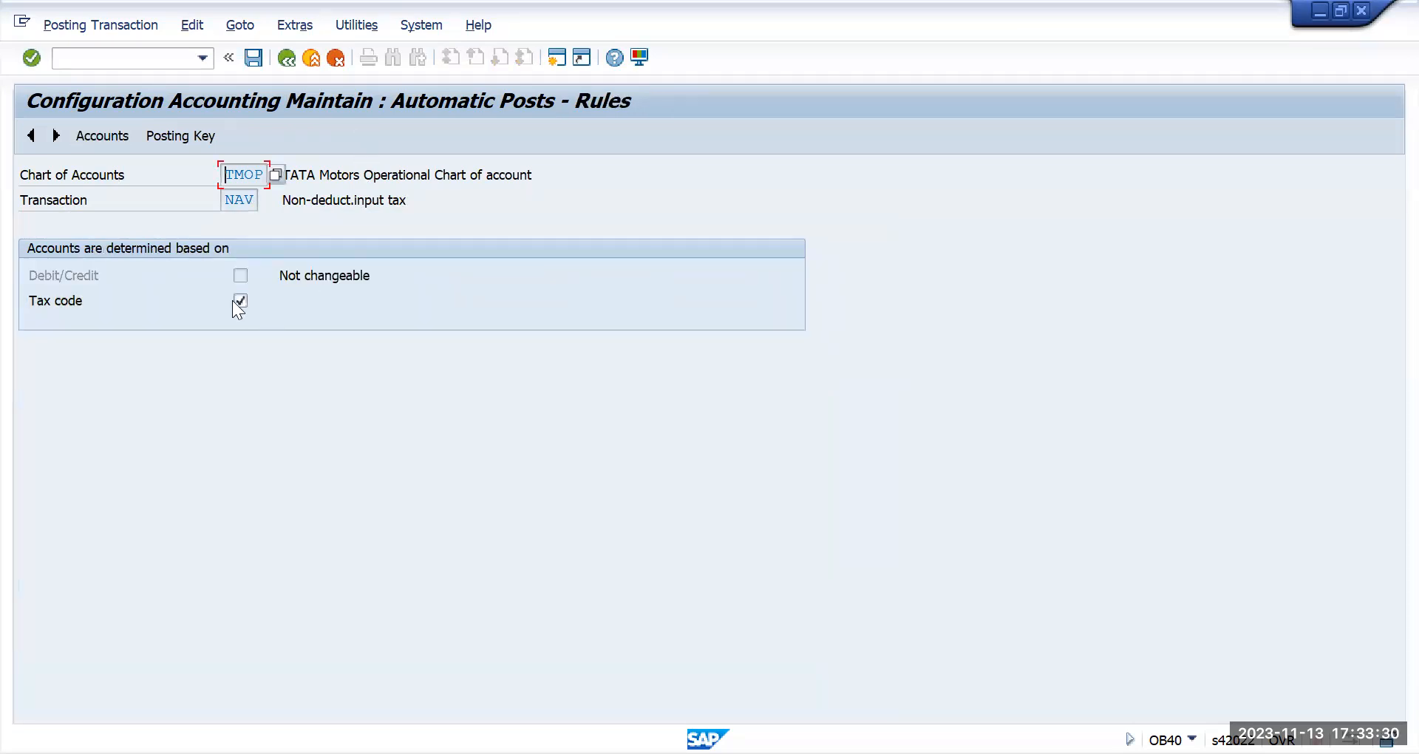
left_click(237, 300)
left_click(260, 59)
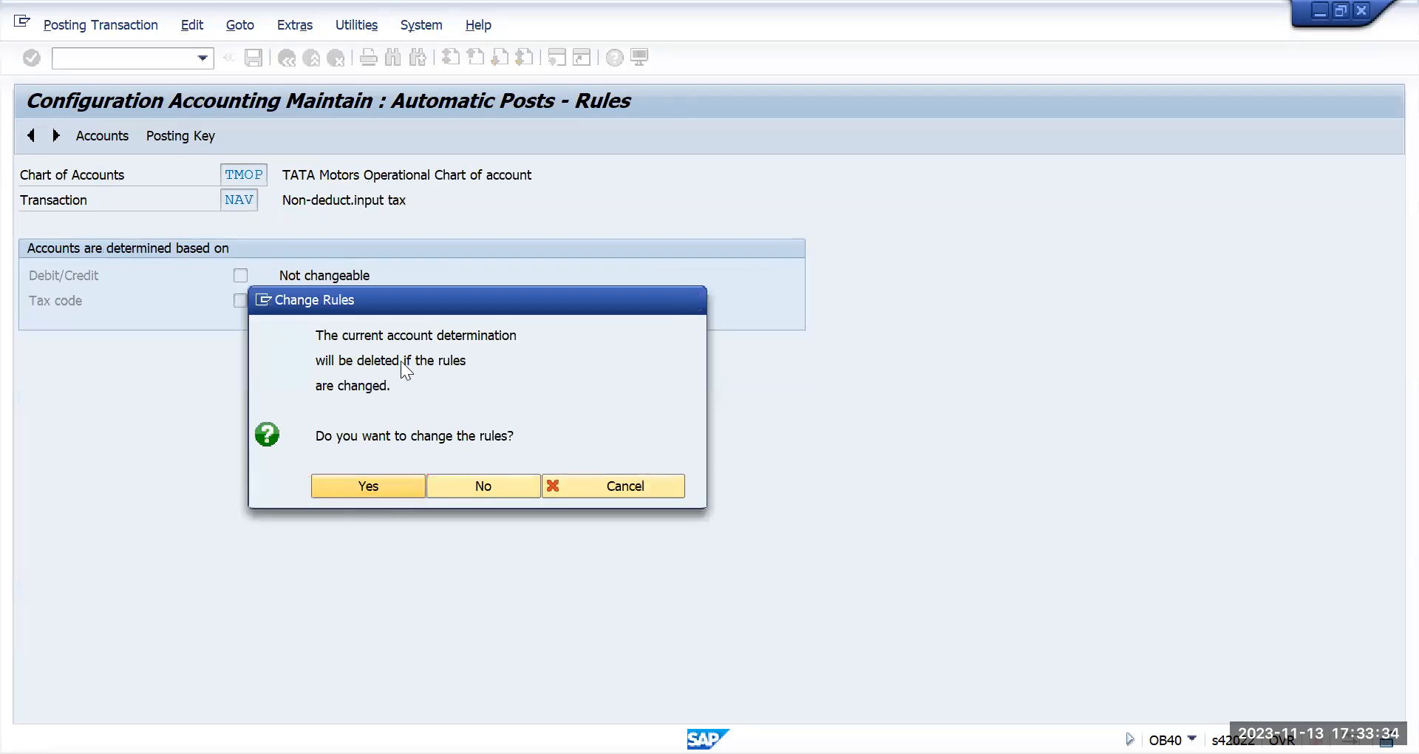
key("Return")
left_click(452, 381)
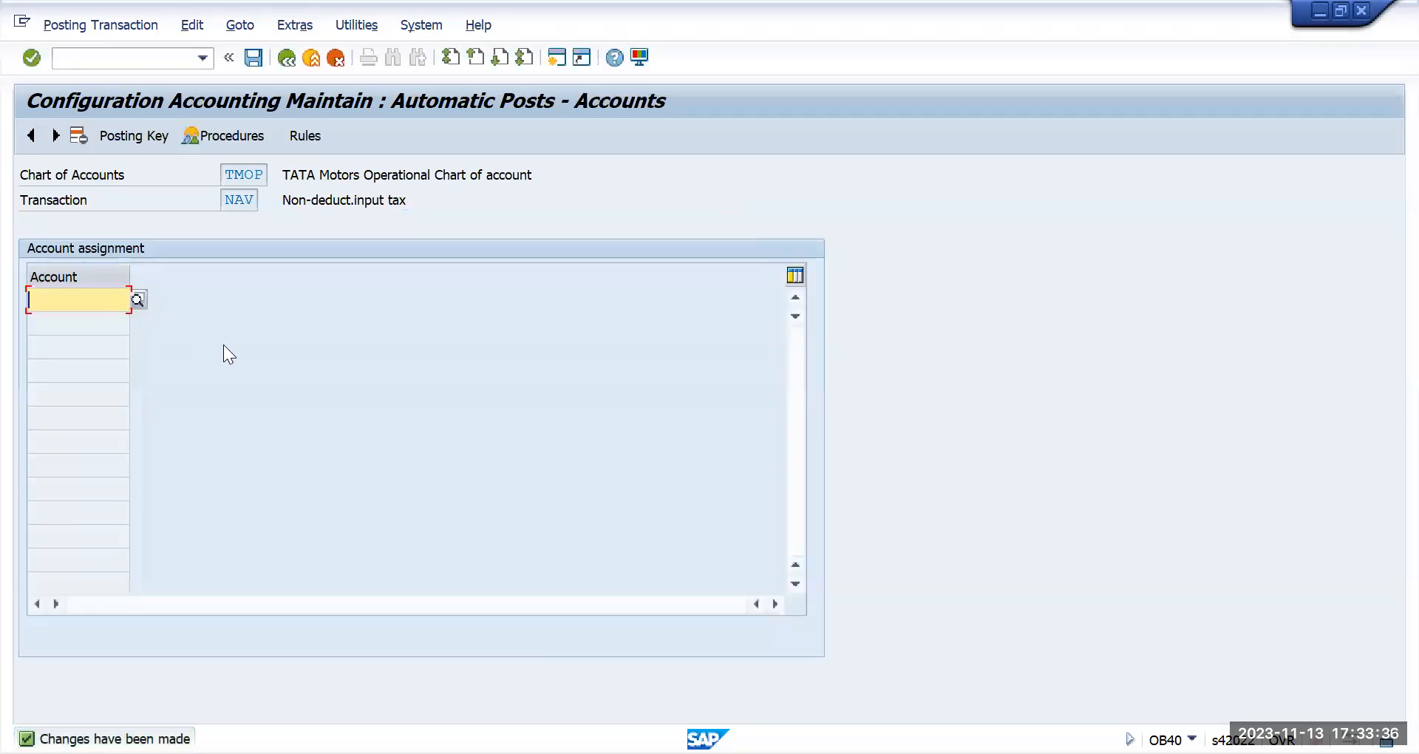
- Reassign the purchase tax payable account to the NAV procedure, save it and return to the procedures list
key("BackSpace")
left_click(128, 324)
left_click(252, 57)
left_click(464, 377)
left_click(285, 58)
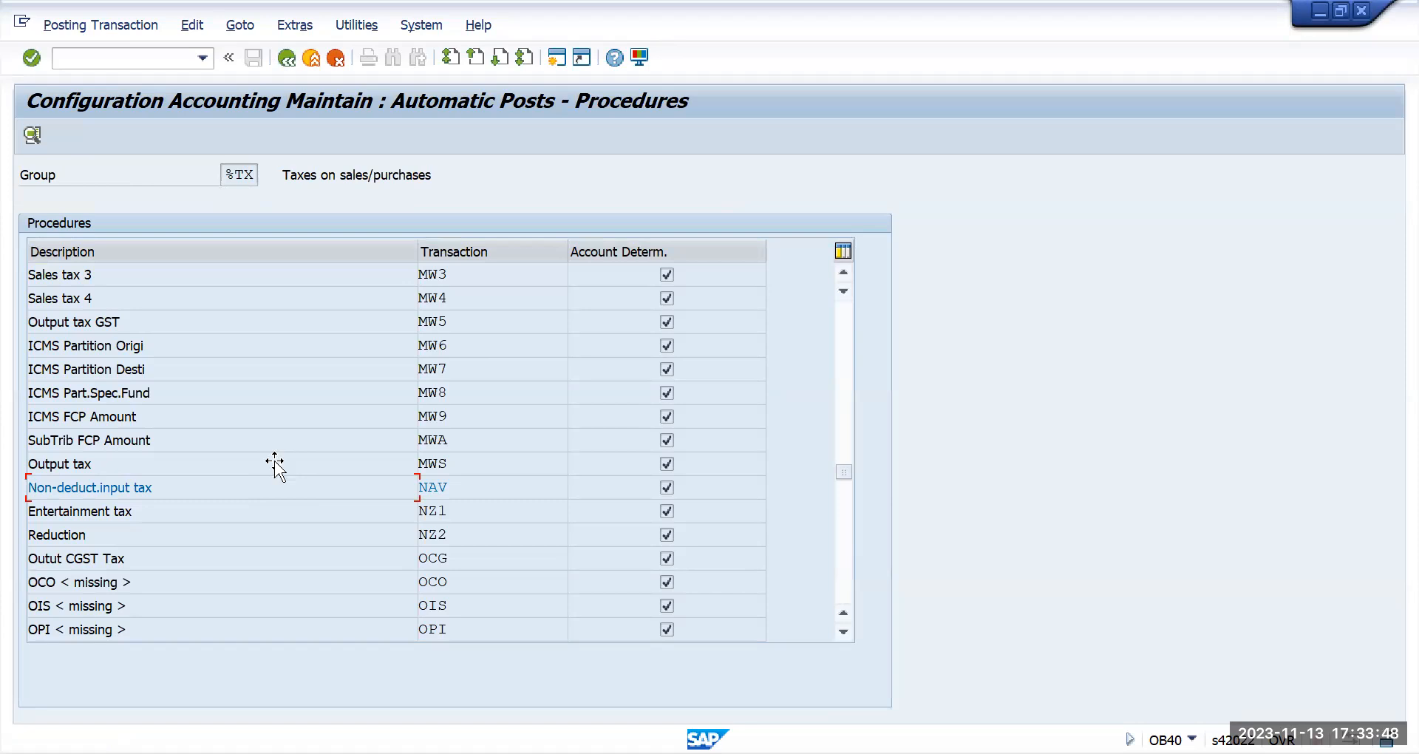
- Open the VST input tax procedure and save its rules with tax code left disabled to reach account assignment
key("alt+Tab")
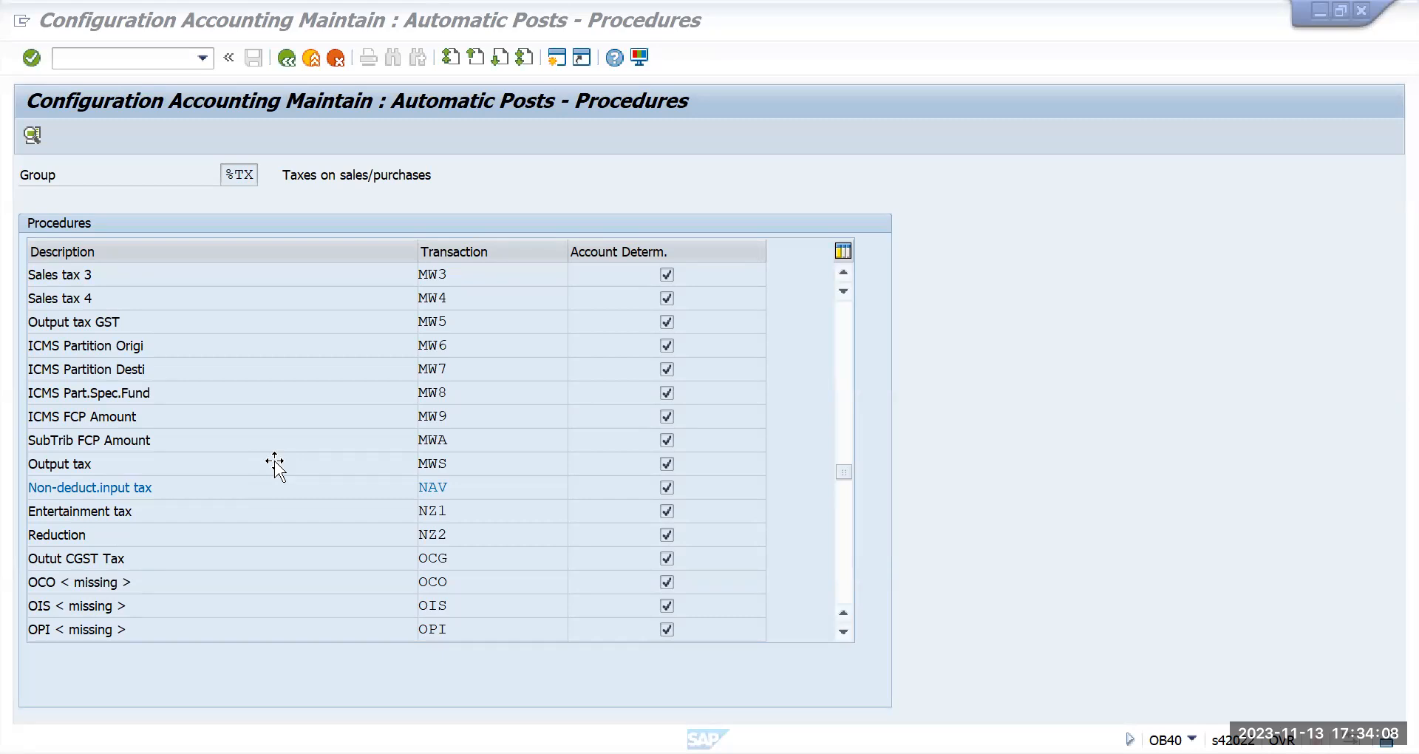
scroll(523, 529, "down", 4)
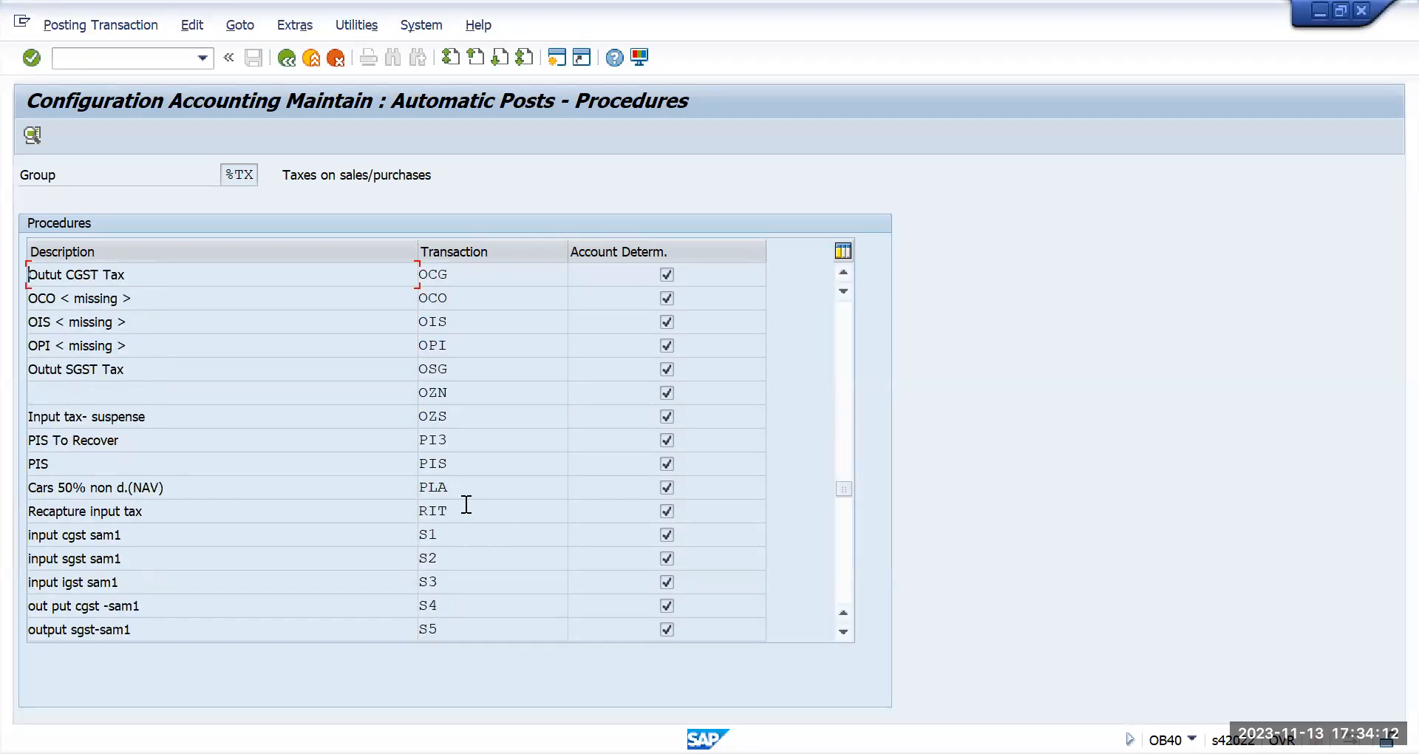
scroll(466, 504, "down", 6)
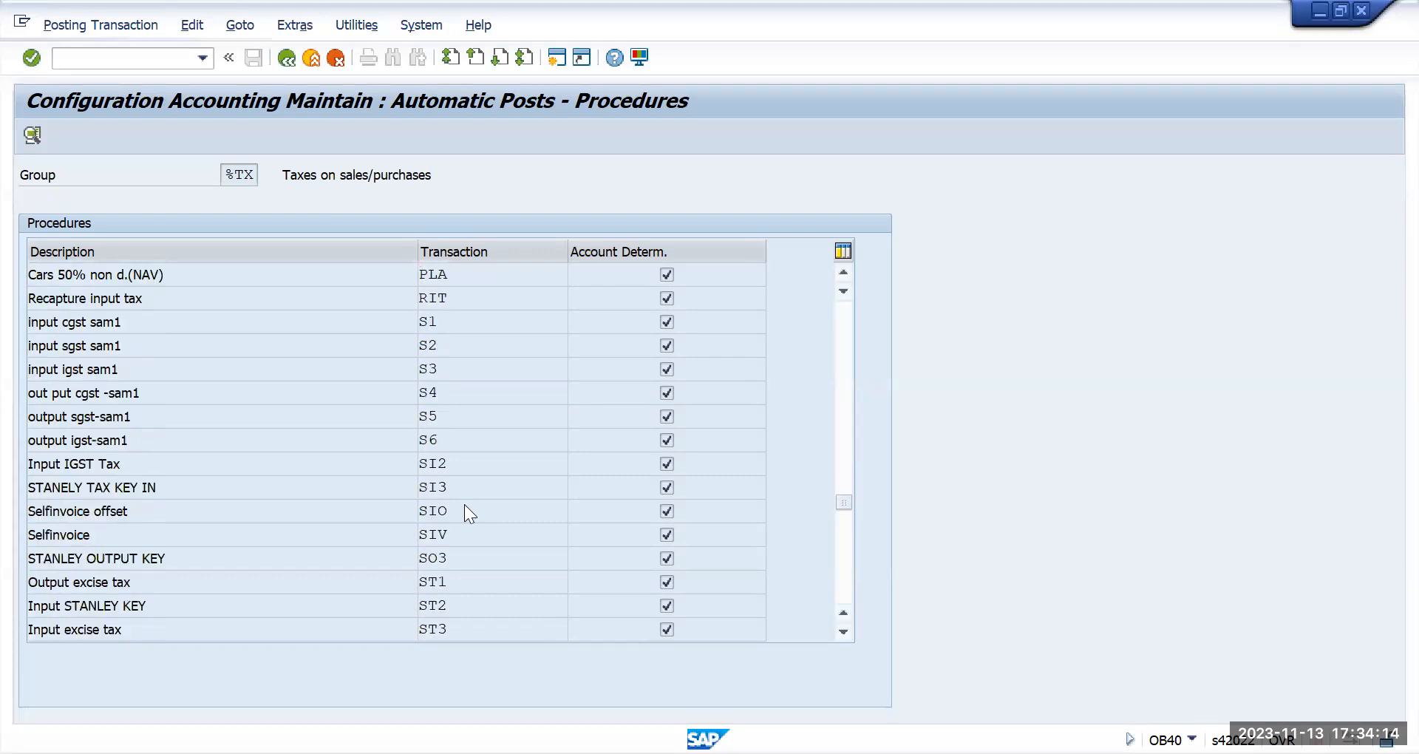
scroll(466, 504, "down", 4)
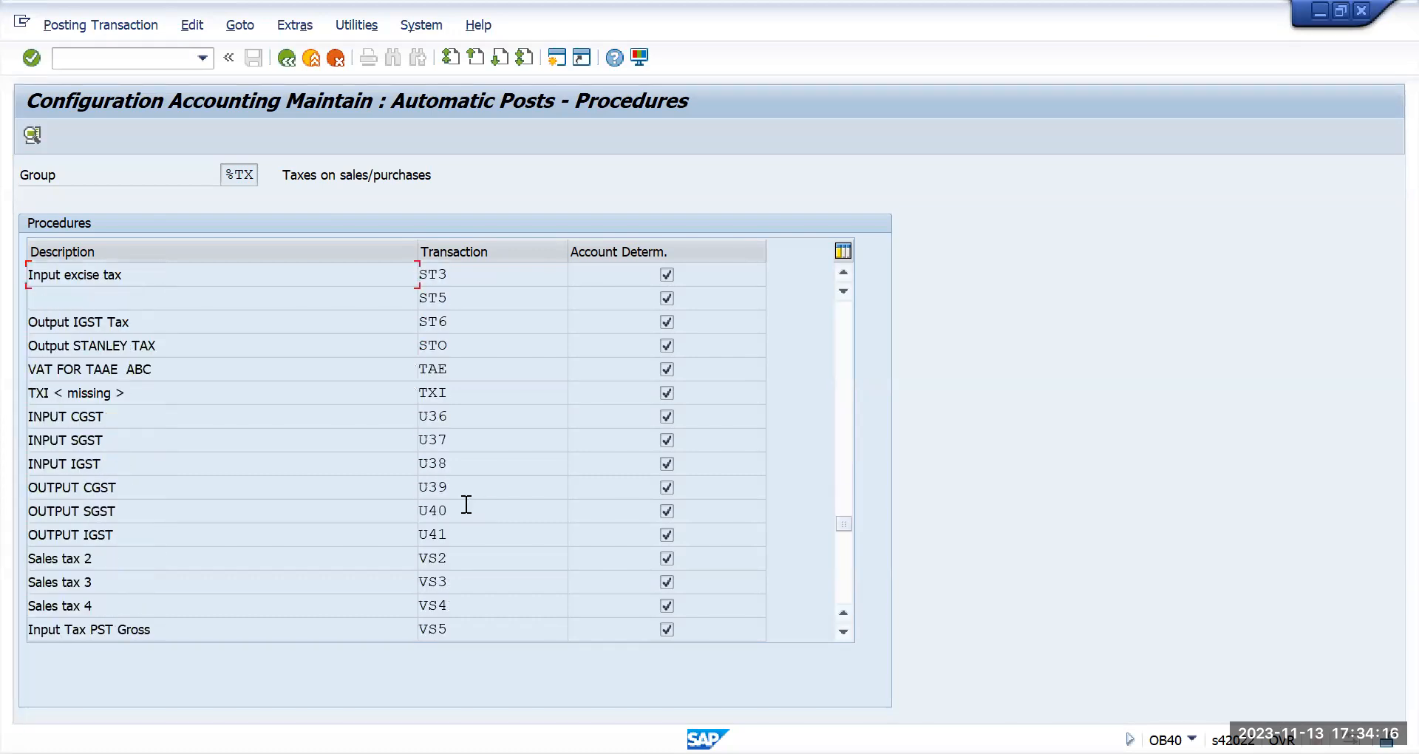
scroll(466, 504, "down", 2)
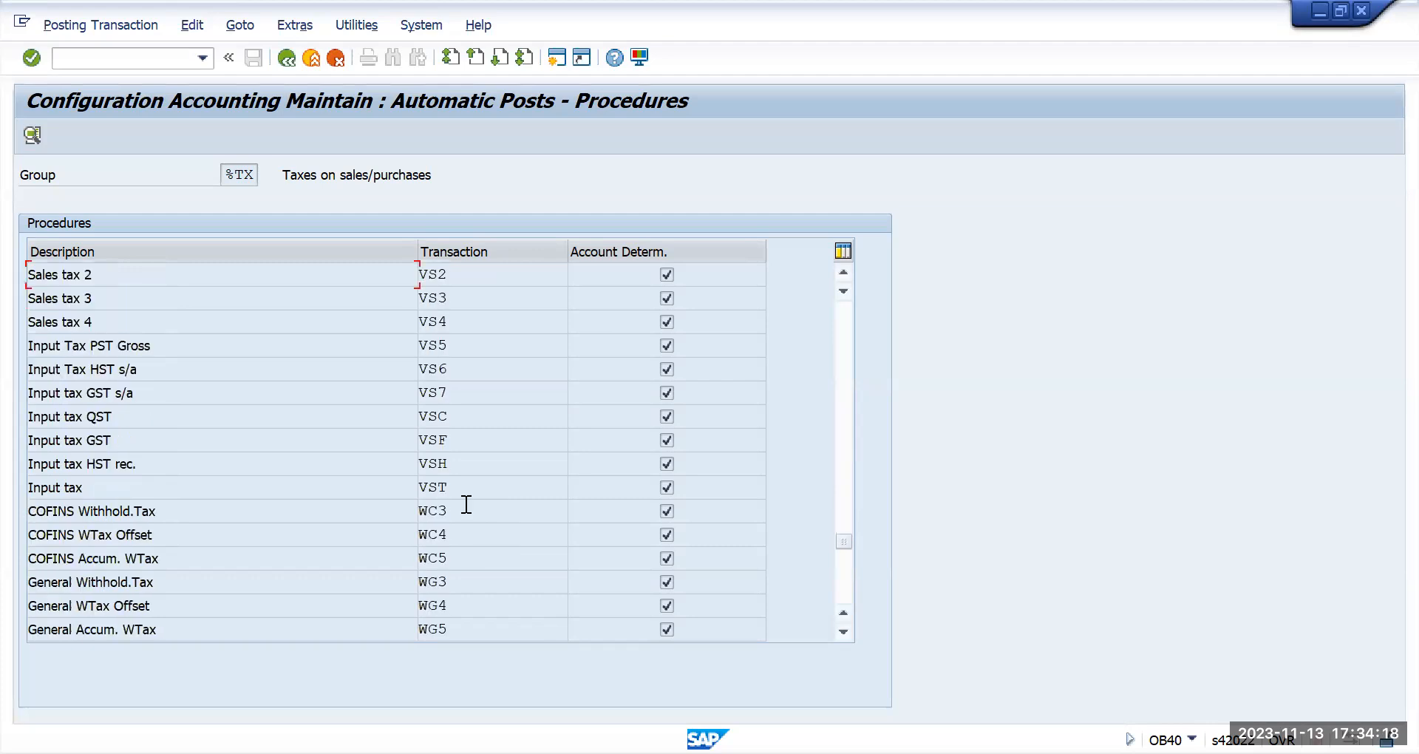
left_click(462, 489)
double_click(462, 489)
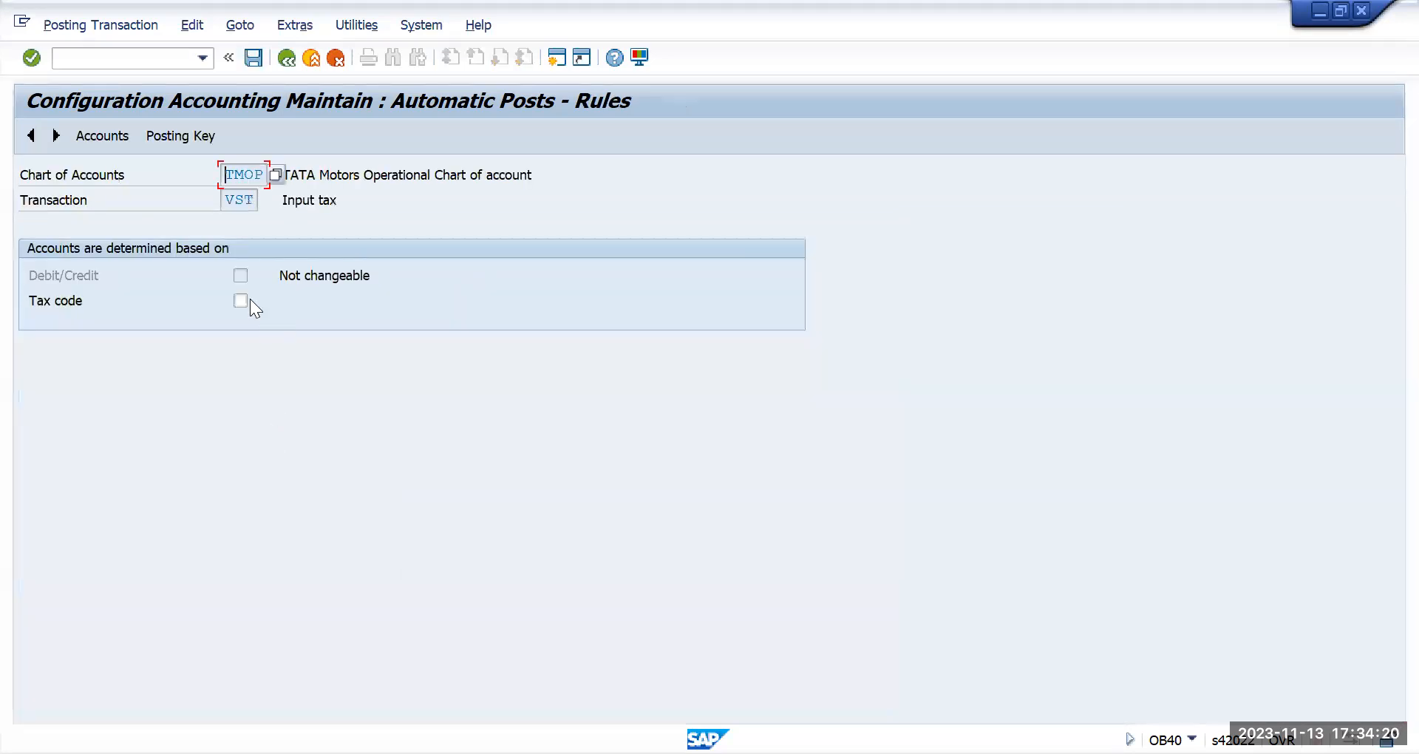
left_click(255, 58)
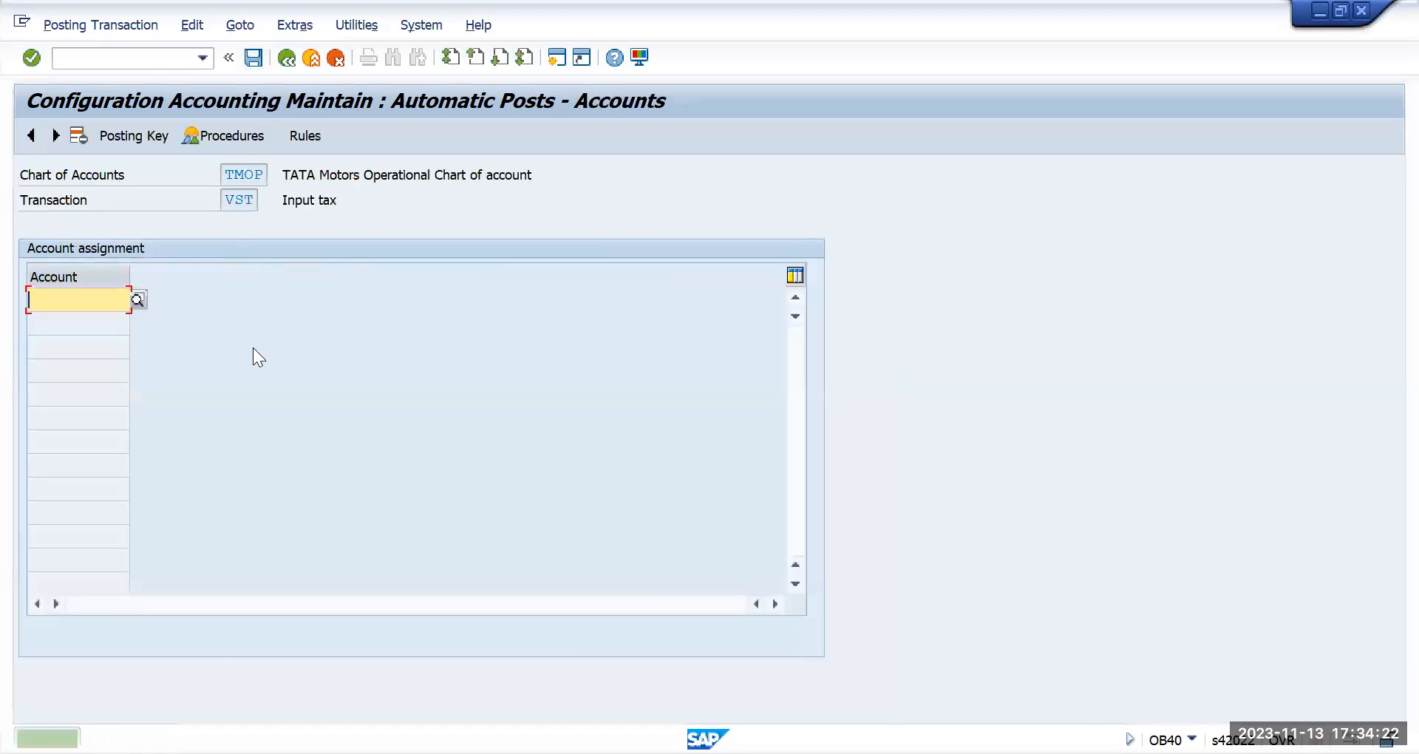
- Assign the purchase tax payable account to the VST input tax procedure, save it and return to the procedures list
key("ctrl+v")
left_click(256, 59)
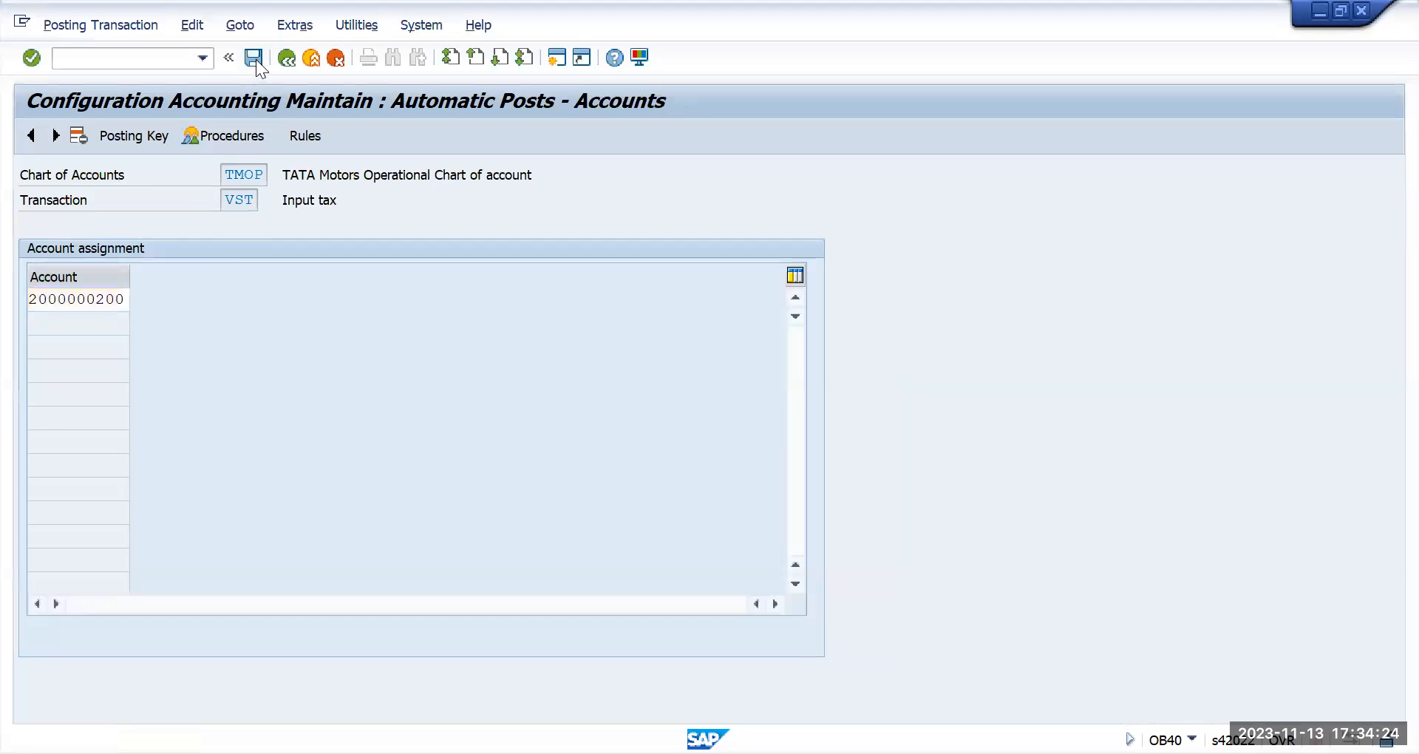
key("Return")
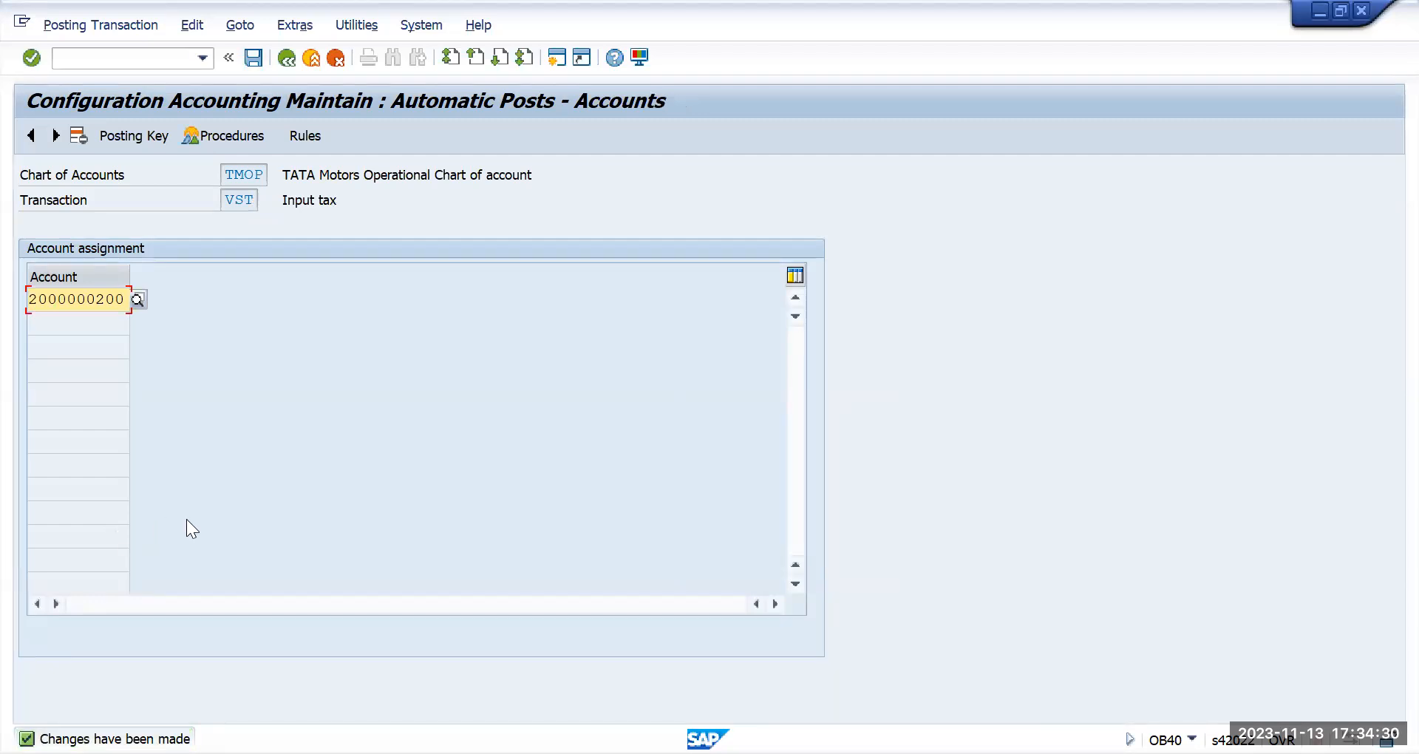
key("alt+Tab")
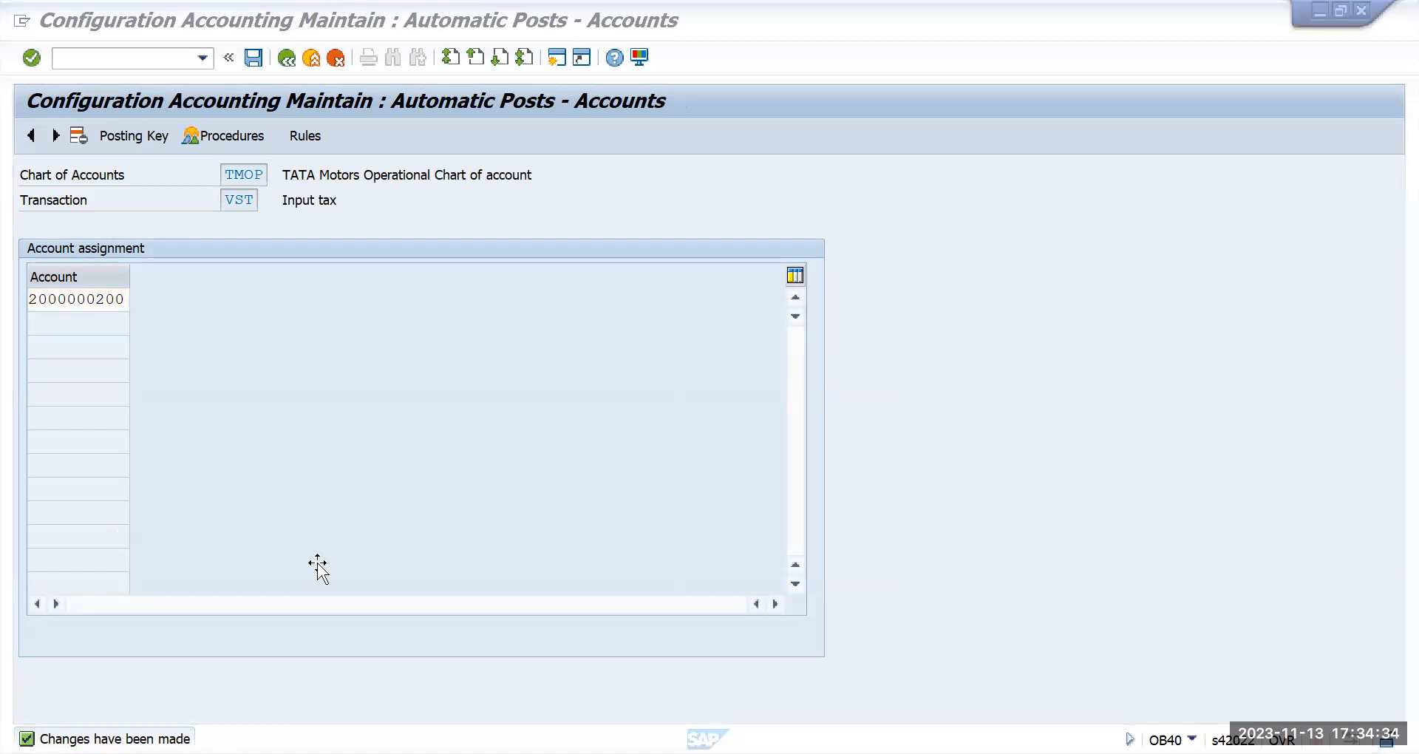
left_click(254, 58)
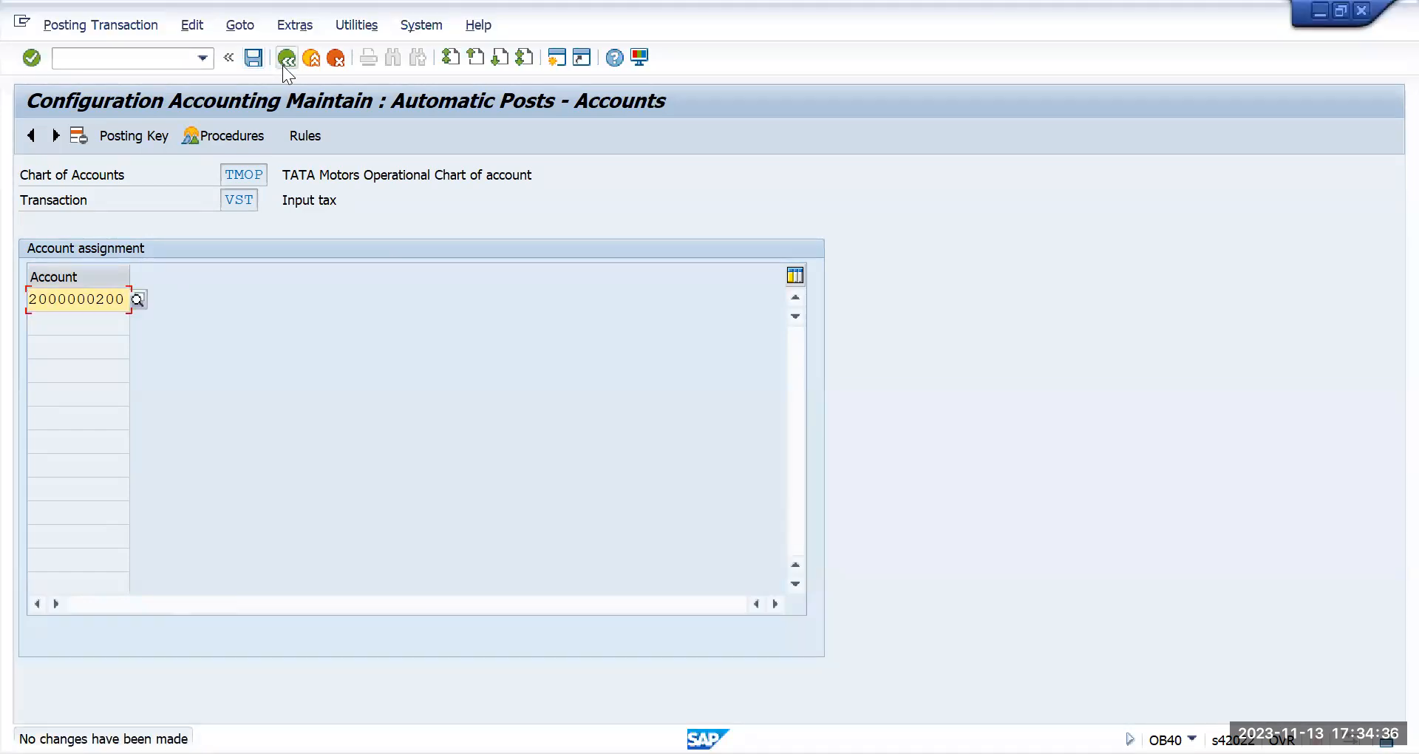
left_click(285, 59)
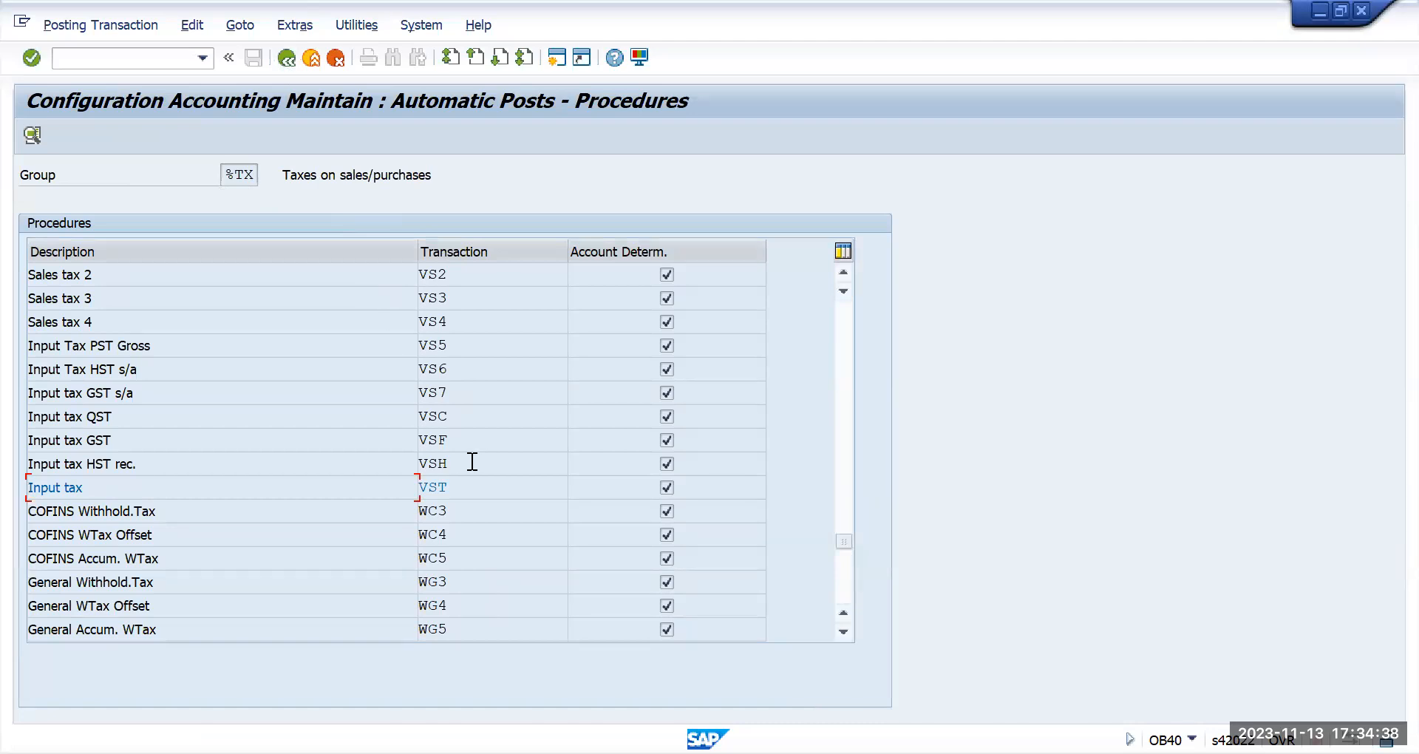
- Locate the MWS output tax procedure in the list and switch to transaction FS00 for central G/L account maintenance
key("alt+Tab")
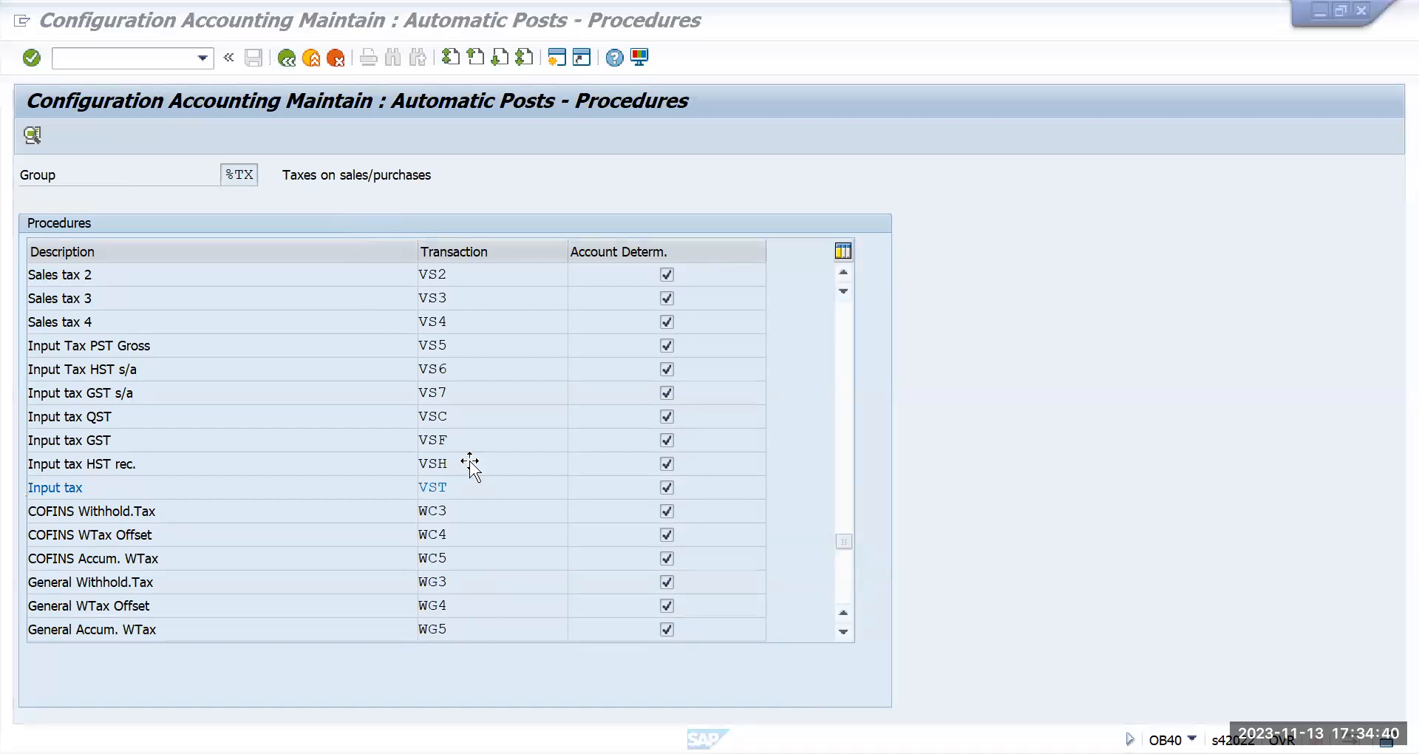
key("alt+Tab")
scroll(479, 499, "up", 15)
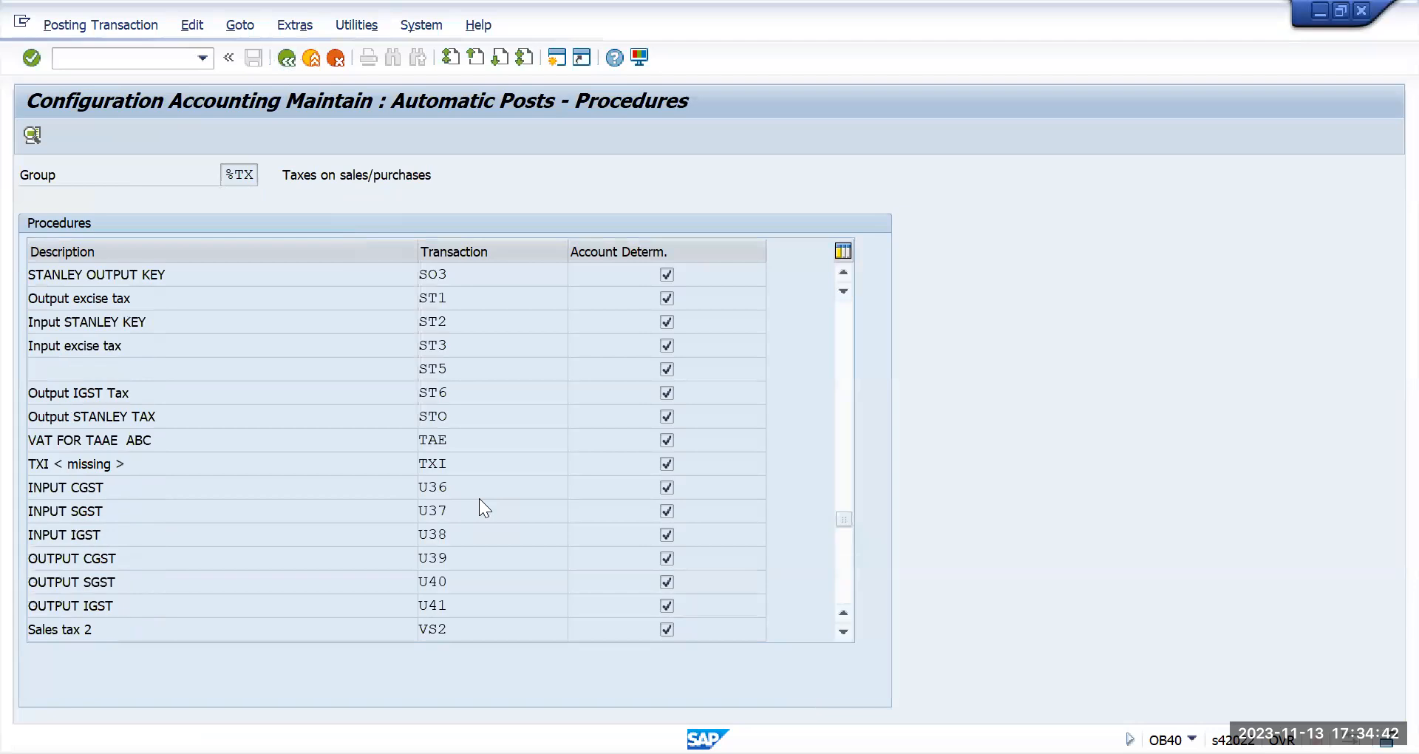
scroll(479, 498, "up", 2)
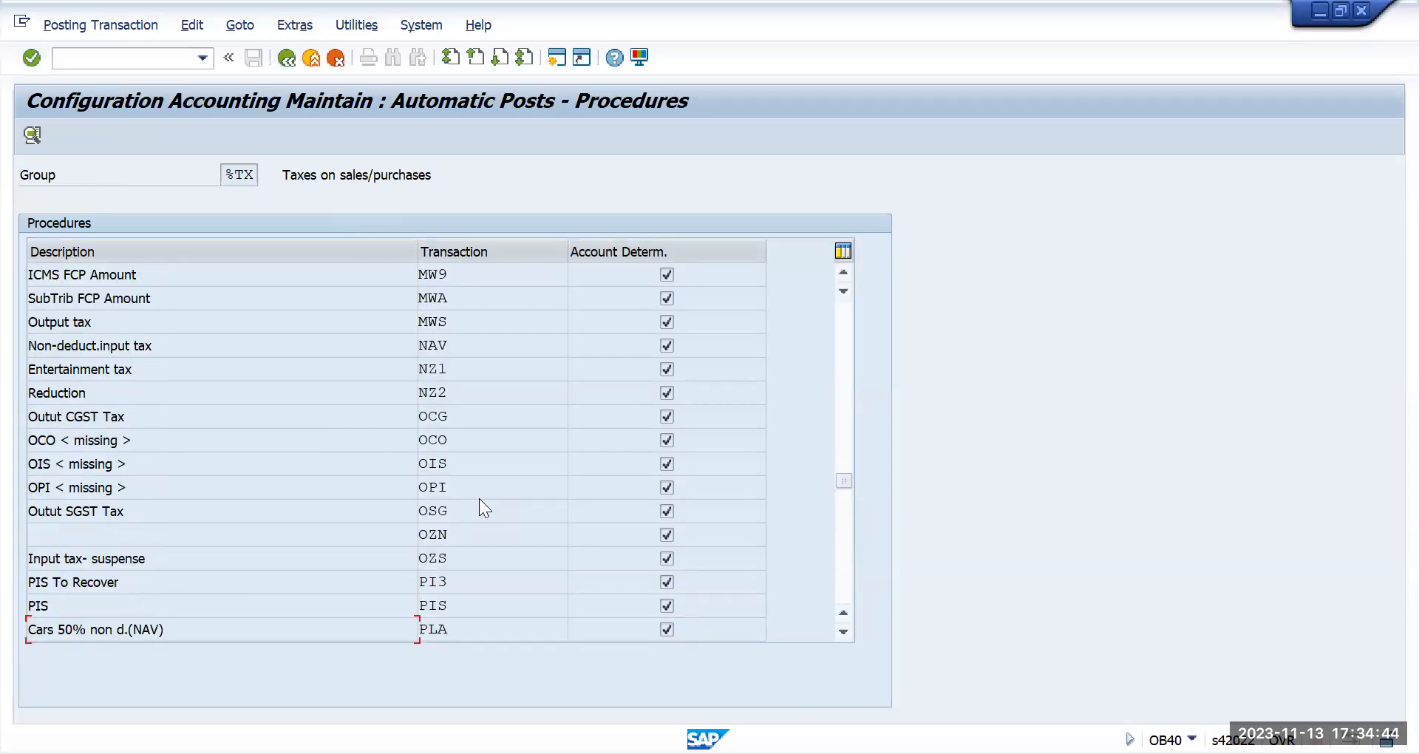
left_click(461, 321)
left_click(131, 60)
type("/n")
key("Return")
type("fs00")
key("Return")
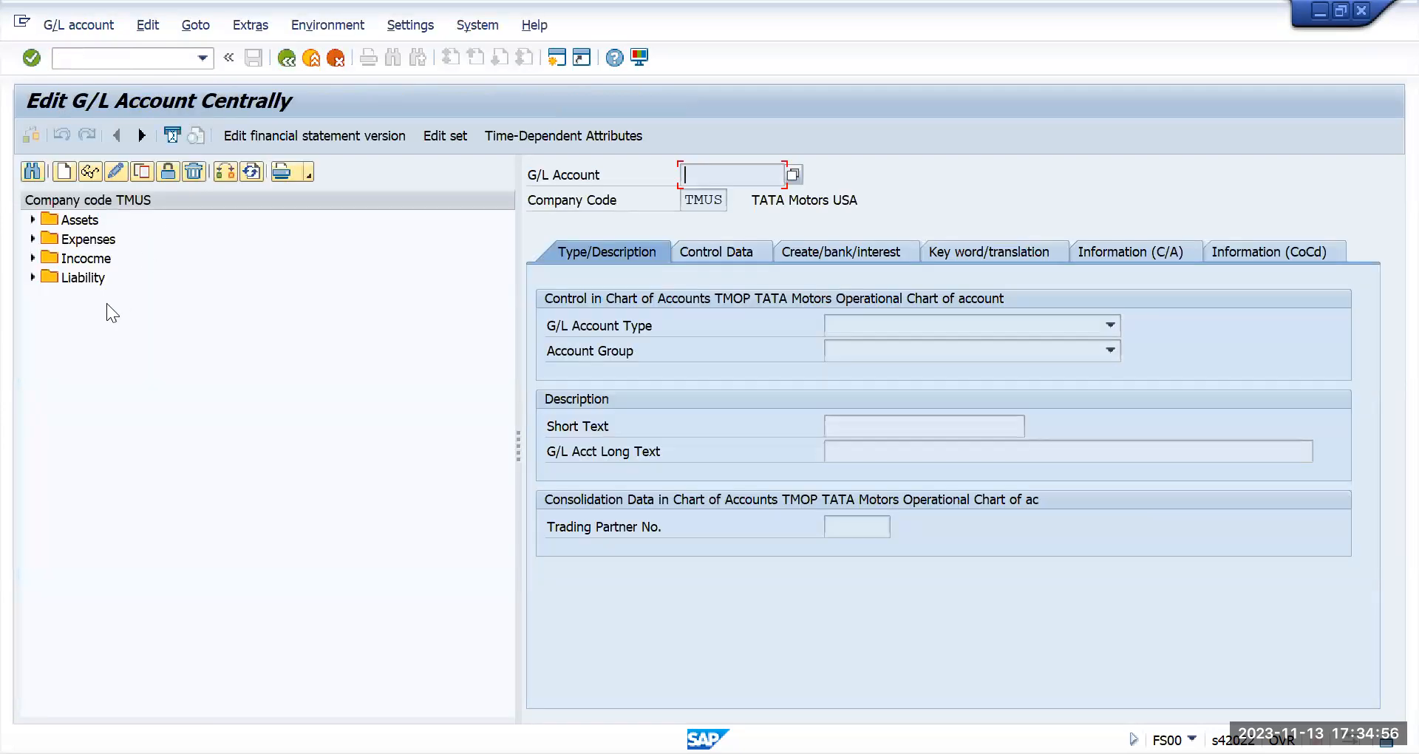
- Copy the Purchase tax payable liability account to a new G/L account number starting with 1 in company code TMUS
left_click(29, 276)
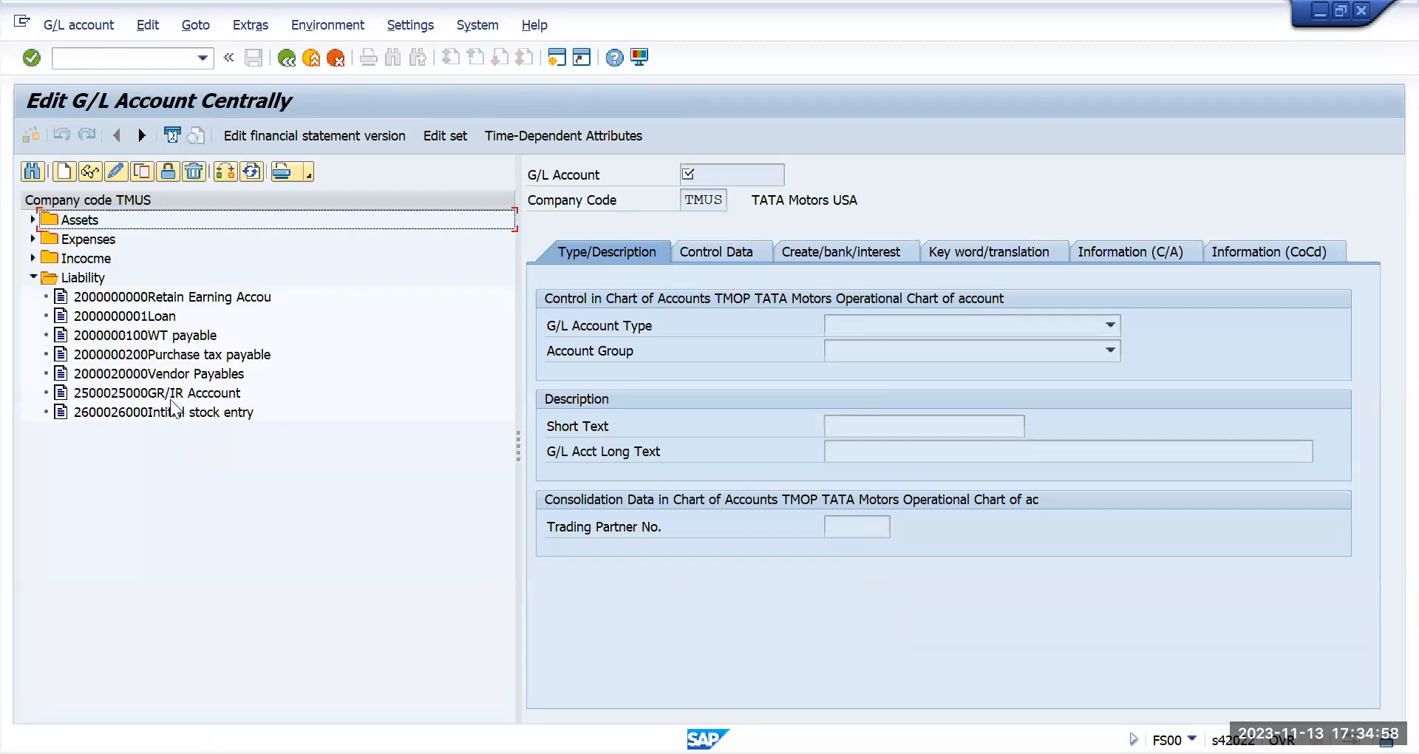
left_click(107, 354)
double_click(103, 356)
left_click(142, 171)
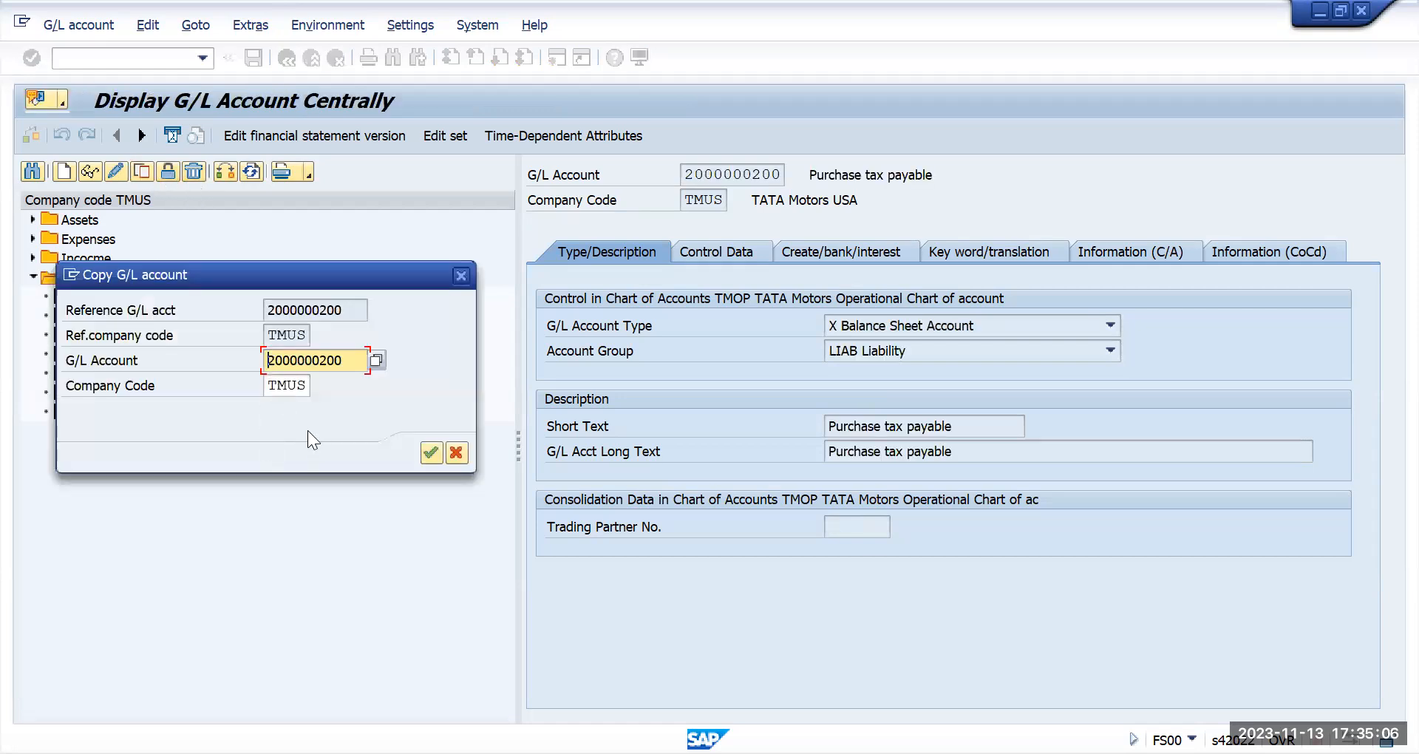
type("1")
left_click(432, 452)
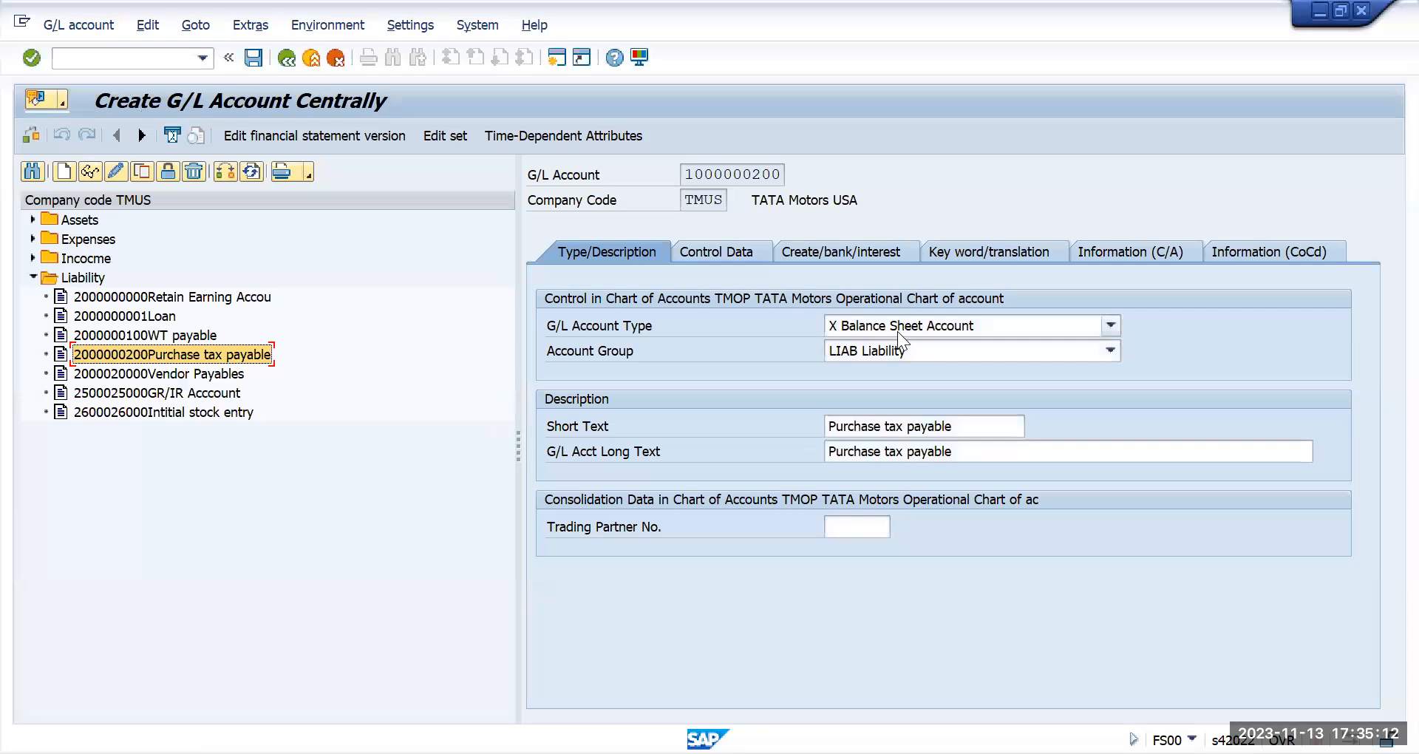
- Set the new account's group to ASST Assets and its short text to "Sales tax input"
left_click(907, 348)
left_click(890, 368)
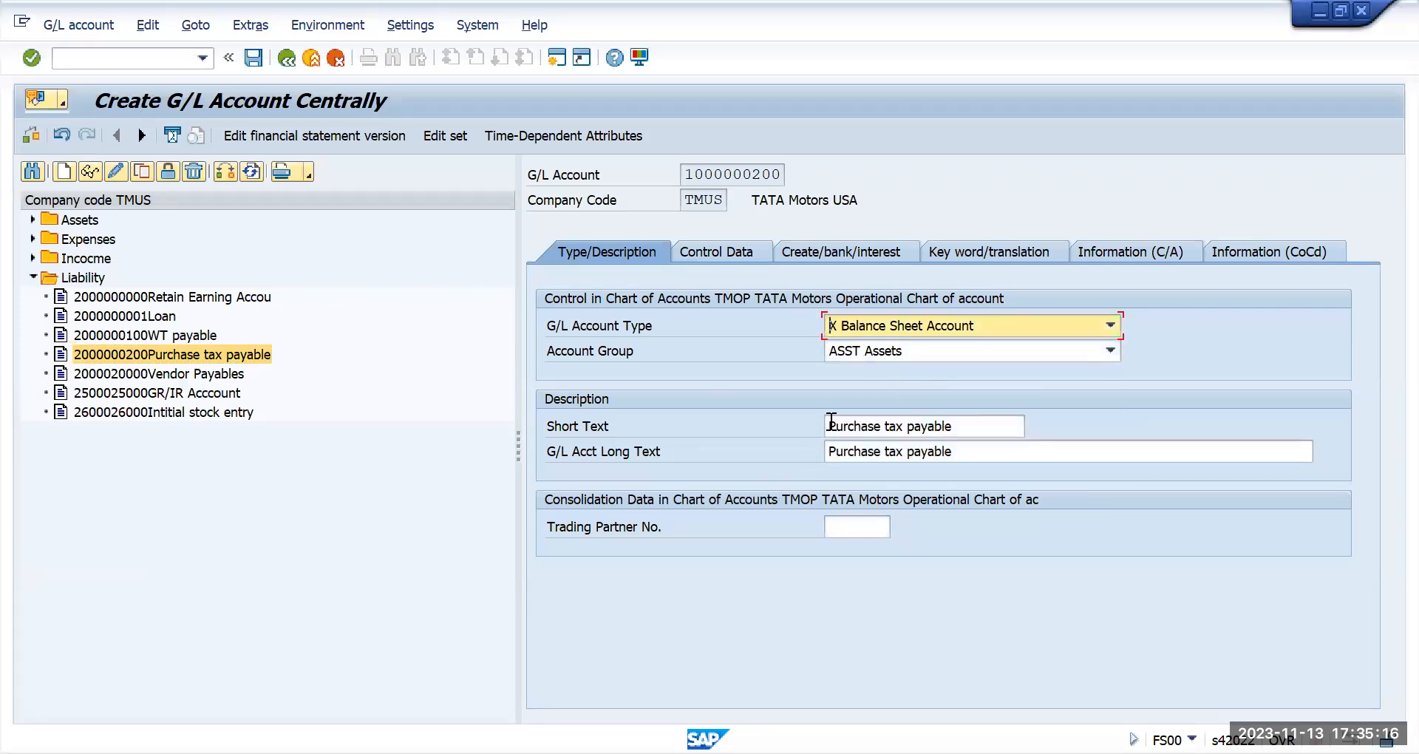
left_click_drag(827, 426, 880, 433)
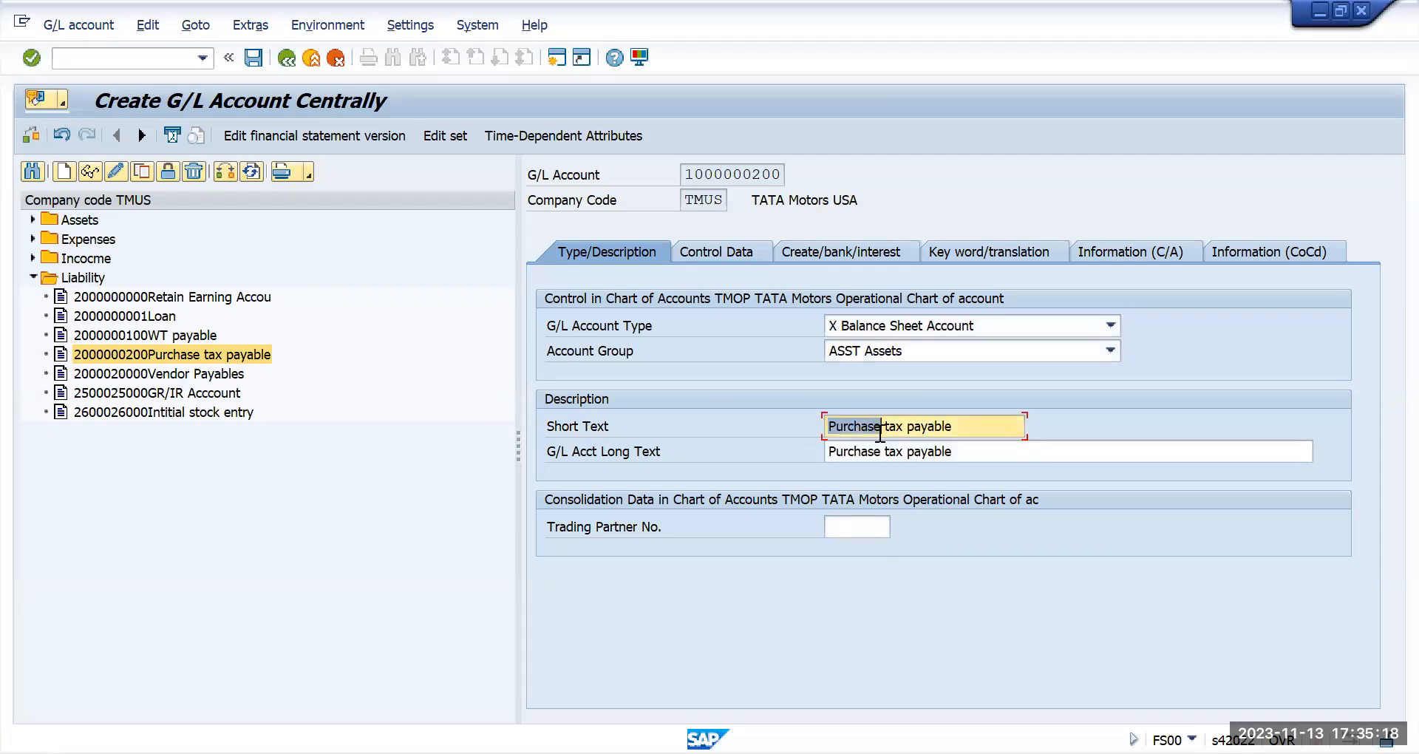
type("Sales ")
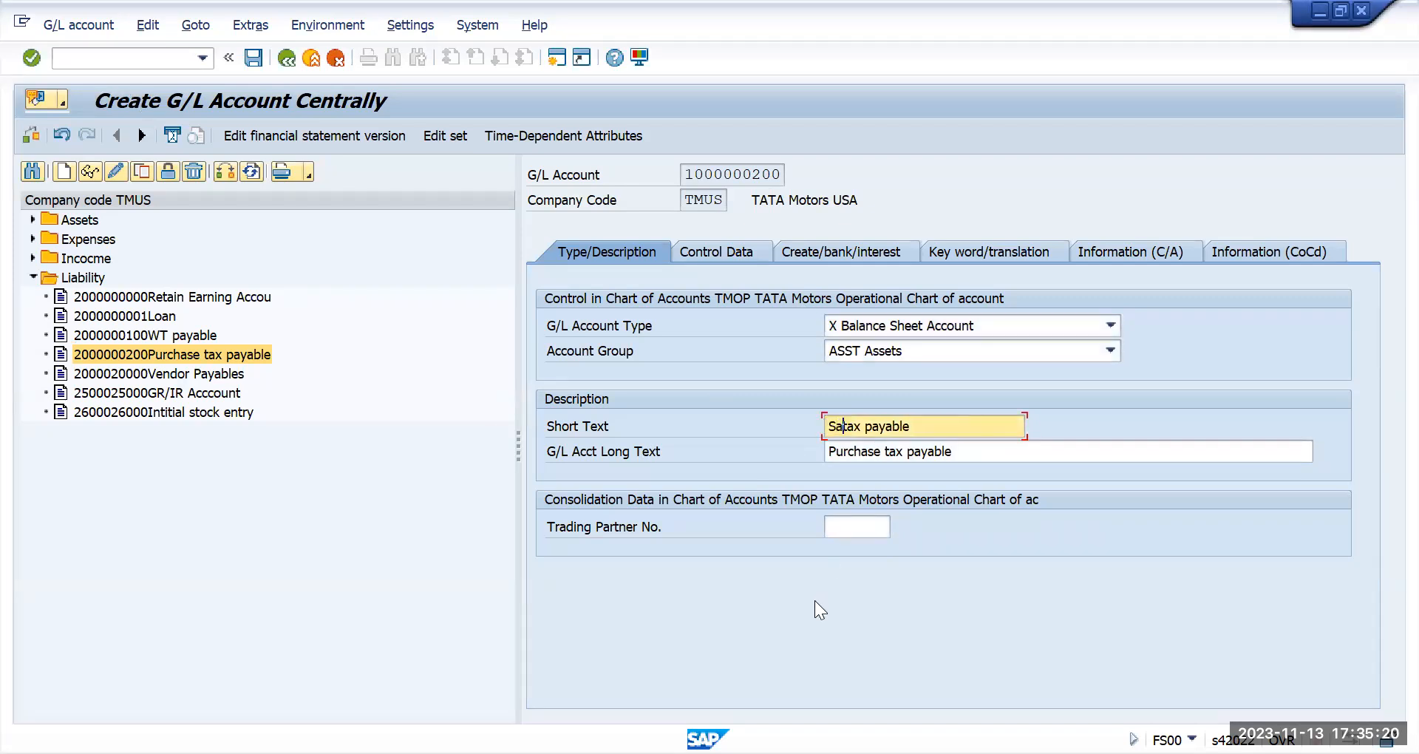
type("tax pa")
key("BackSpace")
key("BackSpace")
key("BackSpace")
key("BackSpace")
type("input")
- Reuse the short text "Sales tax input" as the new account's G/L long text
left_click_drag(918, 428, 752, 421)
key("ctrl+c")
left_click(839, 452)
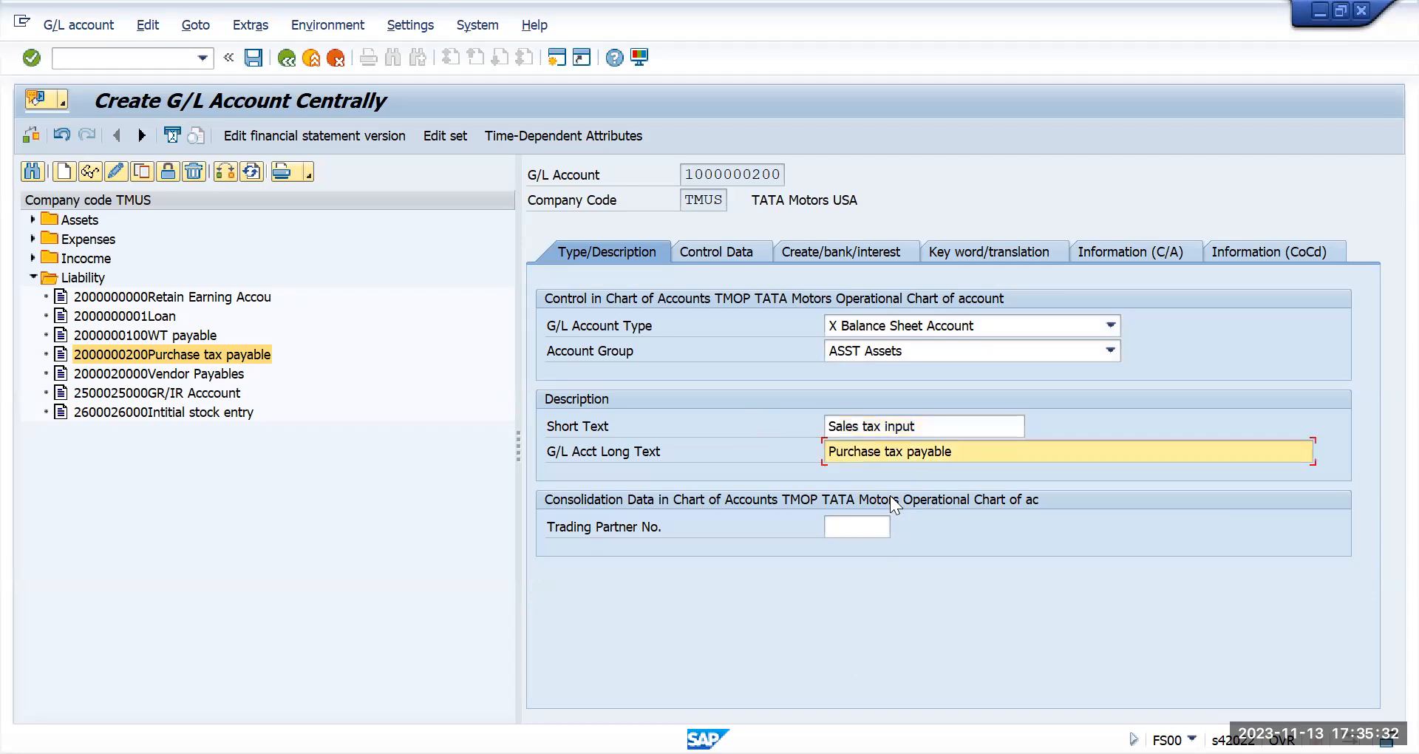
key("ctrl+v")
key("Delete")
key("Delete")
key("Delete")
key("Delete")
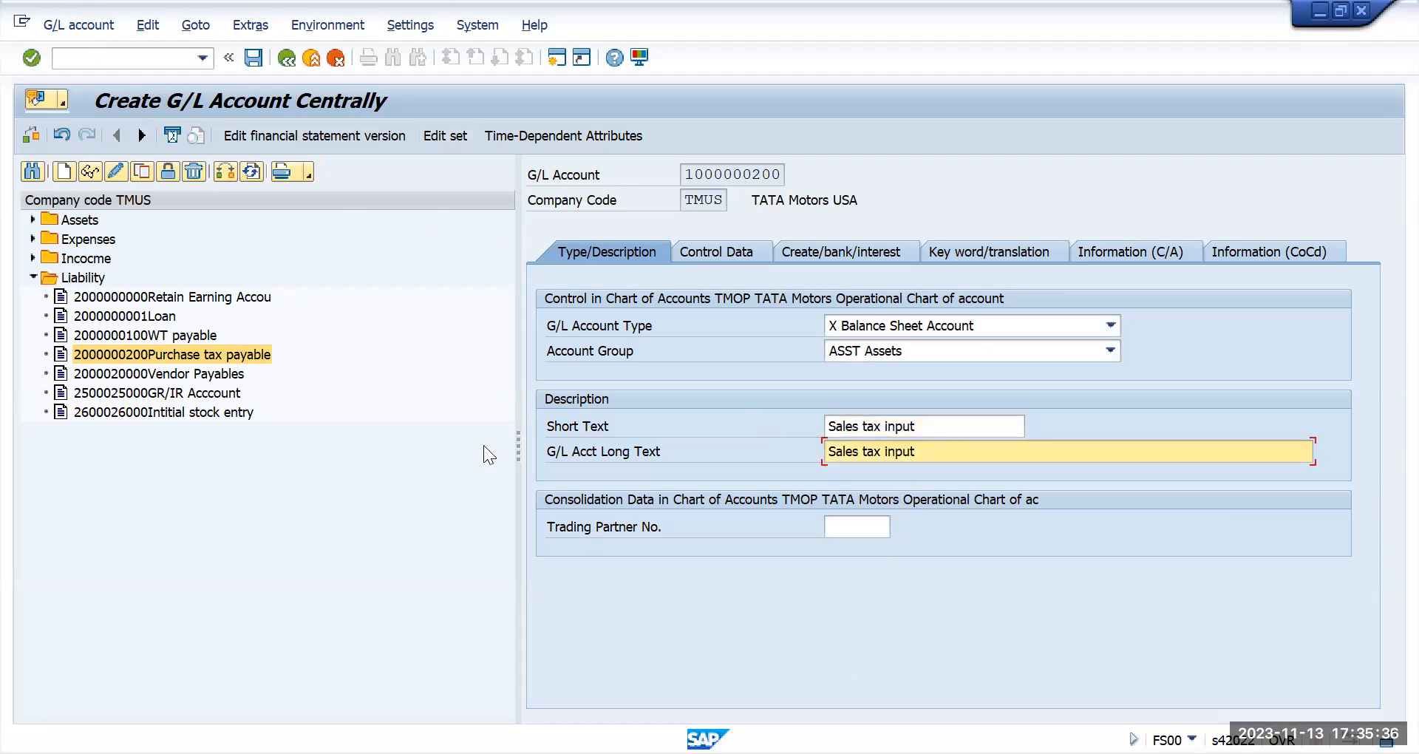
key("Return")
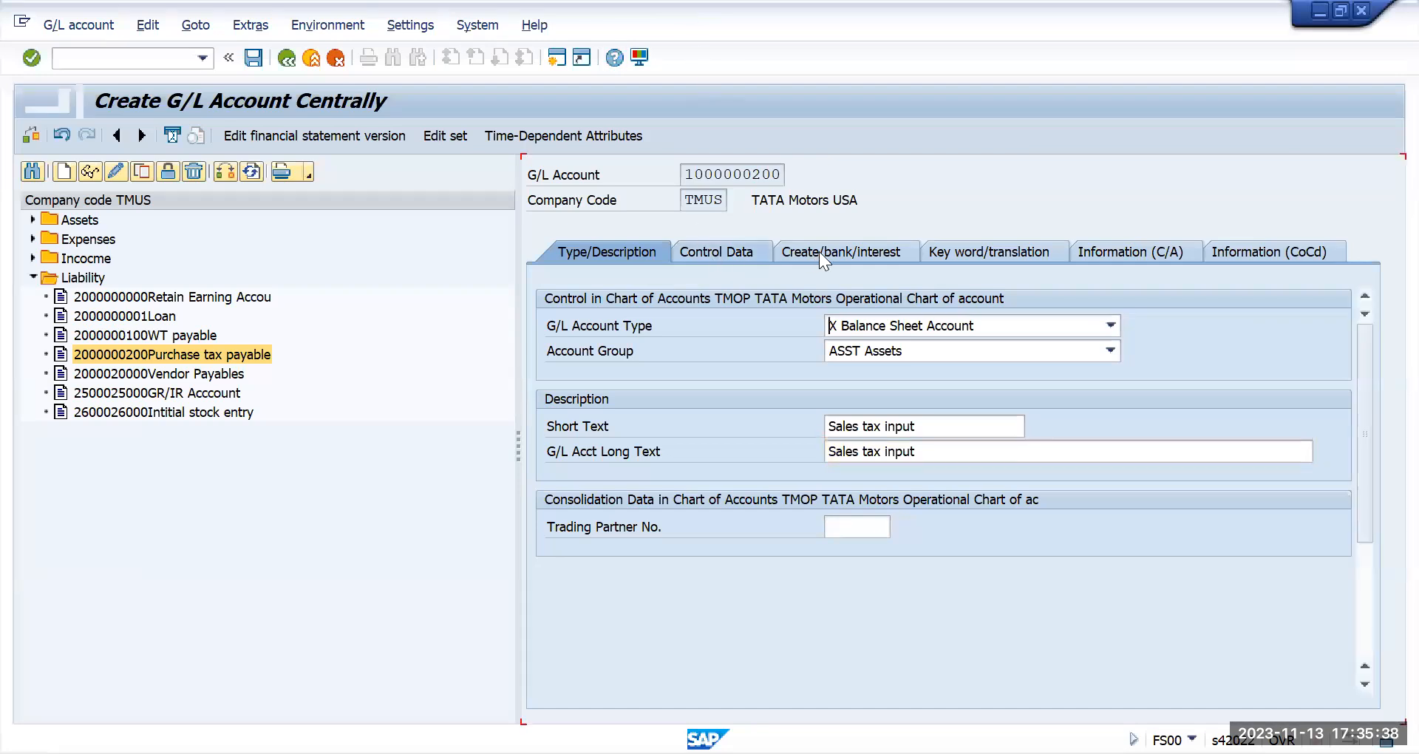
- Copy the new account's G/L number and save the account, accepting the local currency warning
left_click(819, 252)
left_click(955, 251)
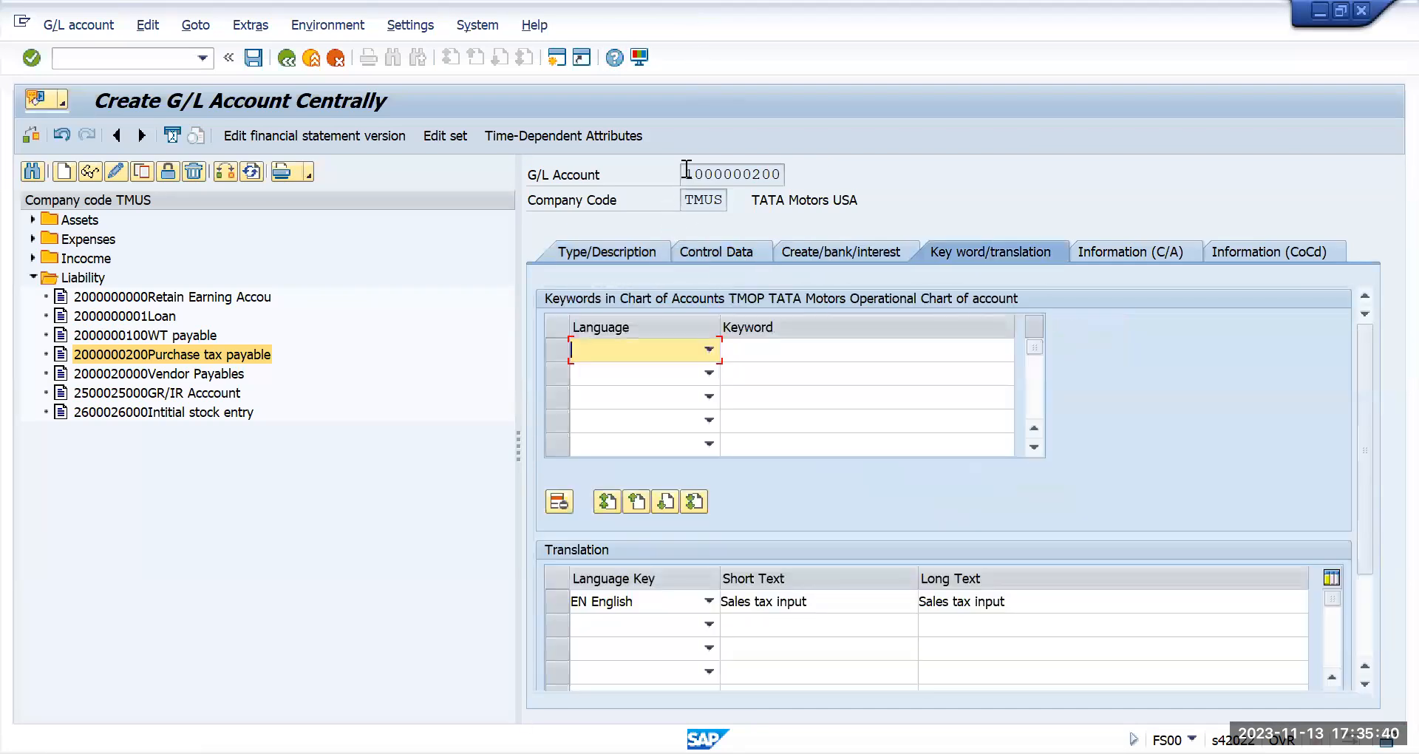
left_click(686, 173)
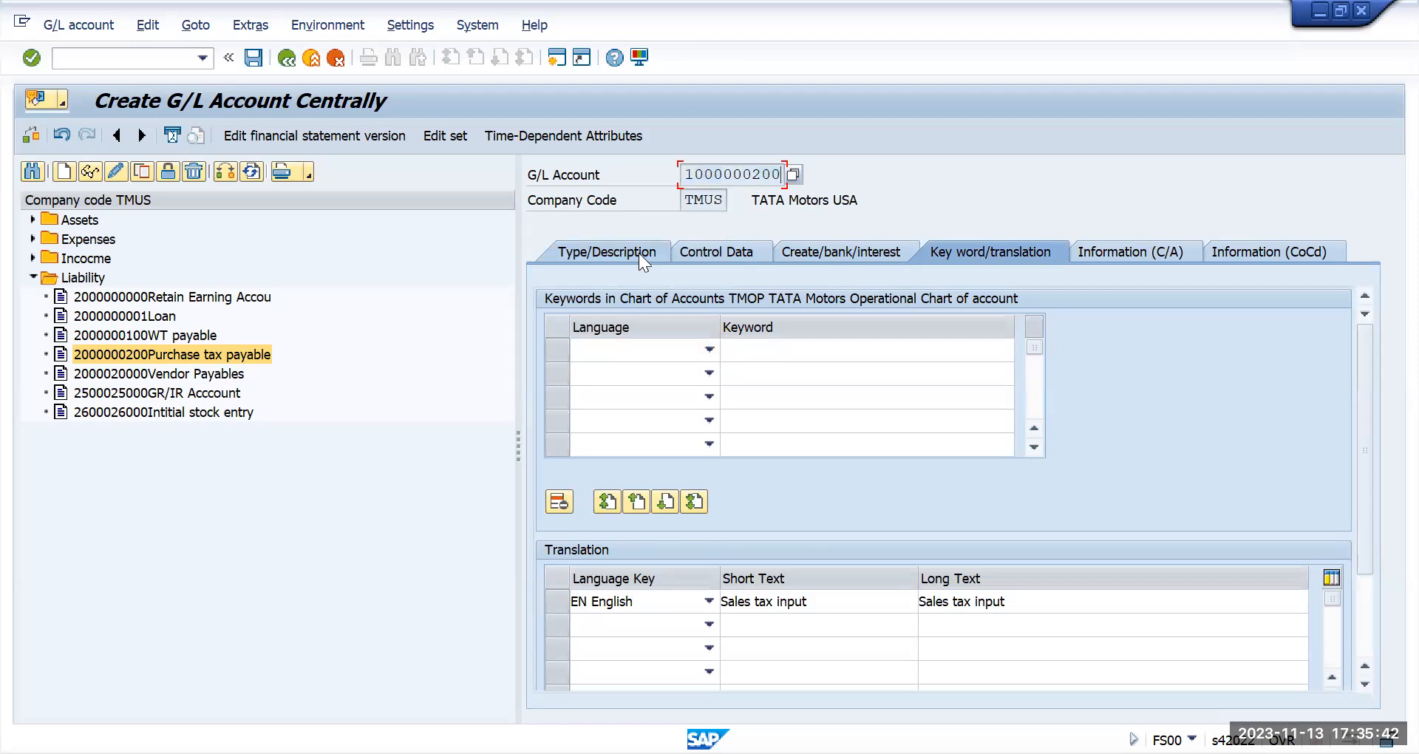
left_click(604, 250)
left_click(254, 59)
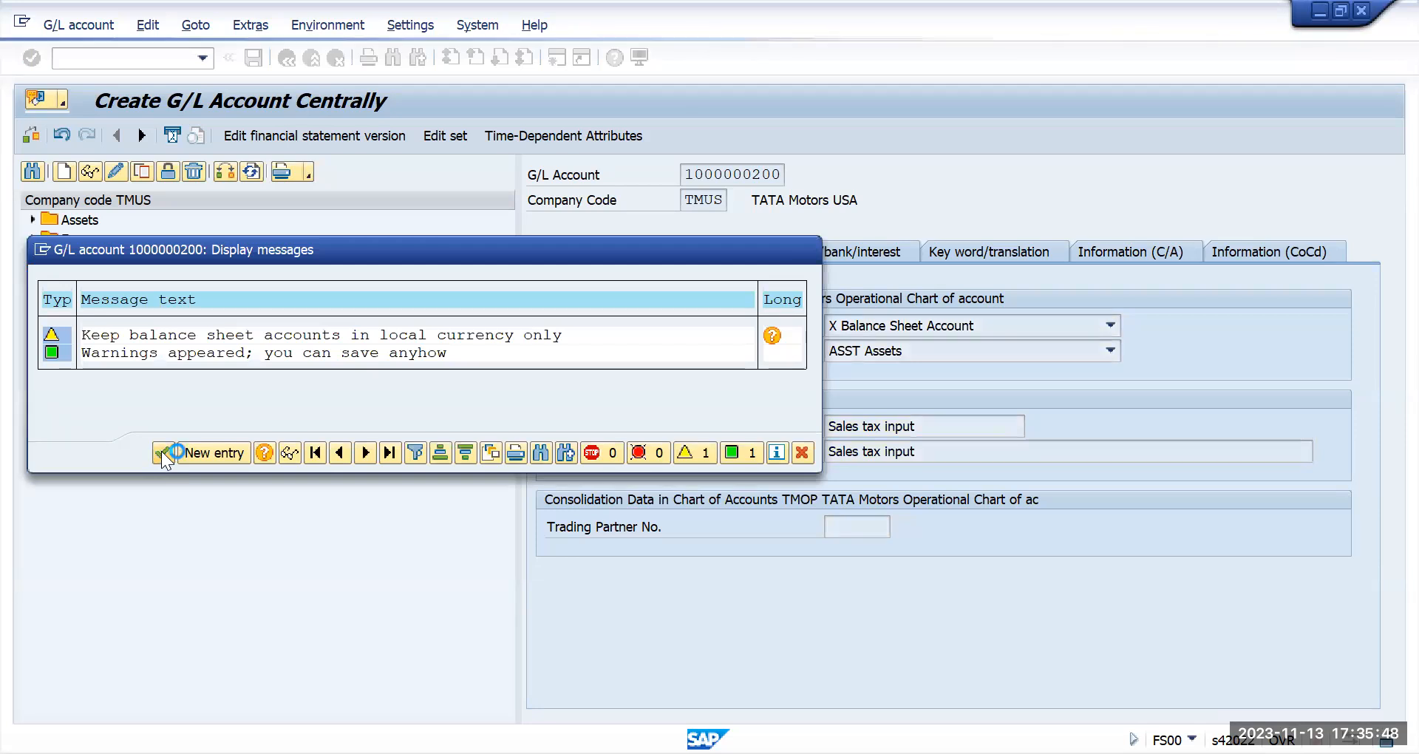
- Open transaction OB40 to list the automatic posting procedures for taxes on sales and purchases
left_click(147, 58)
type("/n")
type("fs00")
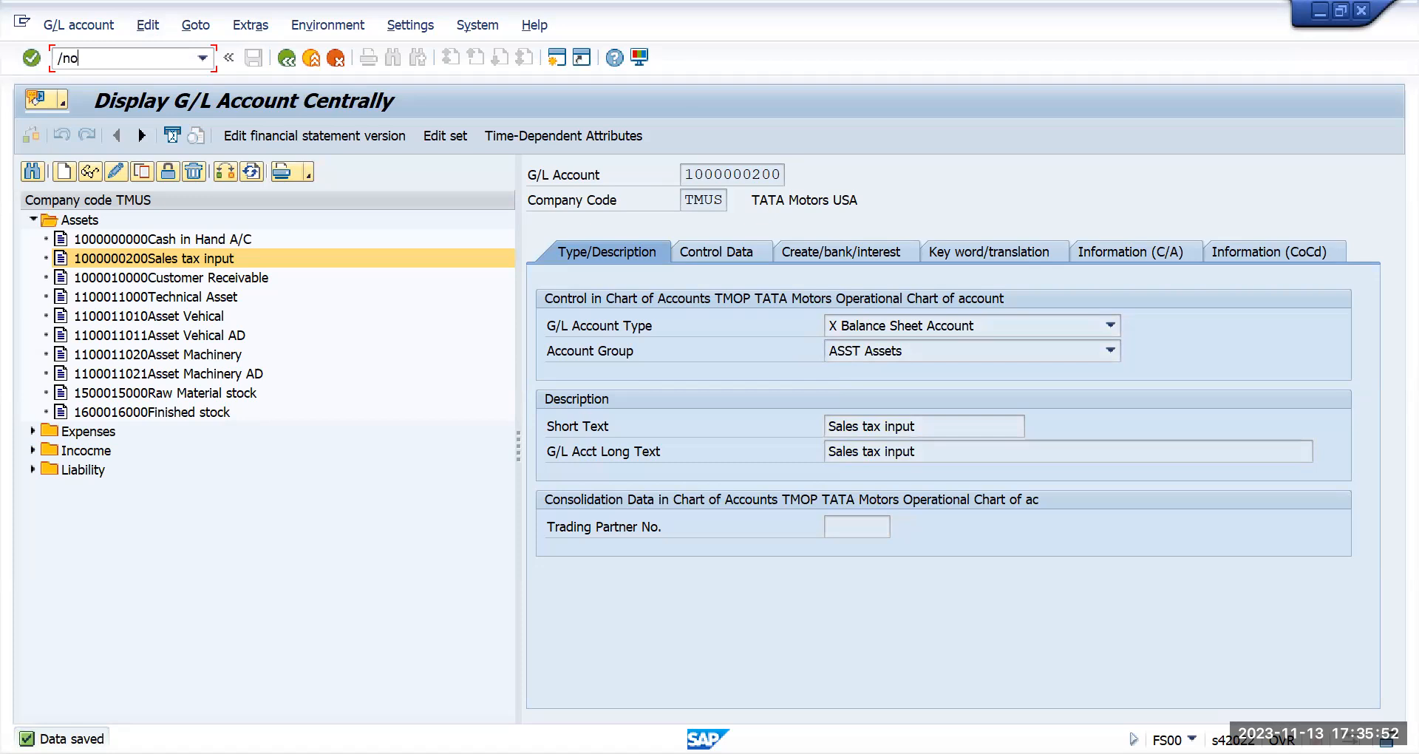
key("Return")
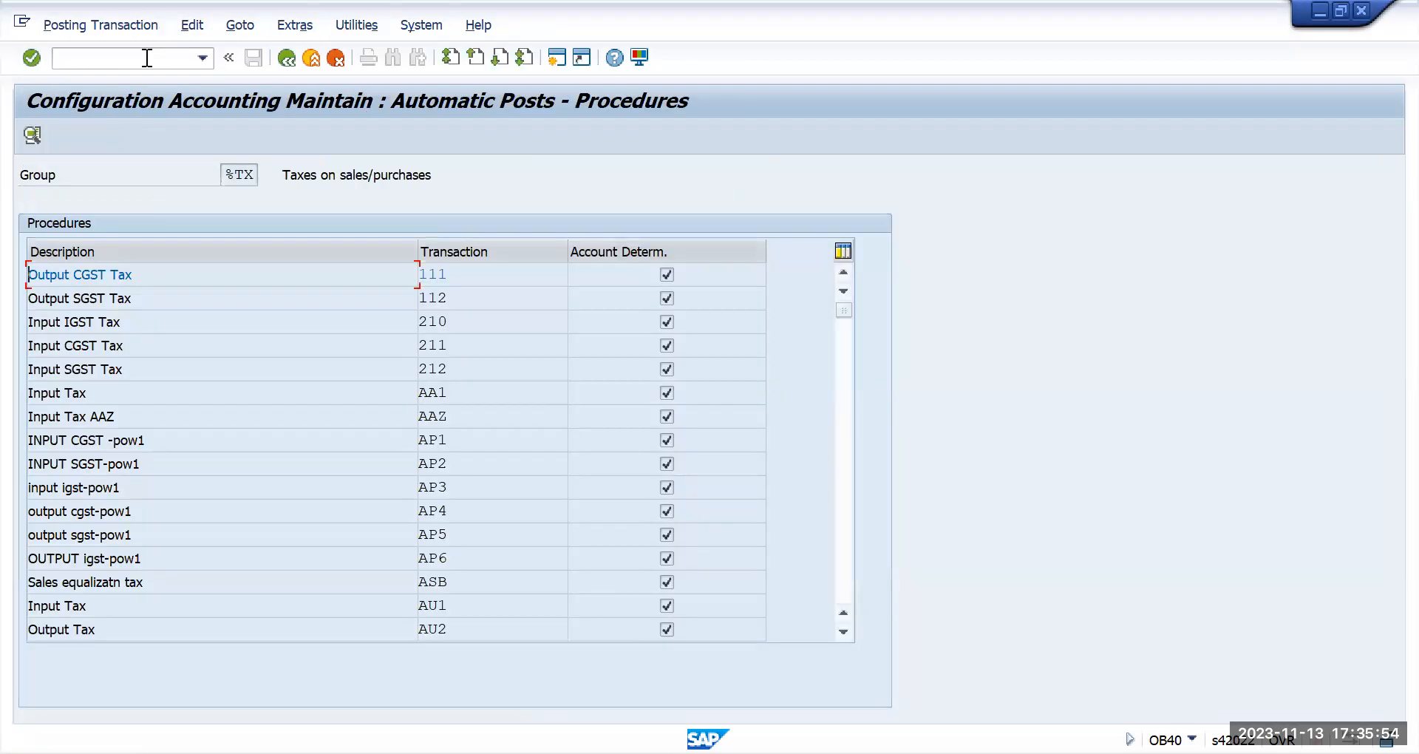
- Open the output tax procedure MWS for chart of accounts TMOP and save its rules to reach account assignment
scroll(700, 489, "down", 1)
scroll(701, 491, "down", 16)
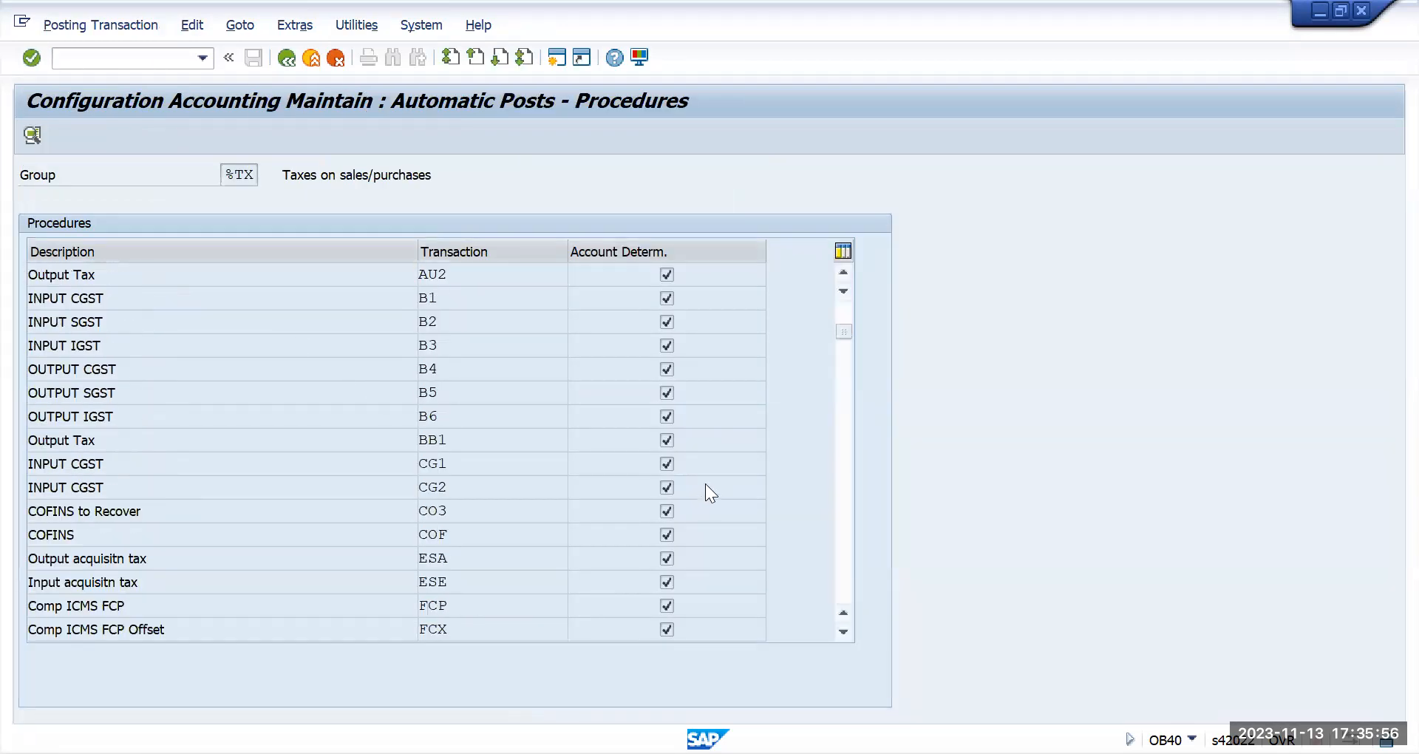
scroll(706, 476, "down", 13)
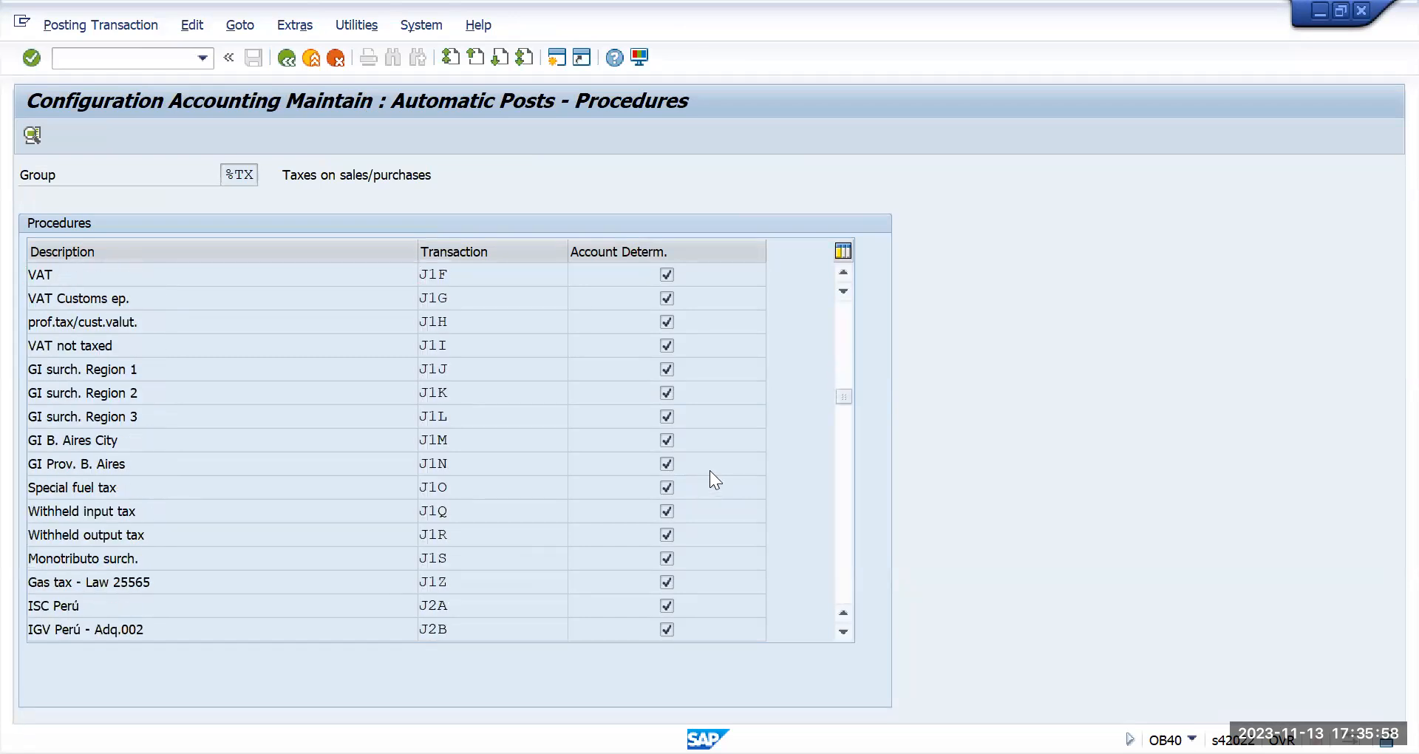
scroll(709, 470, "down", 6)
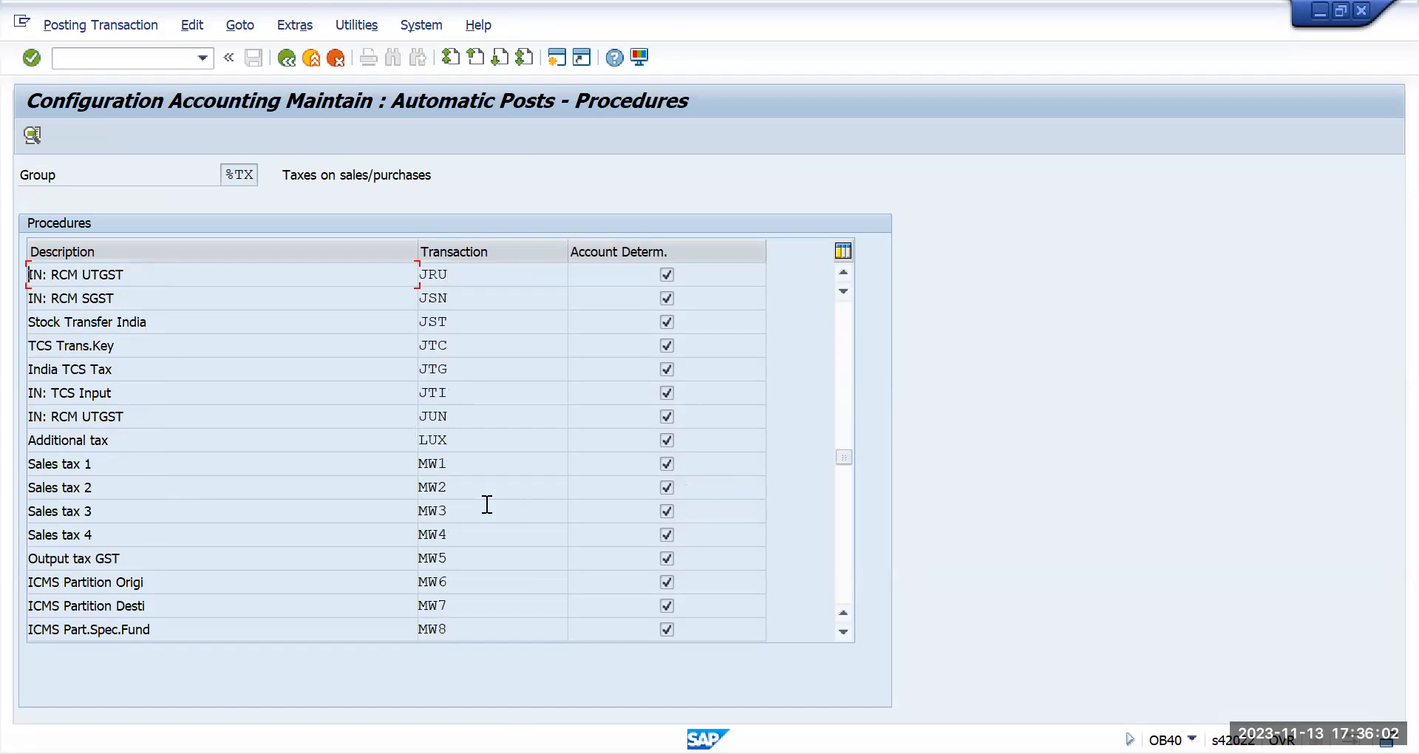
scroll(488, 504, "down", 2)
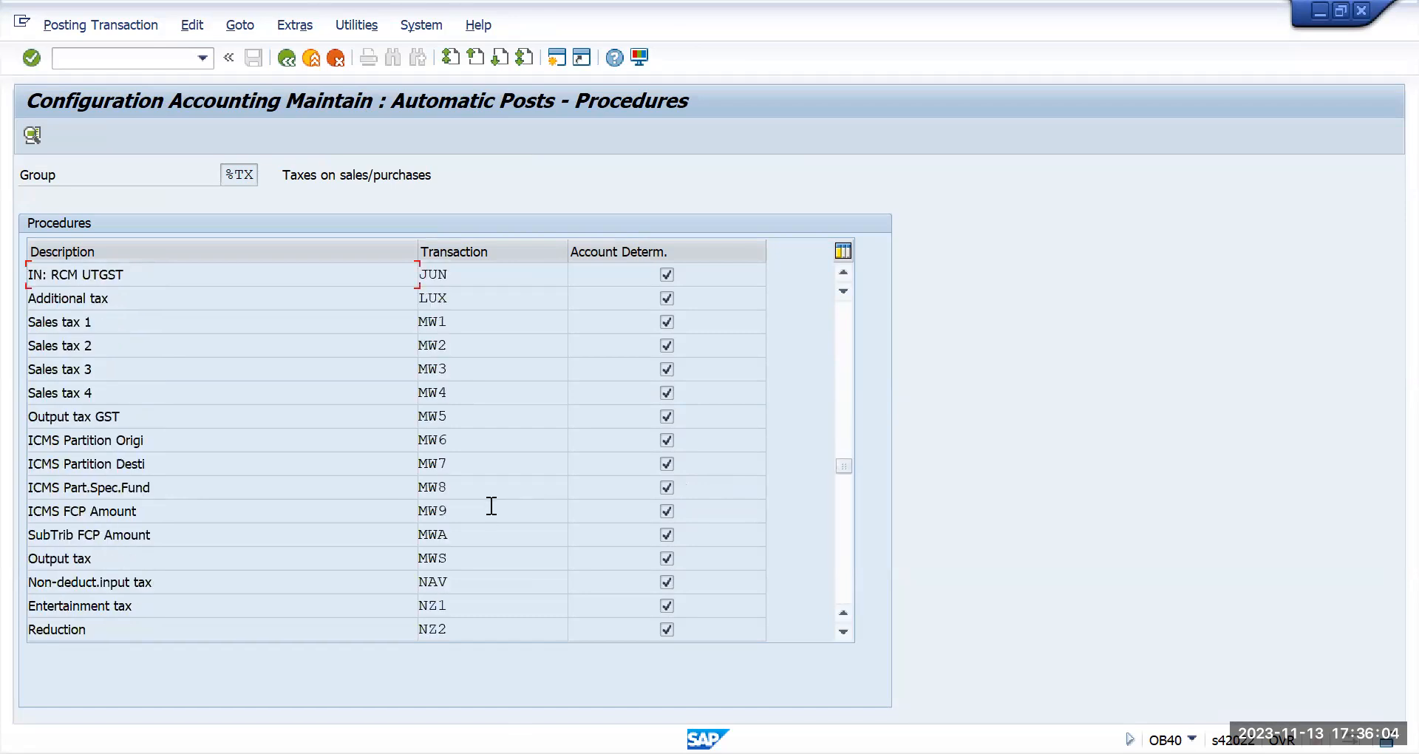
double_click(472, 556)
left_click(566, 526)
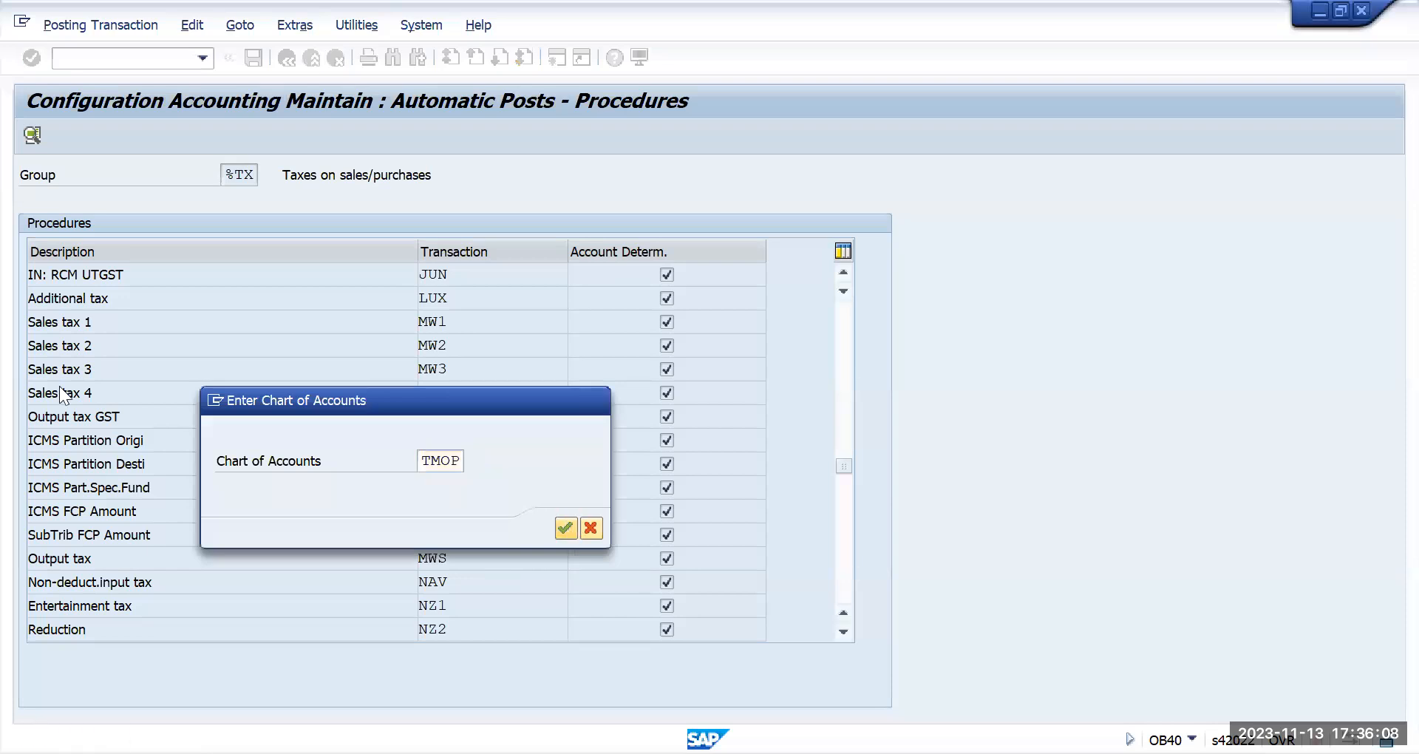
left_click(253, 59)
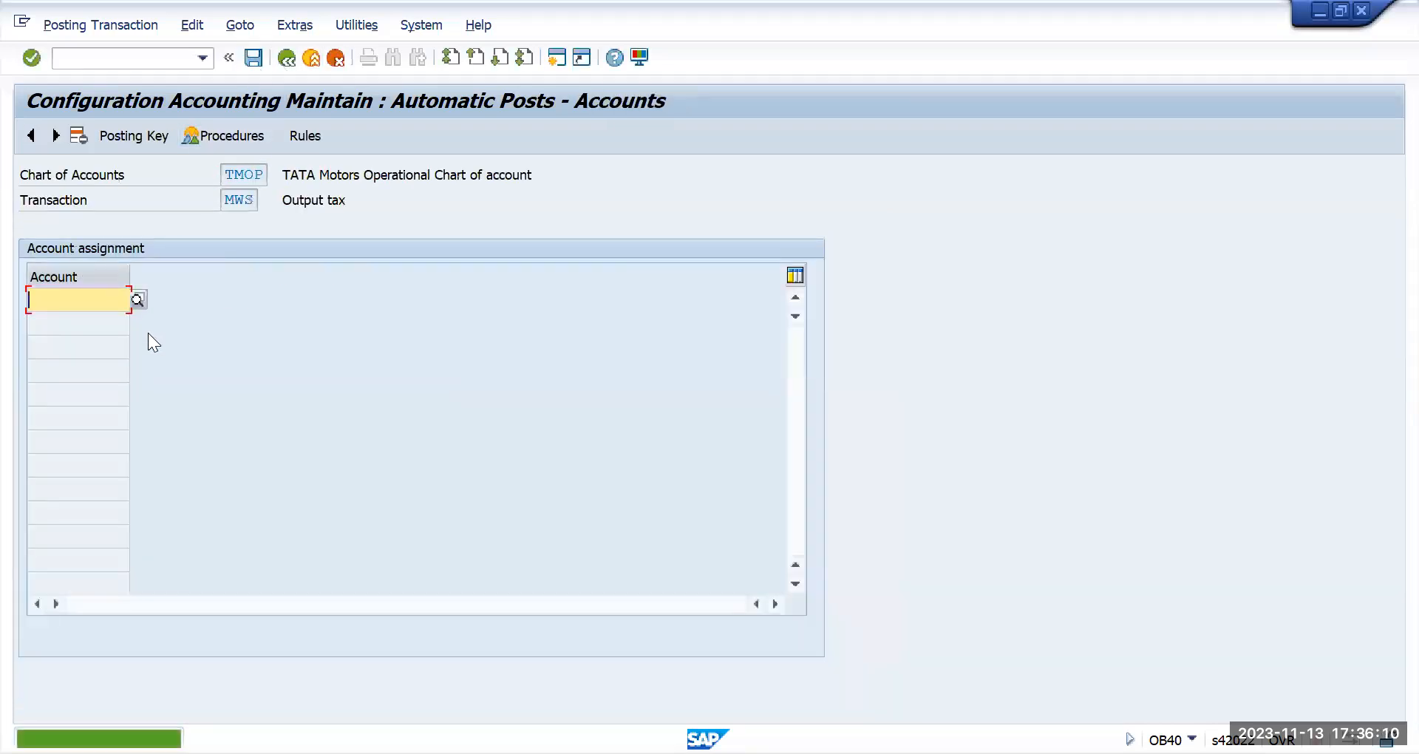
- Assign the Sales tax input account to the MWS output tax procedure and save it in the FI_Basis setting customizing request
key("ctrl+v")
left_click(254, 58)
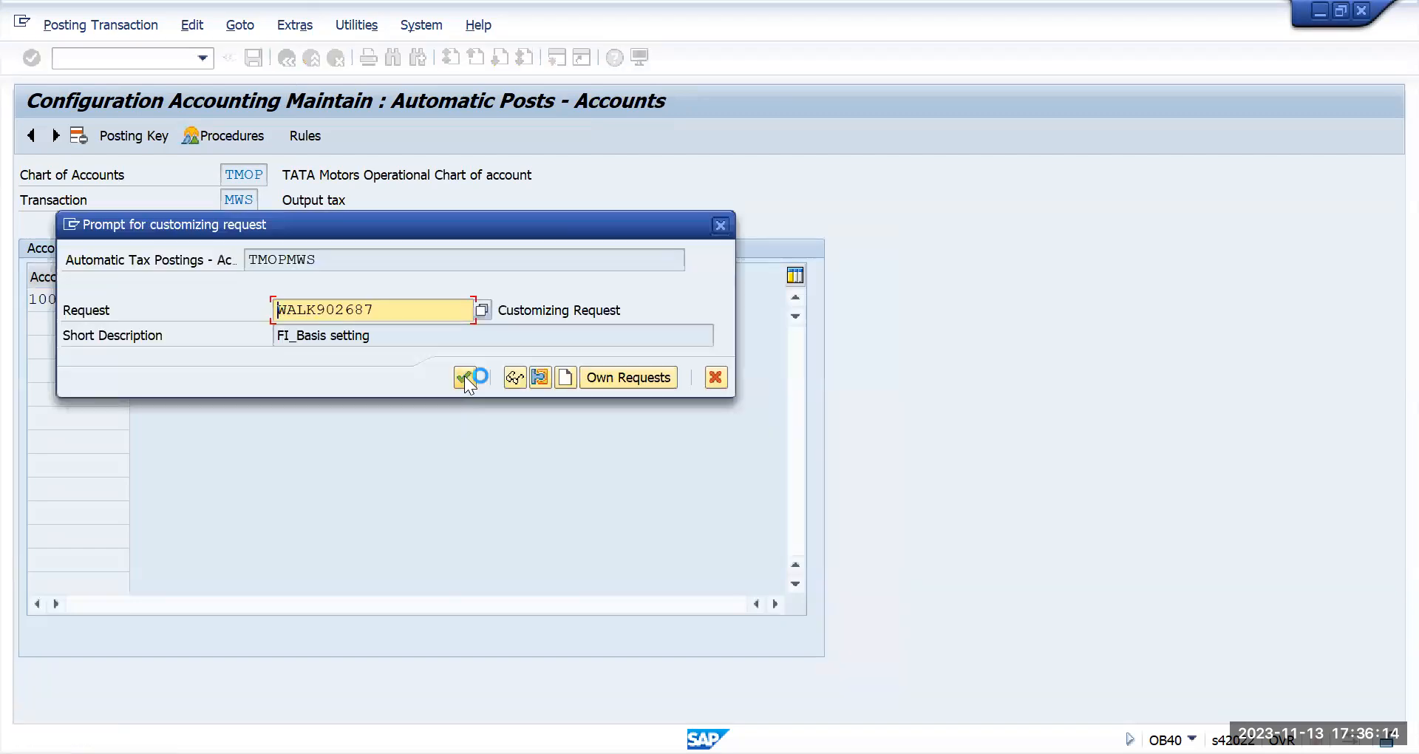
left_click(462, 377)
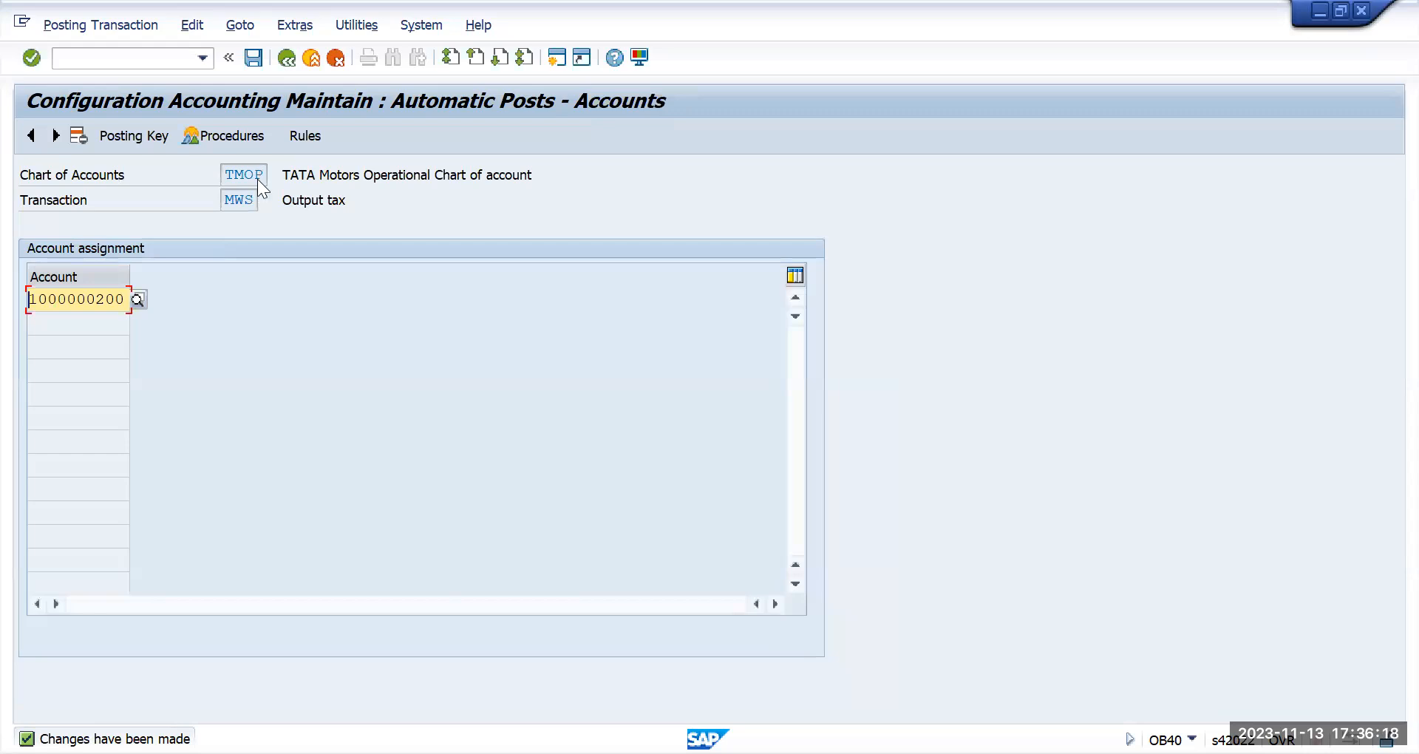
key("alt+Tab")
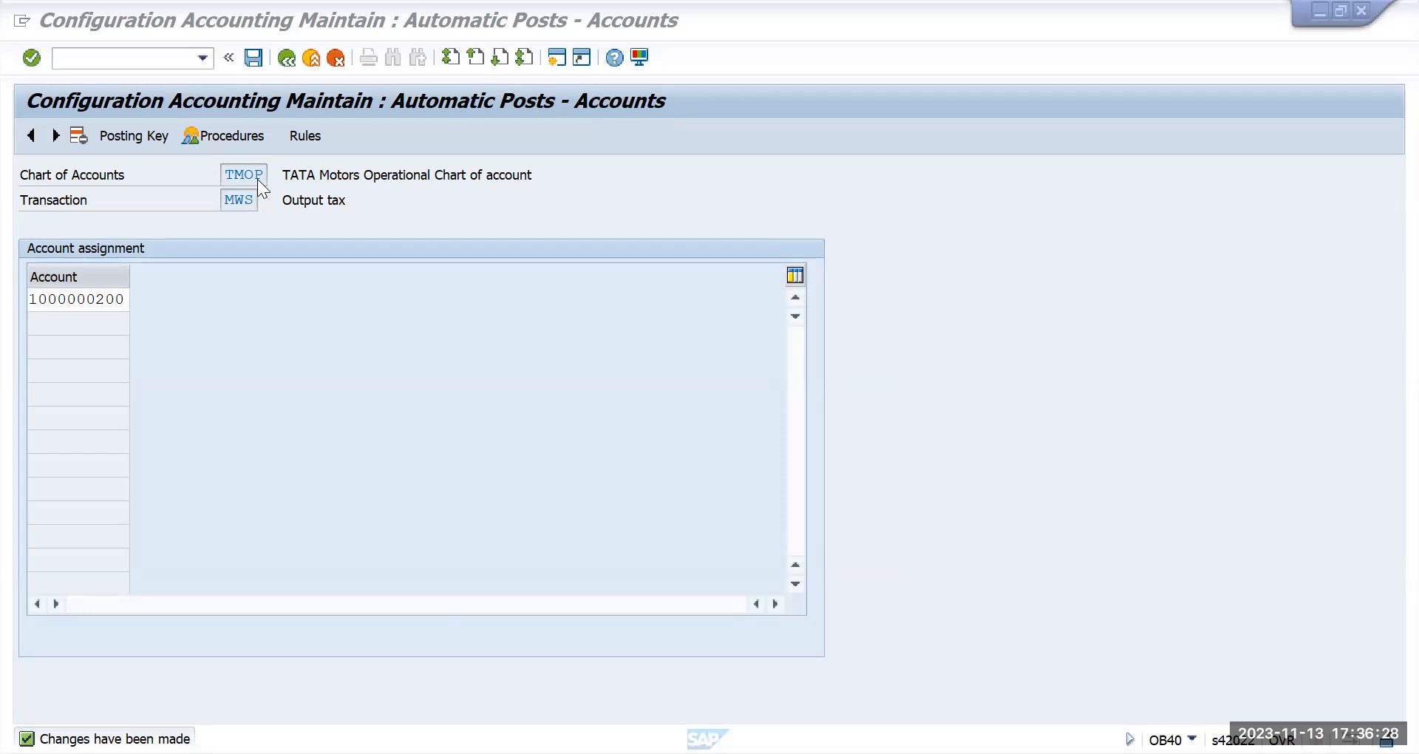
- Leave the tax account determination and open transaction SPRO for customizing project execution
left_click(287, 59)
left_click(288, 61)
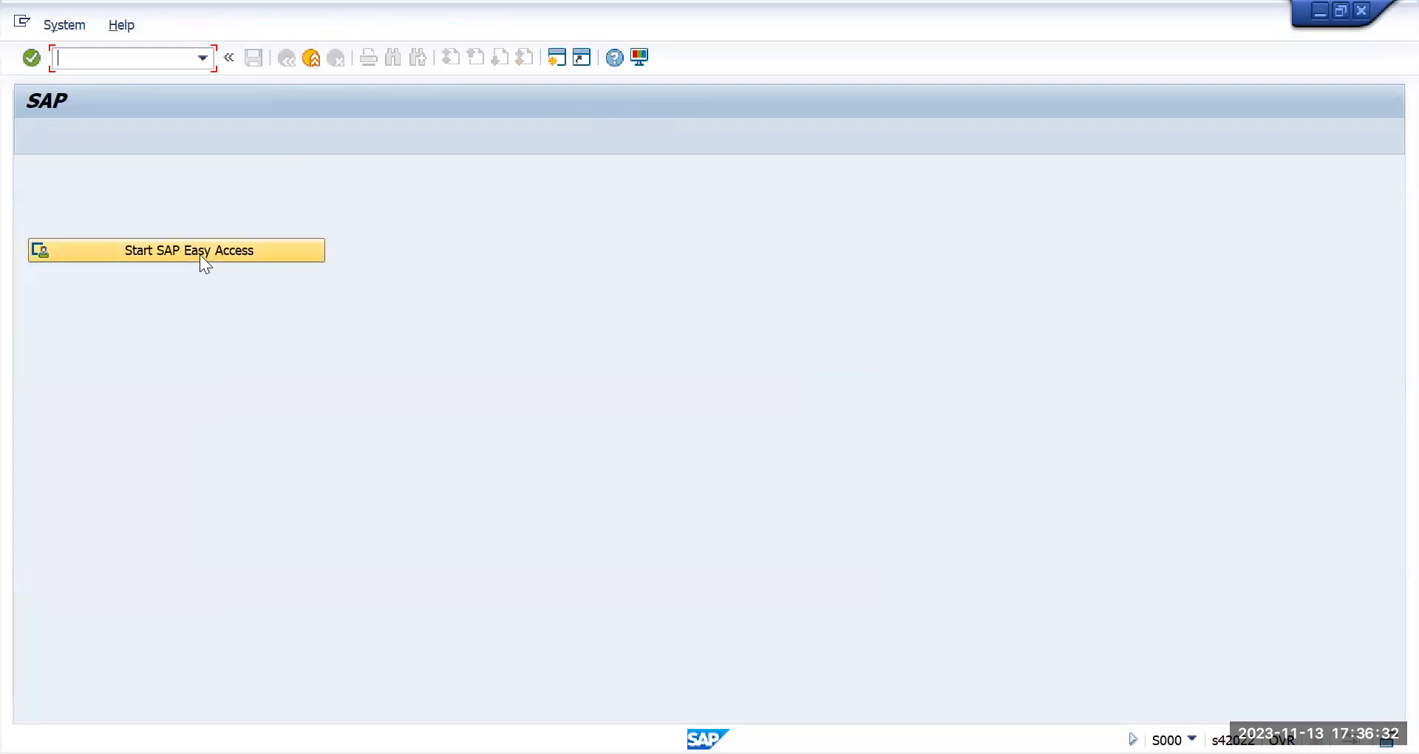
type("/nsp")
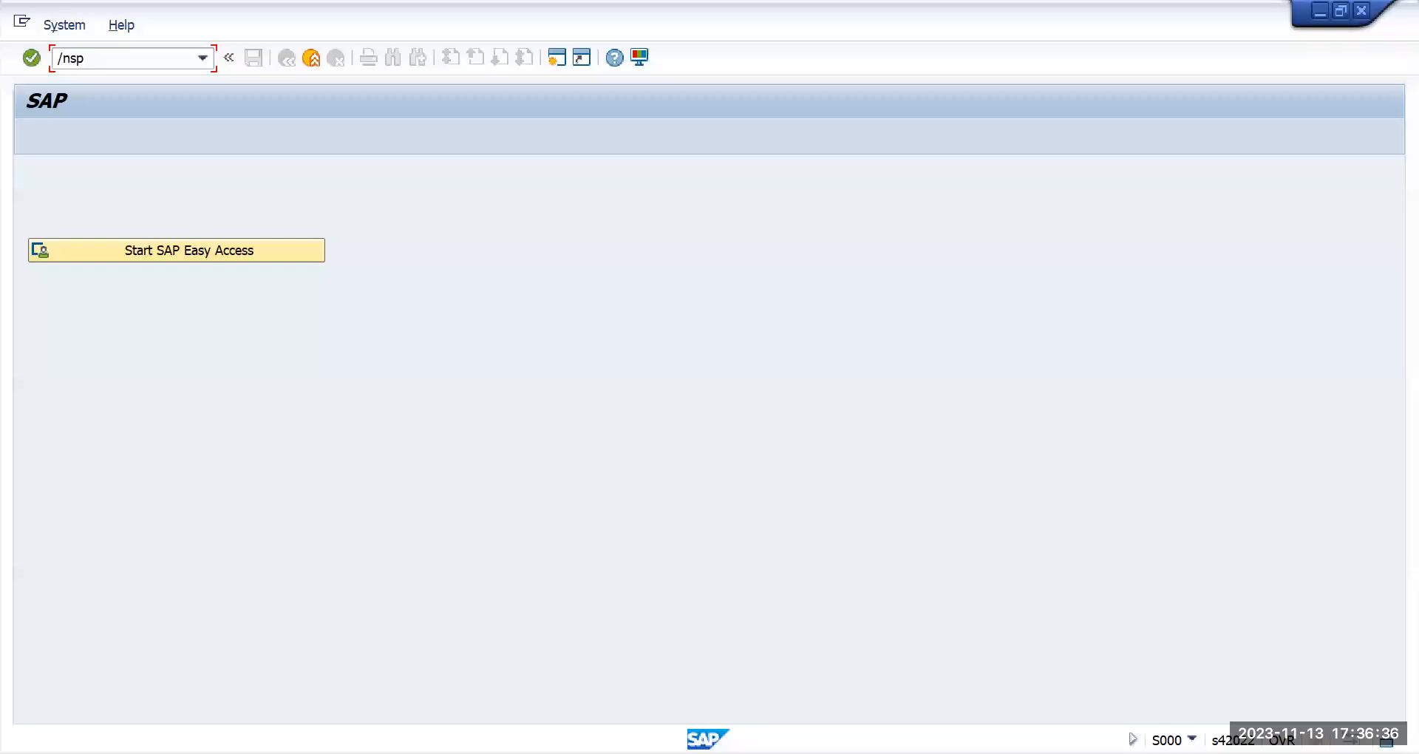
key("BackSpace")
type("pro")
key("Return")
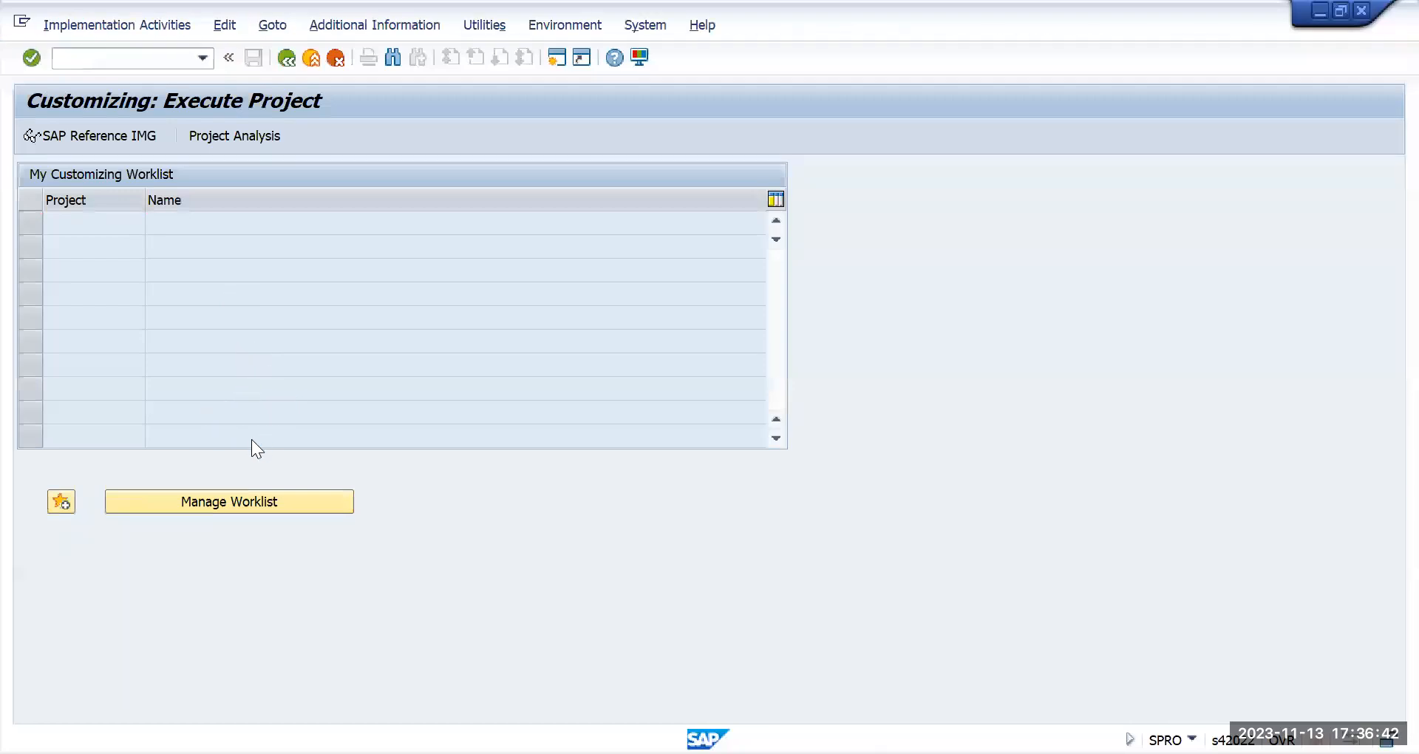
- Open the reference IMG activity Assign Company Code to Document Date for Tax Determination, under Financial Accounting Global Settings, Tax on Sales/Purchases, Calculation
key("F5")
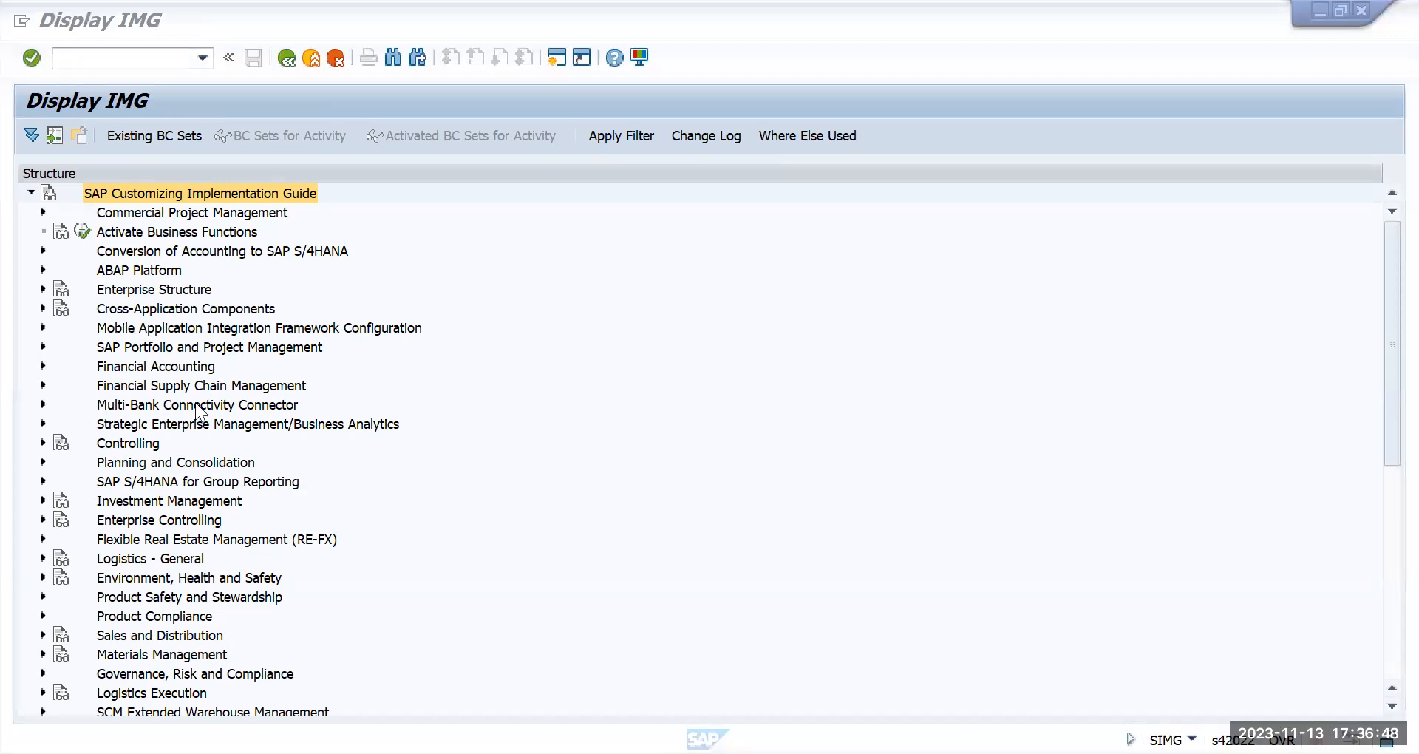
left_click(115, 367)
left_click(41, 365)
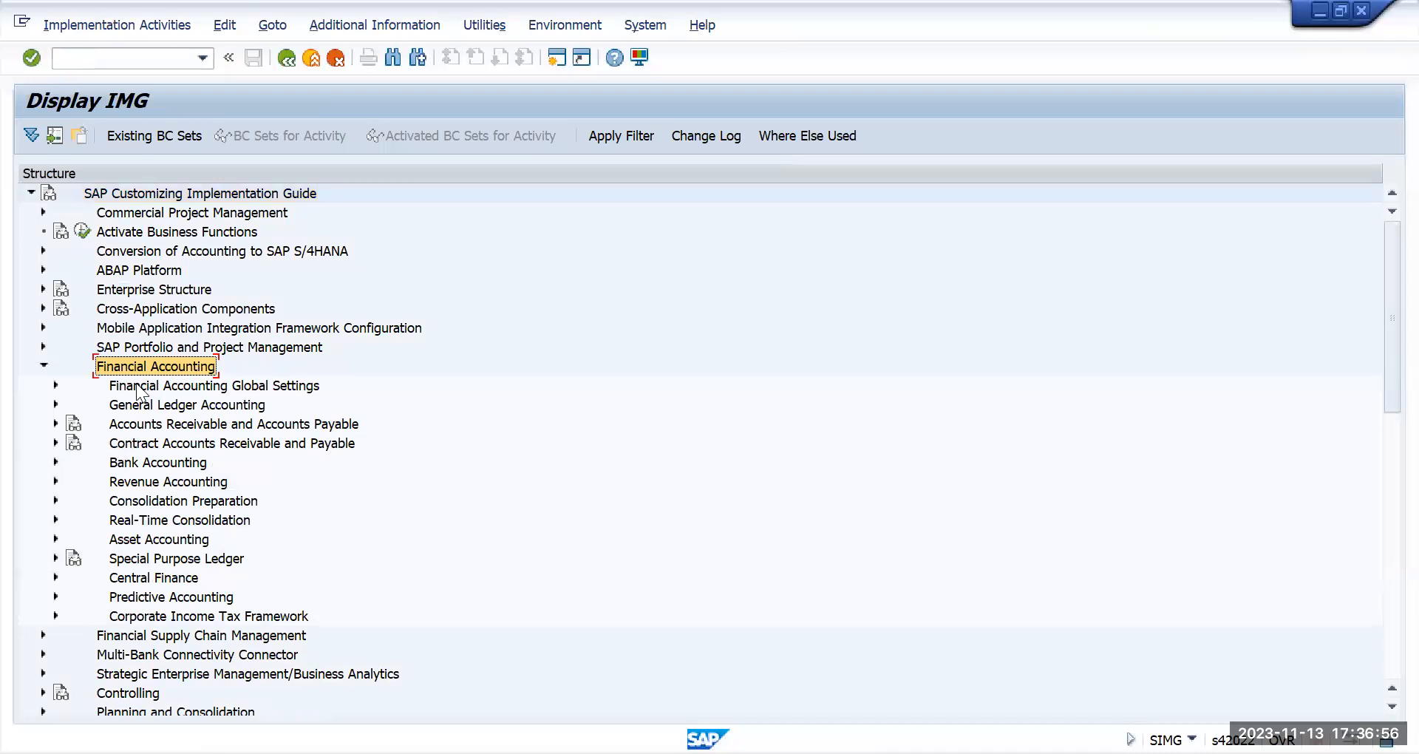
left_click(146, 386)
left_click(56, 385)
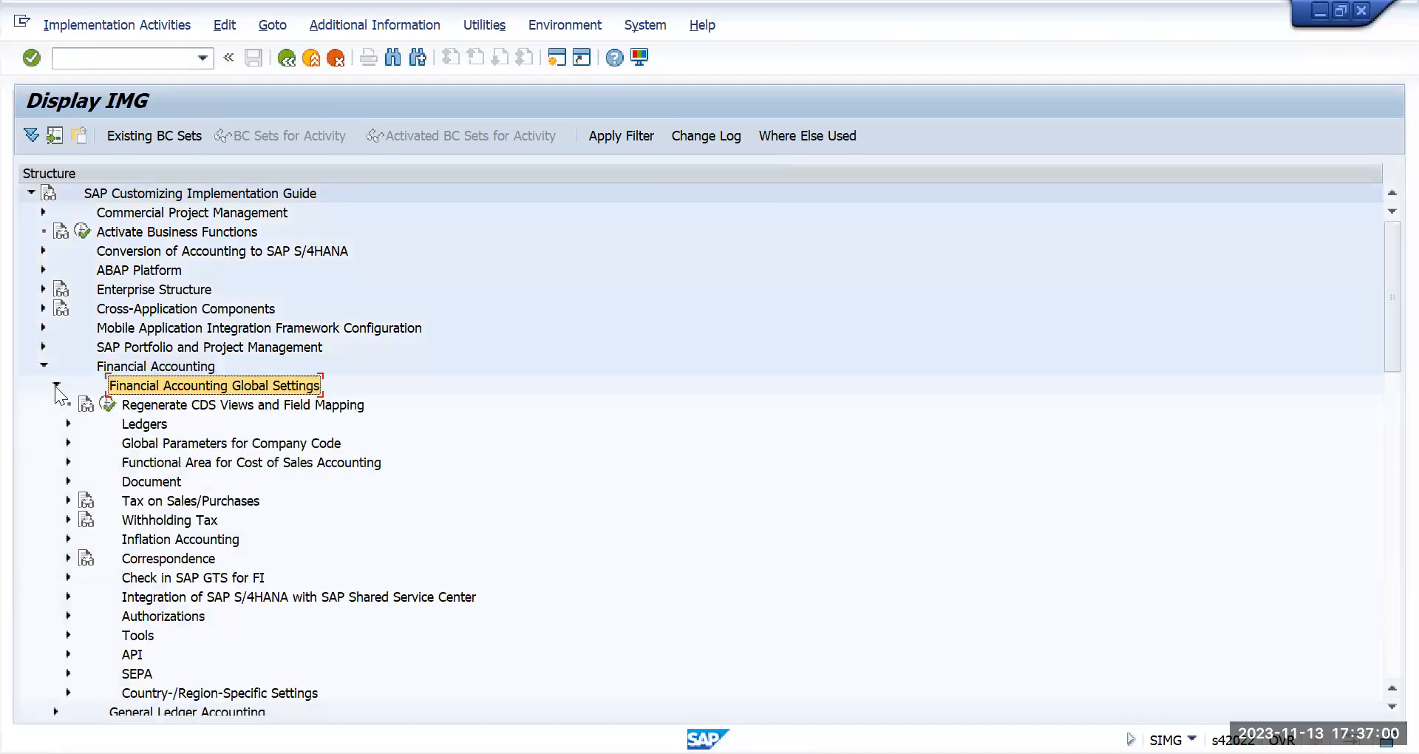
left_click(68, 501)
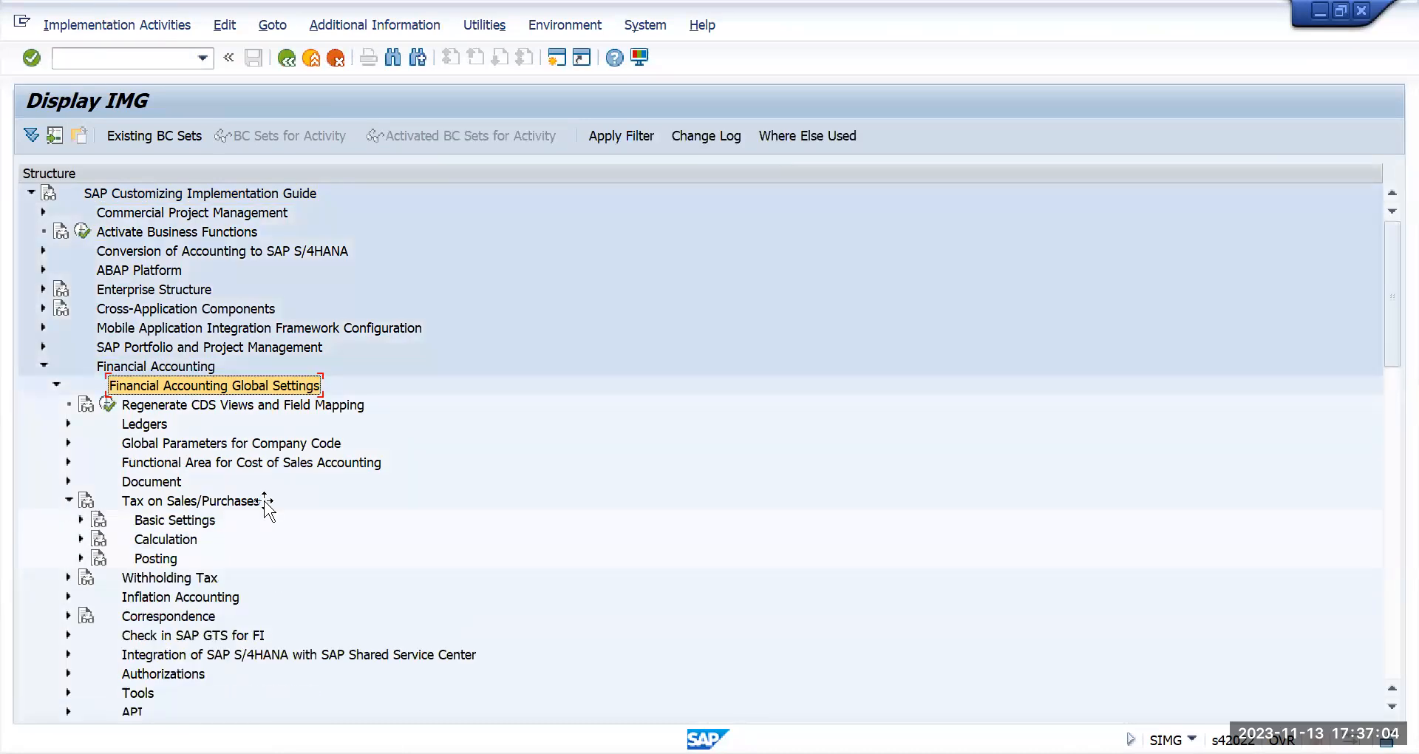
left_click(79, 539)
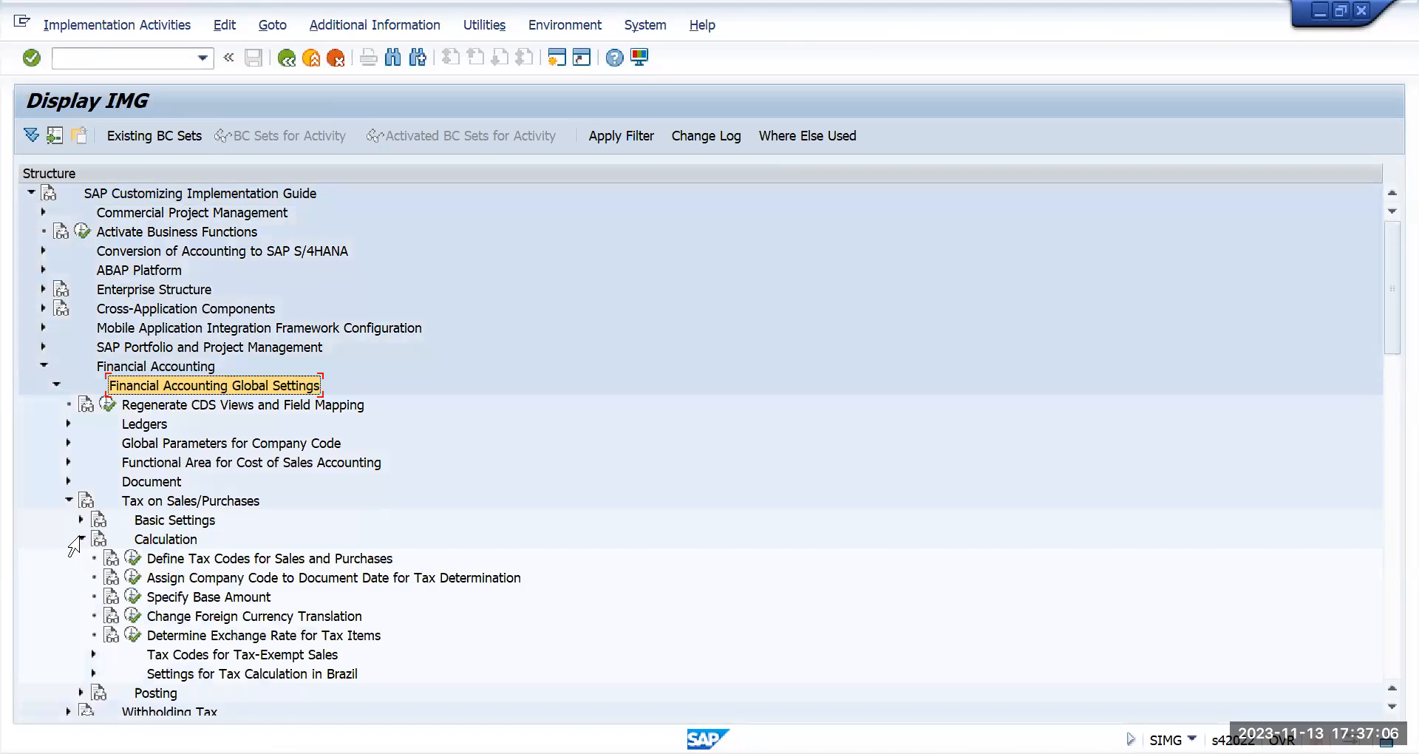
left_click(157, 575)
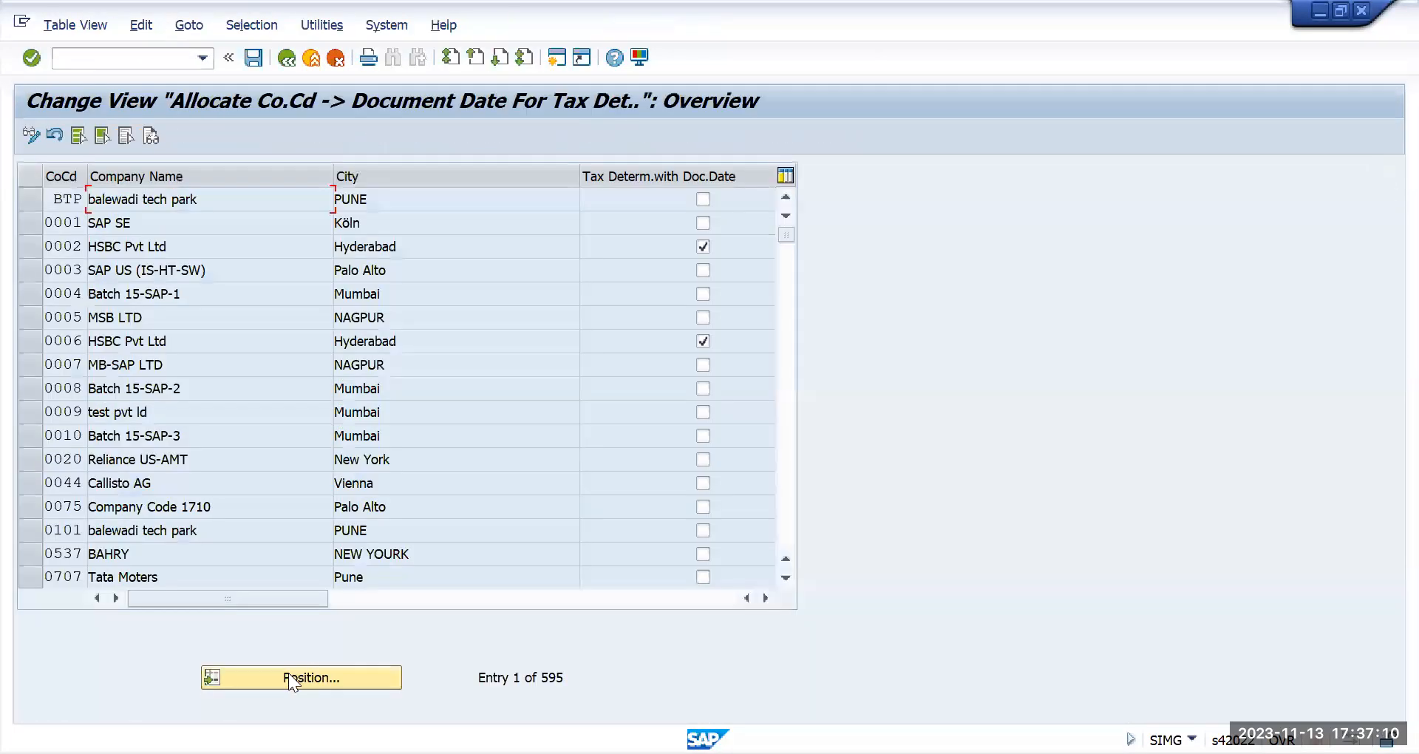
- Locate company code TMUS in the document date tax determination list, check its setting, and return to the IMG
left_click(284, 683)
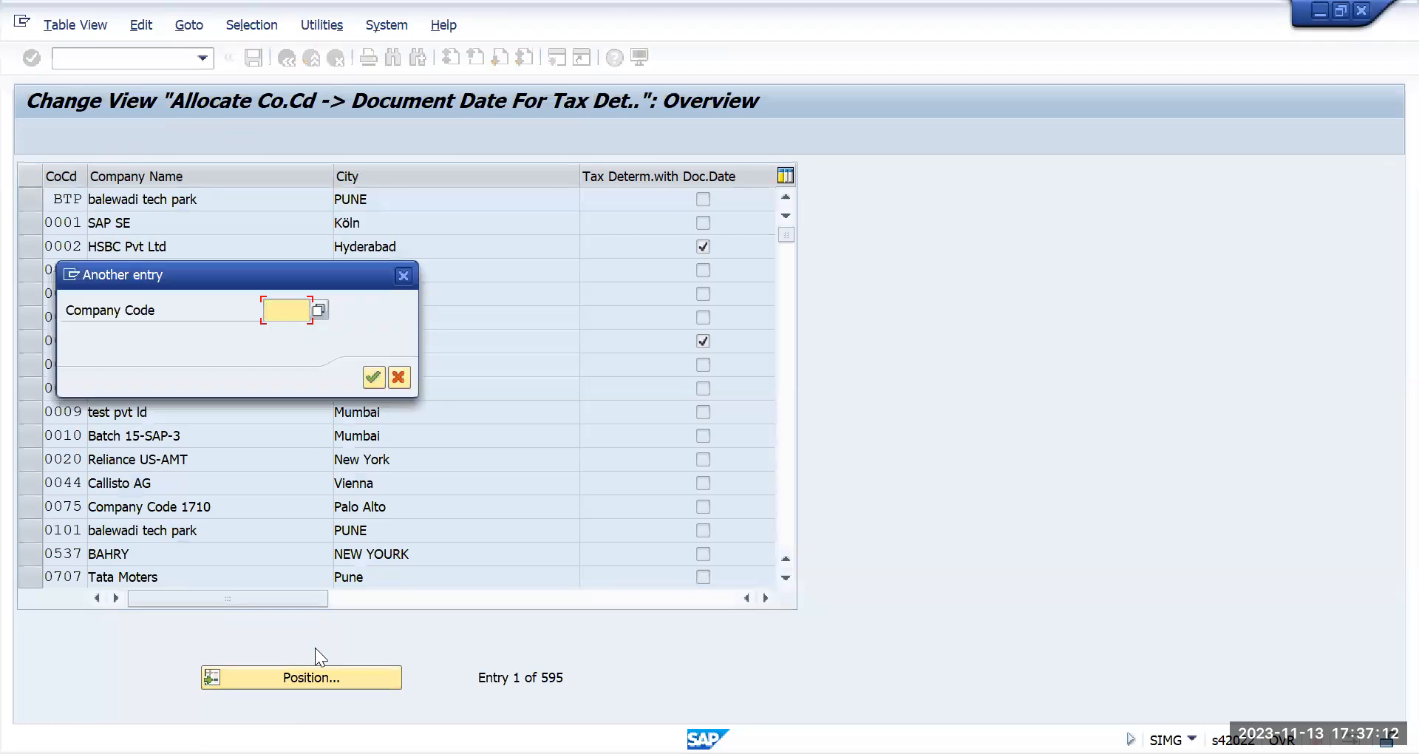
type("tmus")
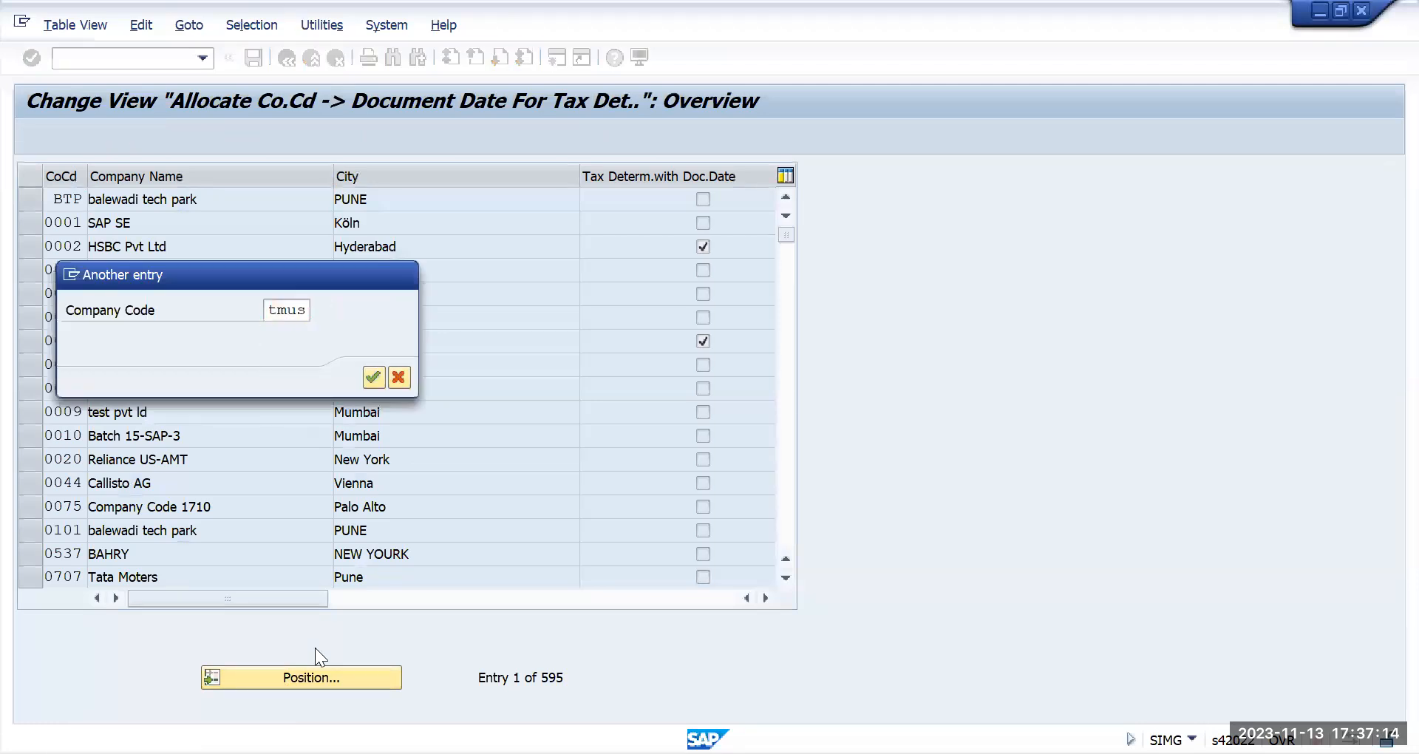
key("Return")
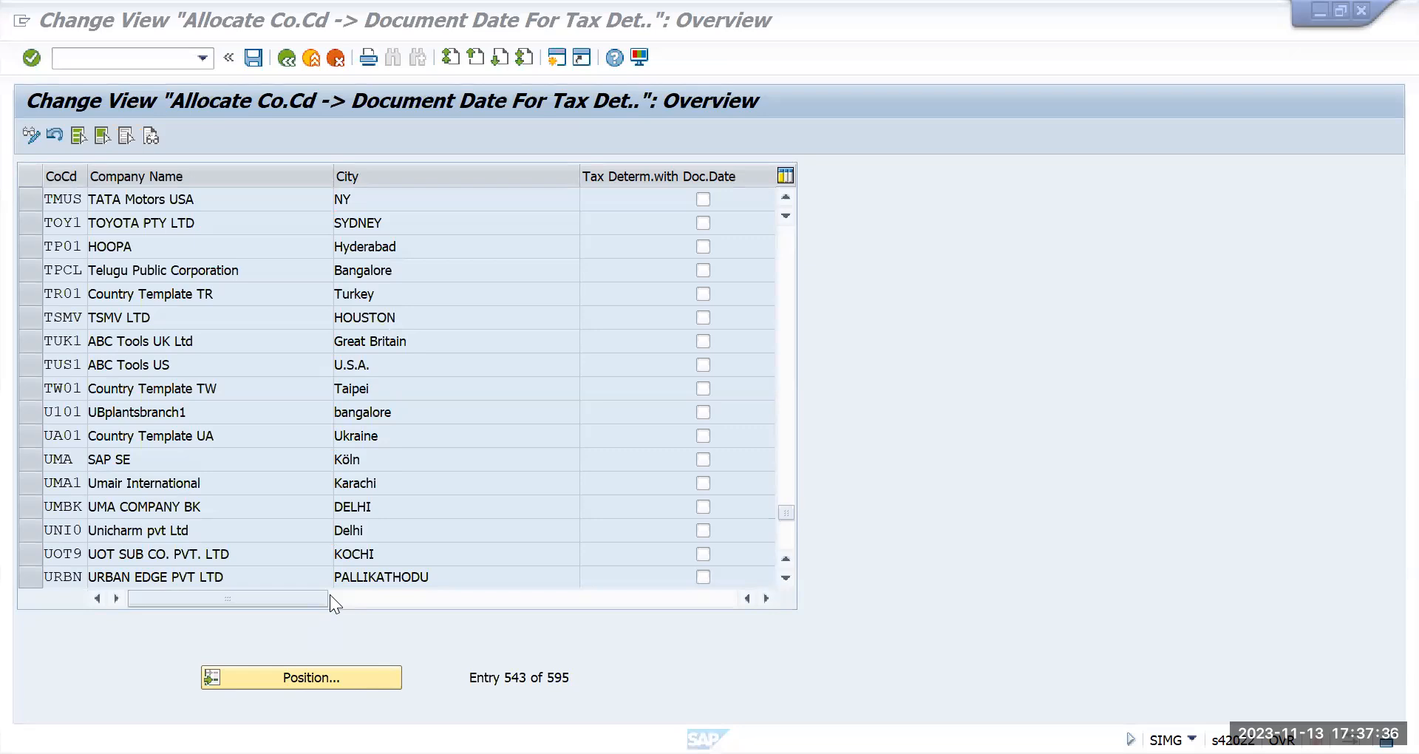
left_click(287, 57)
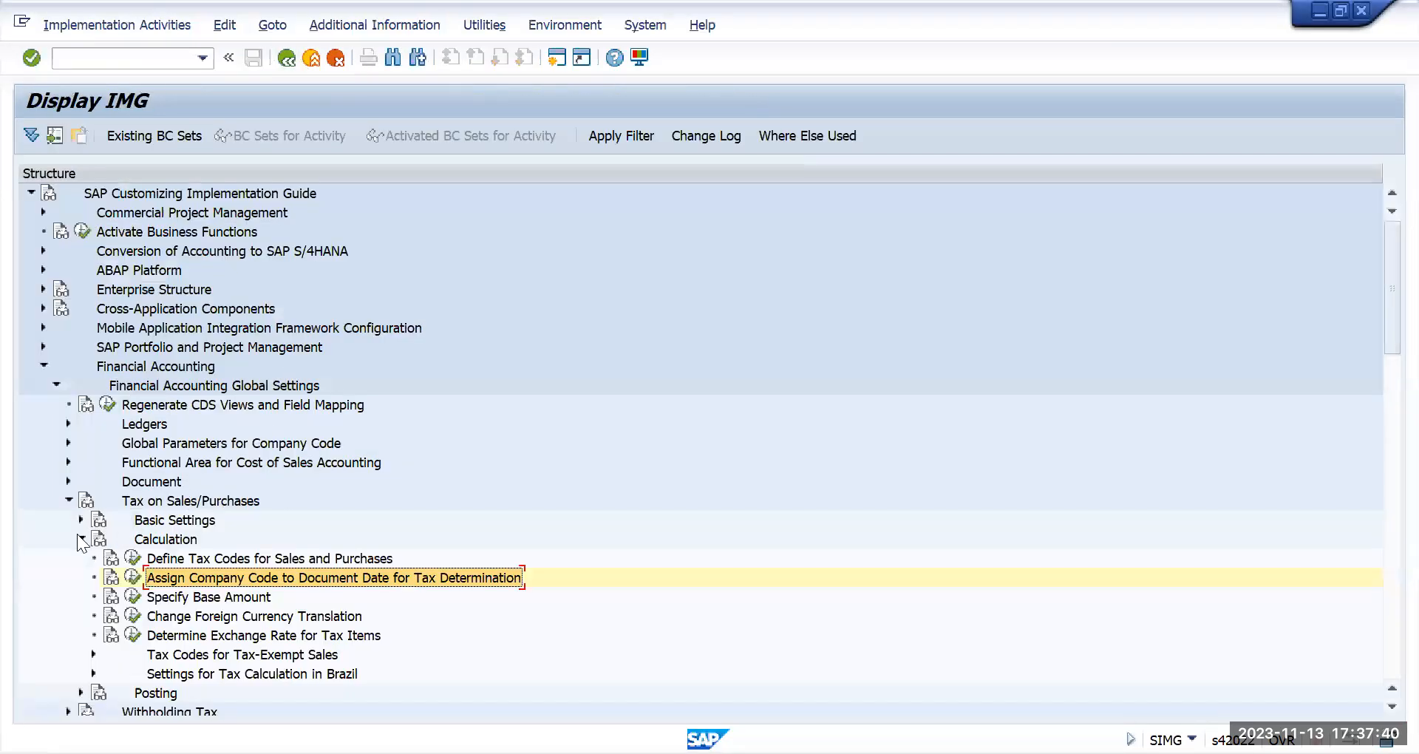
- Collapse the Calculation node and open Assign Tax Codes for Non-Taxable Transactions under Posting
left_click(81, 539)
left_click(80, 557)
scroll(296, 518, "down", 2)
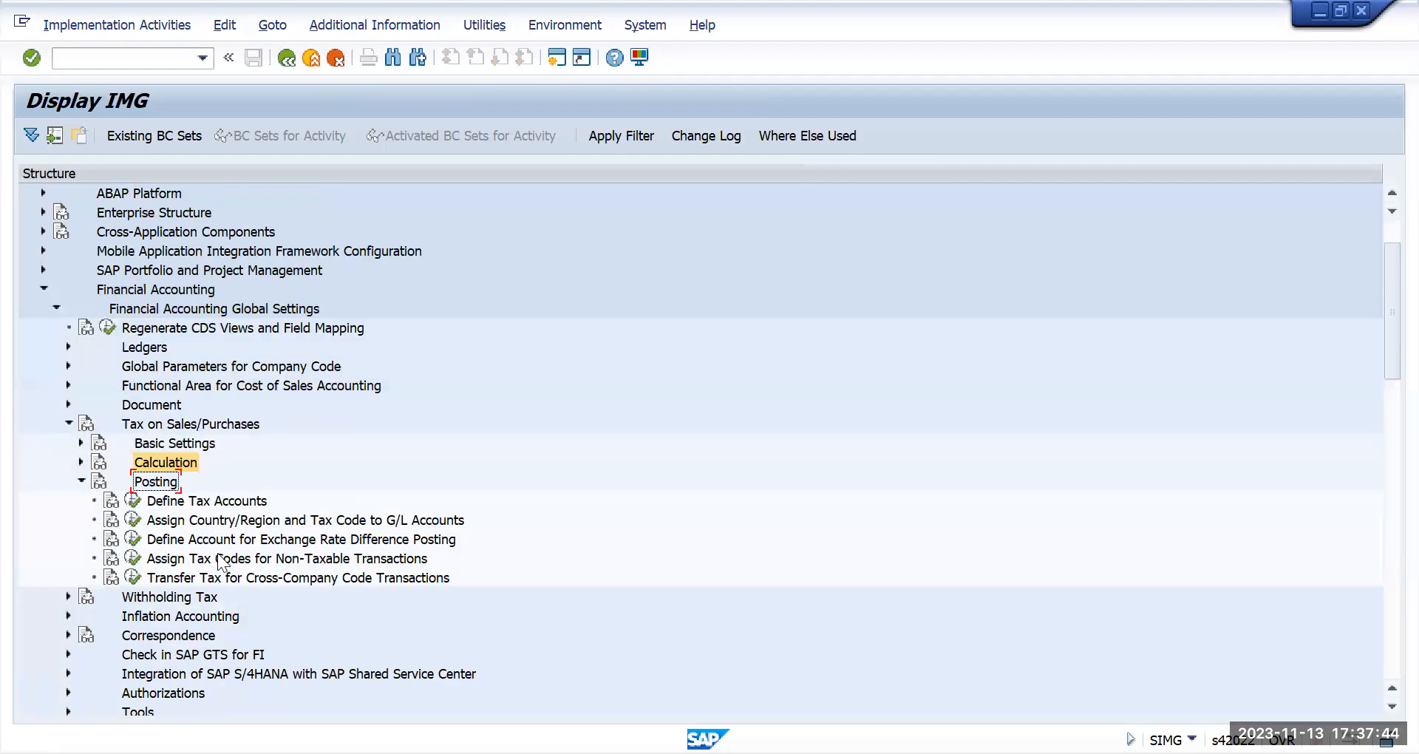
left_click(205, 560)
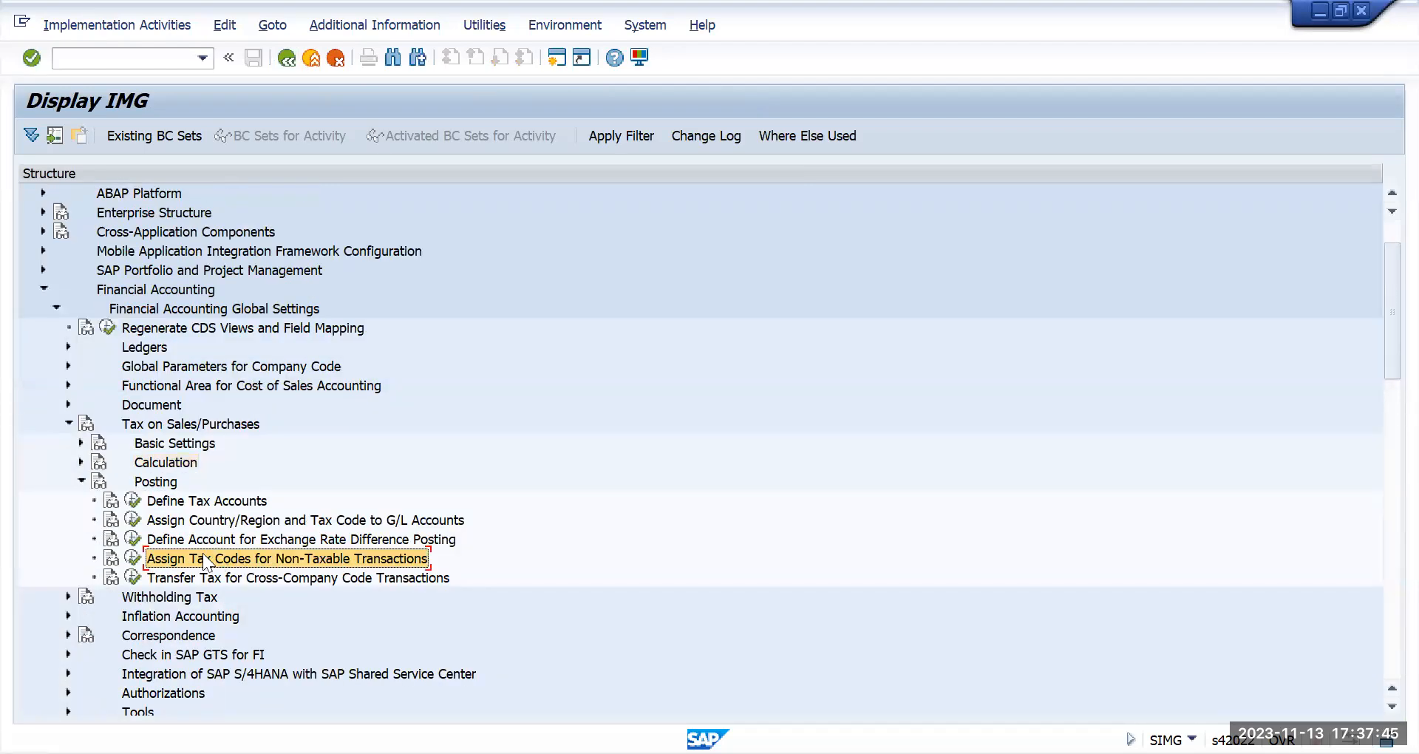
left_click(133, 558)
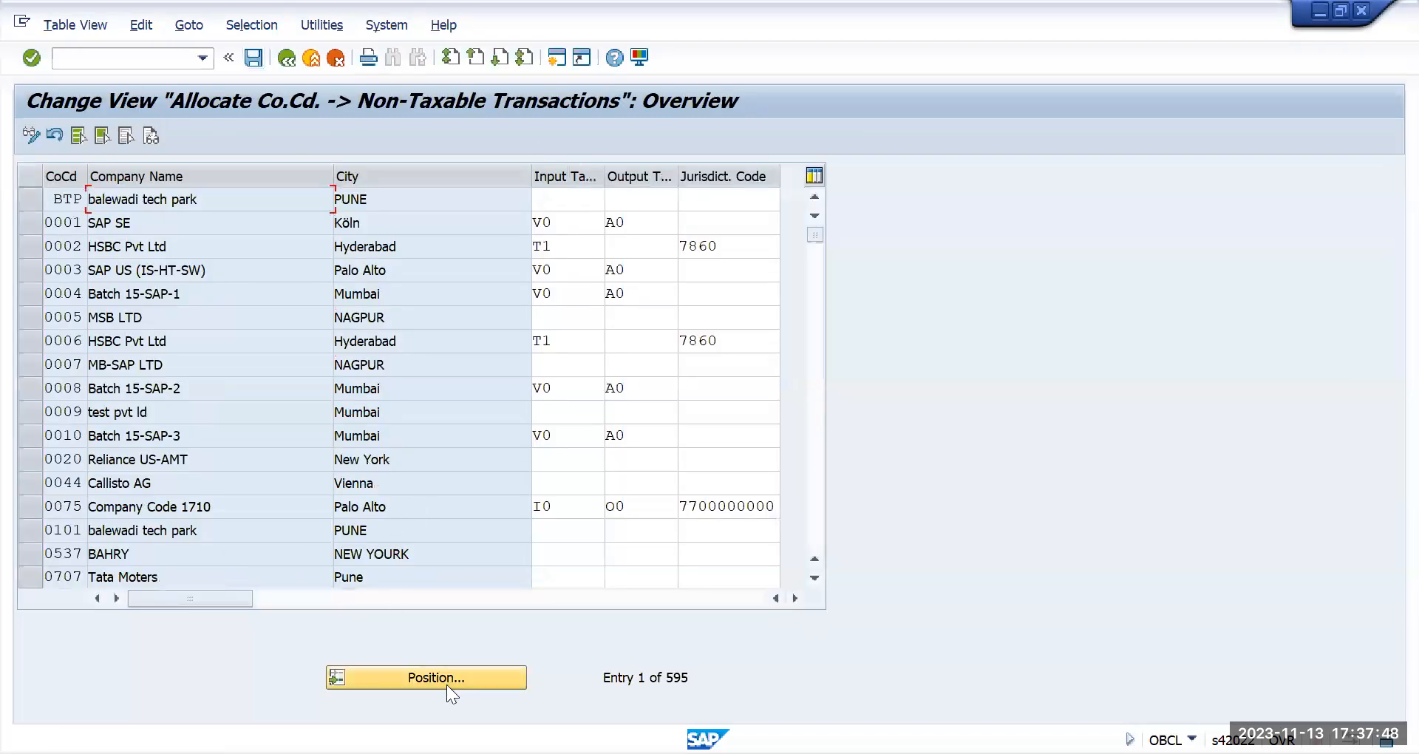
- Locate company code TMUS, check its input and output tax codes for non-taxable transactions, and return to the IMG
left_click(446, 684)
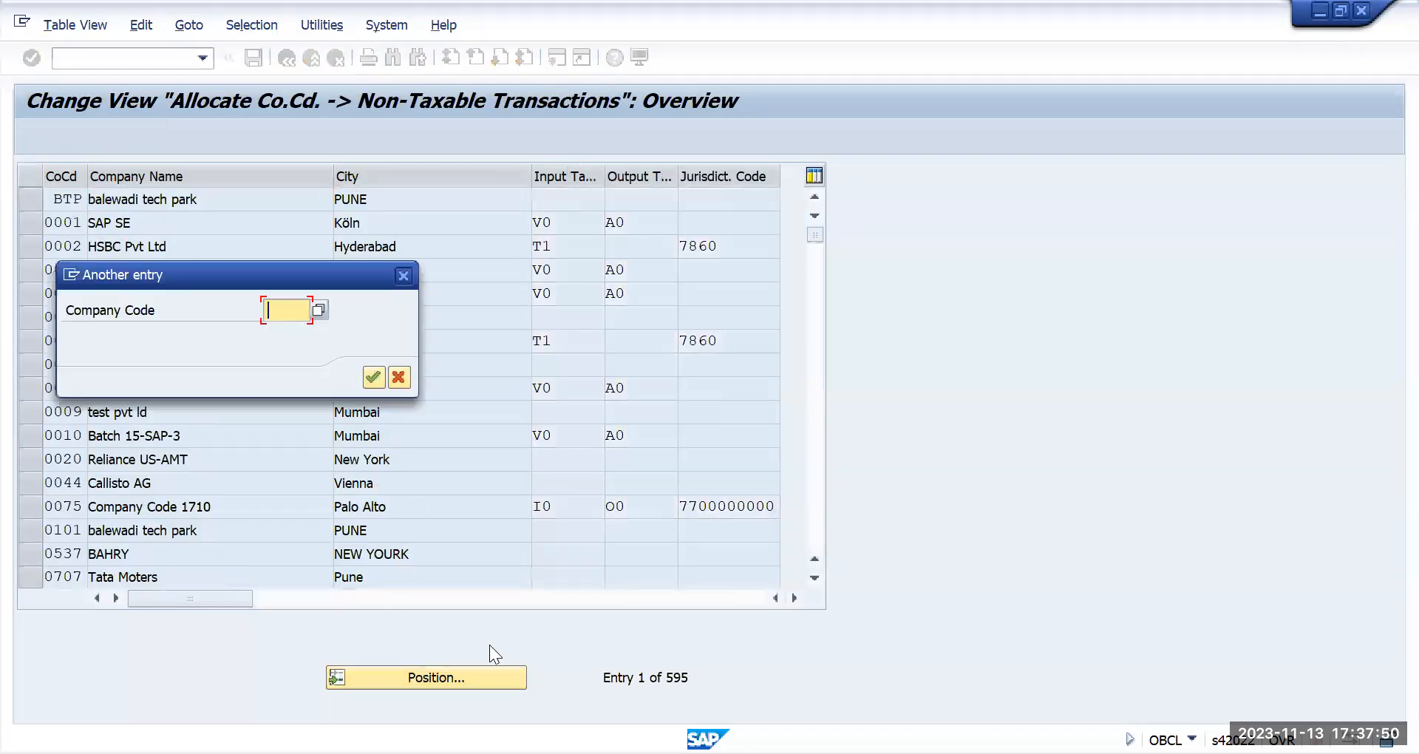
type("tmus")
key("Return")
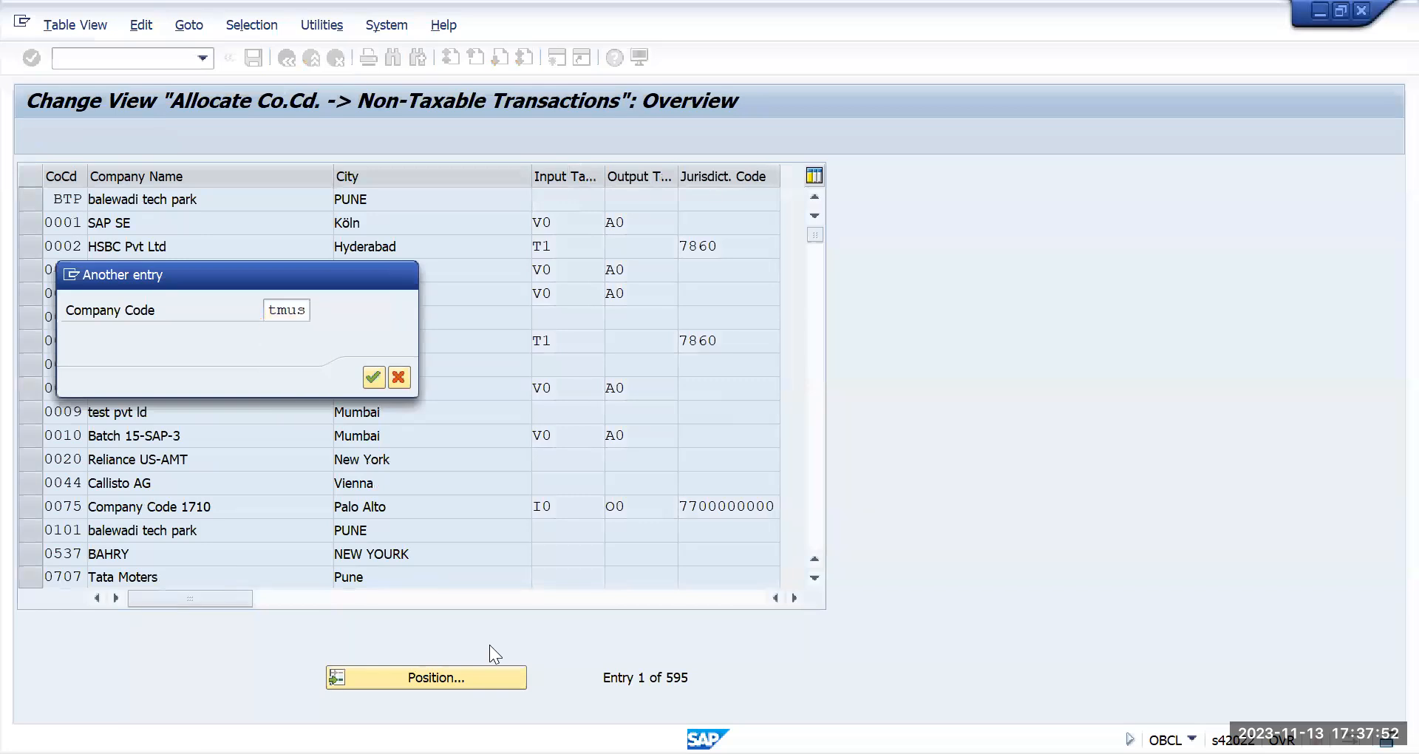
left_click_drag(581, 206, 497, 205)
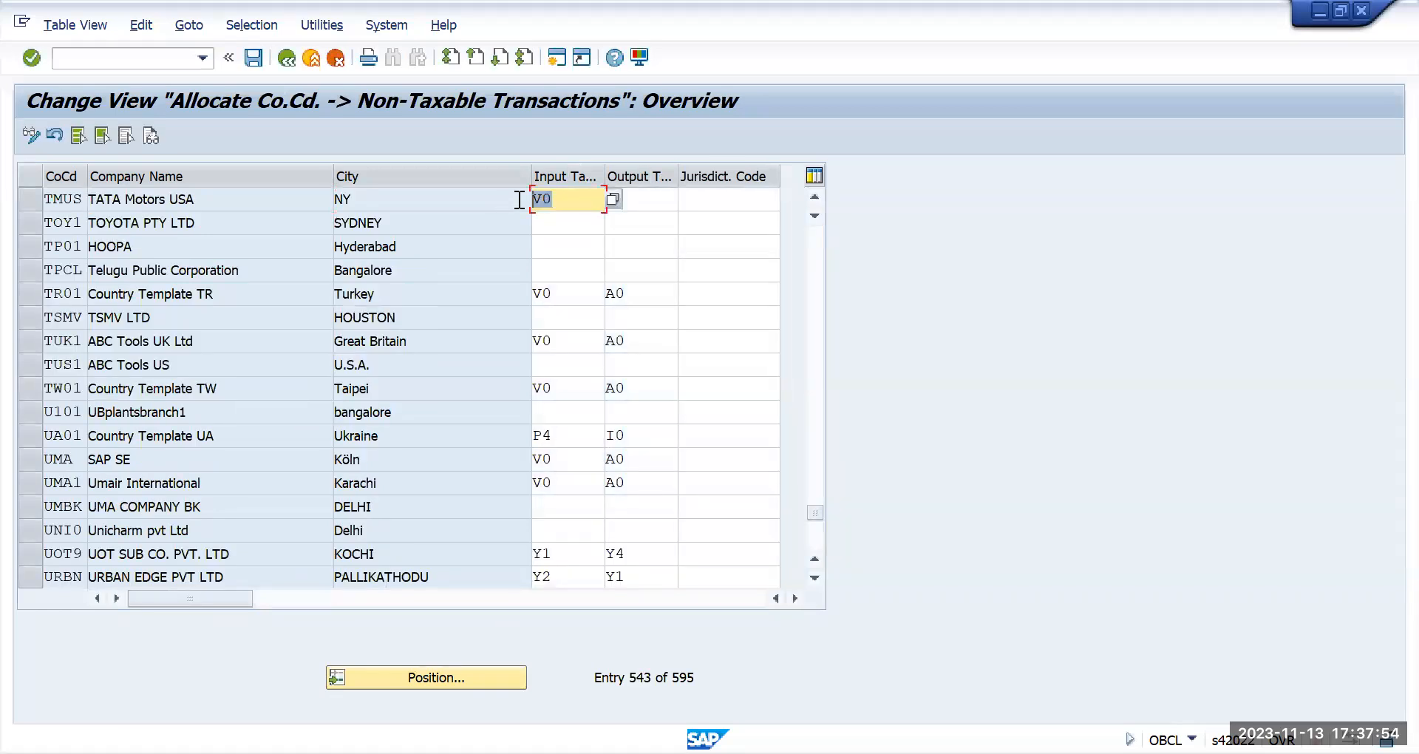
left_click_drag(641, 197, 550, 209)
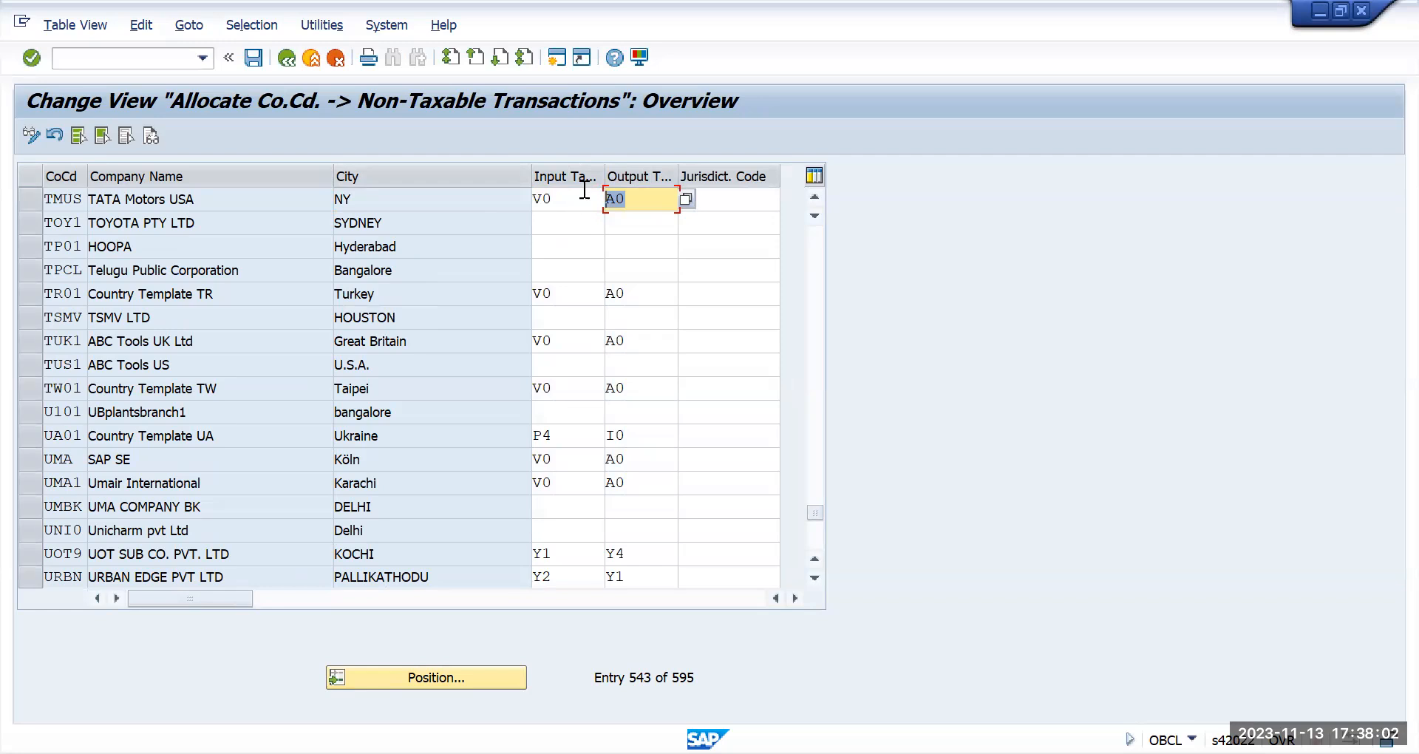
left_click_drag(560, 199, 481, 210)
left_click_drag(648, 195, 476, 204)
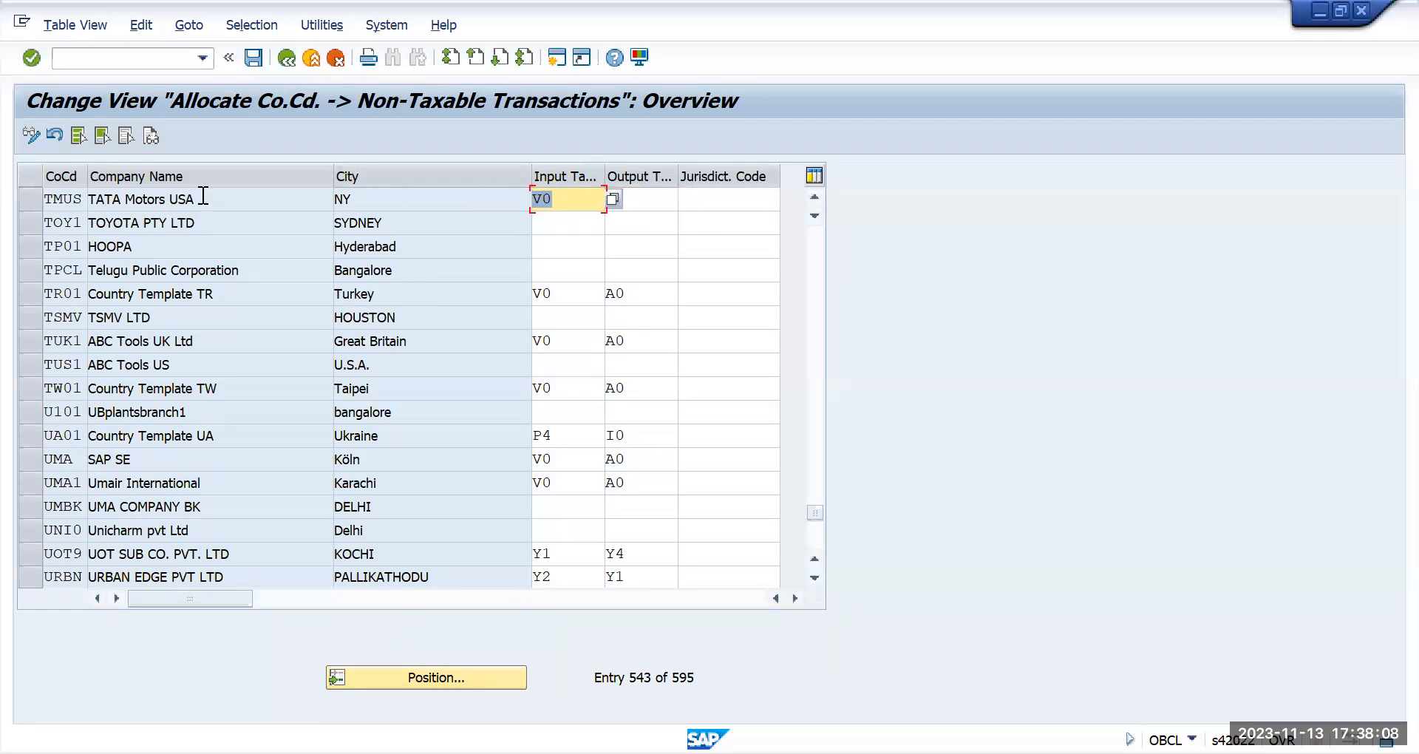
left_click_drag(659, 202, 475, 199)
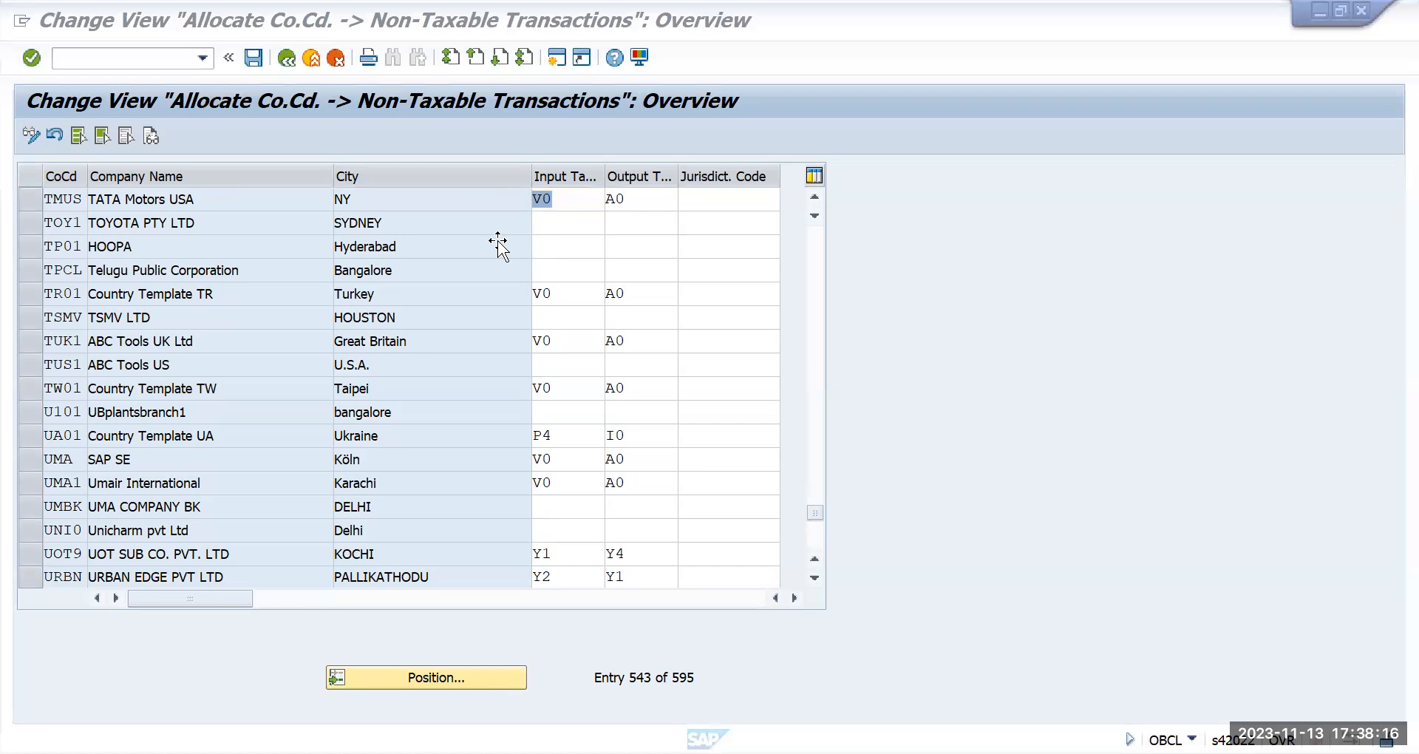
left_click(285, 57)
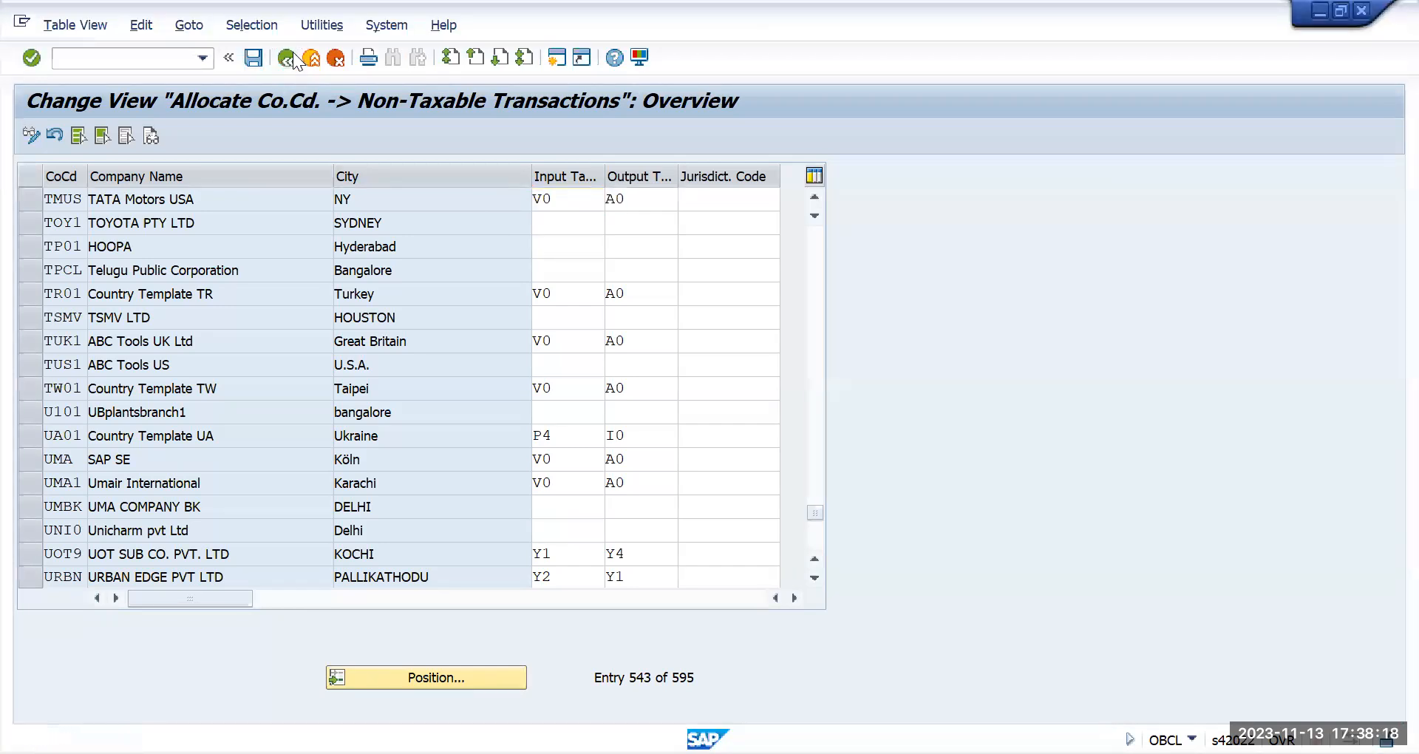
- Collapse the Tax on Sales/Purchases, Financial Accounting Global Settings and Financial Accounting nodes in the IMG
left_click(136, 62)
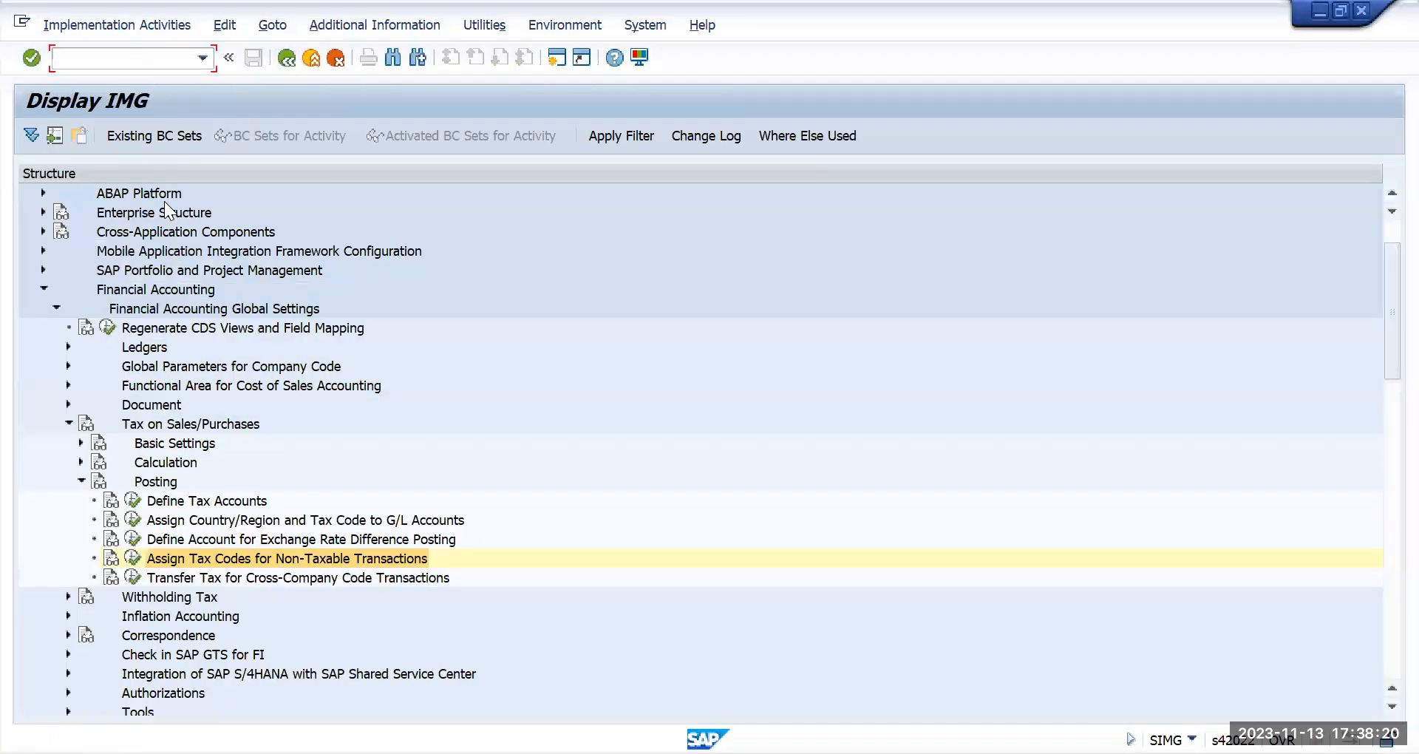
left_click(68, 424)
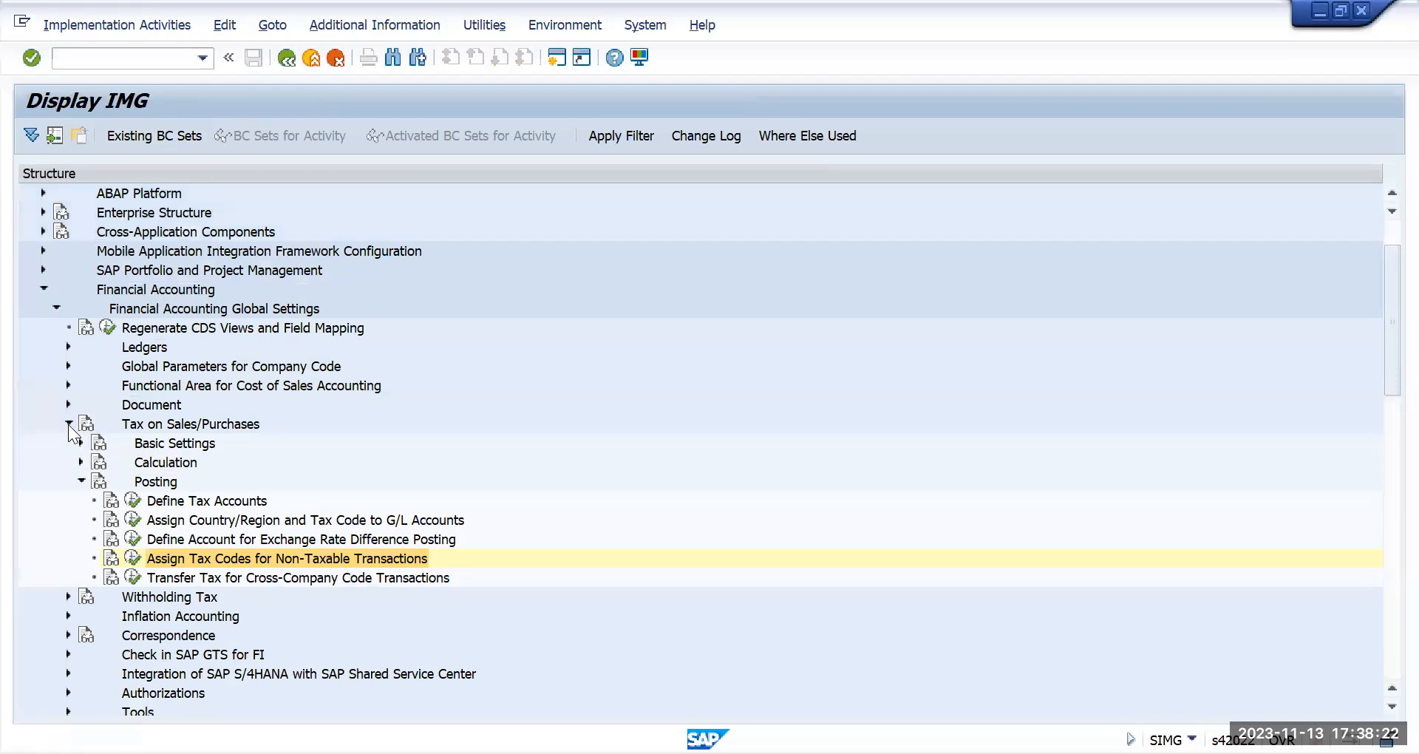
left_click(55, 306)
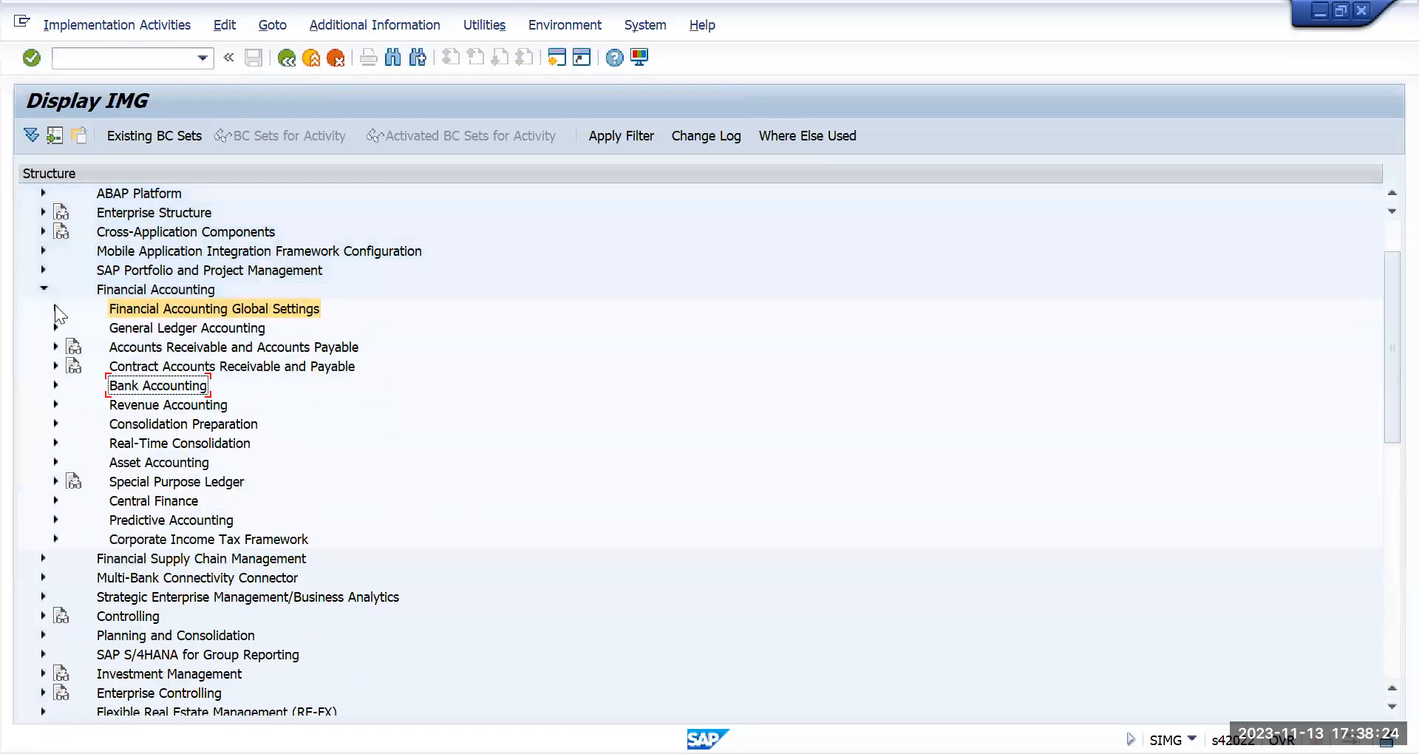
left_click(37, 288)
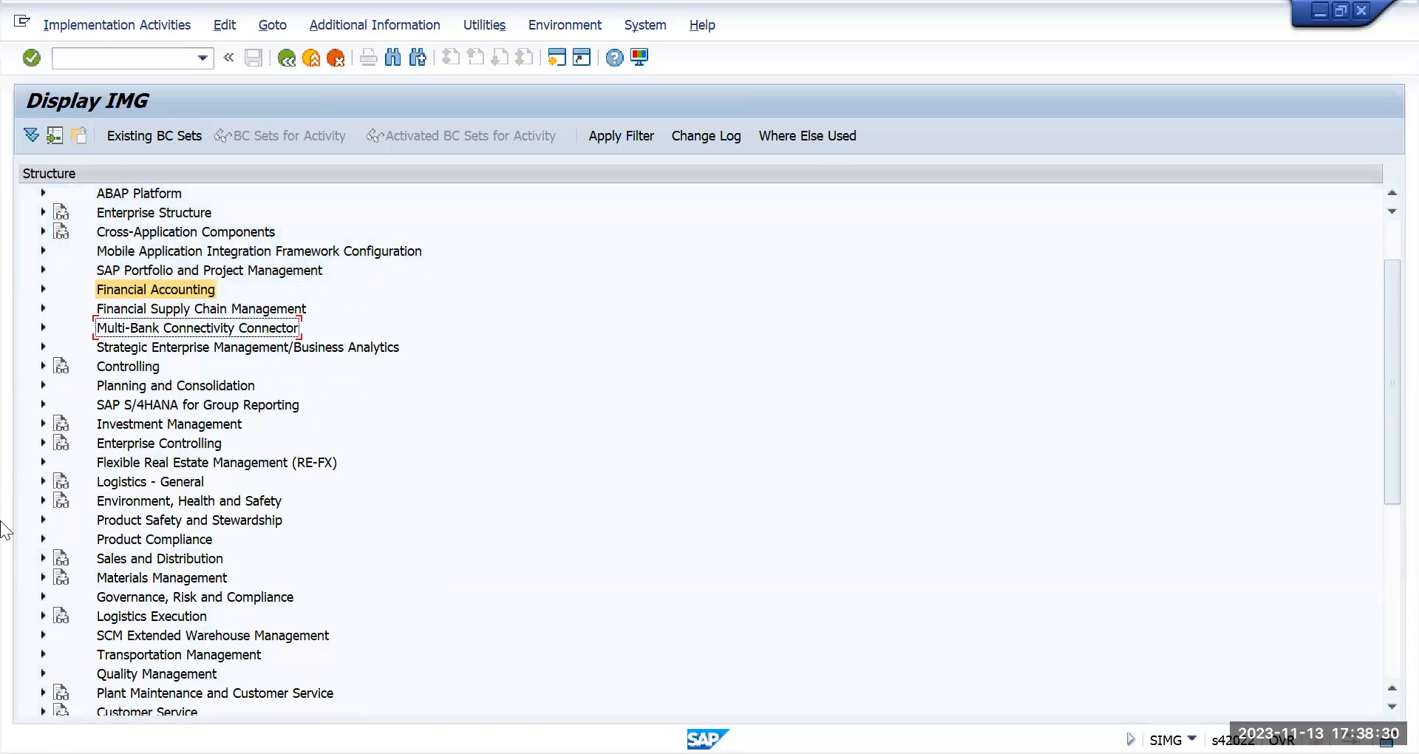
- Open Assign Currency Types and Define Material Ledger Types under Controlling, Product Cost Controlling, Actual Costing/Material Ledger
left_click(41, 365)
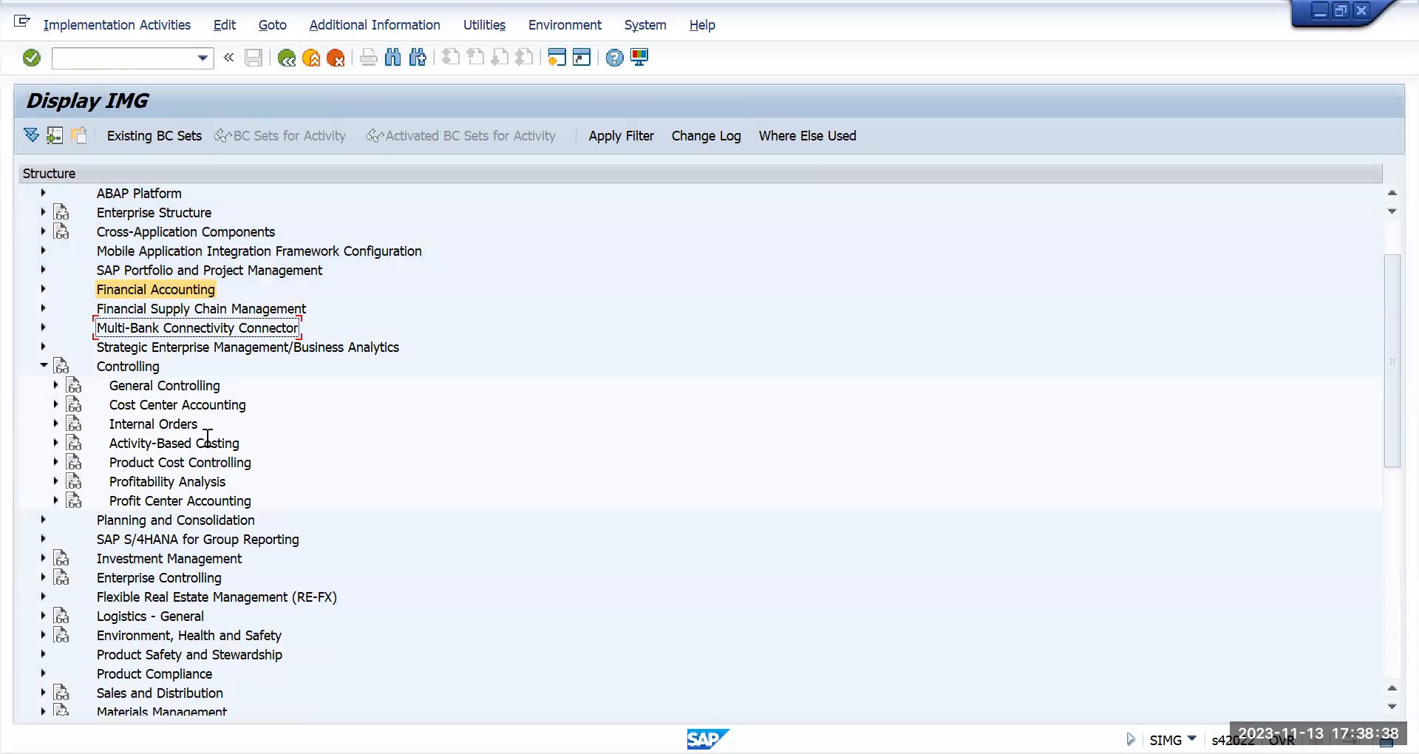
left_click(52, 462)
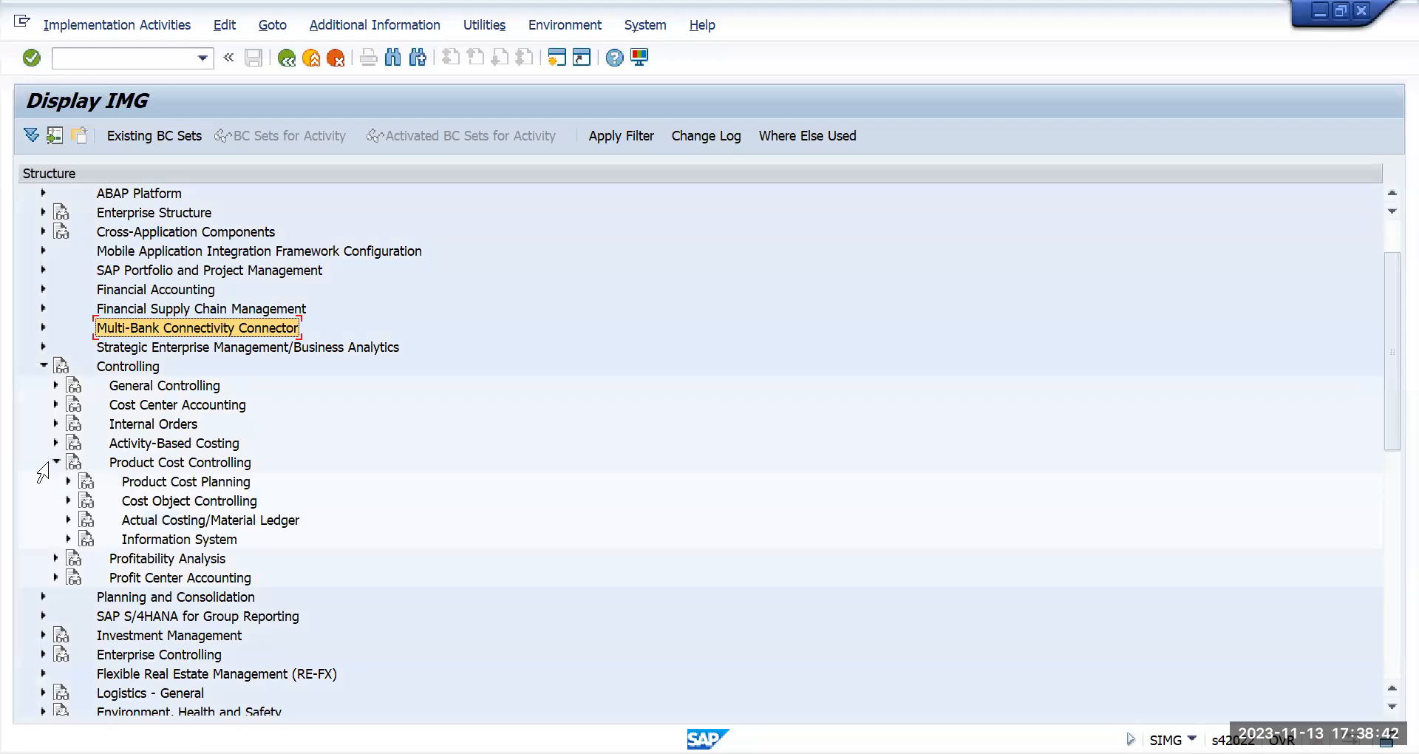
left_click(207, 520)
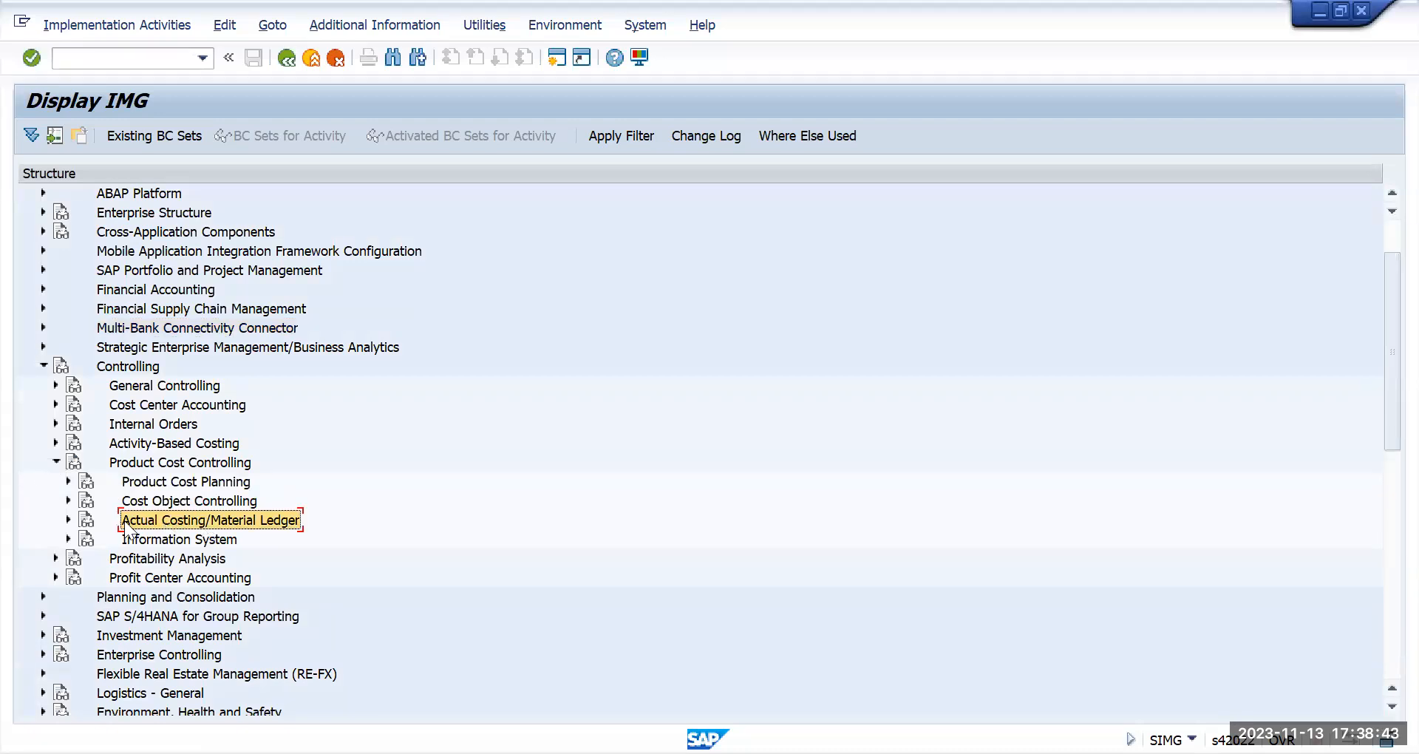
left_click(69, 520)
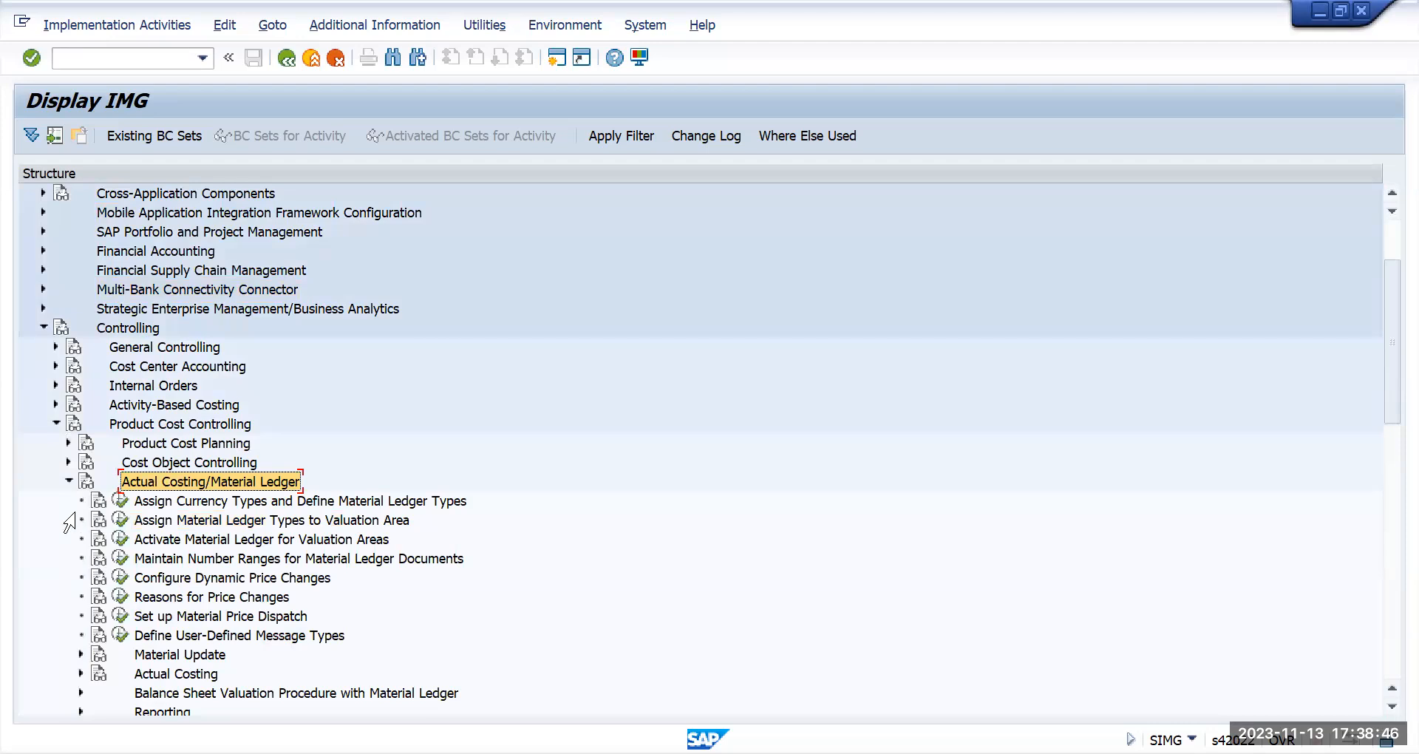
left_click(295, 502)
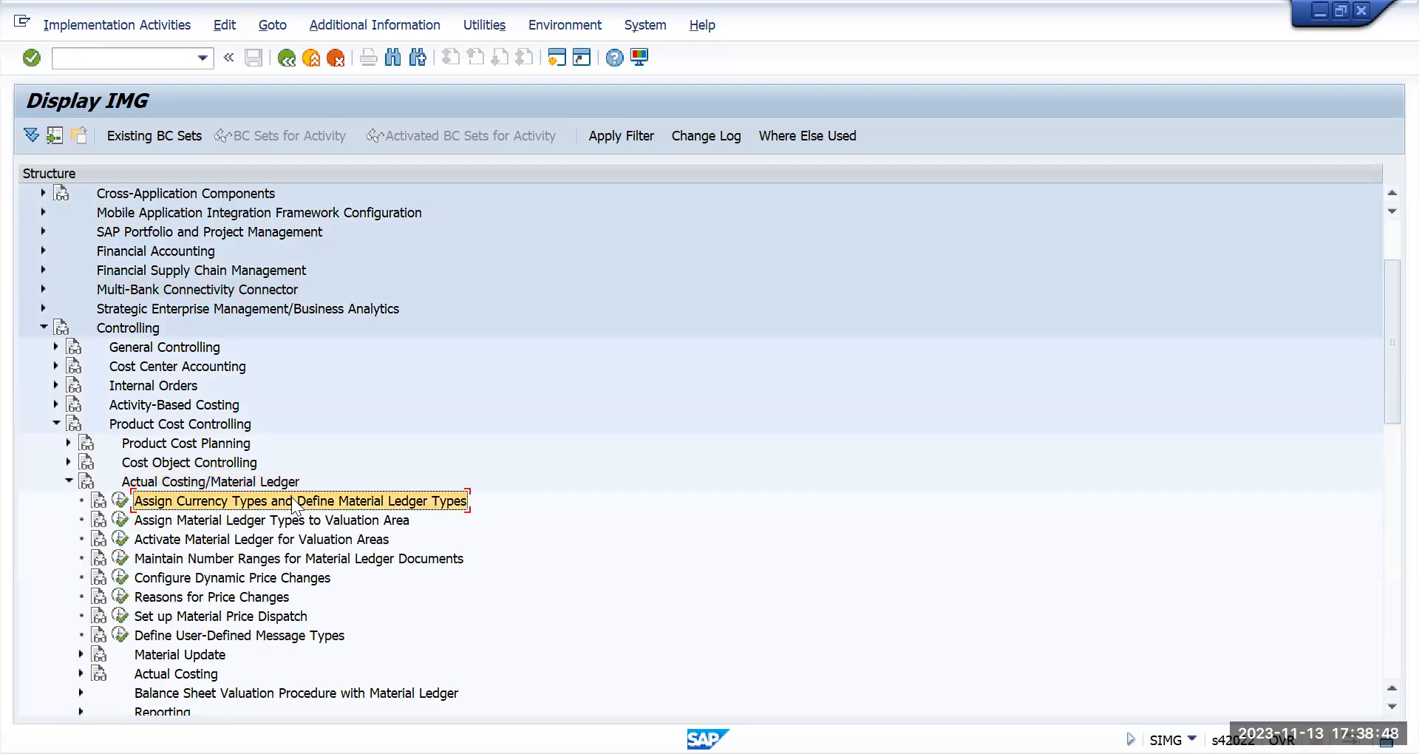
left_click(118, 500)
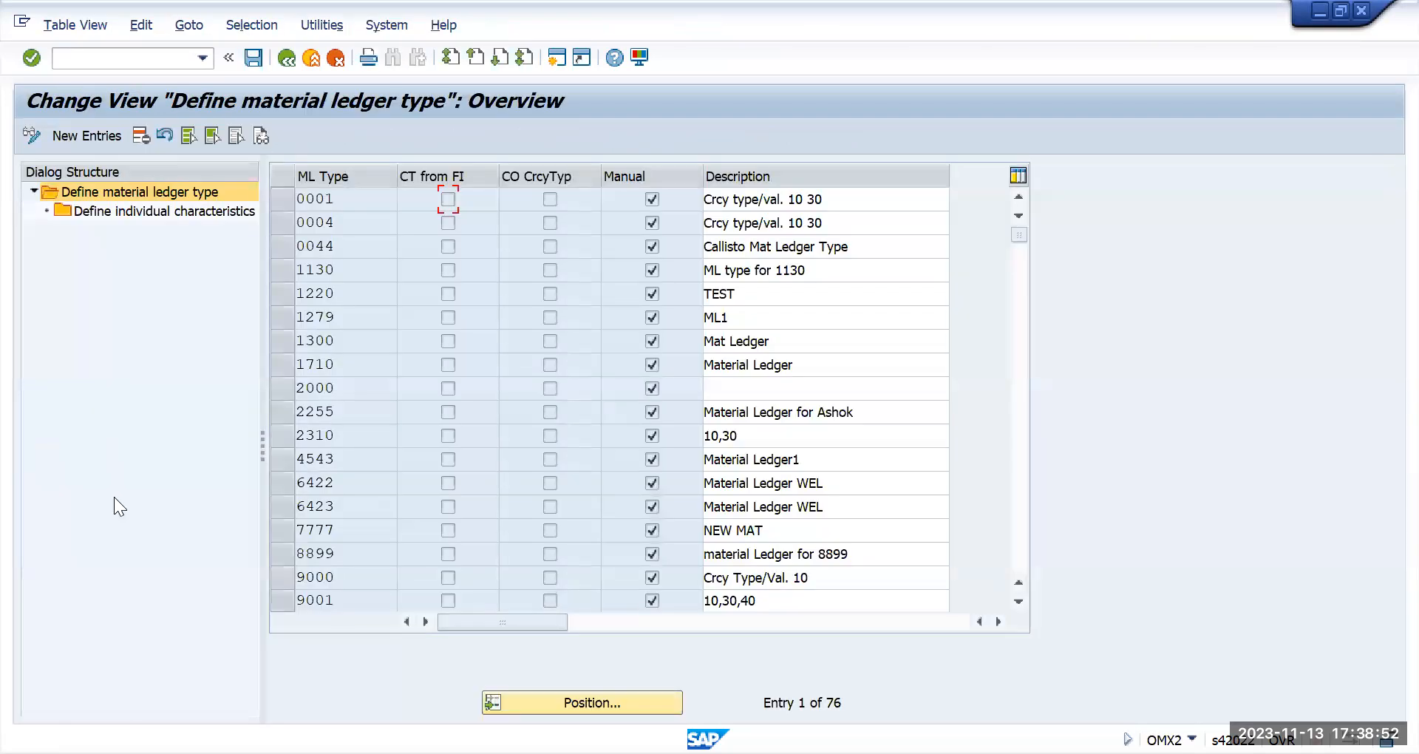
- Look for a material ledger type TMUS in the overview, and return to the start of the list
left_click(622, 704)
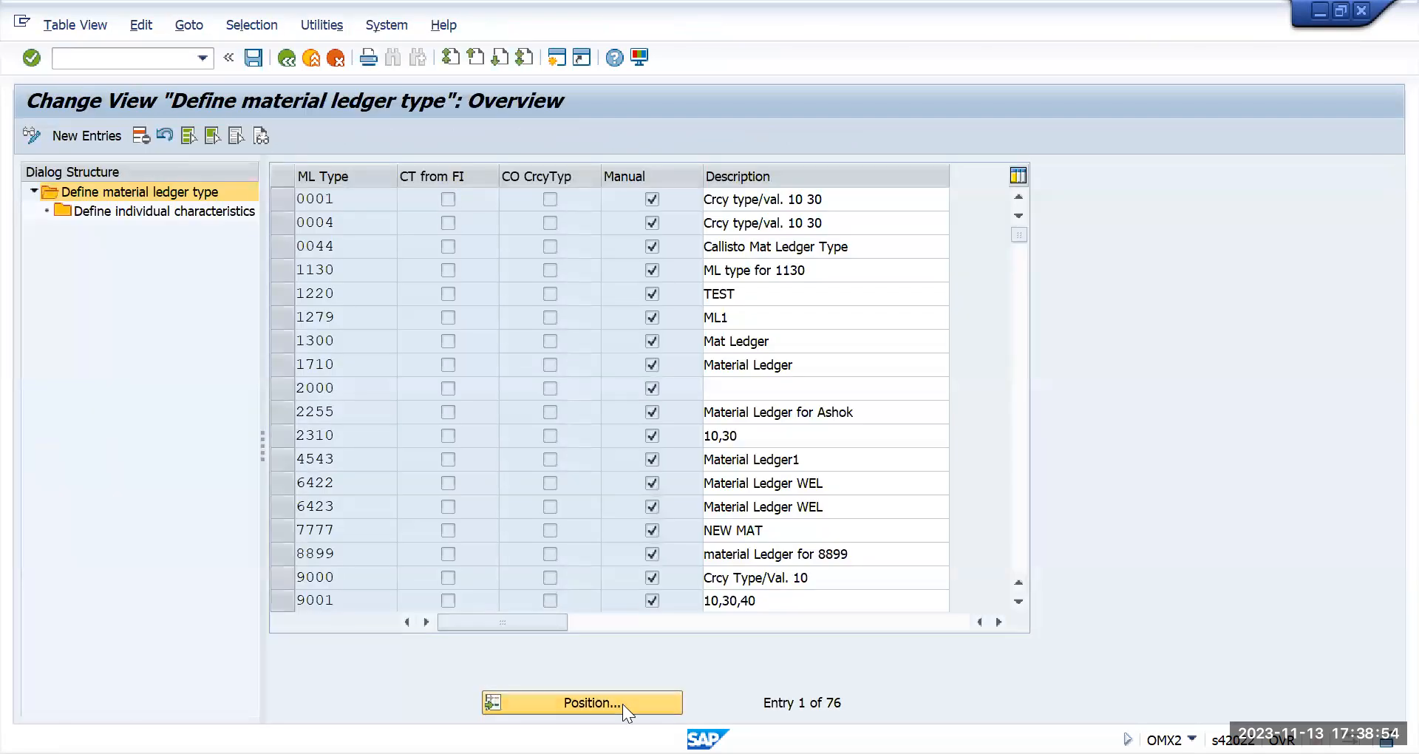
type("UKP2")
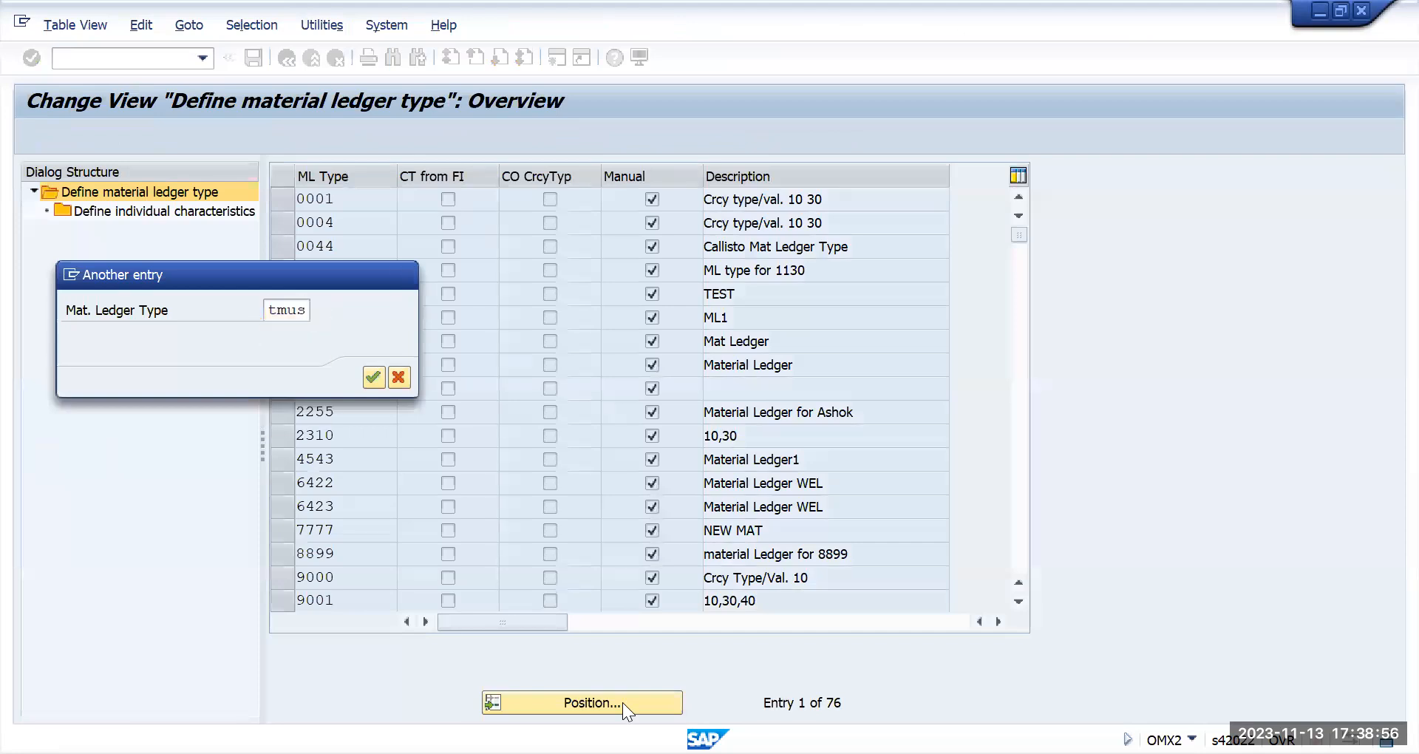
key("Return")
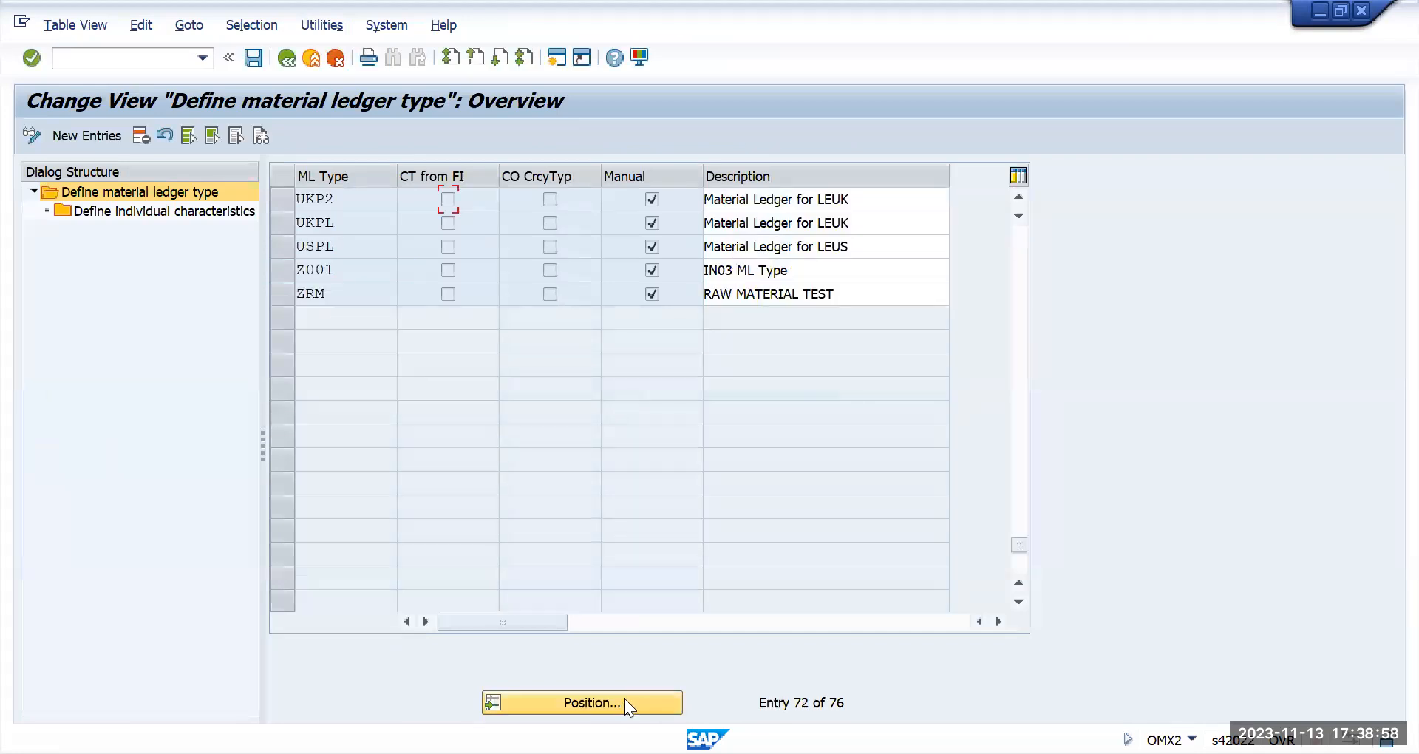
scroll(976, 615, "up", 3)
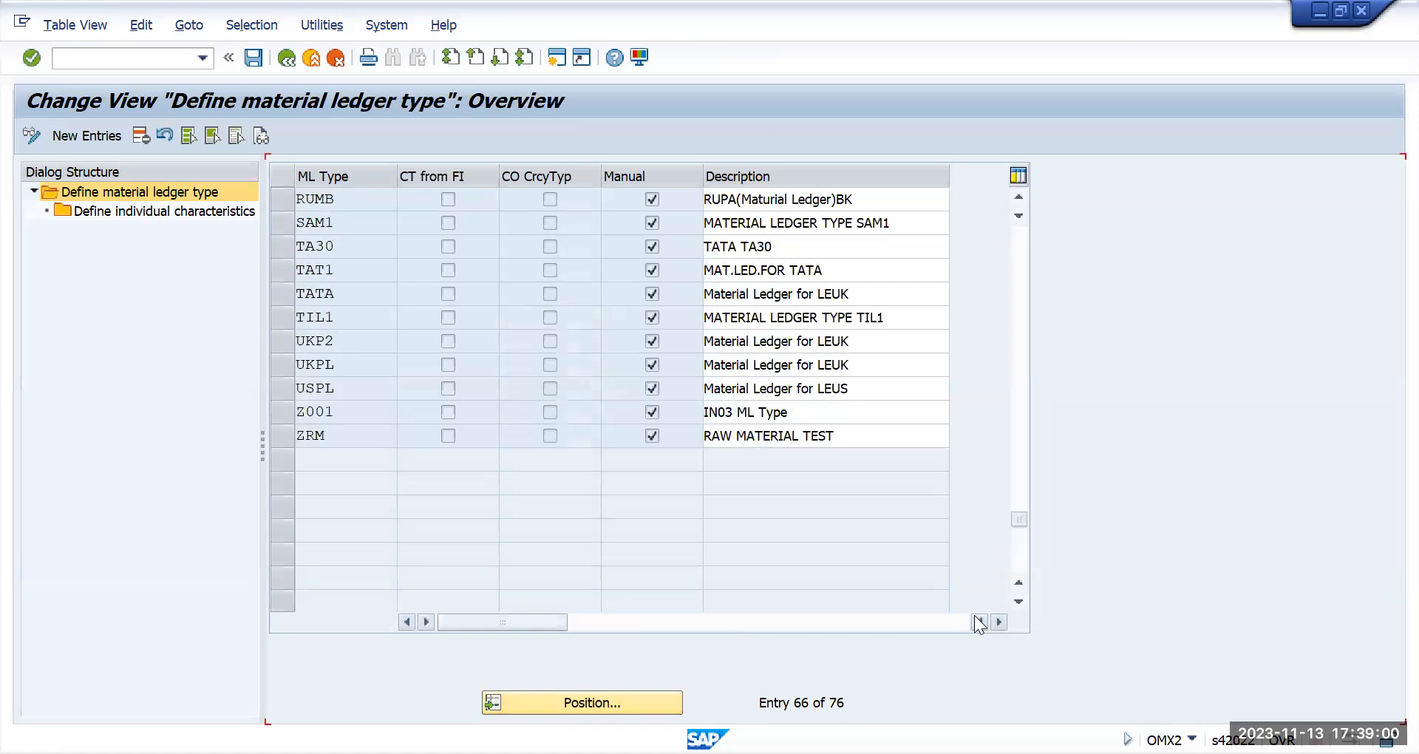
left_click_drag(1023, 510, 1018, 222)
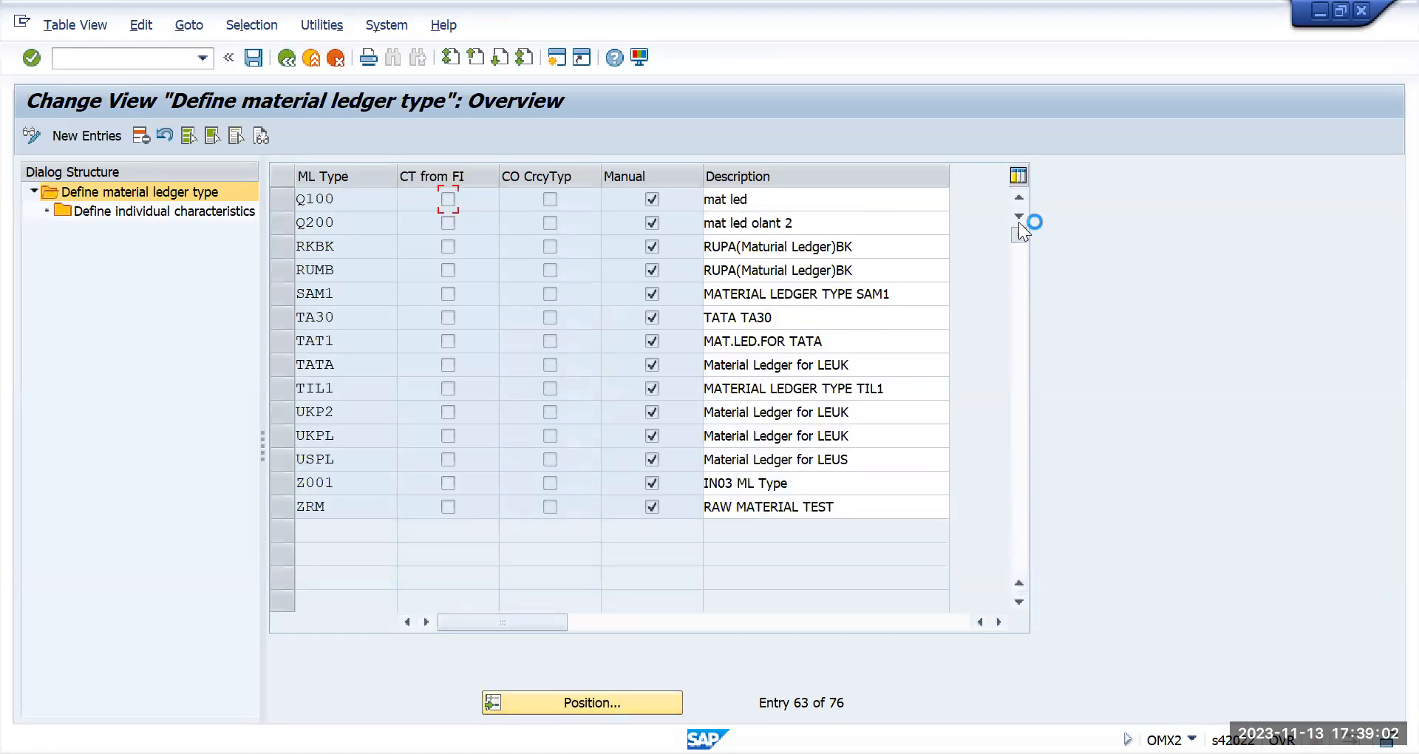
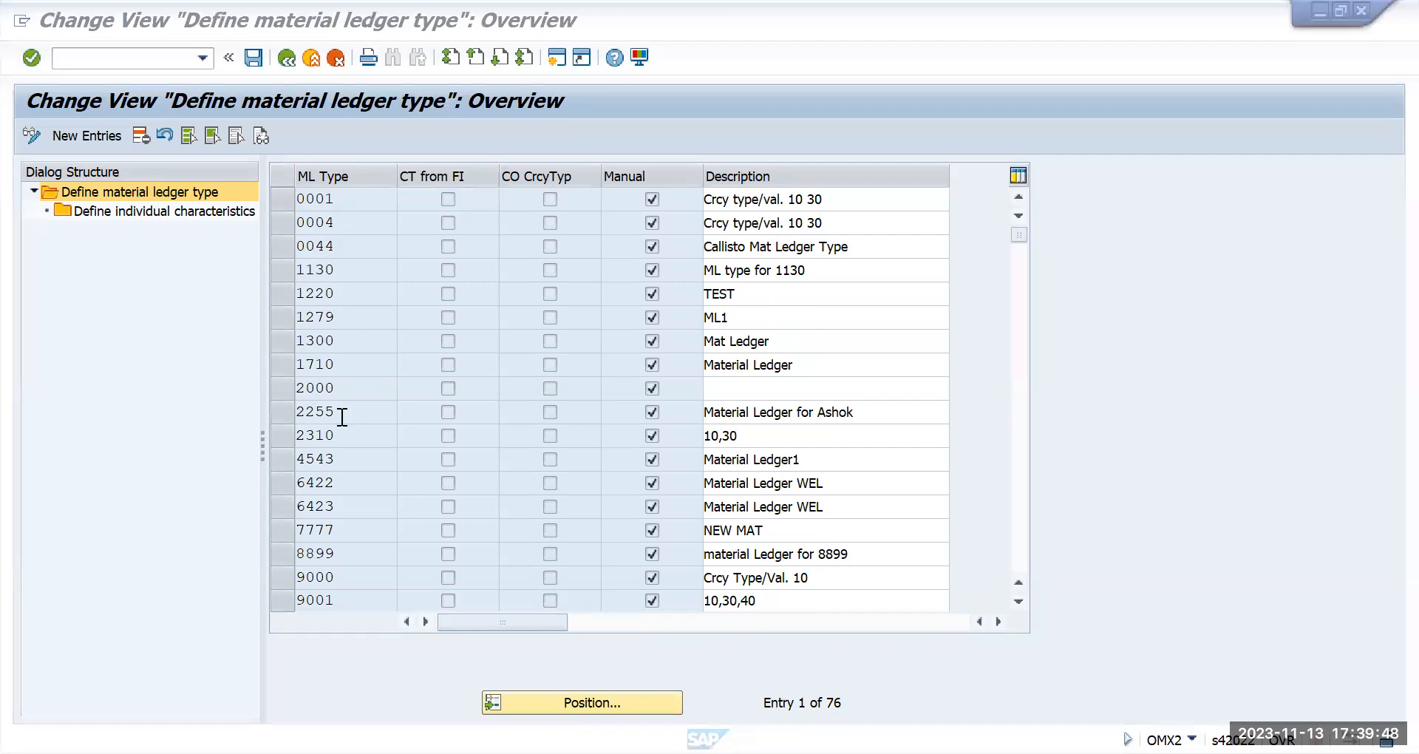
- Check the currency types in the individual characteristics of material ledger type 1710, and return to the IMG
left_click(105, 133)
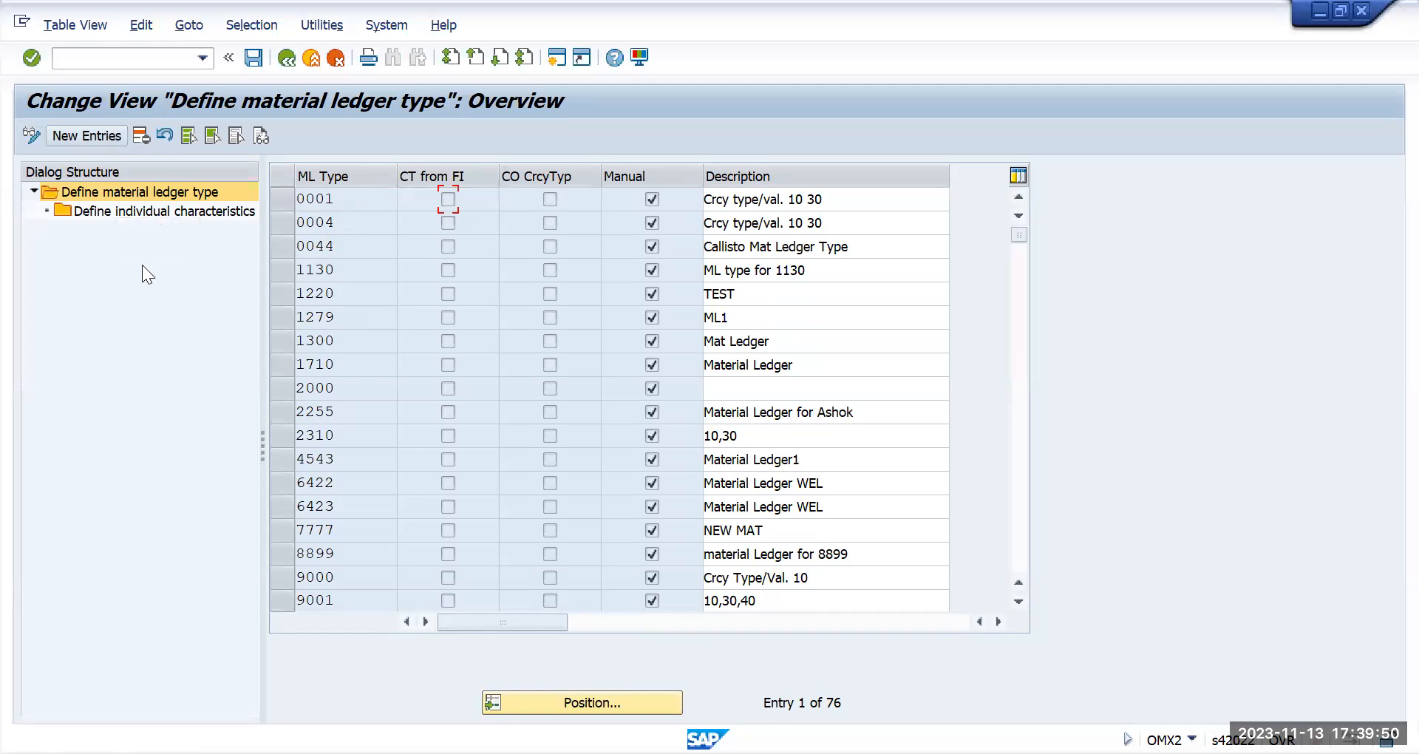
key("F3")
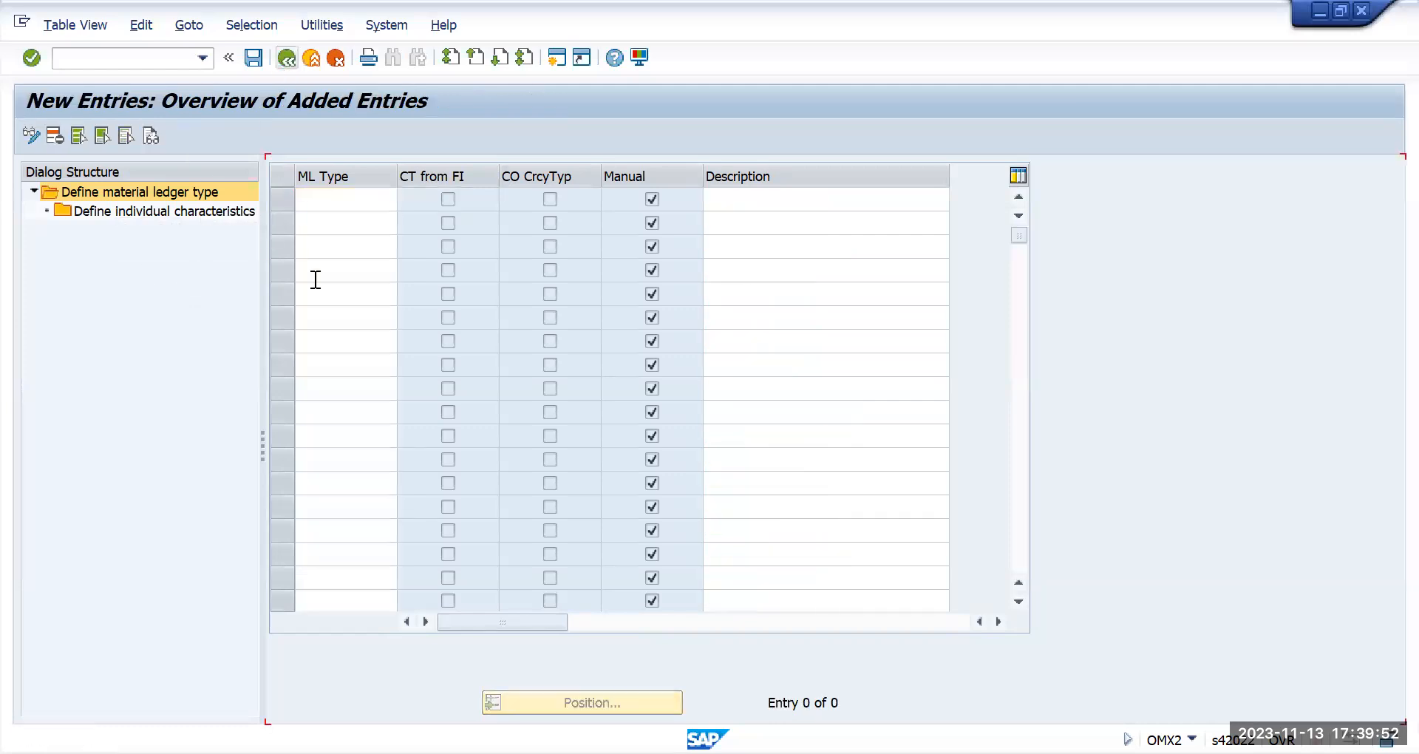
left_click(285, 365)
double_click(169, 215)
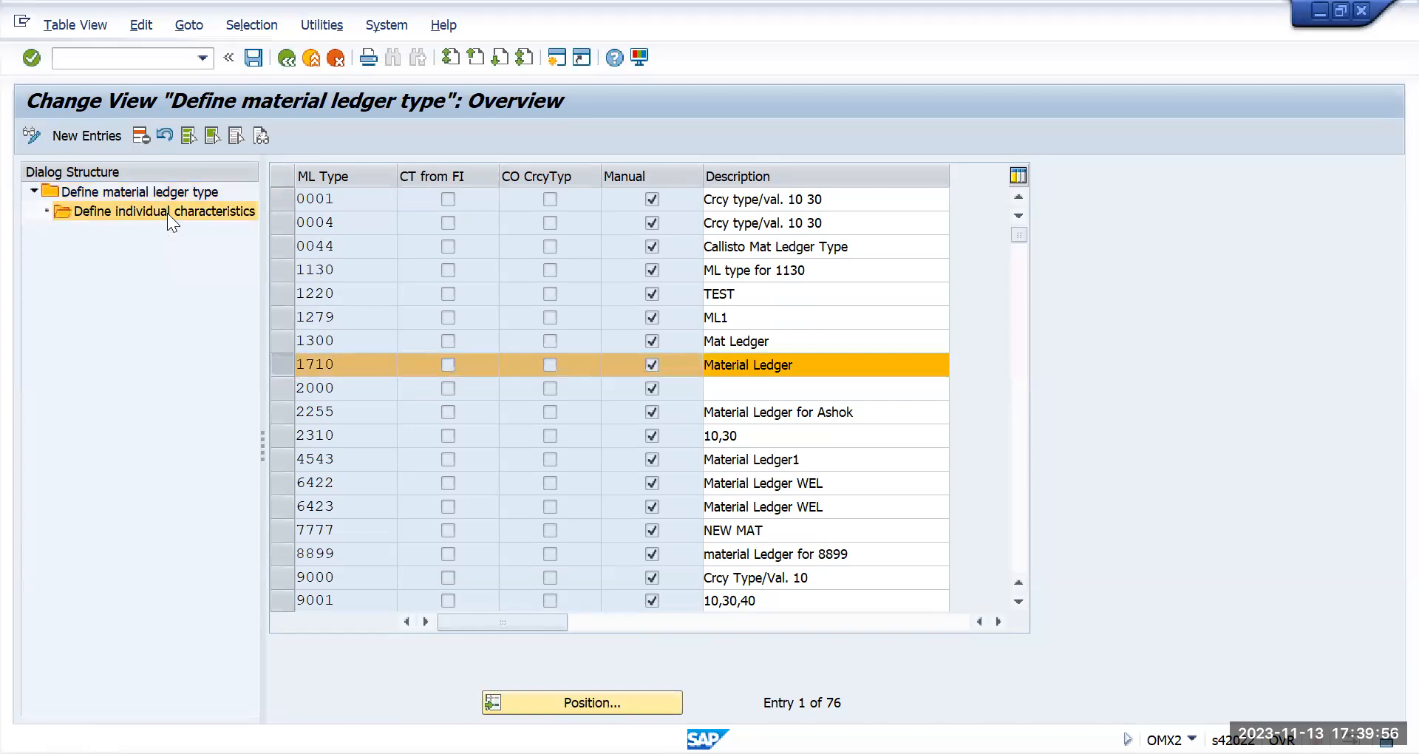
left_click_drag(355, 298, 308, 299)
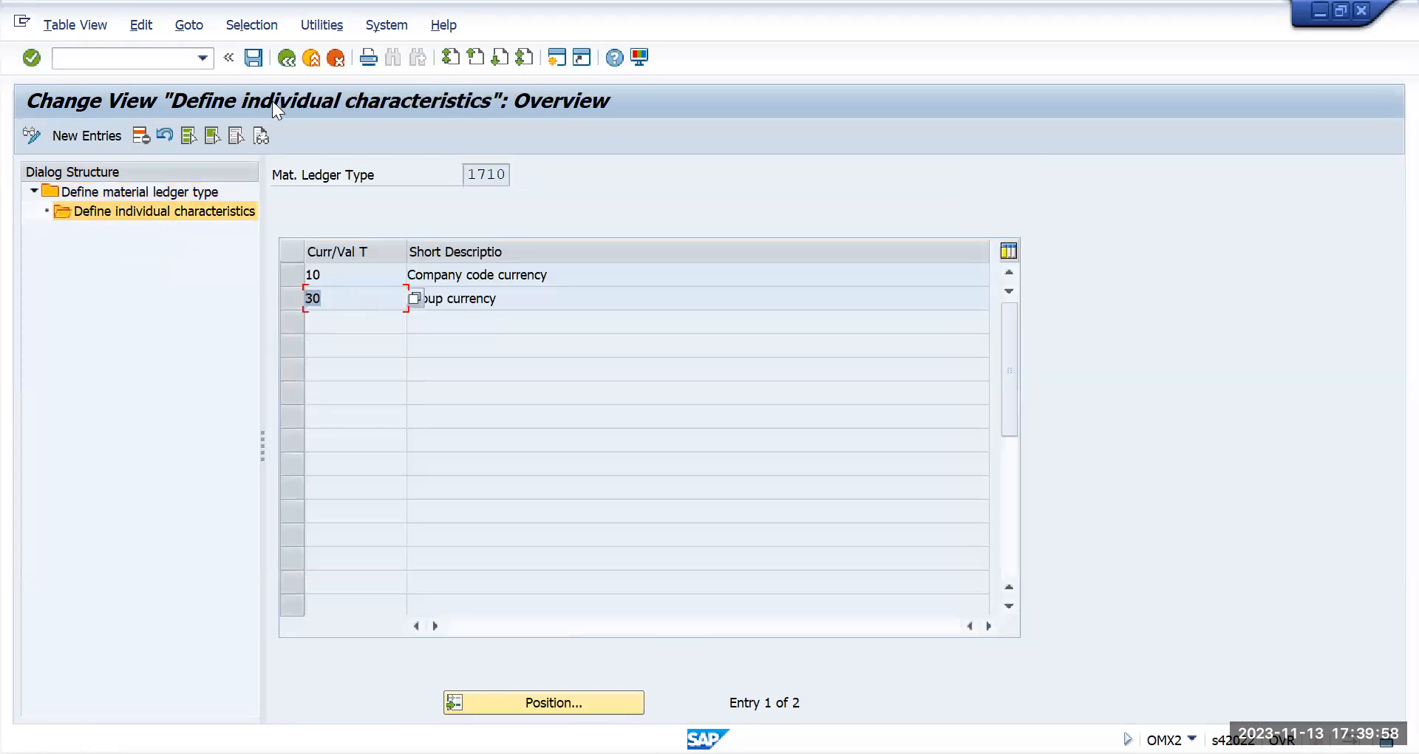
left_click(287, 58)
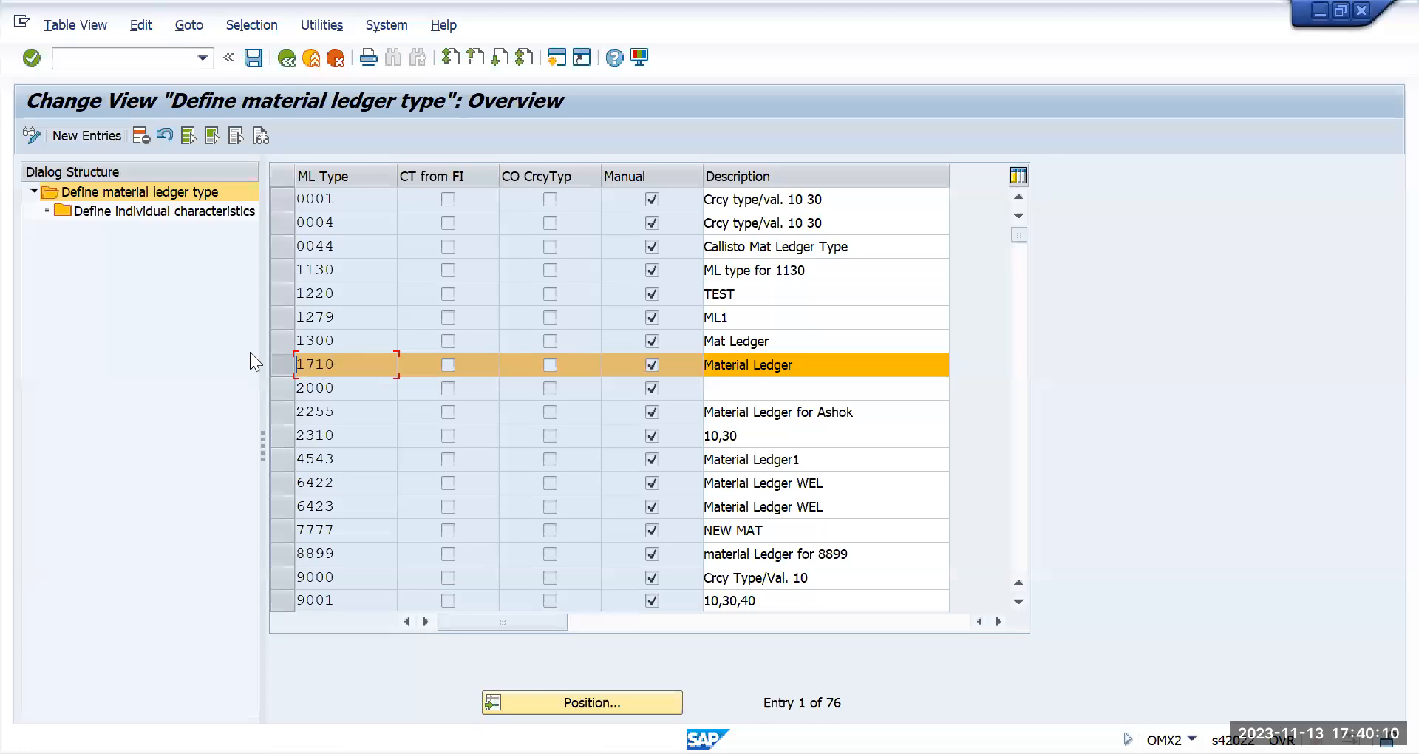
left_click(164, 214)
left_click(311, 308)
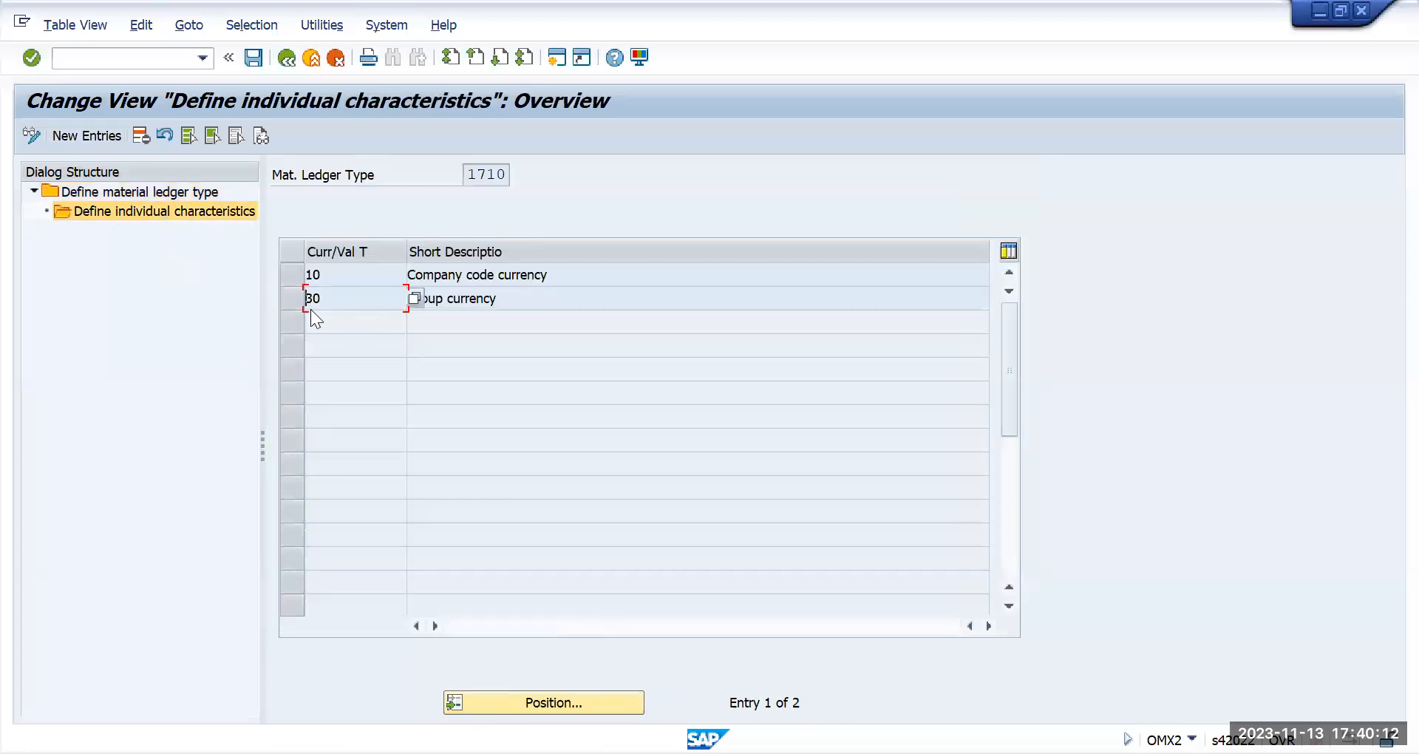
left_click(283, 59)
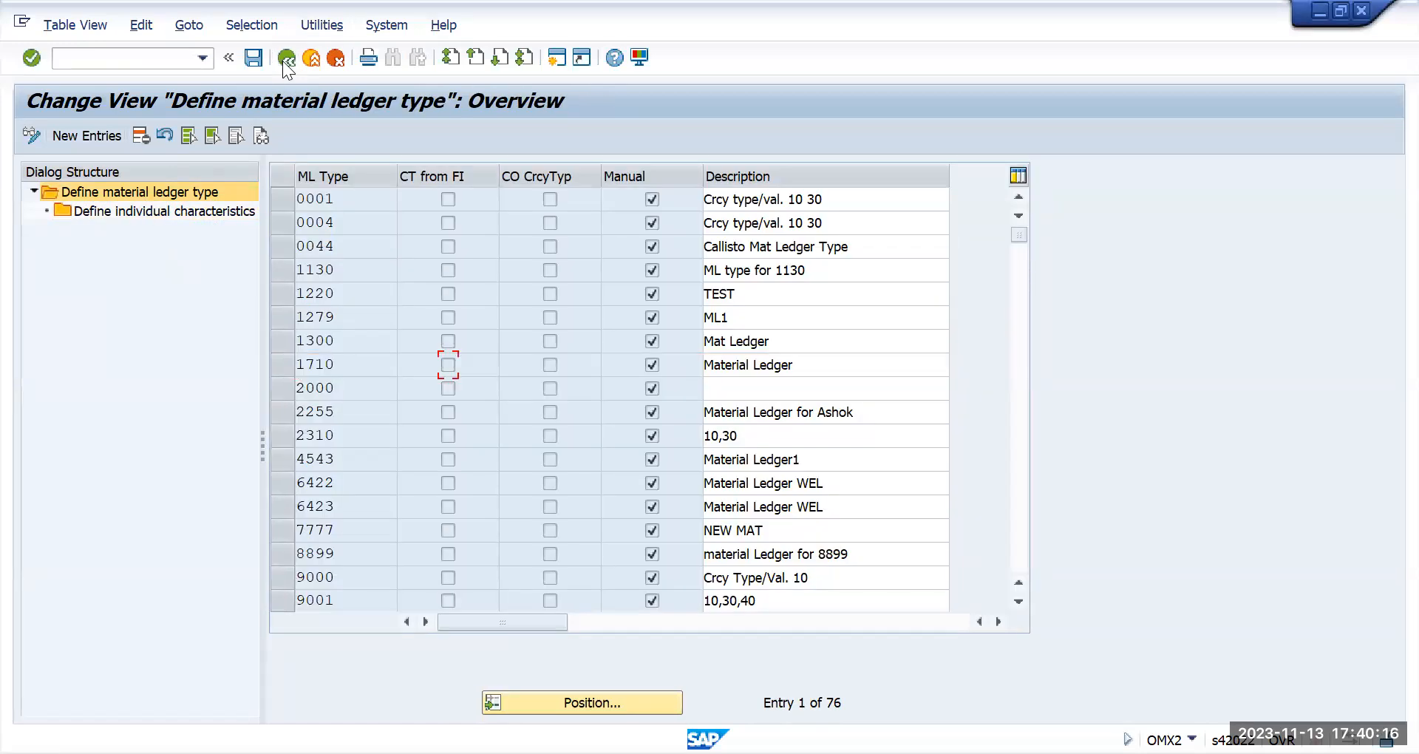
left_click(286, 59)
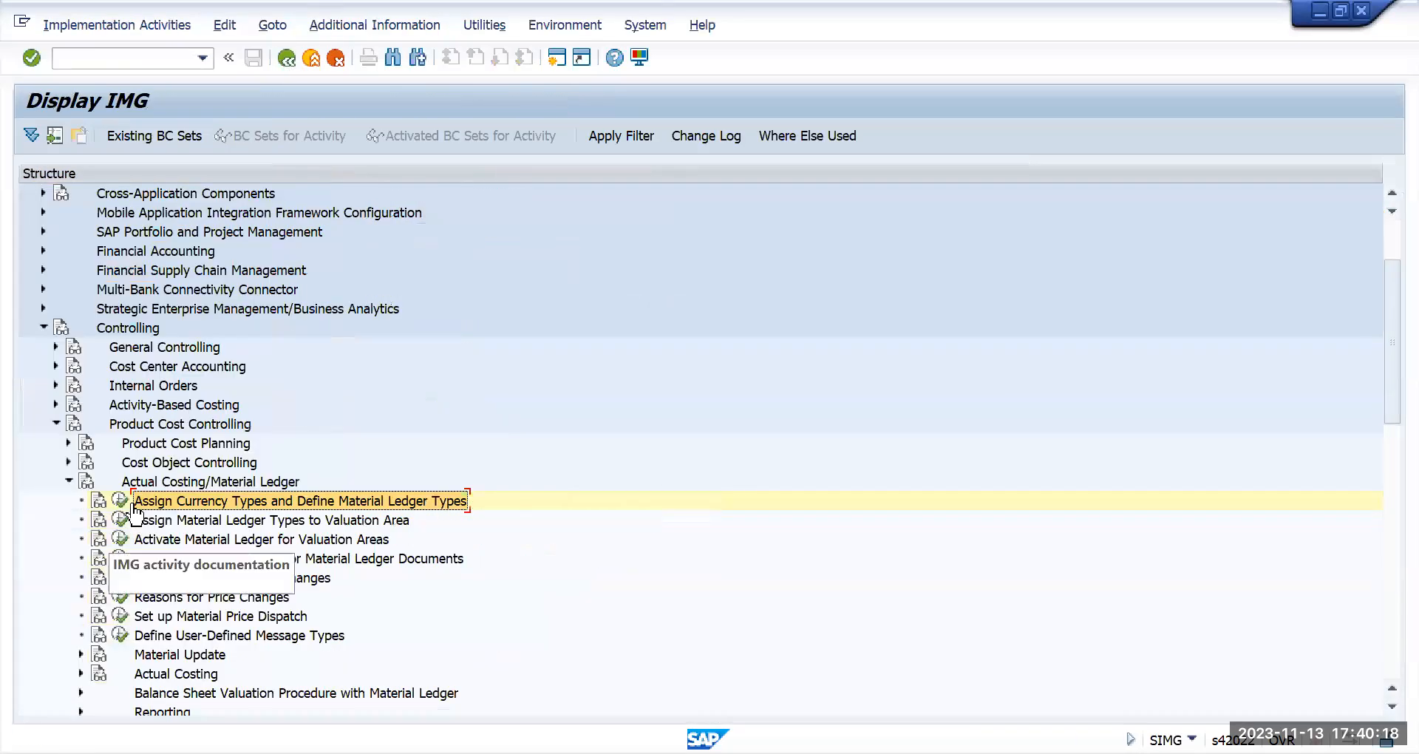
- Create material ledger type TMUS with description TM US in the material ledger type activity and save it to customizing request WALK902687
left_click(119, 501)
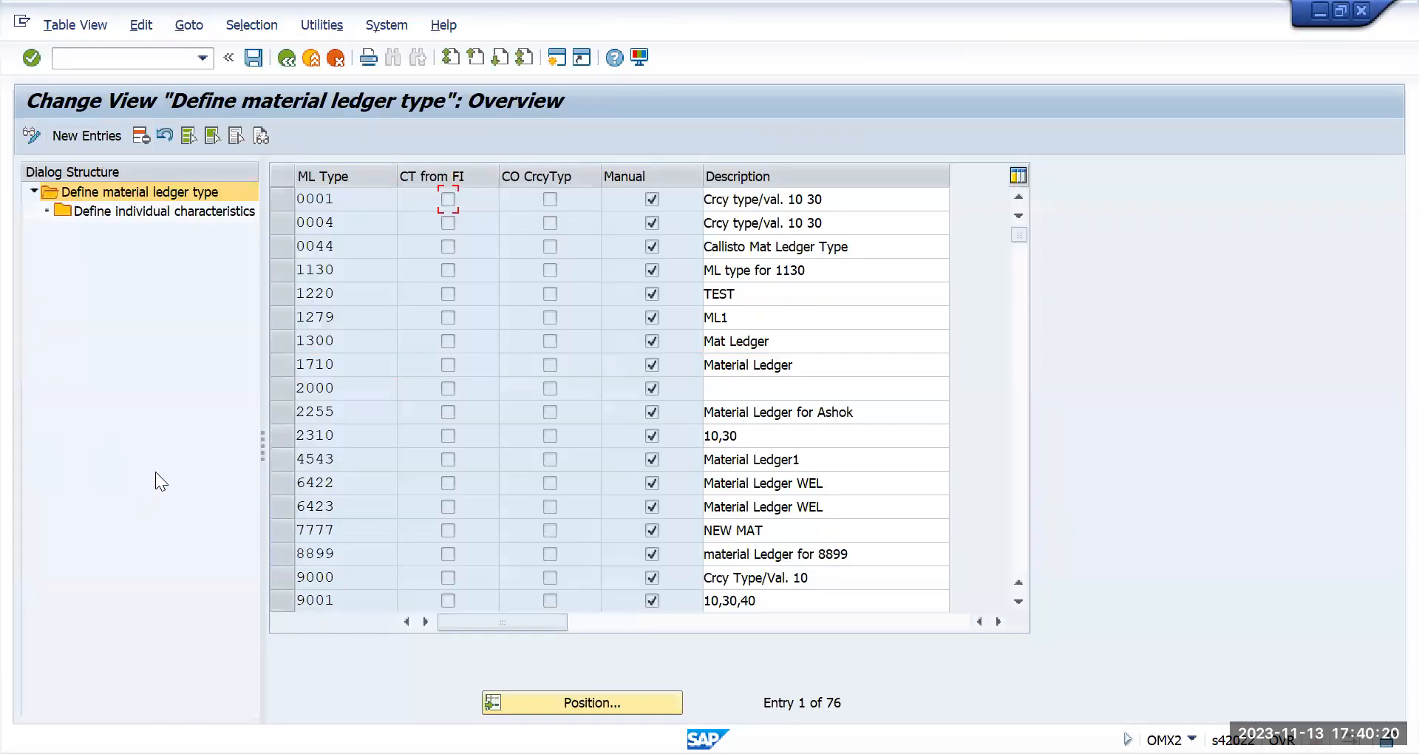
left_click(96, 139)
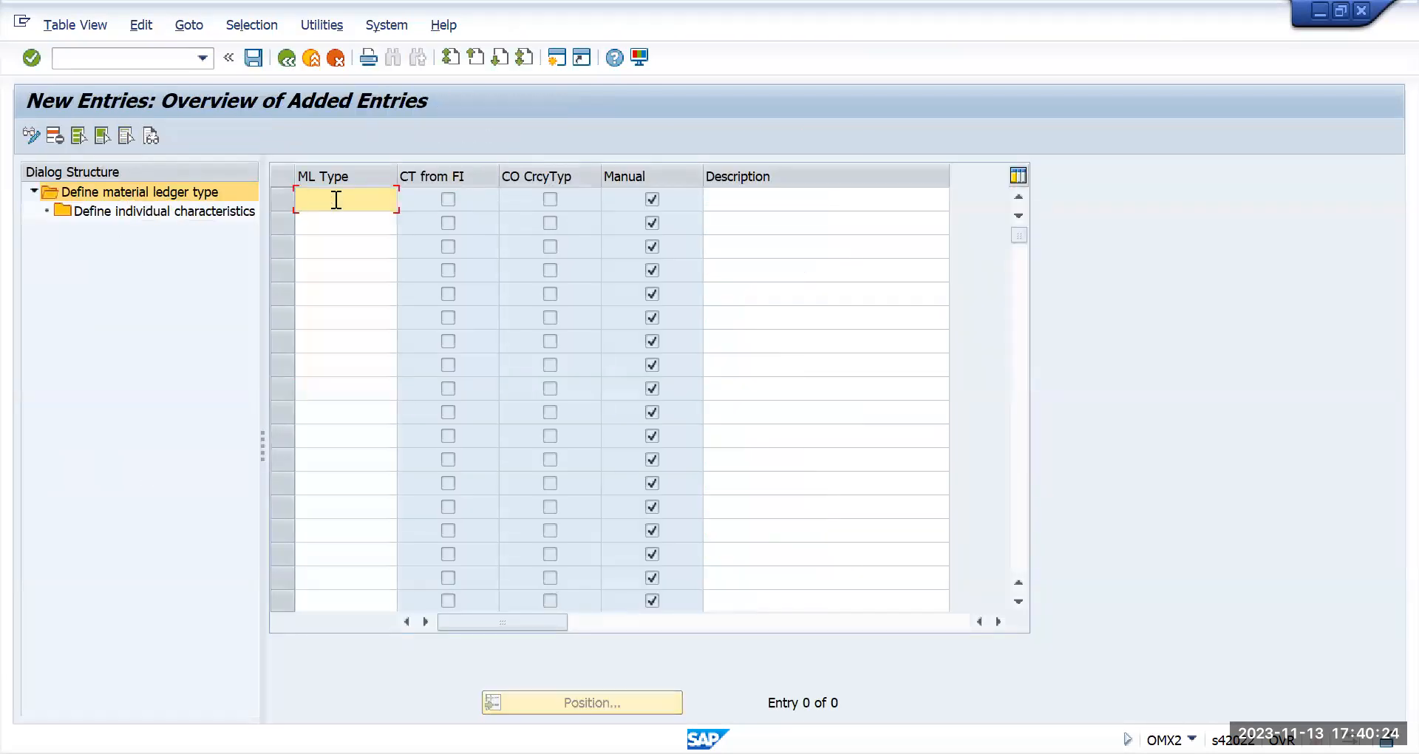
type("TMUS")
key("Tab")
type("TM")
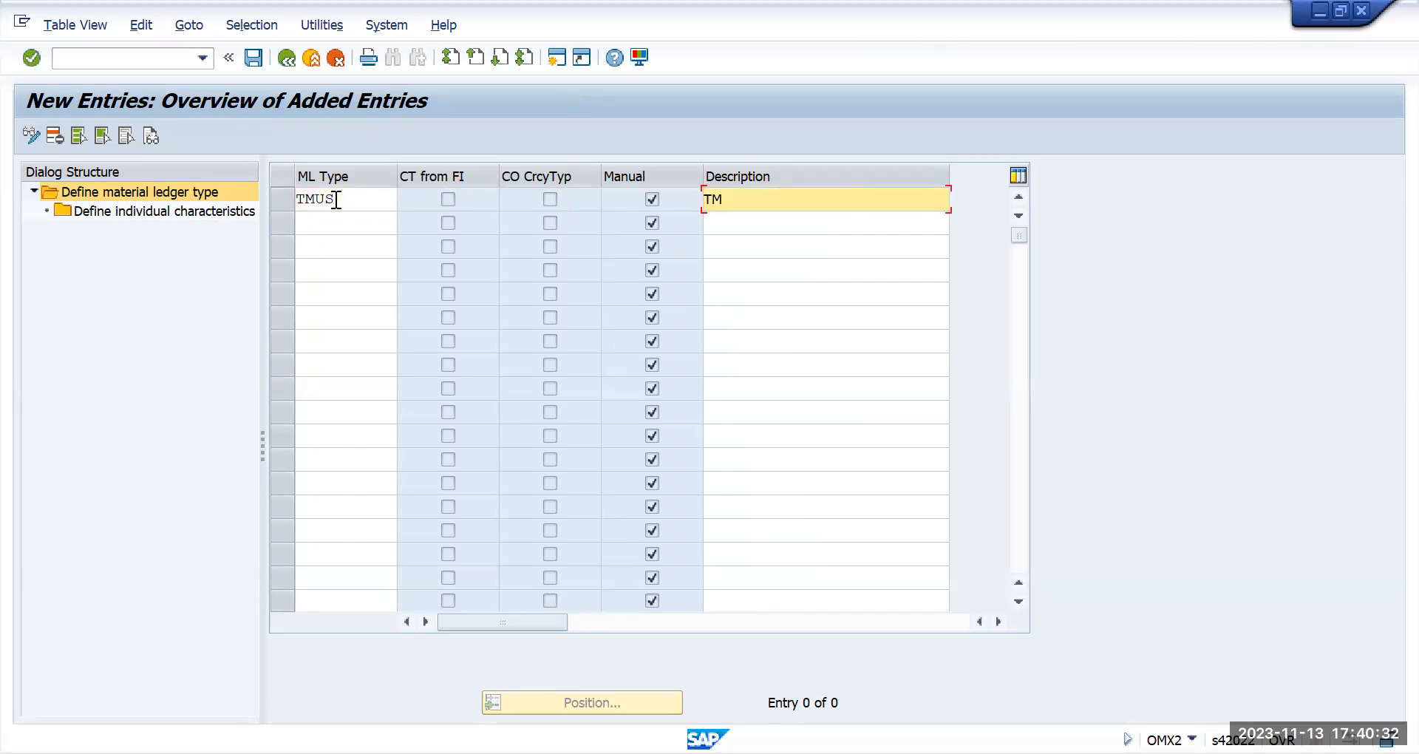
type(" US")
left_click(254, 59)
left_click(464, 377)
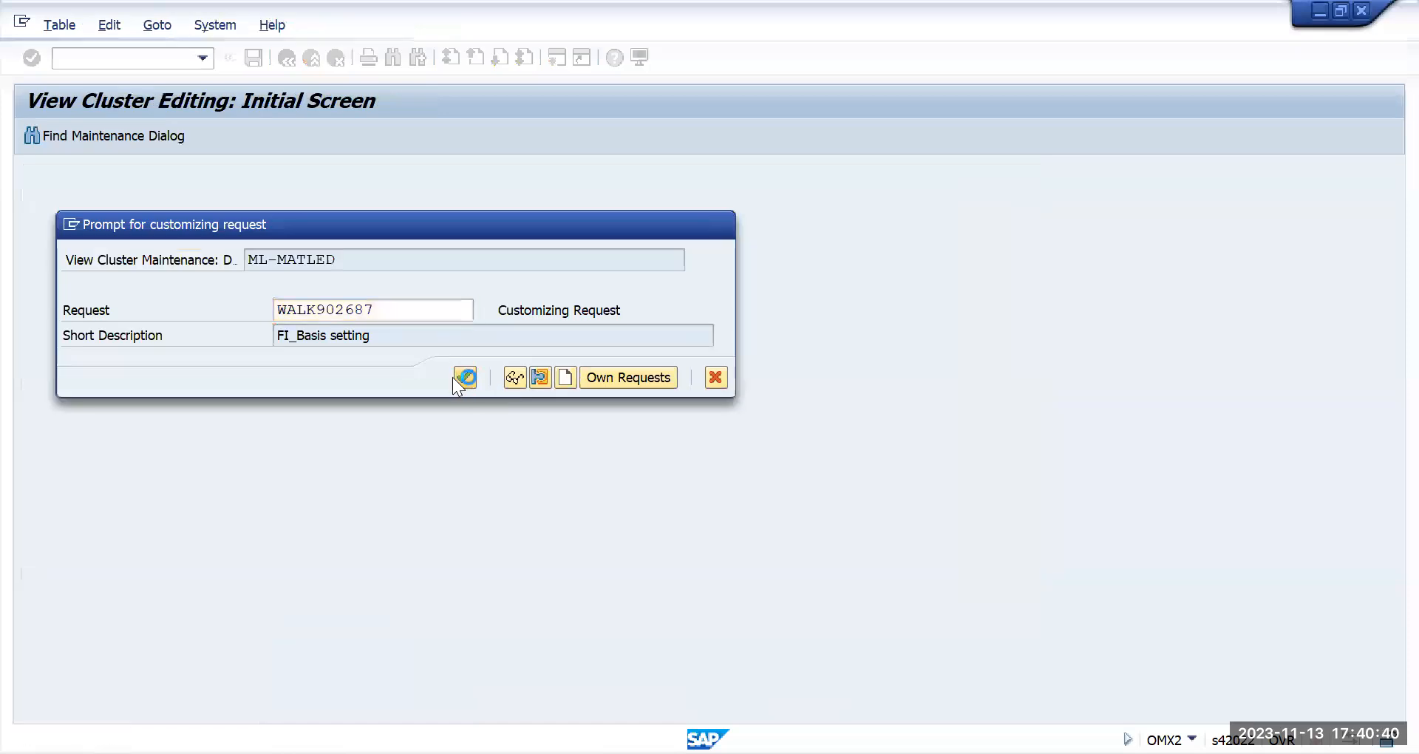
- Add currency type 30 to the individual characteristics of material ledger type TMUS, save, and review the type's currency list
left_click(286, 193)
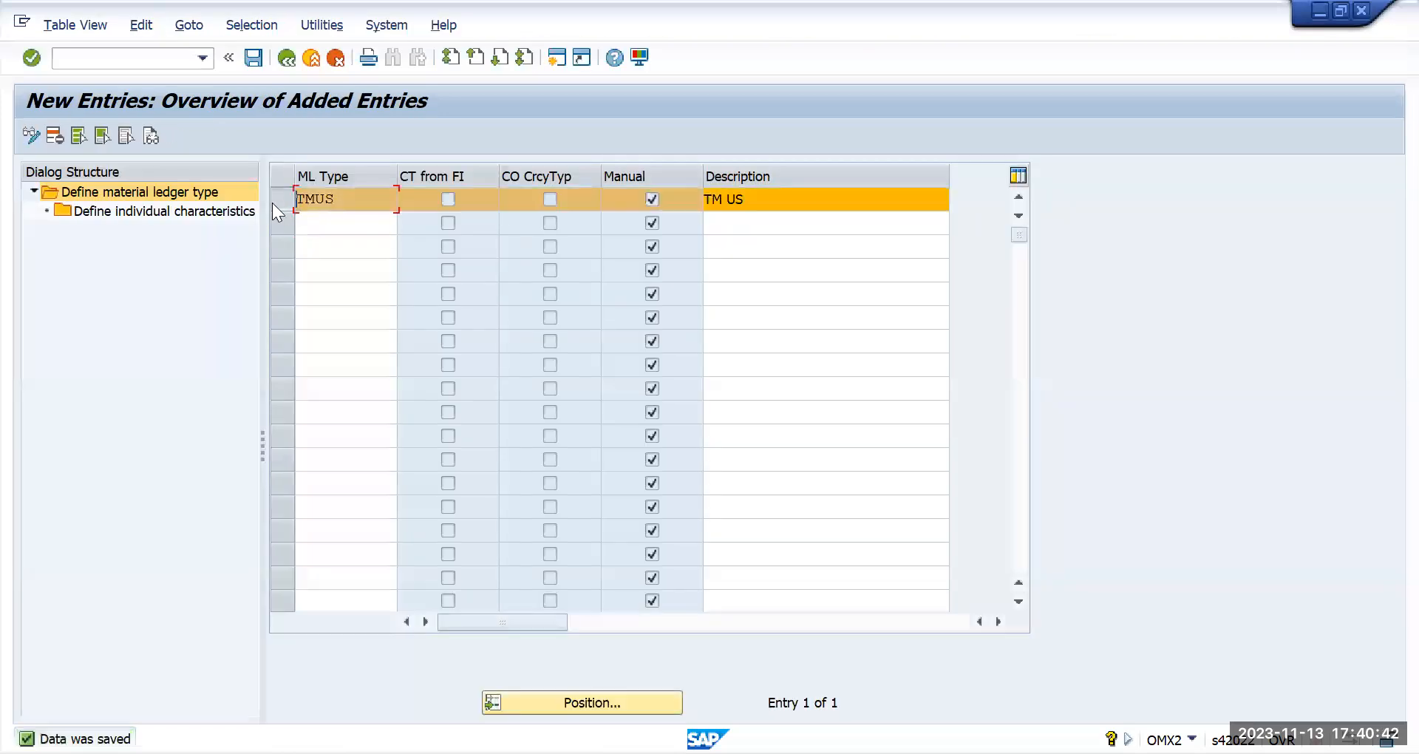
double_click(197, 215)
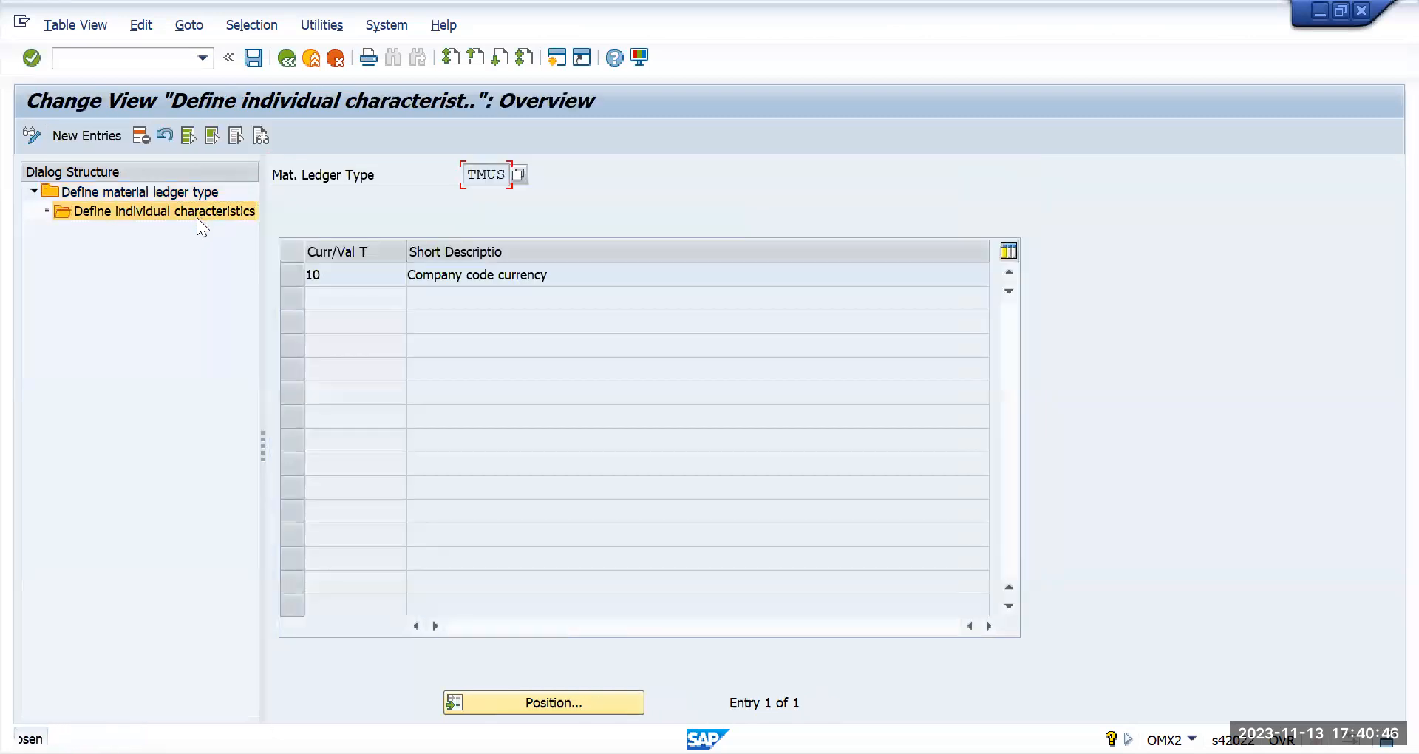
left_click_drag(331, 286, 301, 276)
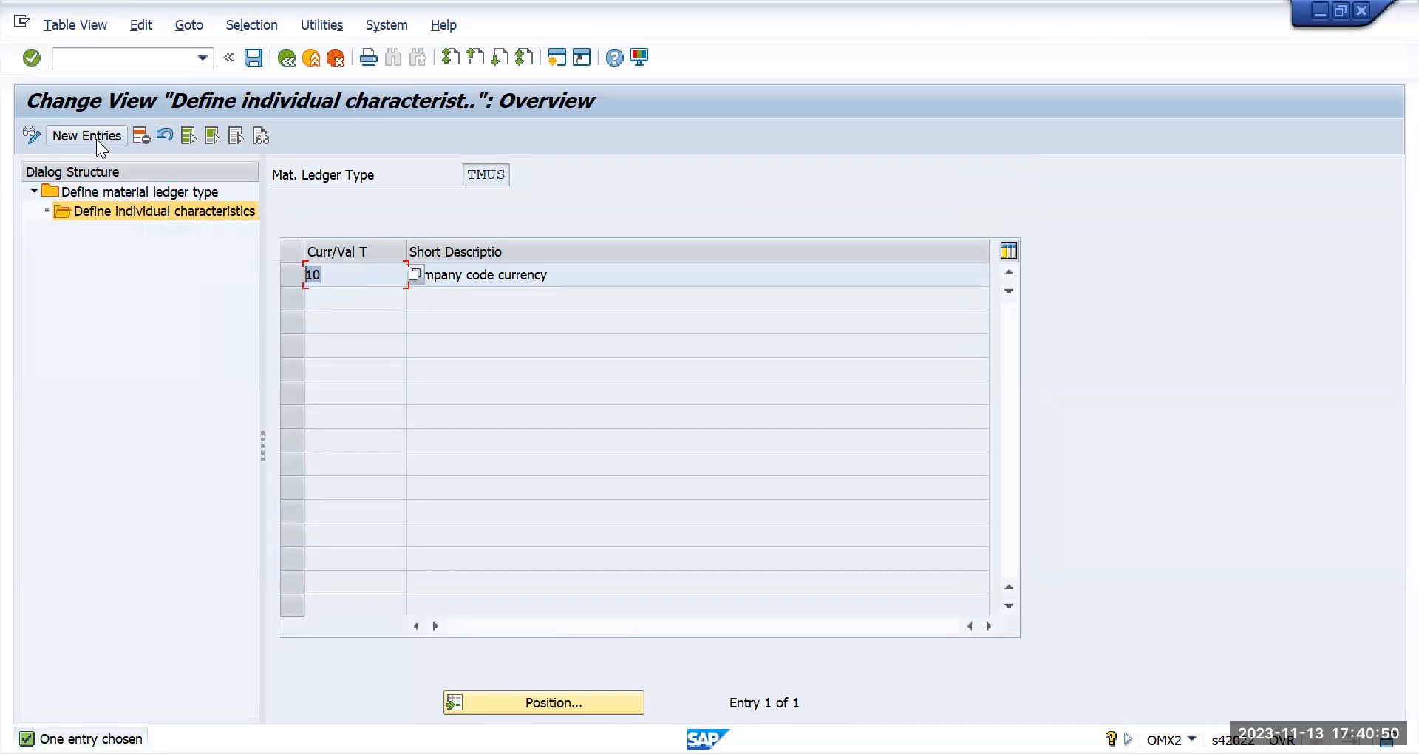
key("F5")
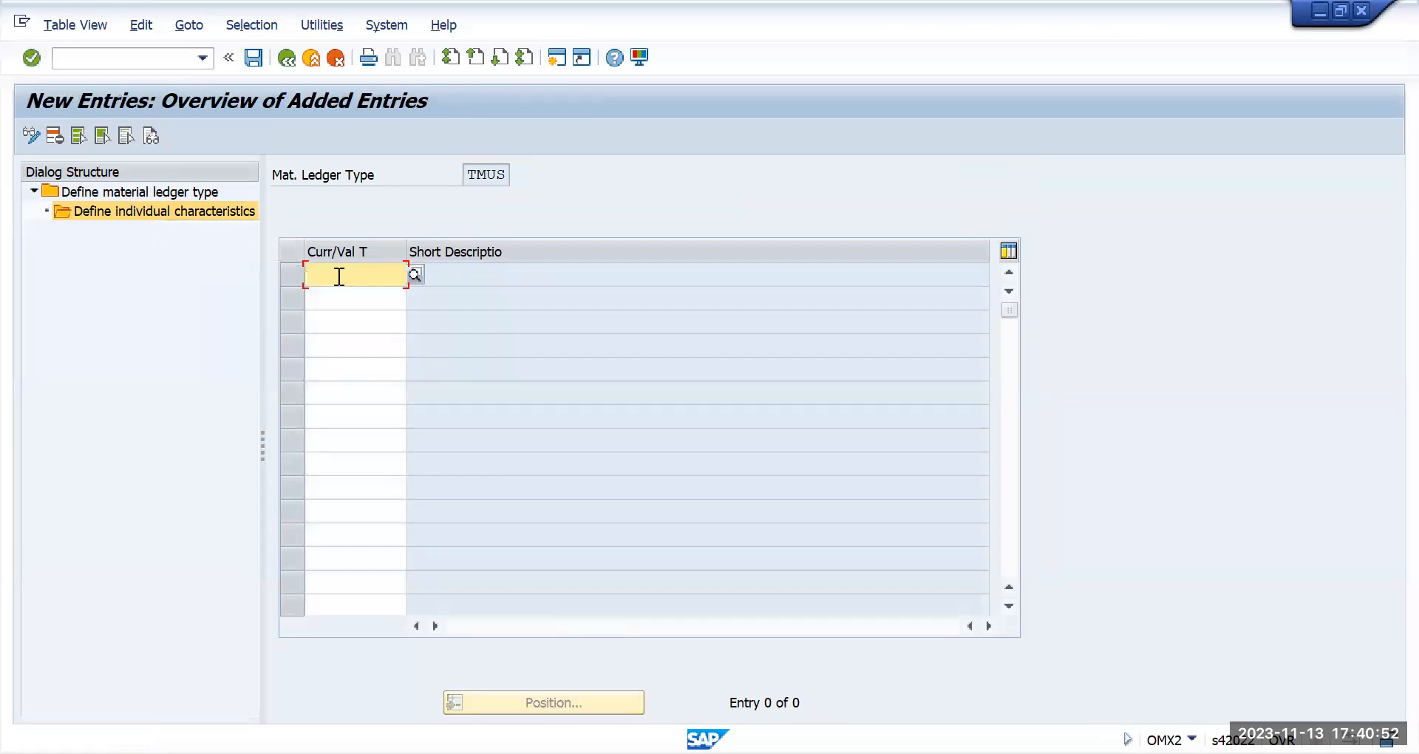
type("30")
key("Return")
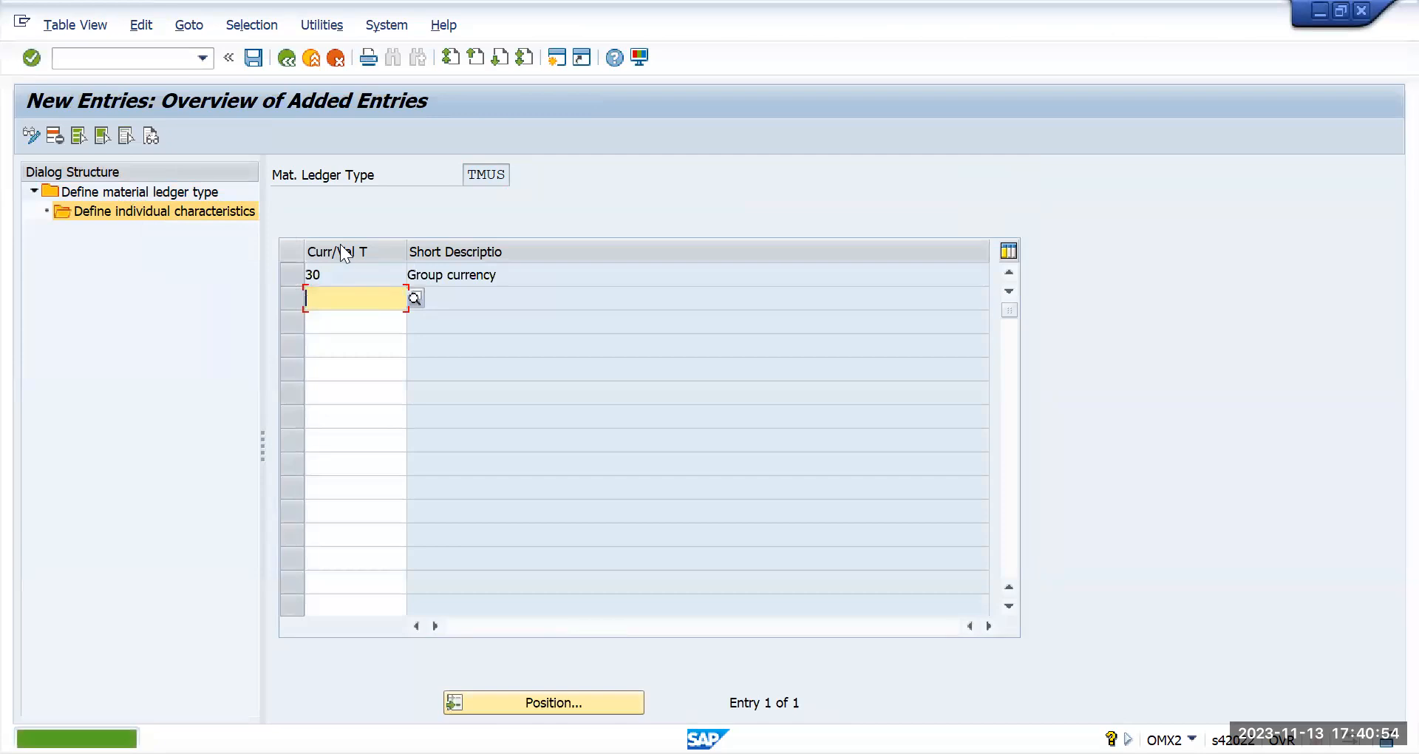
left_click(254, 58)
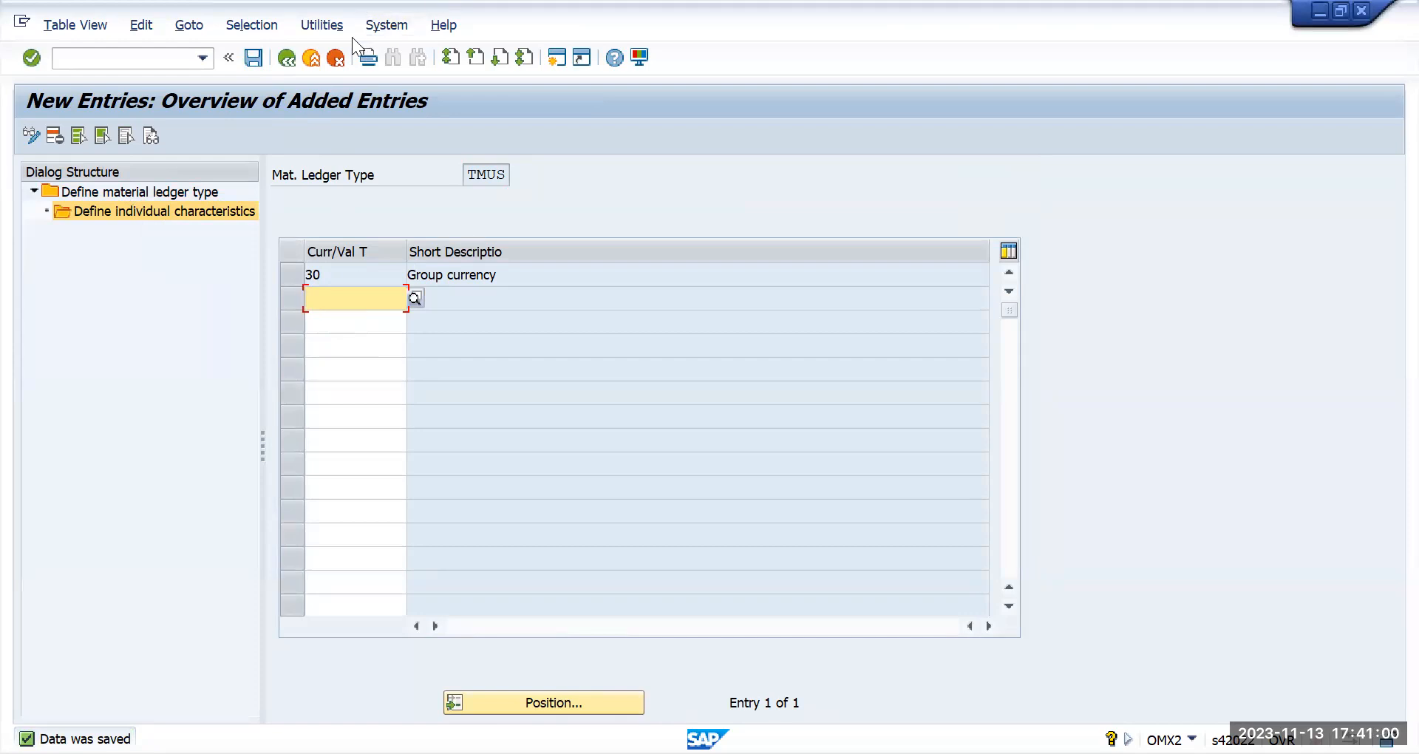
left_click(285, 58)
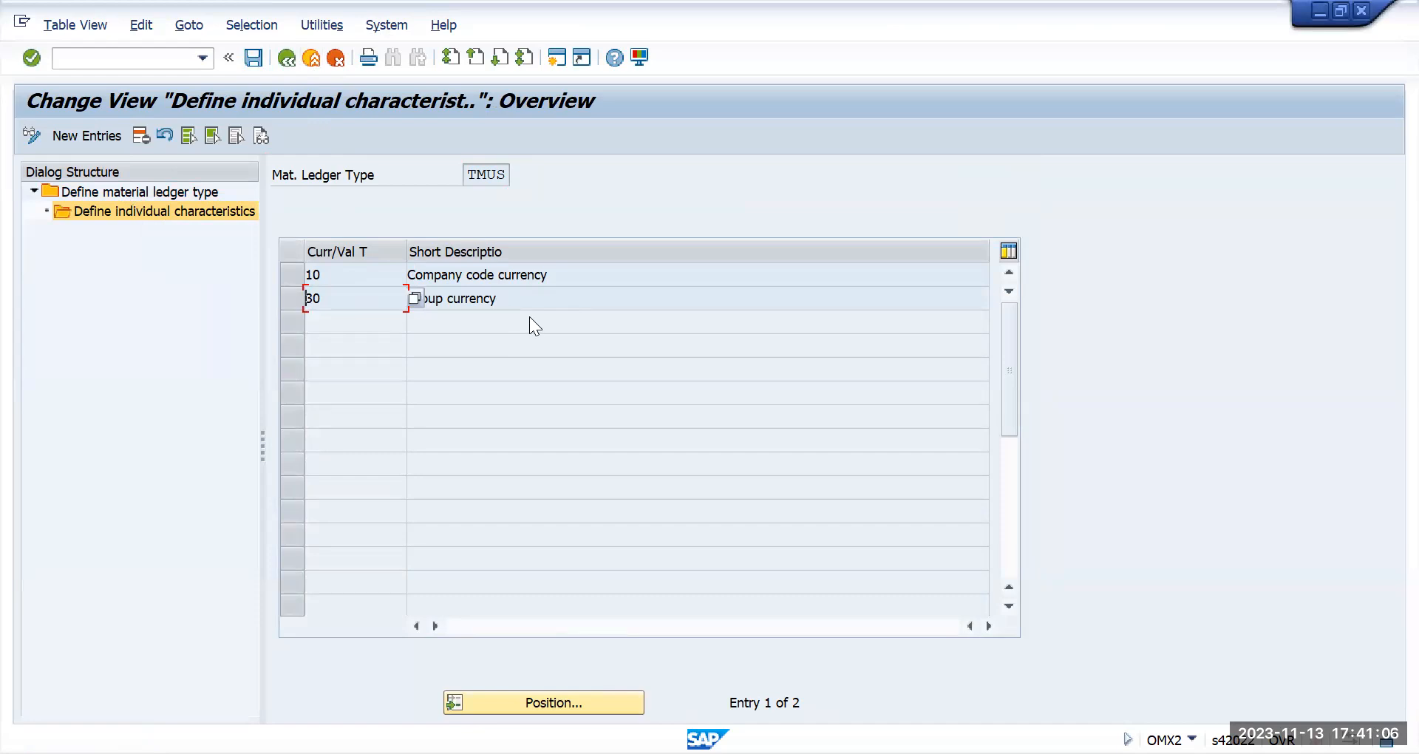
key("alt+Tab")
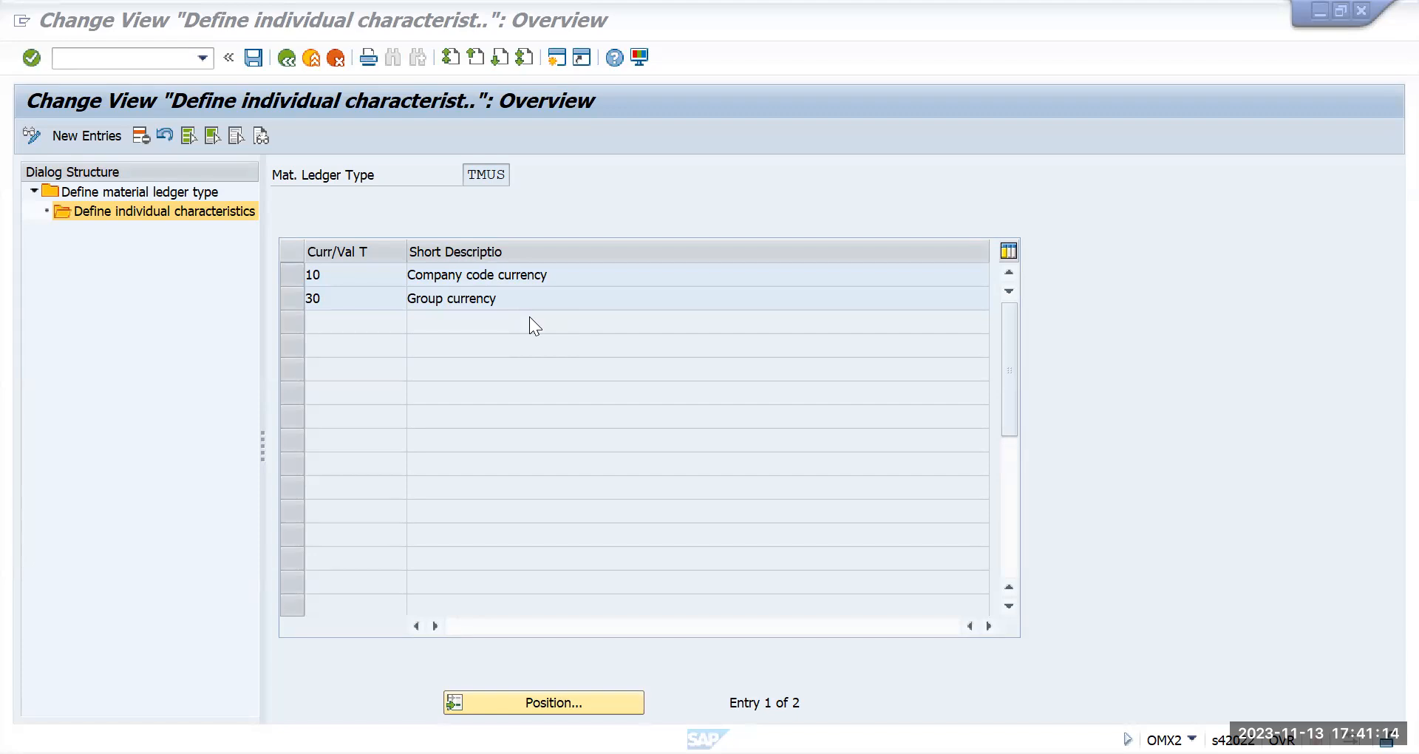
- Return to the IMG and open Assign Material Ledger Types to Valuation Area under Actual Costing/Material Ledger
left_click(286, 57)
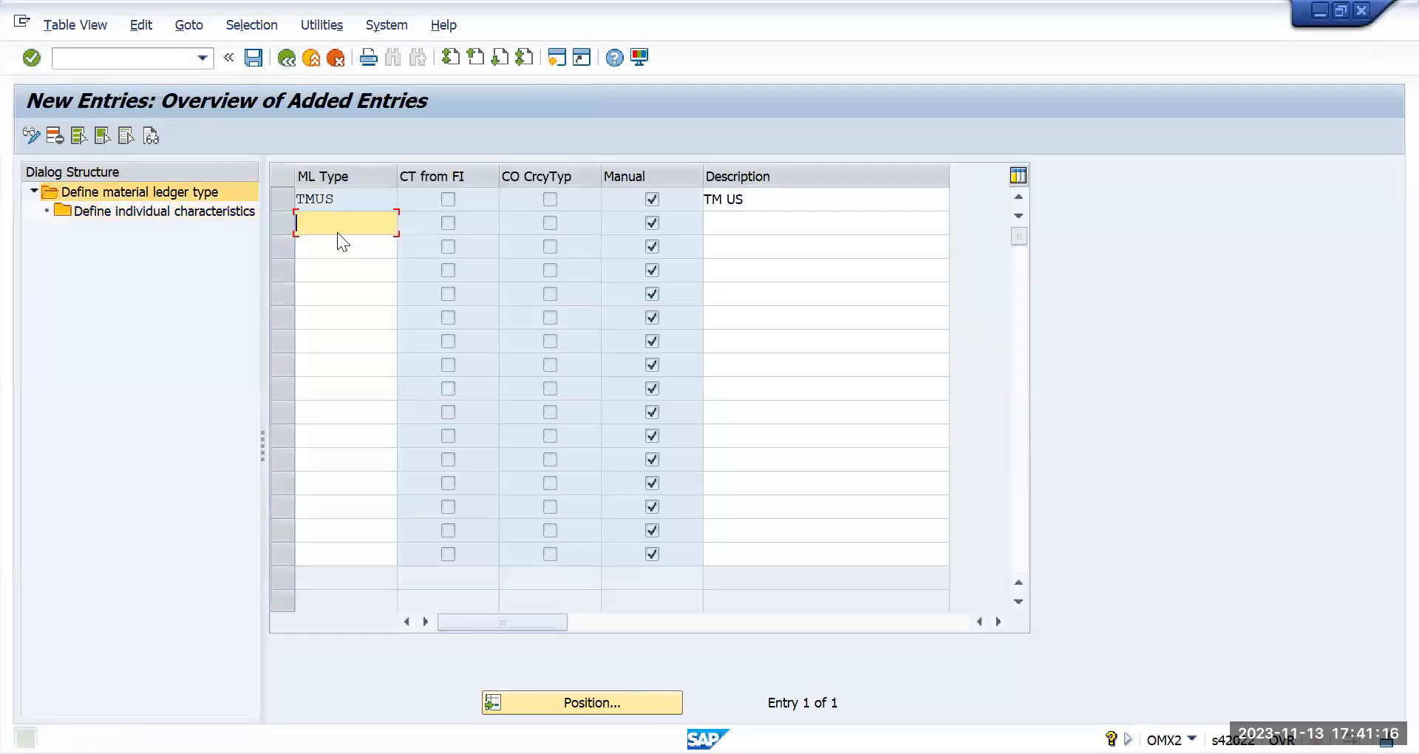
left_click_drag(358, 200, 251, 194)
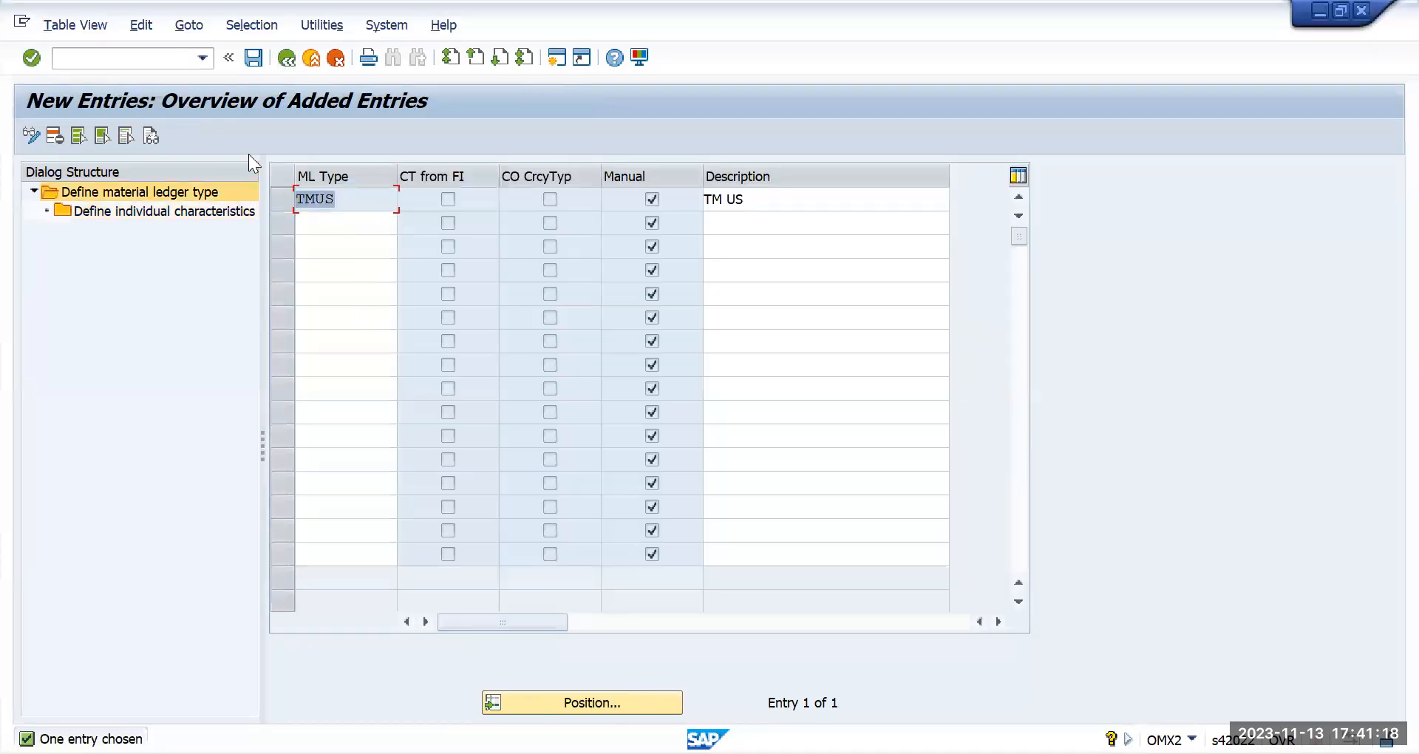
left_click(285, 64)
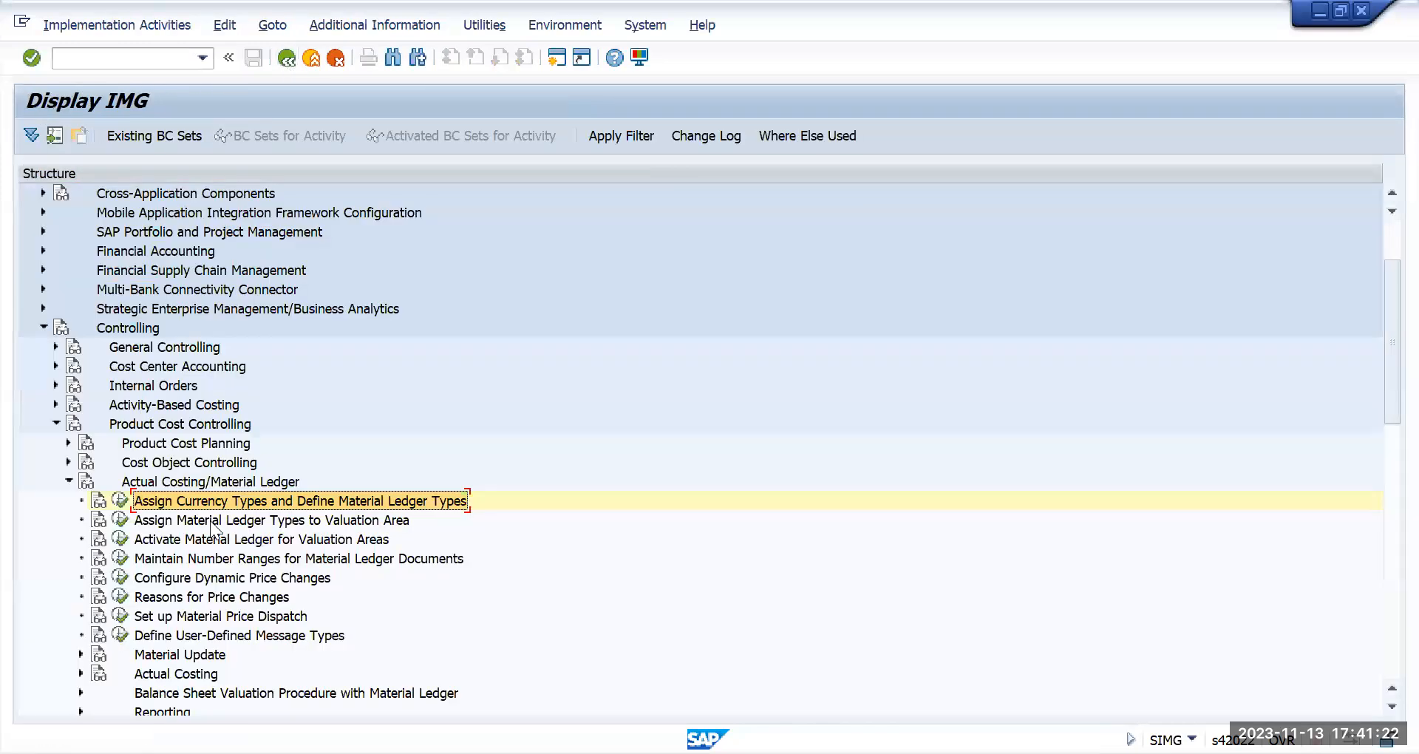
left_click(268, 520)
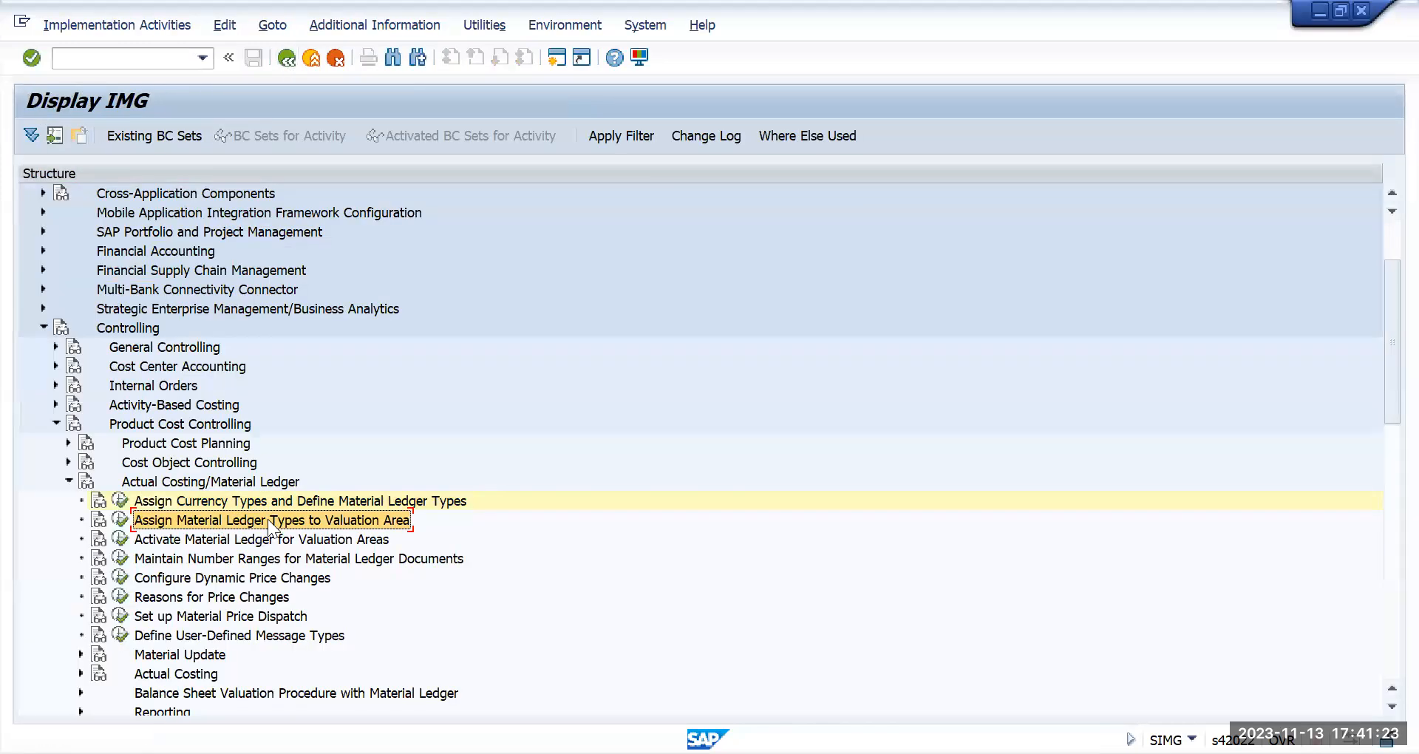
left_click(118, 518)
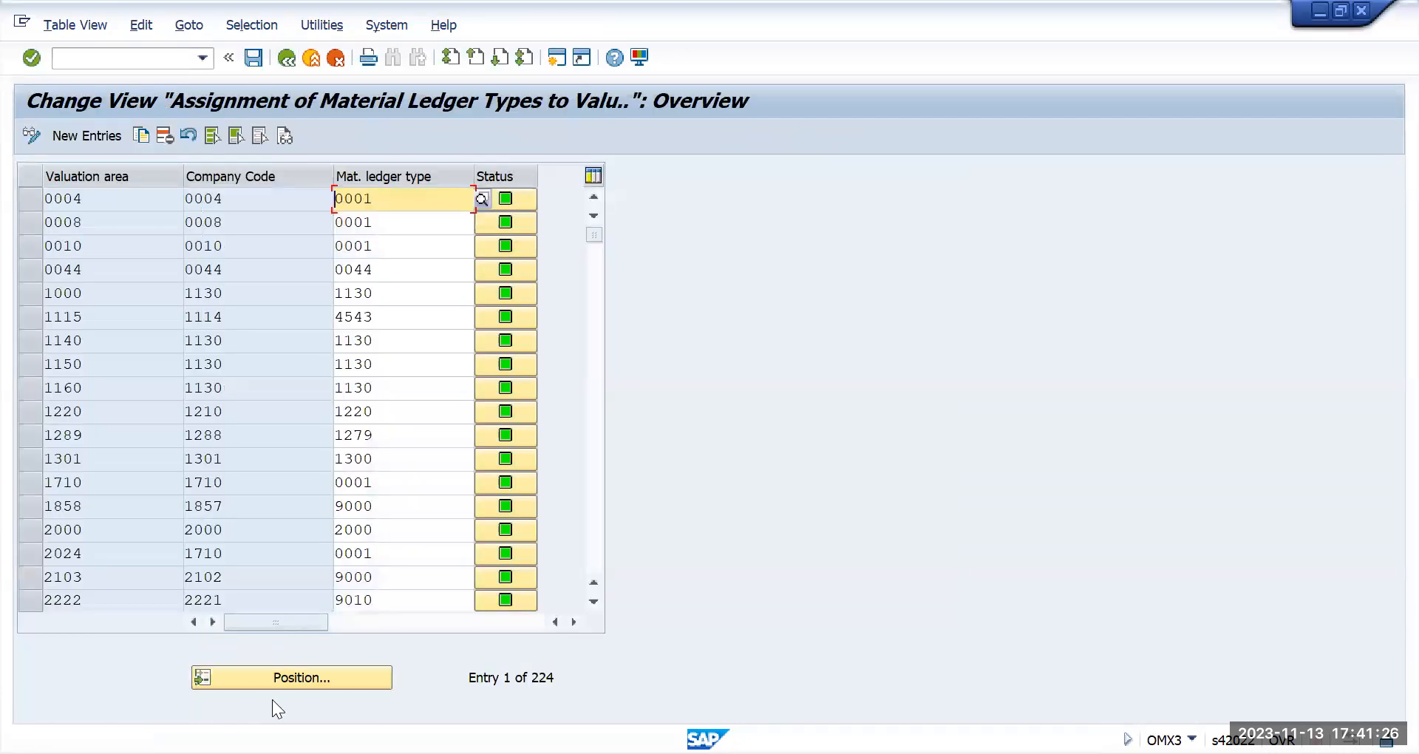
- Assign material ledger type TMUS to valuation areas TMUN and TMUS, and save to customizing request WALK902687
left_click(287, 677)
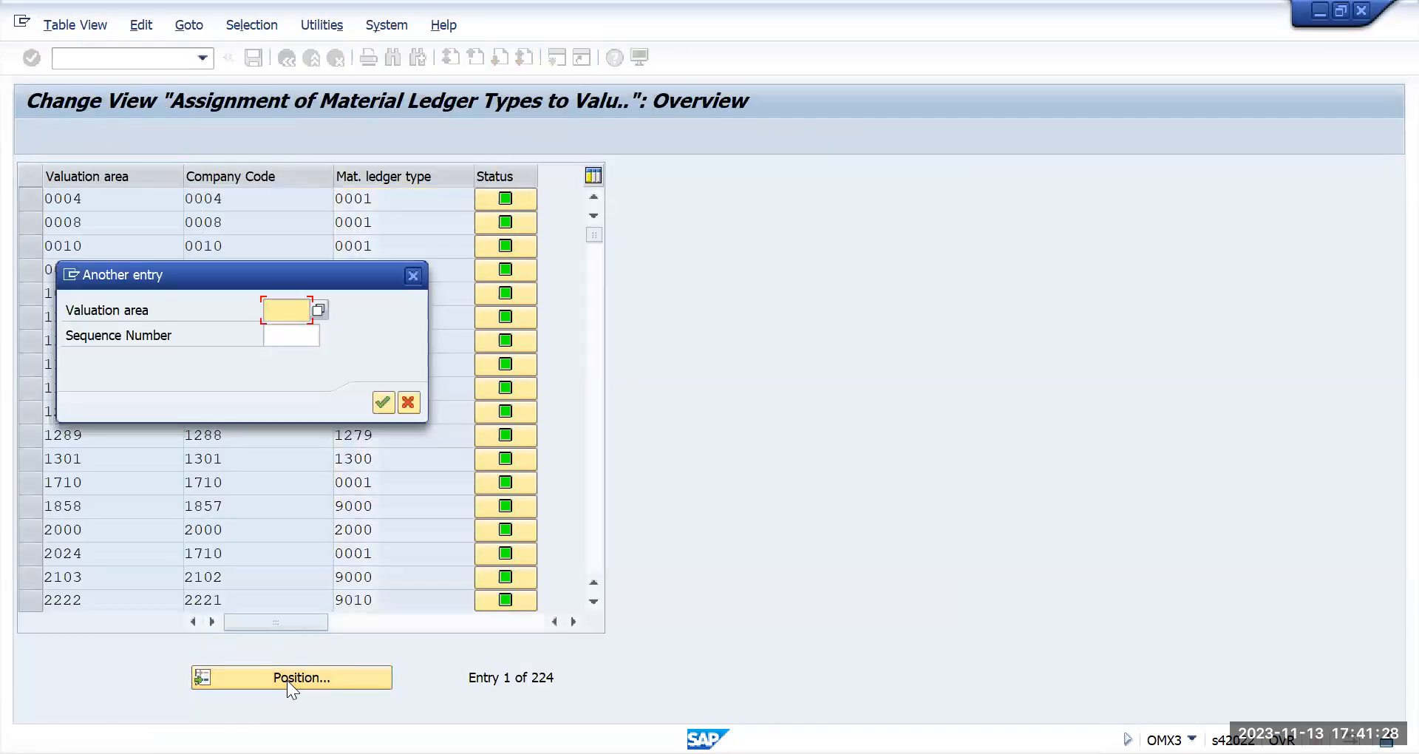
type("TMUS")
key("Return")
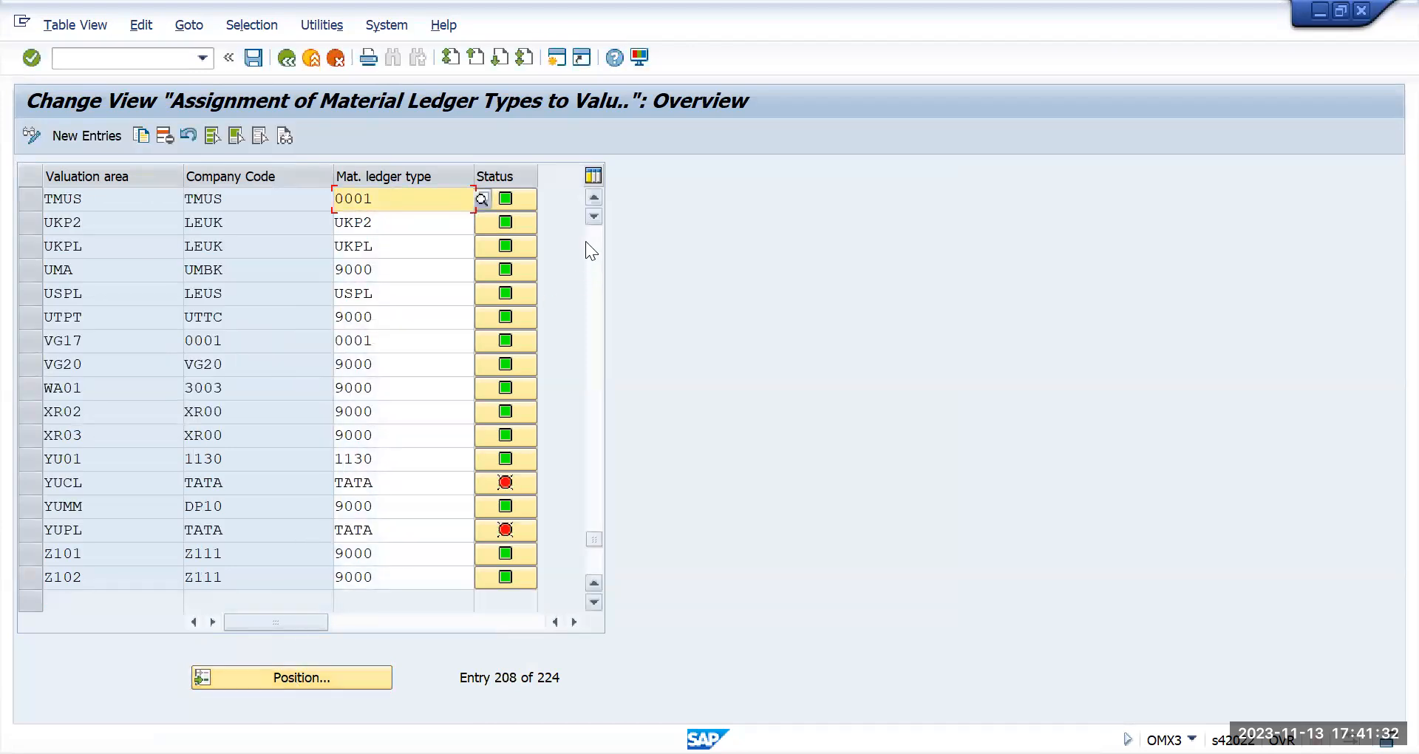
left_click(594, 198)
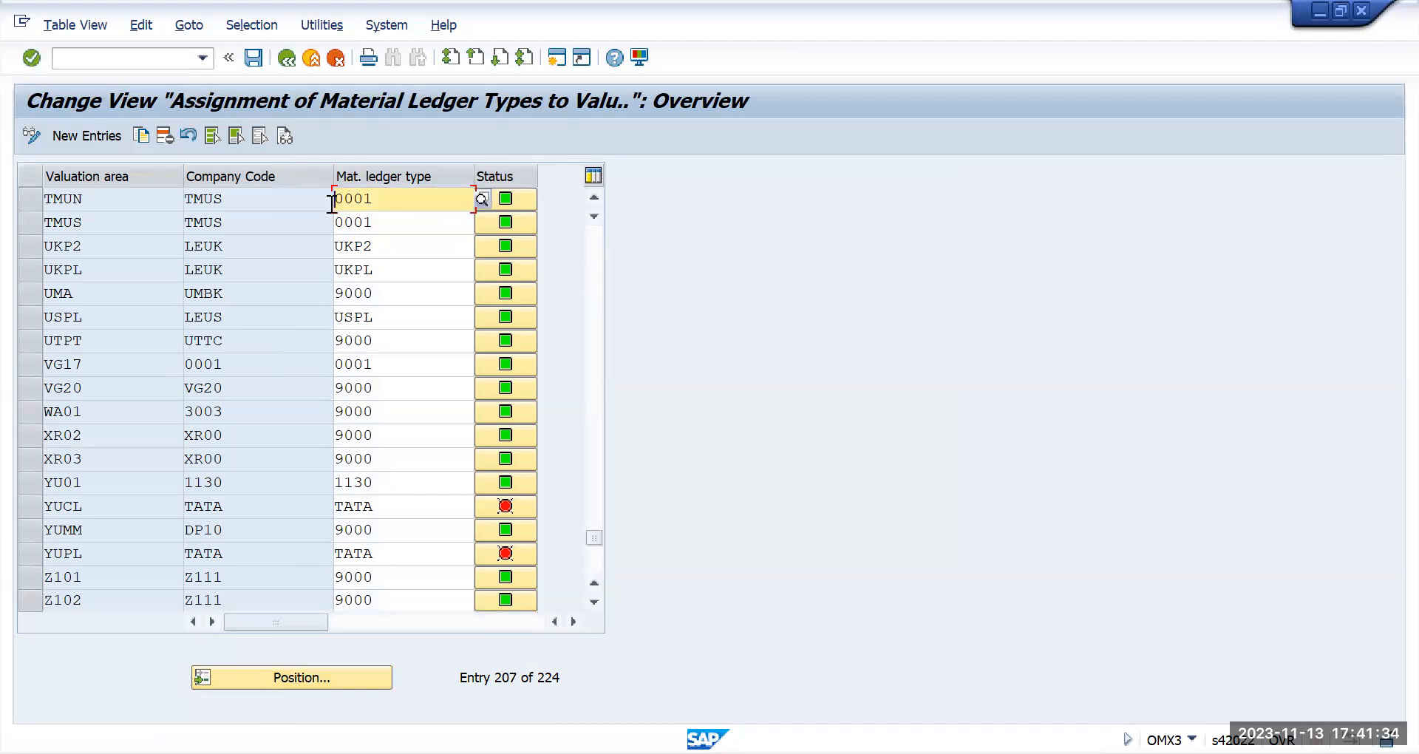
left_click_drag(385, 201, 303, 204)
key("Delete")
type("tmus")
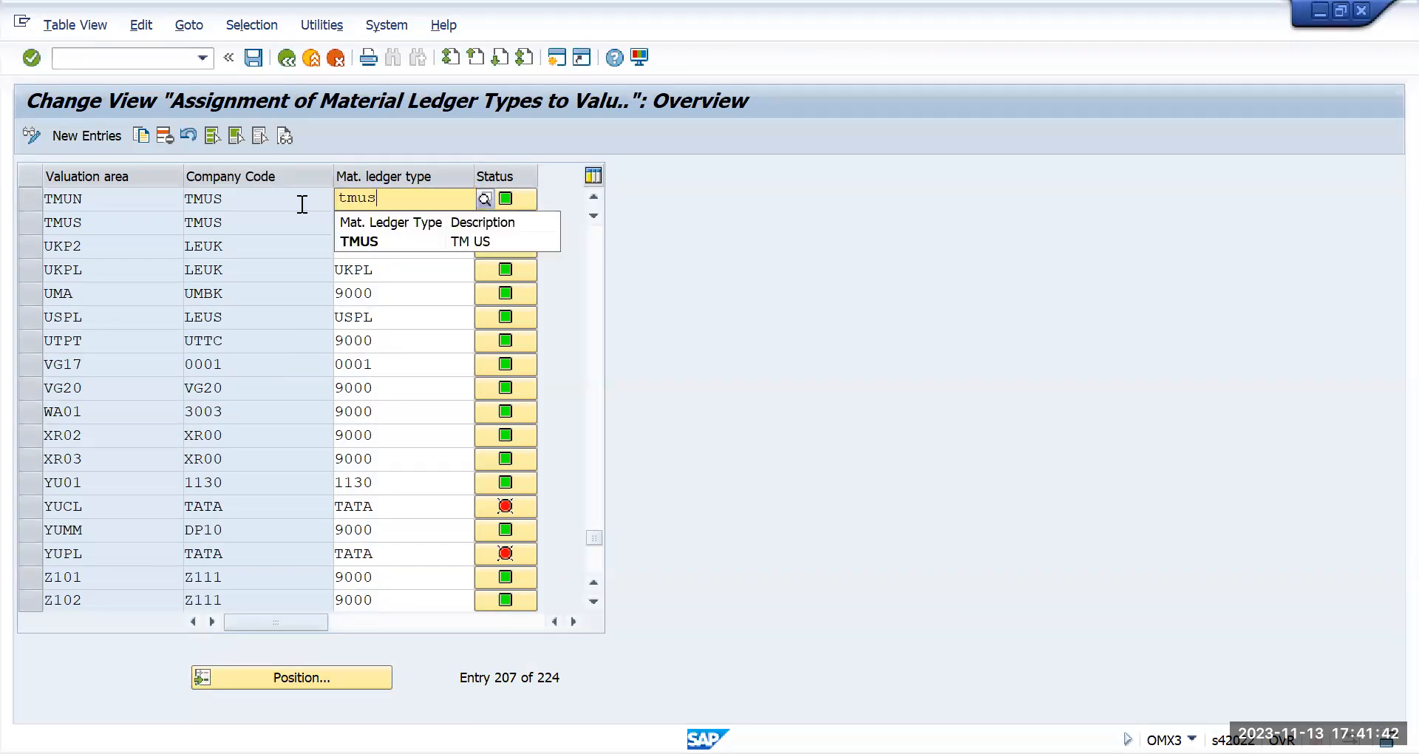
key("Escape")
key("Tab")
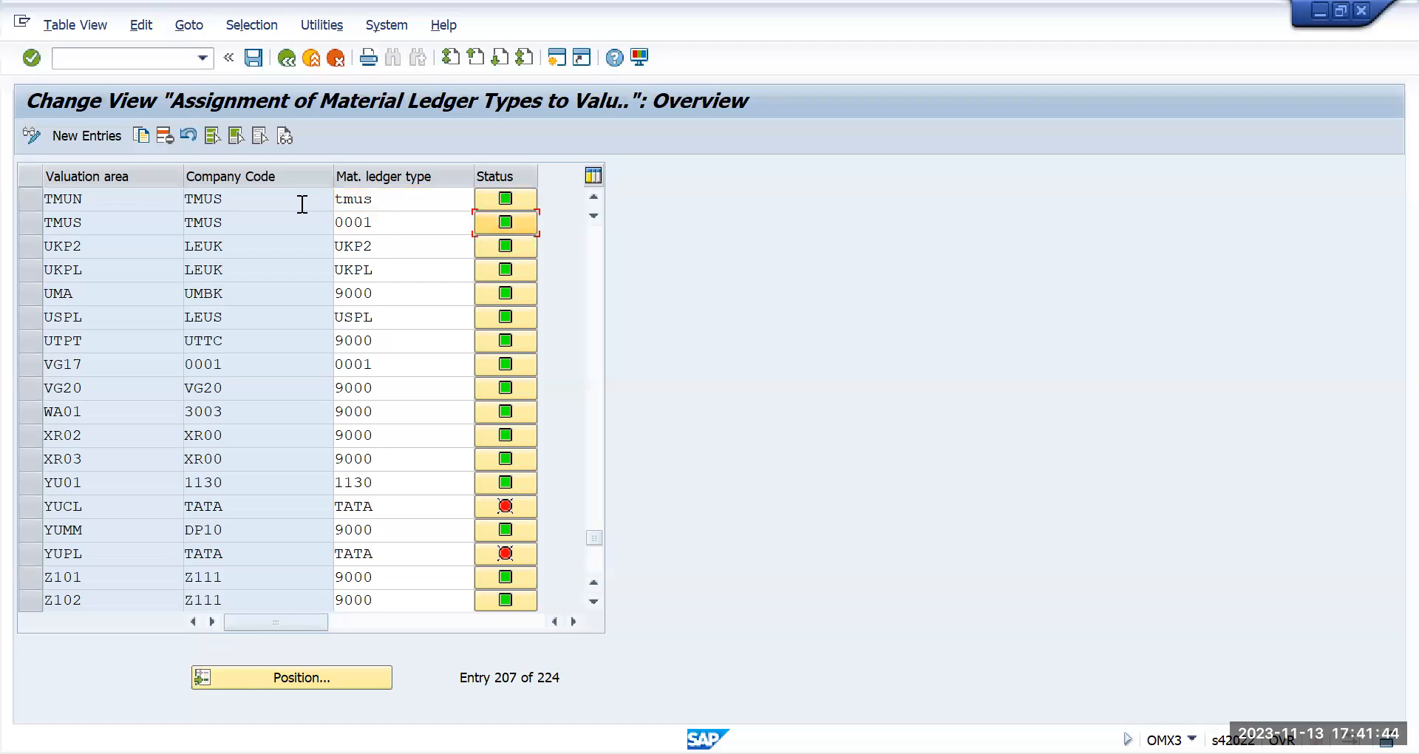
type("tmus")
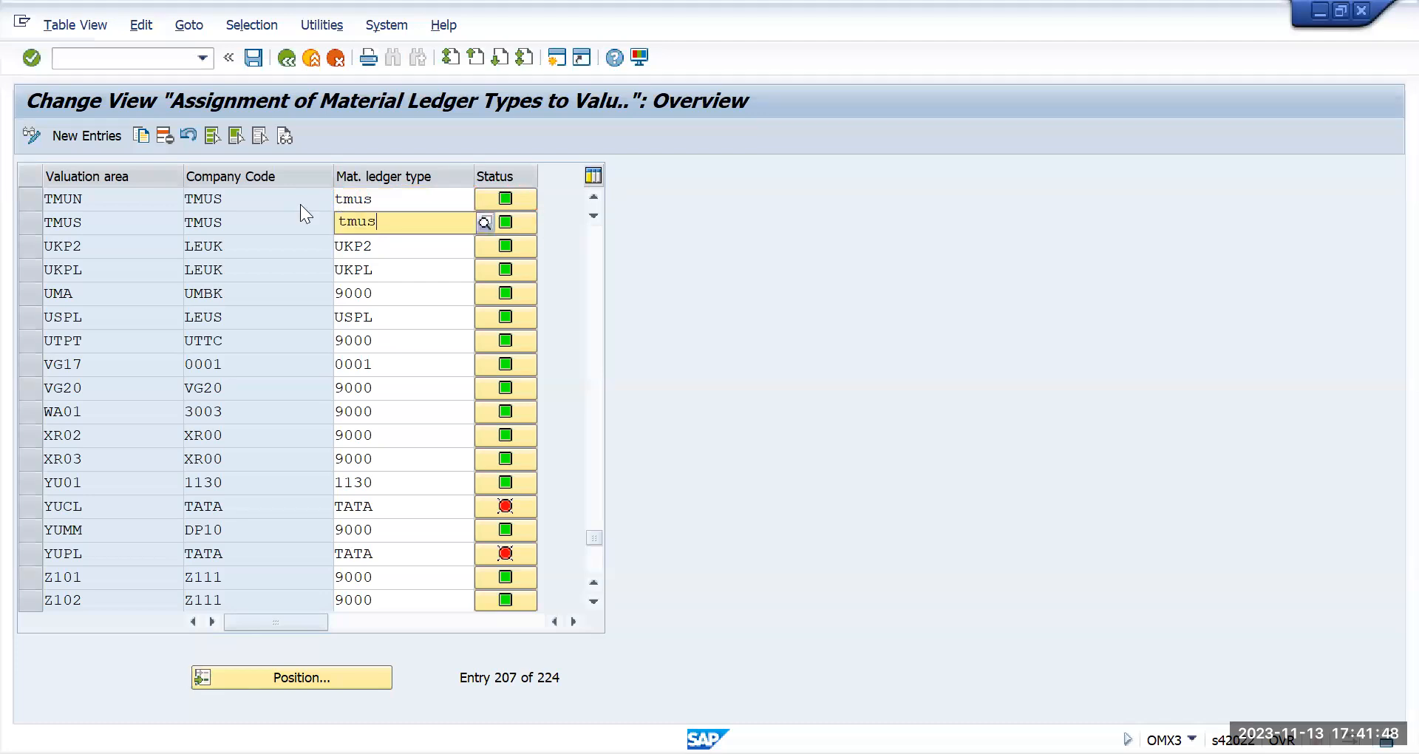
left_click(253, 57)
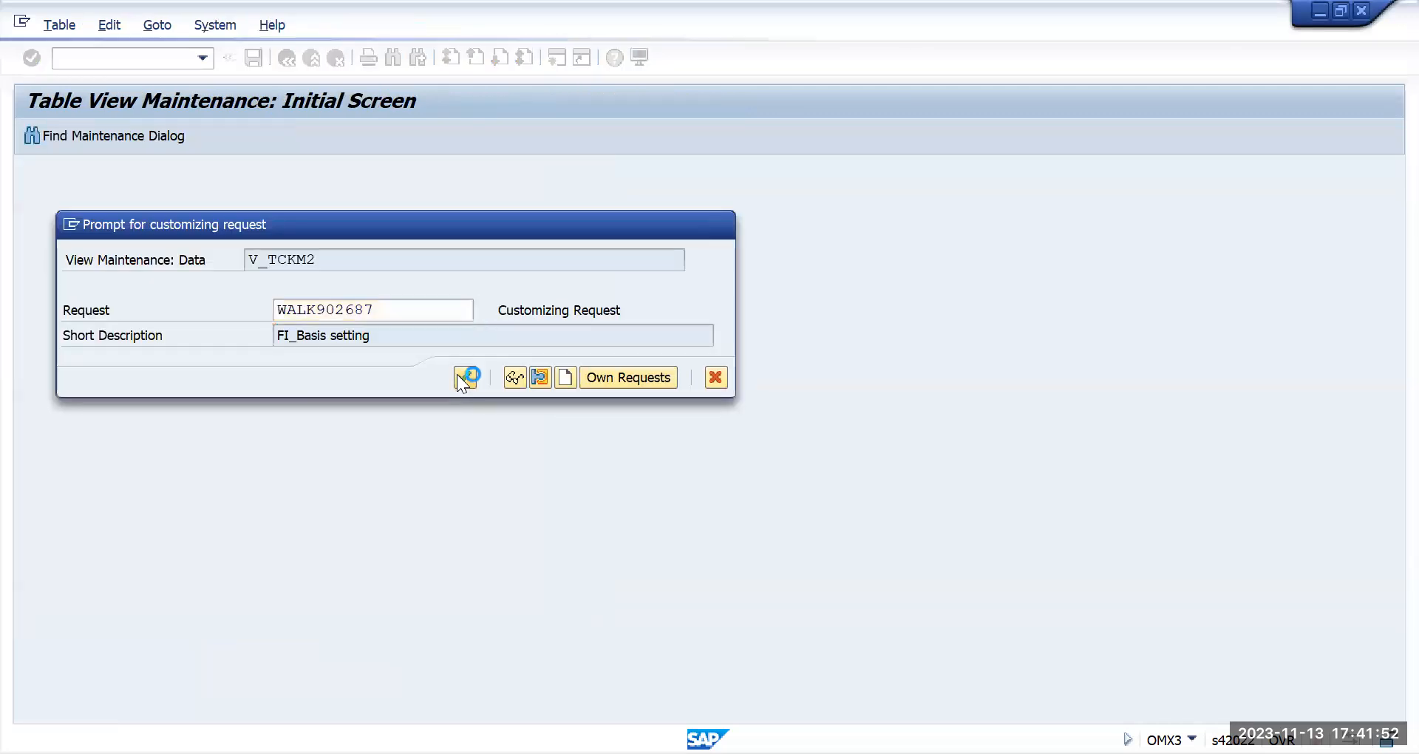
left_click(458, 376)
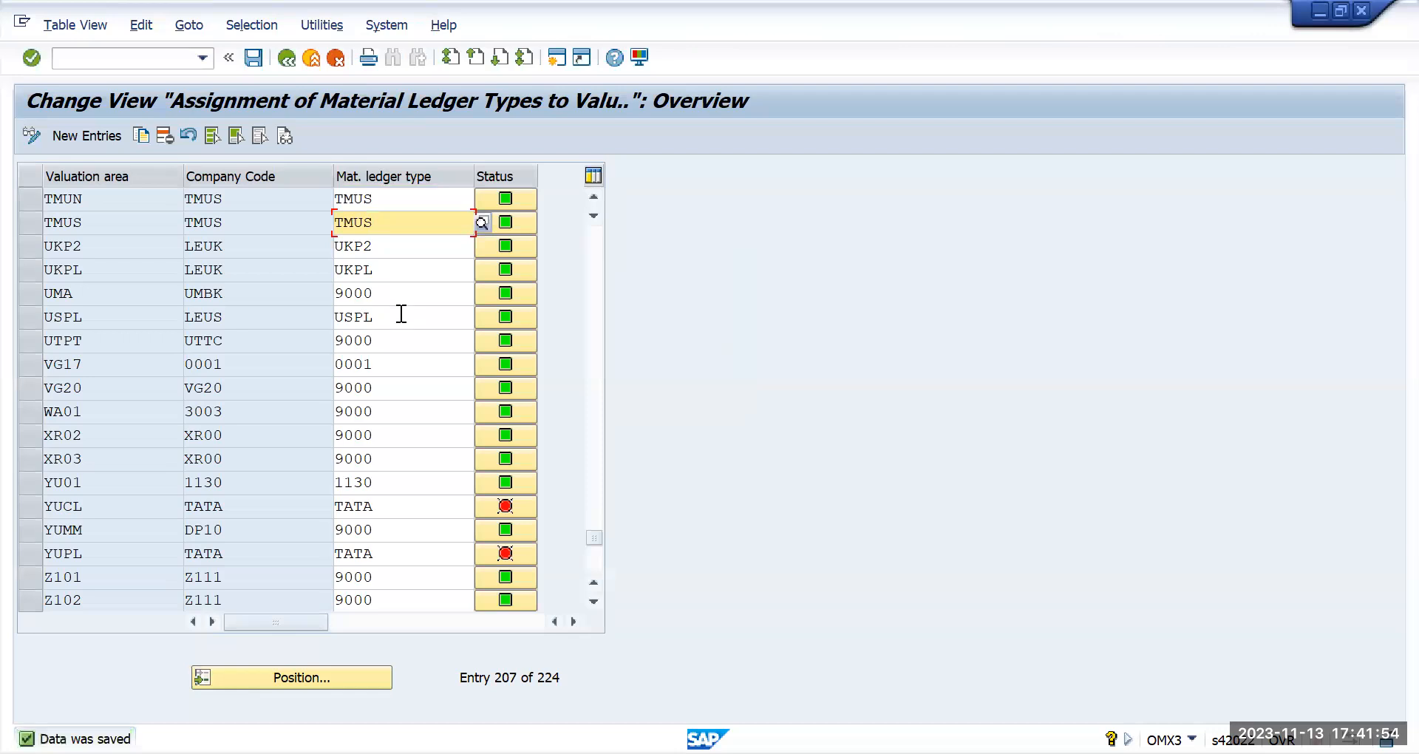
- Check the status explanation of the material ledger assignment for valuation area YUCL
key("alt+Tab")
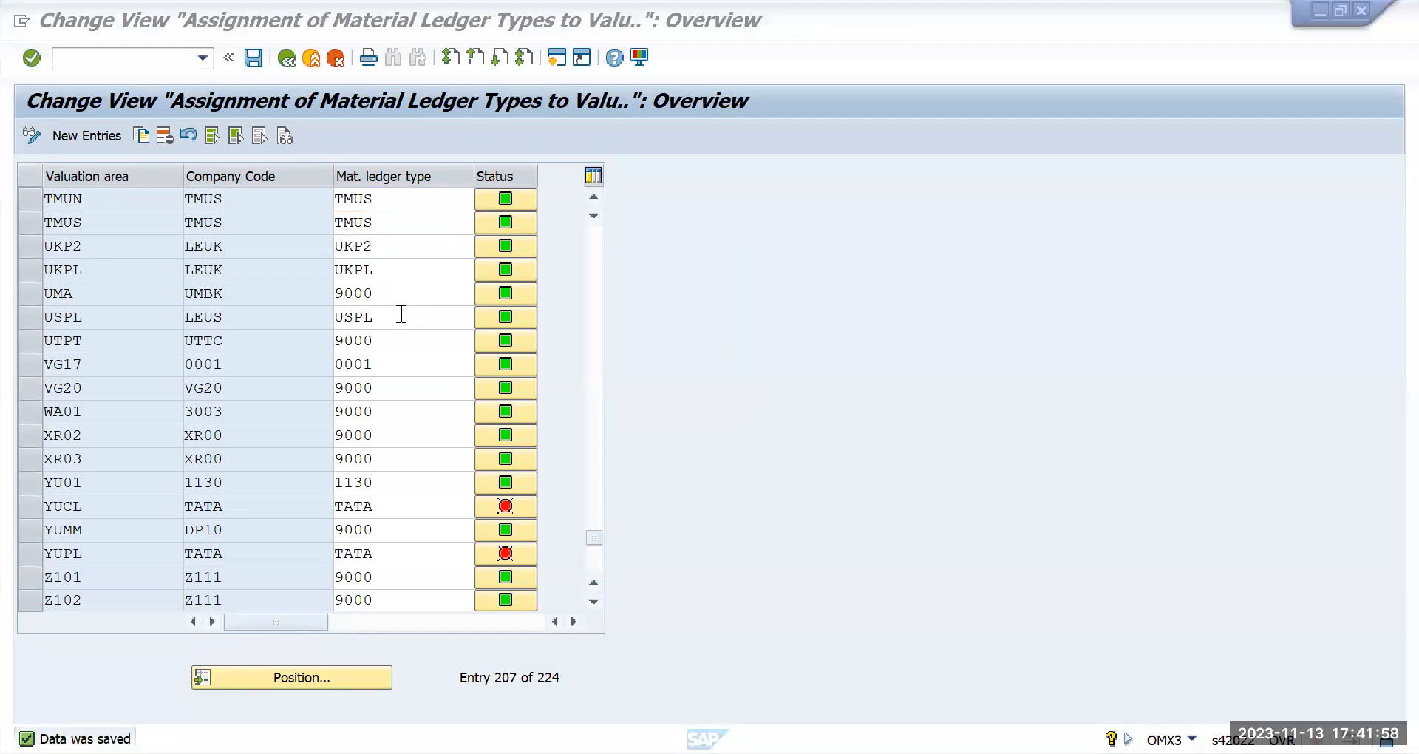
left_click(505, 193)
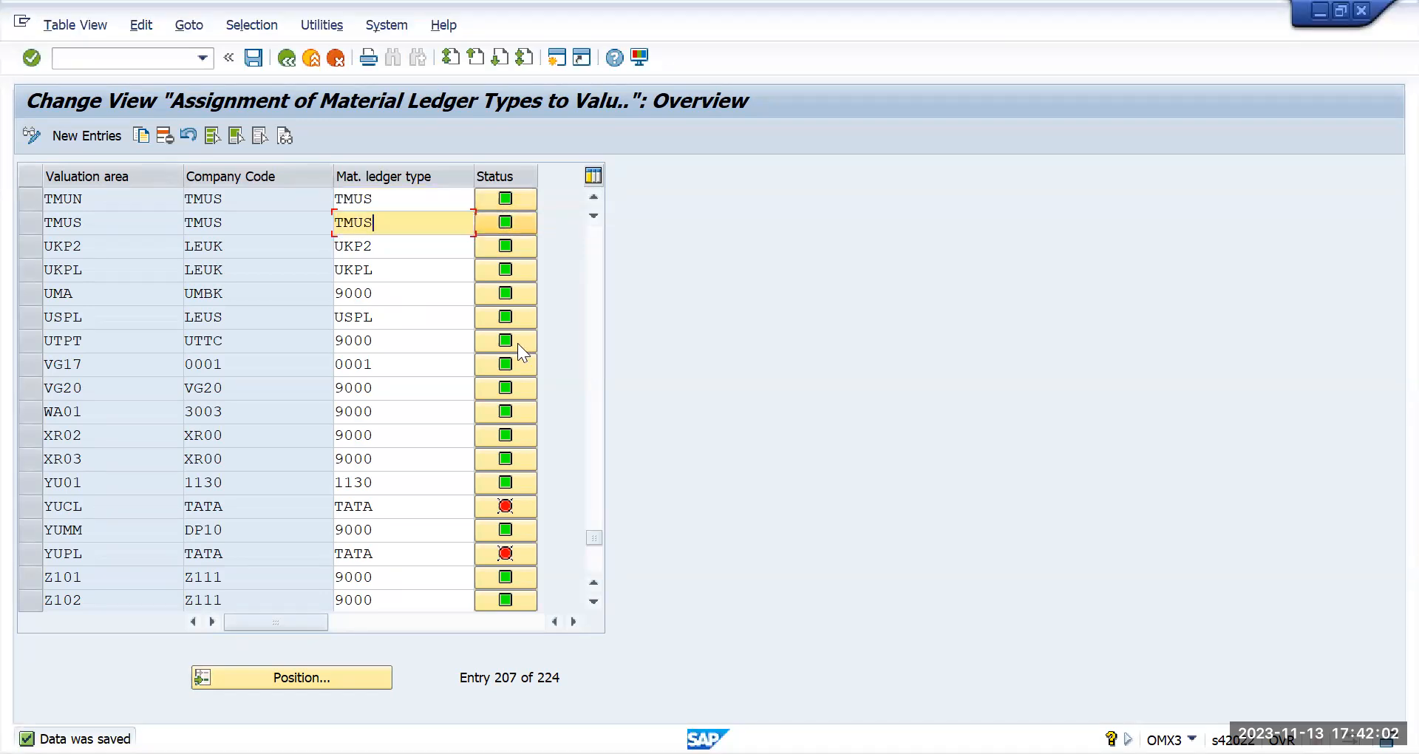
mouse_move(510, 498)
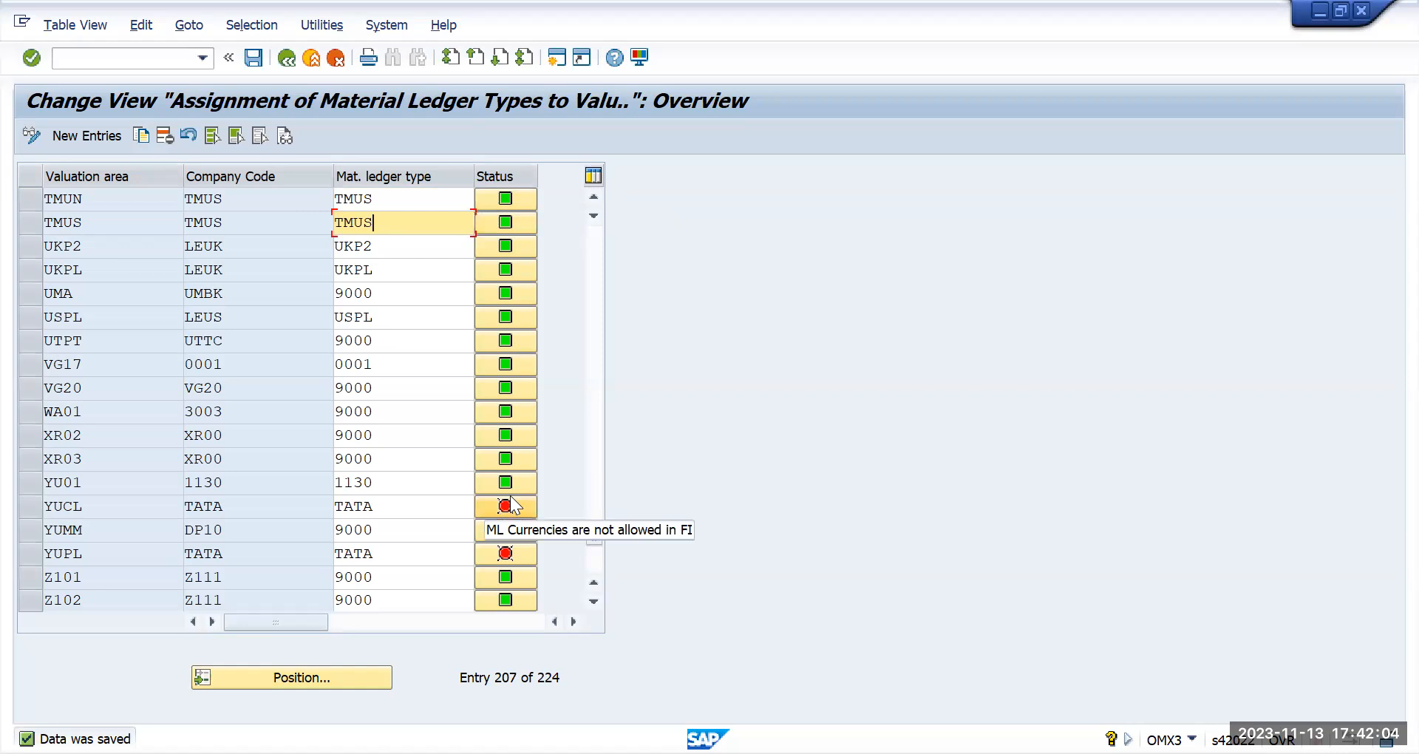
left_click(268, 254)
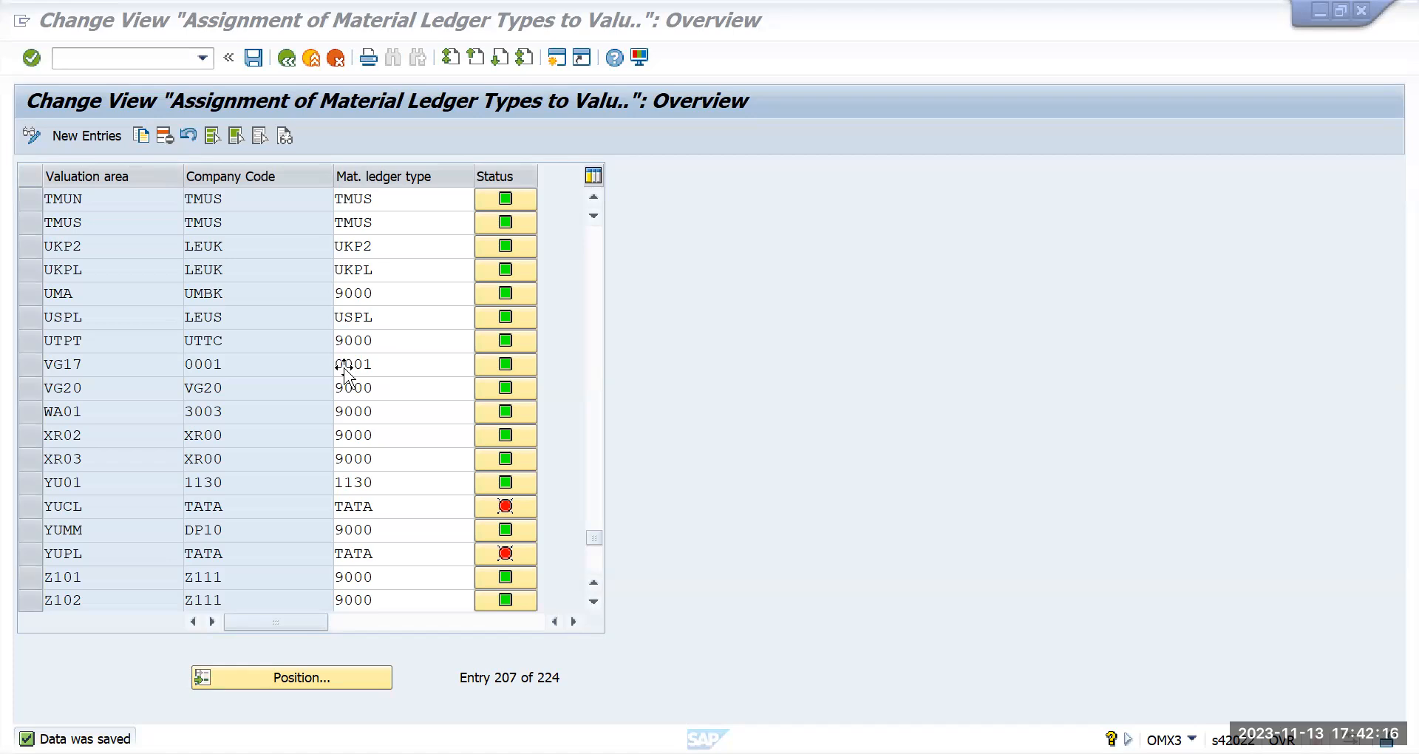
- Return to the IMG and open the material ledger activation table under Activate Material Ledger for Valuation Areas
left_click(285, 58)
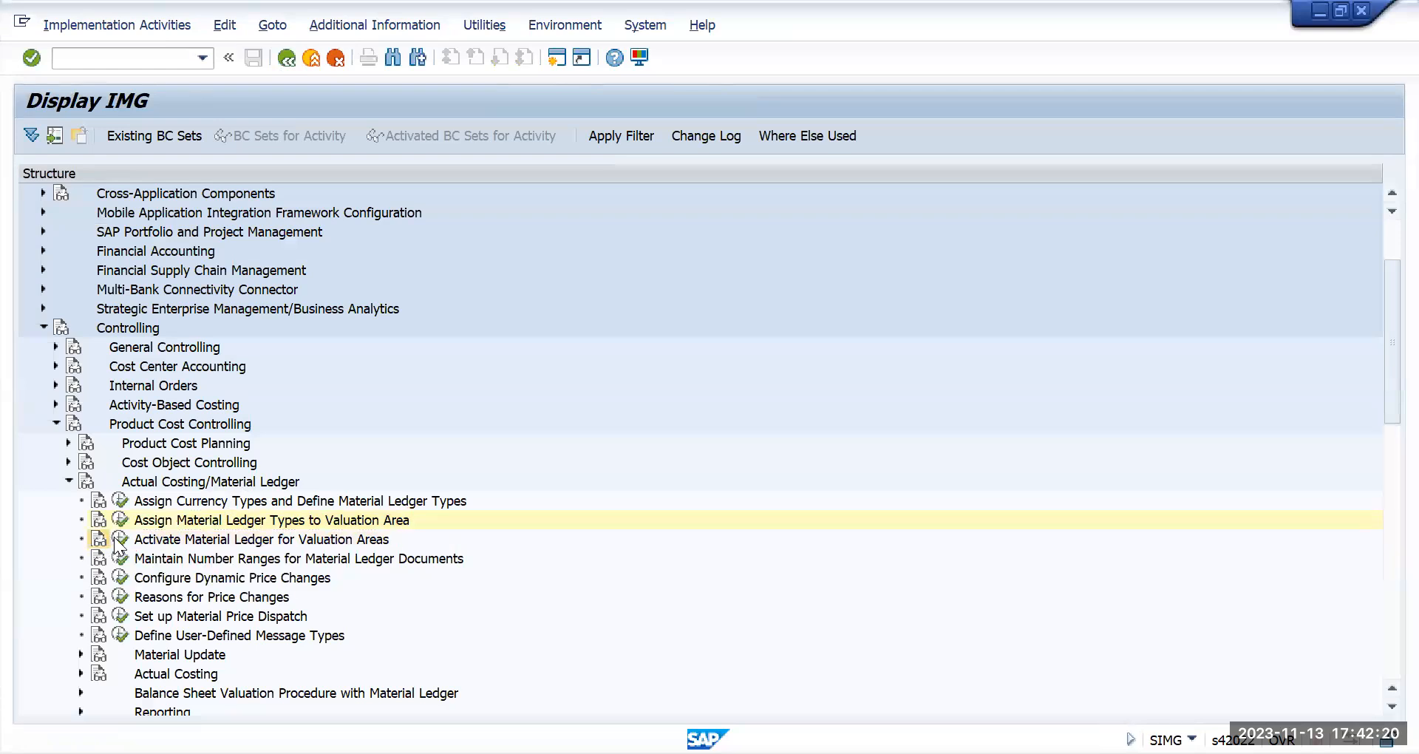
left_click(136, 538)
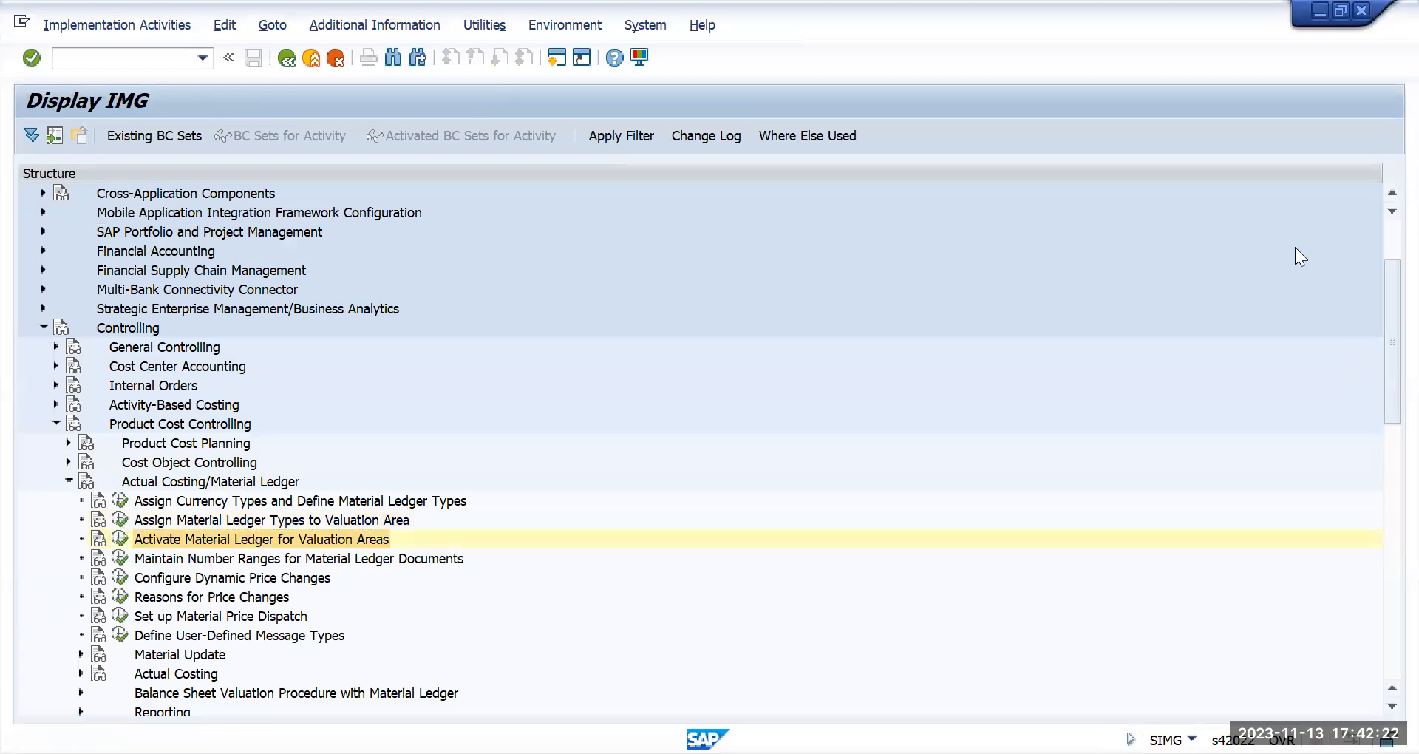
key("F1")
key("Escape")
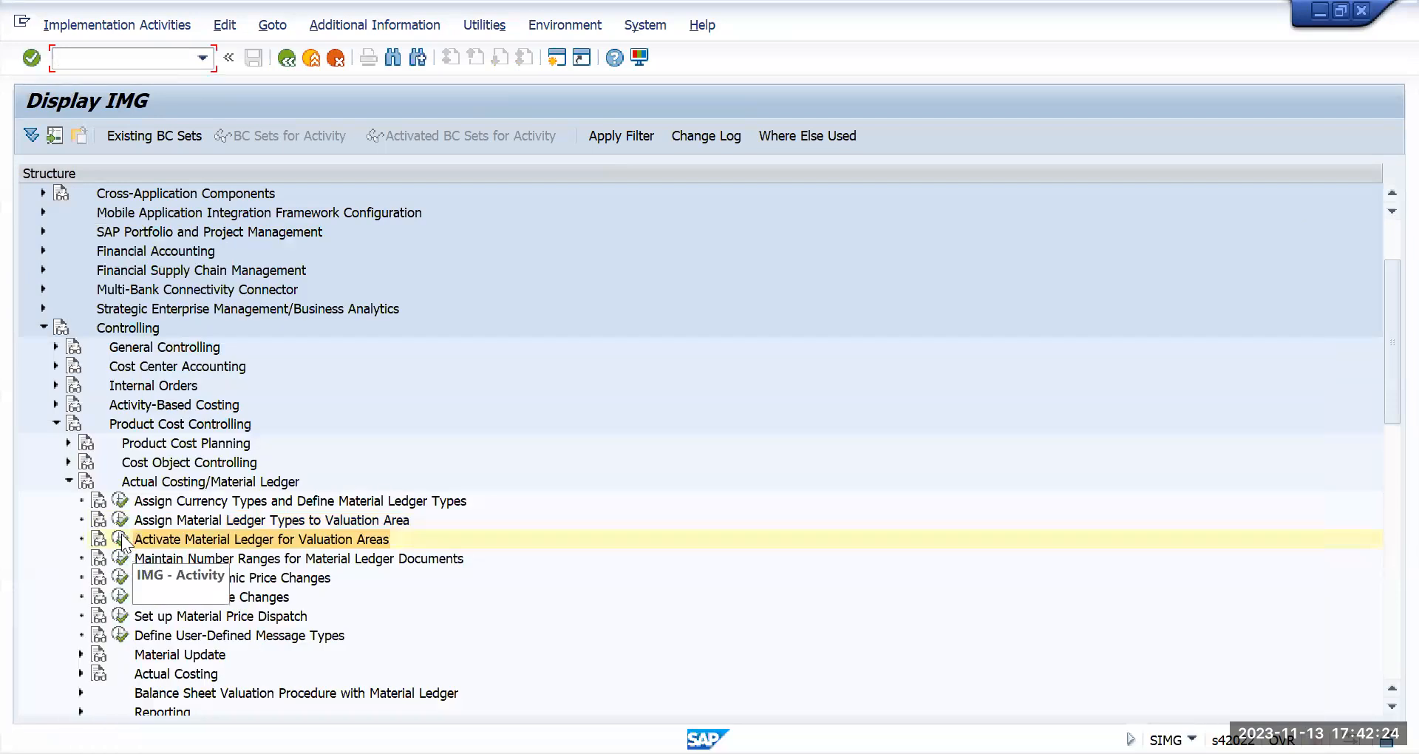
left_click(121, 538)
double_click(268, 282)
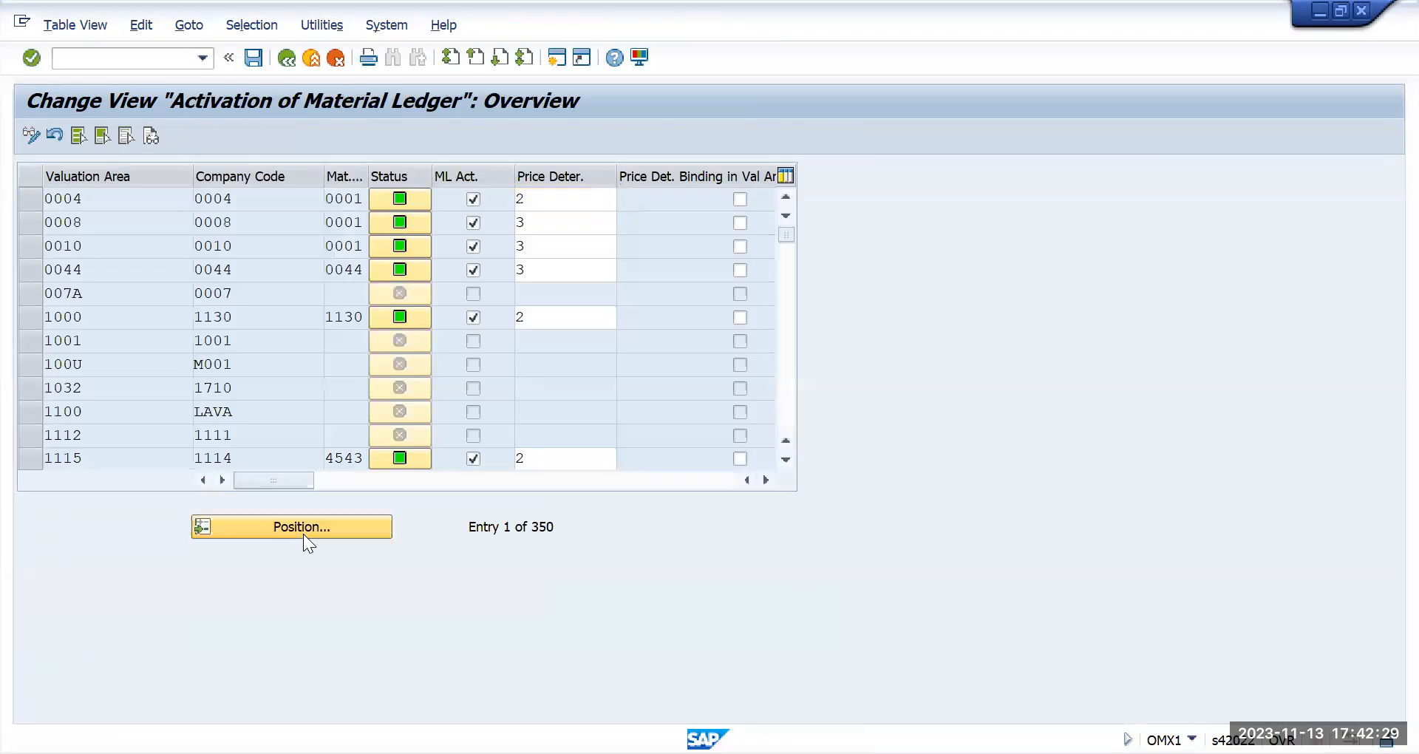
- Find valuation area TMUN in the activation table and mark the material ledger as active for TMUN and TMUS
left_click(303, 534)
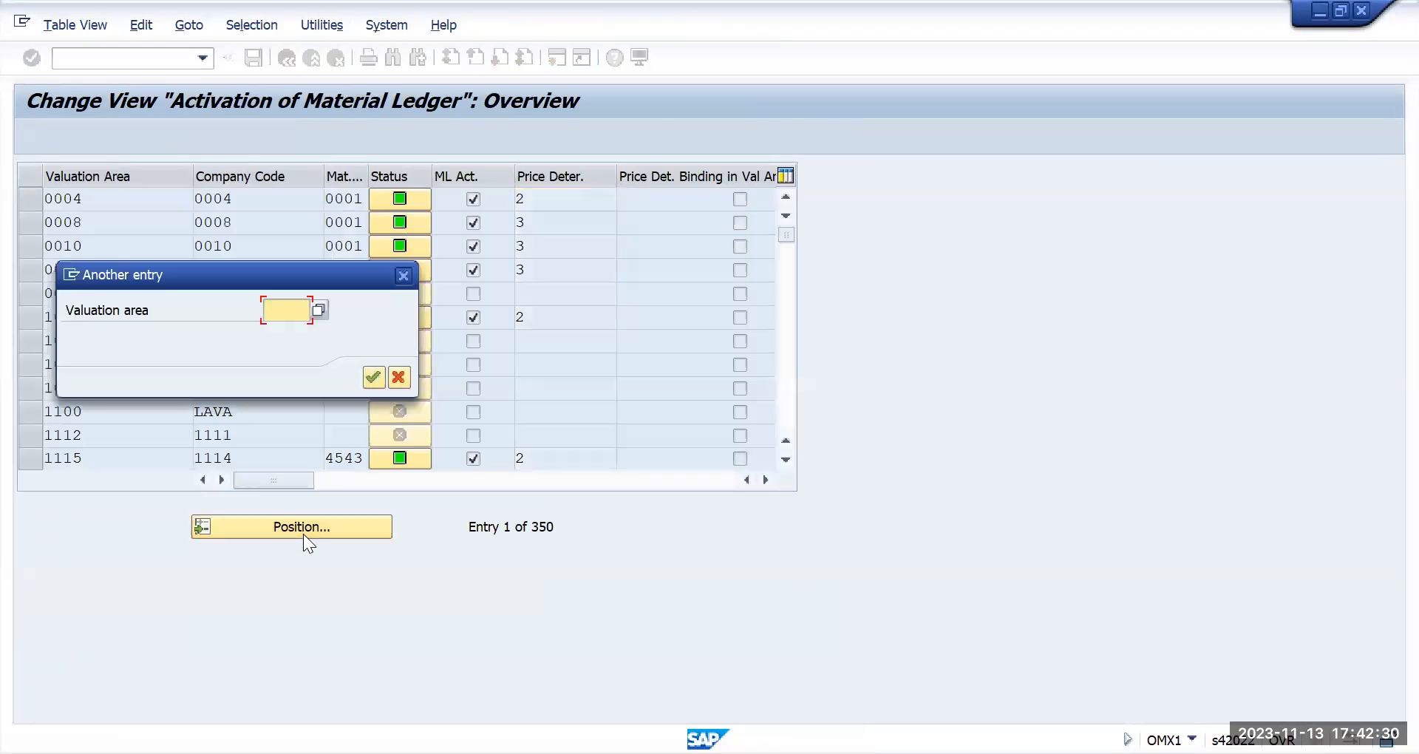
type("tmun")
key("Return")
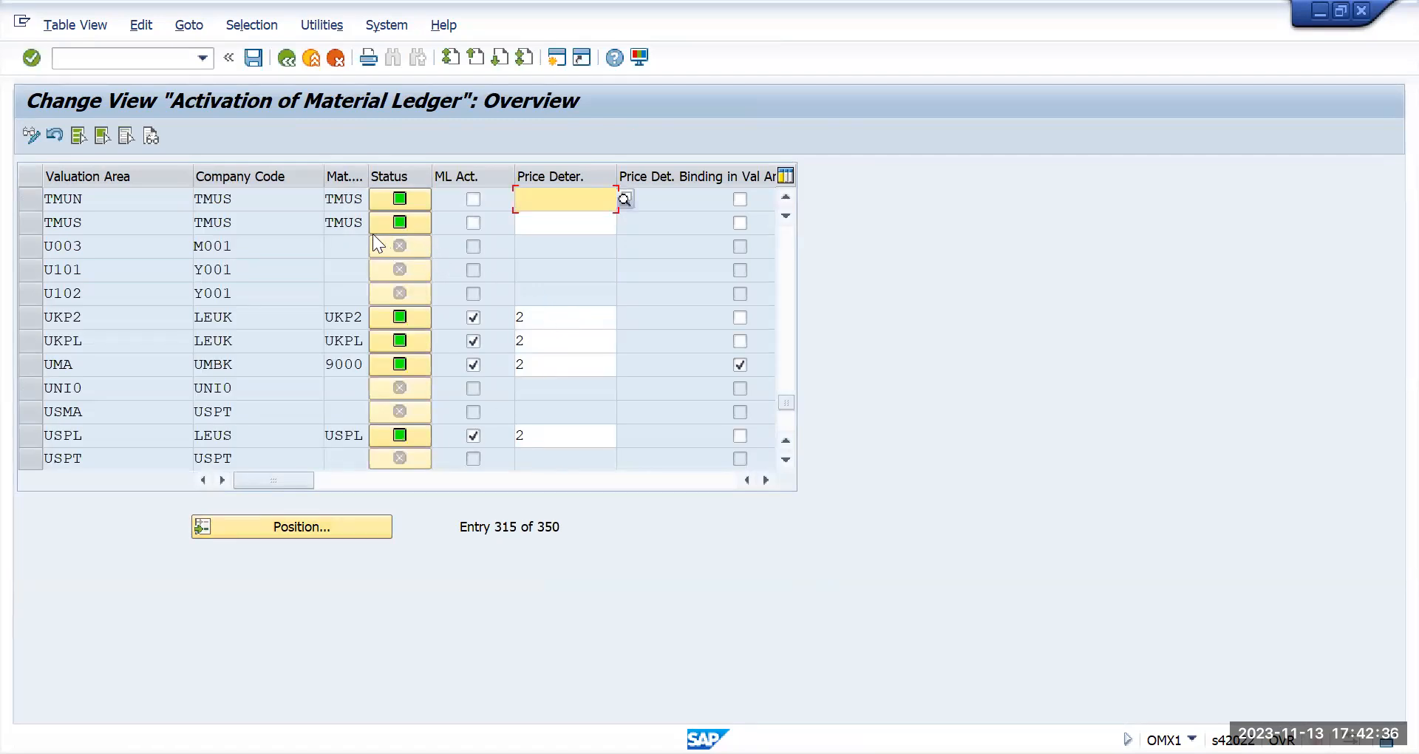
left_click(425, 223)
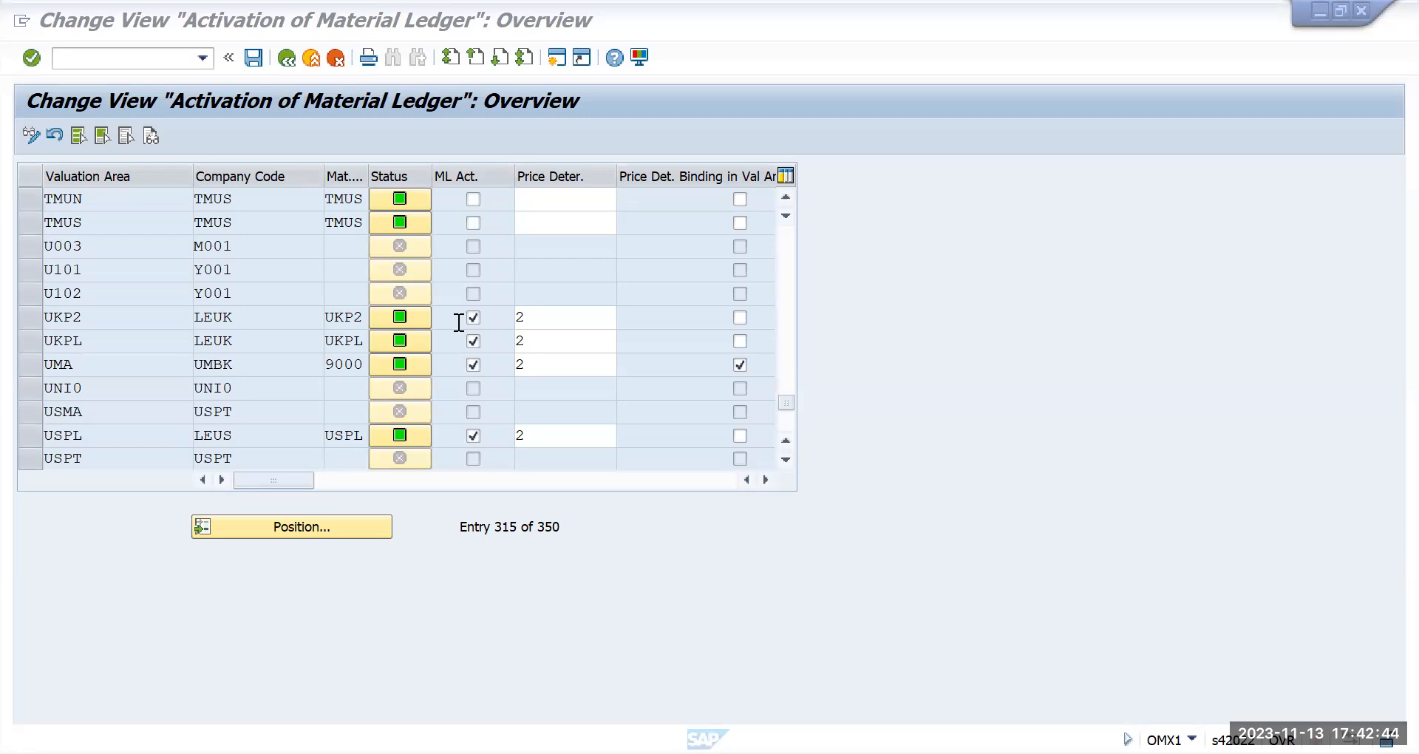
left_click(473, 200)
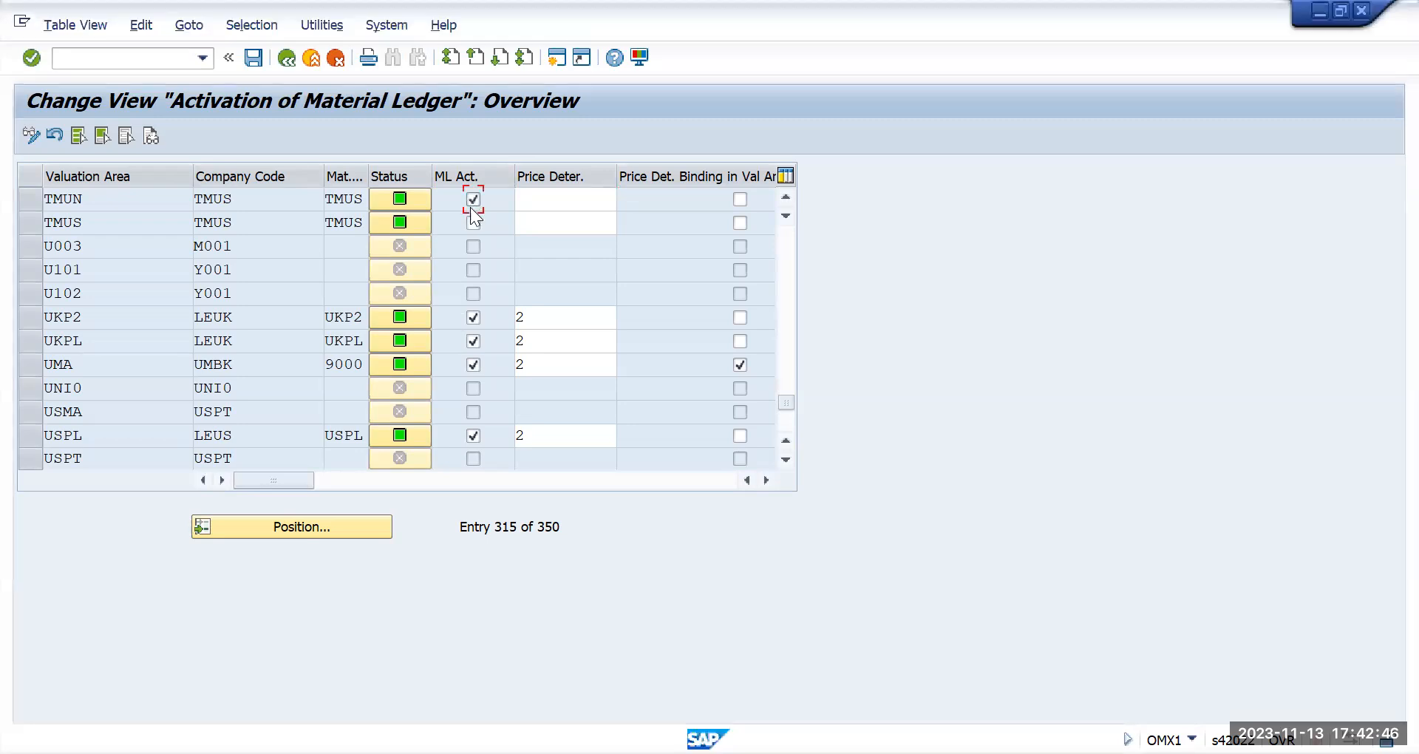
left_click(473, 222)
- Set price determination 2 (Transaction-Based) for valuation areas TMUN and TMUS, and save the activation settings
left_click(559, 199)
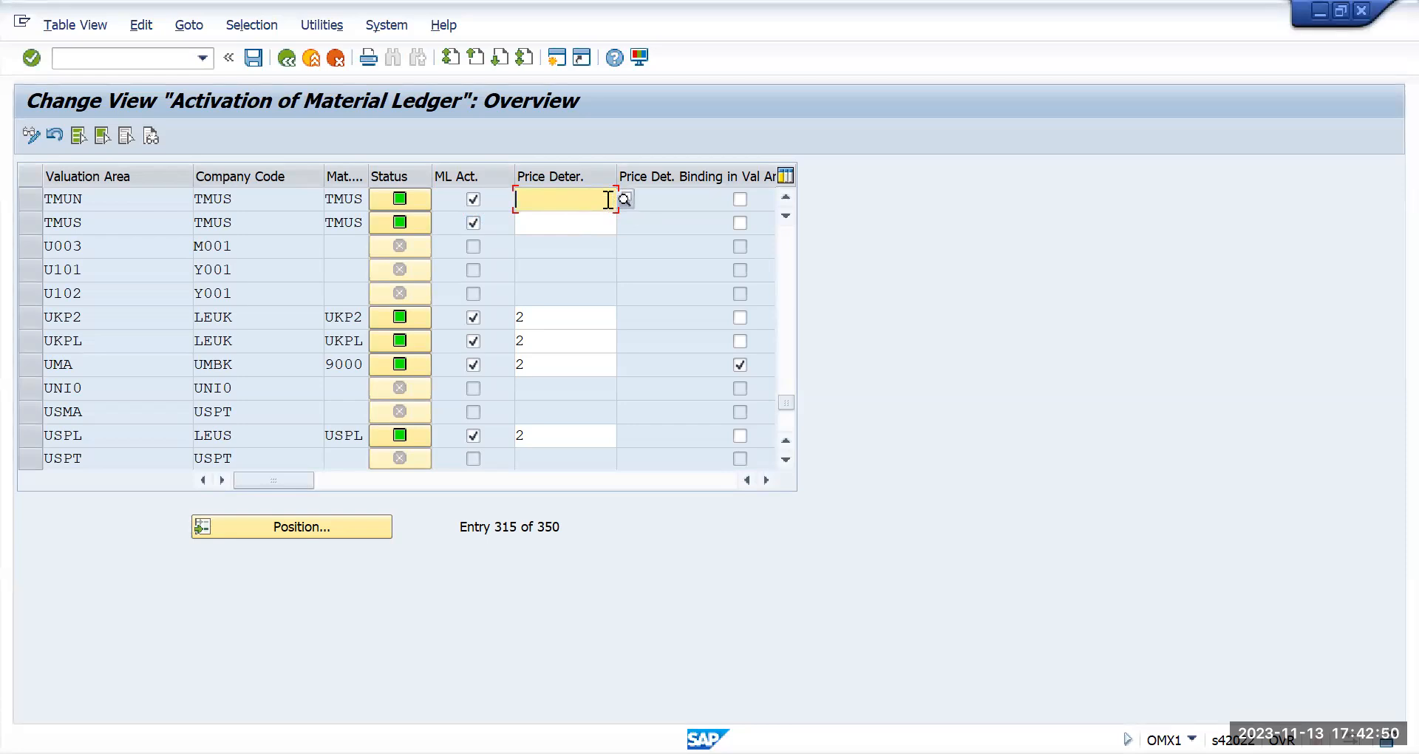
left_click(625, 199)
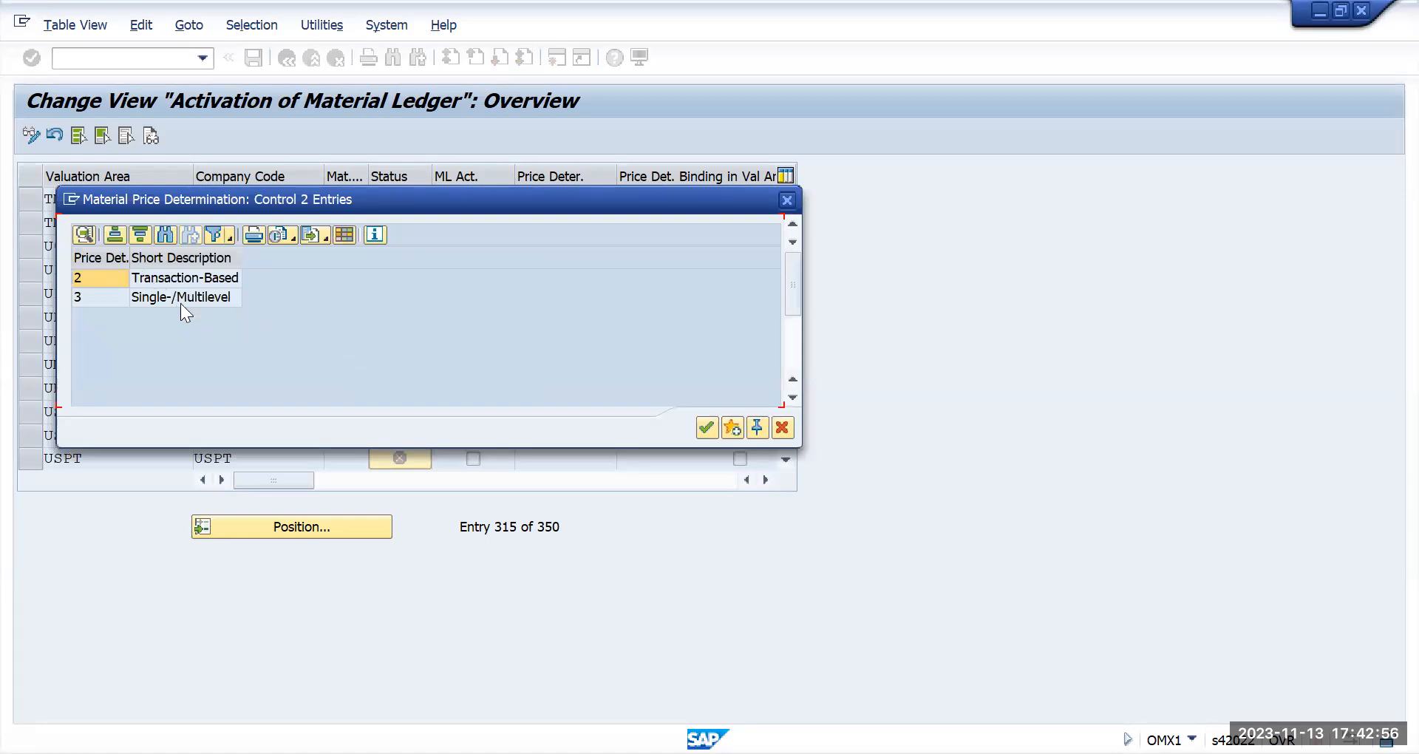
double_click(188, 277)
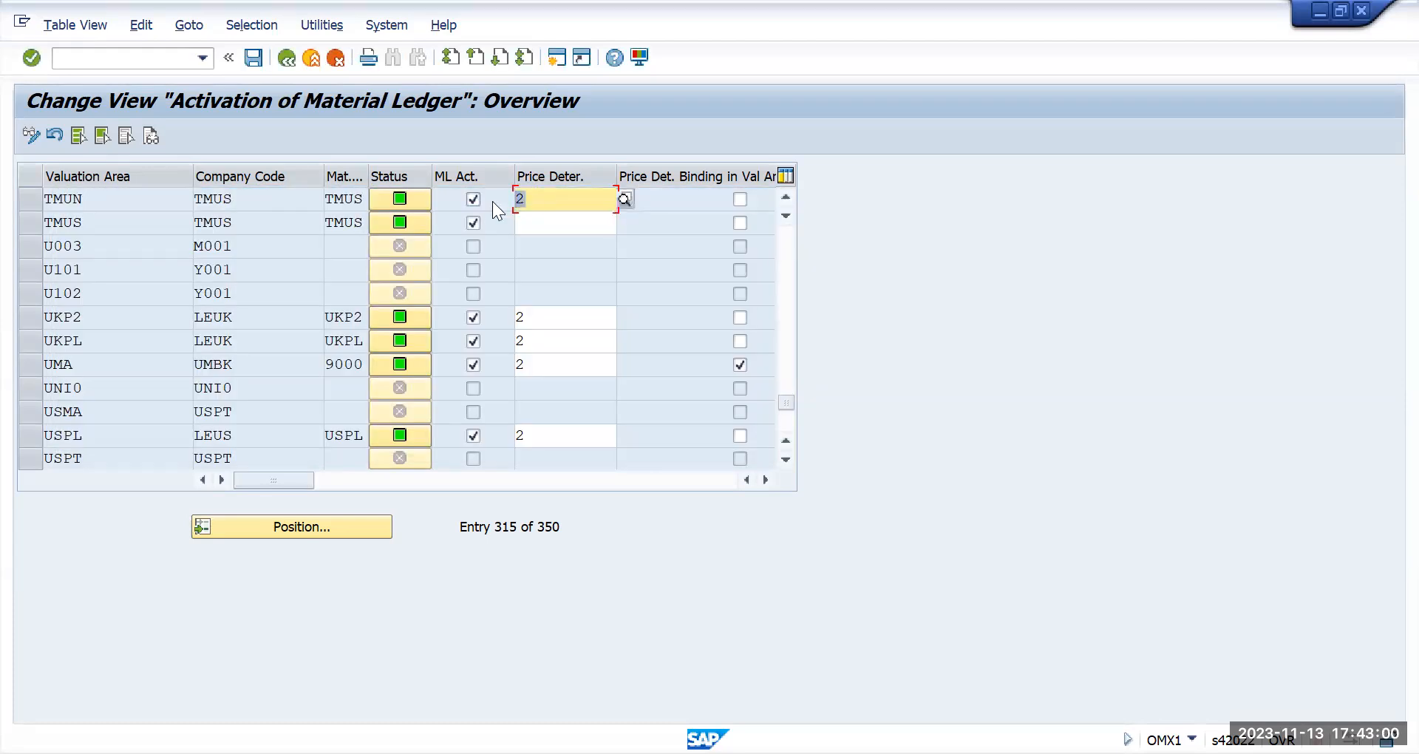
left_click(531, 221)
type("2")
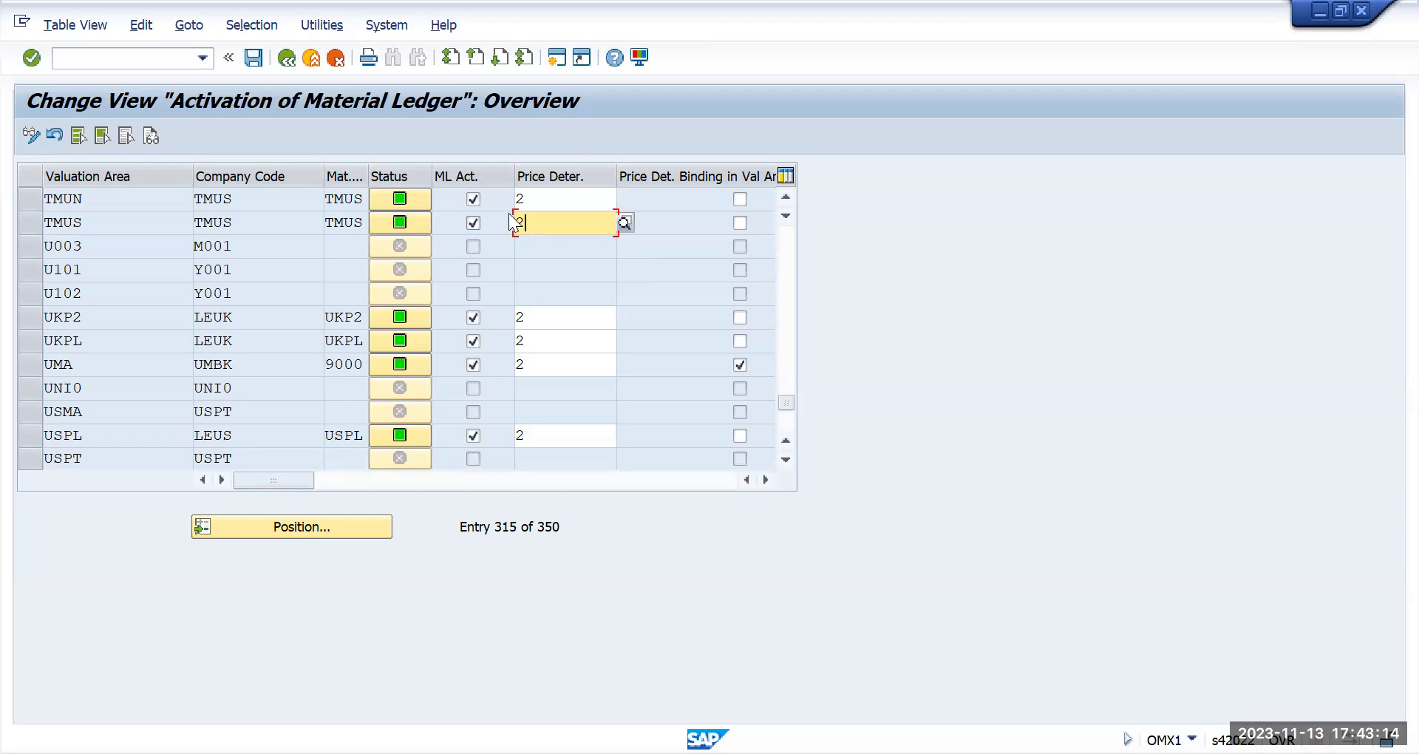
left_click(252, 61)
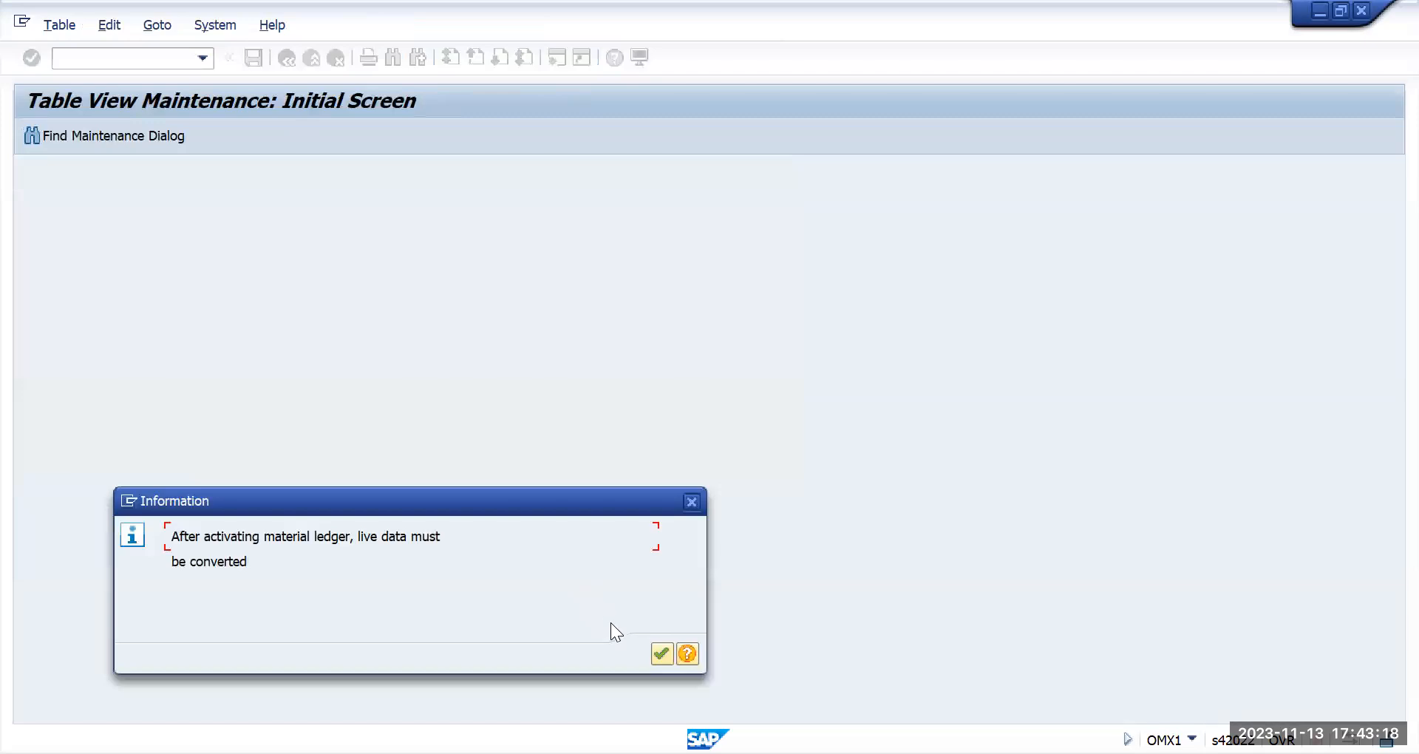
left_click(657, 654)
left_click(461, 378)
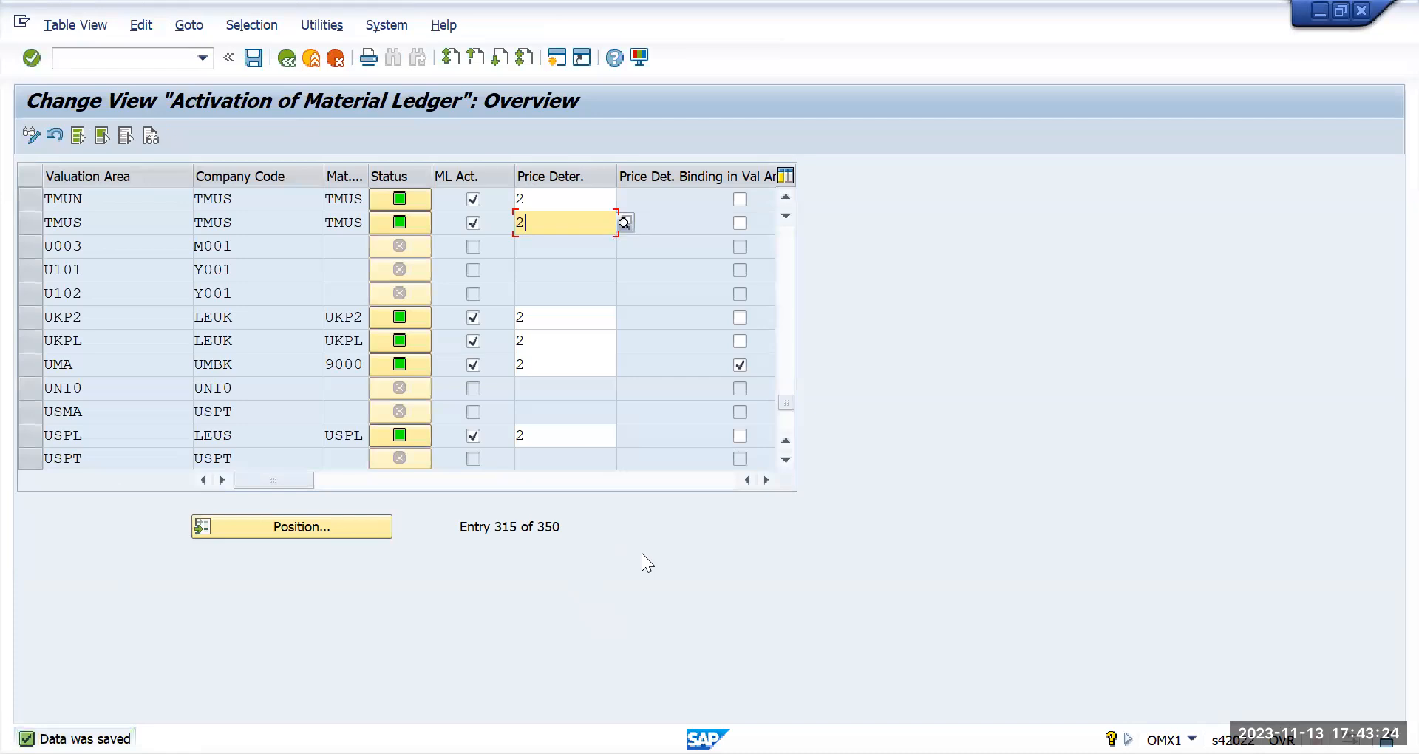
key("alt+Tab")
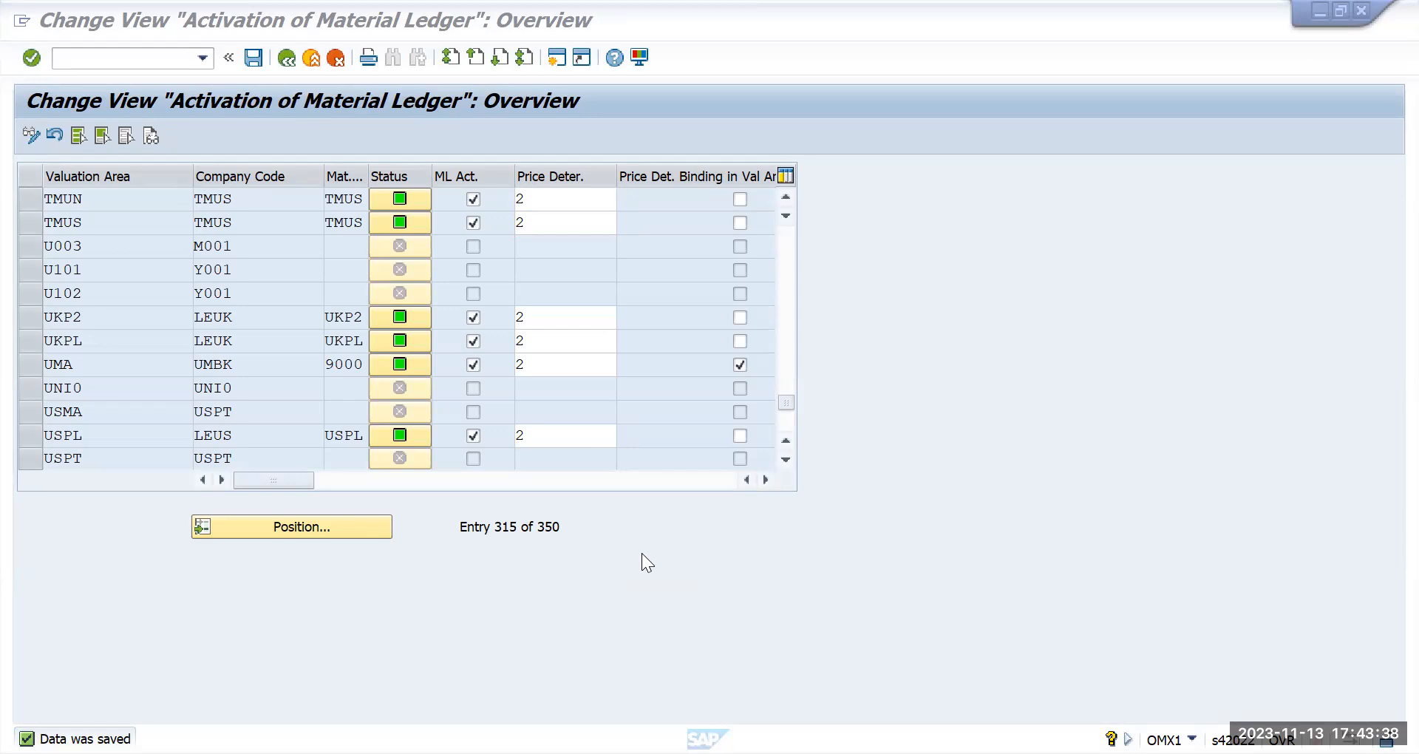
left_click(258, 58)
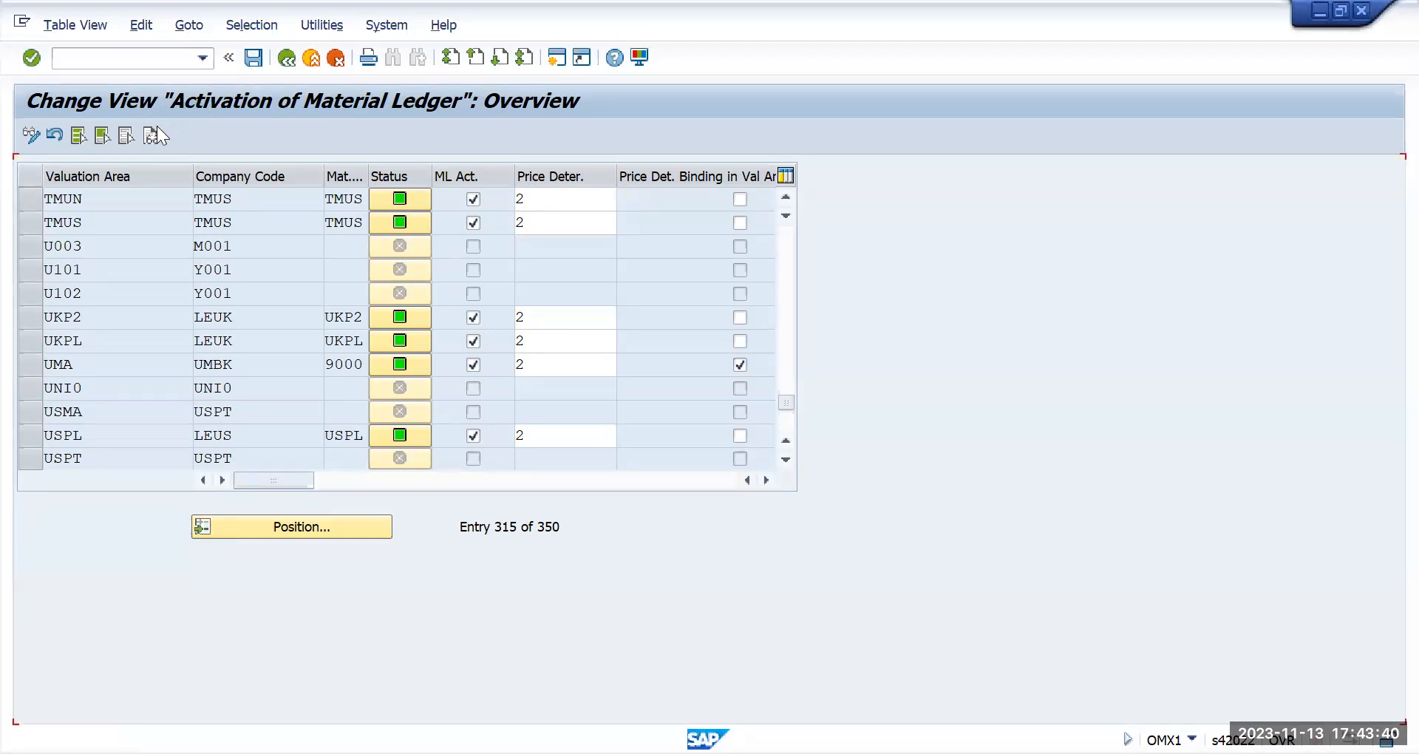
- Leave the activation table and start transaction CKMSTART for the production startup of the material ledger
left_click(111, 64)
type("/n")
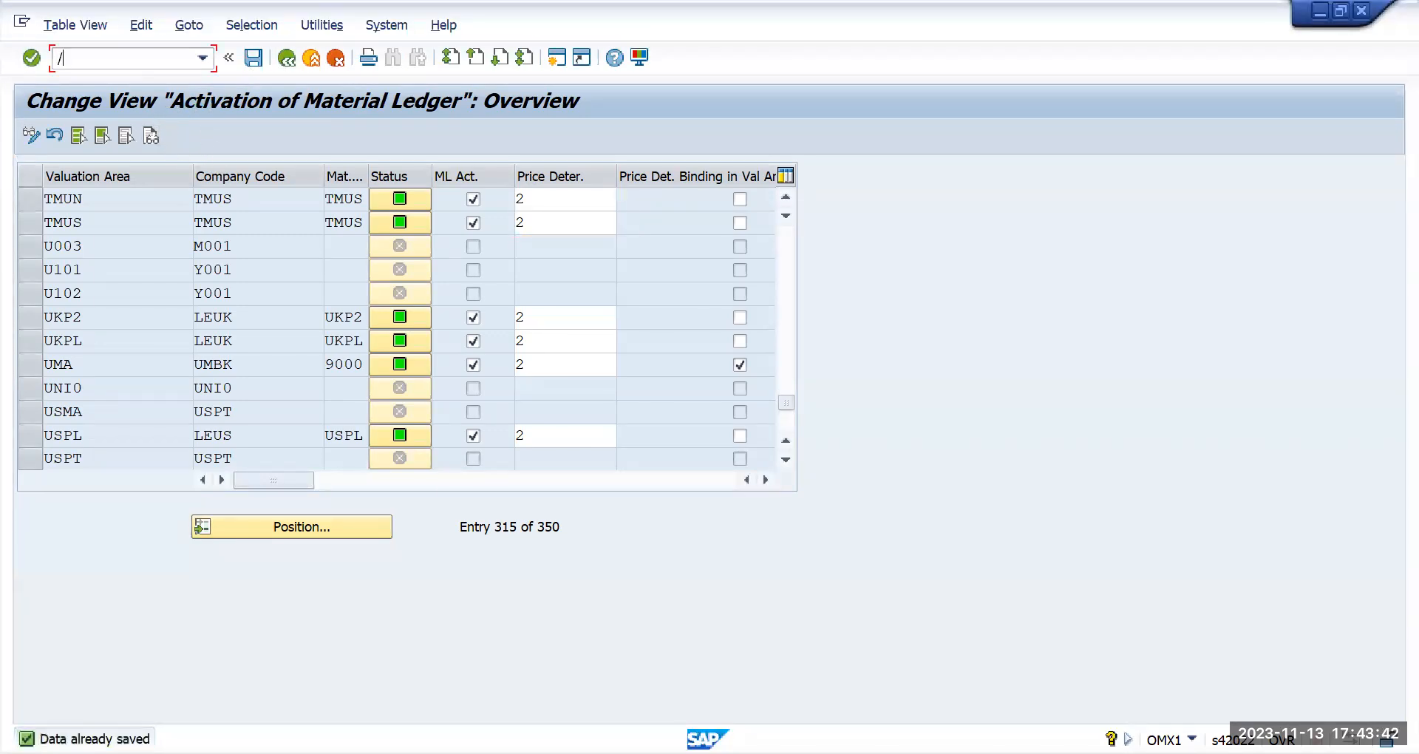
key("Return")
type("CKMSTART")
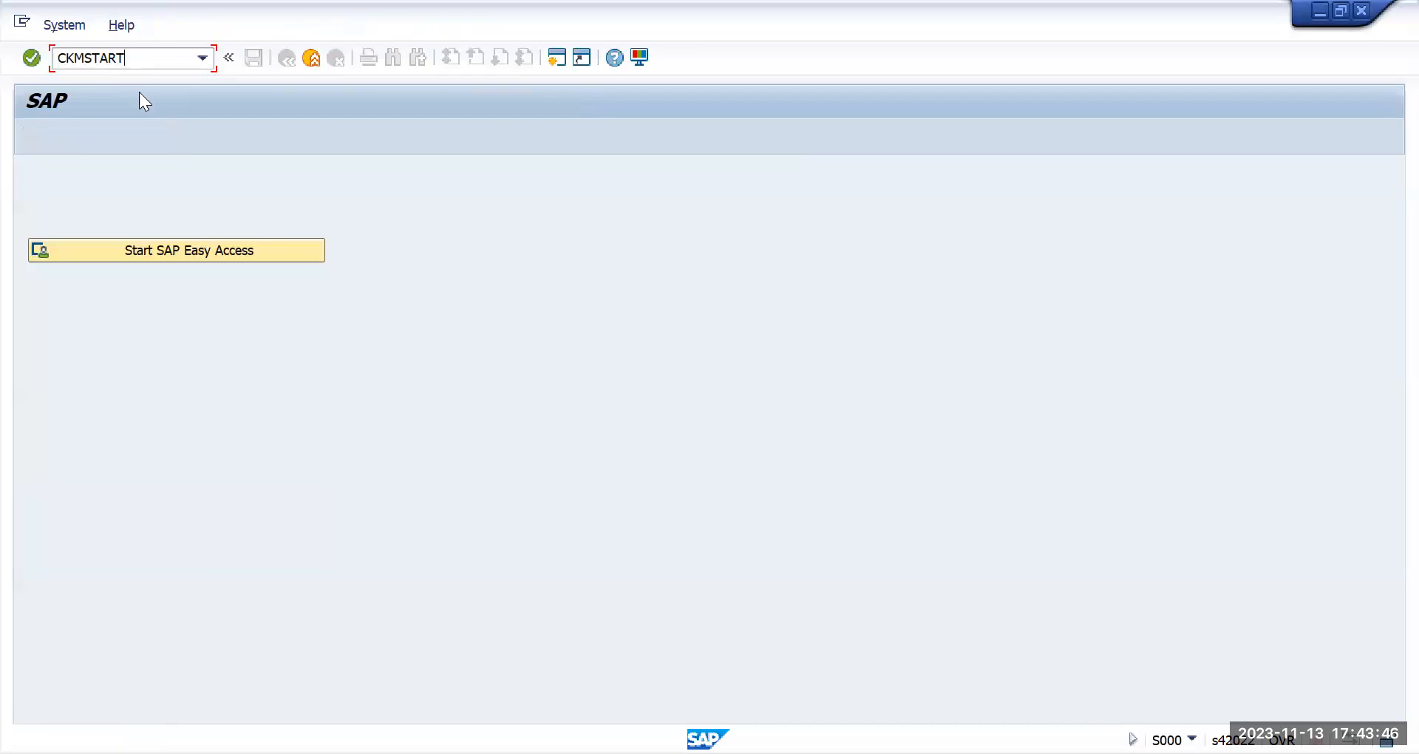
key("Return")
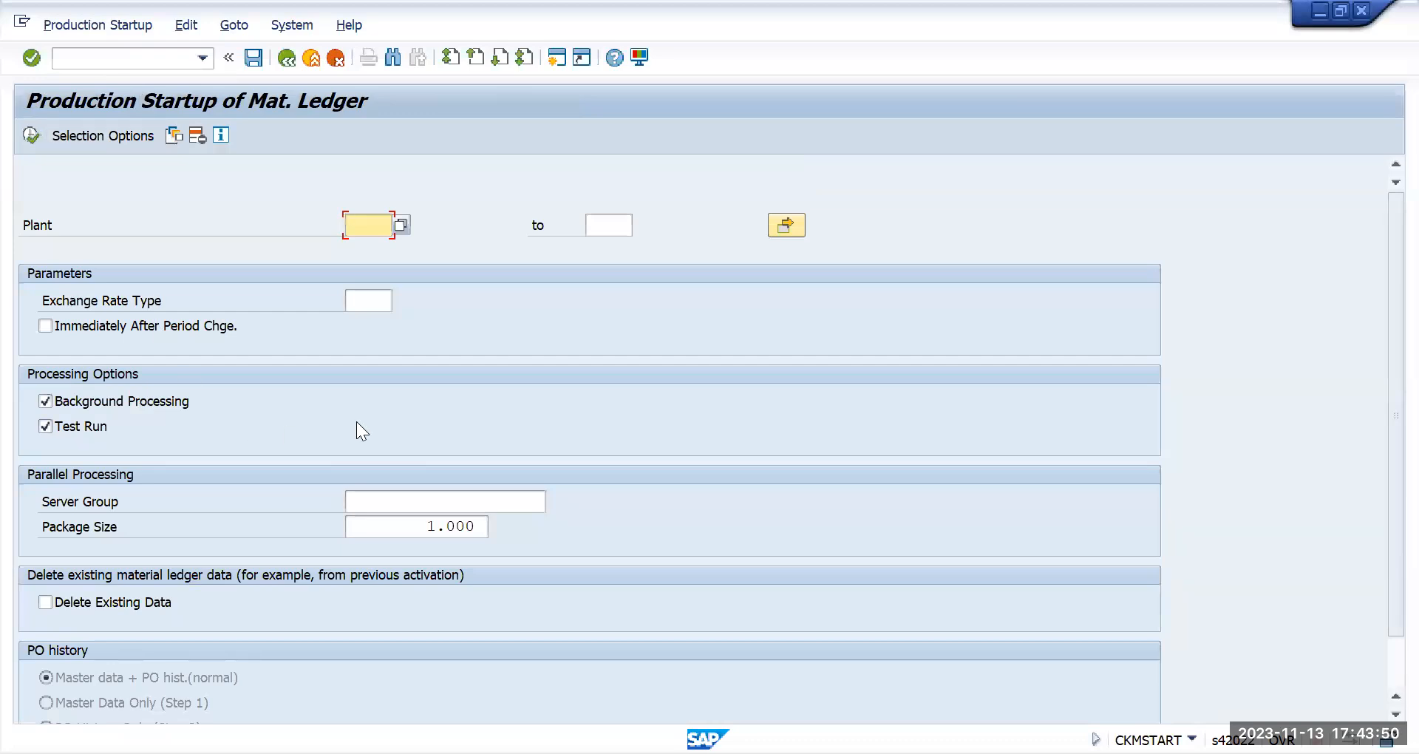
key("alt+Tab")
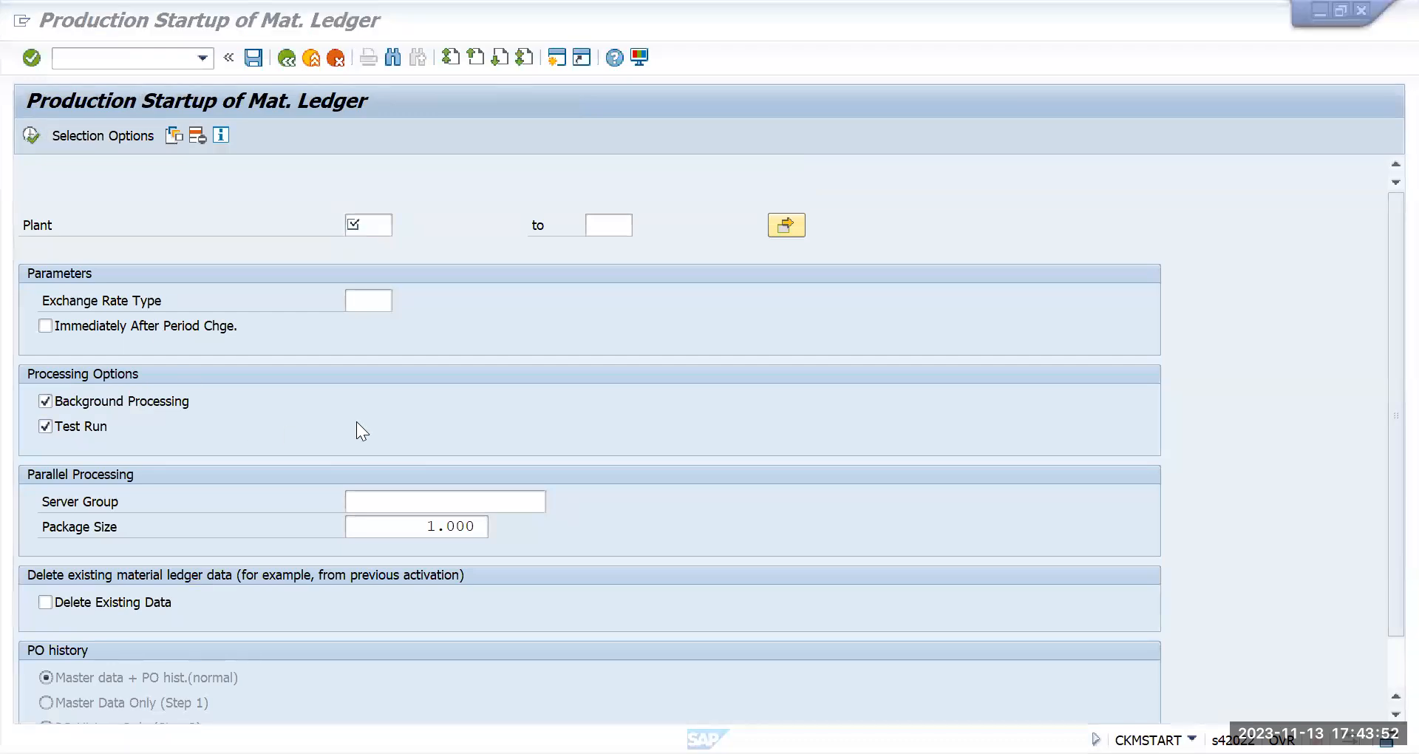
- Enter plant TMUN as the selection for the material ledger production startup with Test Run selected
left_click(370, 229)
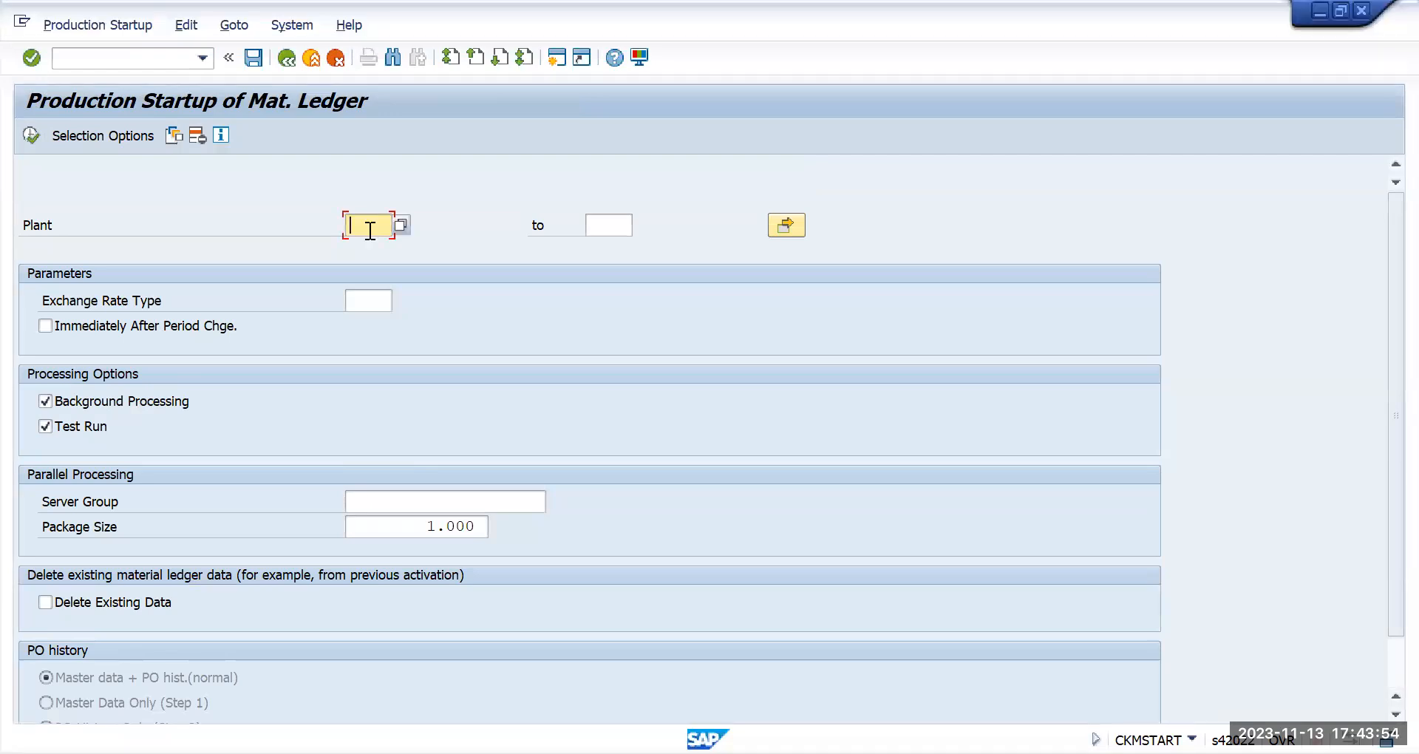
type("tm")
type("p")
type("n")
key("Tab")
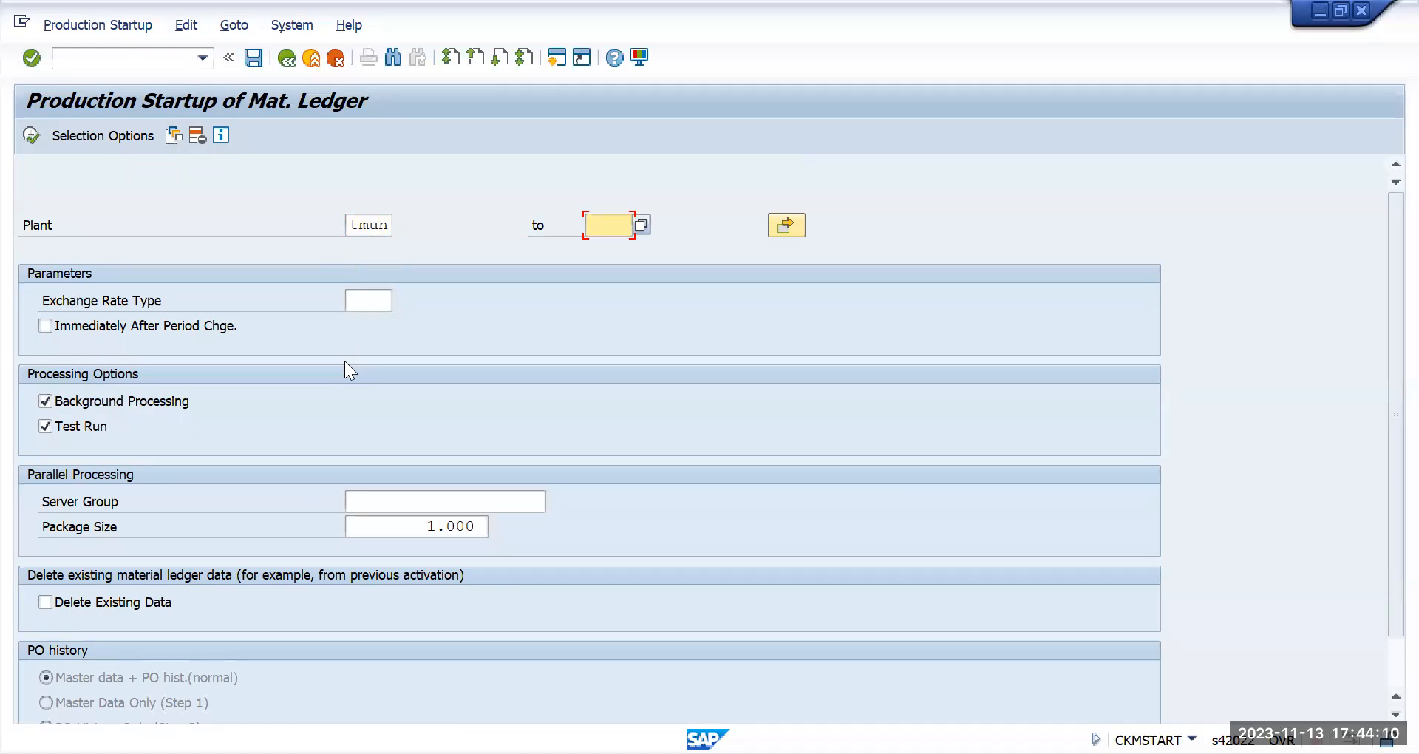
left_click(77, 429)
left_click(77, 429)
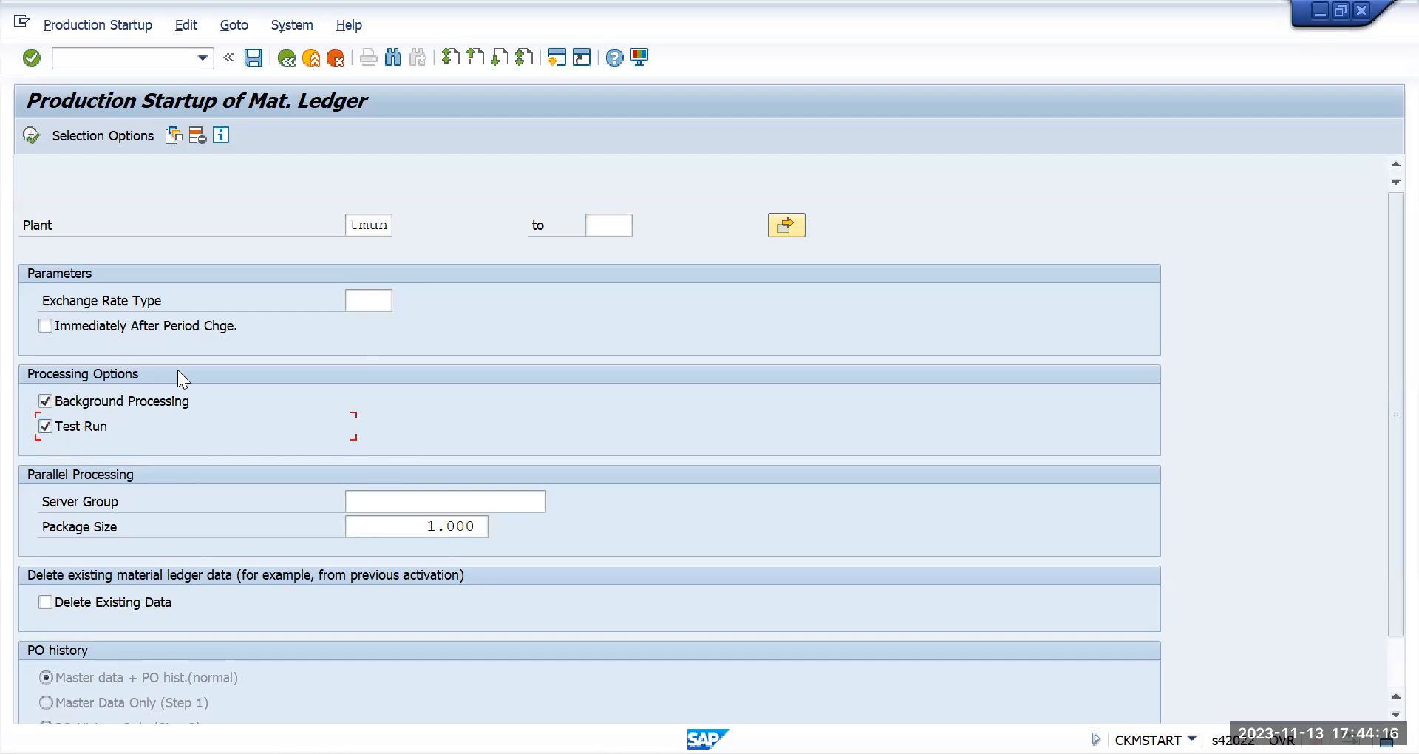
key("F8")
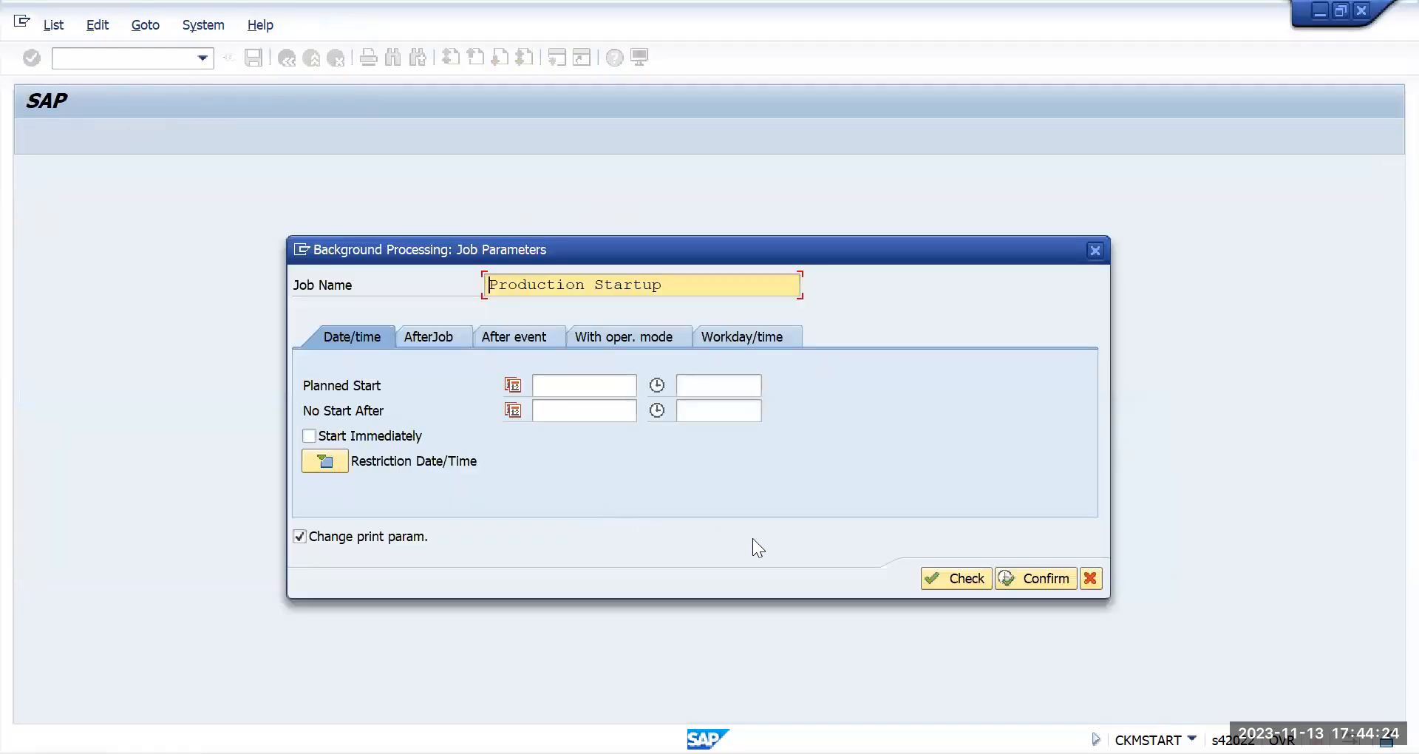
left_click(951, 576)
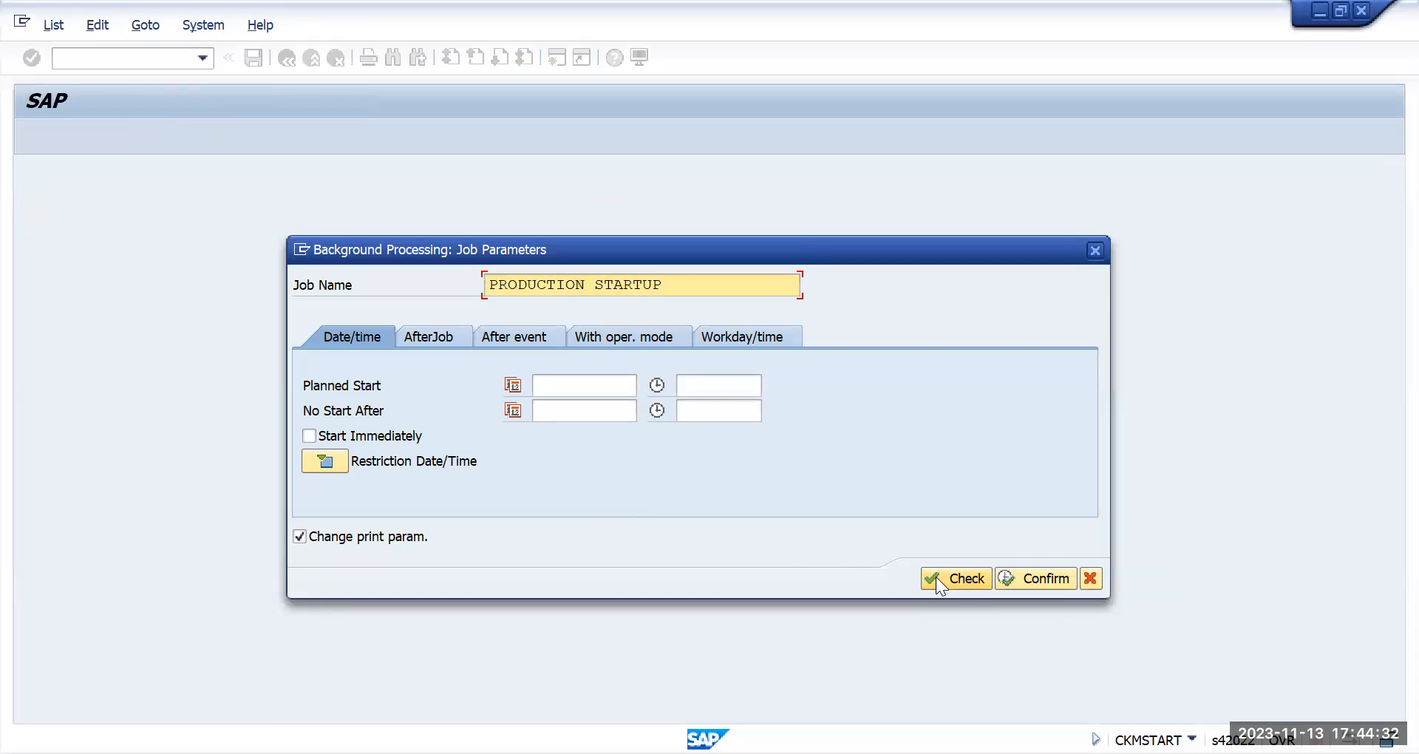
left_click(1090, 252)
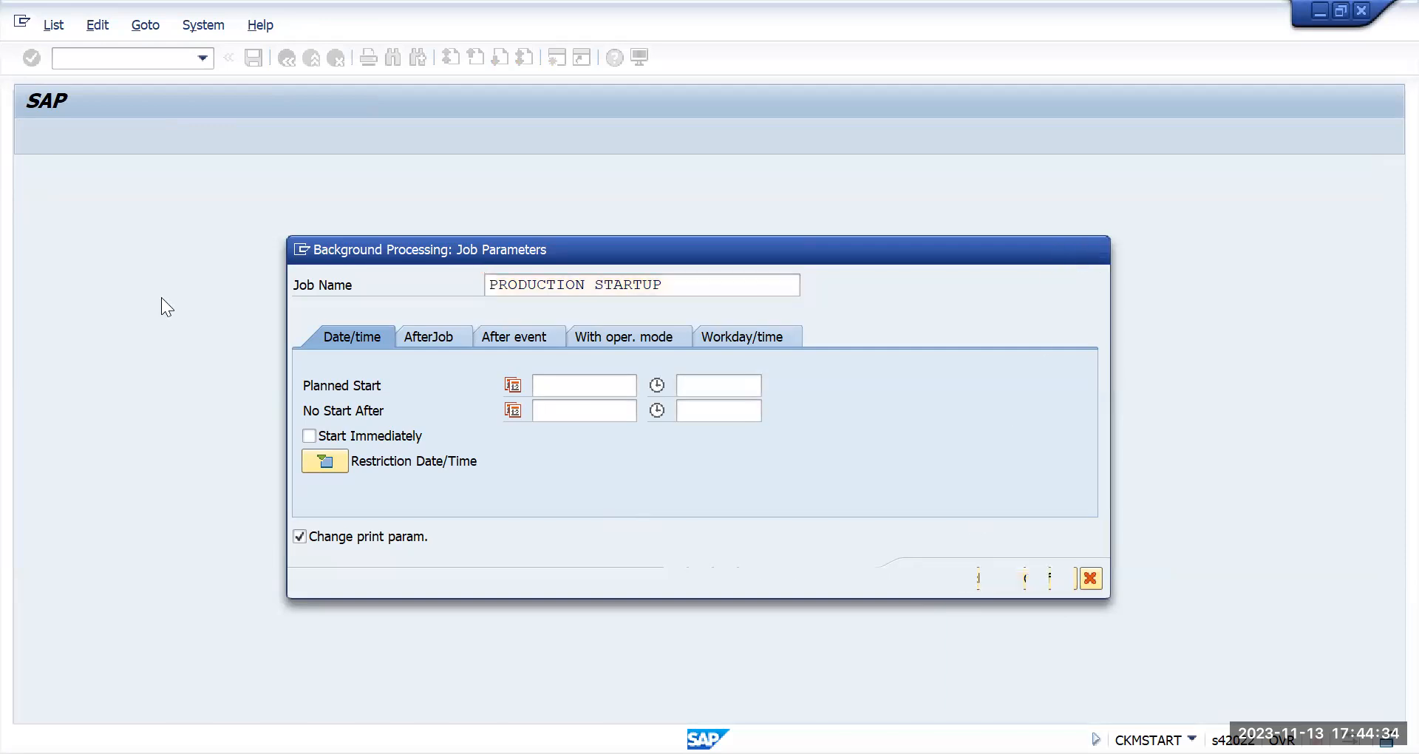
left_click(507, 416)
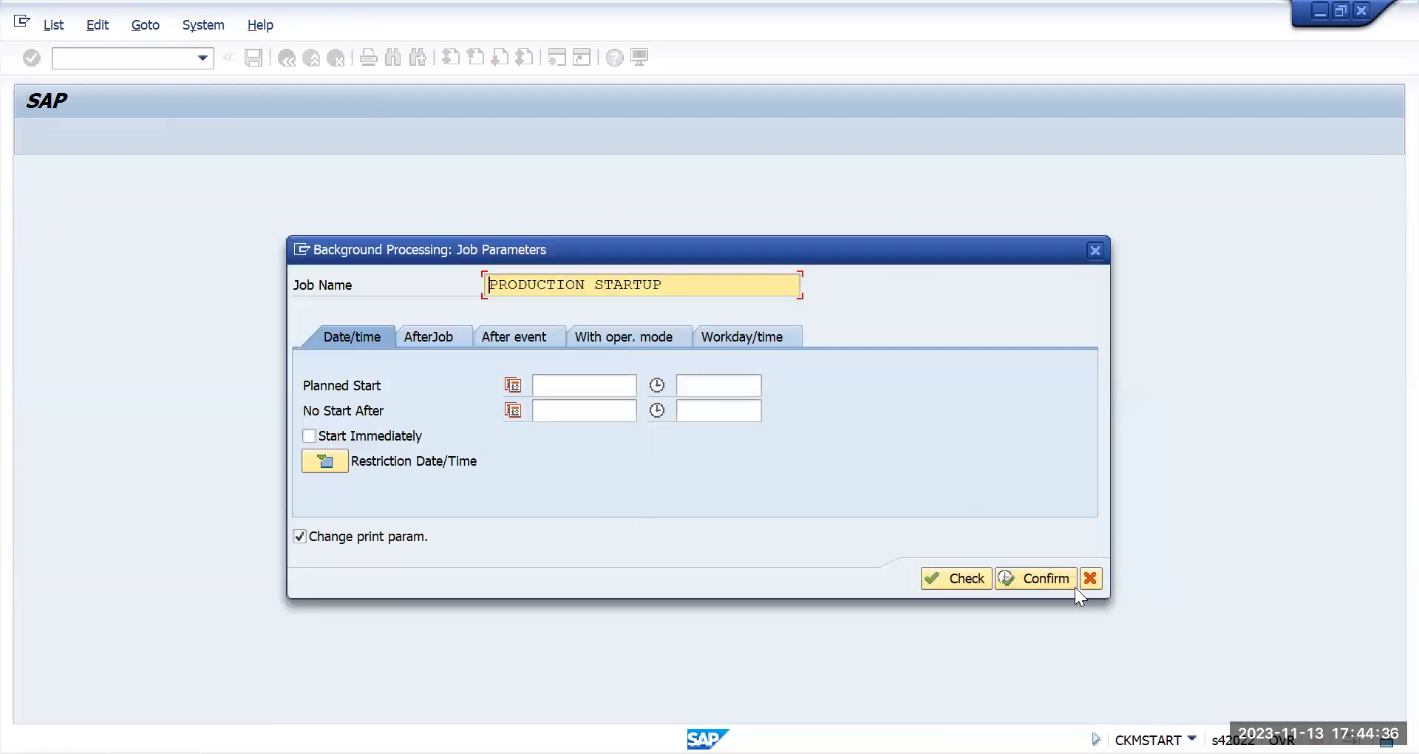
left_click(1089, 252)
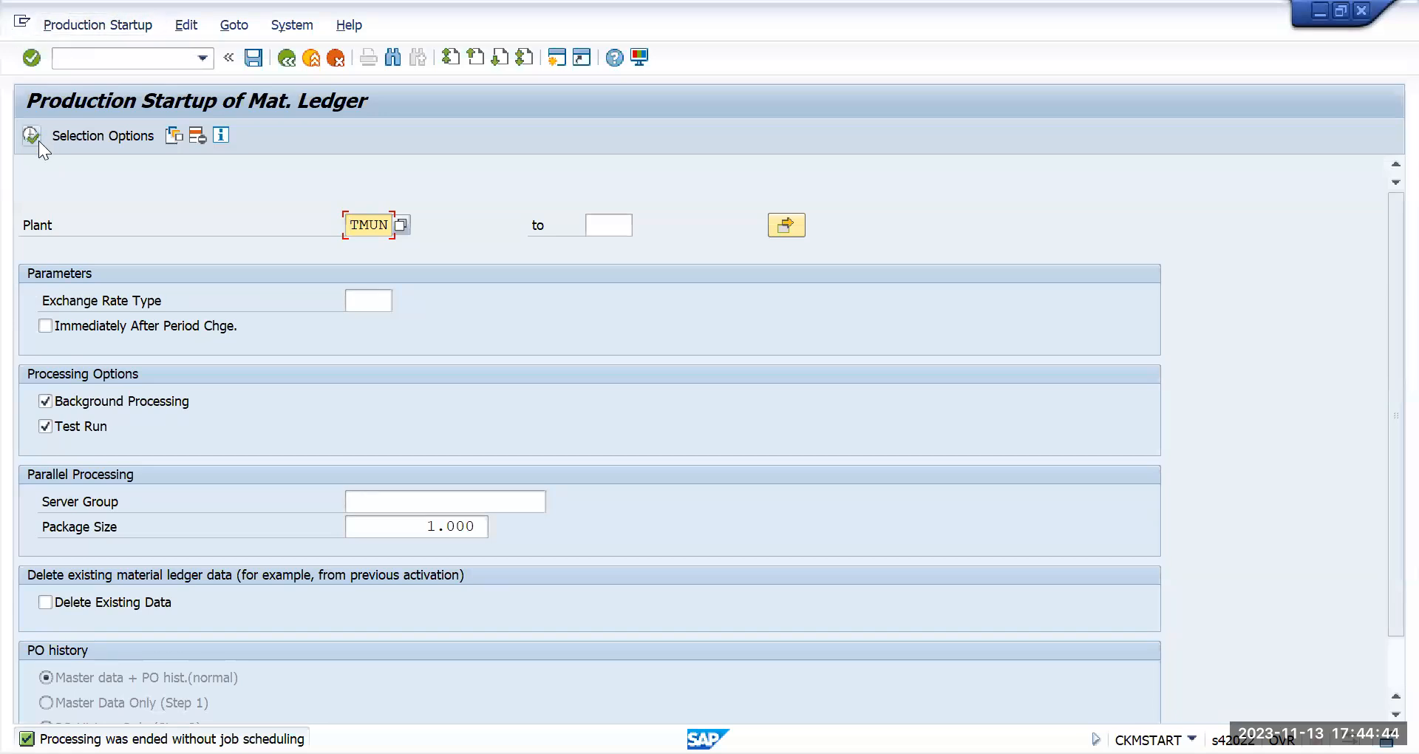
left_click(83, 26)
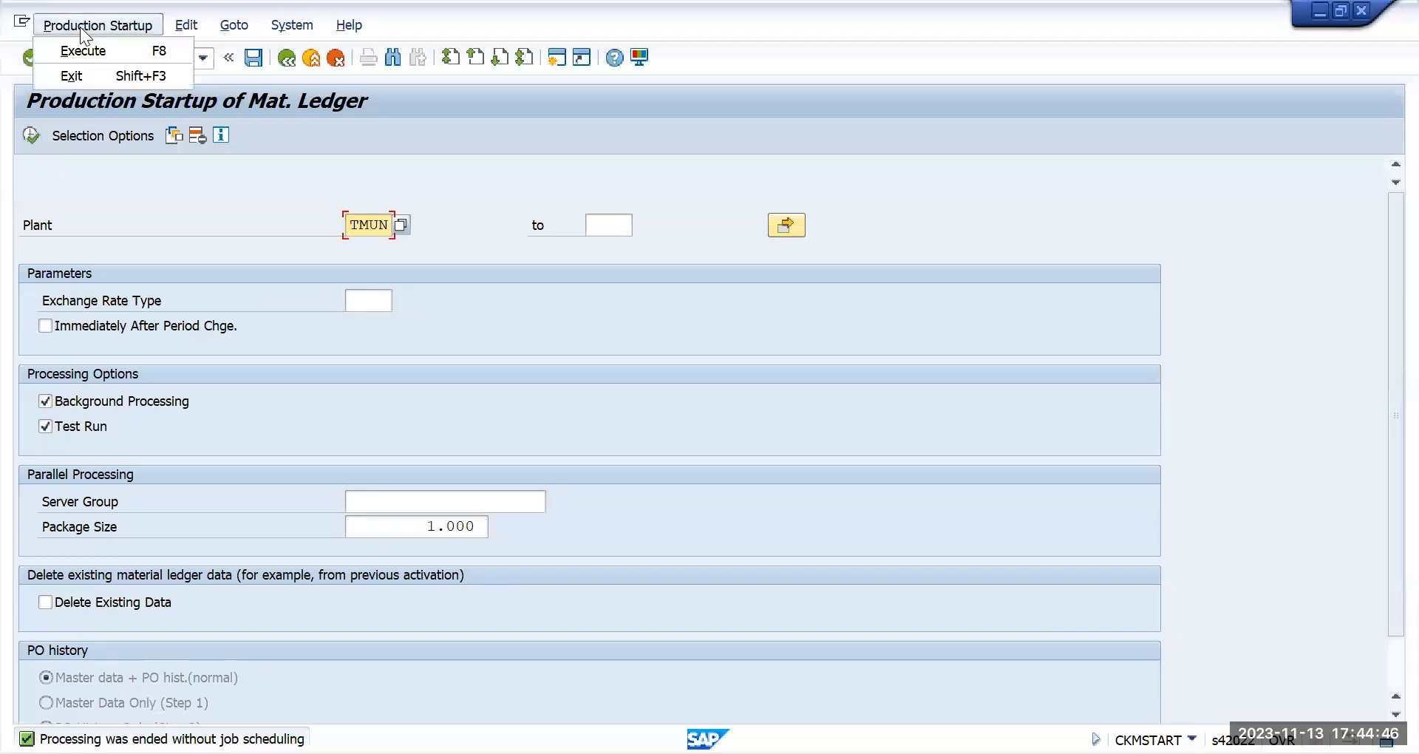
left_click(132, 187)
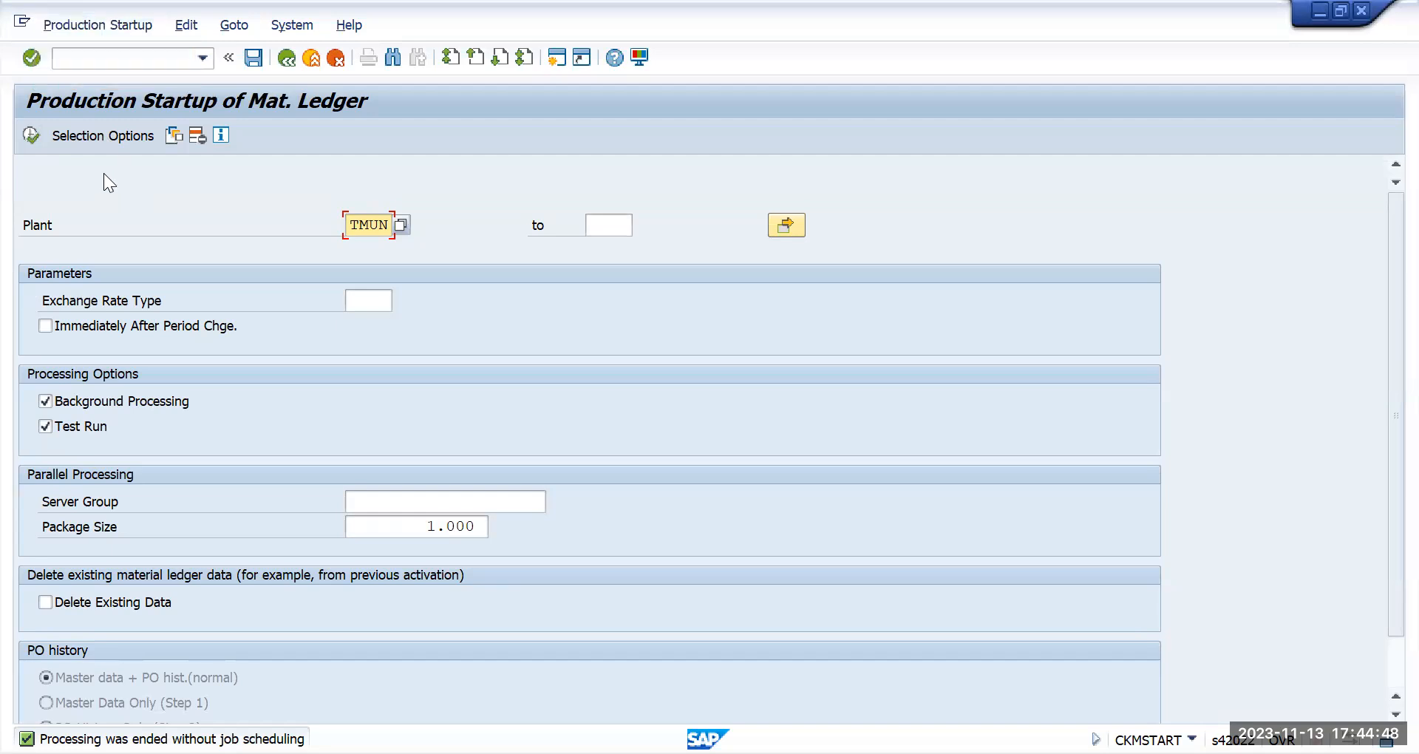
left_click(190, 29)
left_click(94, 208)
key("alt+Tab")
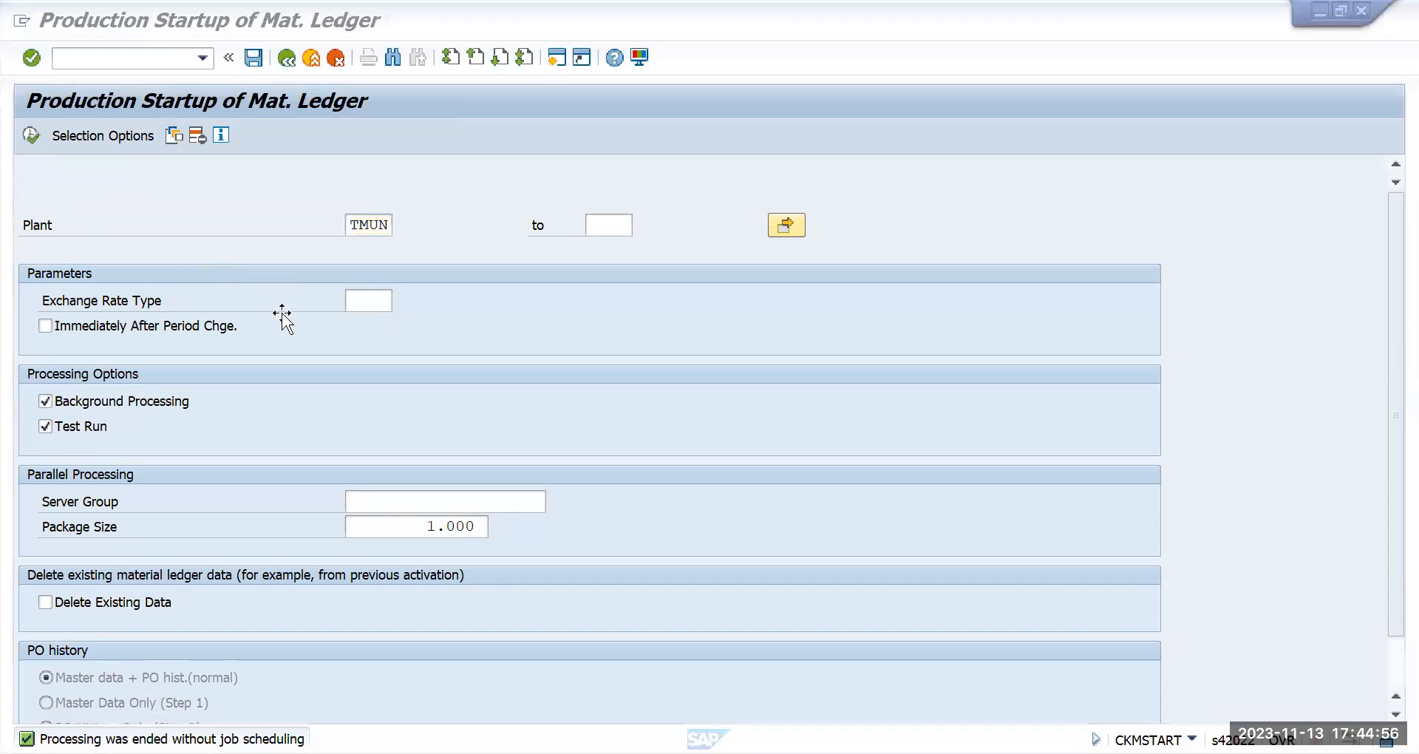
left_click(295, 426)
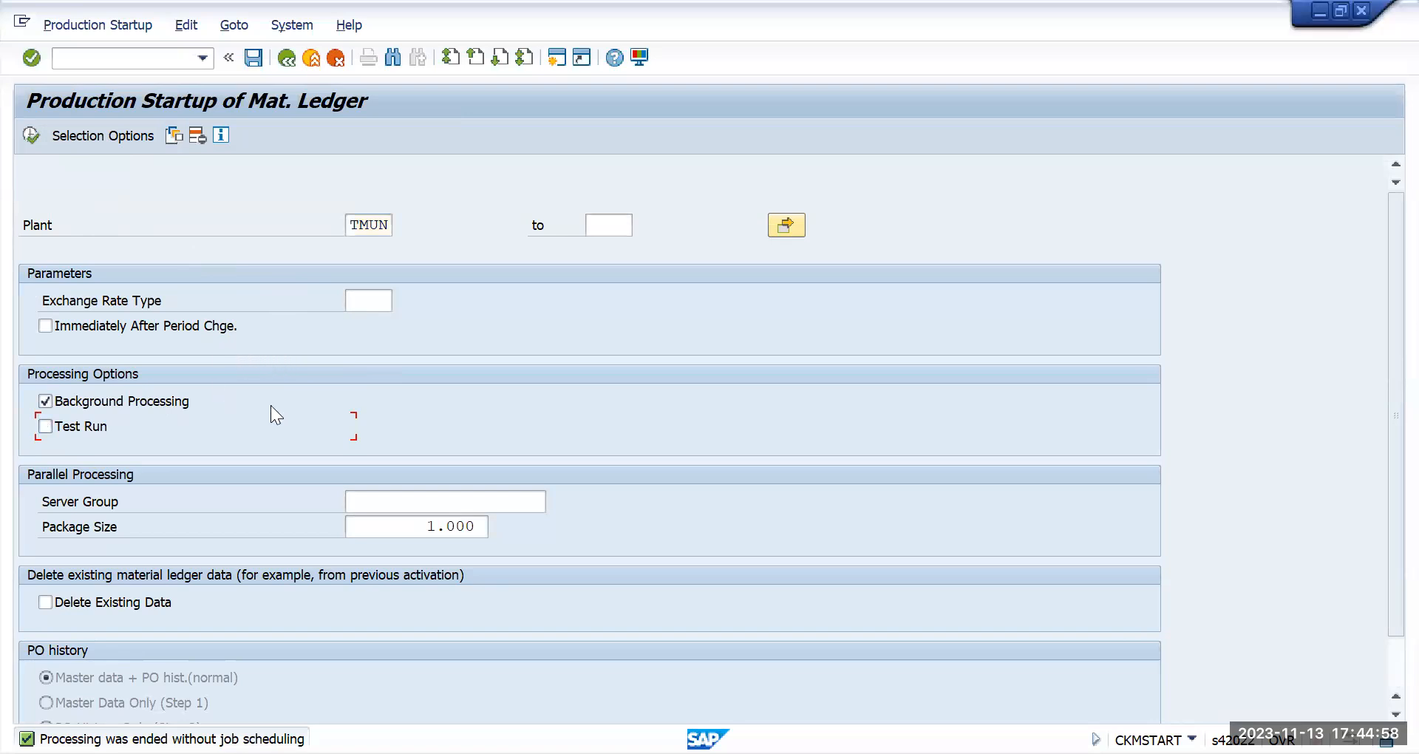
scroll(236, 335, "down", 2)
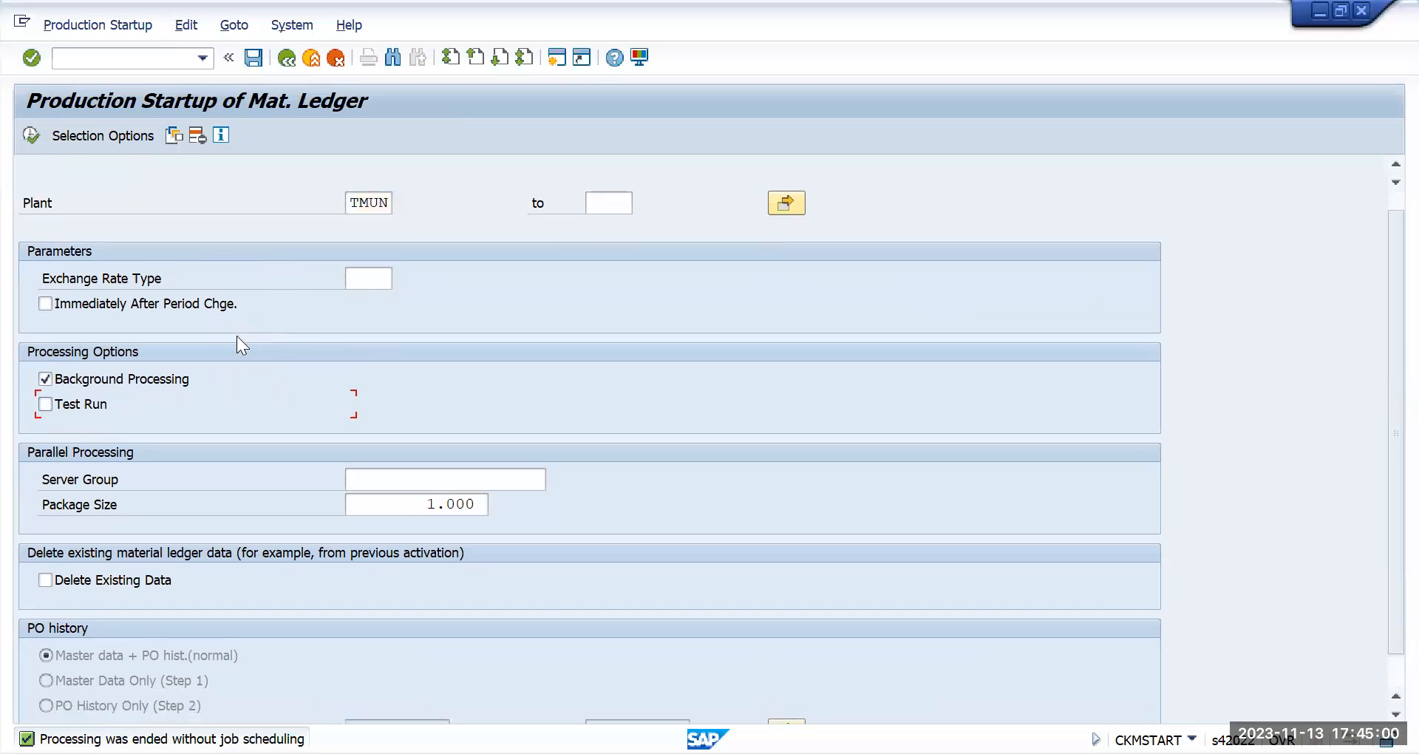
scroll(237, 335, "up", 2)
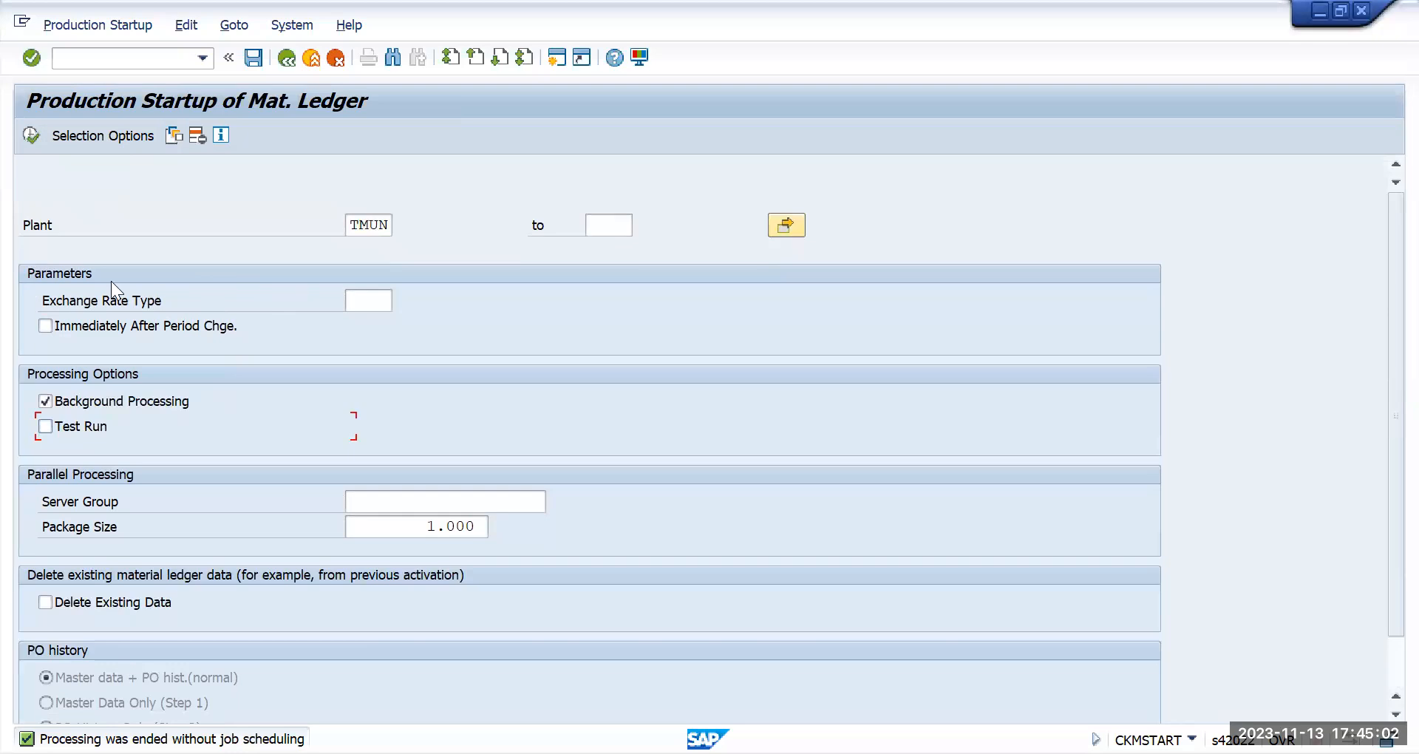
left_click(32, 138)
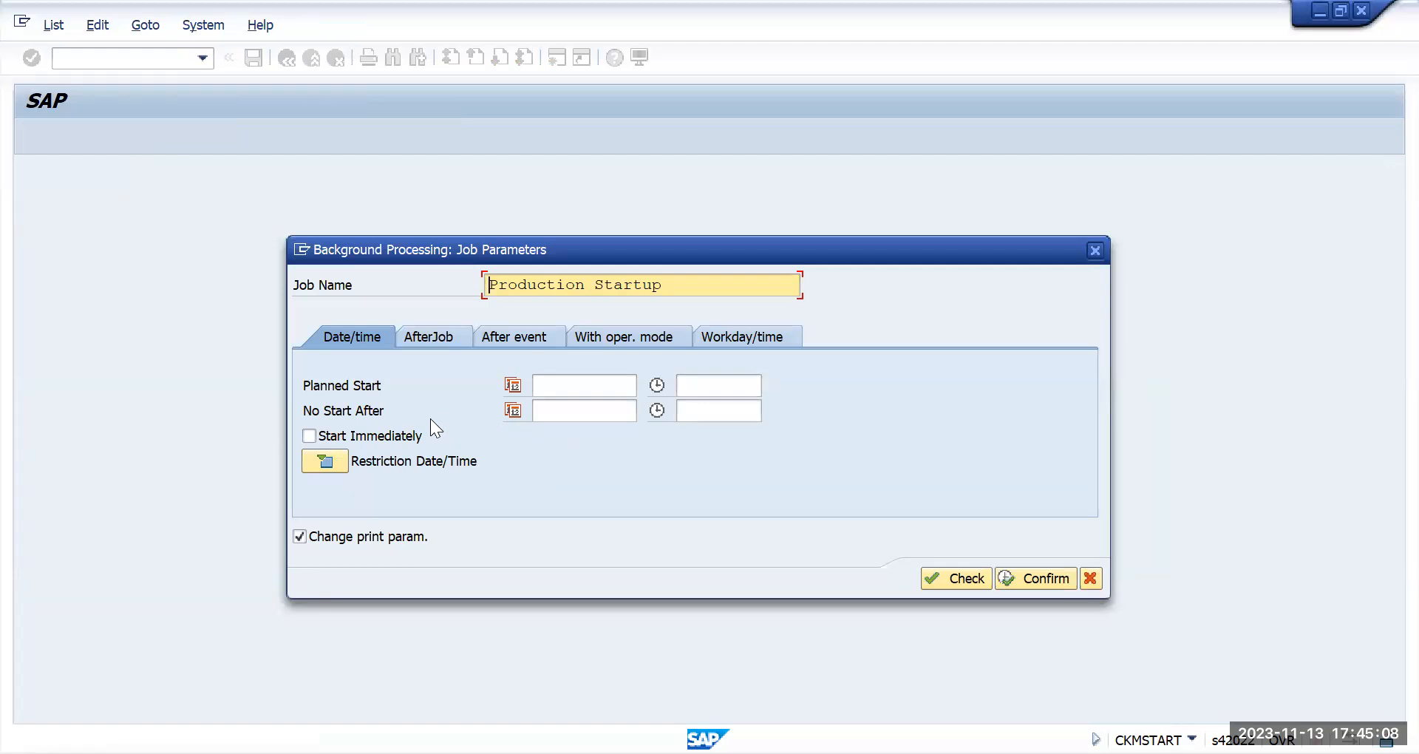
left_click(310, 435)
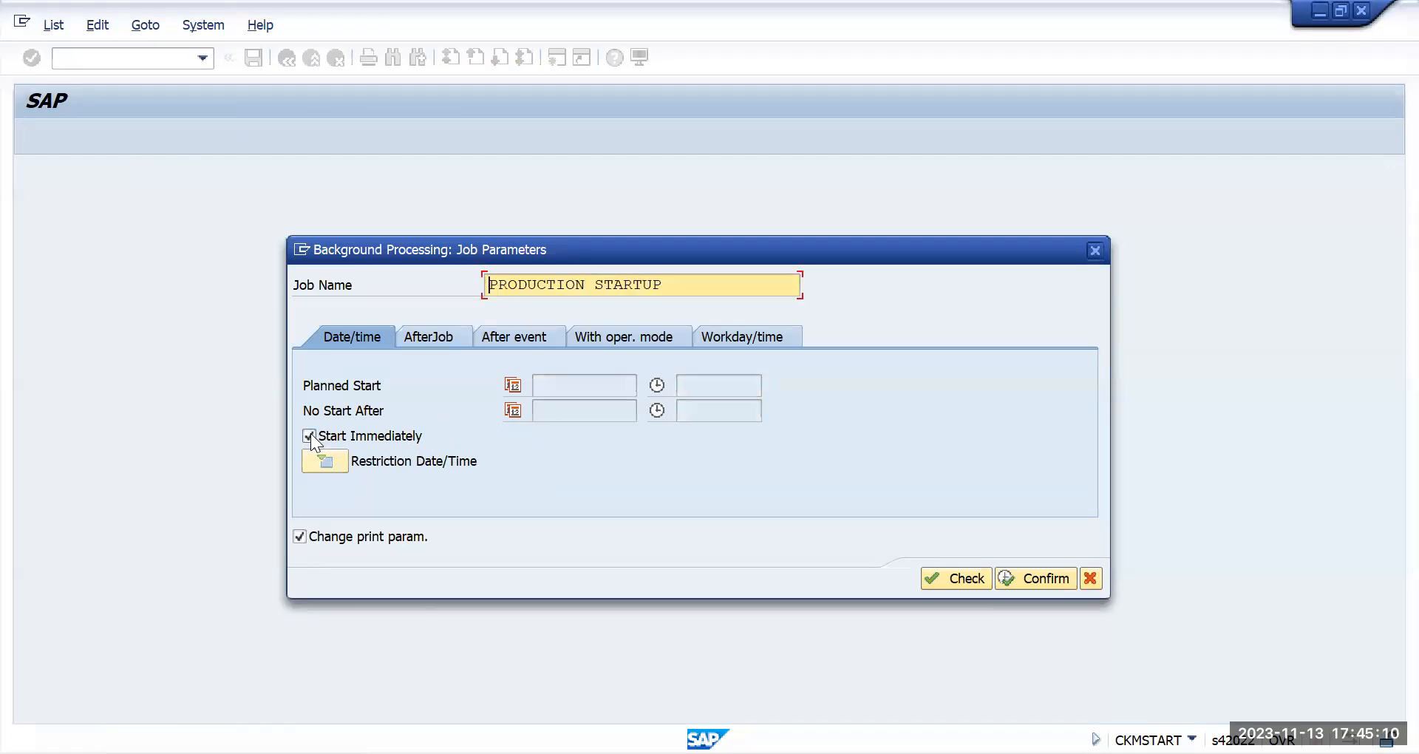
left_click(1098, 254)
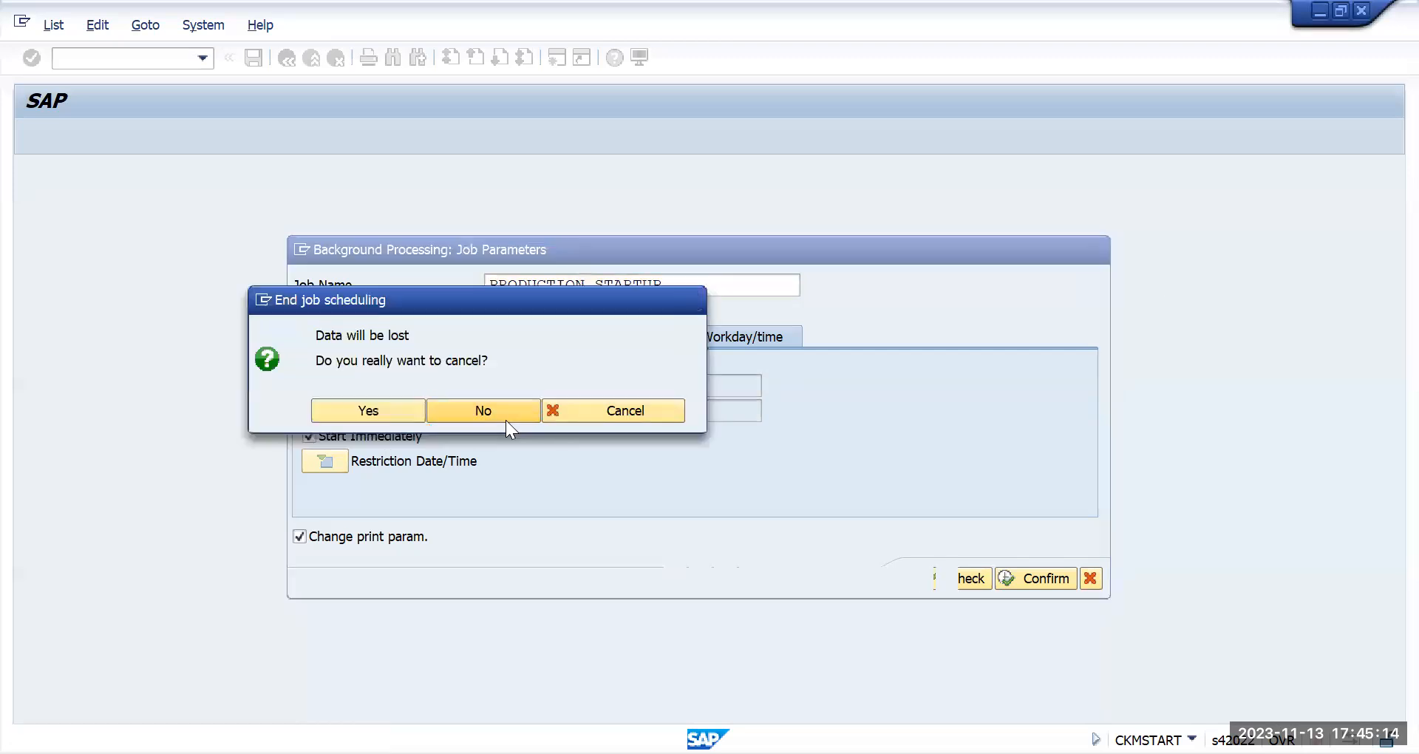
left_click(505, 418)
left_click(1091, 249)
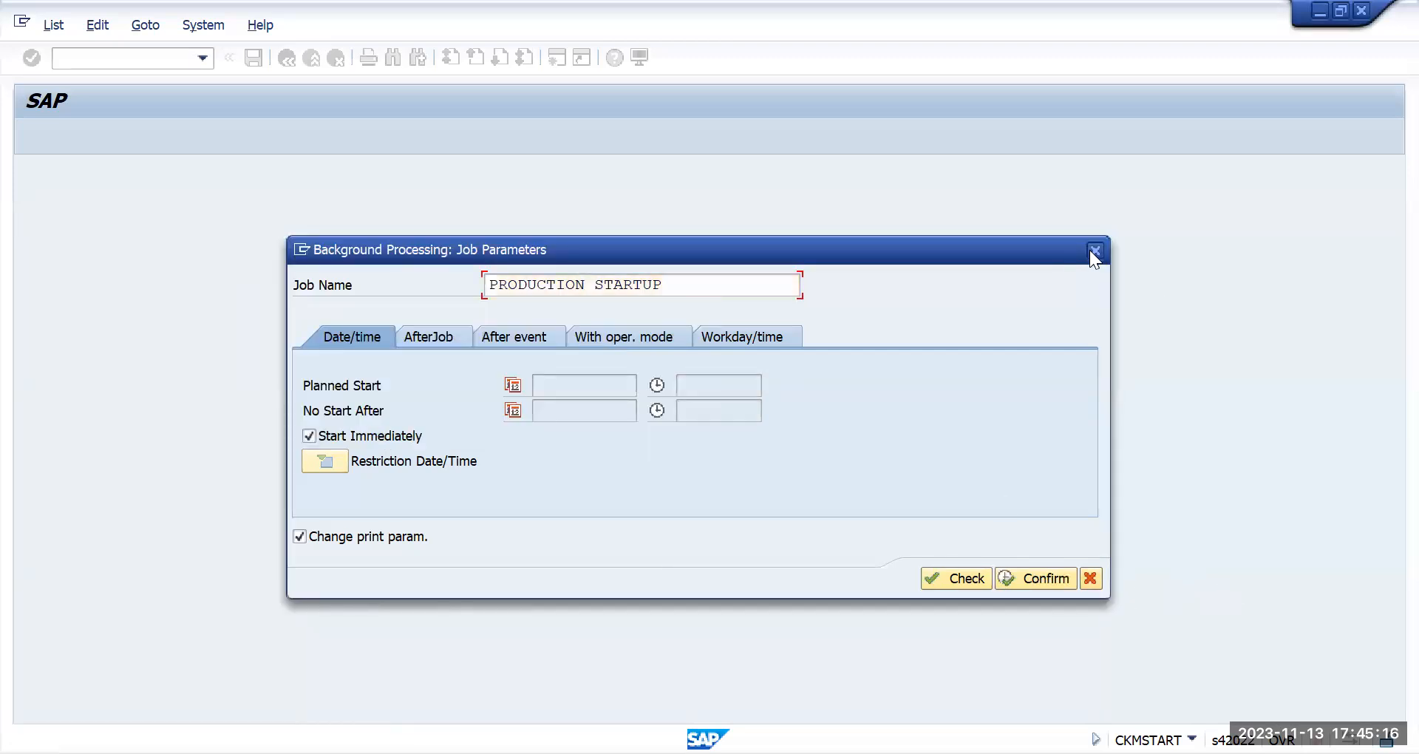
left_click(482, 411)
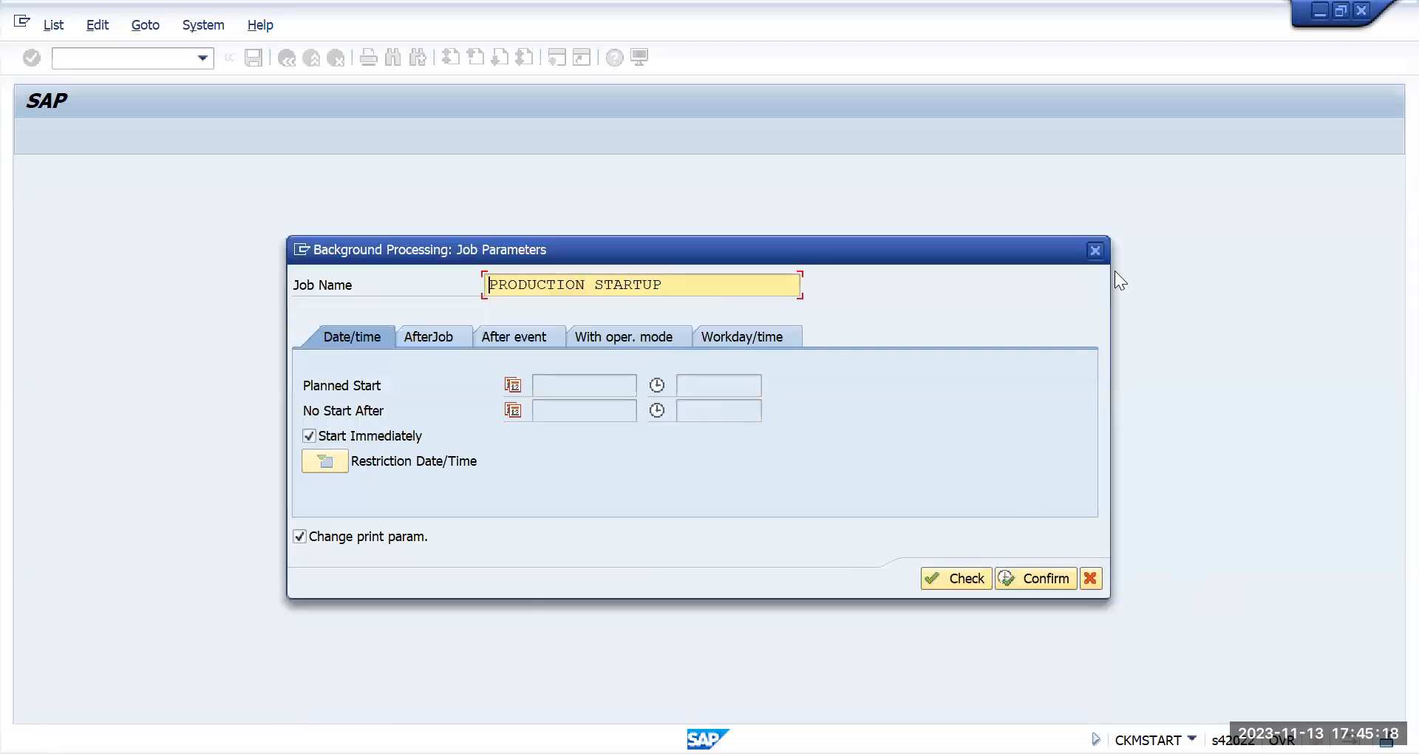
left_click(1093, 251)
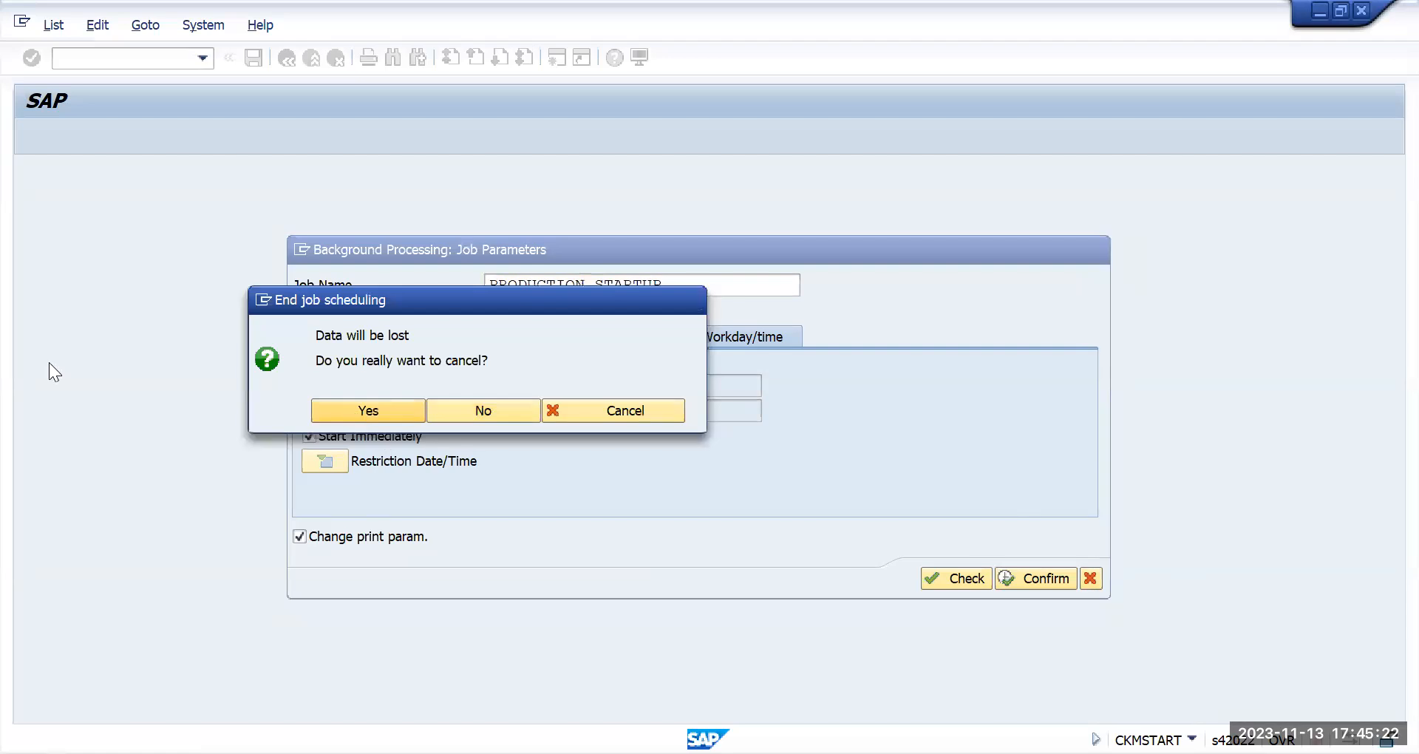
key("Return")
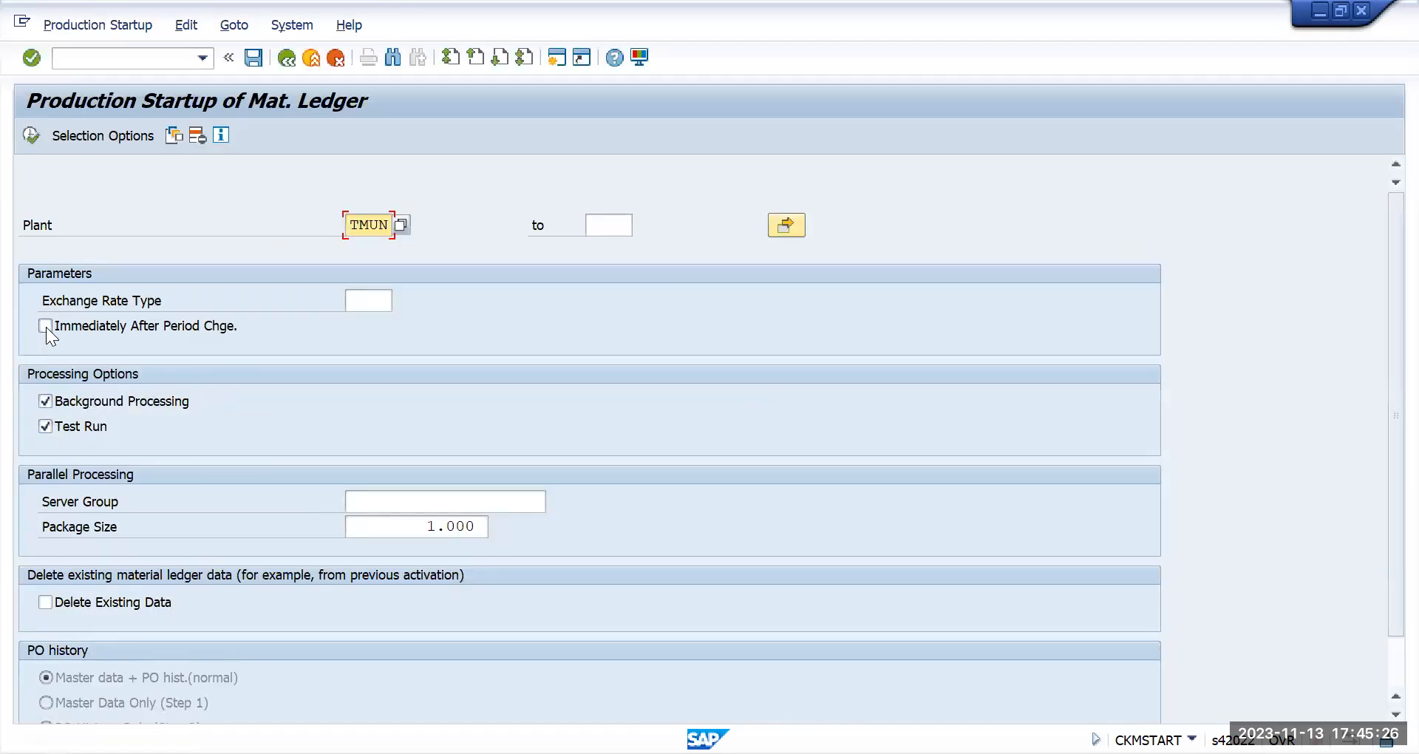
- Execute the TMUN production startup test run as an immediately started background job with output device lp01
left_click(31, 136)
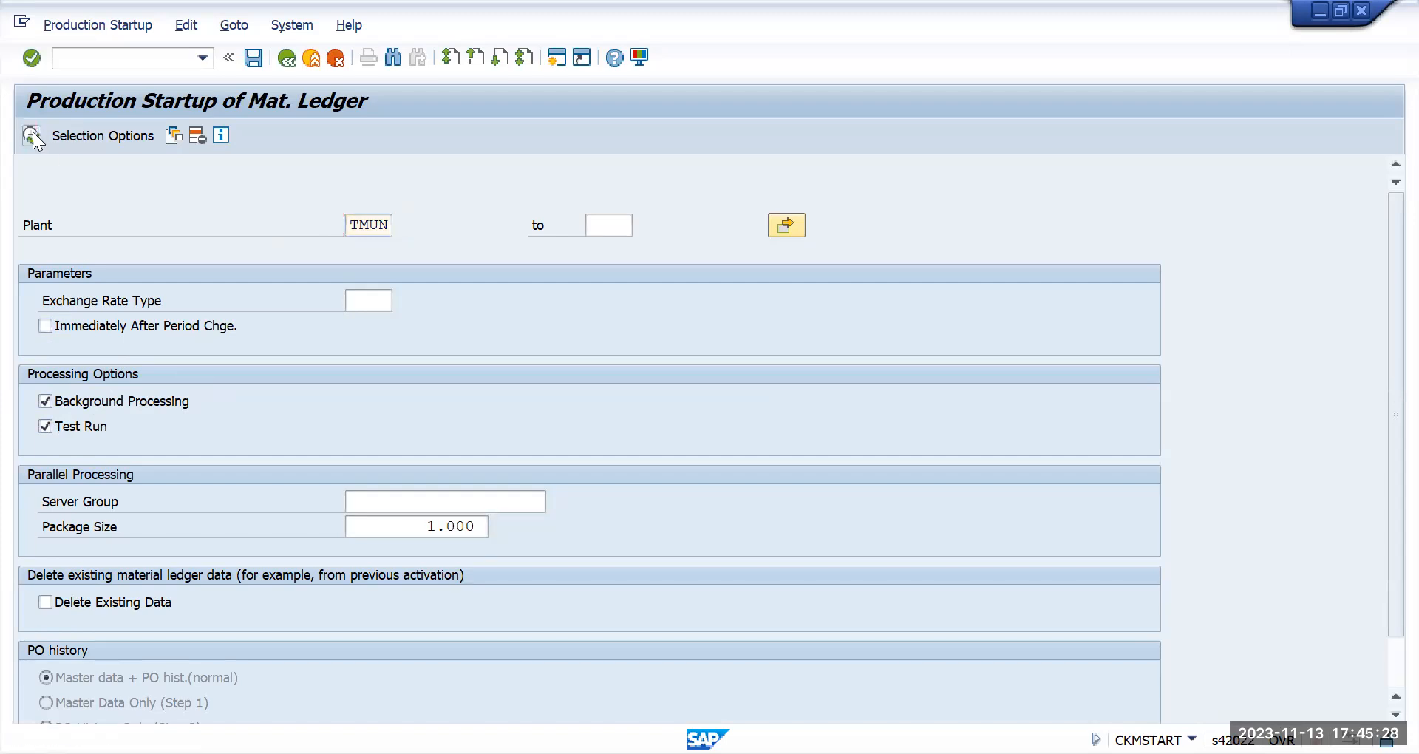
left_click(308, 436)
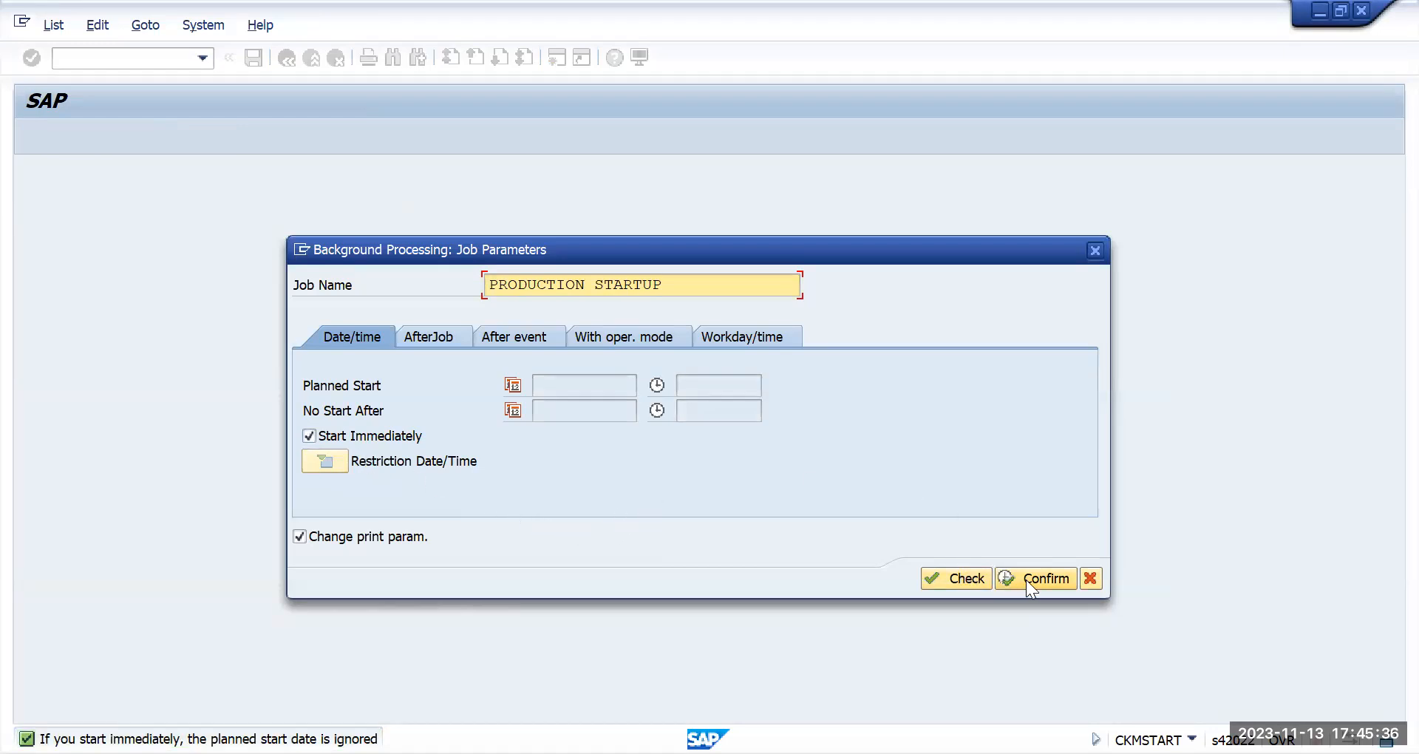
left_click(959, 578)
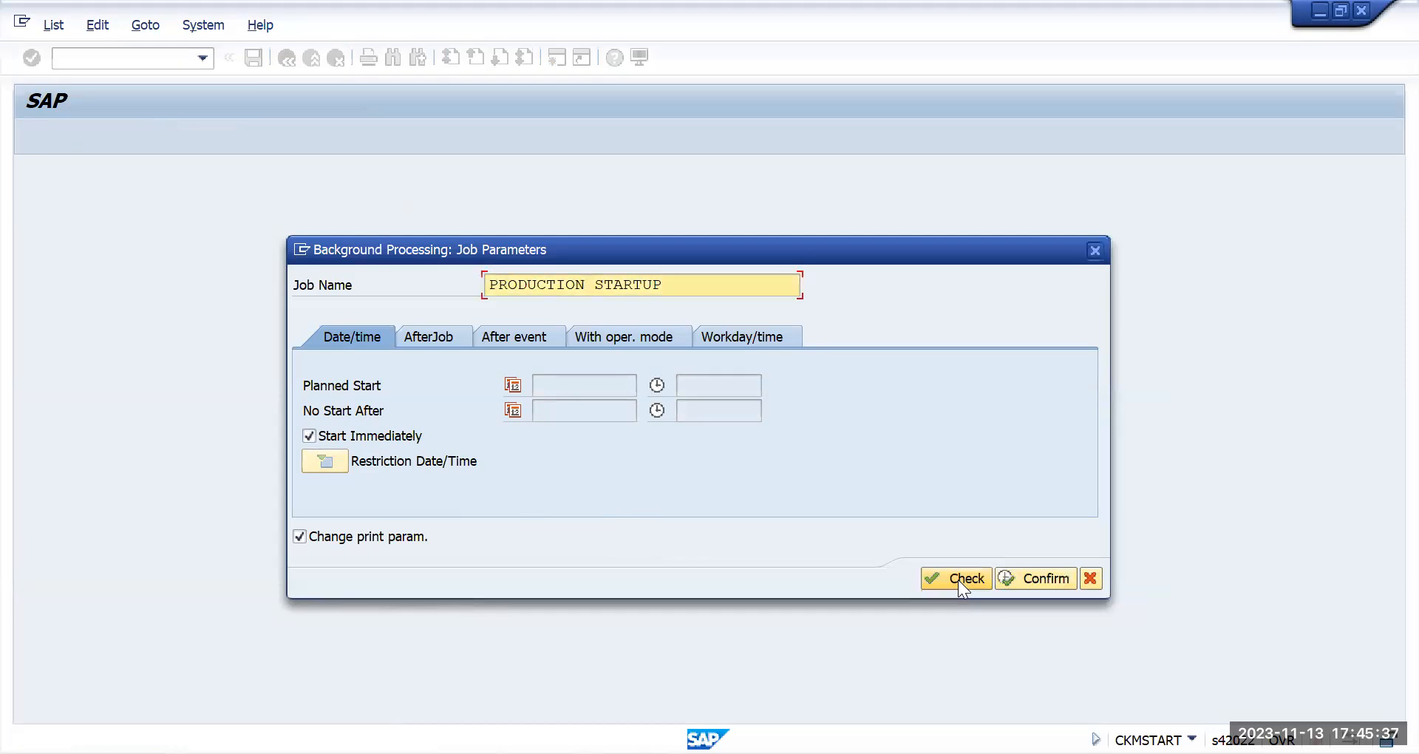
left_click(1024, 580)
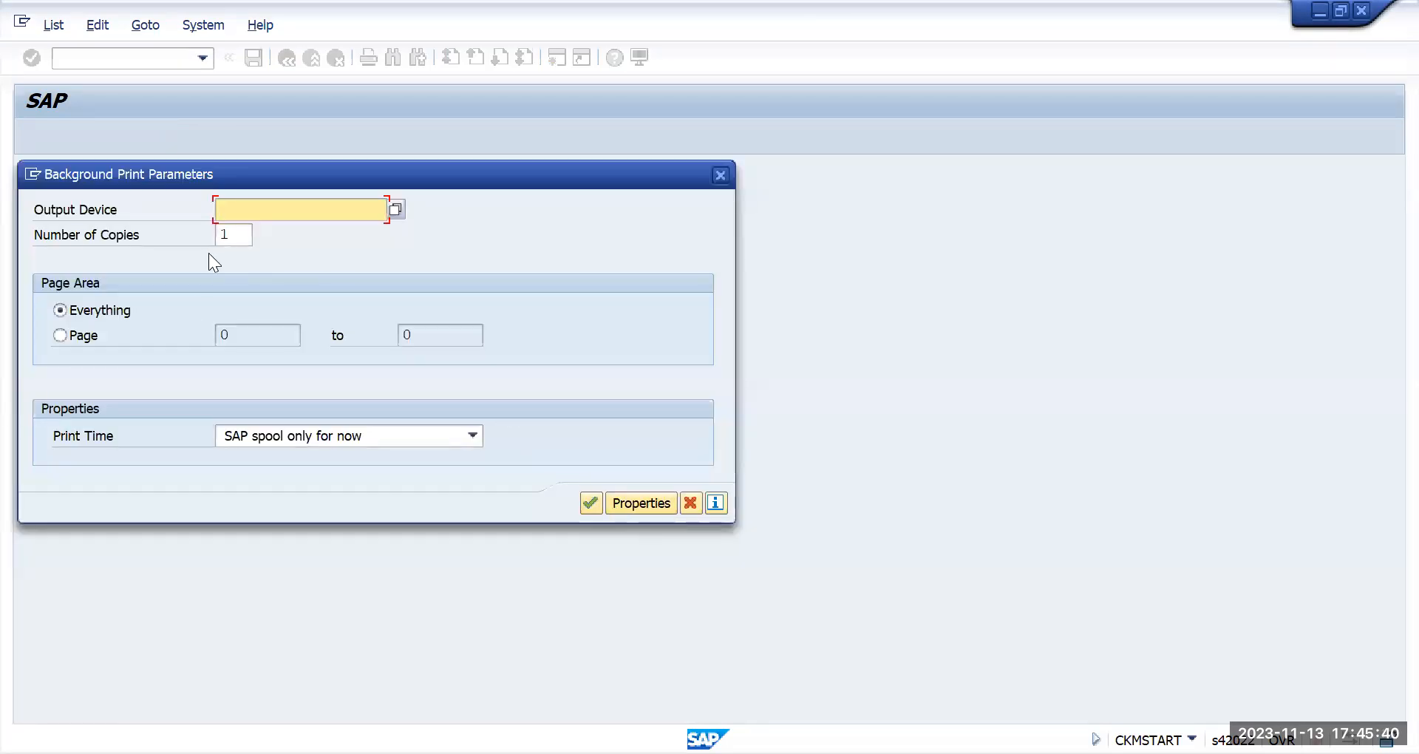
type("lp01")
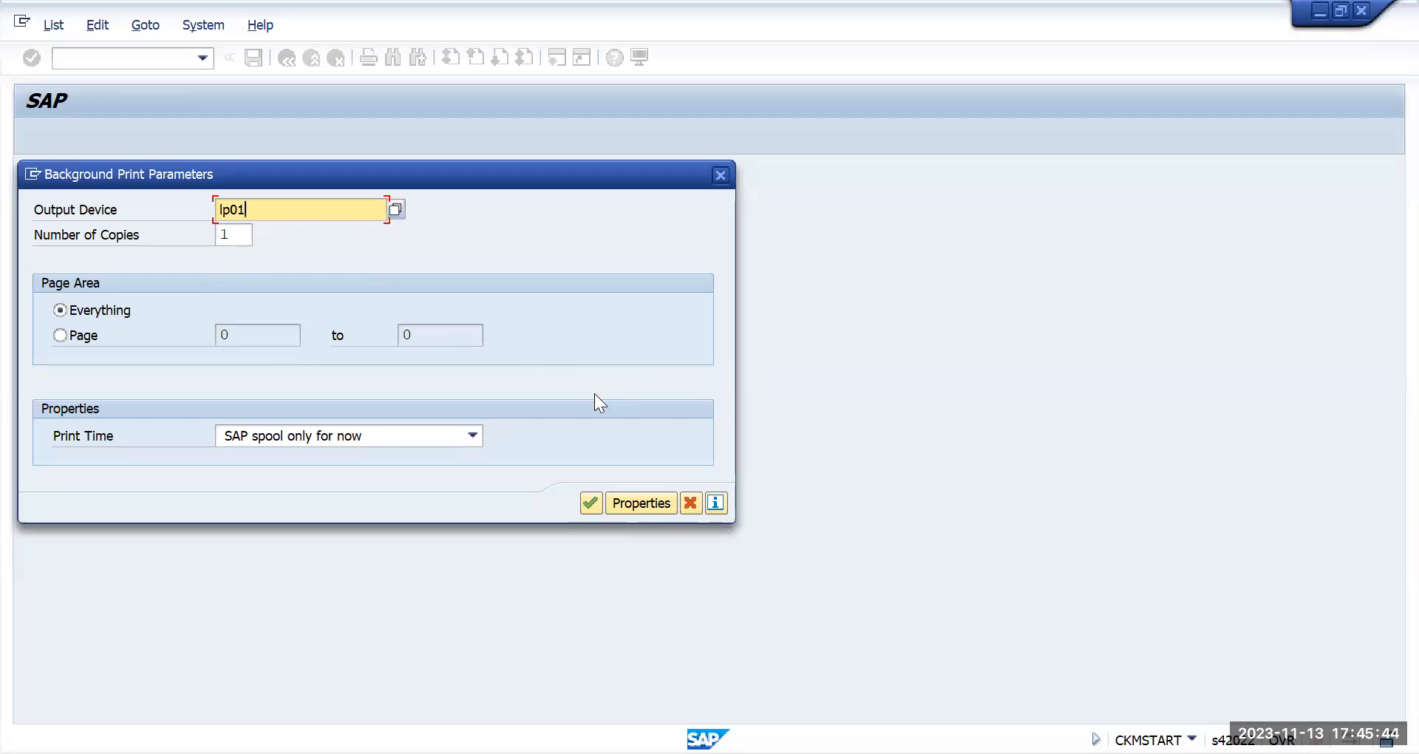
left_click(596, 502)
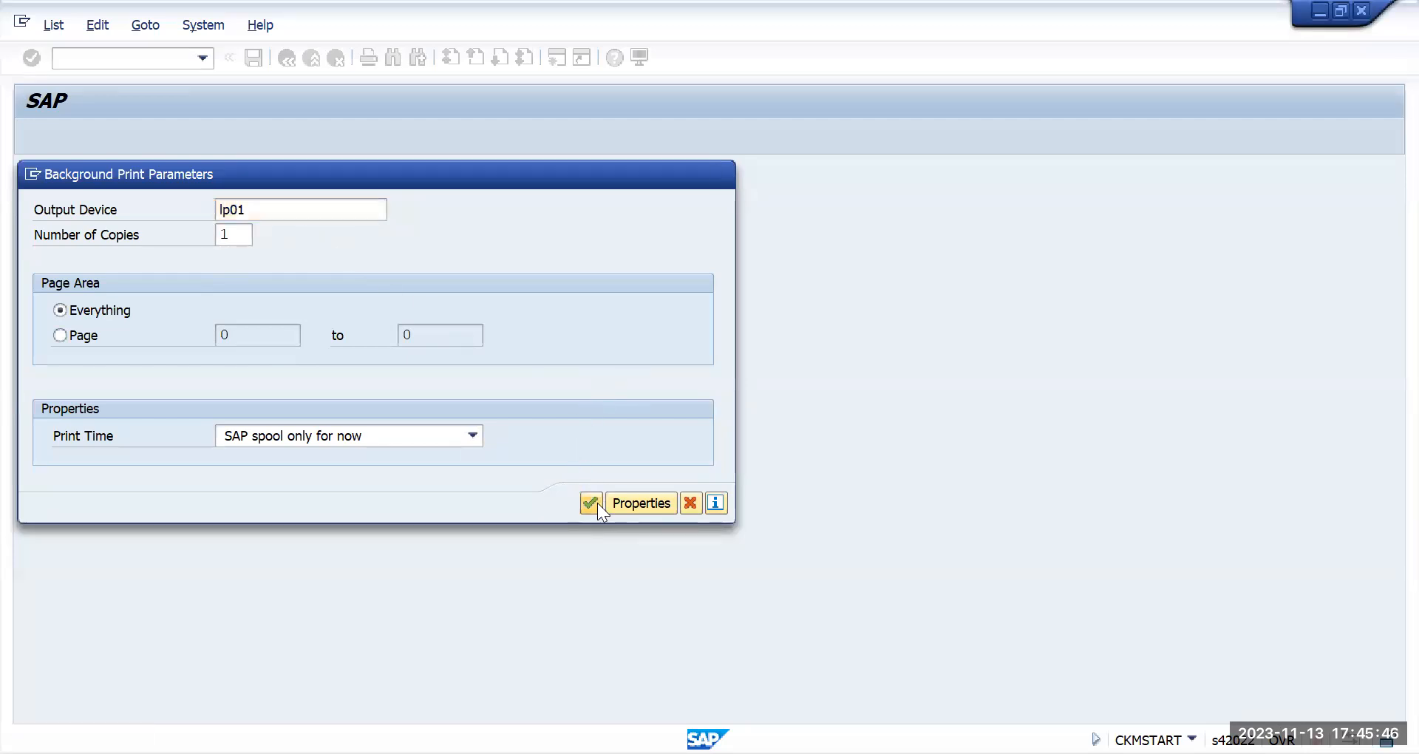
left_click(662, 629)
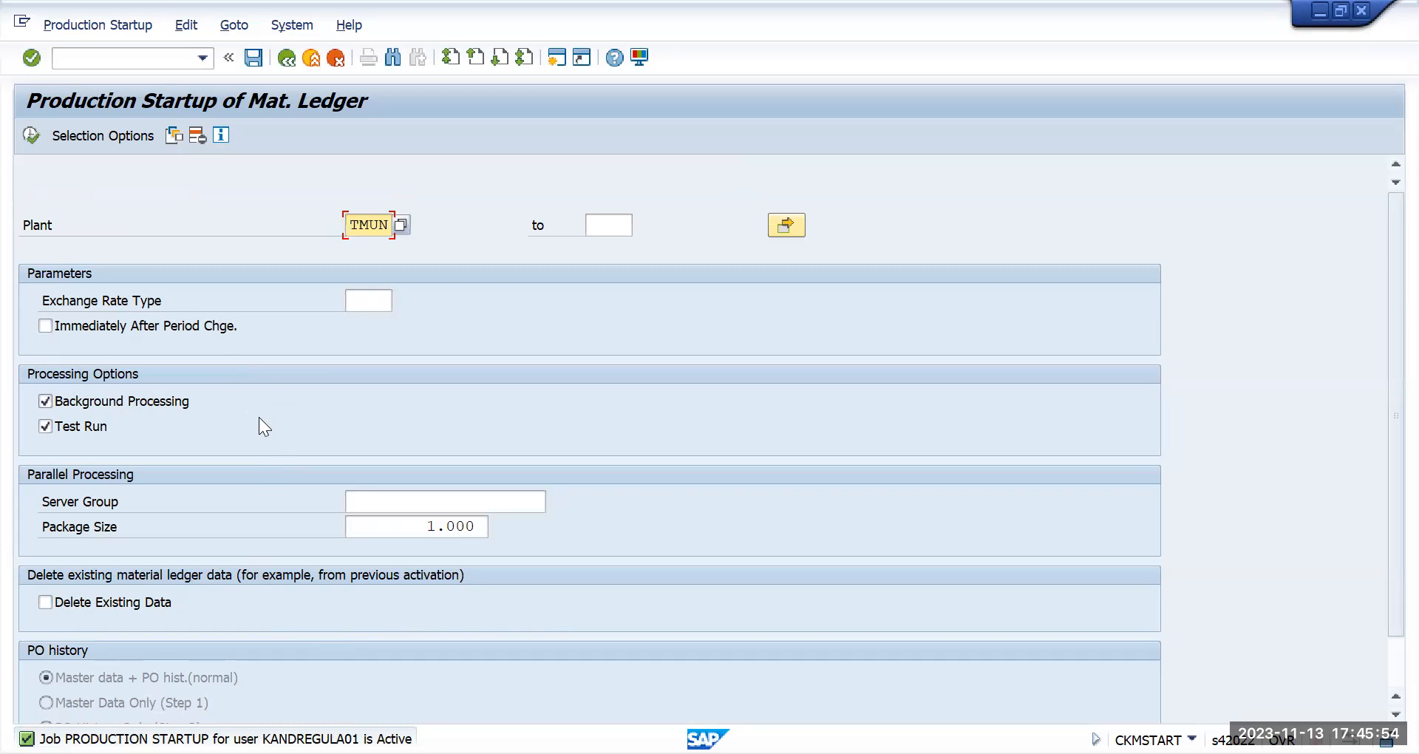
left_click(45, 427)
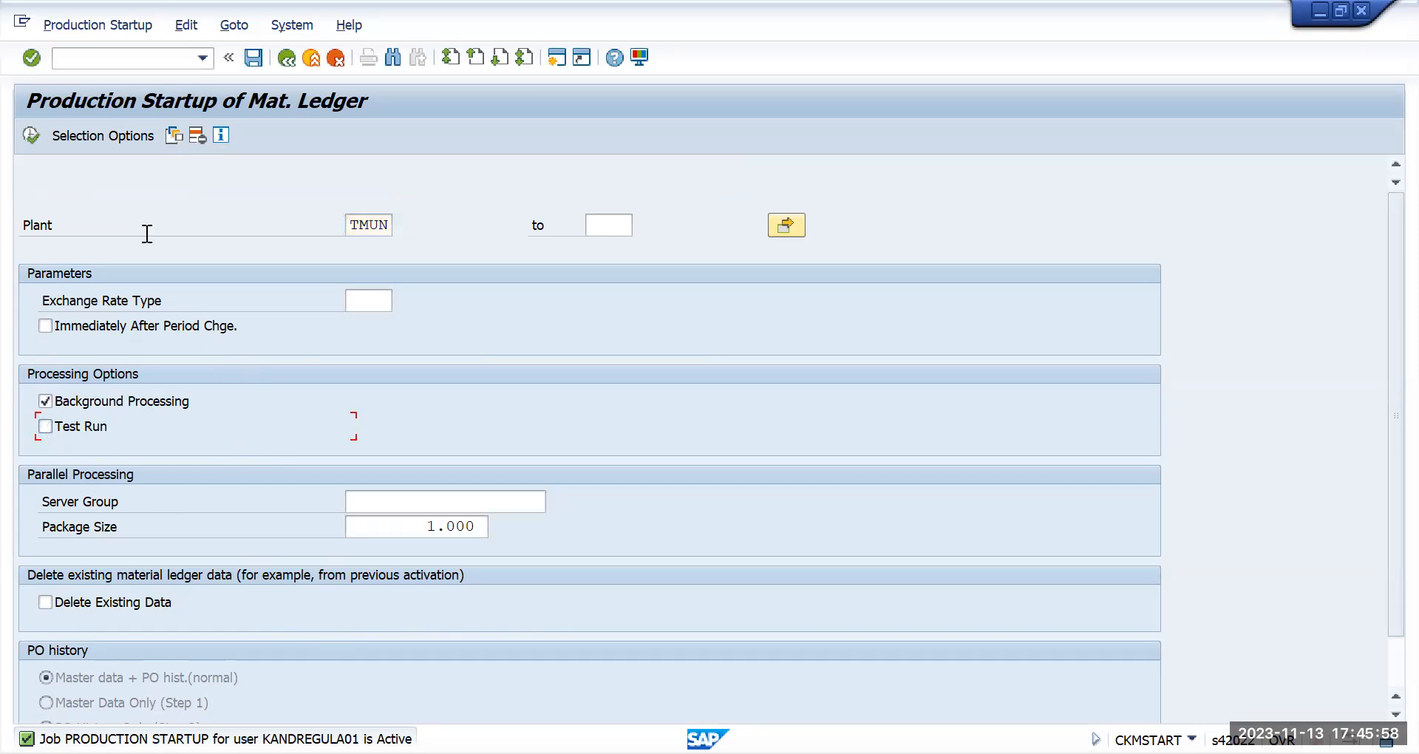
left_click(31, 136)
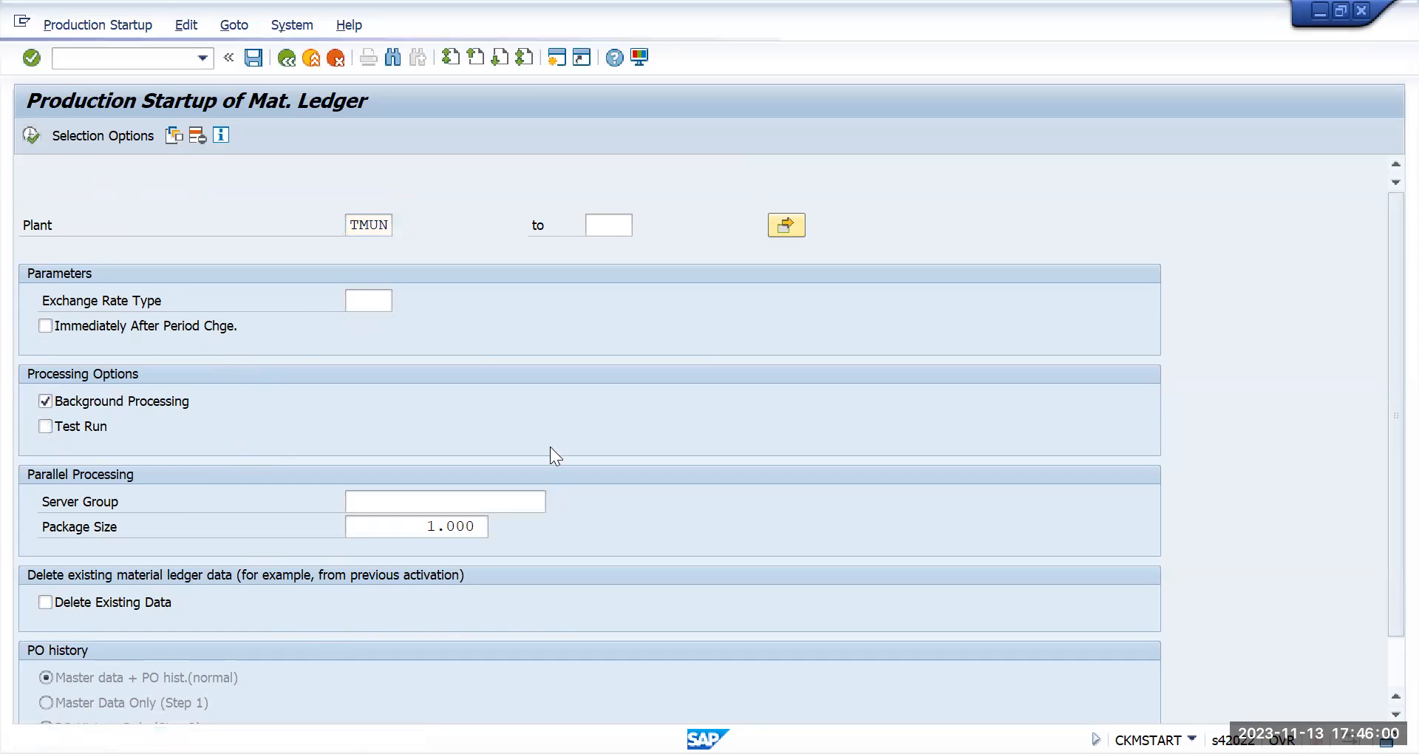
left_click(309, 435)
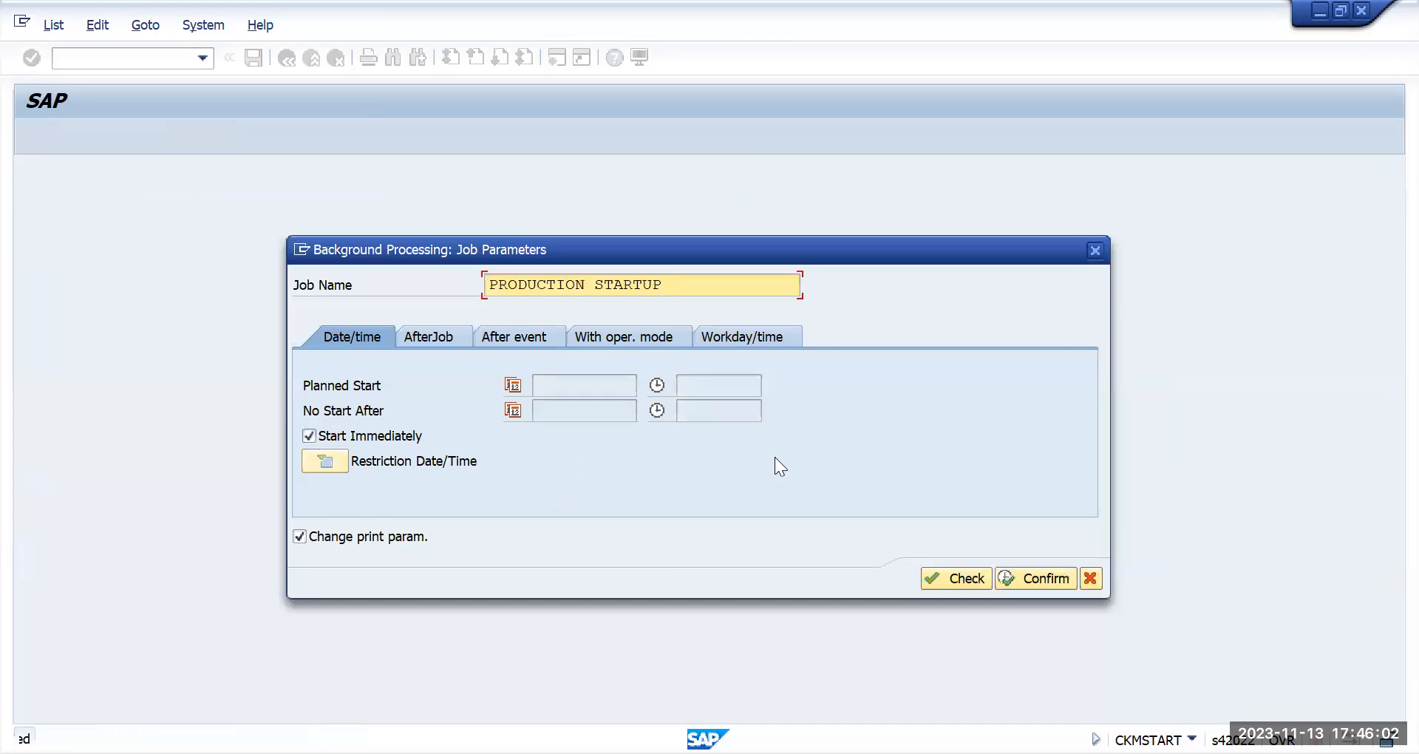
left_click(1103, 246)
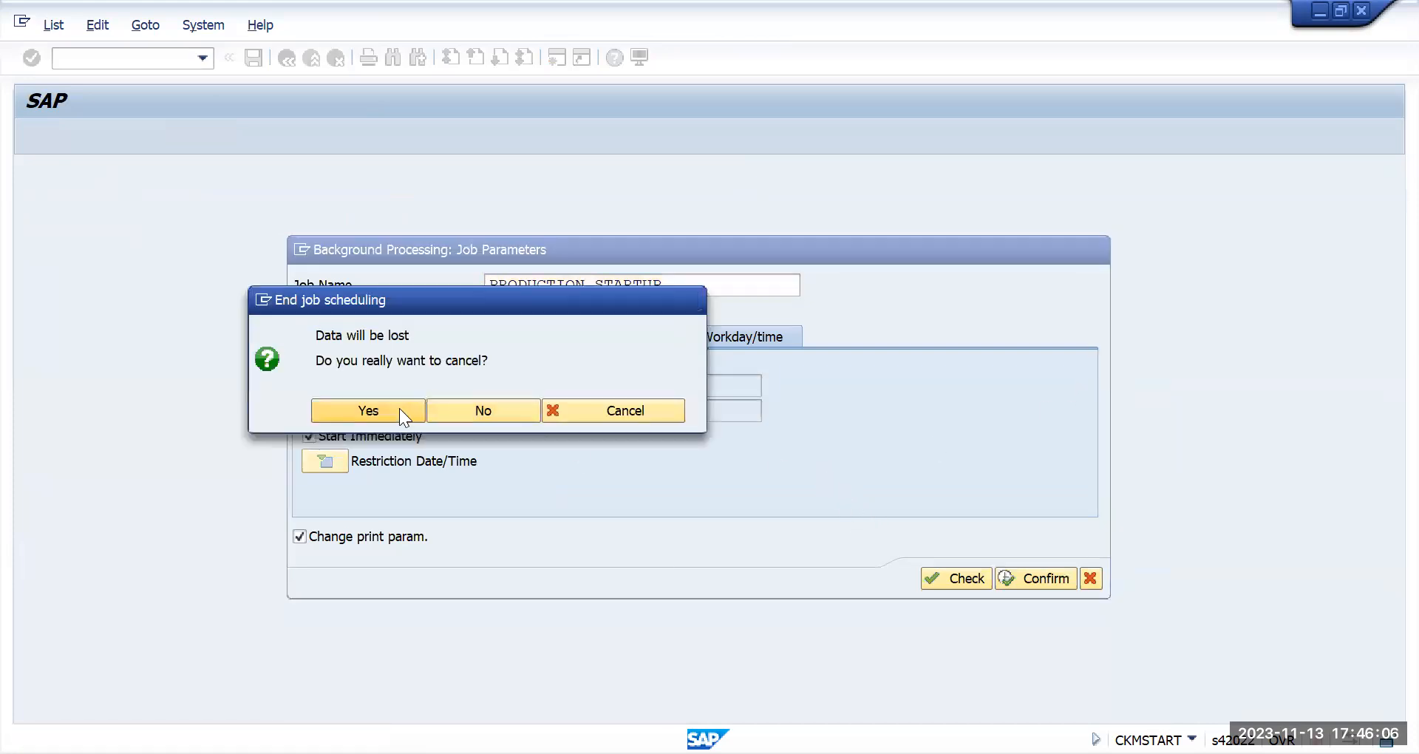
left_click(400, 408)
- Start transaction SM37 in the other session and list the background jobs using the default selection
left_click(107, 62)
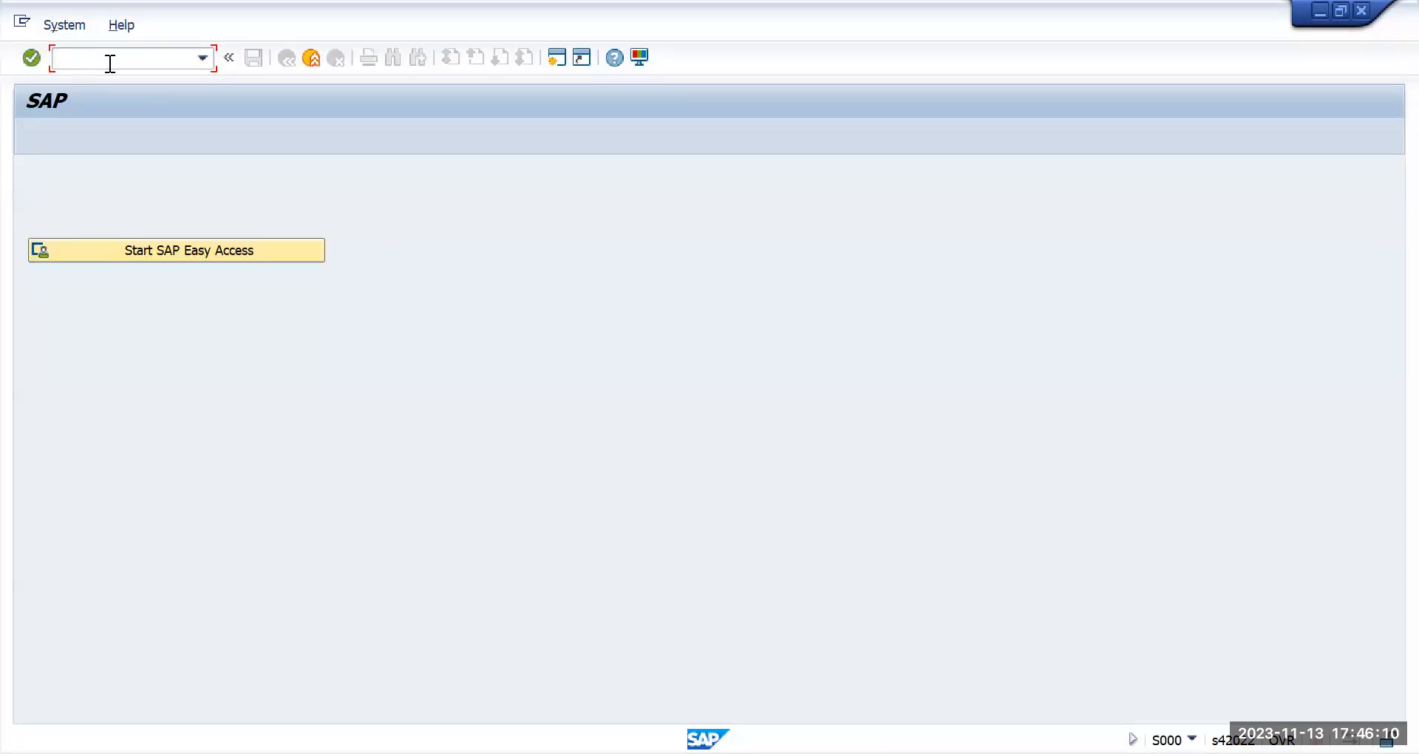
type("sm37")
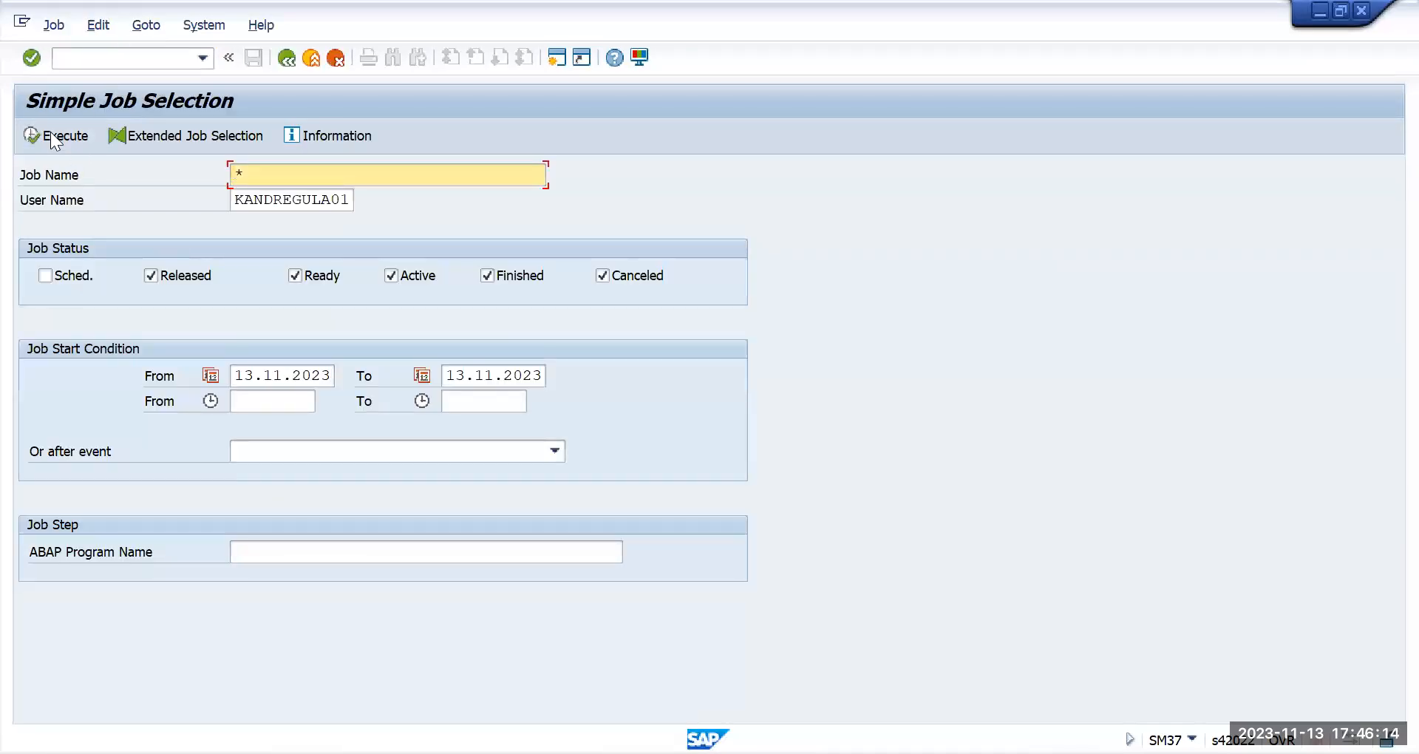
left_click(54, 136)
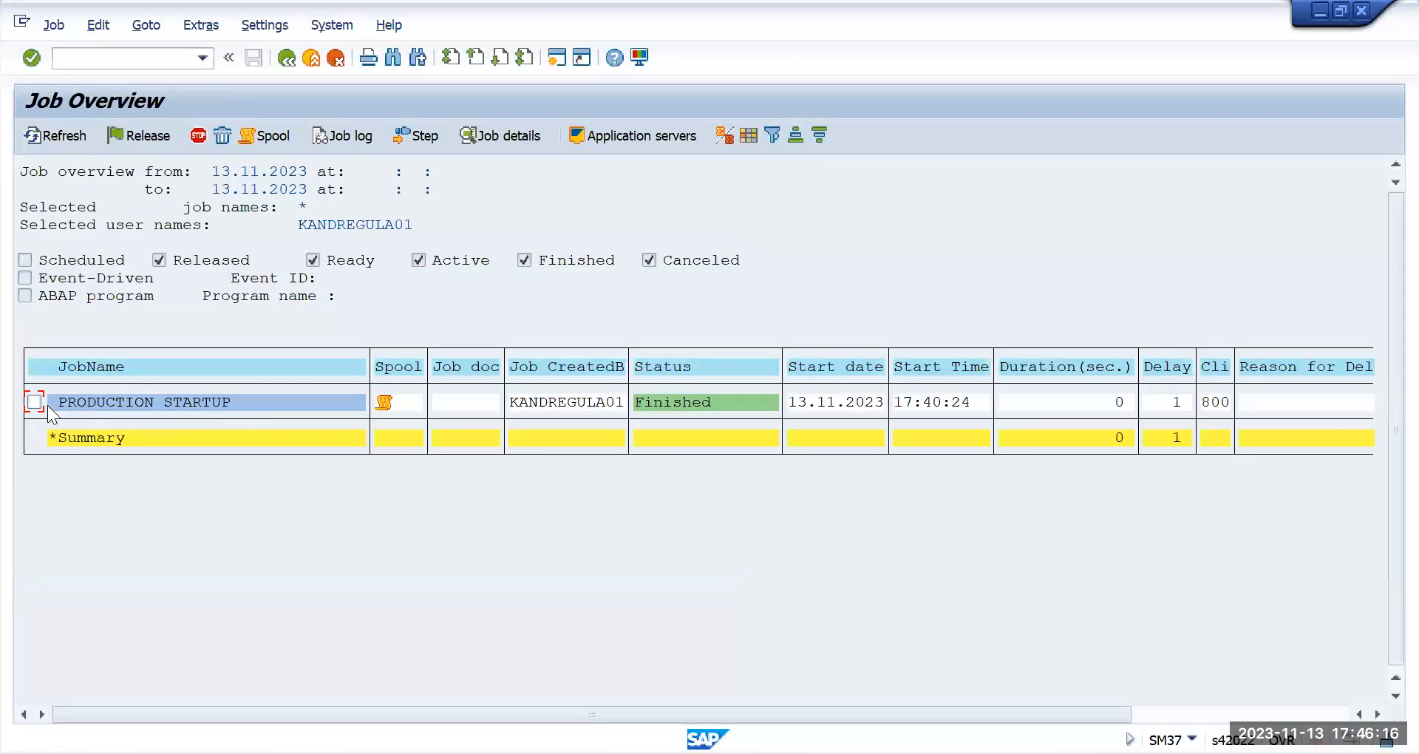
- Display the spool output of the PRODUCTION STARTUP job, review its processing messages for plant TMUN, and return to the step list
left_click(35, 402)
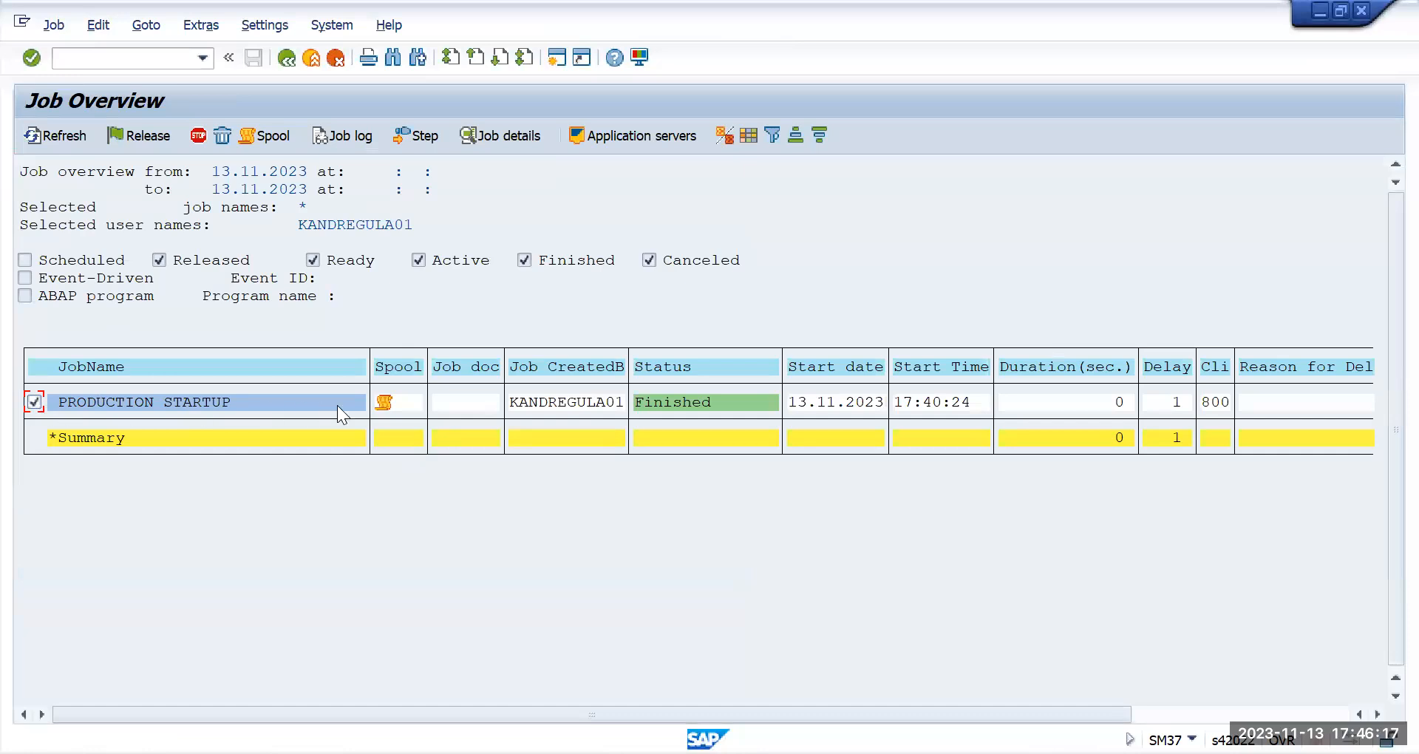
left_click(385, 405)
left_click(114, 225)
left_click(170, 135)
left_click(159, 227)
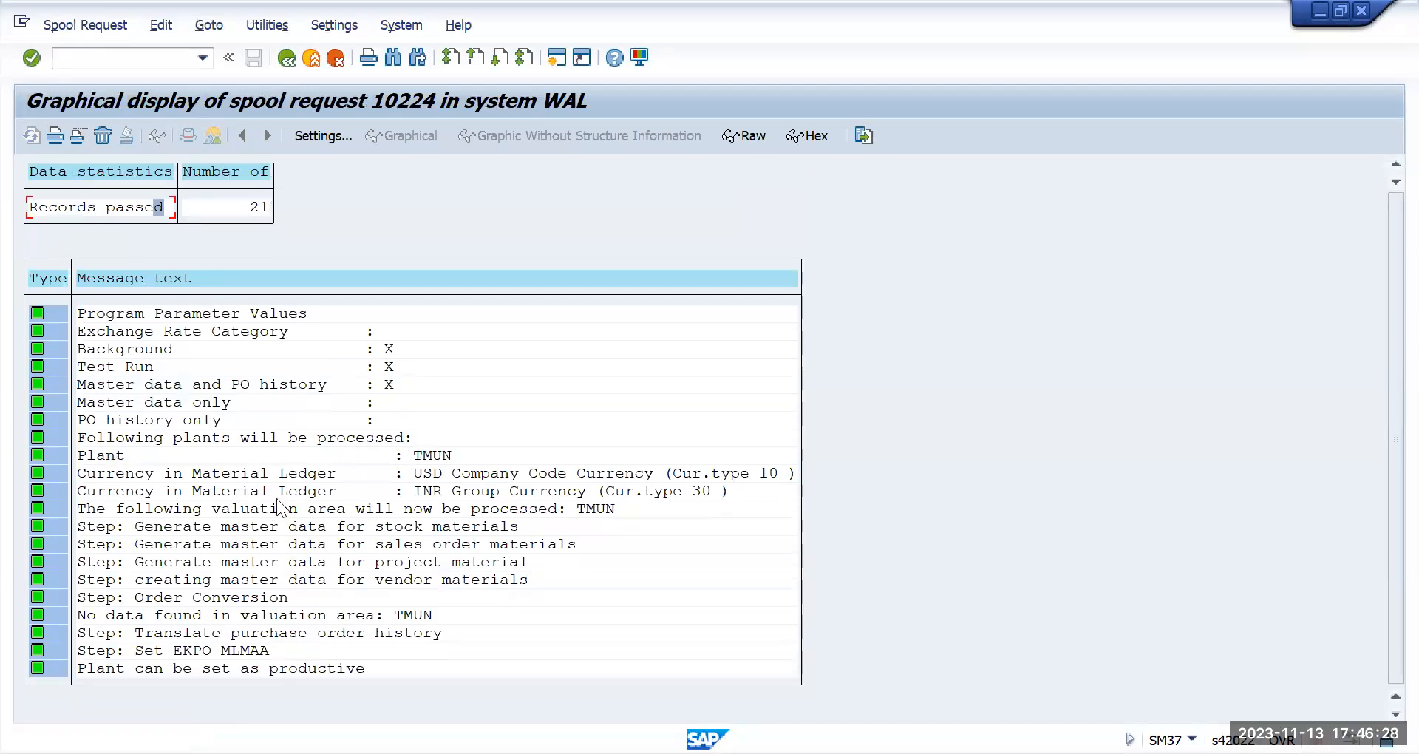
left_click(287, 59)
left_click(282, 56)
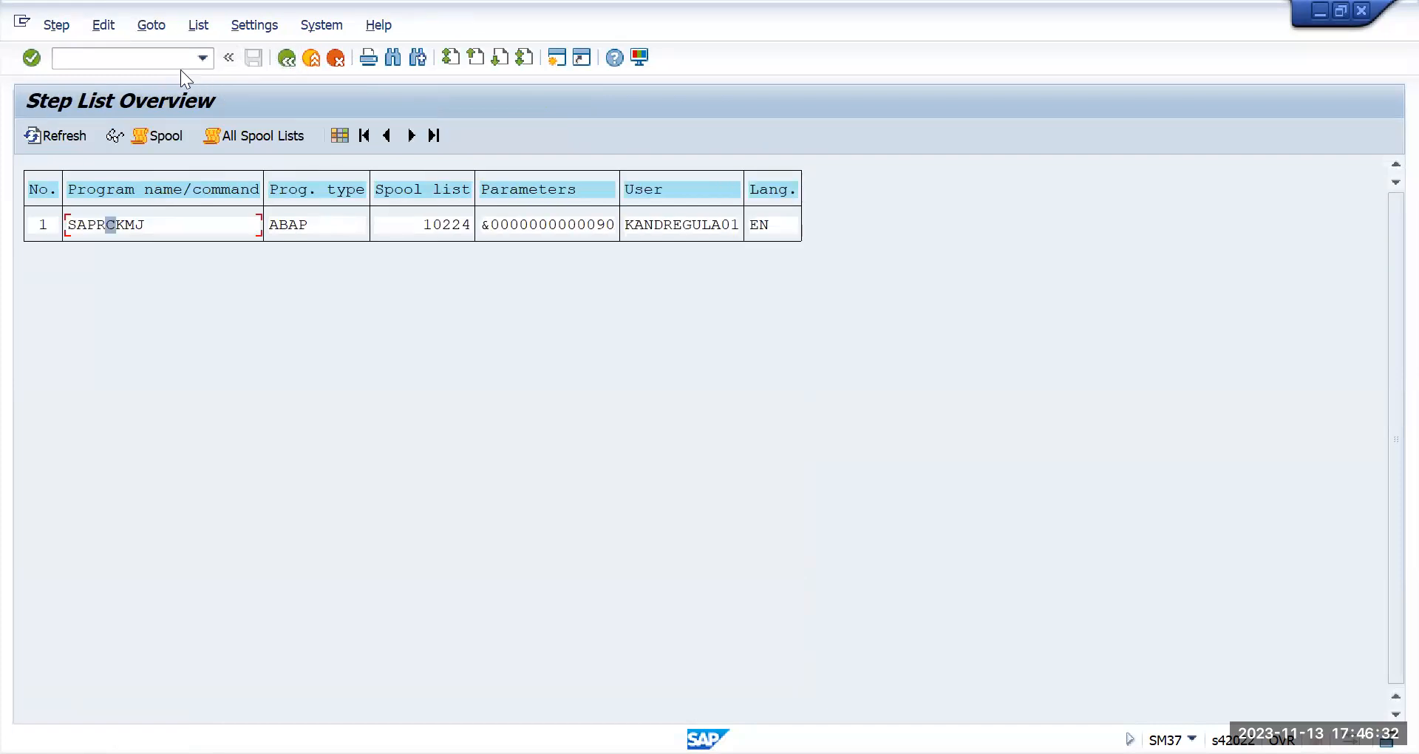
- Exit the job step list, start transaction CKMSTART and deselect Test Run for plant TMUN, keeping Background Processing selected
left_click(285, 59)
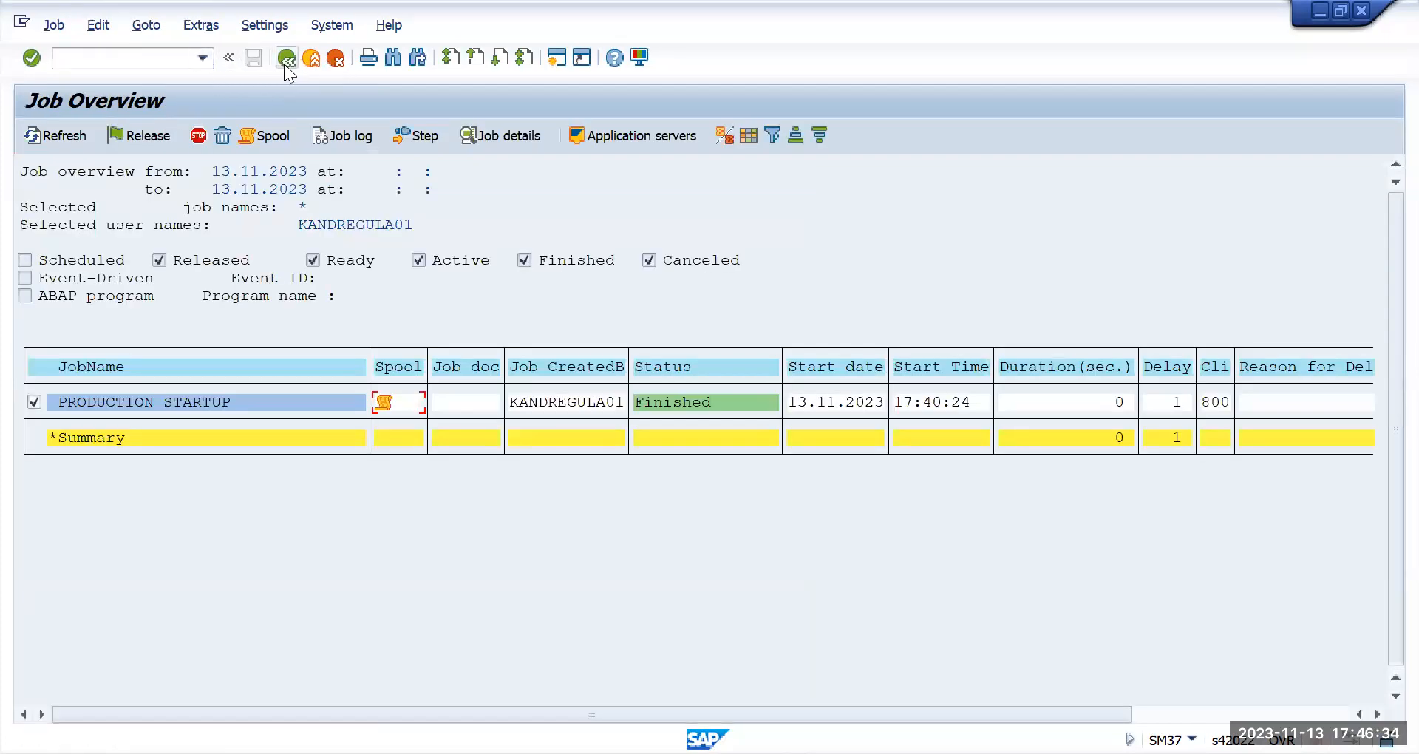
left_click(157, 65)
type("/n")
key("Return")
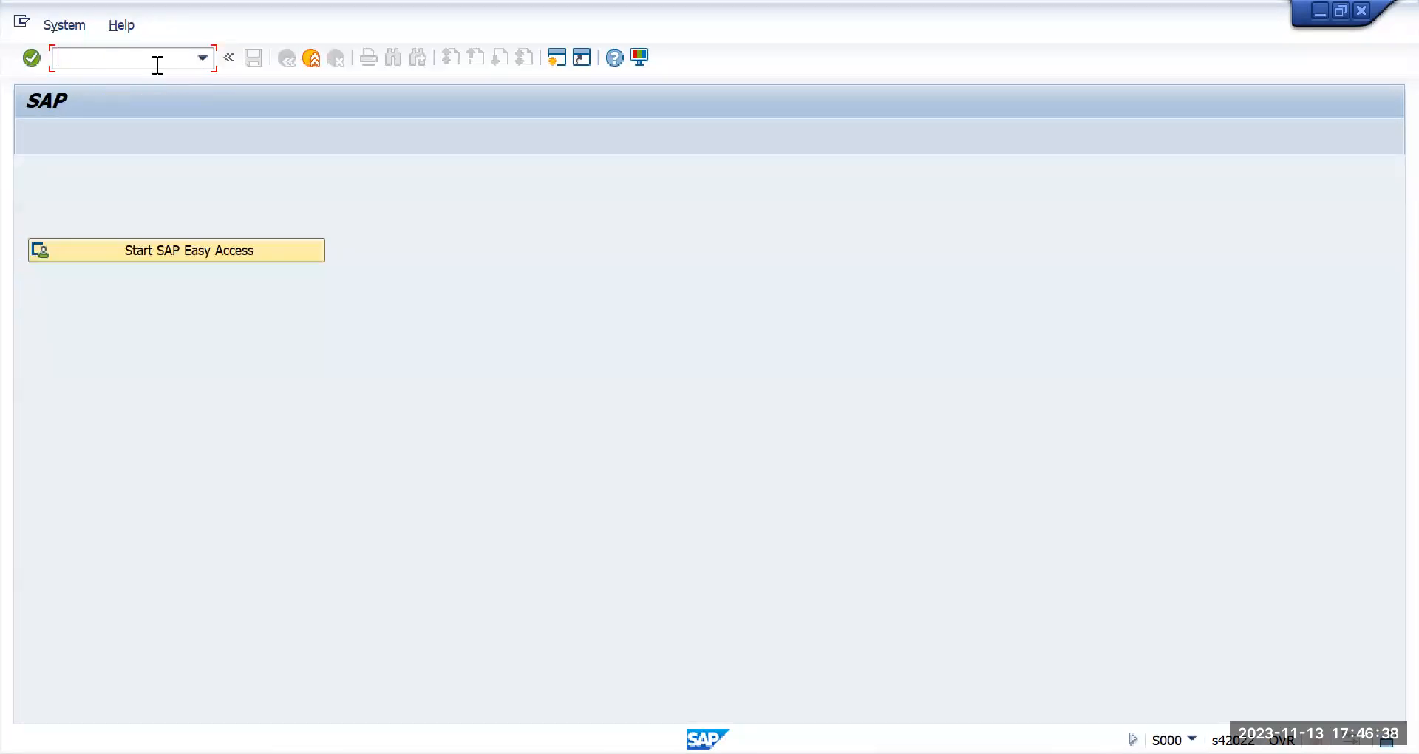
left_click(203, 58)
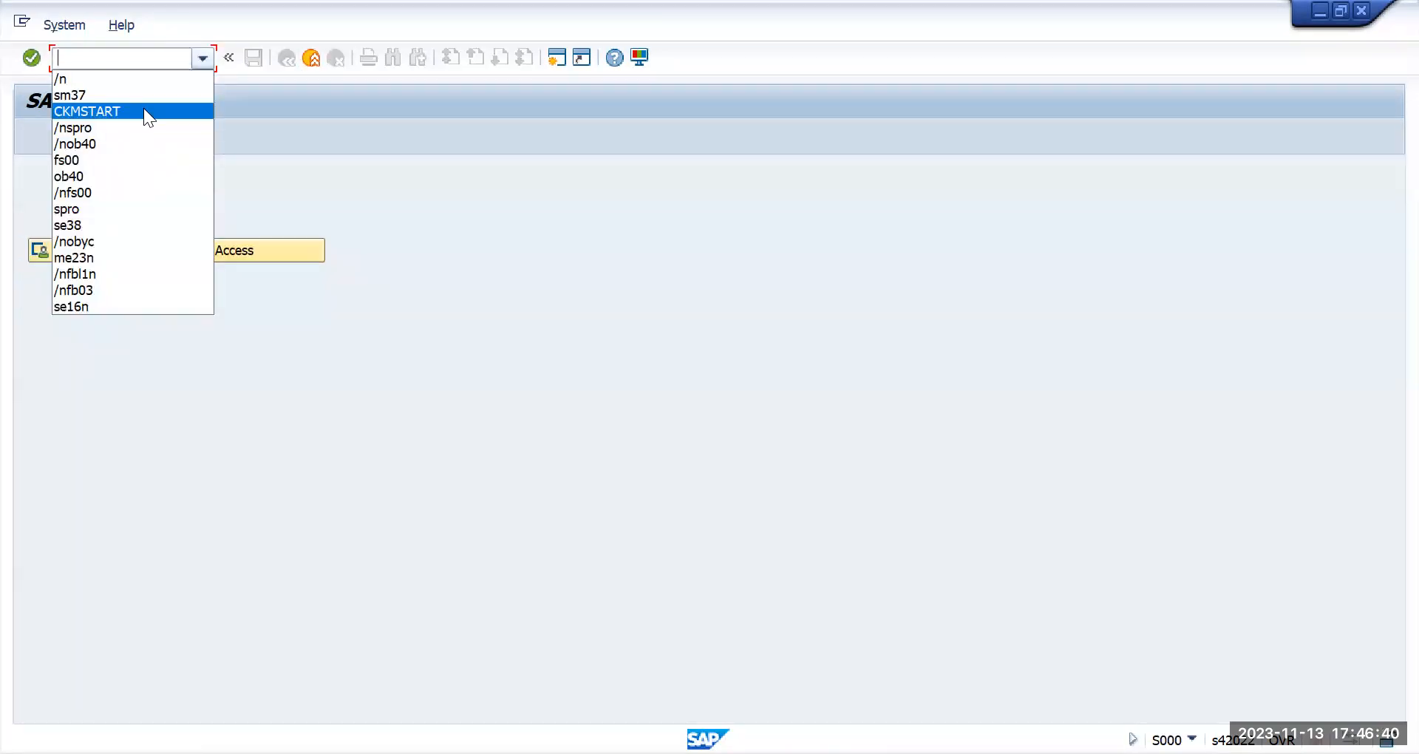
left_click(144, 111)
key("Return")
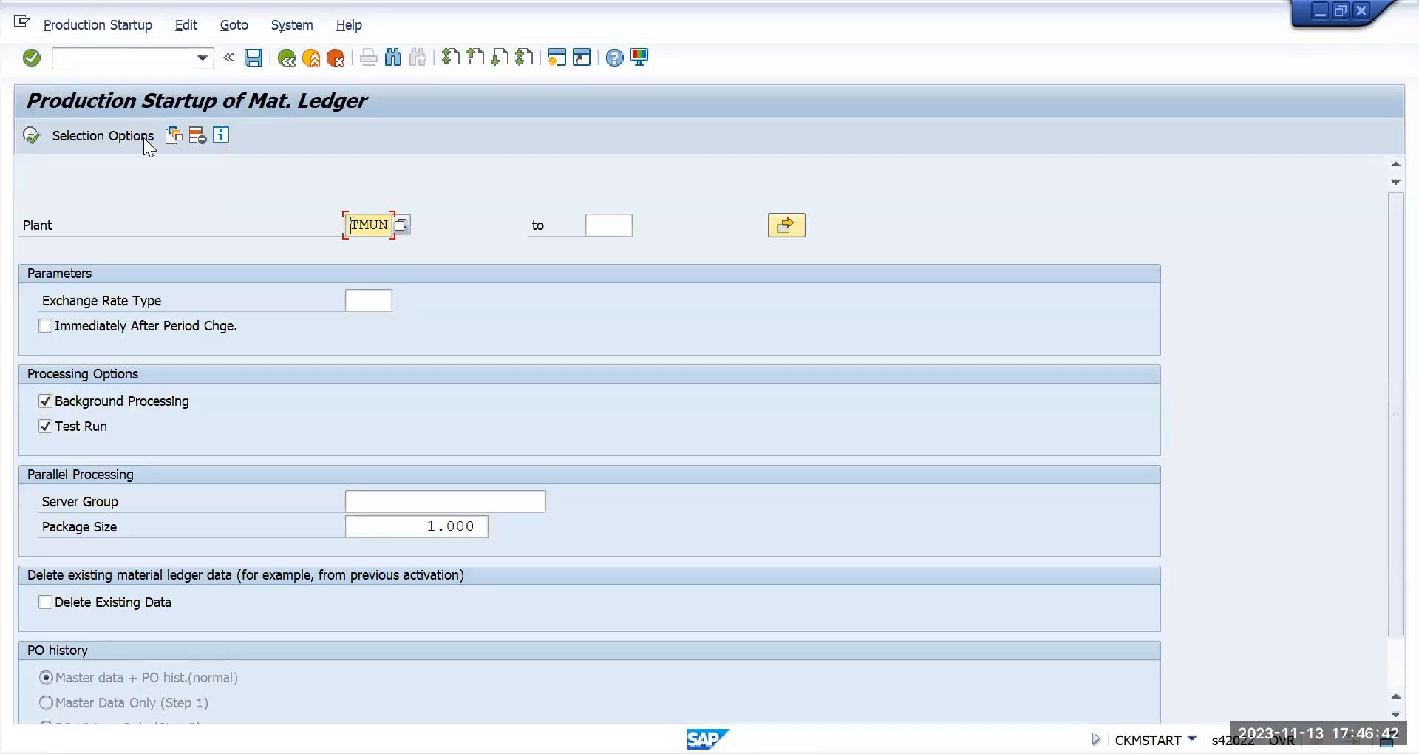
left_click(82, 427)
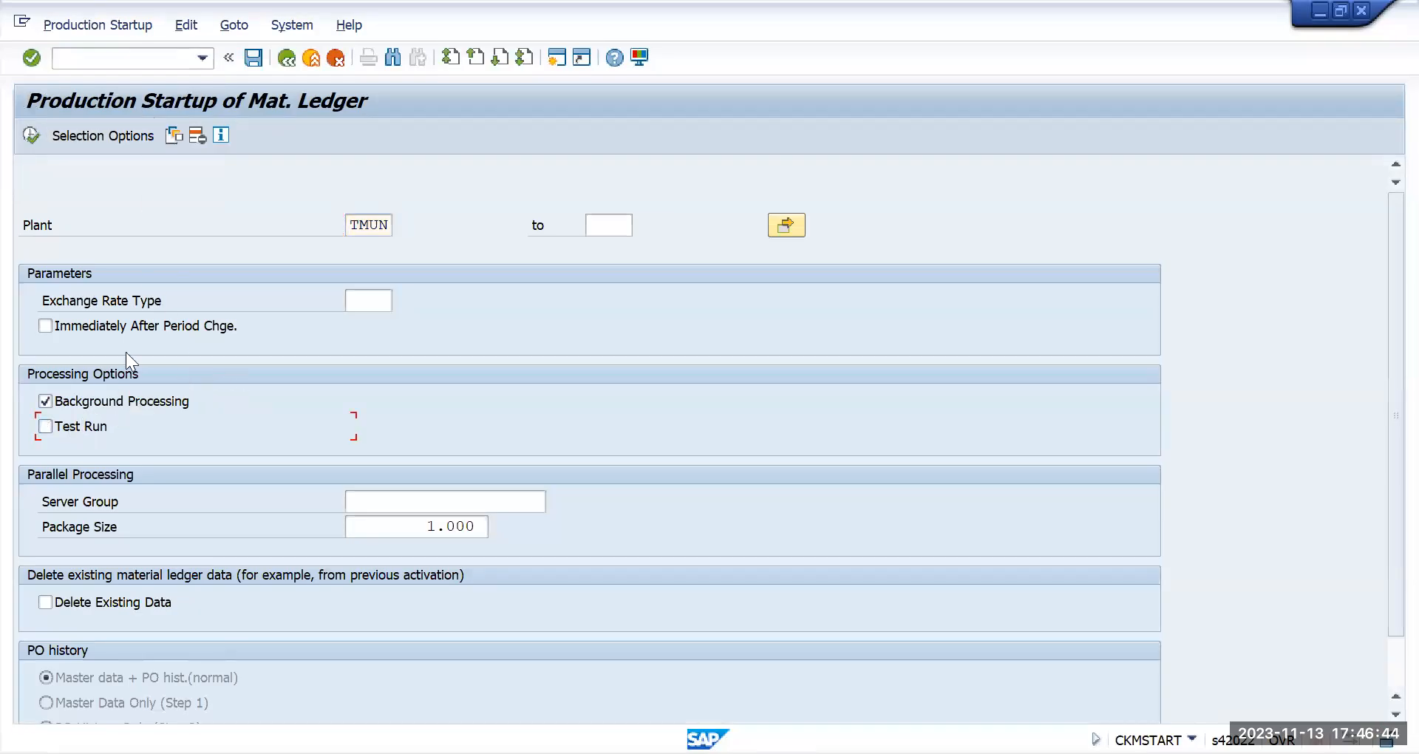
- Execute the productive startup for plant TMUN as an immediately started background job with output device lp01
left_click(31, 135)
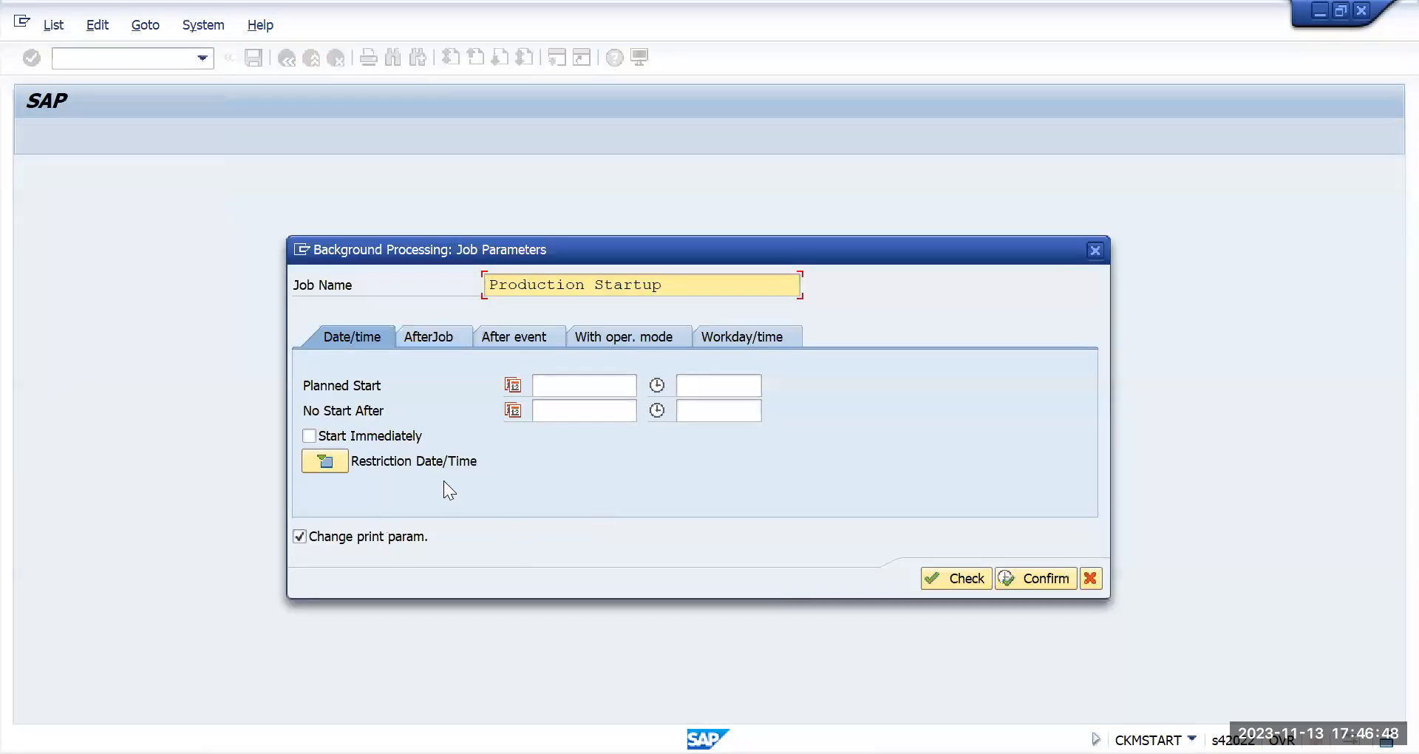
left_click(309, 436)
left_click(973, 579)
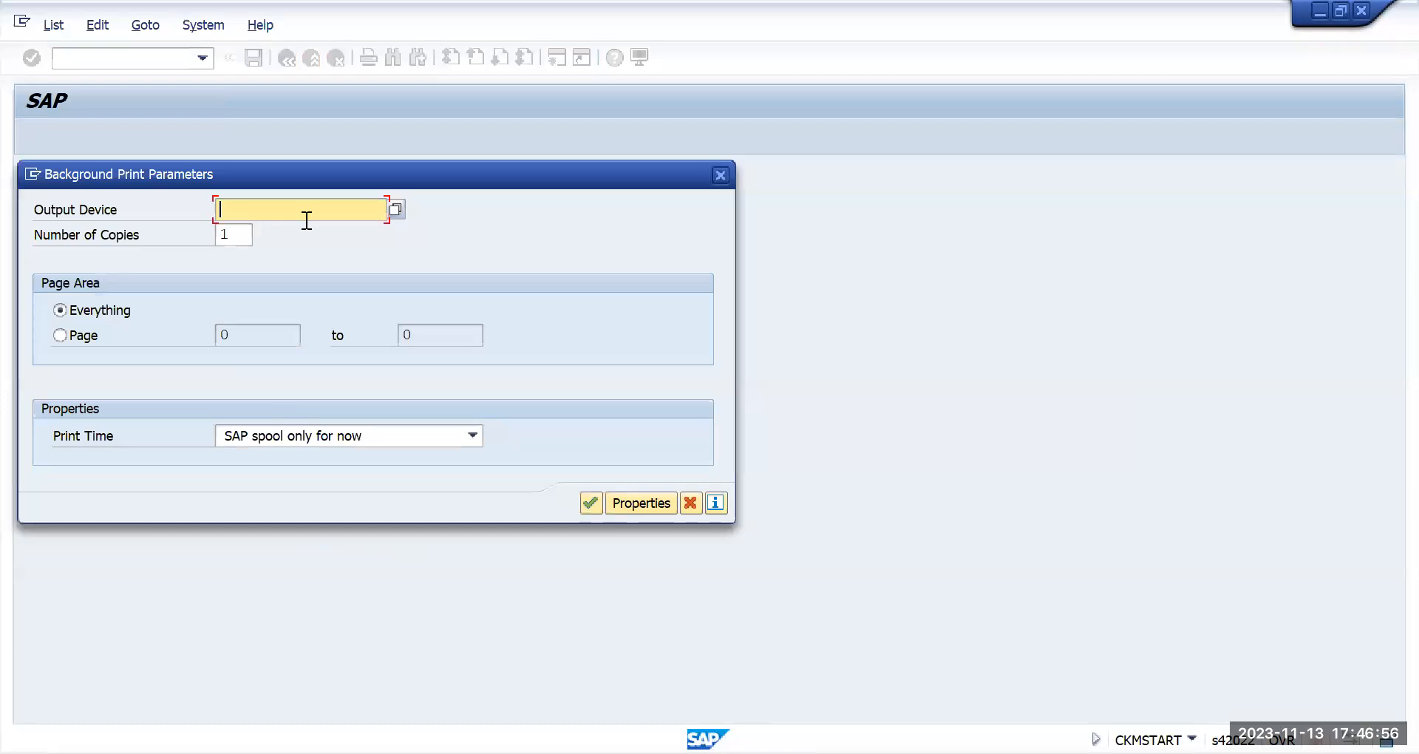
type("lp0")
left_click(310, 229)
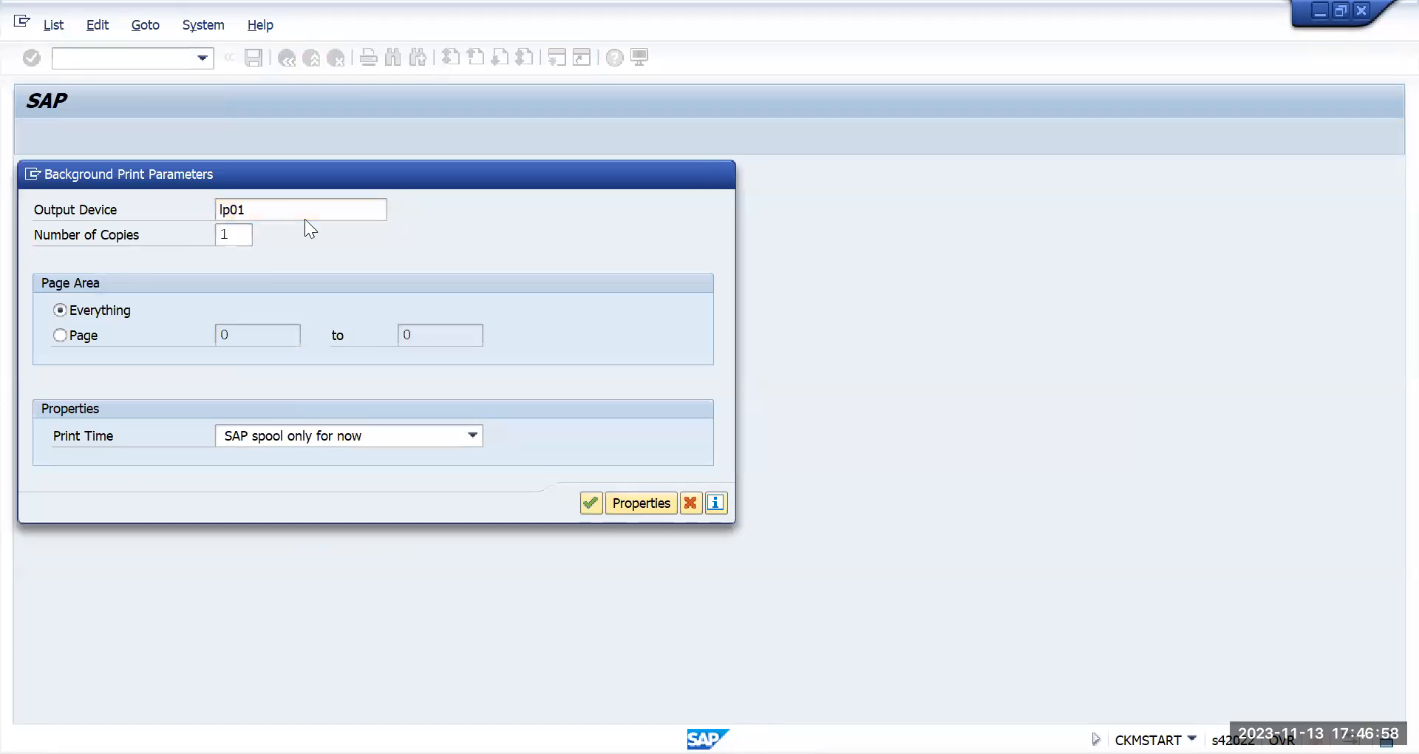
key("Return")
key("Return")
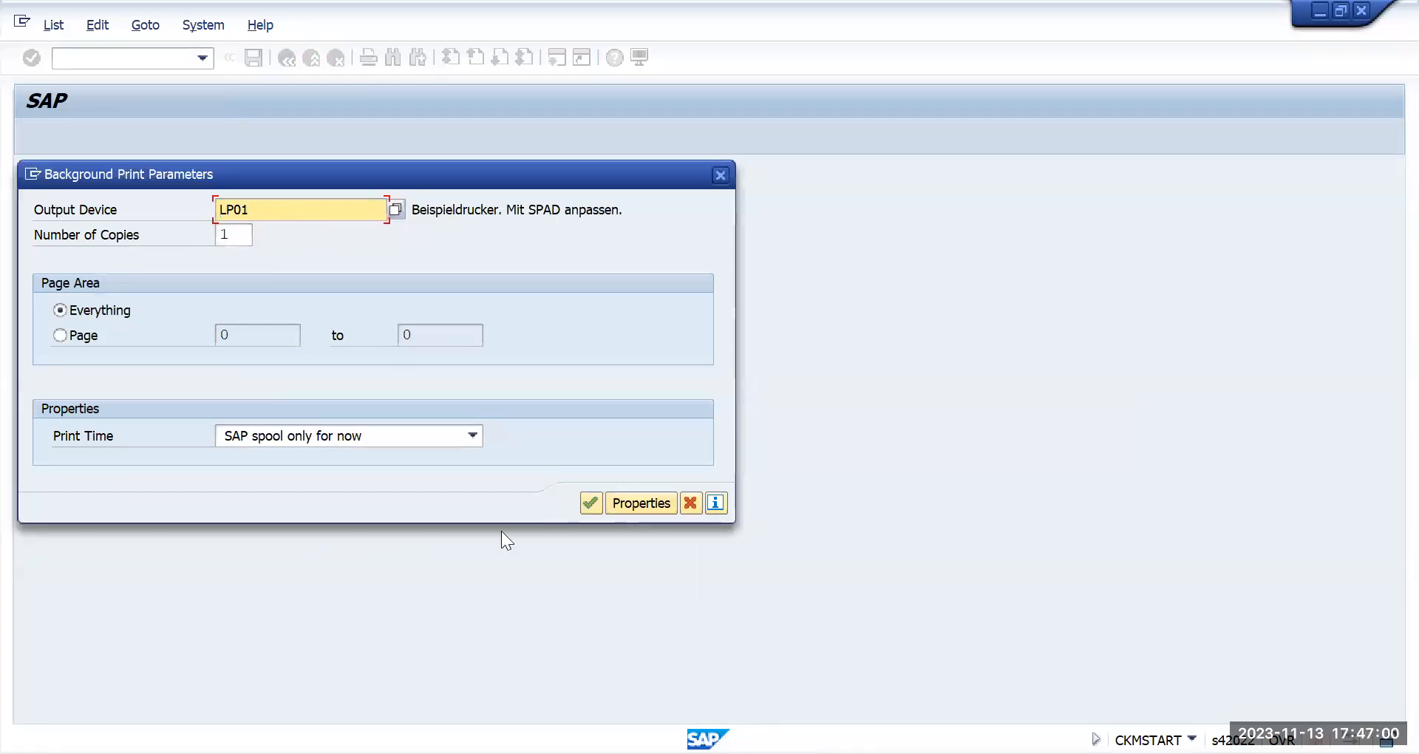
left_click(590, 500)
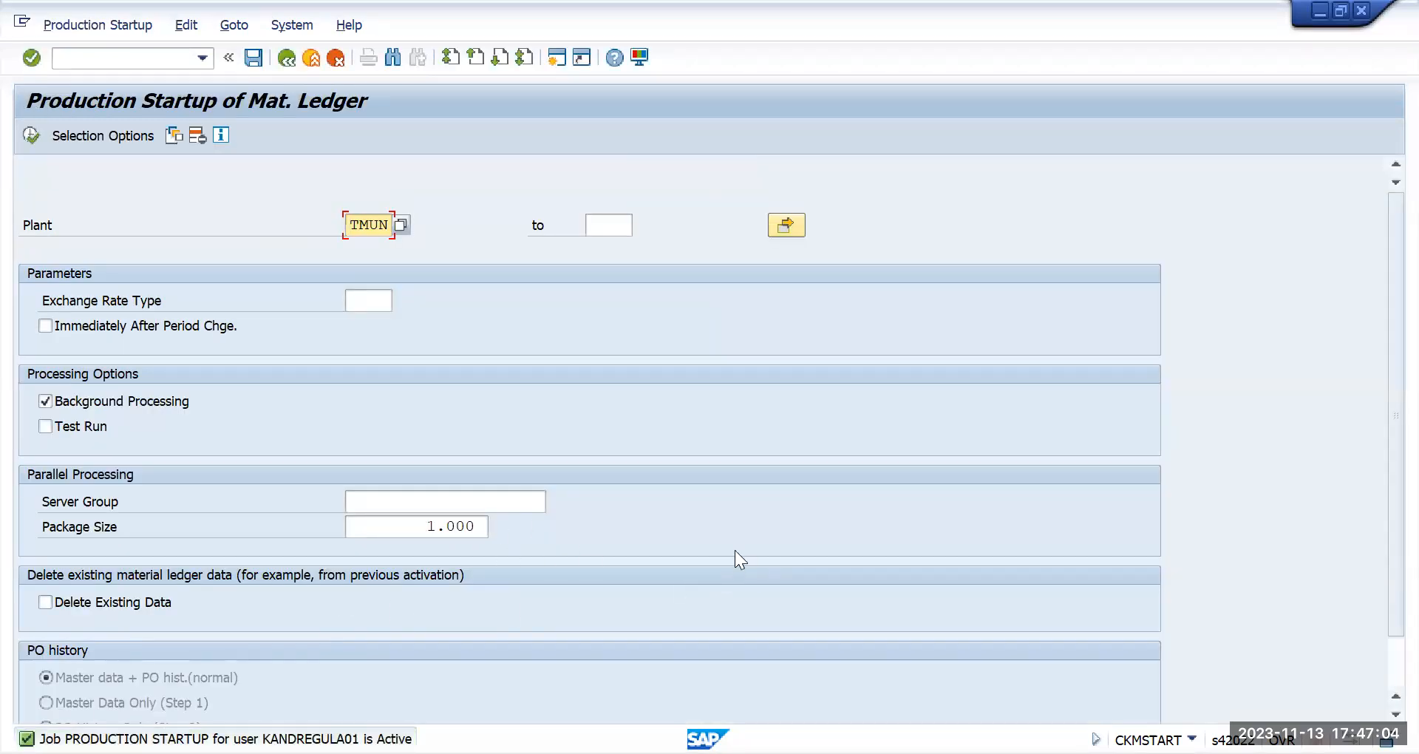
- Change the plant to TMUS and execute its productive startup as an immediately started background job with output device lp01
left_click(379, 225)
type("s")
left_click(31, 136)
left_click(308, 435)
left_click(955, 580)
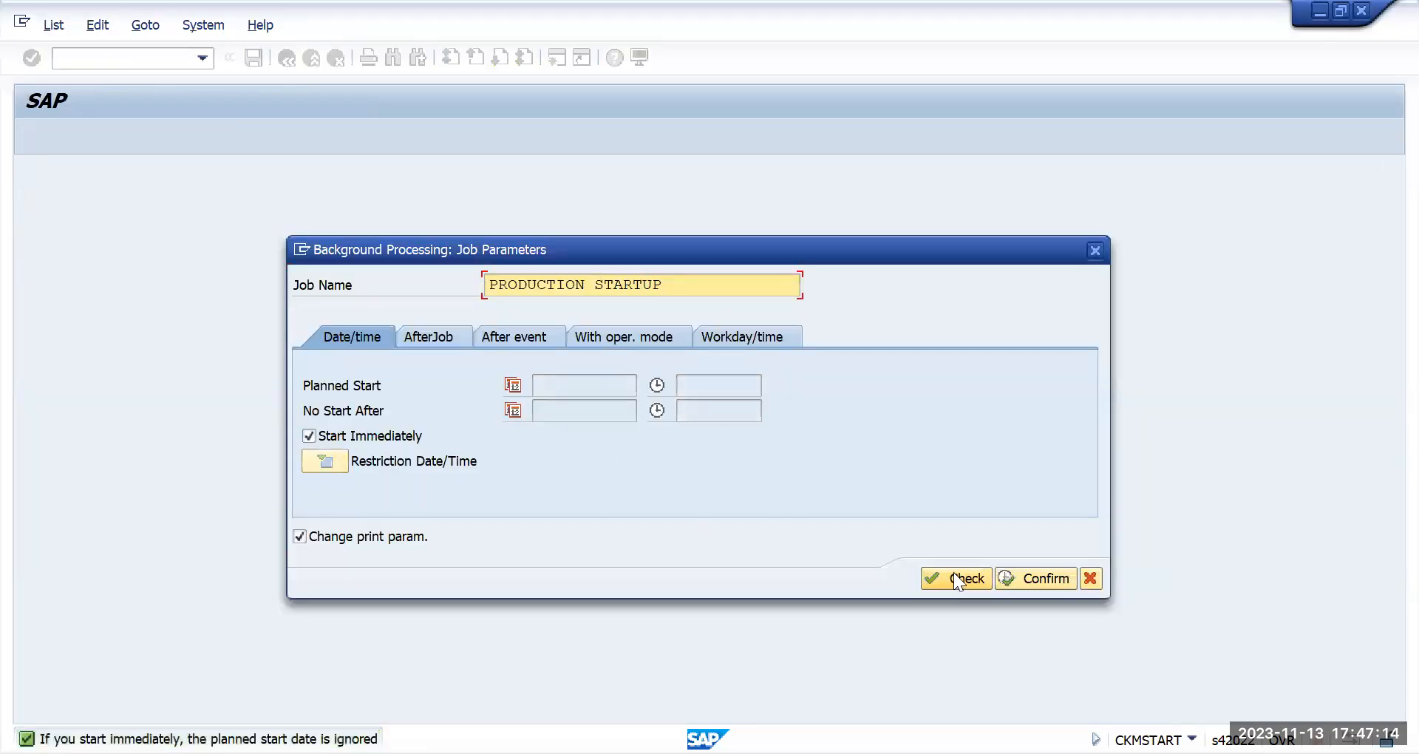
left_click(1013, 577)
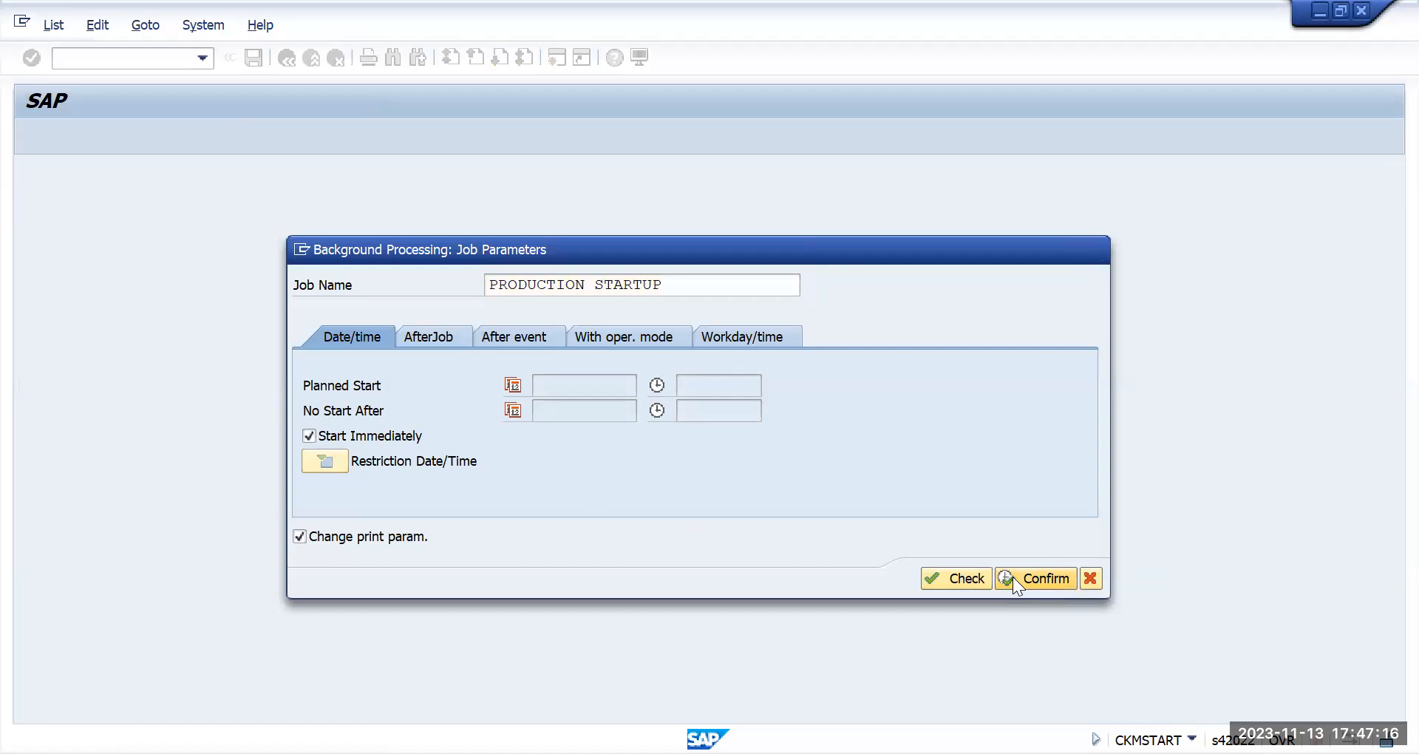
type("lp0")
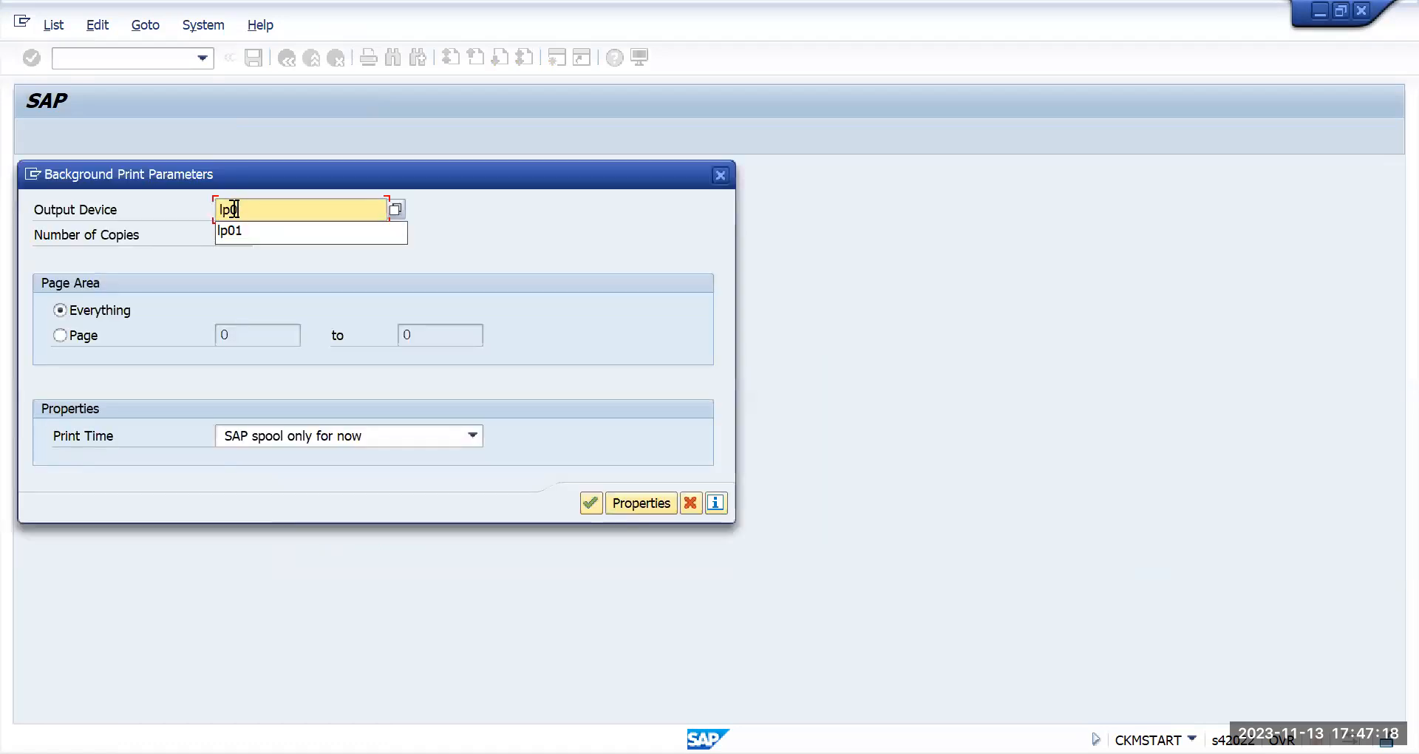
type("1")
key("Return")
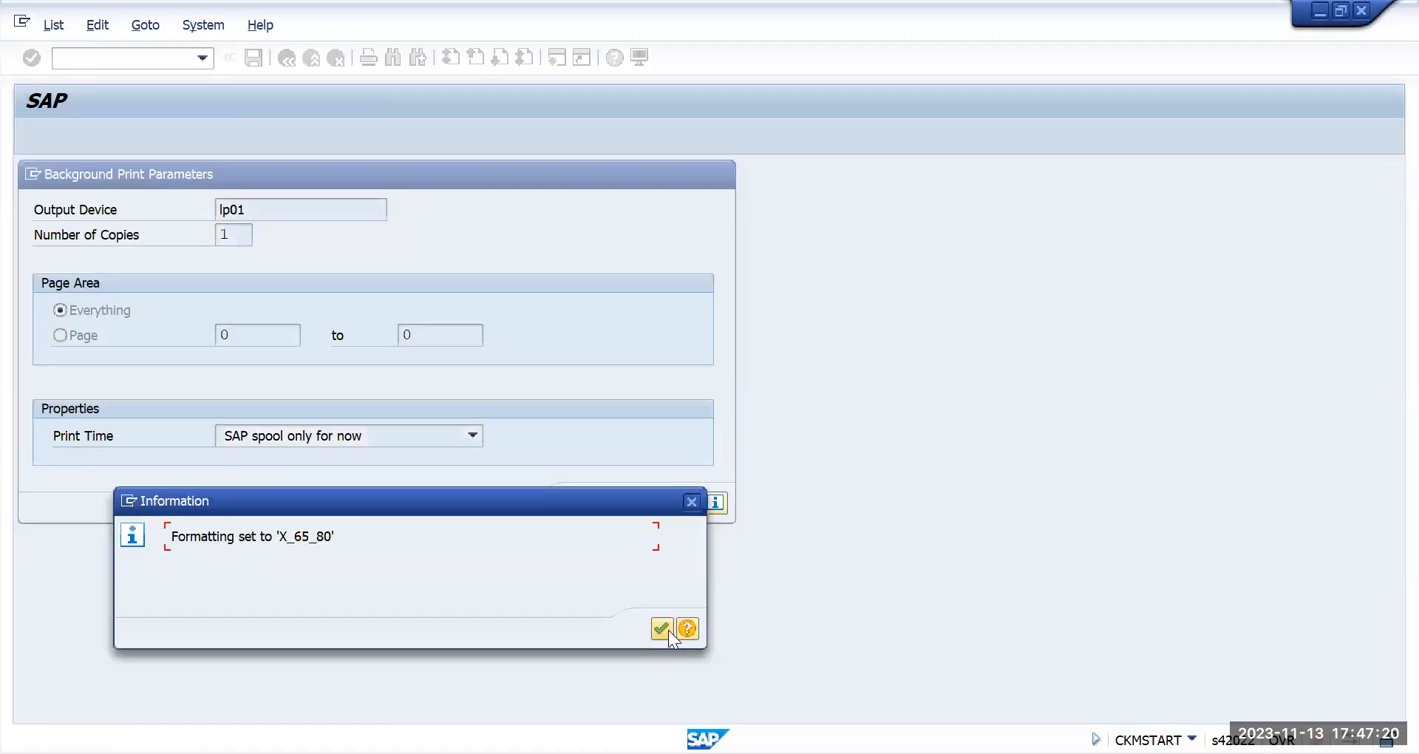
left_click(668, 630)
left_click(588, 505)
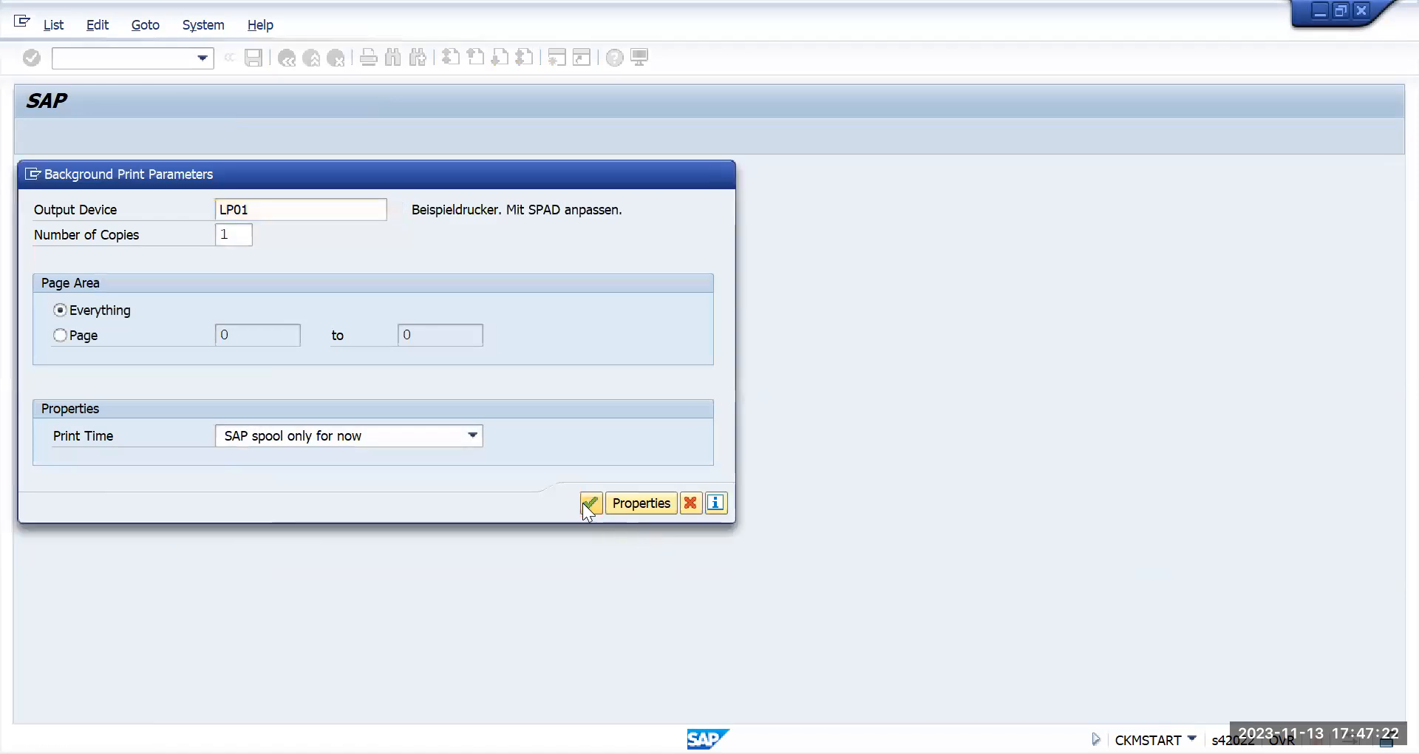
- Switch to transaction SM37 and list the background jobs using the default selection
left_click(123, 59)
type("/nsm01")
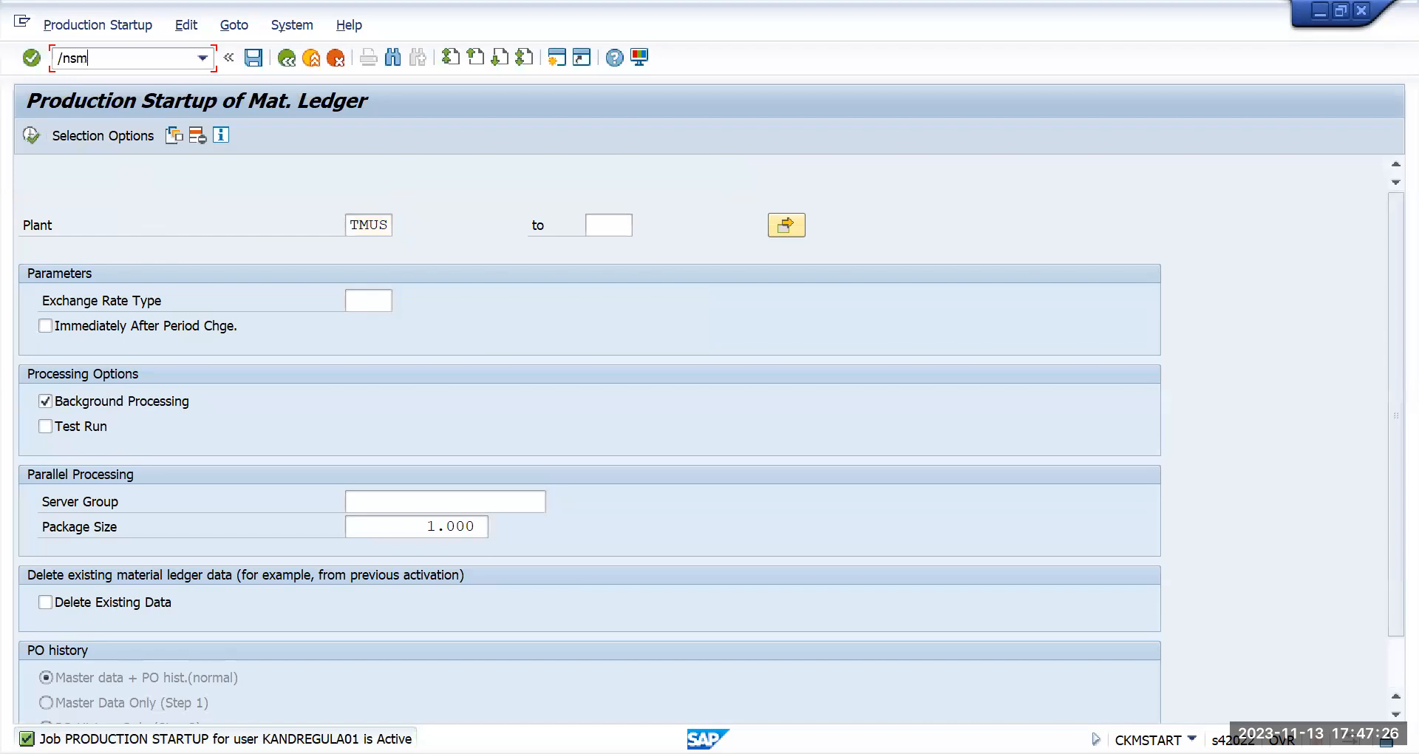
key("BackSpace")
key("BackSpace")
type("37")
key("Return")
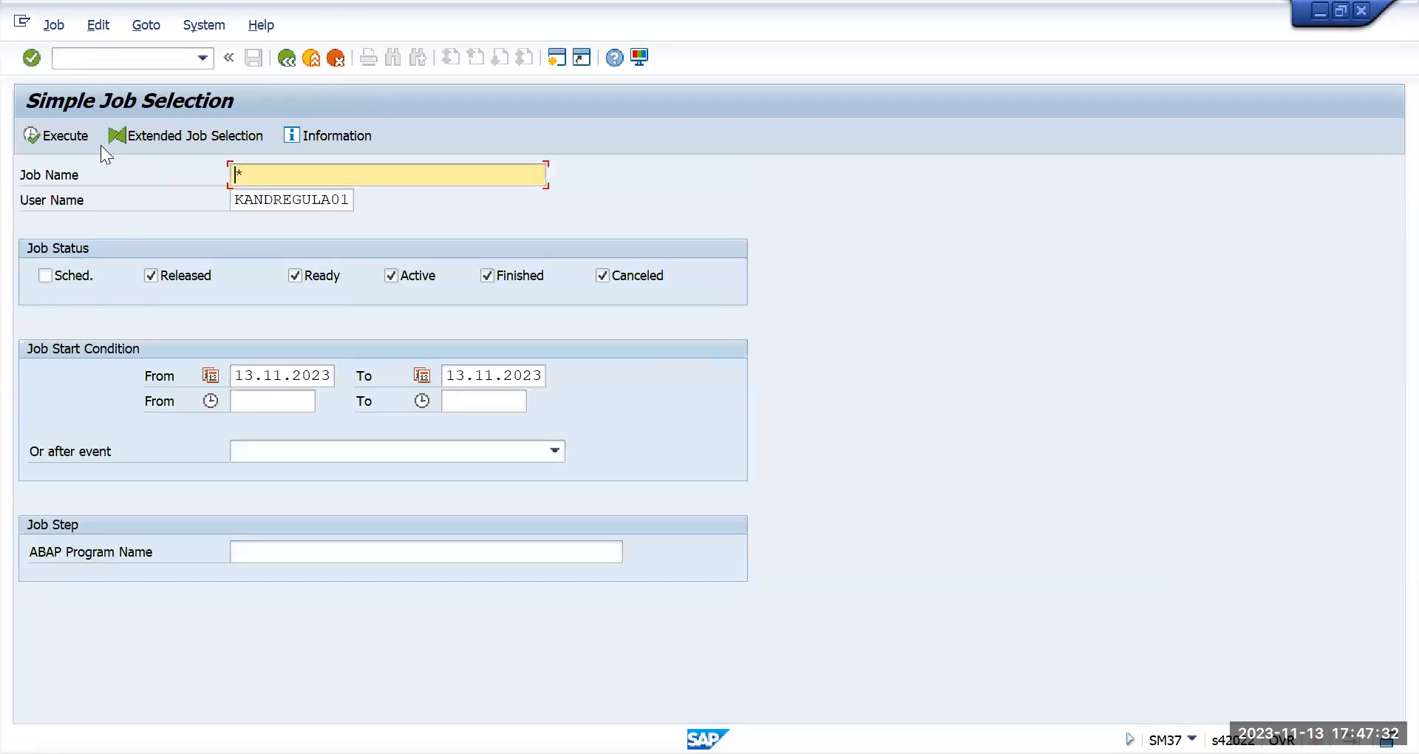
left_click(30, 137)
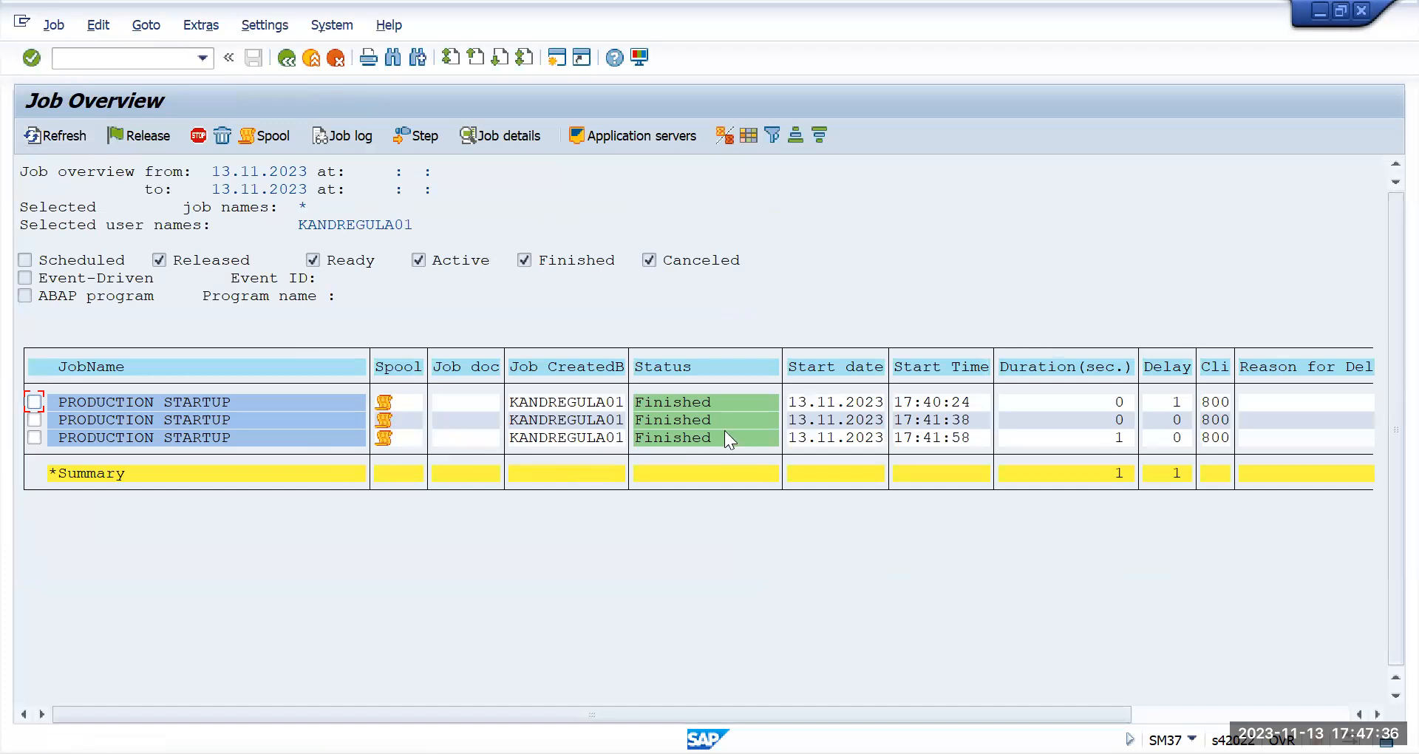
- Compare the jobs' start times and open the spool request list of the PRODUCTION STARTUP job started at 17:41:38
left_click(919, 405)
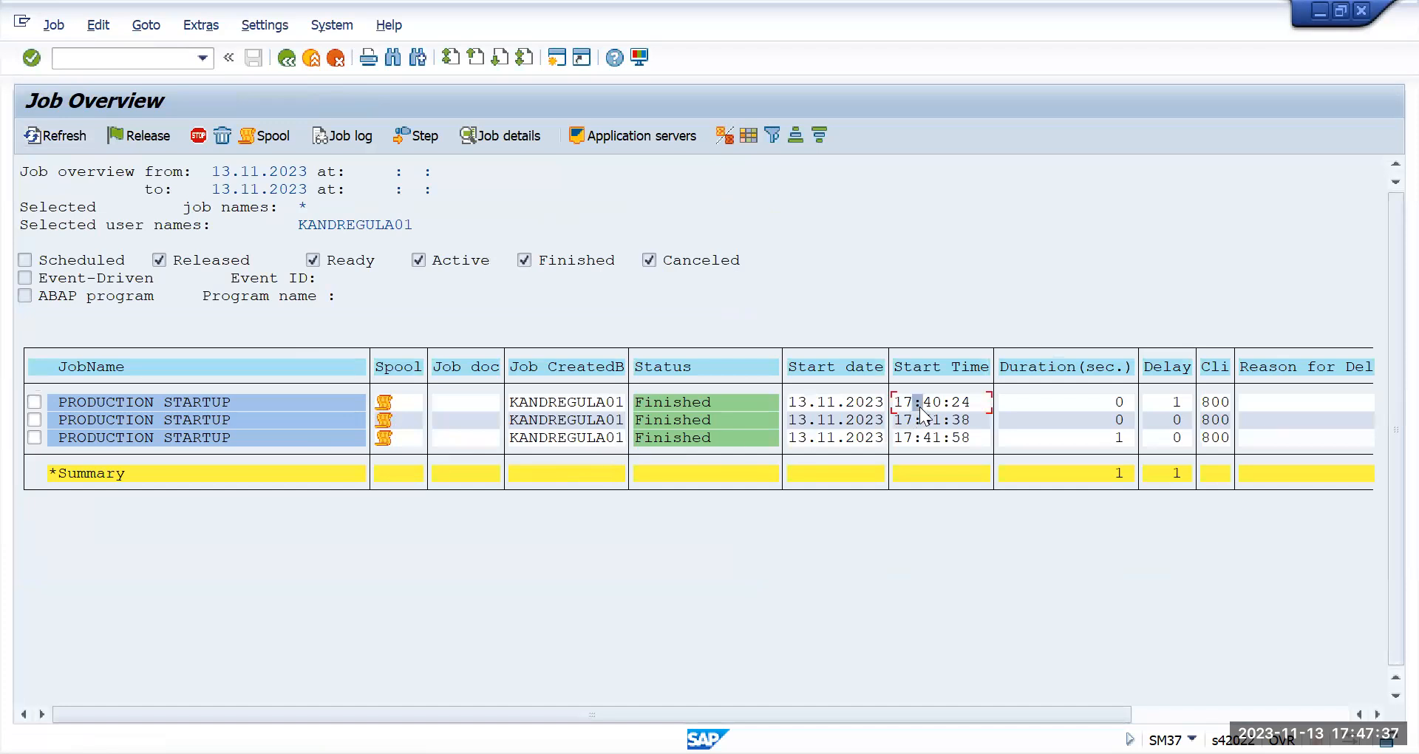
left_click(948, 437)
left_click(35, 419)
left_click(381, 421)
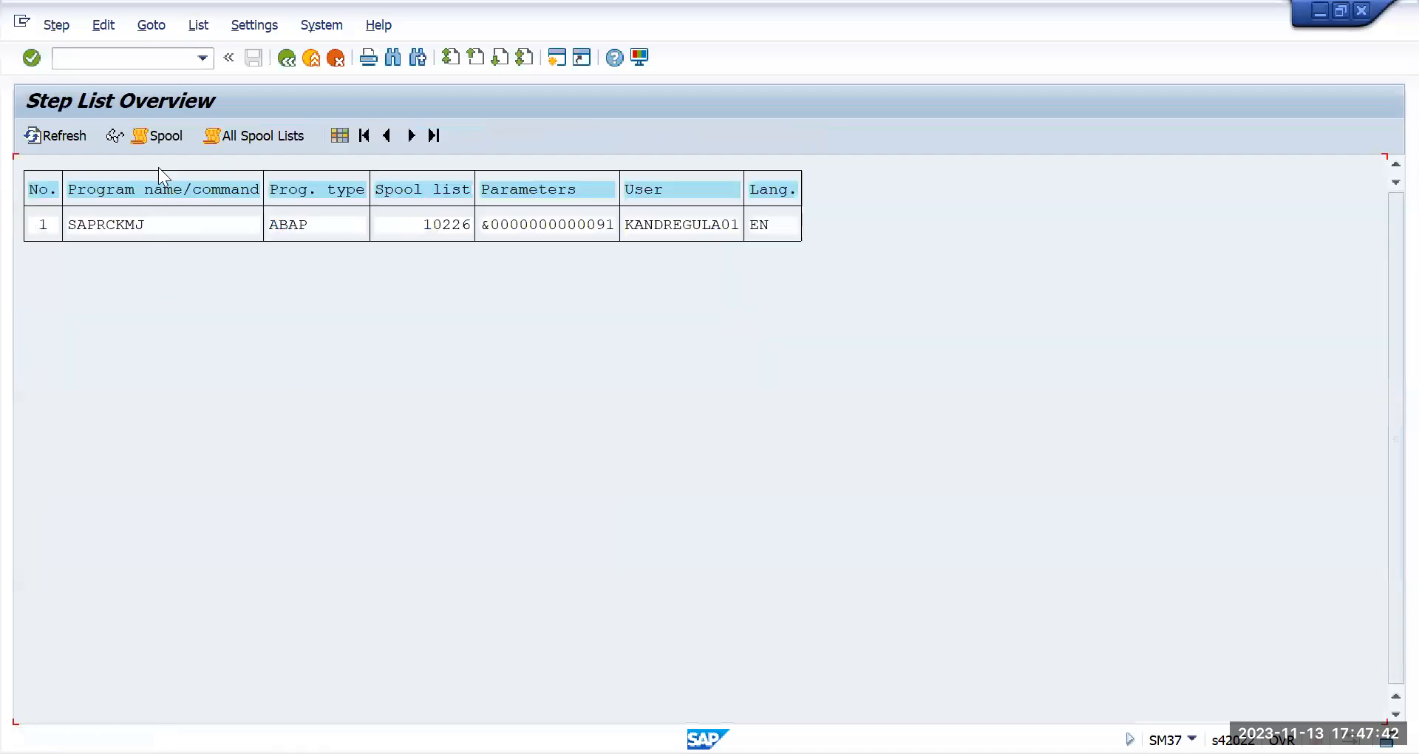
left_click(161, 140)
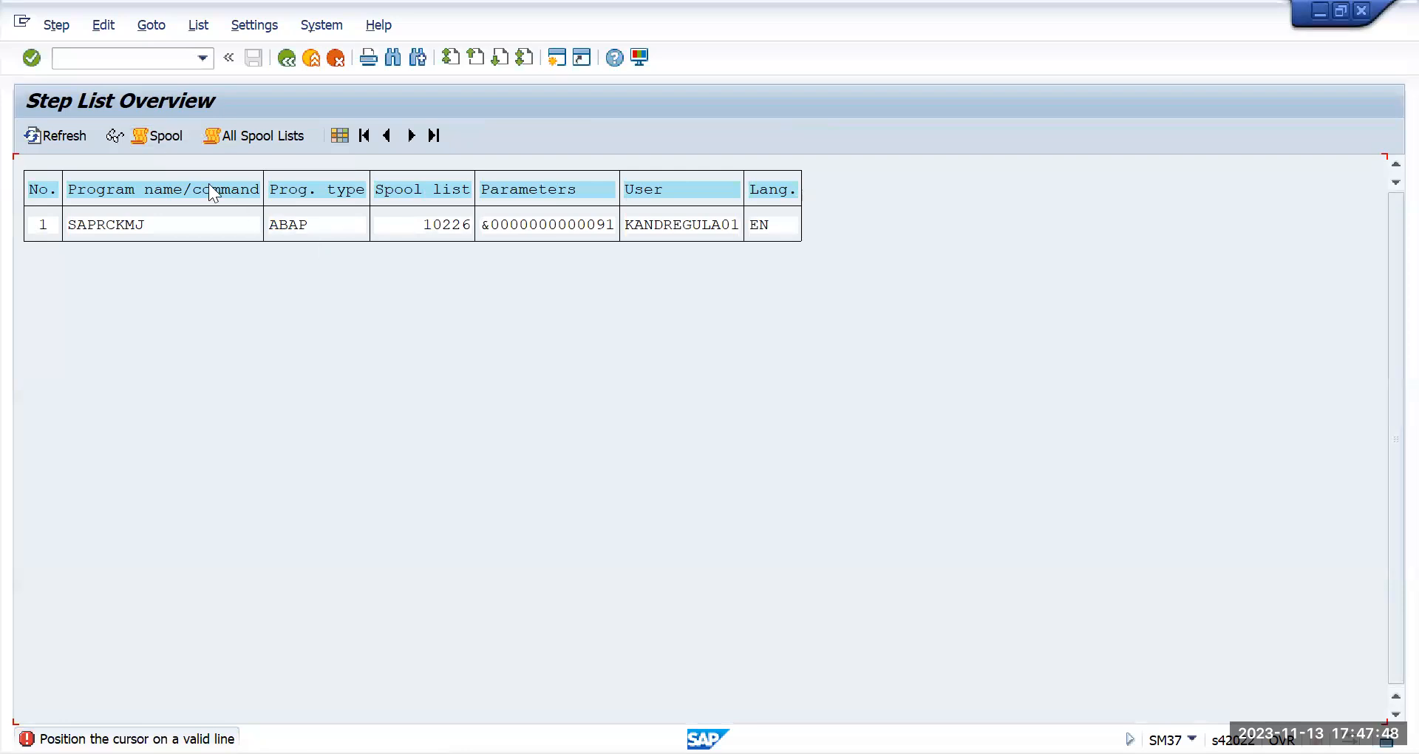
left_click(108, 227)
left_click(158, 138)
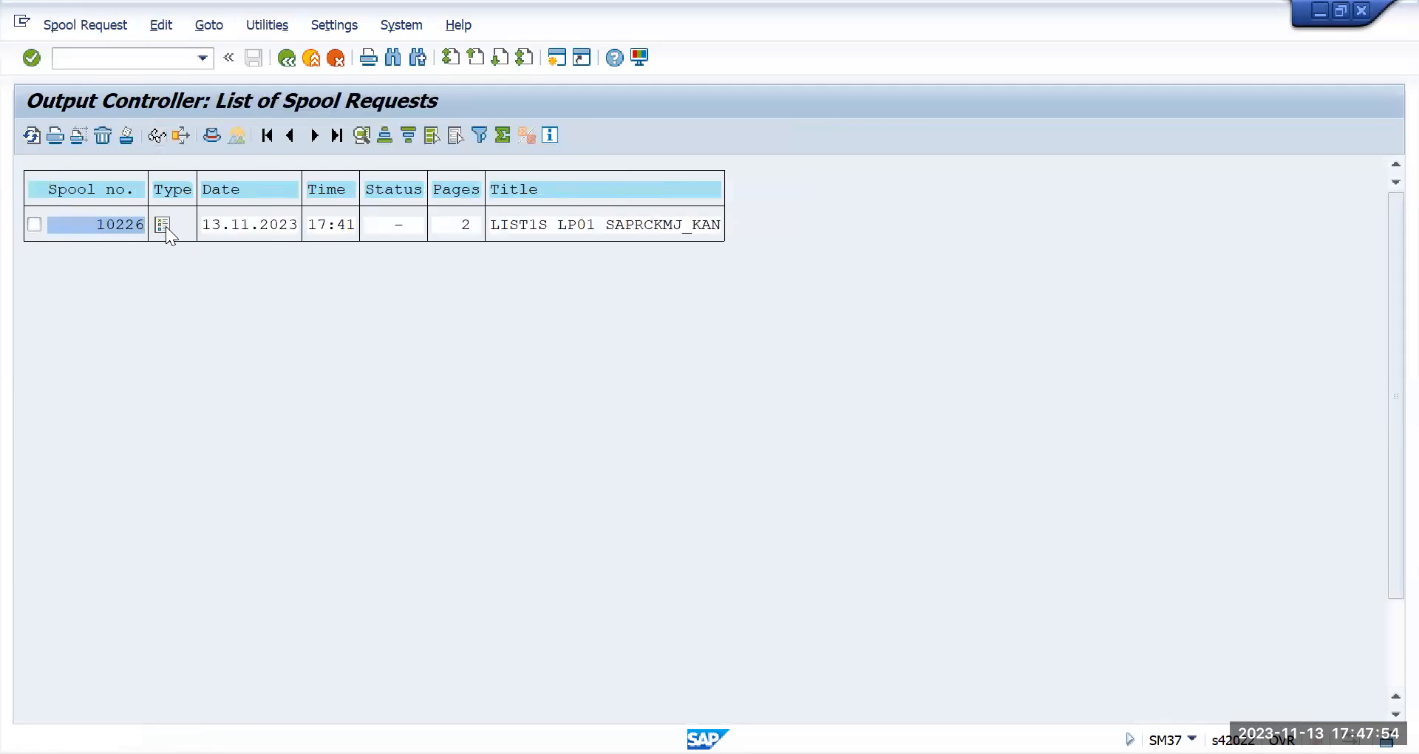
- Display the spool request's contents, review the processing messages for plant TMUN, and return to the job overview
left_click(166, 226)
scroll(373, 526, "down", 3)
scroll(367, 522, "down", 1)
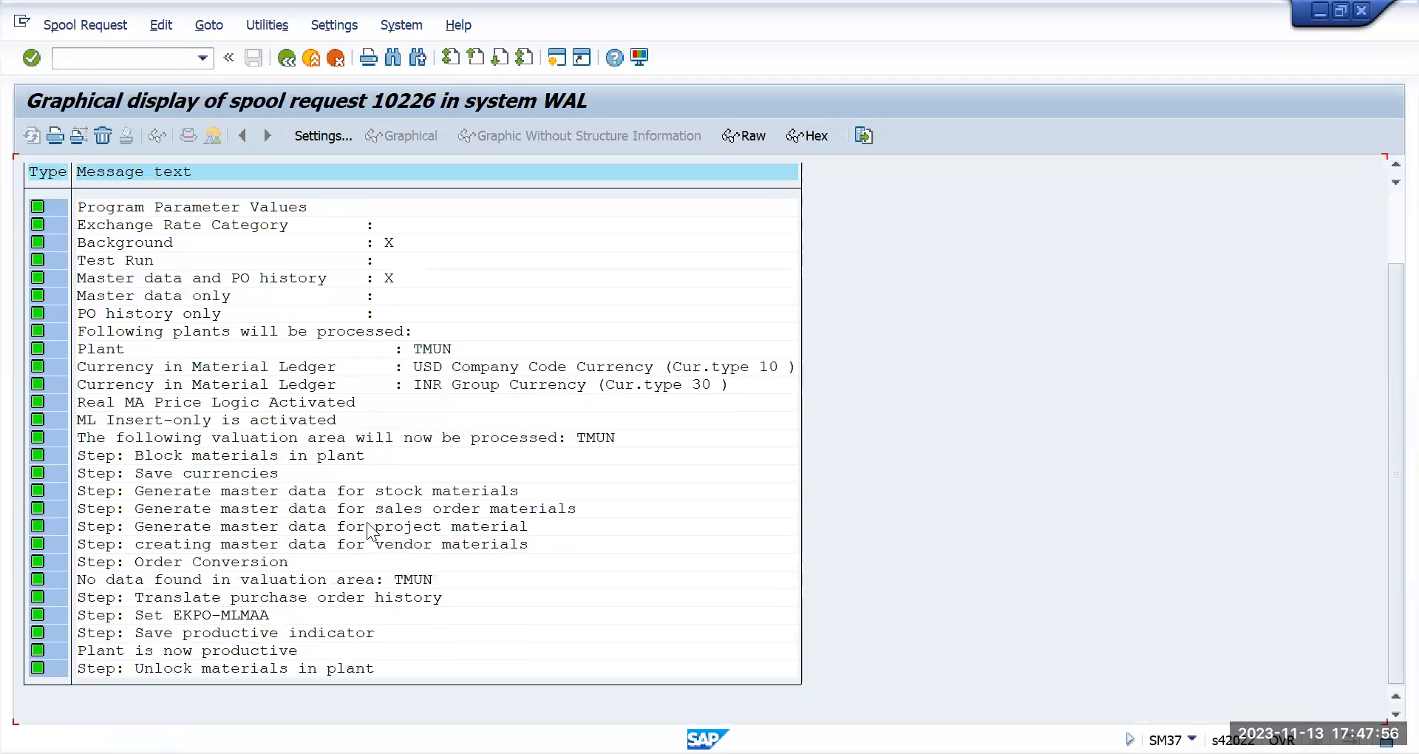
left_click(281, 58)
left_click(281, 57)
left_click(281, 58)
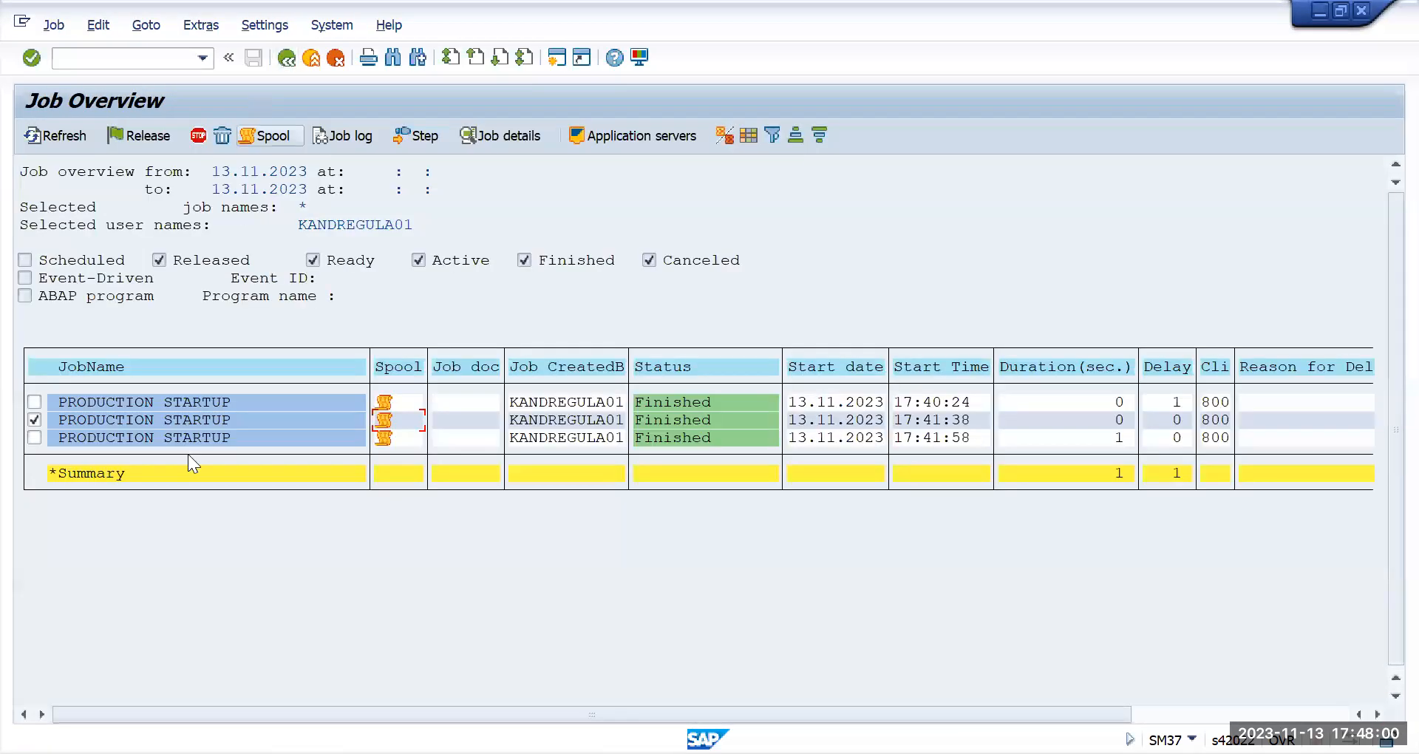
- Check the details and spool messages of the PRODUCTION STARTUP job started at 17:41:58 for plant TMUS, returning to the job overview
double_click(169, 440)
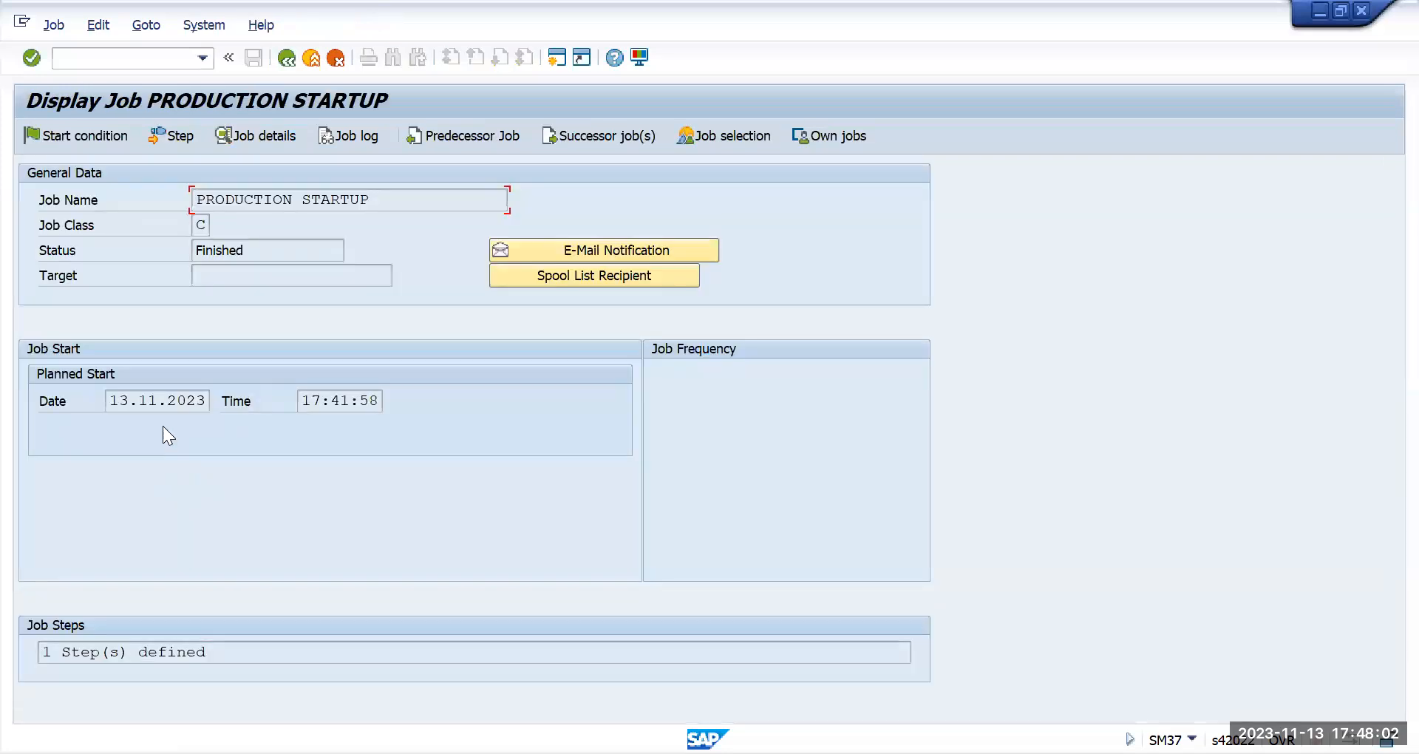
left_click(286, 57)
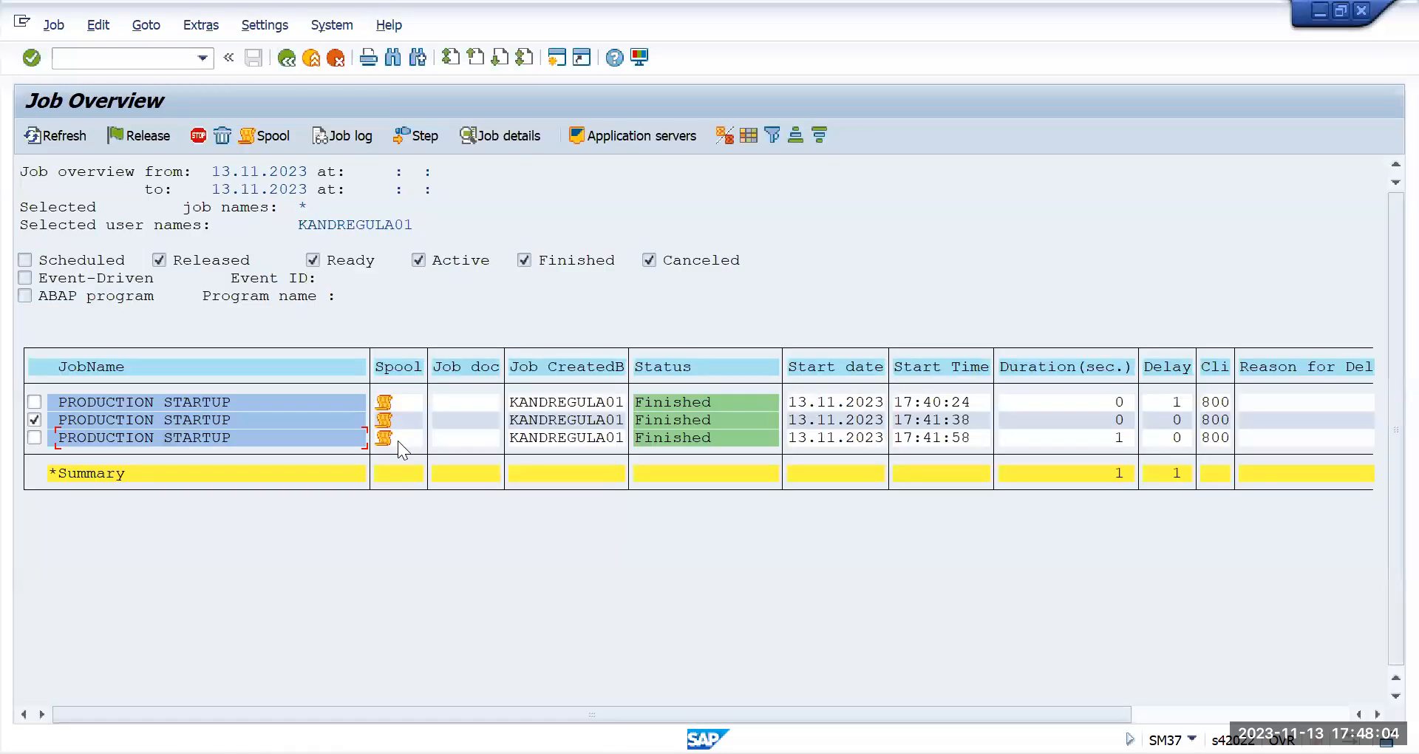
double_click(385, 444)
left_click(168, 232)
left_click(155, 141)
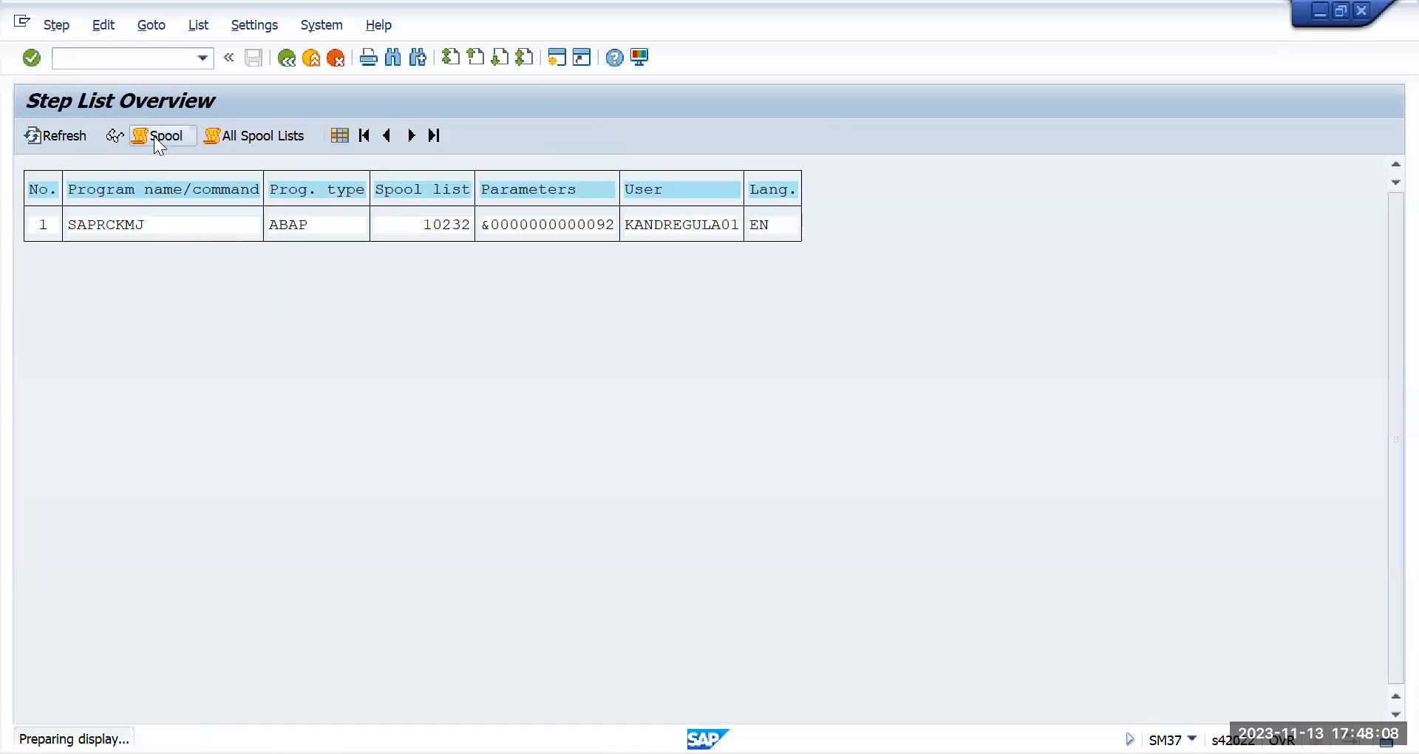
left_click(162, 226)
scroll(393, 451, "down", 3)
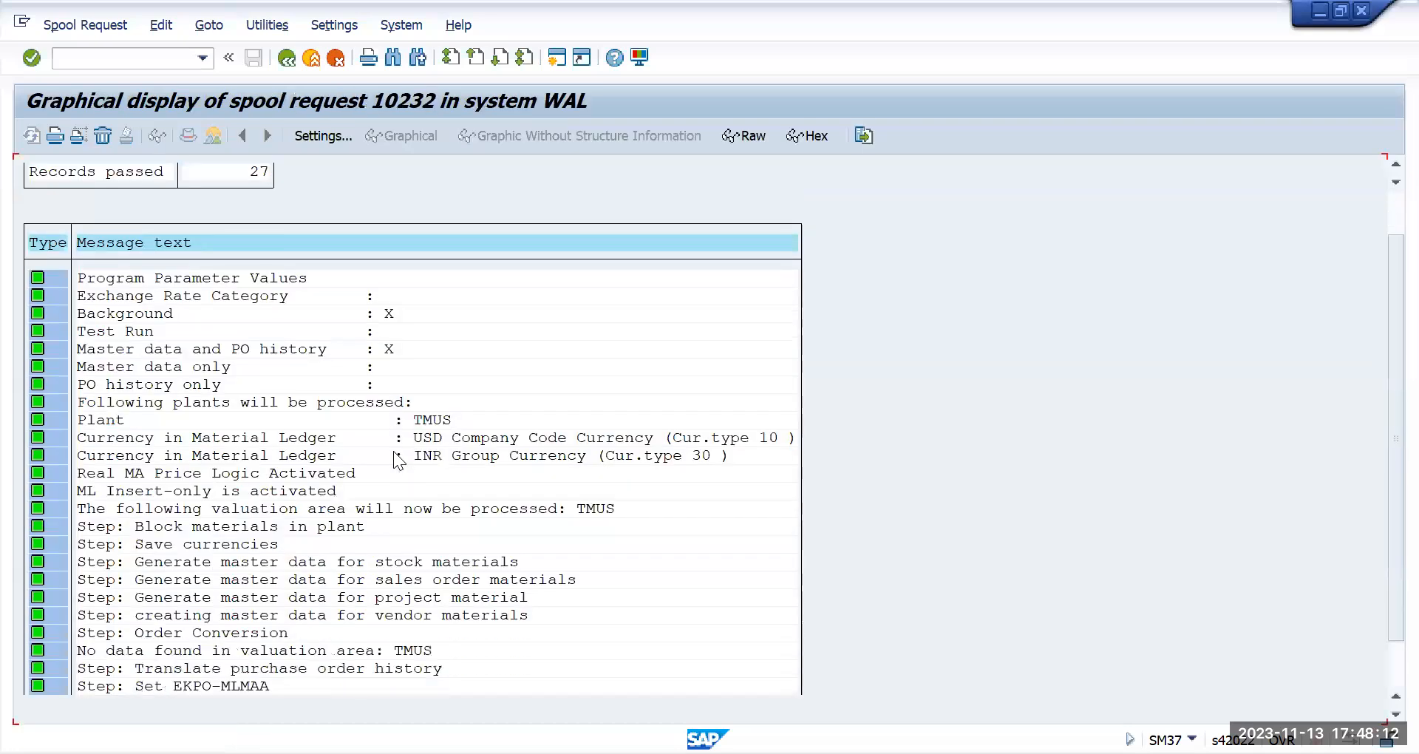
left_click(423, 351)
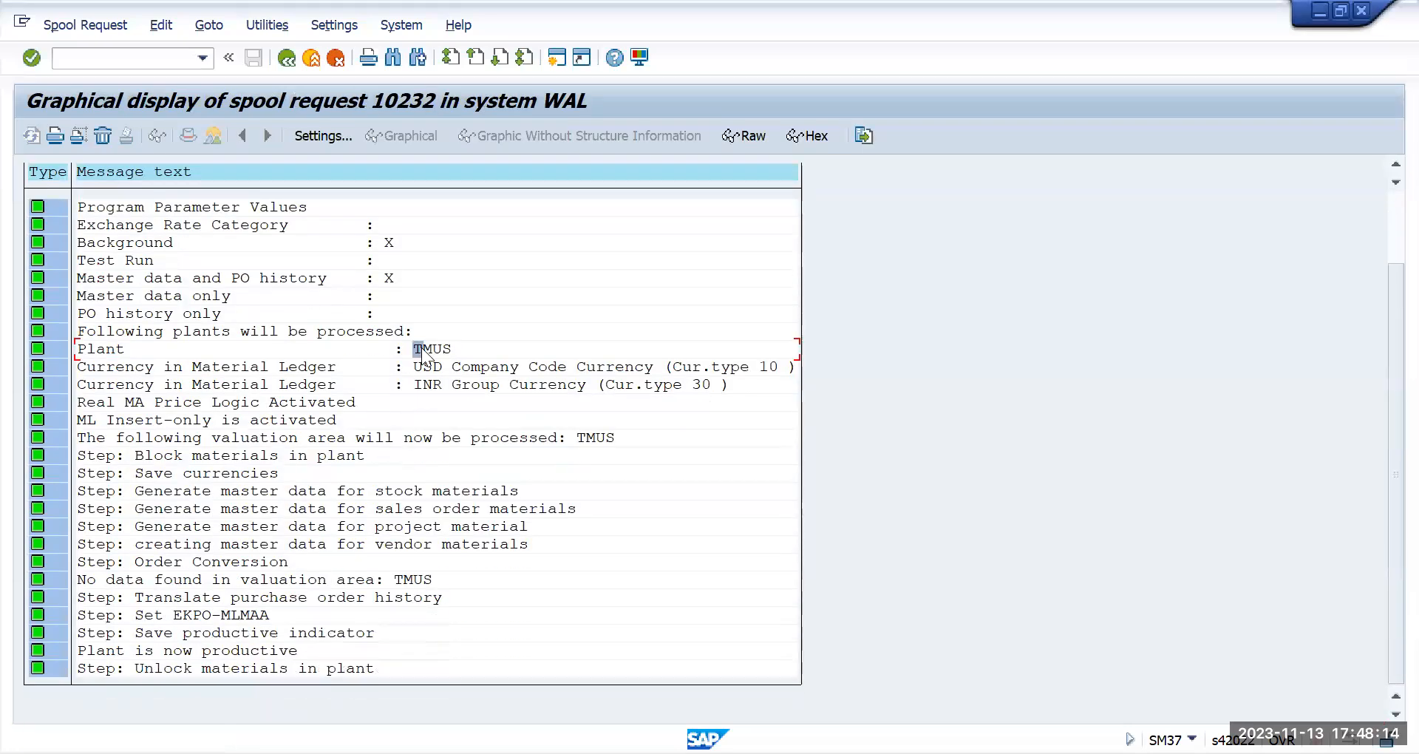
left_click(290, 57)
left_click(290, 62)
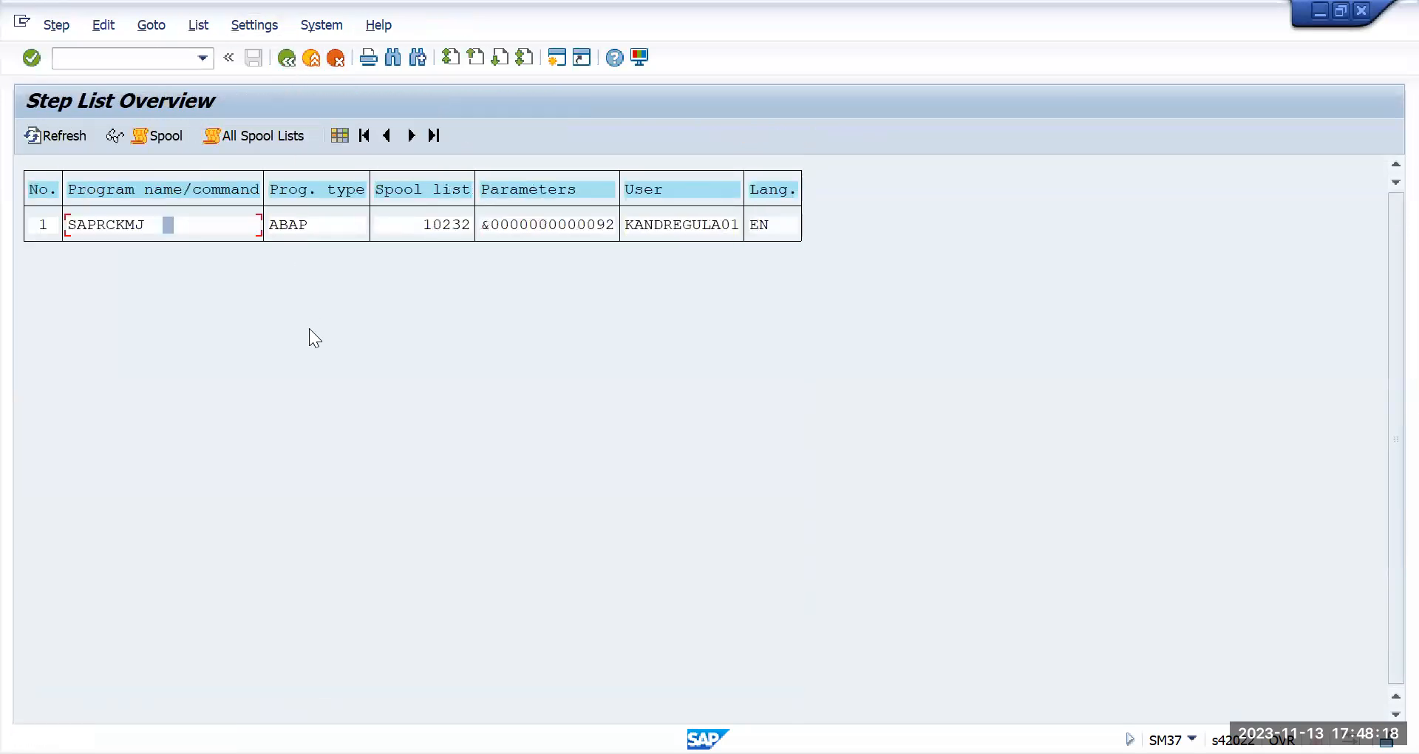
left_click(291, 63)
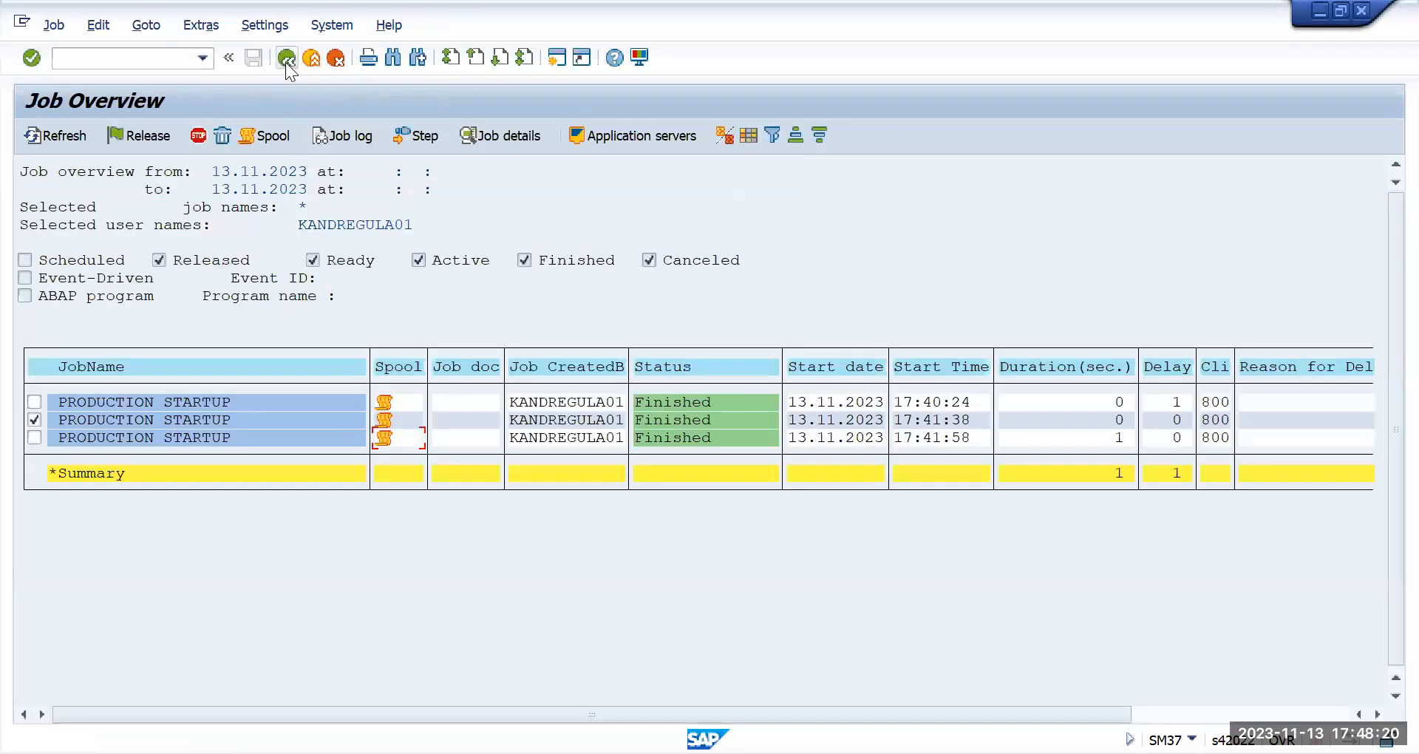
- Leave the job overview and its selection screen, and start transaction MM01 to create a material
left_click(286, 59)
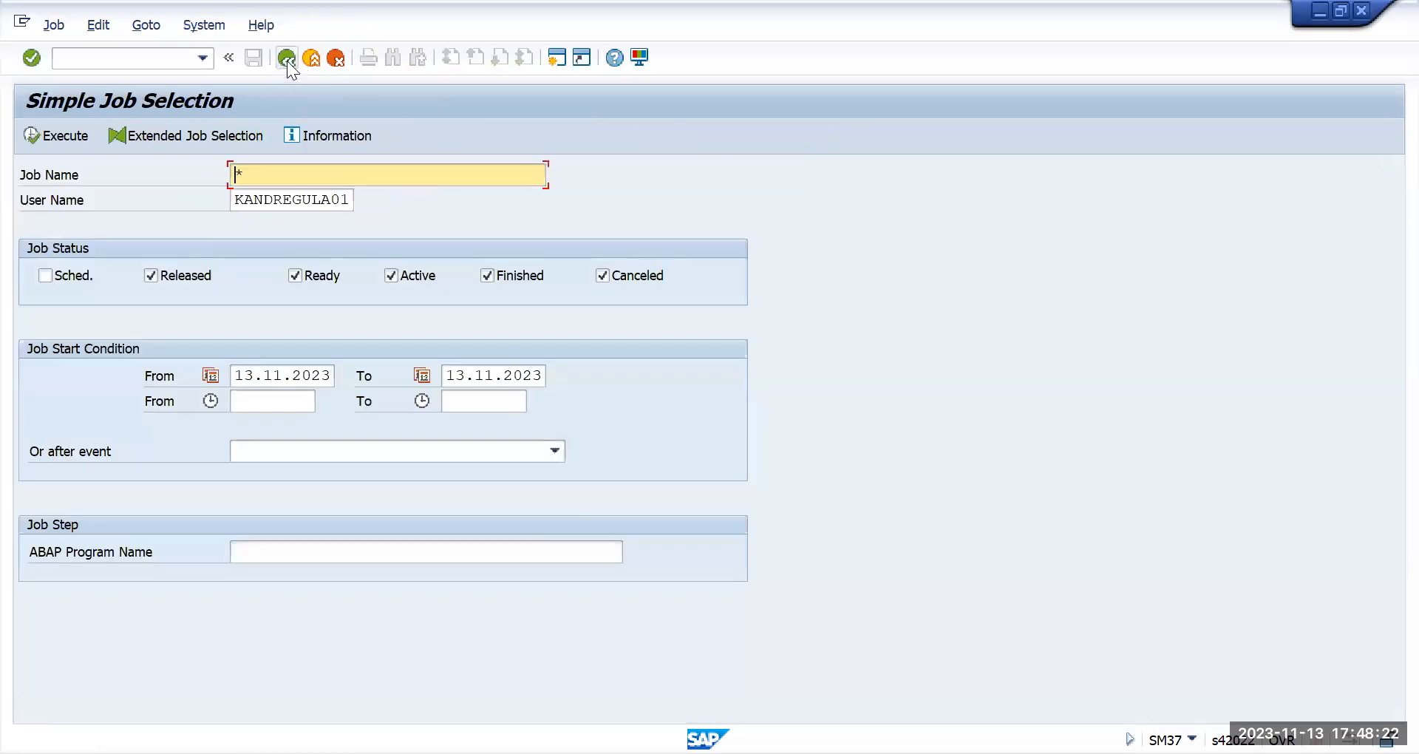
left_click(287, 59)
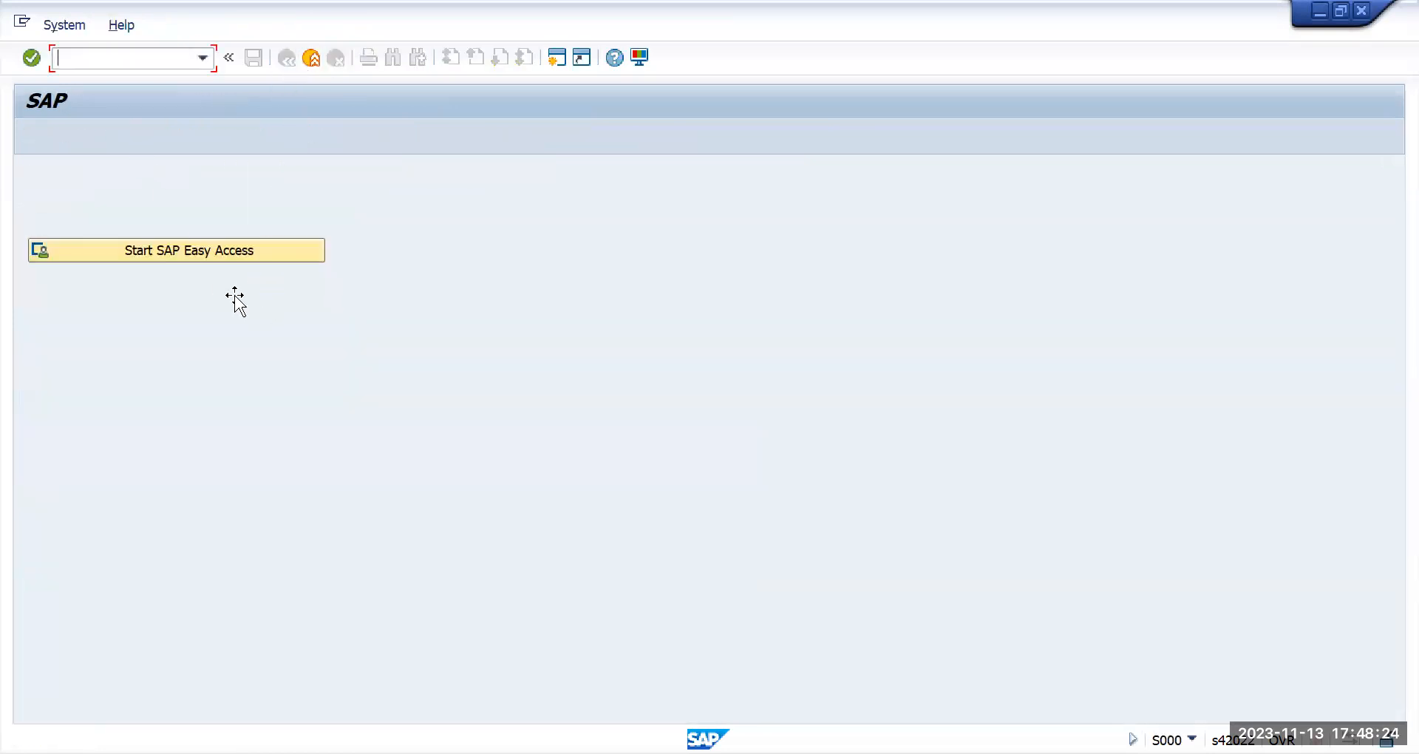
key("alt+Tab")
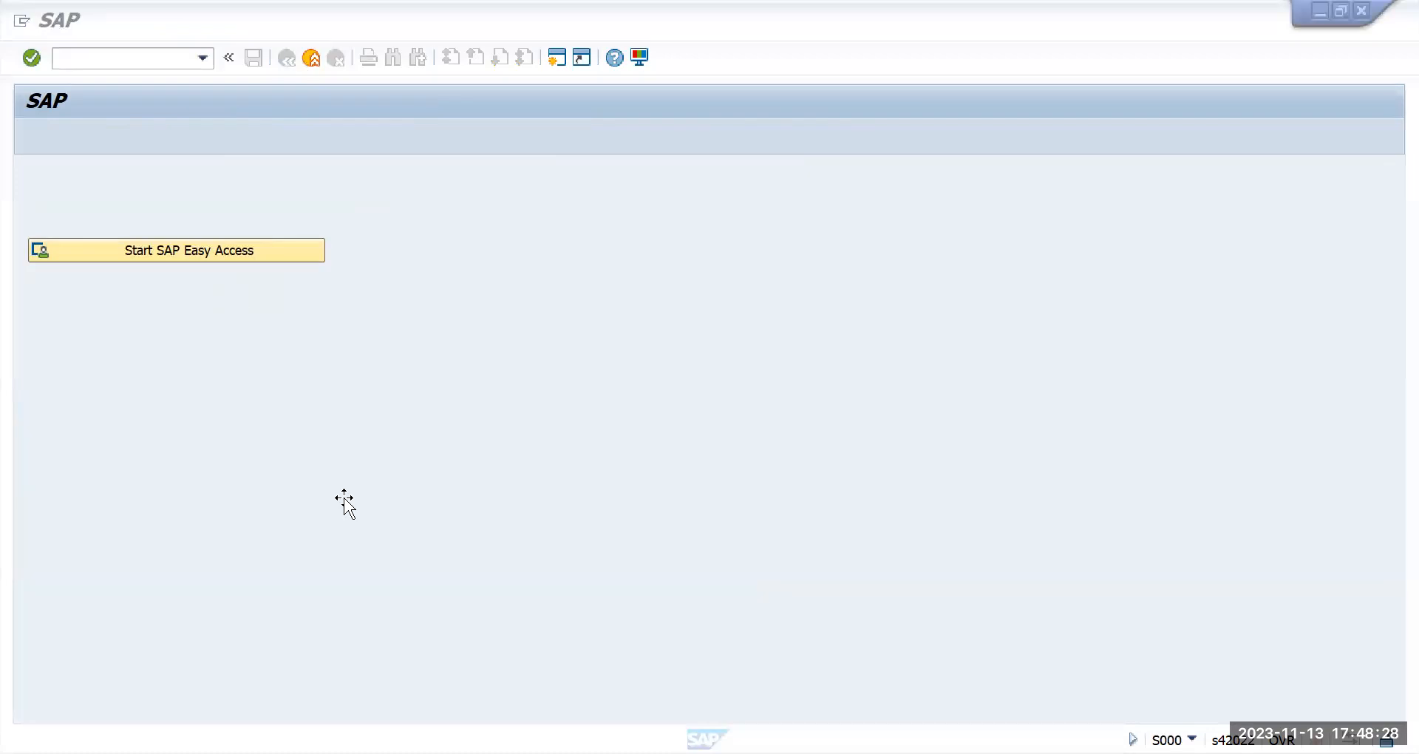
left_click(155, 59)
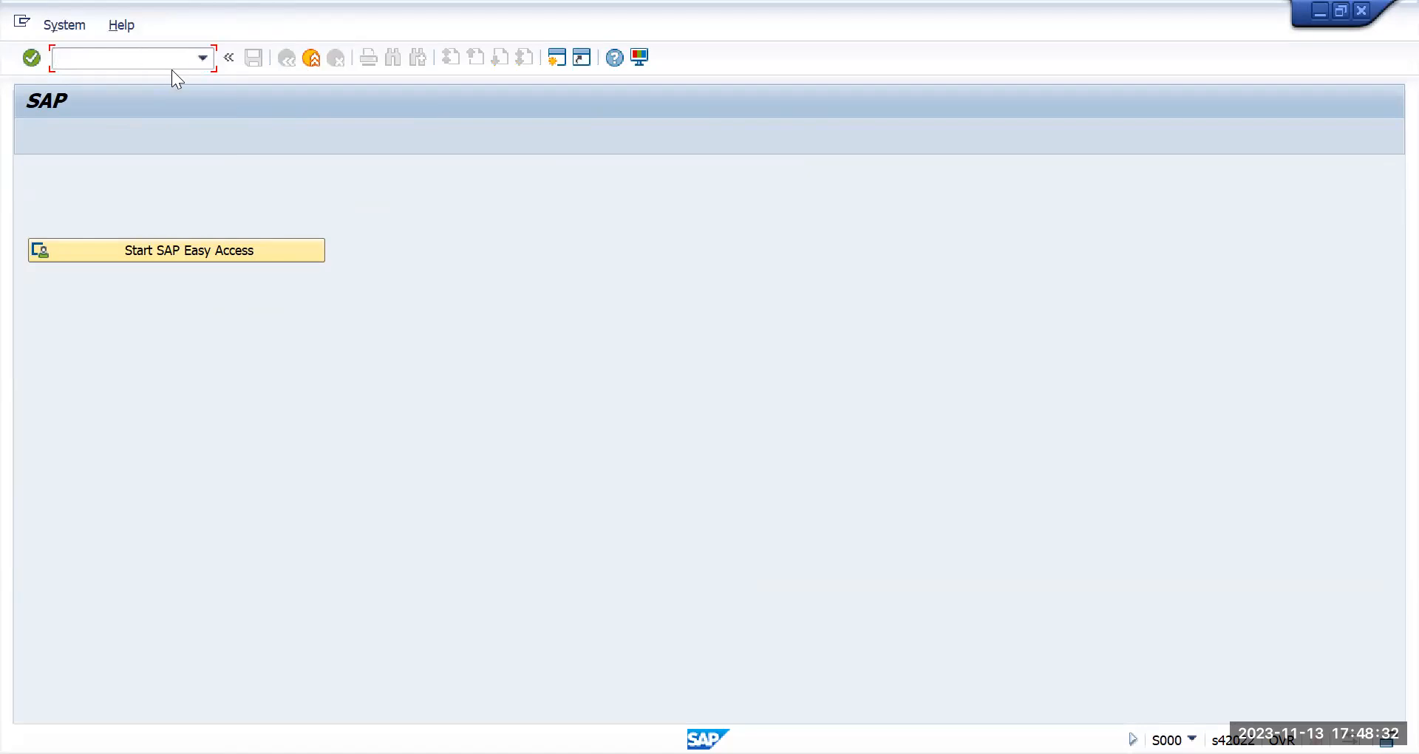
type("mm01")
key("Return")
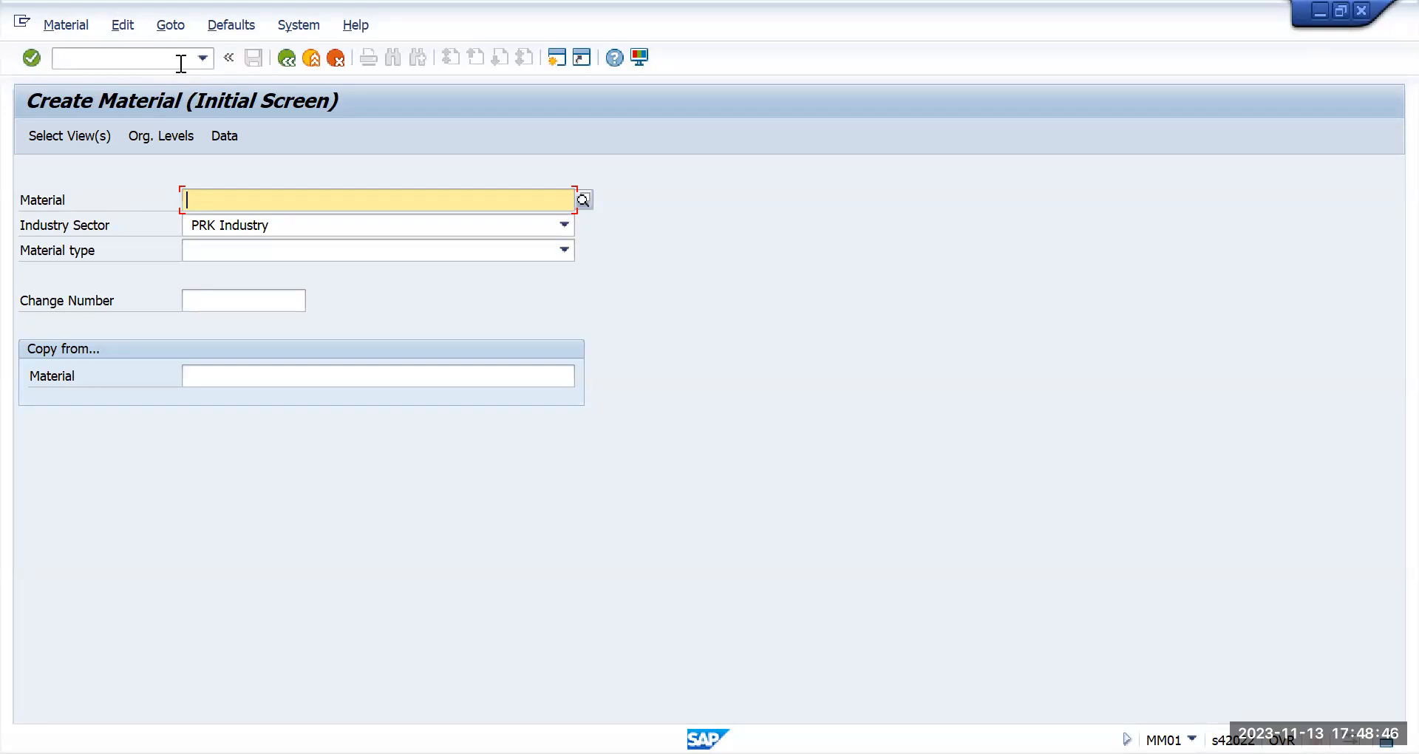
left_click(180, 59)
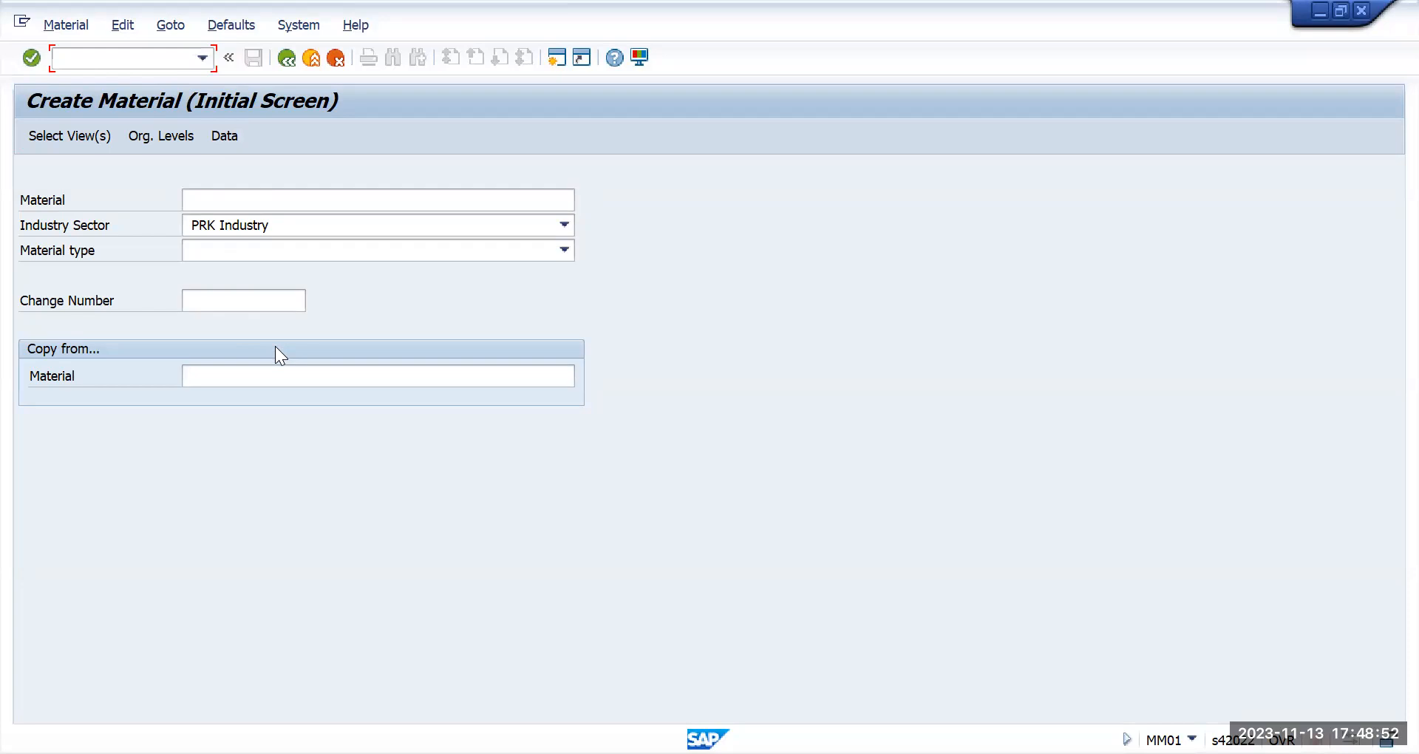
key("alt+Tab")
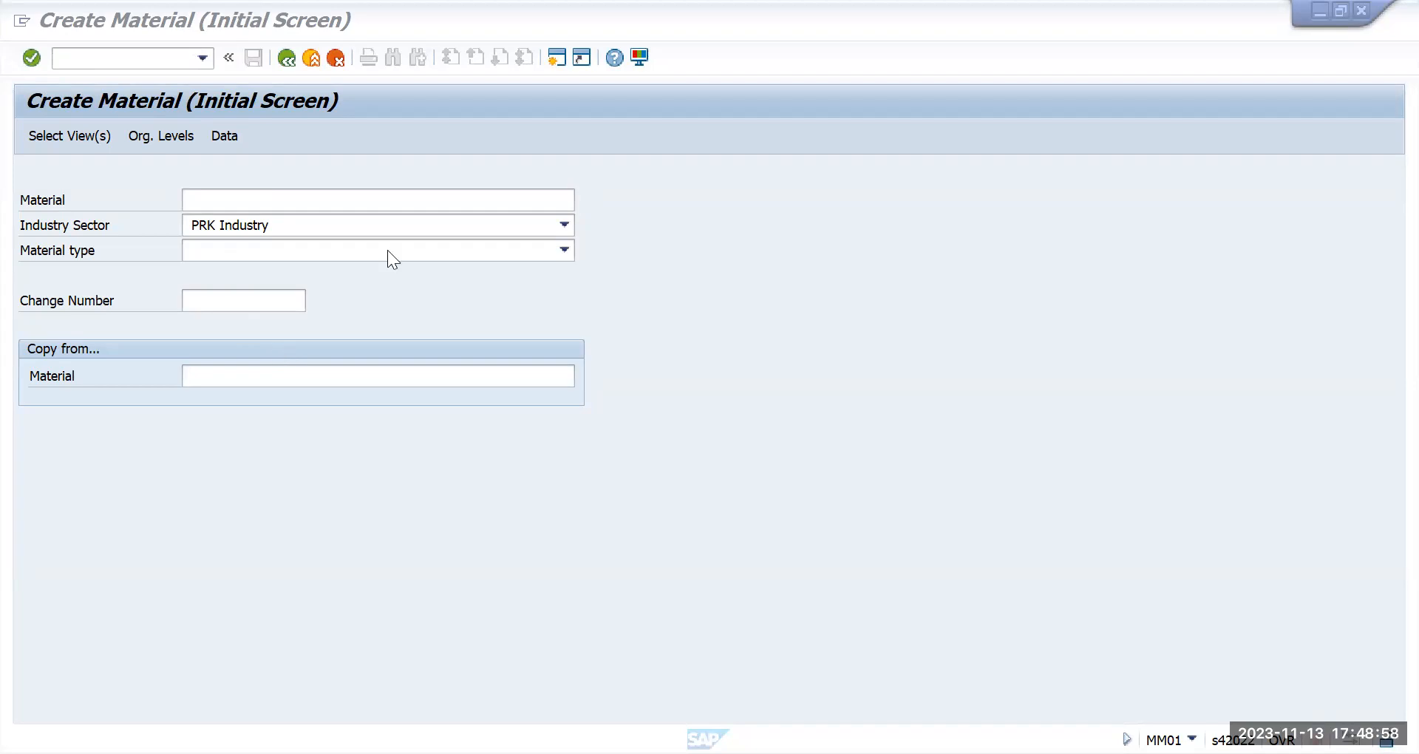
key("alt+Tab")
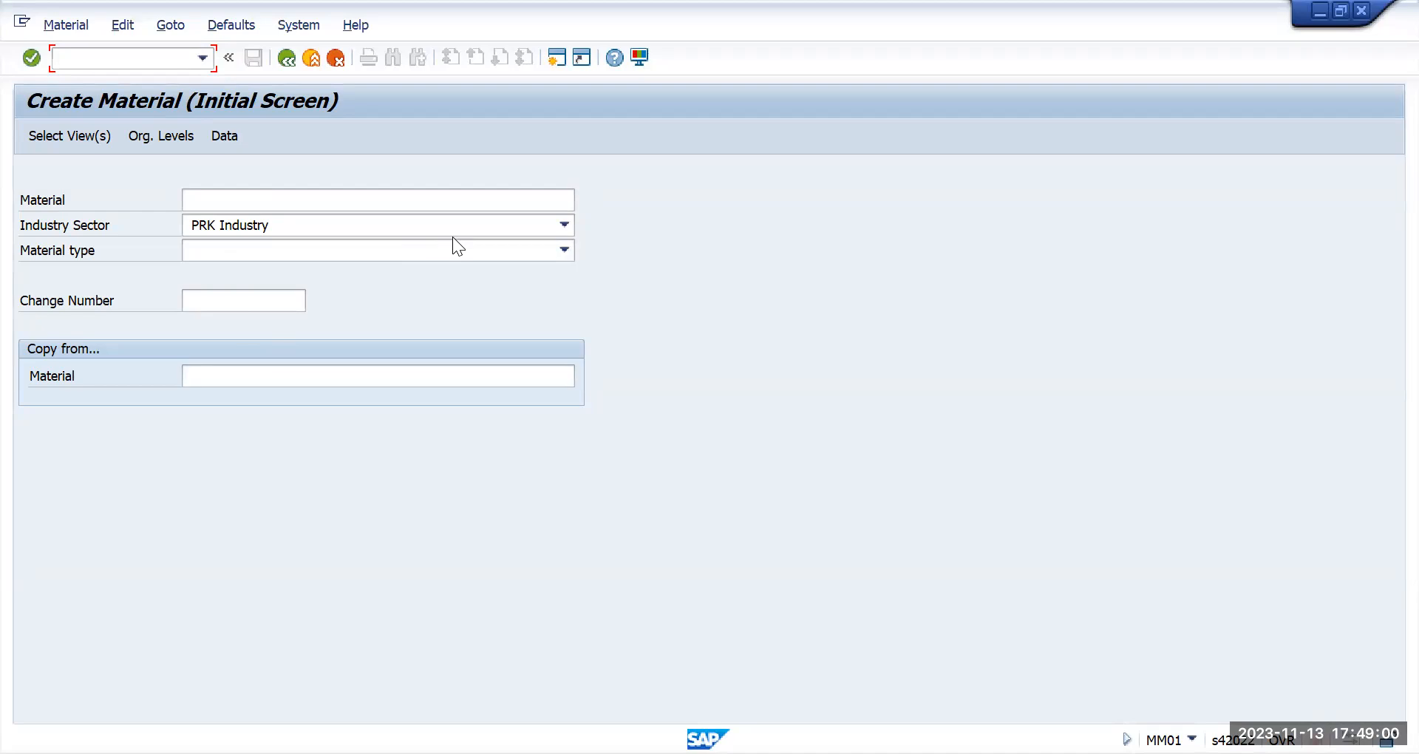
- Examine the full list of industry sectors offered for the new material, and close it without choosing another sector
left_click(564, 224)
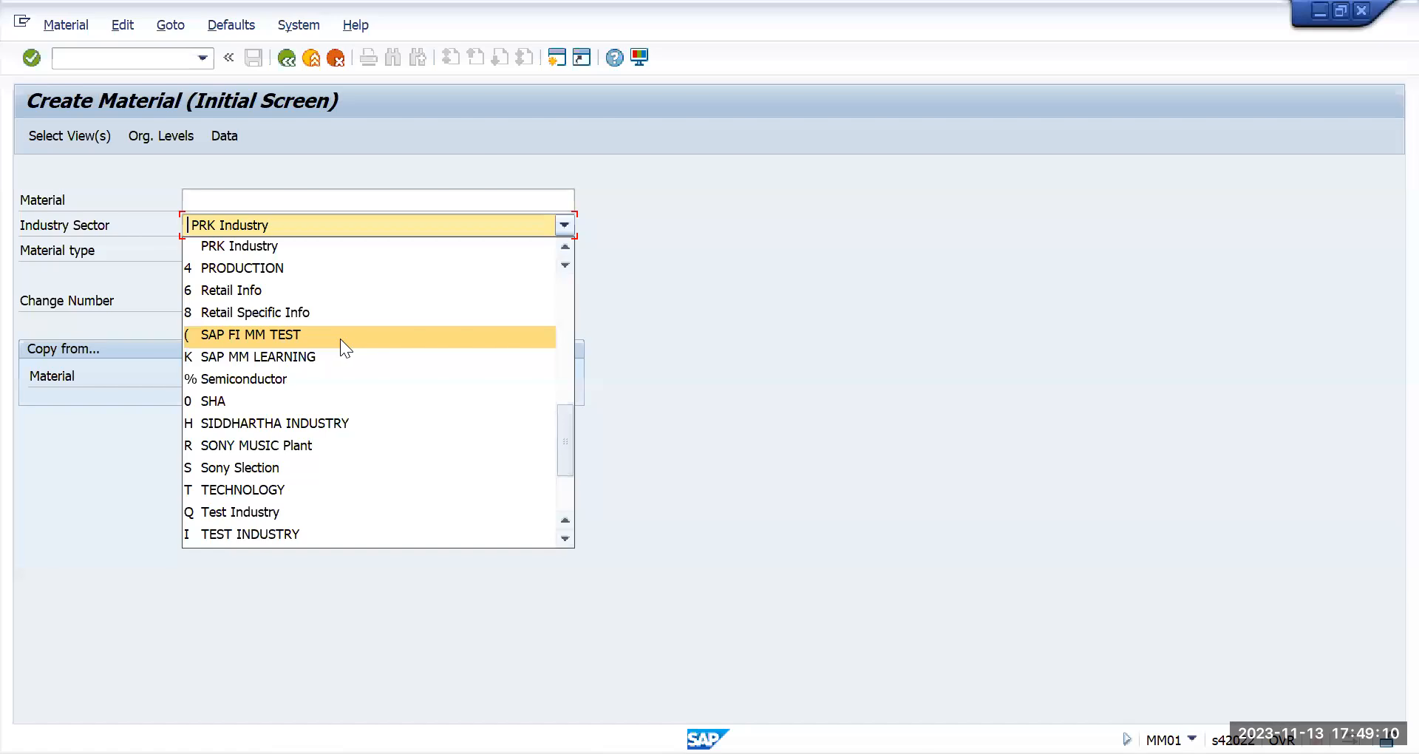
scroll(348, 405, "down", 3)
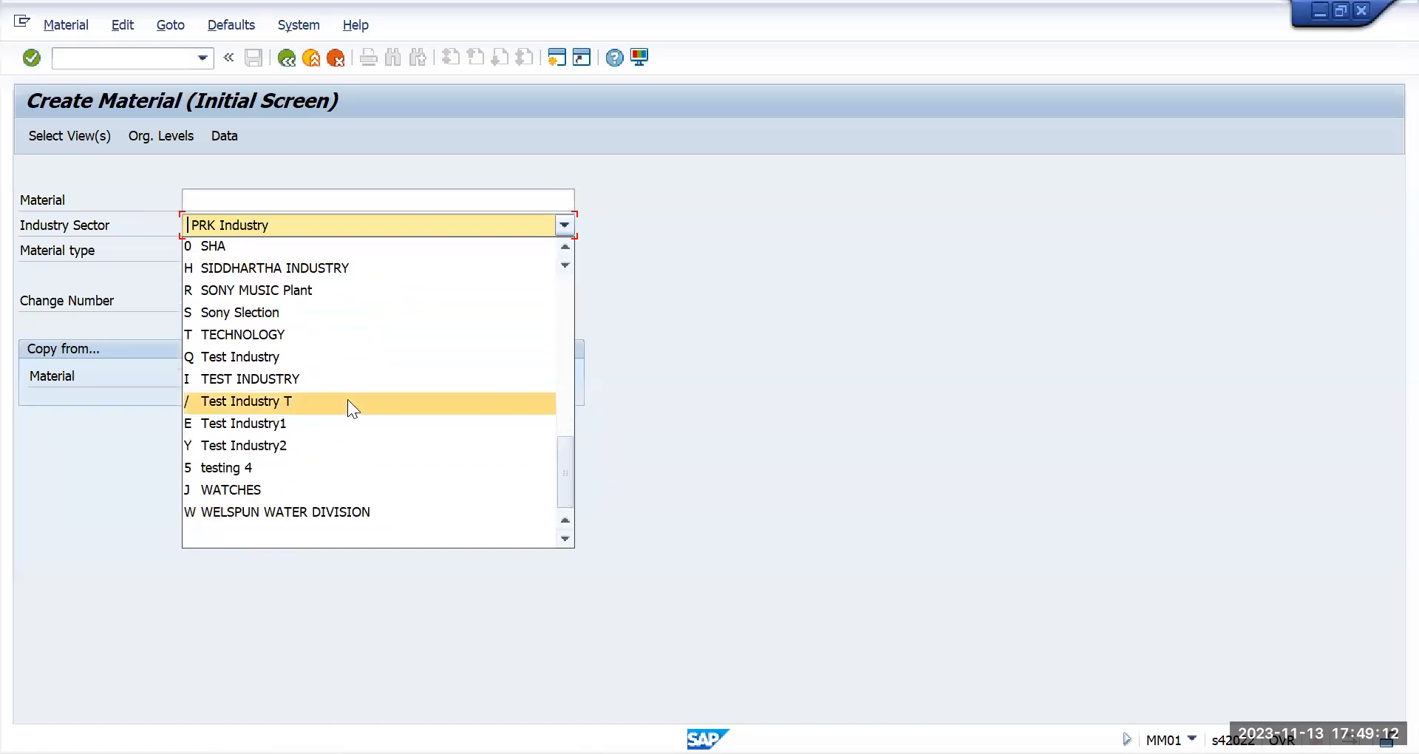
scroll(348, 402, "up", 5)
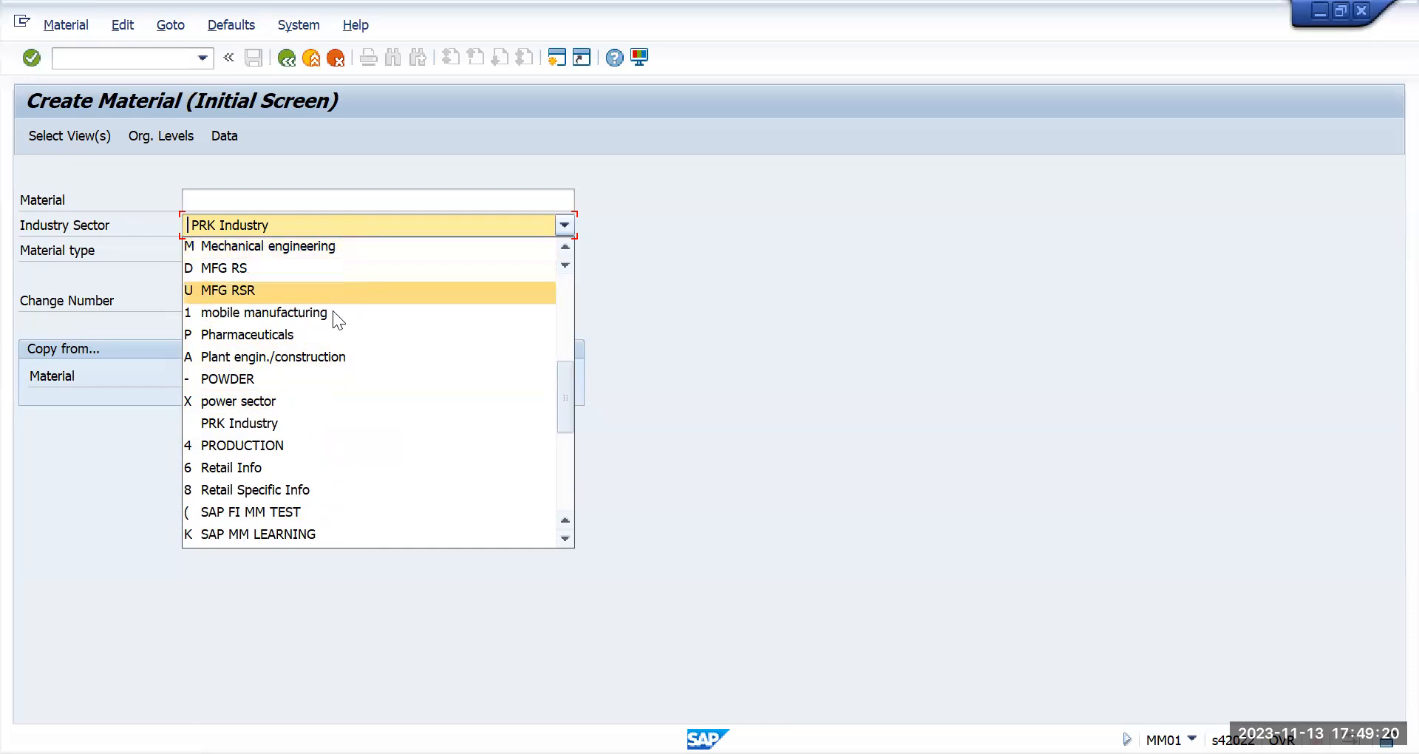
scroll(540, 342, "down", 1)
scroll(541, 343, "down", 1)
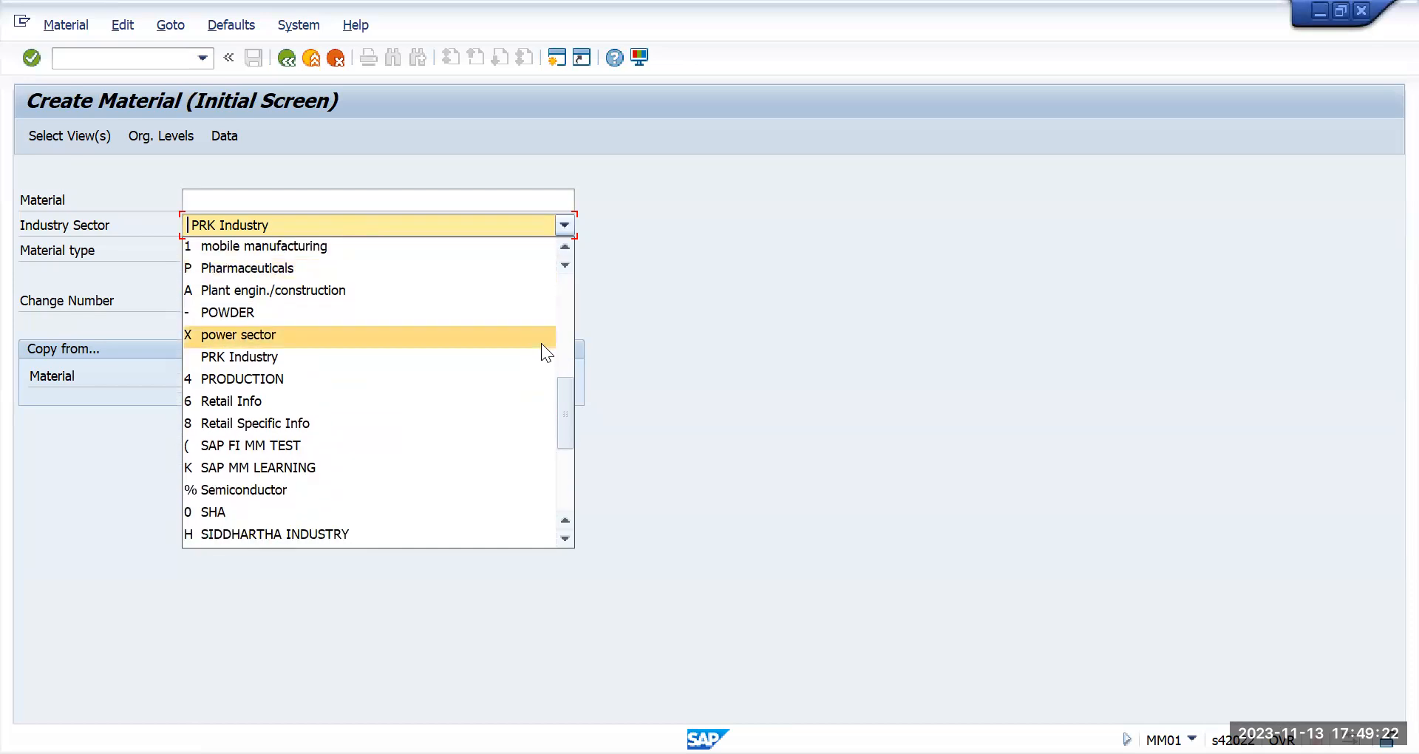
scroll(541, 343, "down", 1)
scroll(541, 343, "down", 1)
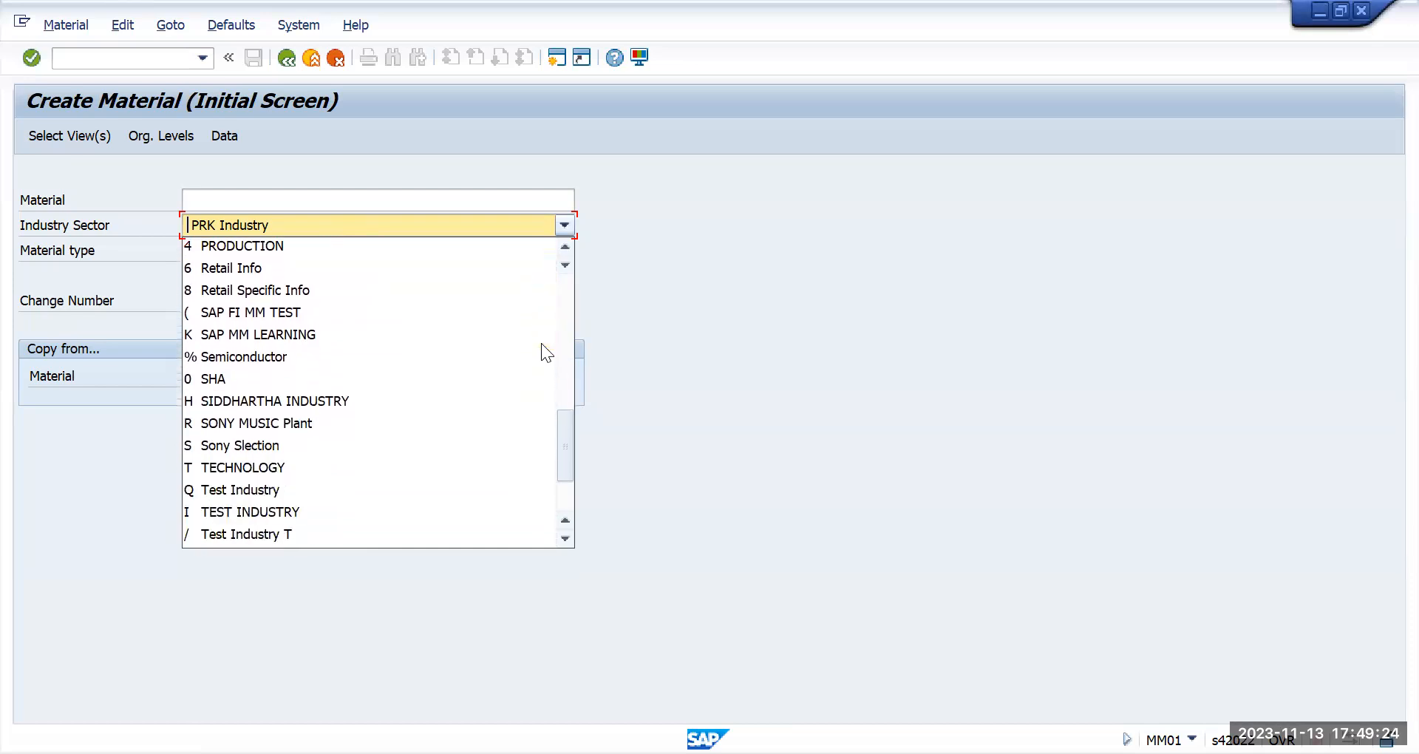
scroll(541, 343, "down", 2)
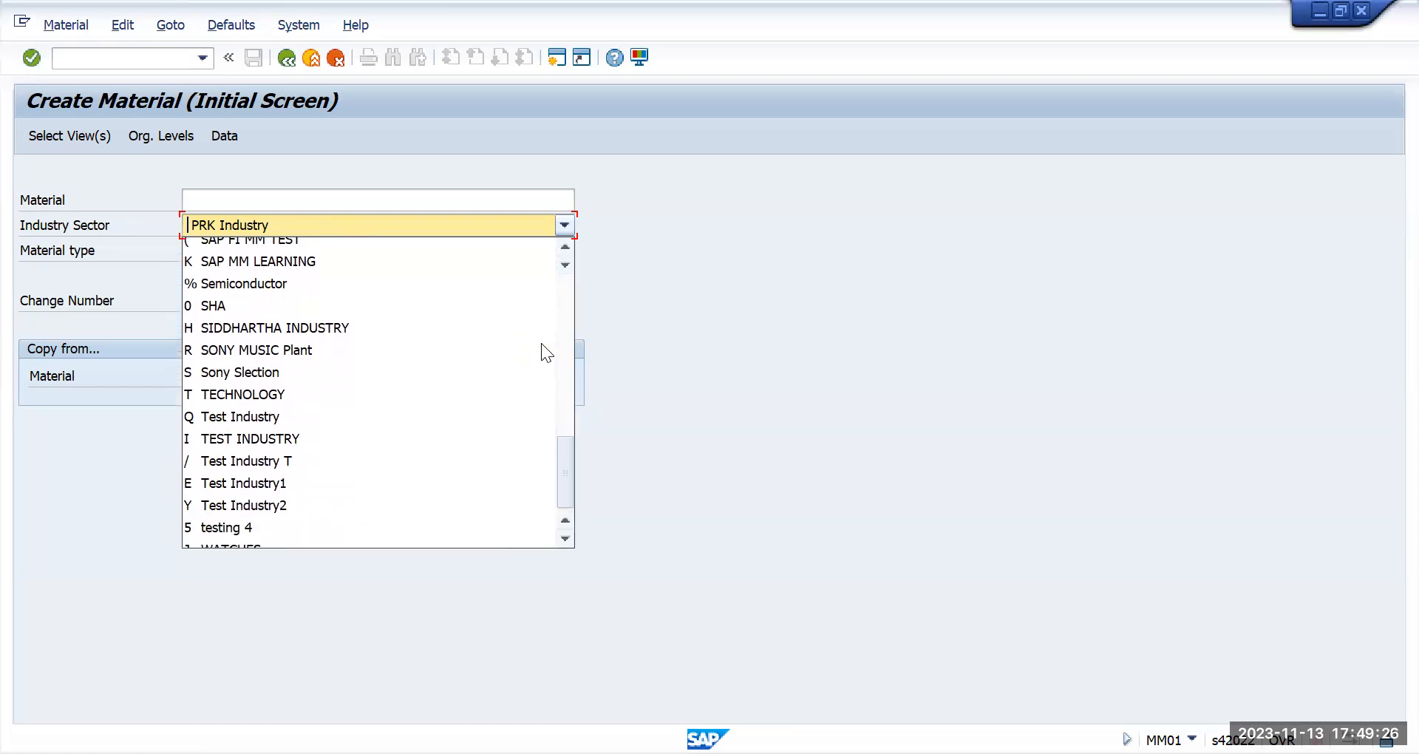
scroll(541, 343, "up", 1)
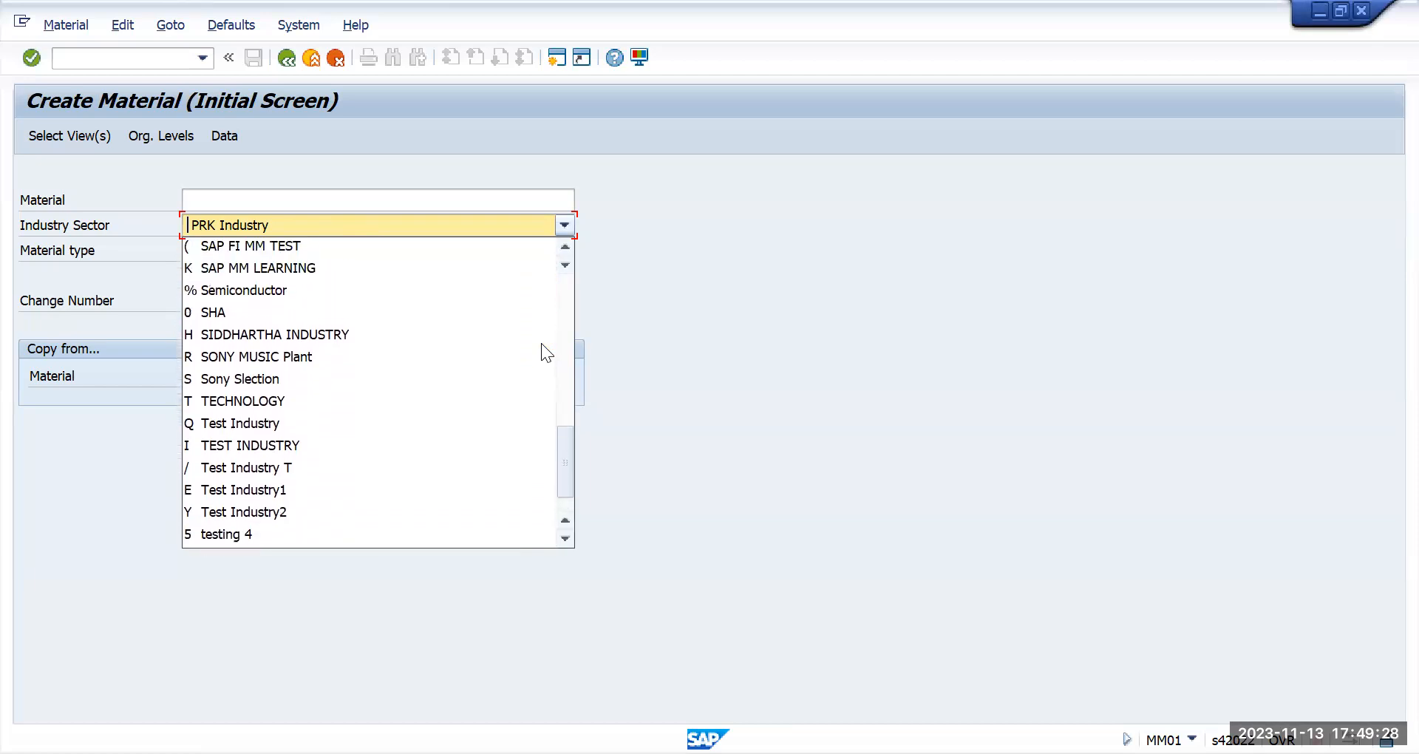
scroll(513, 341, "up", 2)
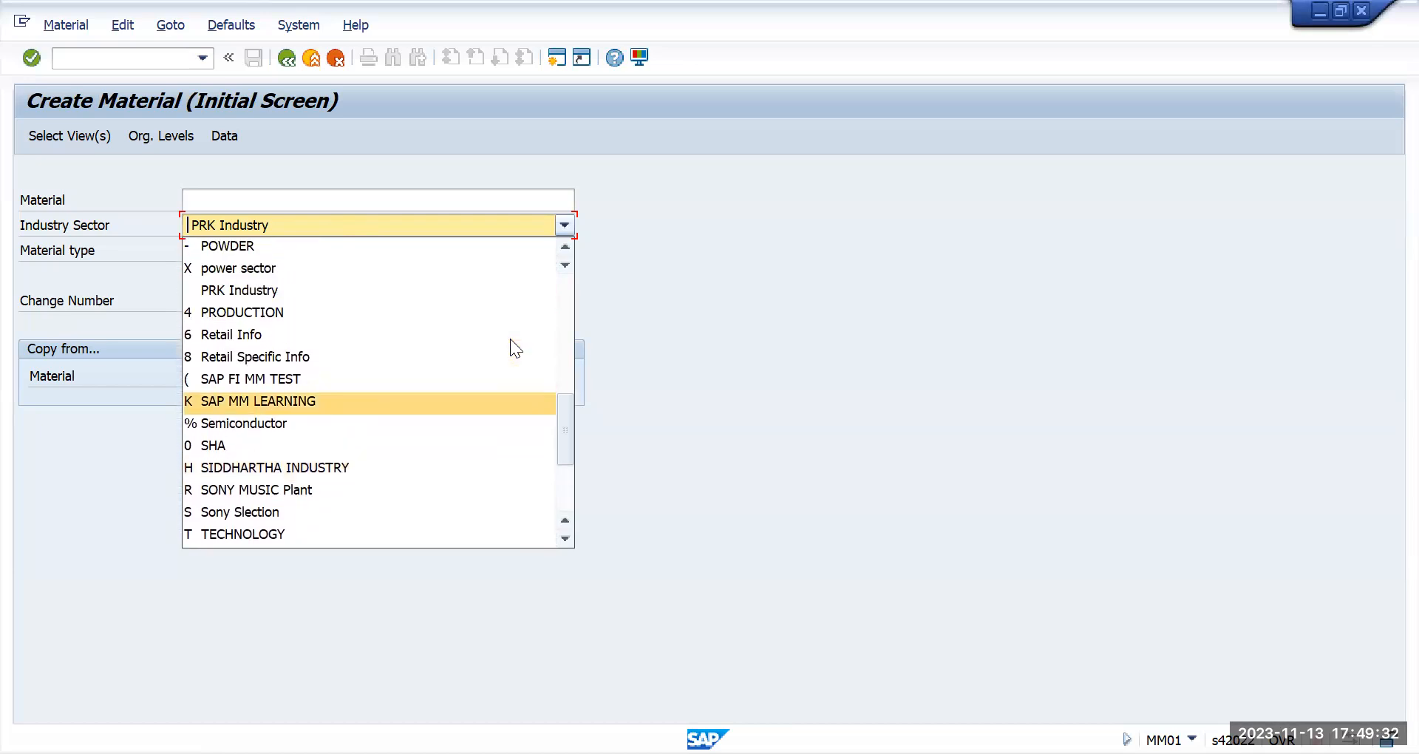
scroll(510, 338, "up", 1)
scroll(510, 338, "up", 1)
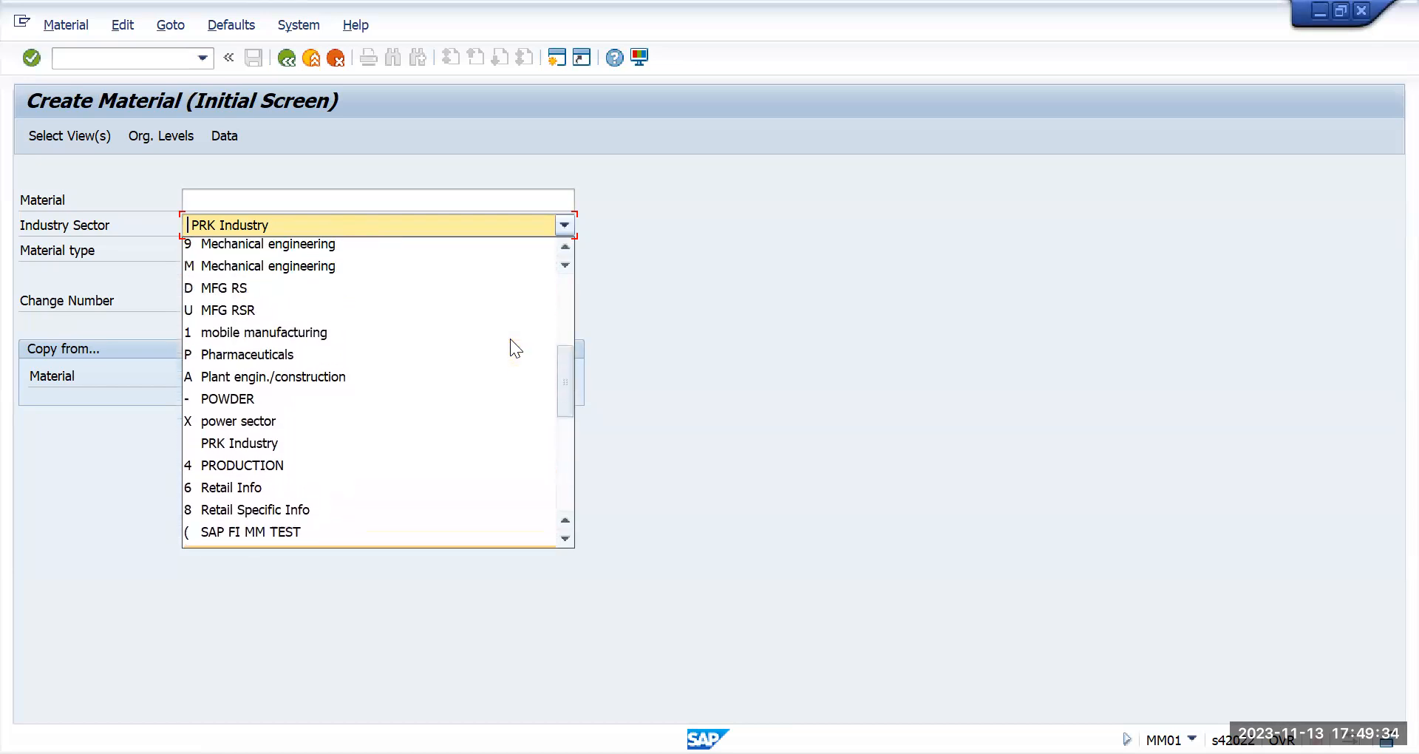
scroll(510, 338, "up", 1)
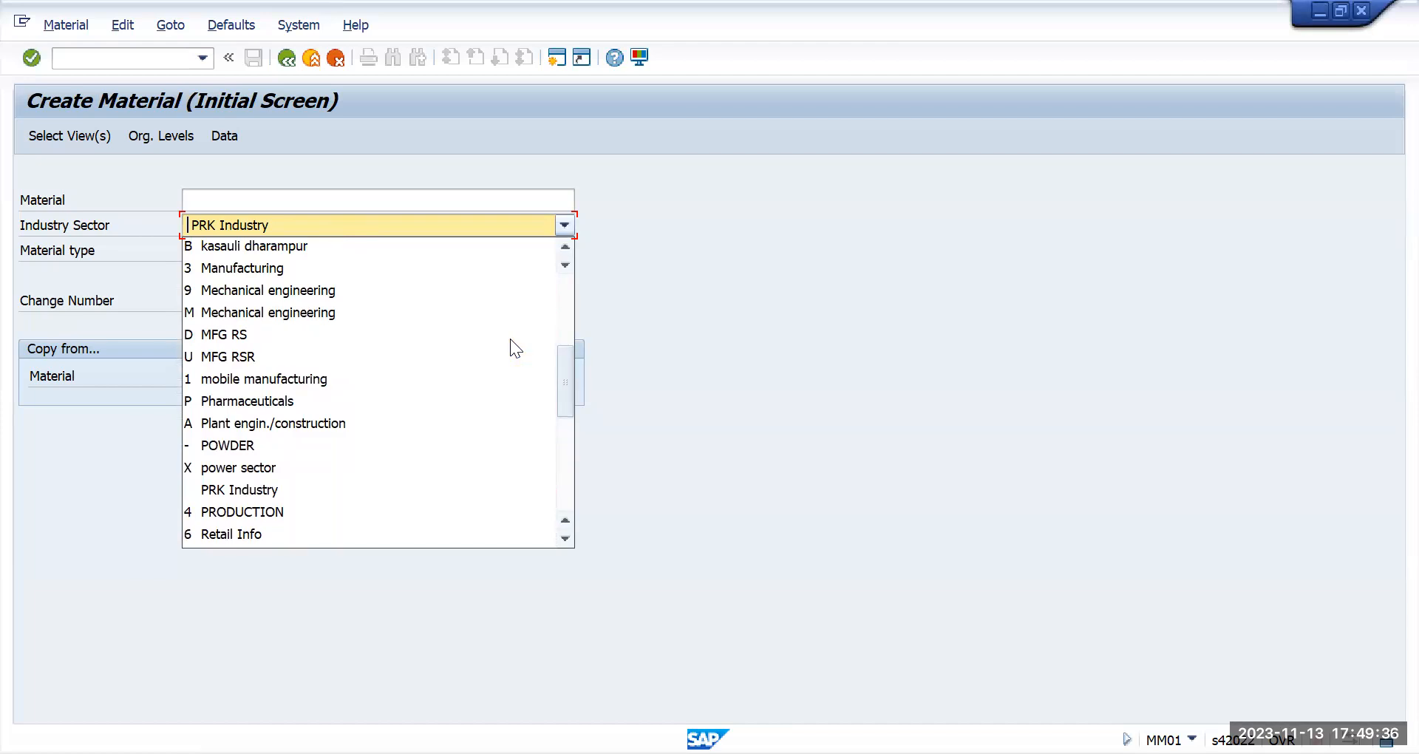
scroll(510, 339, "up", 3)
scroll(508, 337, "up", 2)
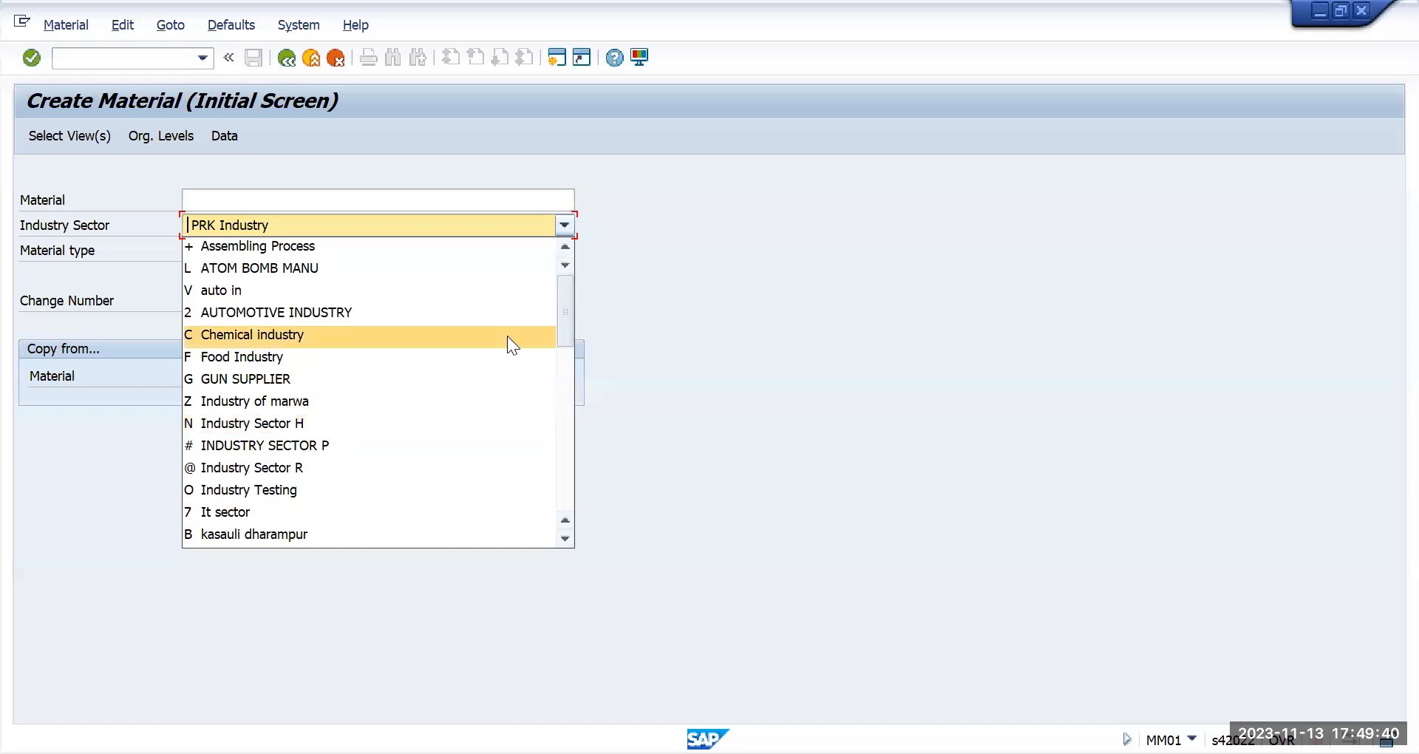
scroll(508, 338, "down", 1)
scroll(507, 335, "down", 1)
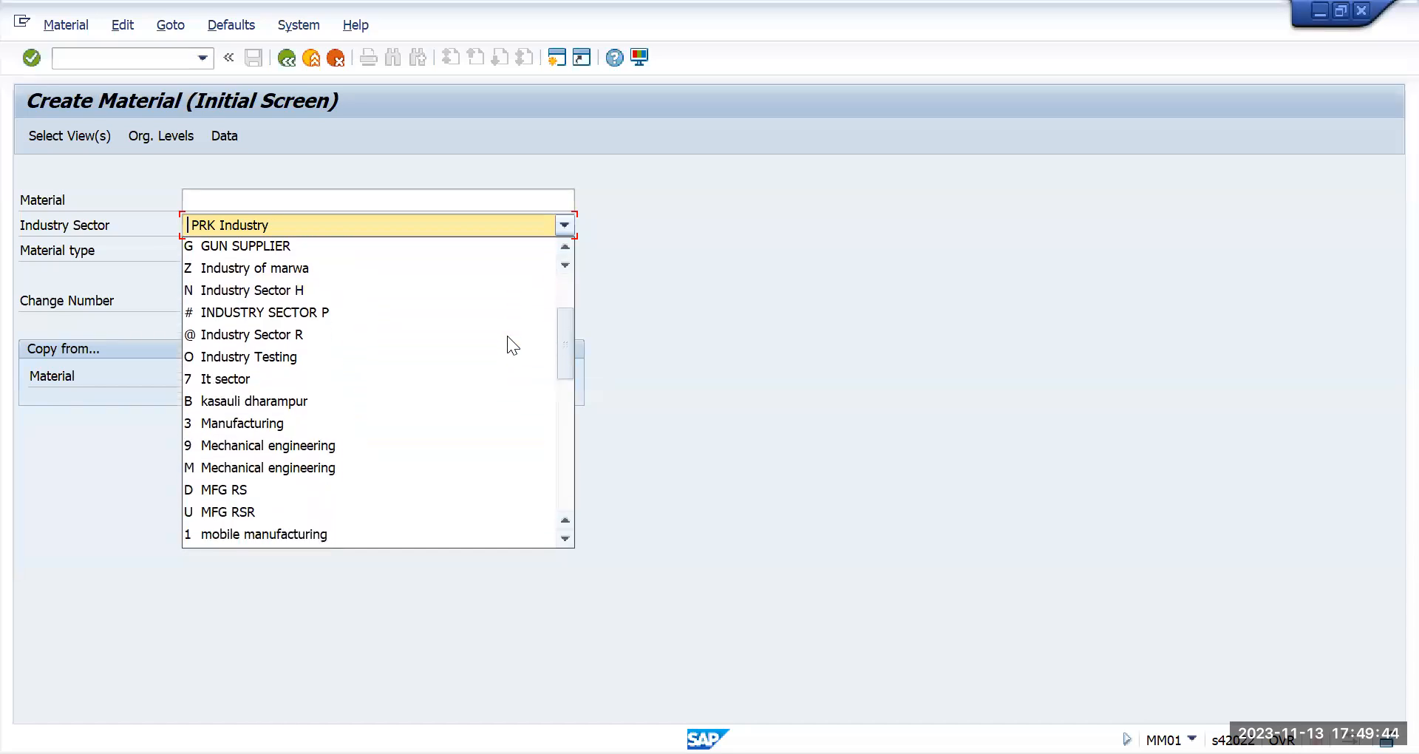
scroll(507, 337, "down", 1)
scroll(507, 337, "down", 1)
scroll(507, 336, "down", 6)
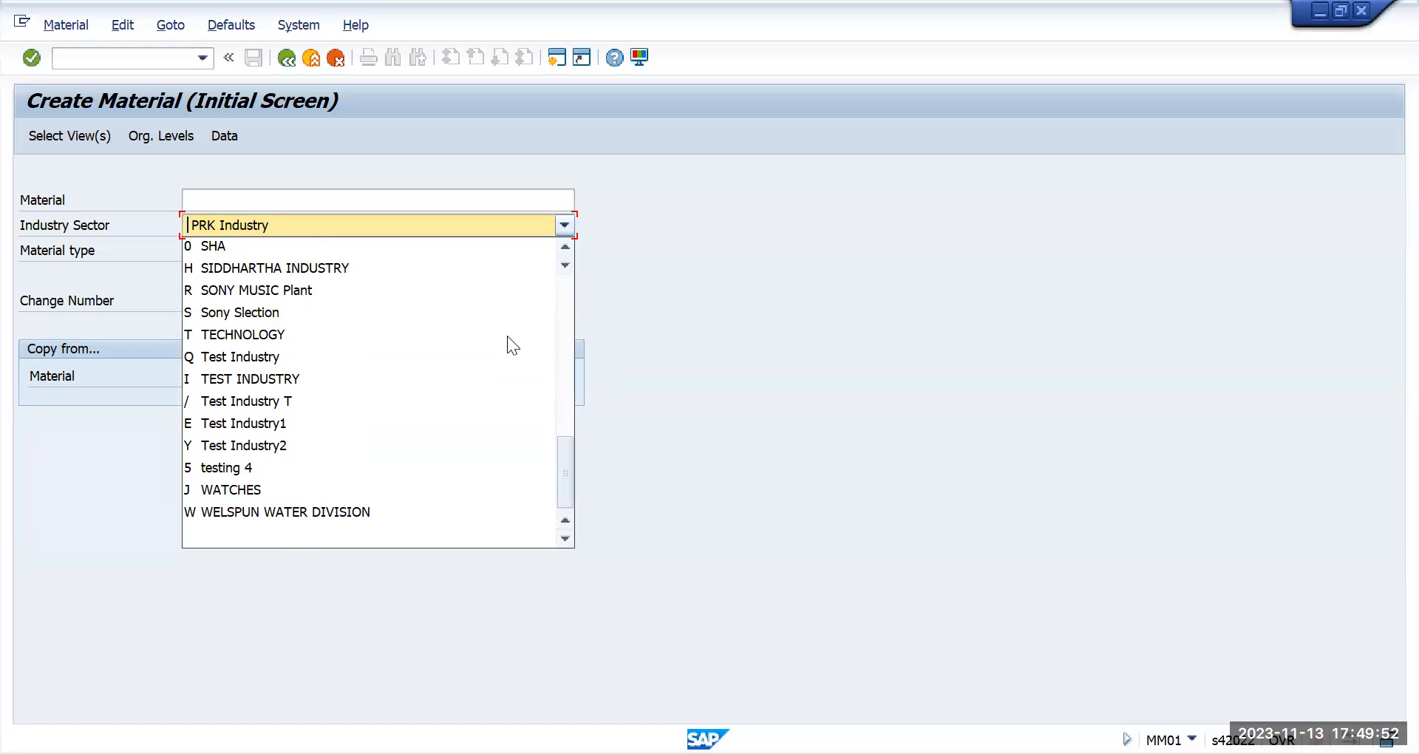
scroll(507, 335, "up", 3)
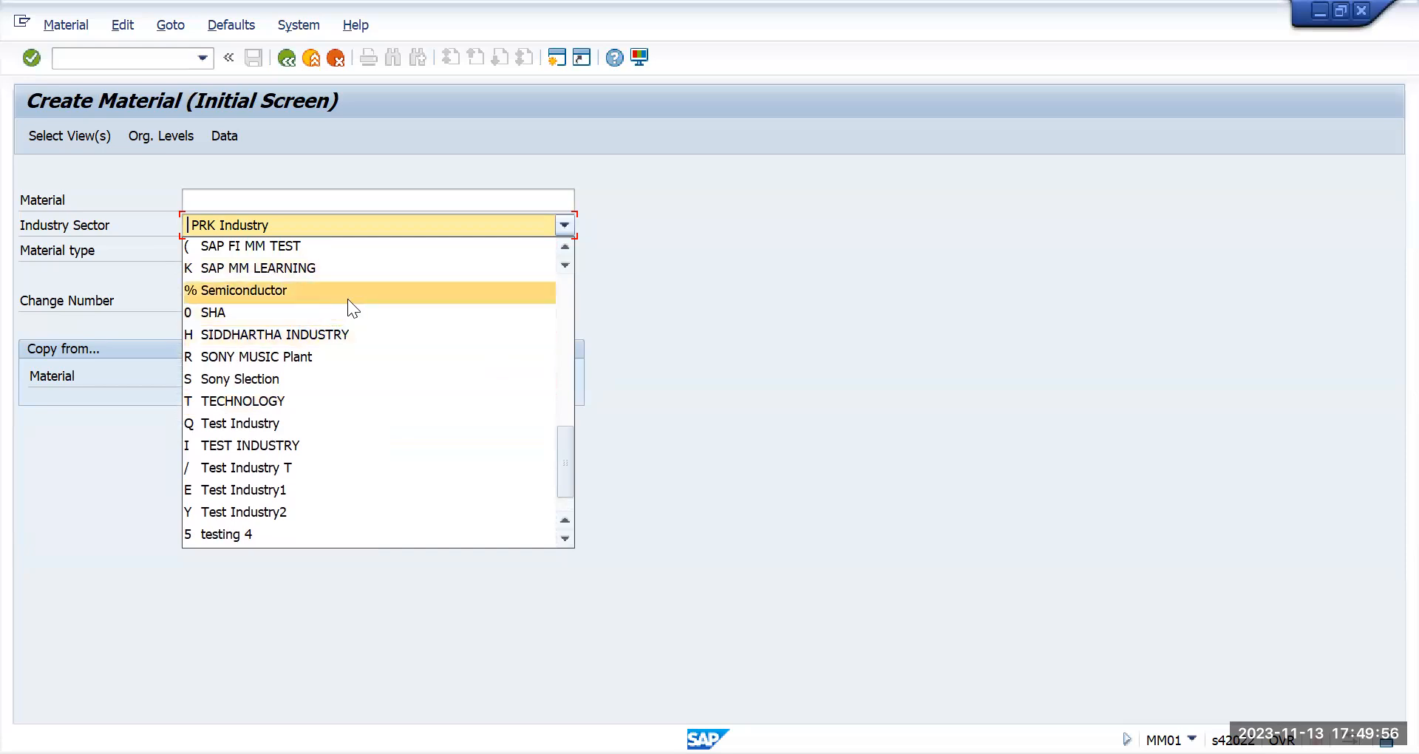
scroll(349, 359, "up", 2)
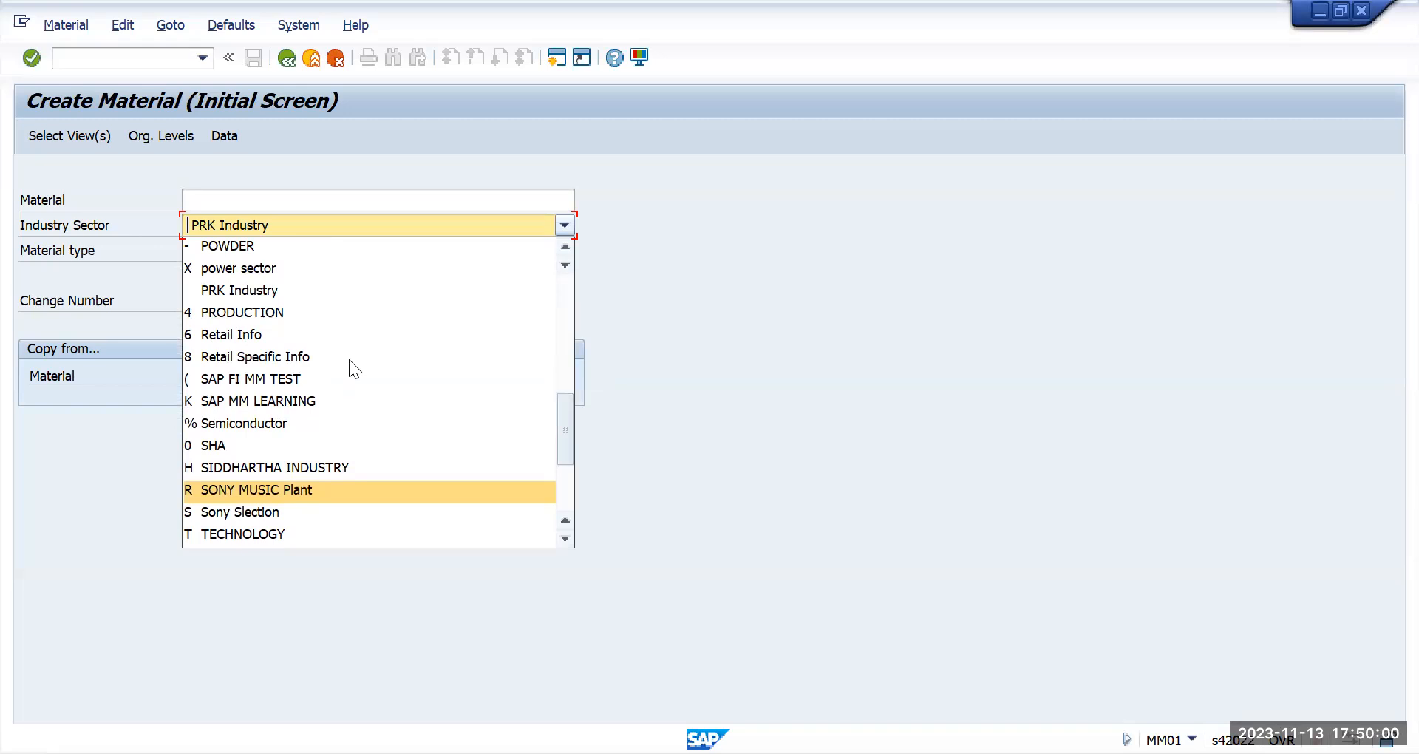
scroll(349, 359, "up", 1)
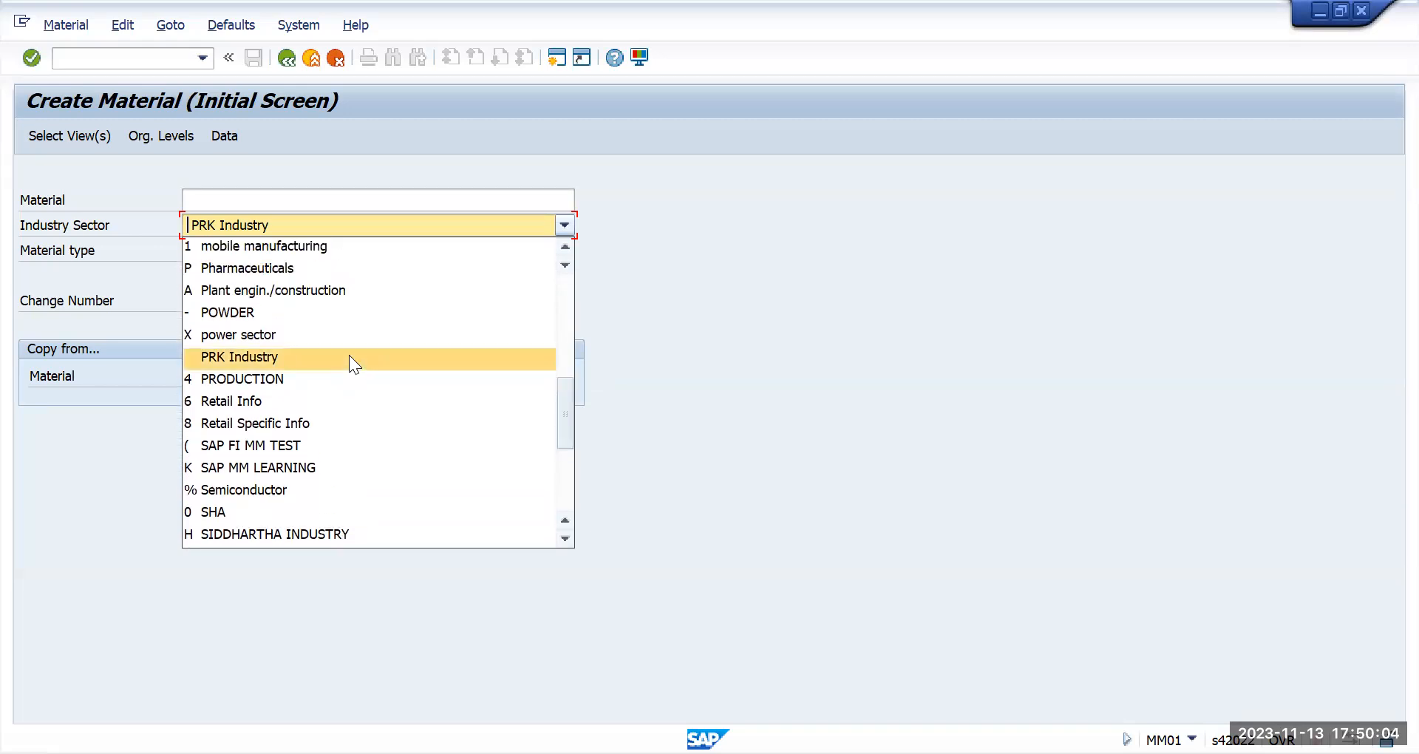
scroll(348, 359, "up", 1)
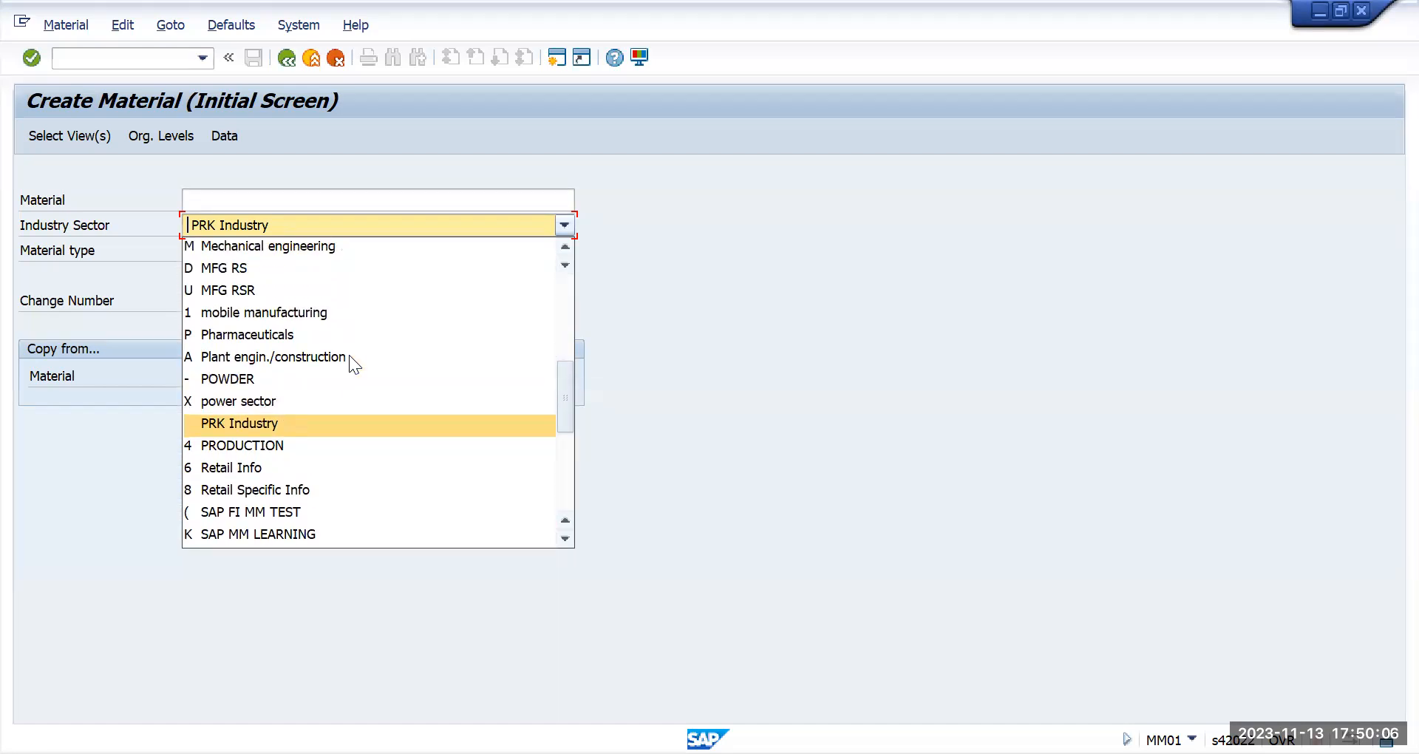
scroll(350, 358, "up", 3)
scroll(349, 357, "up", 3)
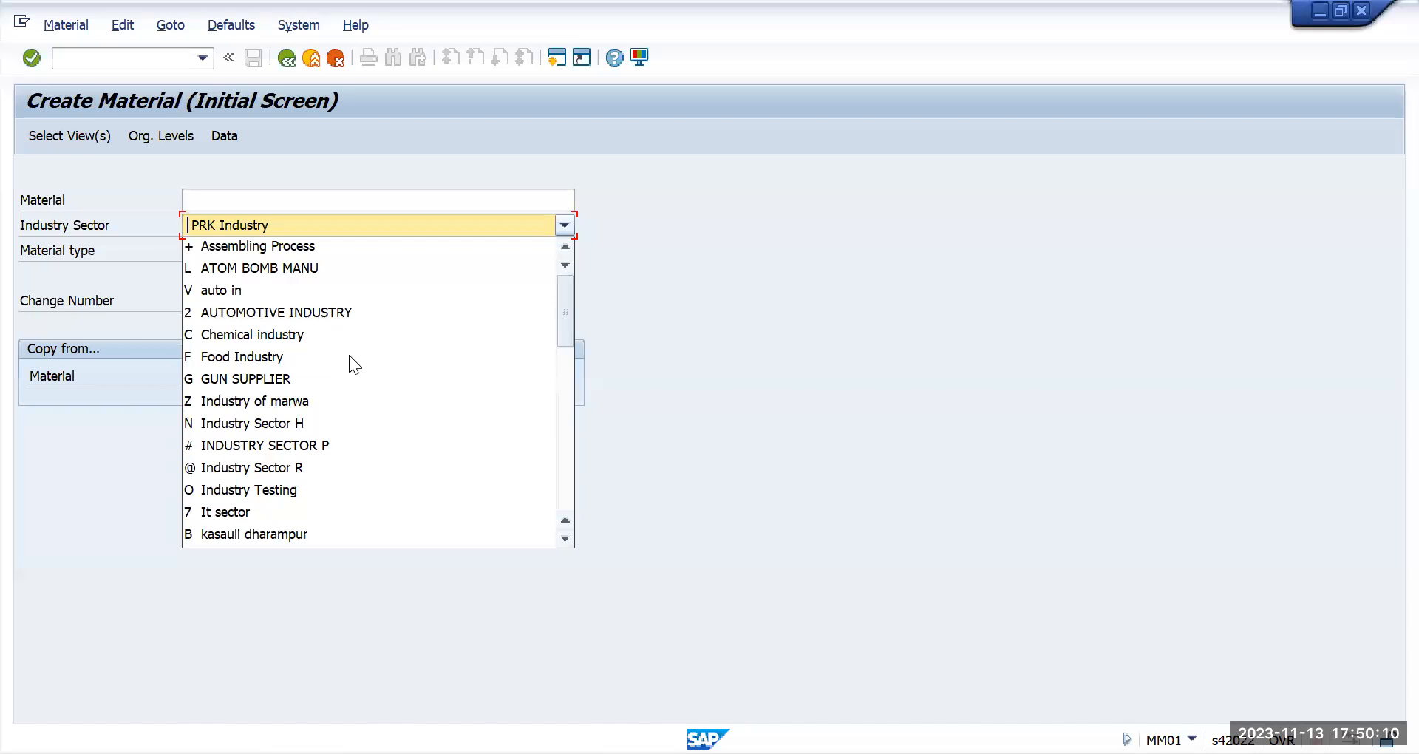
key("Escape")
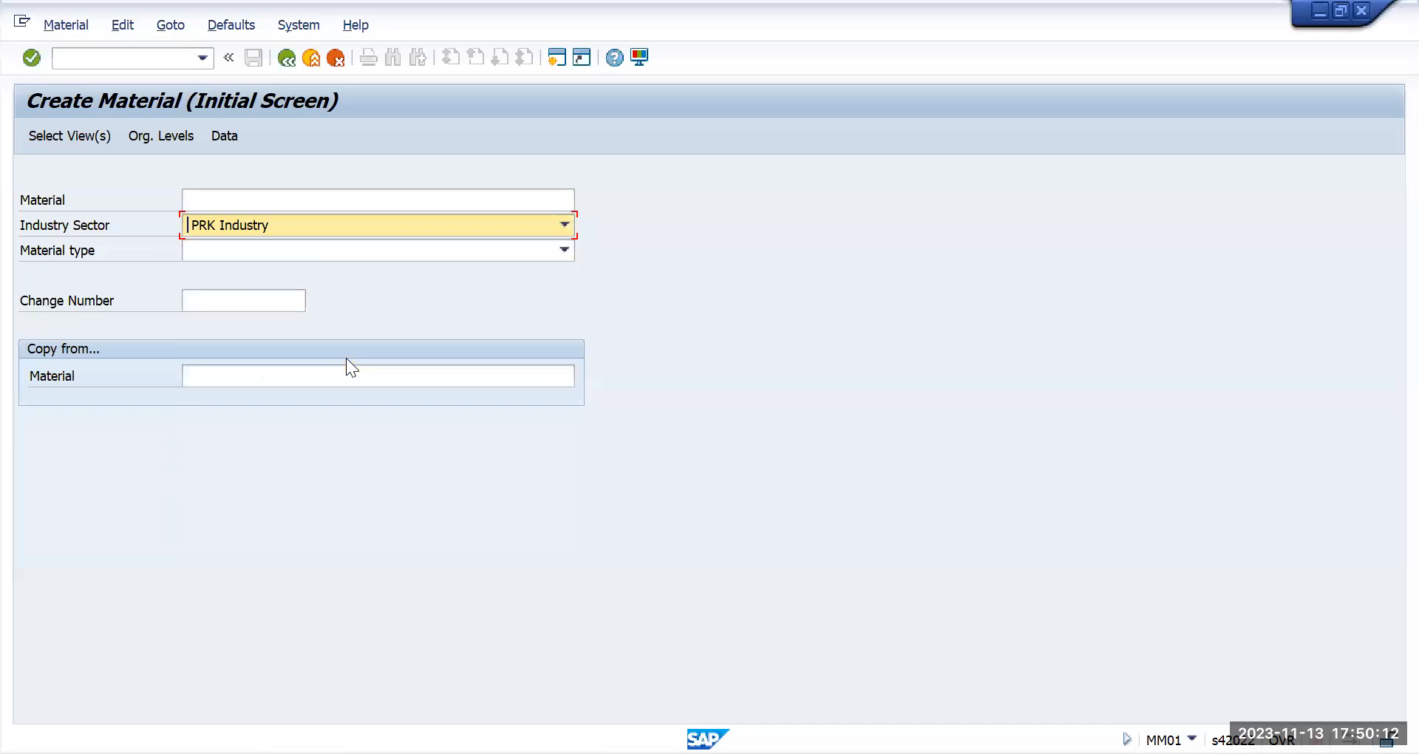
key("alt+Tab")
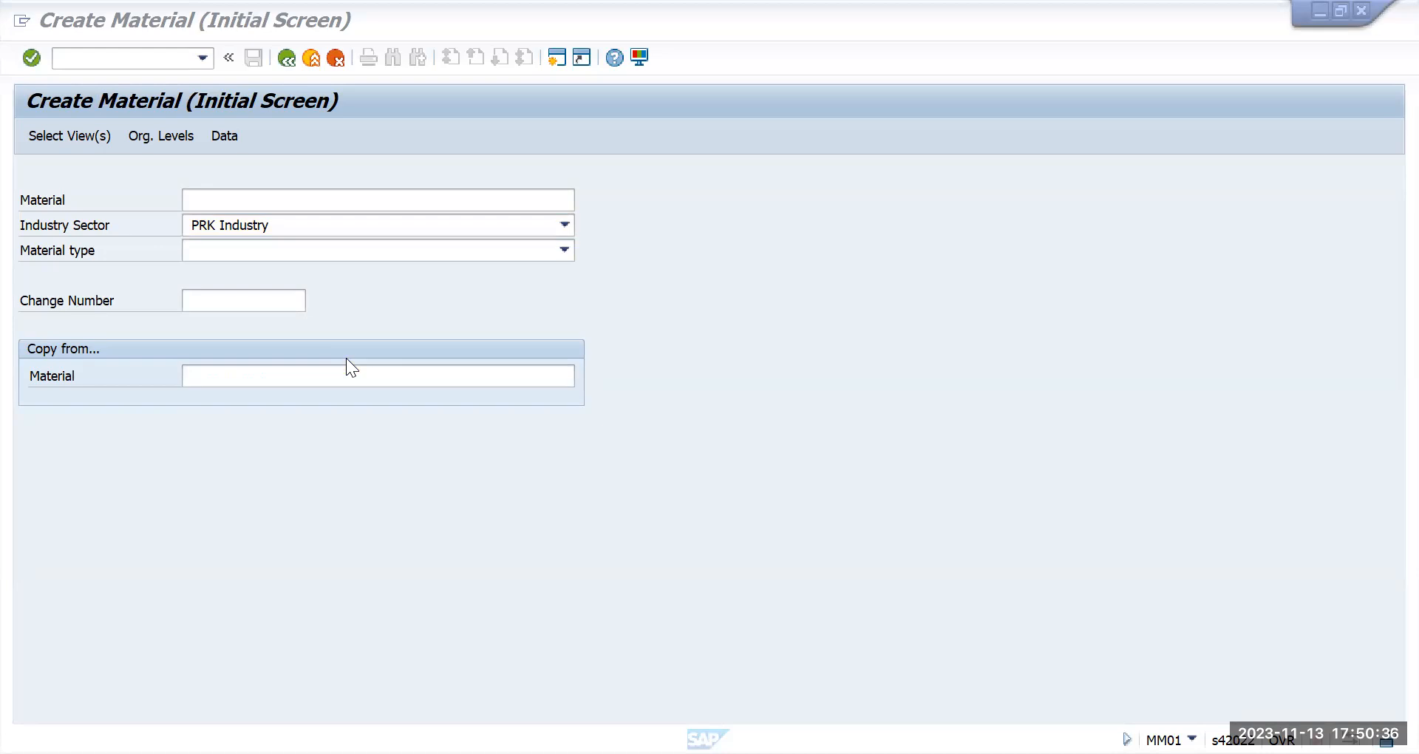
- Reopen the industry sector choices and look through them again for a sector suited to the new material
left_click(565, 225)
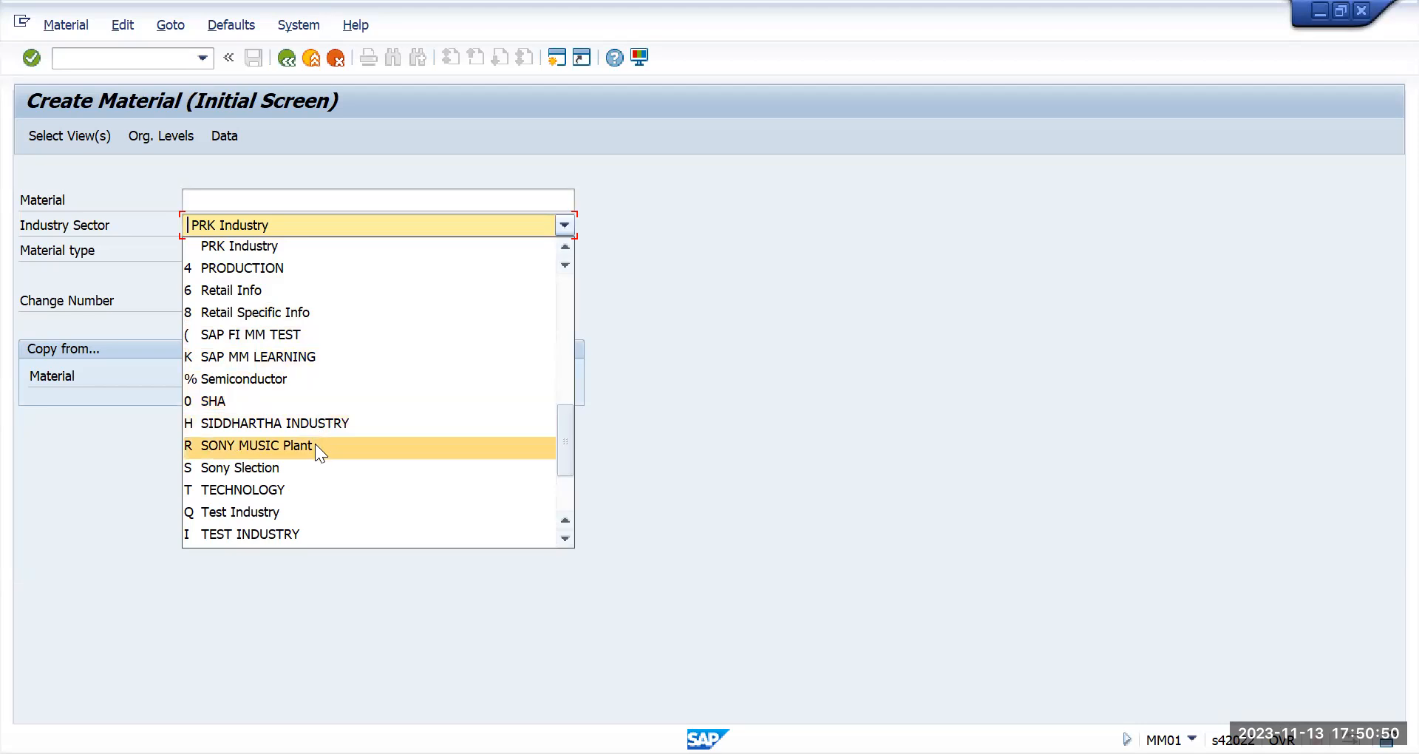
scroll(312, 472, "down", 6)
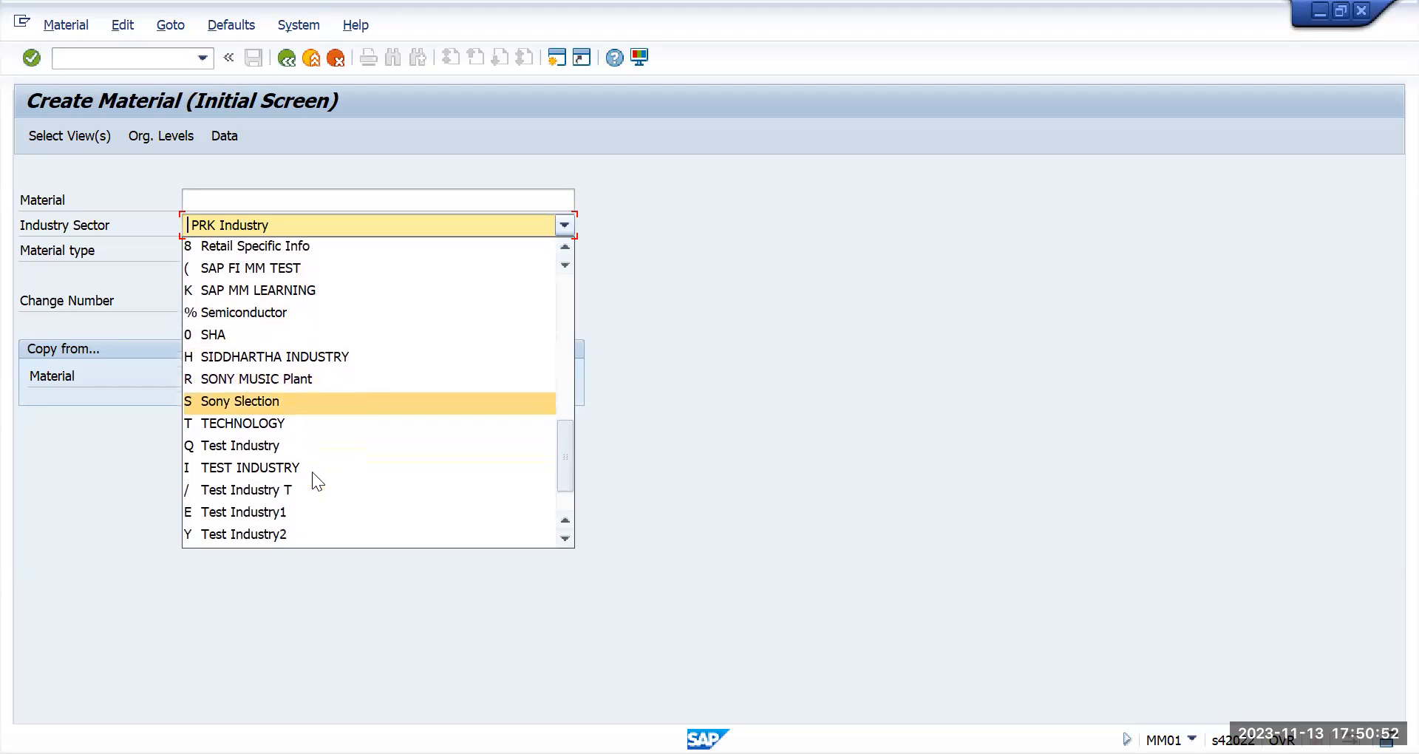
scroll(312, 472, "down", 1)
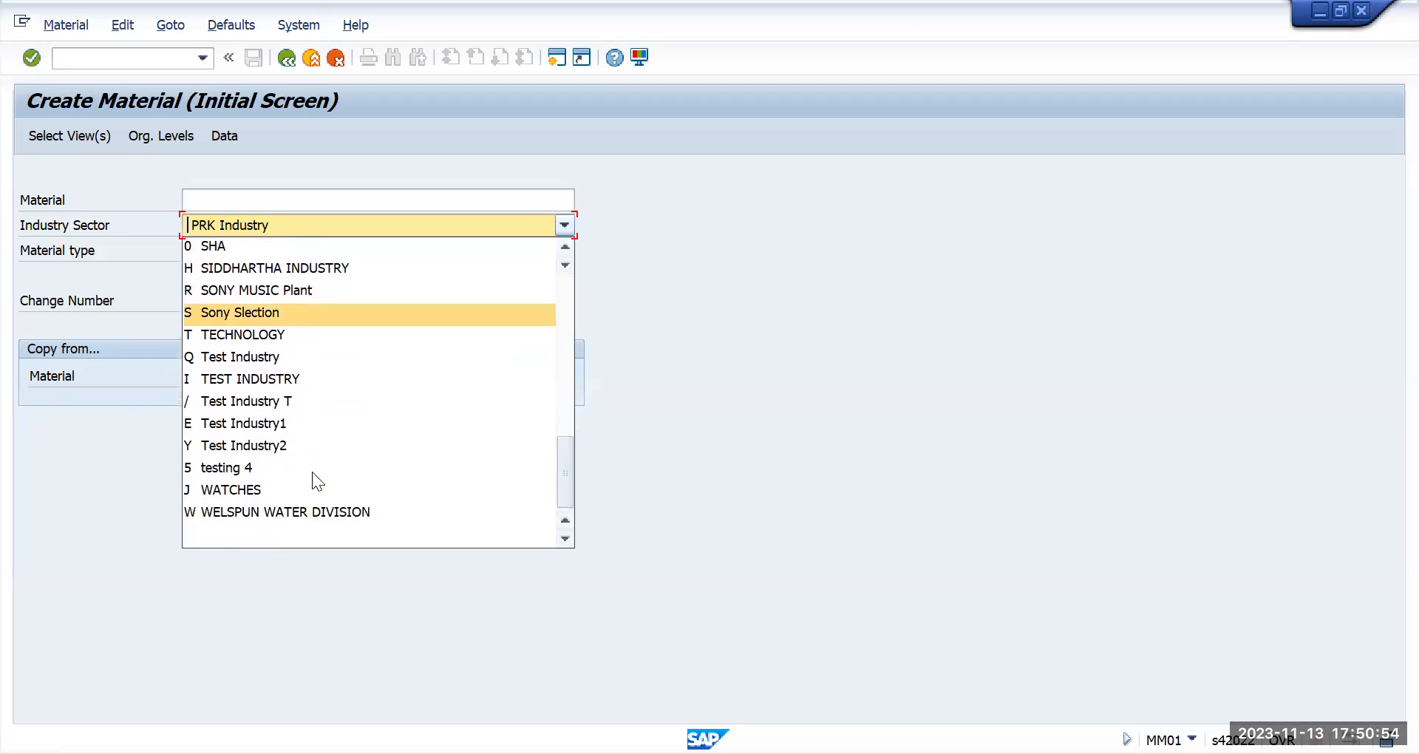
scroll(312, 472, "up", 2)
scroll(312, 471, "up", 5)
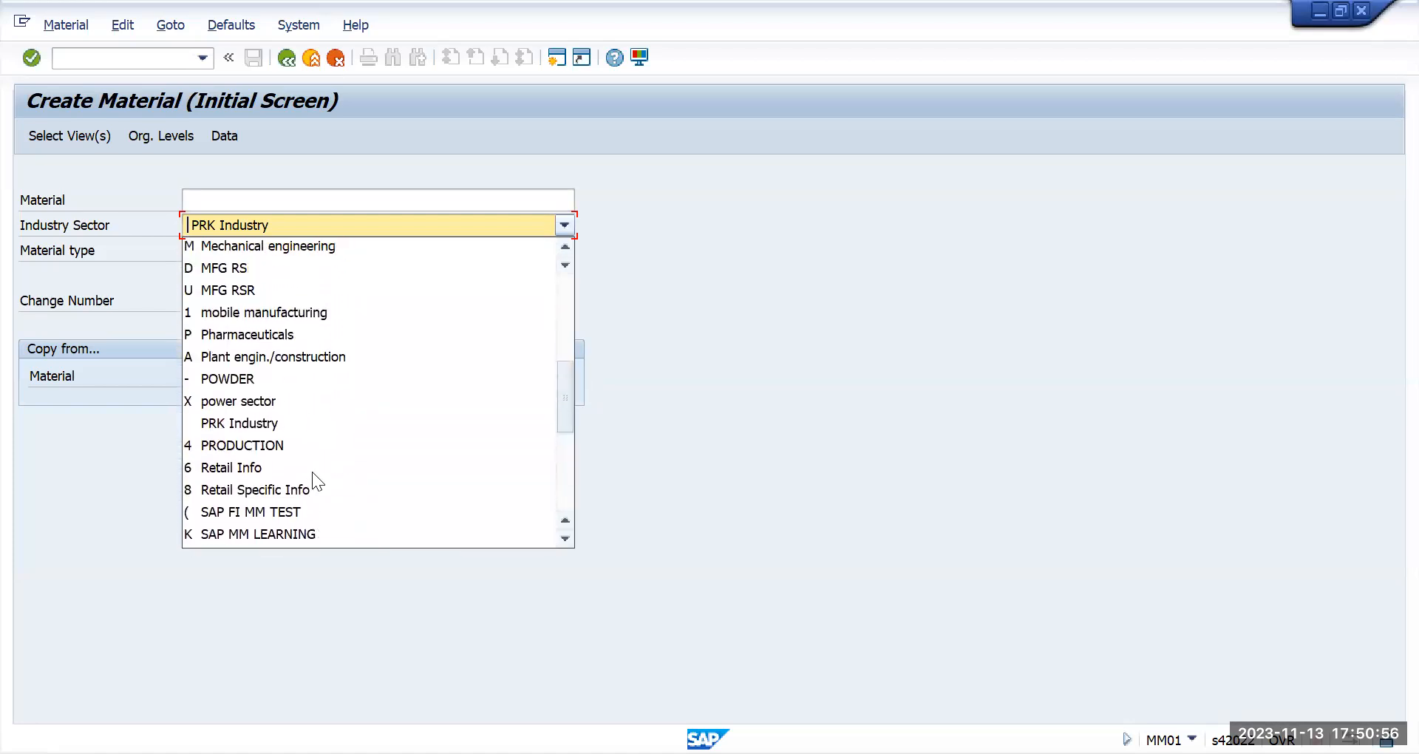
scroll(312, 471, "up", 3)
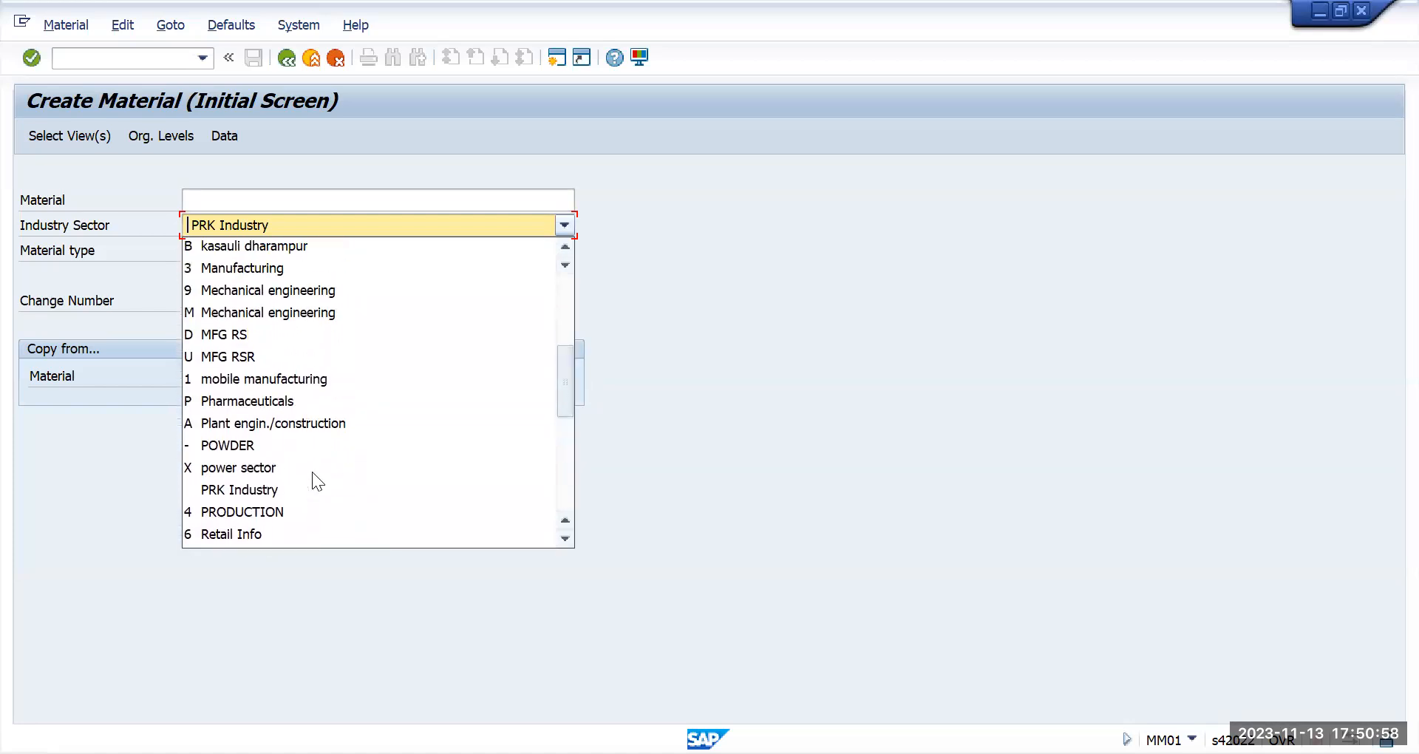
- Set the industry sector to 3 Manufacturing and try to open the view selection for the new material
scroll(312, 360, "up", 1)
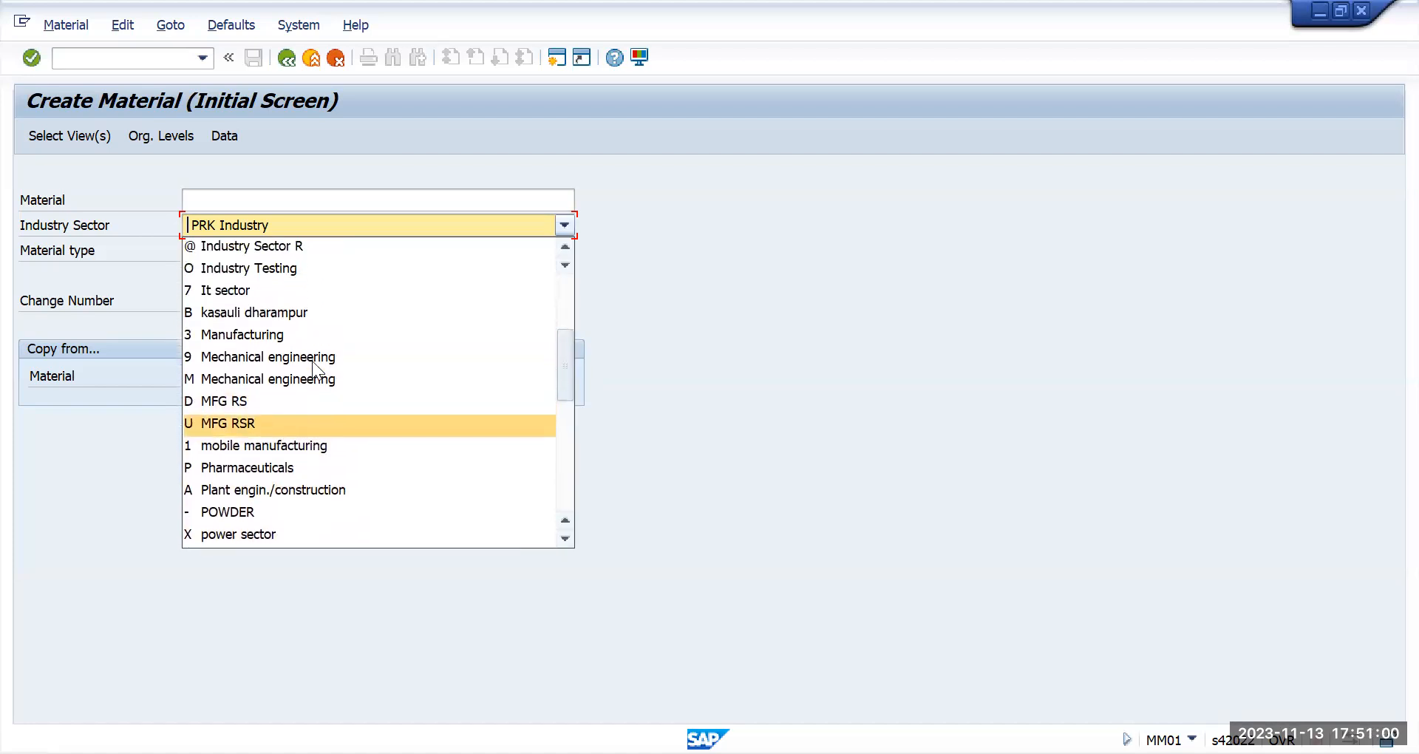
left_click(282, 334)
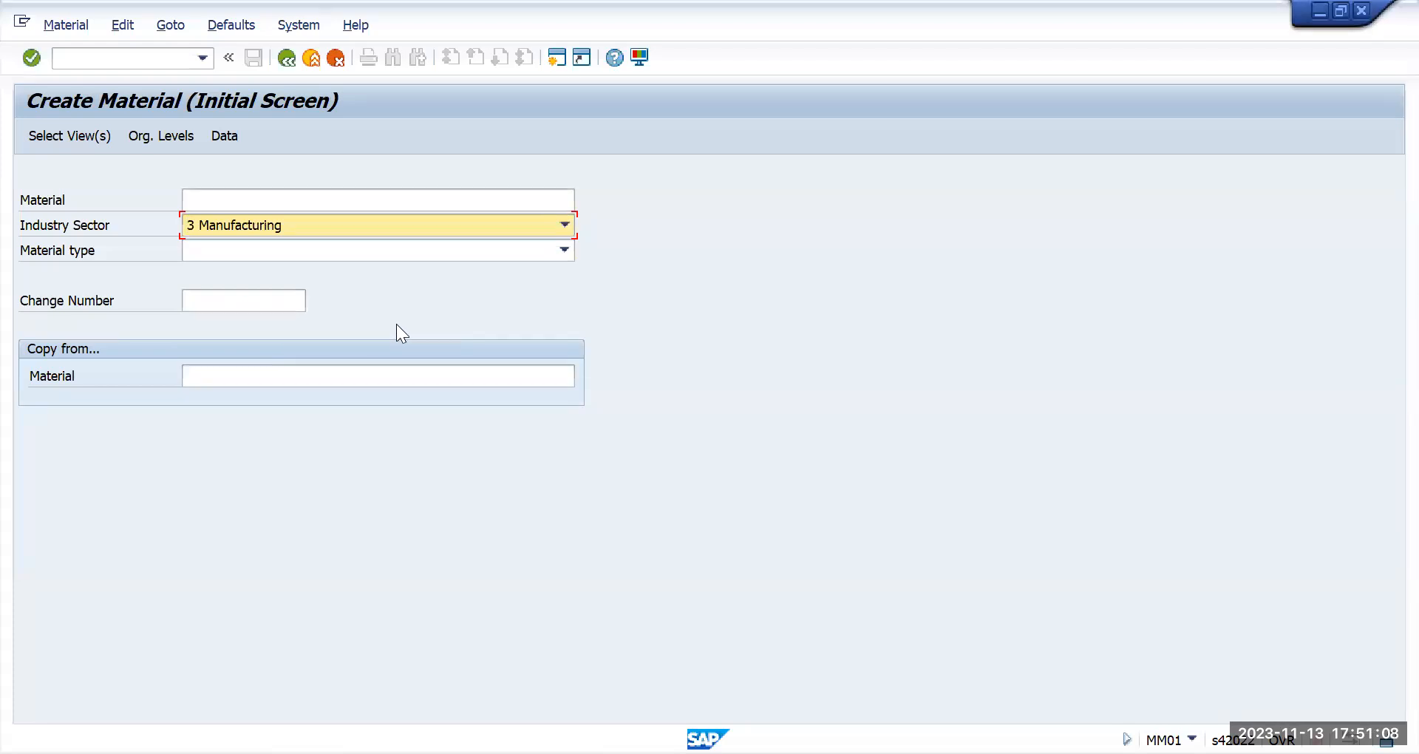
left_click(77, 137)
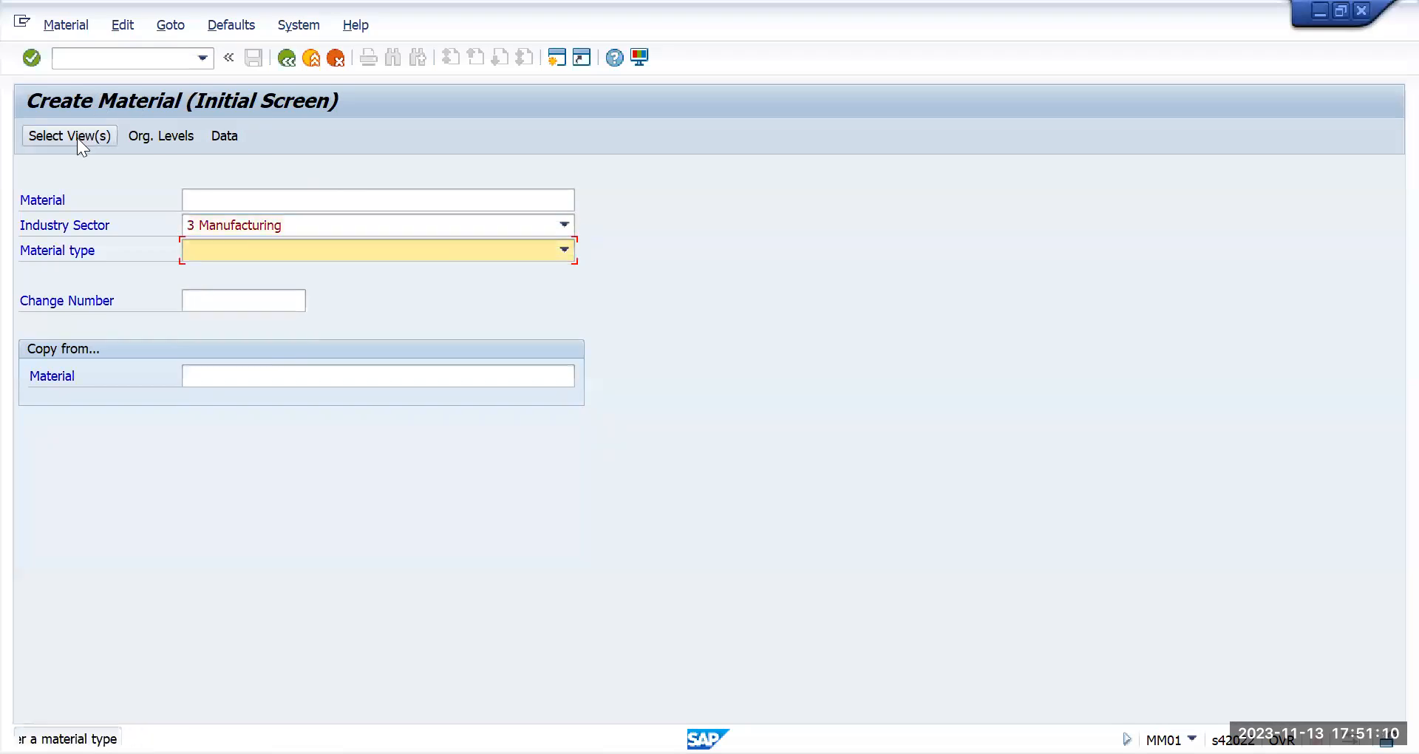
- Open the material type choices and examine the entries from the beginning through the finished product types
left_click(566, 248)
scroll(426, 343, "down", 1)
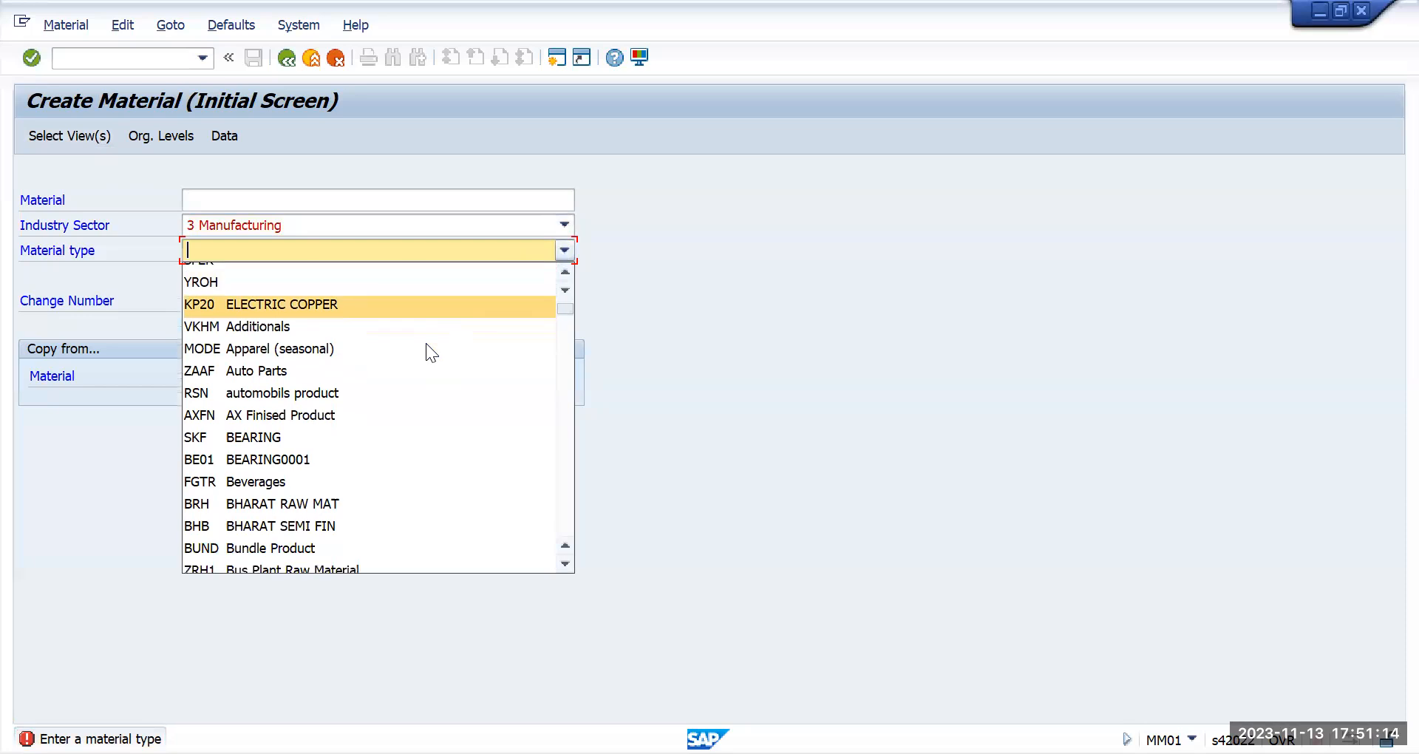
scroll(426, 343, "down", 3)
scroll(425, 343, "down", 5)
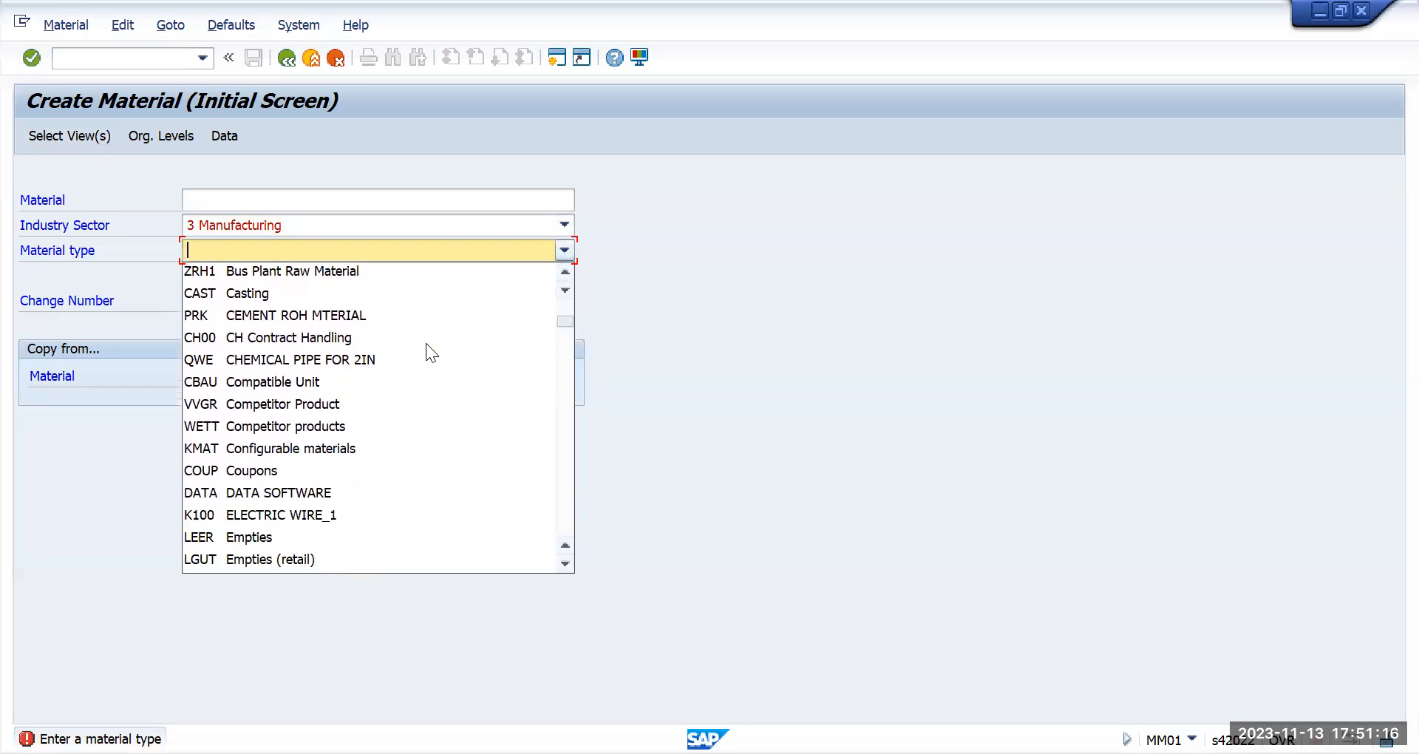
scroll(425, 343, "down", 3)
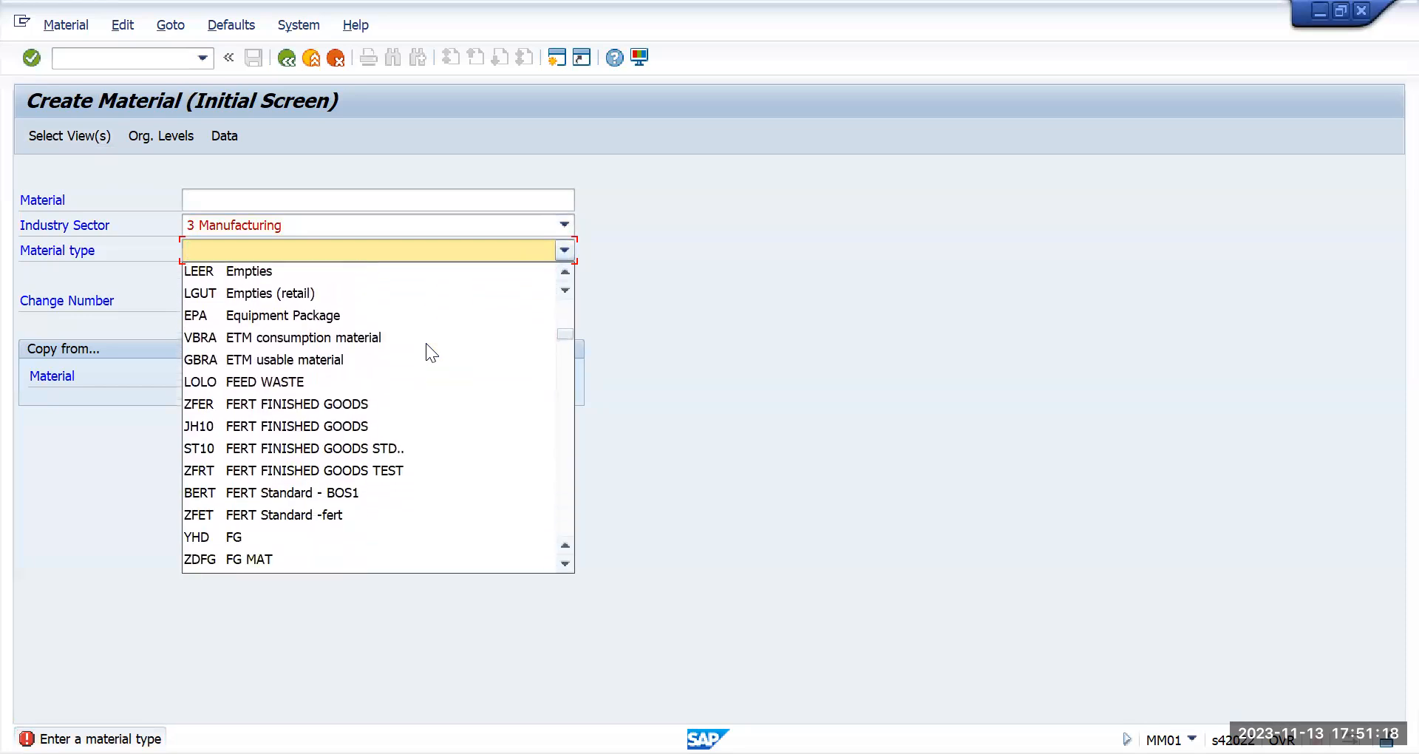
scroll(425, 343, "down", 1)
scroll(426, 342, "down", 9)
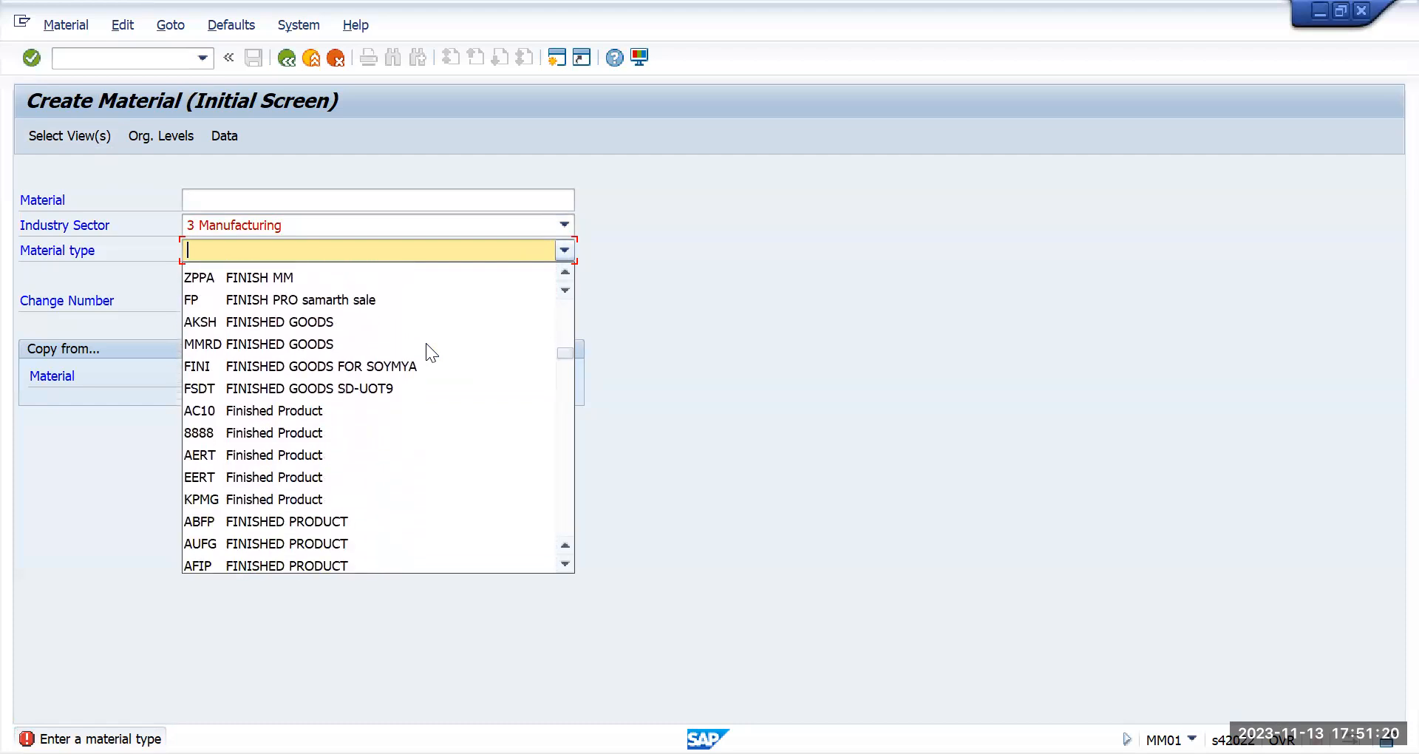
scroll(426, 343, "down", 5)
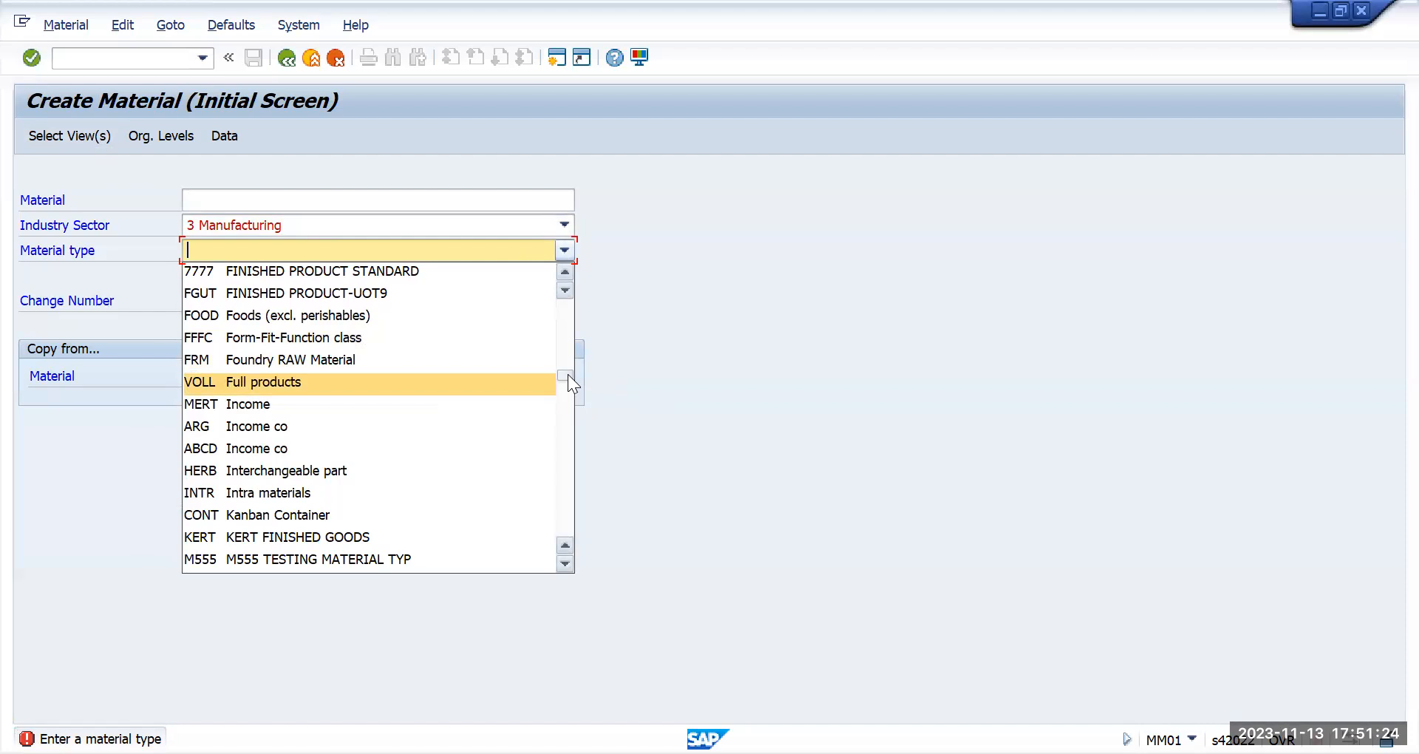
- Search the material type choices for codes starting with R, M and T, and return to the beginning of the list
key("r")
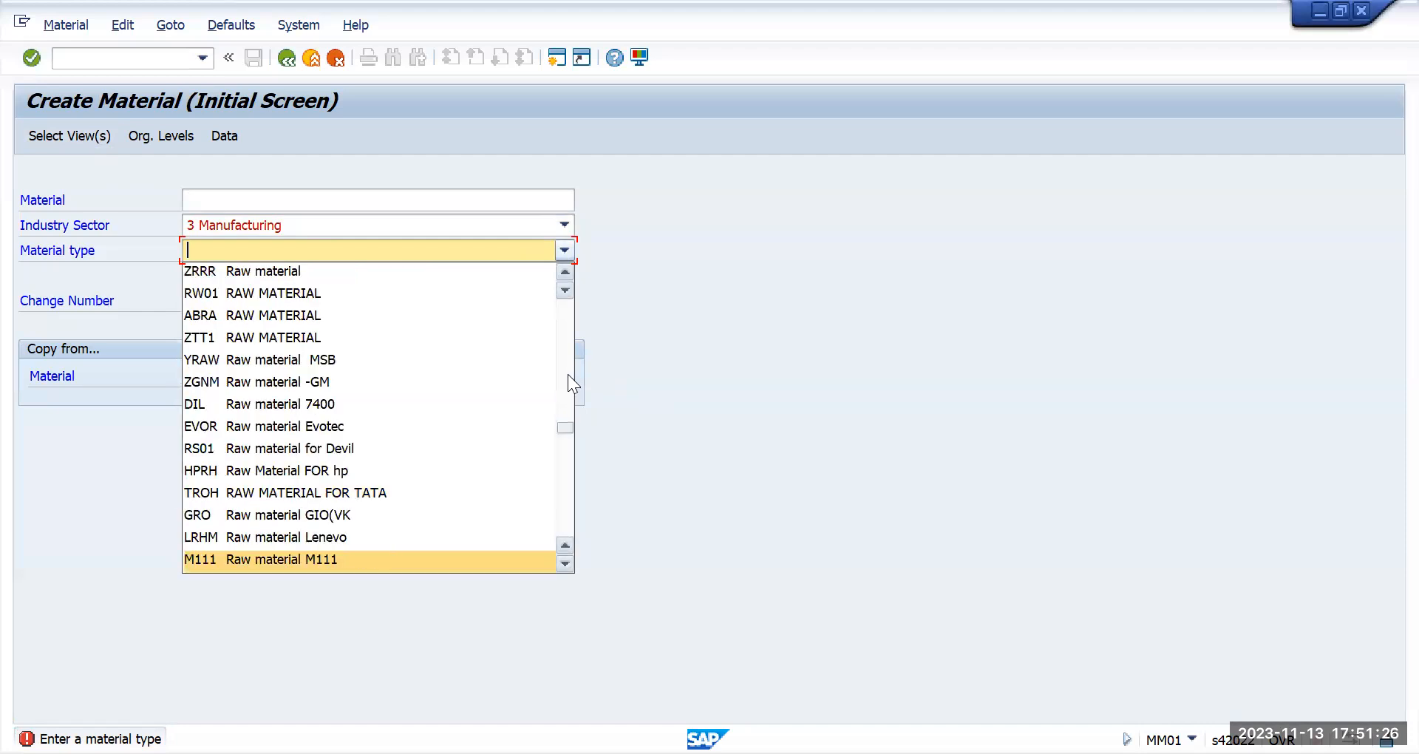
key("m")
key("m")
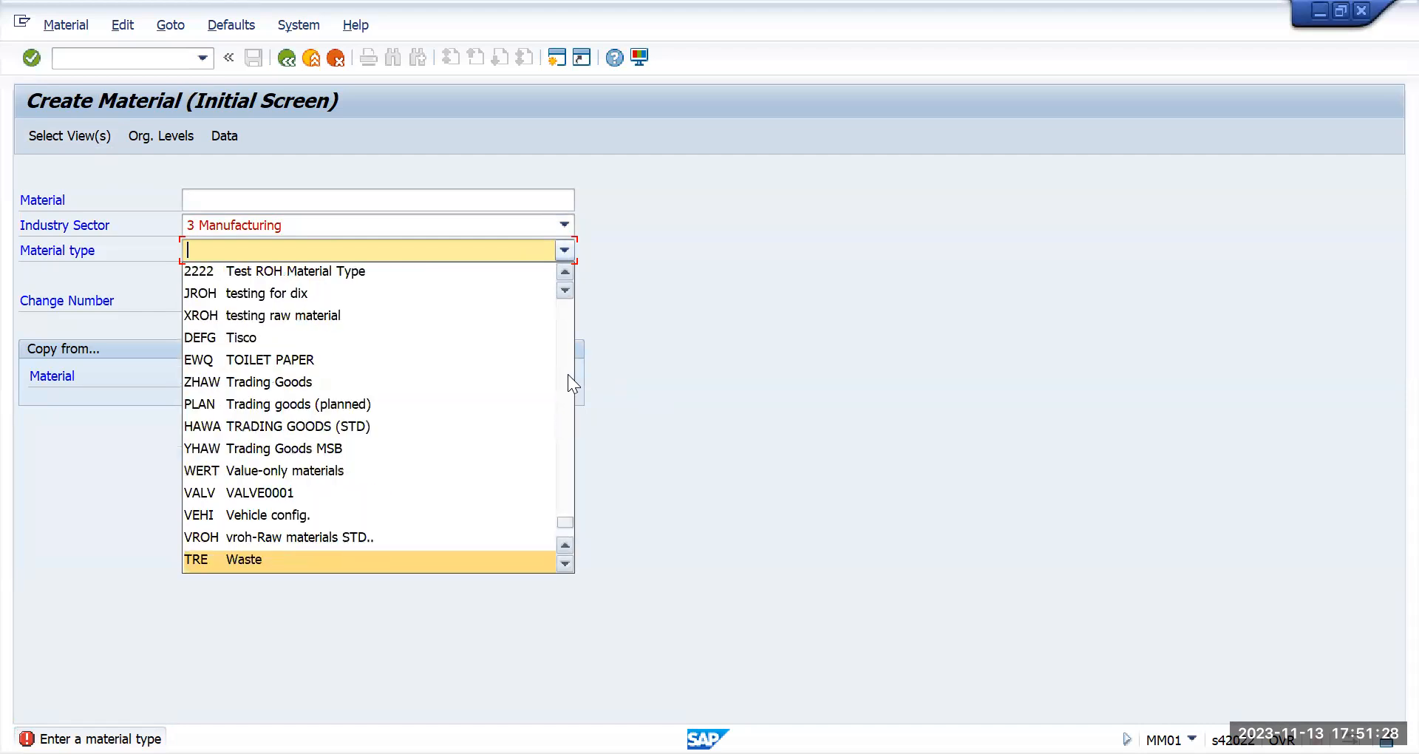
key("t")
key("t")
key("t")
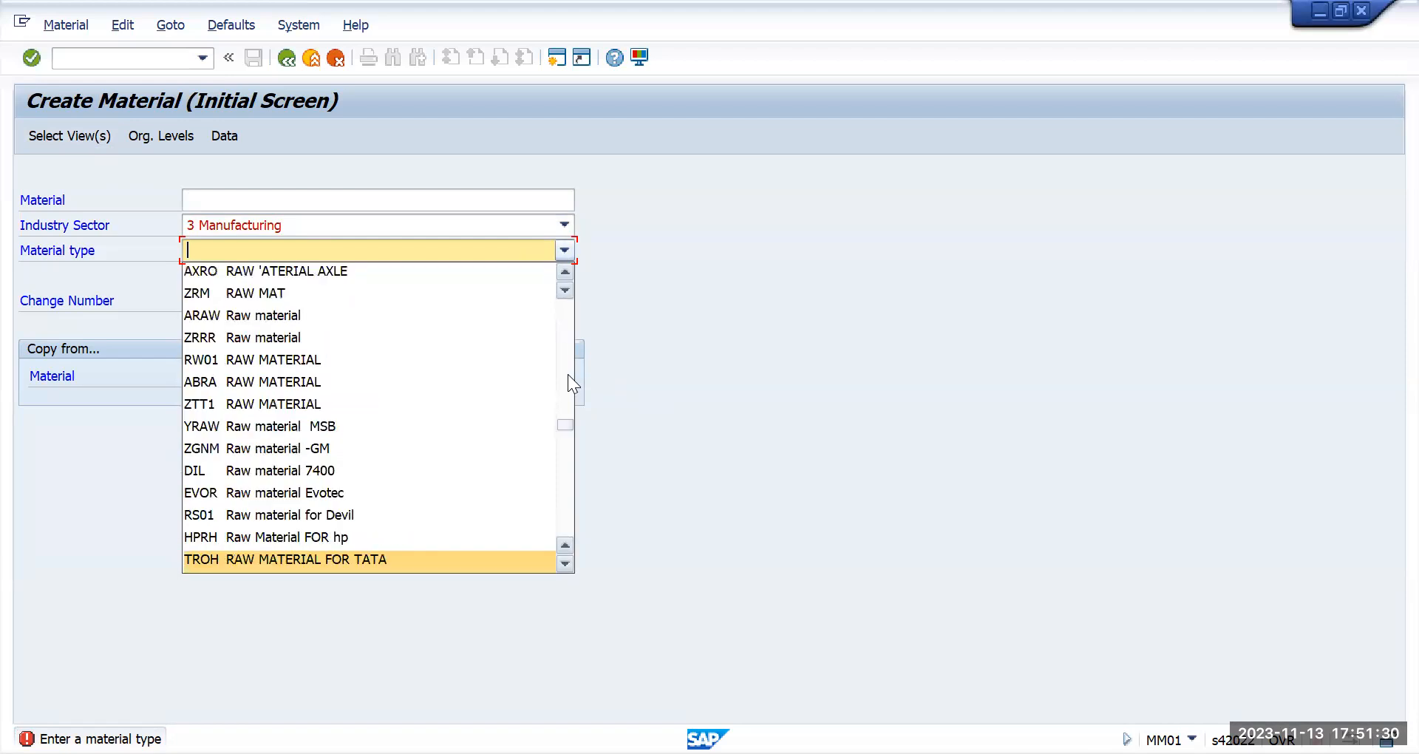
key("t")
key("t")
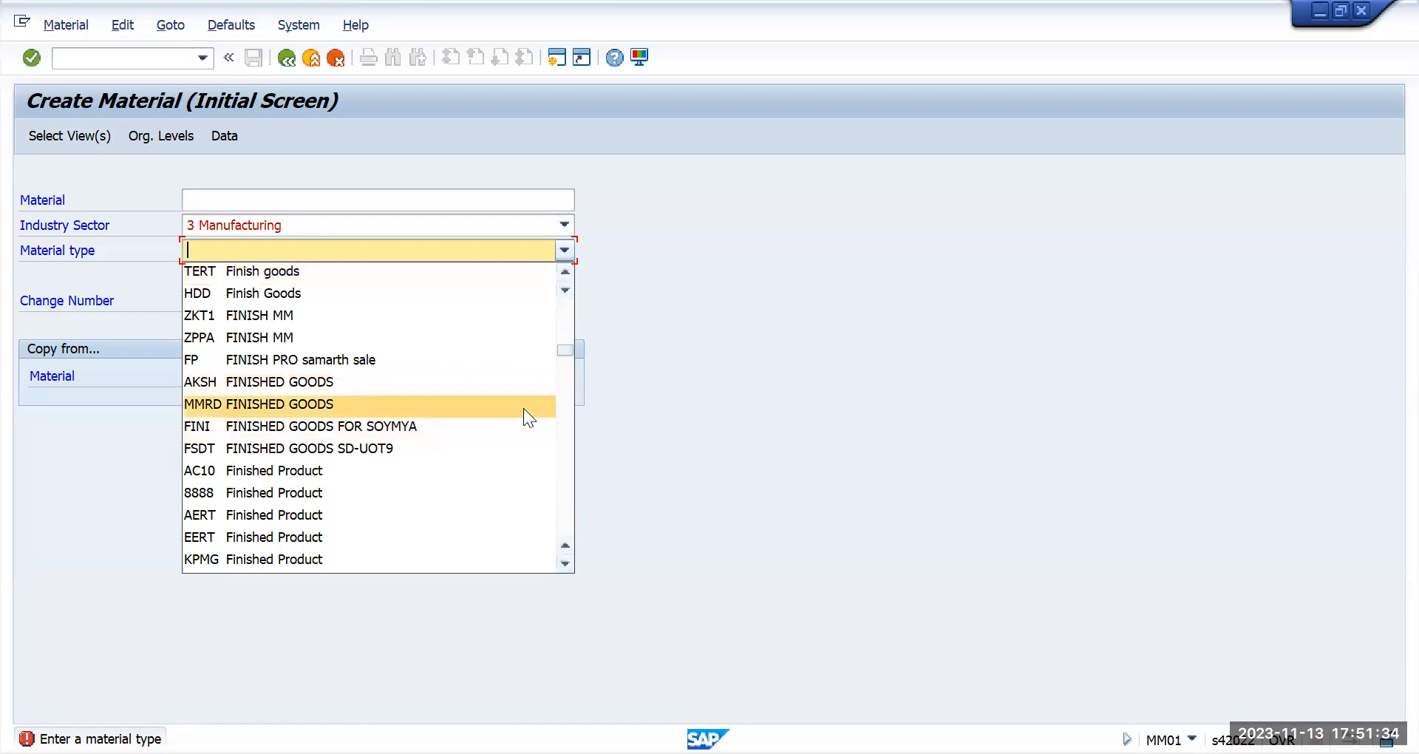
scroll(524, 408, "down", 3)
scroll(523, 407, "down", 3)
scroll(523, 408, "up", 7)
scroll(523, 406, "up", 15)
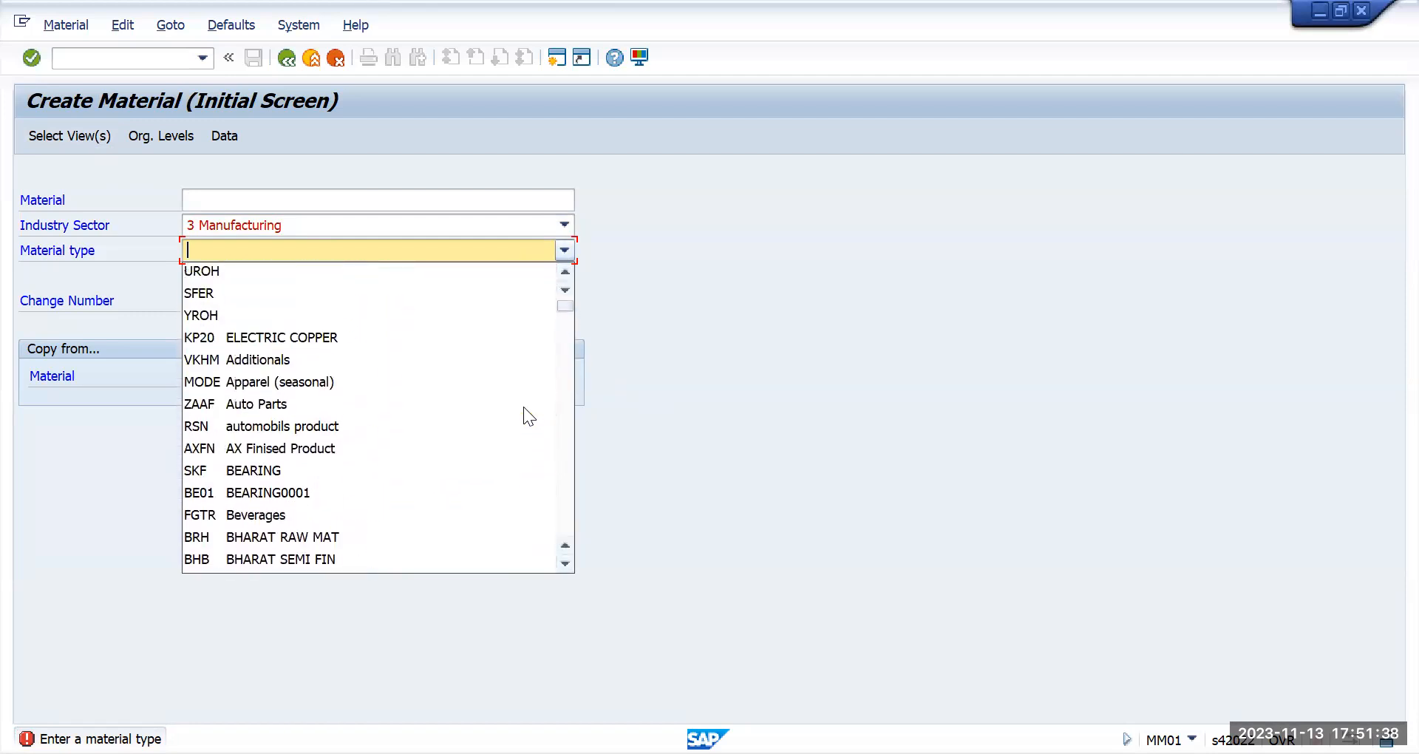
- Look through the complete list of material types from the first entries down to Work in Process
left_click(566, 426)
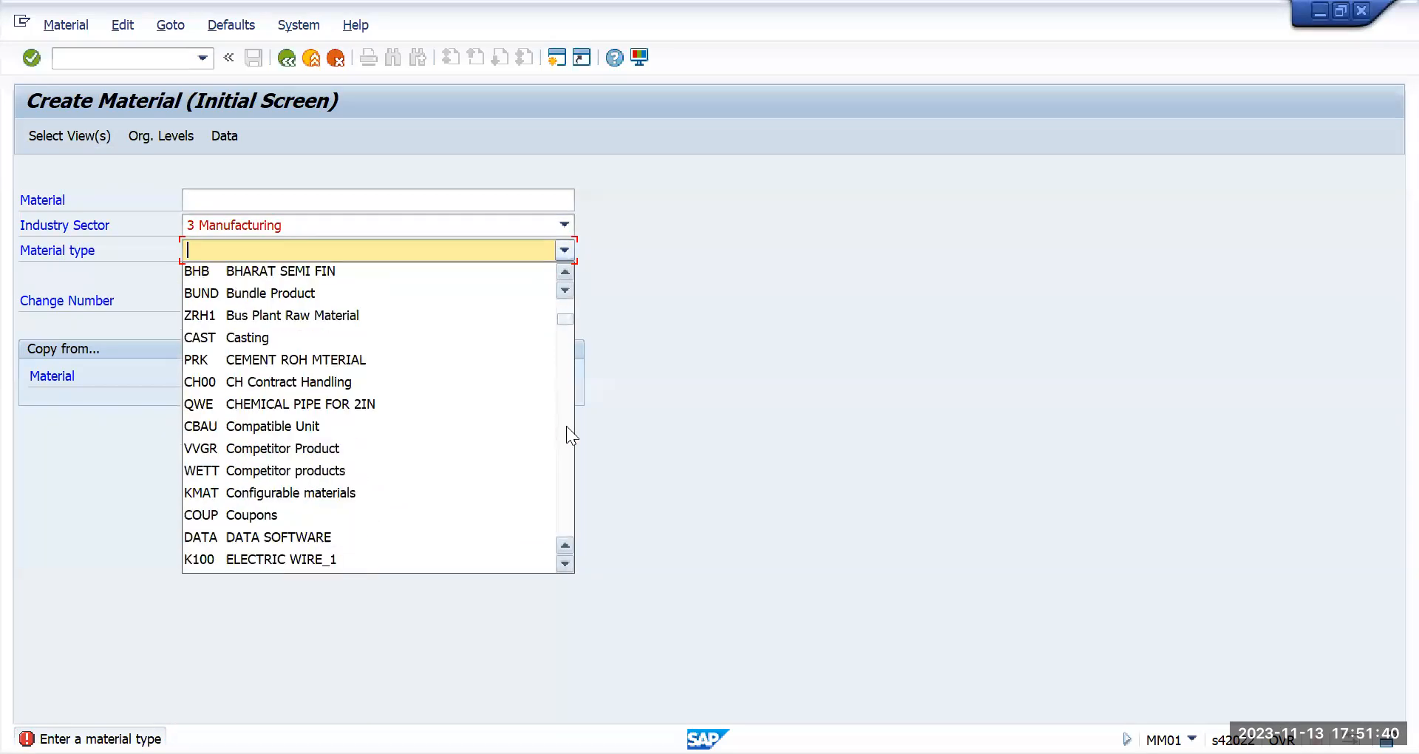
left_click(566, 426)
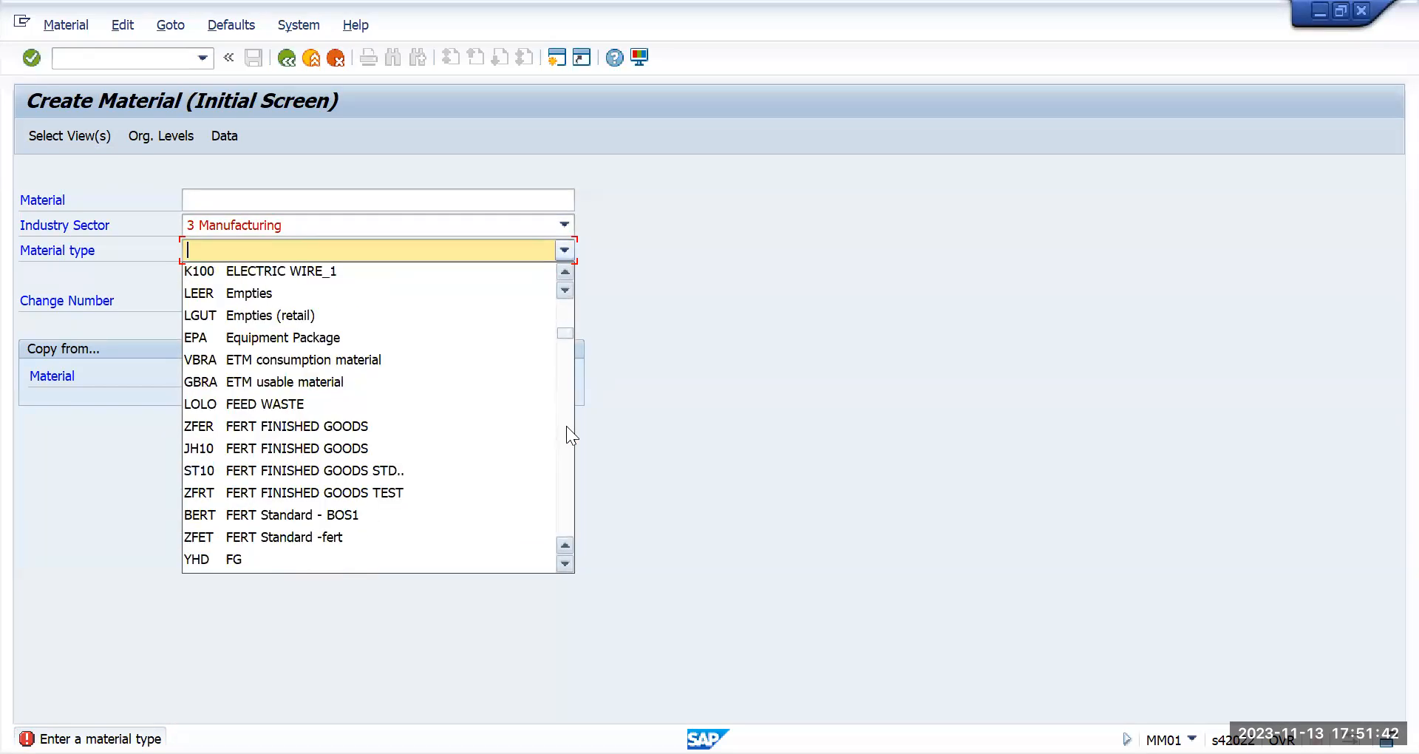
left_click(566, 425)
left_click(566, 426)
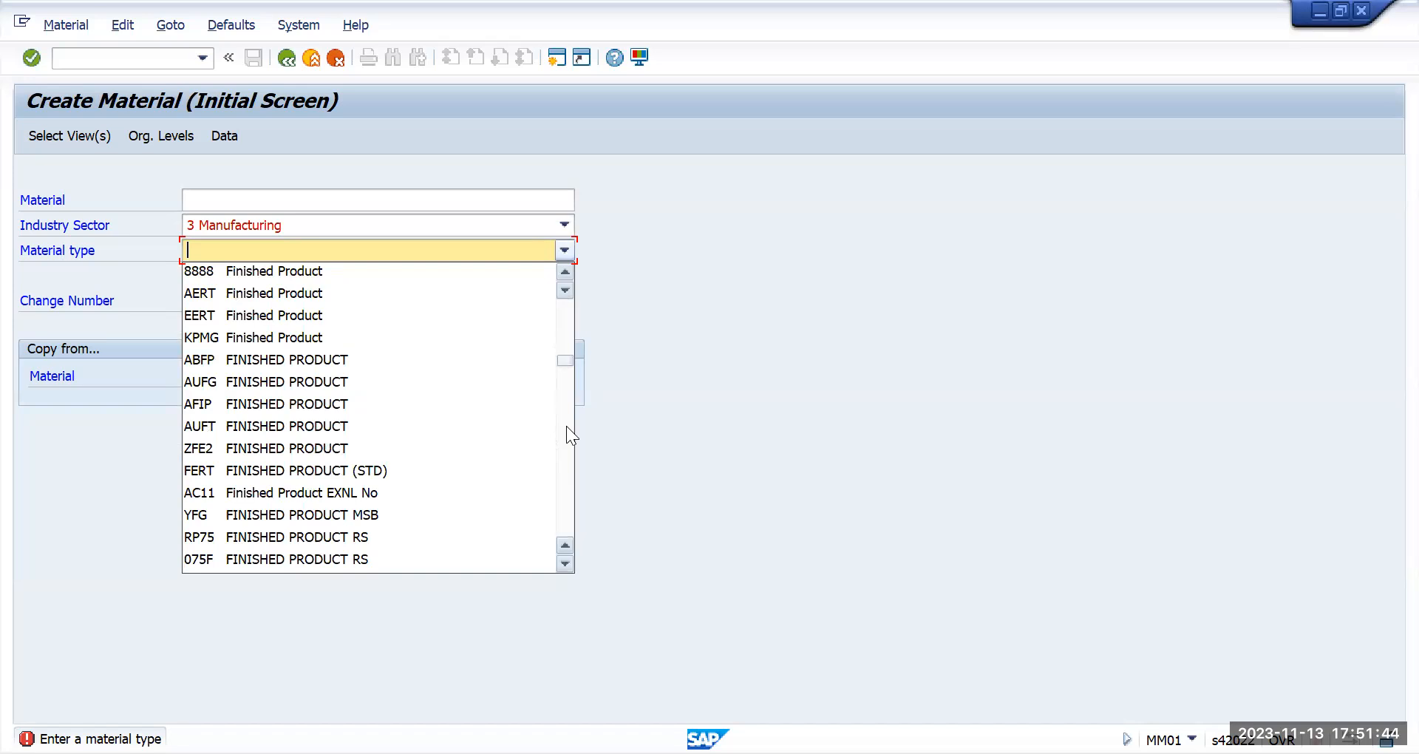
left_click(566, 426)
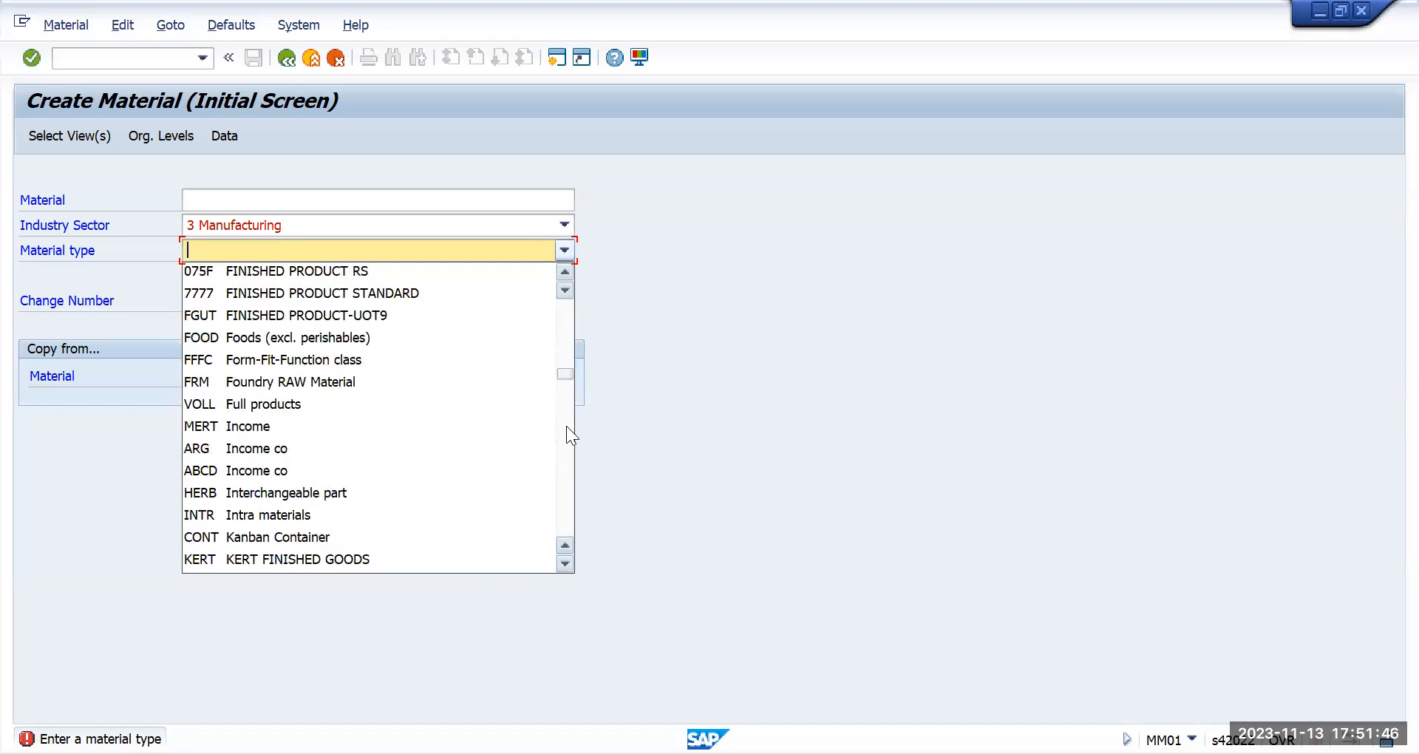
left_click(566, 426)
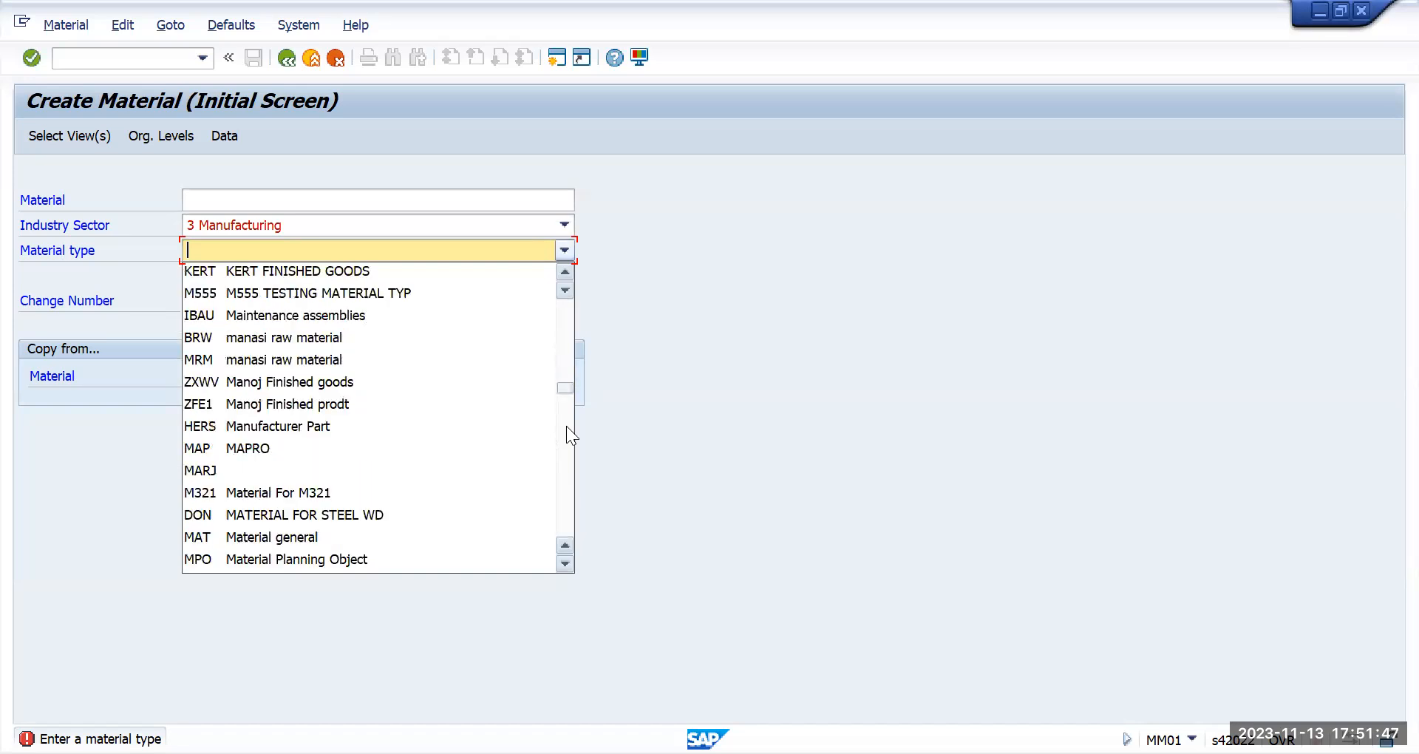
left_click(566, 470)
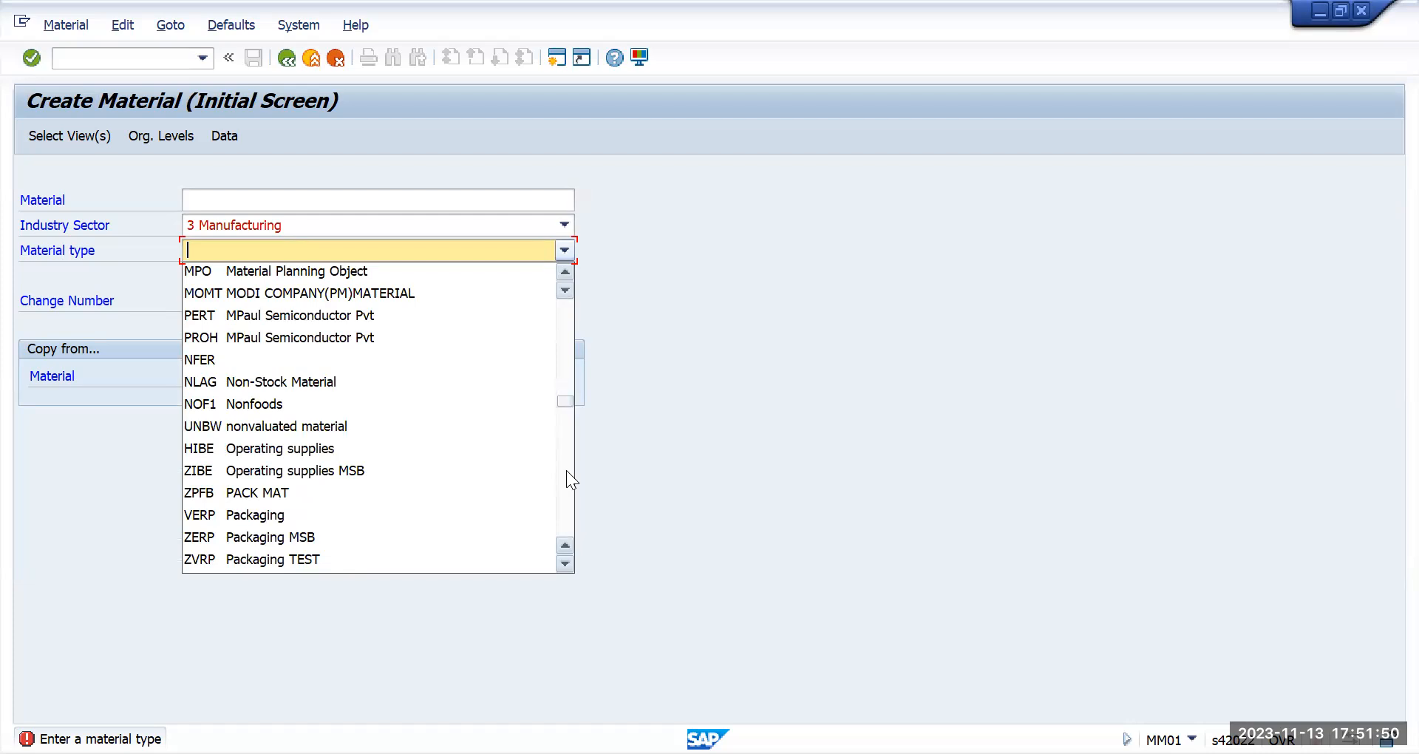
left_click(566, 470)
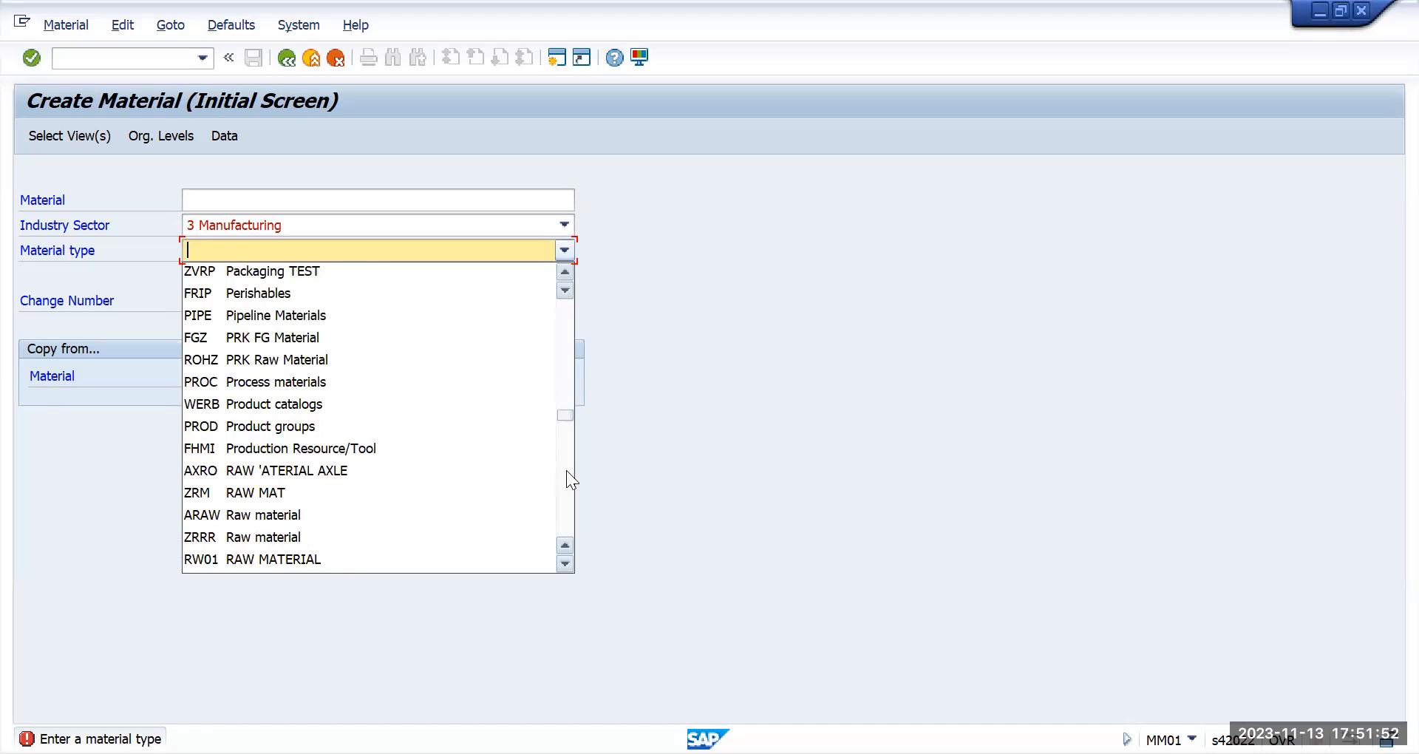
left_click(566, 470)
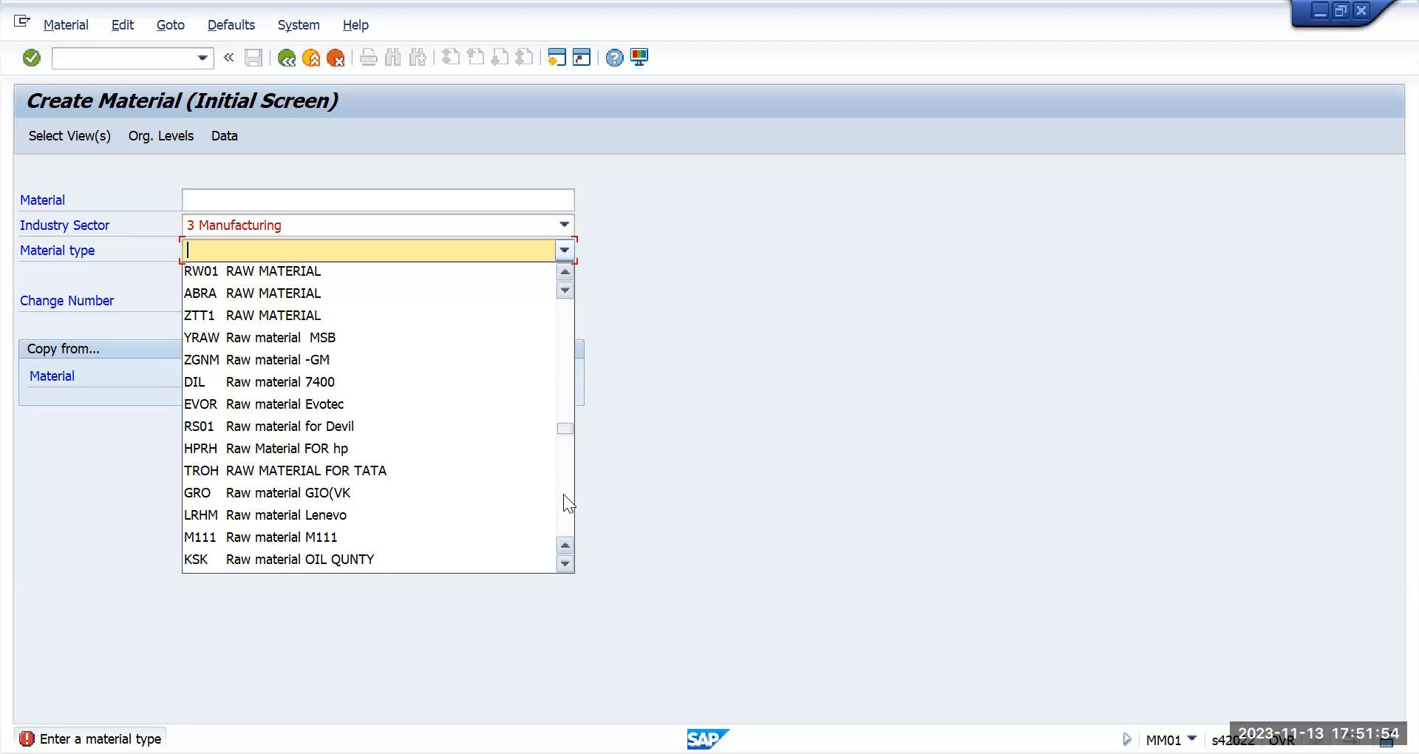
left_click(564, 495)
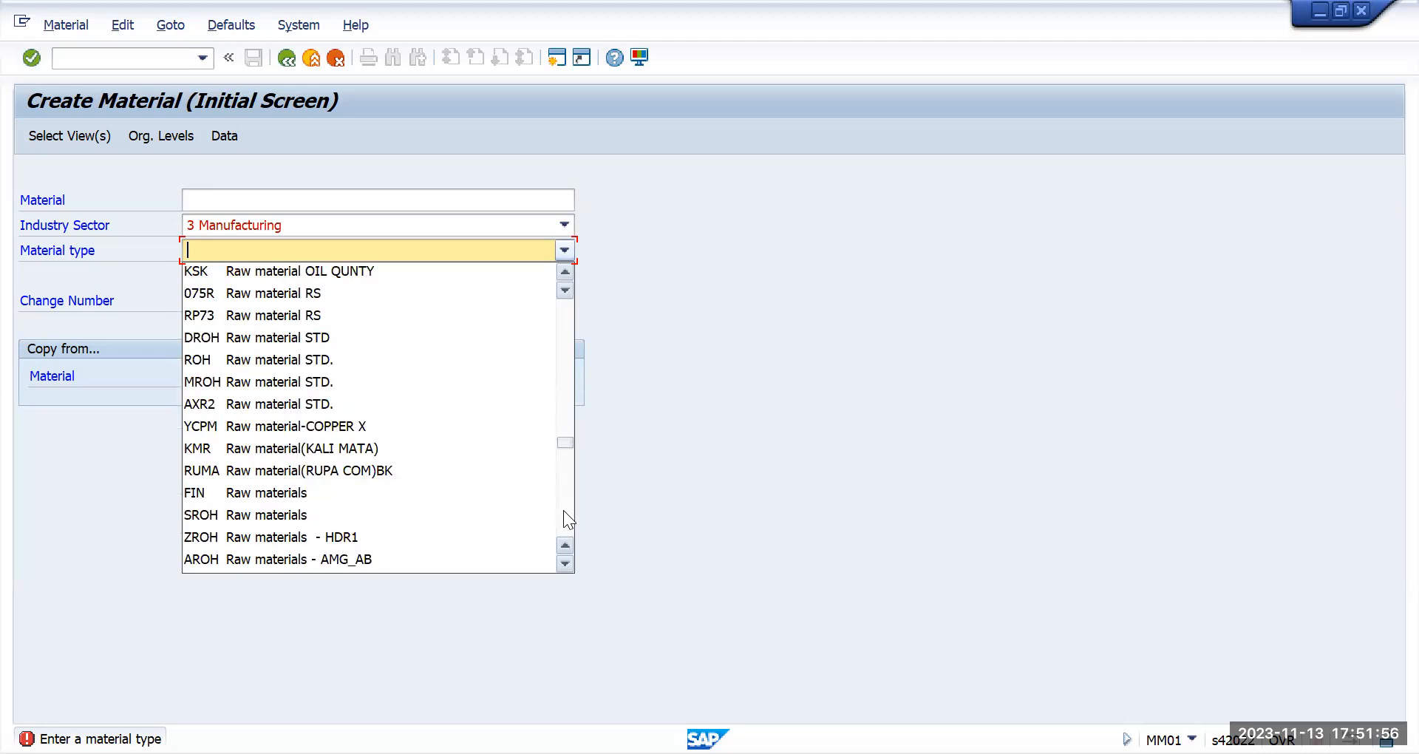
left_click(563, 510)
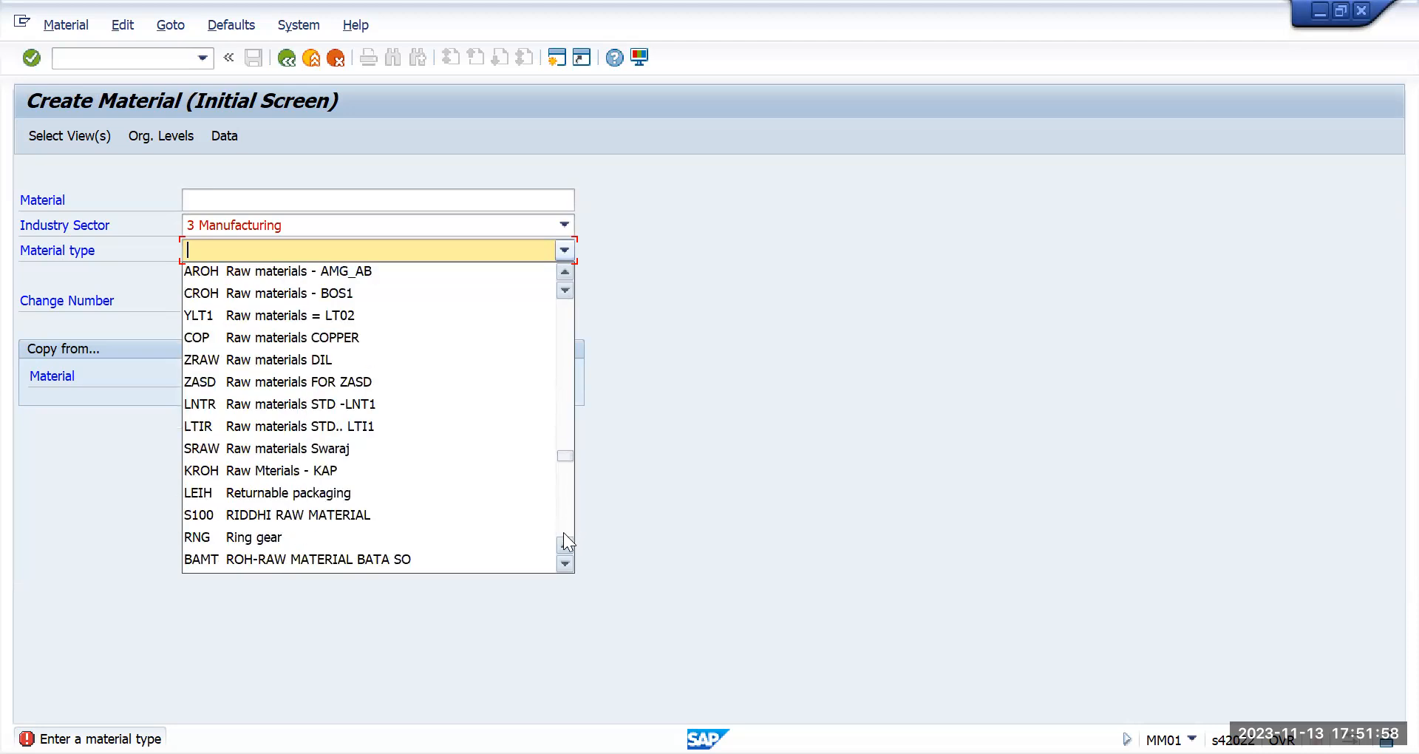
left_click(563, 532)
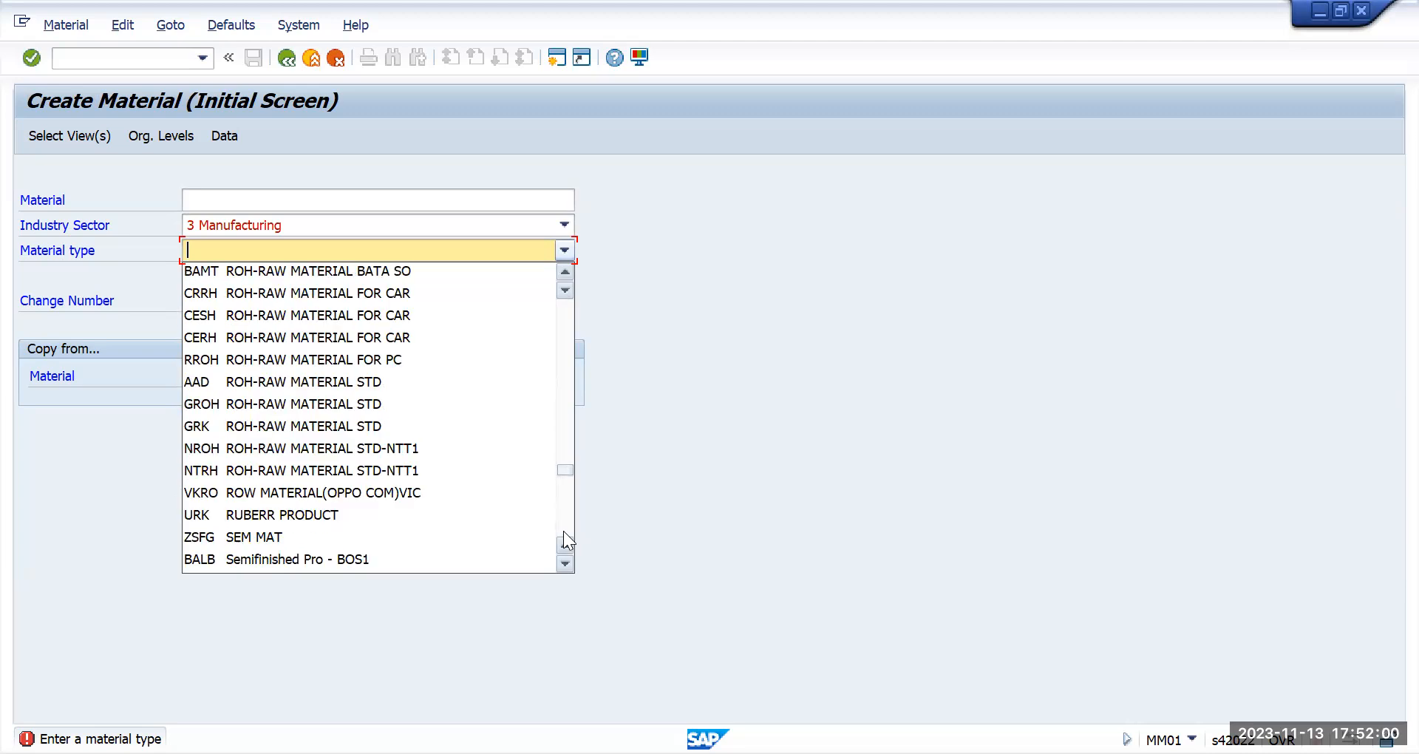
left_click(563, 532)
left_click(563, 530)
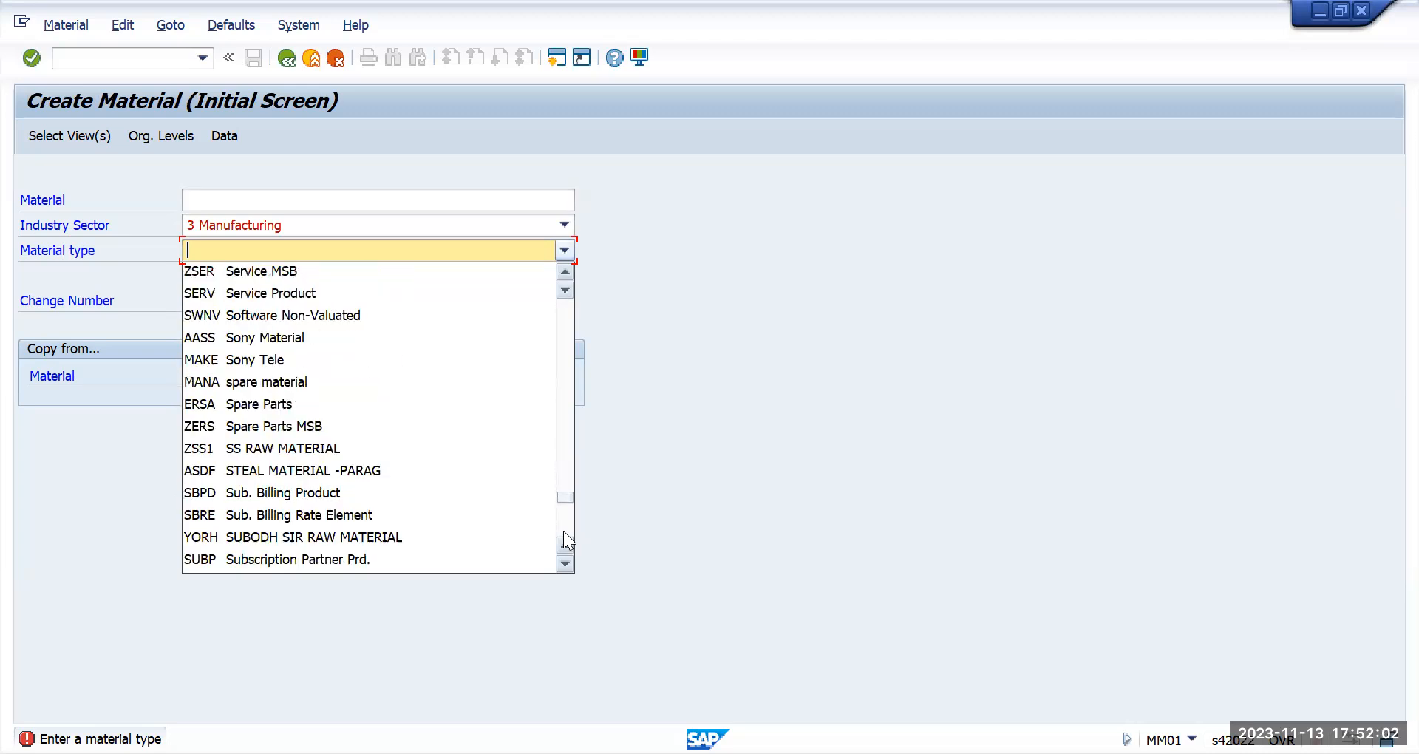
left_click(563, 530)
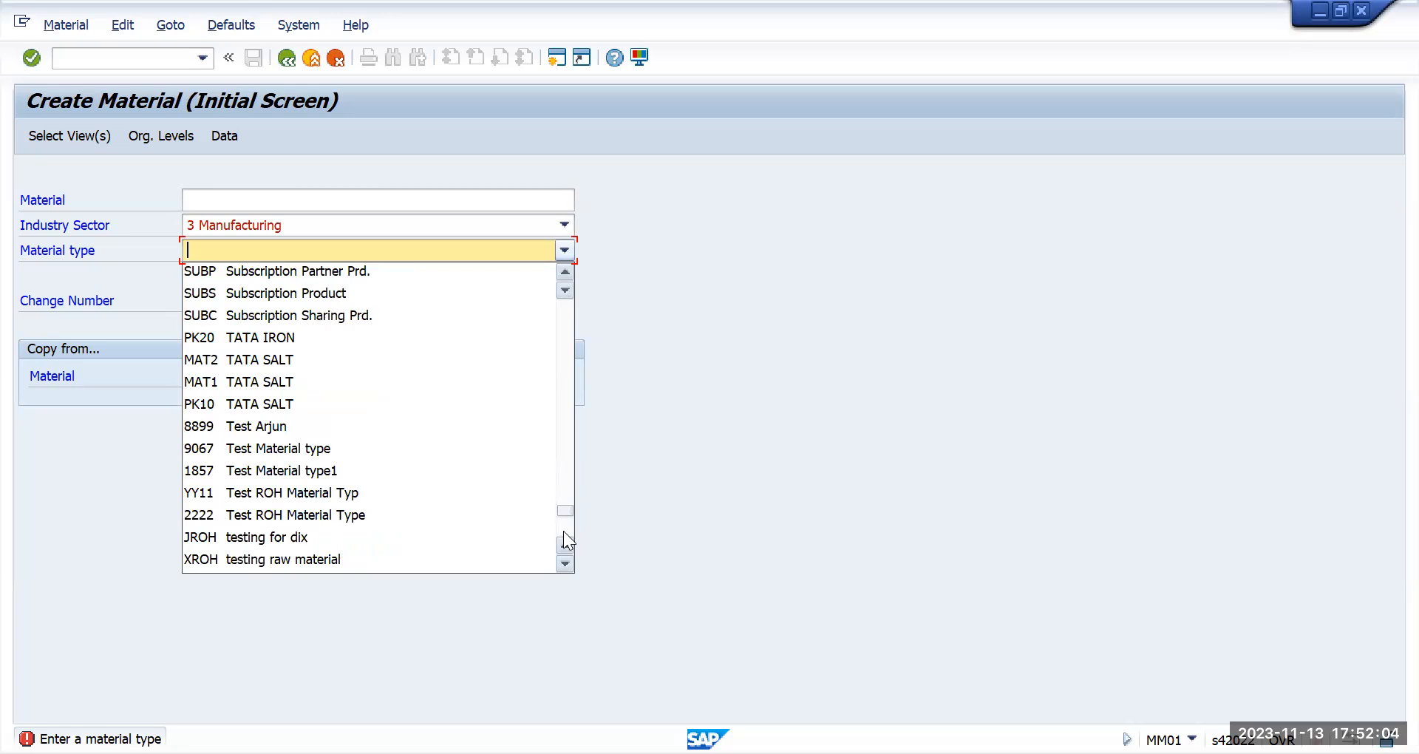
left_click(563, 530)
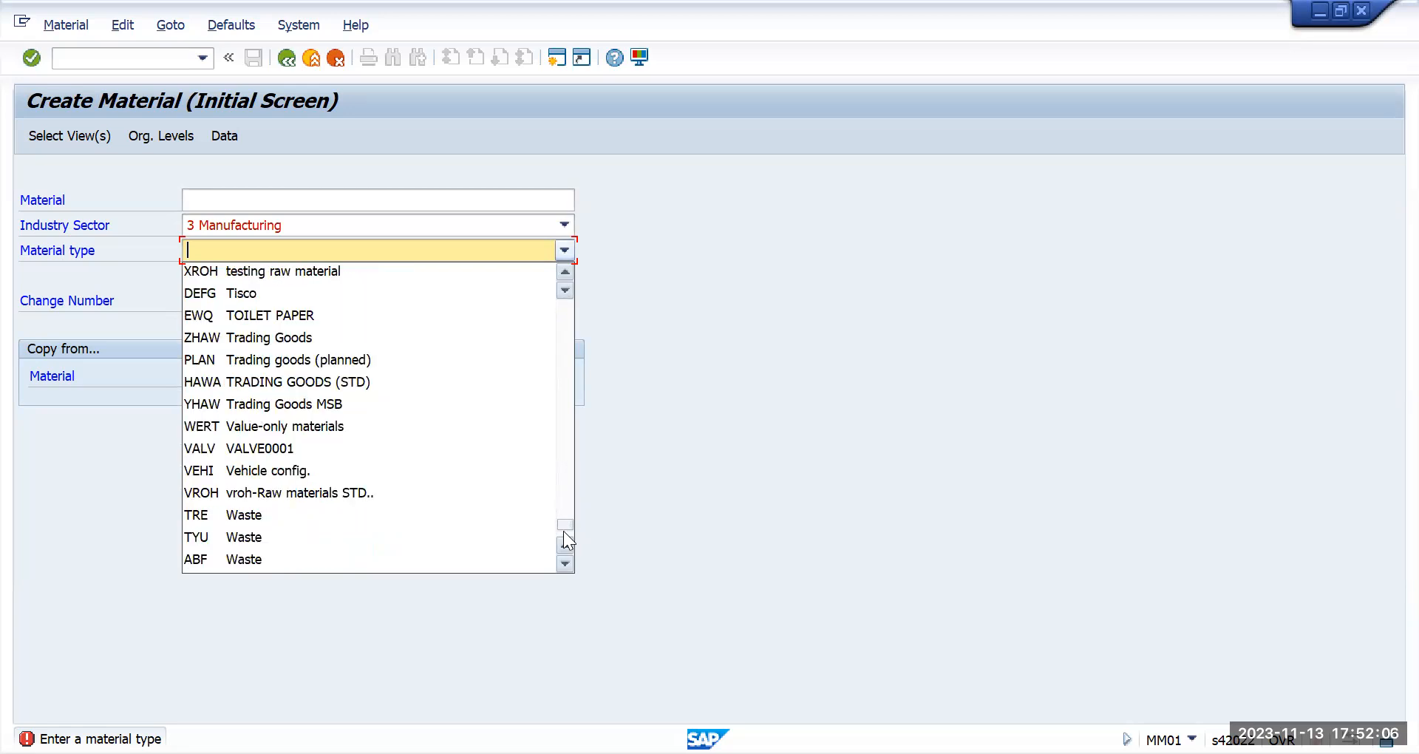
left_click(565, 563)
left_click(565, 563)
left_click(566, 563)
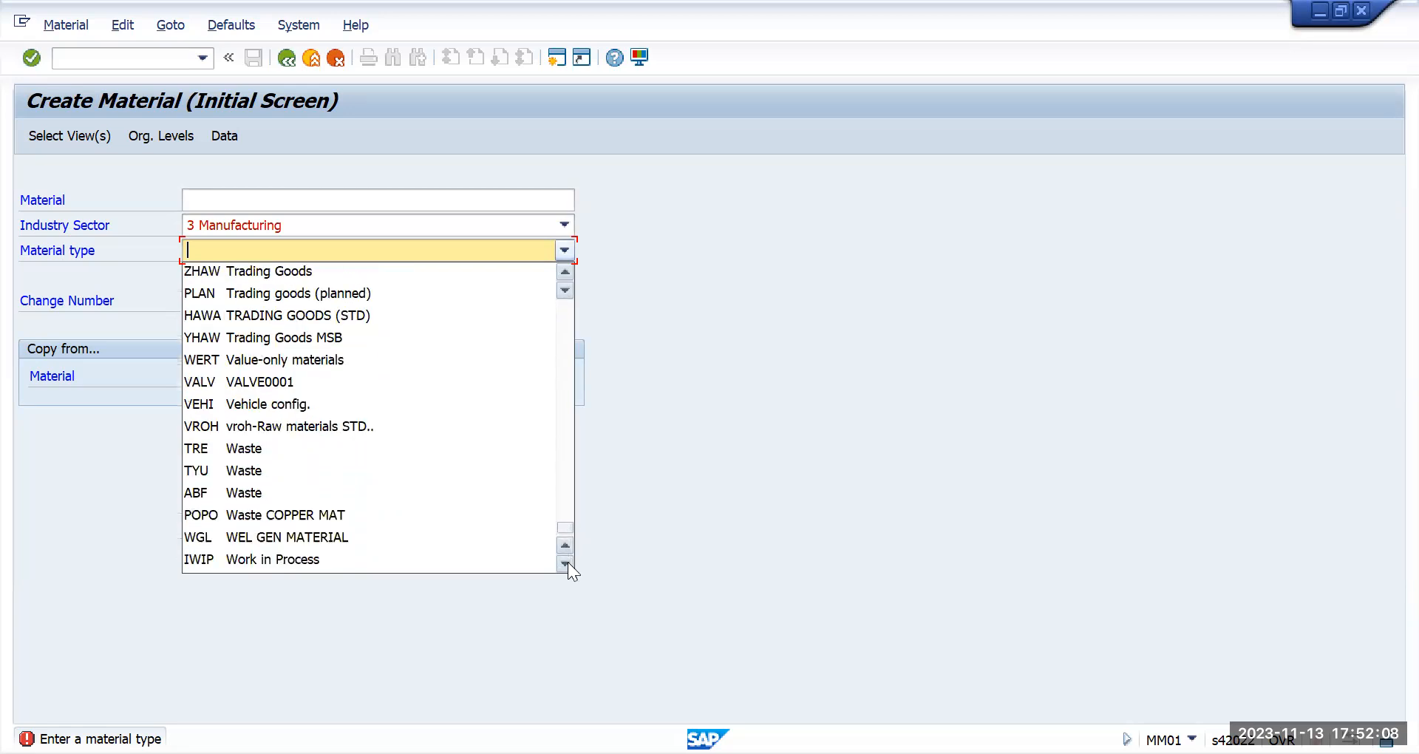
left_click(565, 563)
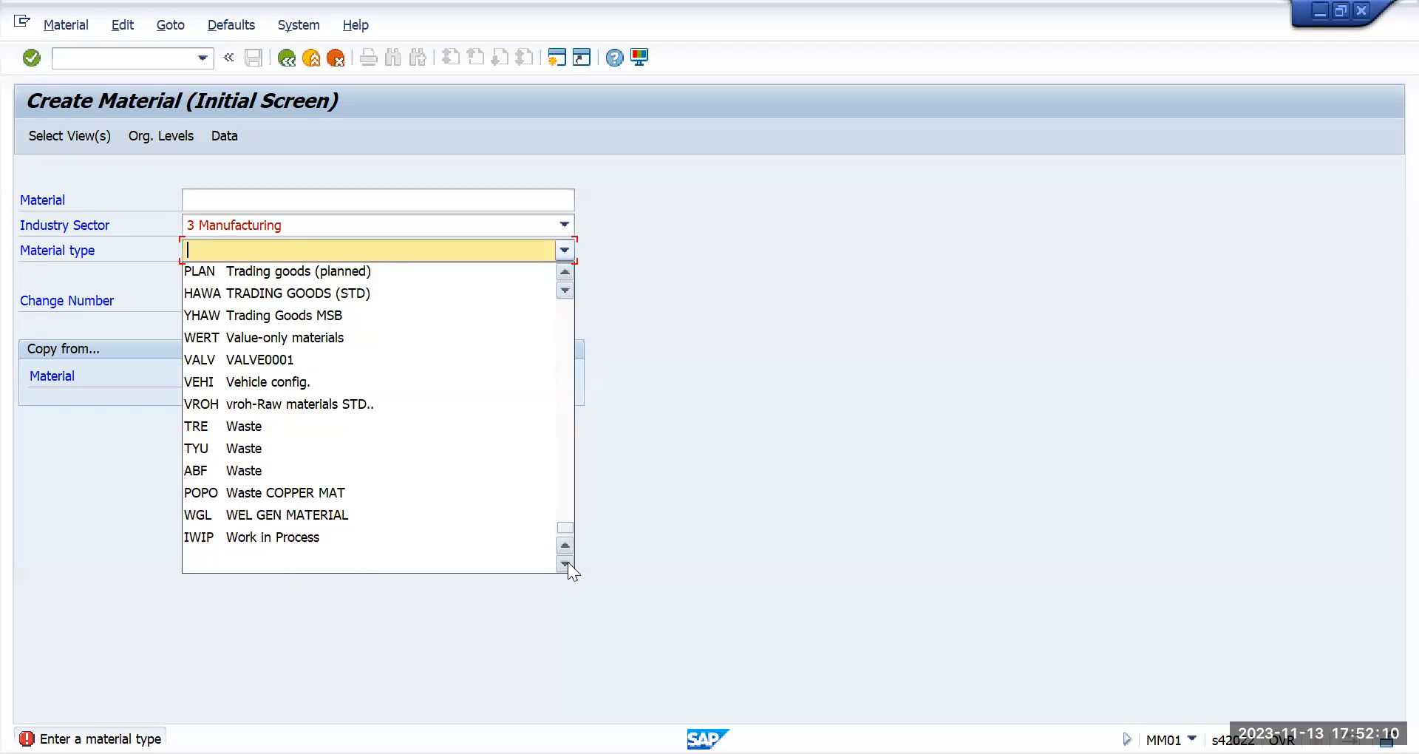
- Go back up from the end of the material types to review the raw material entries, and close the list without choosing one
scroll(568, 562, "up", 3)
scroll(568, 562, "up", 9)
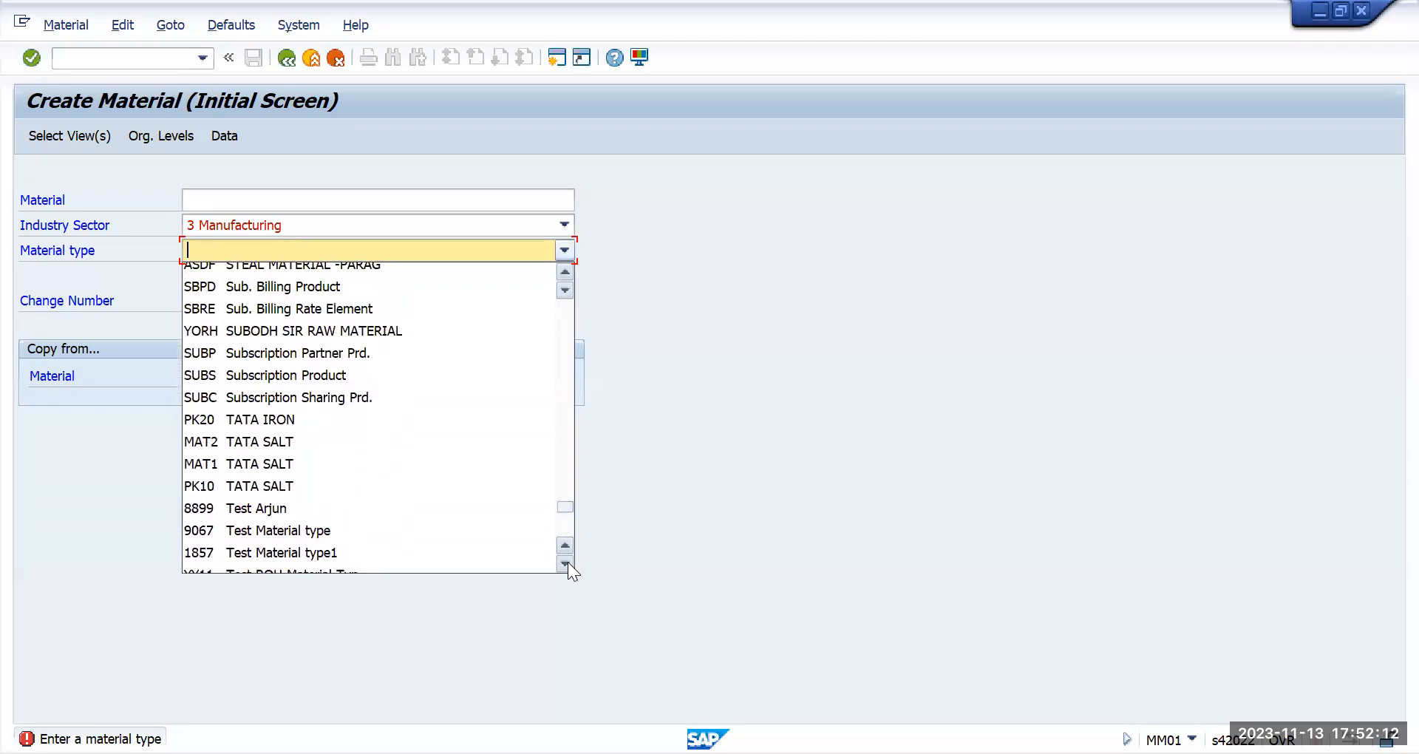
scroll(568, 561, "up", 7)
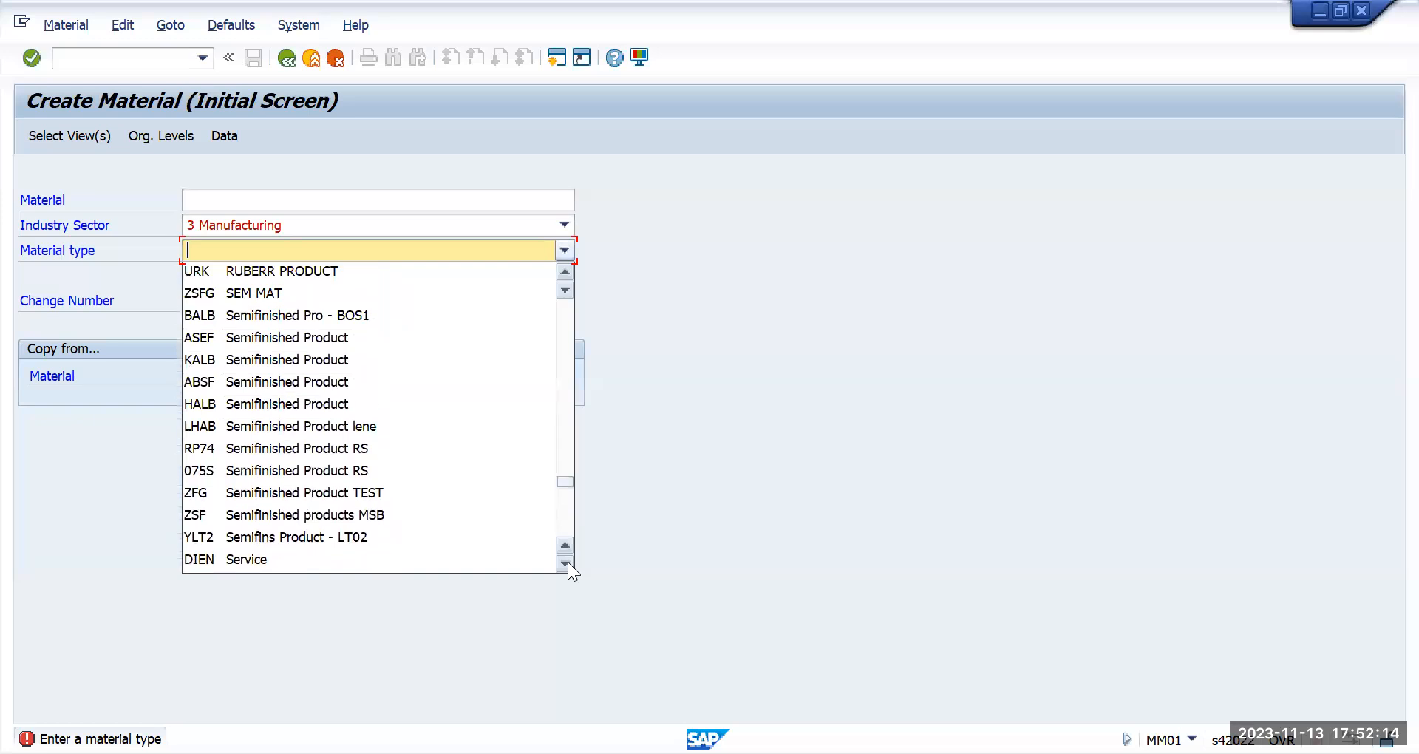
scroll(567, 562, "up", 8)
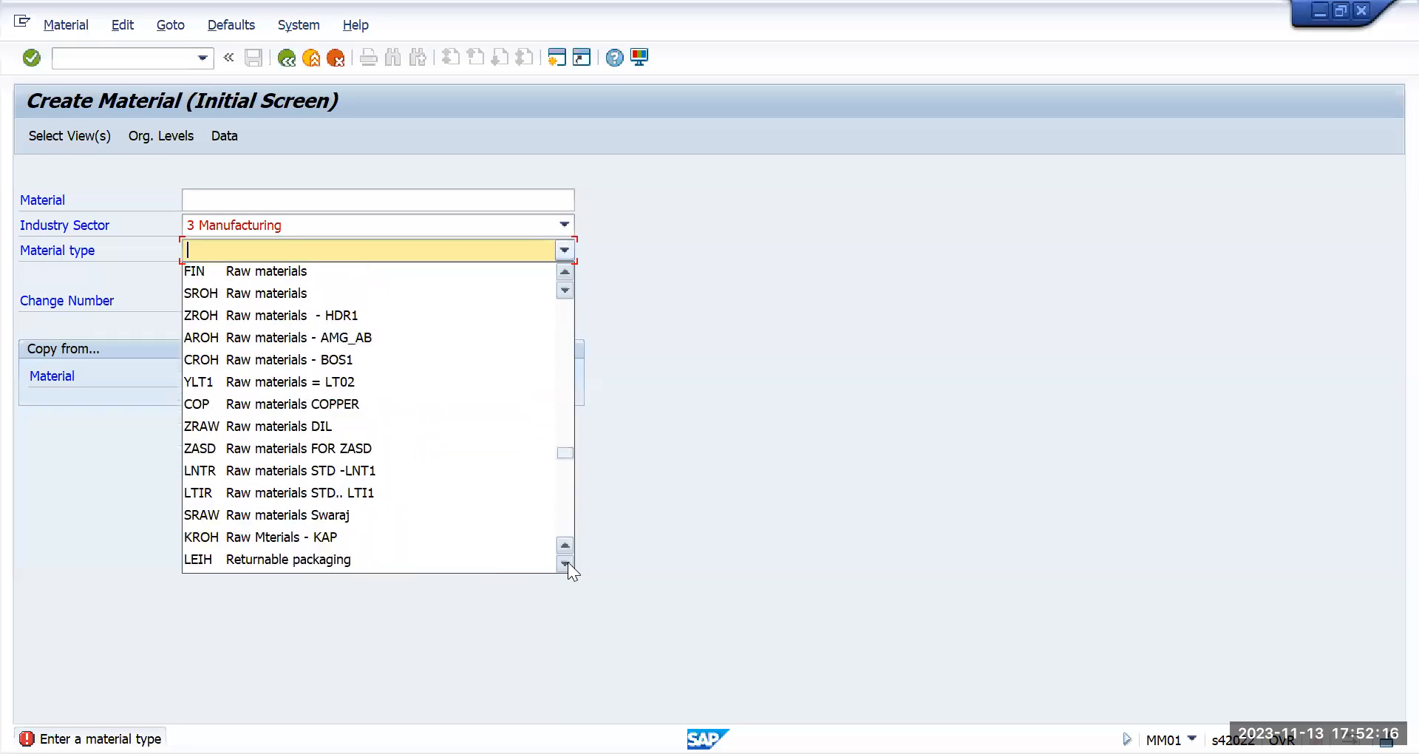
scroll(567, 561, "up", 2)
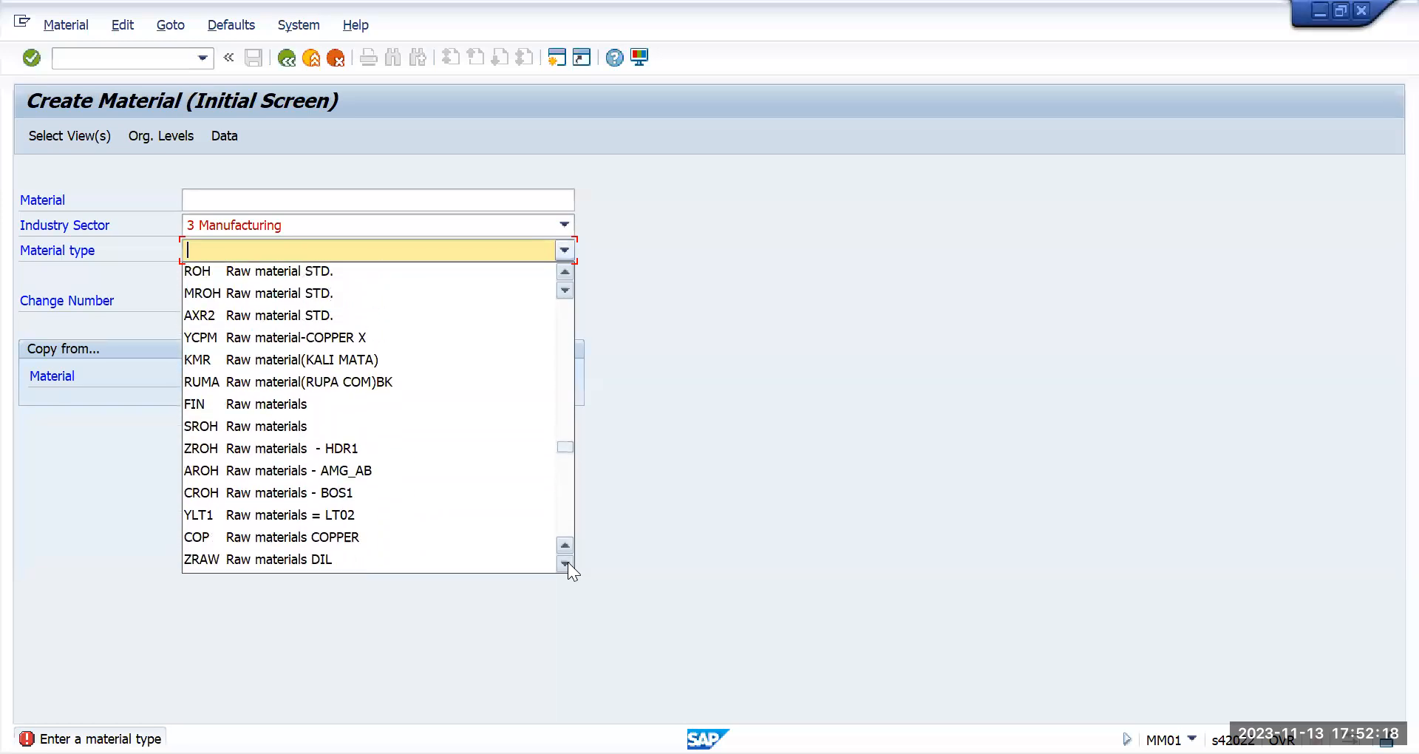
scroll(568, 561, "up", 12)
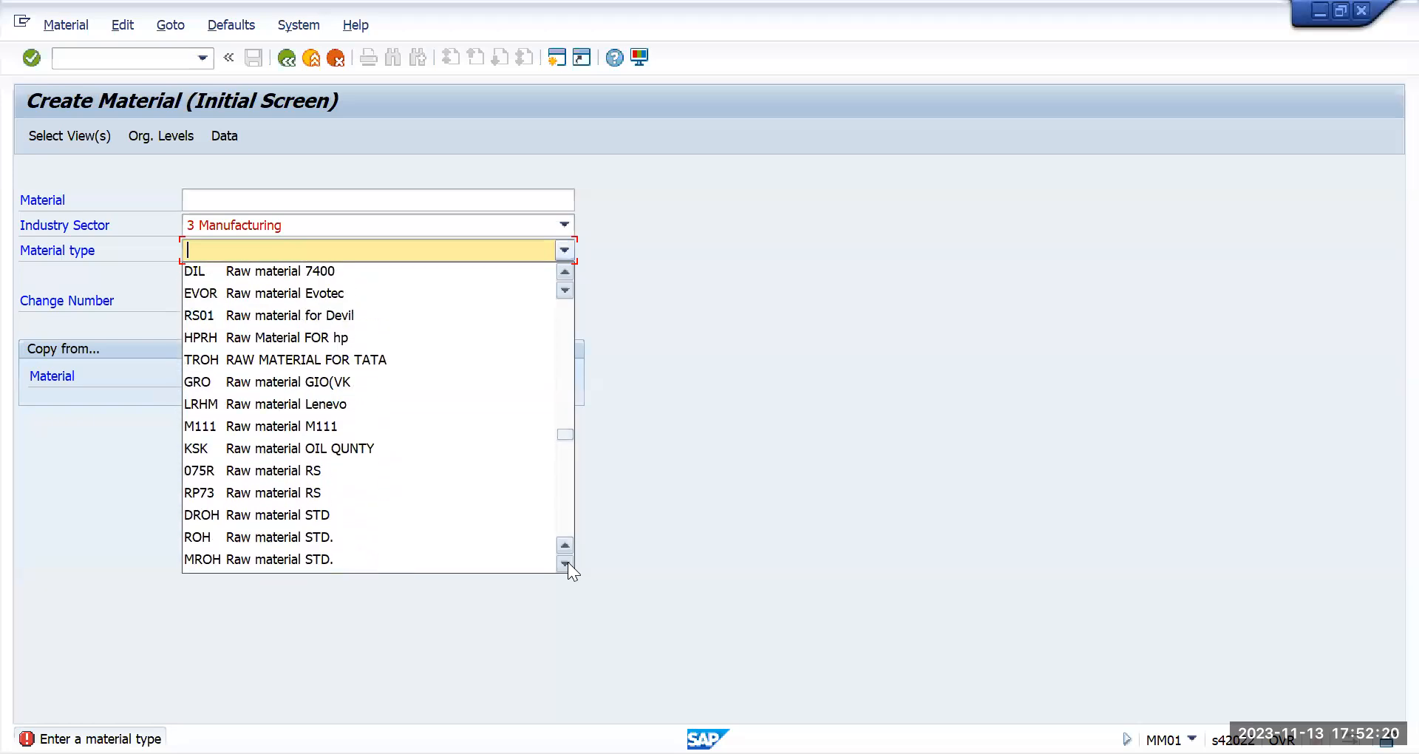
left_click(837, 414)
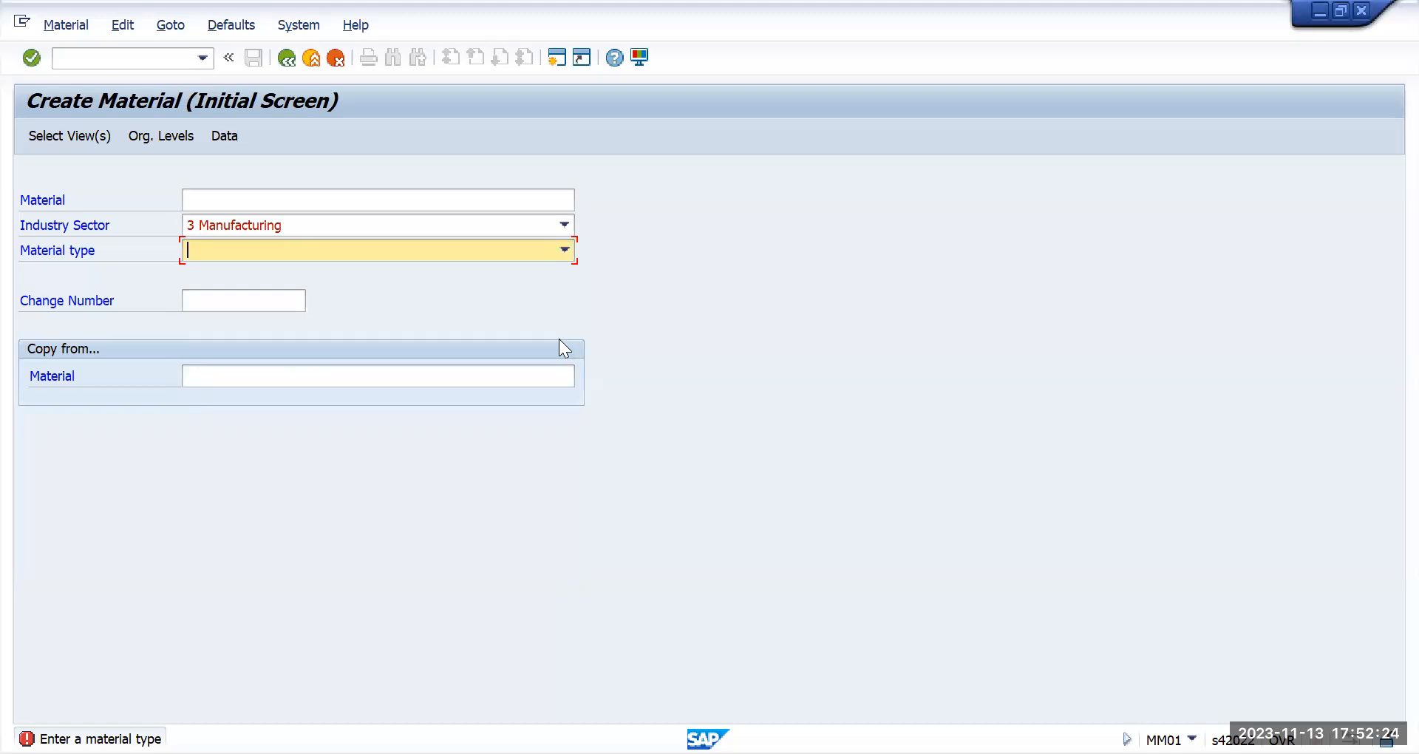
- Reopen the material type choices and look through them from the first entries down to the finished goods types
left_click(565, 251)
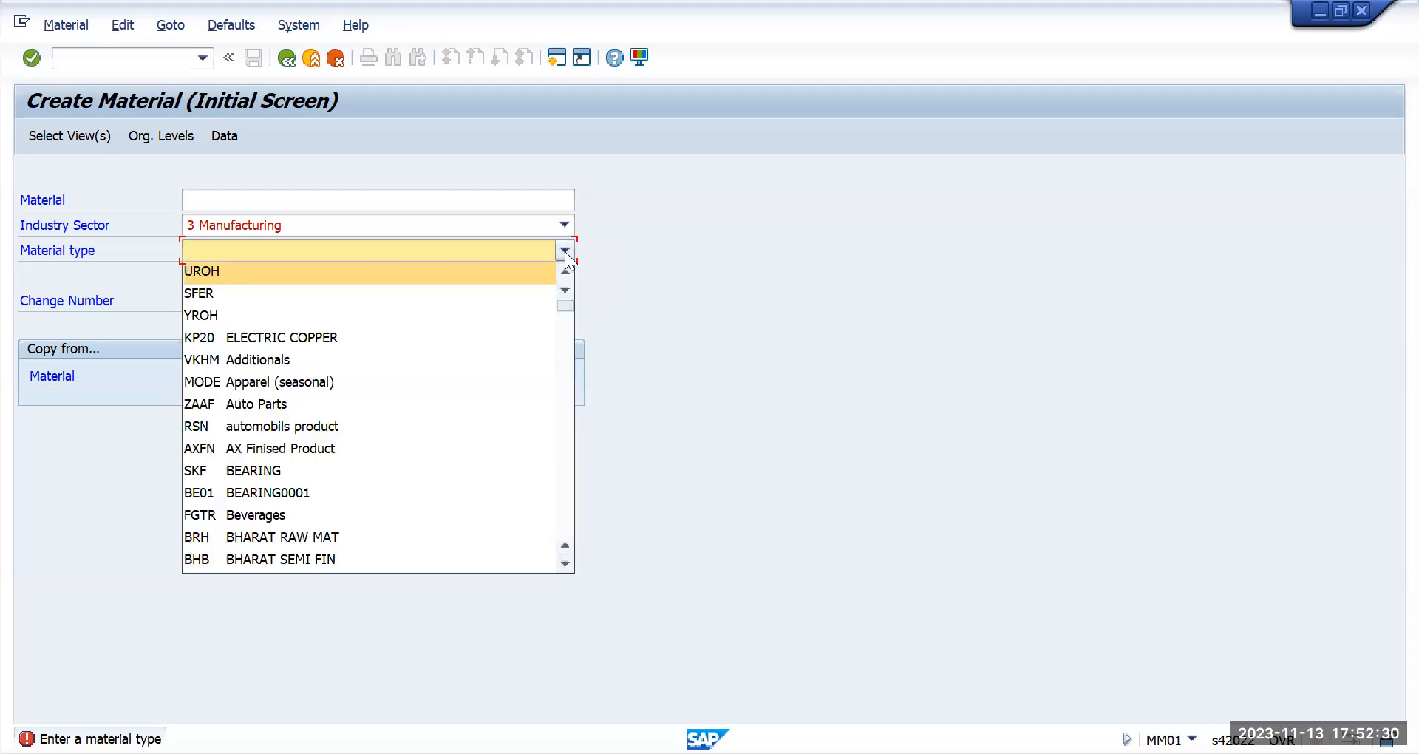
scroll(499, 407, "down", 4)
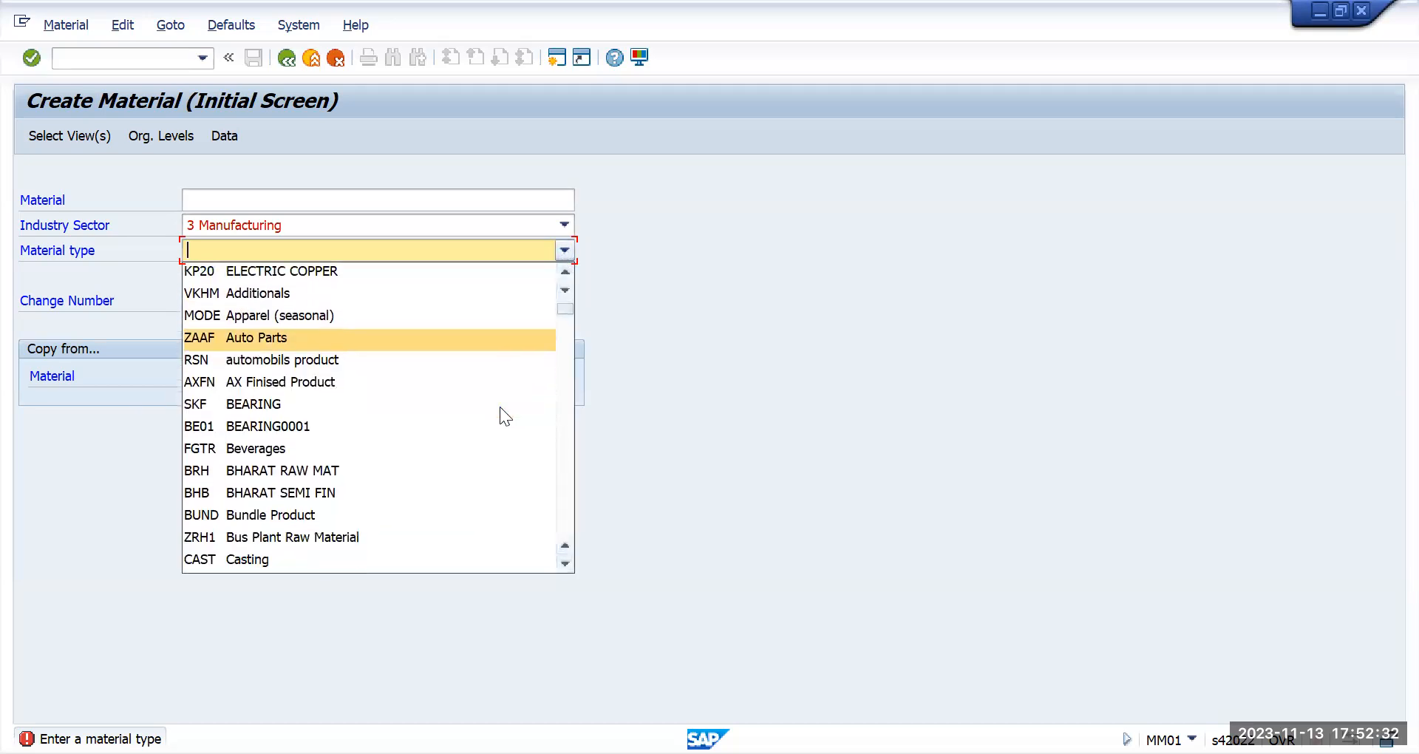
scroll(500, 406, "down", 2)
scroll(500, 406, "down", 3)
scroll(500, 406, "down", 4)
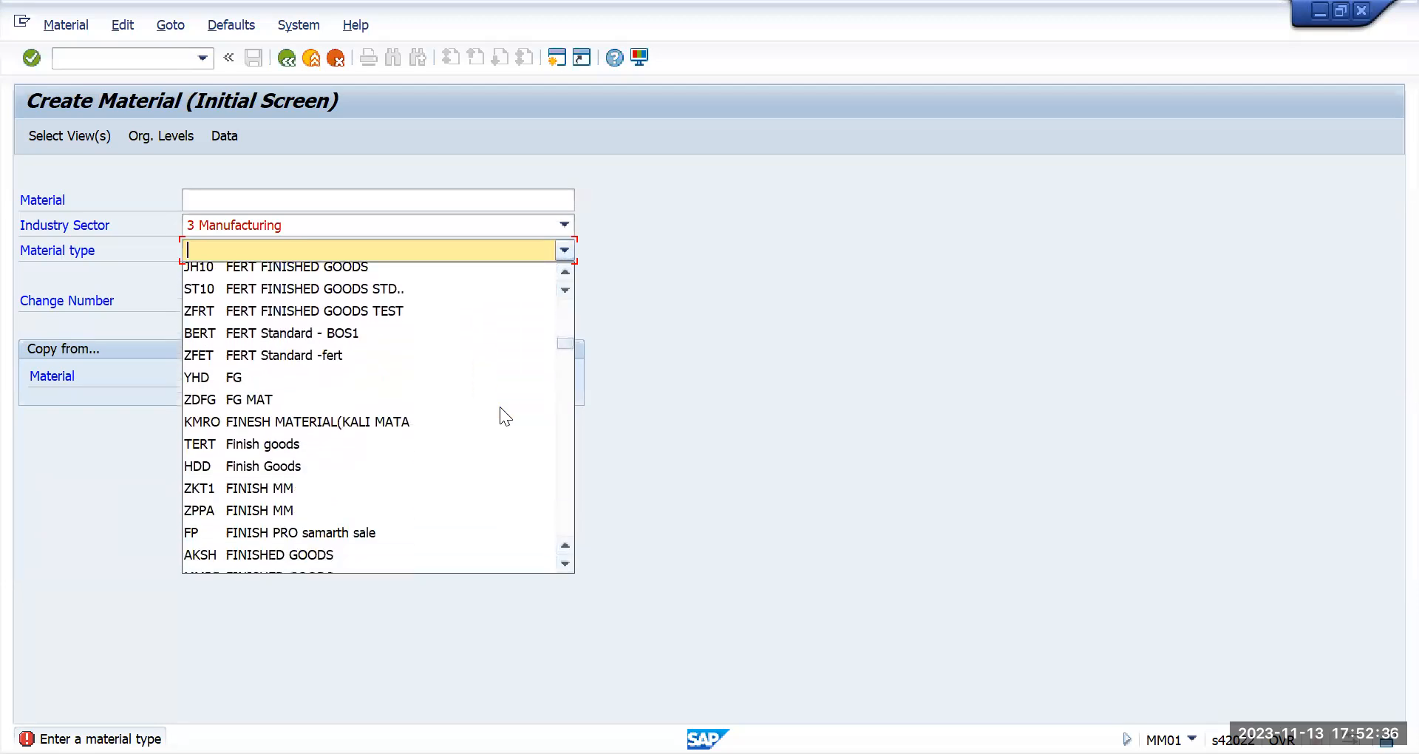
scroll(499, 407, "down", 1)
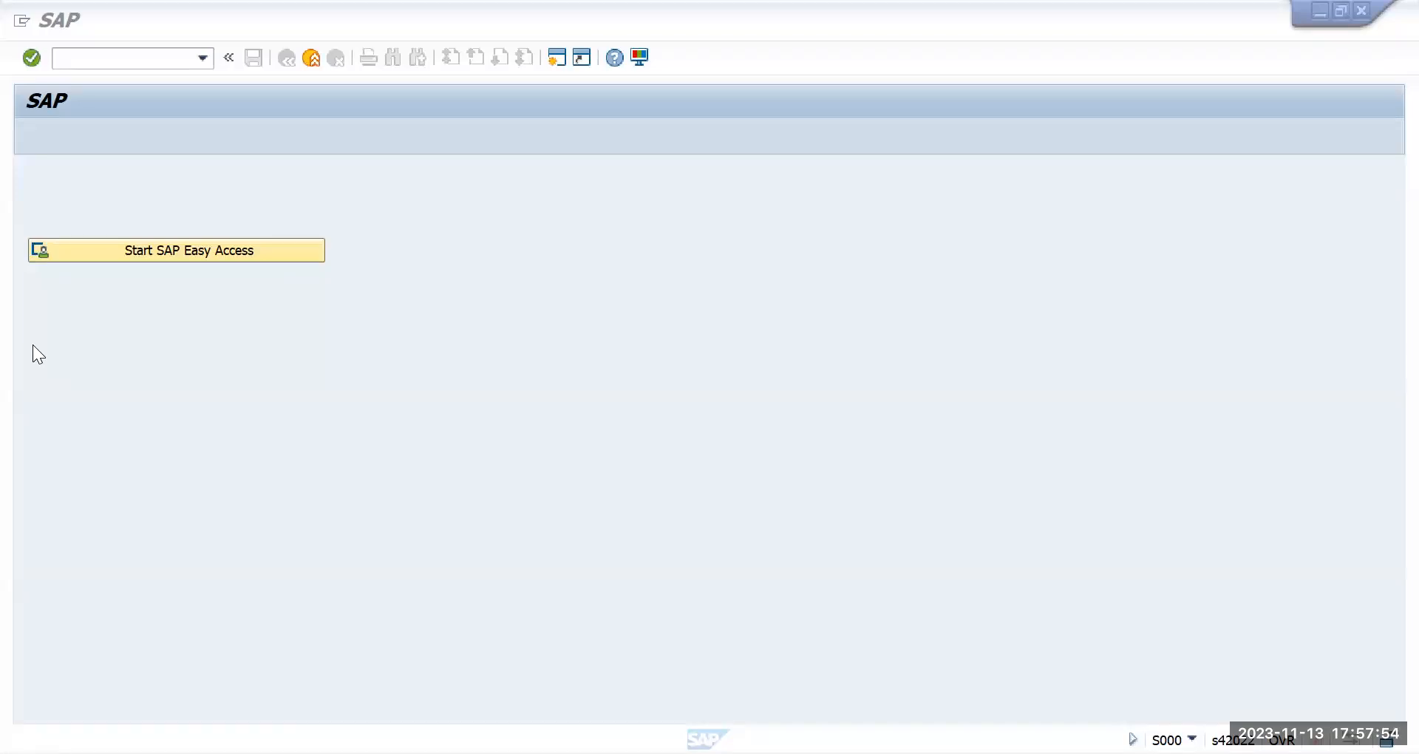
- Run transaction spro and display the SAP Reference IMG
type("spro")
key("Return")
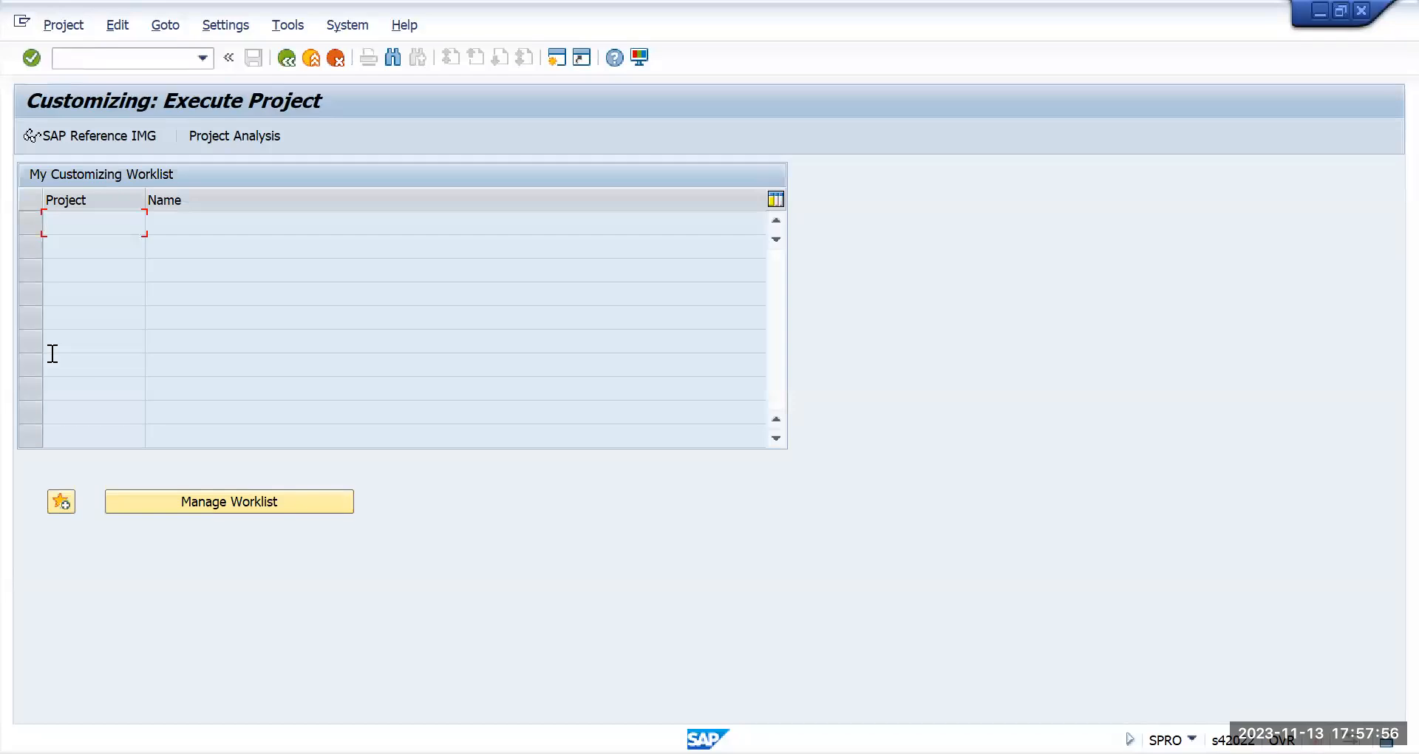
left_click(100, 139)
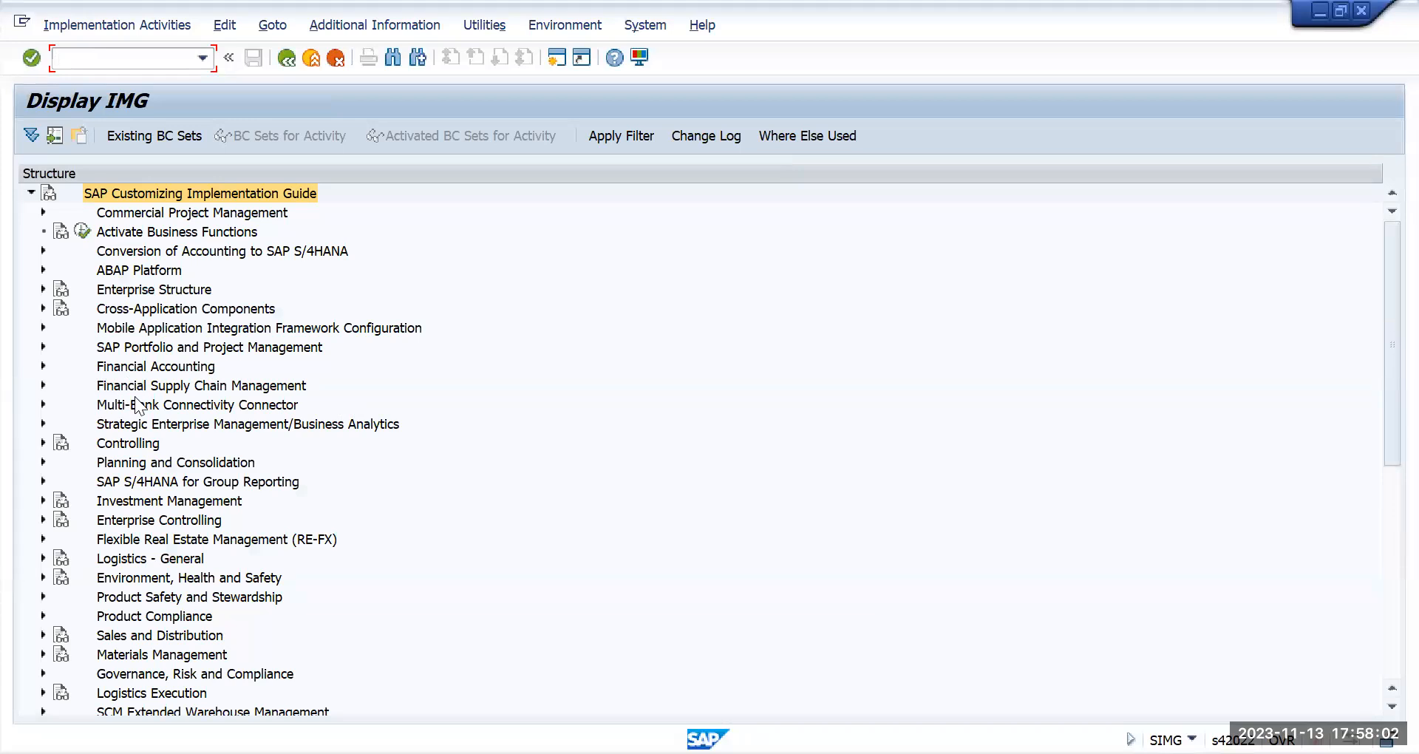
- Under Logistics - General, Material Master, Basic Settings, Material Types, open the activity Define Attributes of Material Types
scroll(186, 507, "down", 1)
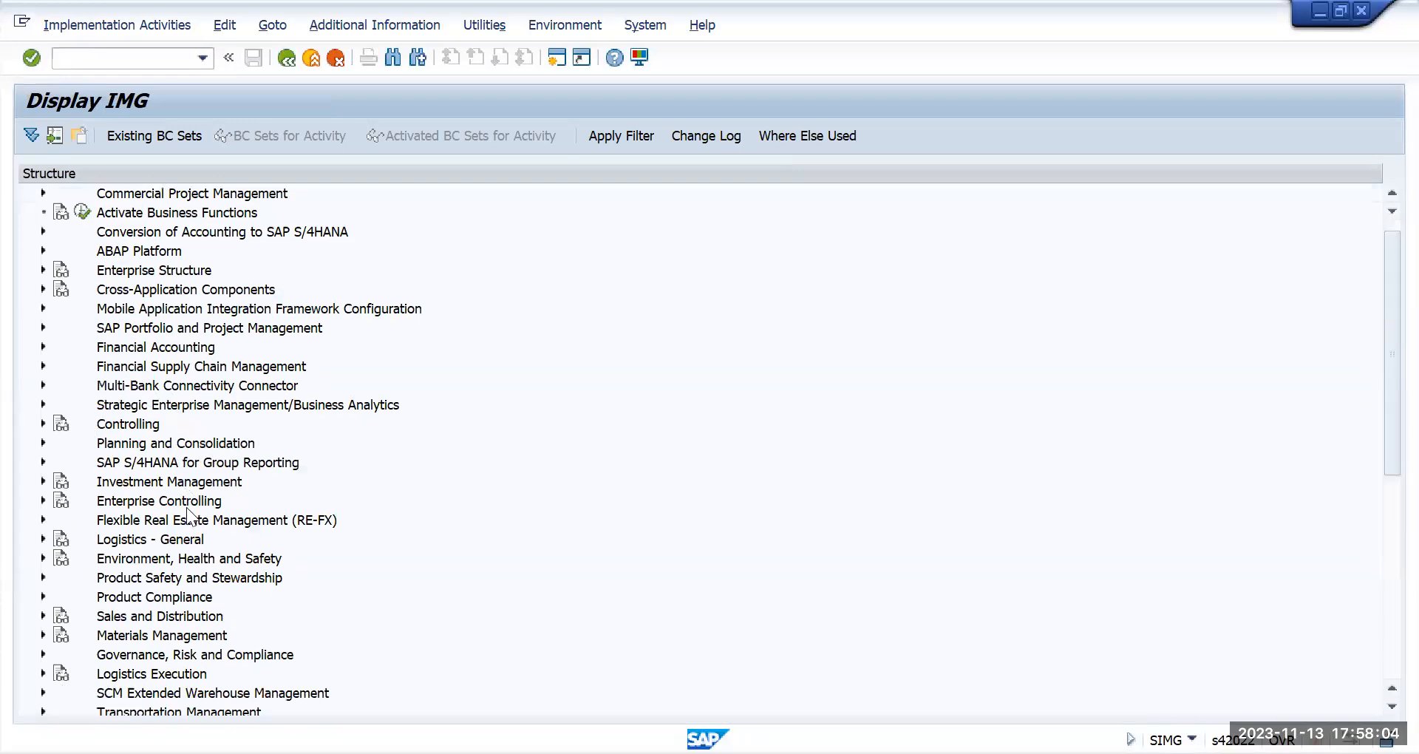
left_click(169, 538)
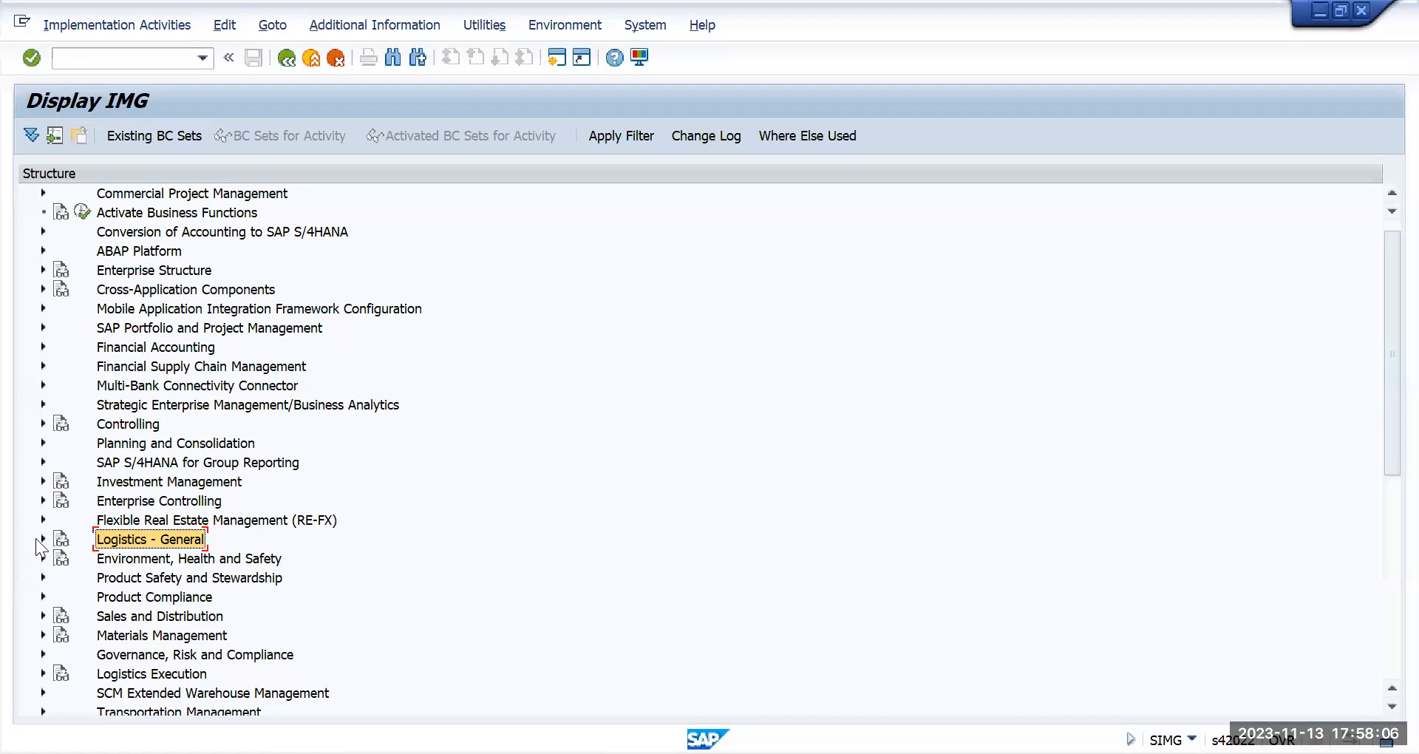
left_click(40, 538)
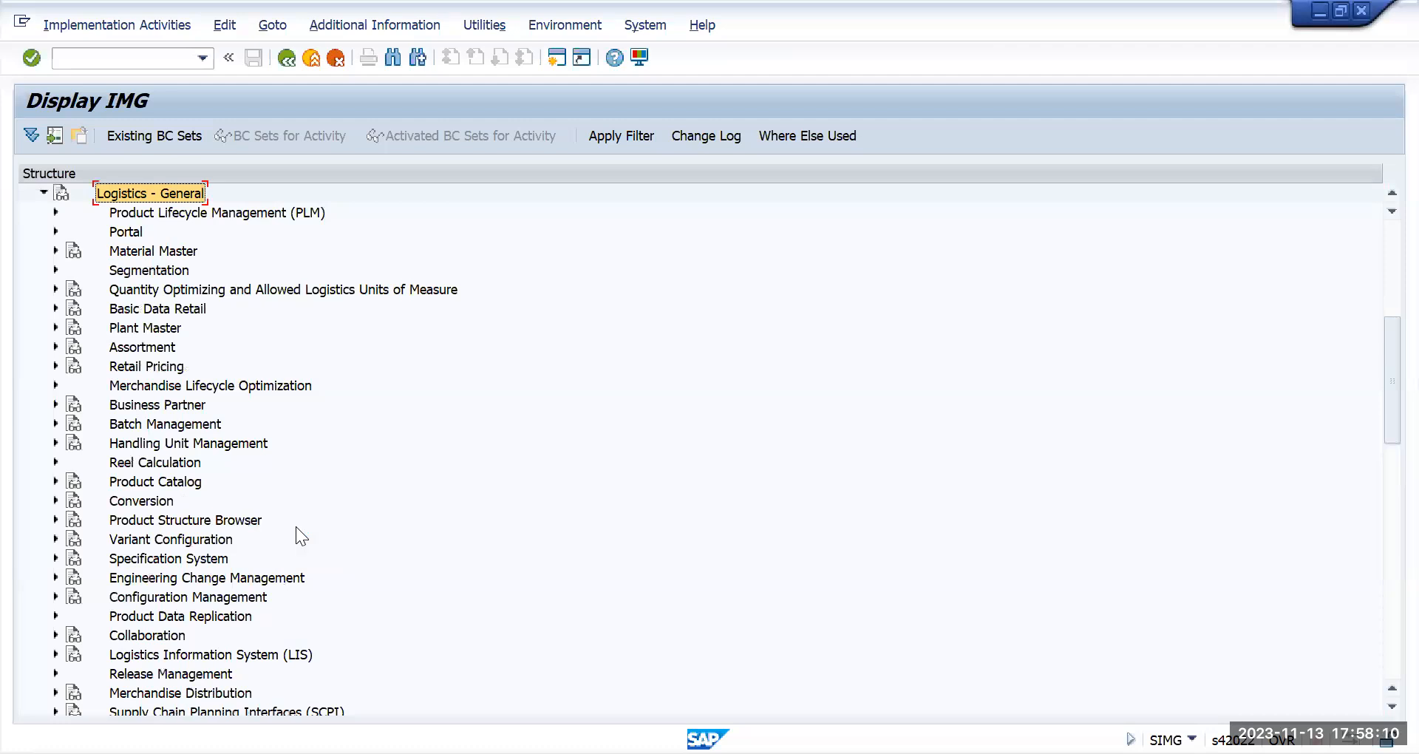
key("alt+Tab")
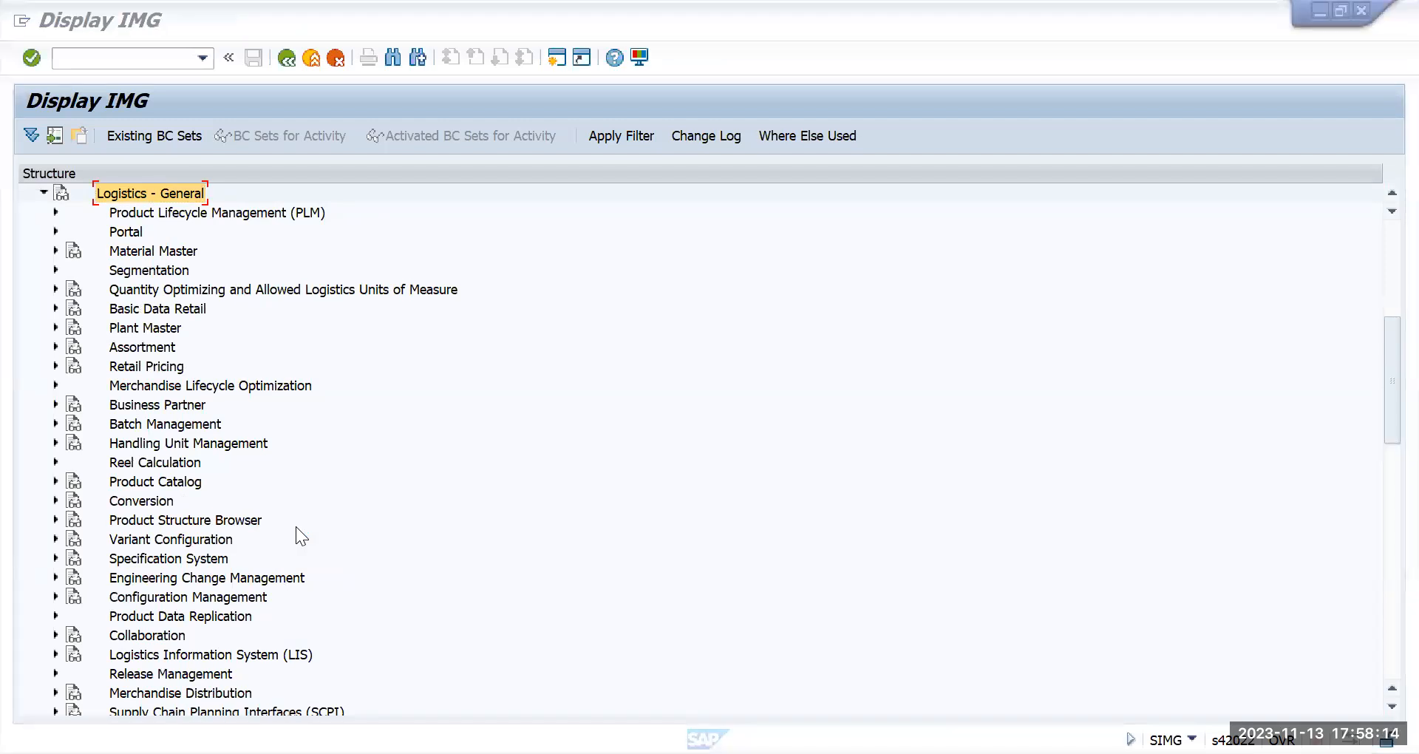
left_click(295, 526)
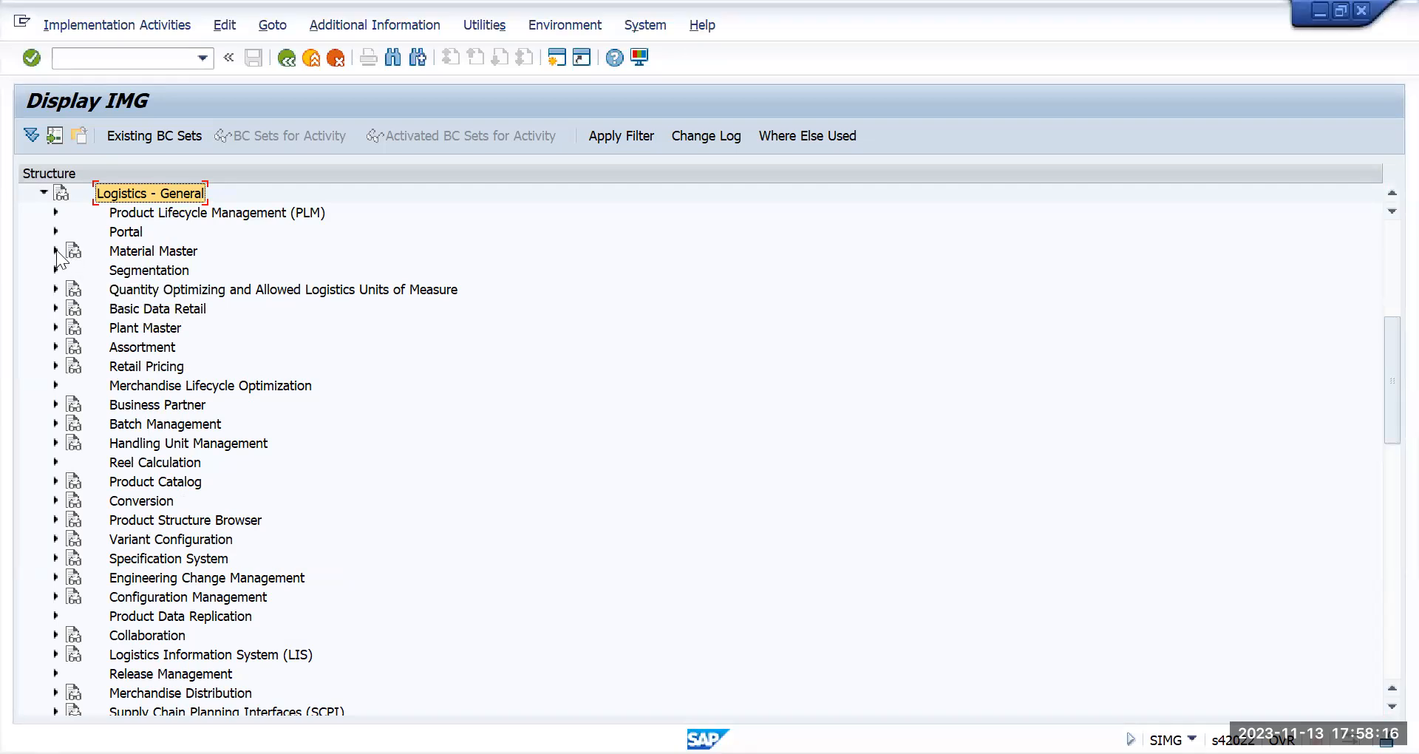
left_click(55, 249)
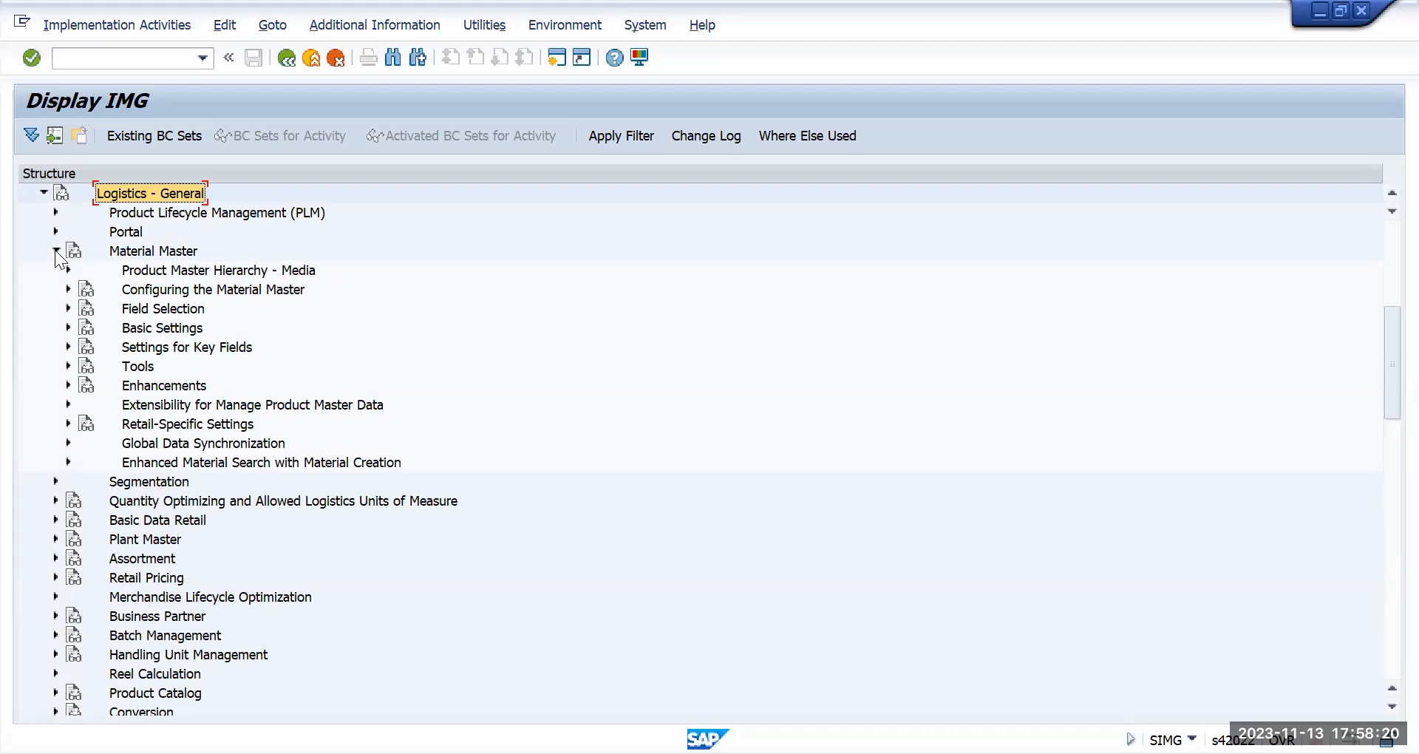
left_click(65, 328)
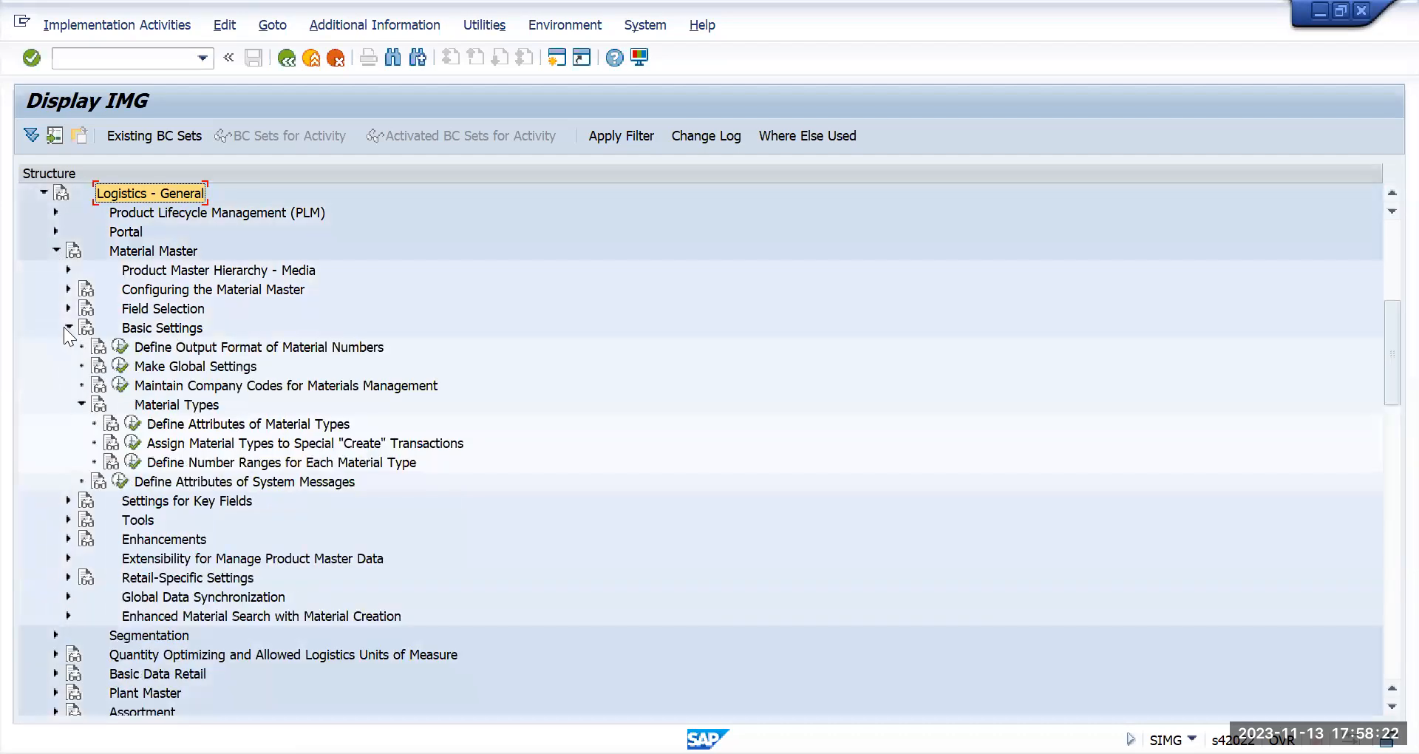
left_click(208, 424)
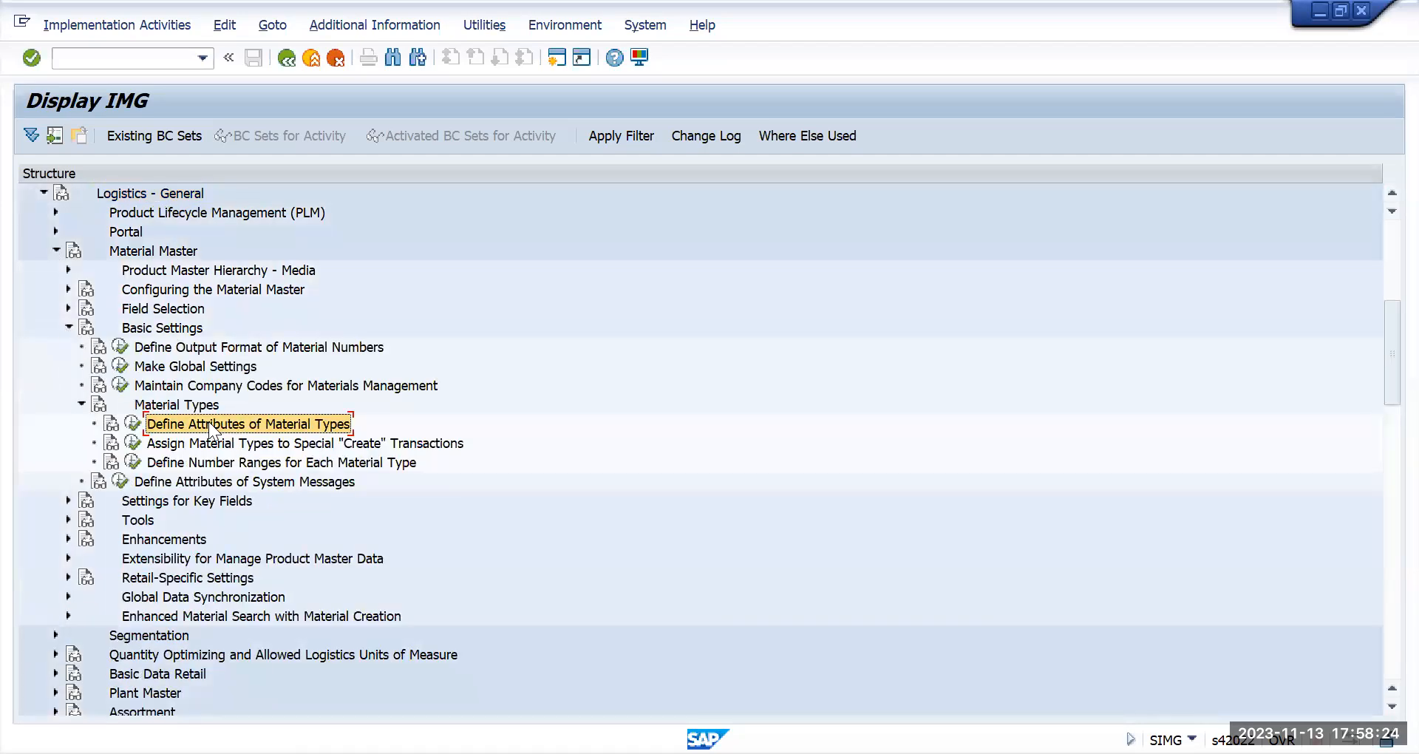
left_click(134, 422)
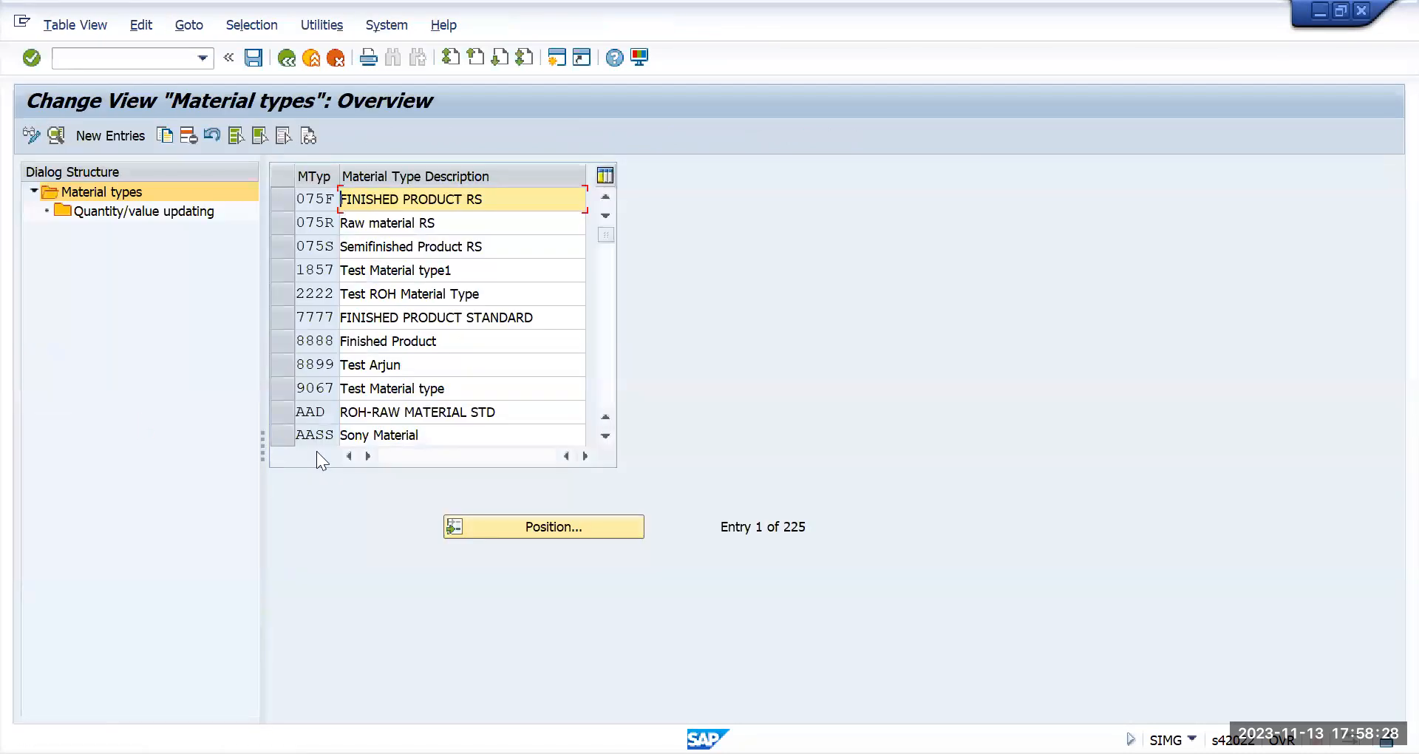
- Position the material types overview at the entry ROH
left_click(576, 528)
type("roh")
key("Return")
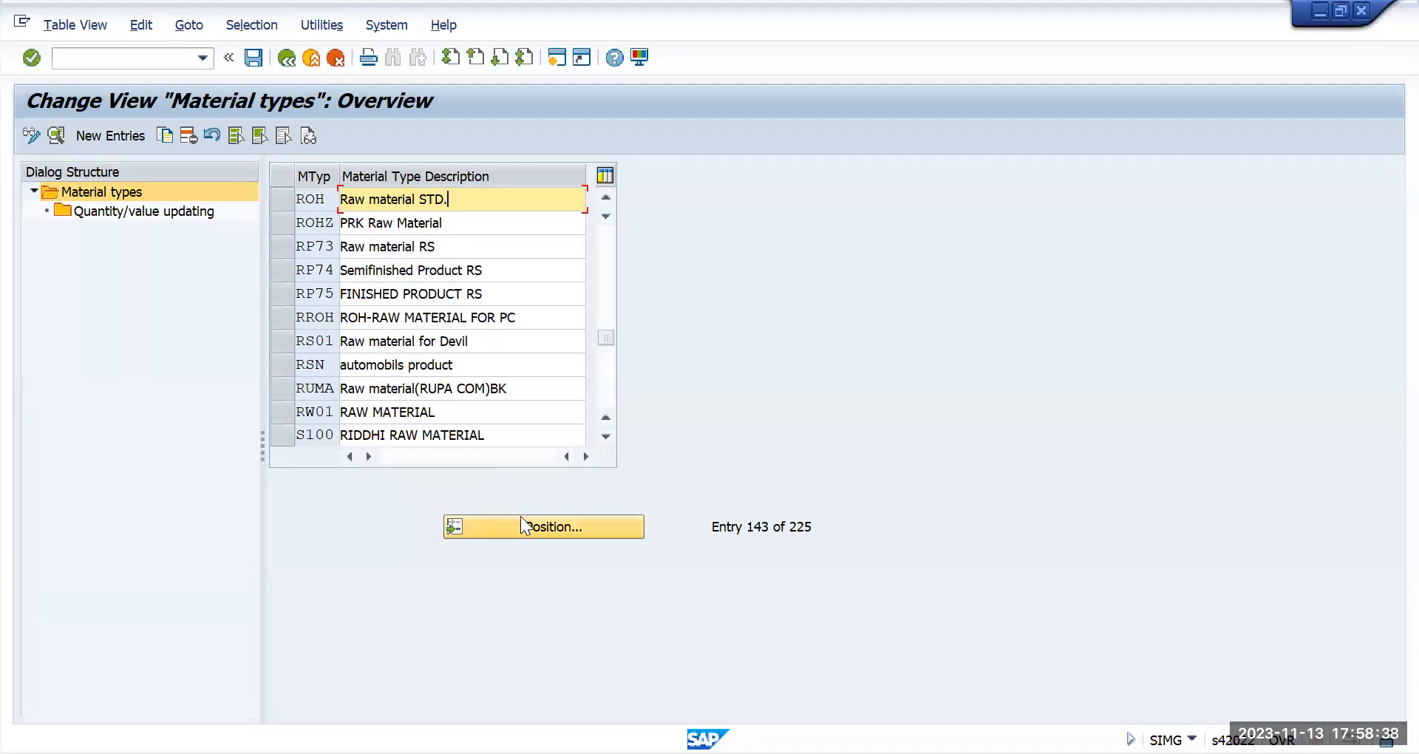
- Look through the material types just before ROH and on through the codes starting with Y, and return to the ROH entry
left_click(606, 198)
left_click(606, 198)
left_click(606, 198)
left_click(605, 198)
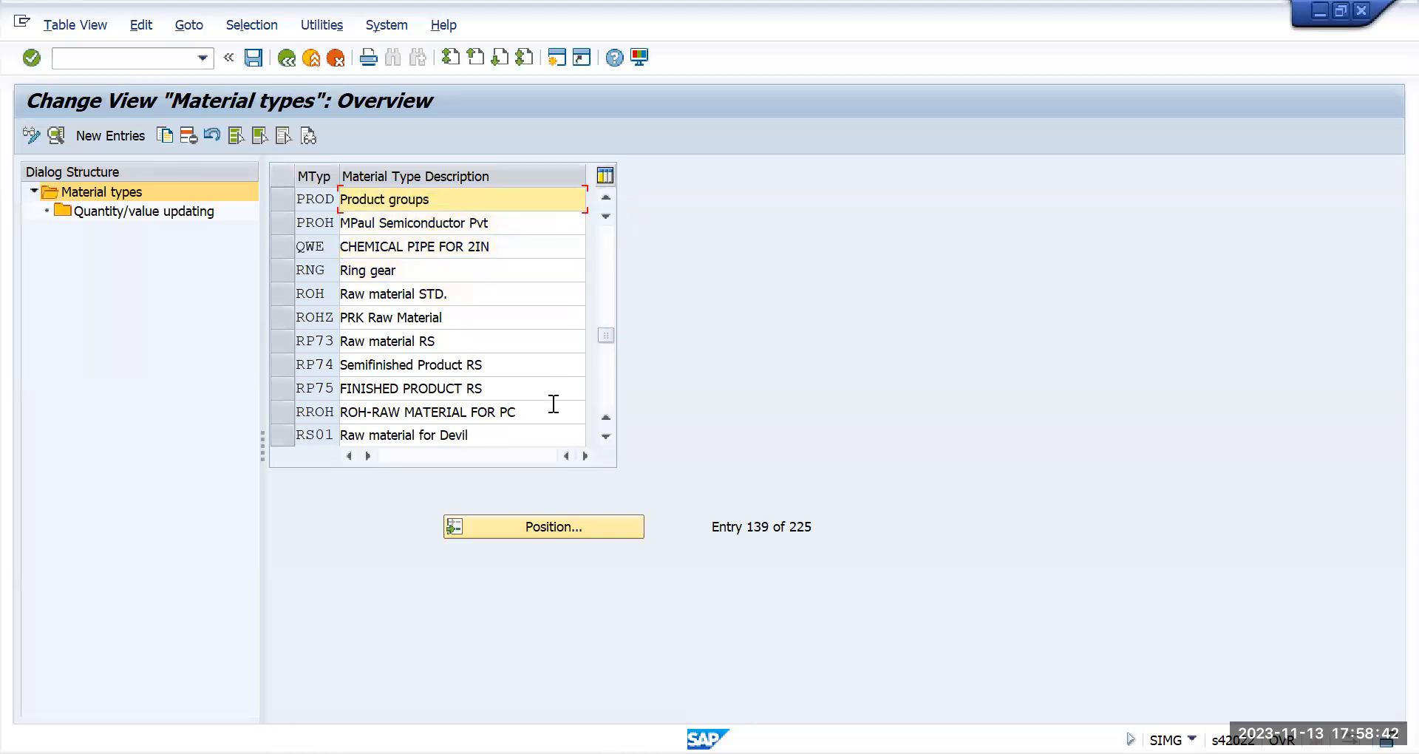
scroll(561, 399, "down", 1)
scroll(561, 399, "down", 6)
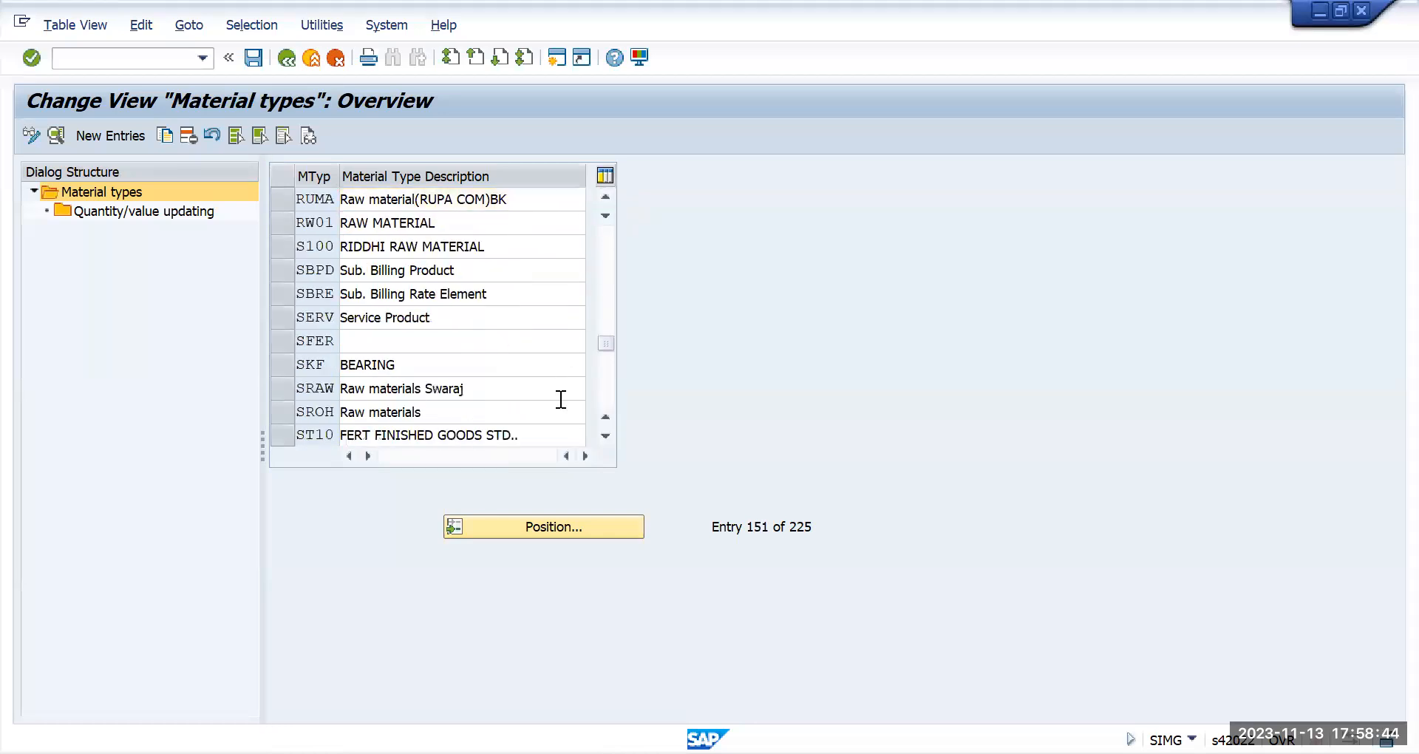
scroll(561, 400, "down", 5)
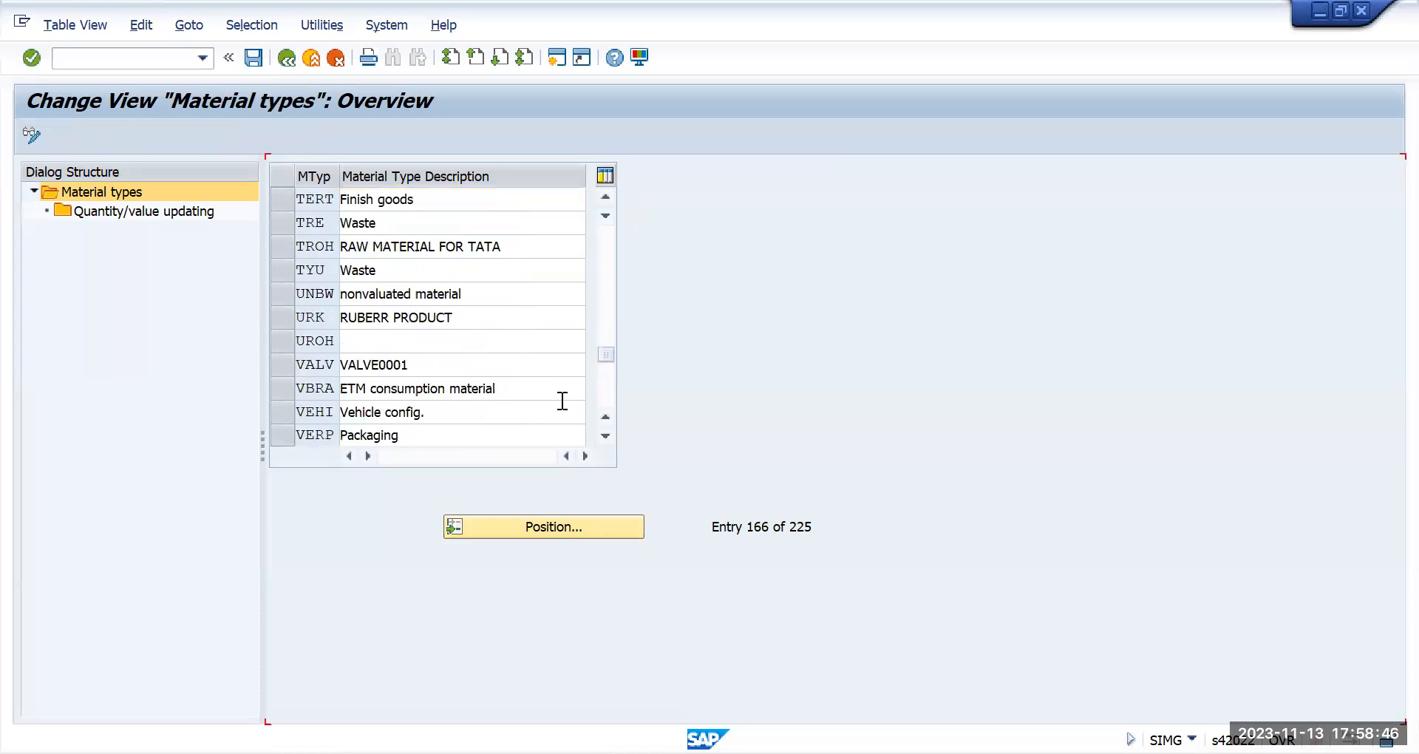
scroll(565, 405, "down", 2)
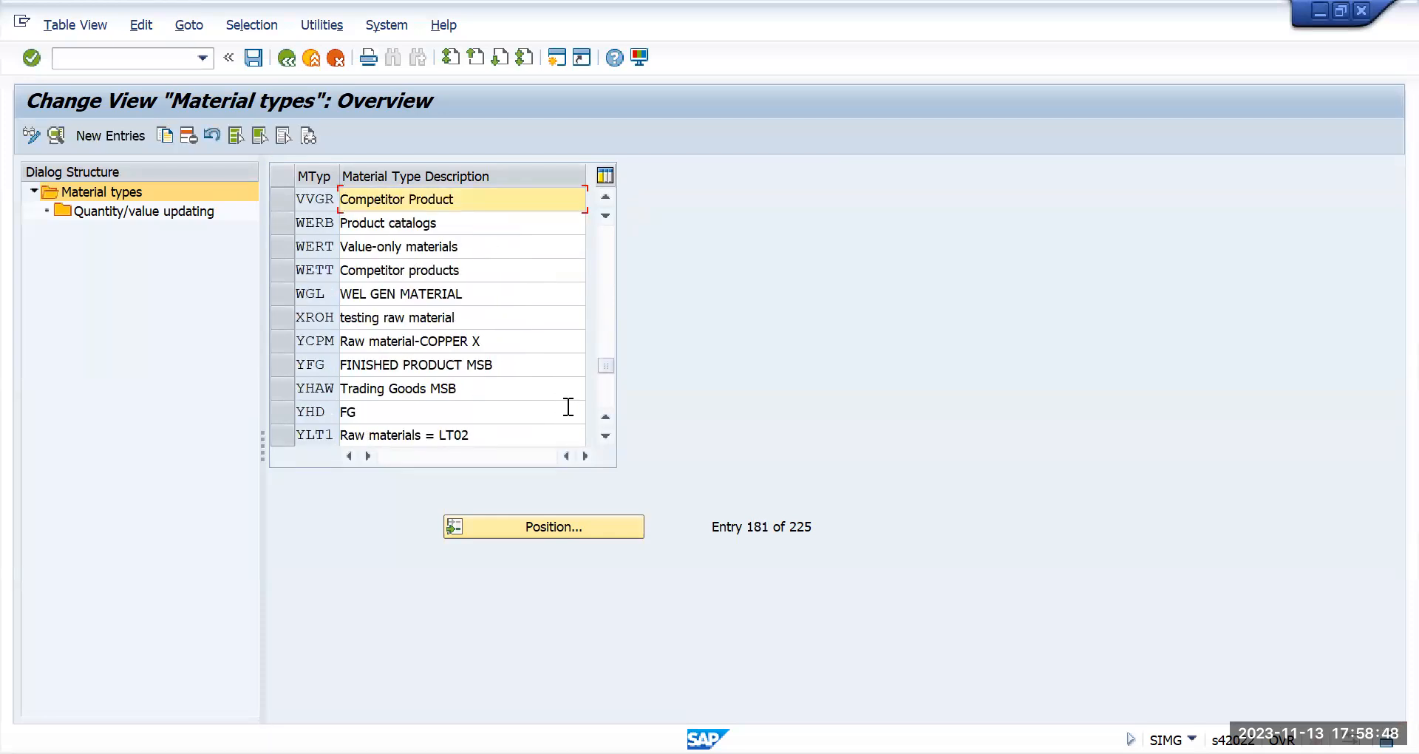
scroll(567, 406, "down", 2)
scroll(567, 406, "up", 4)
scroll(572, 398, "up", 6)
scroll(570, 395, "up", 5)
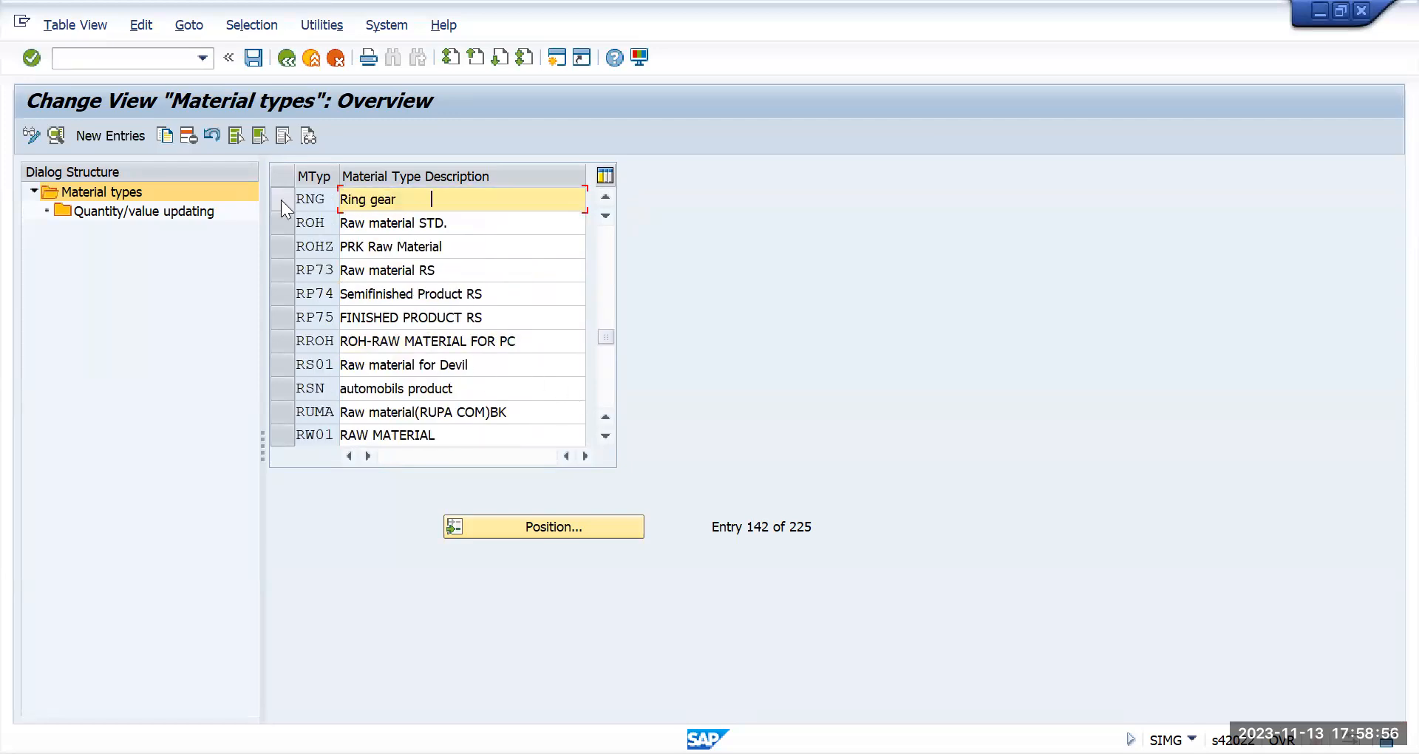
- Open the quantity/value updating settings for material type ROH and position the list at valuation area TMUN
left_click(281, 224)
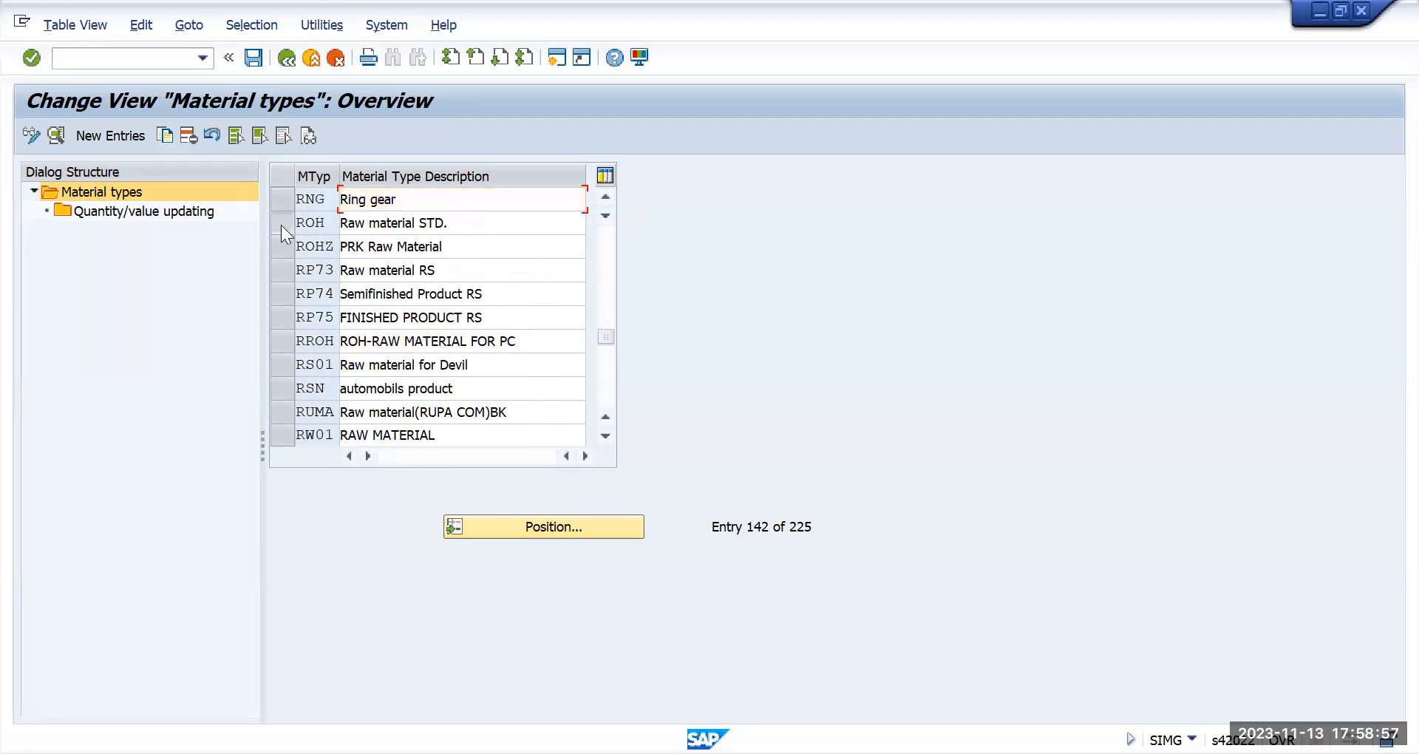
double_click(119, 211)
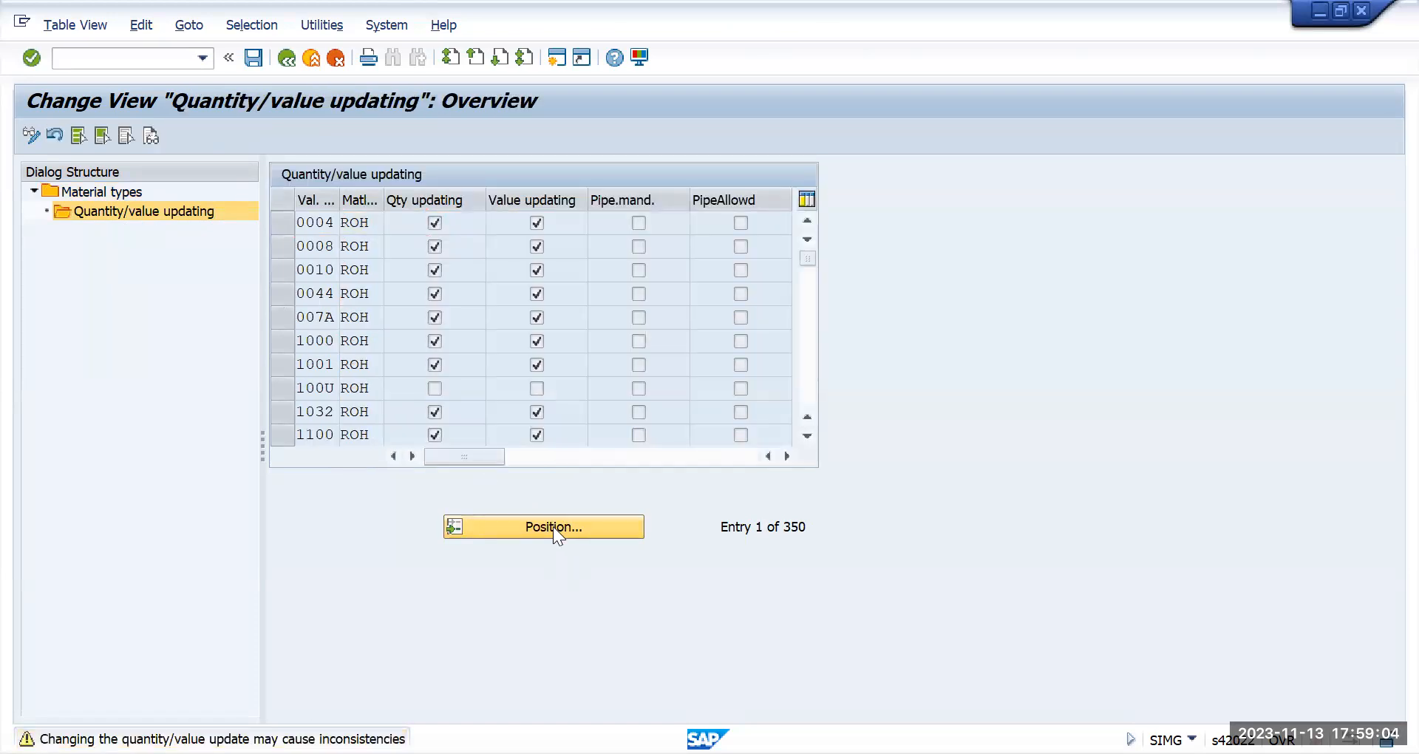
left_click(553, 526)
type("tmun")
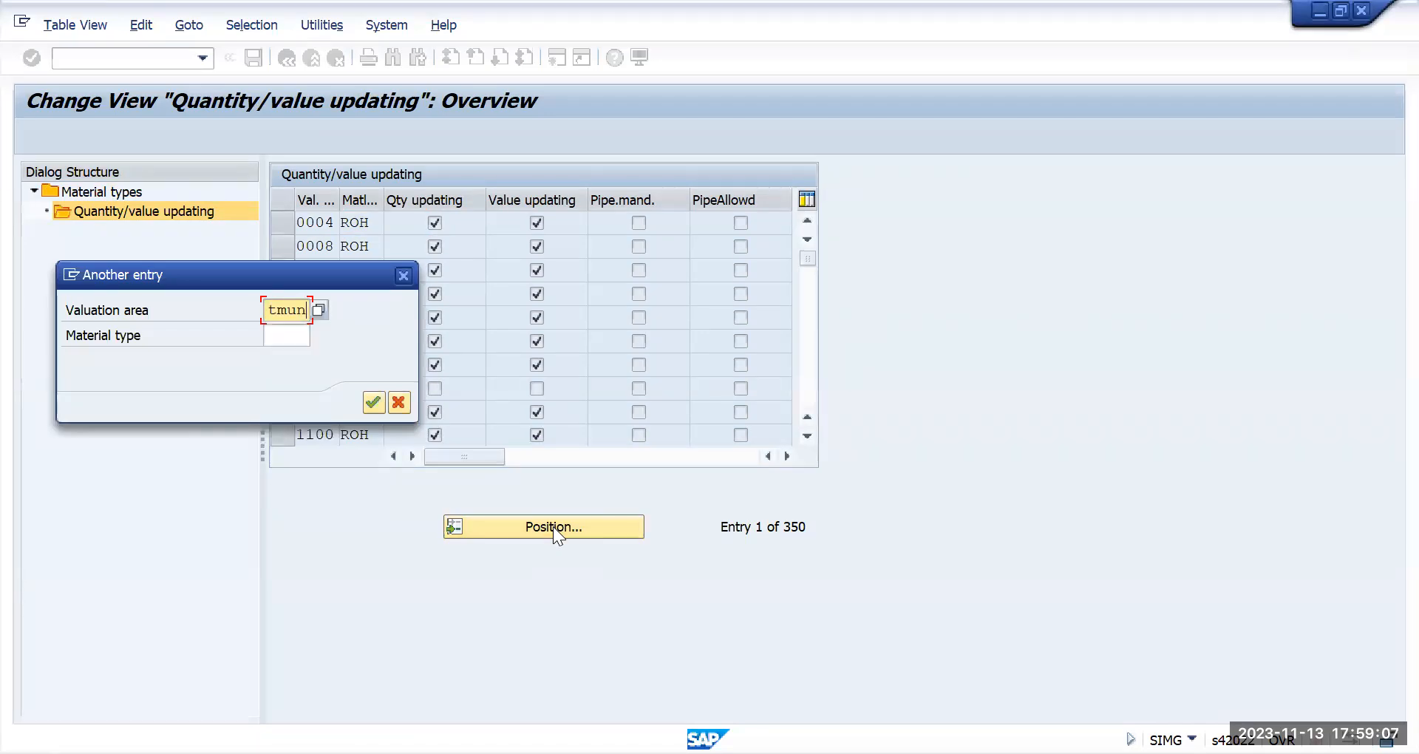
key("Return")
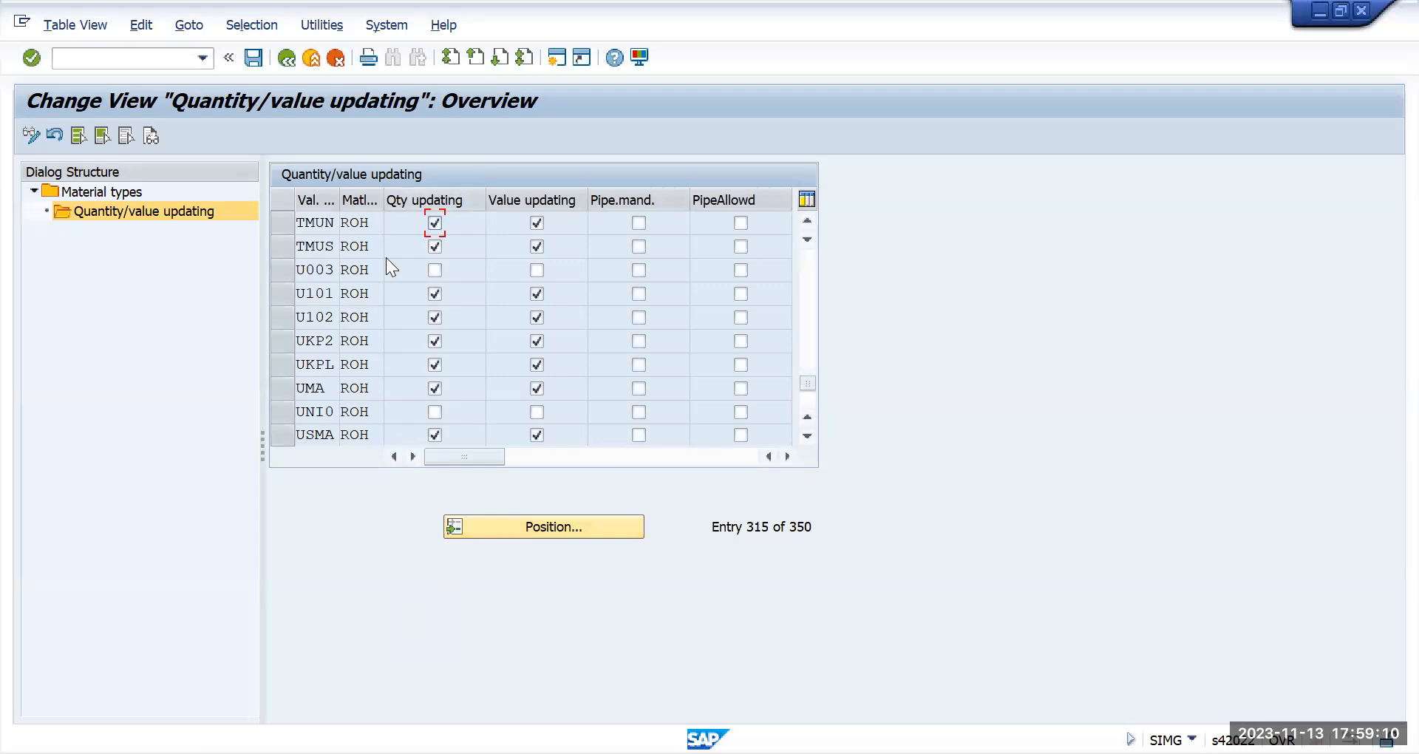
- Widen the material type column in the quantity/value updating table, and go back to the material types overview
left_click_drag(337, 221, 258, 240)
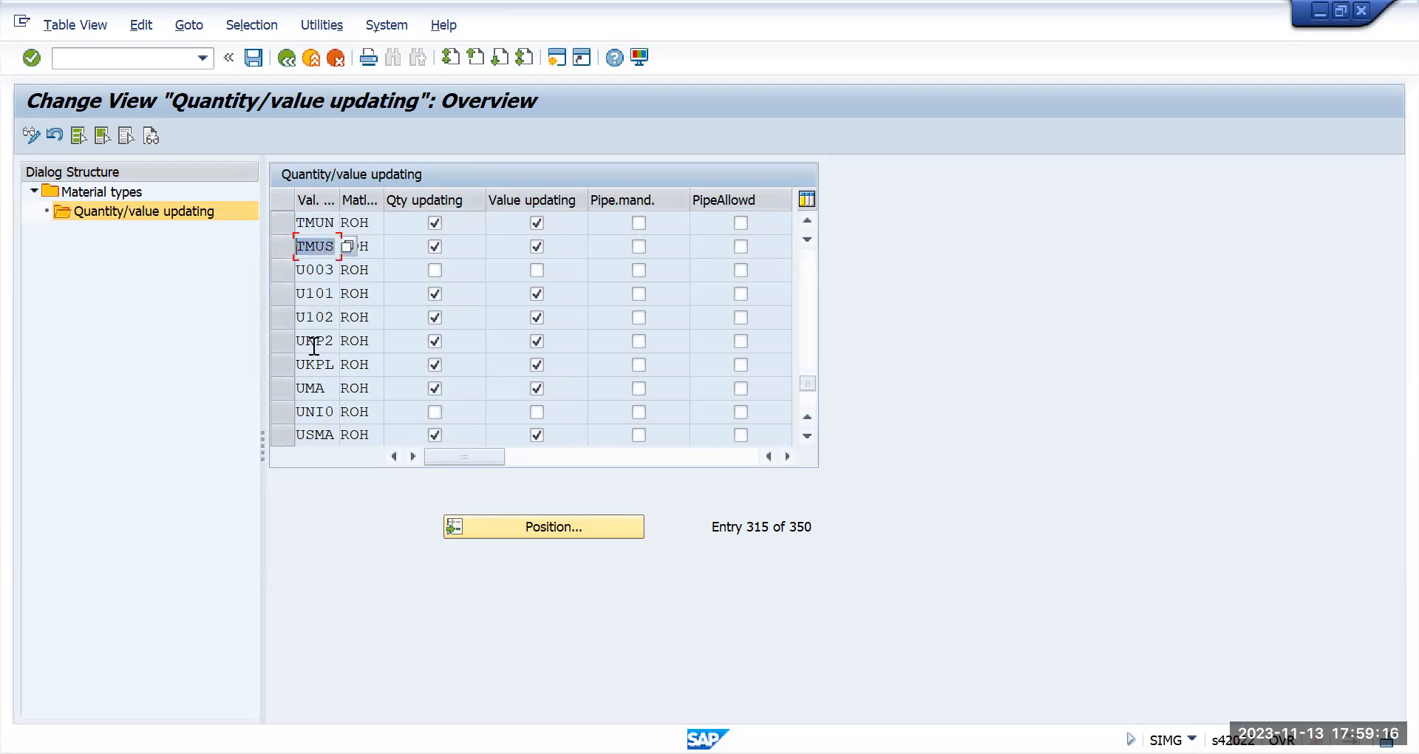
left_click_drag(383, 199, 442, 222)
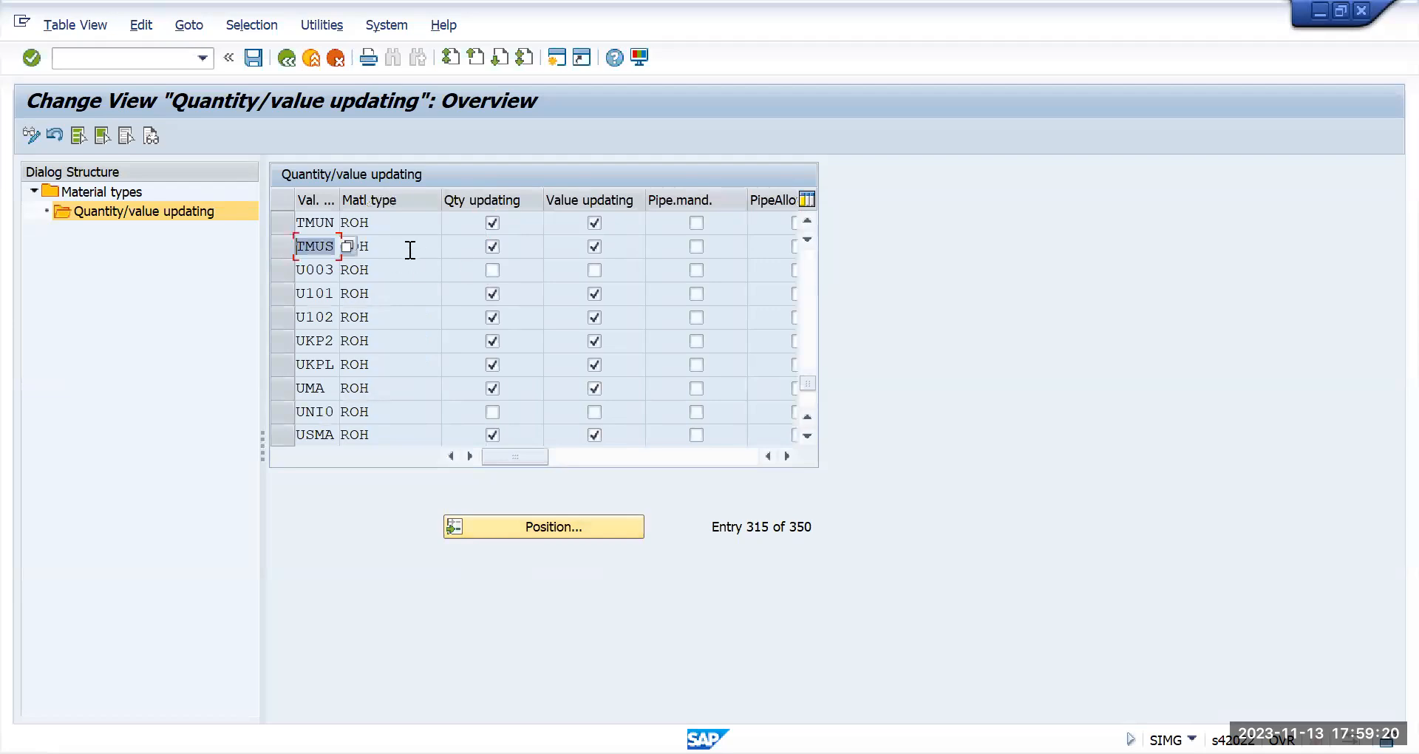
left_click(123, 65)
type("/n")
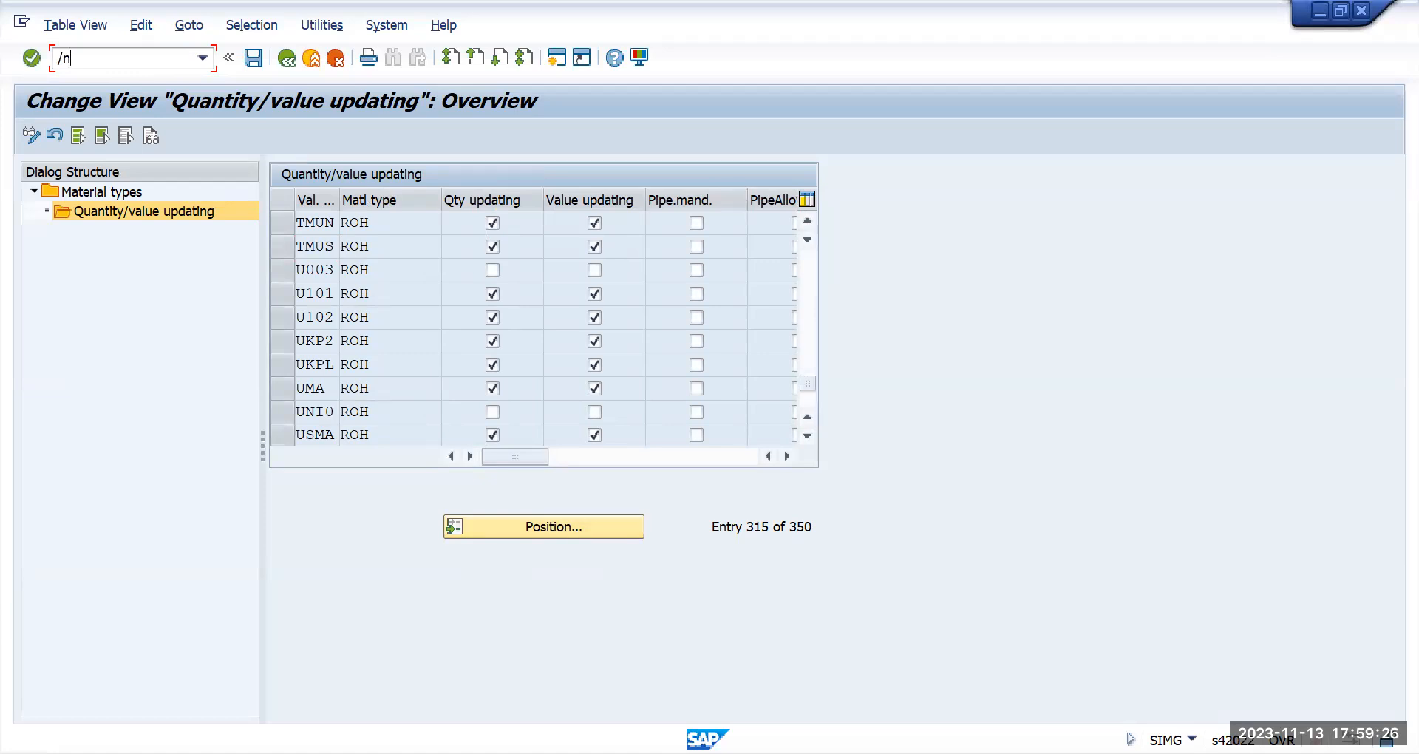
left_click(291, 58)
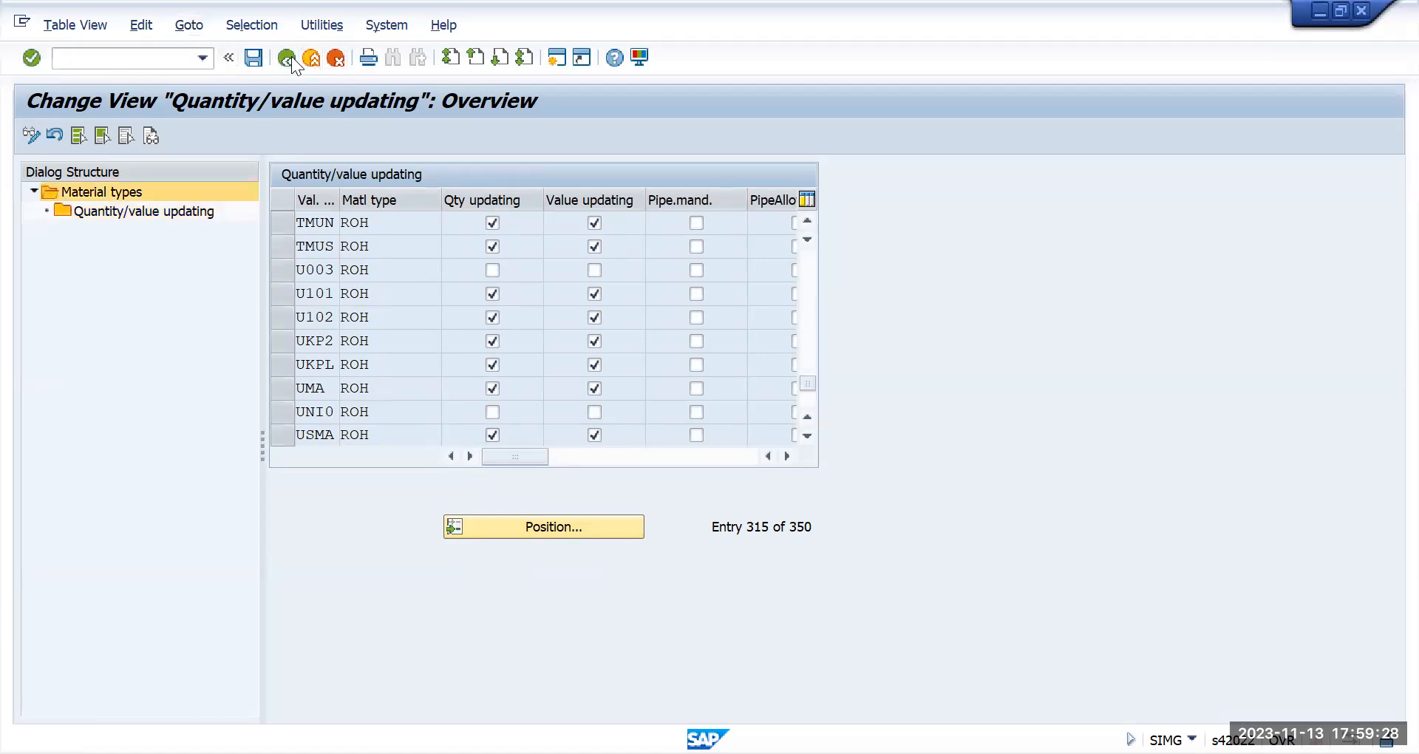
- Find material type ROH again in the overview by jumping directly to its code
left_click(562, 516)
type("tm")
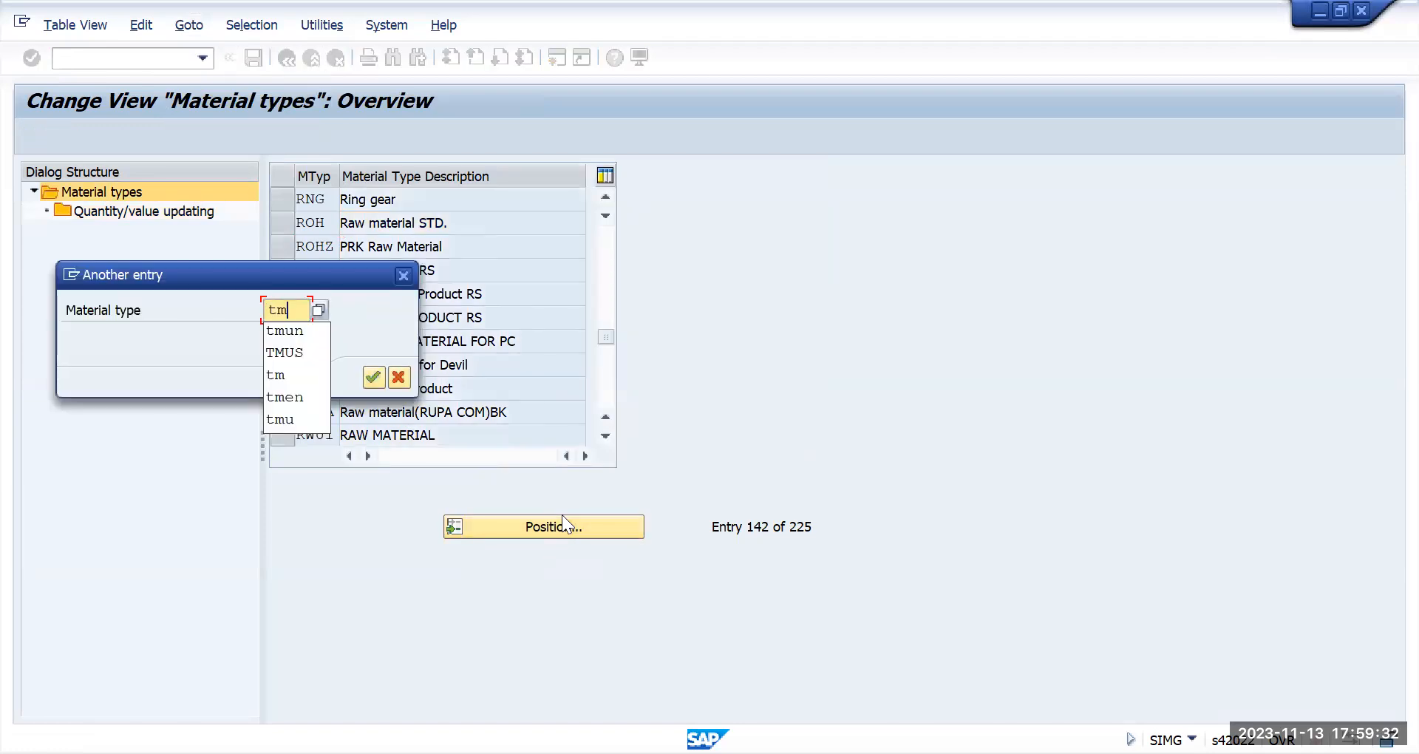
key("BackSpace")
key("BackSpace")
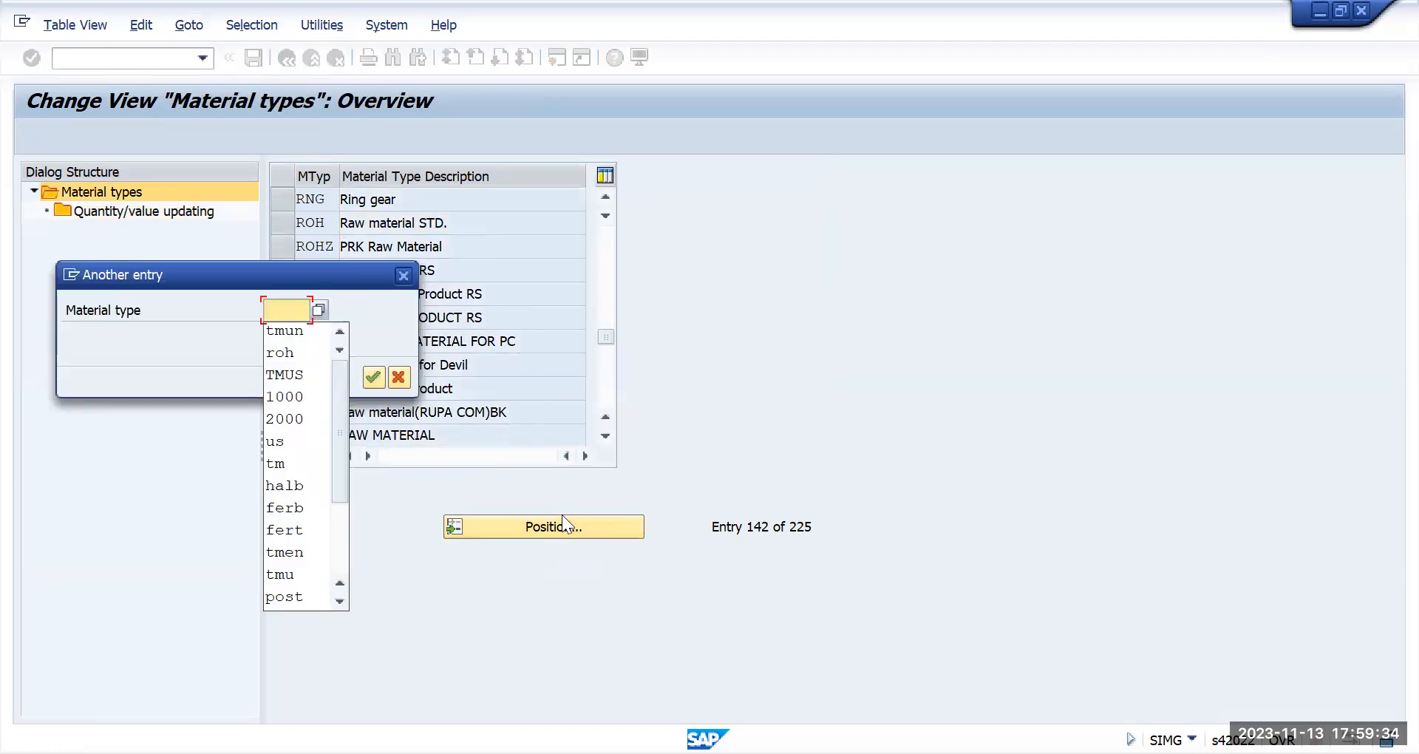
type("roh")
key("Return")
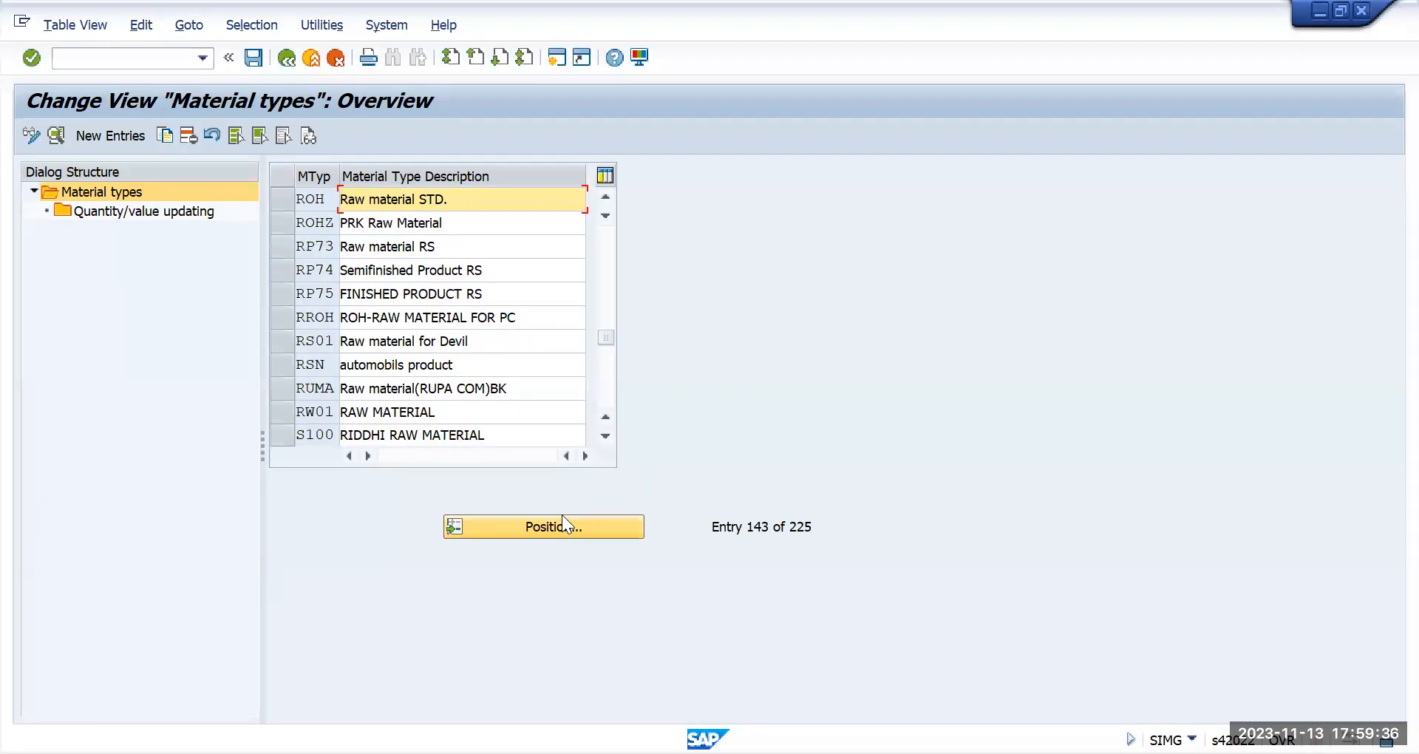
- Position the material types overview at the entry FERT
left_click(548, 529)
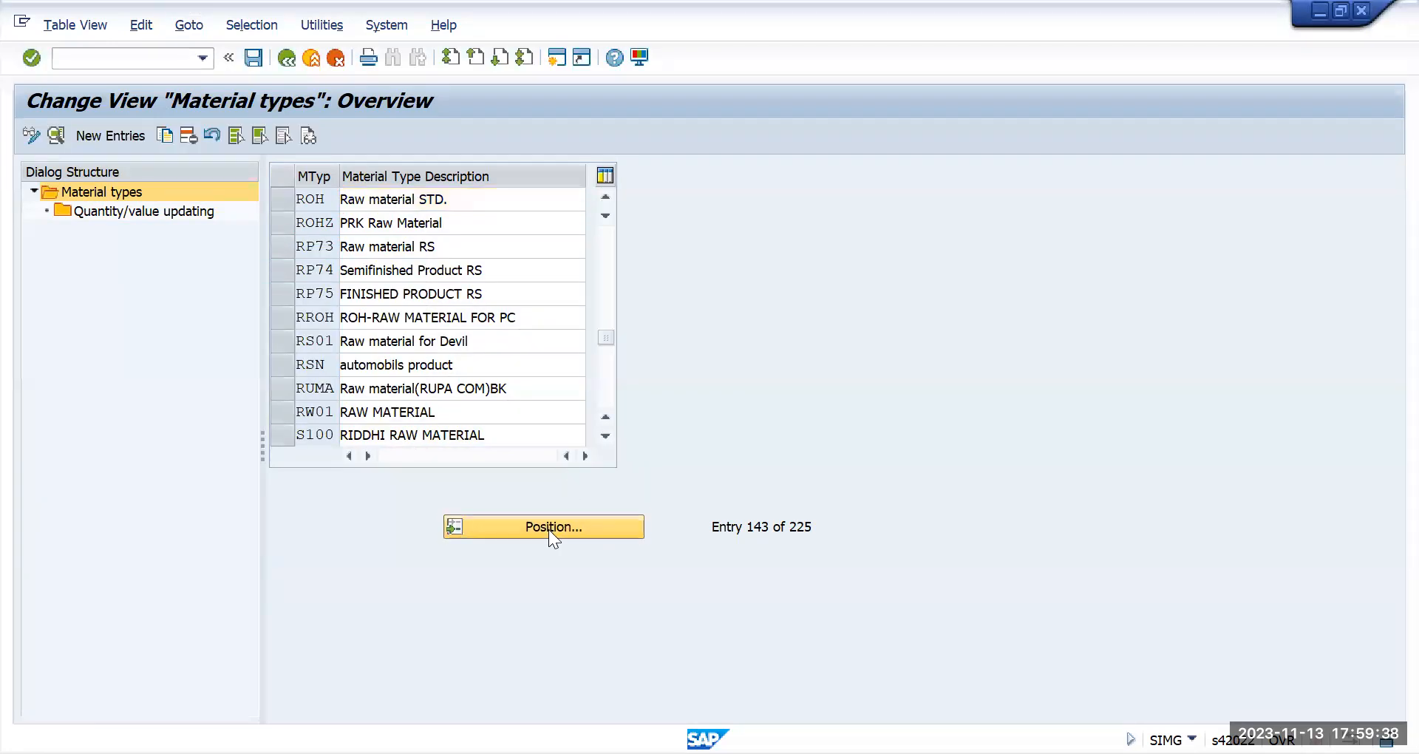
type("Fert")
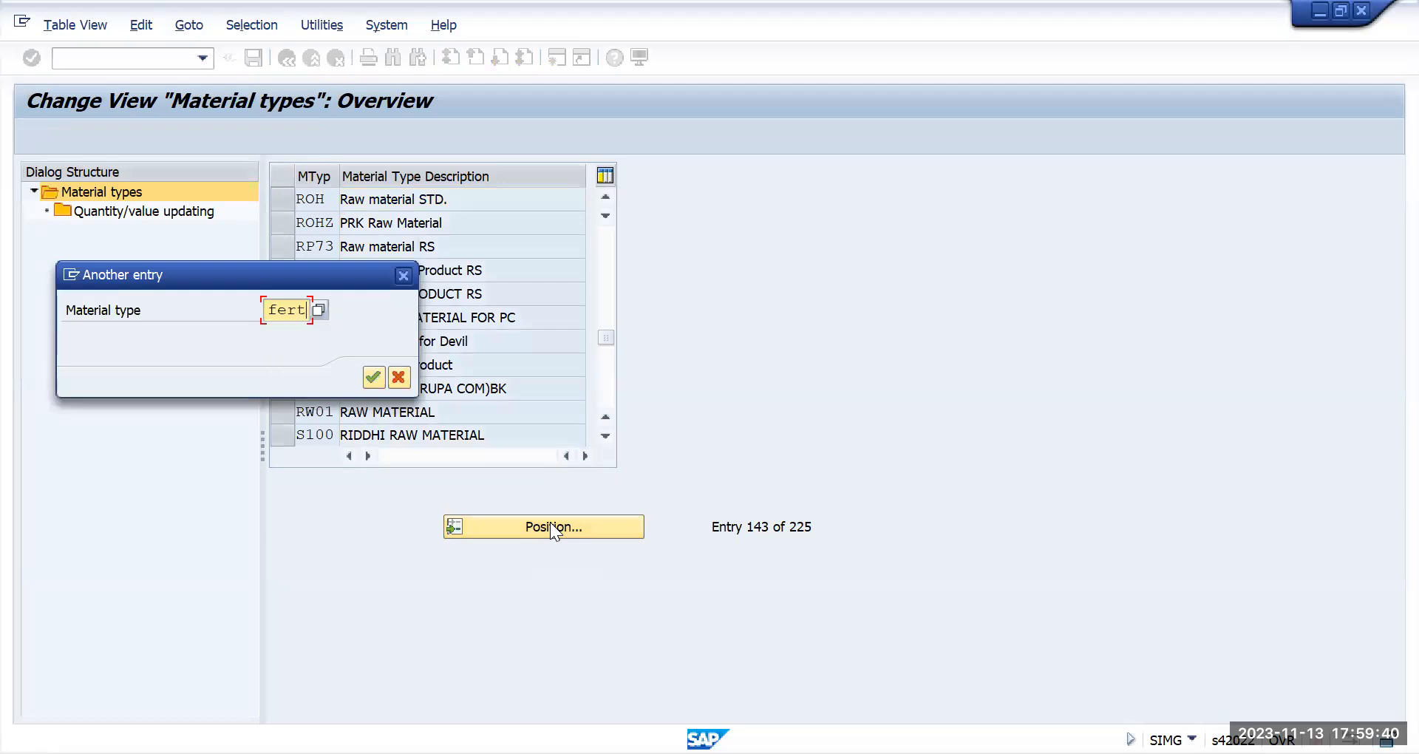
key("Return")
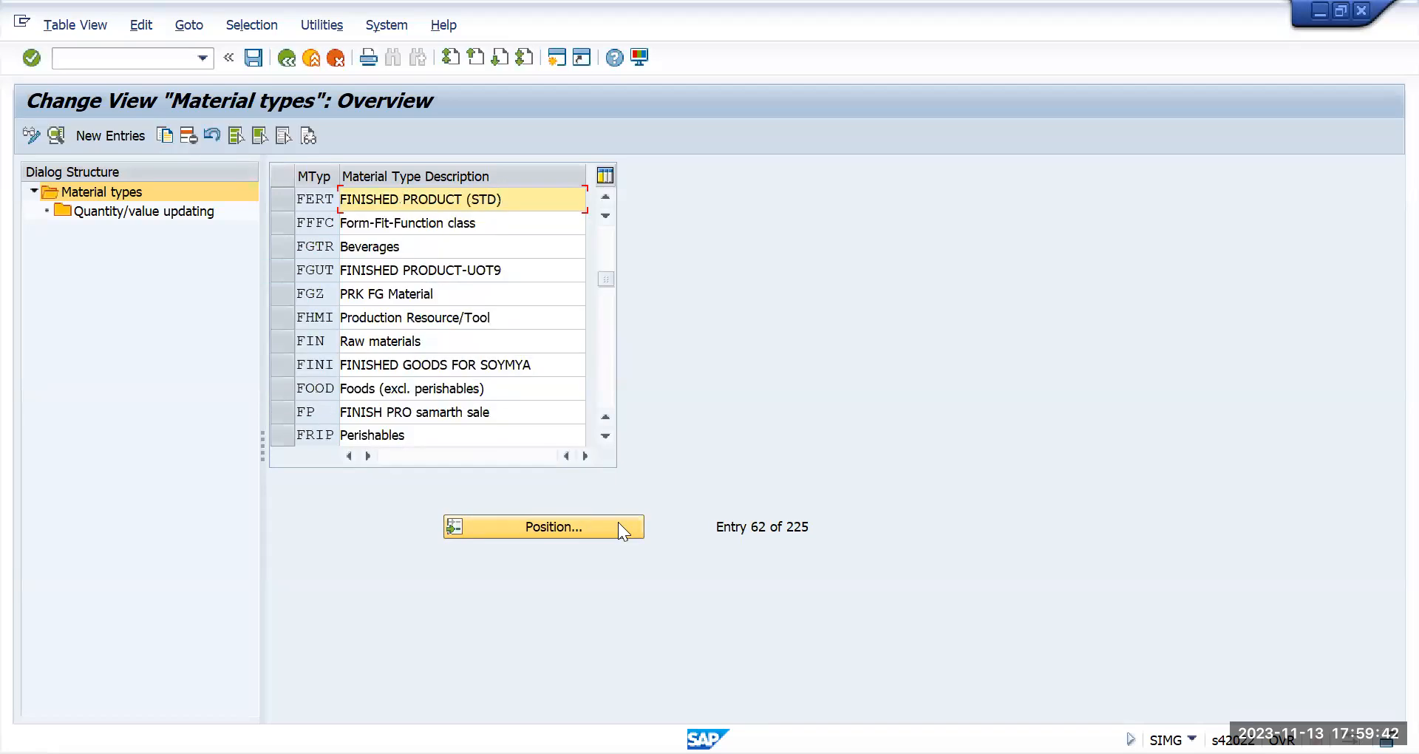
- Position the material types overview at the entry HALB and highlight its code
left_click(571, 529)
type("h")
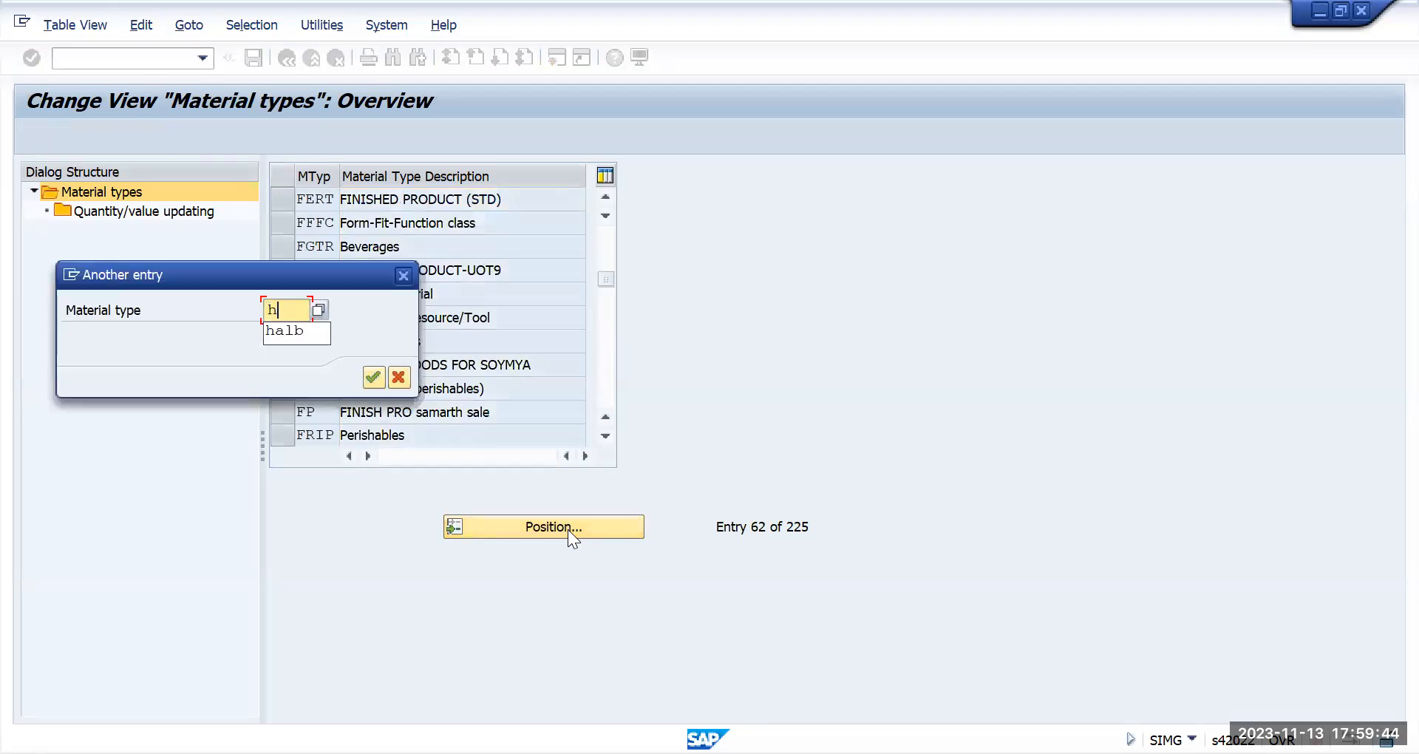
type("alb")
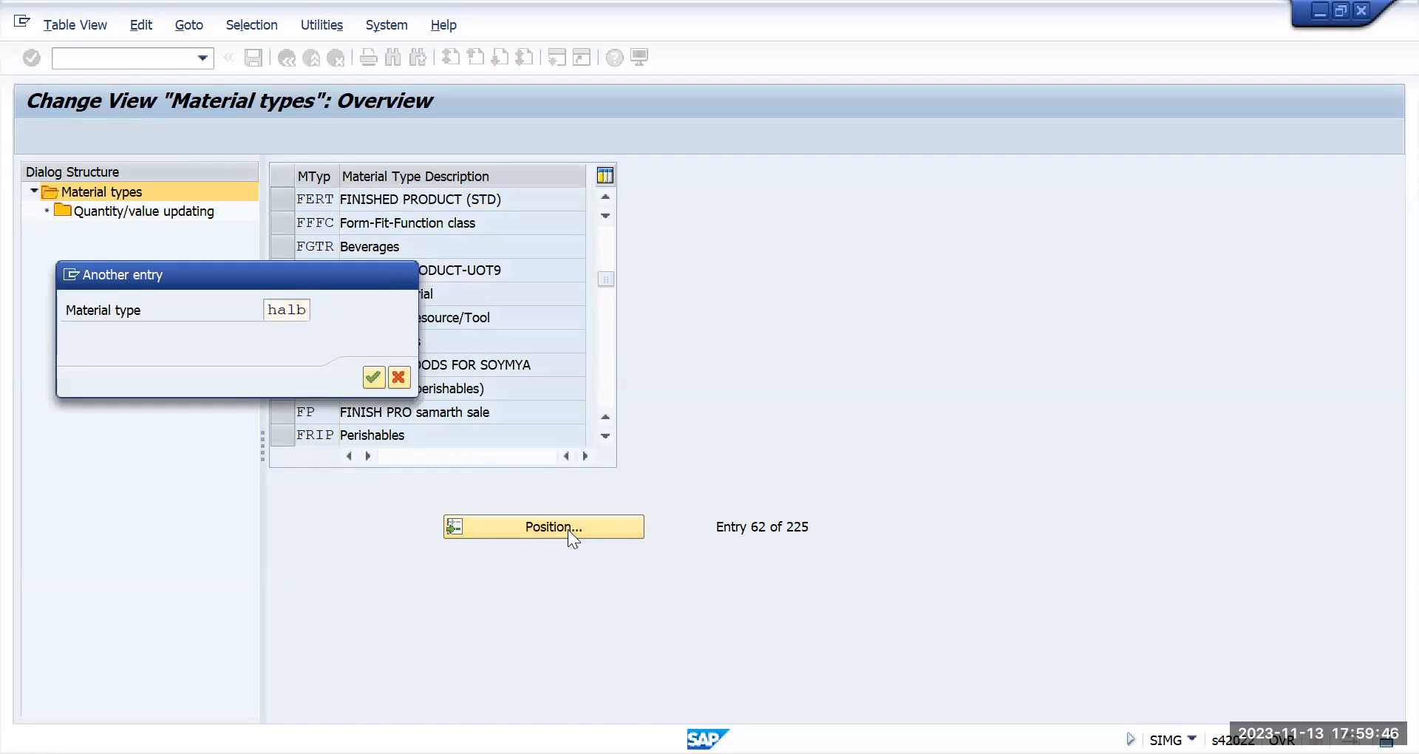
key("Return")
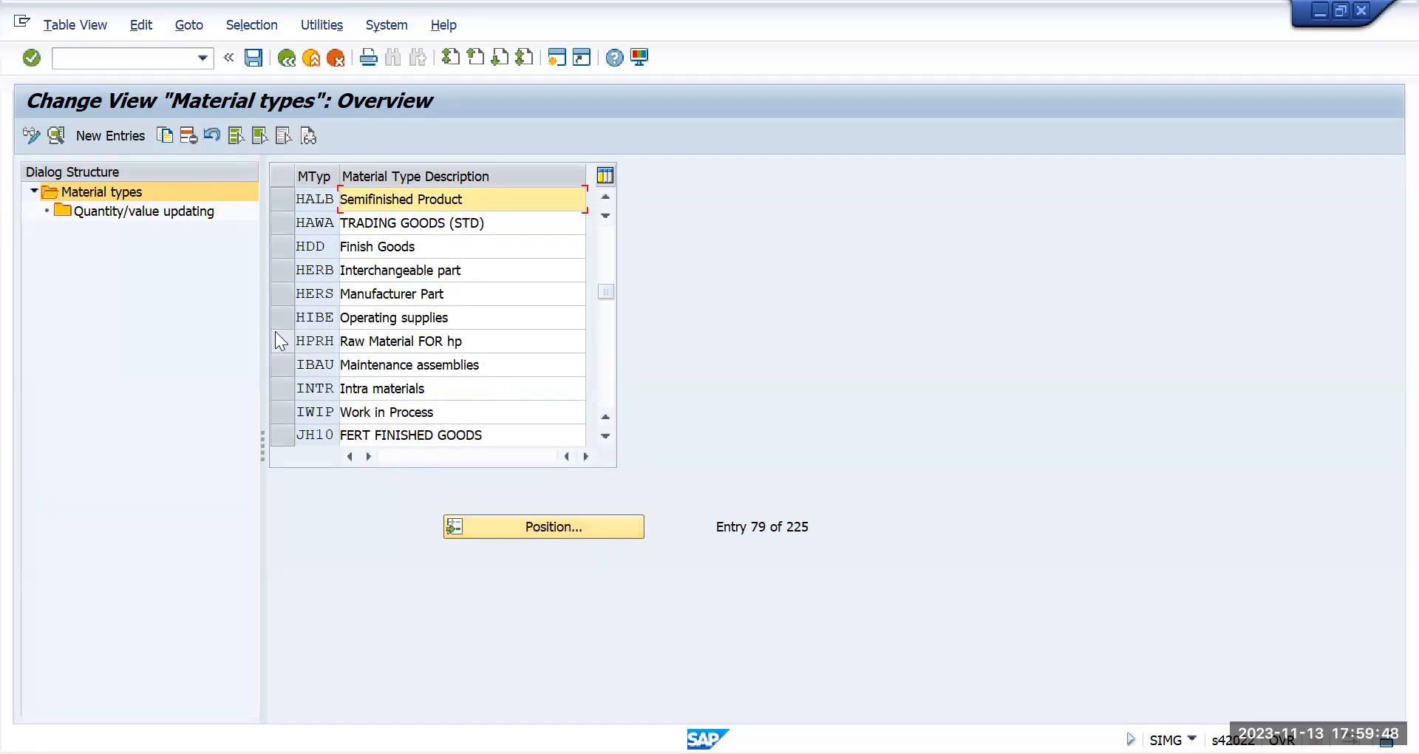
left_click(537, 537)
left_click(405, 274)
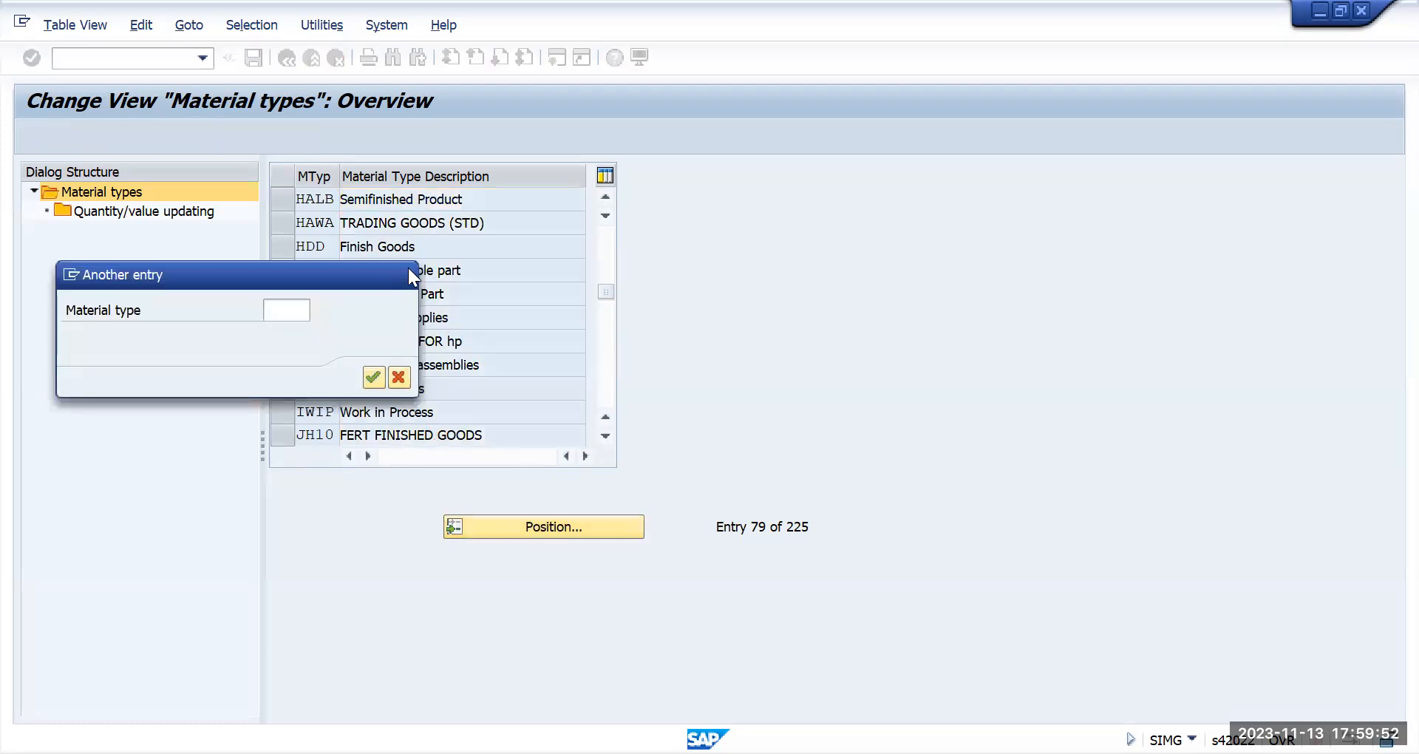
left_click_drag(340, 205, 292, 198)
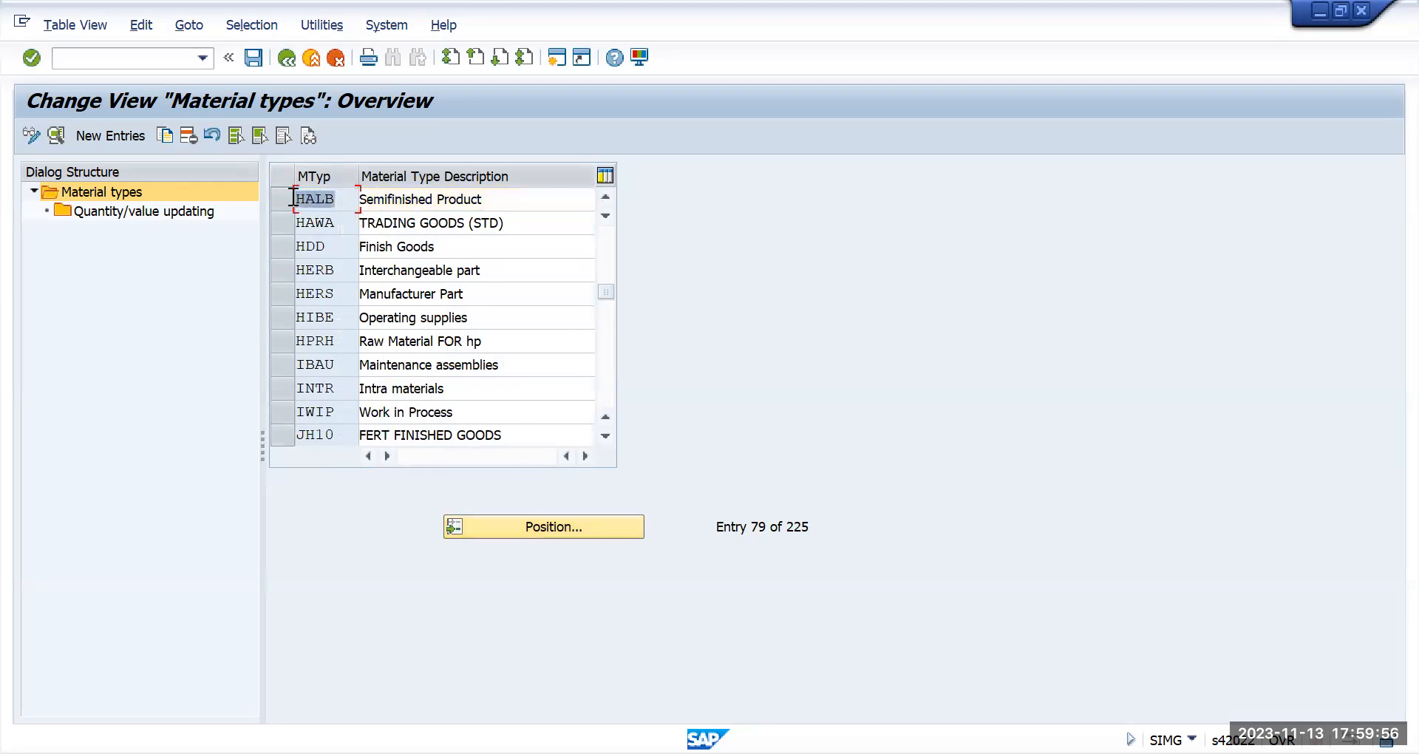
- Position the material types overview at the entry ROH
left_click(506, 522)
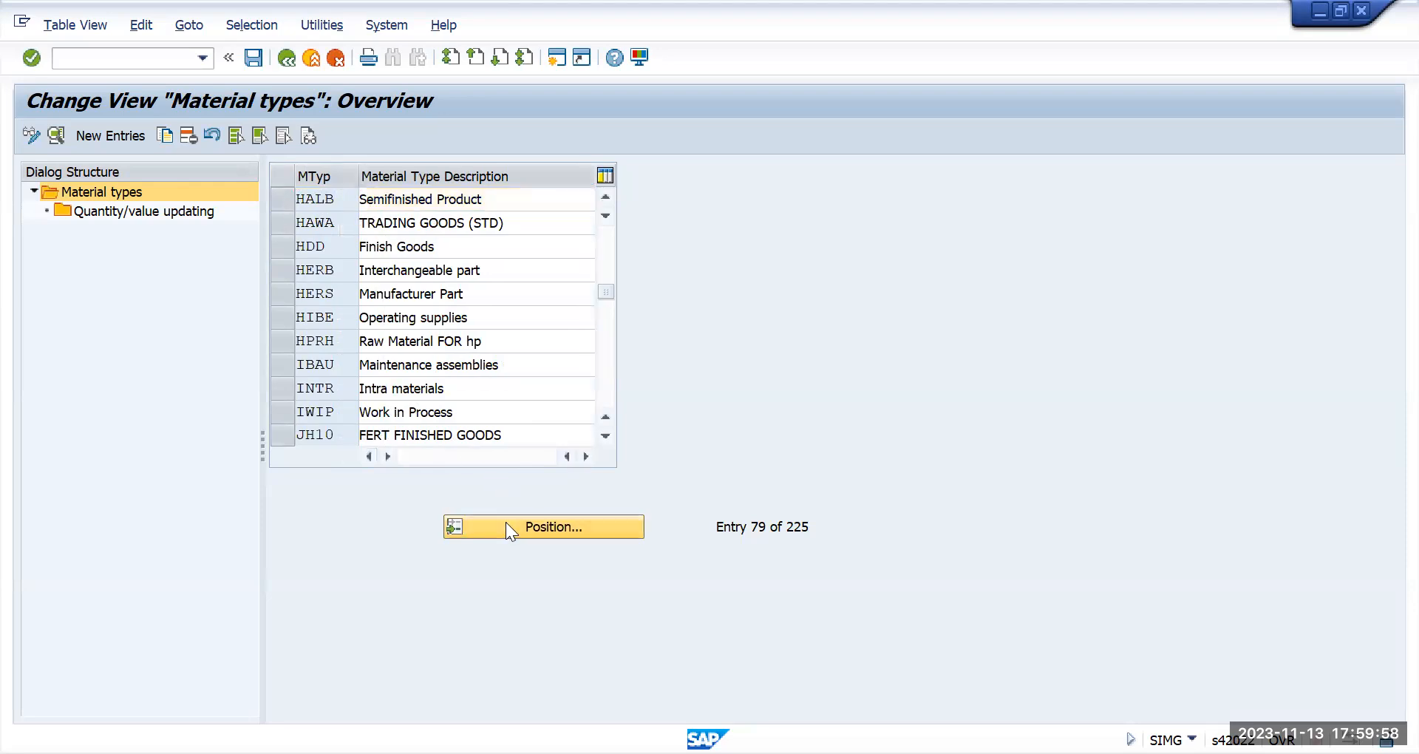
type("ROH")
key("Return")
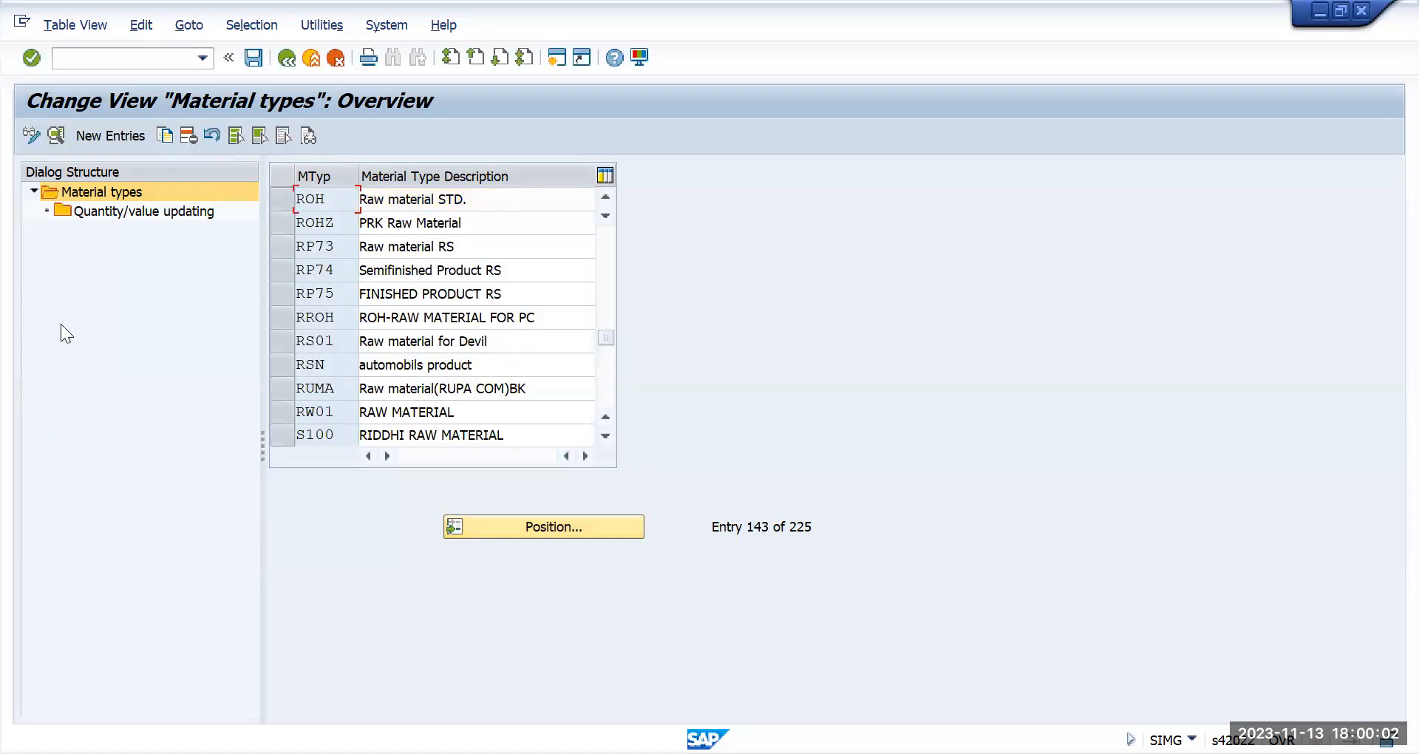
- Leave the material types Customizing with /n and start transaction MM01 to create a material
left_click(98, 60)
type("/n")
key("Return")
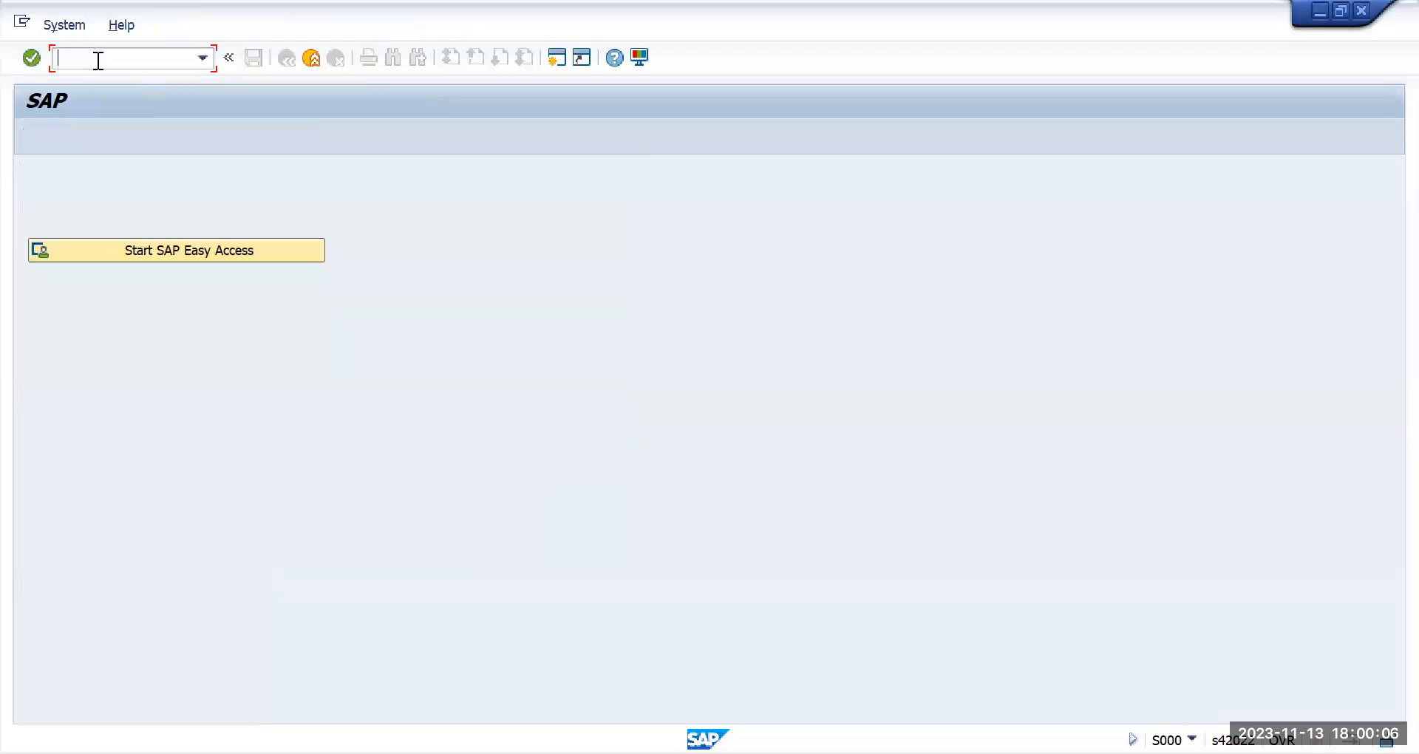
type("mm01")
key("Return")
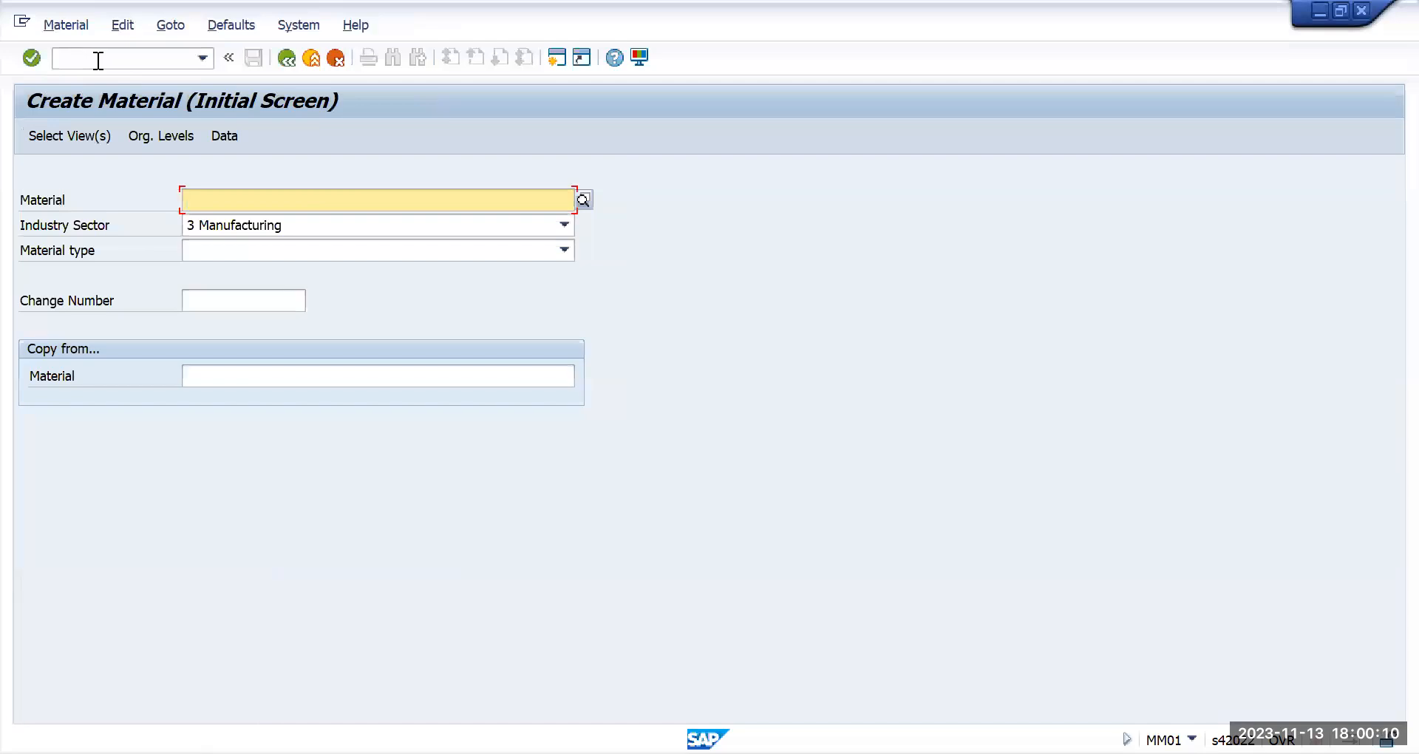
- Look through the available material types and choose ROH Raw material STD. for the new material
left_click(563, 251)
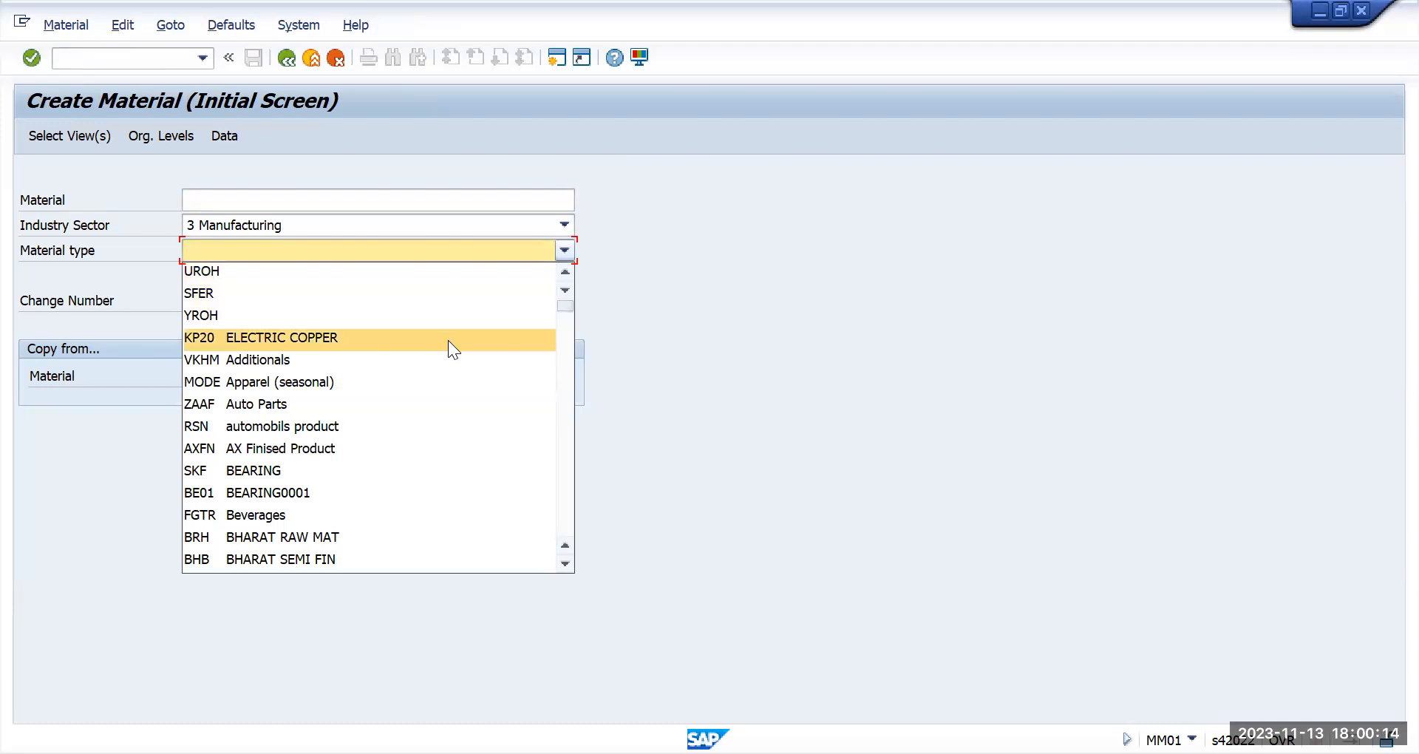
scroll(471, 394, "down", 3)
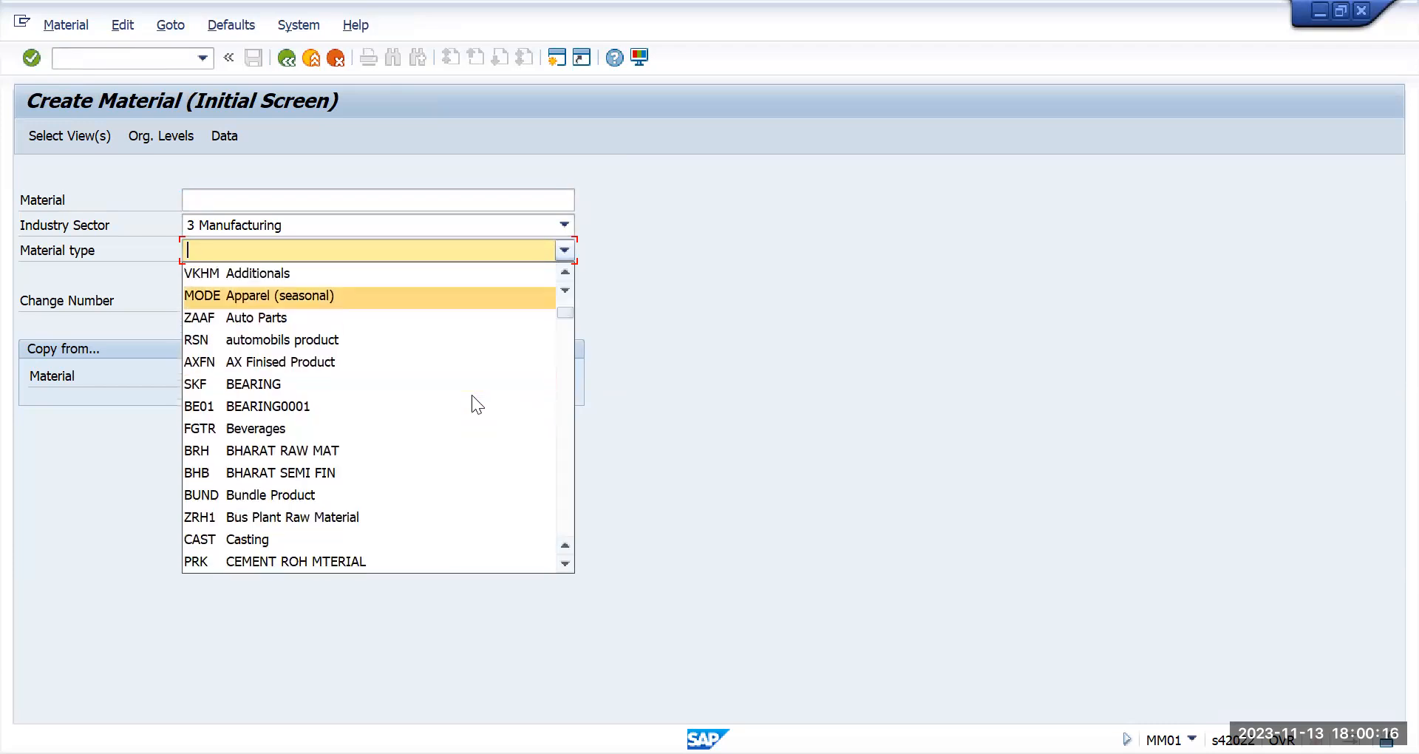
scroll(246, 403, "down", 2)
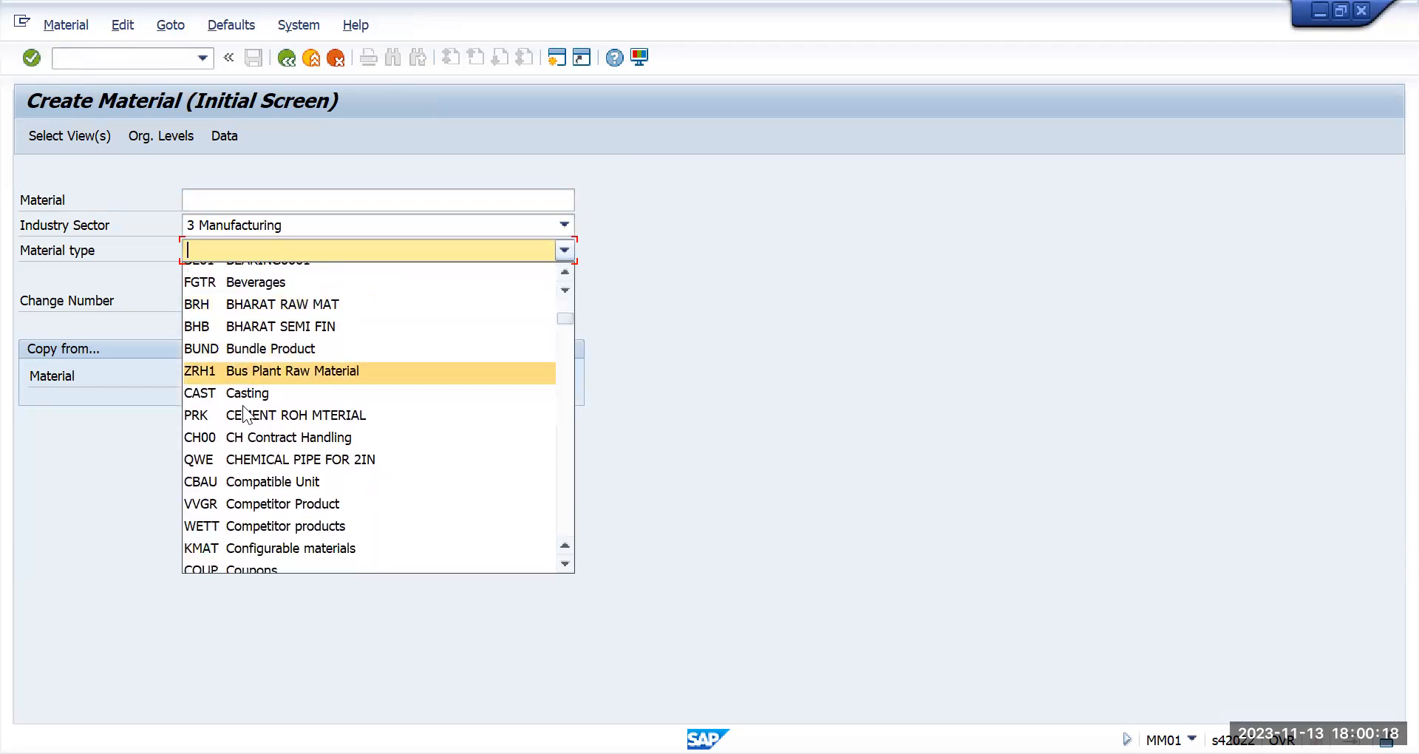
scroll(242, 405, "down", 1)
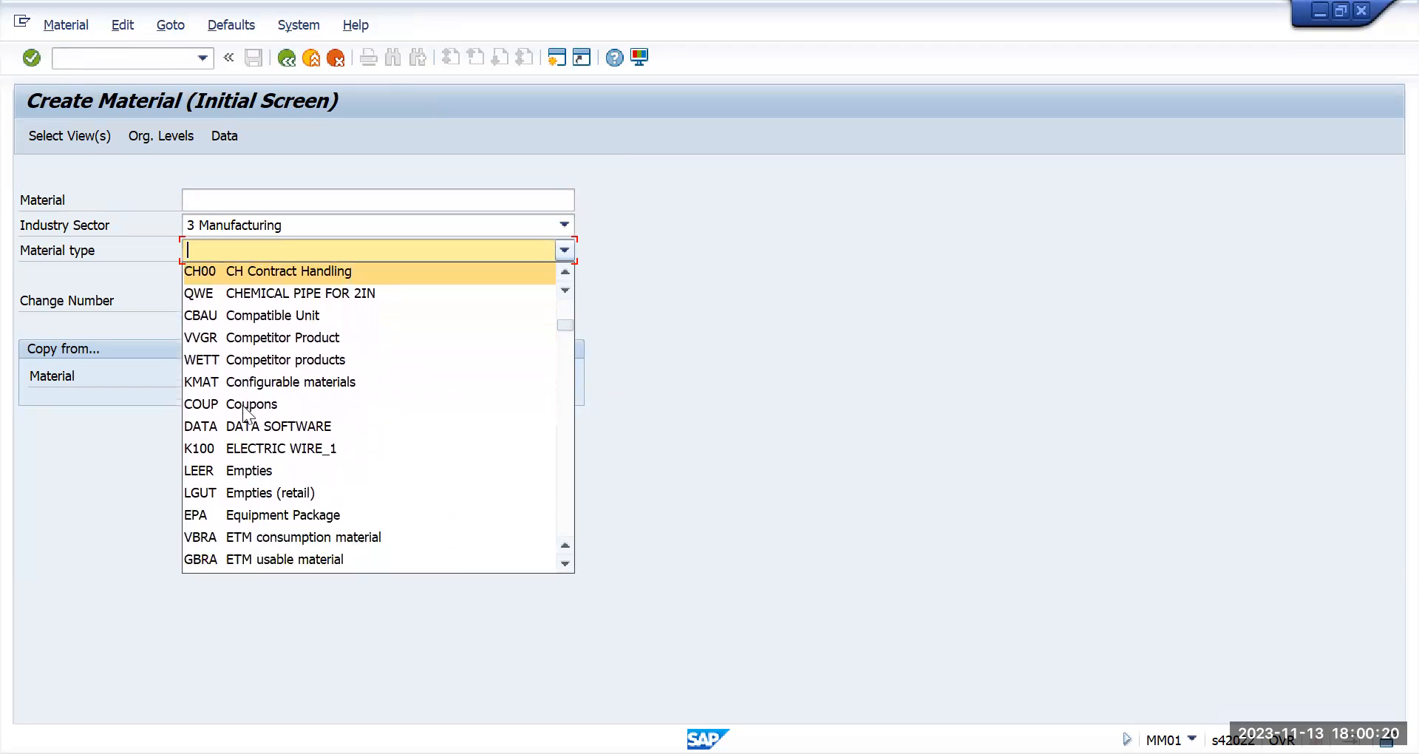
scroll(242, 407, "down", 1)
scroll(242, 414, "down", 1)
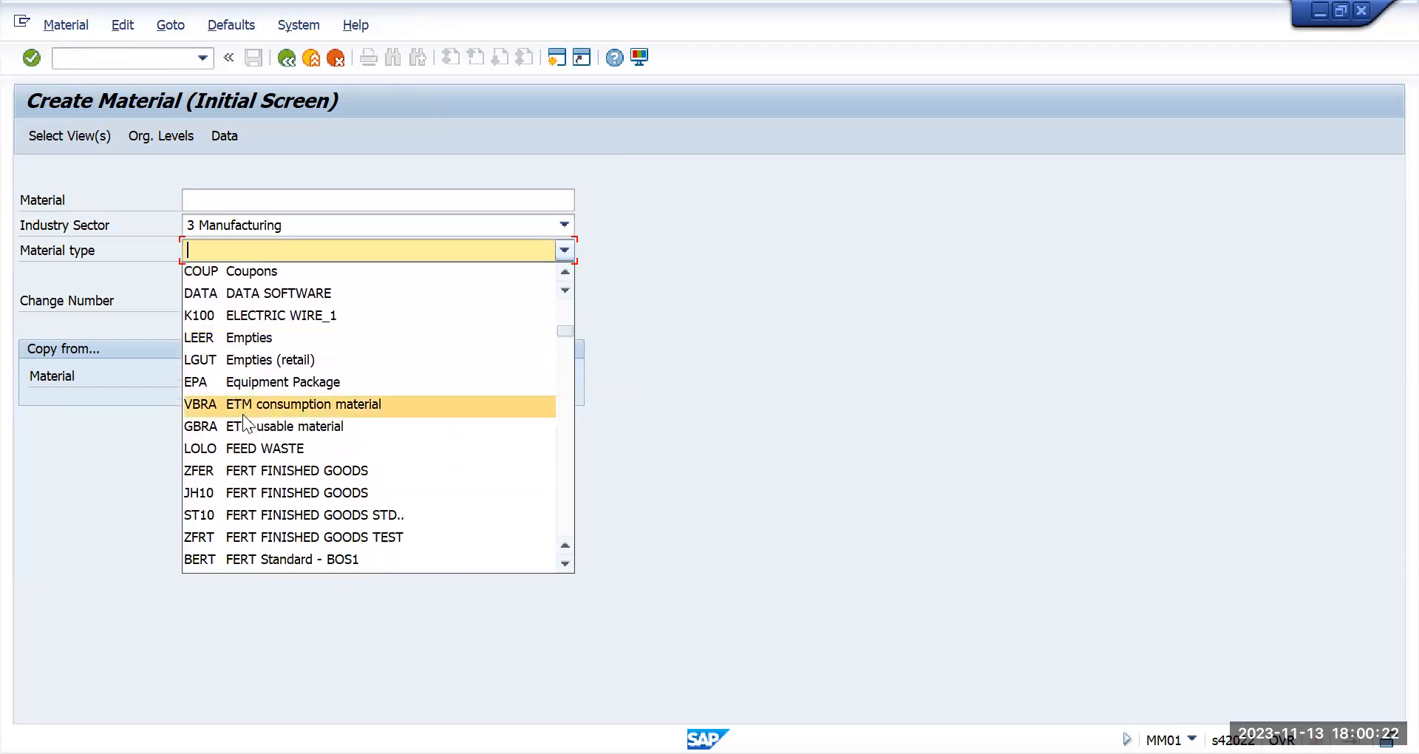
scroll(243, 415, "down", 2)
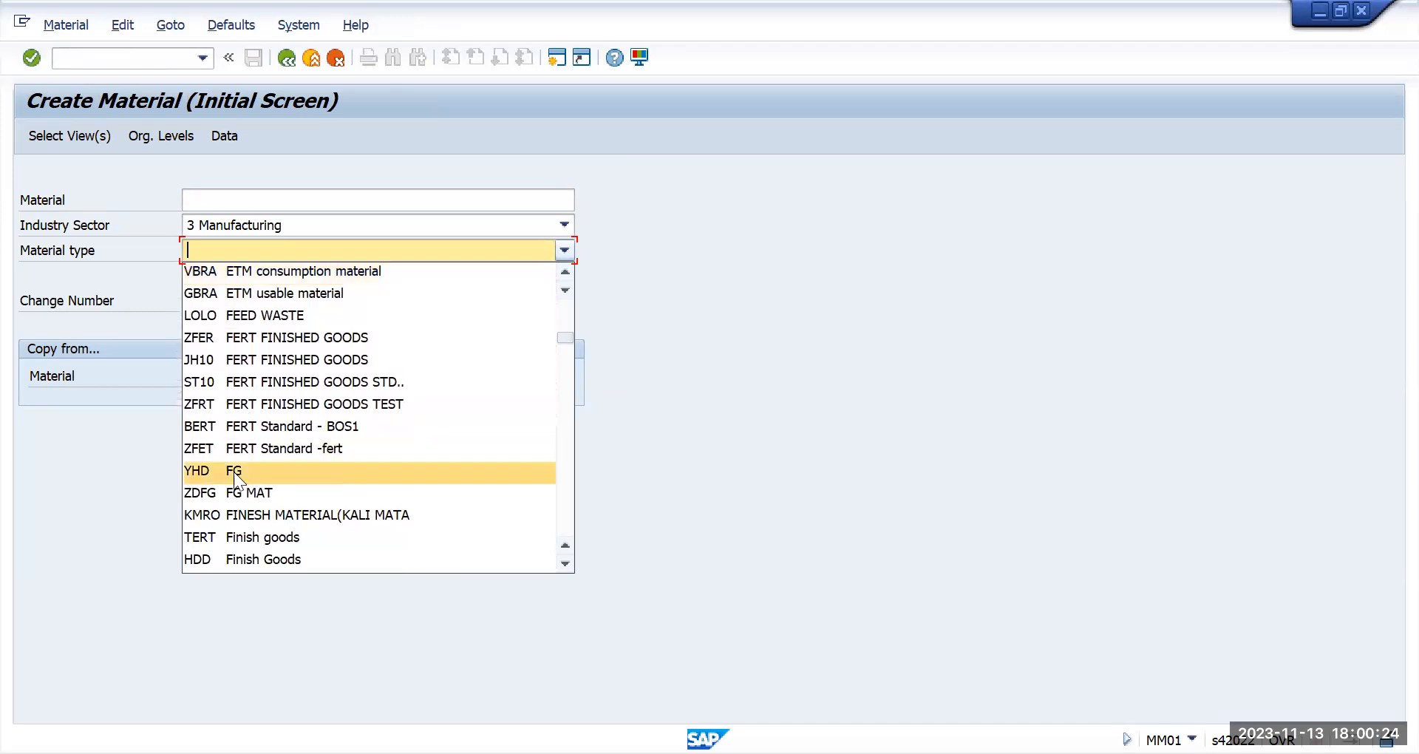
scroll(230, 492, "down", 2)
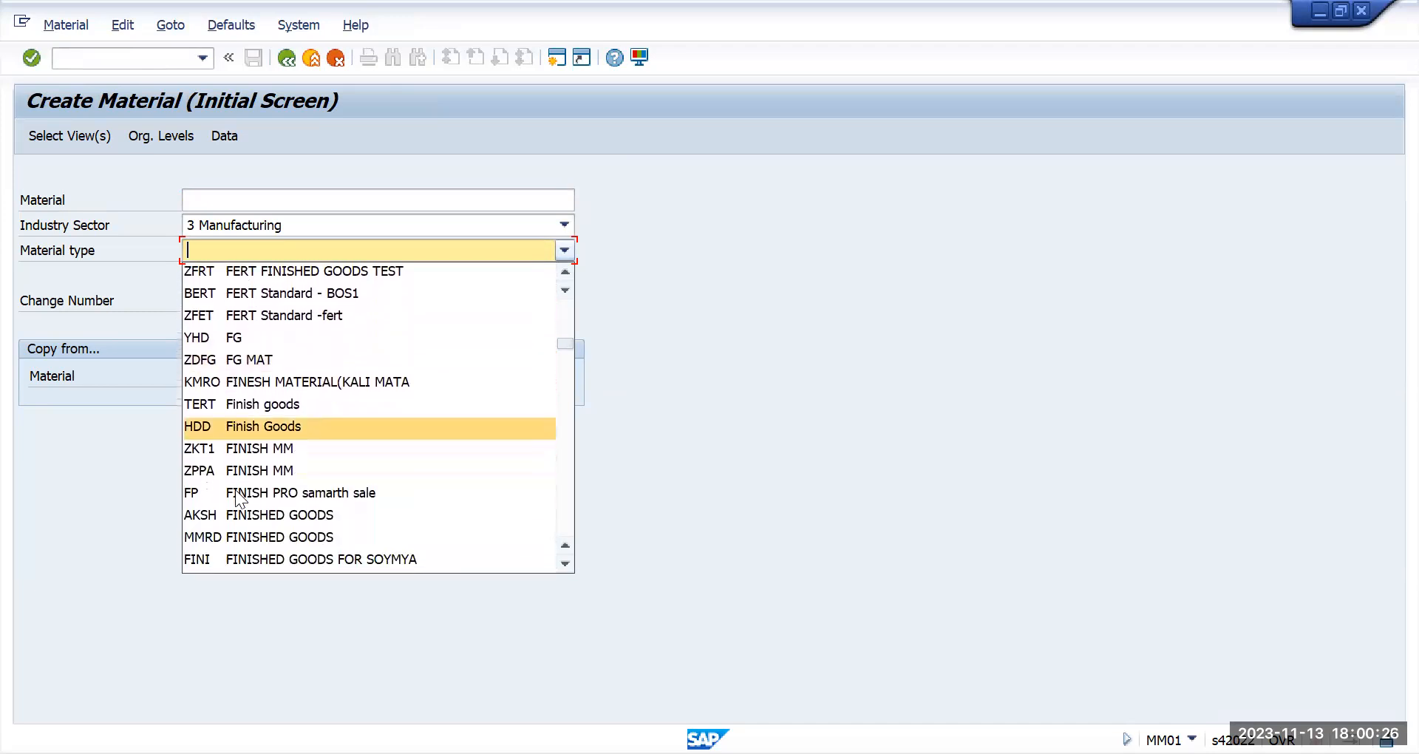
scroll(235, 489, "down", 3)
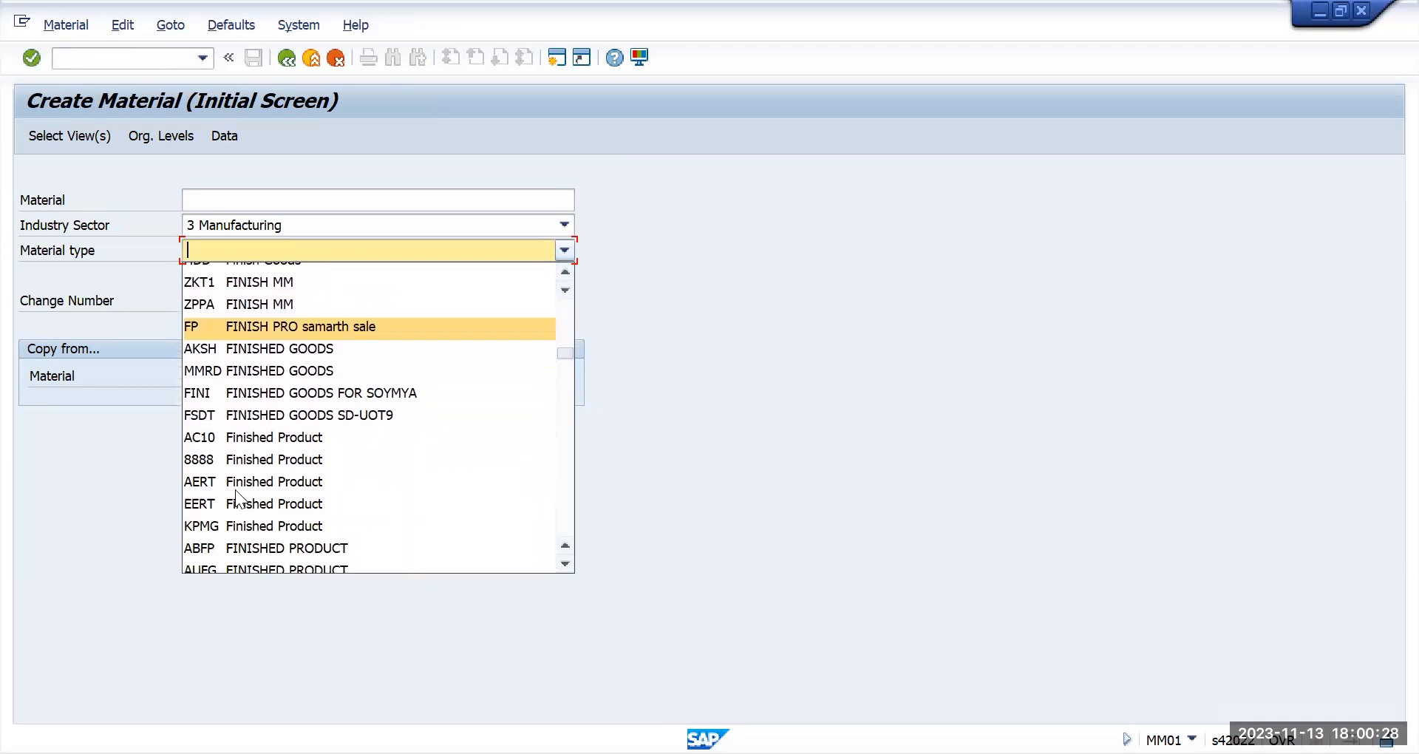
scroll(235, 489, "down", 1)
scroll(235, 490, "down", 2)
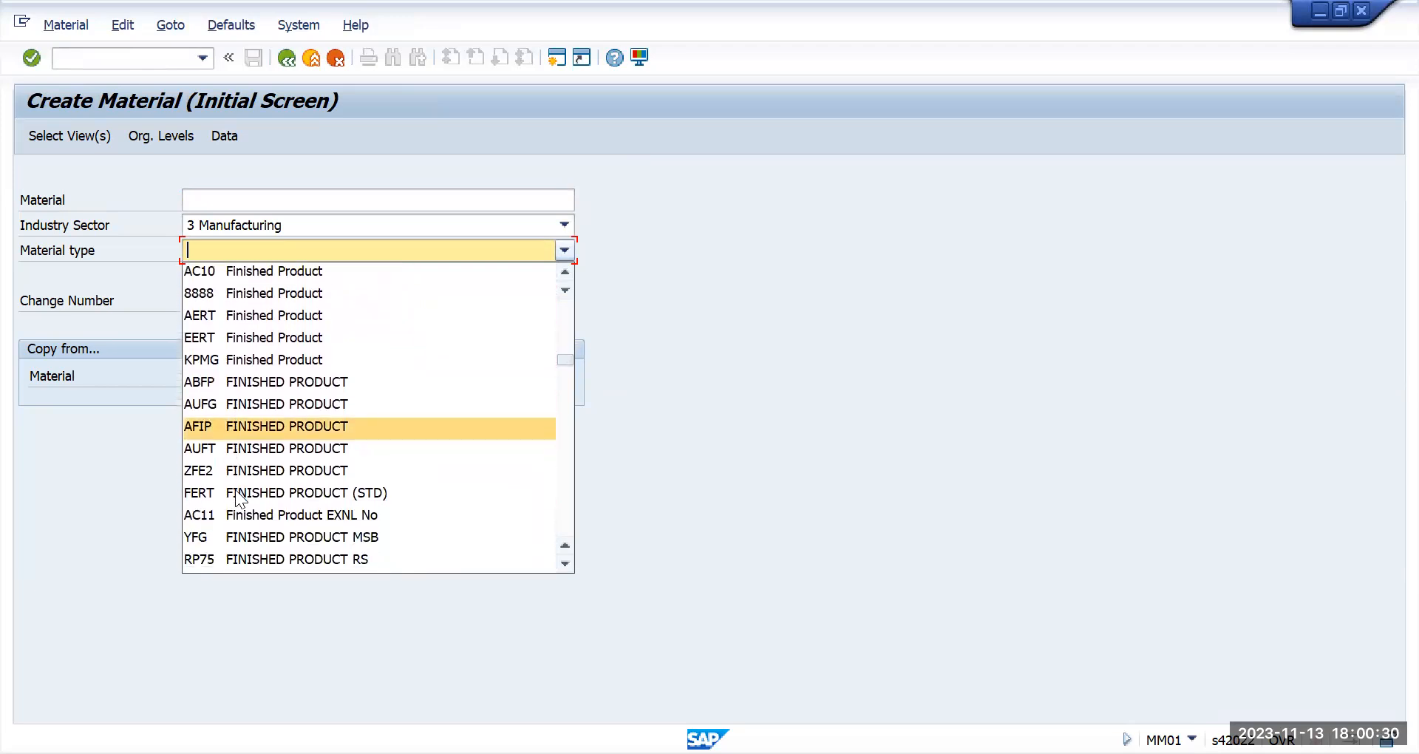
scroll(234, 491, "down", 3)
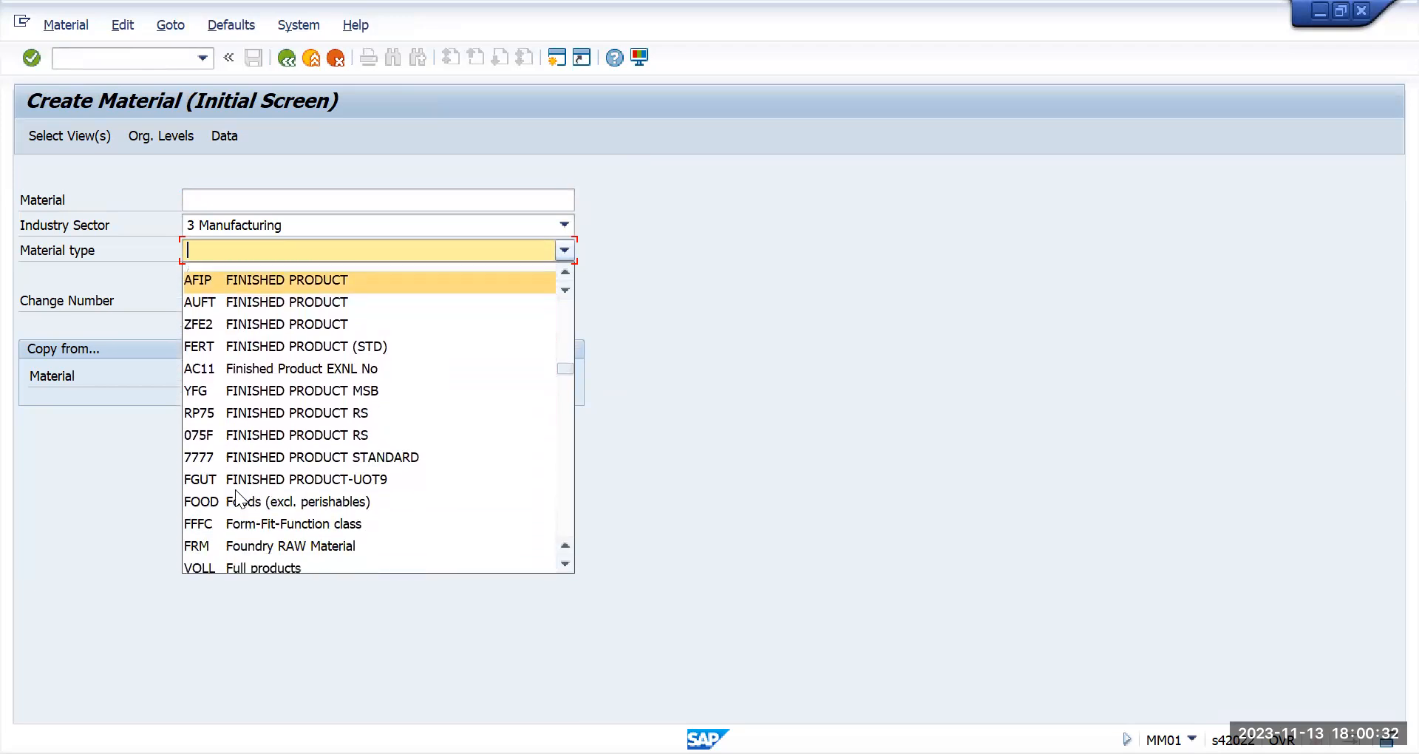
scroll(237, 498, "down", 3)
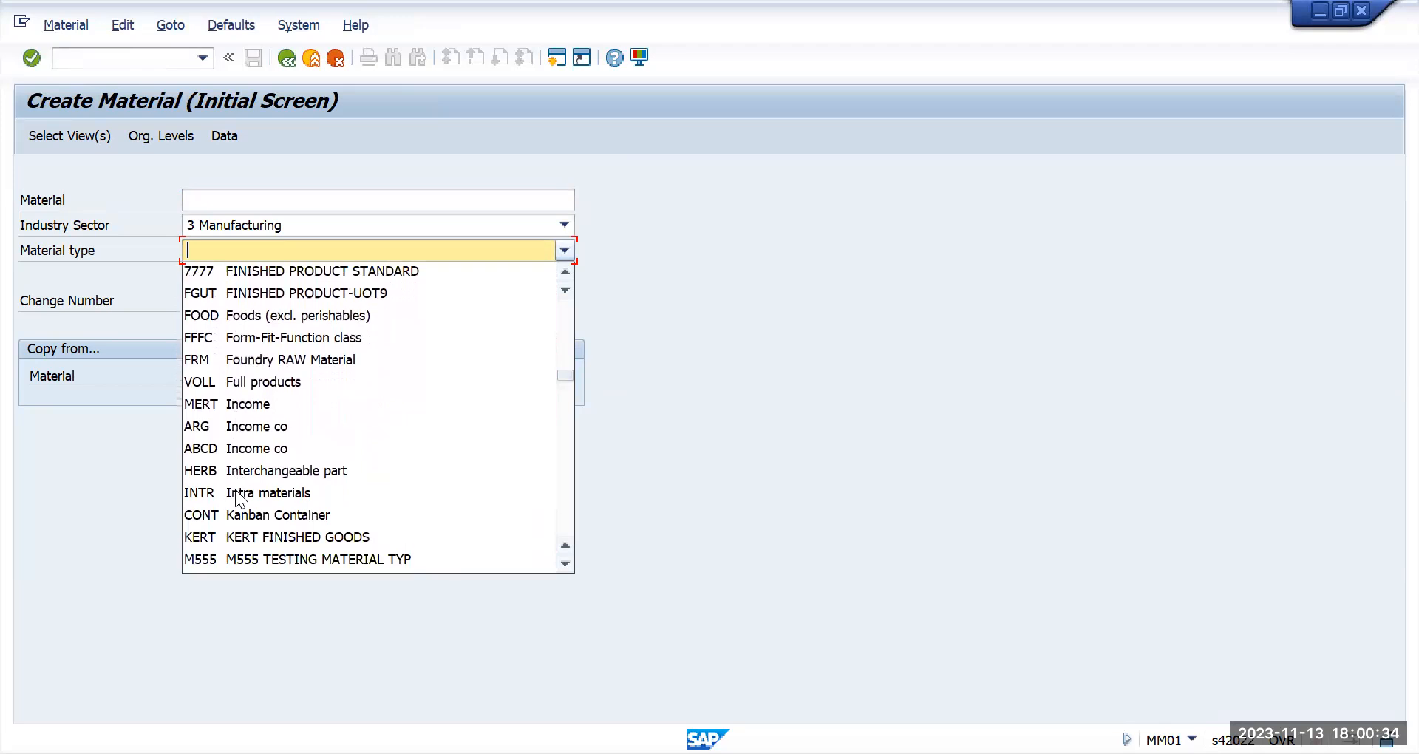
scroll(236, 498, "down", 3)
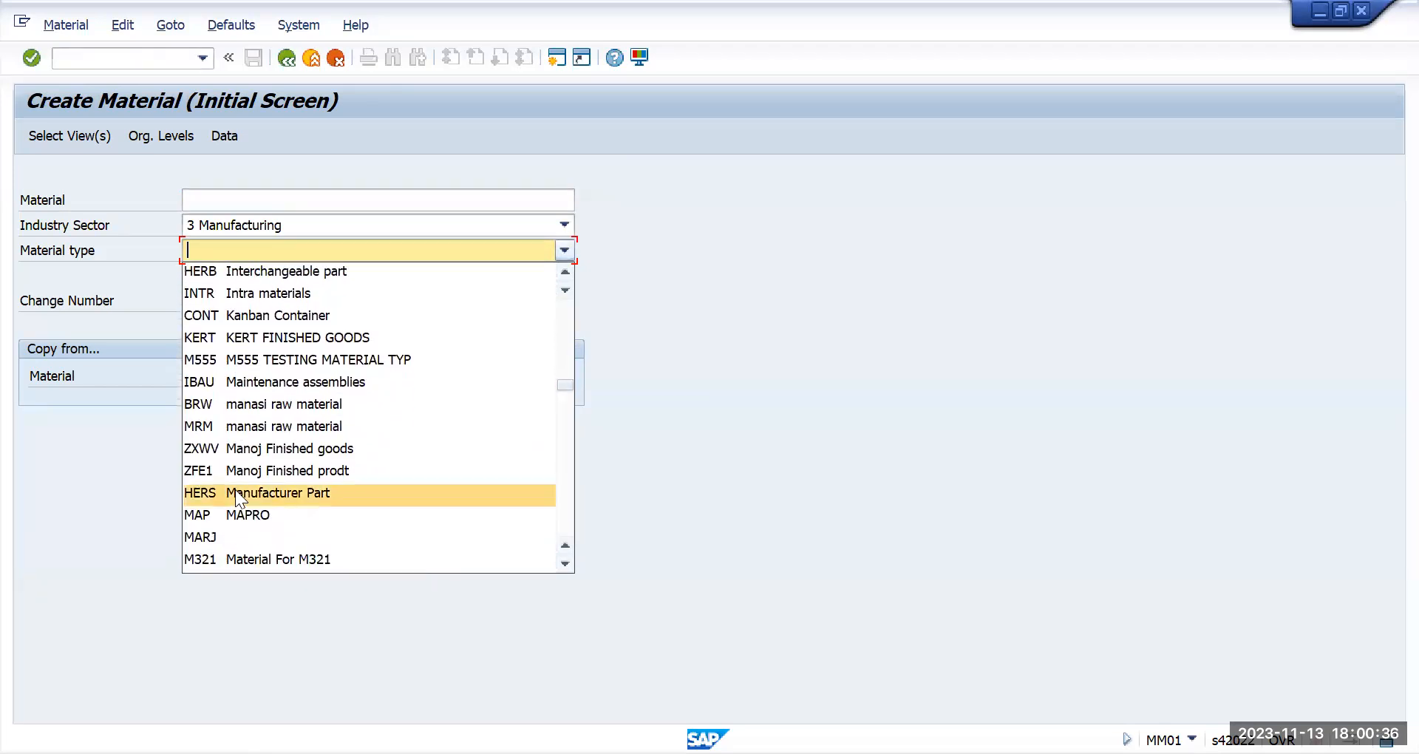
scroll(235, 490, "down", 3)
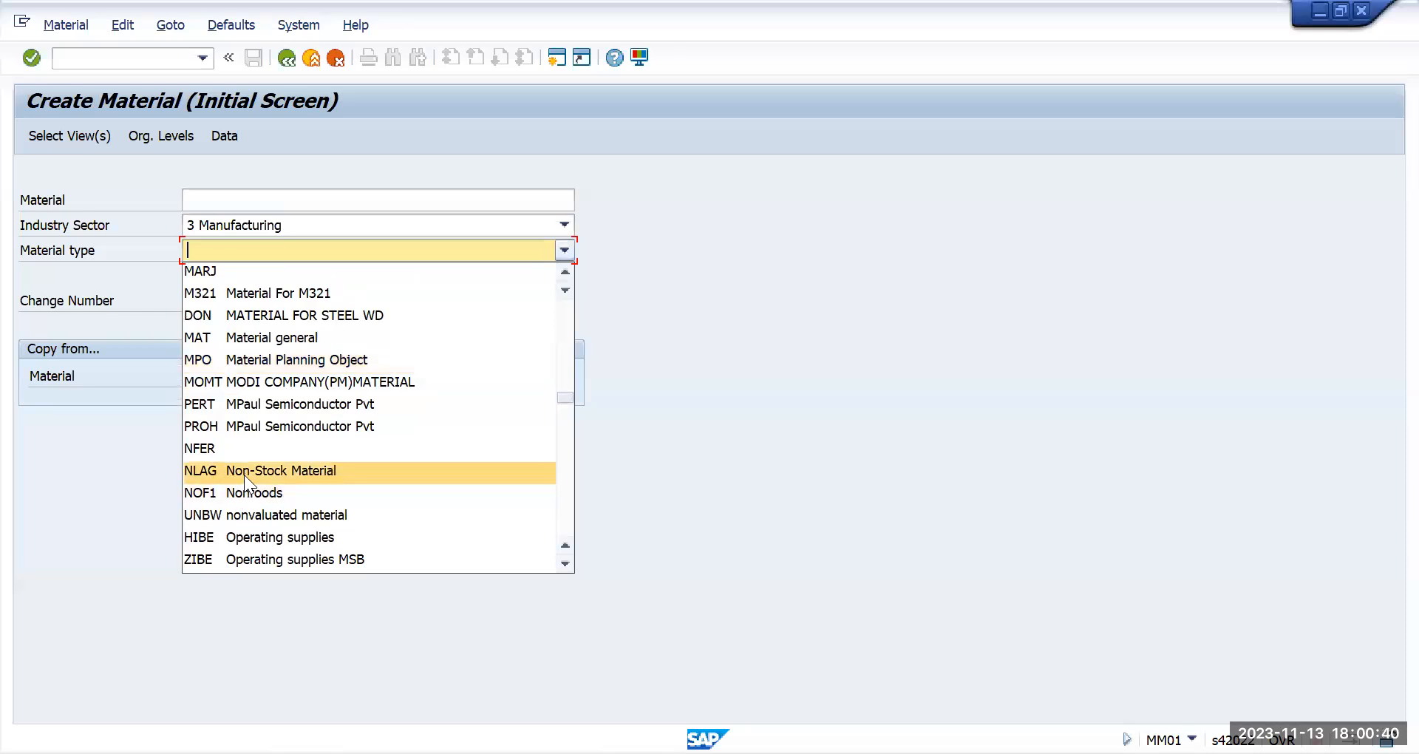
scroll(247, 477, "down", 1)
scroll(247, 478, "down", 1)
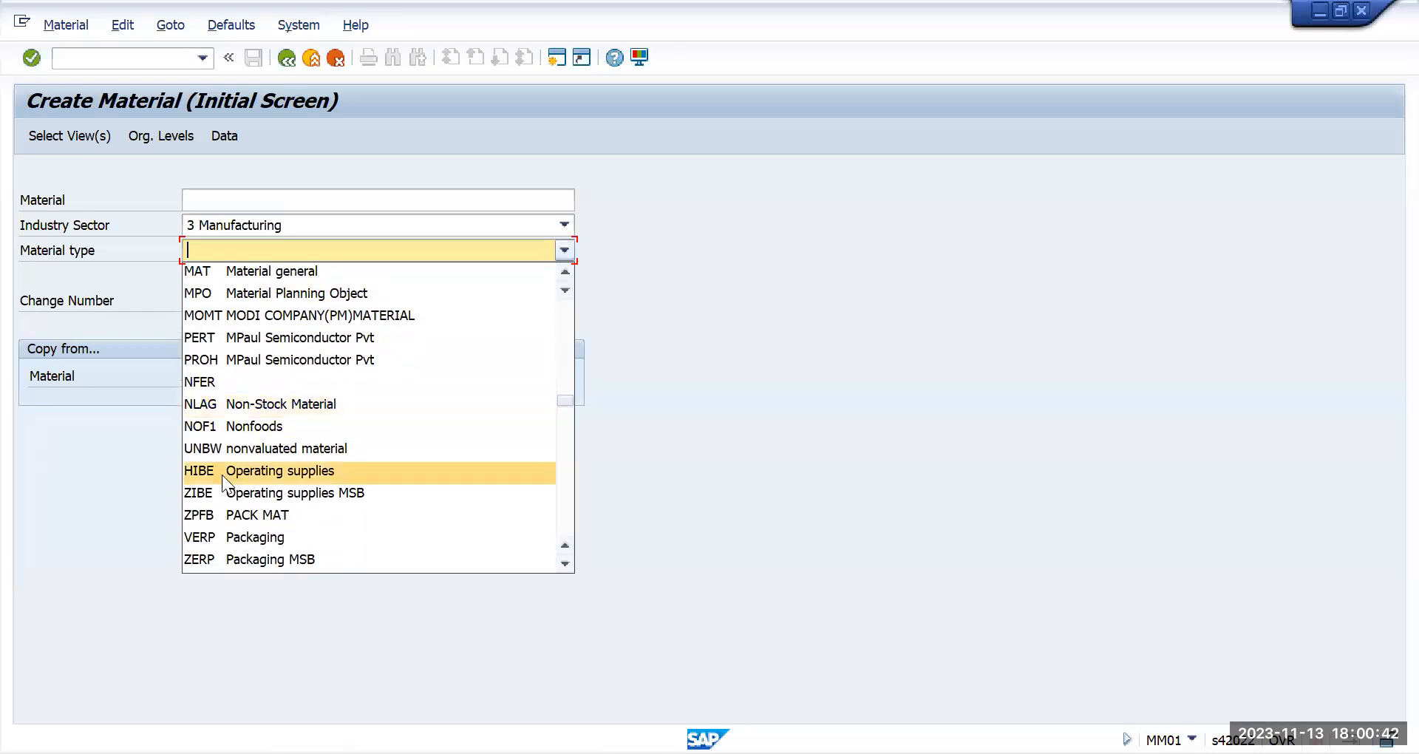
scroll(247, 477, "down", 1)
scroll(247, 477, "down", 2)
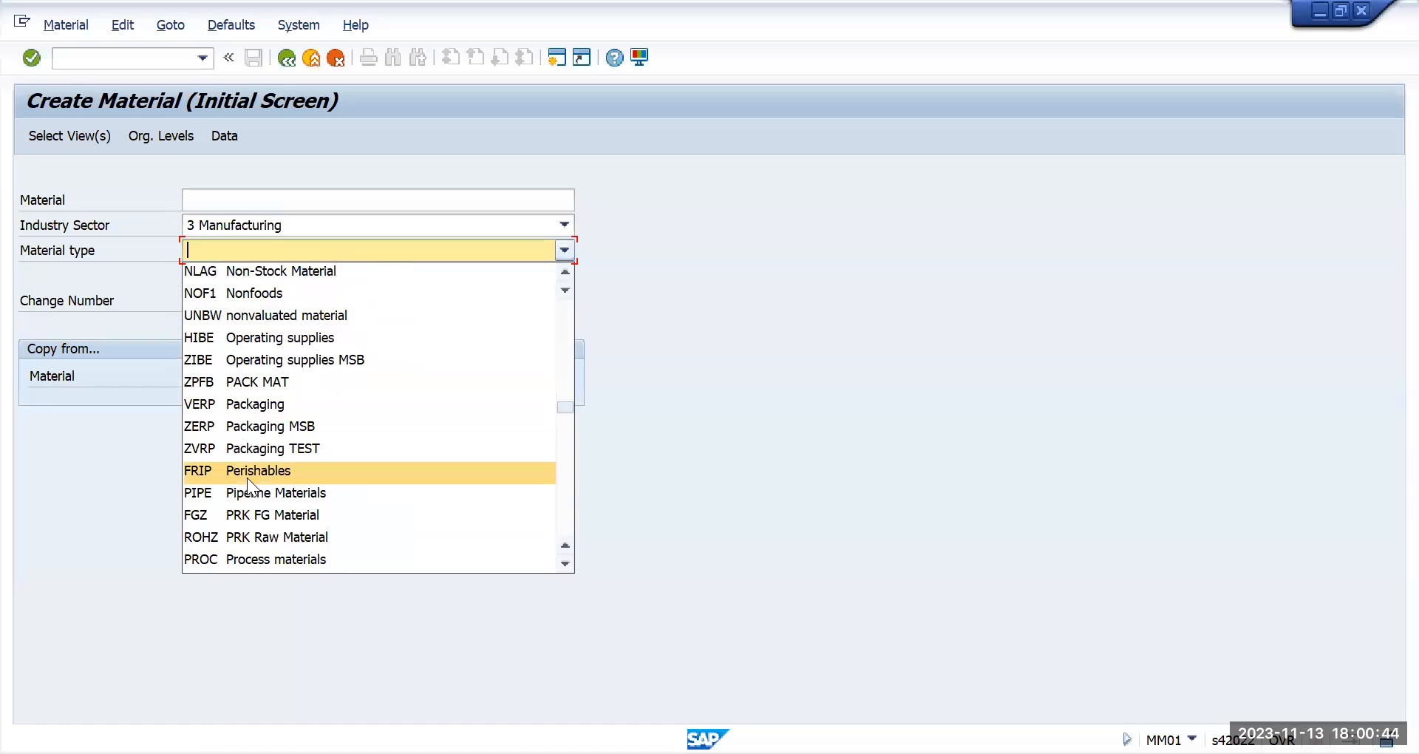
scroll(247, 479, "down", 1)
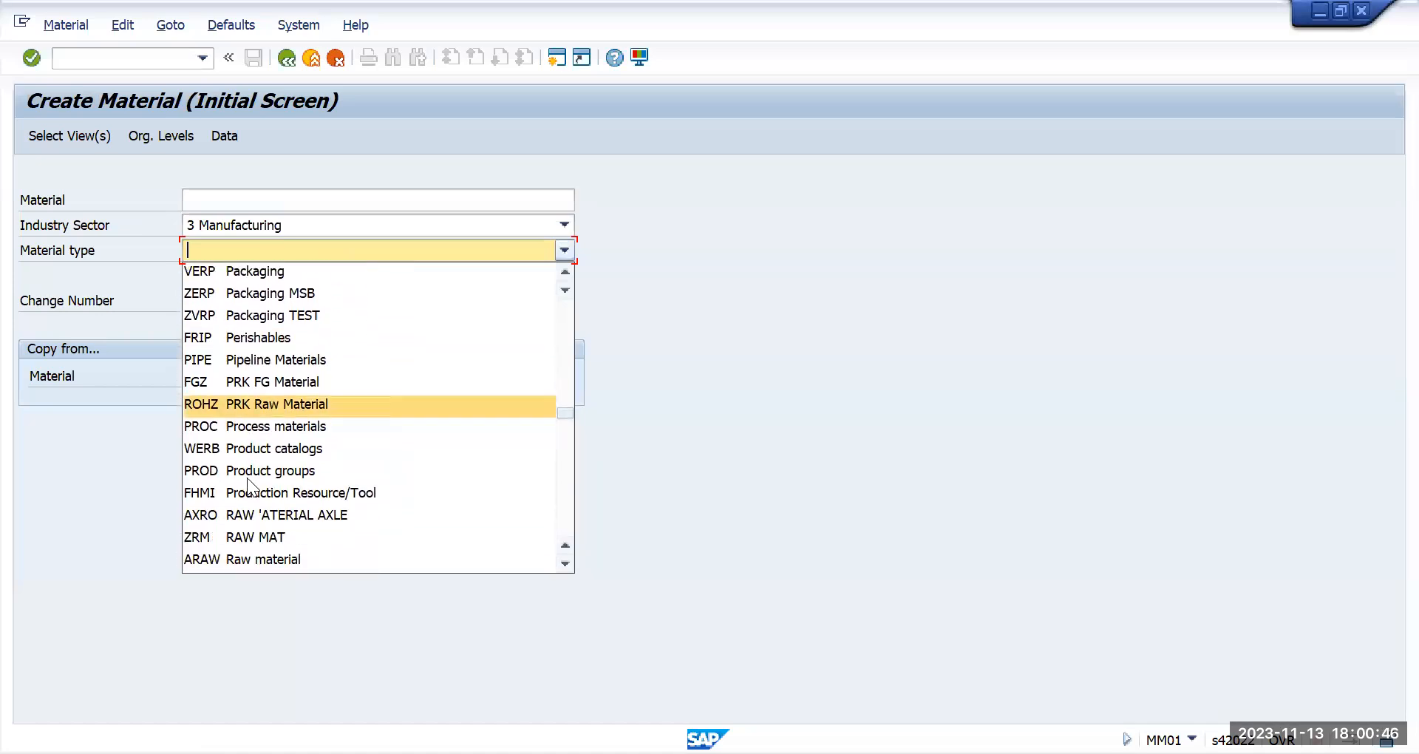
scroll(247, 478, "down", 1)
scroll(248, 479, "down", 1)
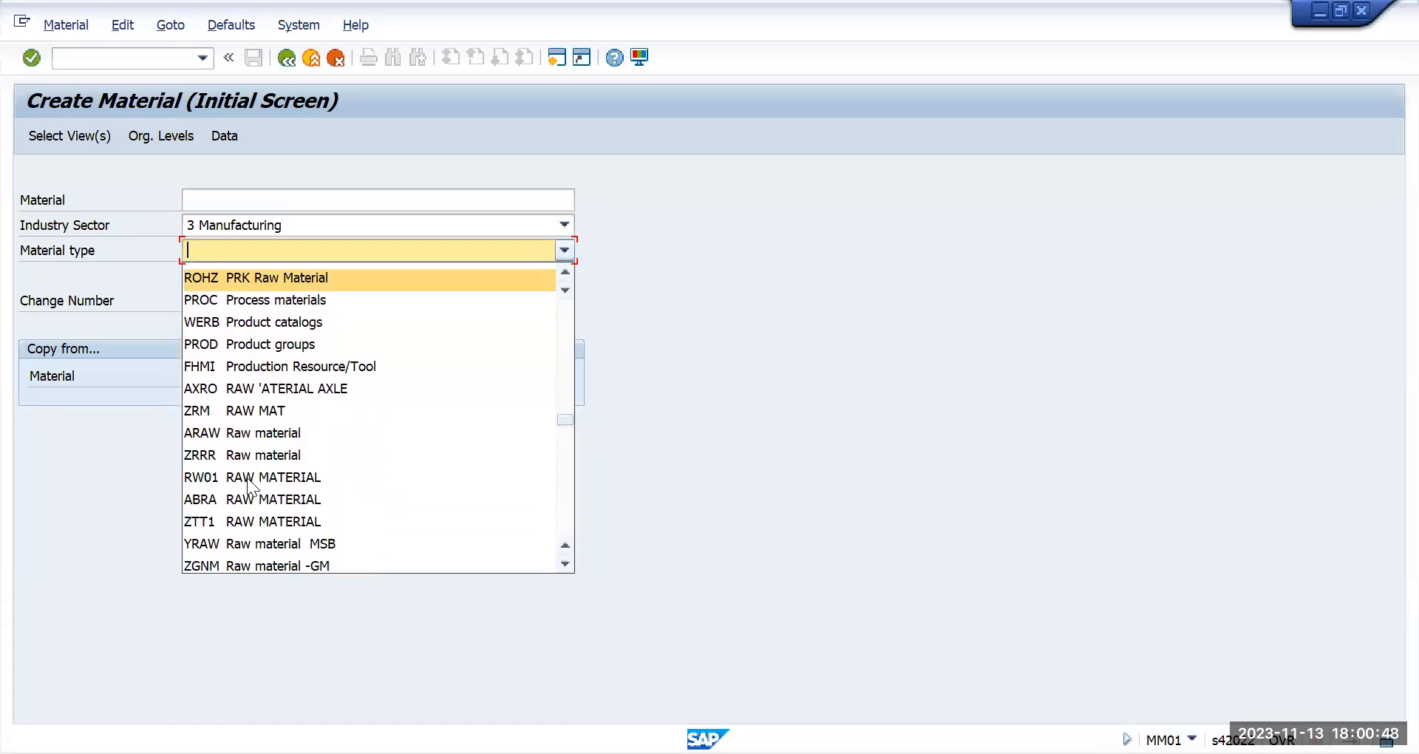
scroll(248, 479, "down", 2)
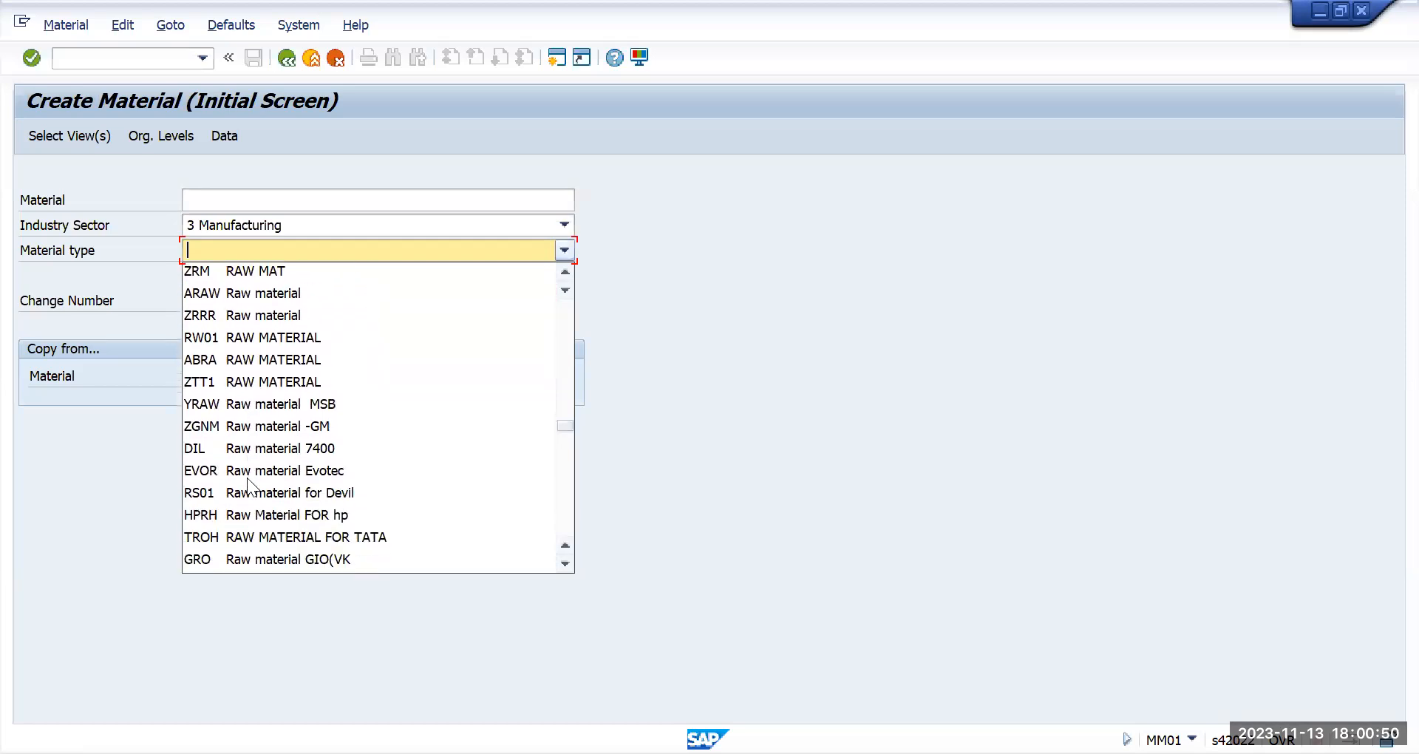
scroll(247, 484, "down", 3)
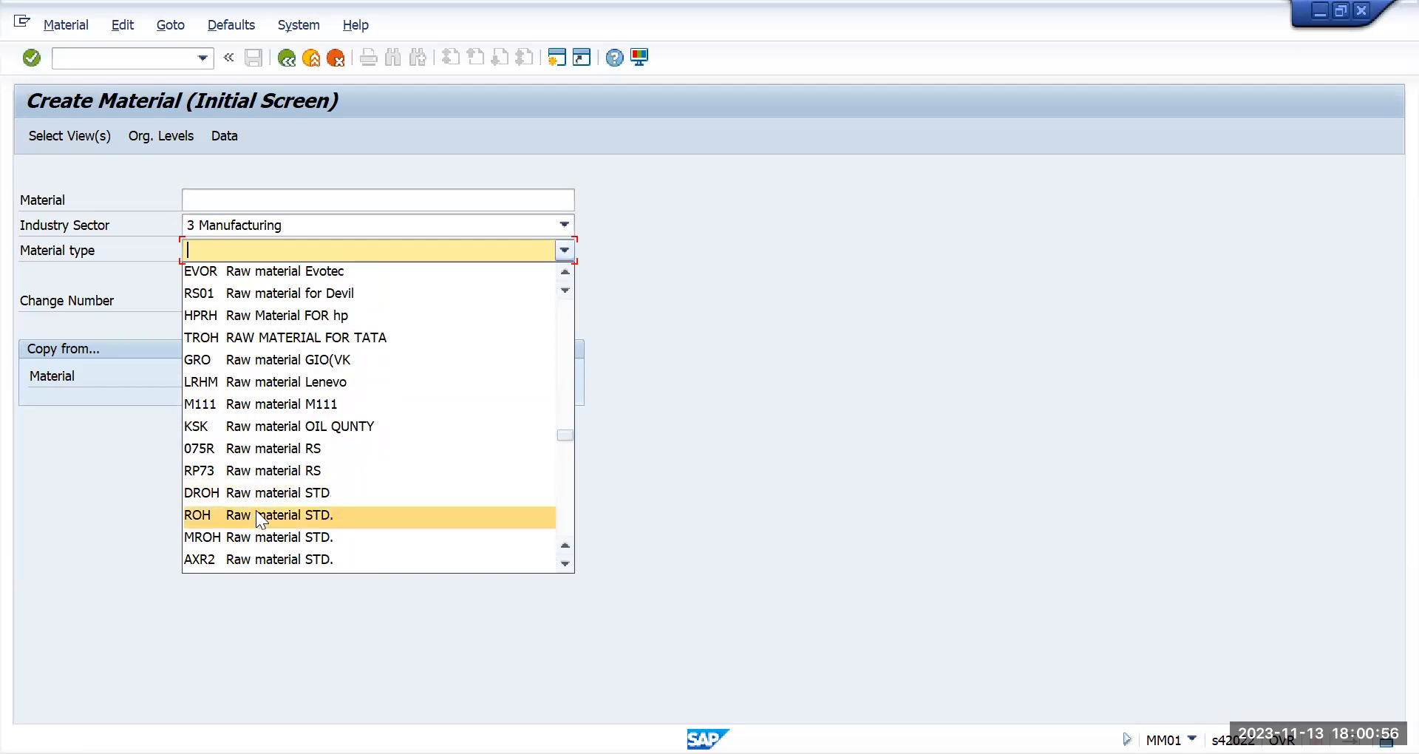
left_click(258, 515)
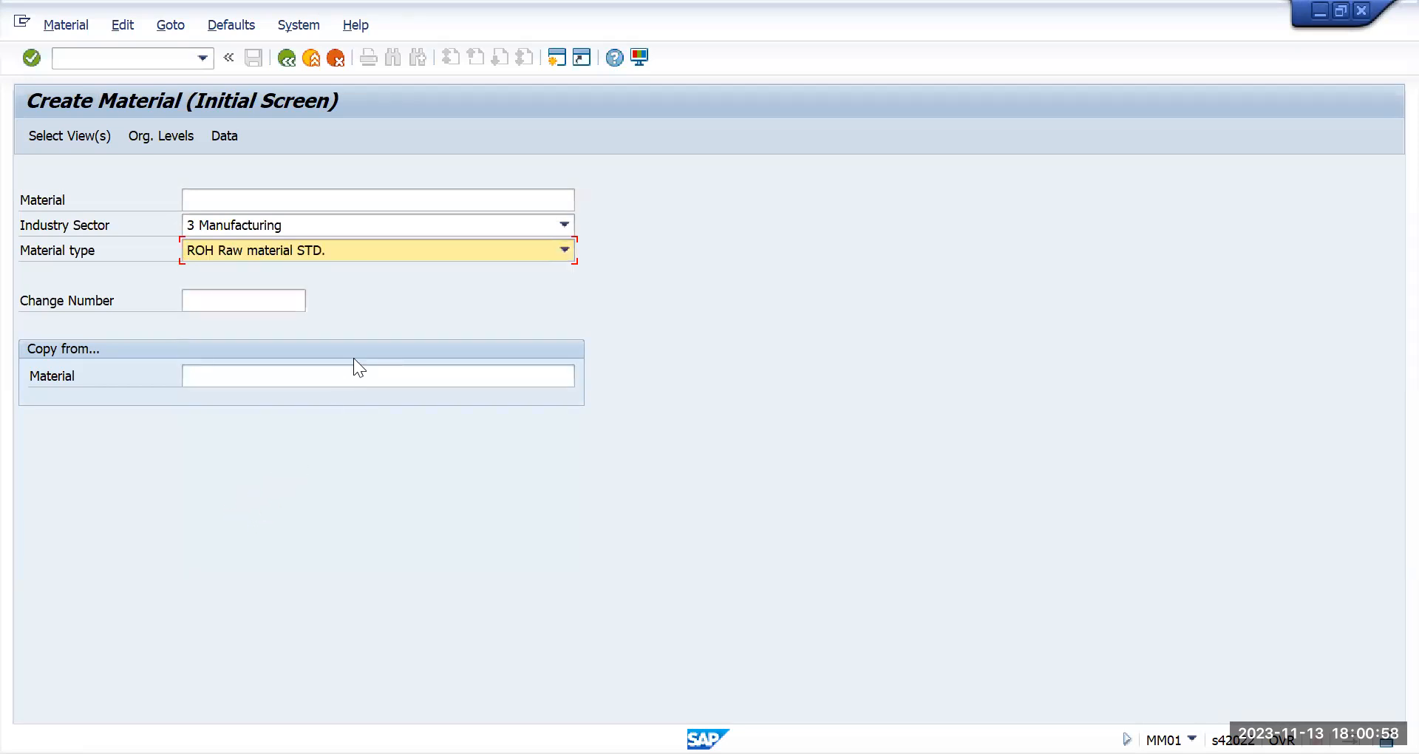
- Open the view selection and select Basic Data 1, Basic Data 2, Purchasing and MRP 1 through MRP 4
key("Return")
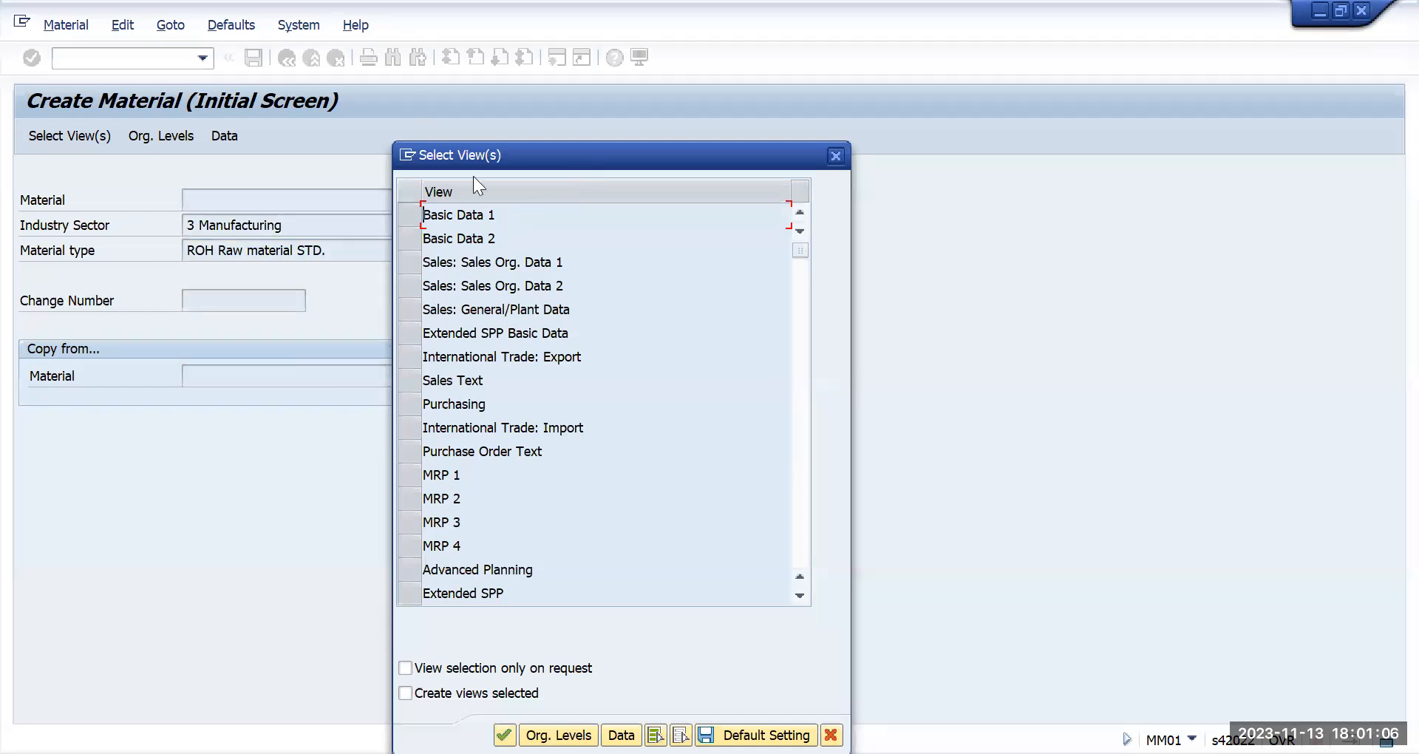
left_click_drag(574, 167, 496, 179)
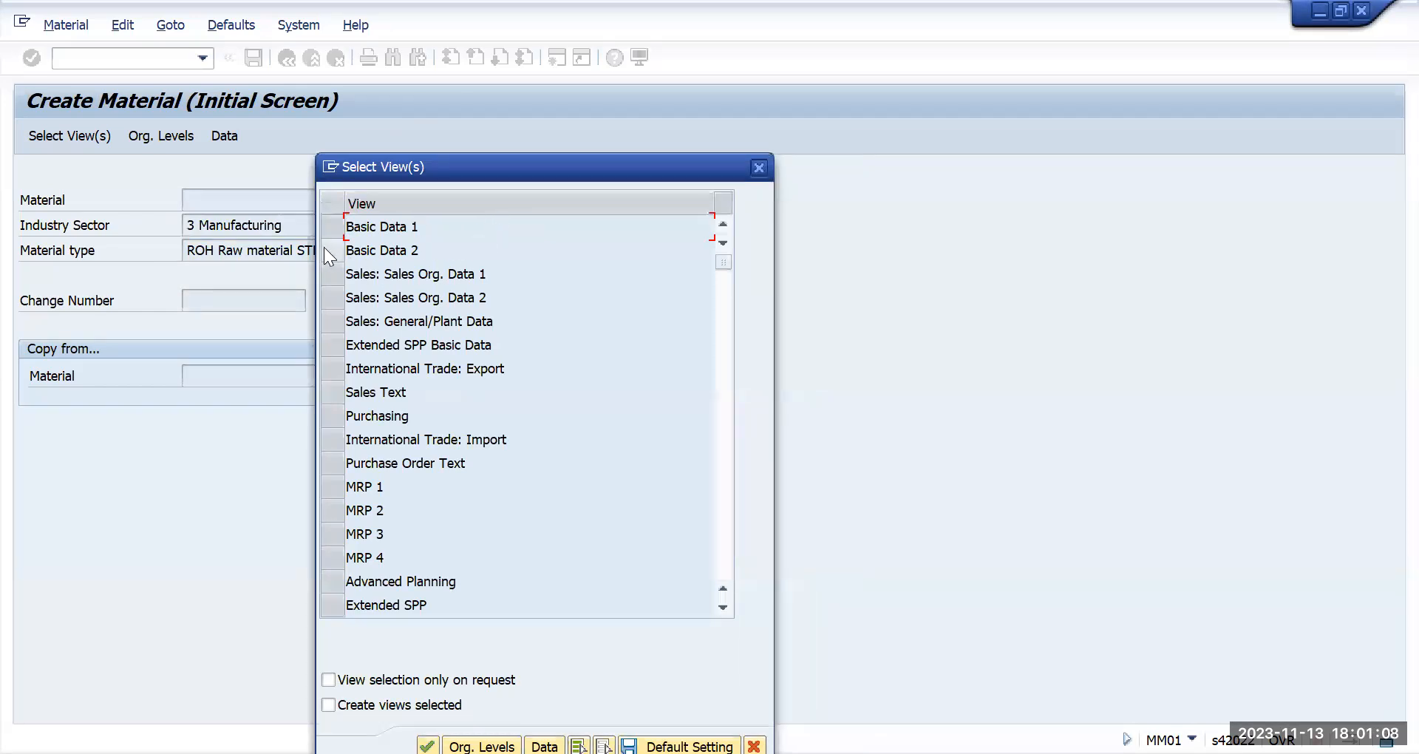
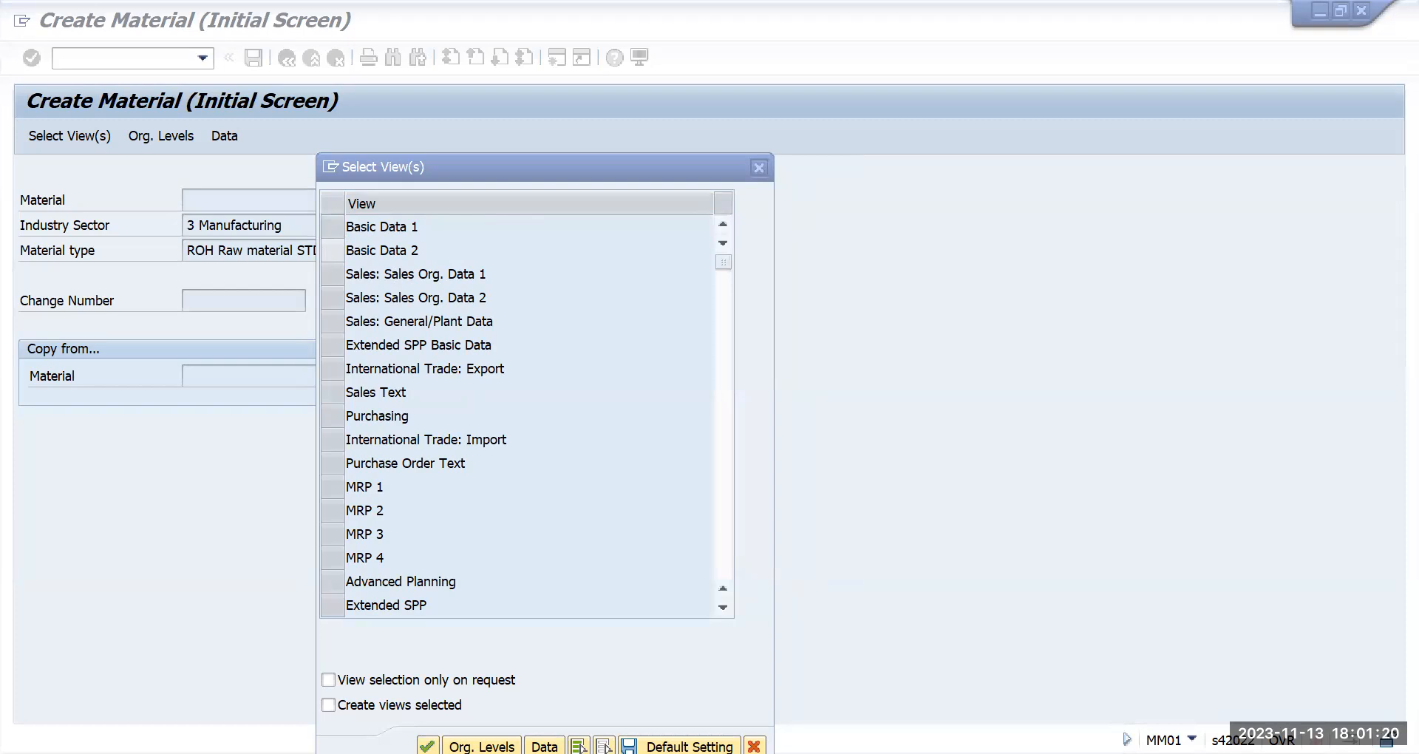
left_click(332, 230)
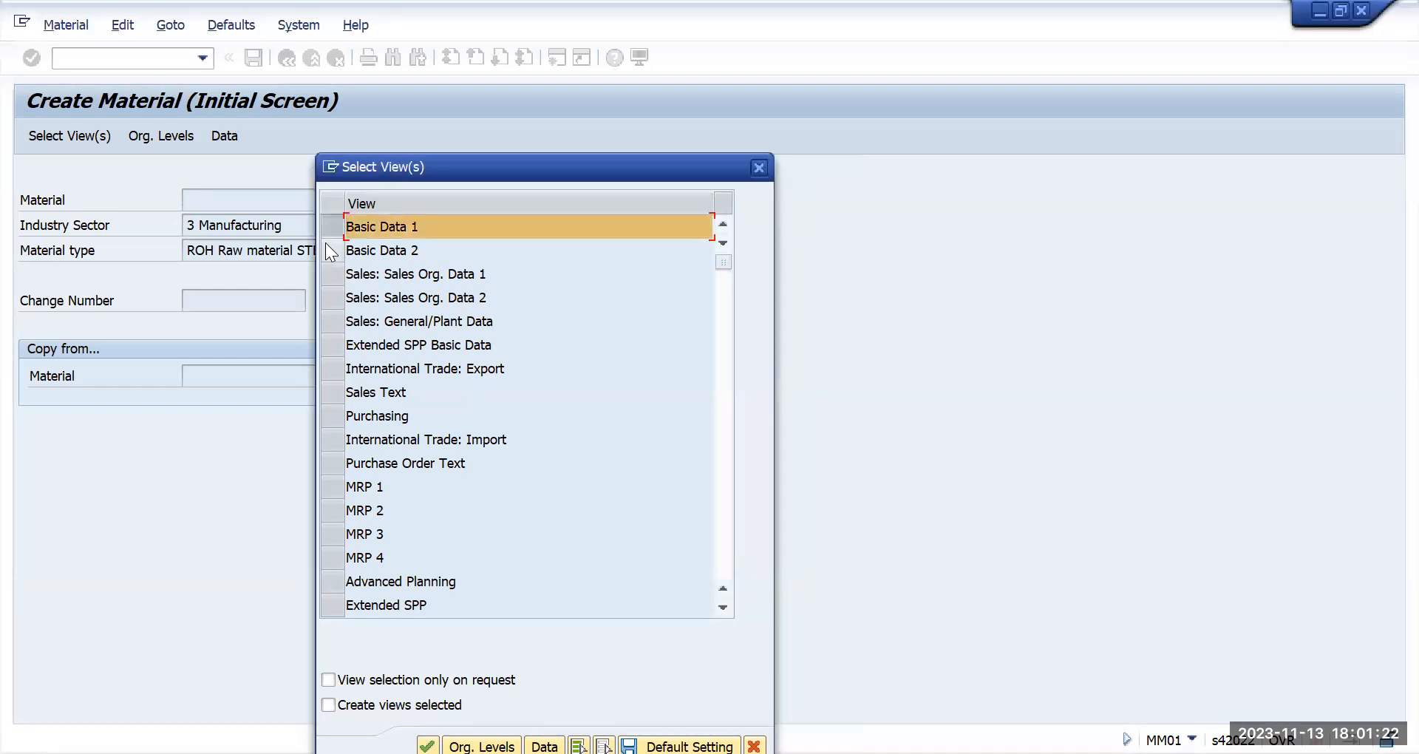
left_click(324, 252)
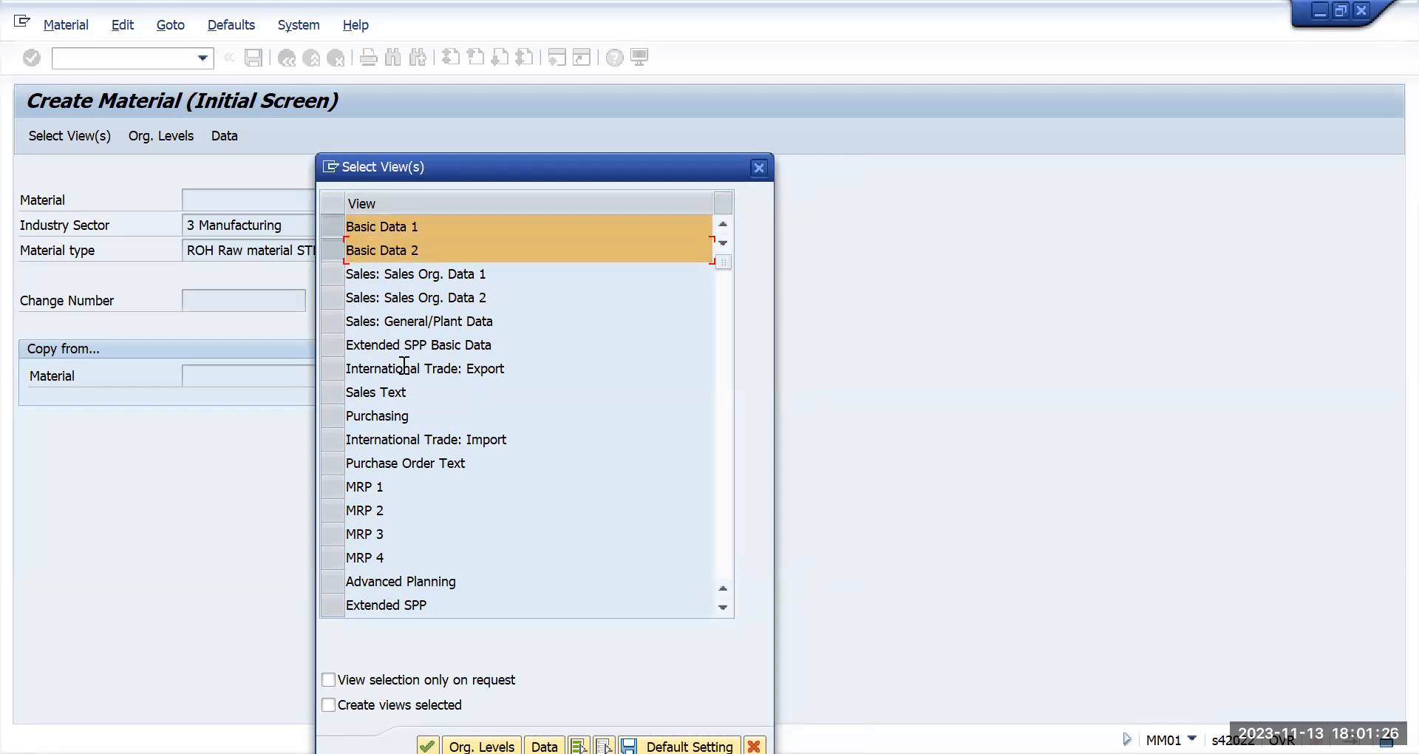
left_click(323, 419)
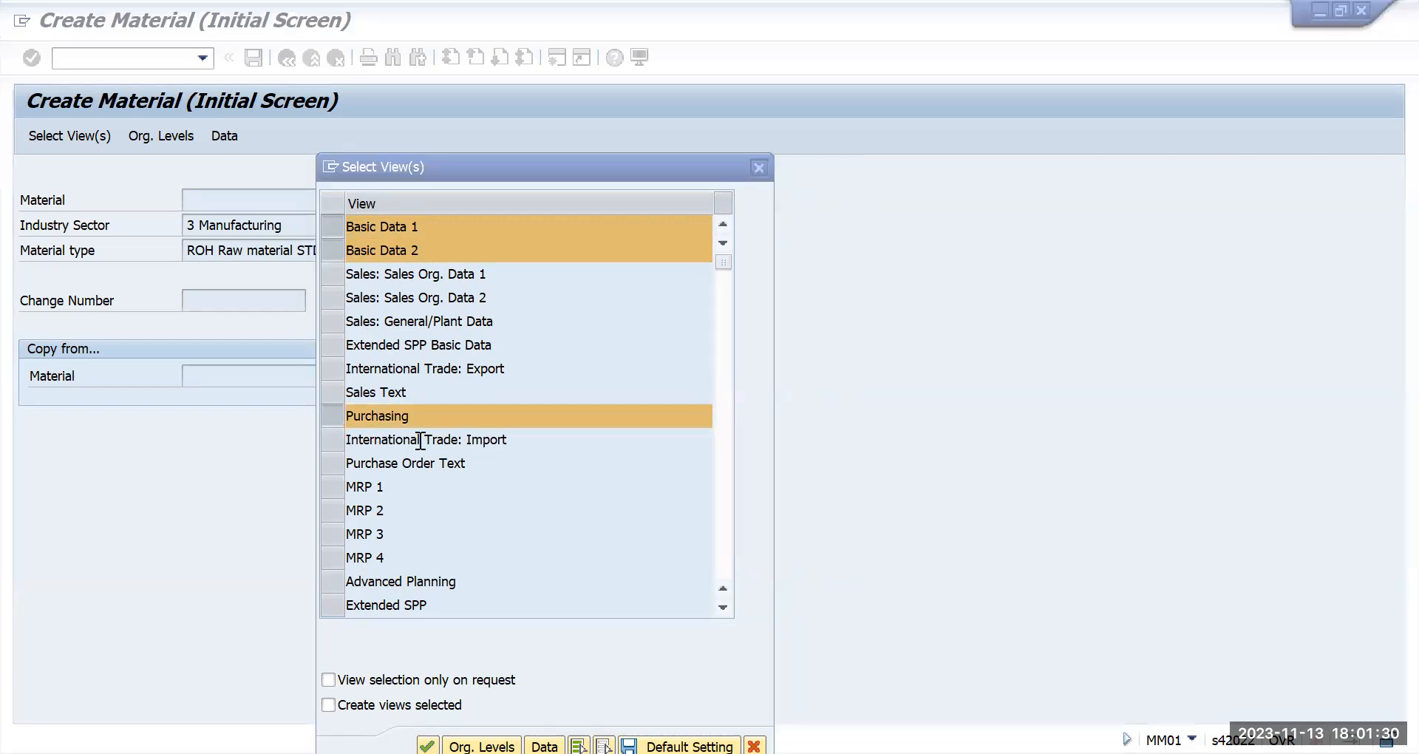
left_click(332, 486)
left_click(334, 512)
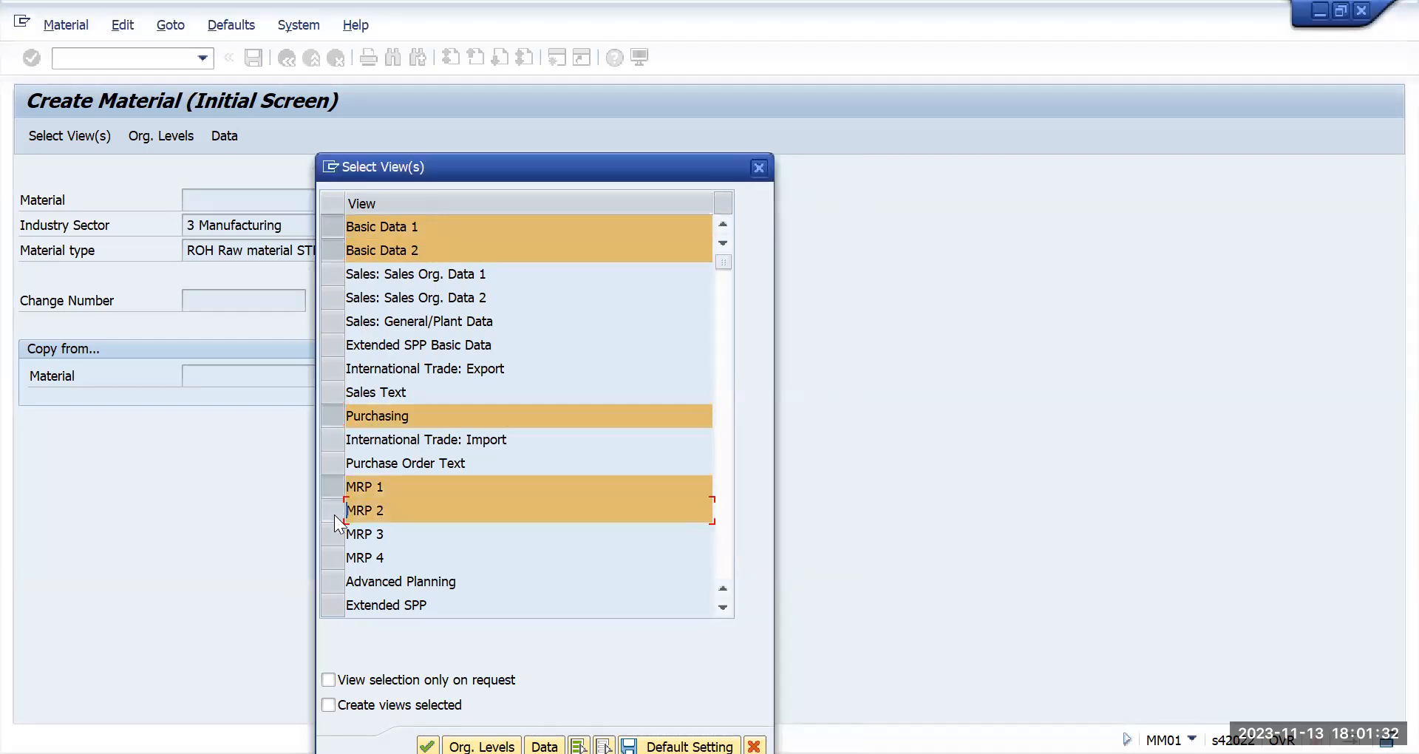
left_click(331, 532)
left_click(327, 557)
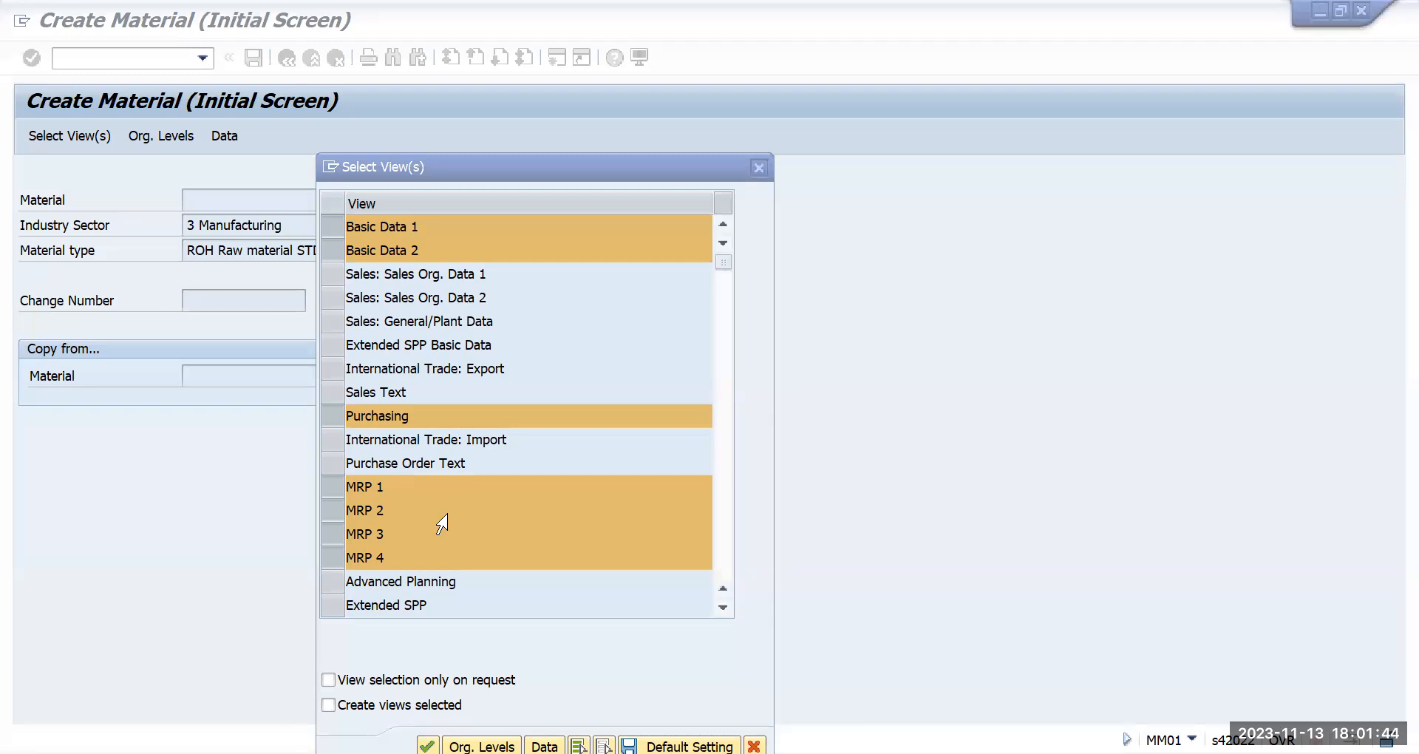
- Add General Plant Data / Storage 1 and 2, Accounting 1 and 2, and Costing 1 and 2 to the selected views, and confirm the selection
scroll(391, 462, "down", 3)
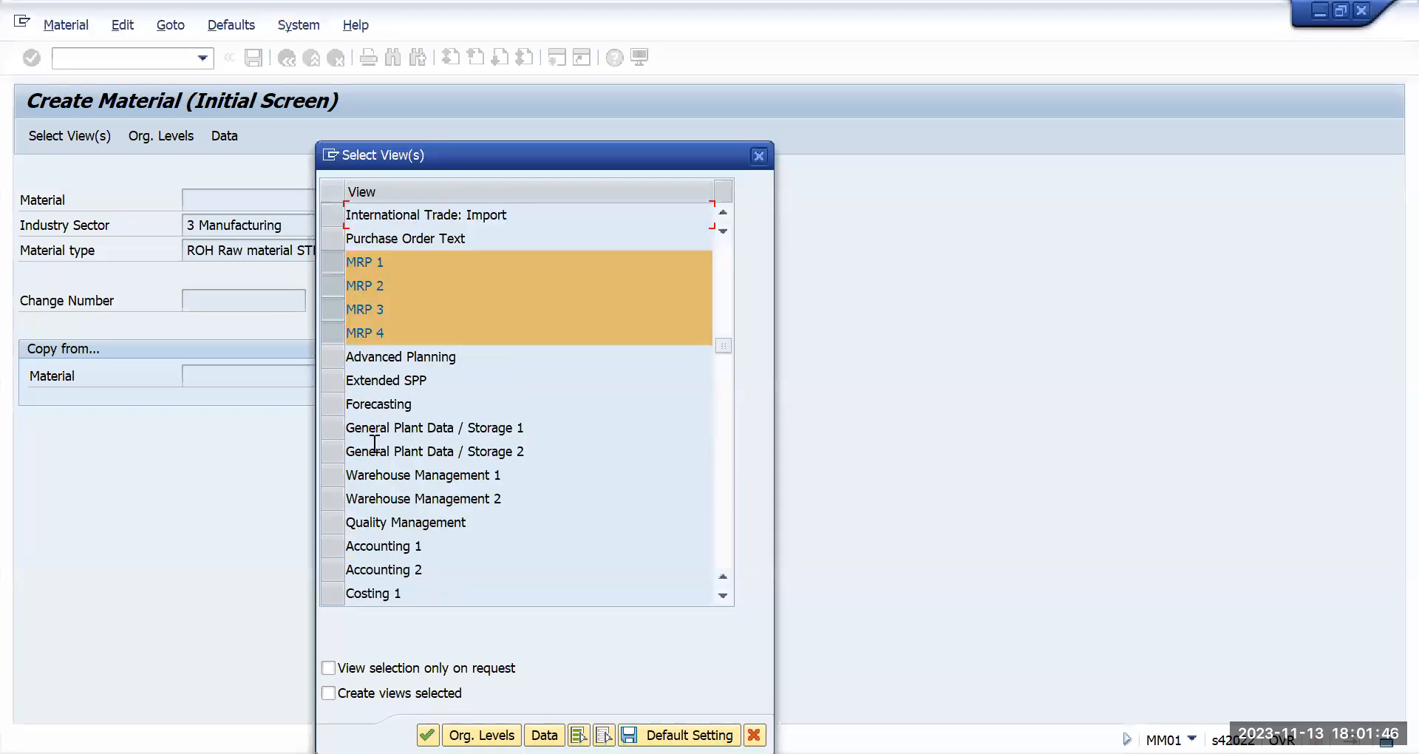
left_click(332, 430)
left_click(331, 449)
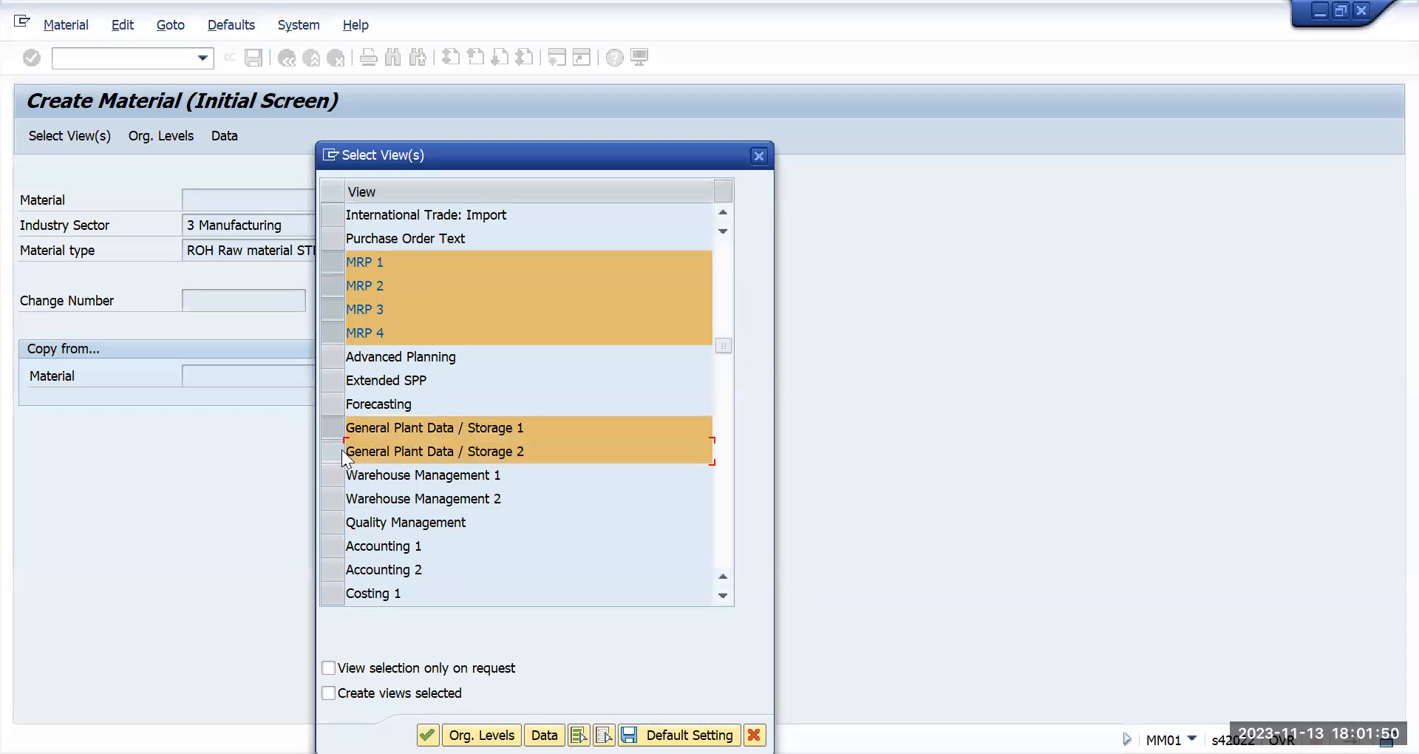
left_click(339, 545)
left_click(339, 569)
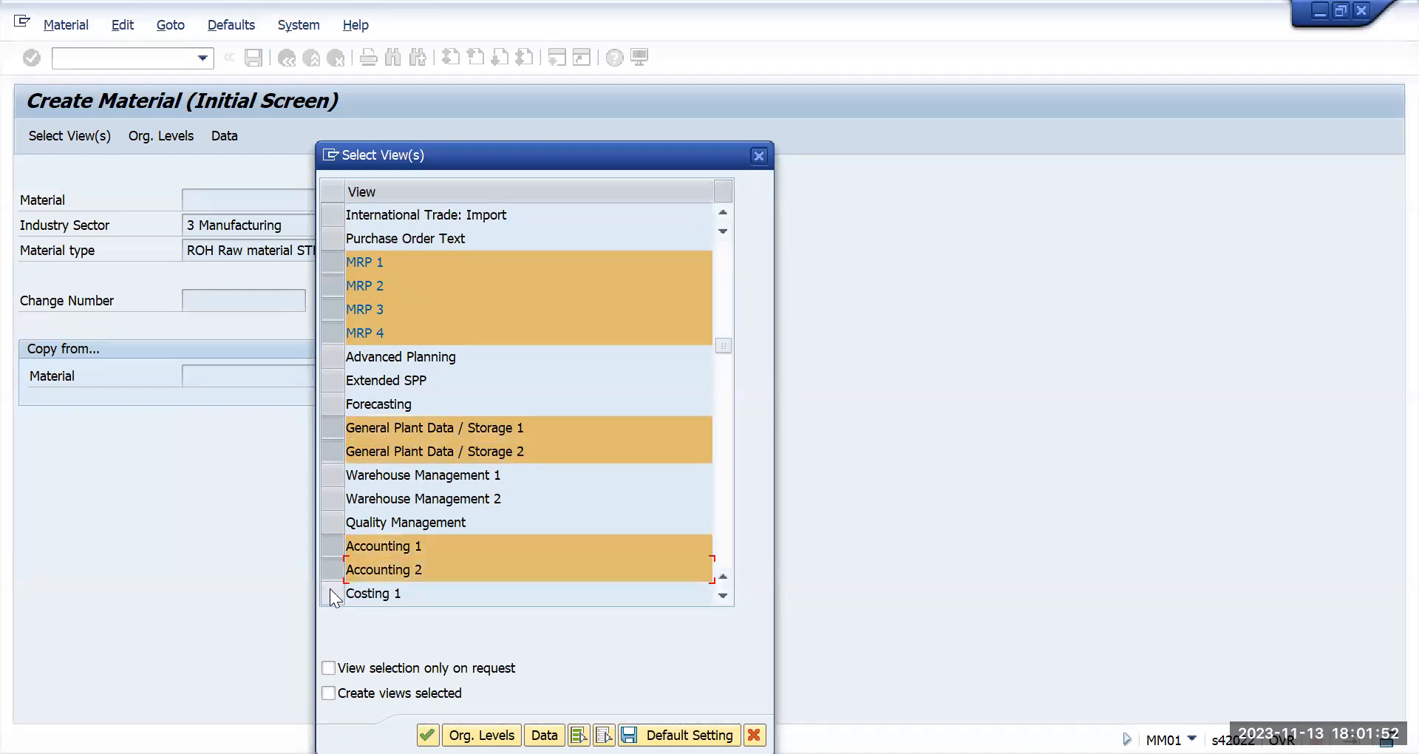
left_click(332, 593)
scroll(539, 526, "down", 2)
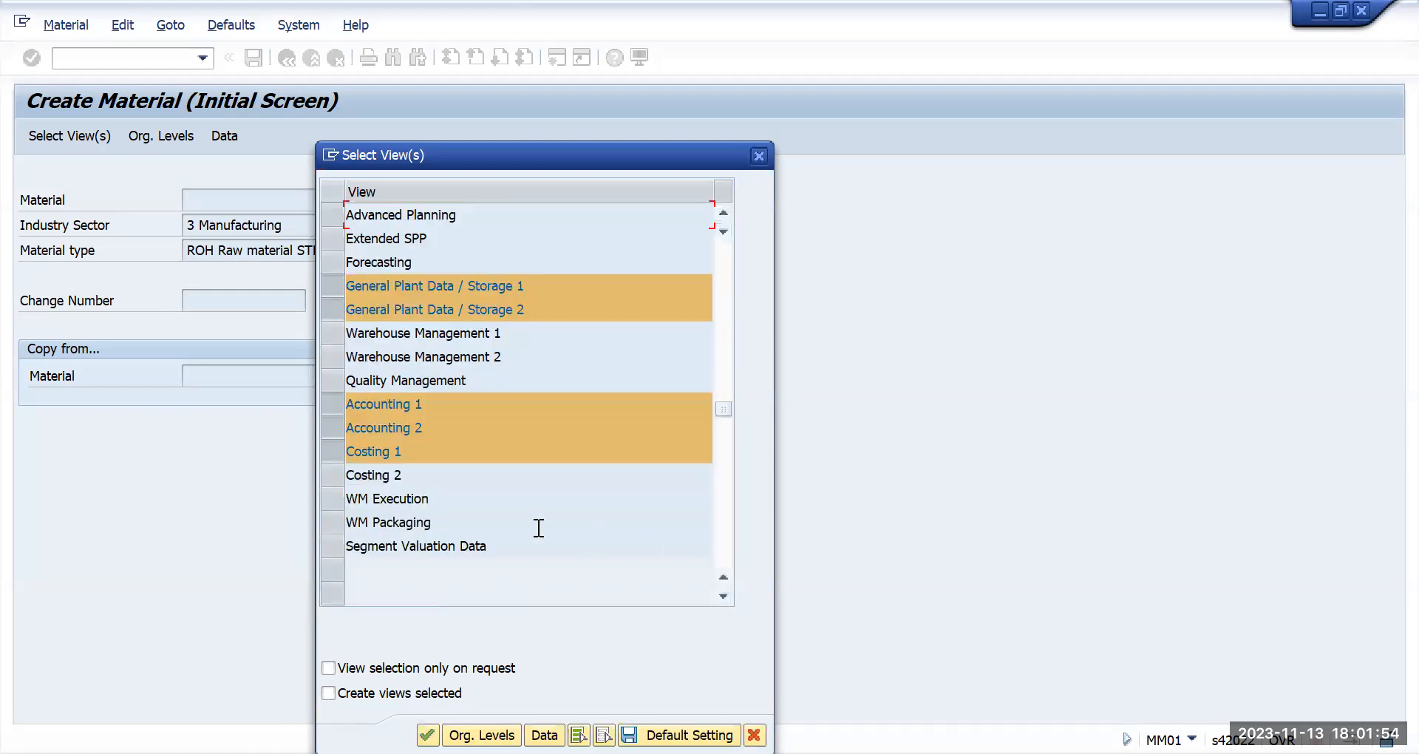
left_click(337, 477)
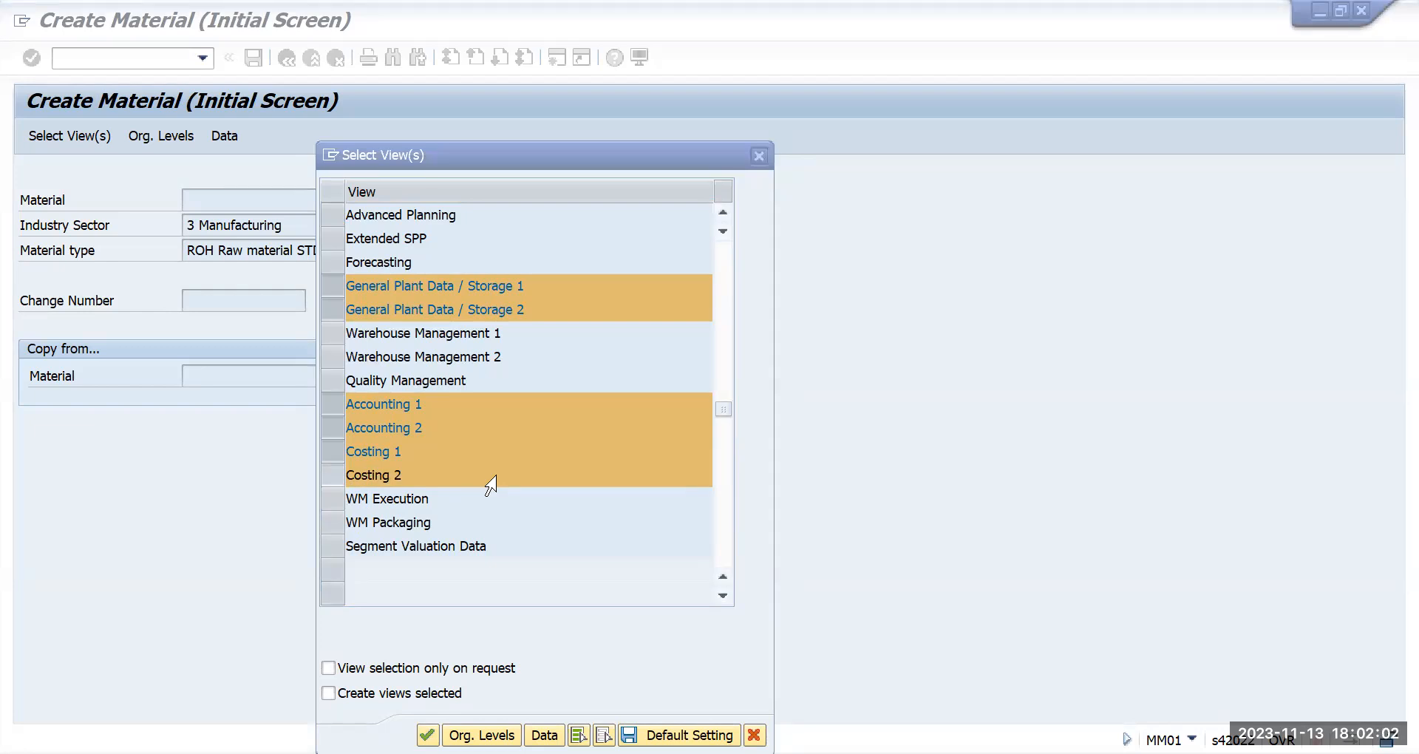
left_click(488, 479)
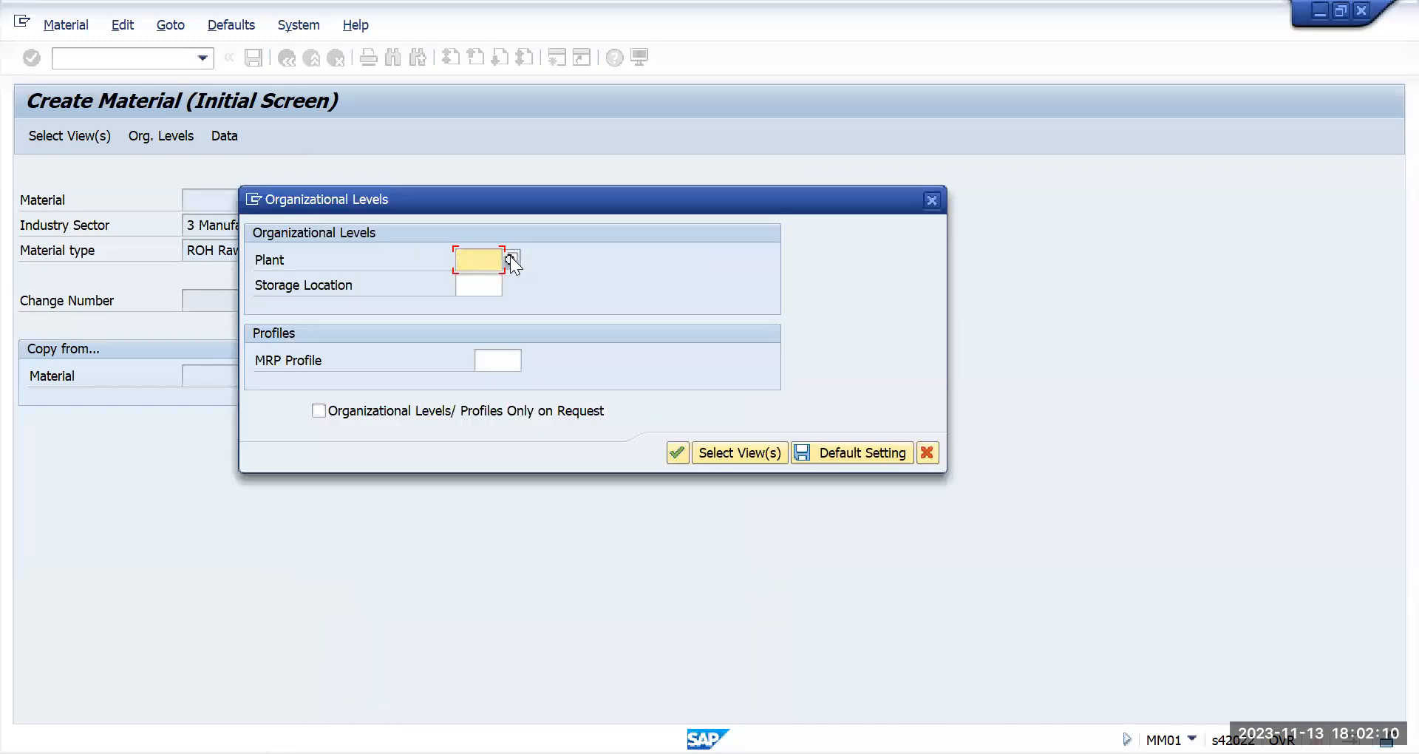
- Choose plant TMUN (TM UN) from the possible plants for the material's organizational levels
left_click(511, 258)
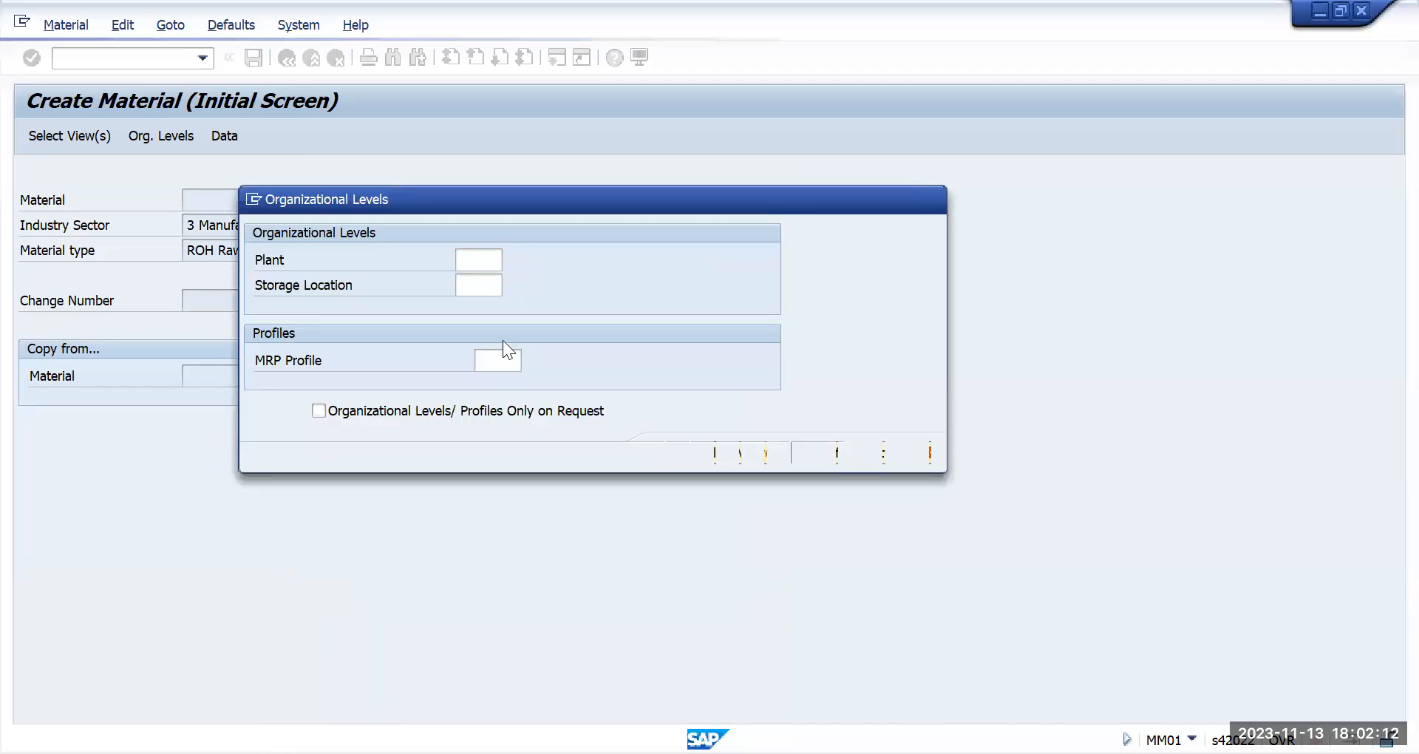
scroll(405, 457, "down", 10)
scroll(408, 459, "down", 20)
scroll(410, 459, "down", 20)
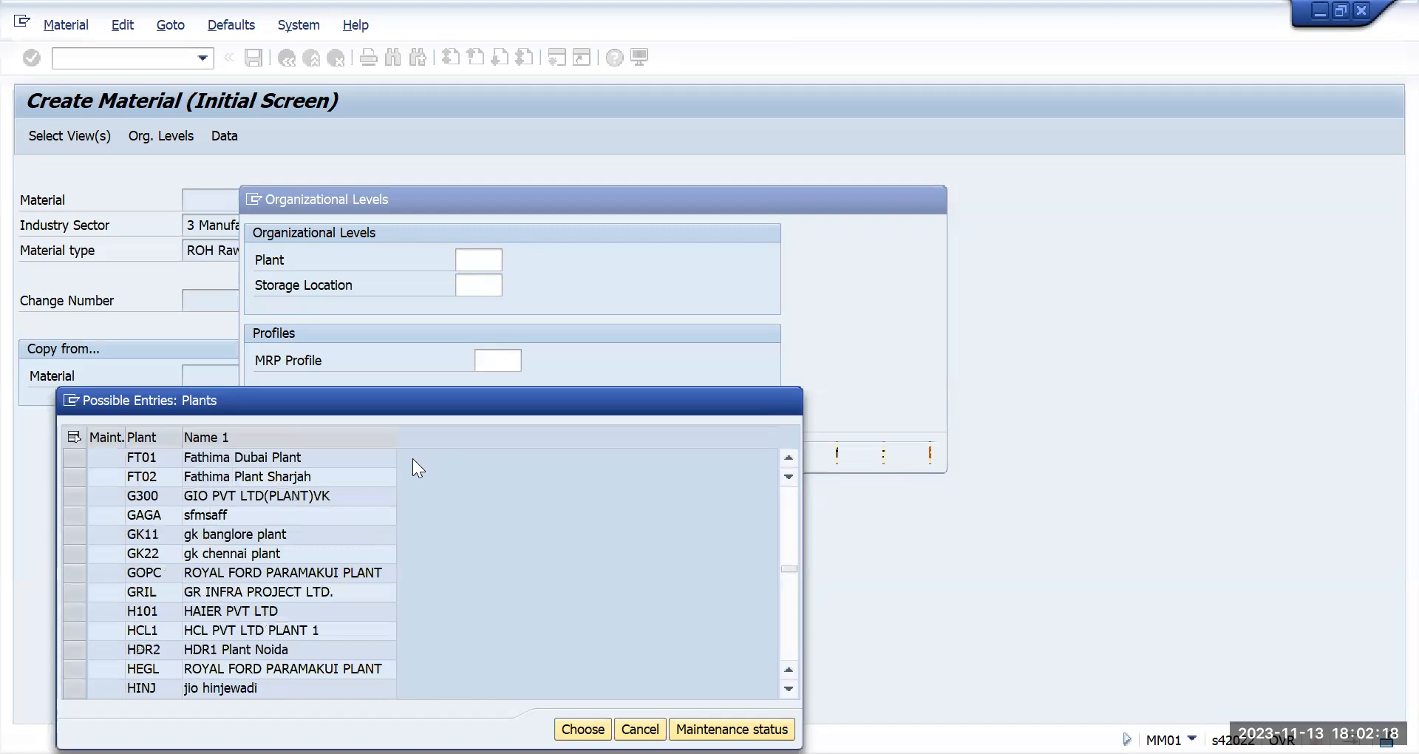
scroll(415, 464, "down", 15)
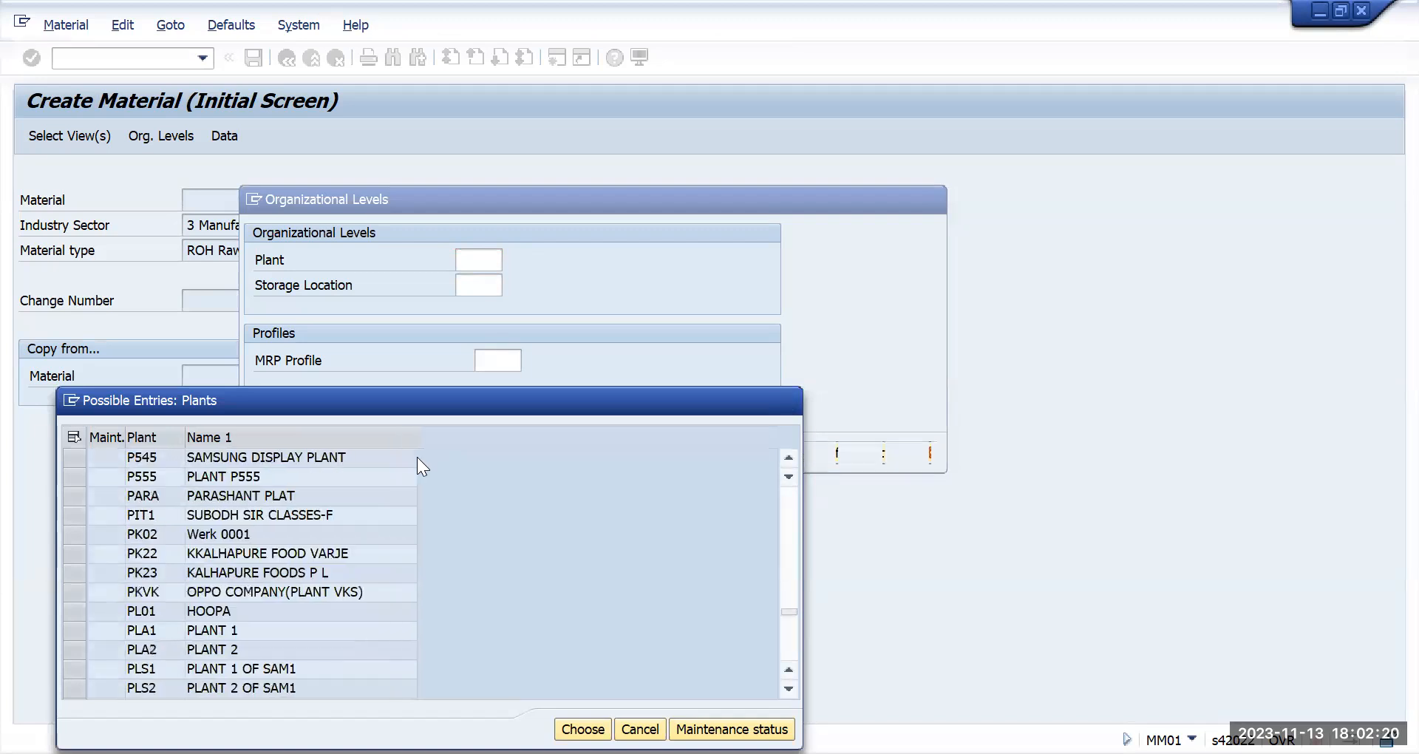
scroll(417, 456, "down", 15)
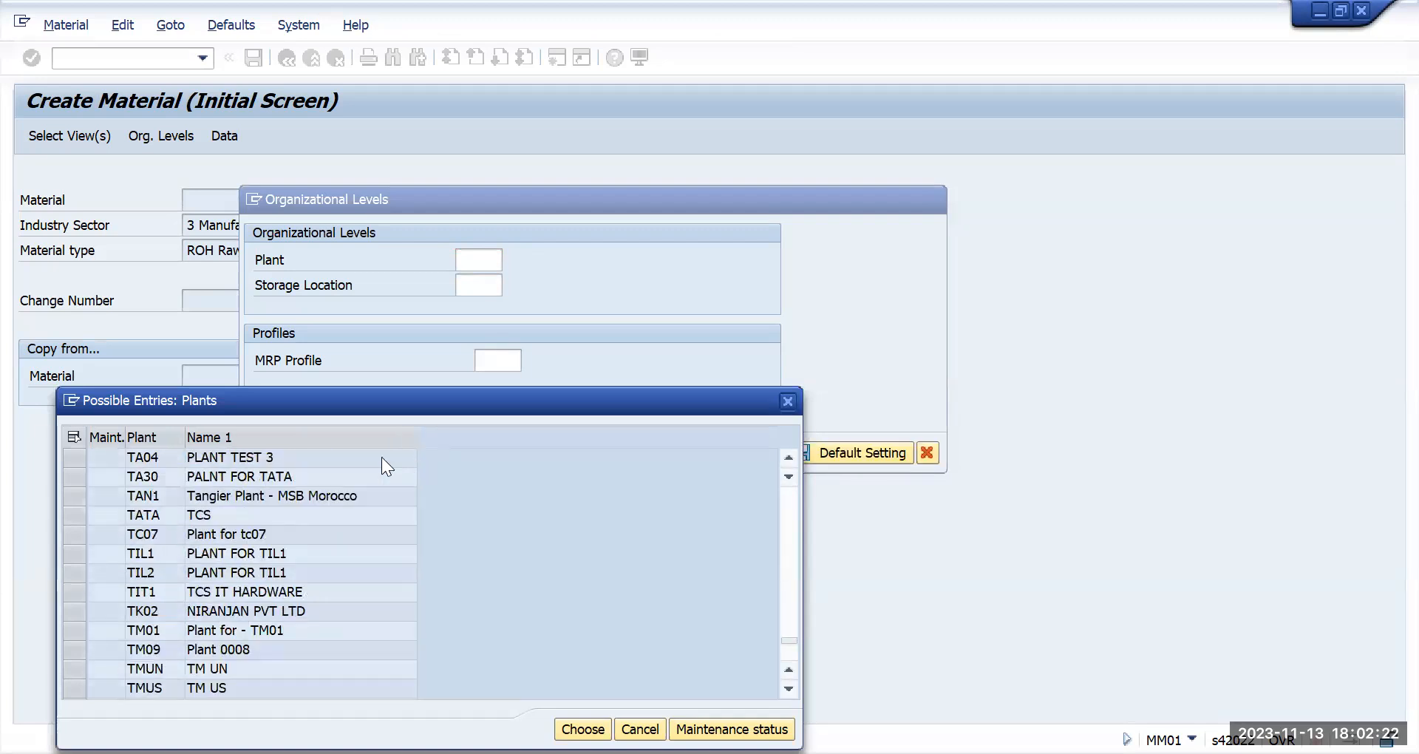
left_click(229, 668)
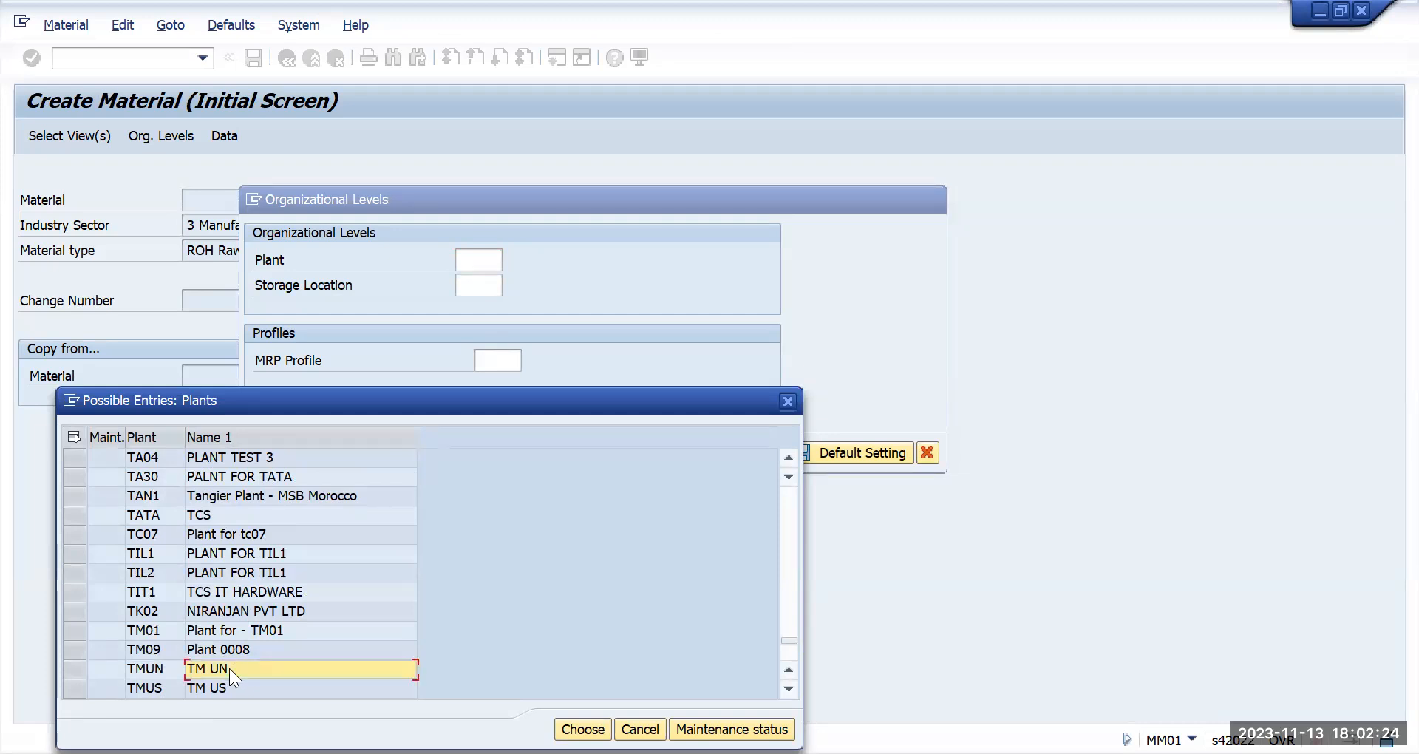
double_click(229, 668)
- Choose storage location TMUN (TM UN Tyres) of plant TMUN and continue to the material's basic data
left_click(476, 285)
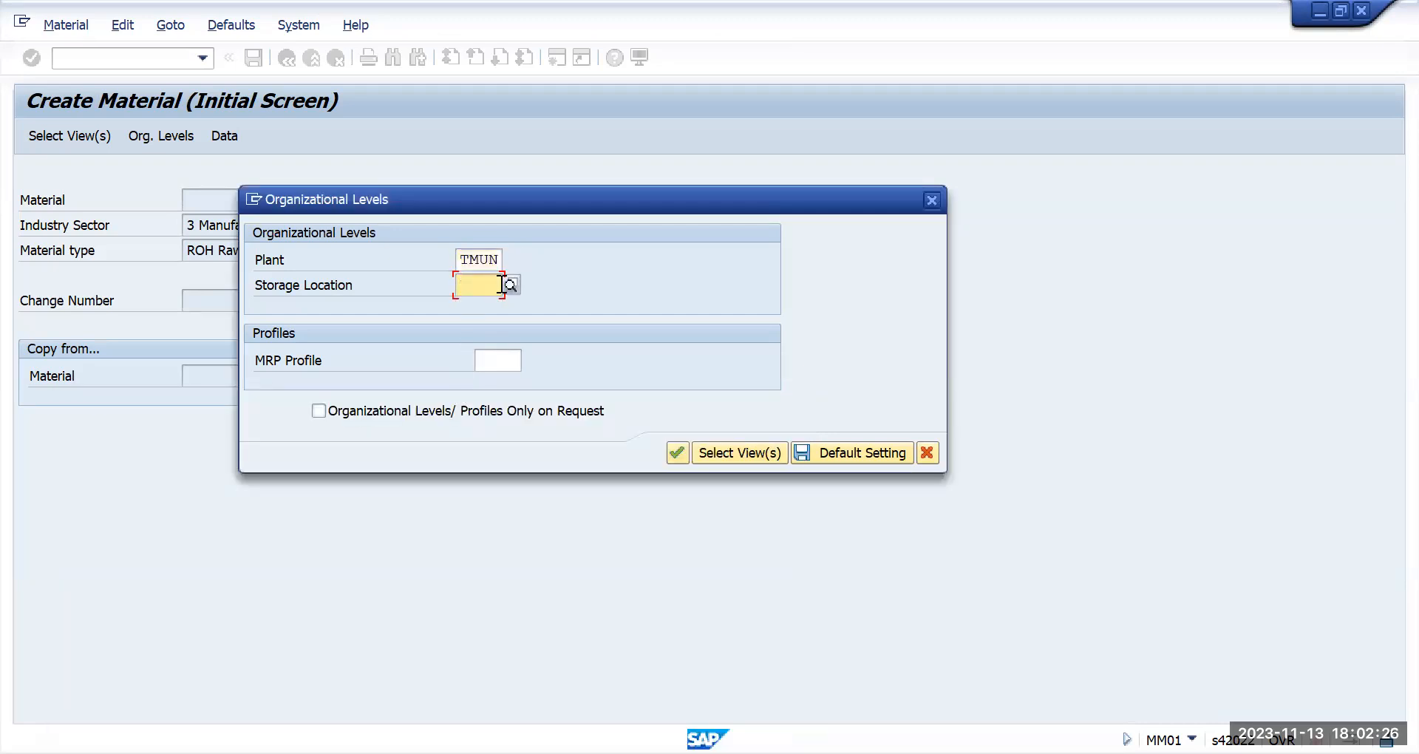
left_click(510, 285)
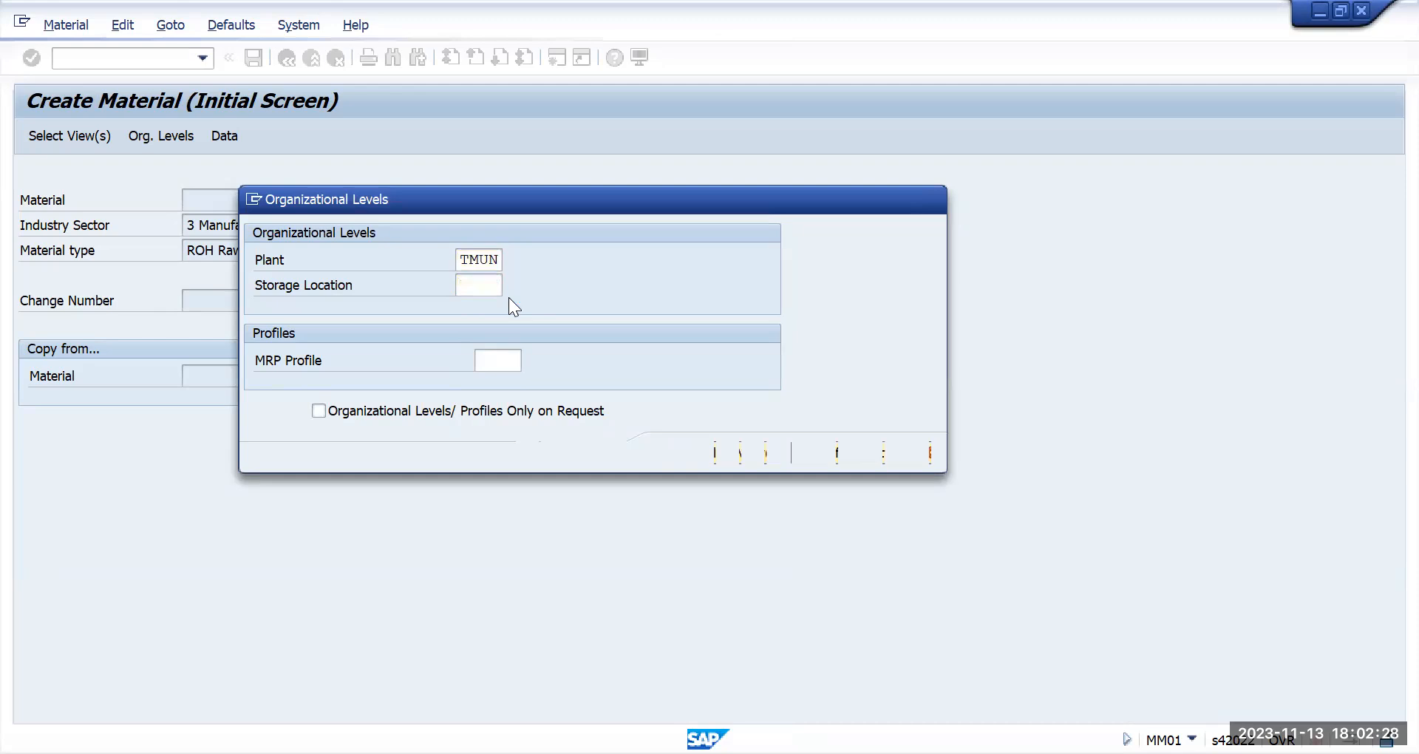
scroll(486, 507, "down", 15)
scroll(499, 515, "down", 15)
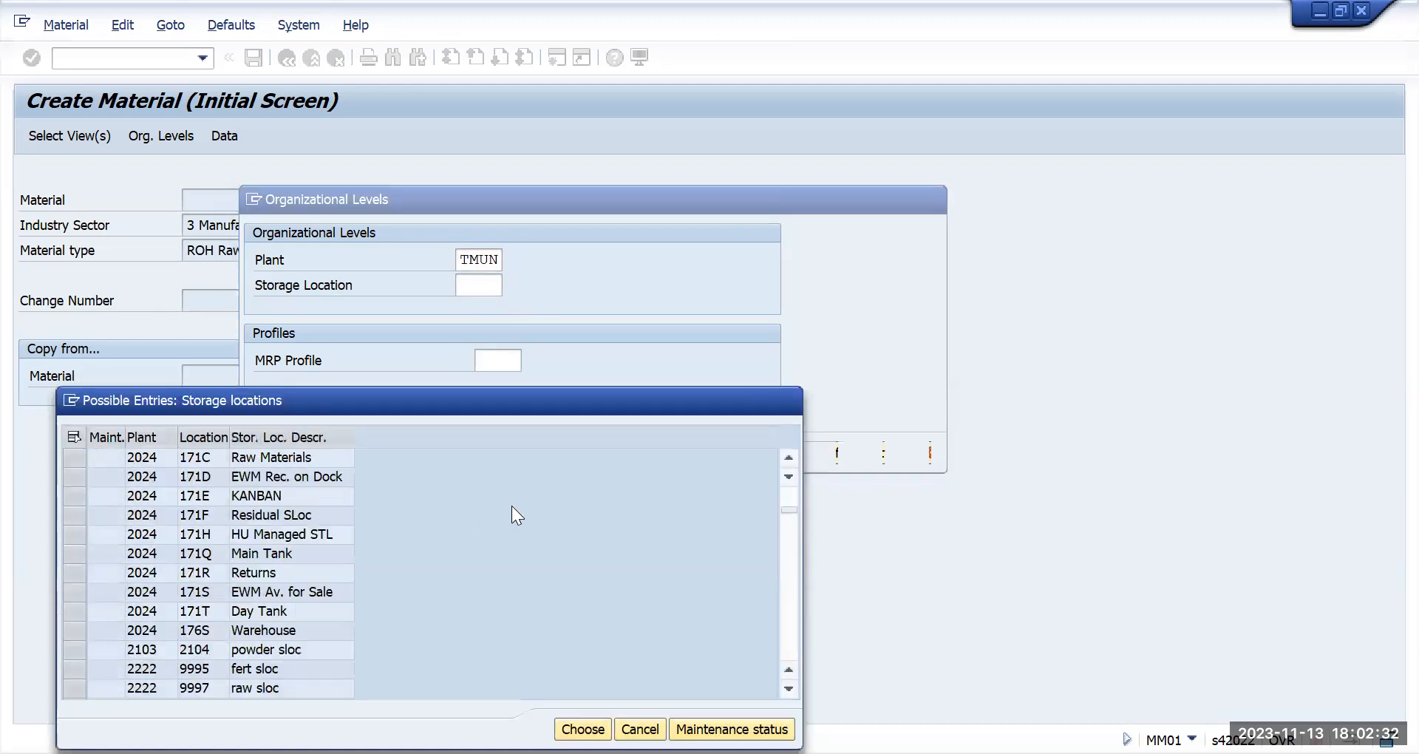
scroll(513, 505, "down", 10)
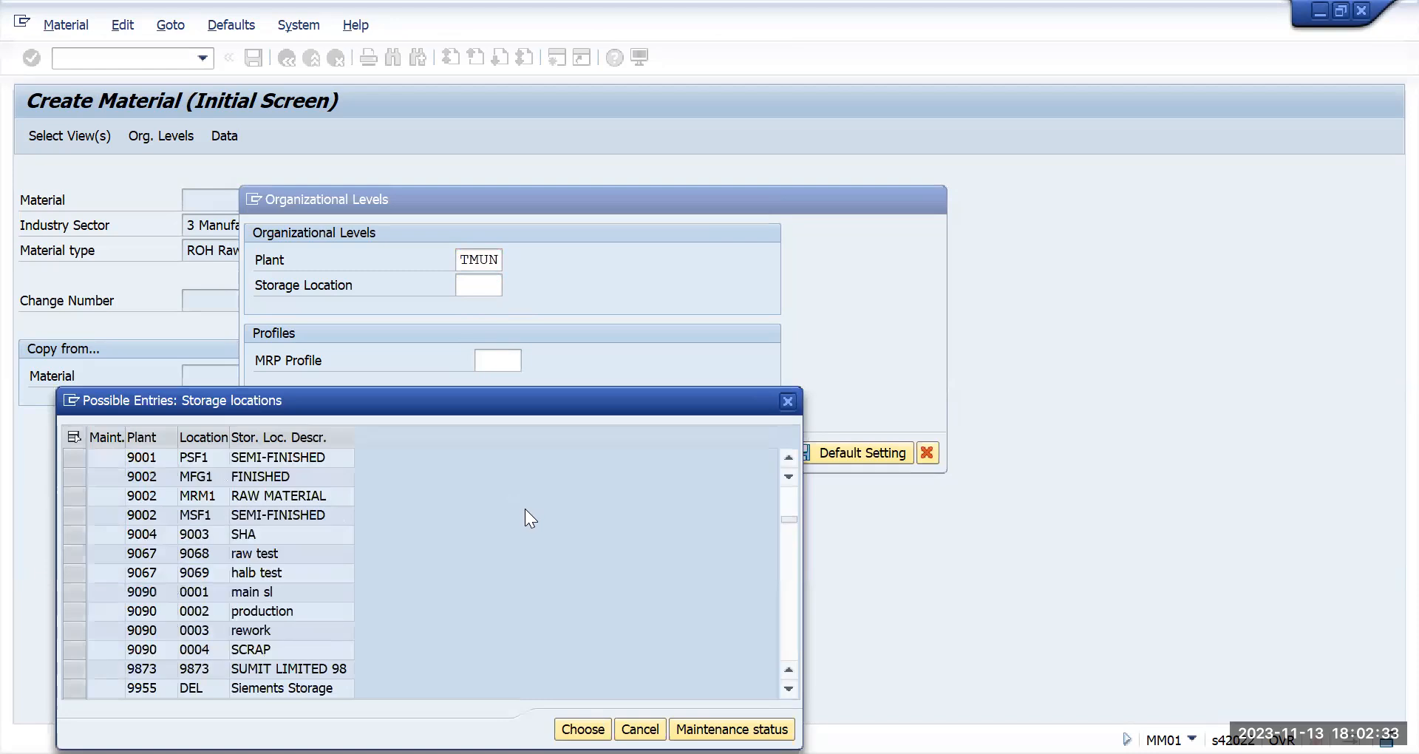
left_click(792, 513)
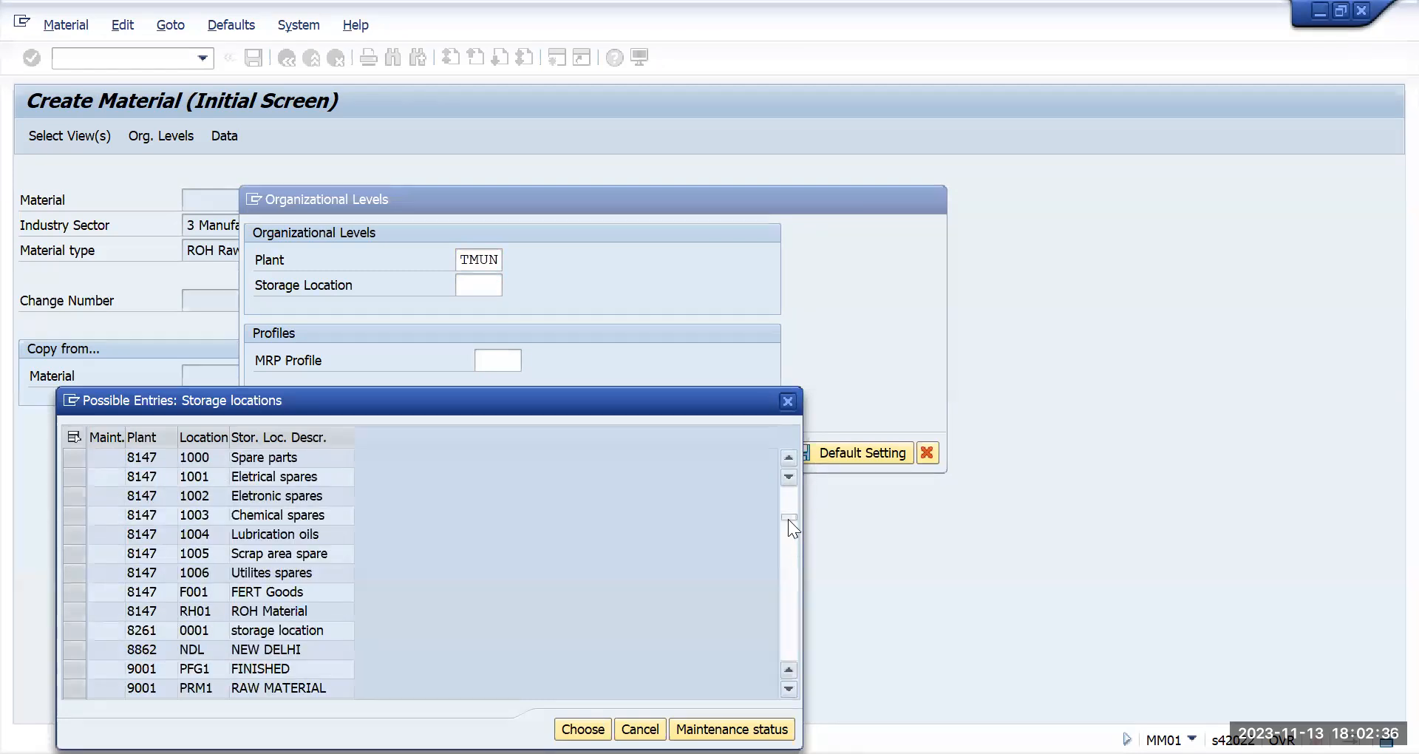
left_click(786, 621)
scroll(754, 579, "down", 10)
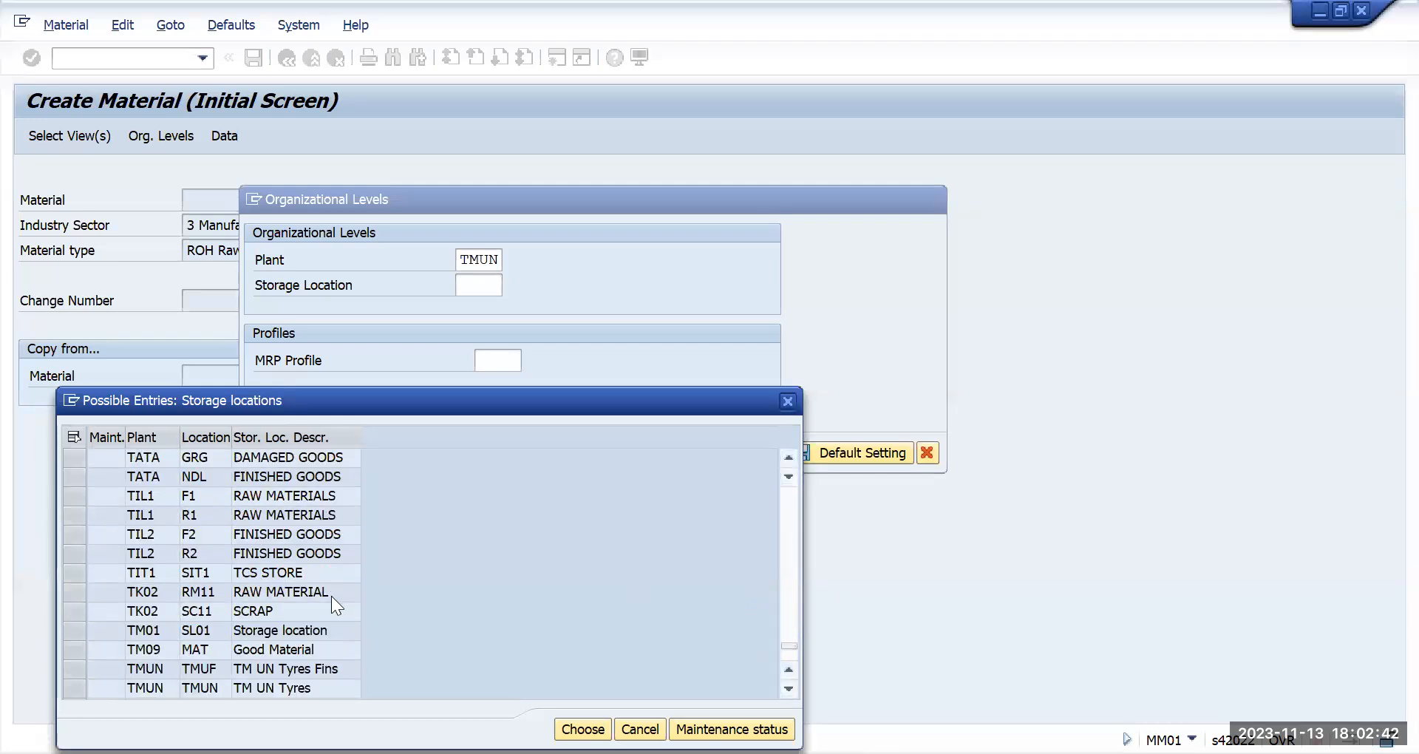
left_click(207, 668)
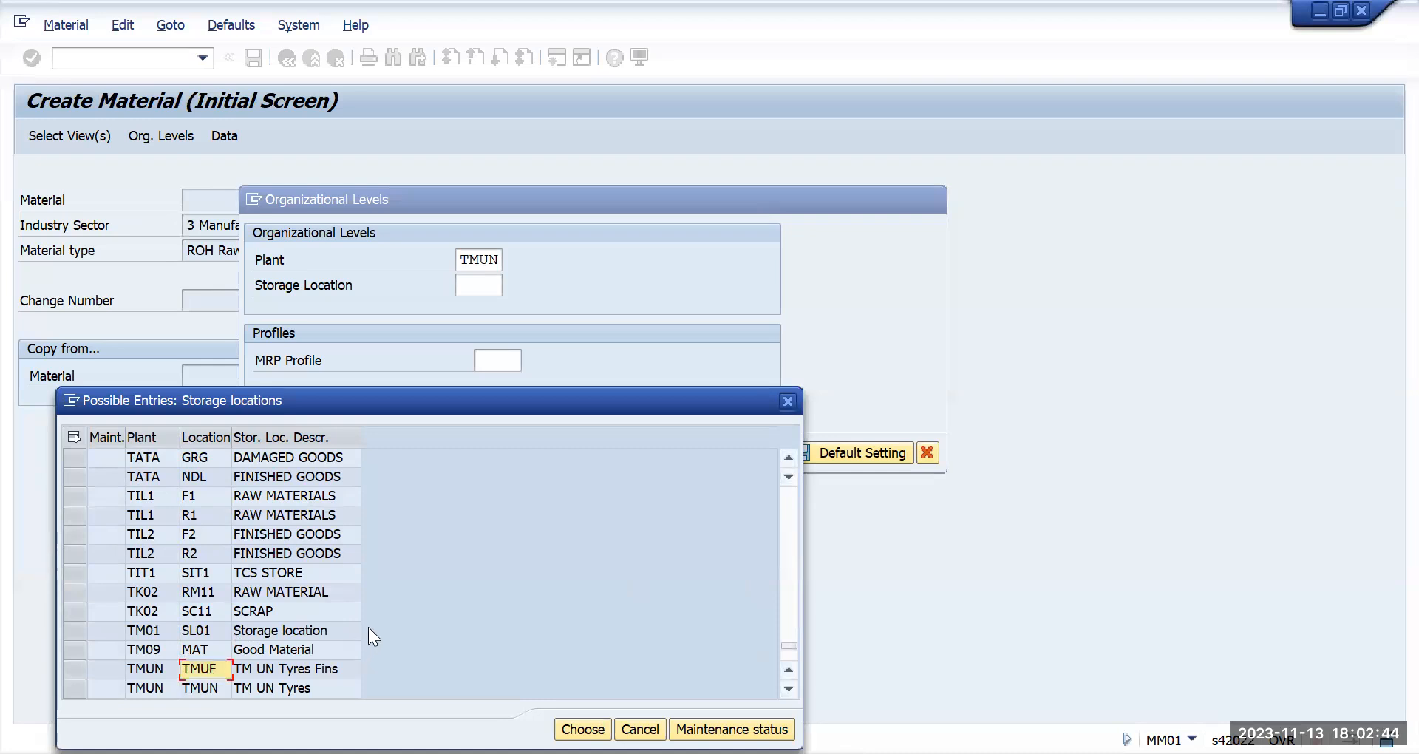
scroll(368, 624, "down", 3)
left_click(224, 518)
left_click(315, 517)
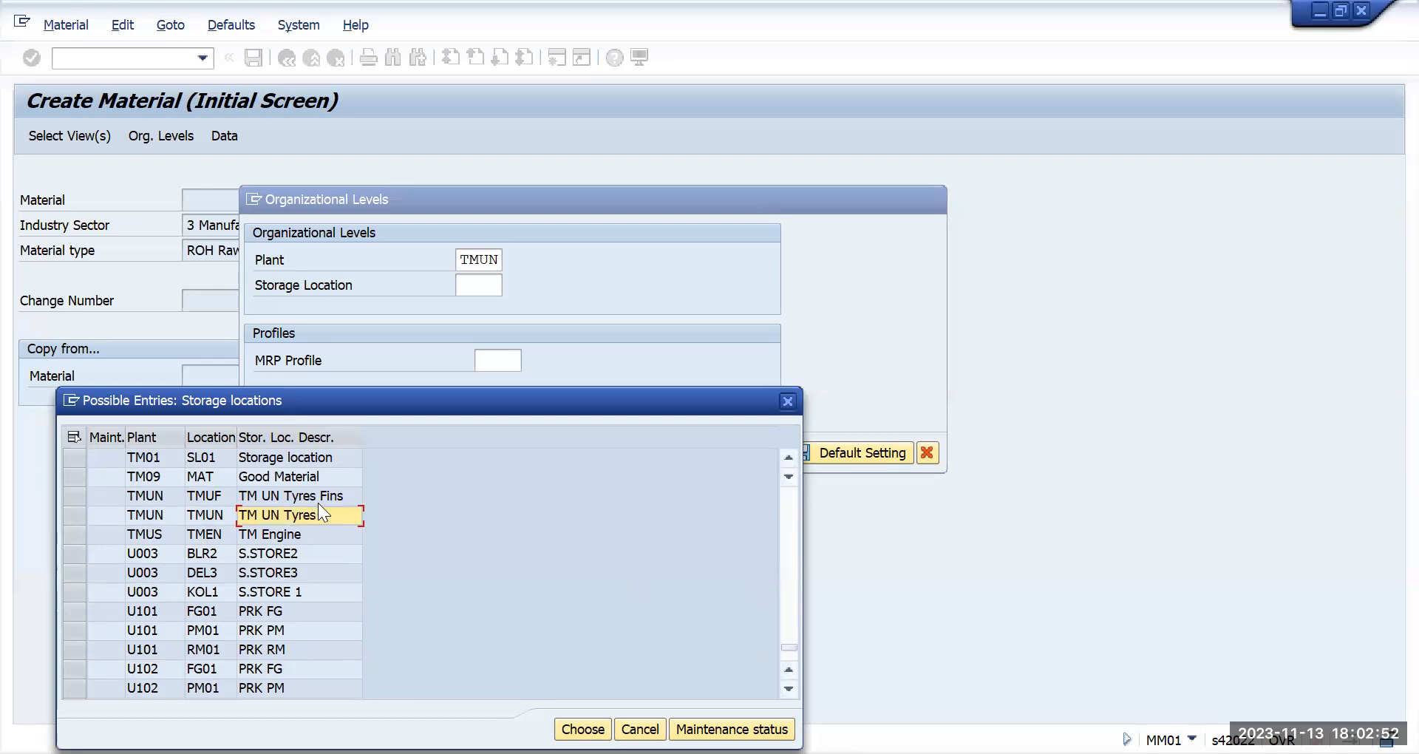
double_click(293, 514)
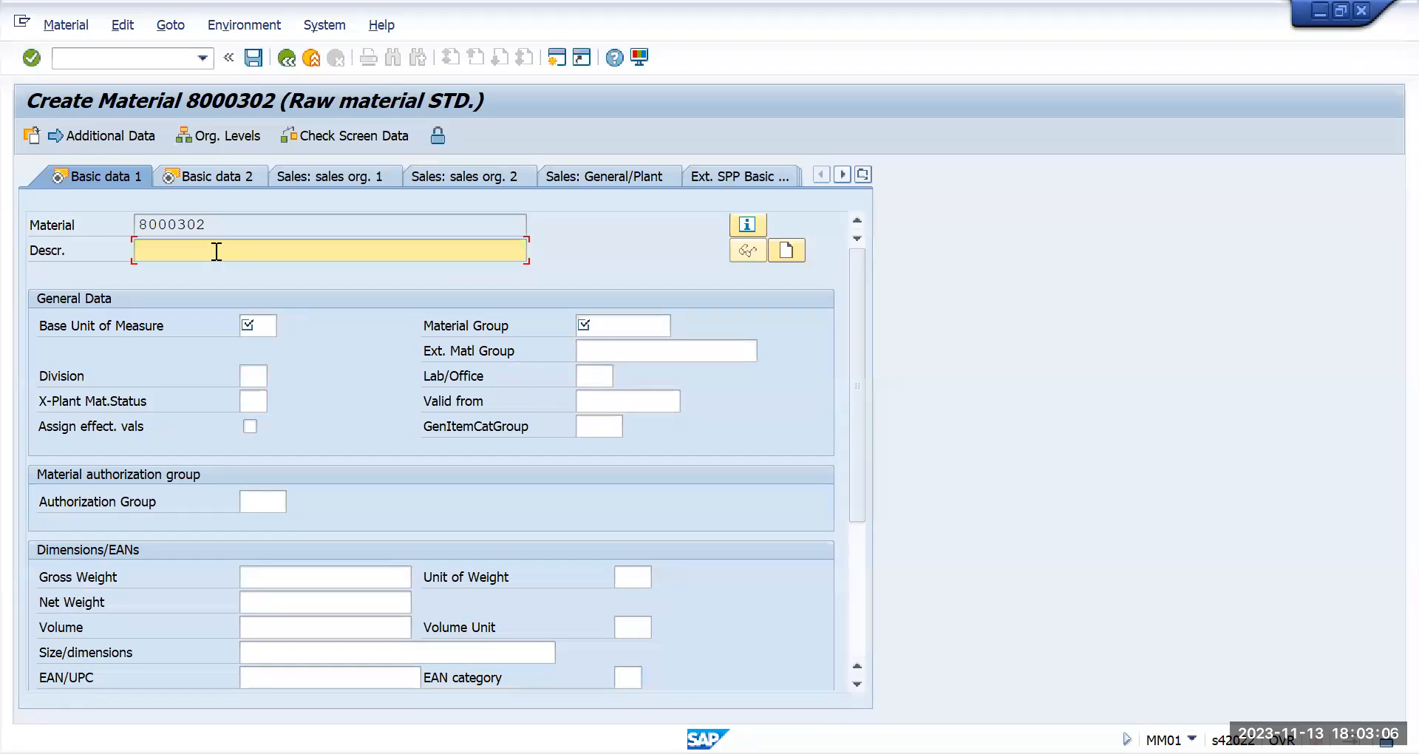
- Enter the material description Appollo Tyres
type("Appollo Tyres")
key("BackSpace")
key("BackSpace")
key("BackSpace")
type("res")
left_click(257, 326)
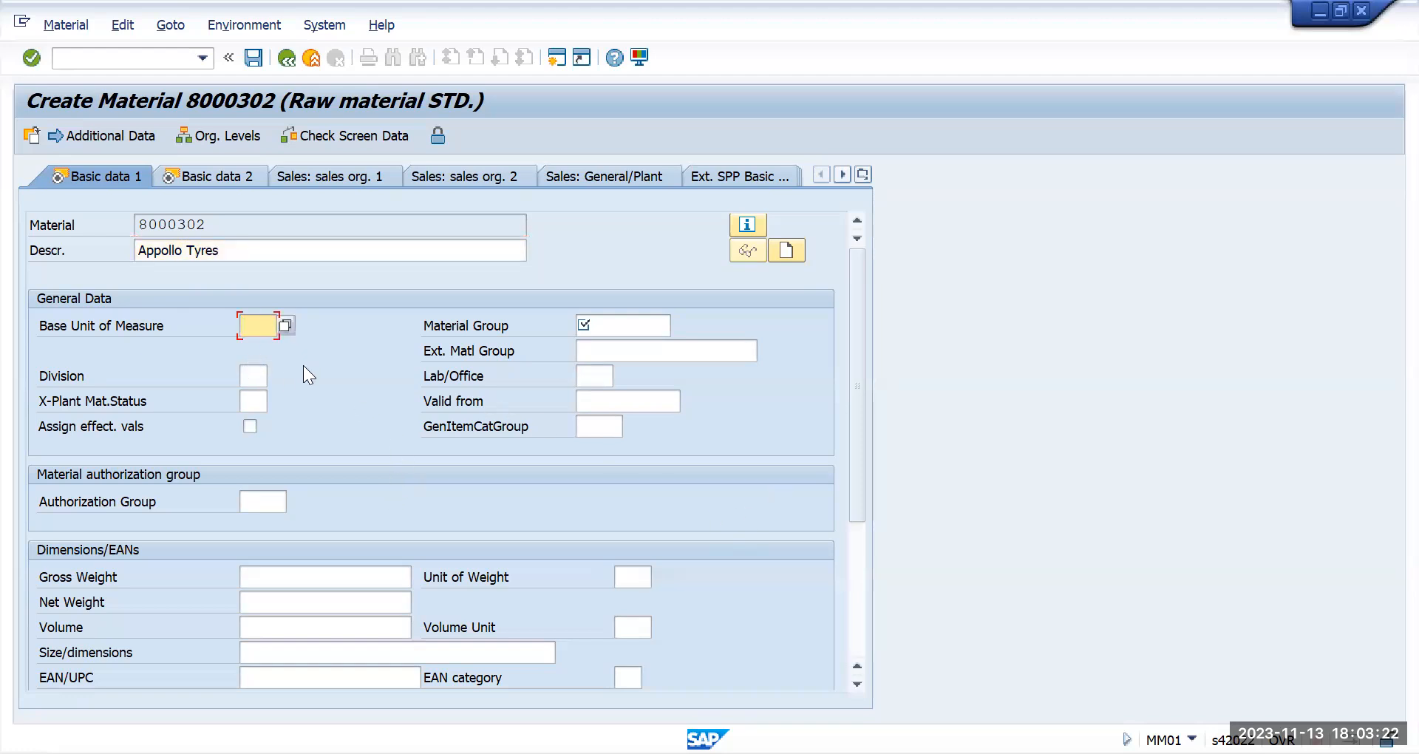
key("F4")
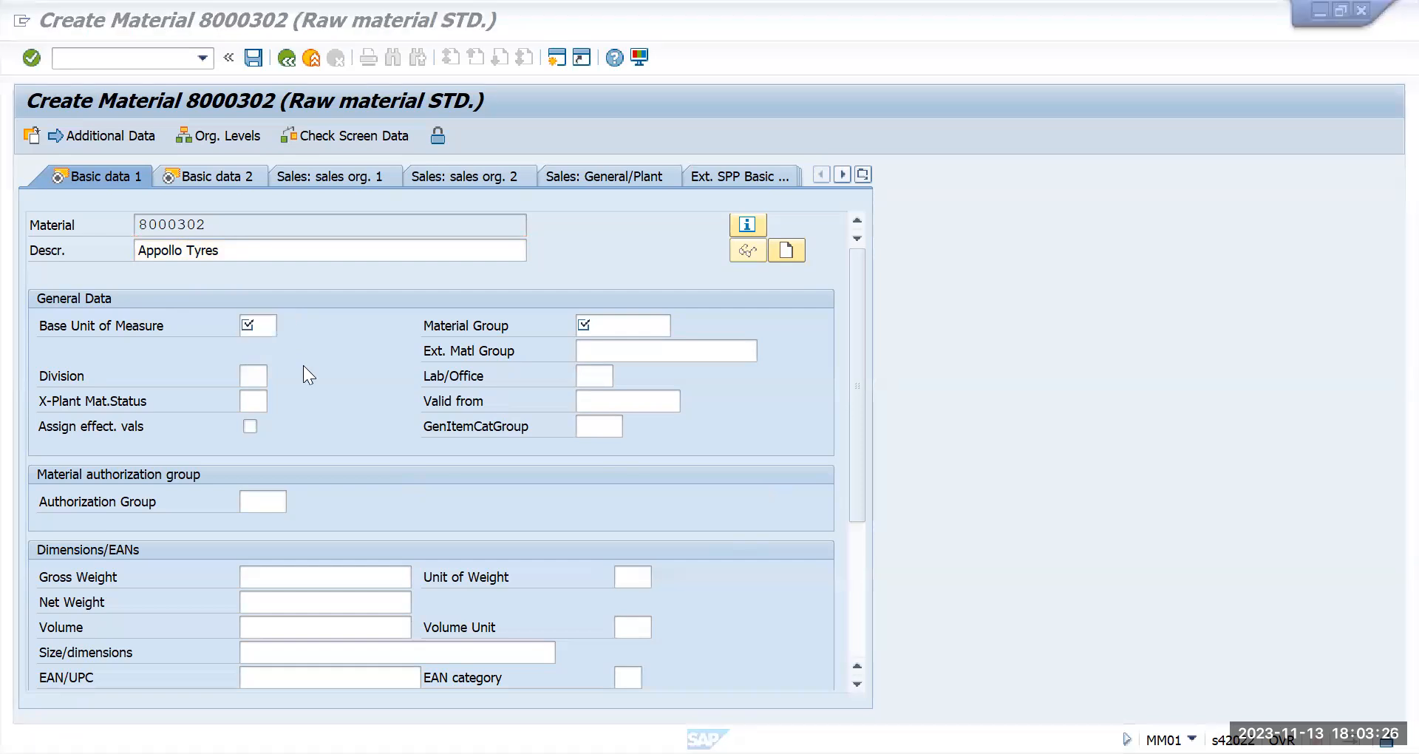
left_click(266, 326)
type("ea")
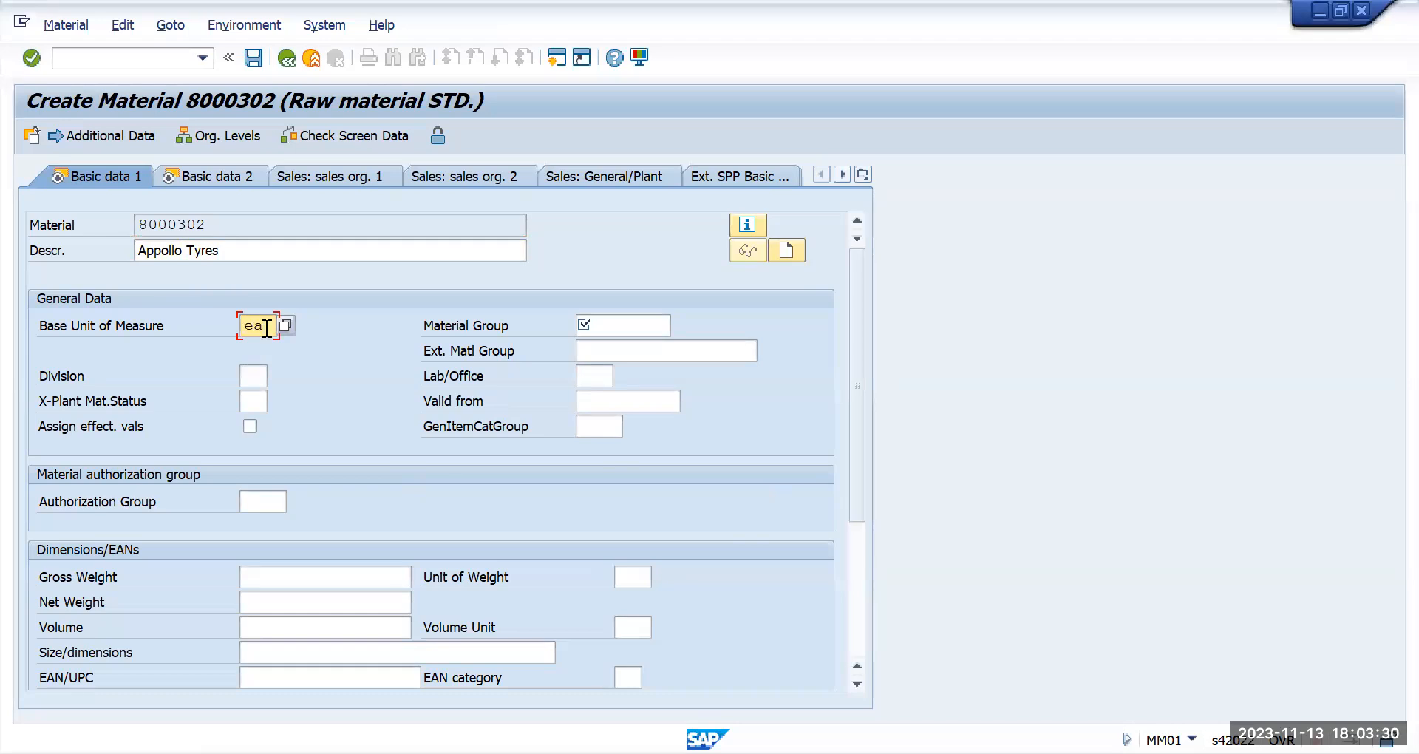
key("BackSpace")
key("BackSpace")
- Set the base unit of measure to EA (Each) from the list of commercial units
left_click(290, 321)
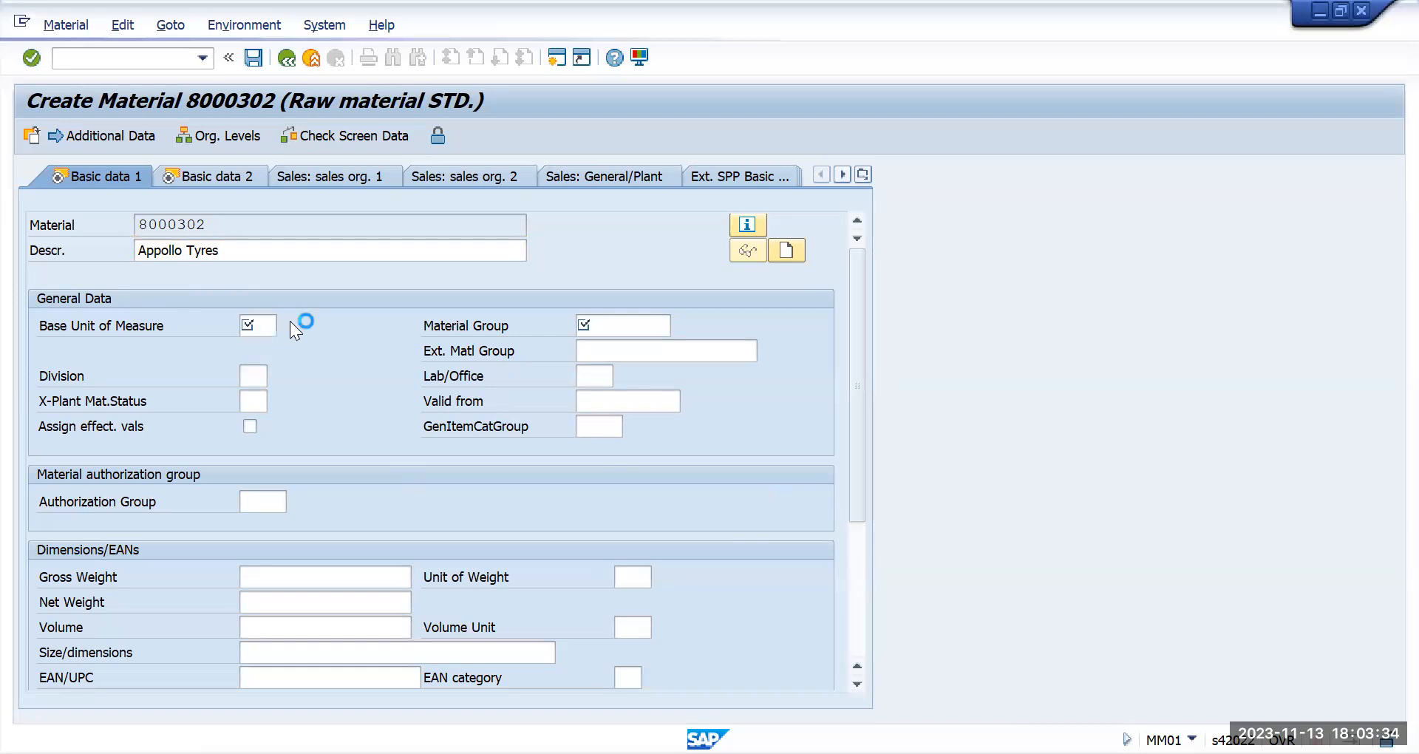
scroll(364, 389, "down", 5)
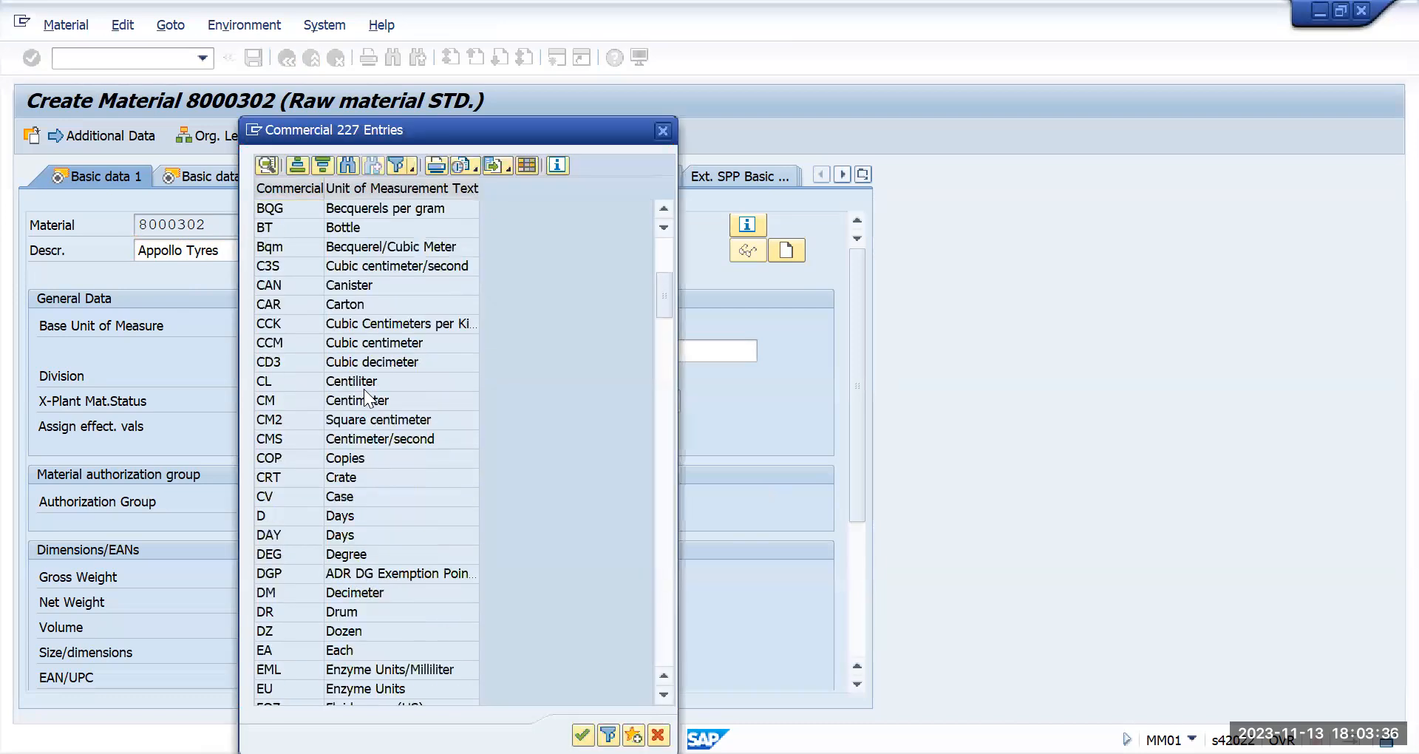
scroll(364, 389, "down", 2)
double_click(356, 532)
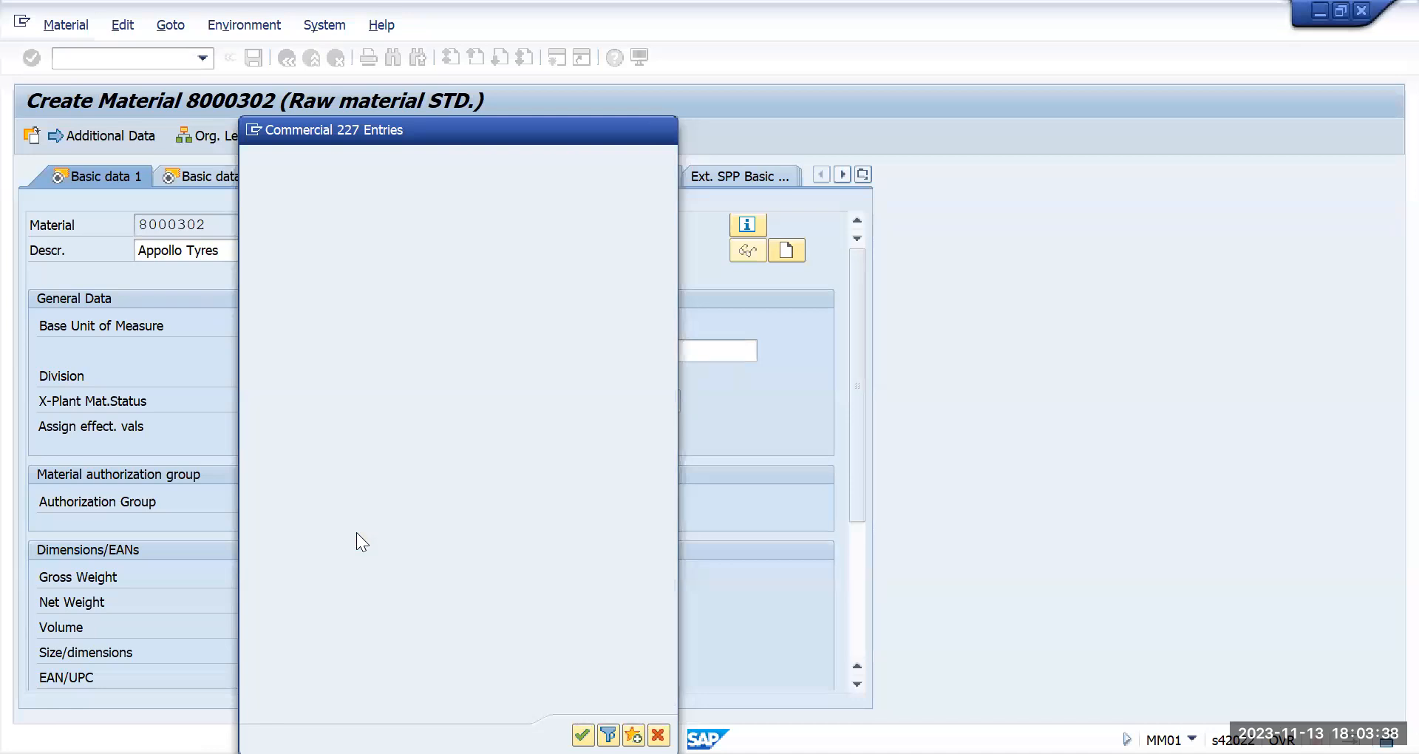
- Set the material group to TMTY (TM Tyres) in the general data
left_click(628, 335)
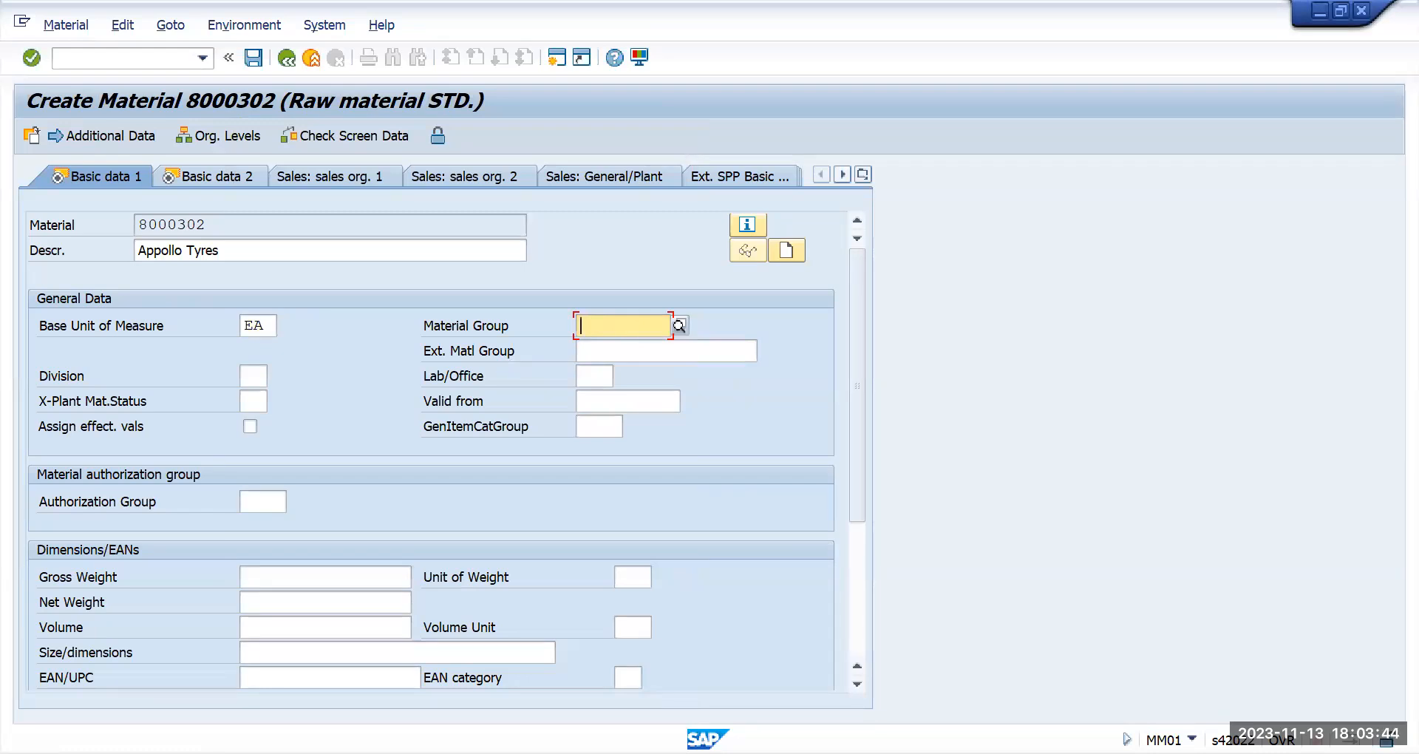
type("tm")
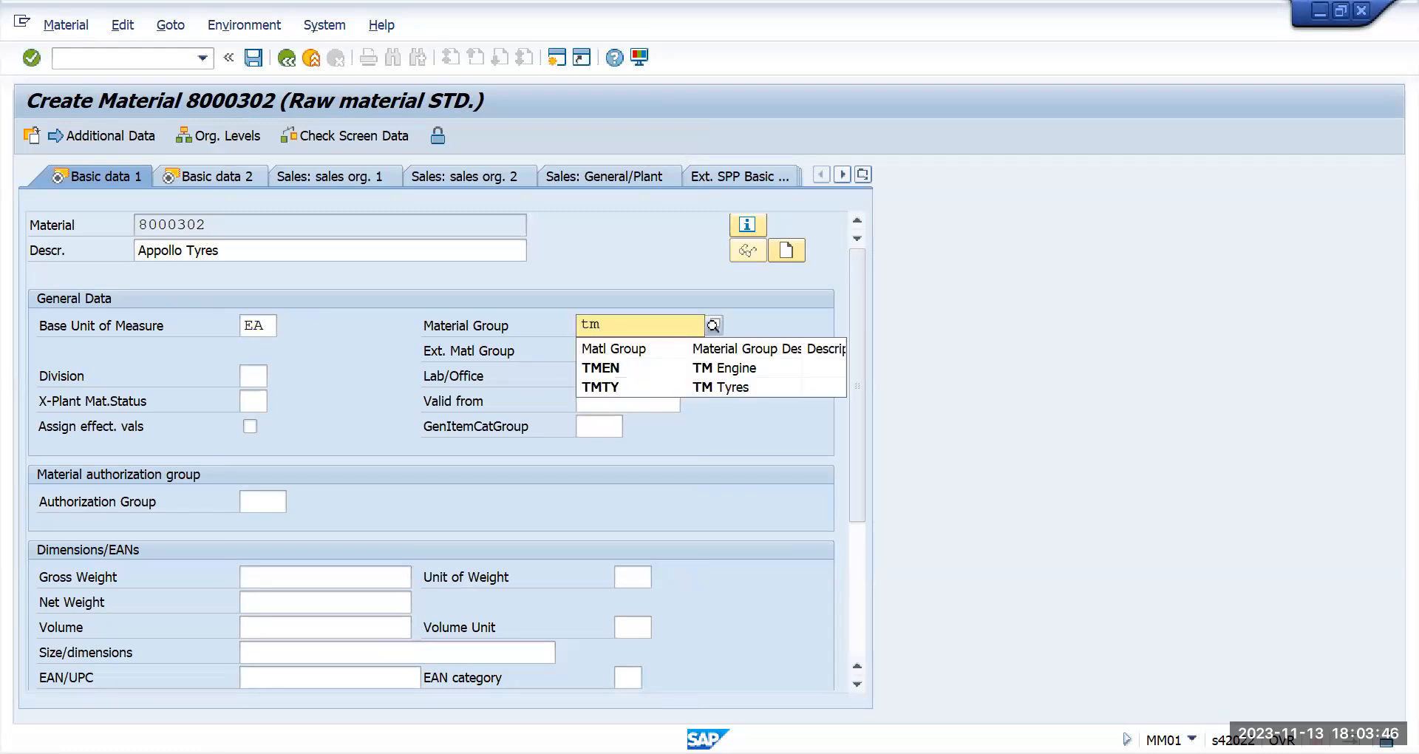
left_click(750, 390)
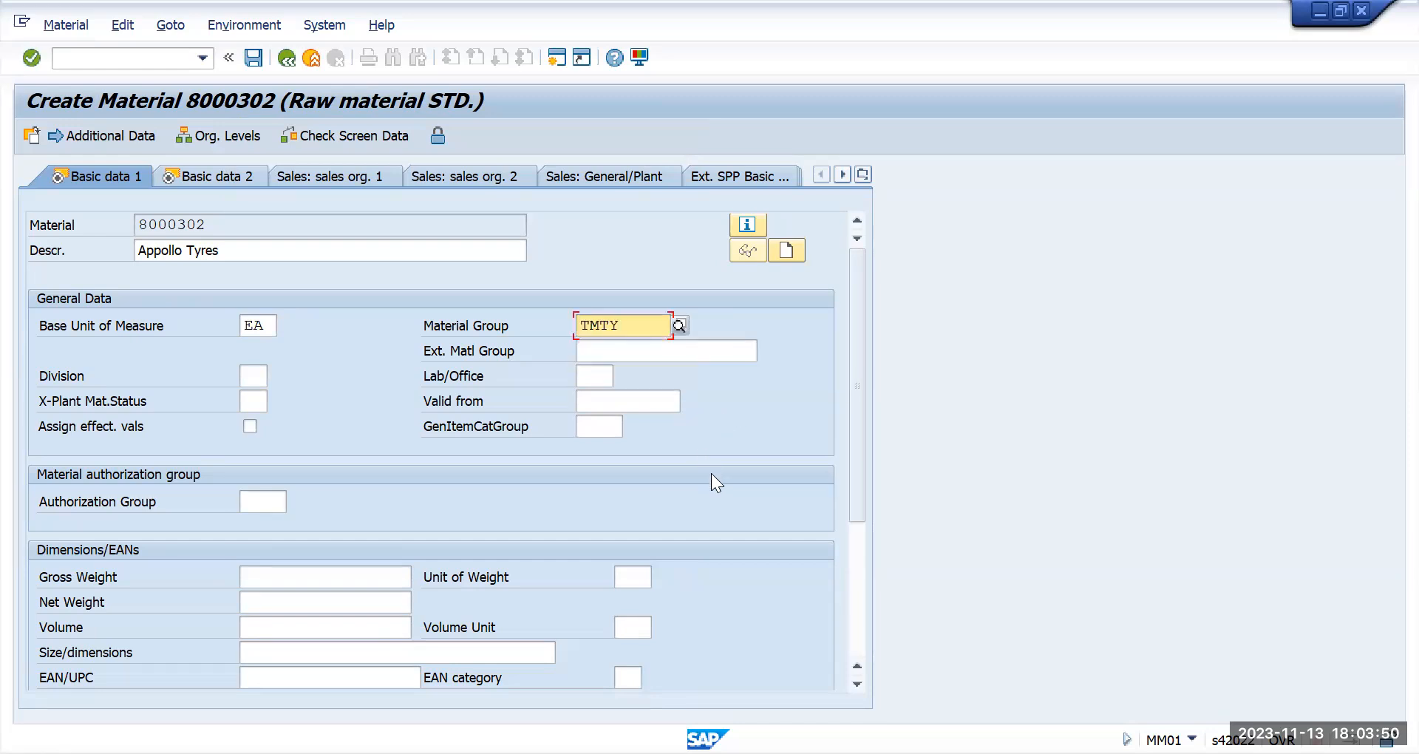
key("Return")
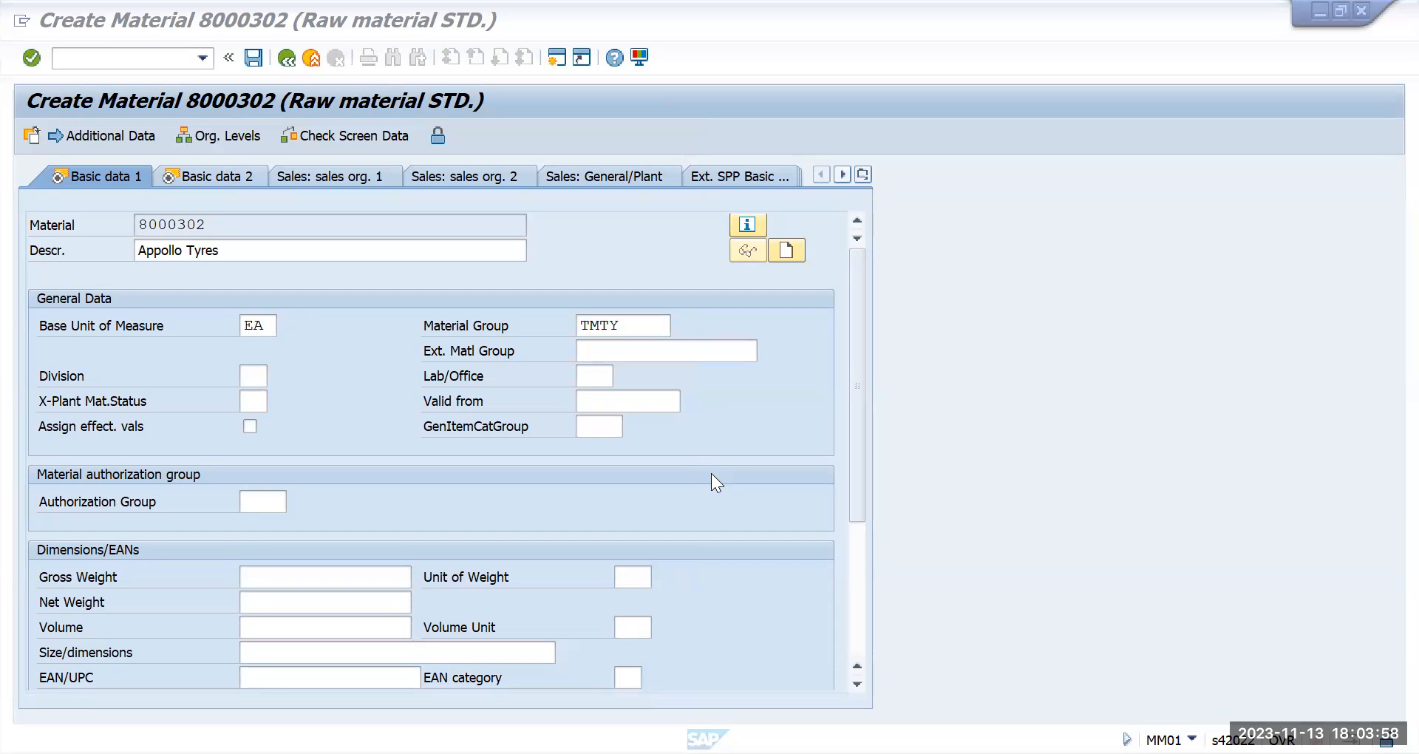
- Try to enter a gross weight of 1 and a net weight of 1 with EA as the unit of weight
left_click(332, 576)
type("1")
left_click(286, 610)
type("1")
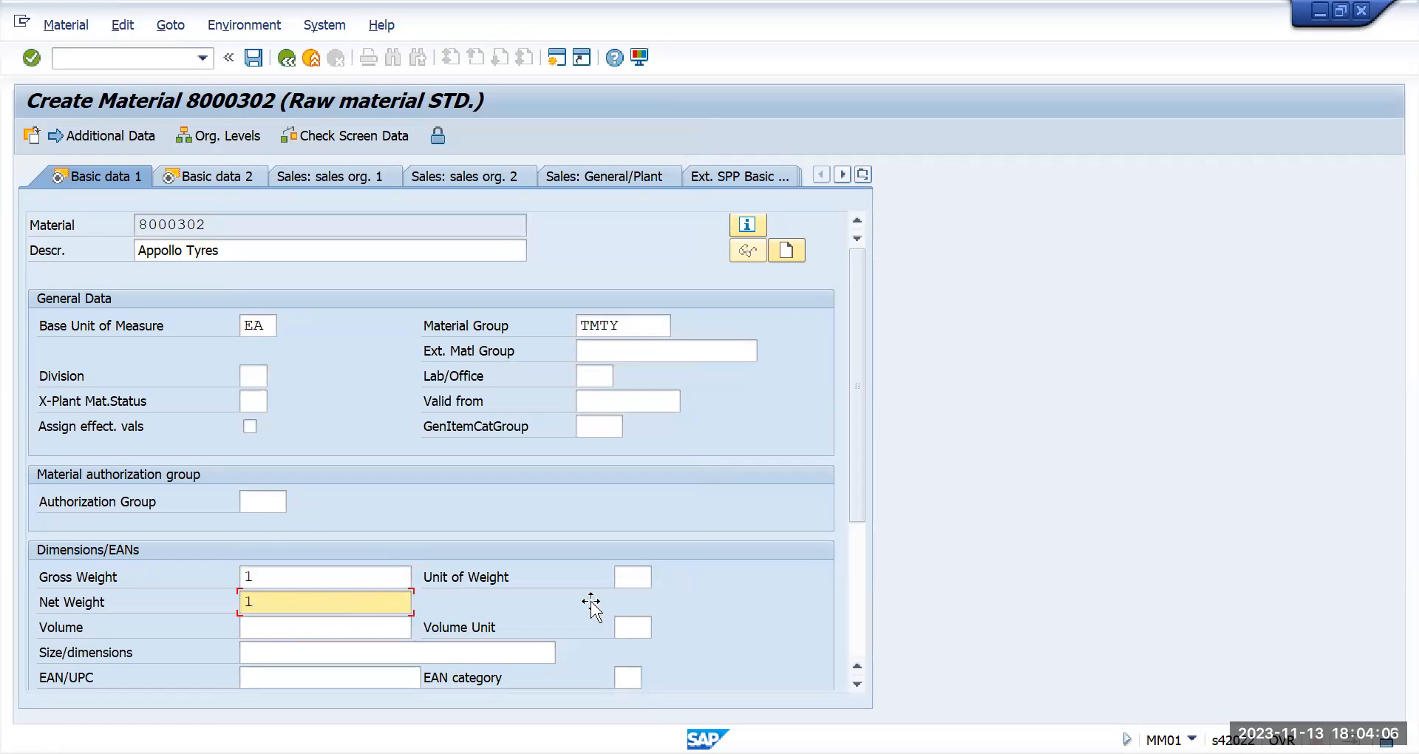
key("Return")
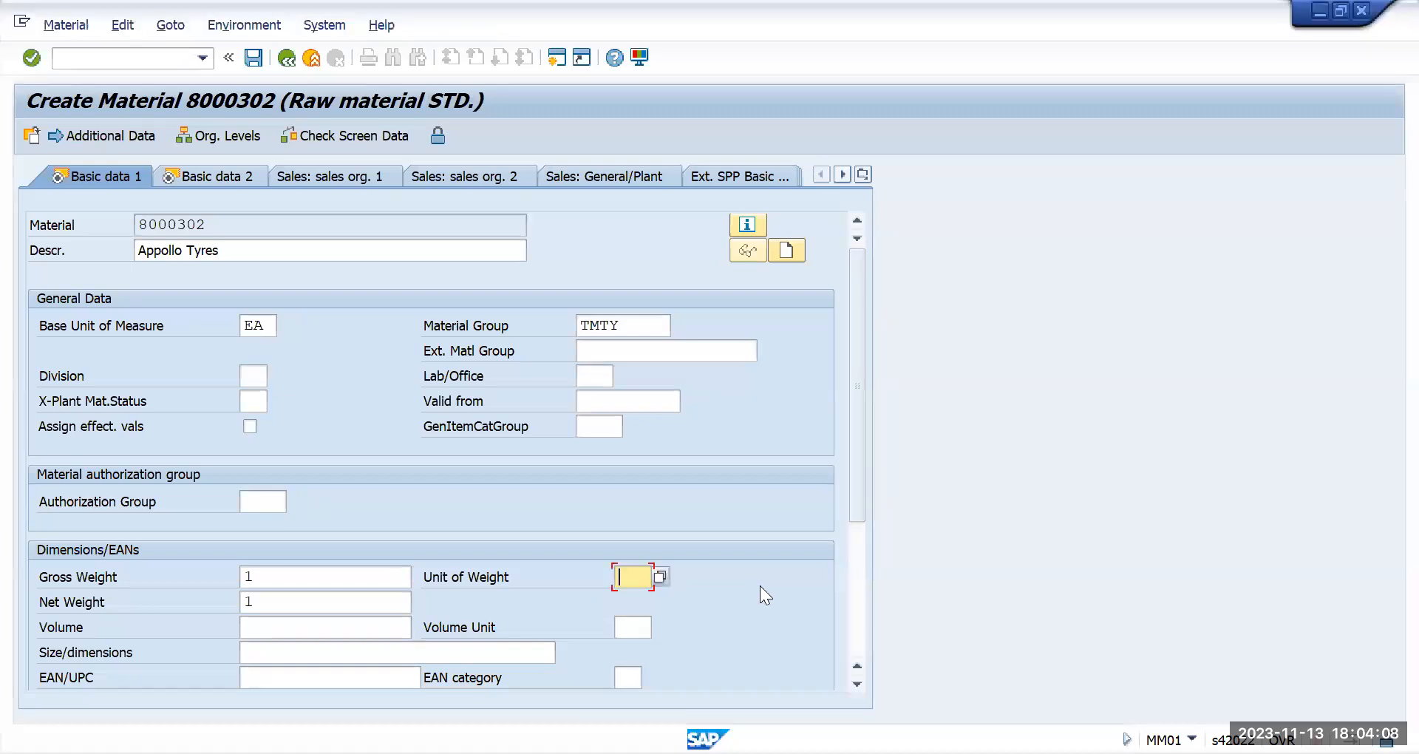
type("EA")
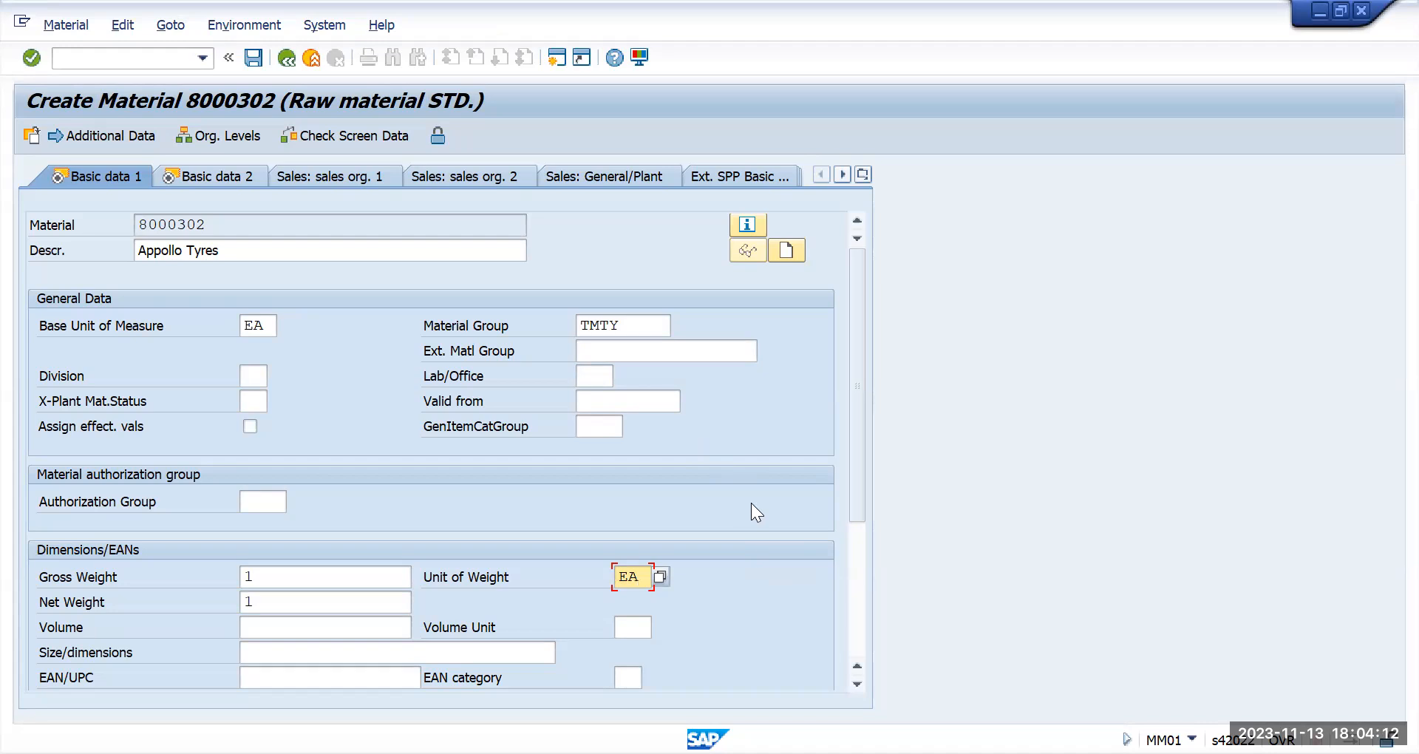
key("Return")
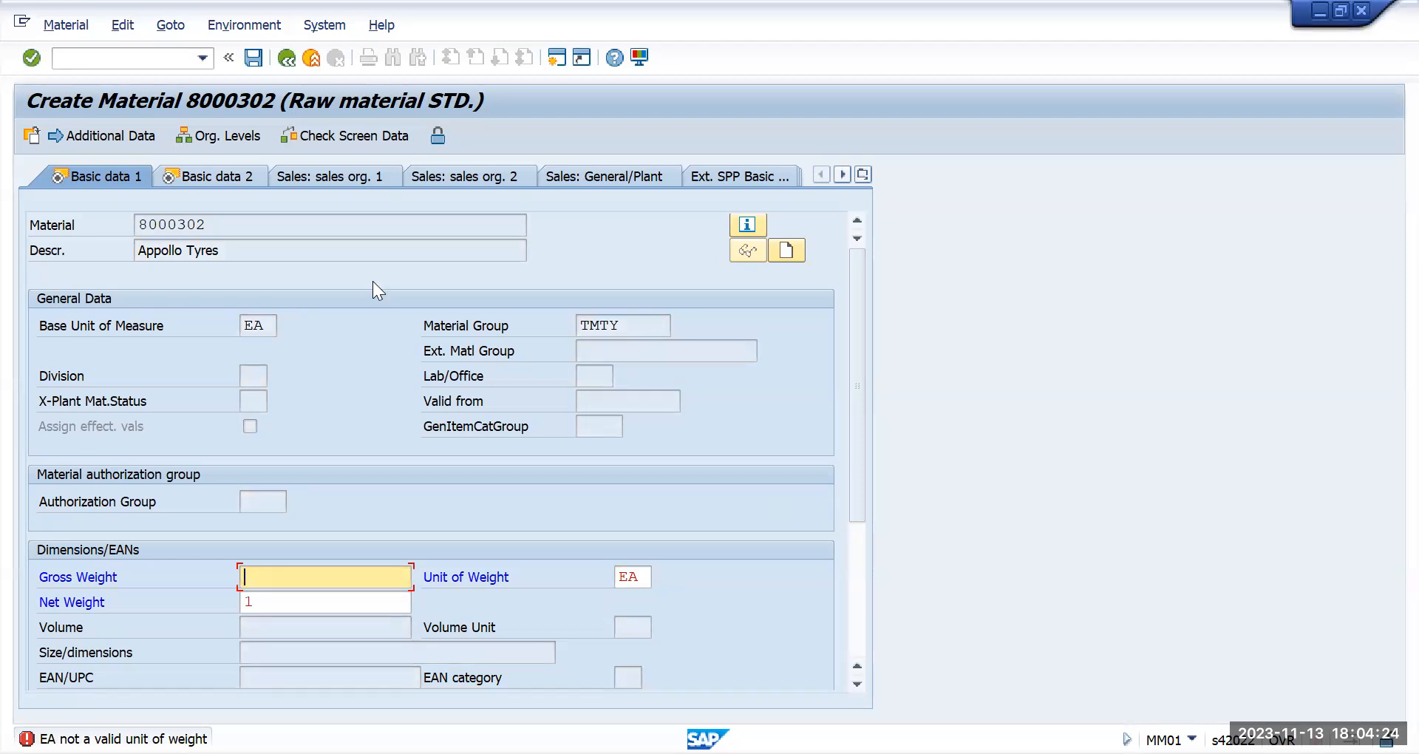
- Clear the gross weight, net weight and unit of weight from the material's dimensions
key("Tab")
key("BackSpace")
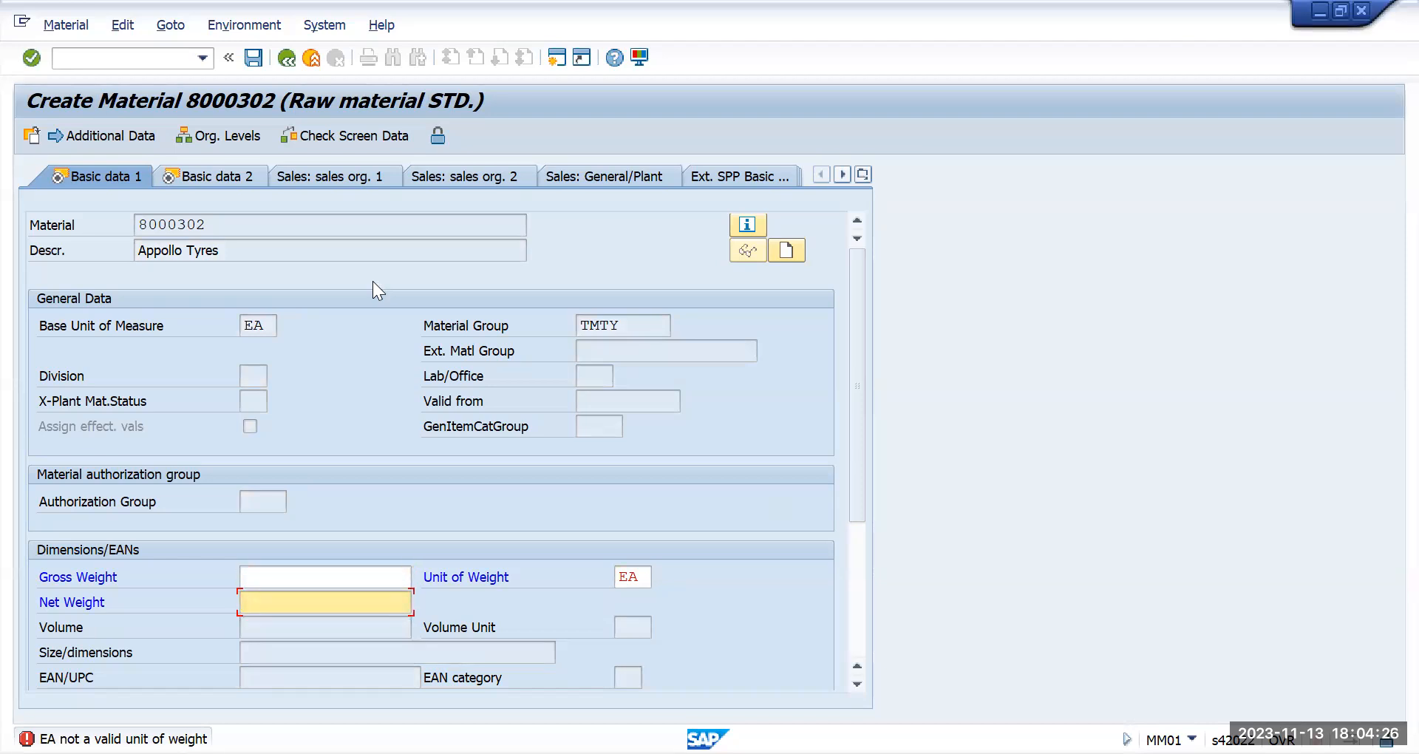
key("Return")
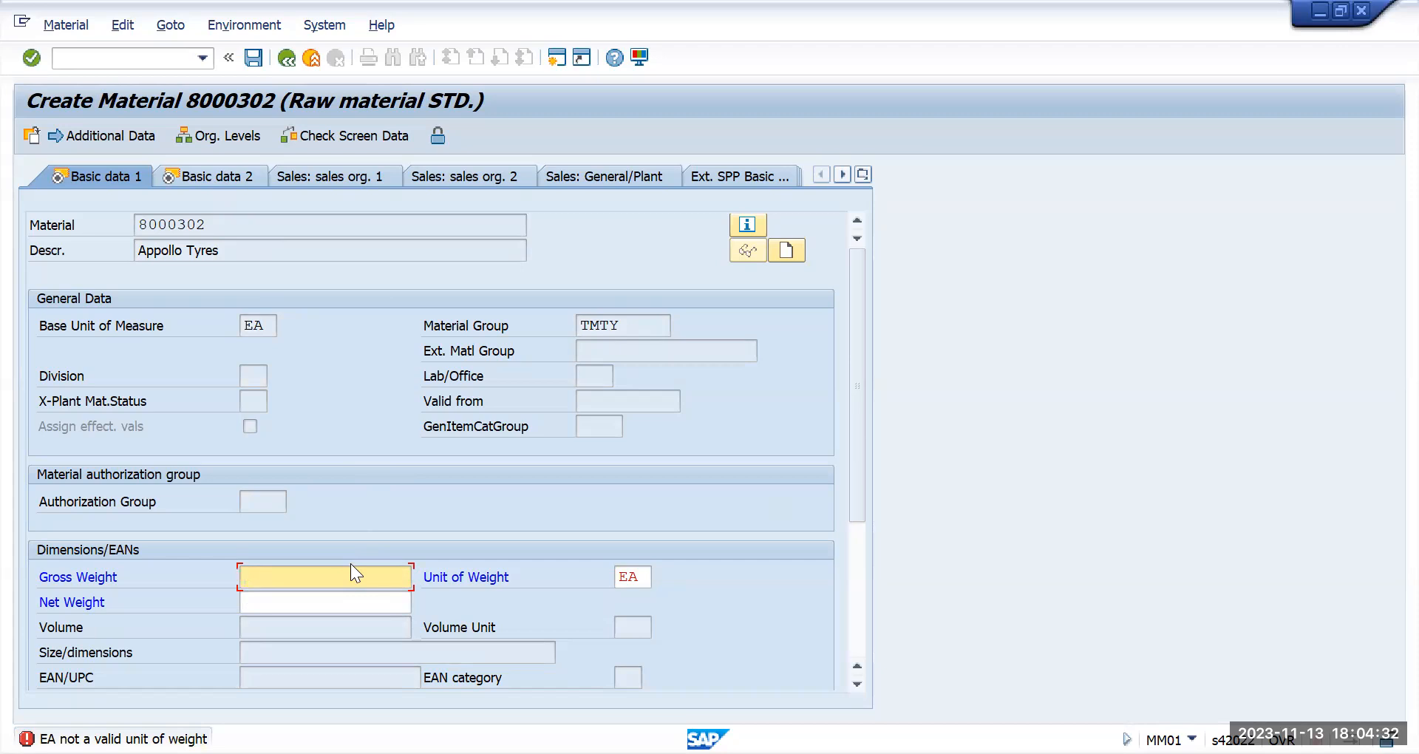
key("Tab")
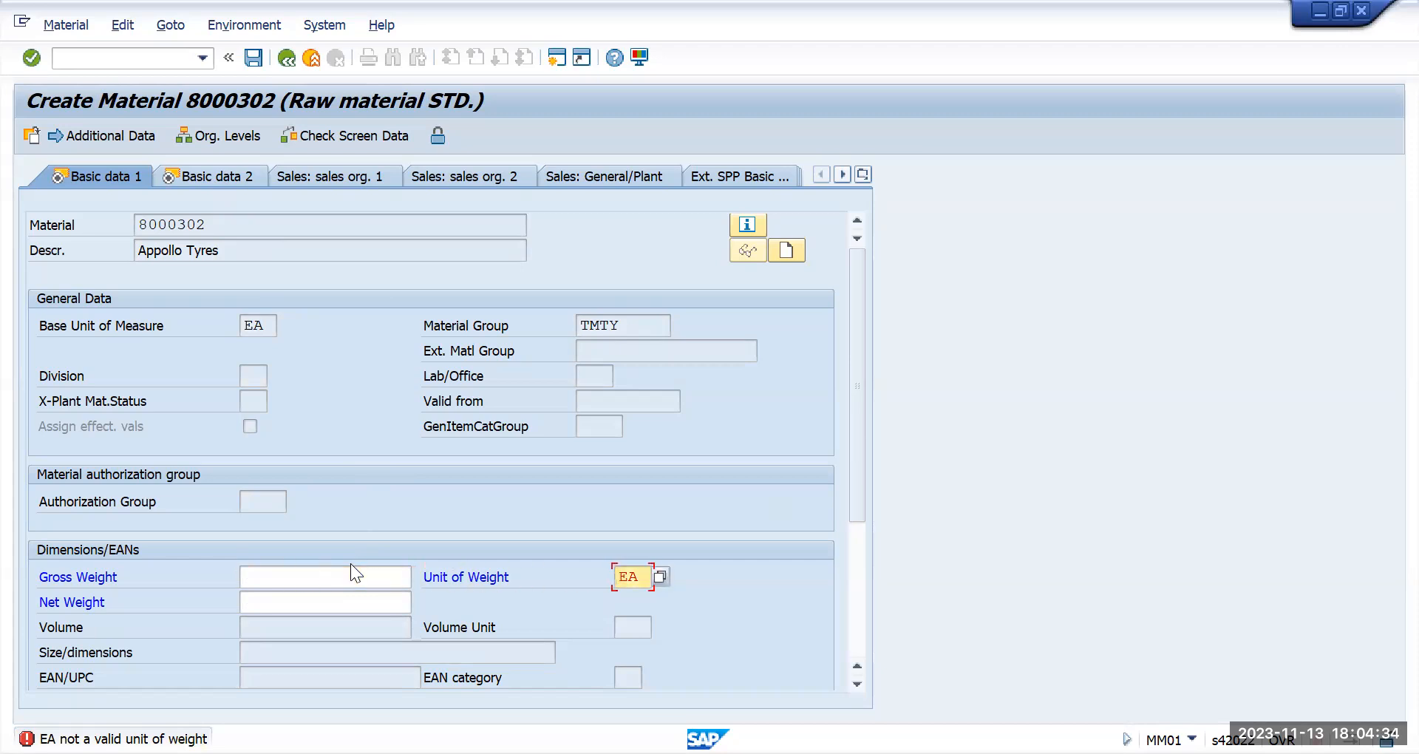
key("Delete")
key("Delete")
- Recheck the weight fields in Basic data 1 and look through the fields of the Basic data 2 view
left_click(214, 174)
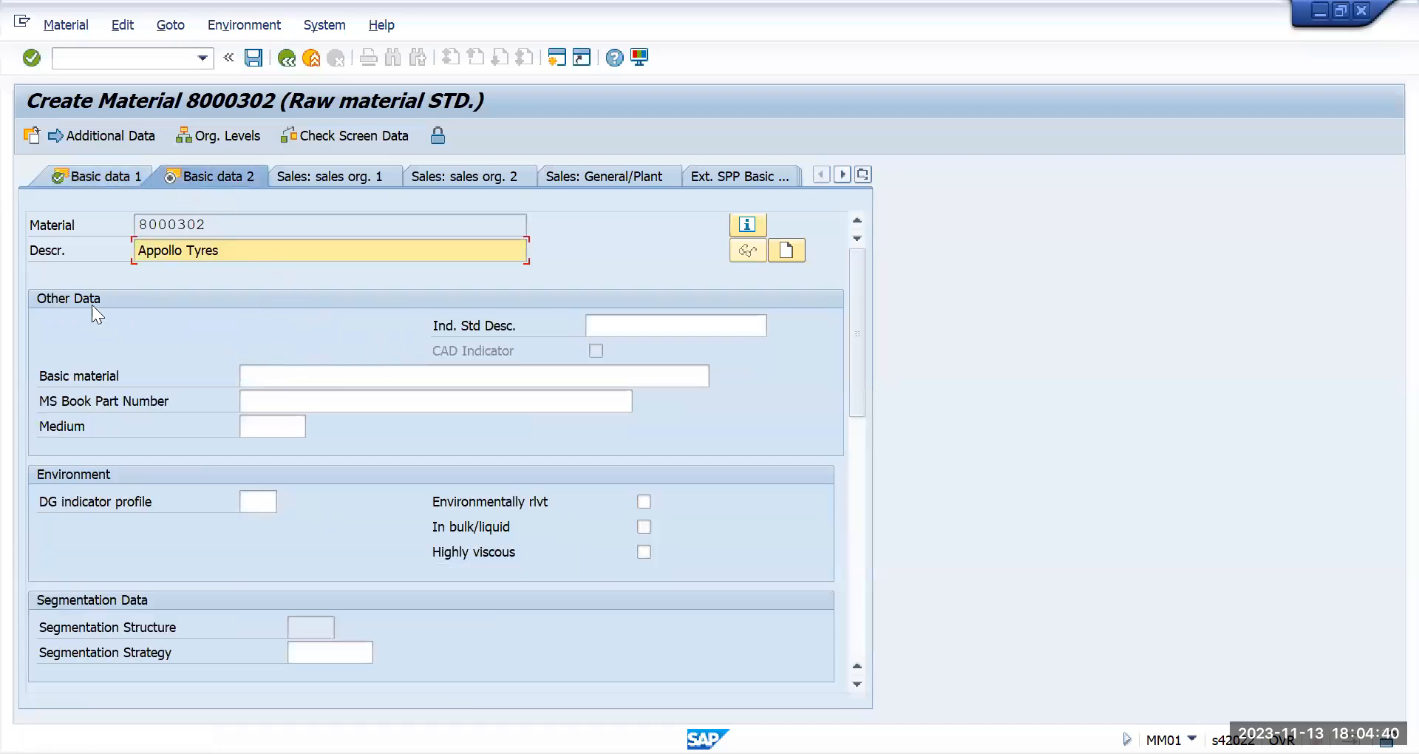
left_click(96, 177)
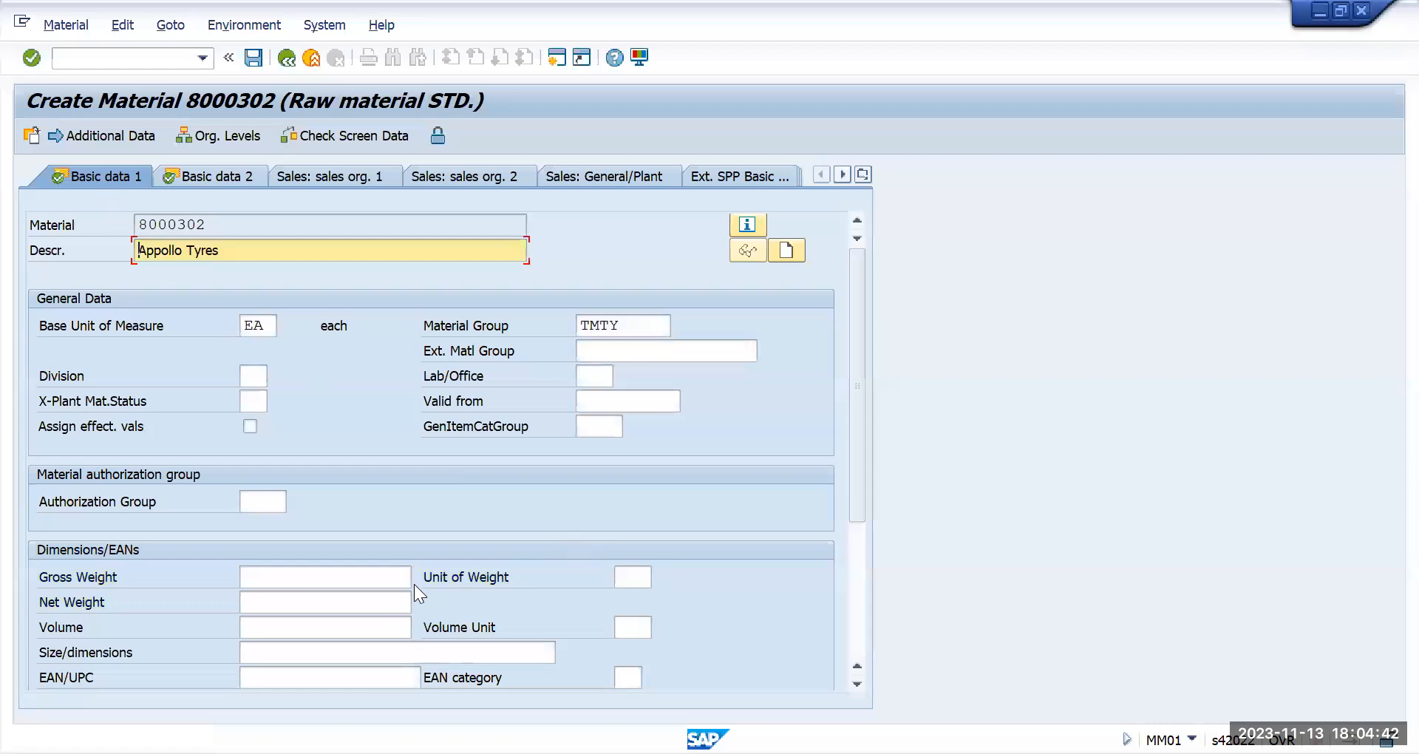
left_click(298, 583)
left_click(286, 607)
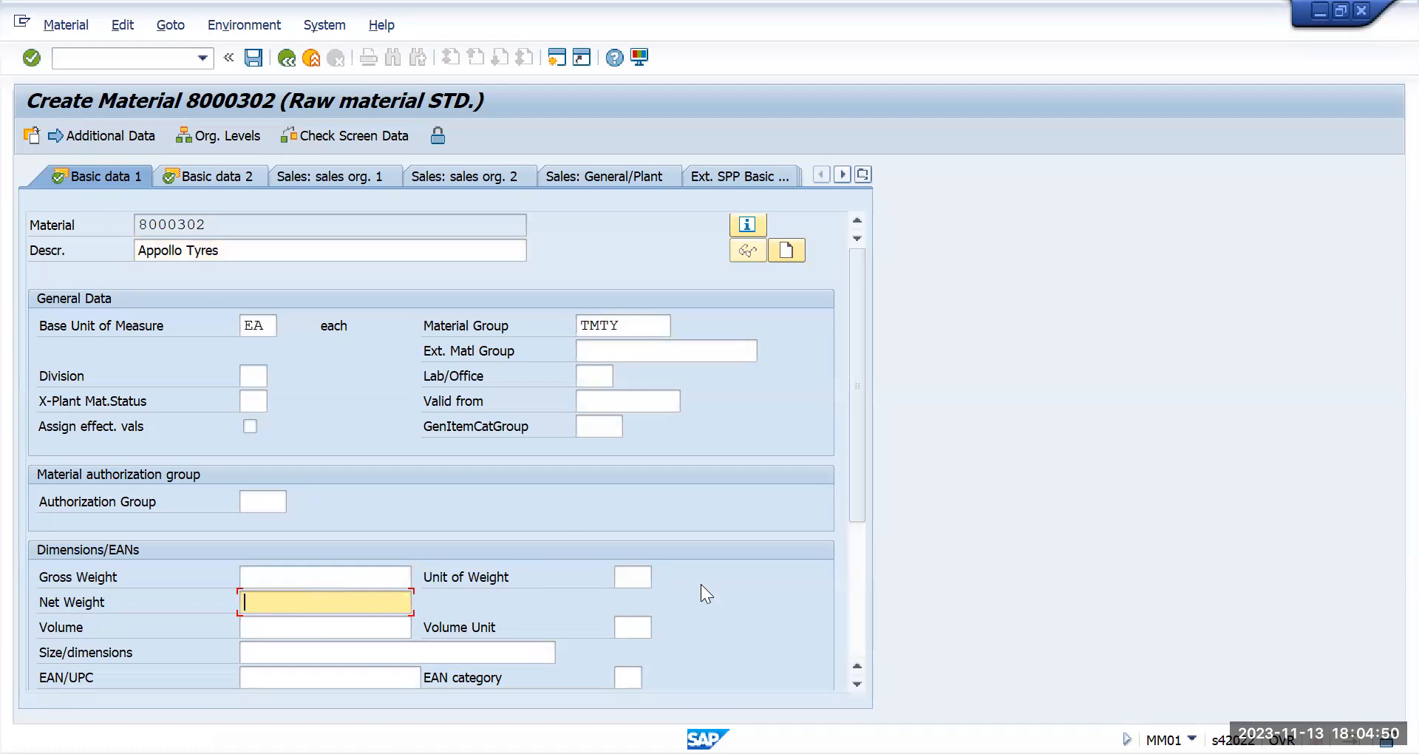
left_click(228, 180)
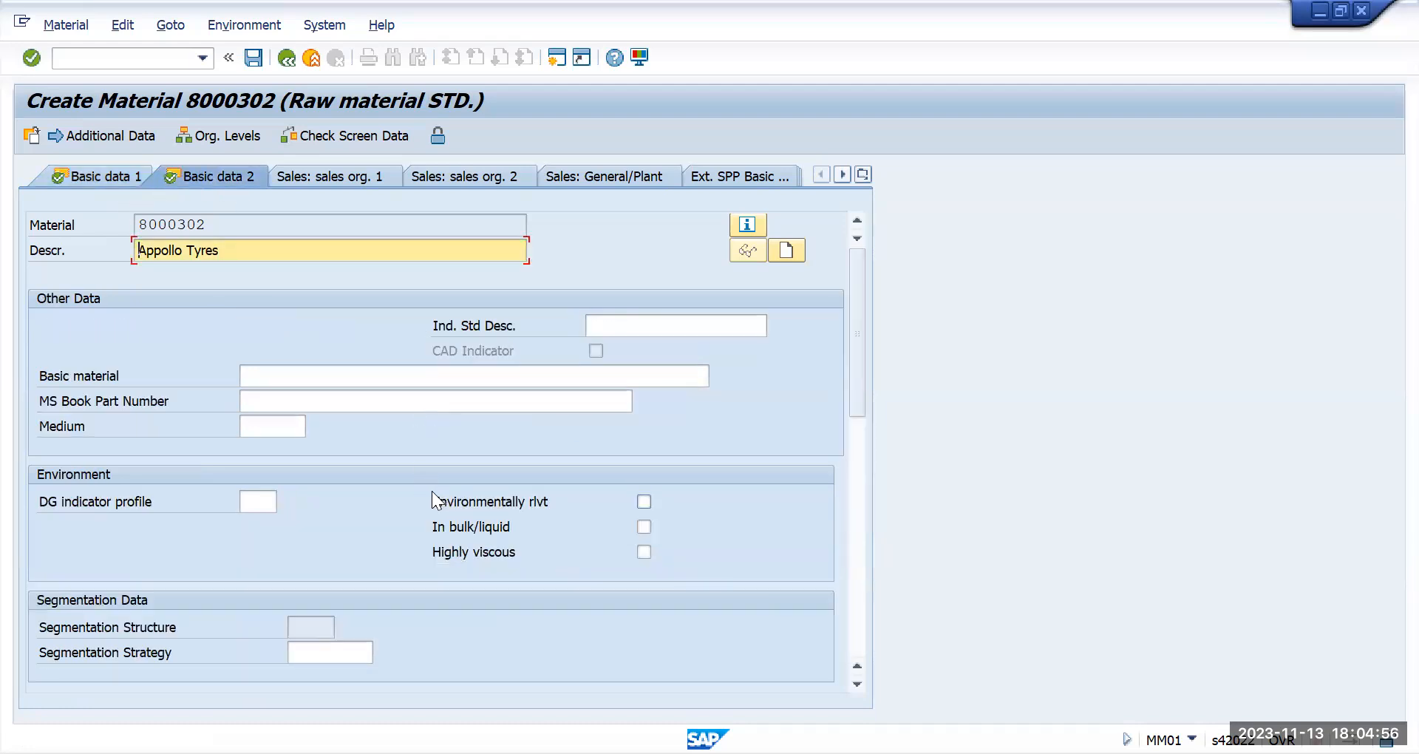
key("Return")
scroll(341, 479, "down", 3)
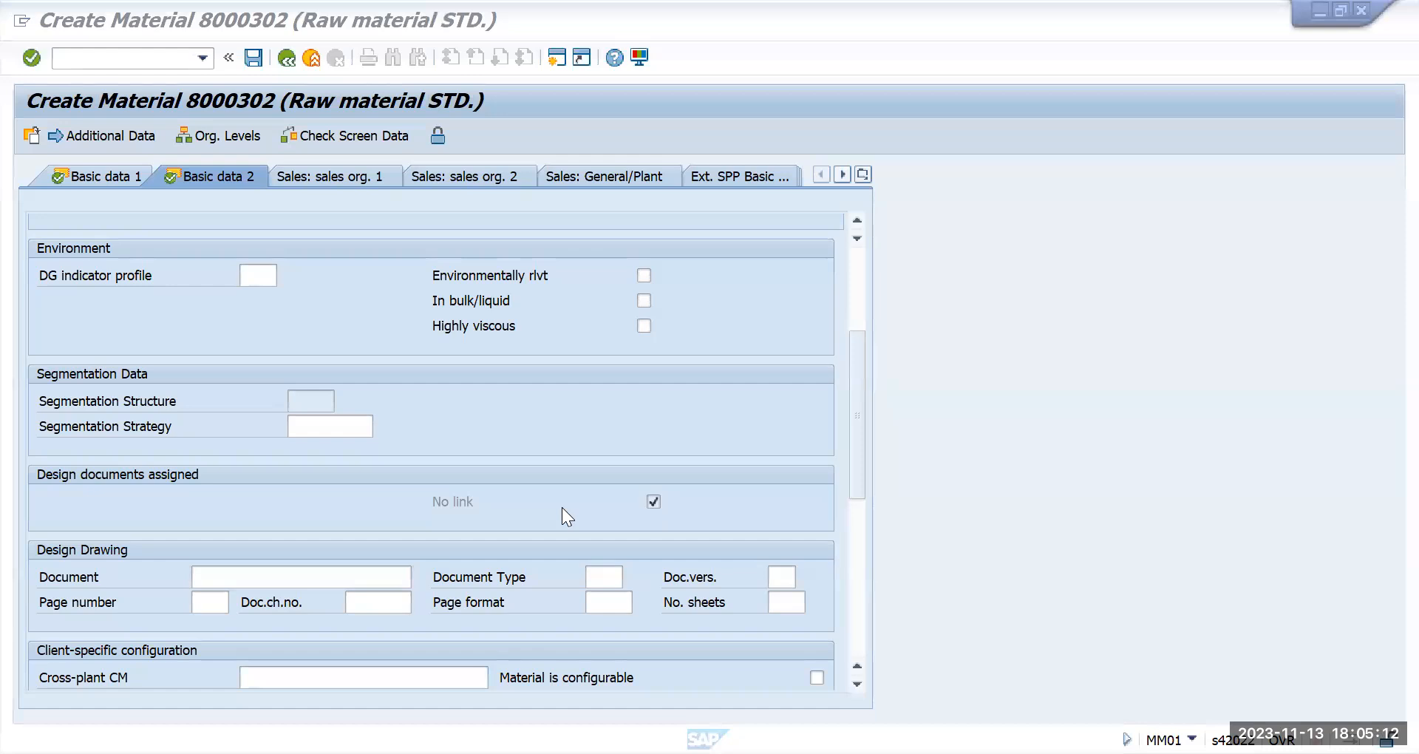
- Open the material's Purchasing view for plant TMUN
left_click(856, 195)
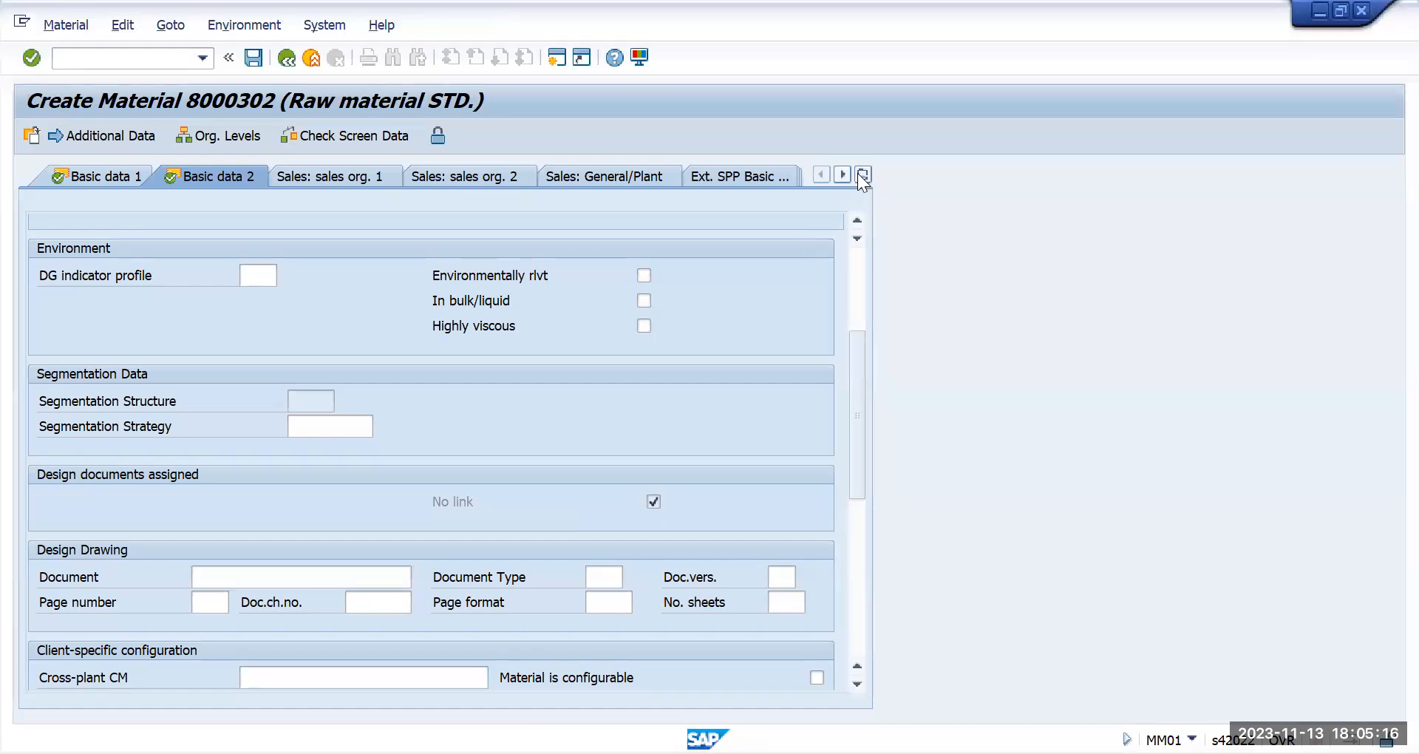
left_click(862, 175)
left_click(919, 227)
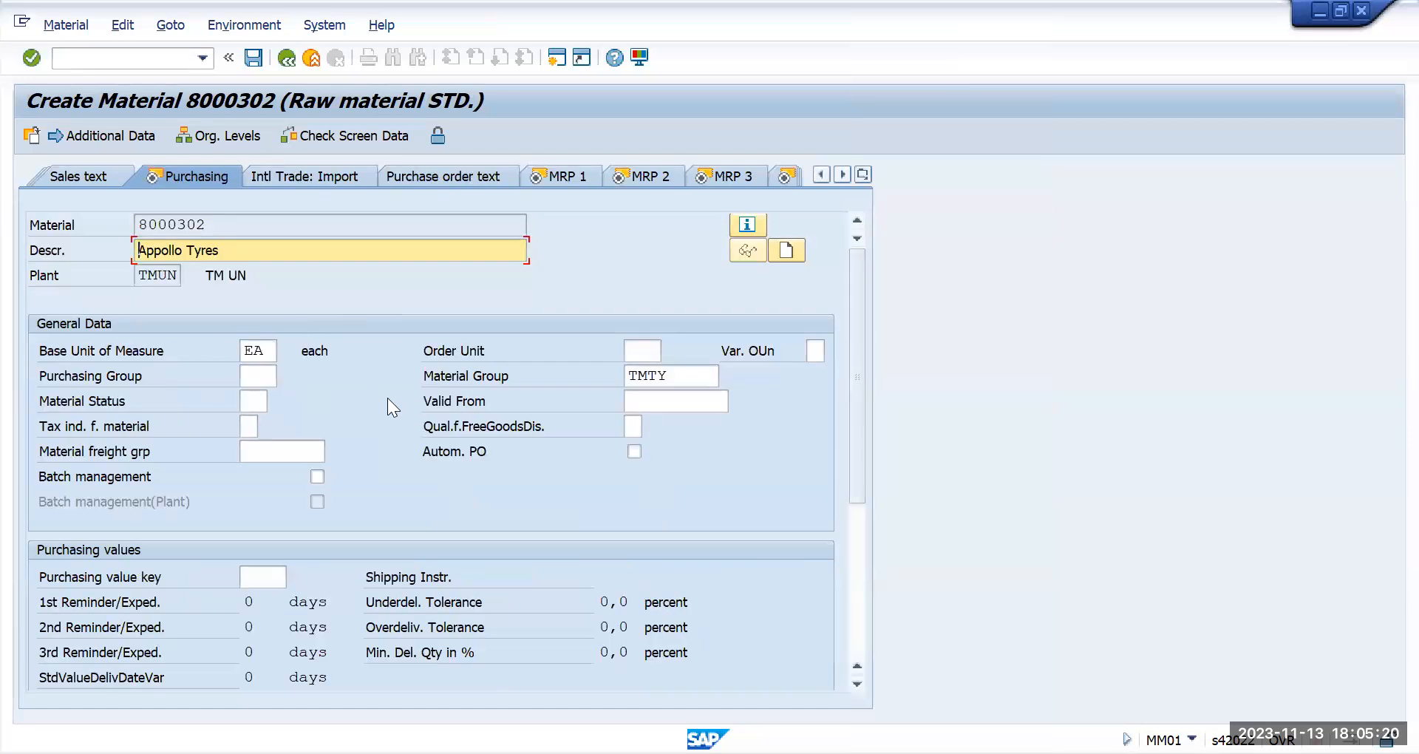
left_click(861, 174)
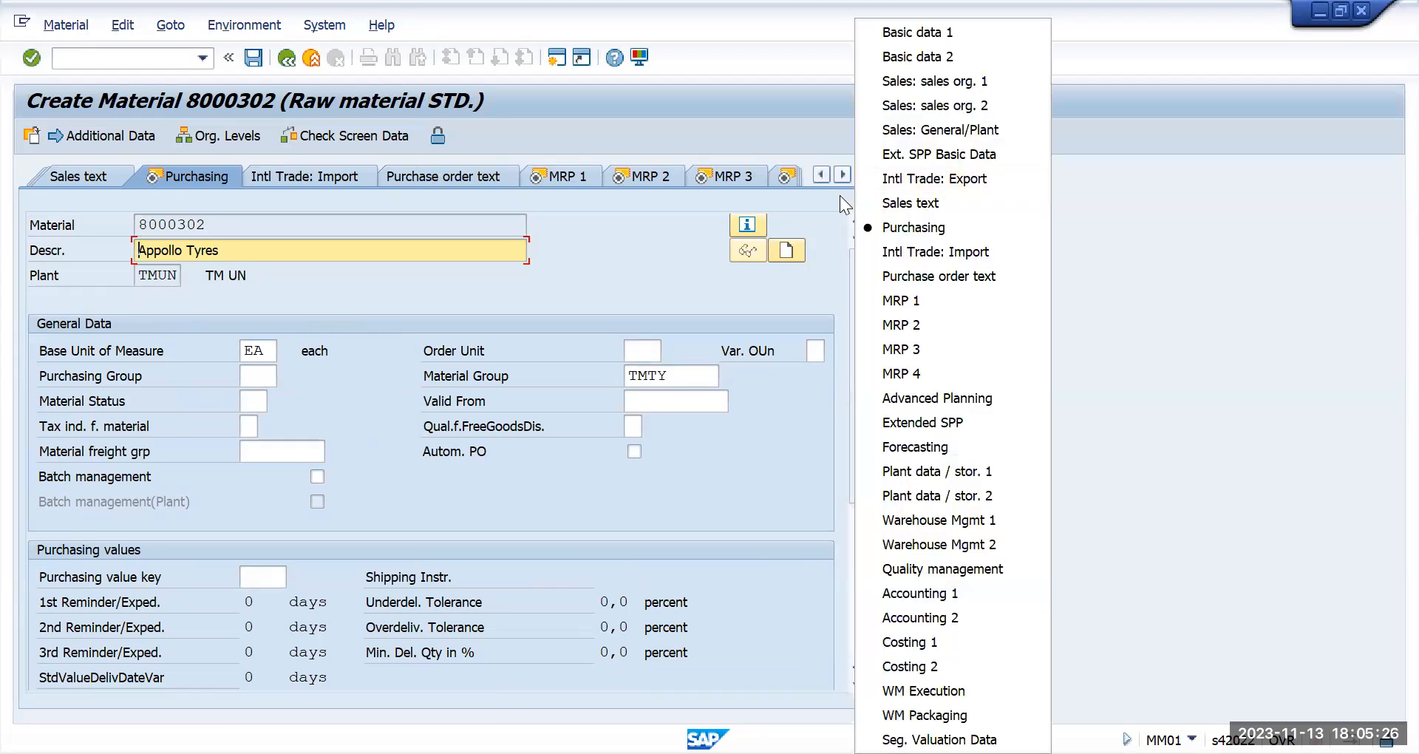
left_click(864, 173)
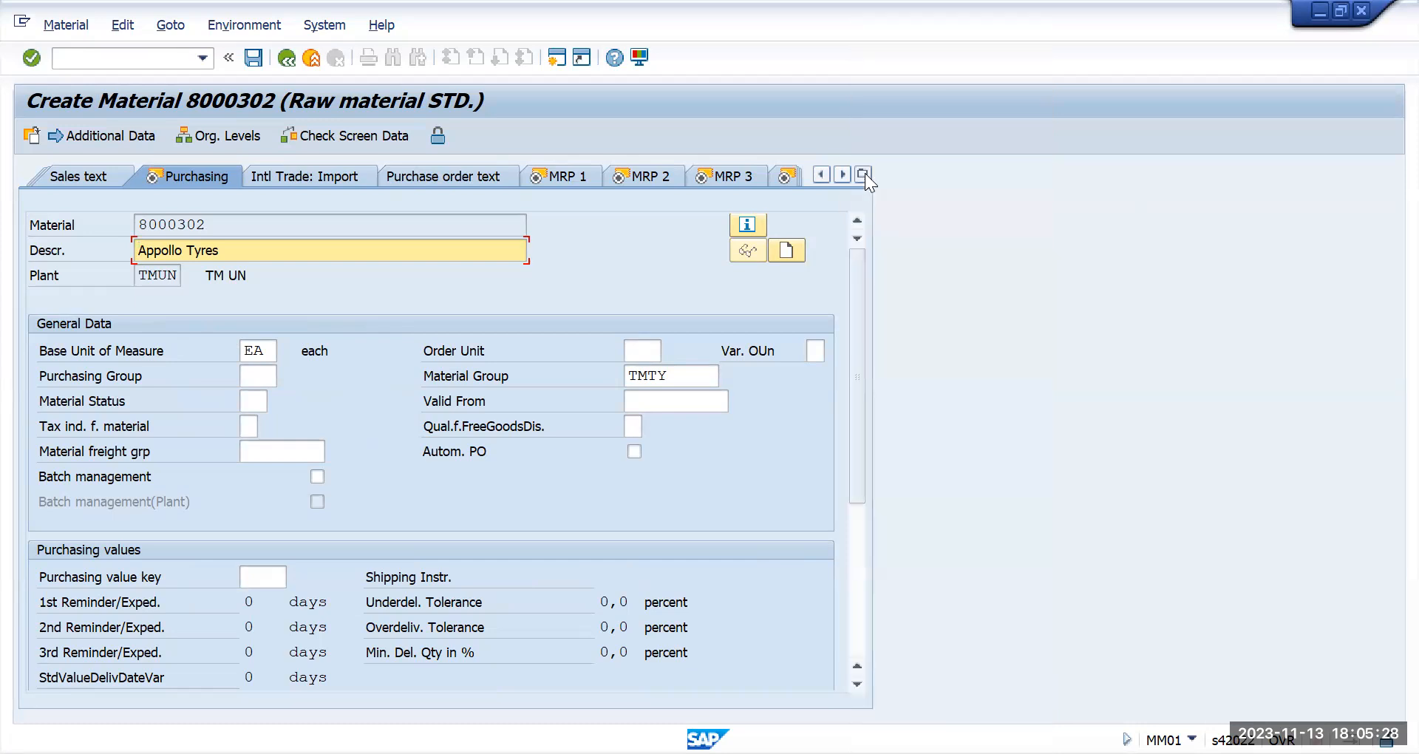
left_click(865, 173)
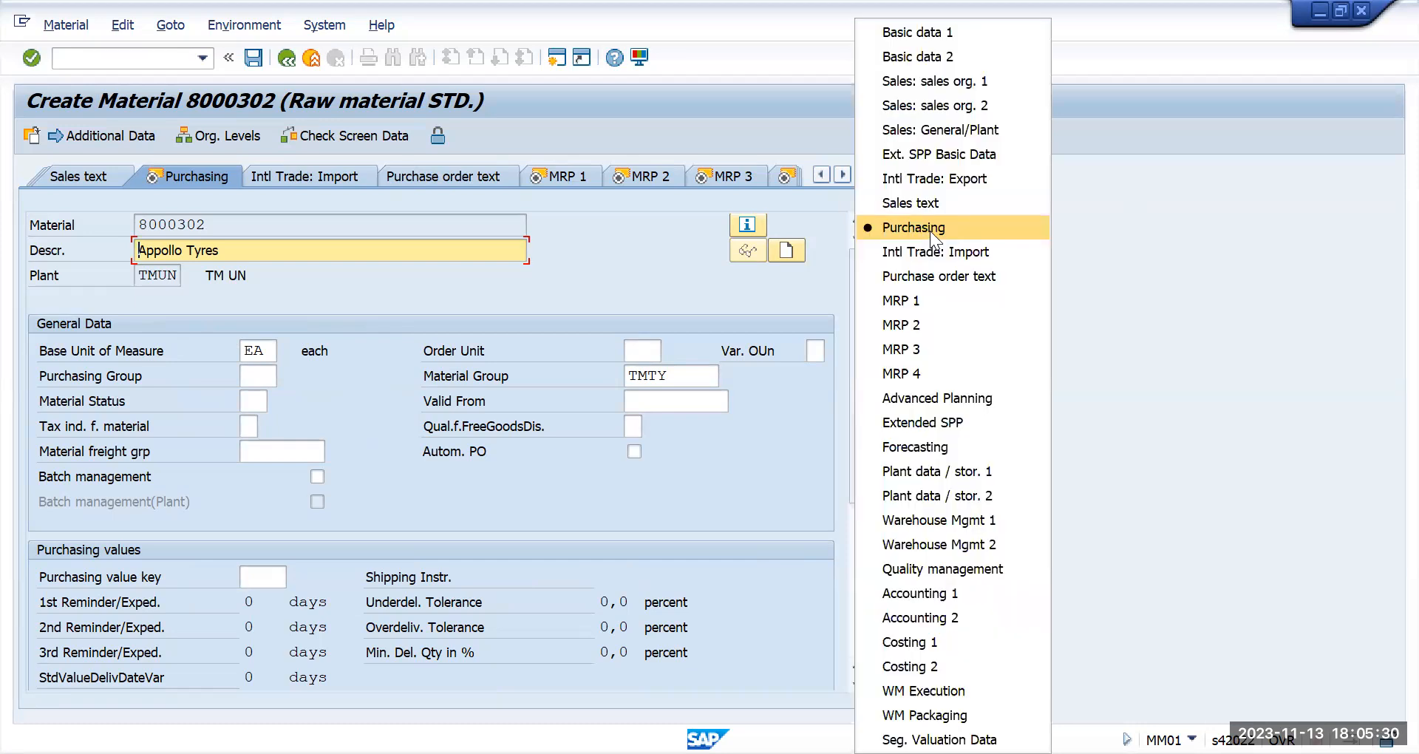
left_click(493, 302)
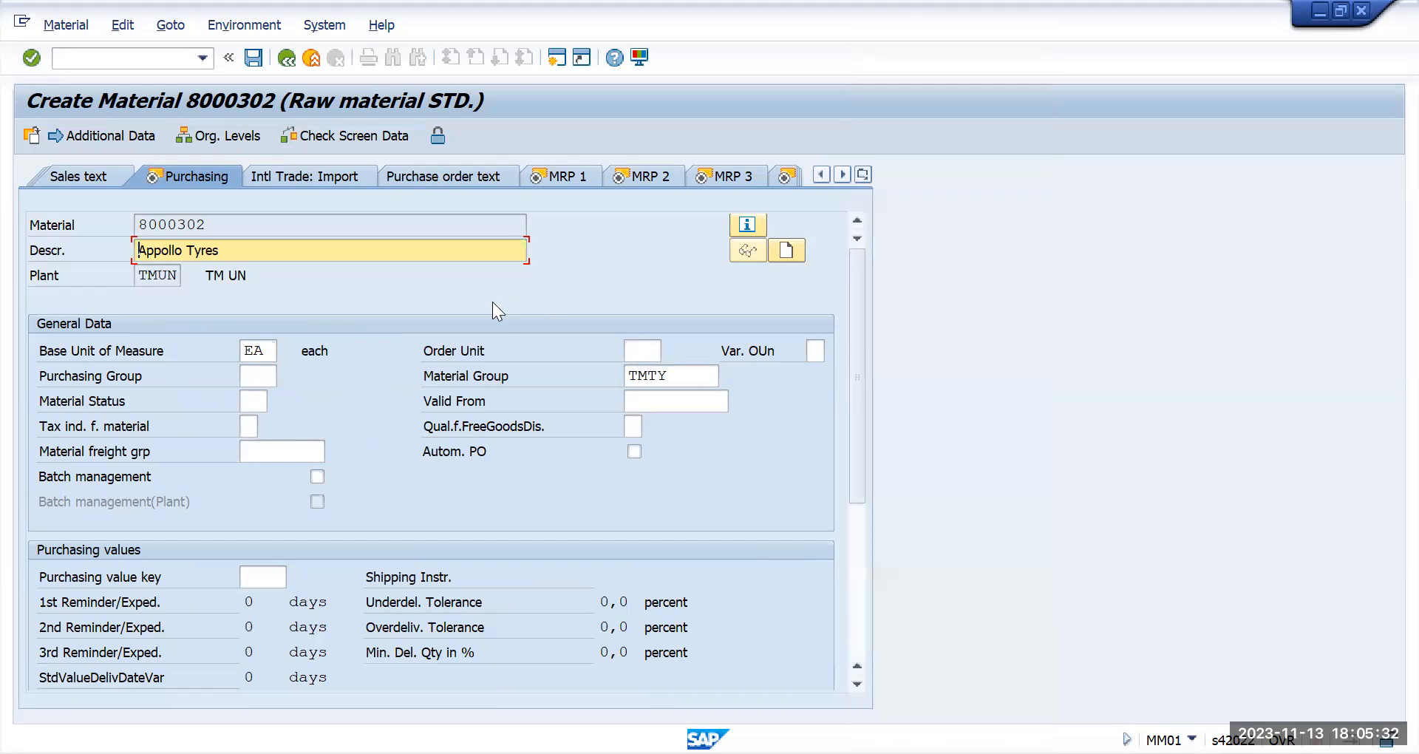
key("alt+Tab")
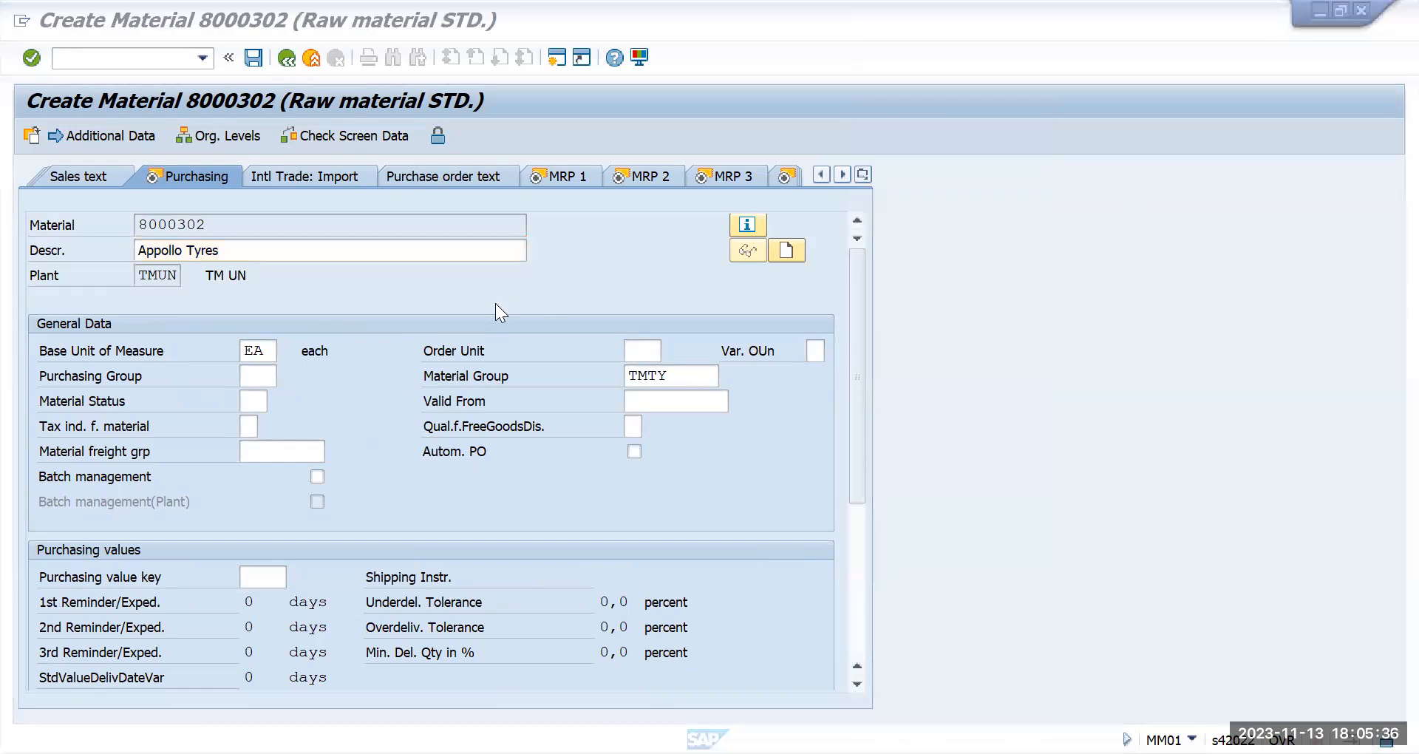
left_click(273, 379)
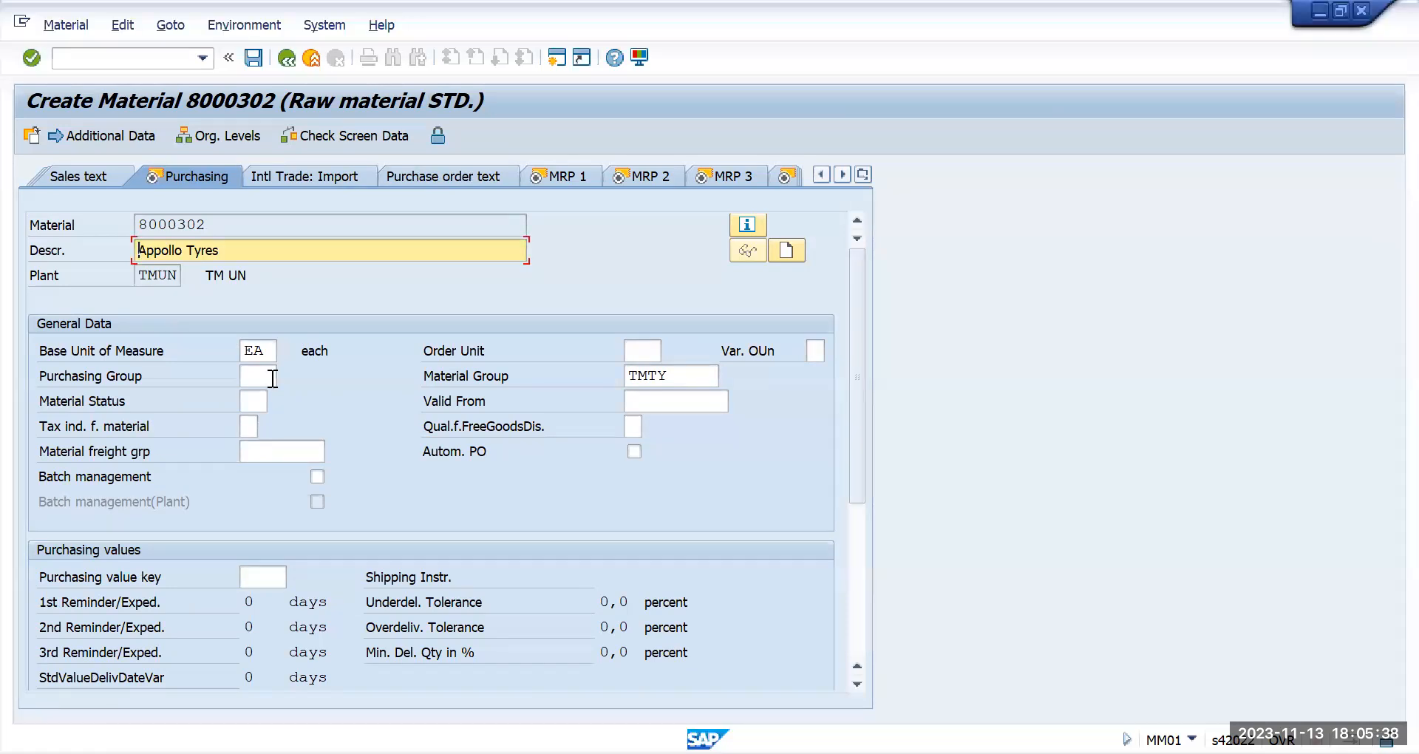
key("alt+Tab")
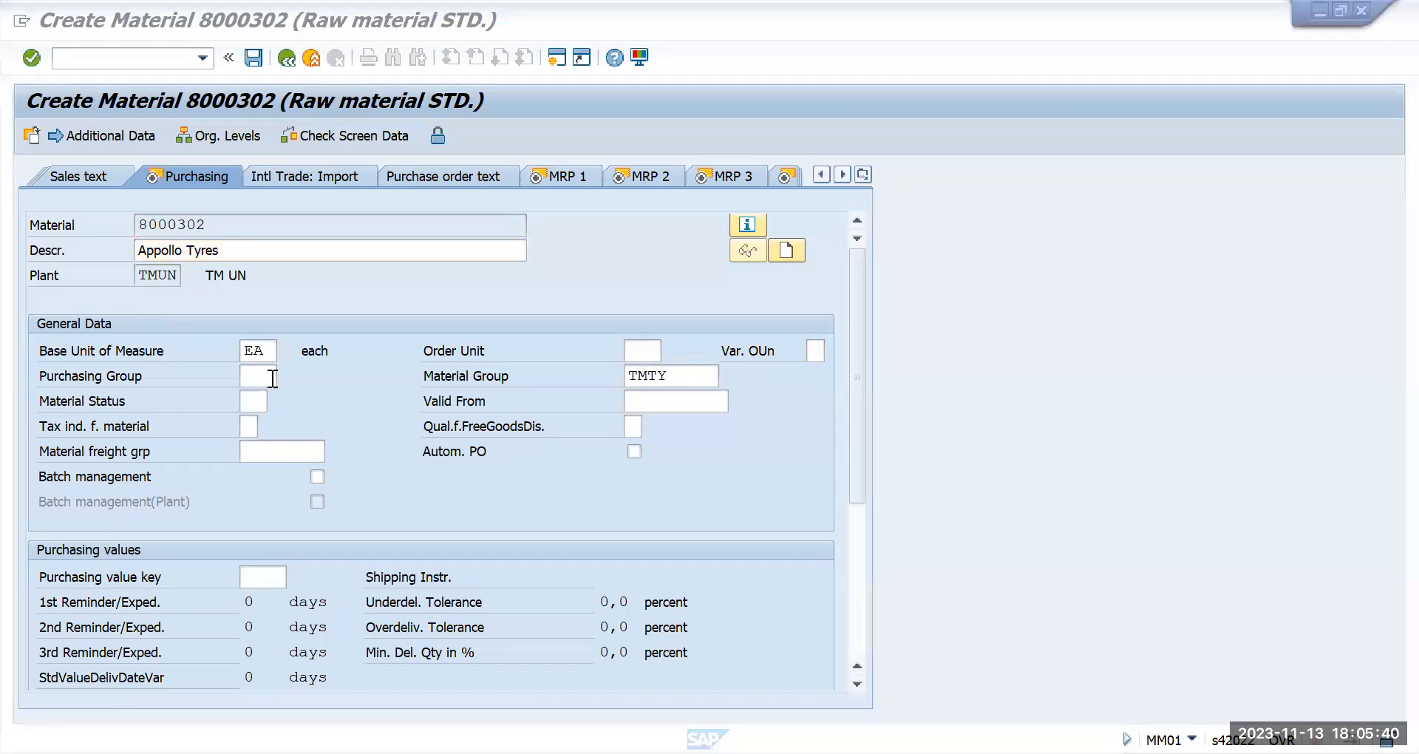
- Set the purchasing group to TMN (TM UN) in the purchasing general data
left_click(262, 378)
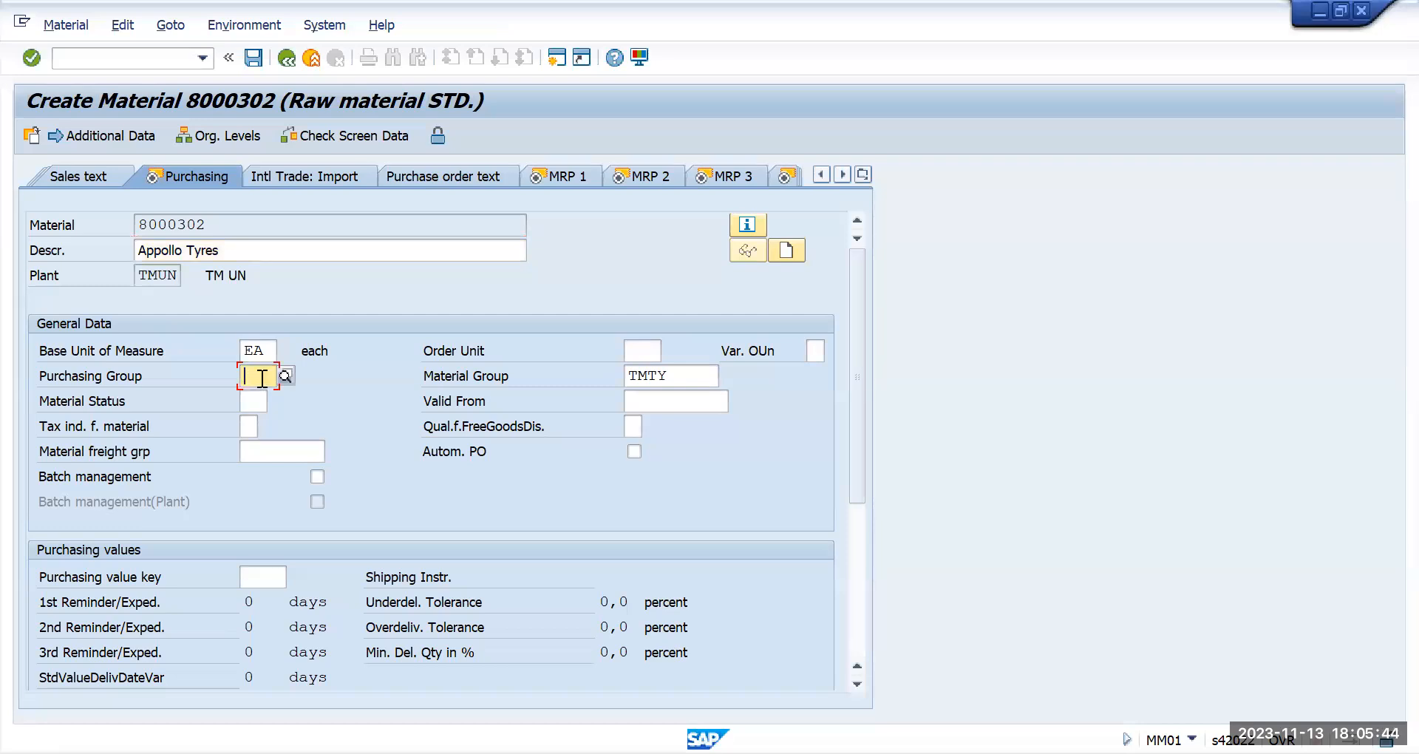
type("tm")
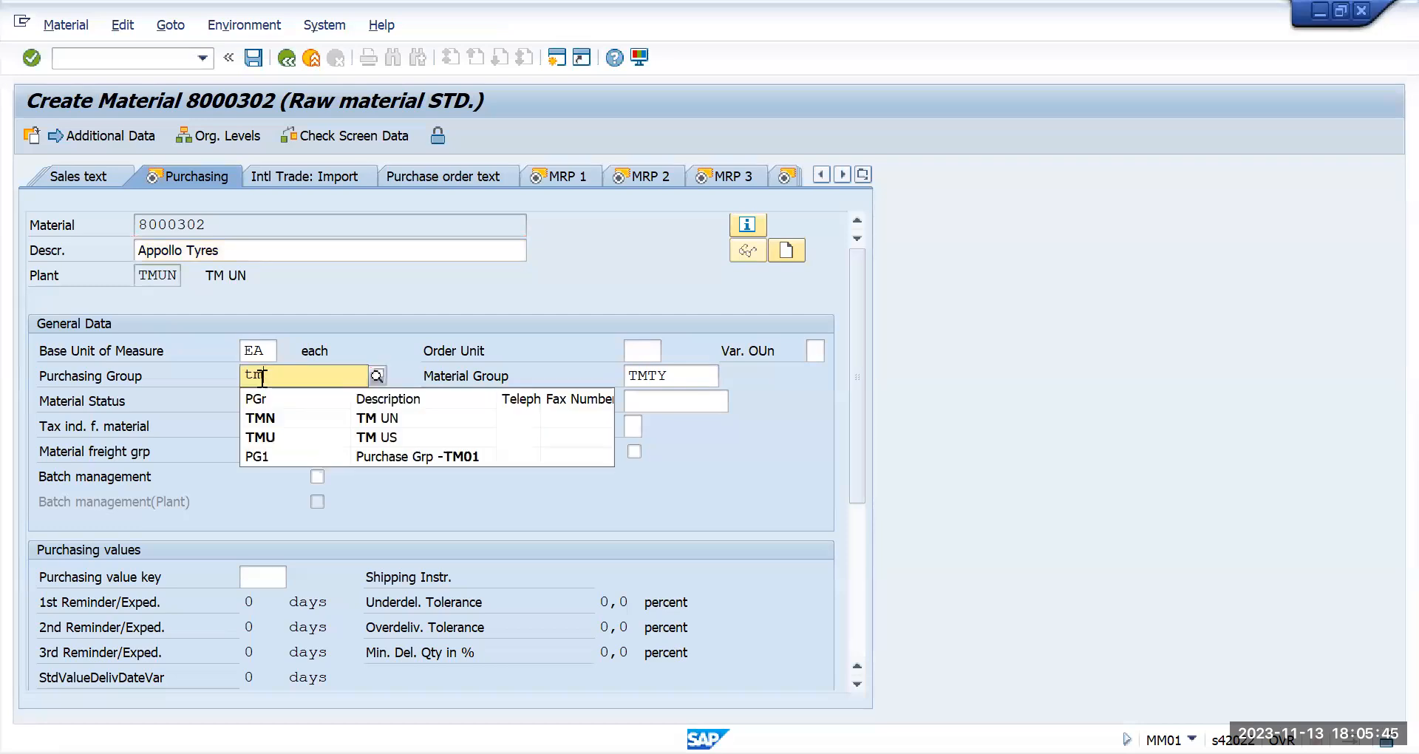
left_click(282, 418)
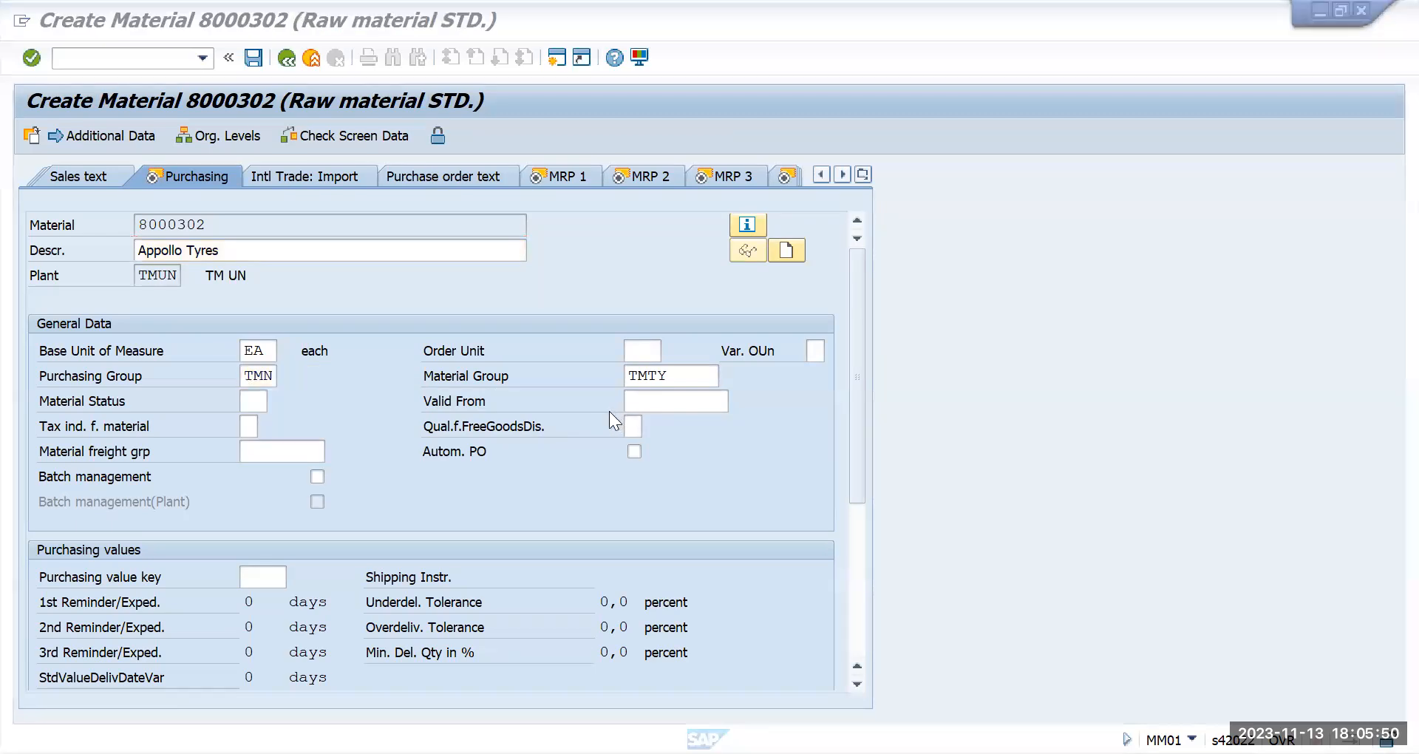
key("Tab")
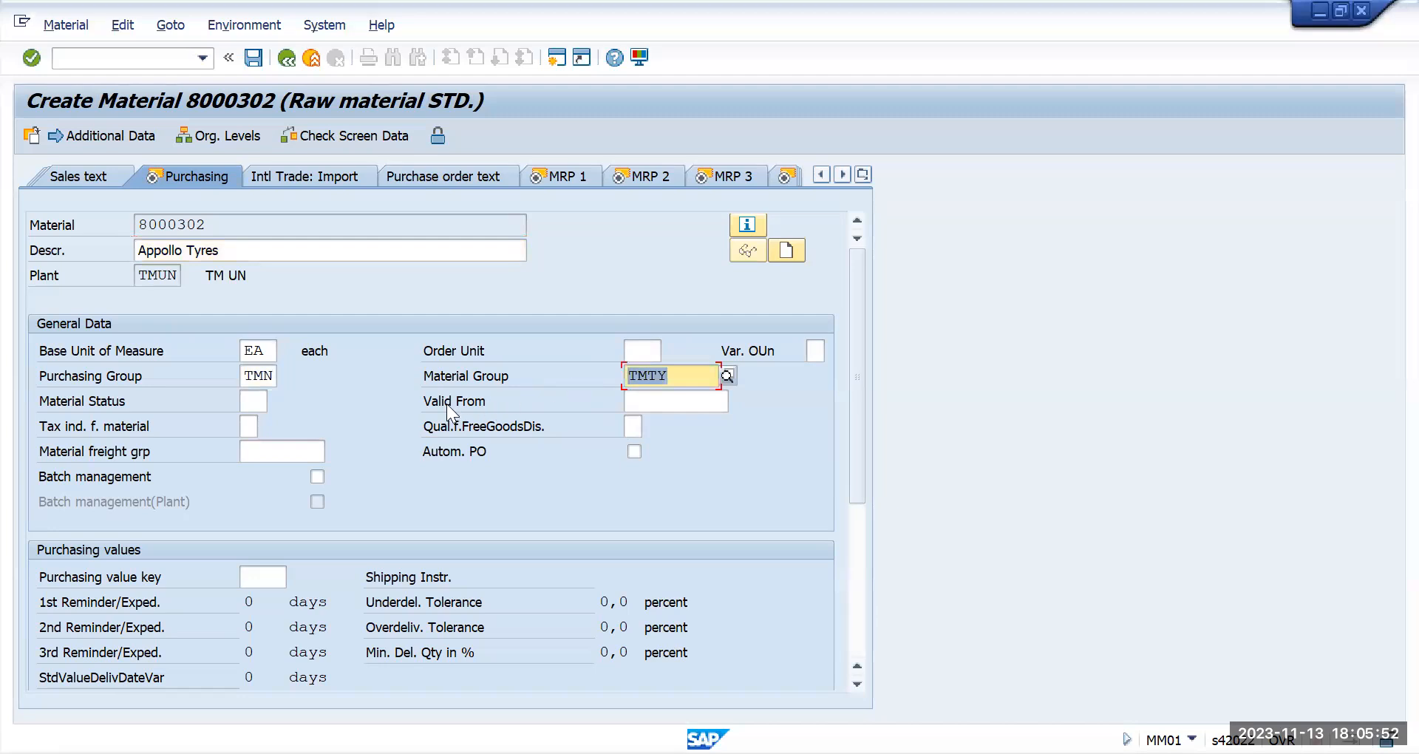
- Set the GR processing time to 0 days in the other data of the Purchasing view
key("alt+Tab")
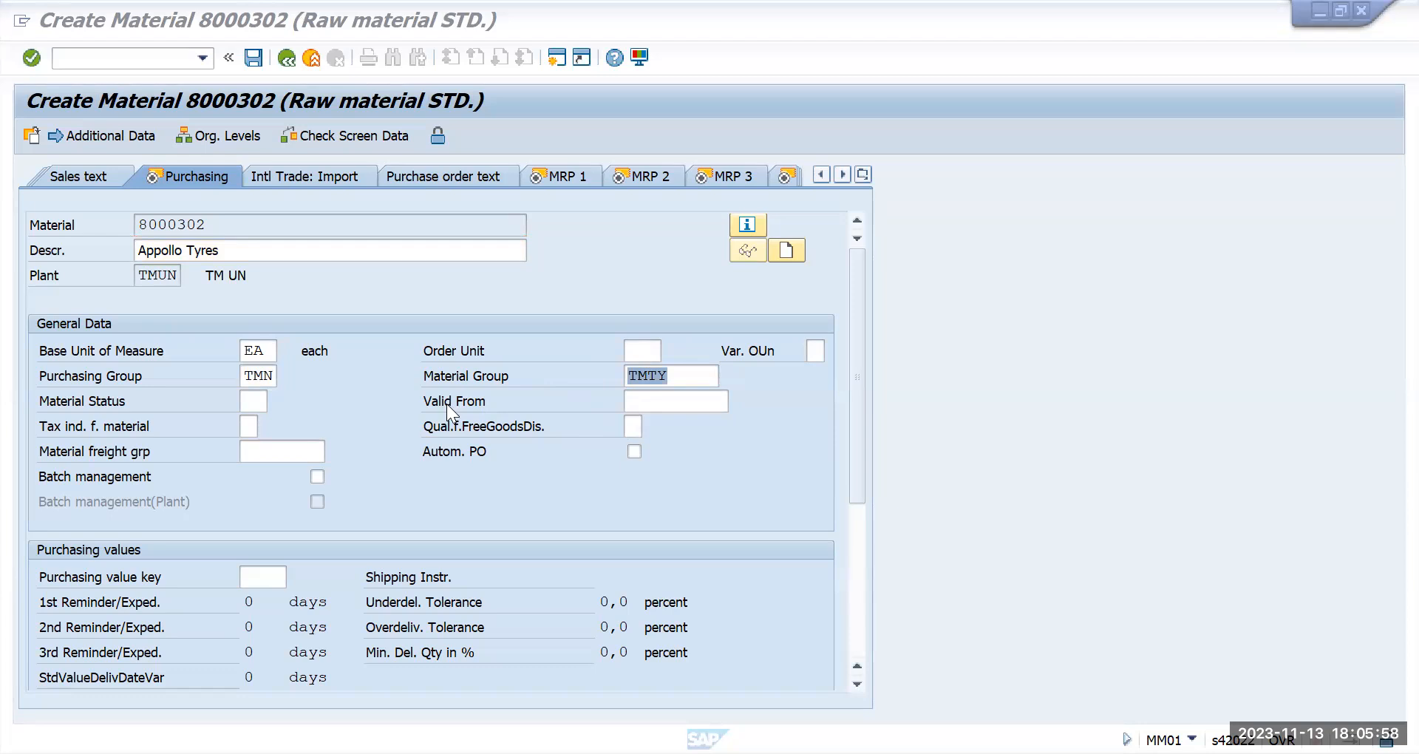
key("alt+Tab")
scroll(347, 558, "down", 3)
left_click(263, 577)
type("0")
key("Tab")
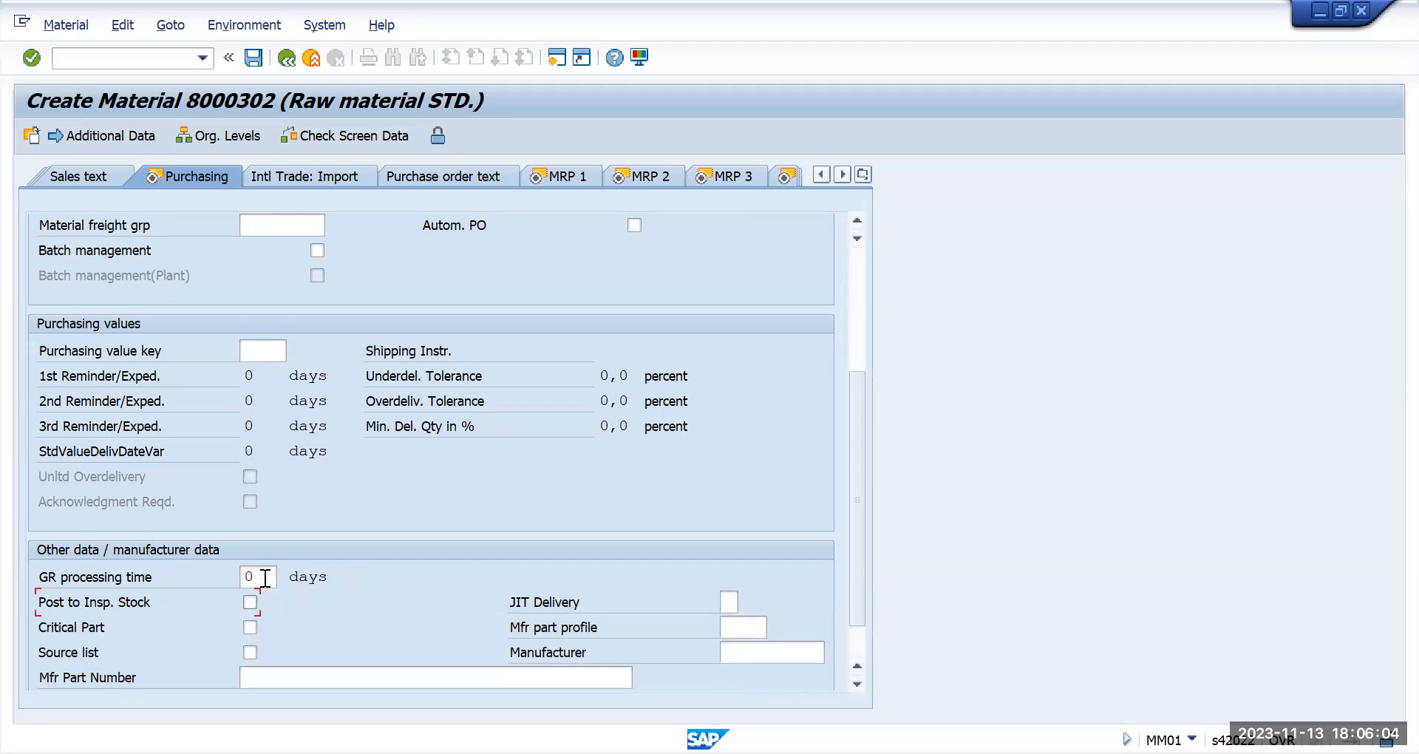
key("alt+Tab")
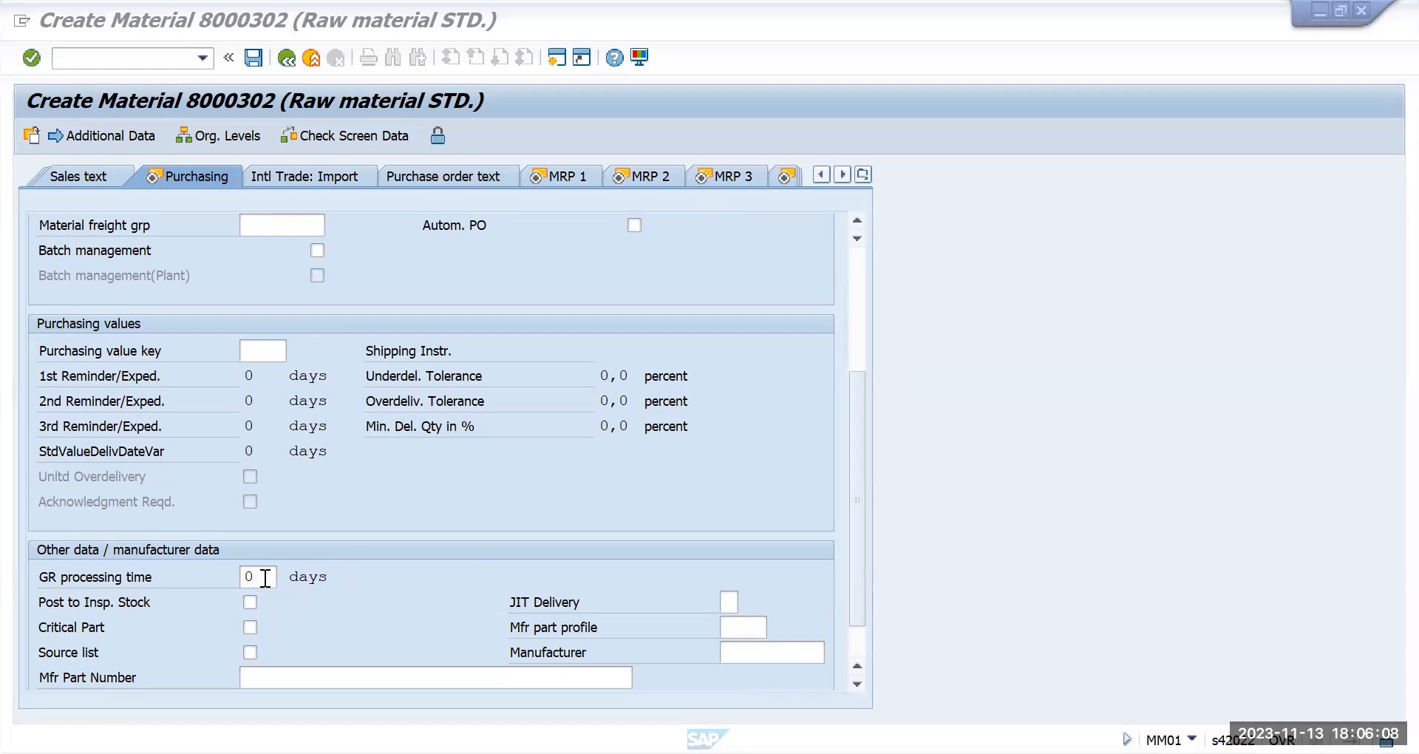
- In the MRP 1 view, set the MRP type to PD (Forecast Consumption, No Planning Time Fence) and the MRP controller to 001
left_click(864, 174)
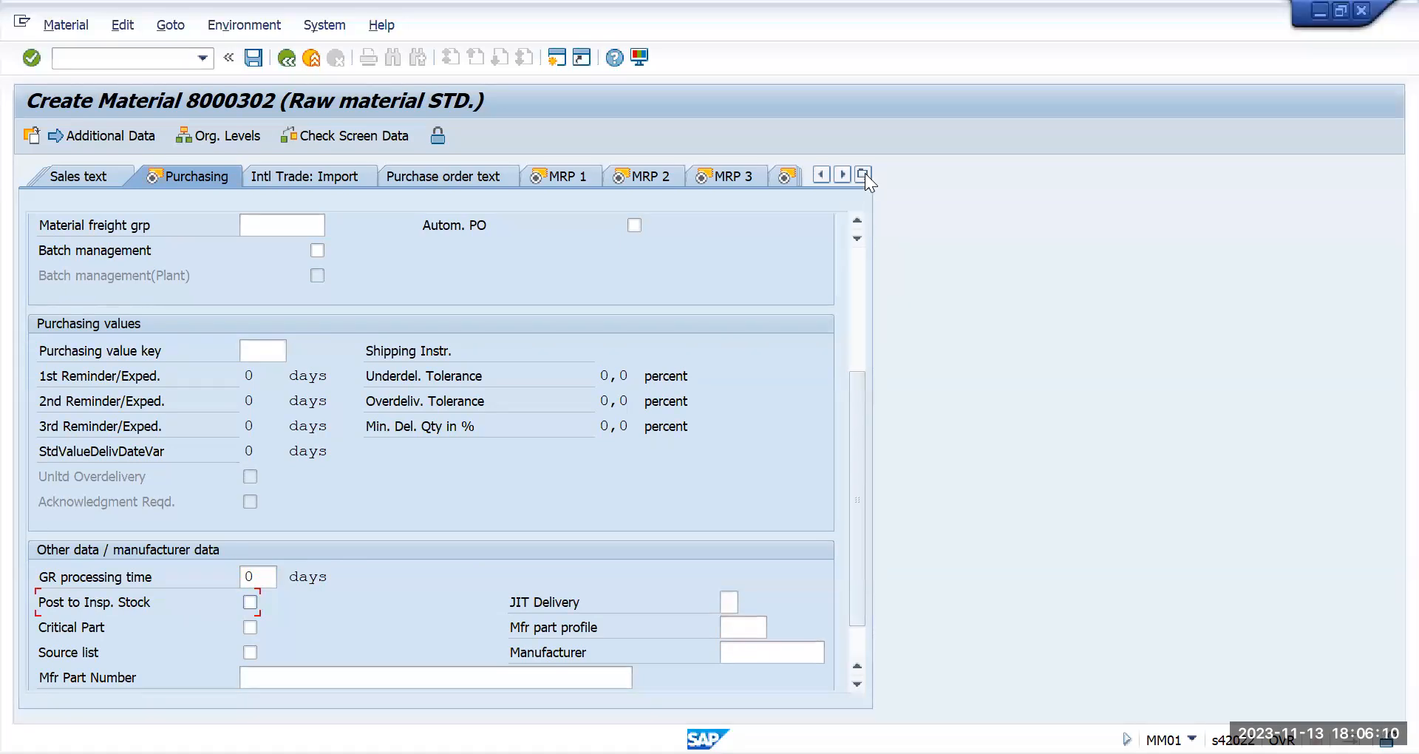
left_click(865, 174)
left_click(927, 299)
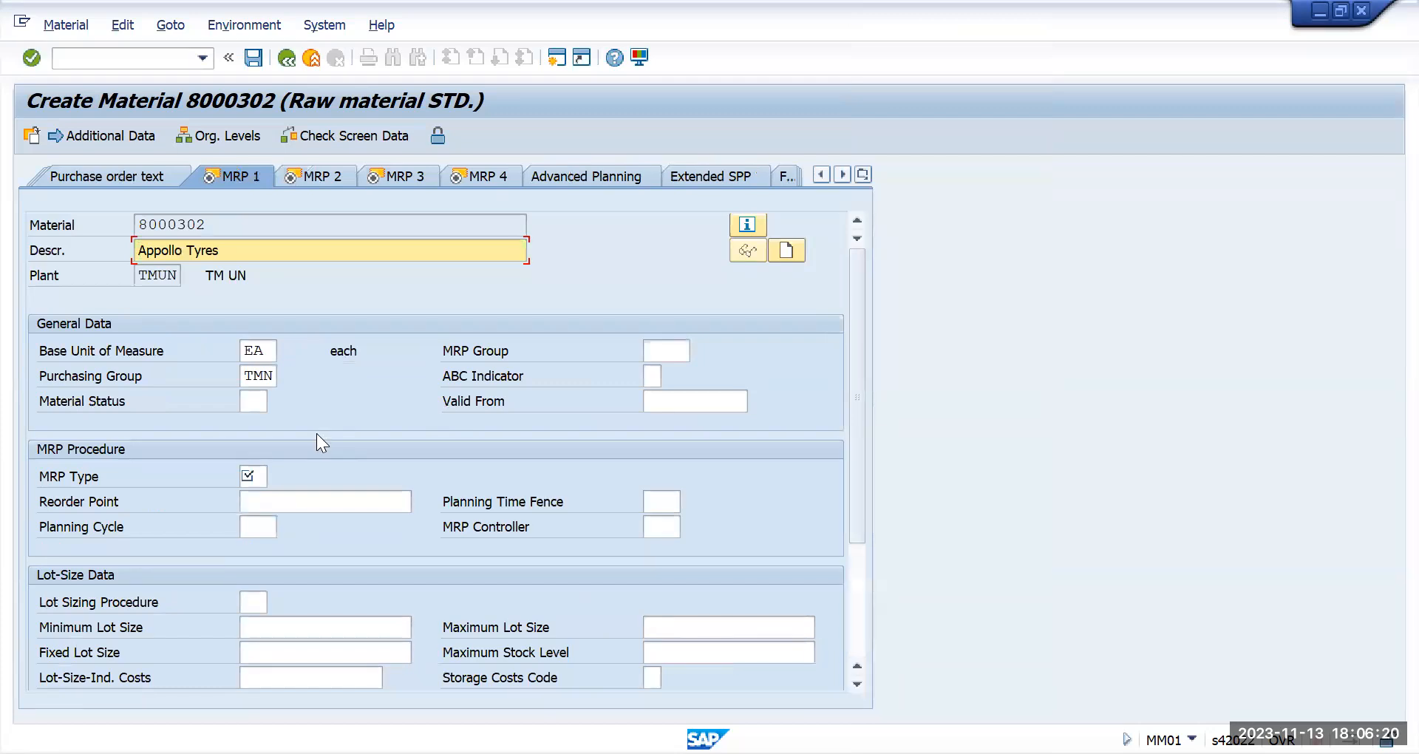
left_click(257, 467)
left_click(276, 477)
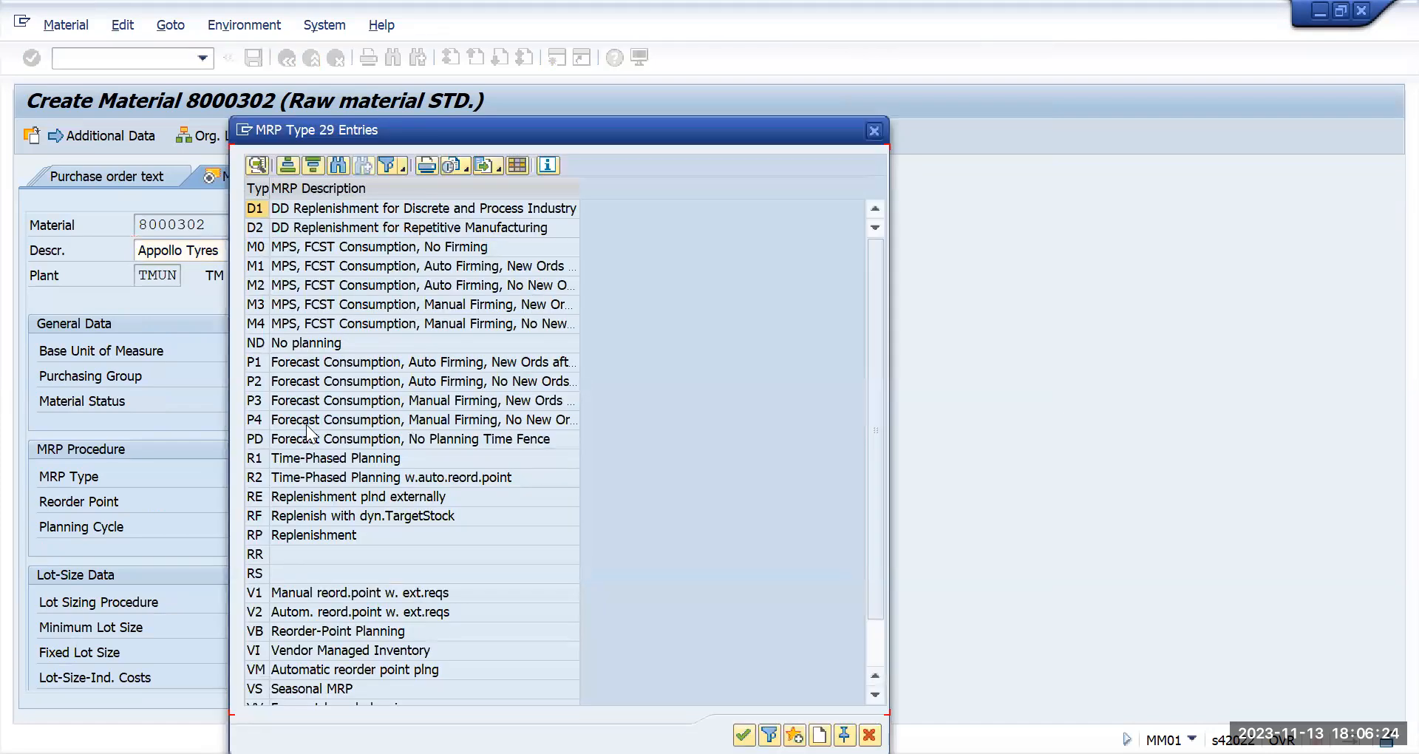
double_click(301, 439)
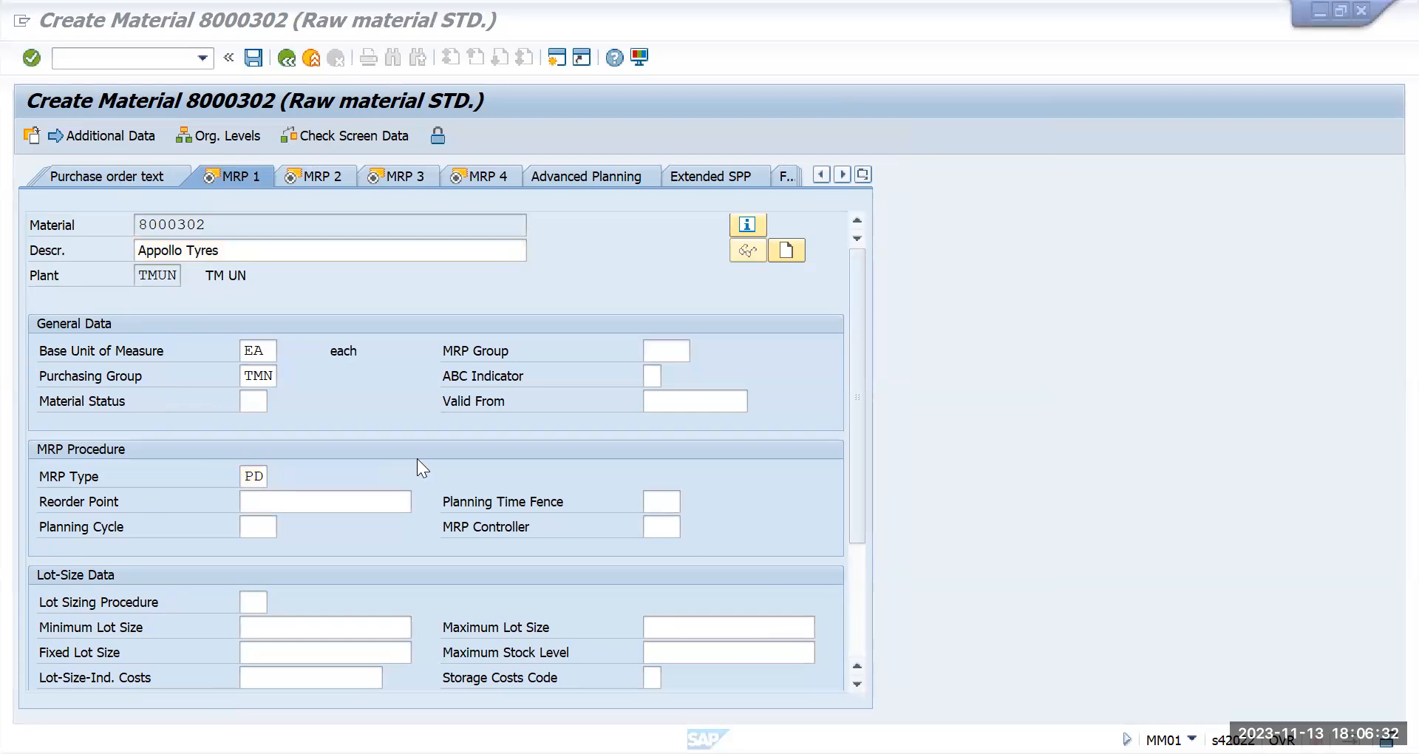
left_click(676, 527)
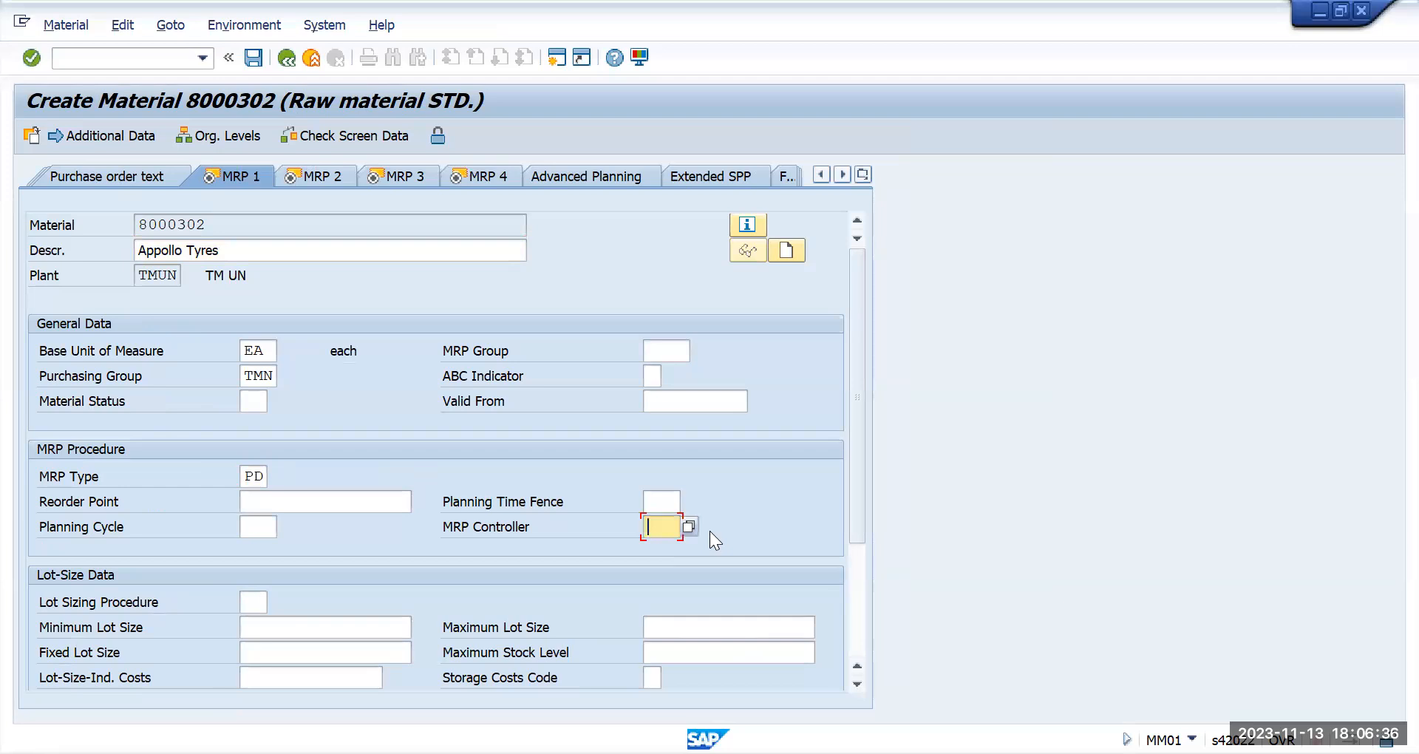
type("001")
- Set the lot sizing procedure to EX (lot-for-lot order quantity) in the lot-size data
left_click(266, 603)
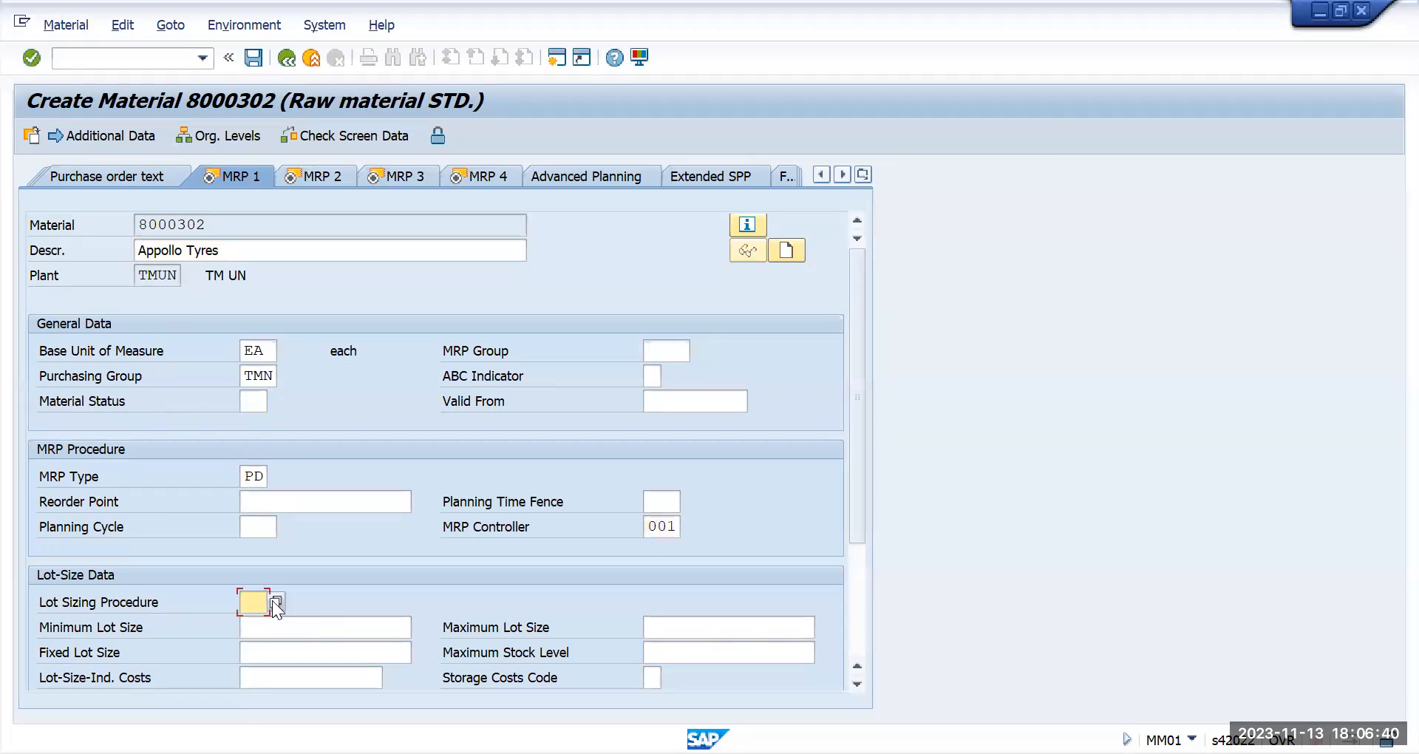
key("F4")
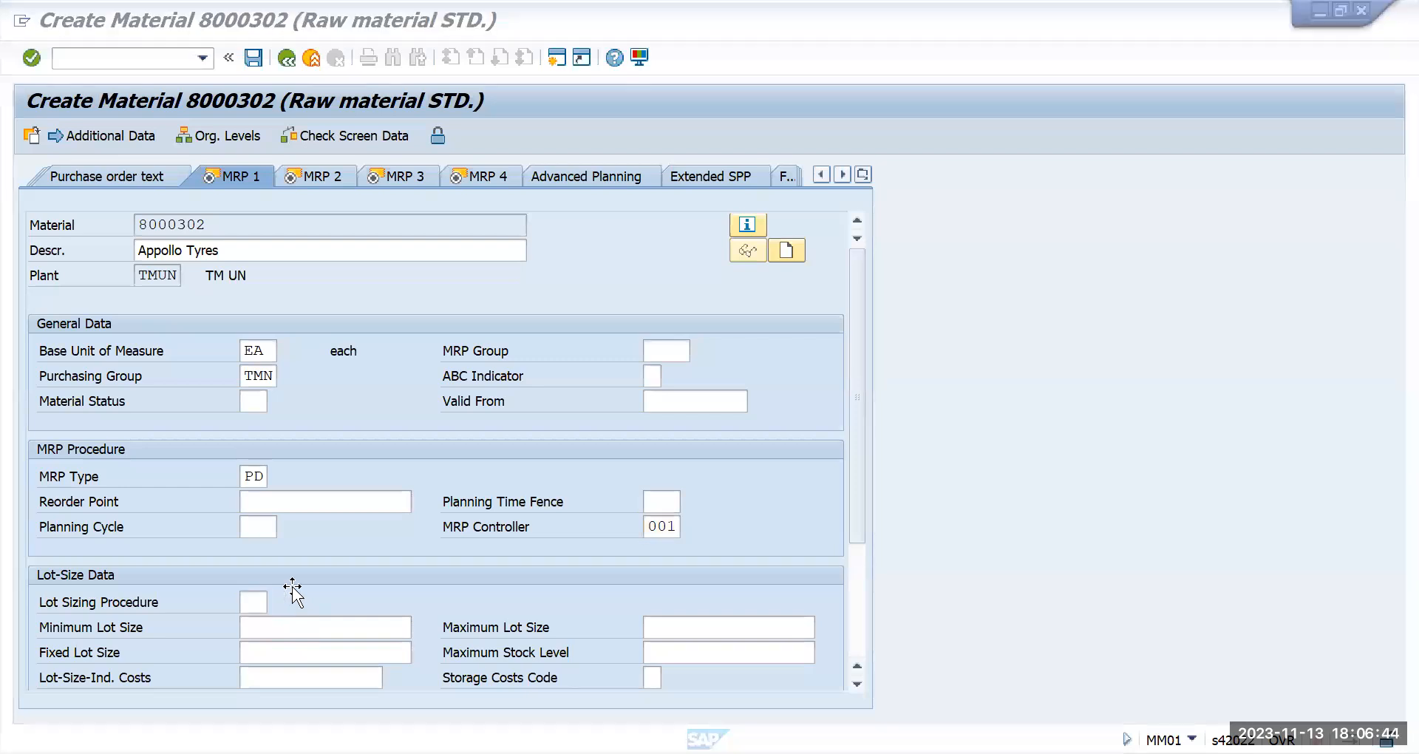
double_click(576, 544)
key("BackSpace")
key("BackSpace")
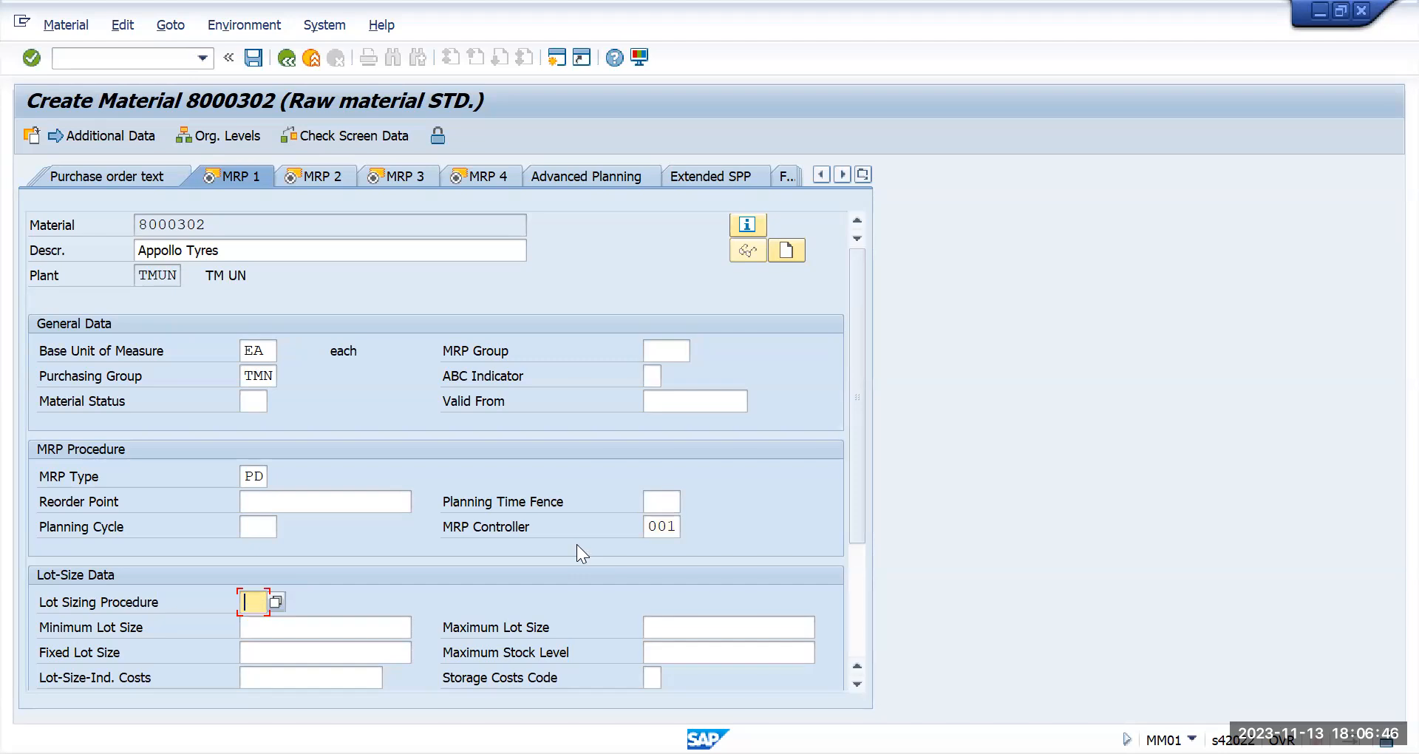
type("EX")
key("Tab")
key("F4")
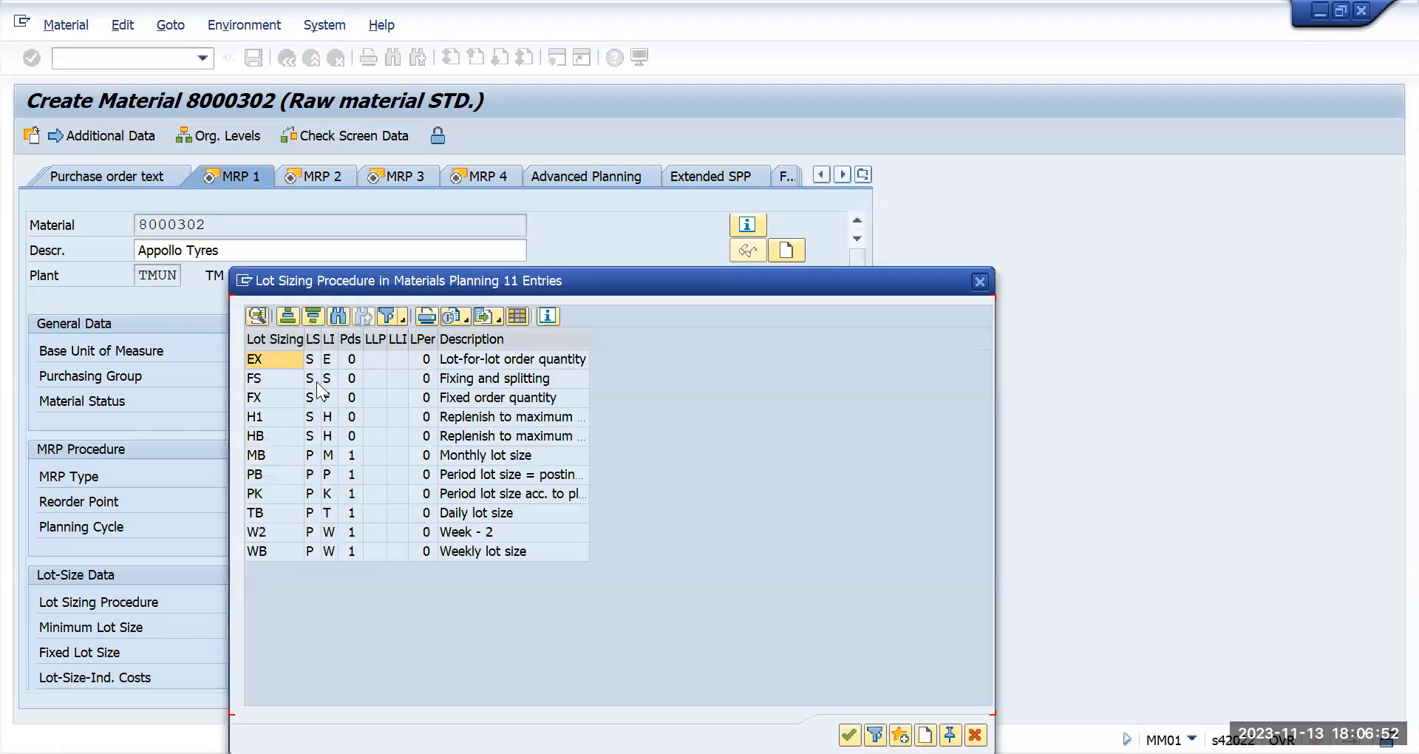
left_click(979, 281)
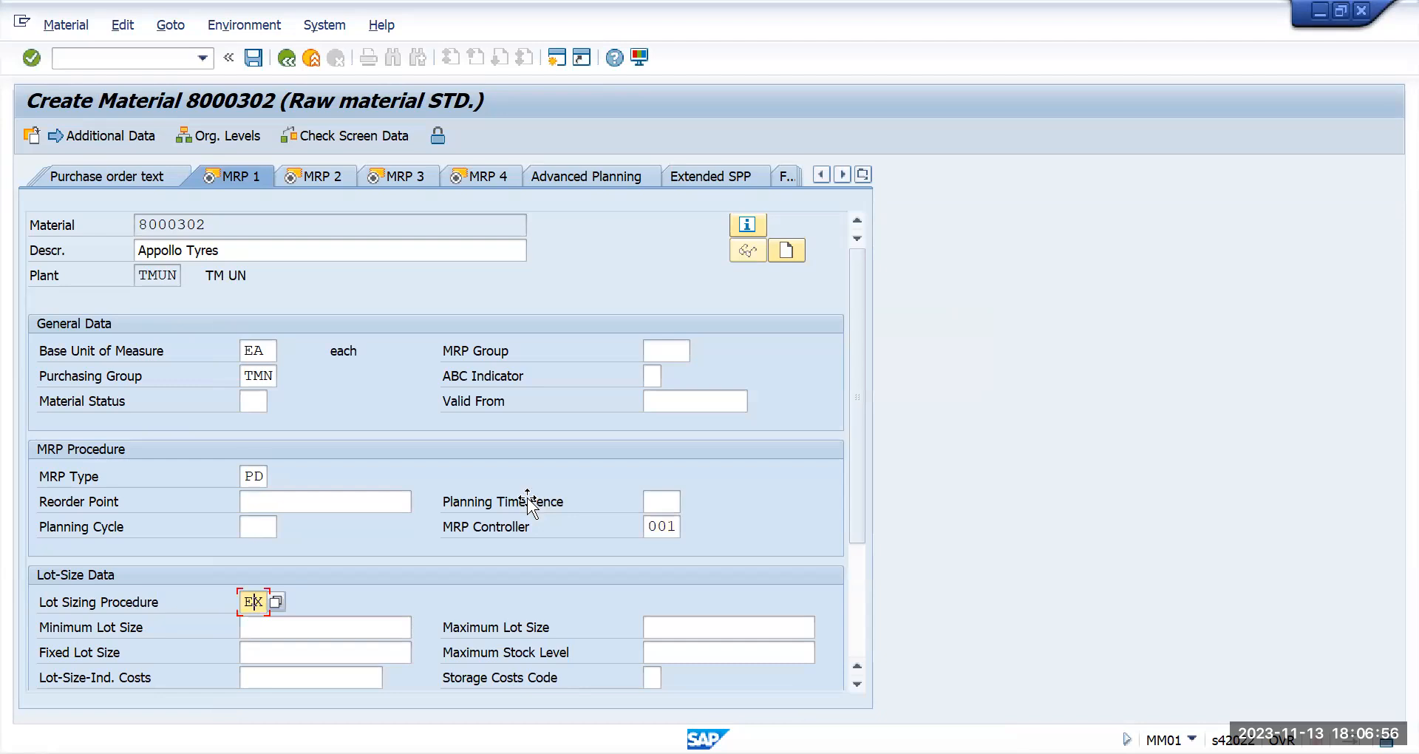
key("alt+Tab")
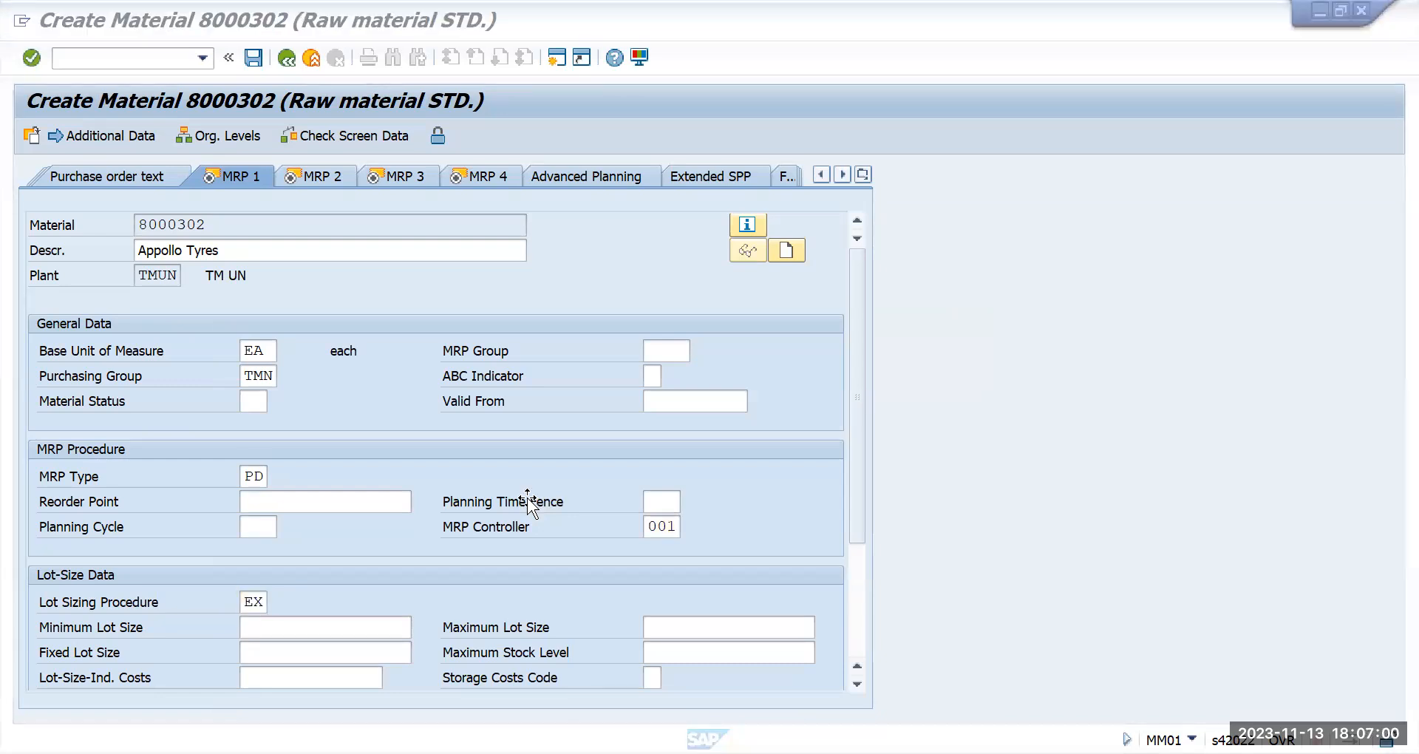
- In the MRP 2 view, set the procurement type to F (External Procurement)
left_click(325, 176)
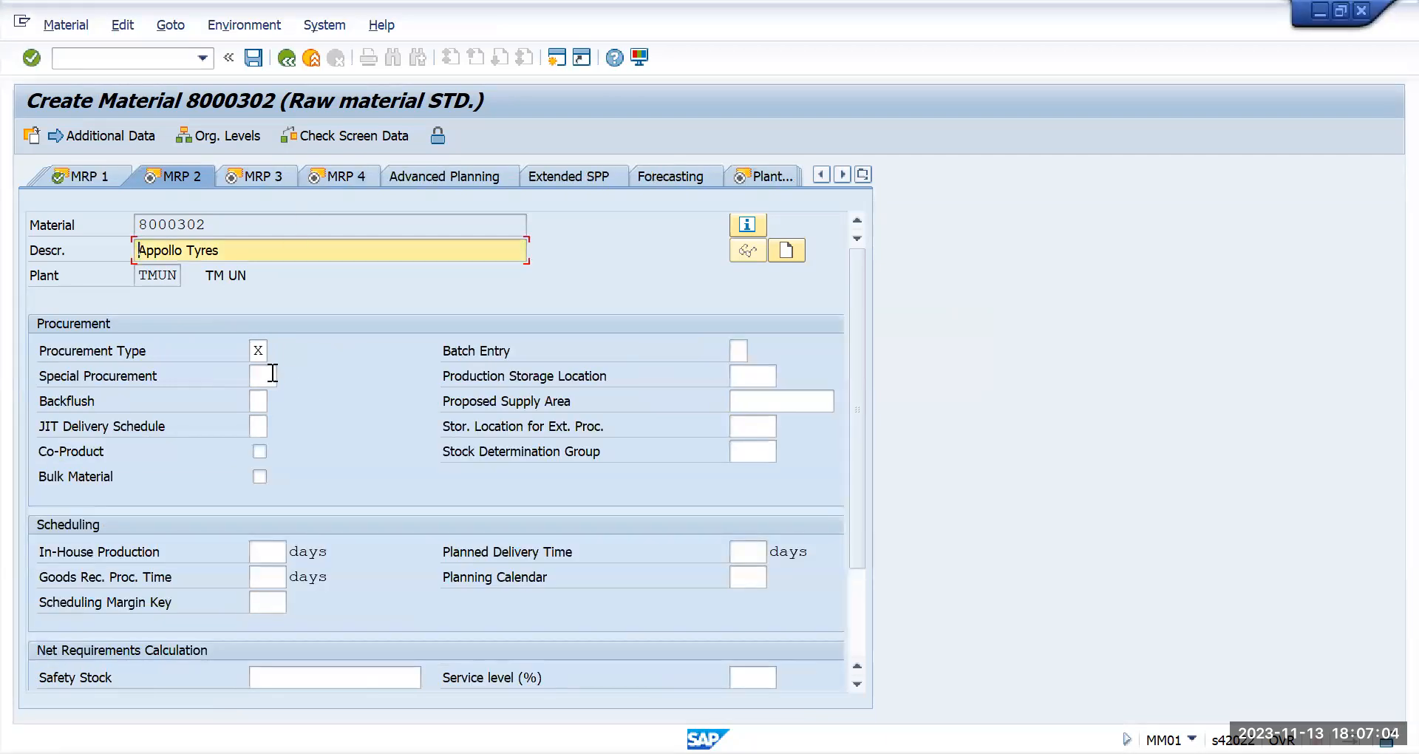
left_click(271, 372)
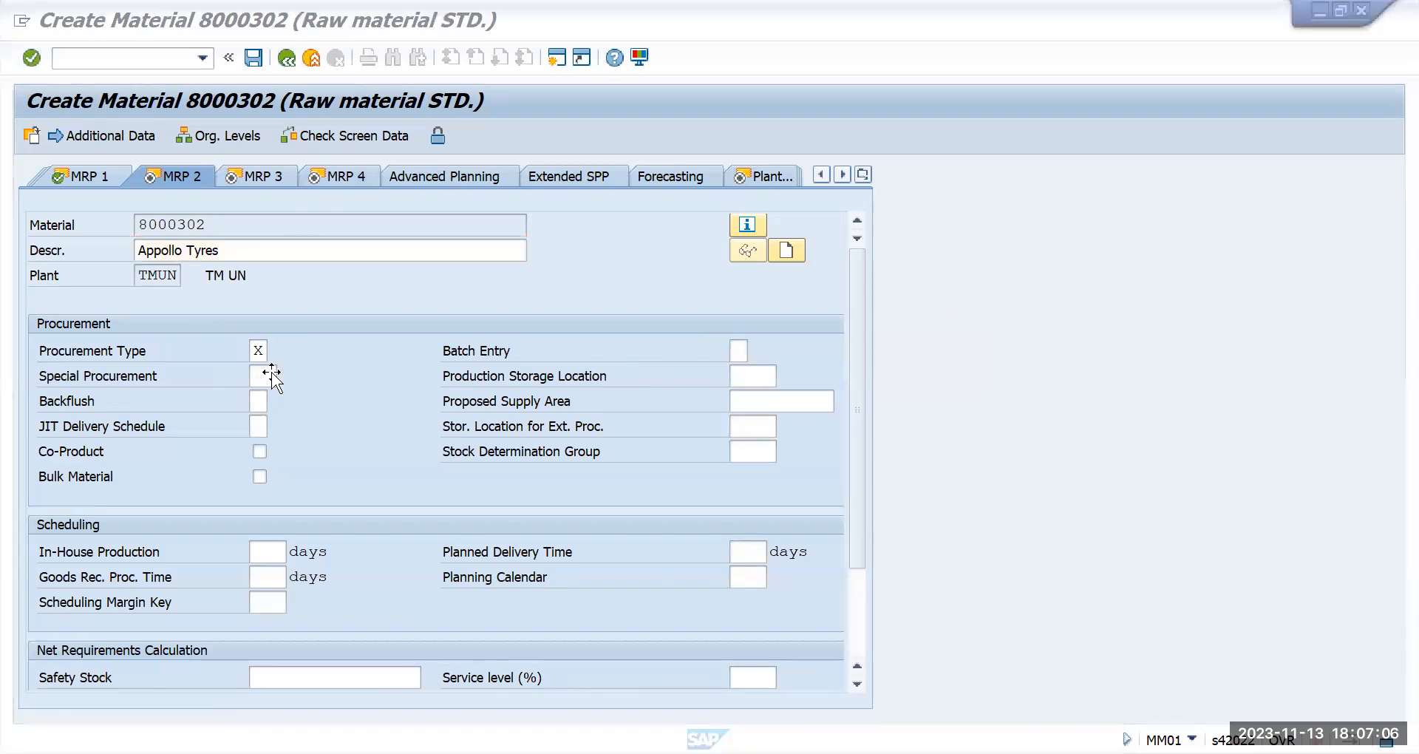
left_click(268, 351)
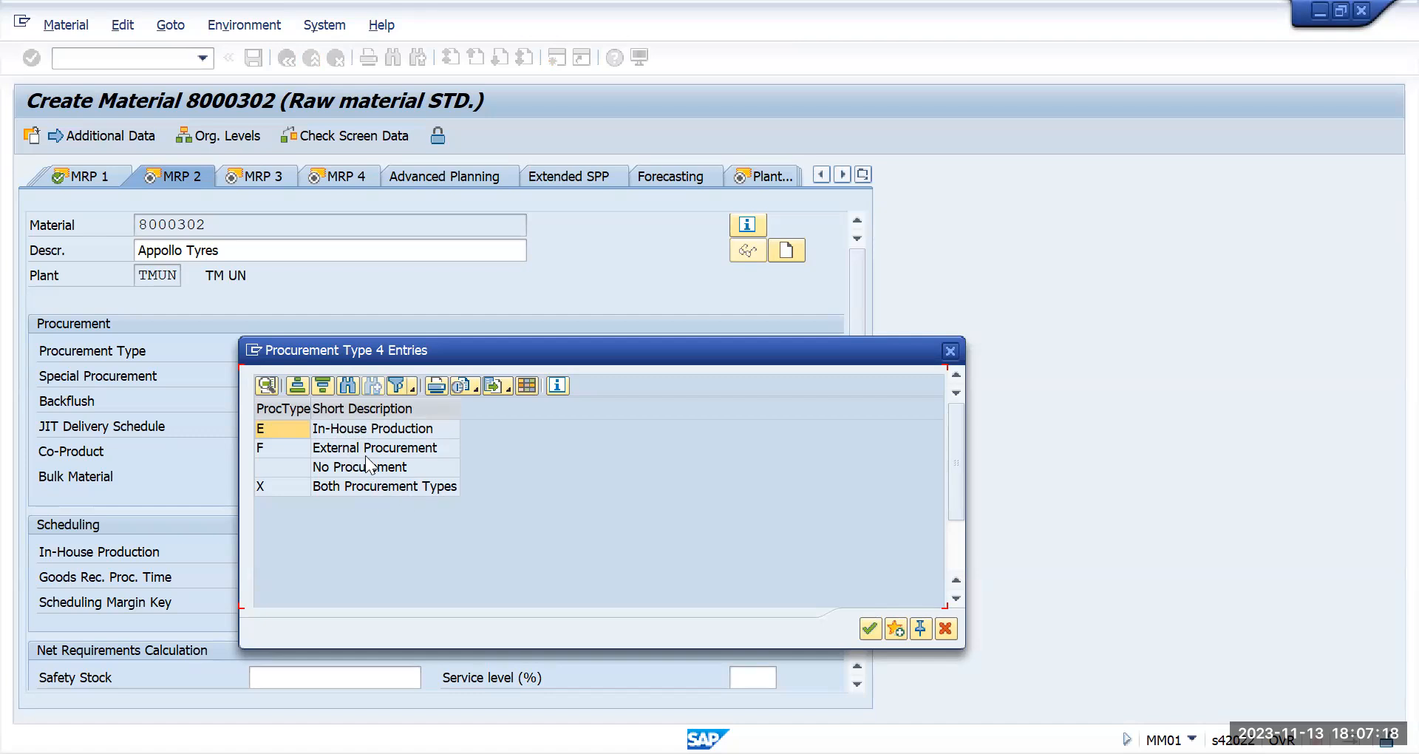
double_click(366, 448)
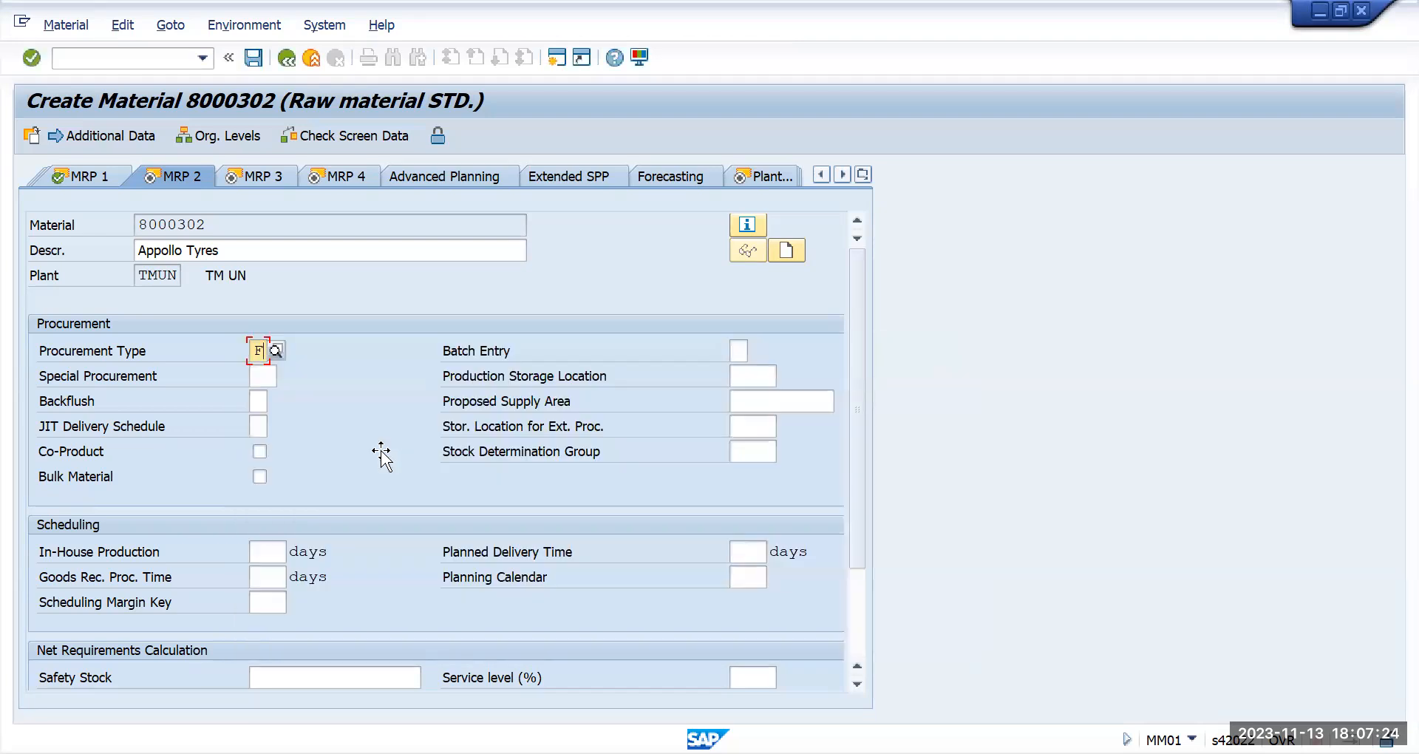
key("alt+Tab")
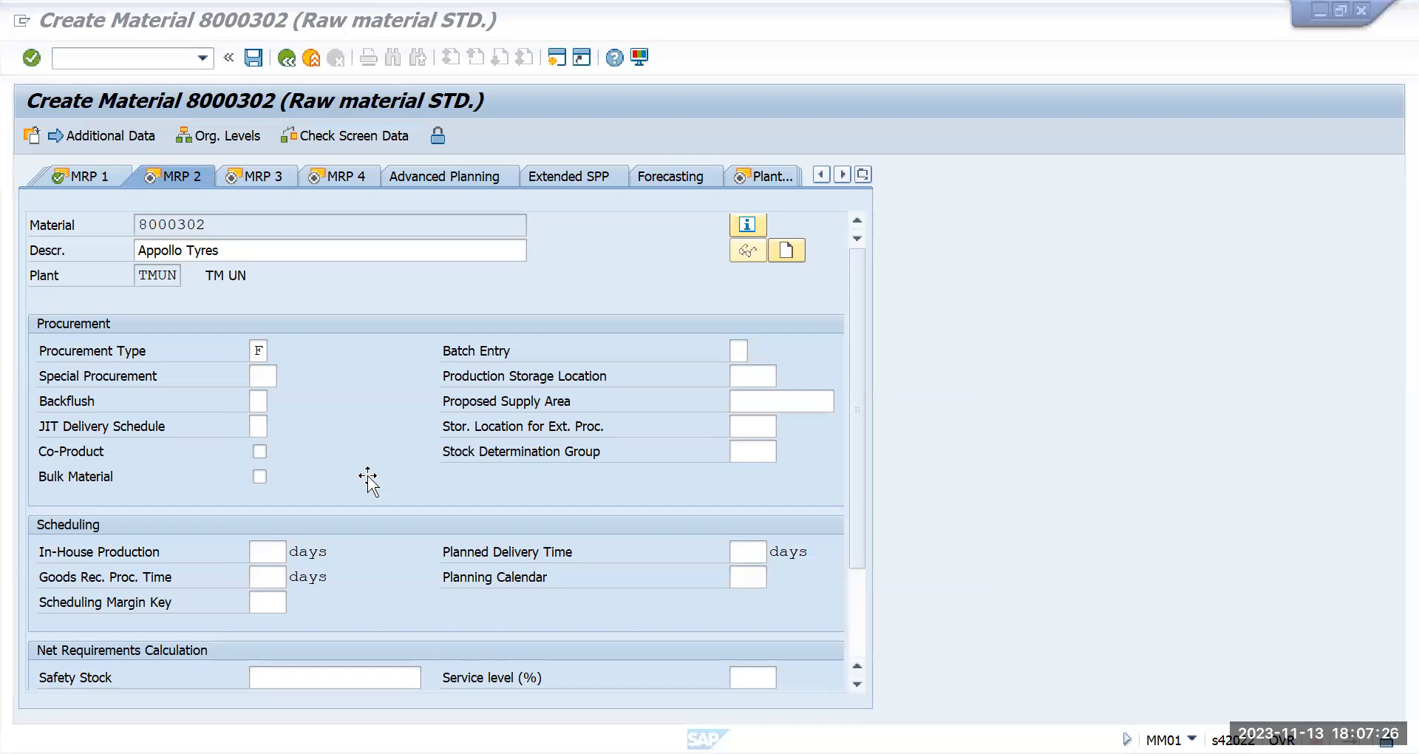
- Set the planned delivery time to 1 day in the scheduling data
left_click(748, 552)
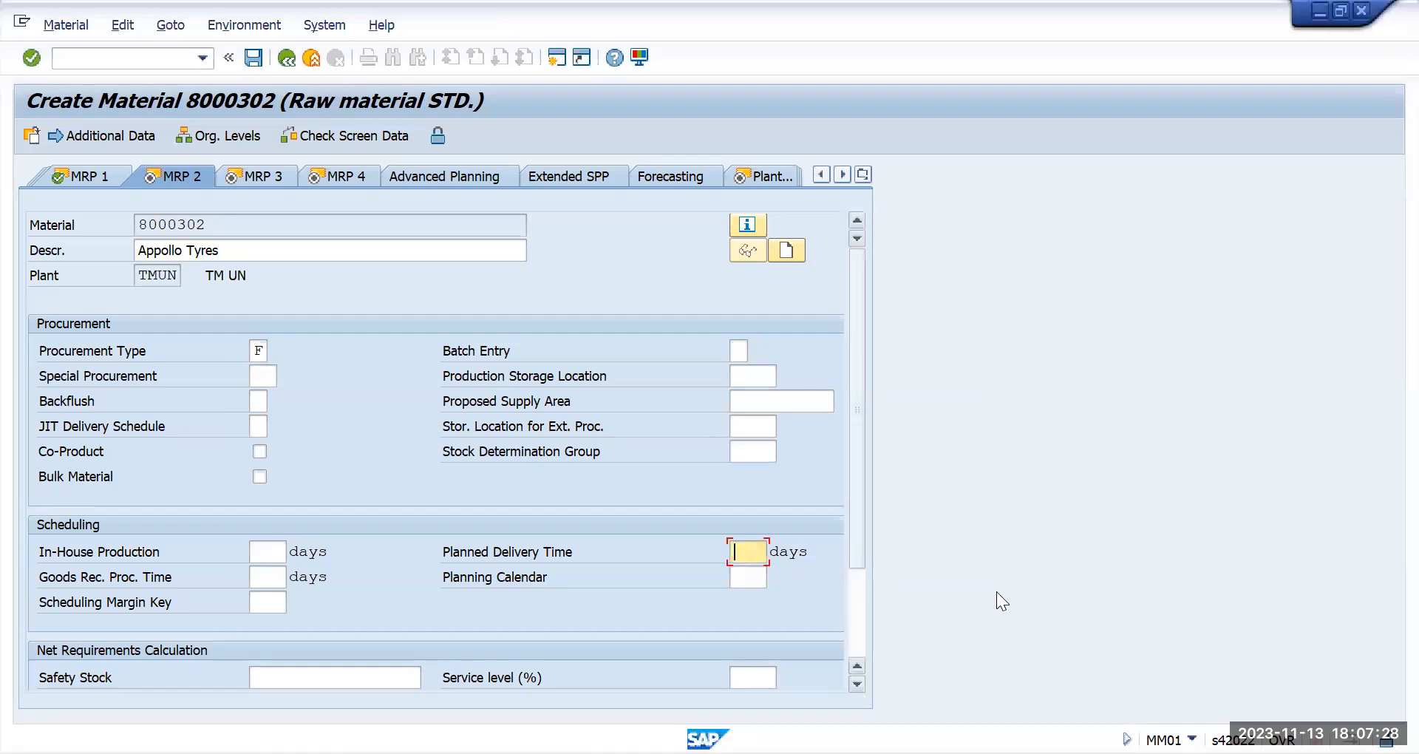
type("1")
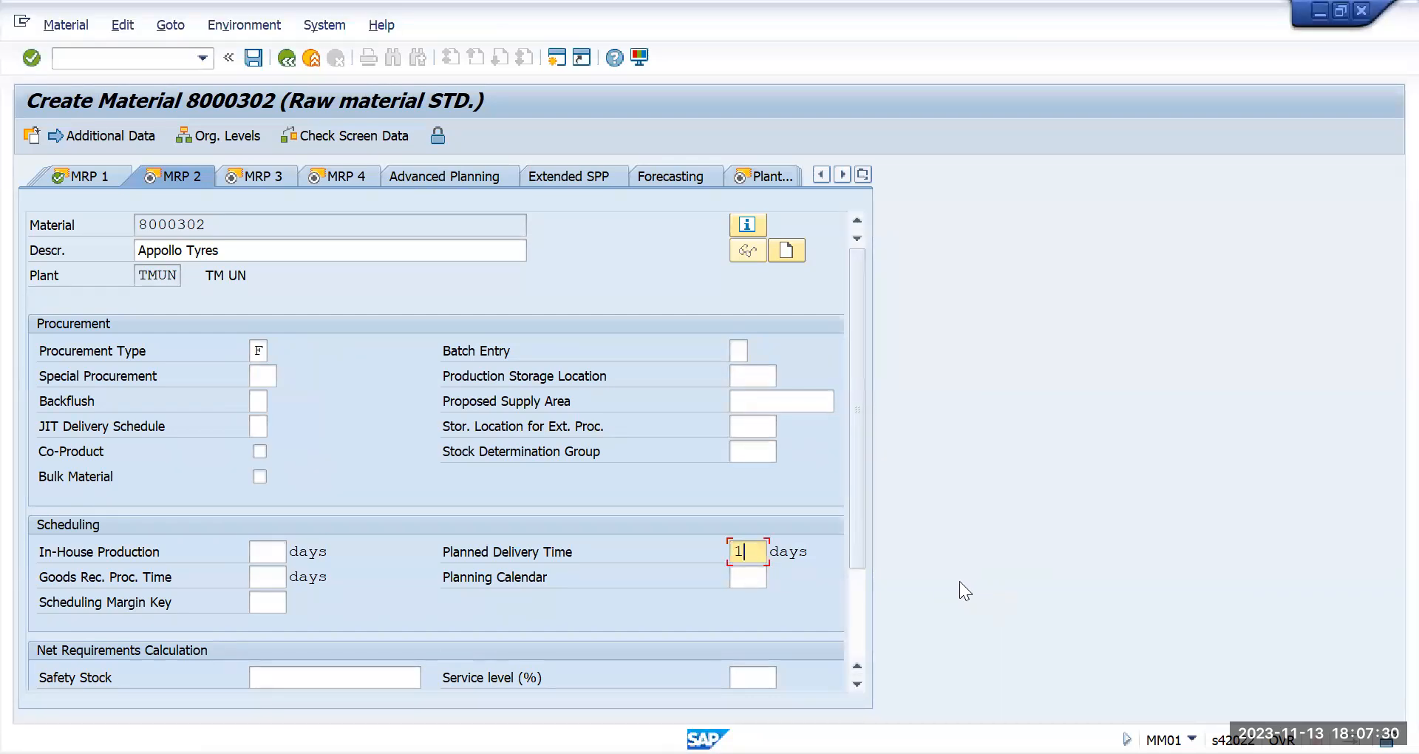
key("Return")
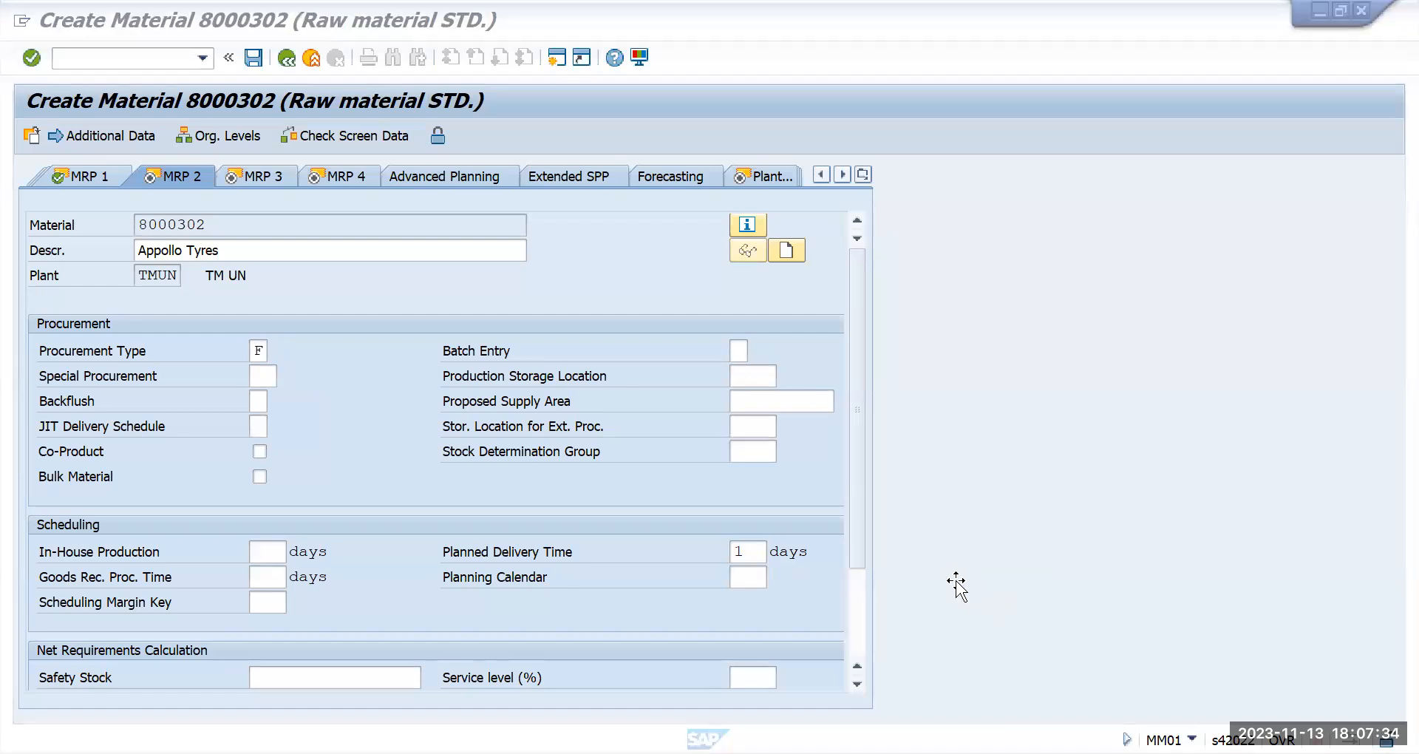
left_click(600, 523)
- In the MRP 3 view, set the availability check to KP (No check)
left_click(256, 175)
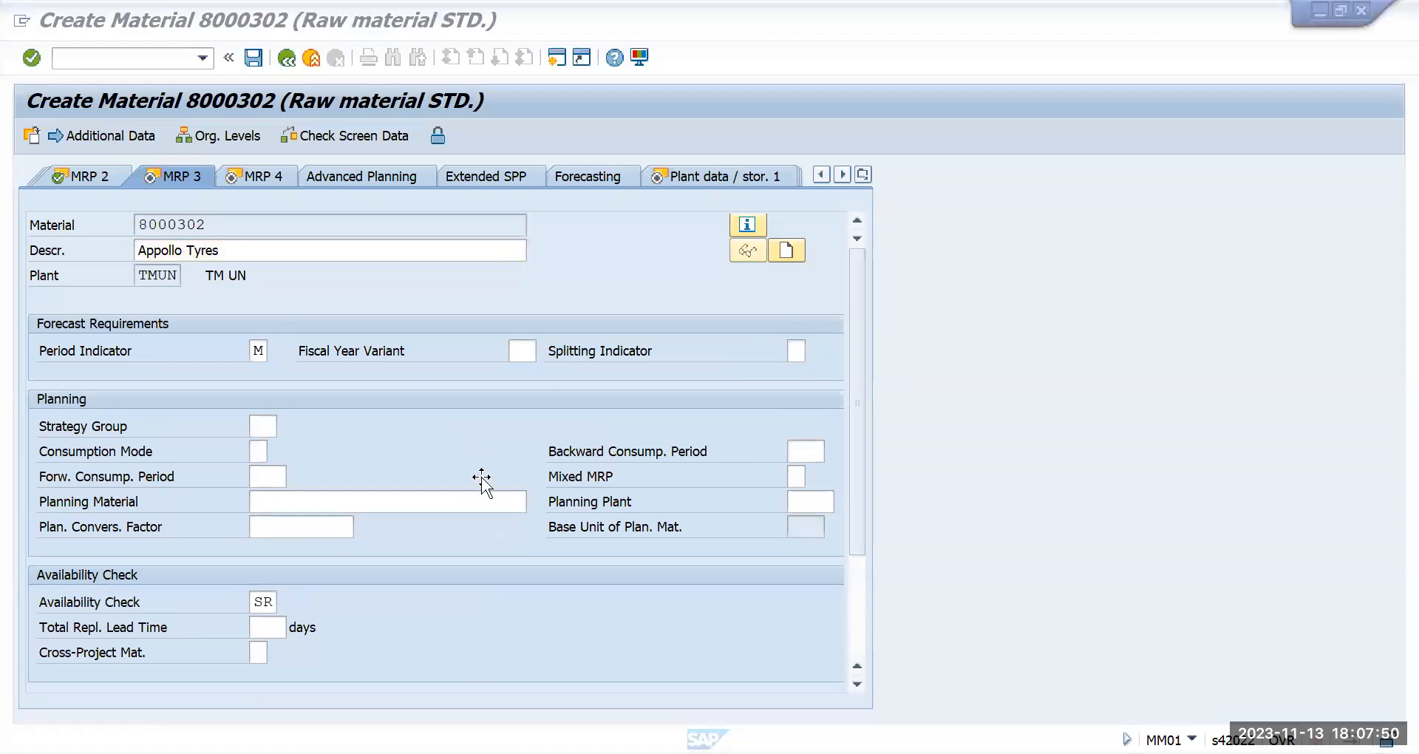
left_click(286, 603)
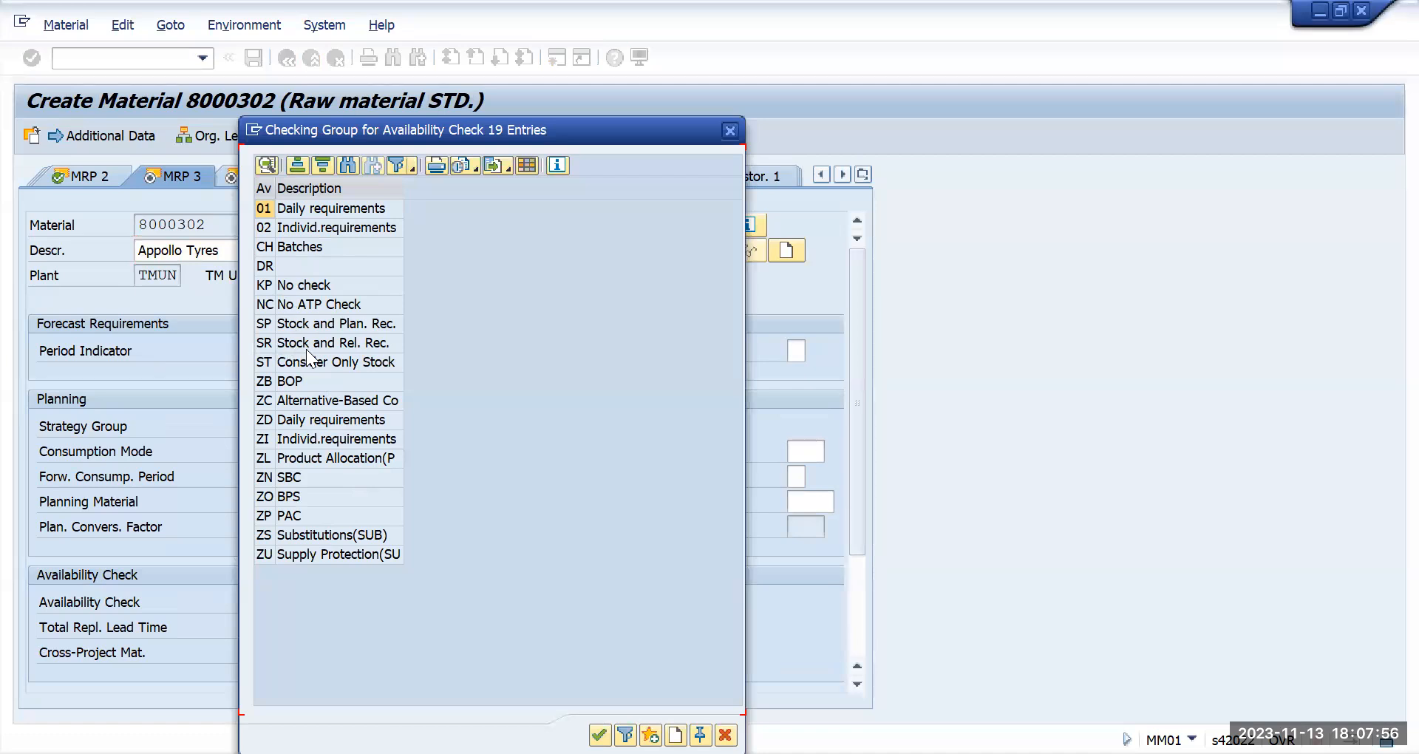
double_click(318, 285)
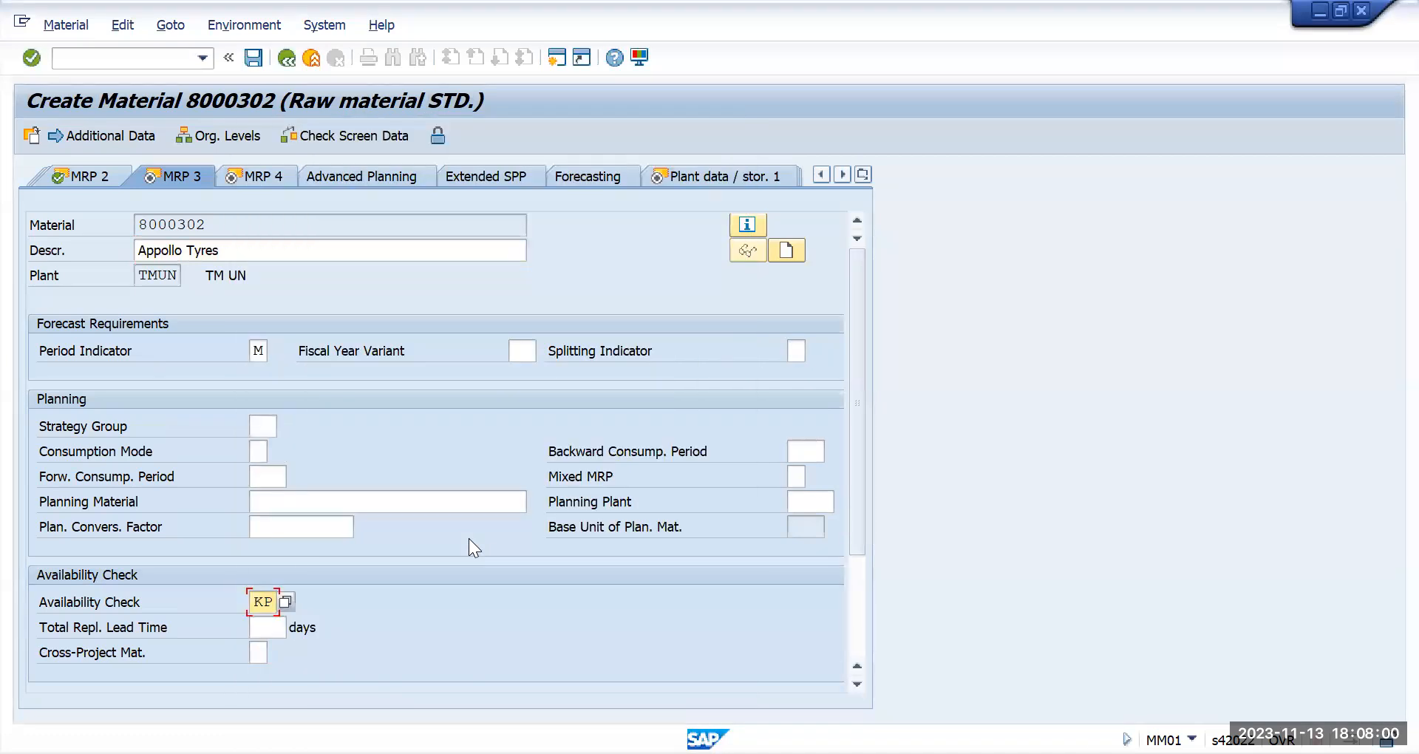
key("alt+Tab")
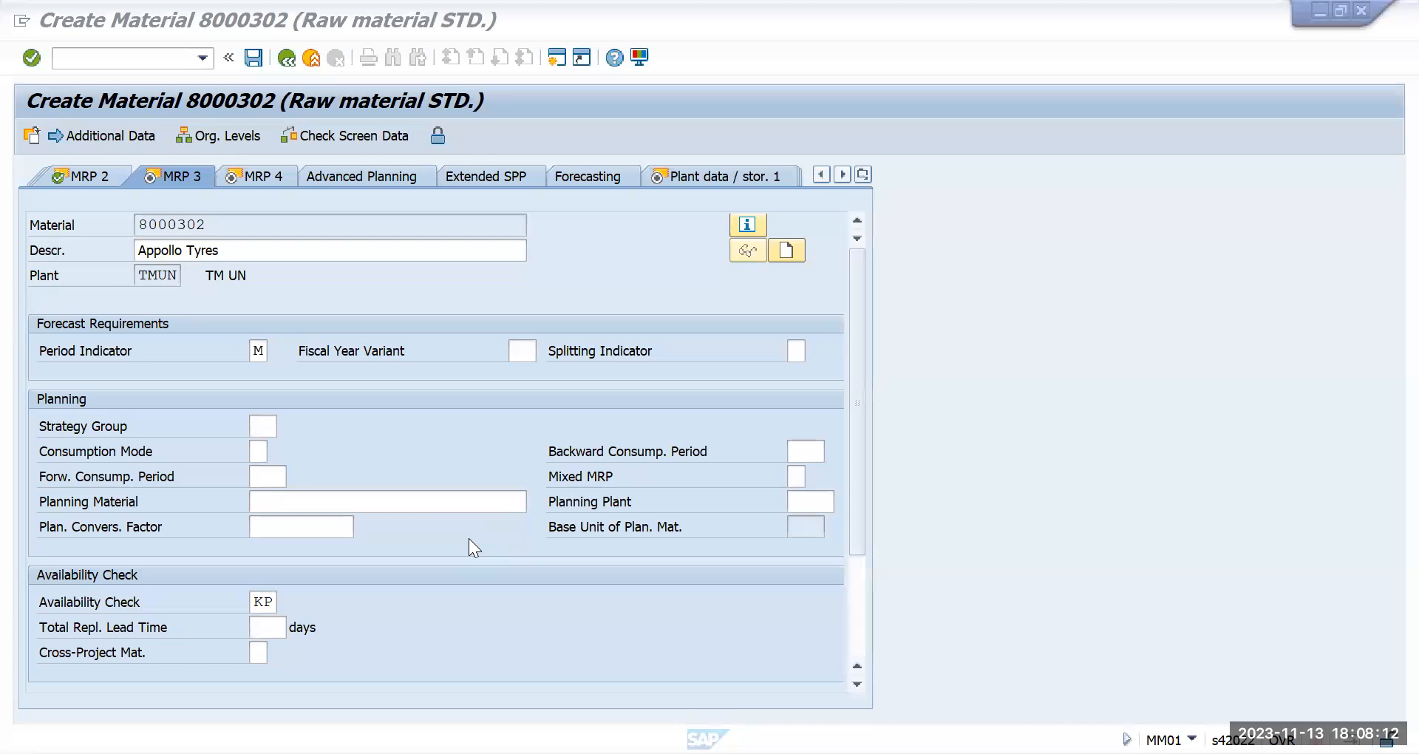
- Open the material's MRP 4 view and look through its fields
key("Return")
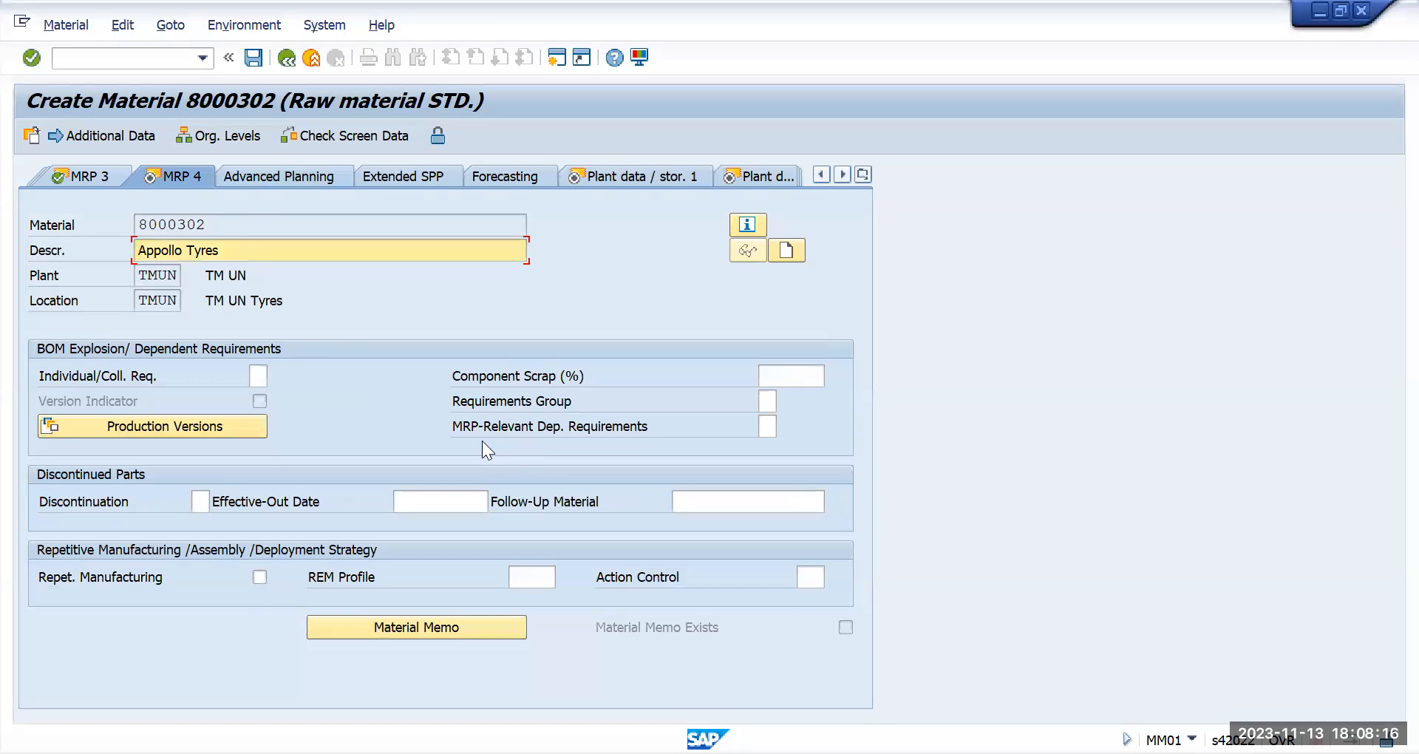
key("alt+Tab")
left_click(641, 354)
key("alt+Tab")
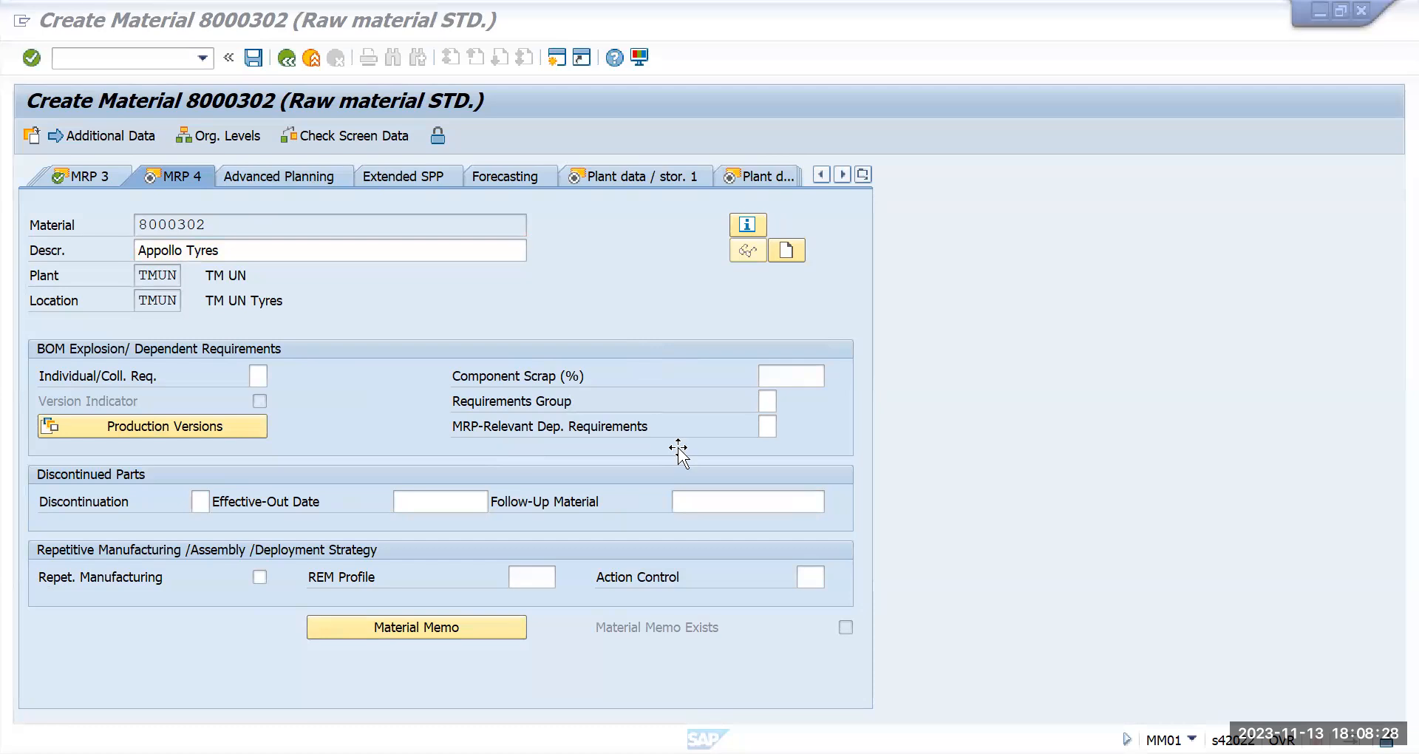
- Open the Plant data / stor. 1 view and bring up its shelf life data
left_click(862, 174)
left_click(969, 473)
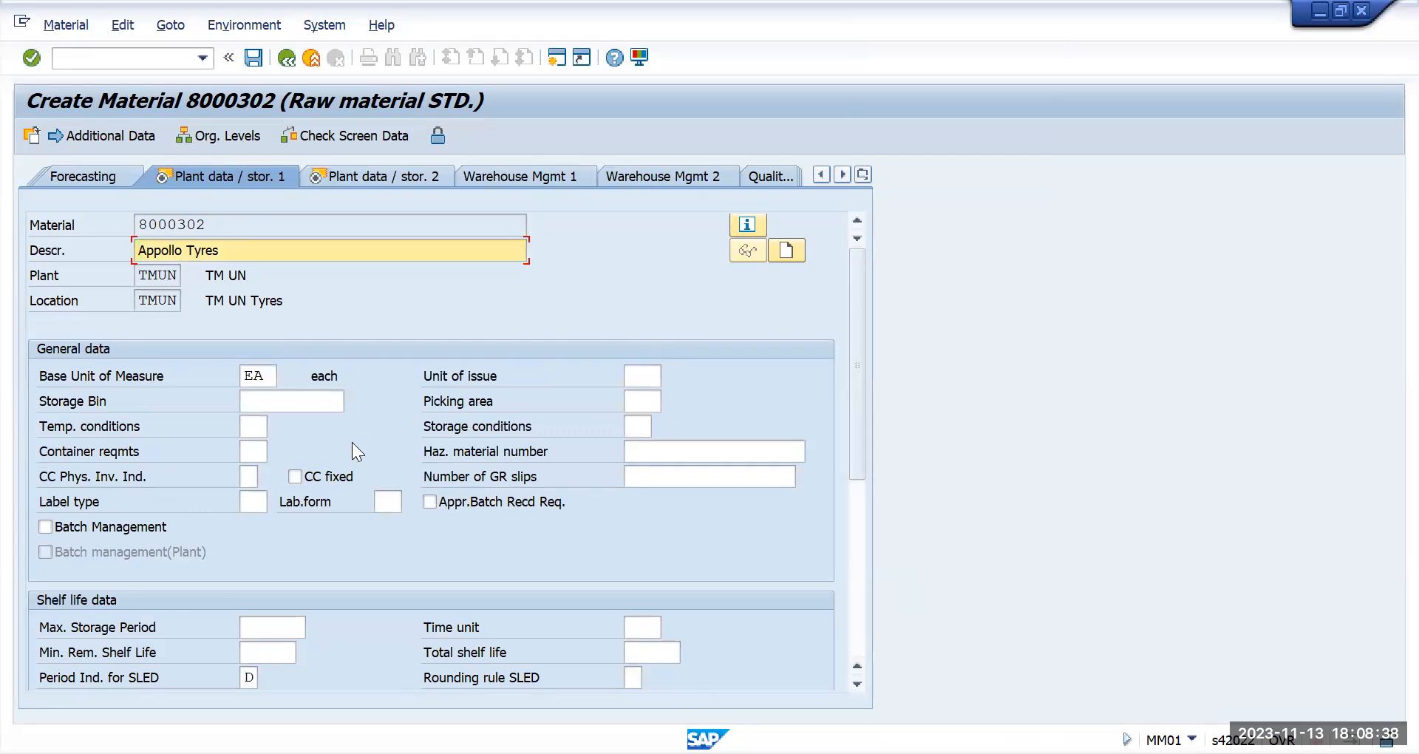
key("alt+Tab")
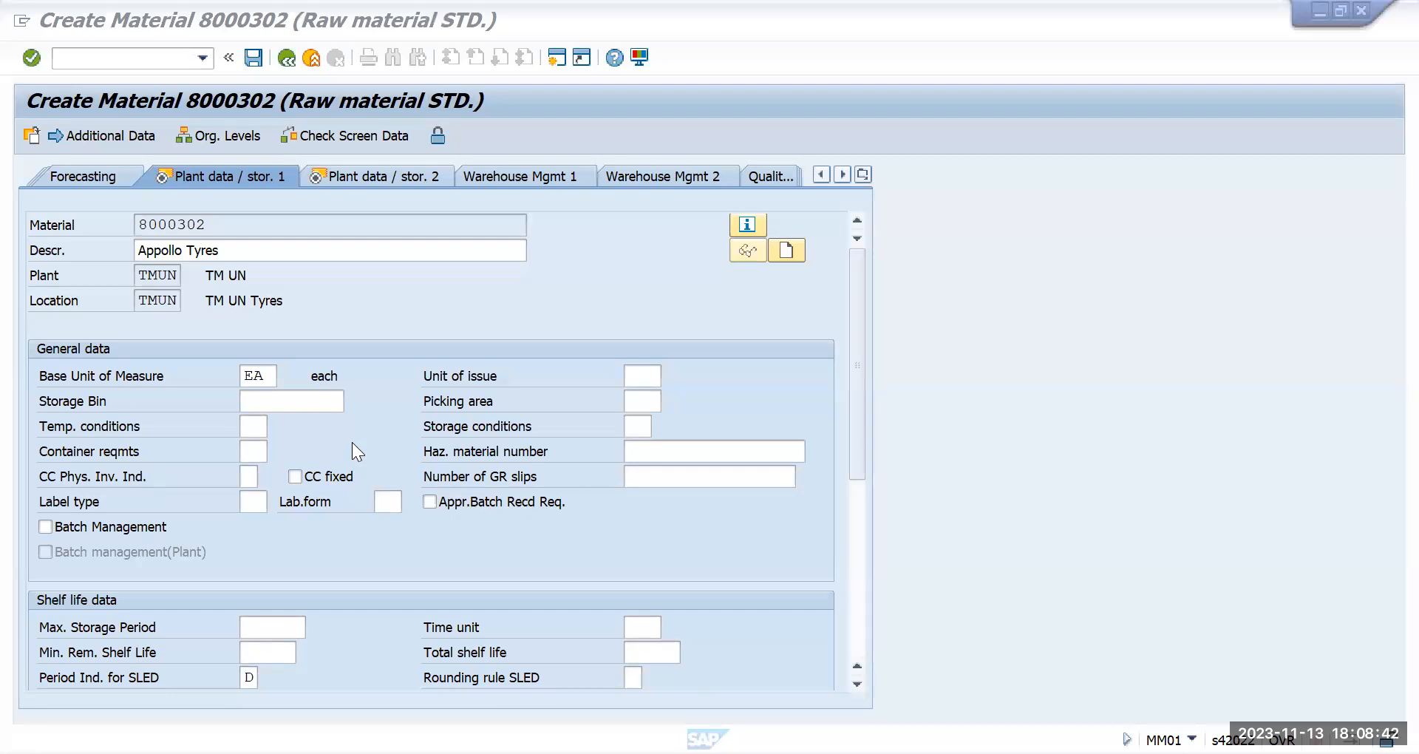
left_click(352, 442)
scroll(352, 442, "down", 2)
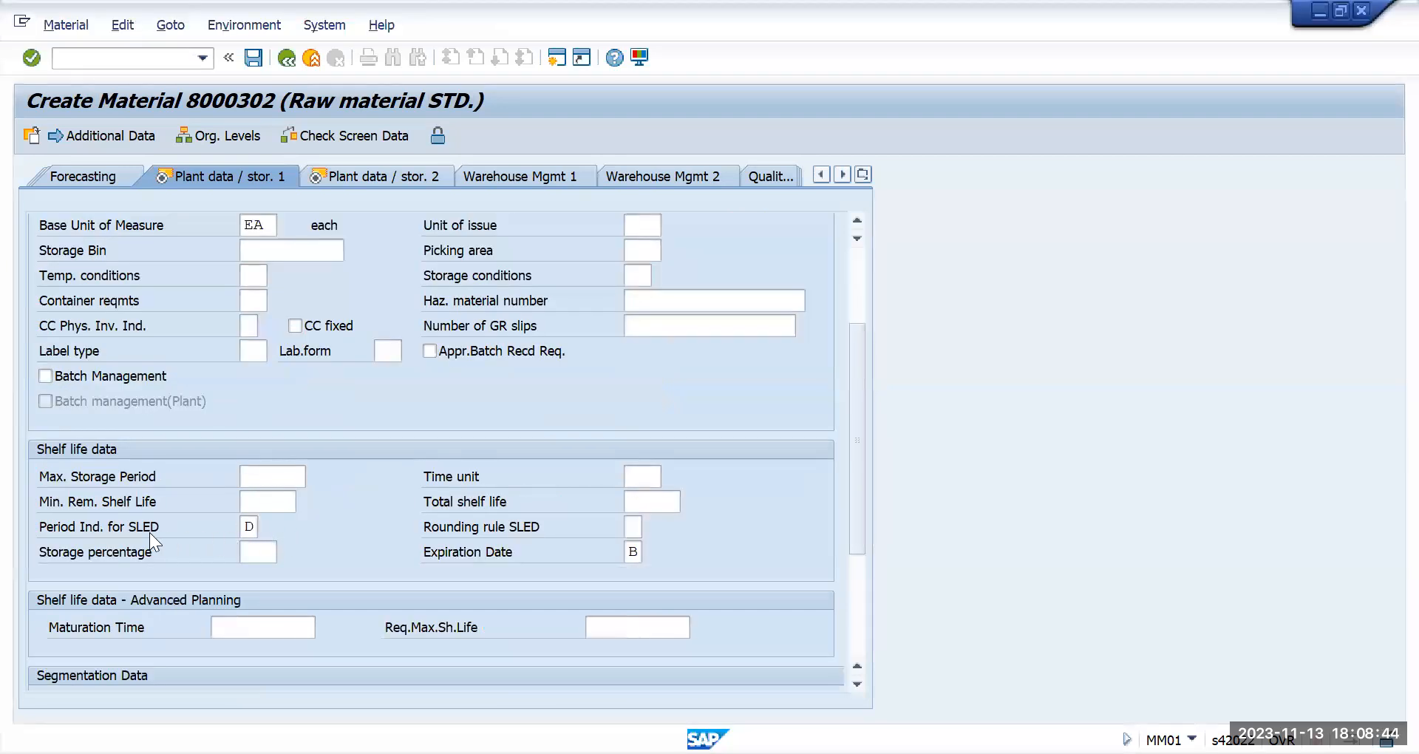
- Check the possible entries for the SLED period indicator and the expiration date in the shelf life data
left_click(249, 526)
left_click(266, 527)
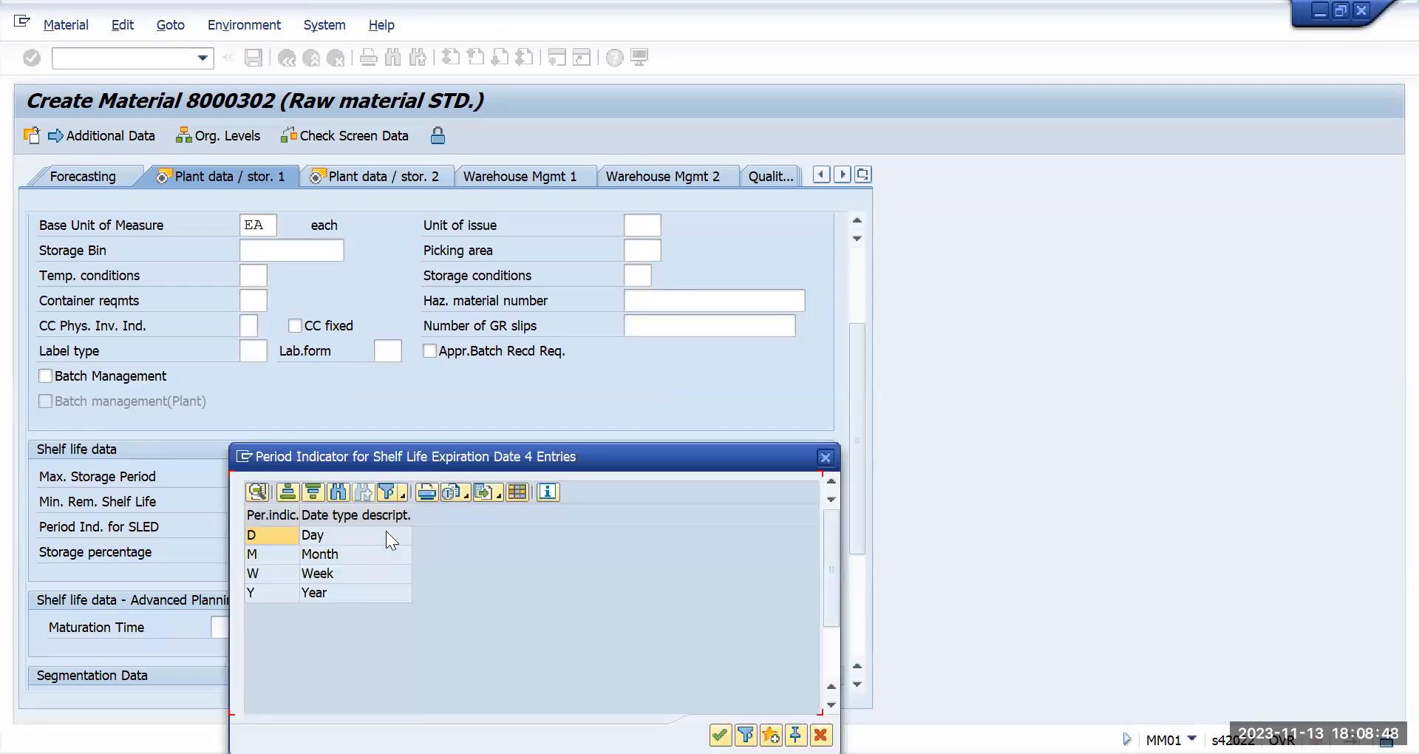
left_click(825, 457)
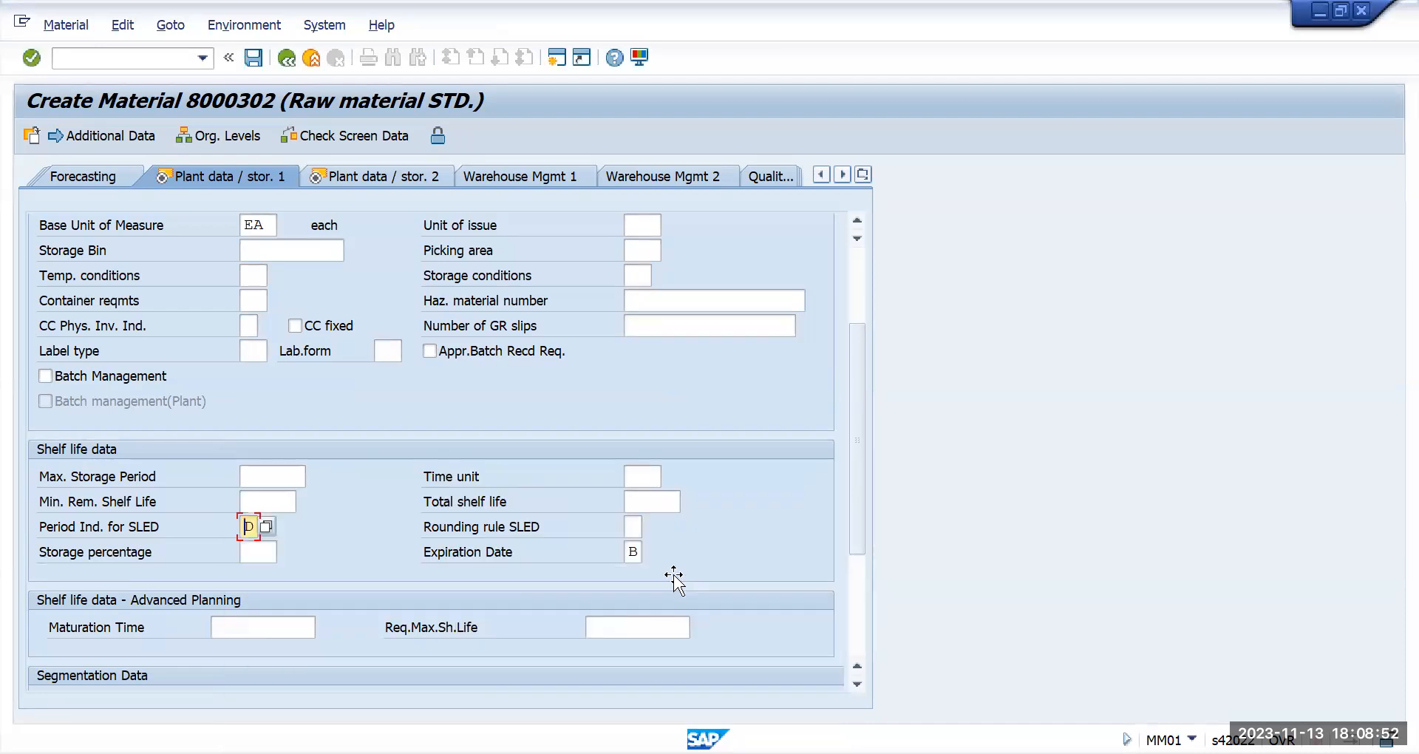
left_click(635, 550)
left_click(648, 551)
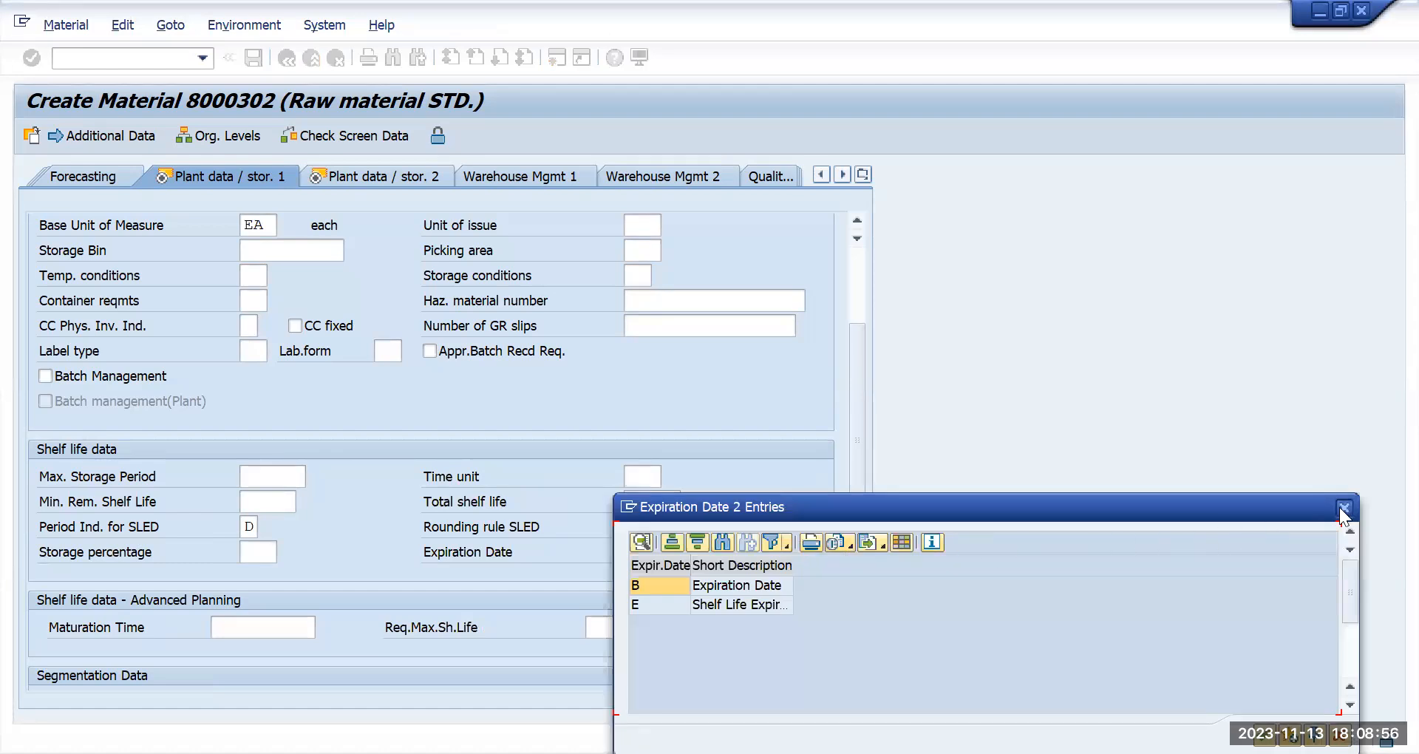
key("Return")
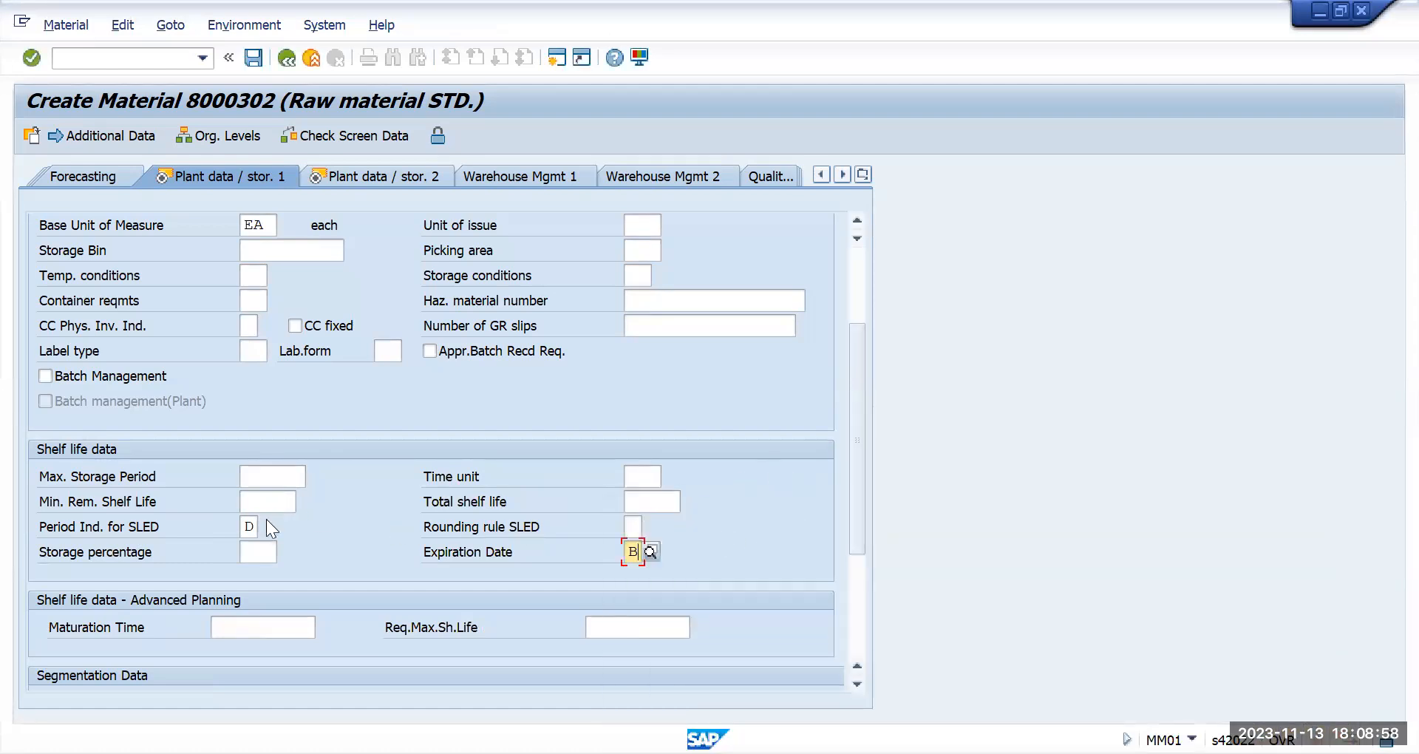
left_click(250, 526)
left_click(762, 454)
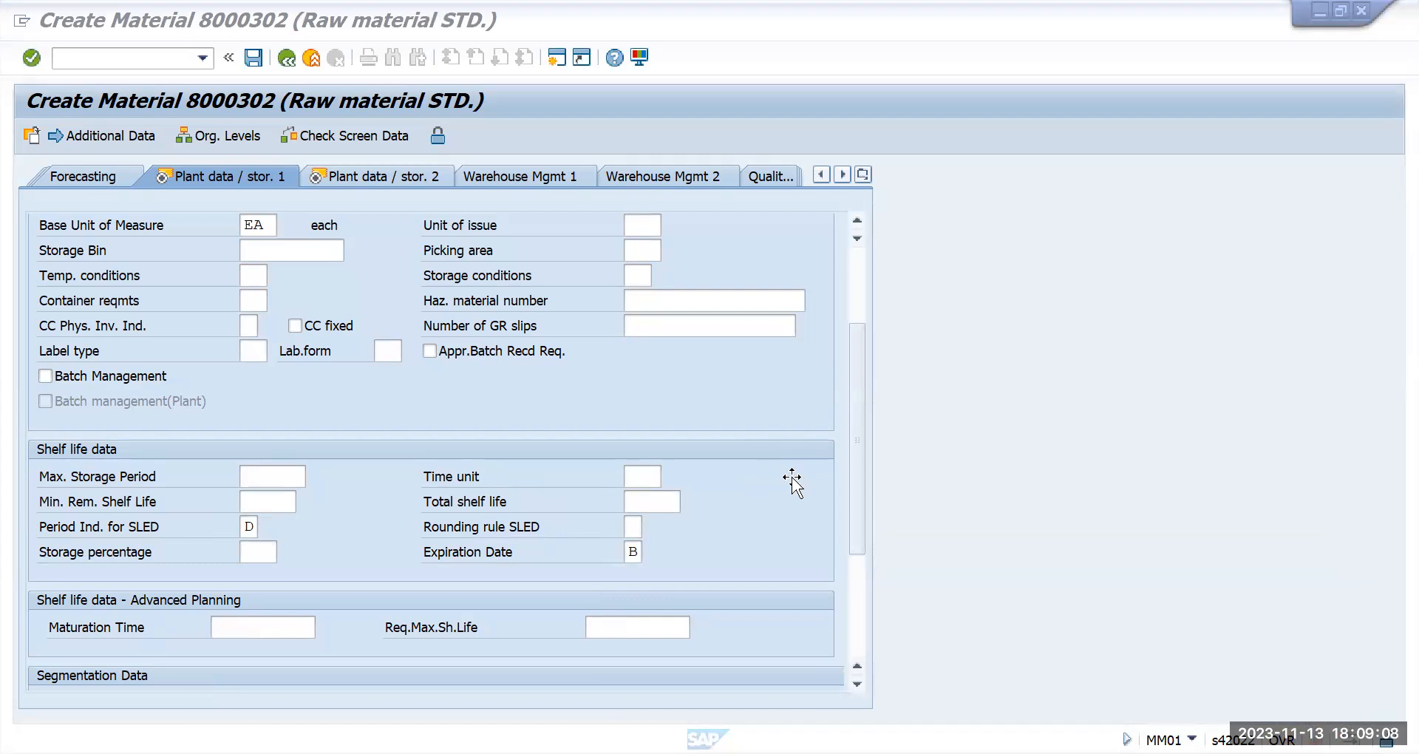
- In the Plant data / stor. 2 view, set the profit center to YODHA, searching the standard hierarchy in controlling area TMCO
left_click(386, 175)
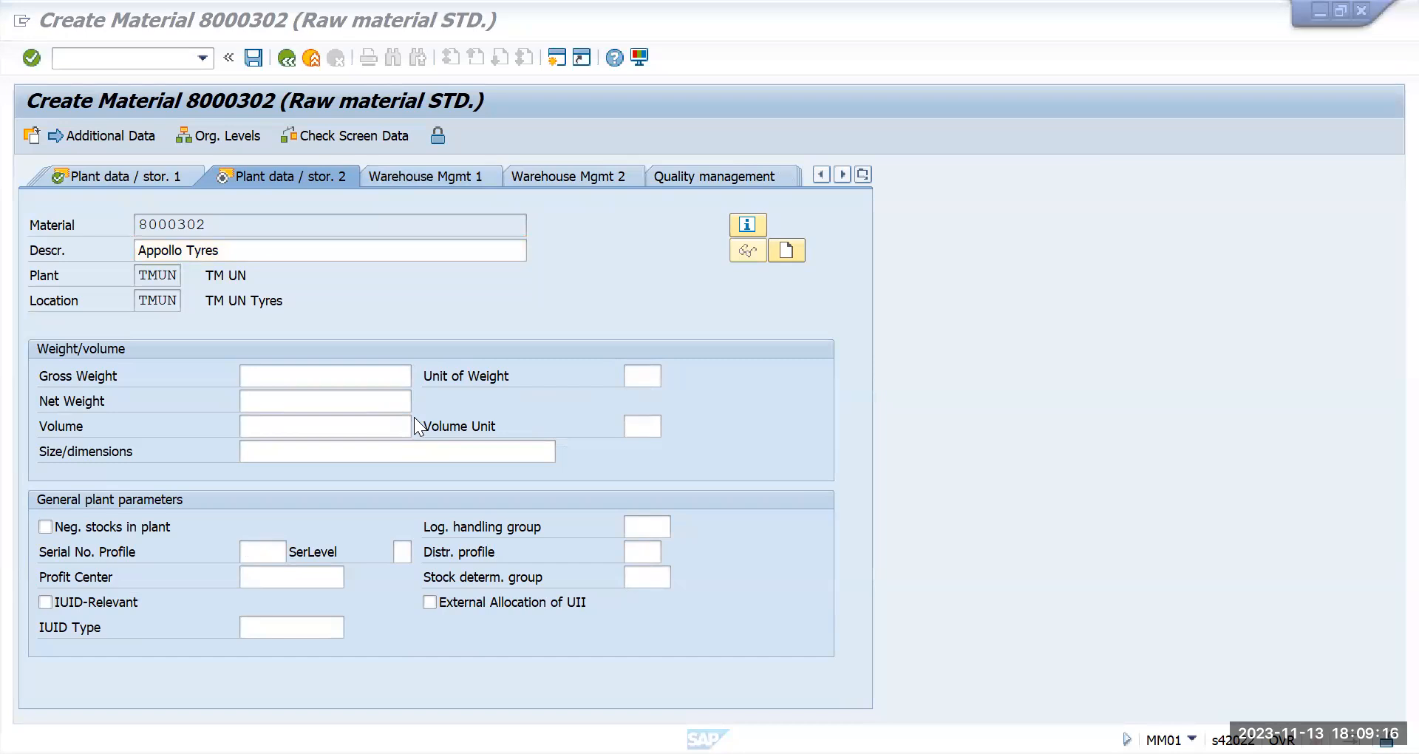
left_click(258, 574)
left_click(353, 574)
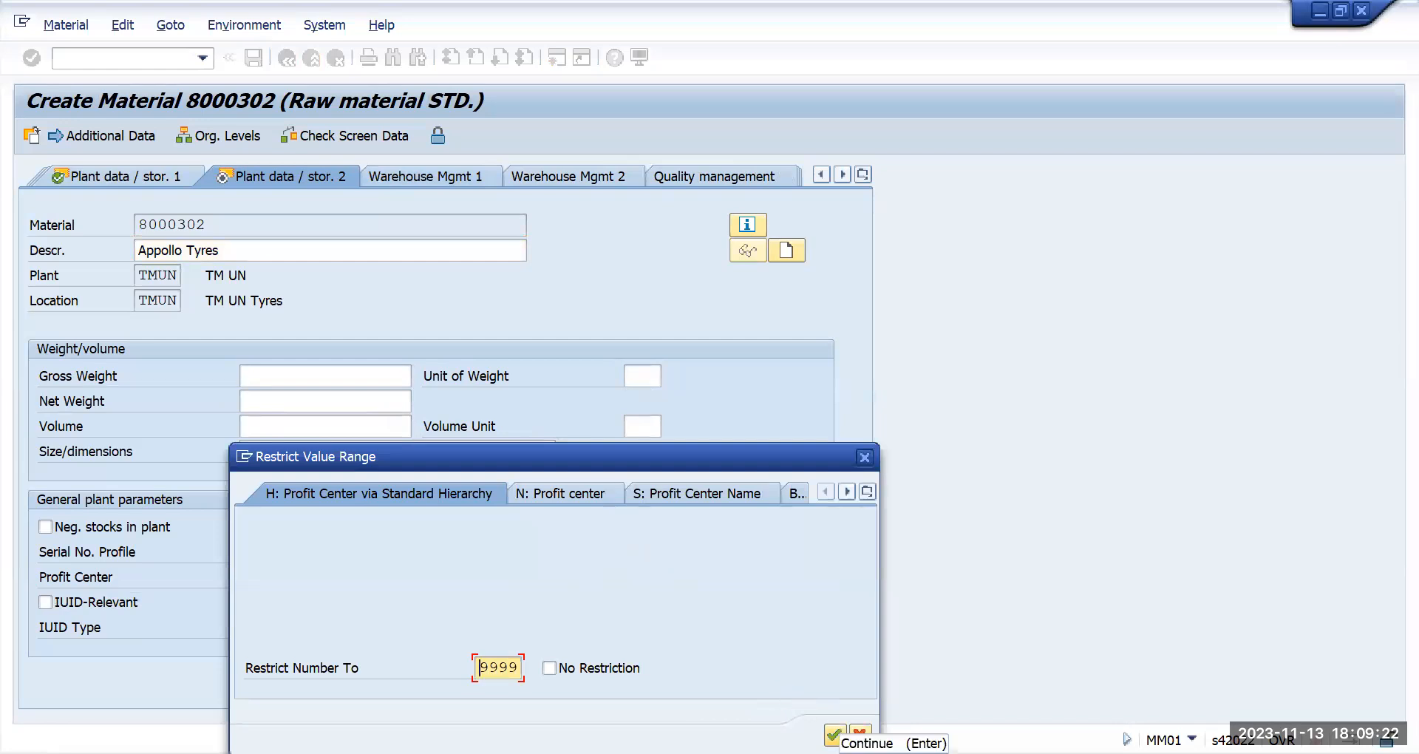
left_click(834, 734)
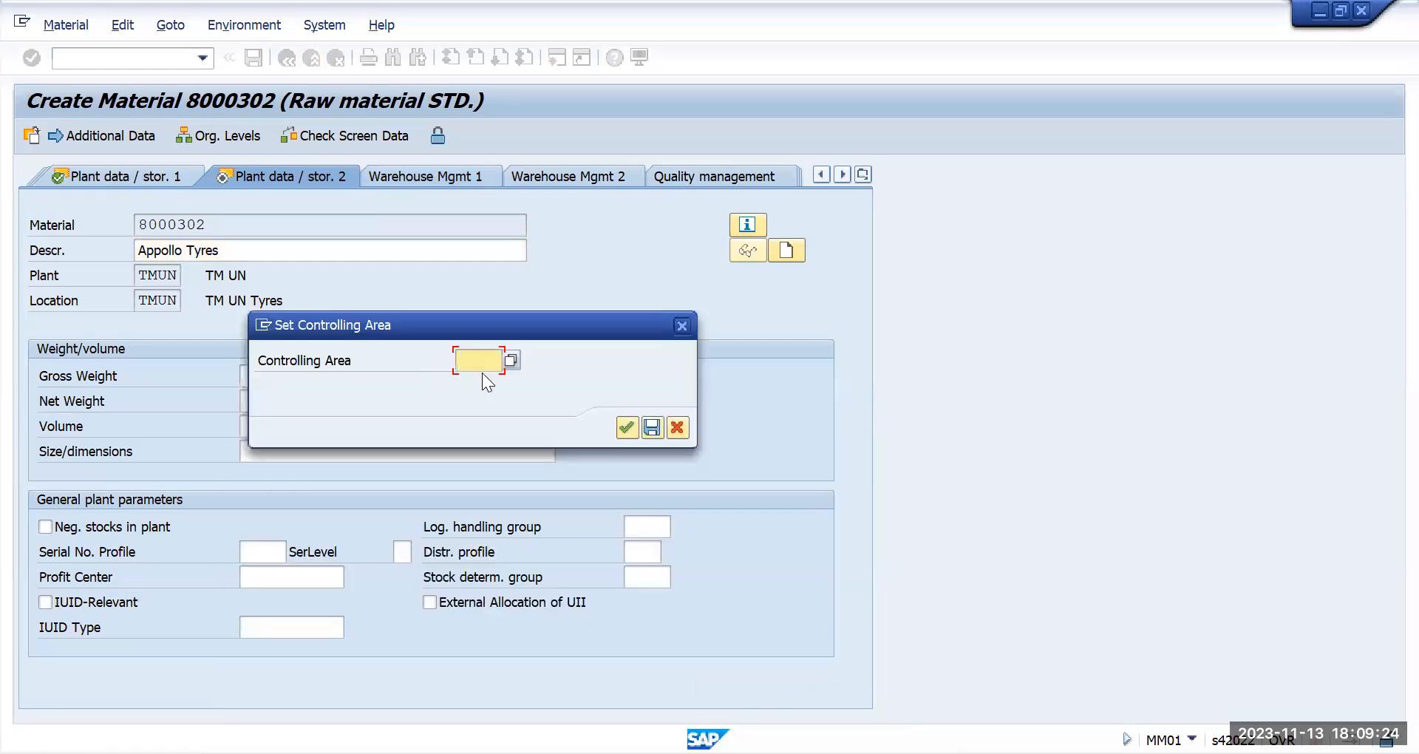
type("tm")
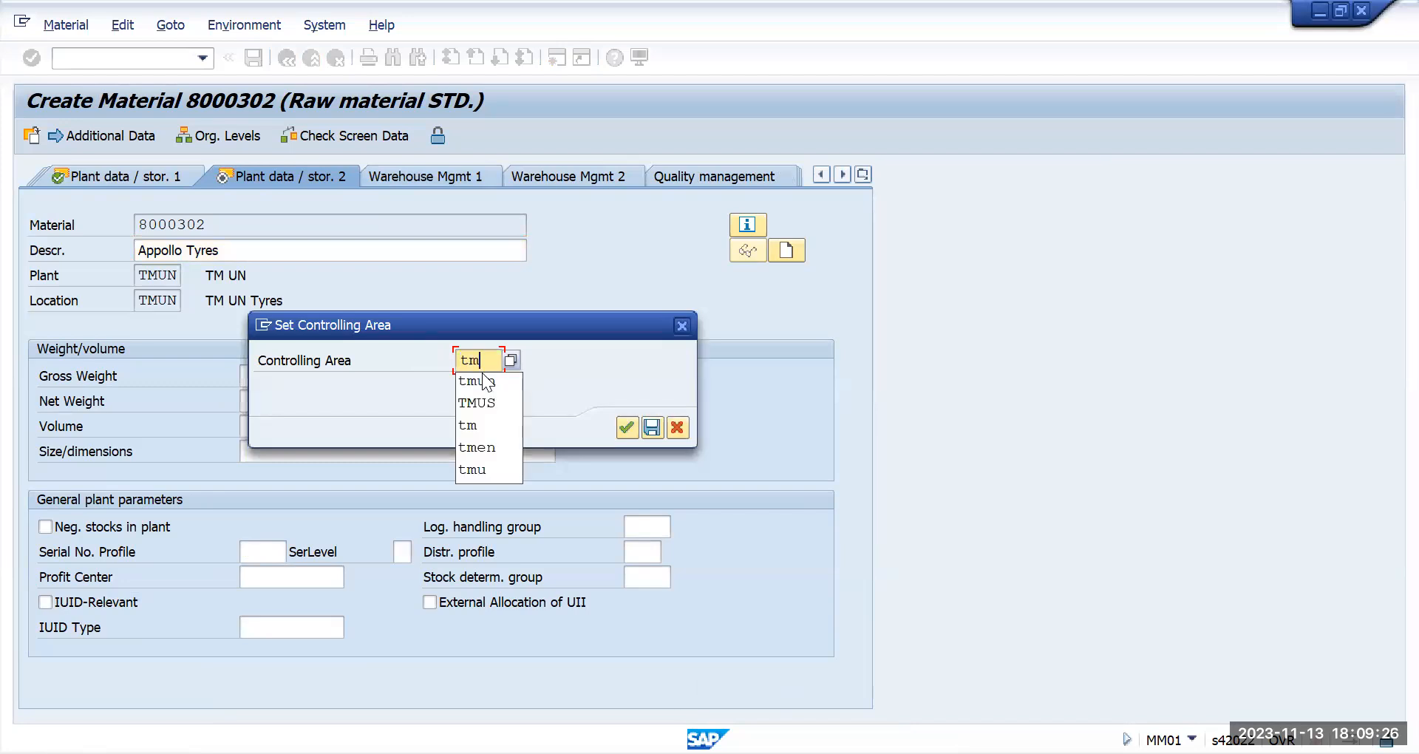
type("co")
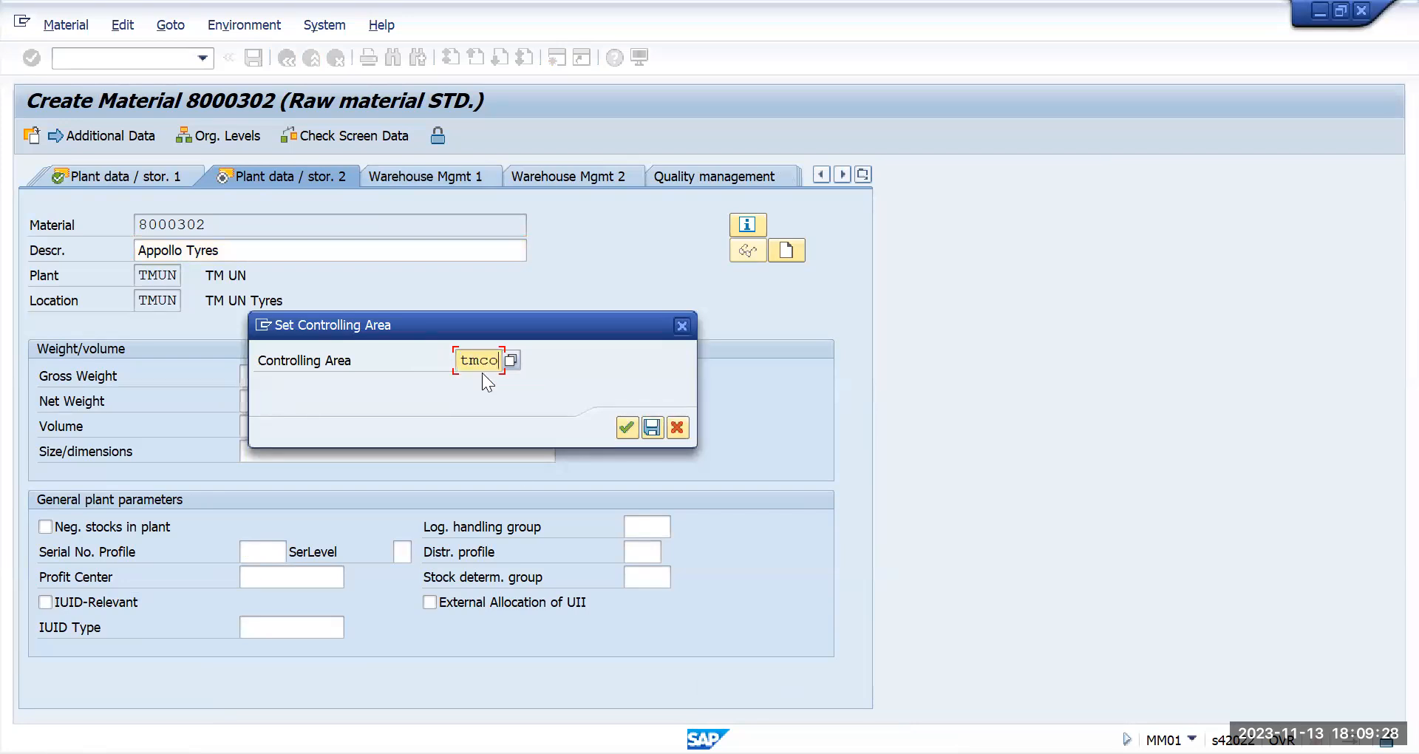
key("Return")
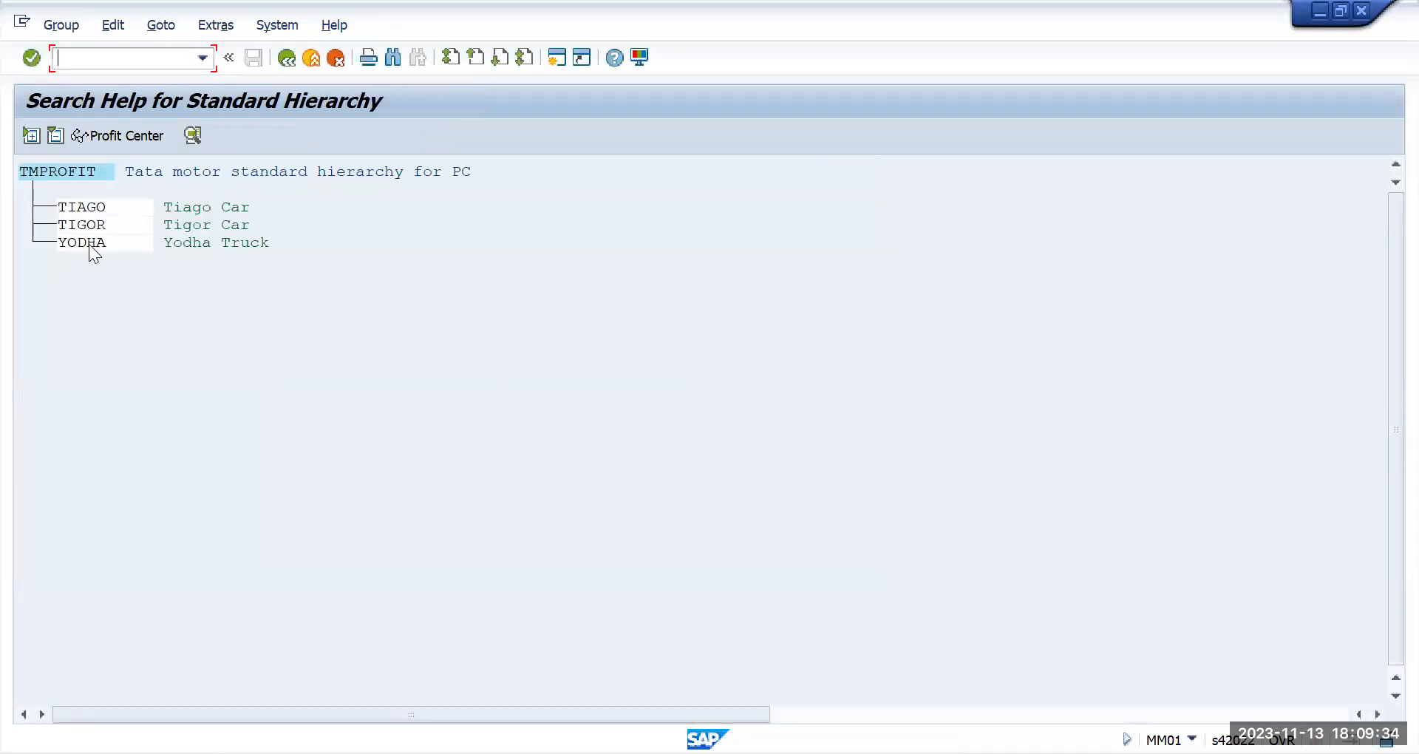
left_click(88, 248)
double_click(90, 247)
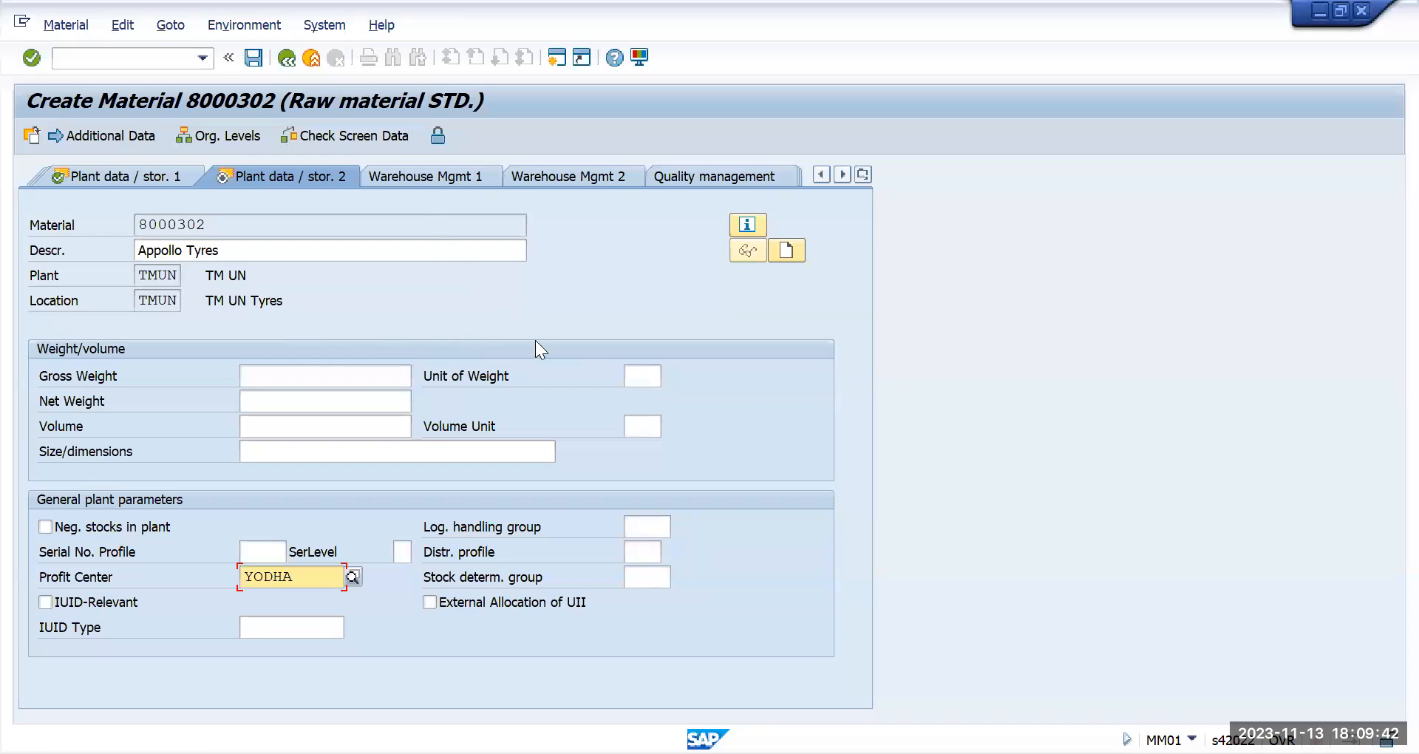
key("Return")
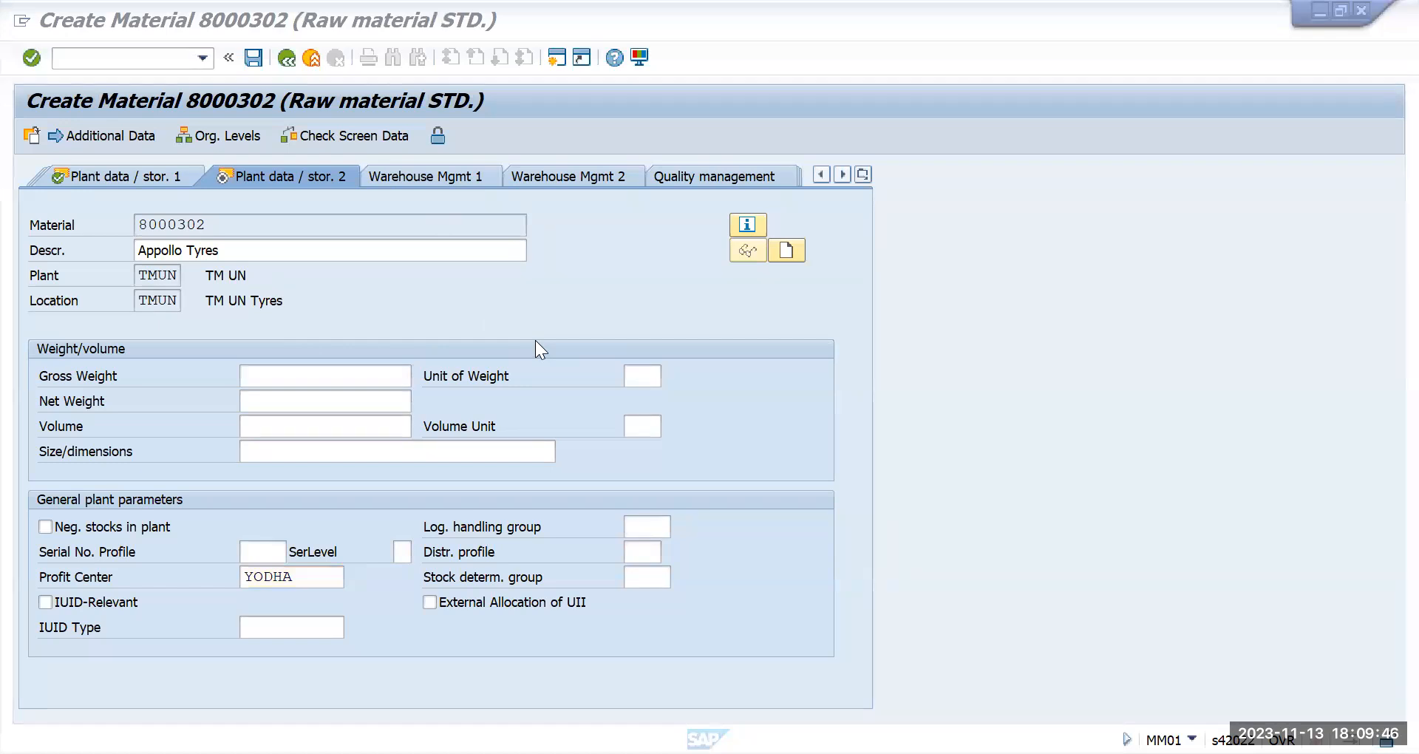
- Open the Accounting 1 view and look through its general valuation data and its prices and values
left_click(860, 176)
left_click(862, 176)
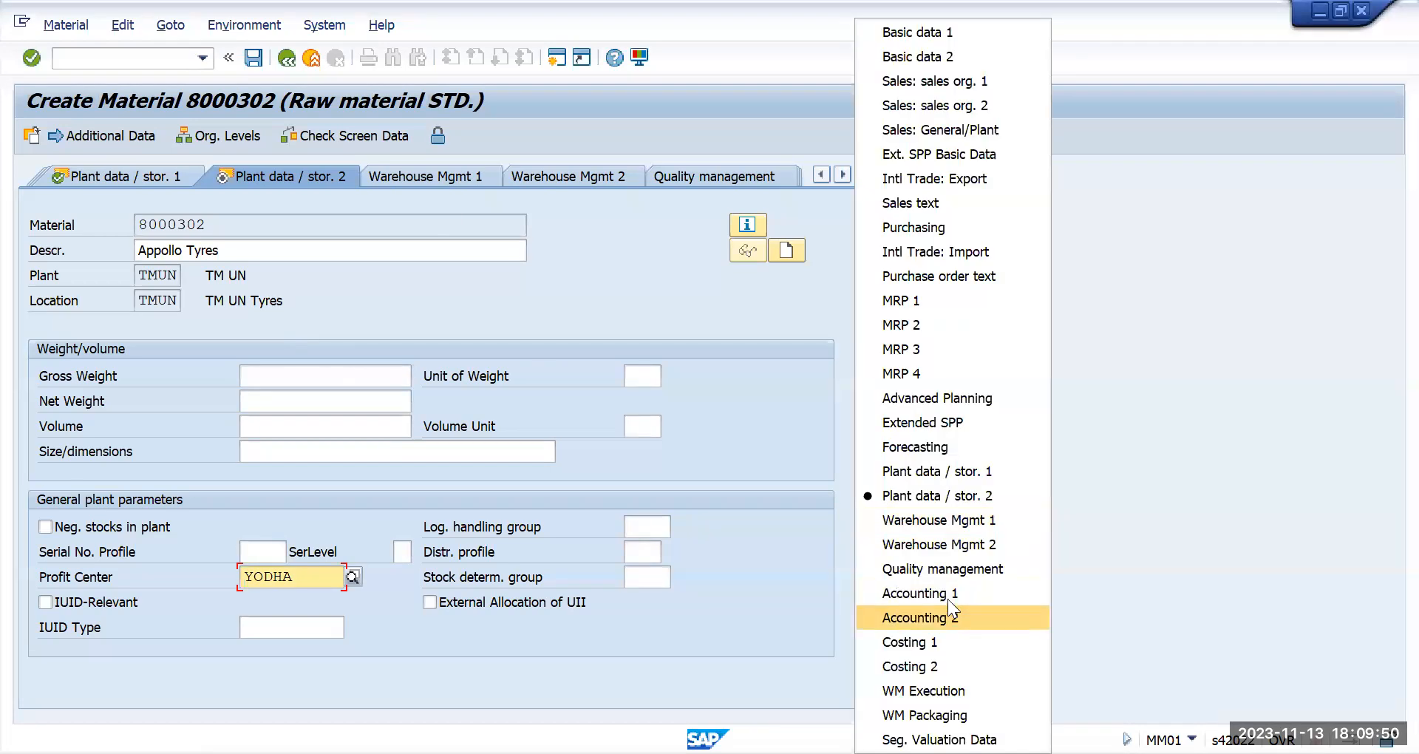
left_click(949, 591)
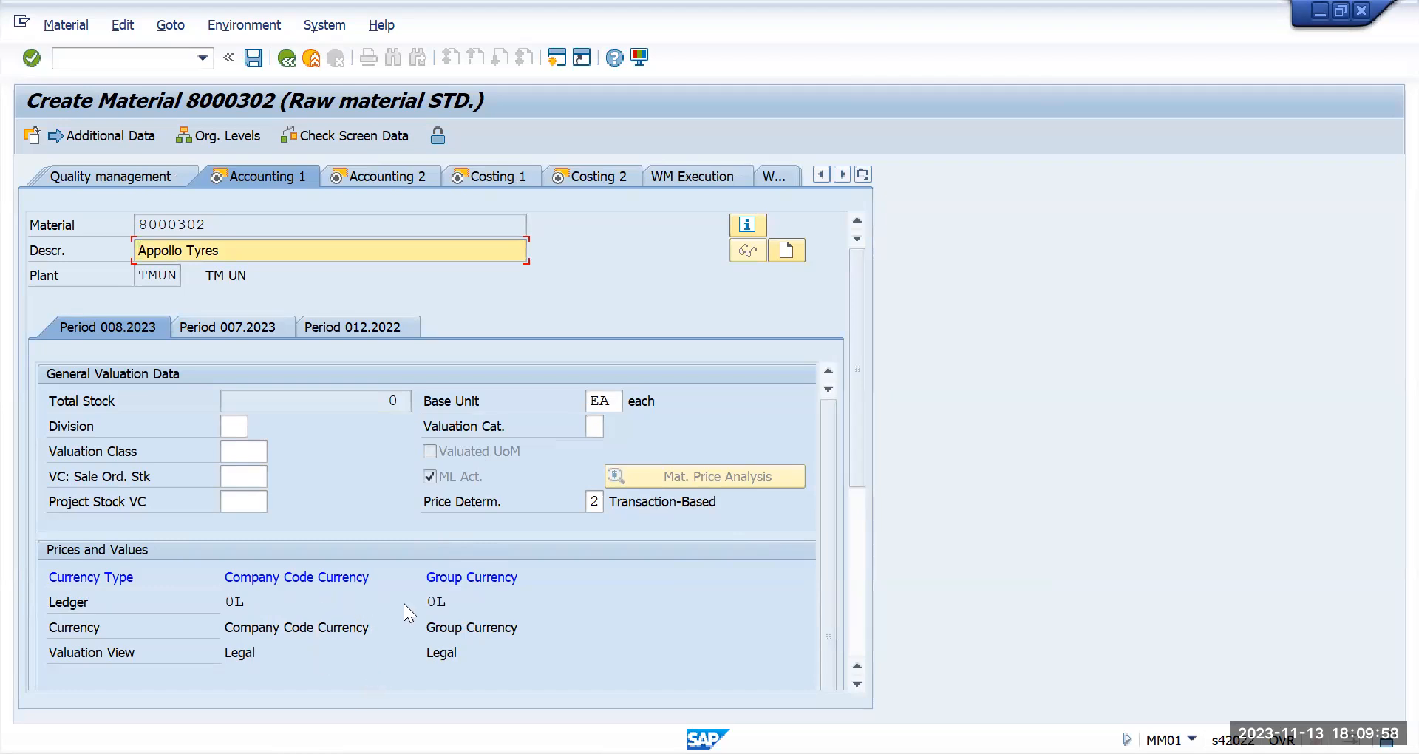
scroll(403, 603, "down", 3)
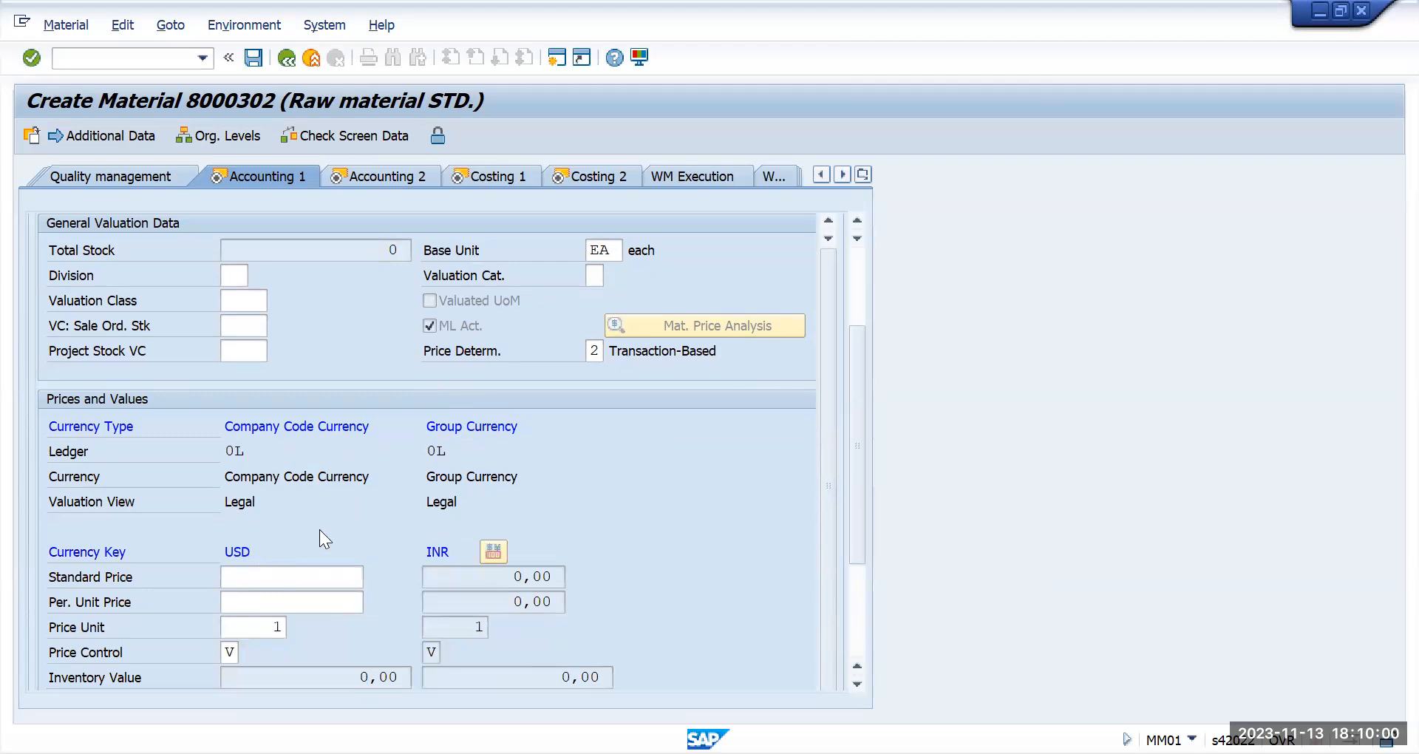
scroll(333, 521, "down", 3)
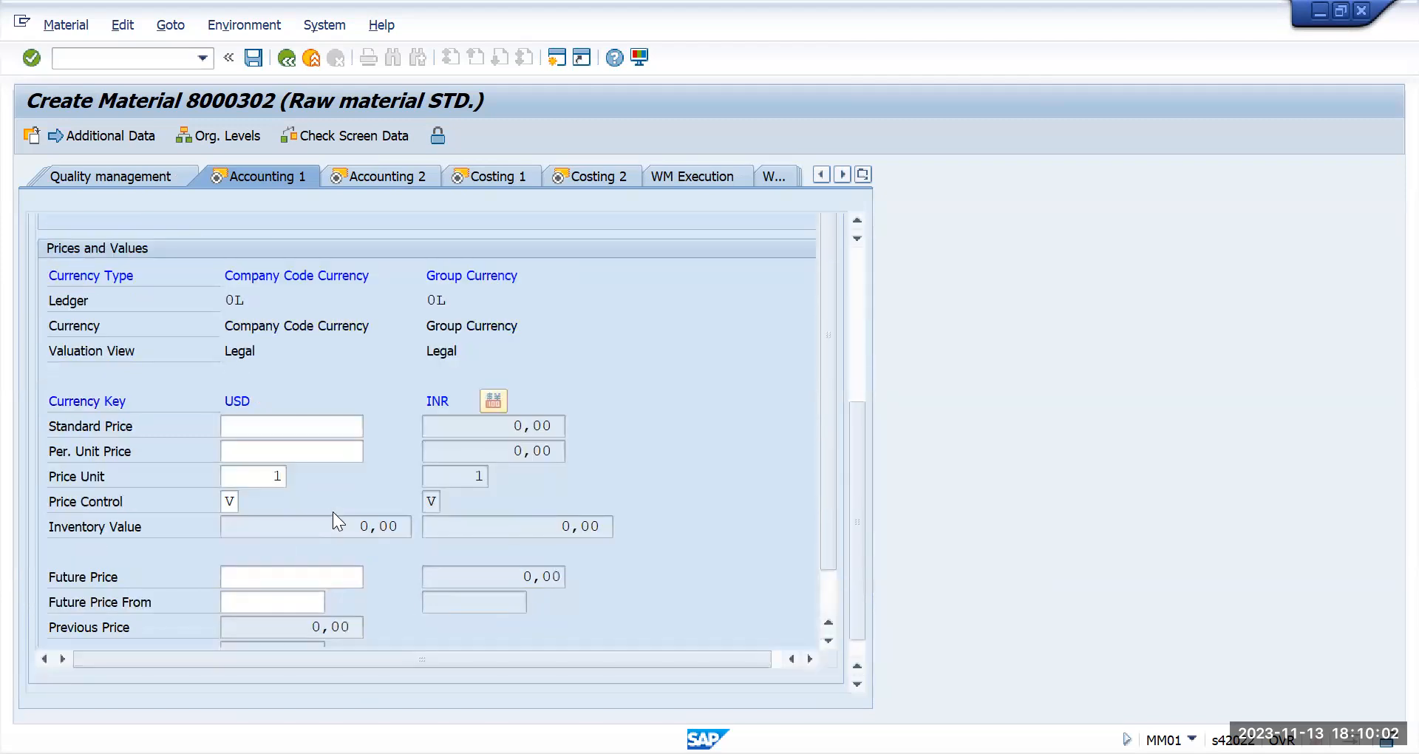
scroll(333, 521, "down", 1)
scroll(333, 511, "up", 6)
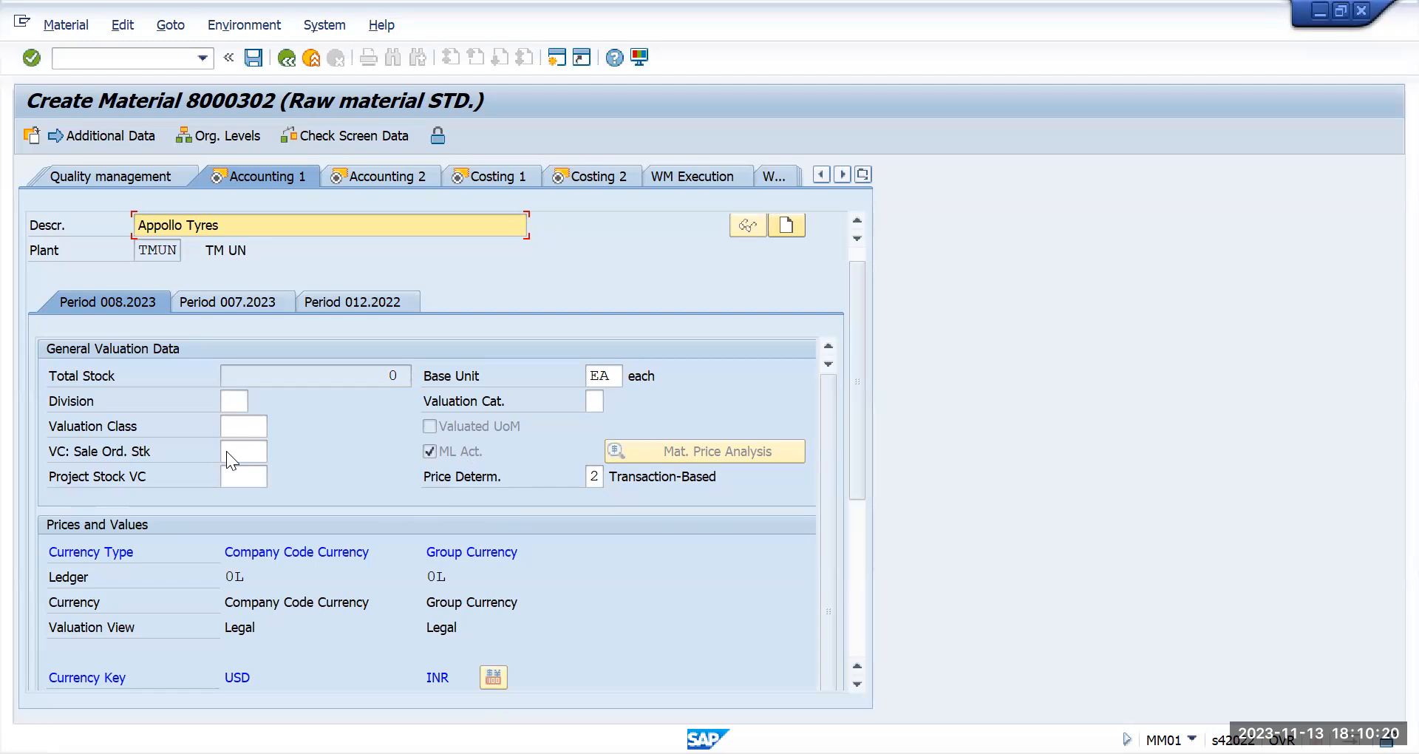
key("alt+Tab")
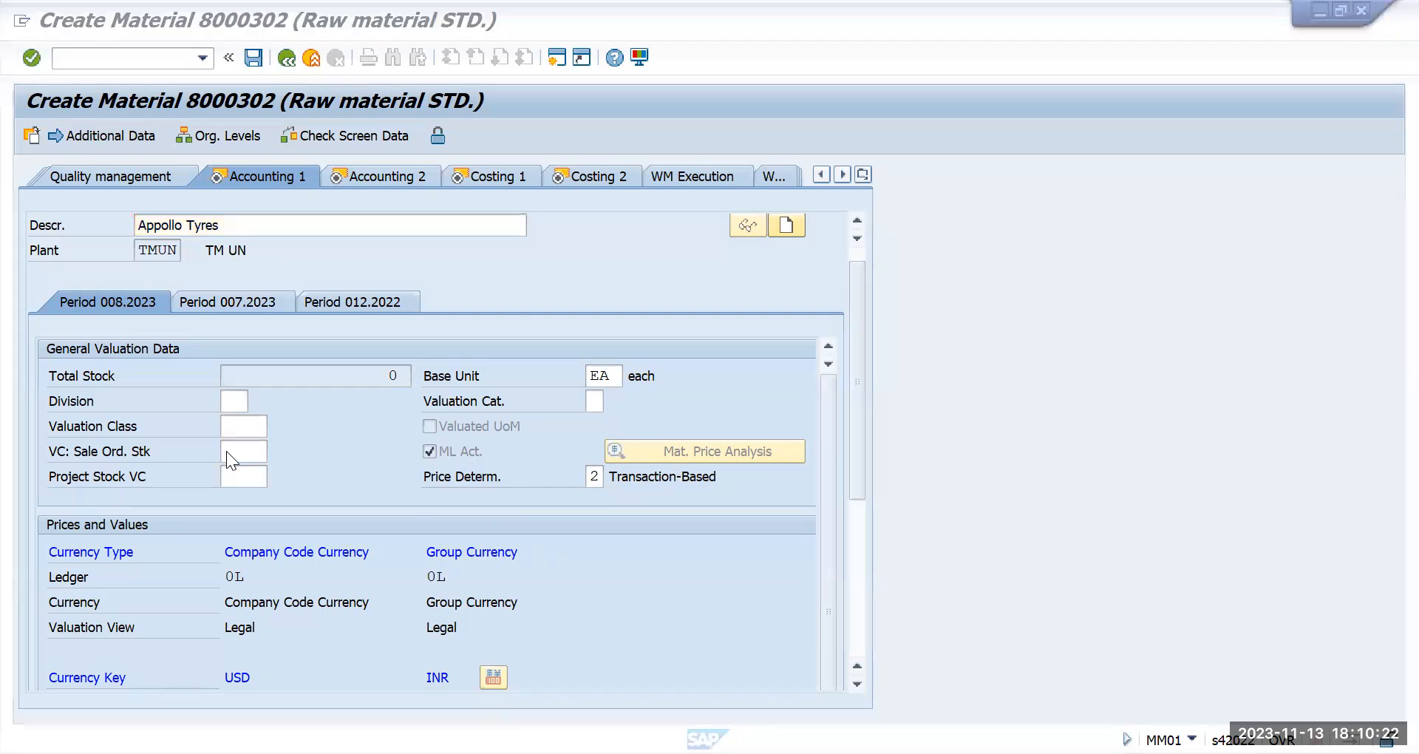
key("alt+Tab")
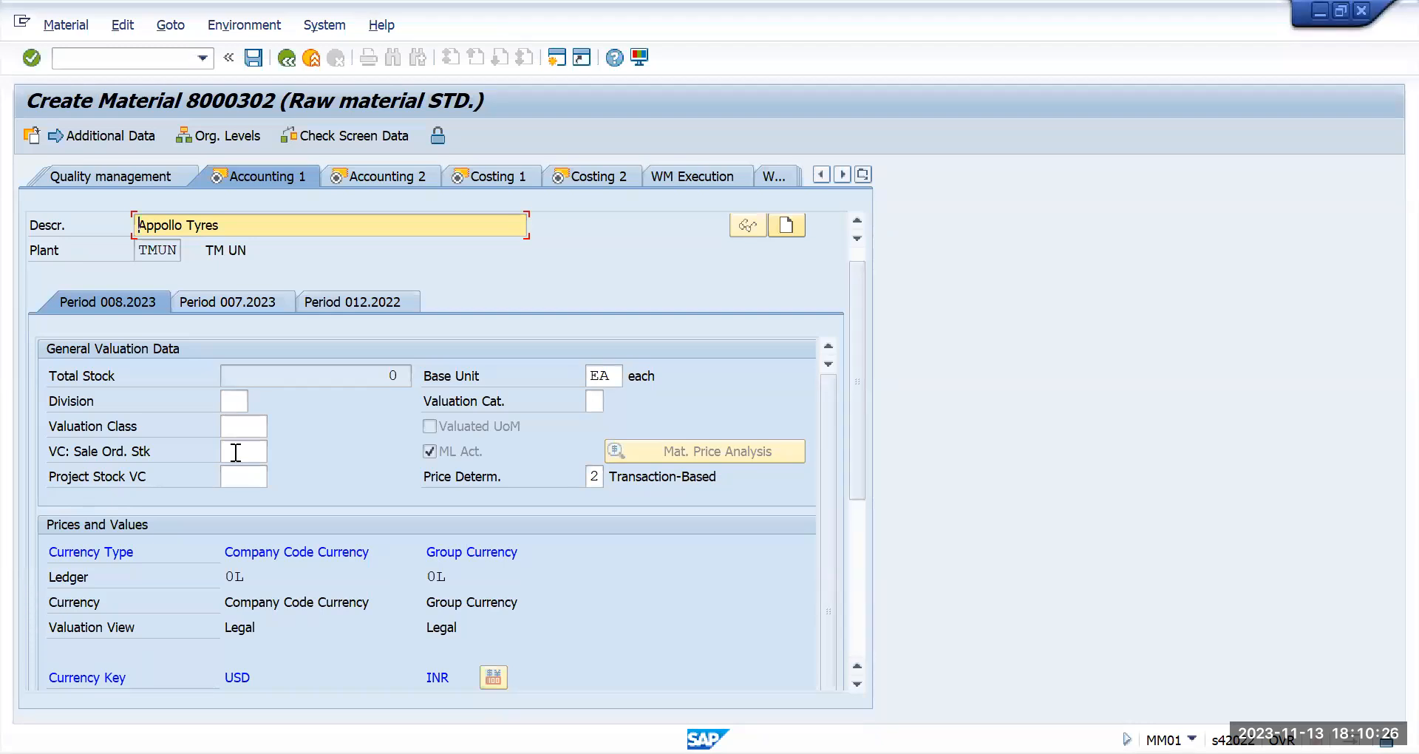
key("alt+Tab")
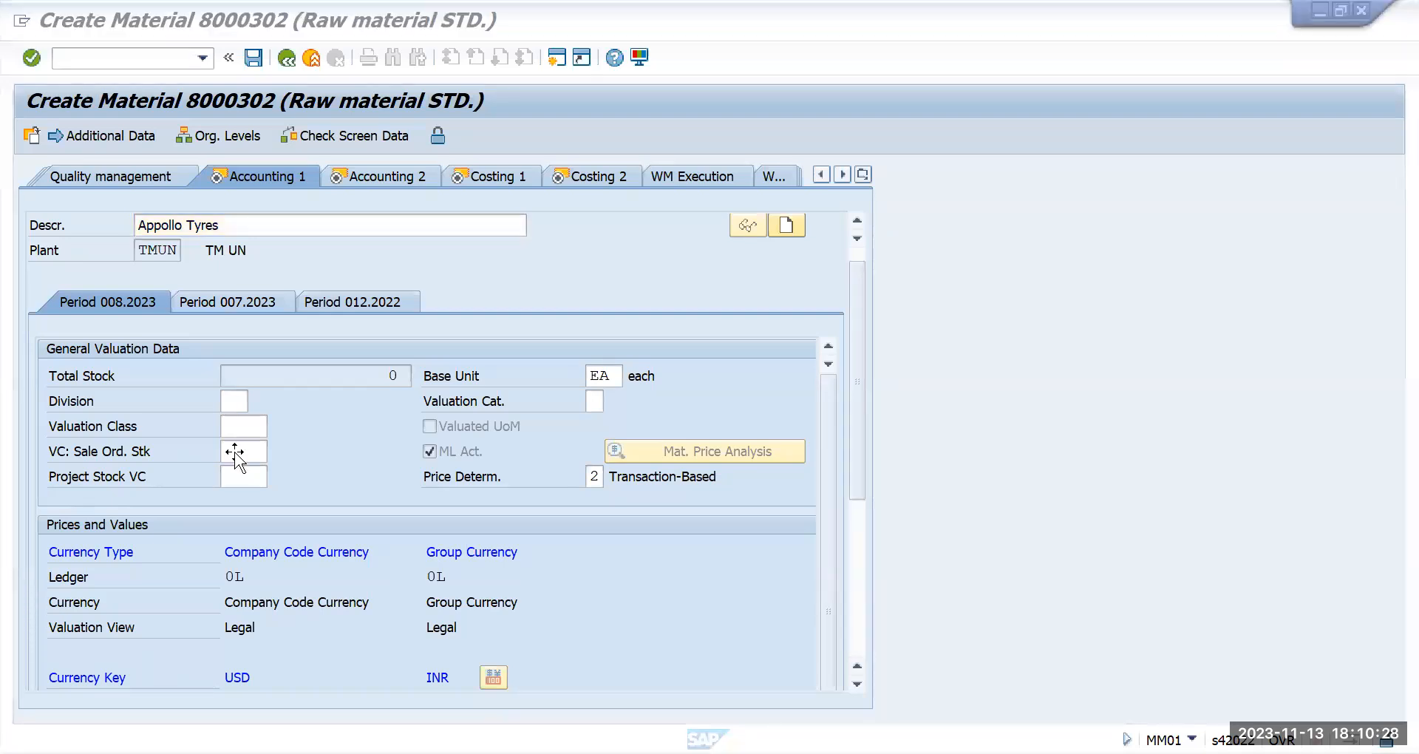
- Set the material's valuation class to TM01 (TM Raw Materials)
left_click(255, 425)
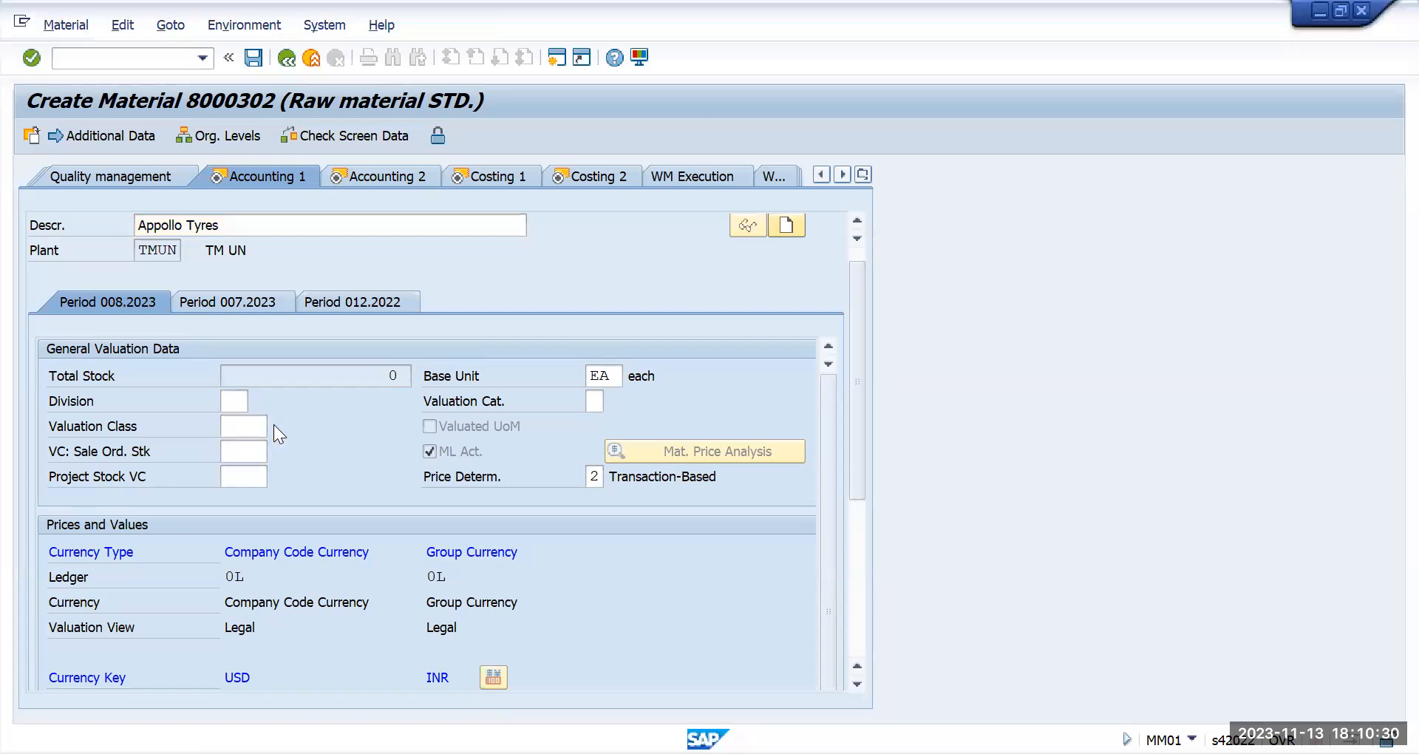
left_click(273, 425)
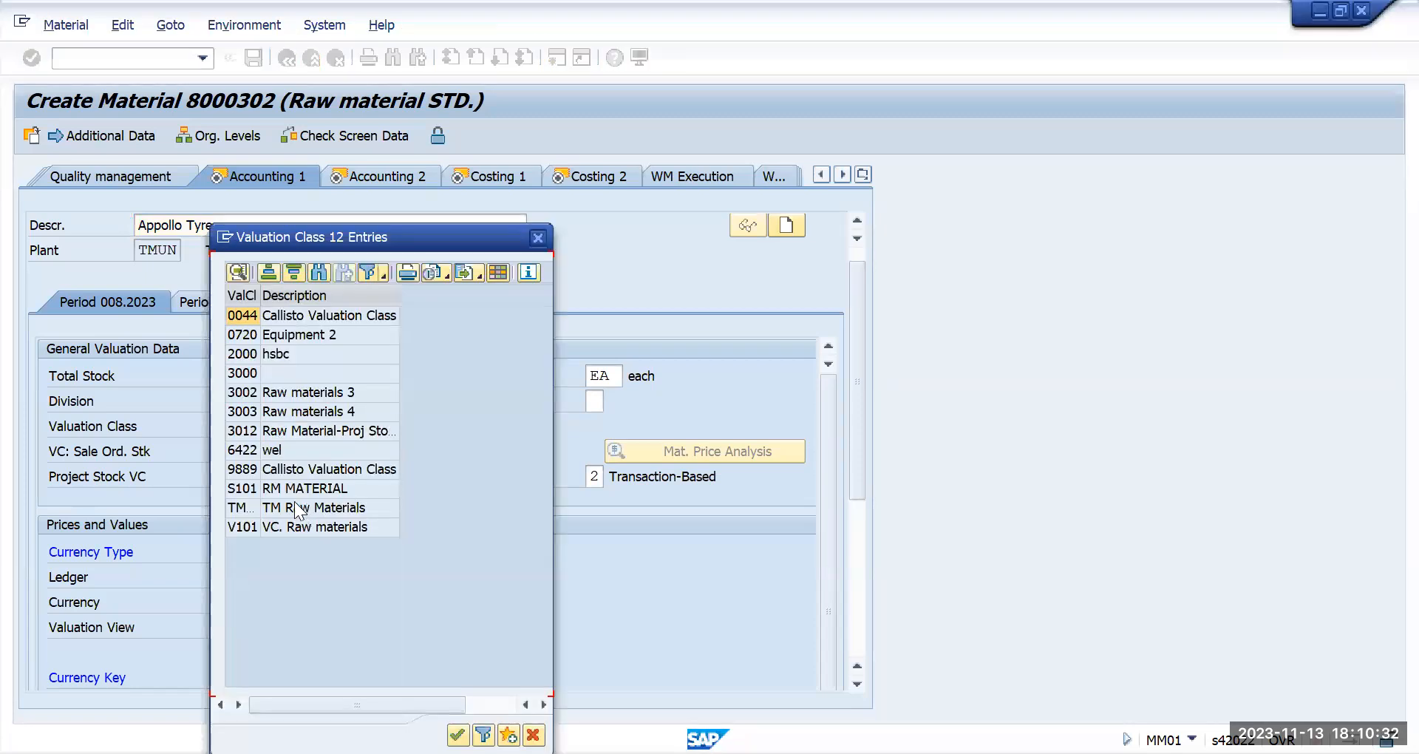
left_click(338, 511)
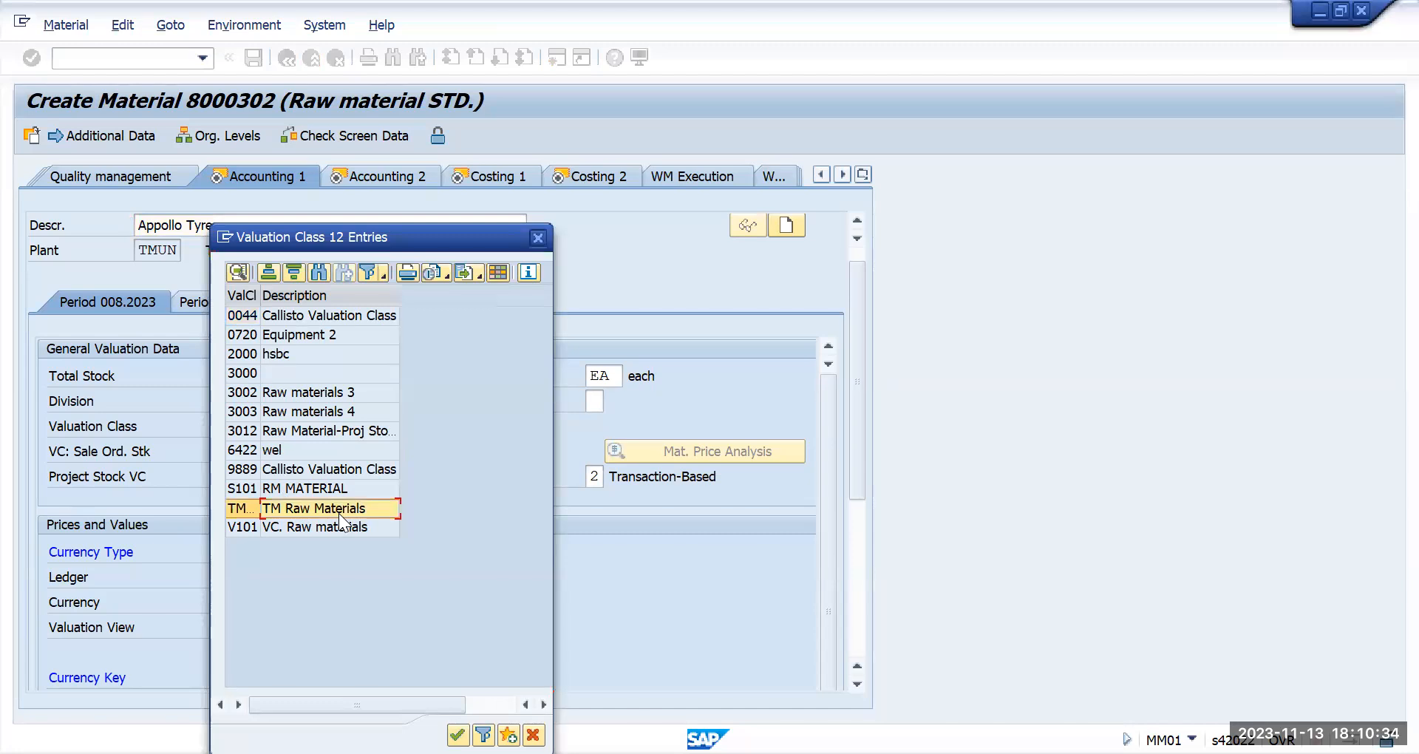
left_click_drag(261, 297, 323, 298)
double_click(393, 507)
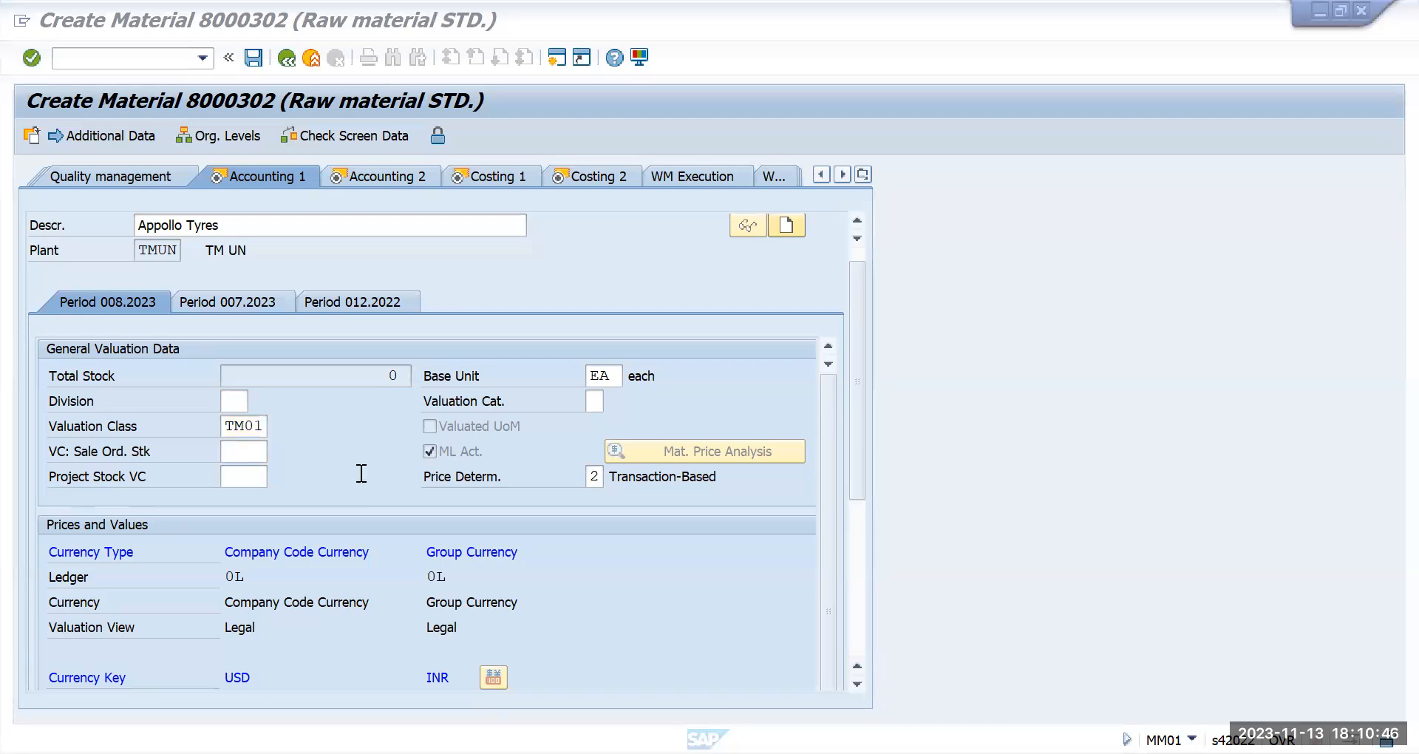
- In the company code currency prices, set the standard price to 200 USD and the per. unit price to 1
scroll(359, 472, "down", 3)
left_click(355, 507)
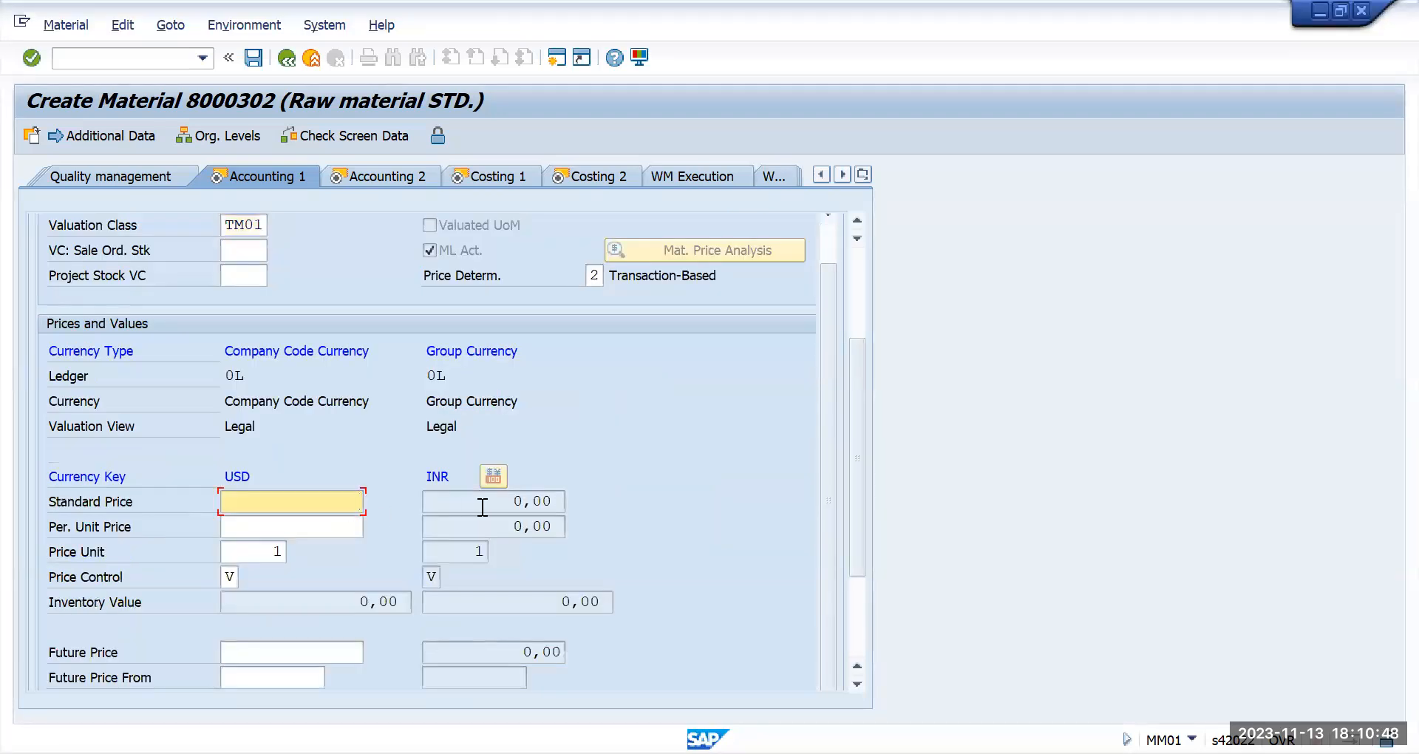
scroll(470, 509, "up", 2)
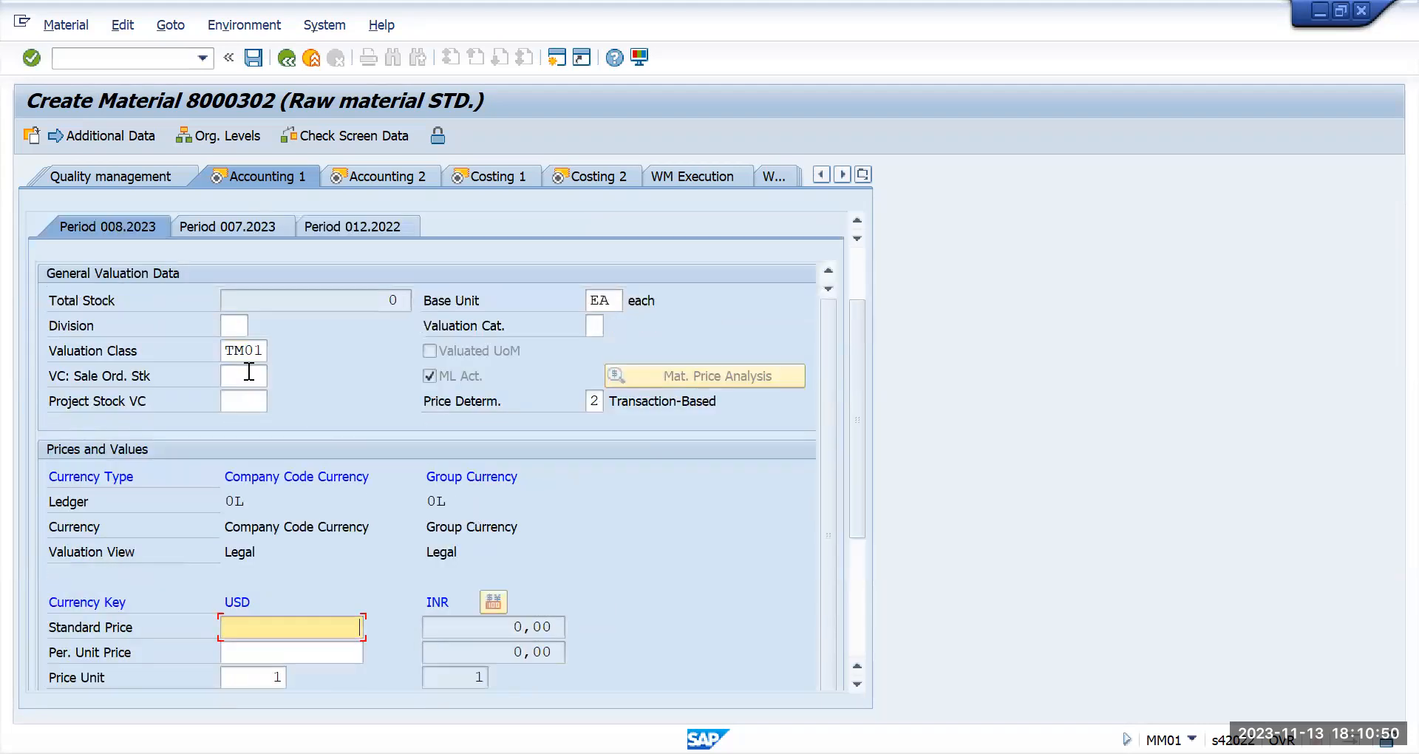
scroll(344, 473, "down", 1)
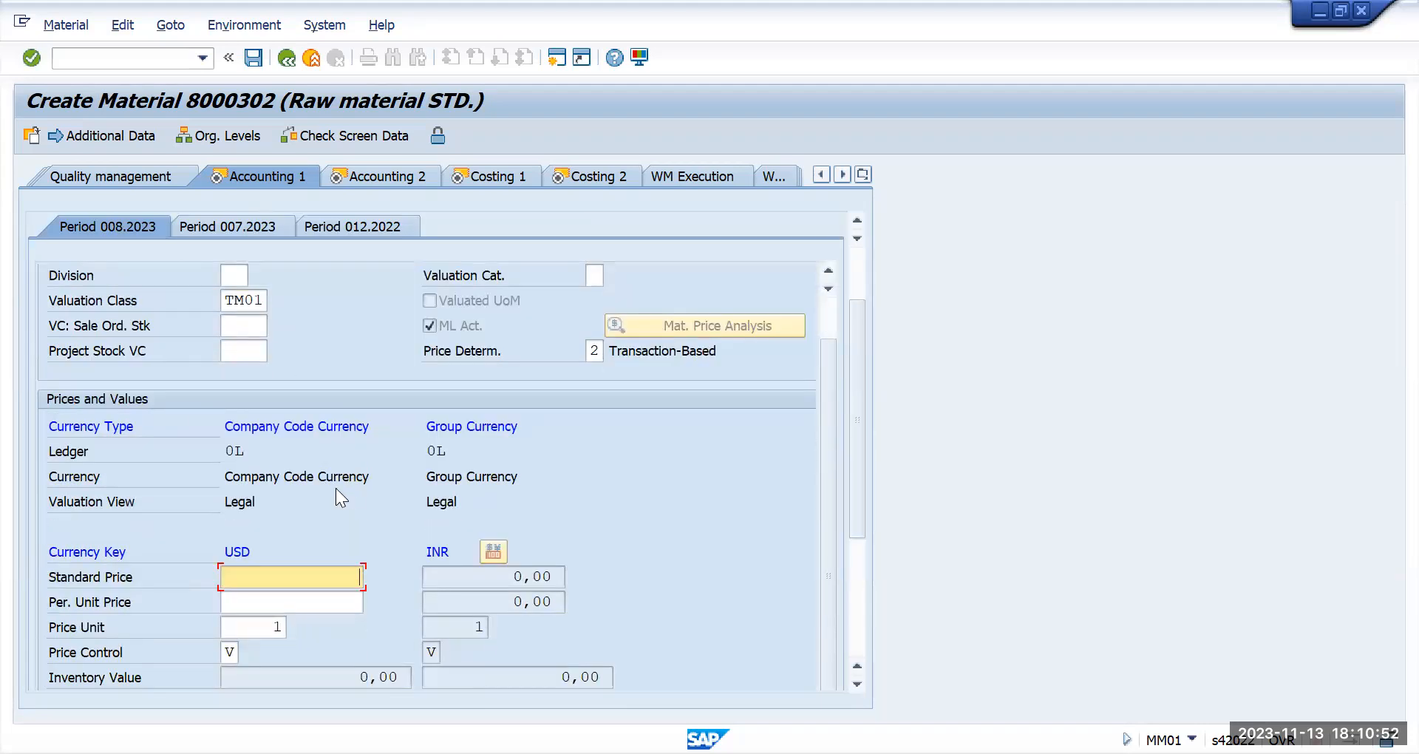
scroll(336, 488, "down", 3)
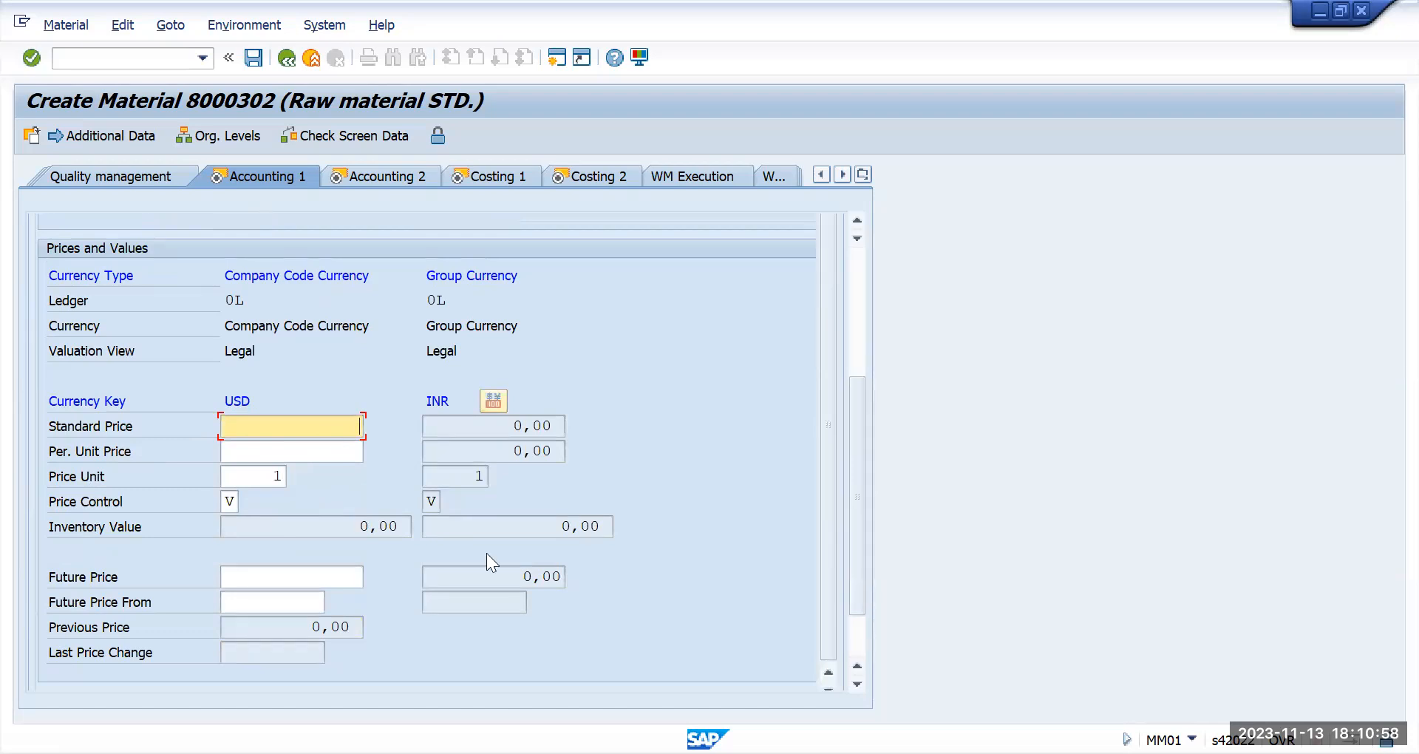
type("200")
key("Tab")
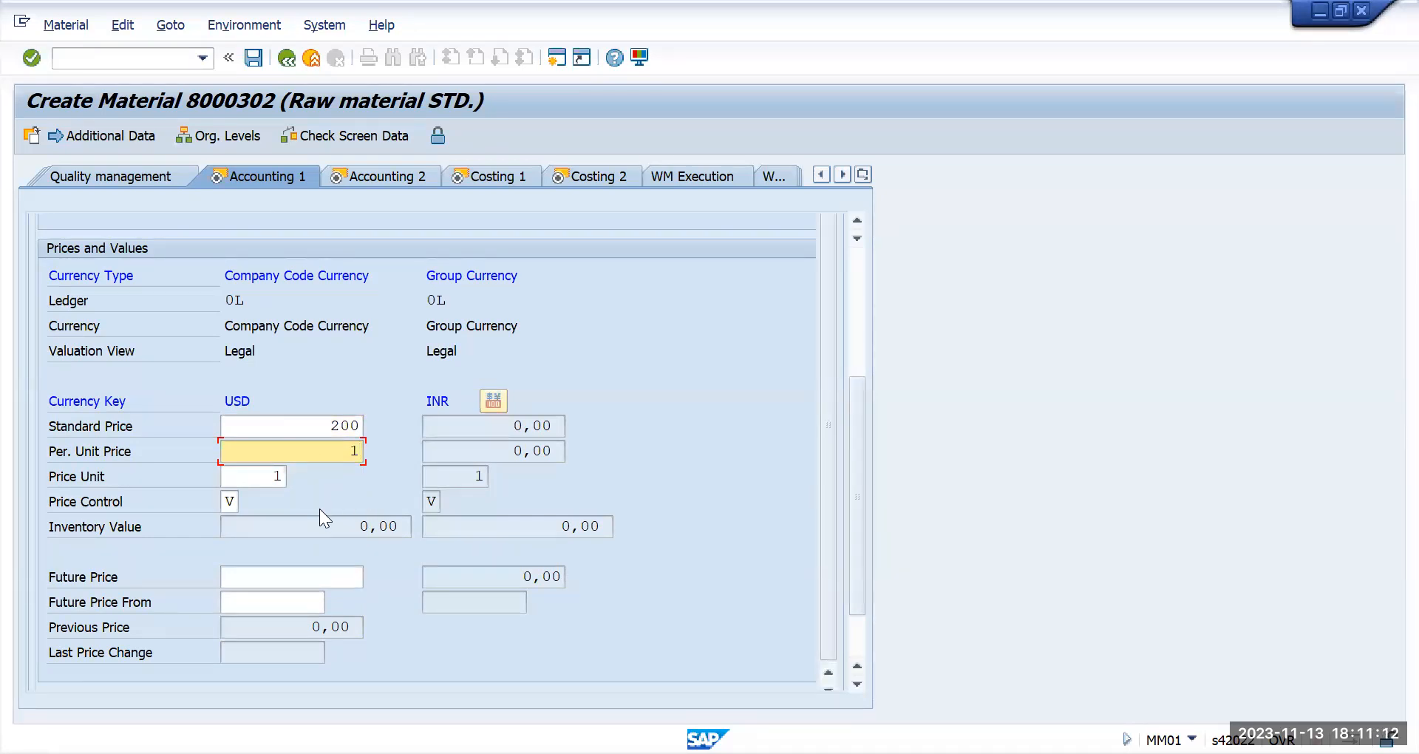
key("alt+Tab")
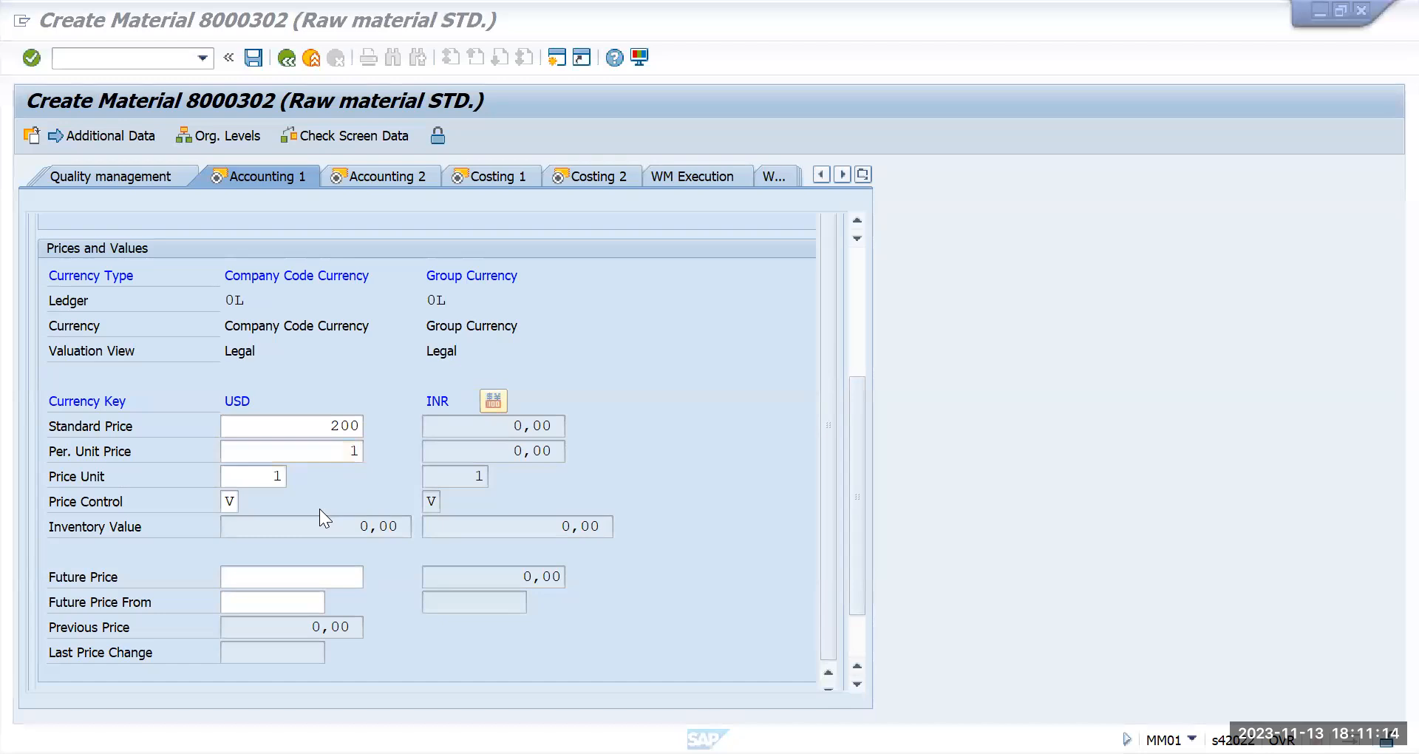
key("alt+Tab")
- Set the price control to S (Standard price) and confirm the accounting entries
left_click(238, 504)
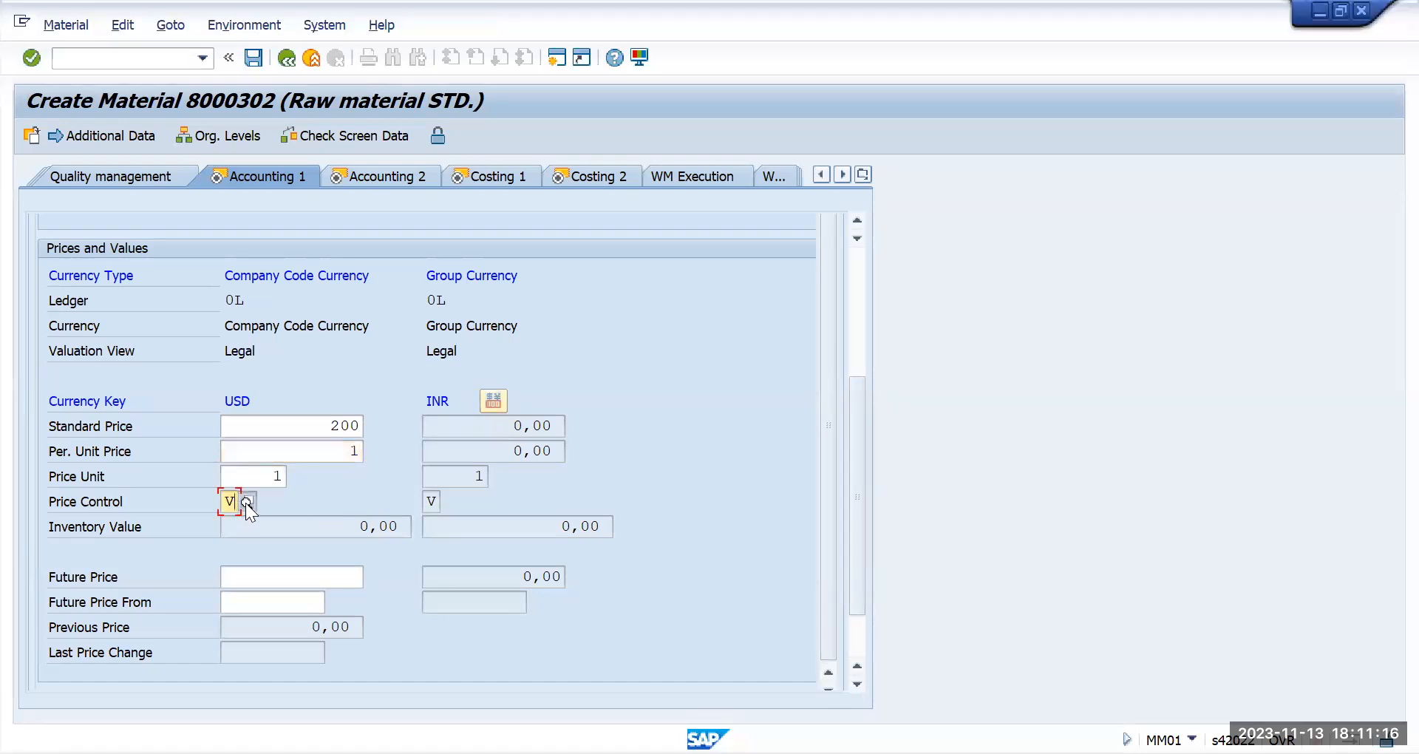
left_click(246, 501)
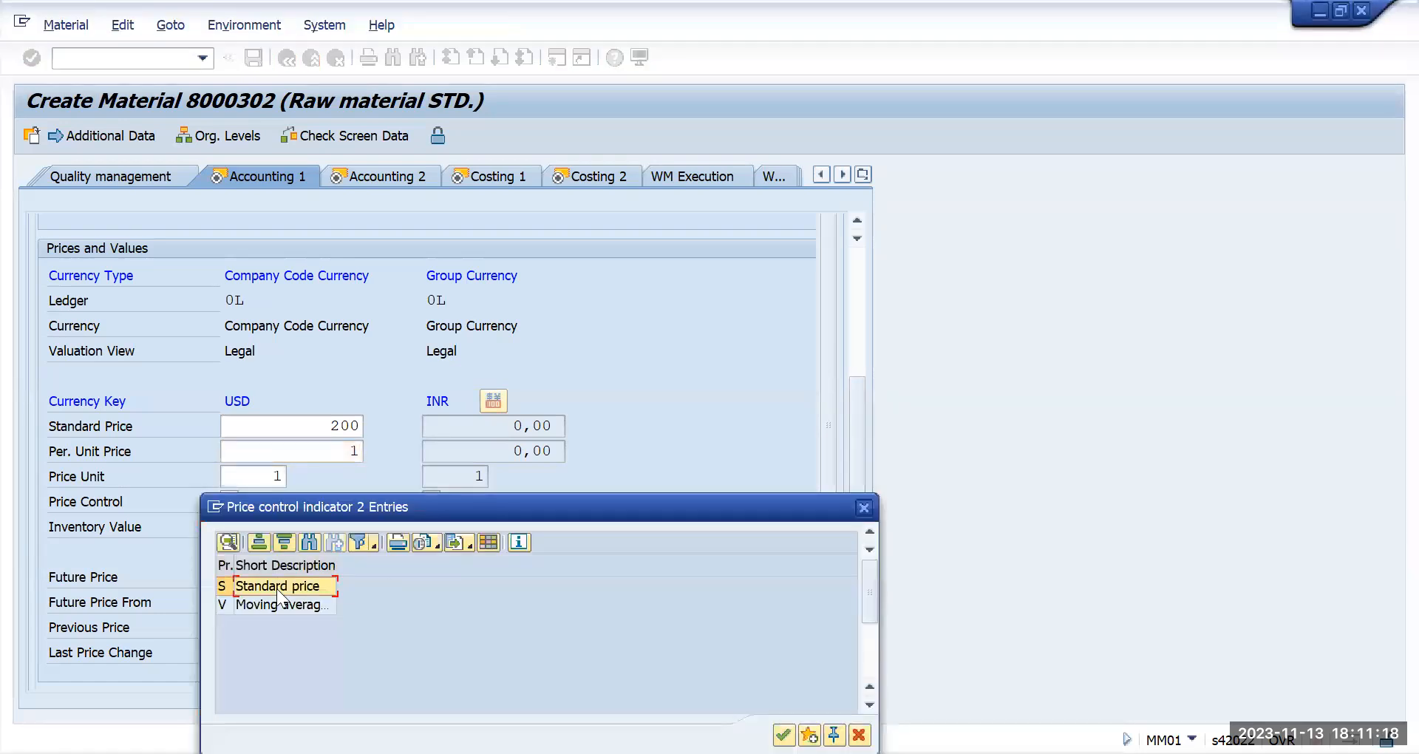
double_click(276, 586)
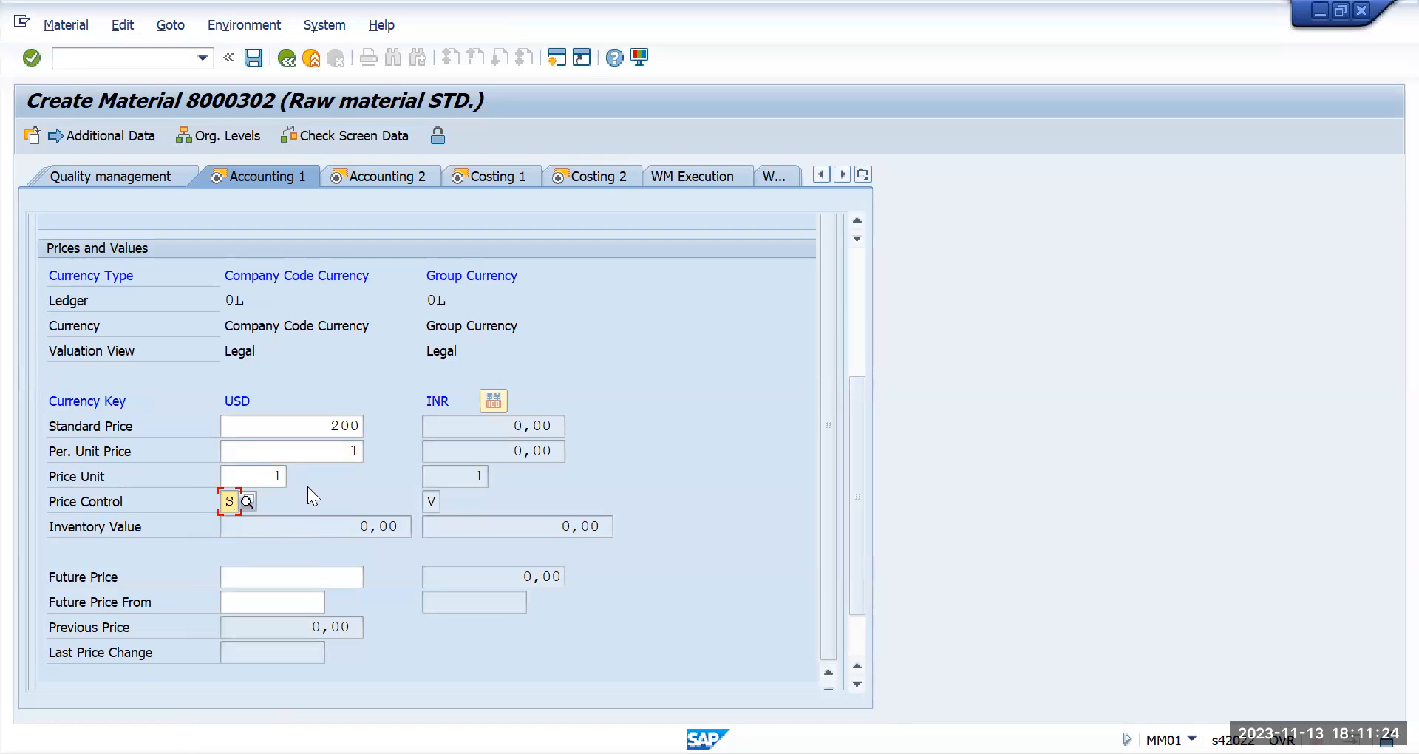
key("Return")
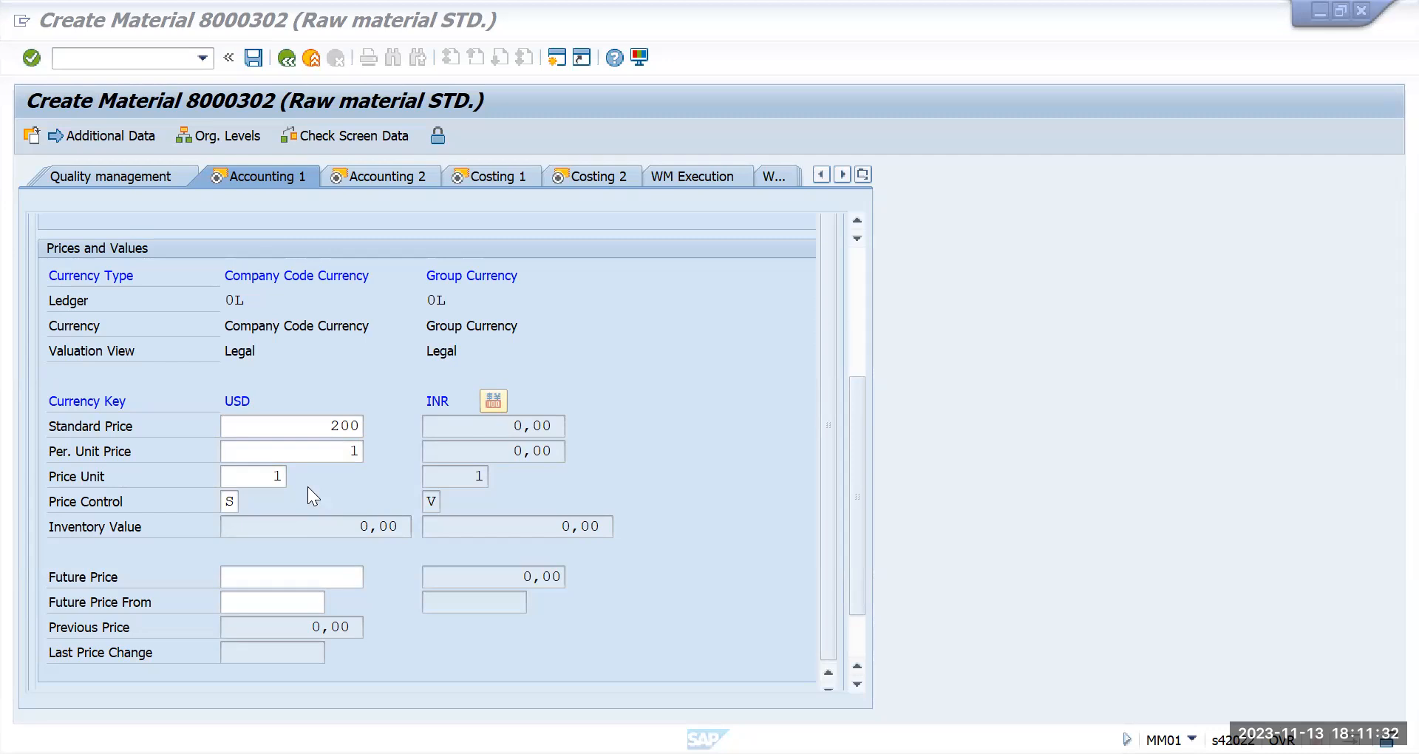
key("Return")
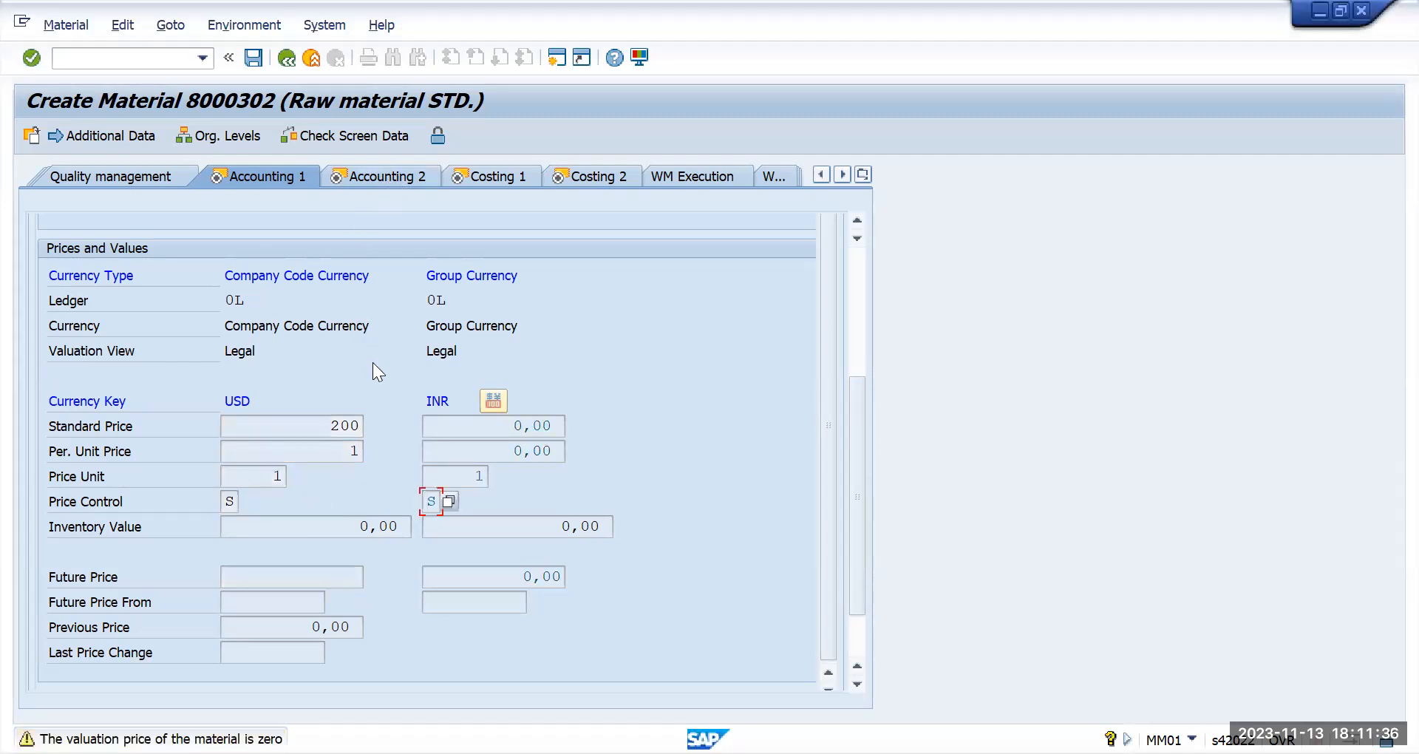
key("Return")
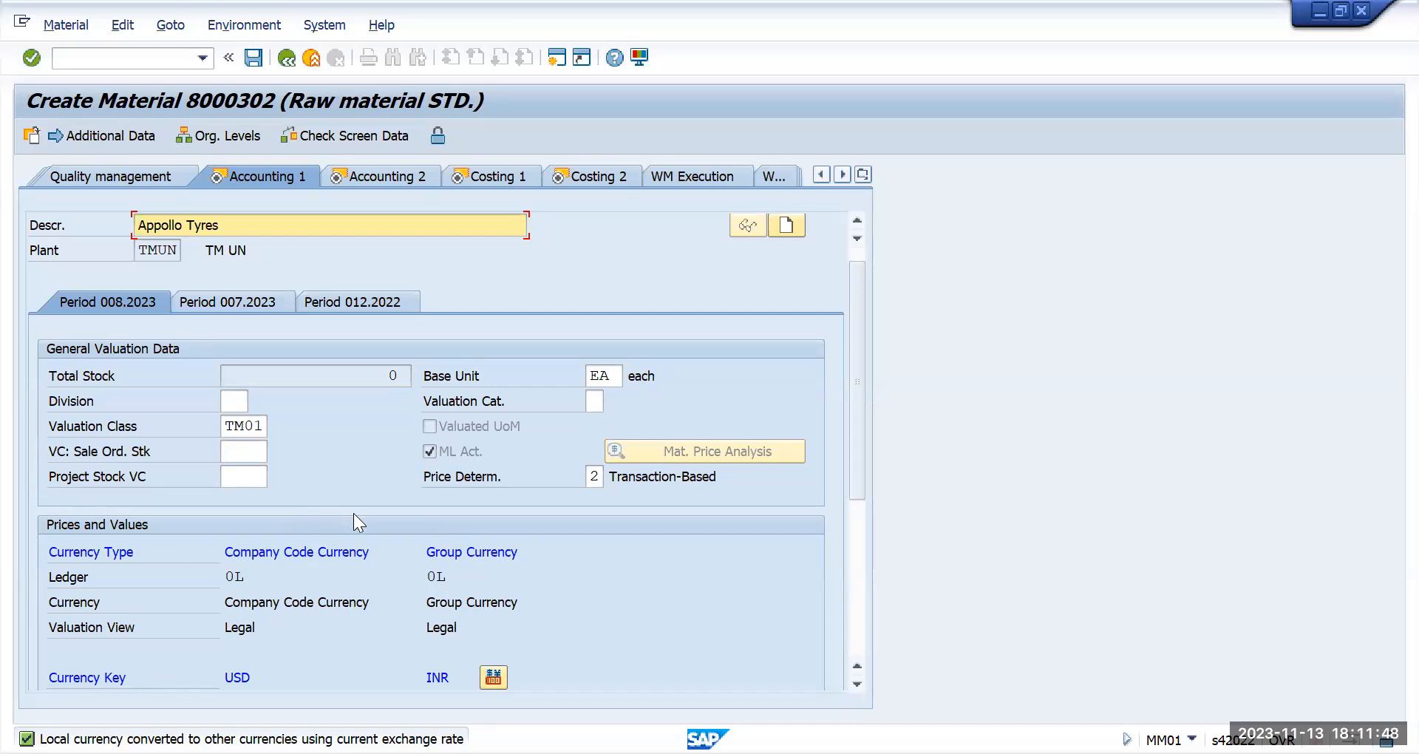
- Check the converted standard price in group currency against the price in company code currency
scroll(354, 513, "down", 3)
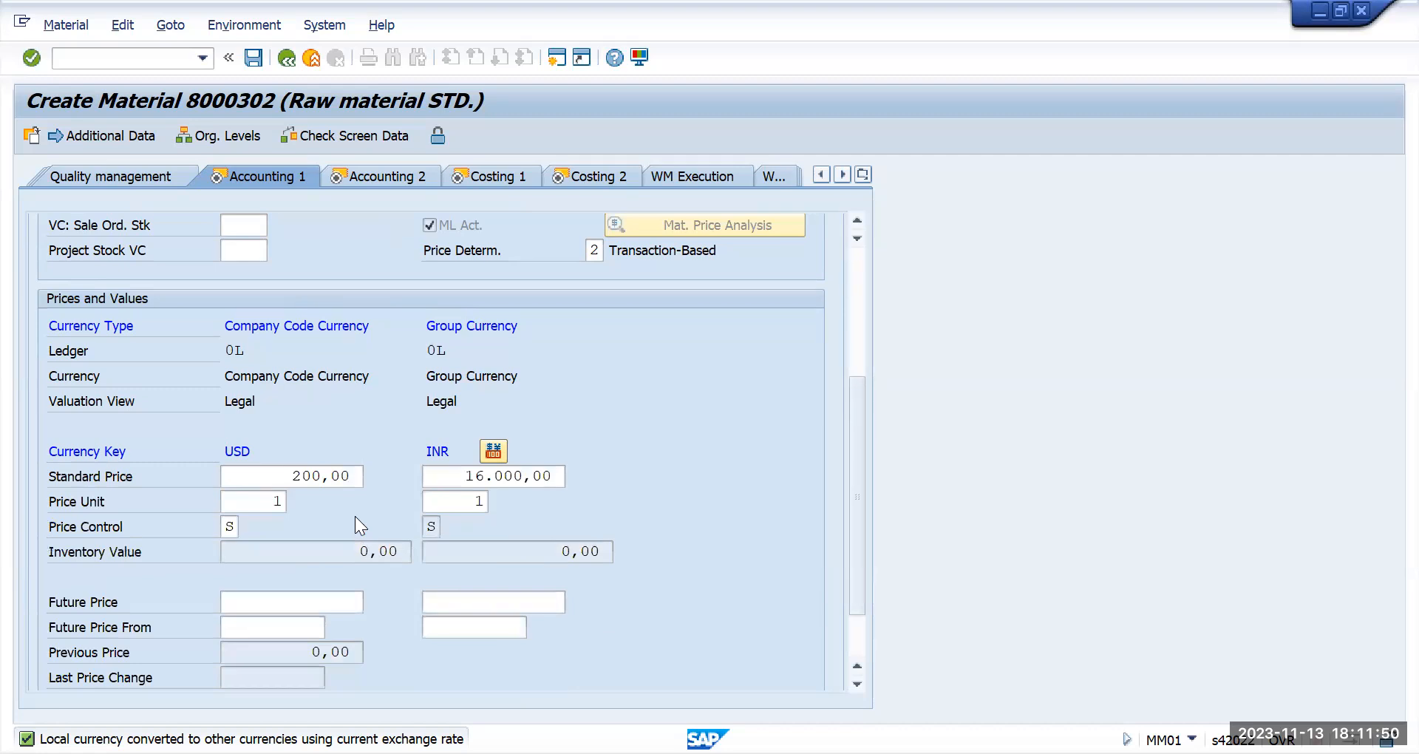
left_click_drag(462, 477, 612, 486)
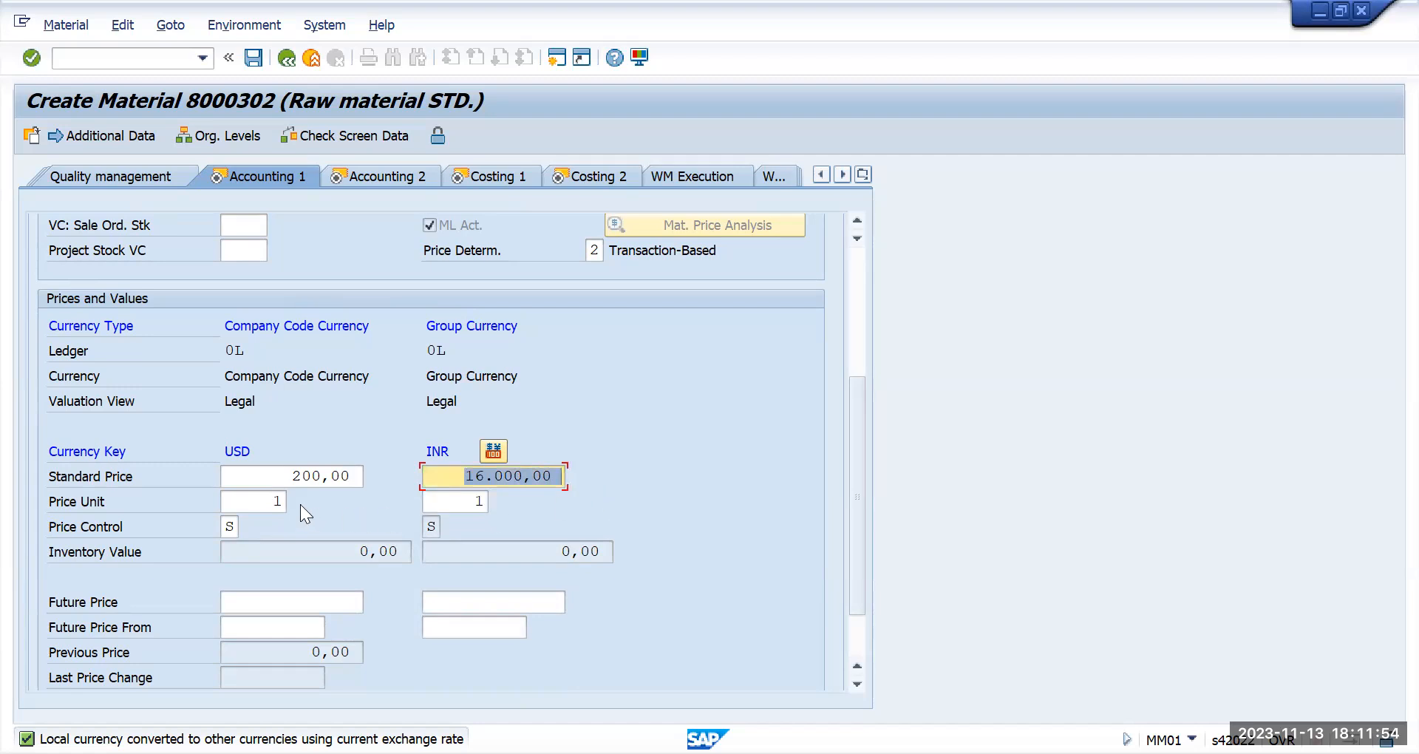
left_click_drag(279, 476, 376, 480)
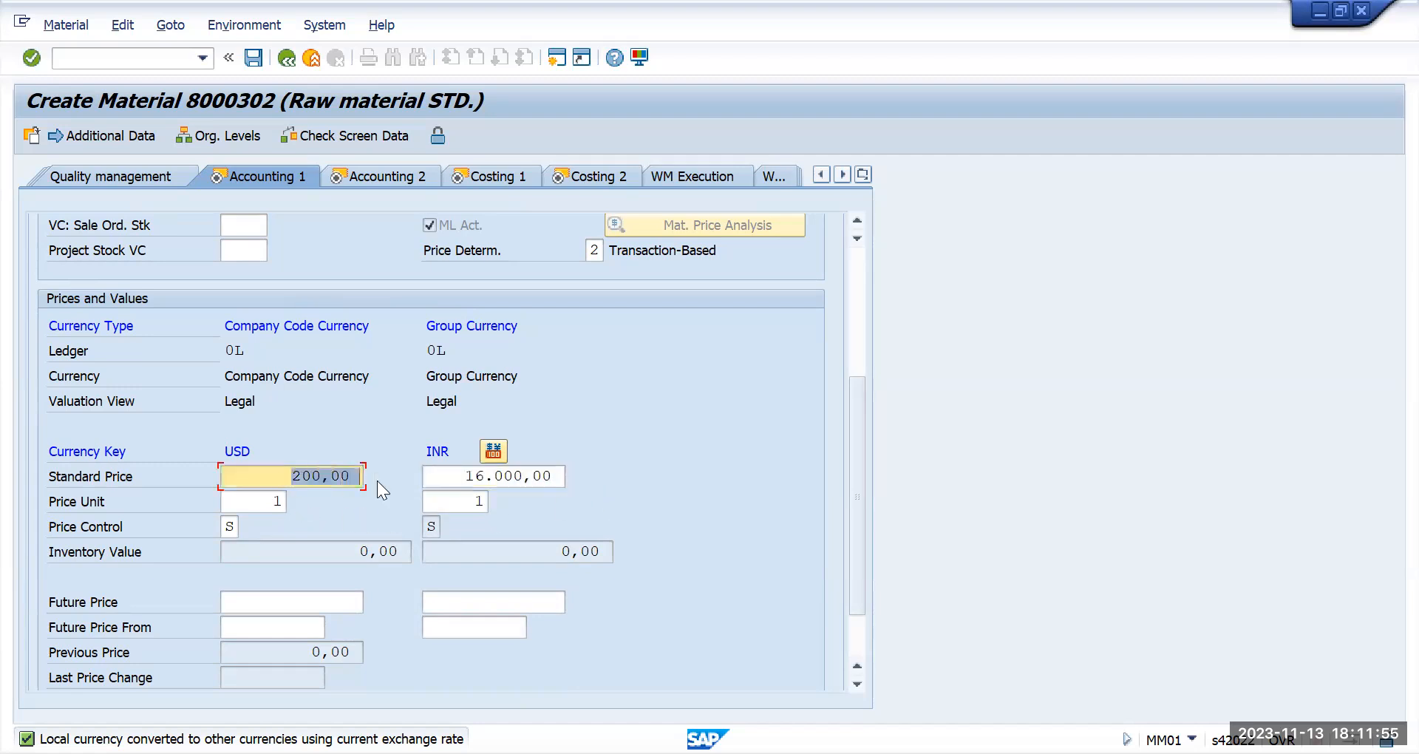
- Leave the Accounting 2 data blank, activate Material origin in the Costing 1 data and continue to the Costing 2 data
left_click(381, 174)
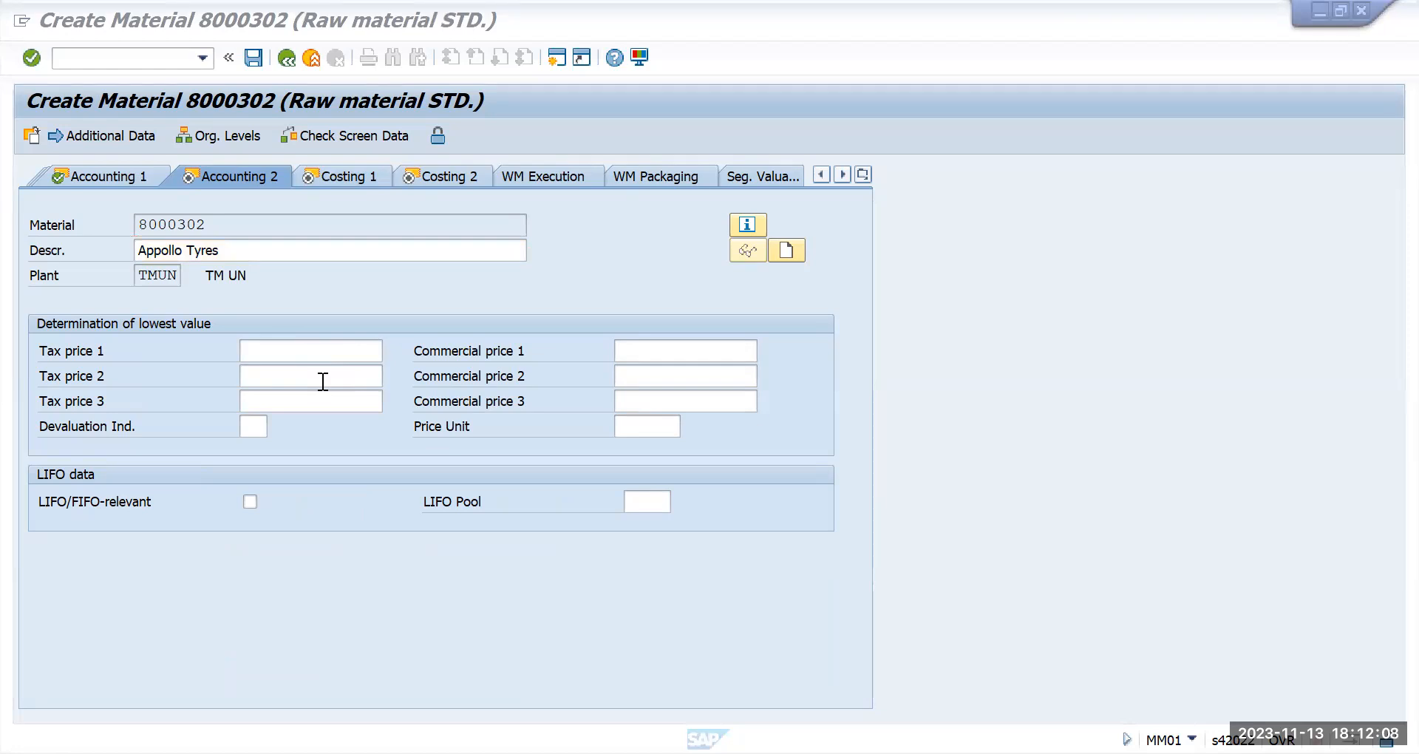
key("Return")
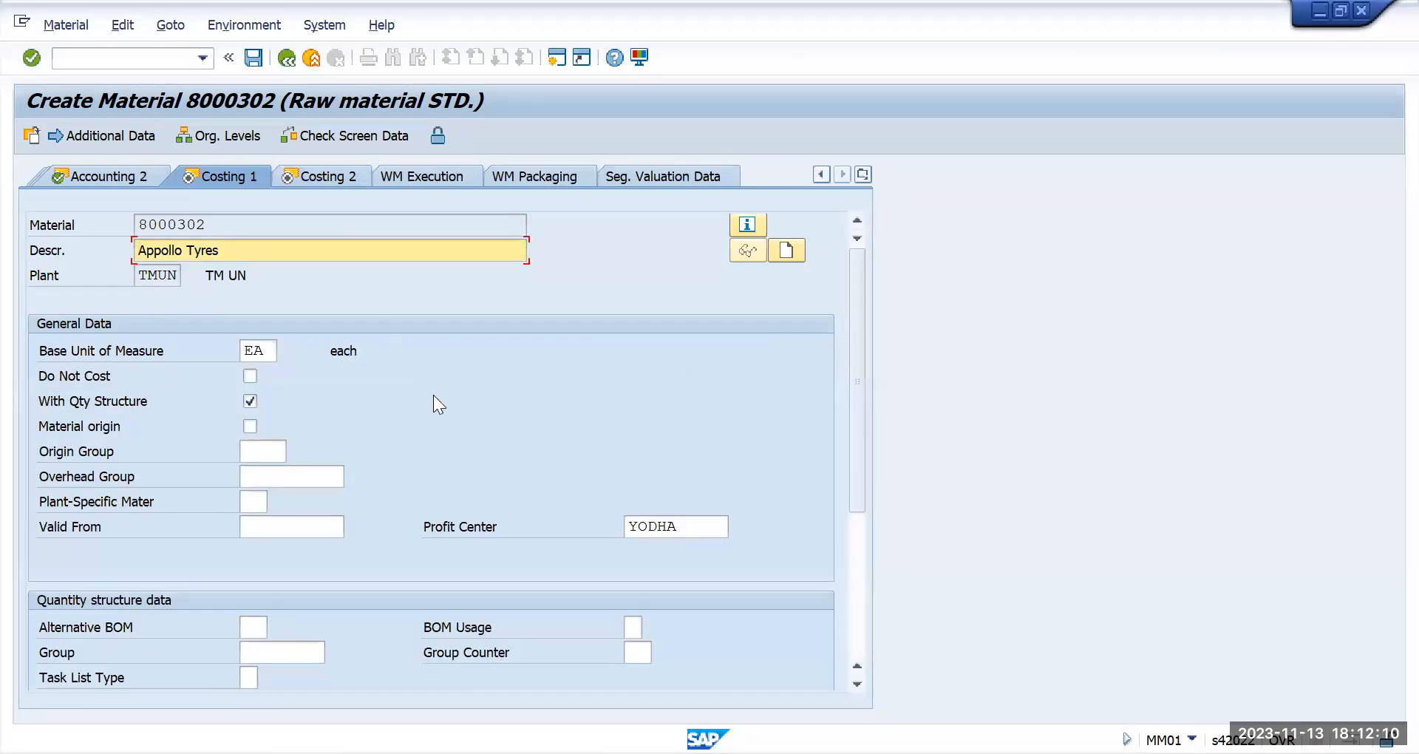
key("Return")
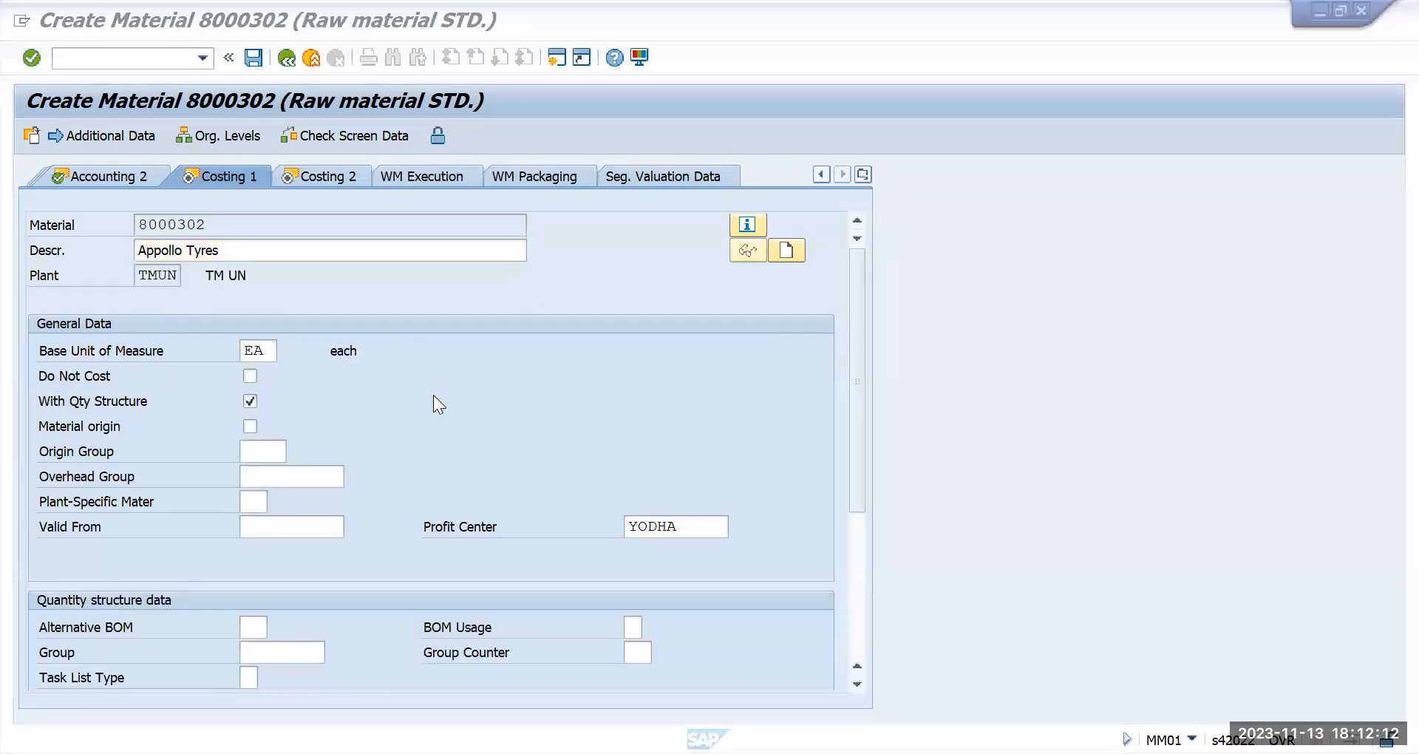
left_click(250, 426)
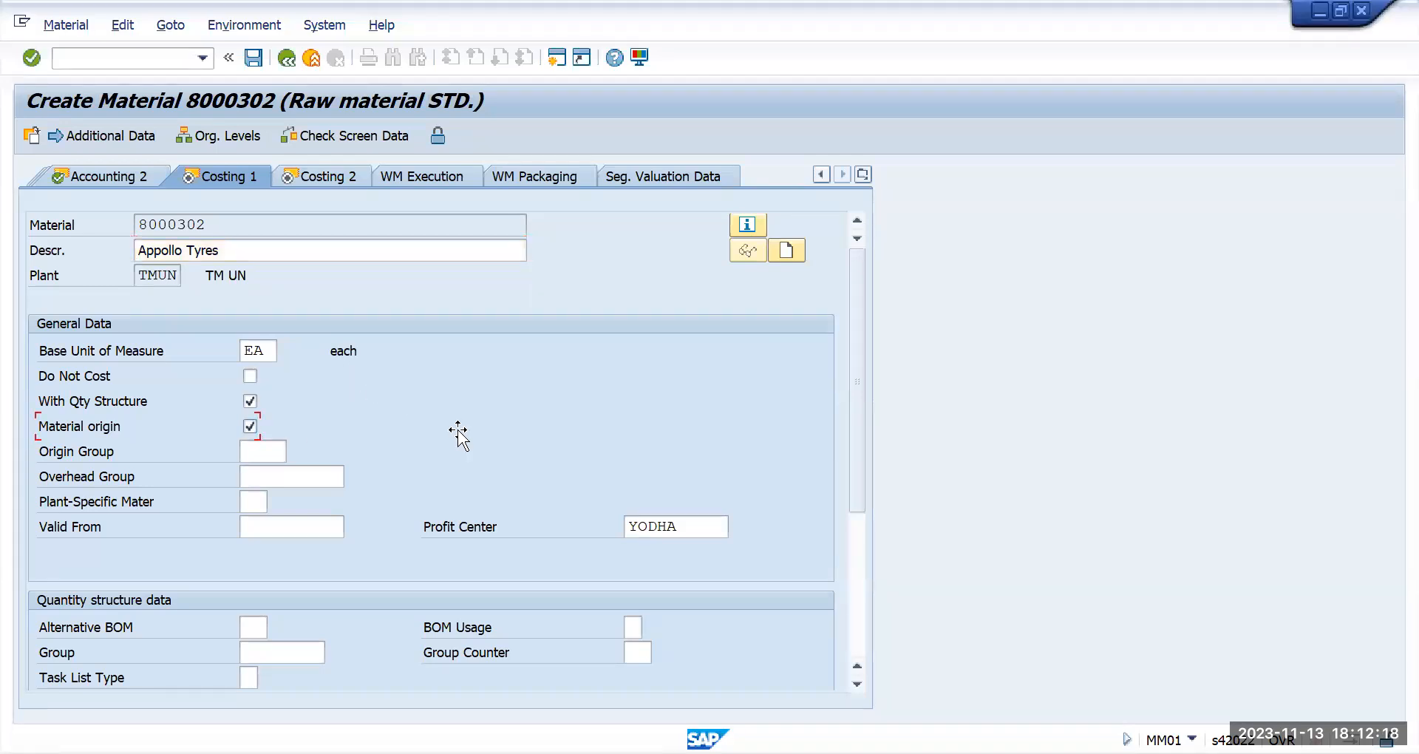
key("Return")
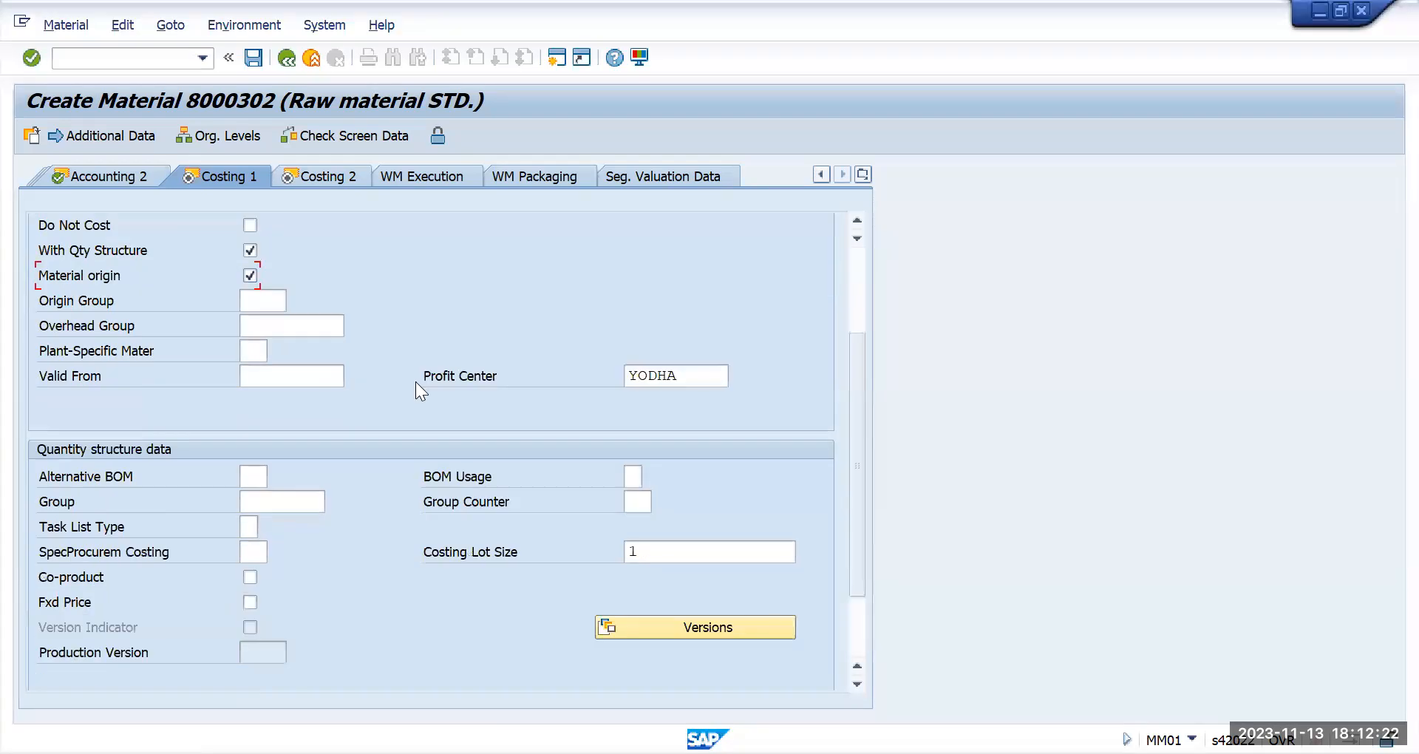
key("Return")
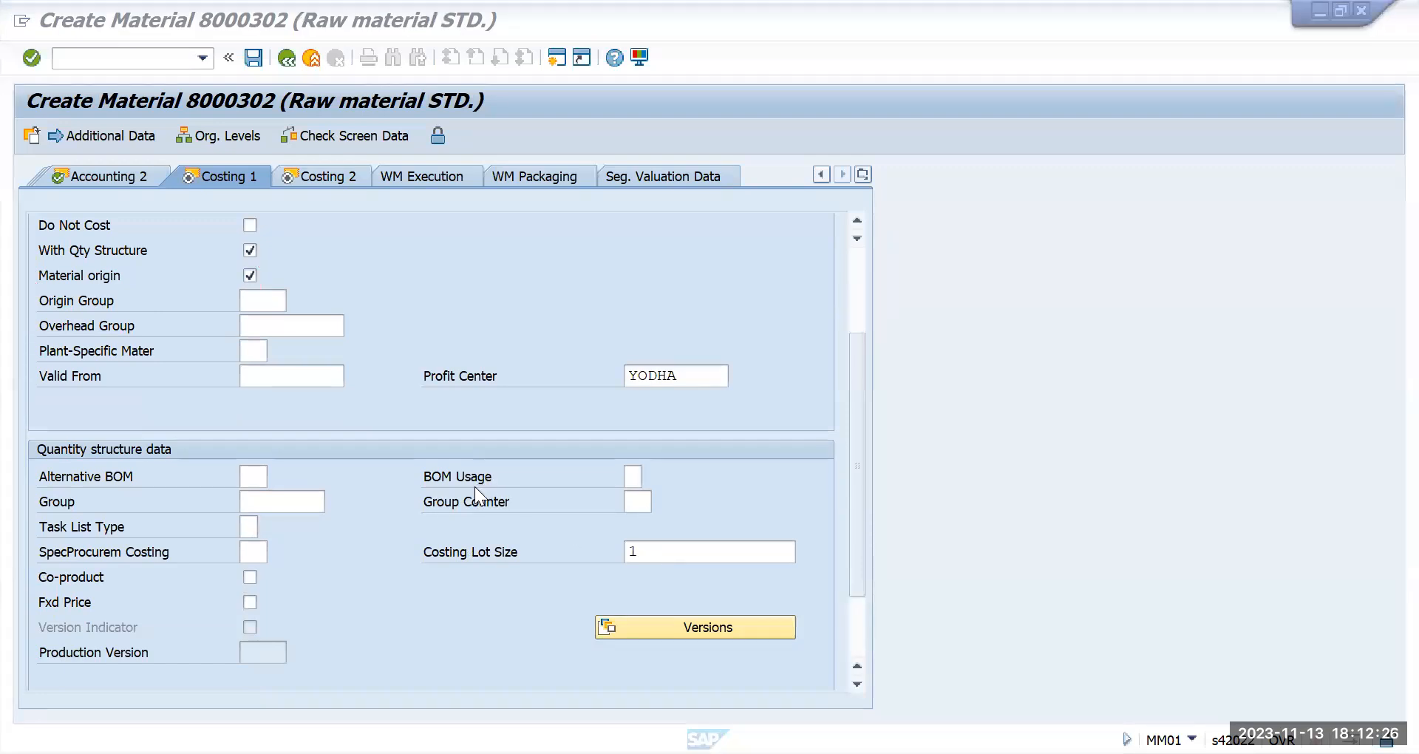
key("Return")
key("Return")
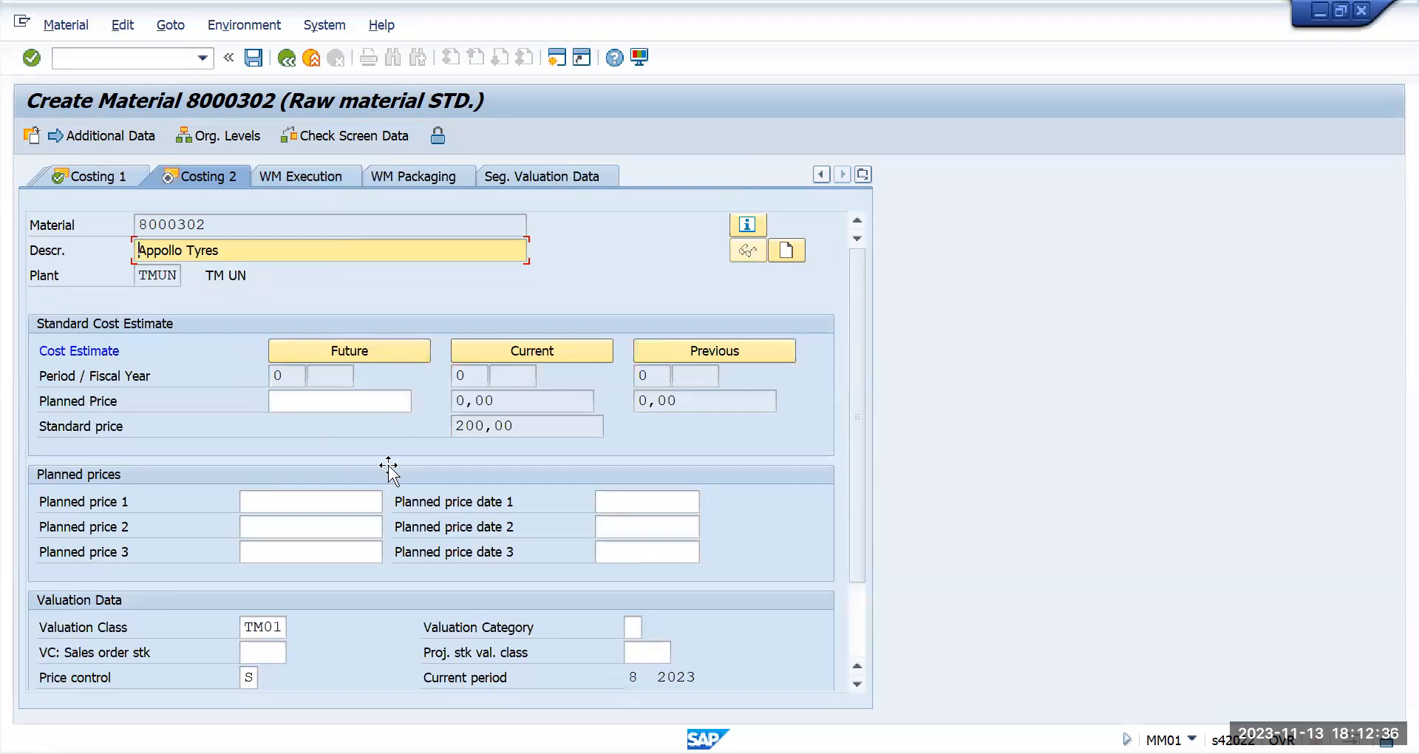
- Review the valuation data in the Costing 2 view and save the new material
key("Return")
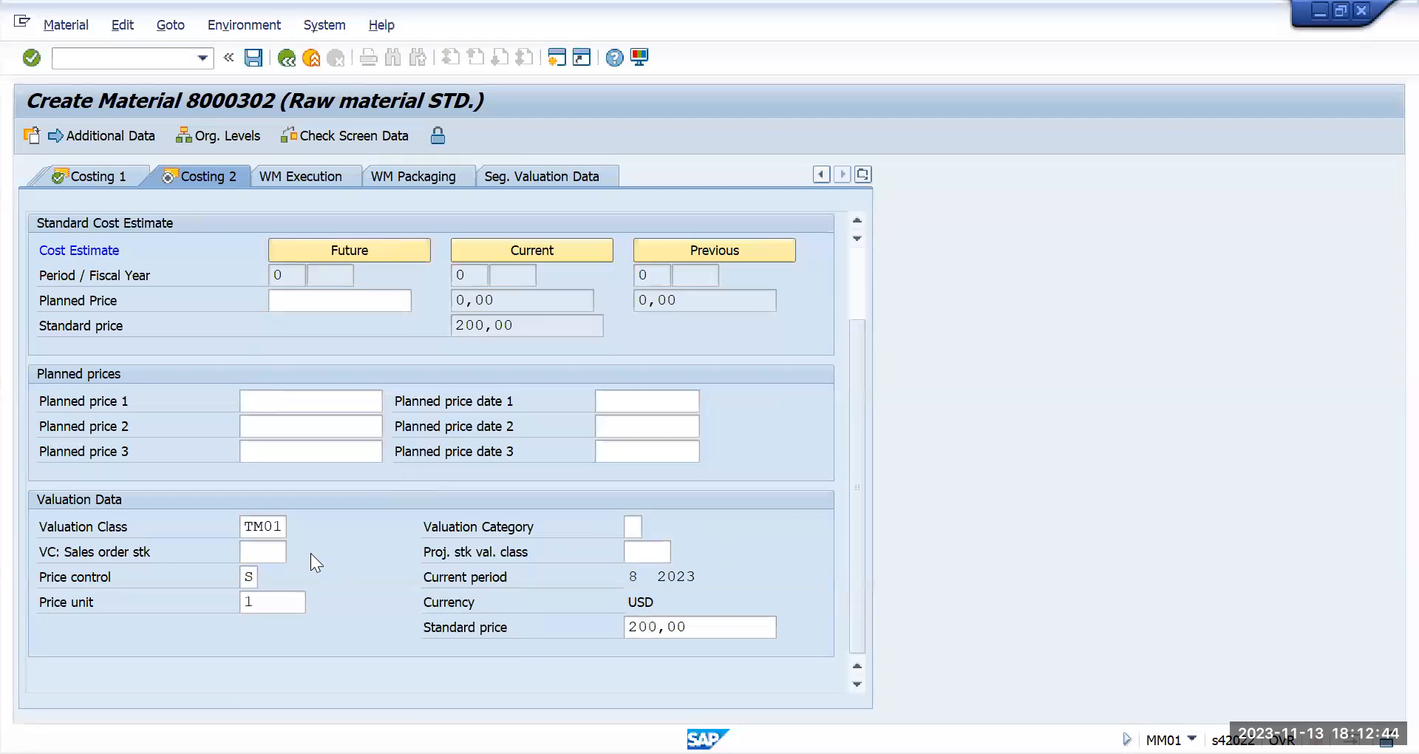
left_click(270, 602)
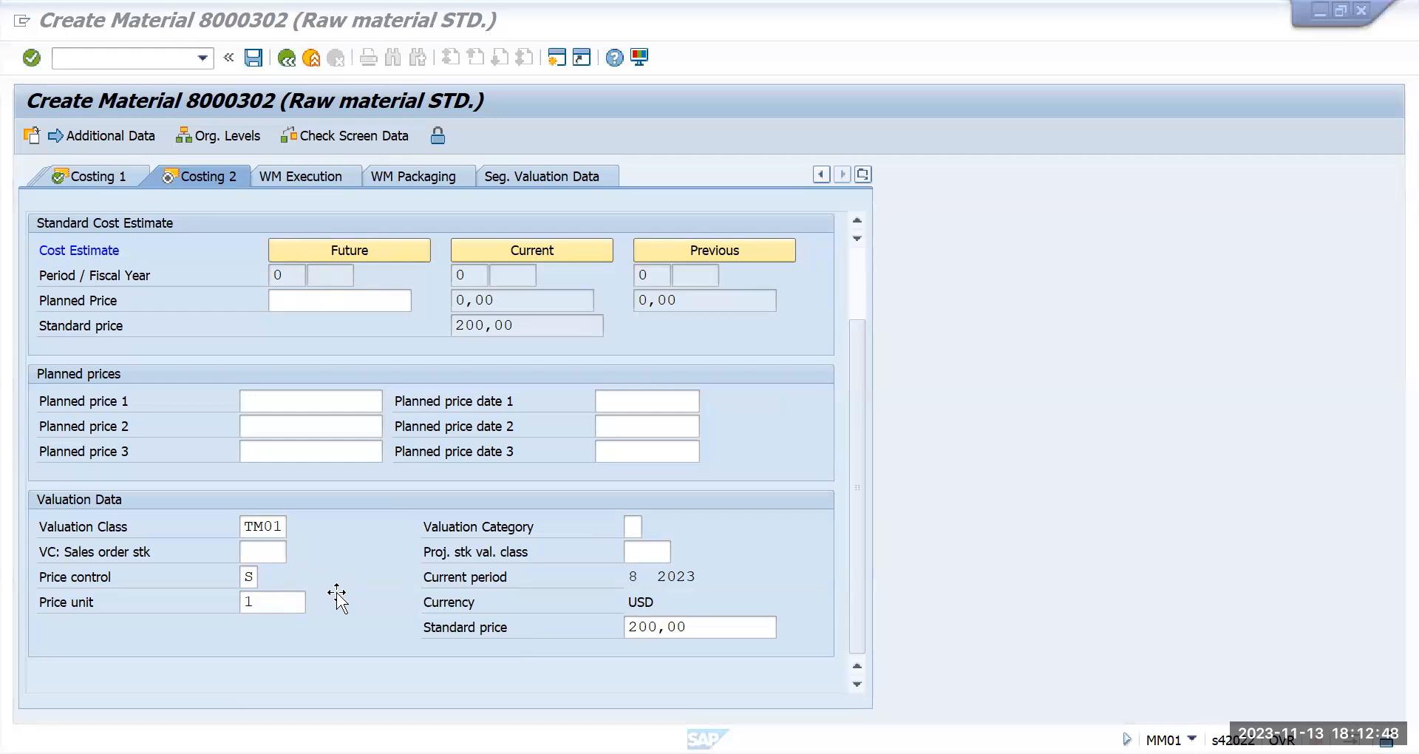
left_click(783, 593)
left_click(192, 102)
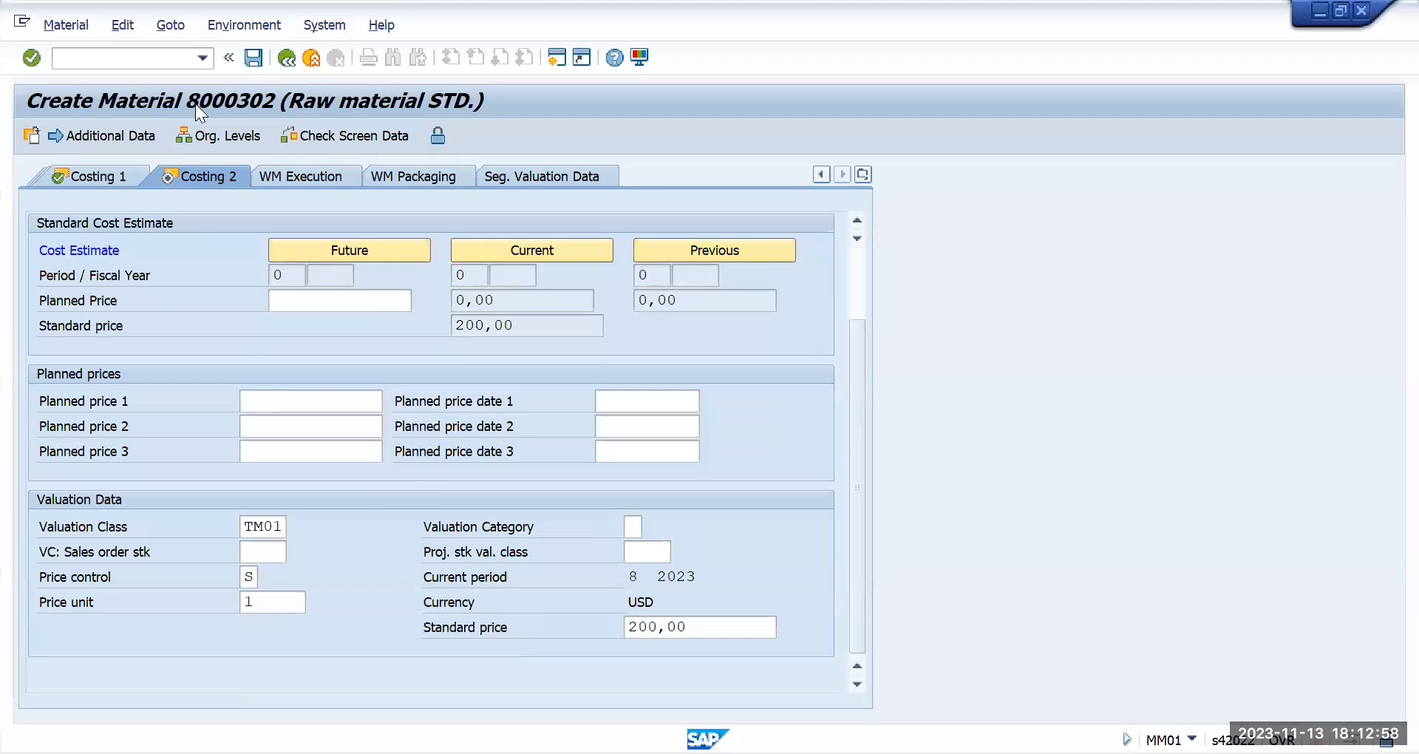
left_click(251, 58)
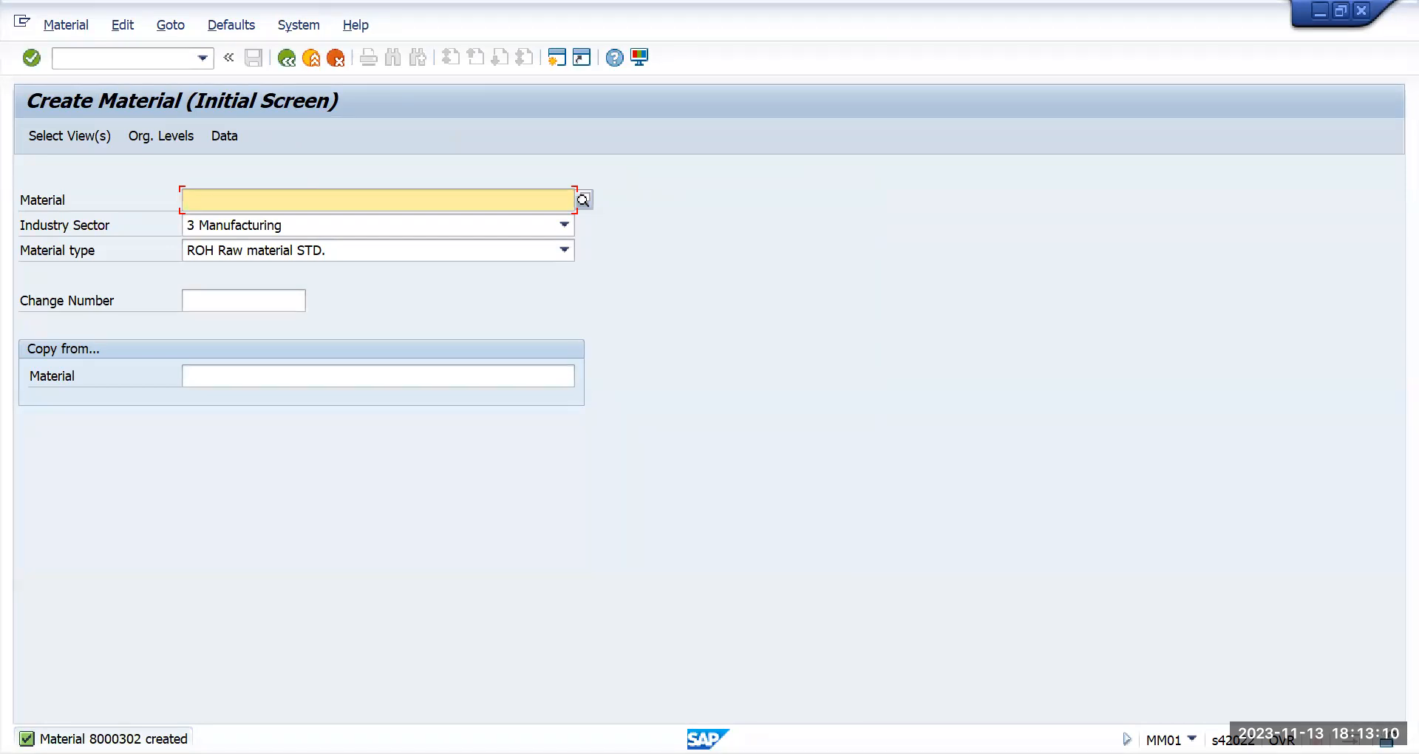
- Copy the new material's number from the details of the creation message and close the details
key("F3")
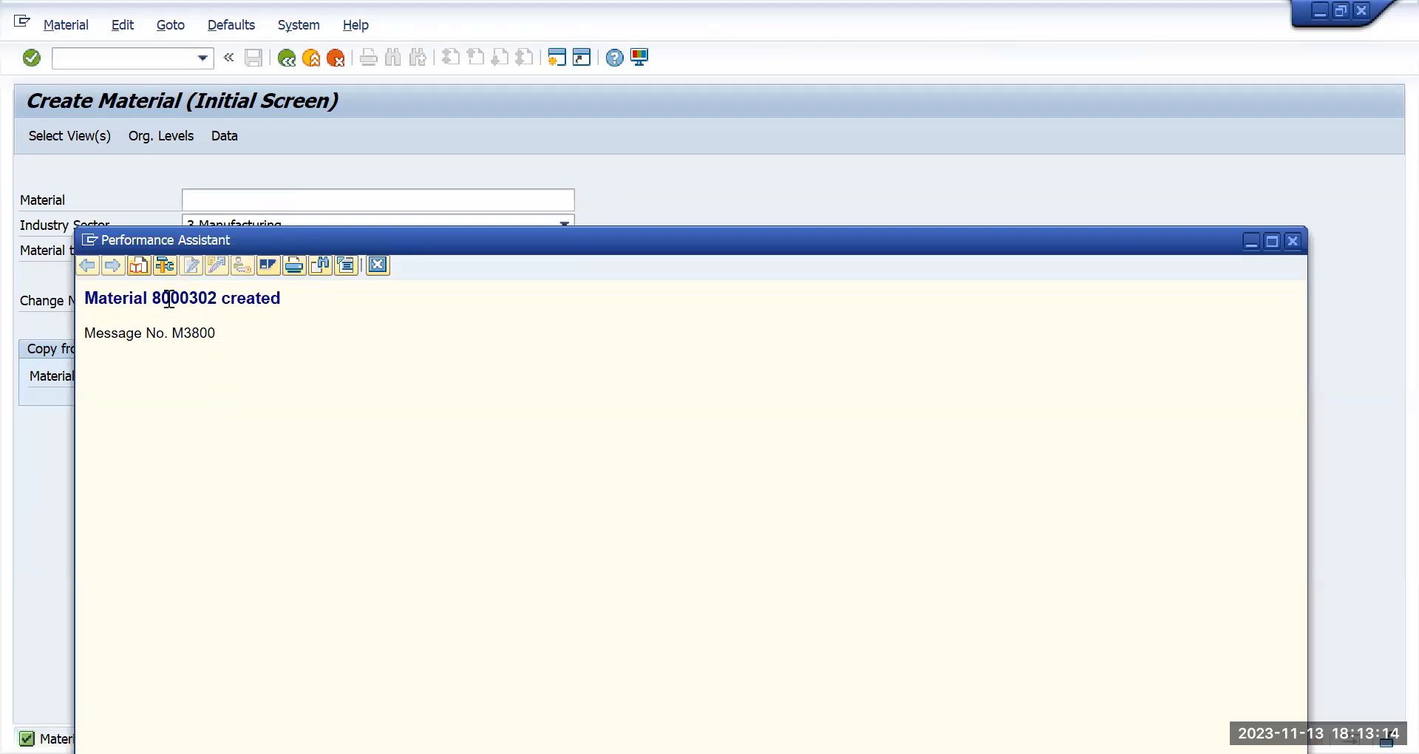
left_click_drag(152, 298, 217, 299)
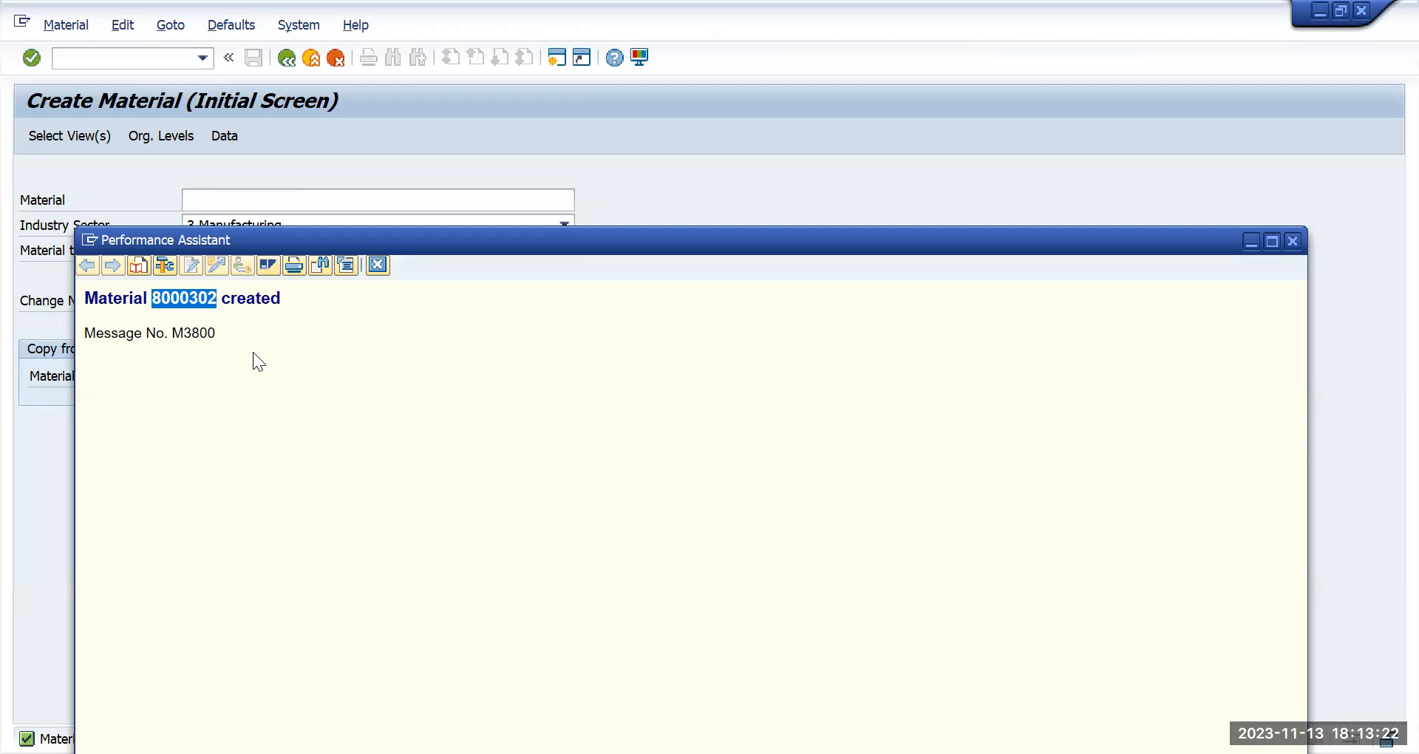
key("alt+Tab")
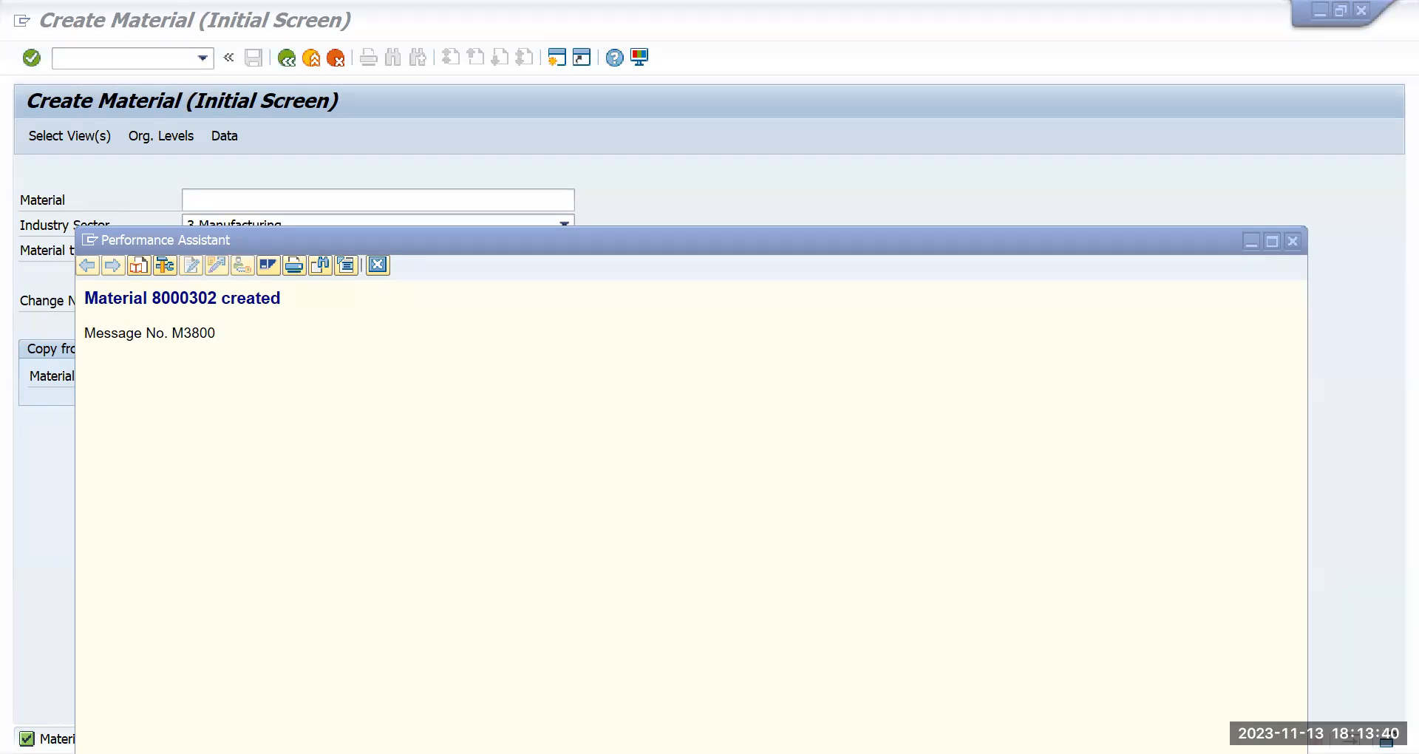
double_click(184, 298)
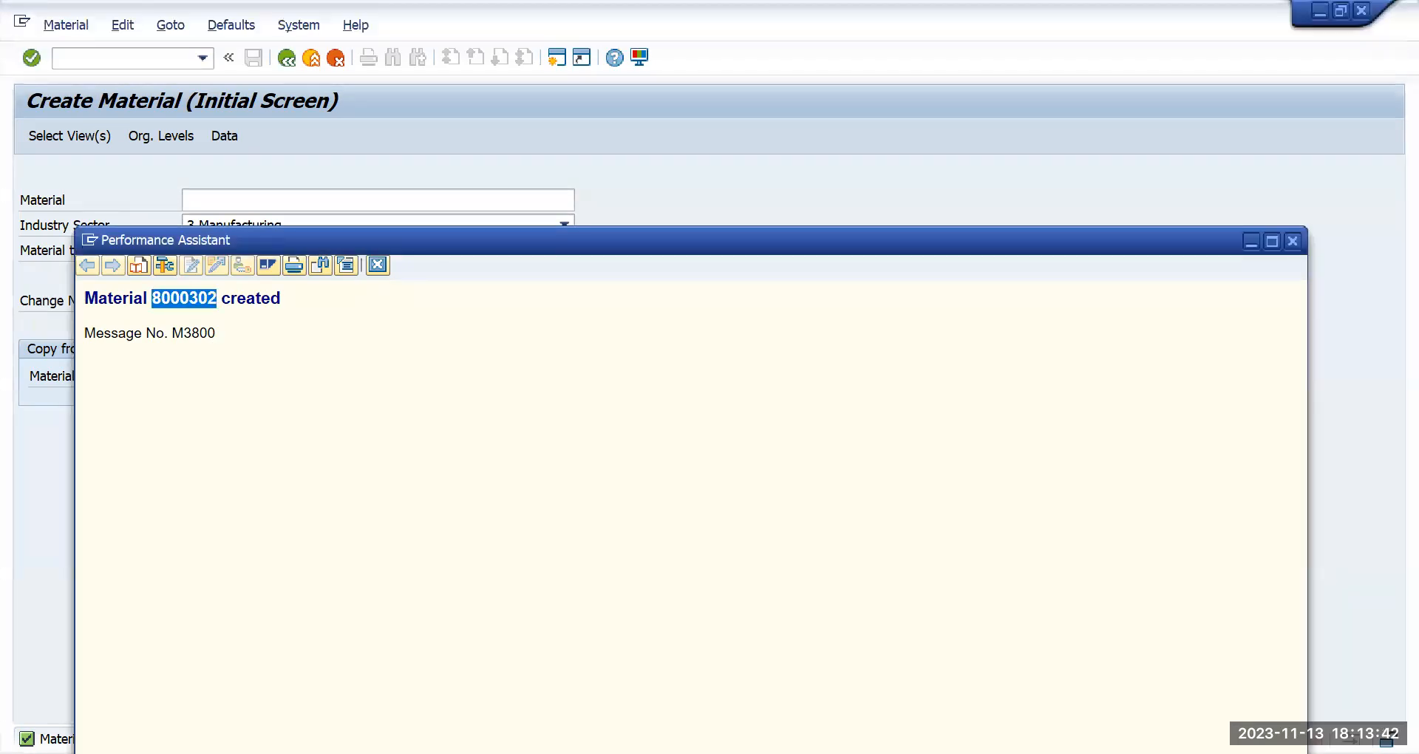
left_click(1292, 241)
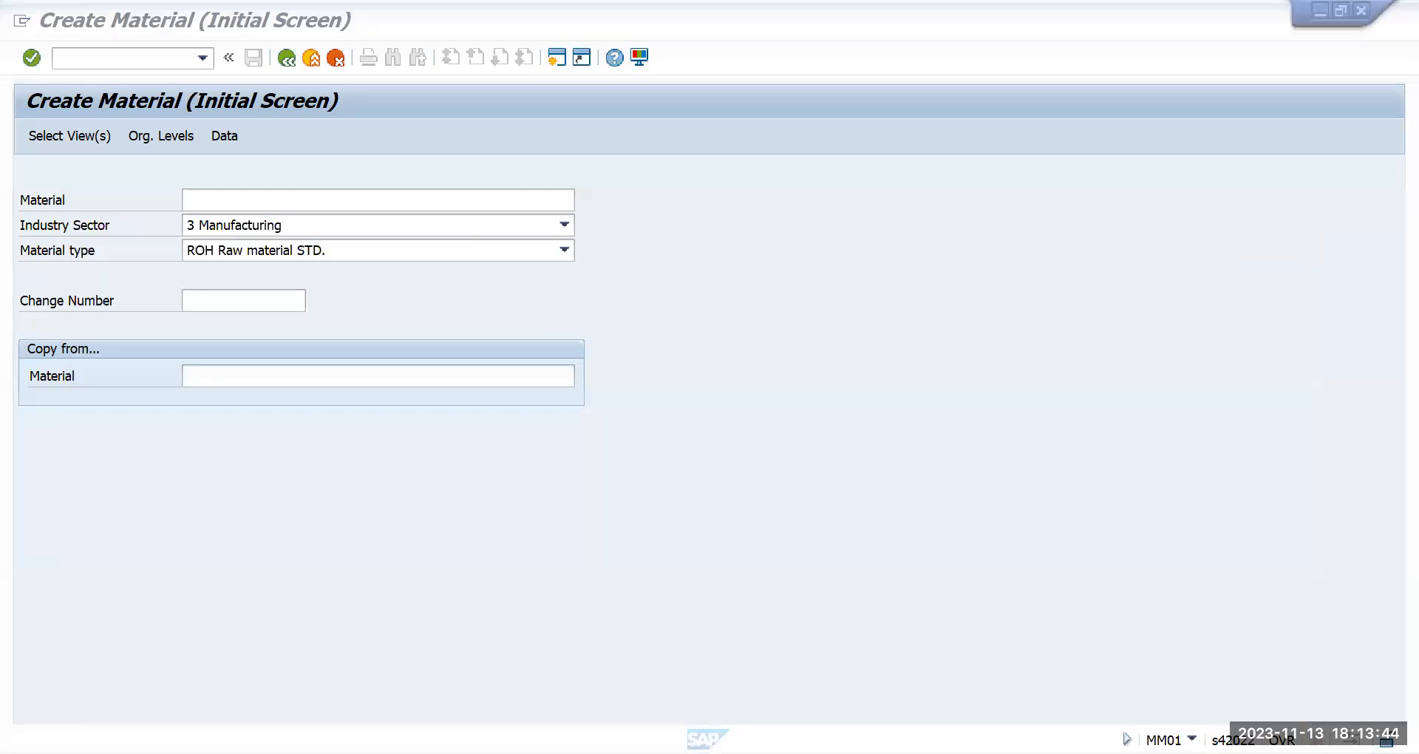
- Leave material creation and display the open vendor line items of company code TMUS in transaction FBL1N
left_click(102, 61)
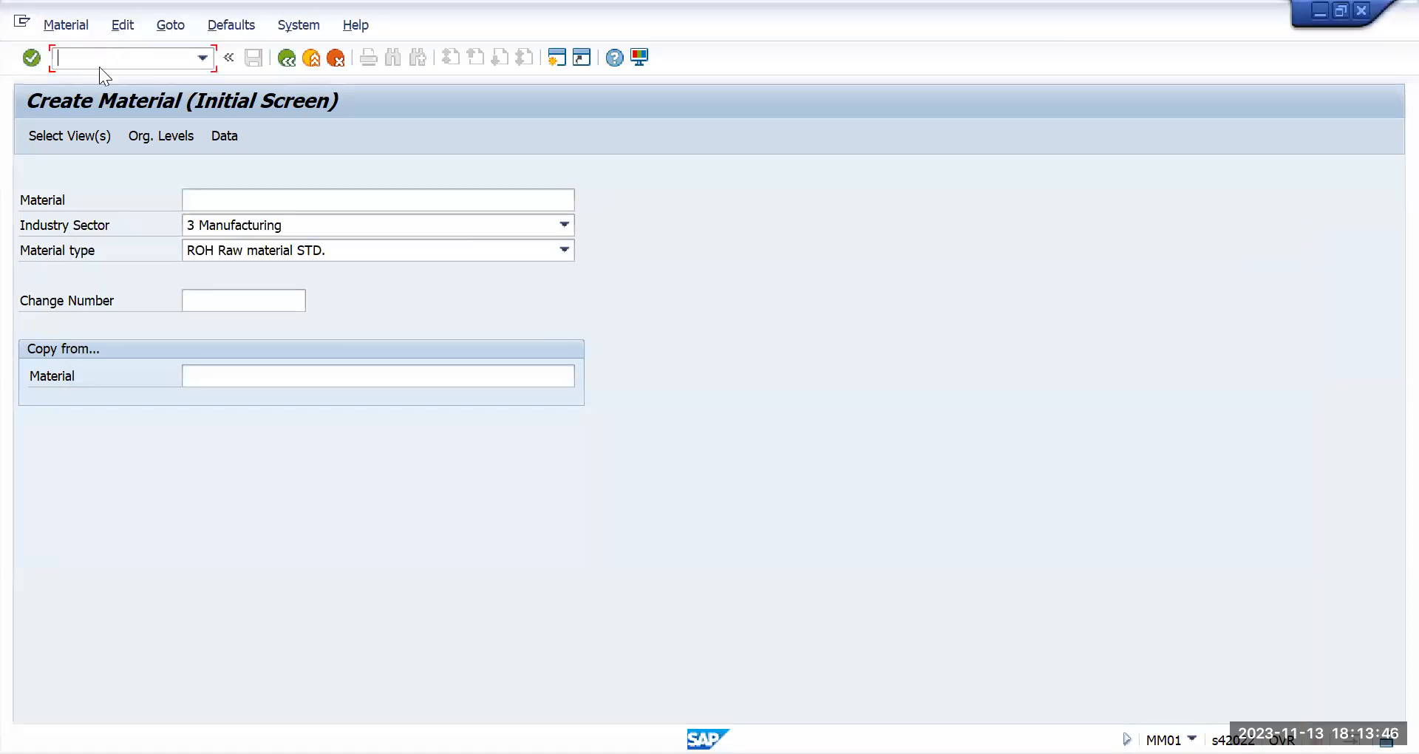
type("/n")
key("Return")
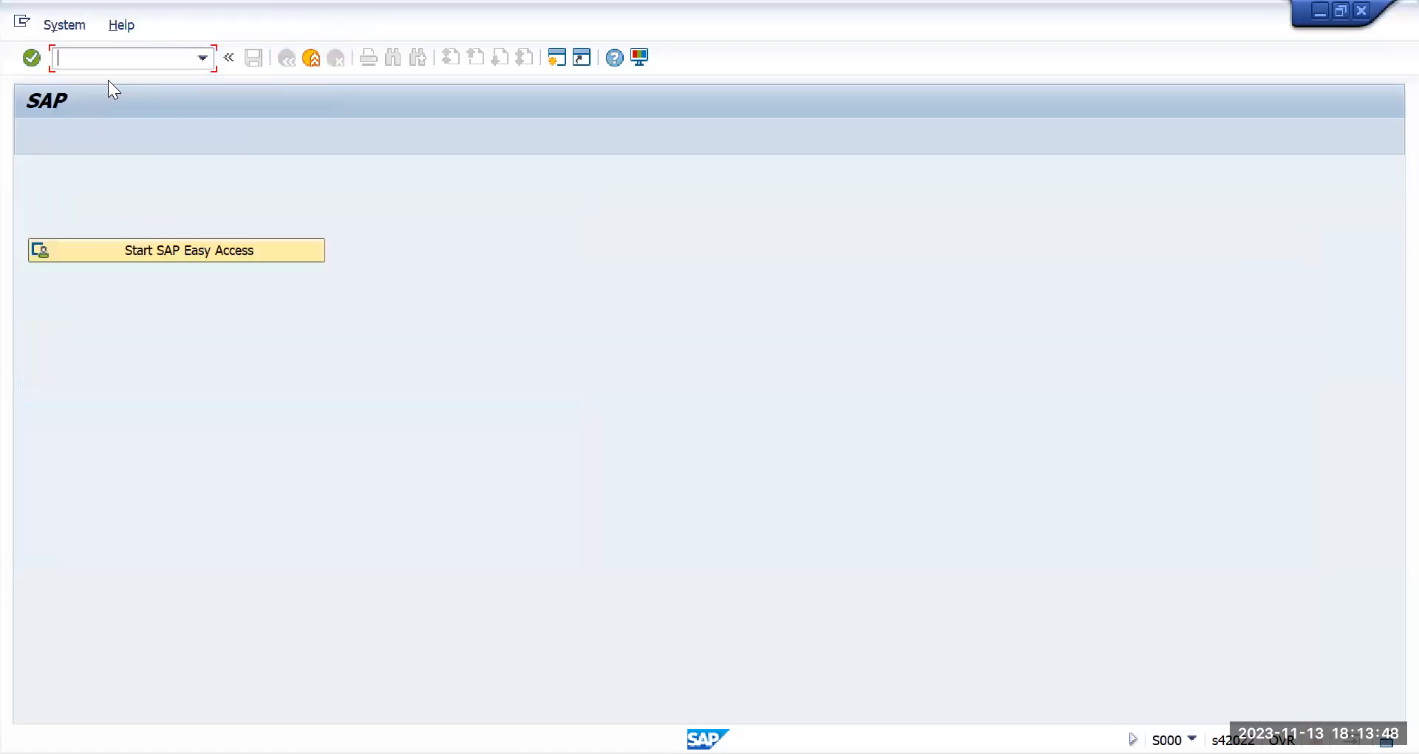
type("fbl1n")
key("Return")
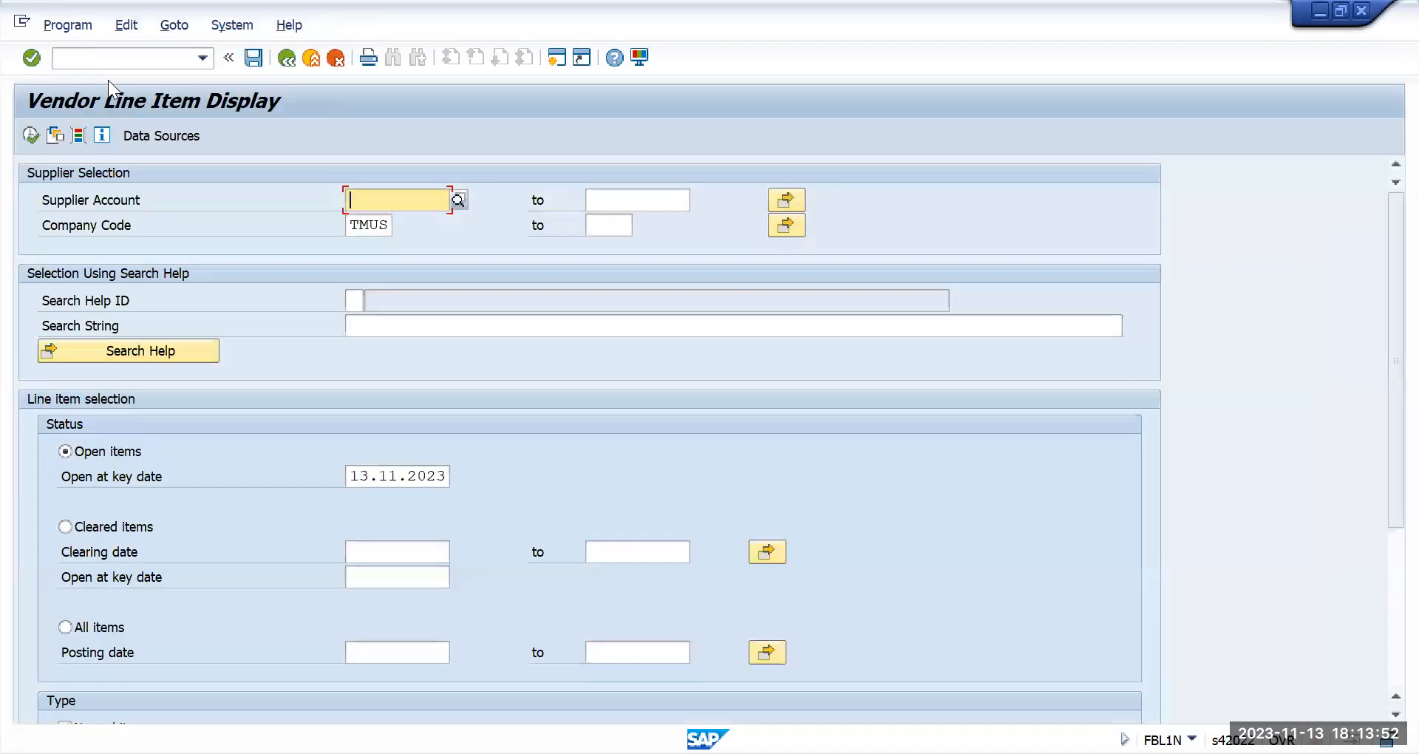
left_click(30, 135)
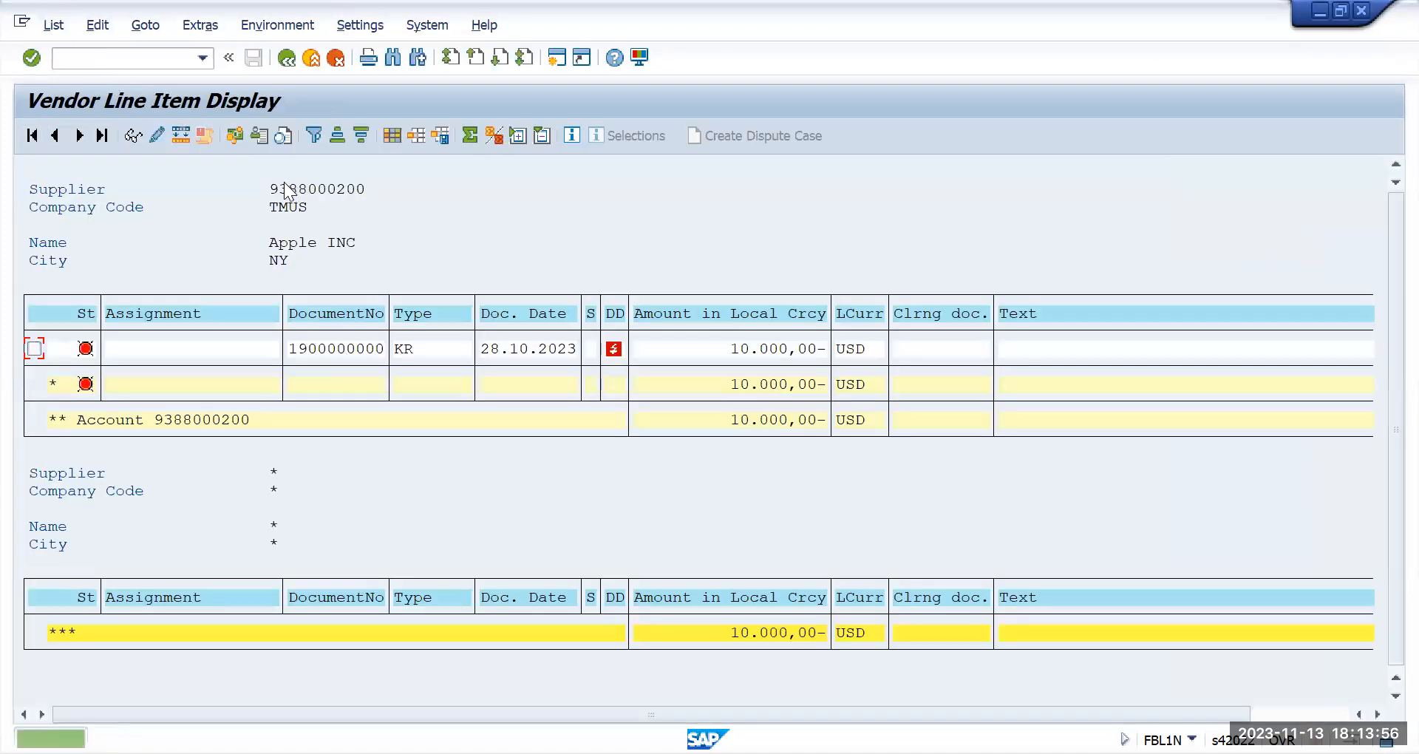
- Copy Apple INC's supplier number from the line item list and open the BP transaction for maintaining business partners
left_click(344, 189)
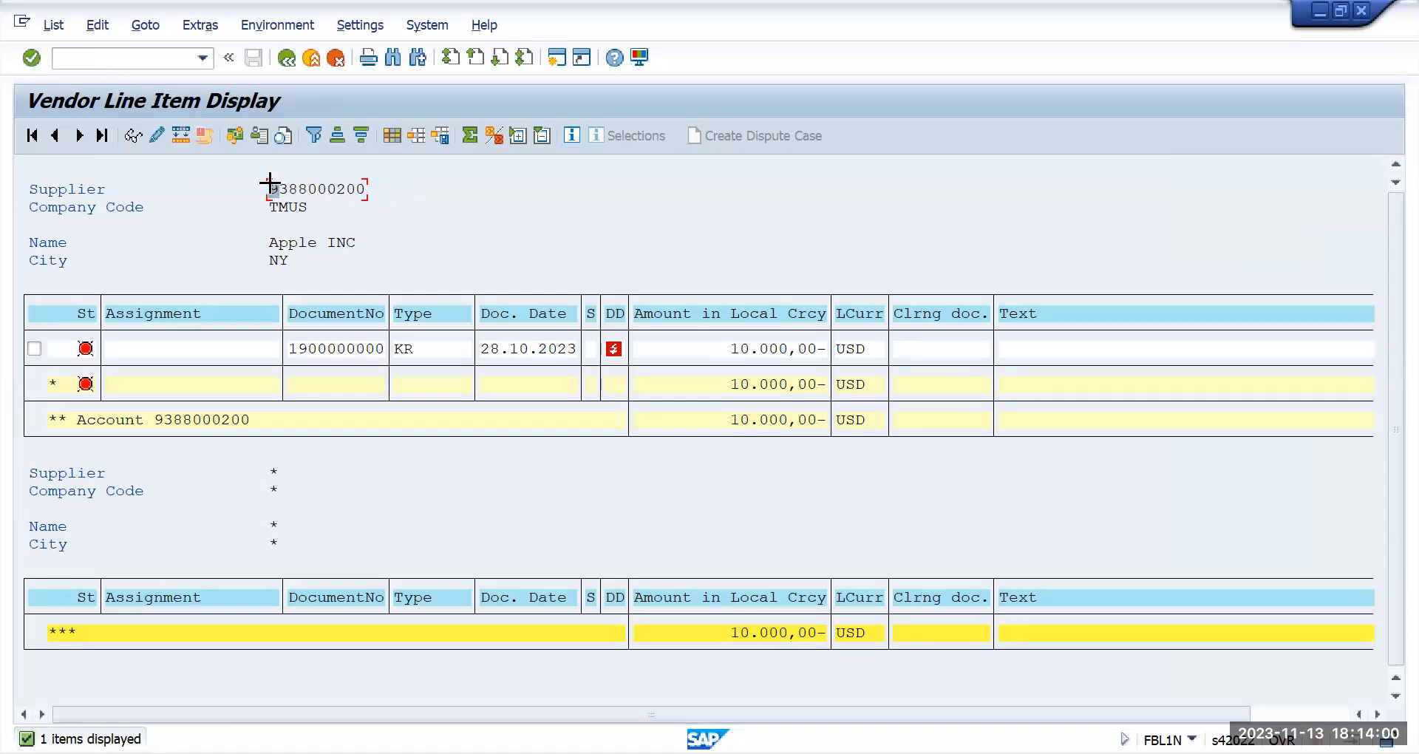
left_click_drag(264, 185, 375, 198)
key("ctrl+c")
left_click(97, 58)
type("/n")
key("Return")
type("fbl1n")
key("Return")
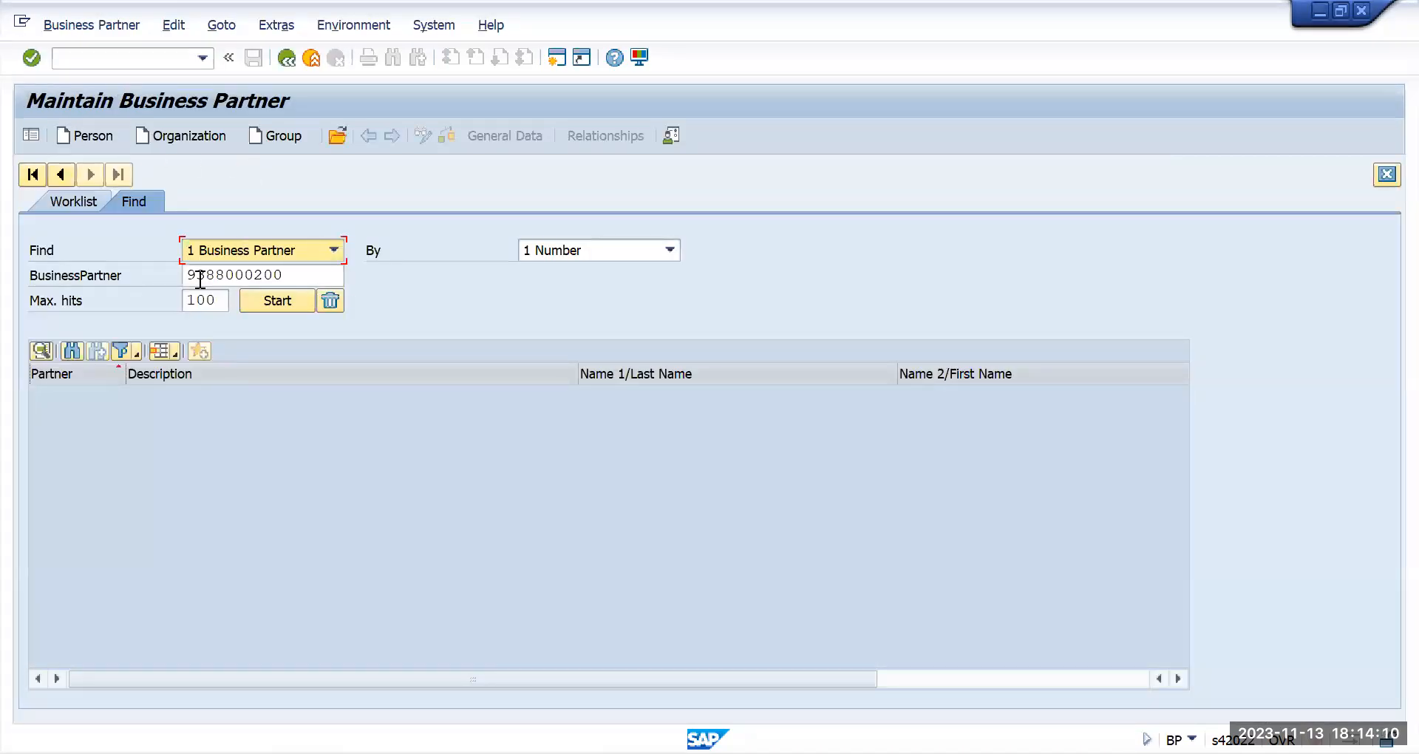
- Search for the business partner by the copied supplier number, removing the stray leading characters from the entry
left_click(200, 281)
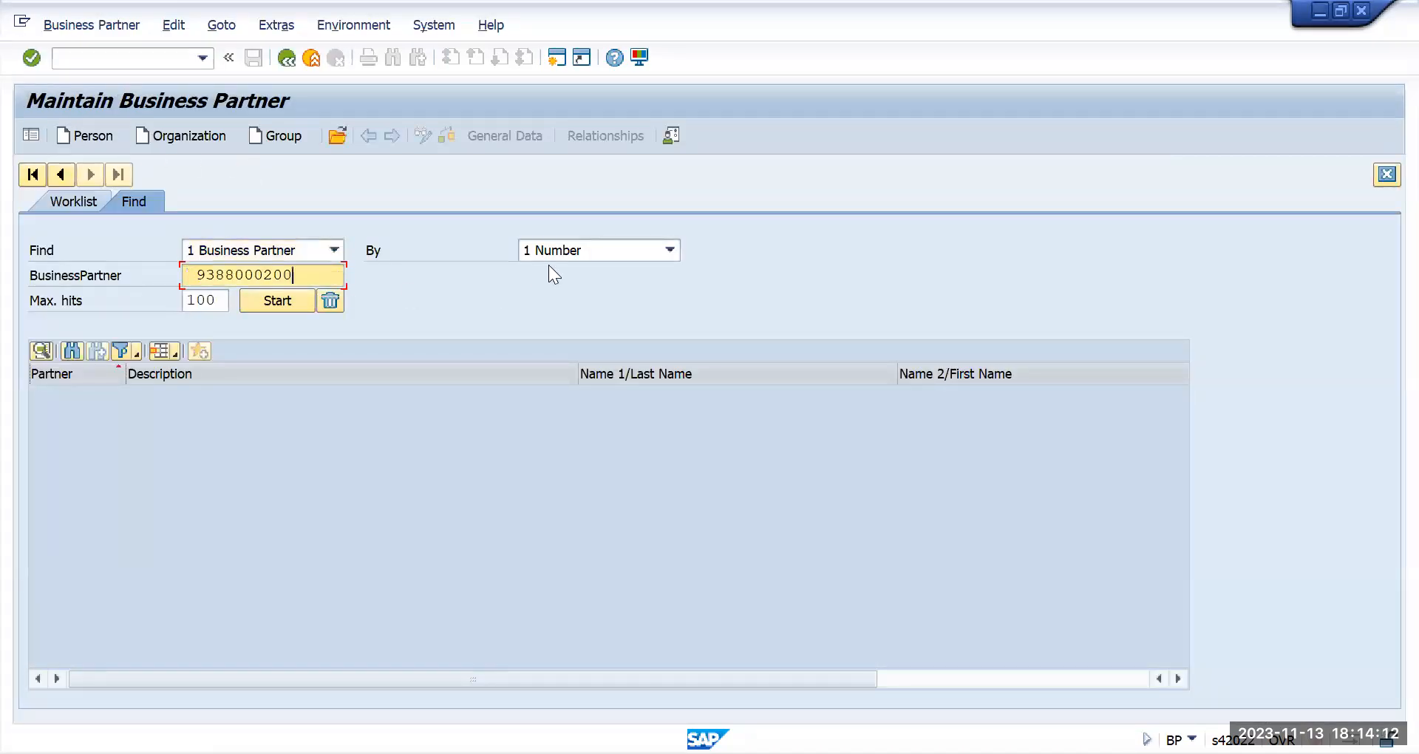
key("Left")
key("Left")
key("Left")
key("Left")
key("Left")
key("Left")
key("Left")
key("BackSpace")
key("Return")
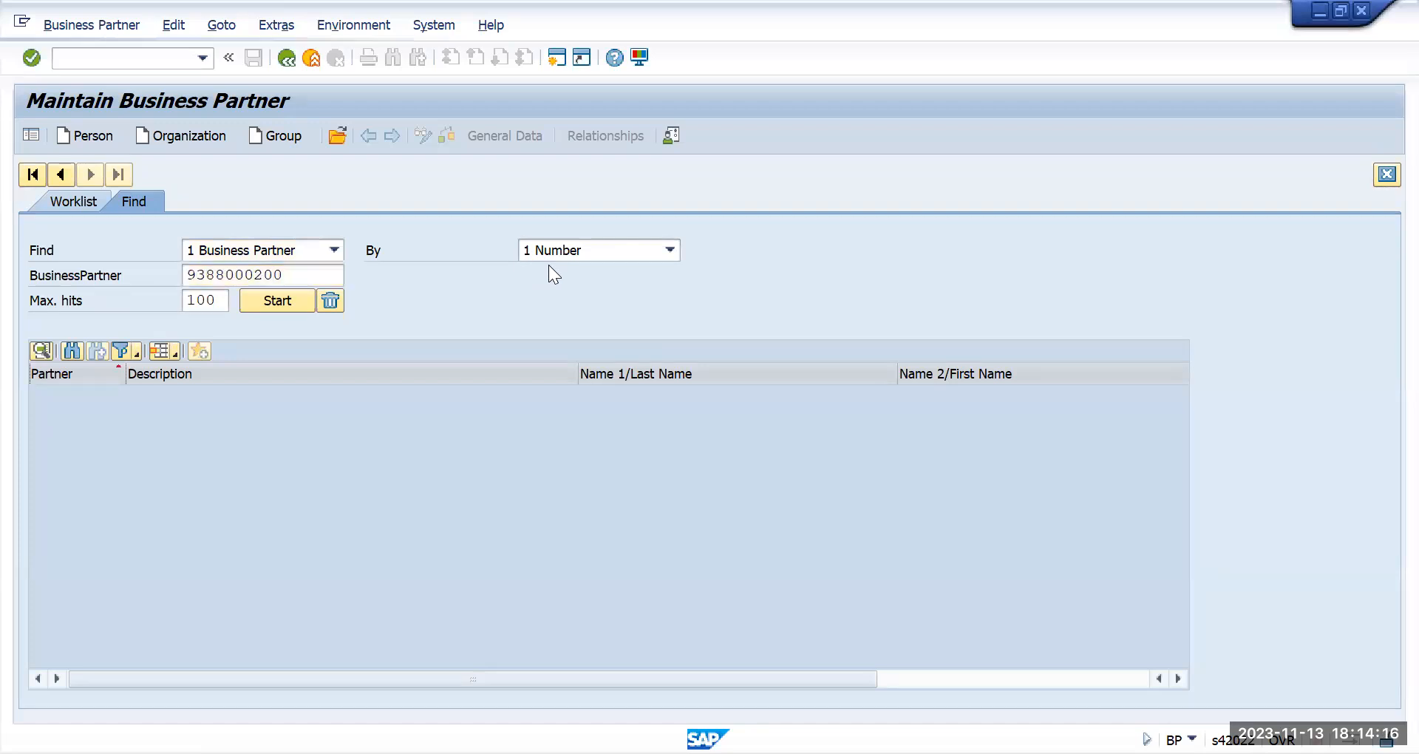
- Open the business partner Apple INC and switch its record from display to change mode
left_click(83, 394)
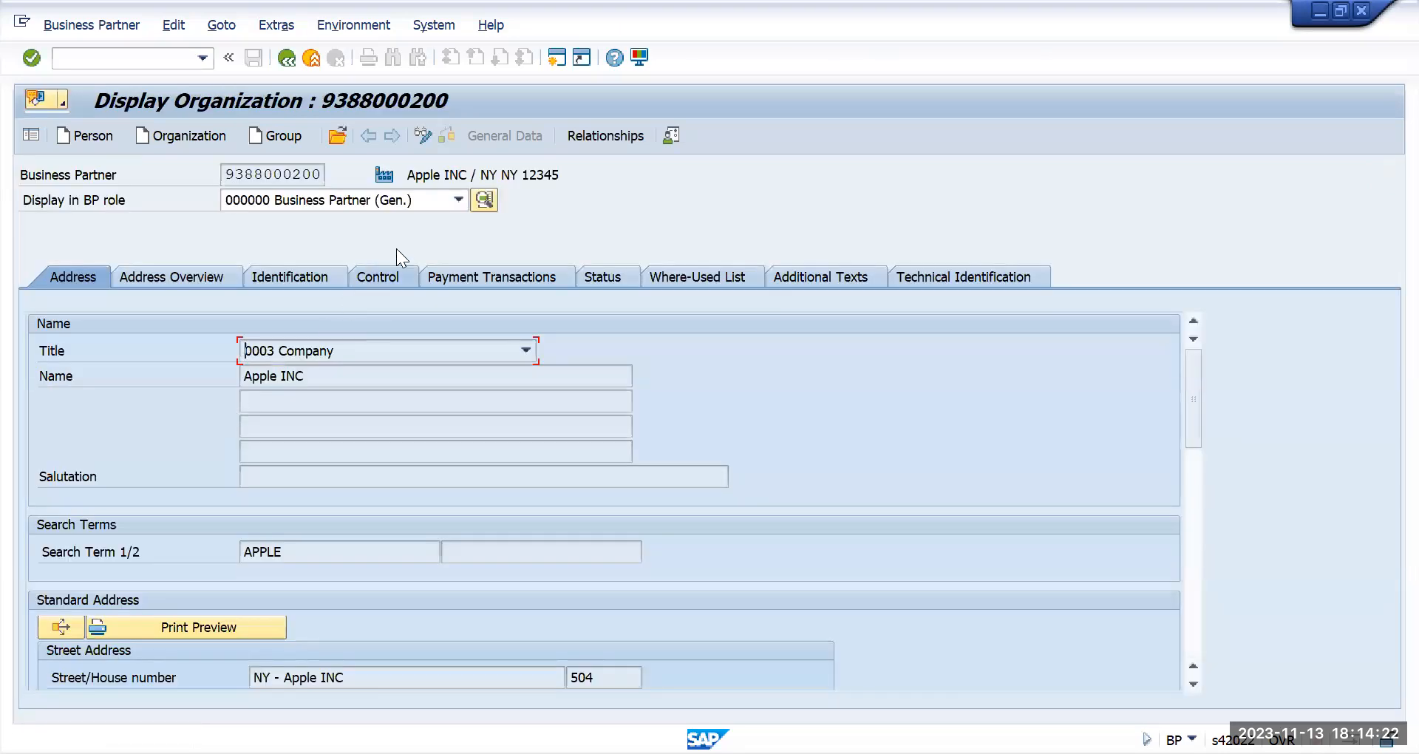
left_click(457, 199)
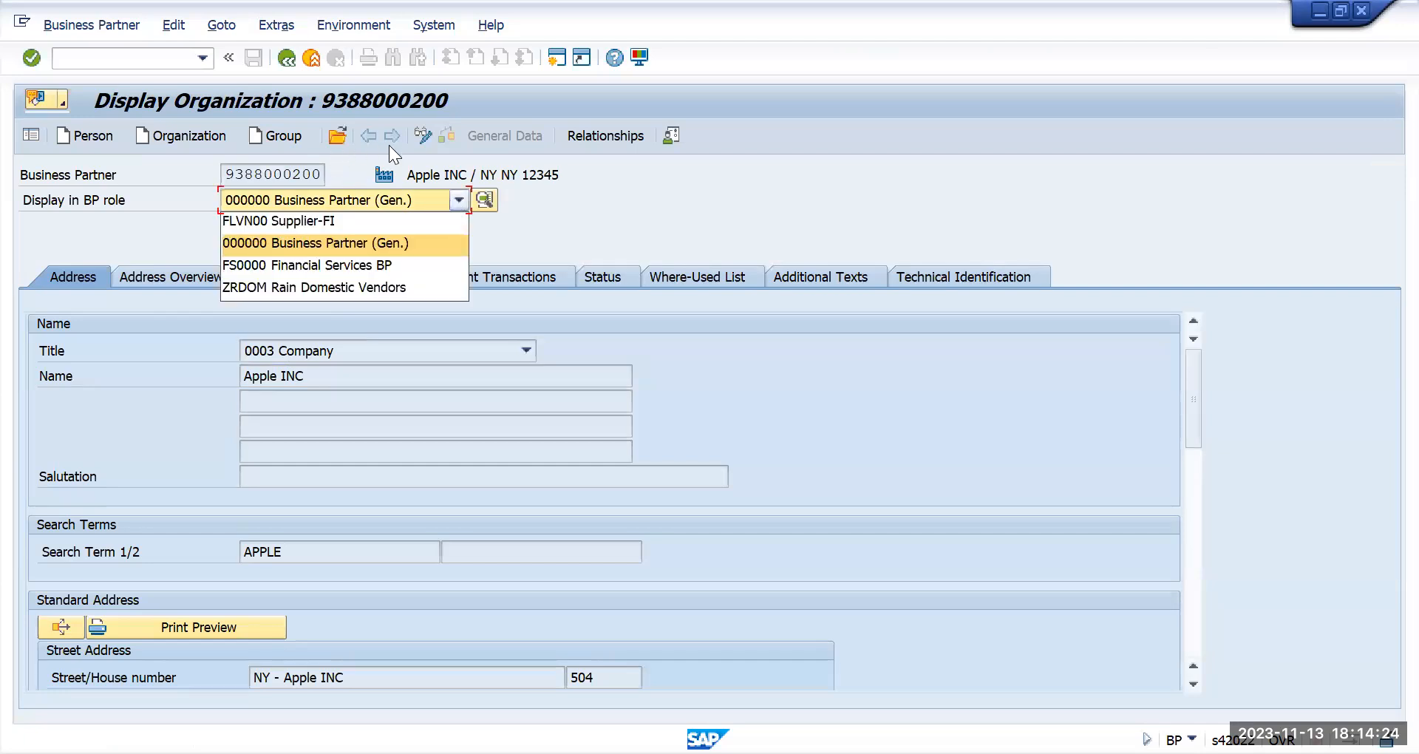
left_click(412, 141)
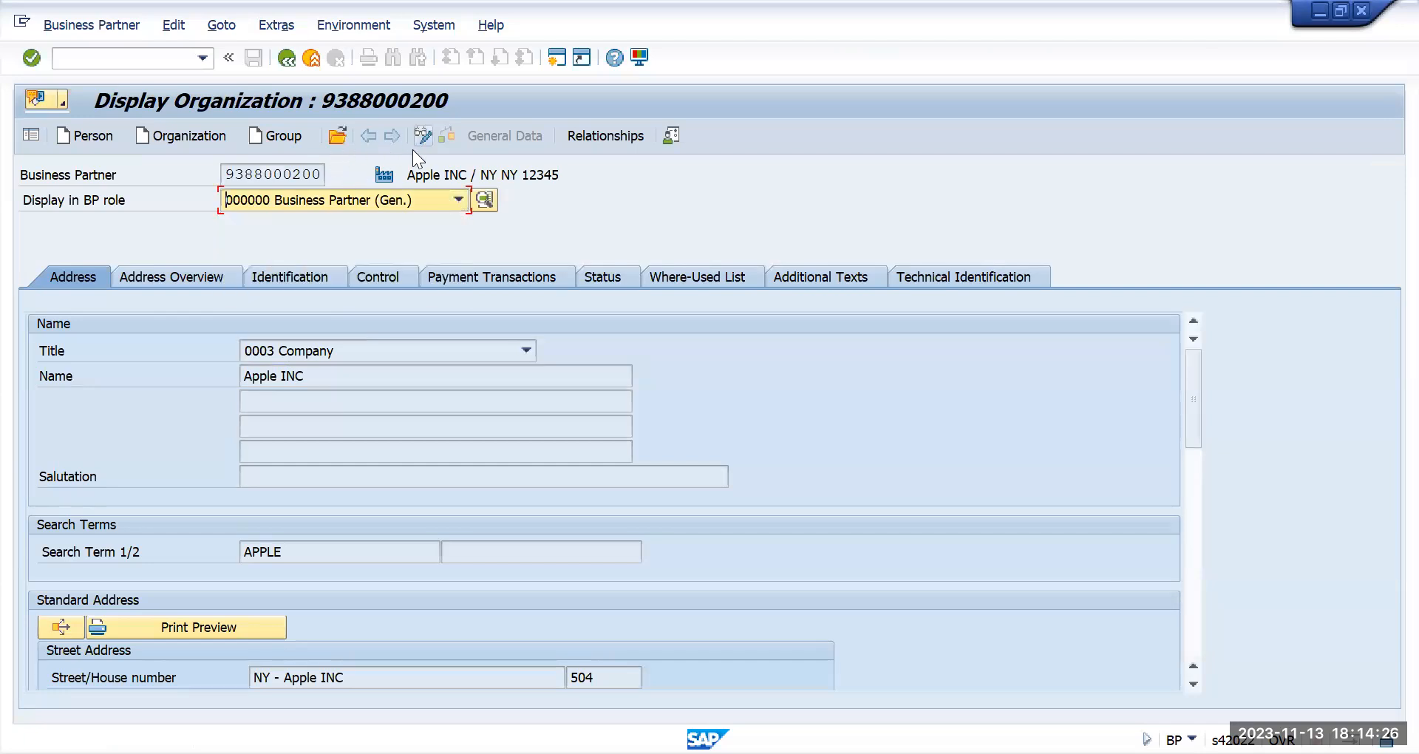
- Find the FLVN01 Supplier role in the BP role list and assign it to the business partner Apple INC
left_click(458, 199)
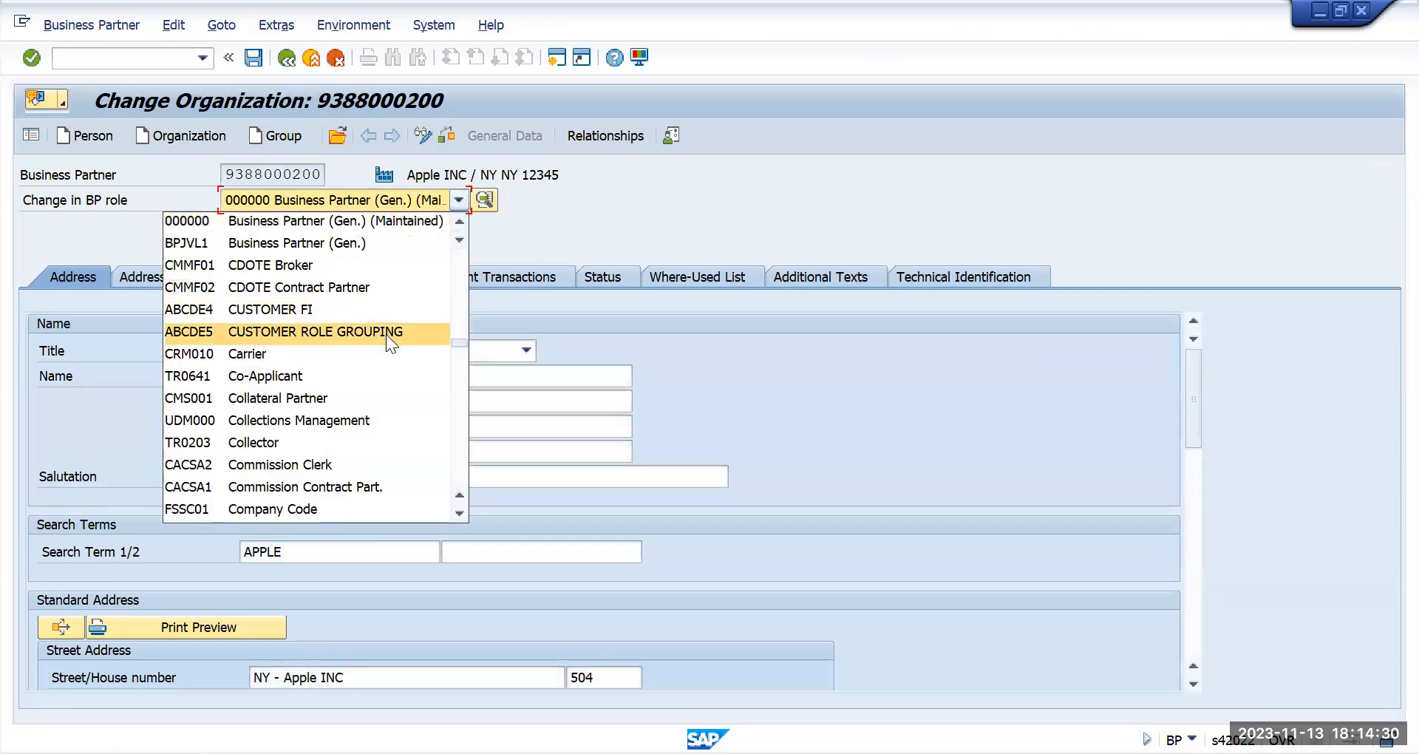
scroll(385, 334, "down", 3)
scroll(386, 336, "down", 5)
scroll(386, 335, "down", 10)
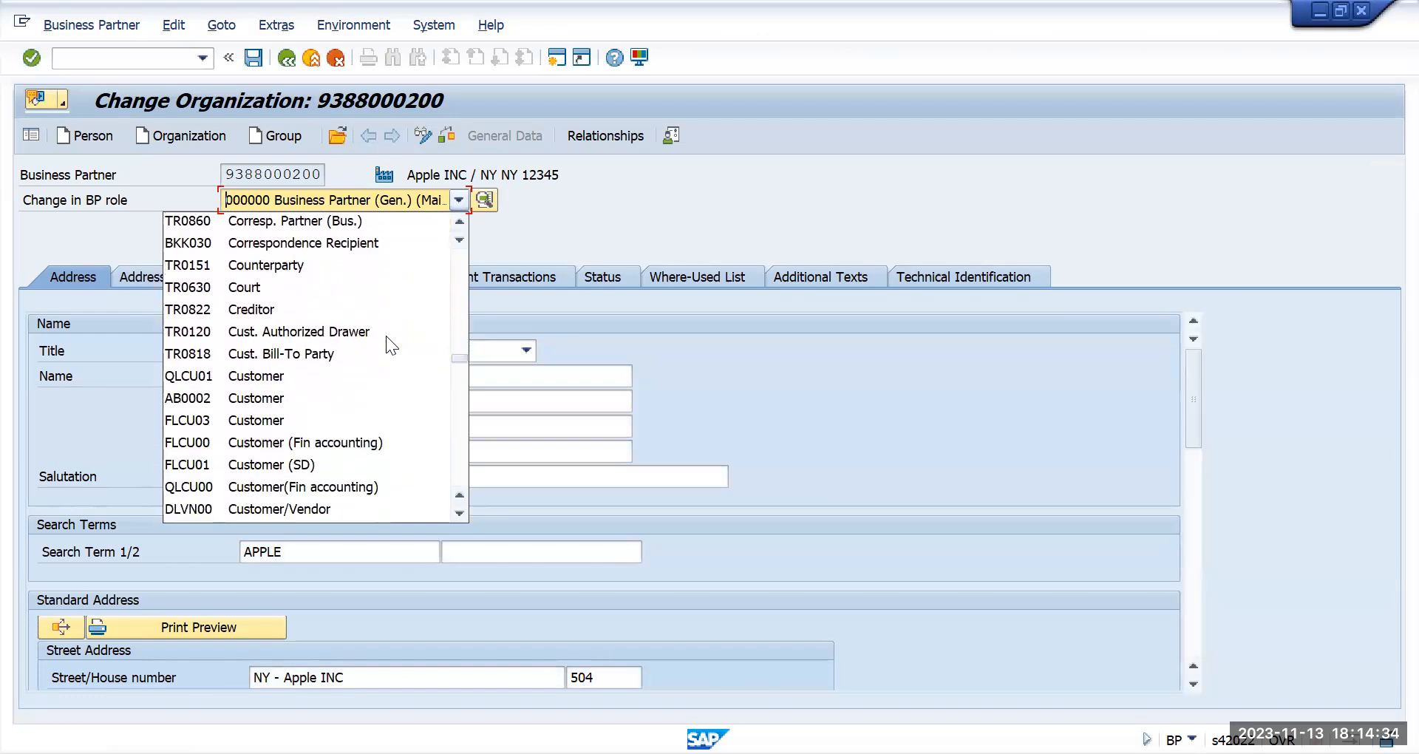
scroll(386, 336, "down", 6)
scroll(386, 335, "down", 3)
scroll(385, 335, "down", 5)
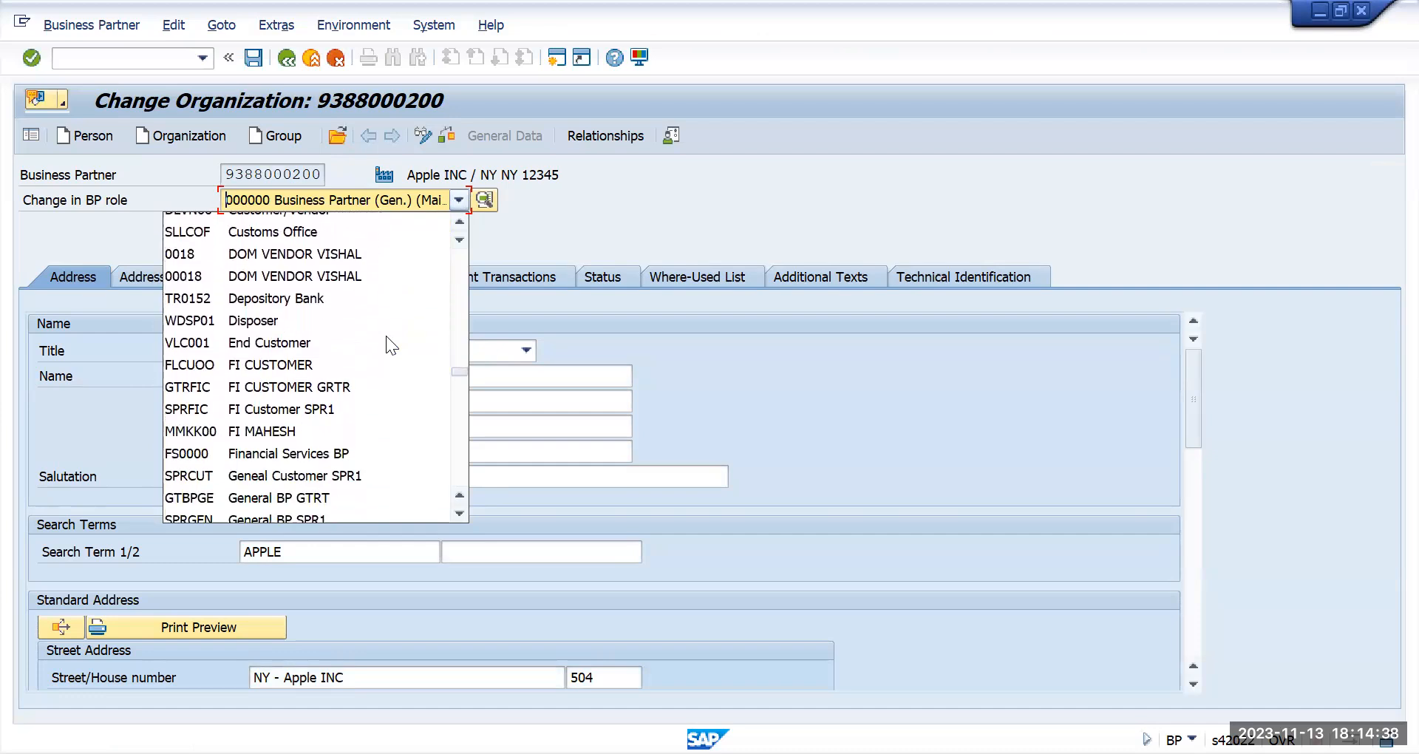
scroll(386, 335, "down", 2)
scroll(361, 395, "down", 3)
scroll(361, 394, "down", 12)
scroll(362, 399, "down", 14)
scroll(361, 395, "down", 19)
scroll(361, 395, "down", 7)
scroll(361, 395, "down", 5)
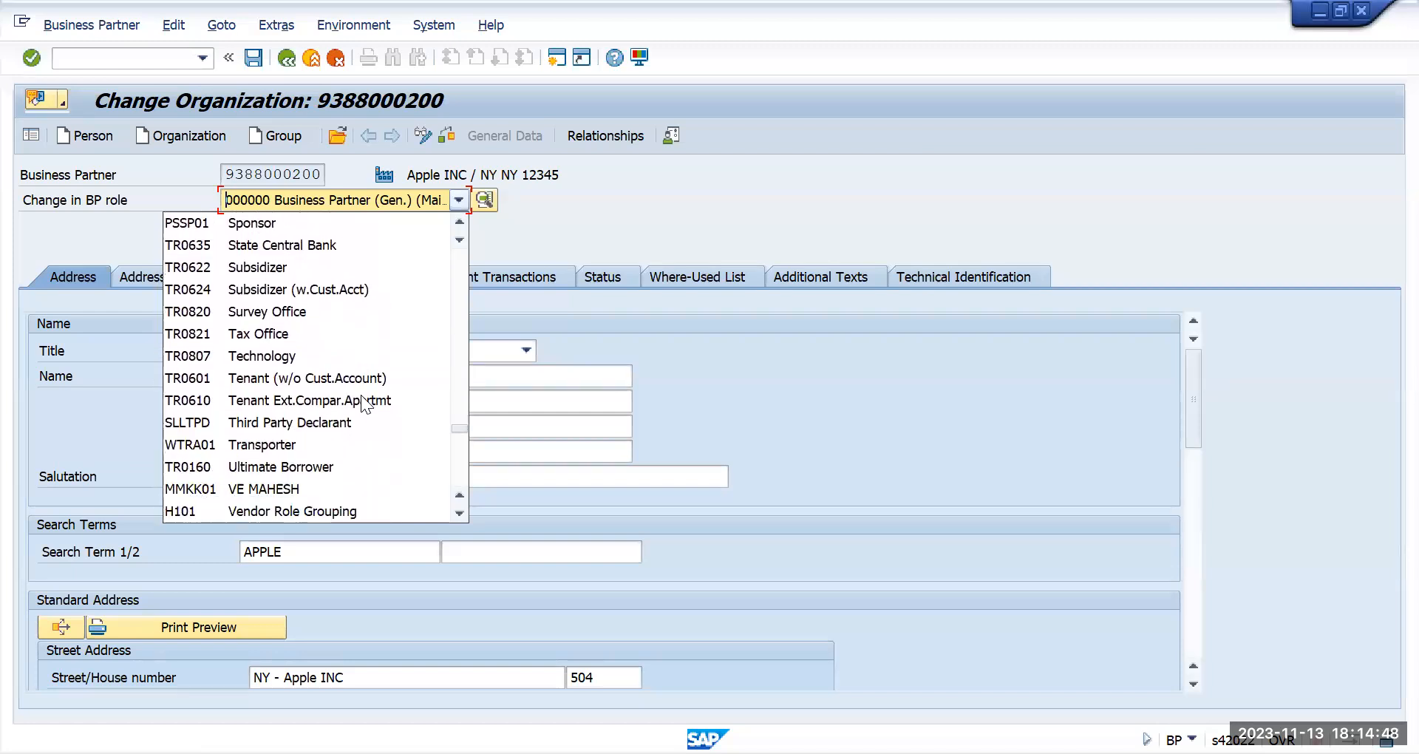
scroll(362, 404, "down", 6)
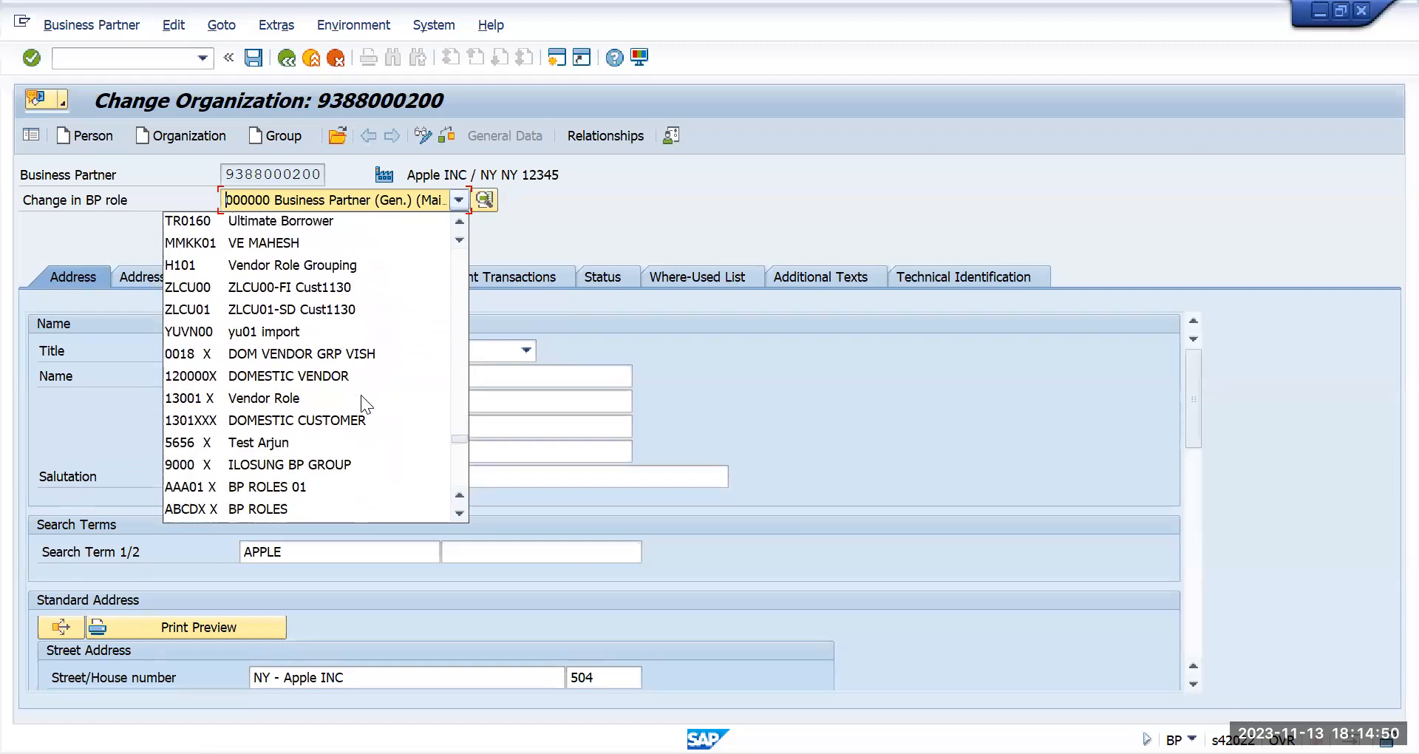
scroll(361, 395, "down", 4)
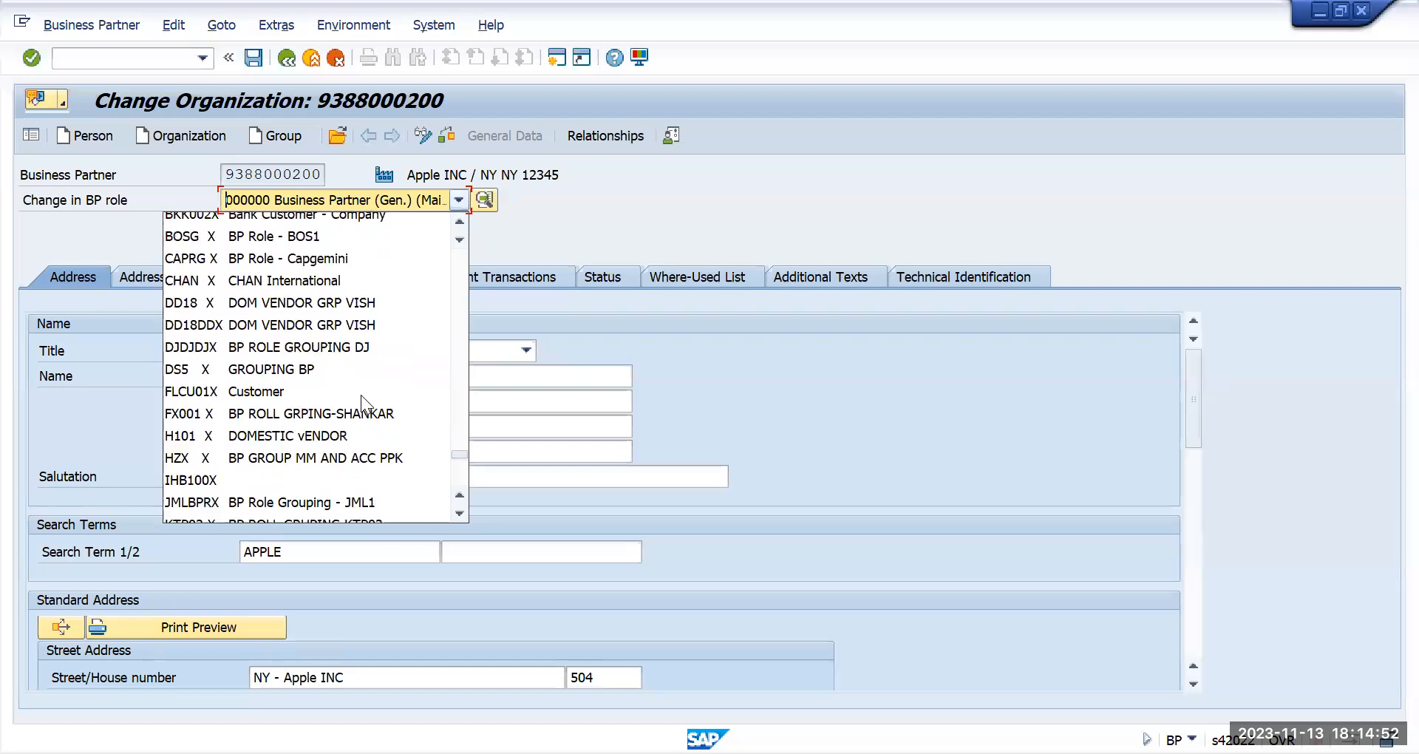
scroll(361, 395, "down", 1)
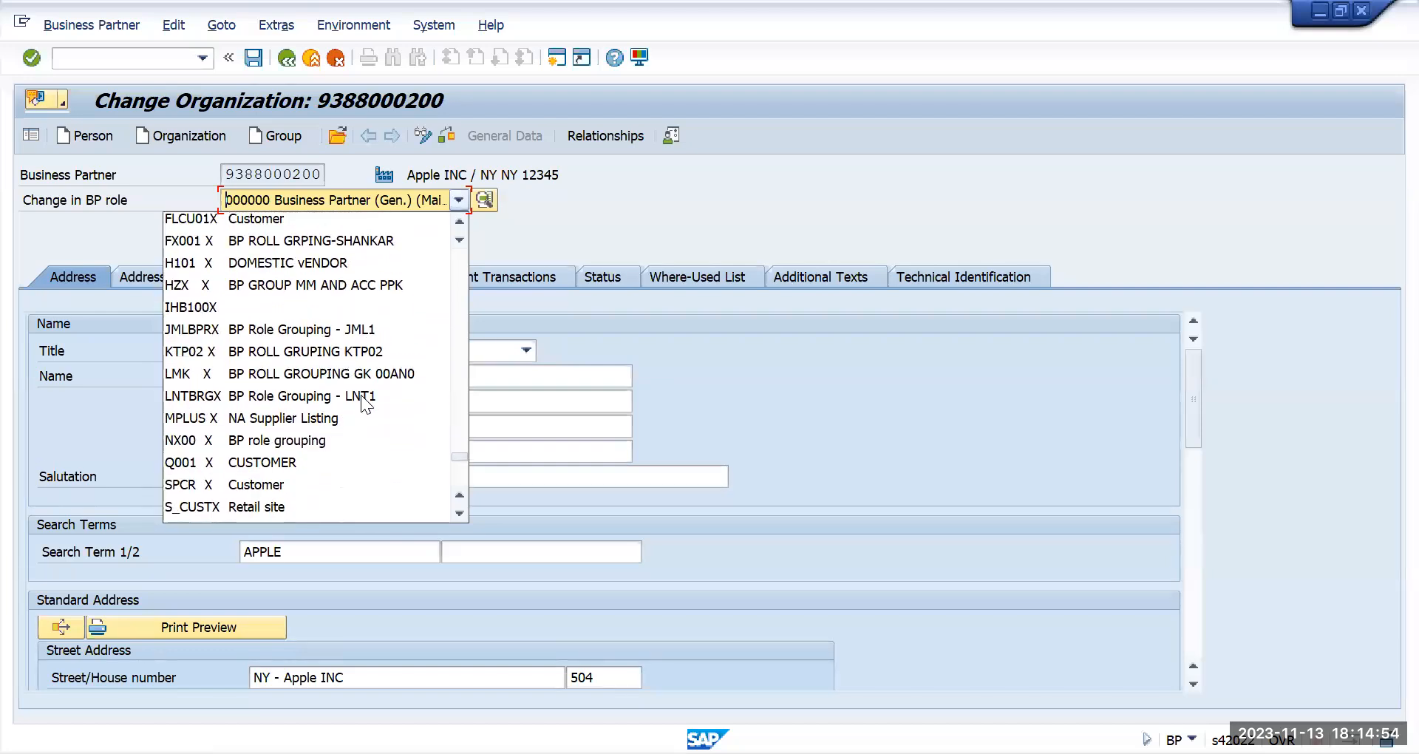
scroll(361, 395, "up", 2)
scroll(360, 395, "down", 1)
scroll(361, 395, "down", 4)
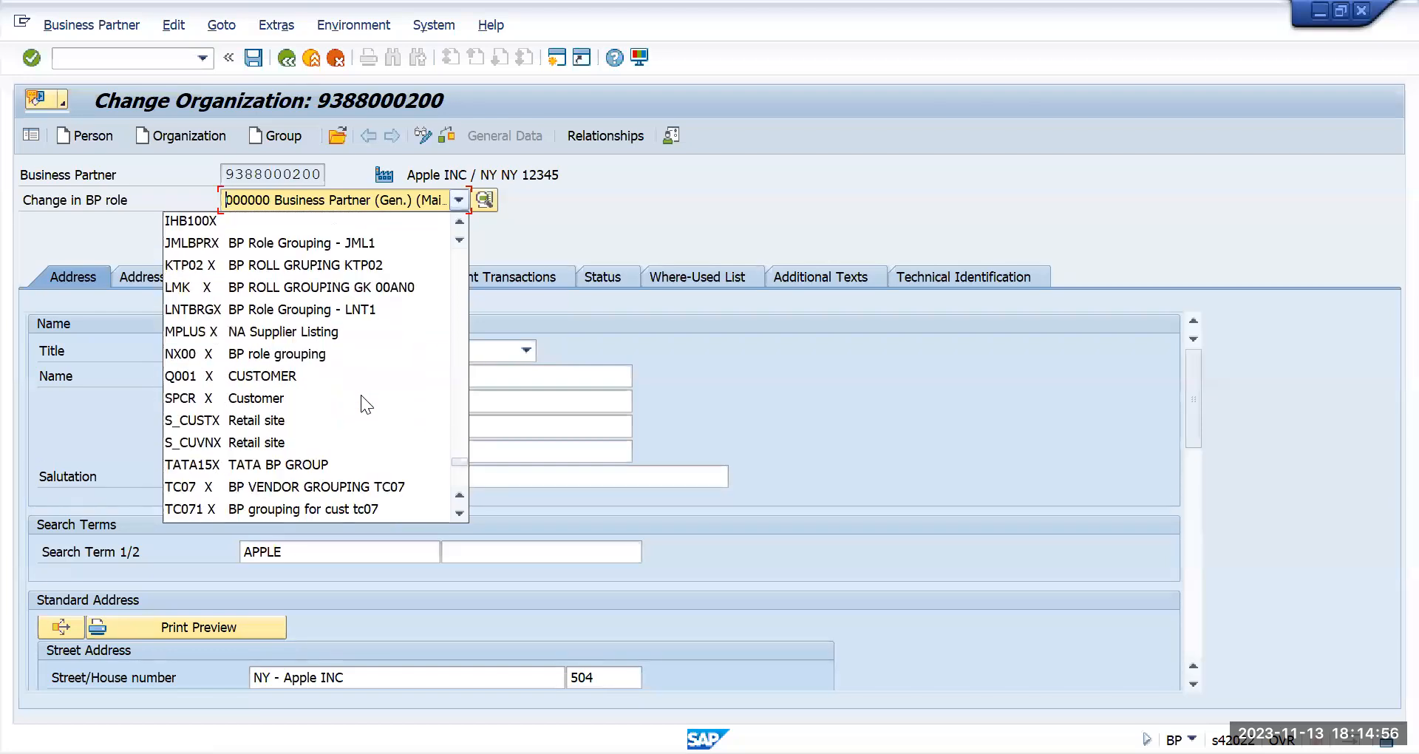
scroll(360, 399, "down", 4)
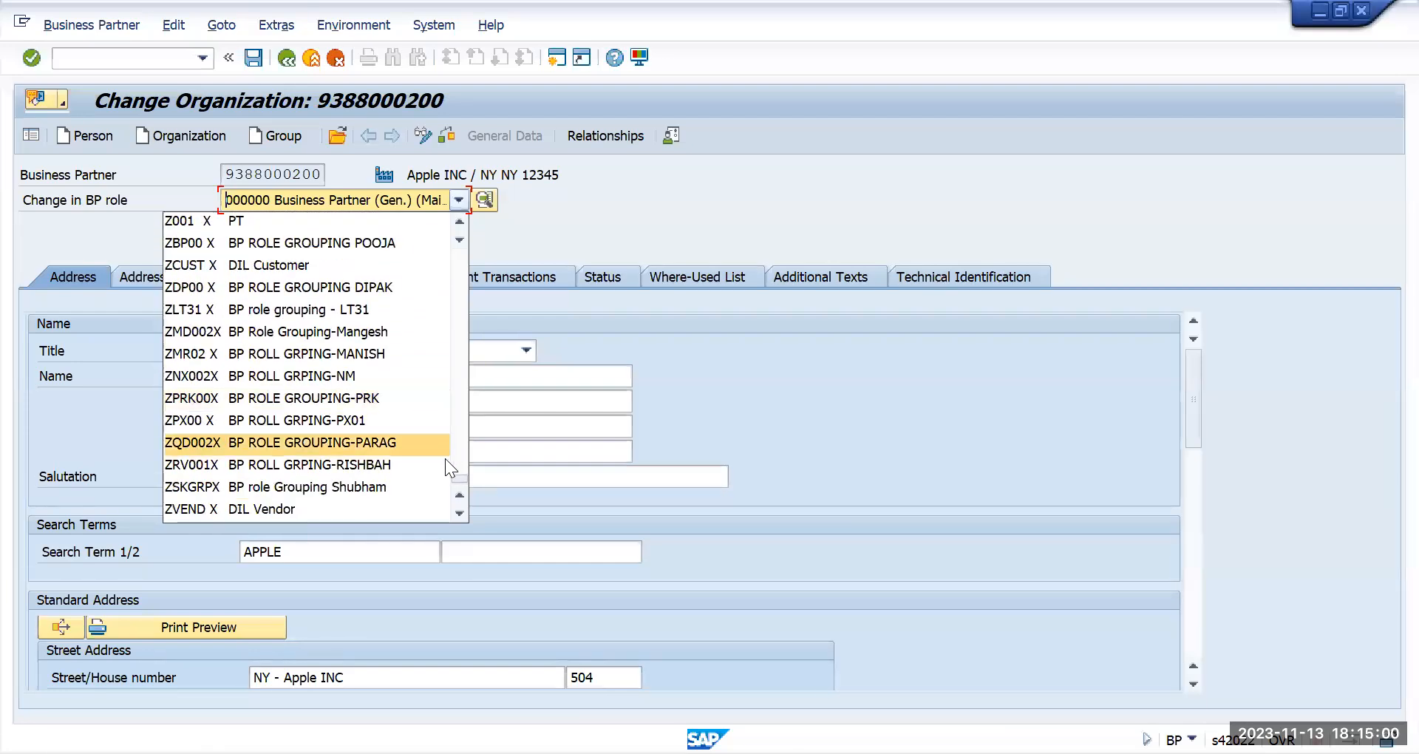
left_click_drag(455, 477, 469, 228)
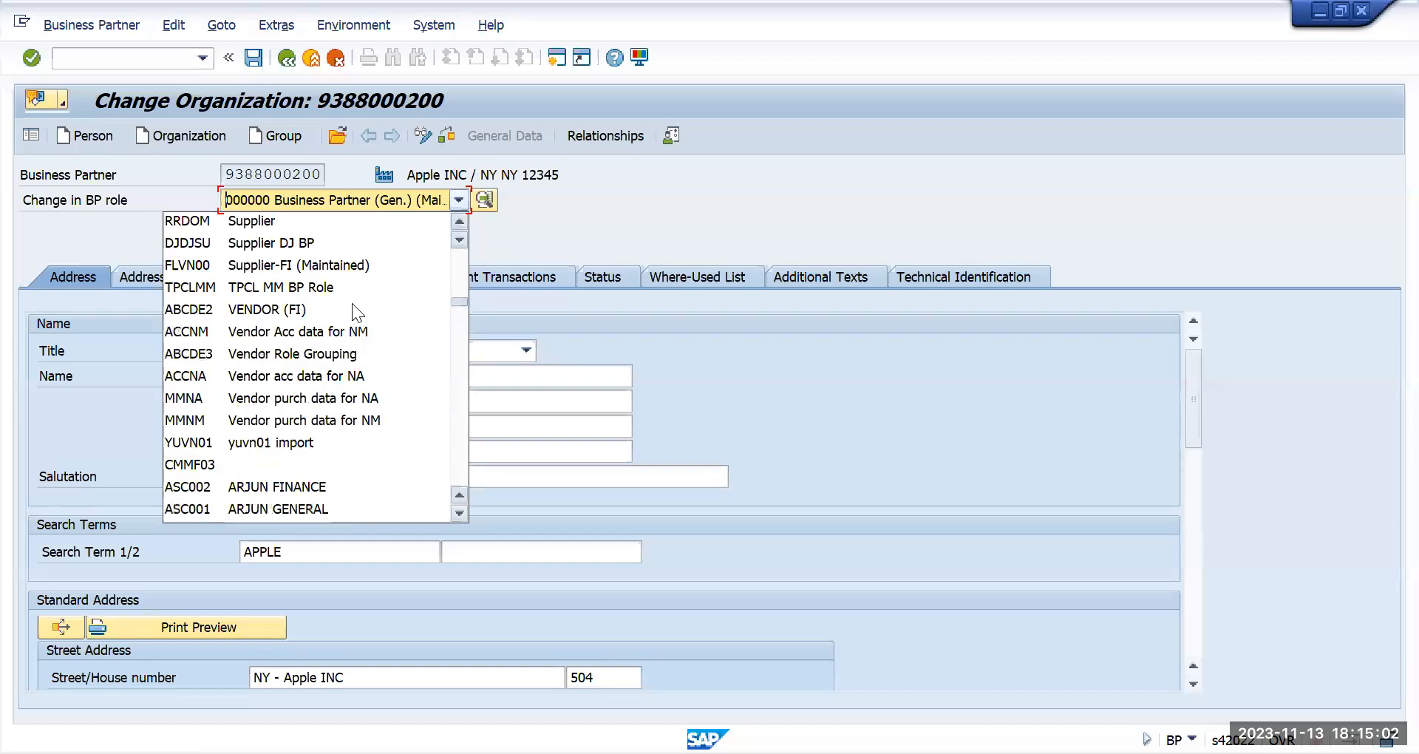
scroll(352, 305, "down", 3)
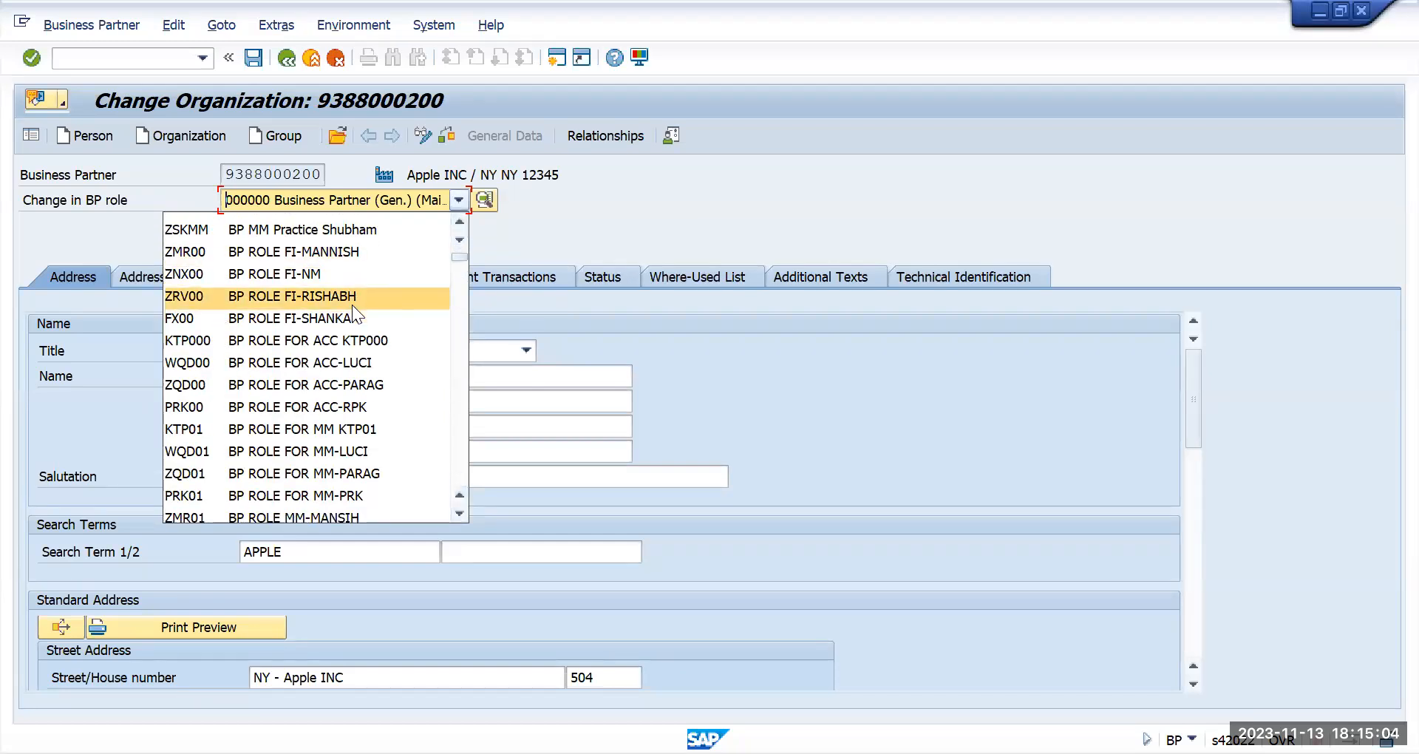
scroll(353, 306, "down", 4)
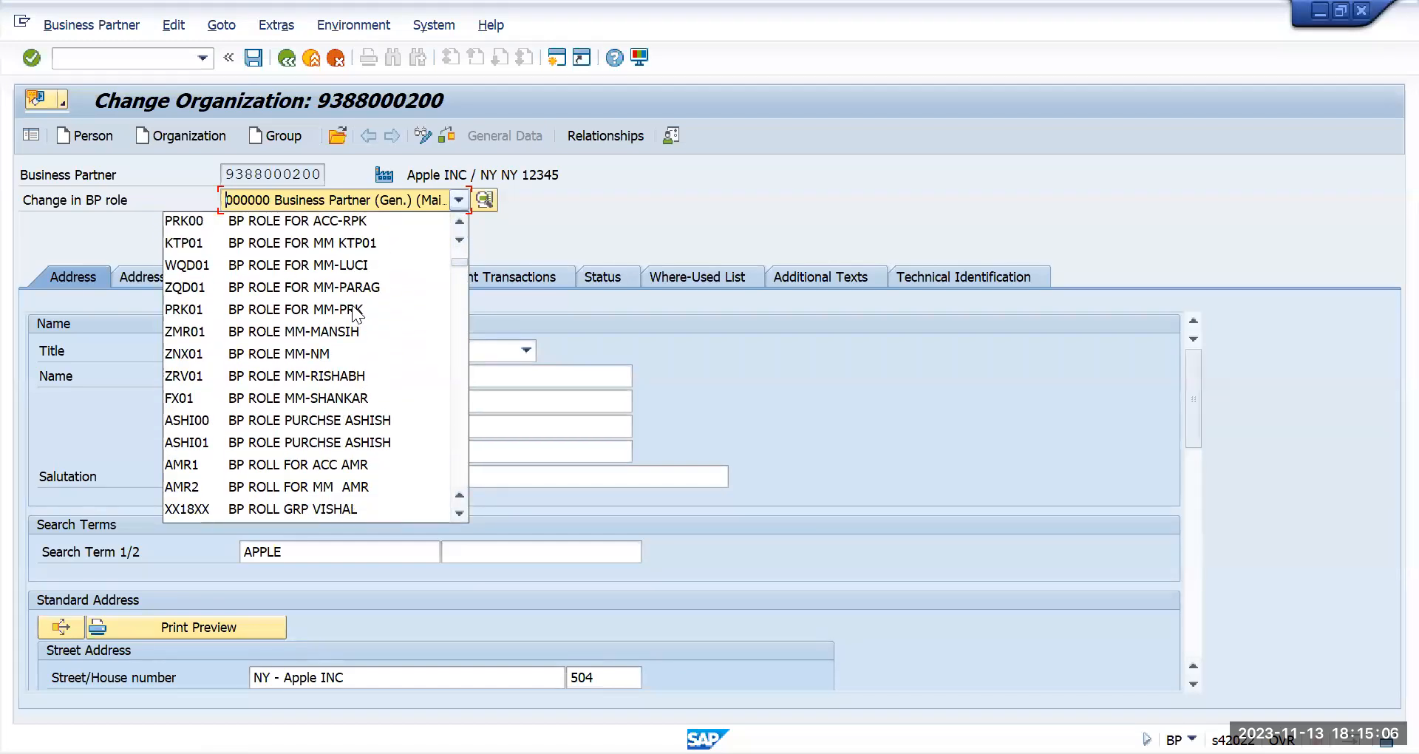
scroll(352, 305, "down", 3)
scroll(352, 306, "down", 3)
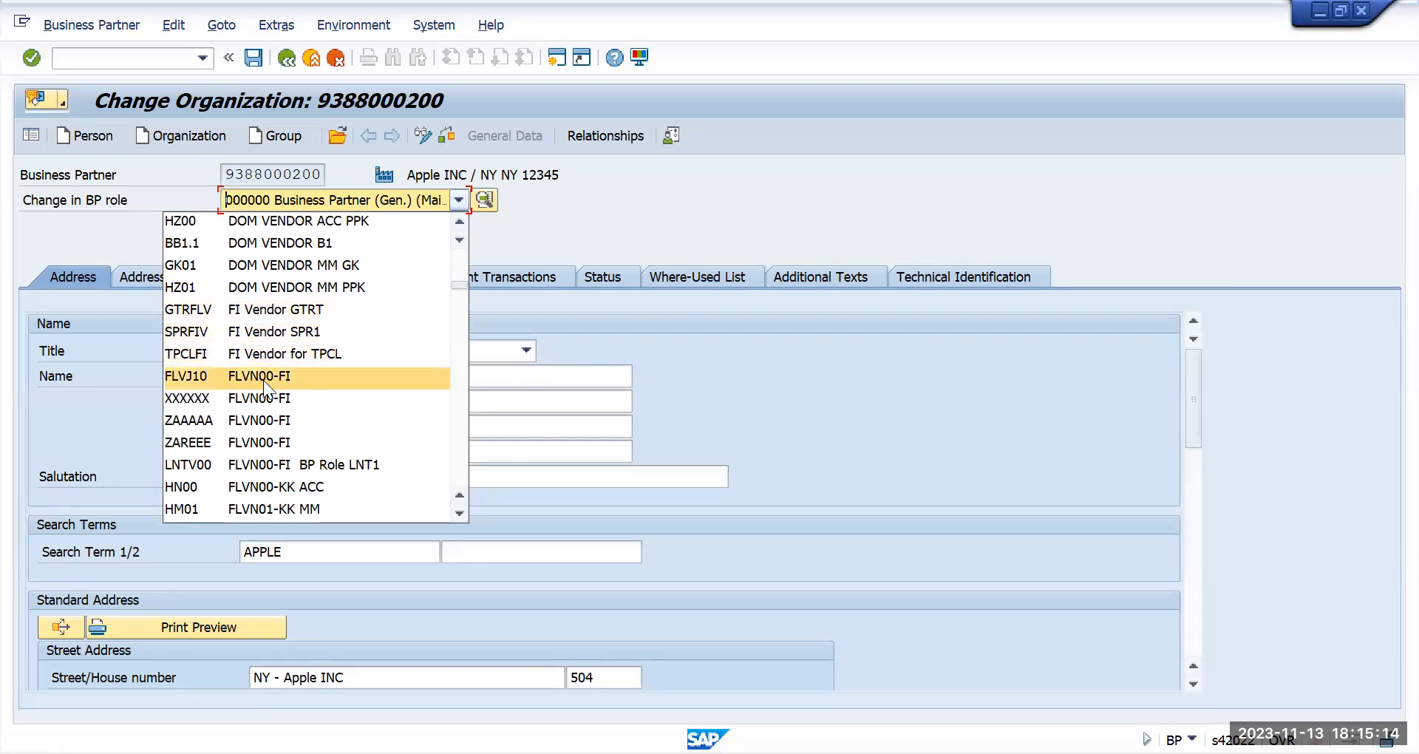
scroll(306, 375, "down", 3)
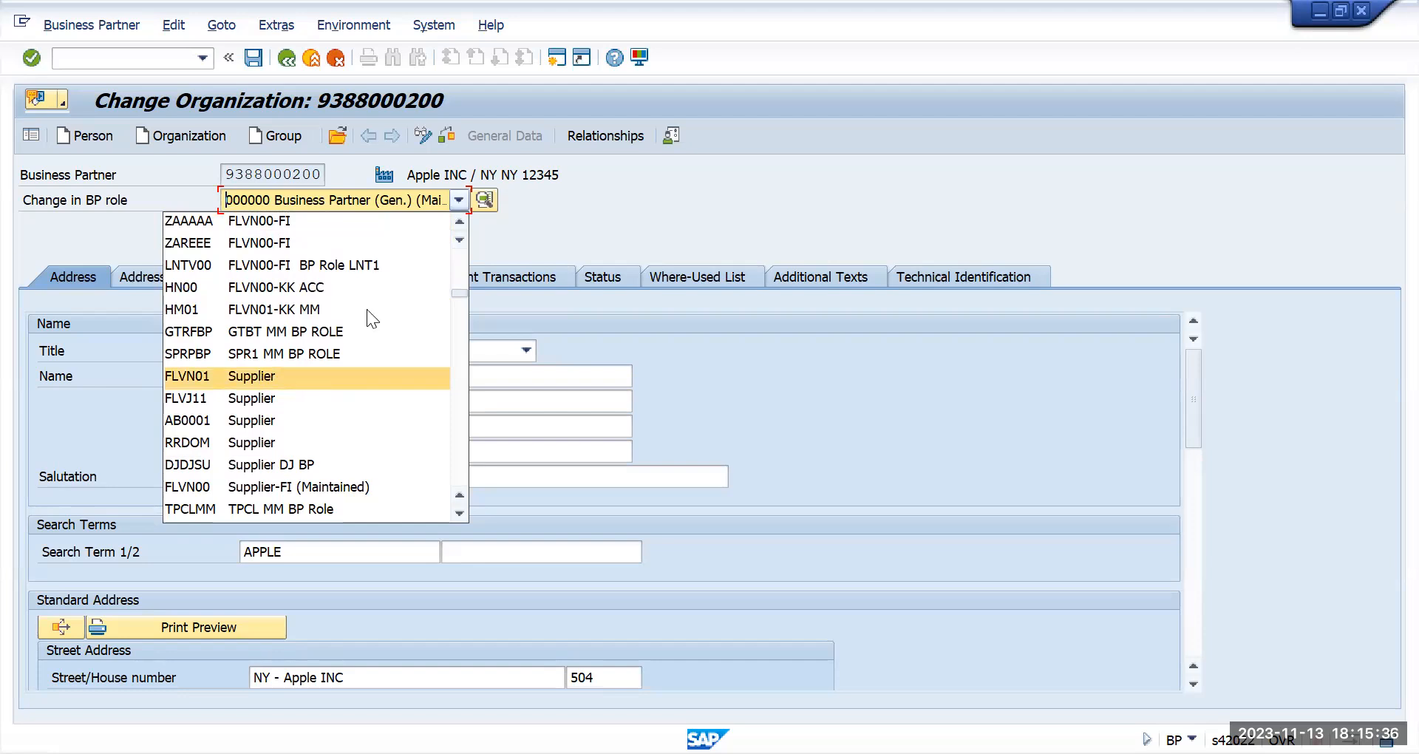
left_click(251, 377)
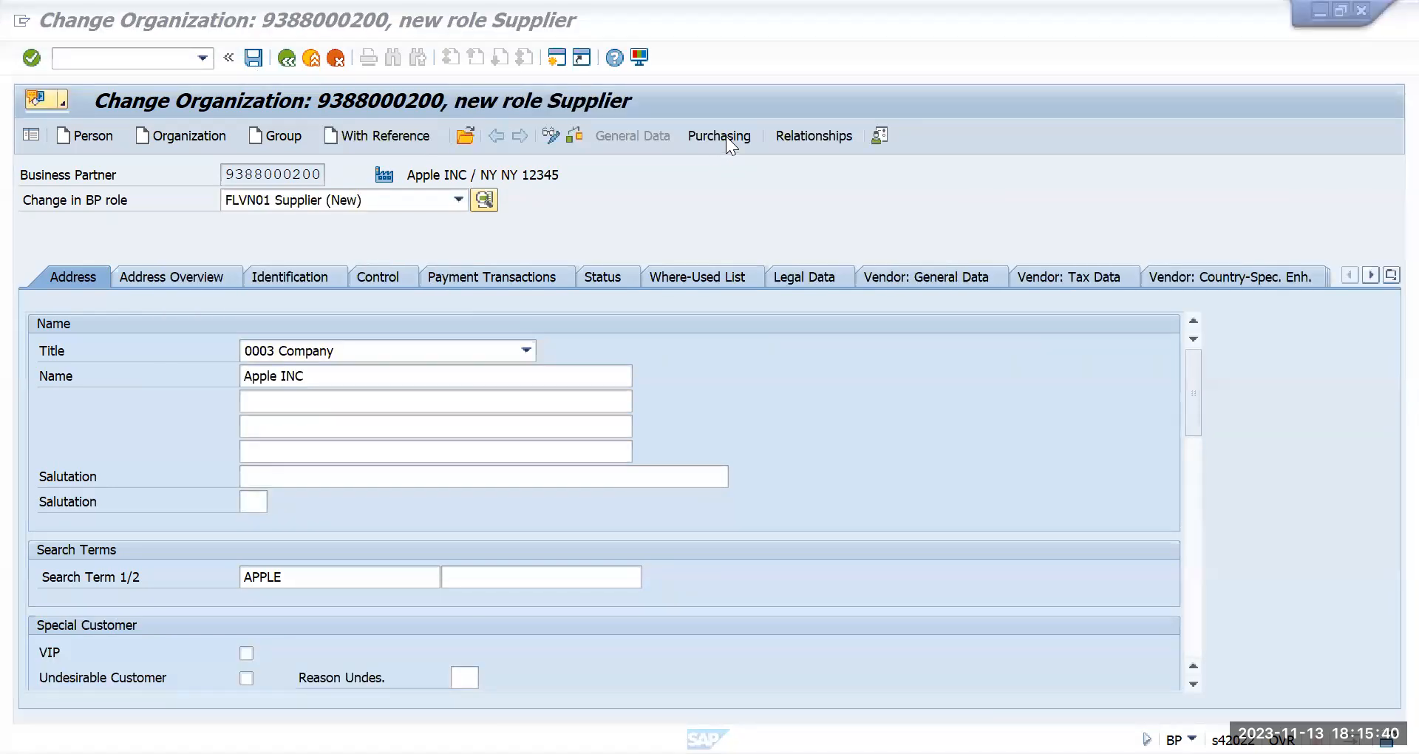
- Open the purchasing data of the new Supplier role and enter purchasing organization TMUN
left_click(726, 136)
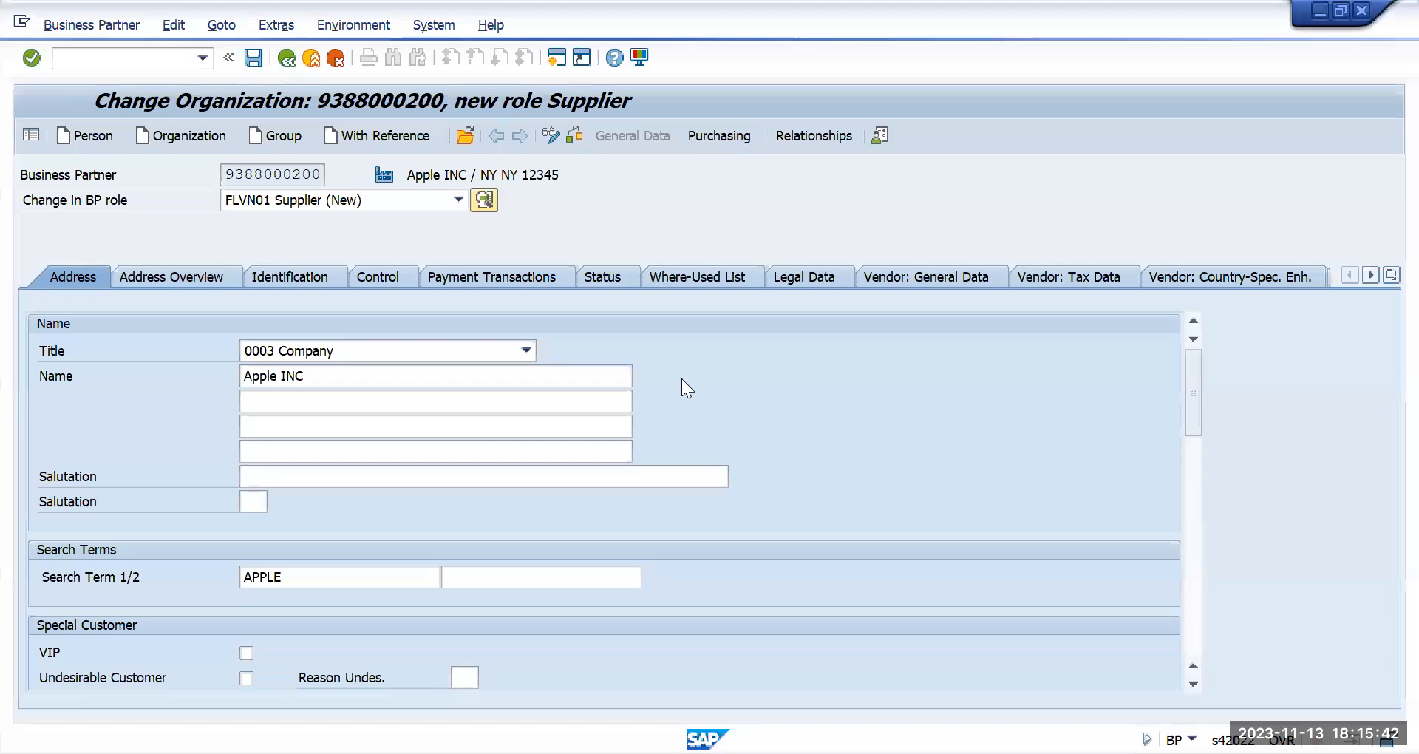
left_click(262, 302)
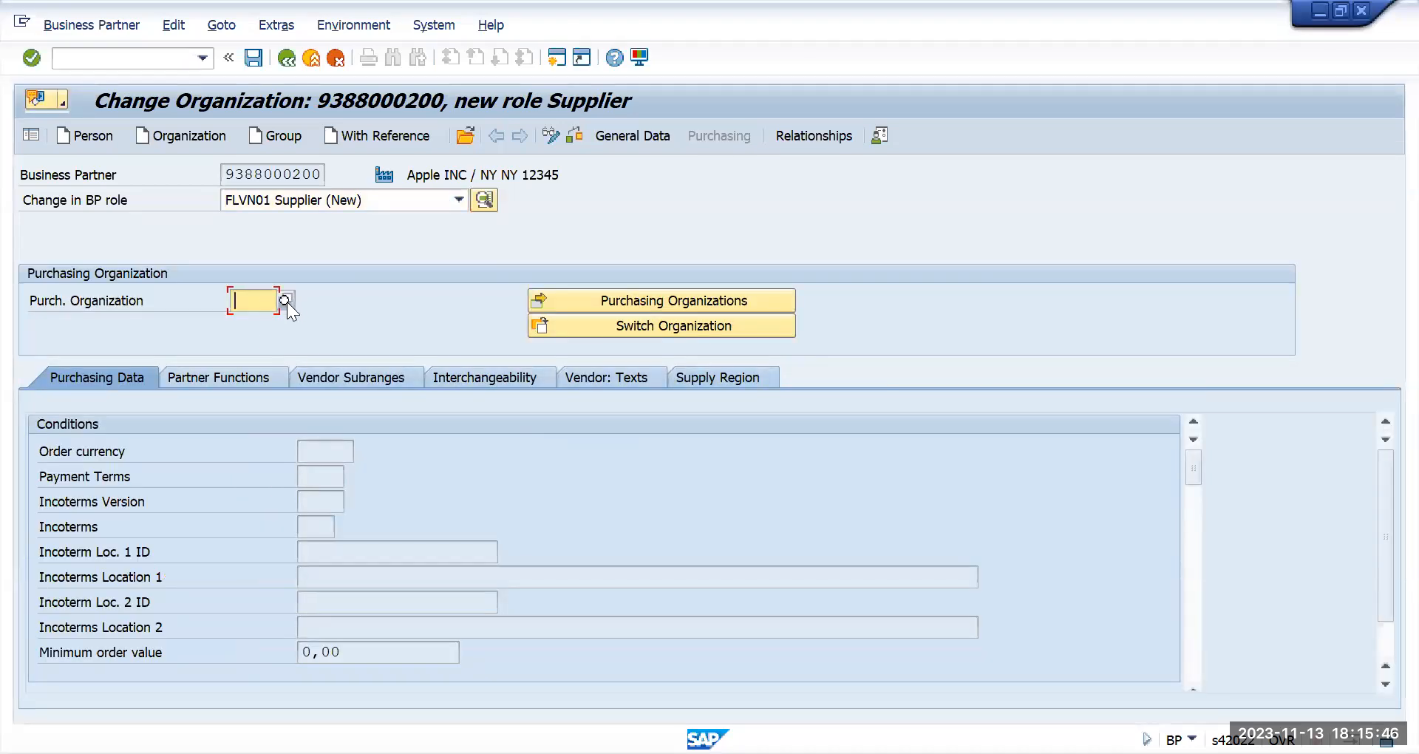
type("tmun")
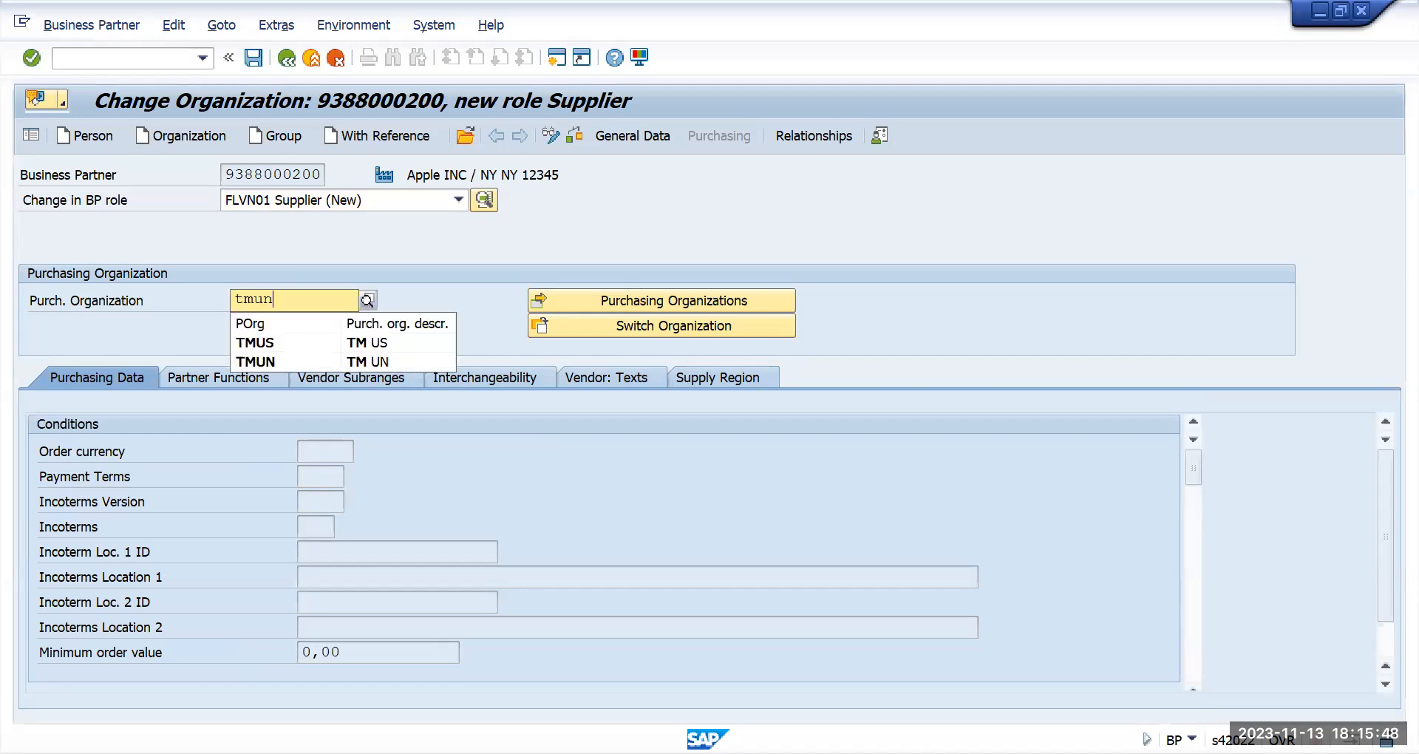
left_click(287, 342)
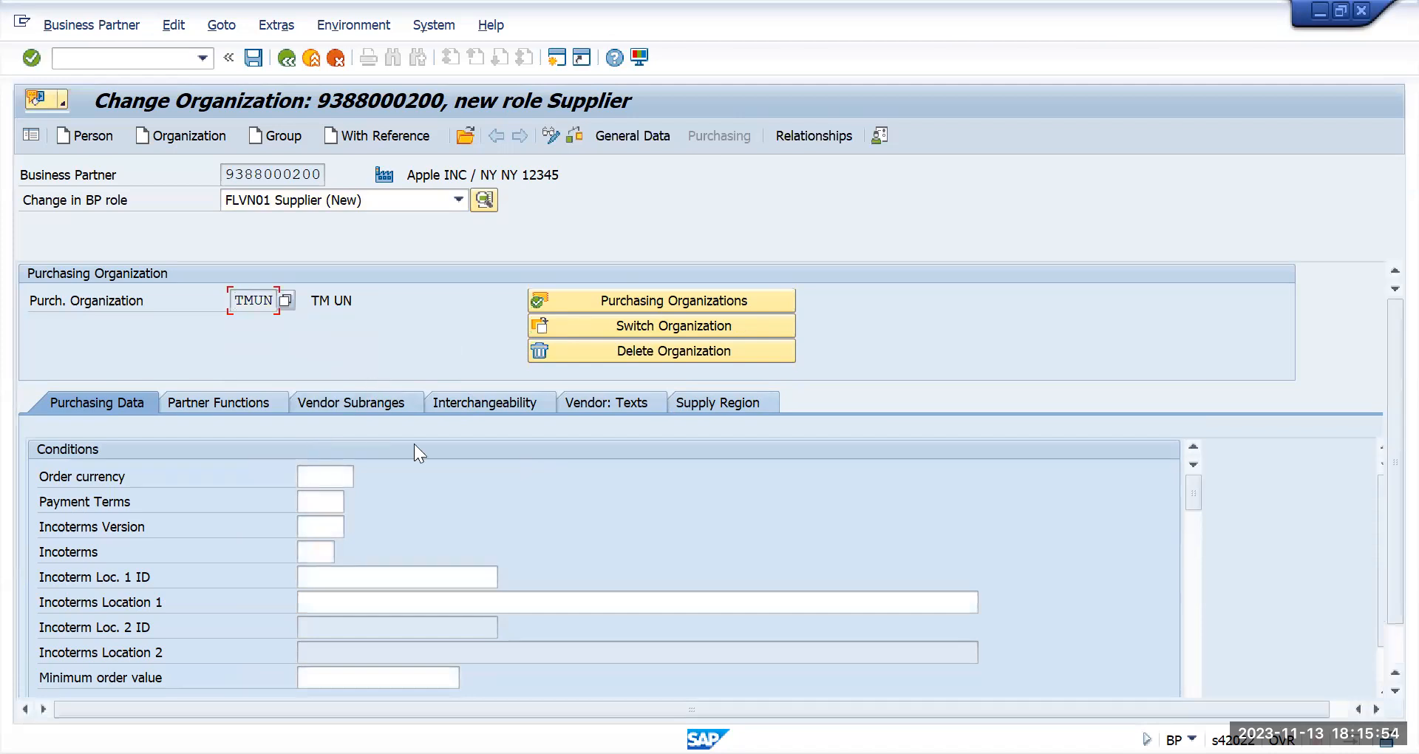
key("alt+Tab")
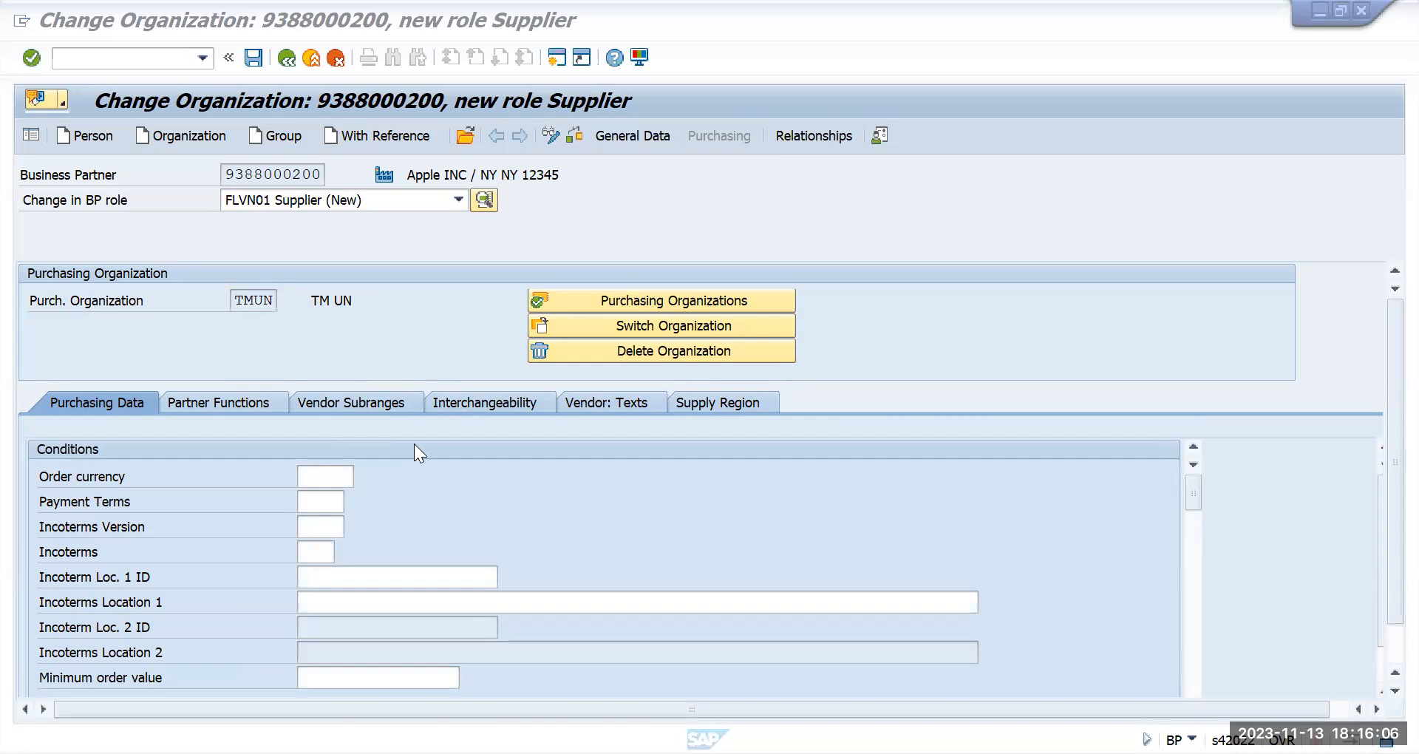
- Set the order currency to USD and the payment terms to 0001 in the purchasing conditions
left_click(345, 477)
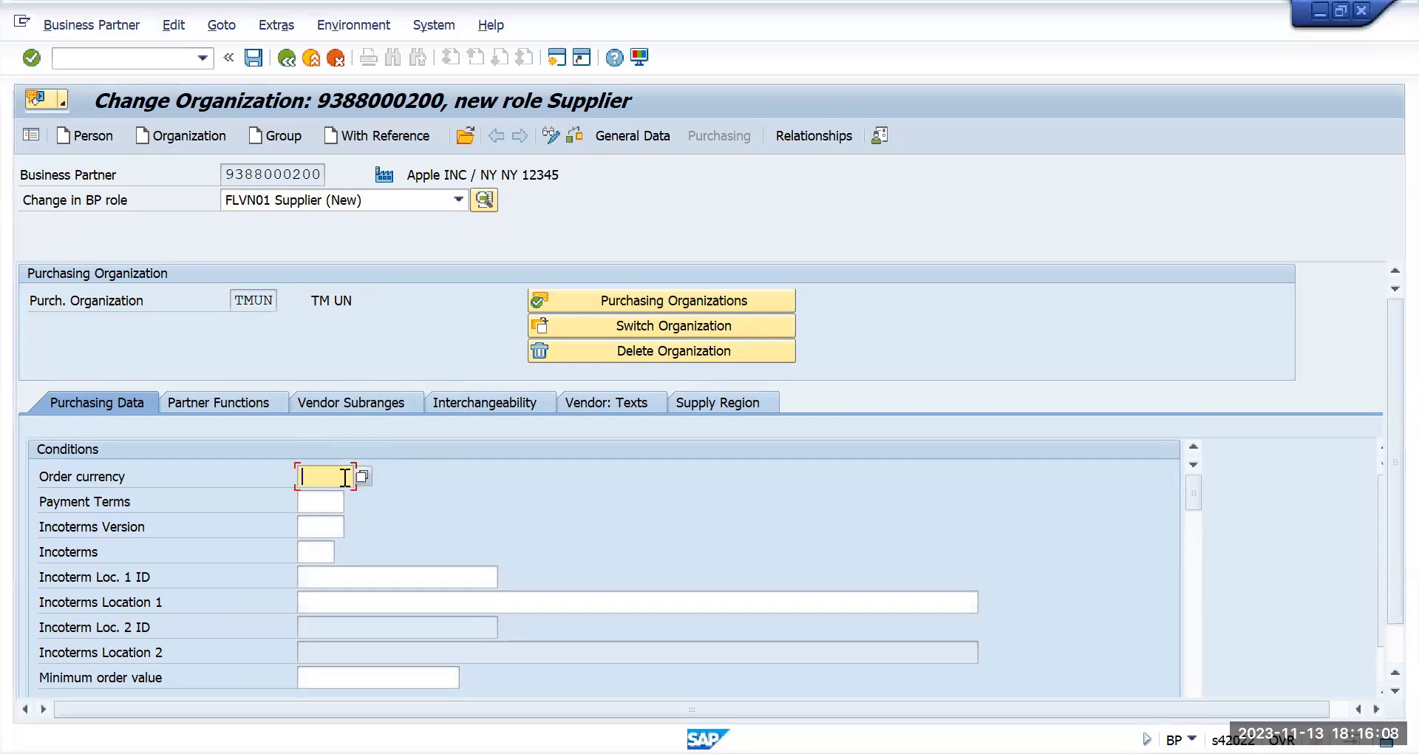
type("usd")
key("Tab")
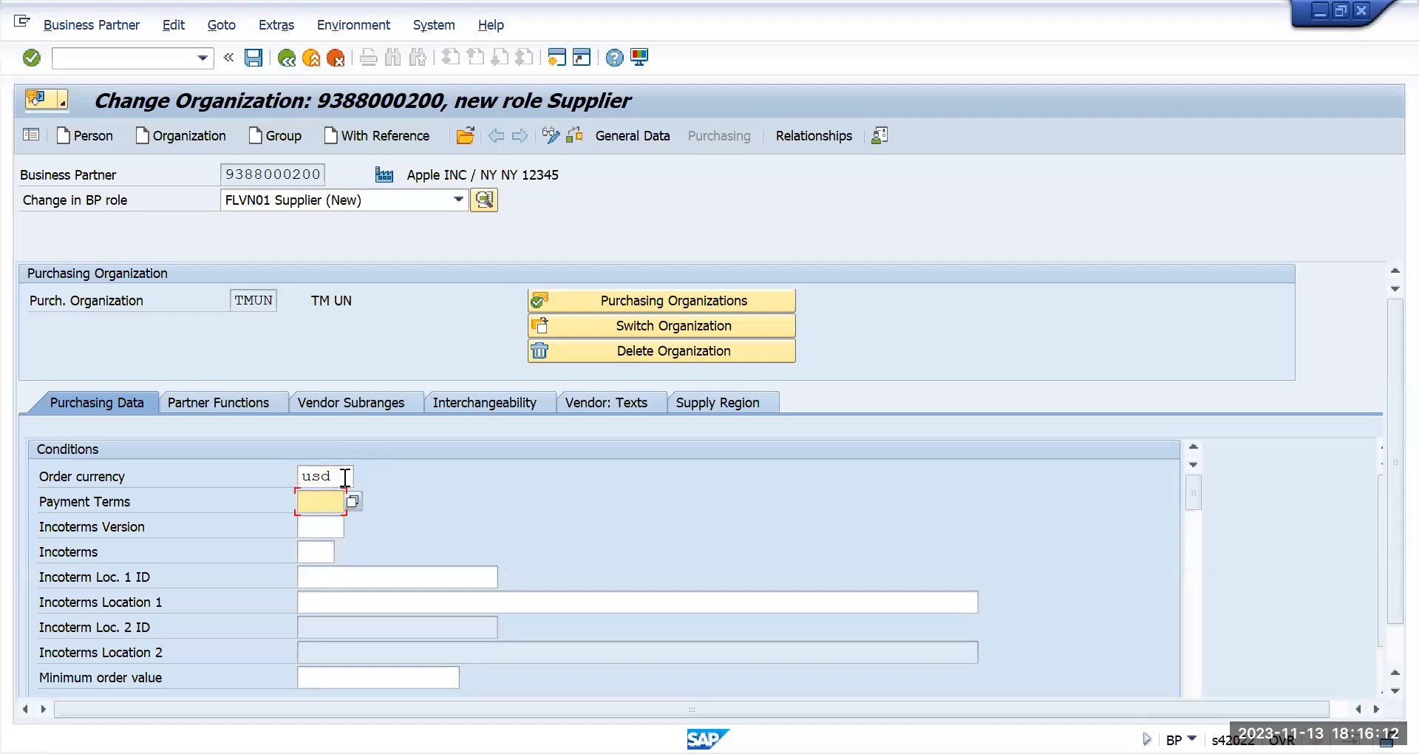
type("001")
key("Tab")
key("shift+Tab")
key("BackSpace")
type("01")
key("Tab")
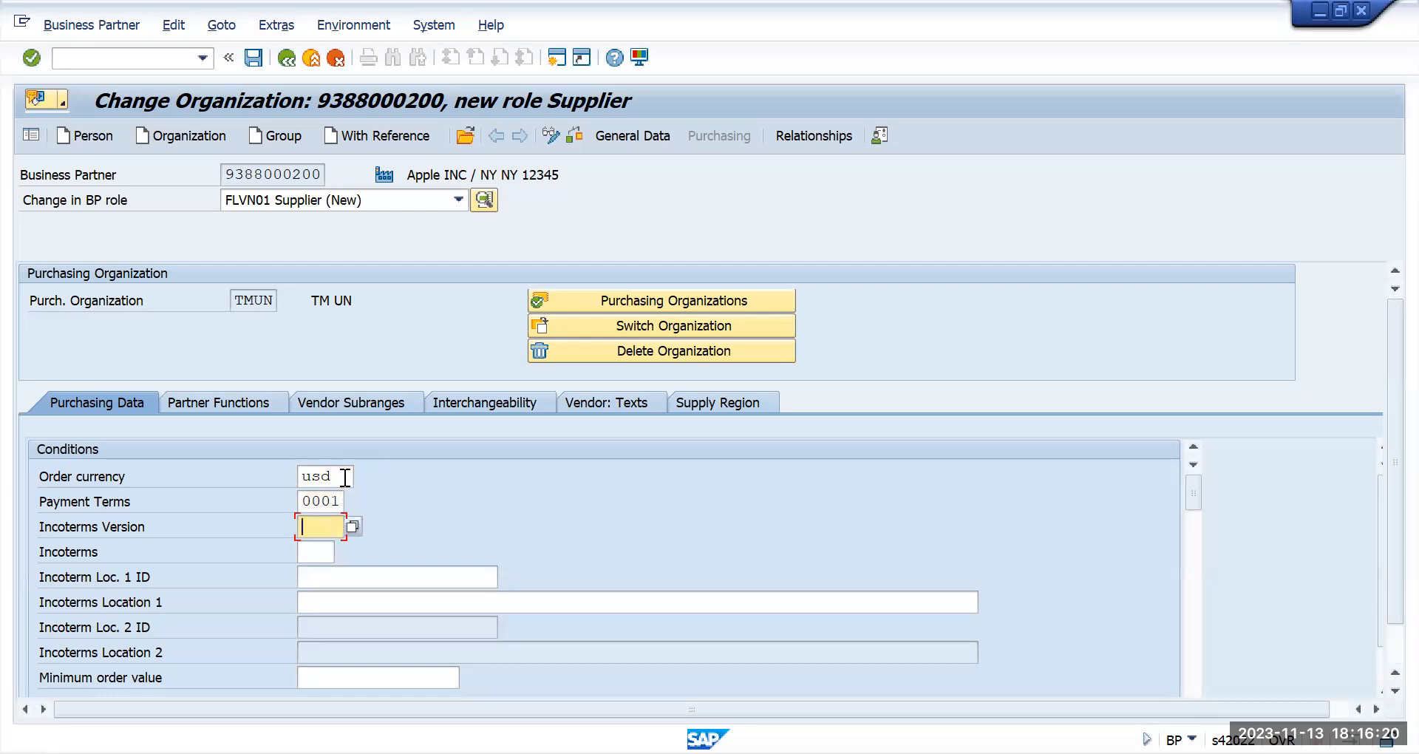
key("F4")
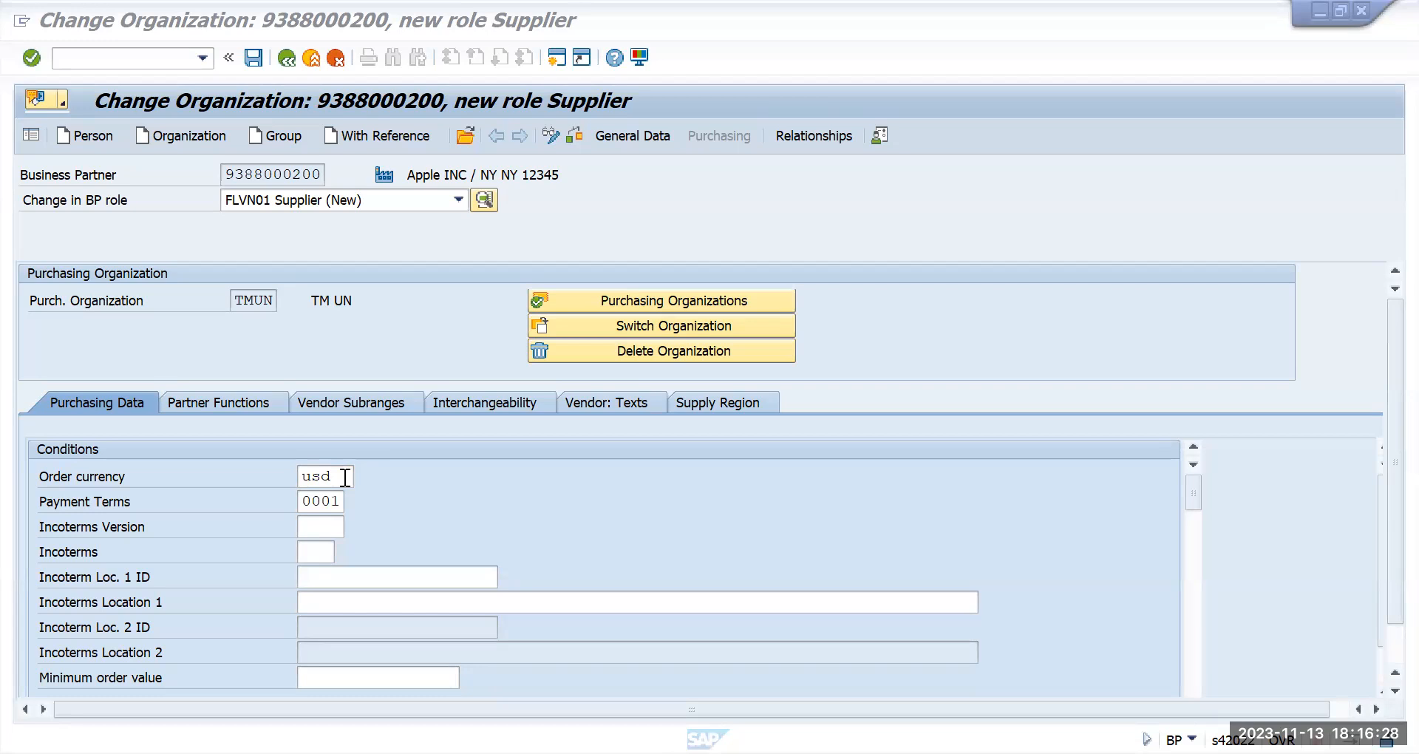
- Activate GR-based invoice verification and choose TMN as the default purchasing group for material
scroll(654, 479, "down", 5)
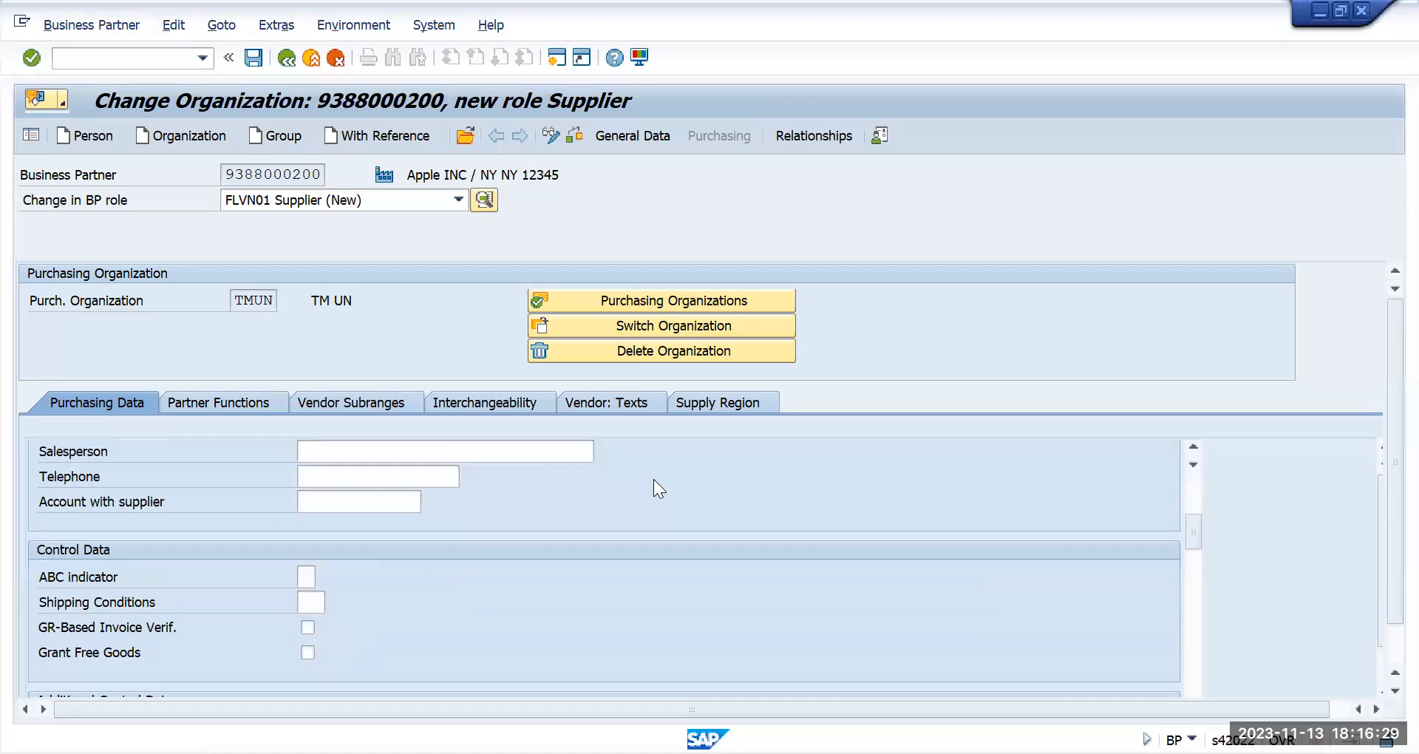
left_click(307, 627)
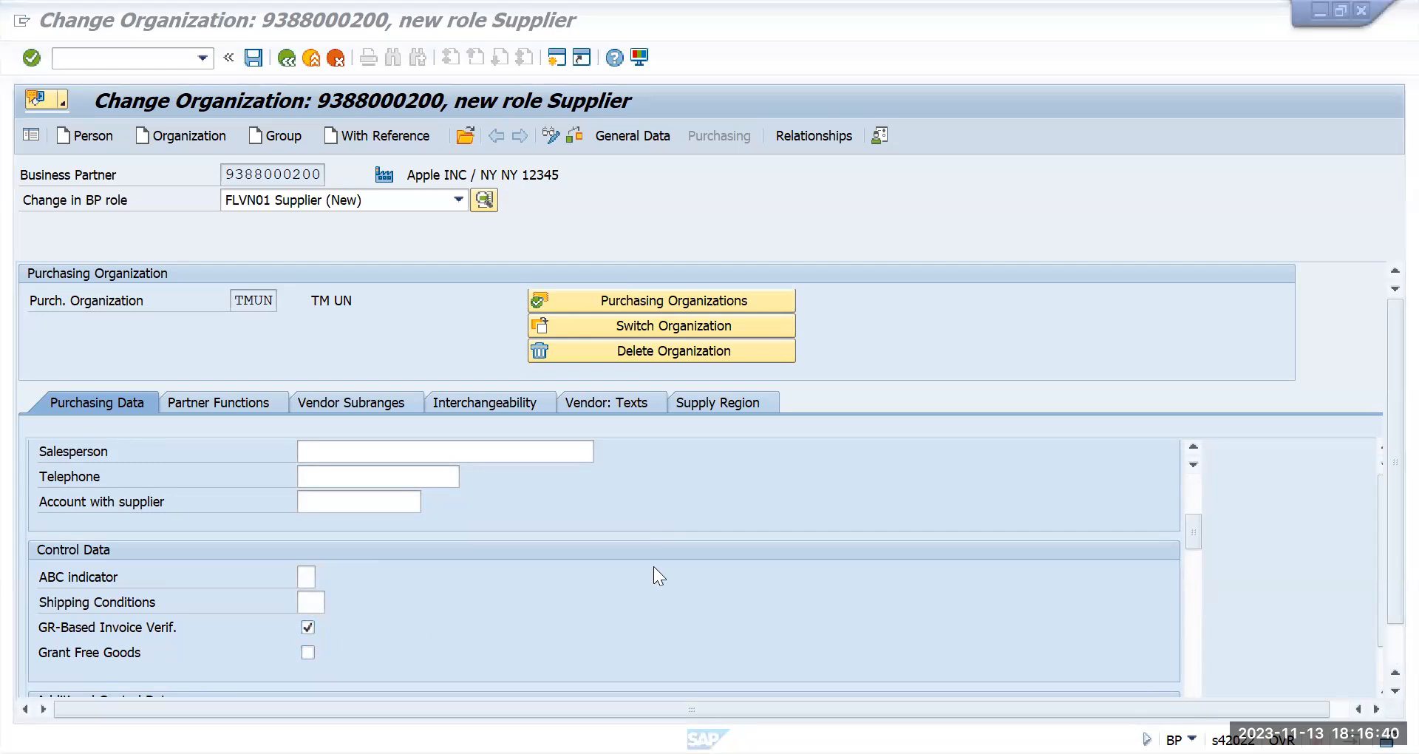
scroll(653, 566, "down", 5)
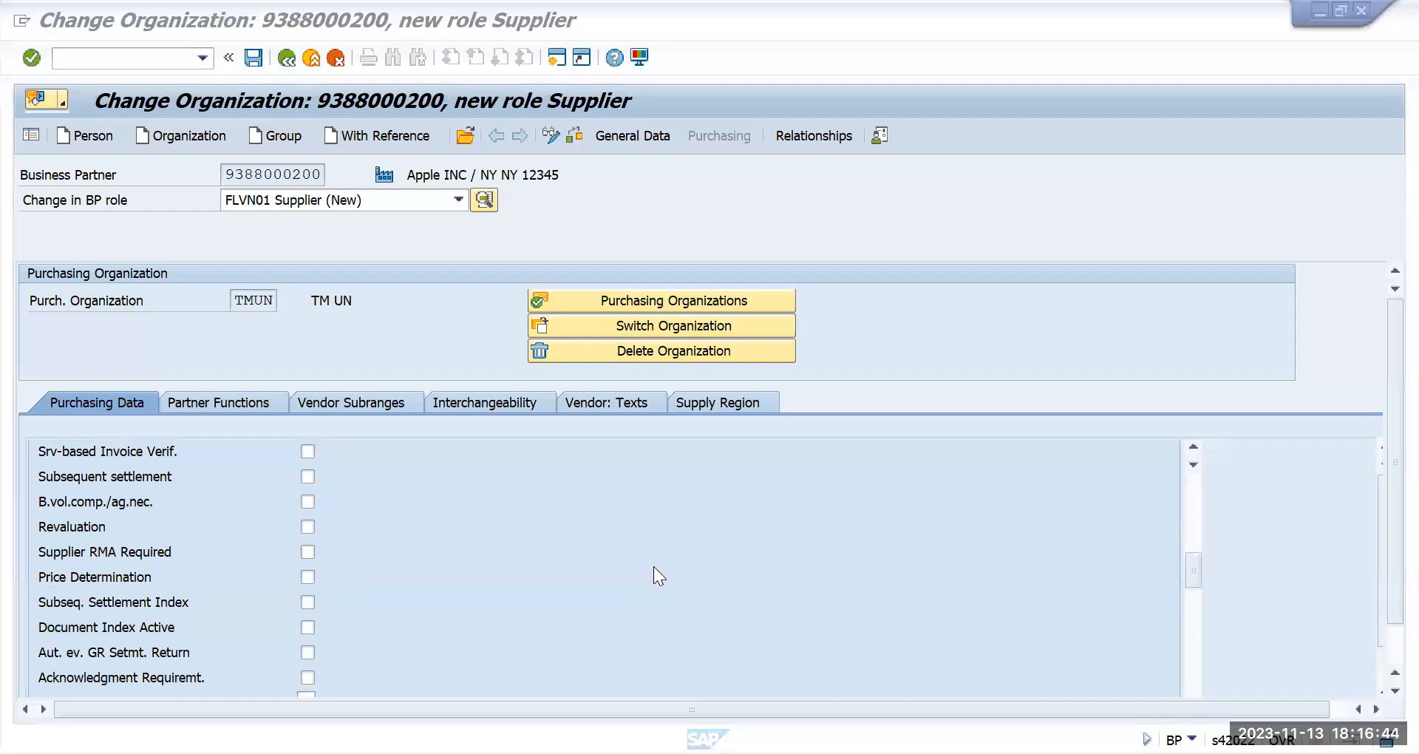
scroll(654, 566, "down", 2)
left_click(313, 627)
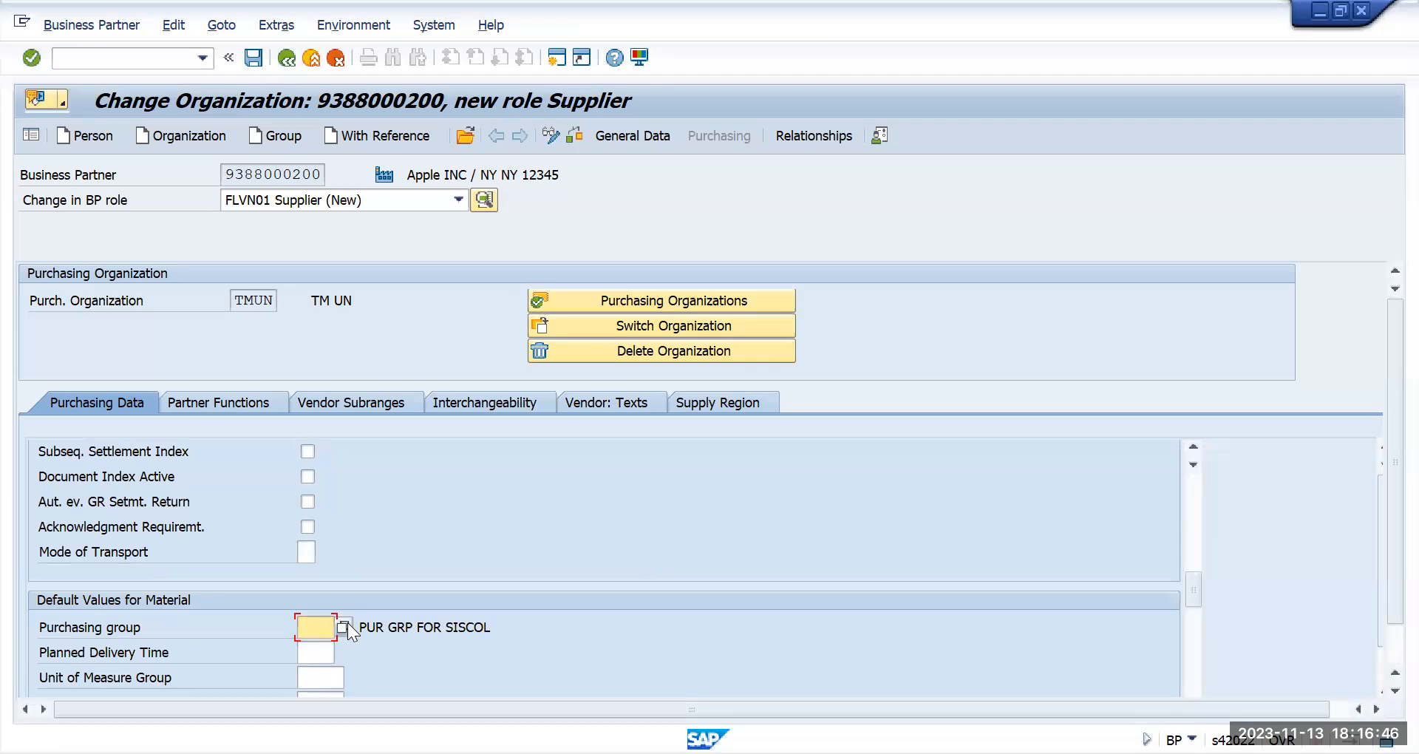
type("tm")
left_click(344, 626)
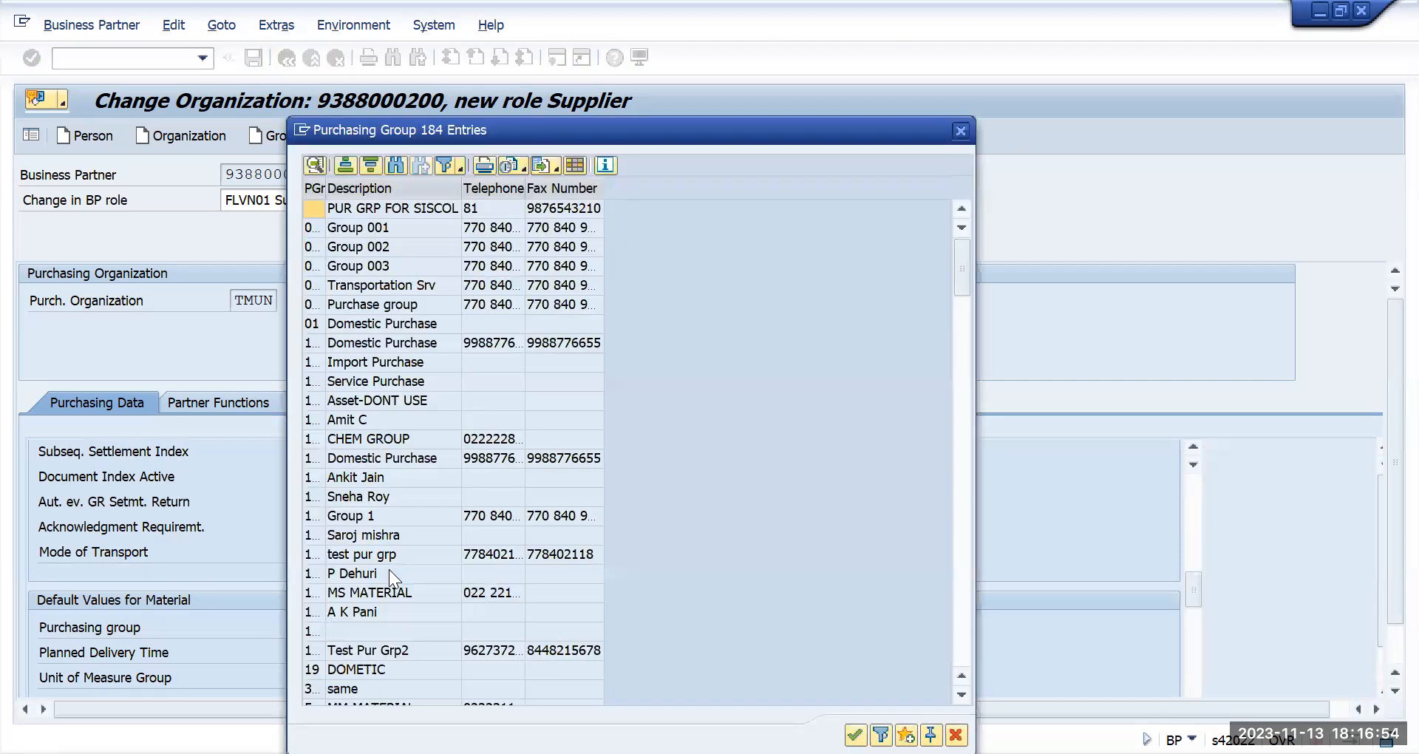
scroll(412, 556, "down", 20)
scroll(414, 556, "down", 9)
left_click_drag(326, 187, 381, 190)
scroll(523, 440, "down", 14)
scroll(687, 563, "down", 6)
double_click(342, 495)
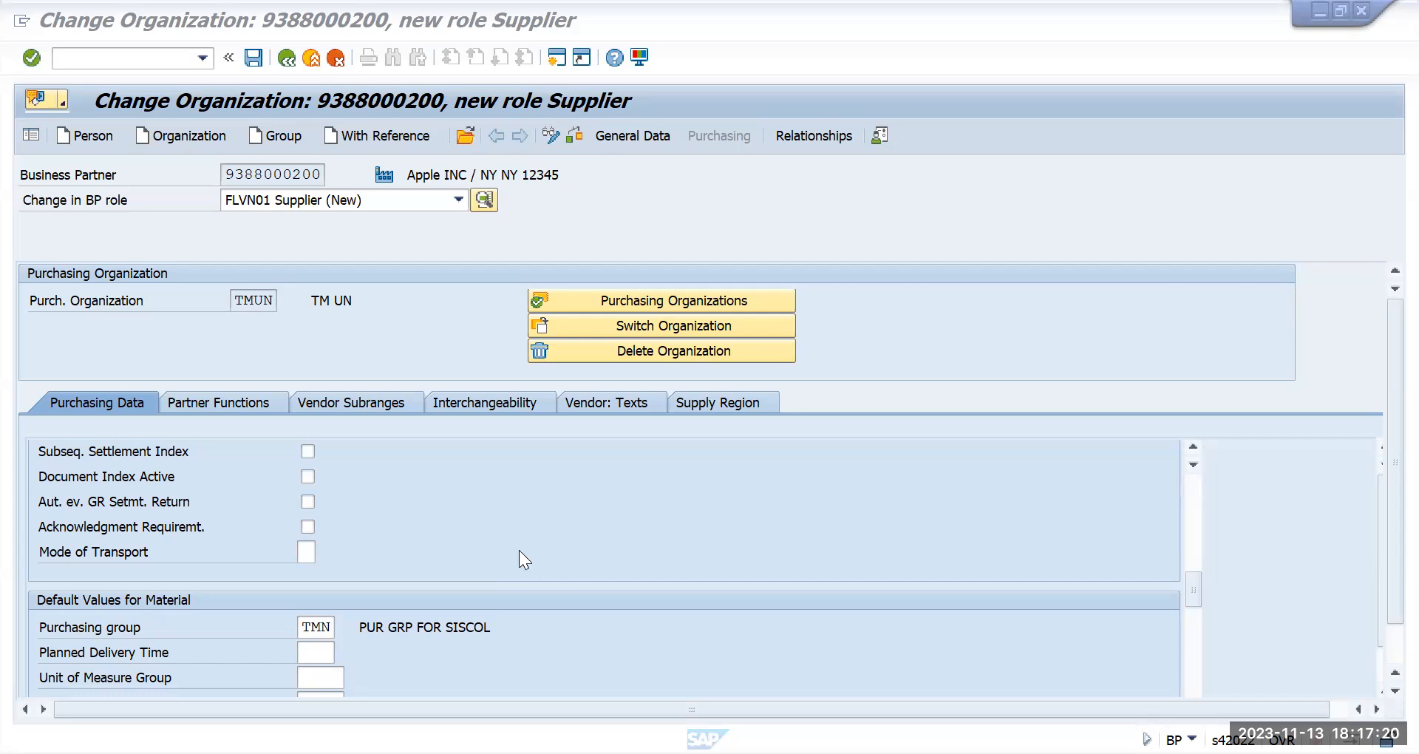
- Examine the vendor's purchasing memo and purchase order text entries, widening the language column, and return to the purchasing data
left_click(606, 402)
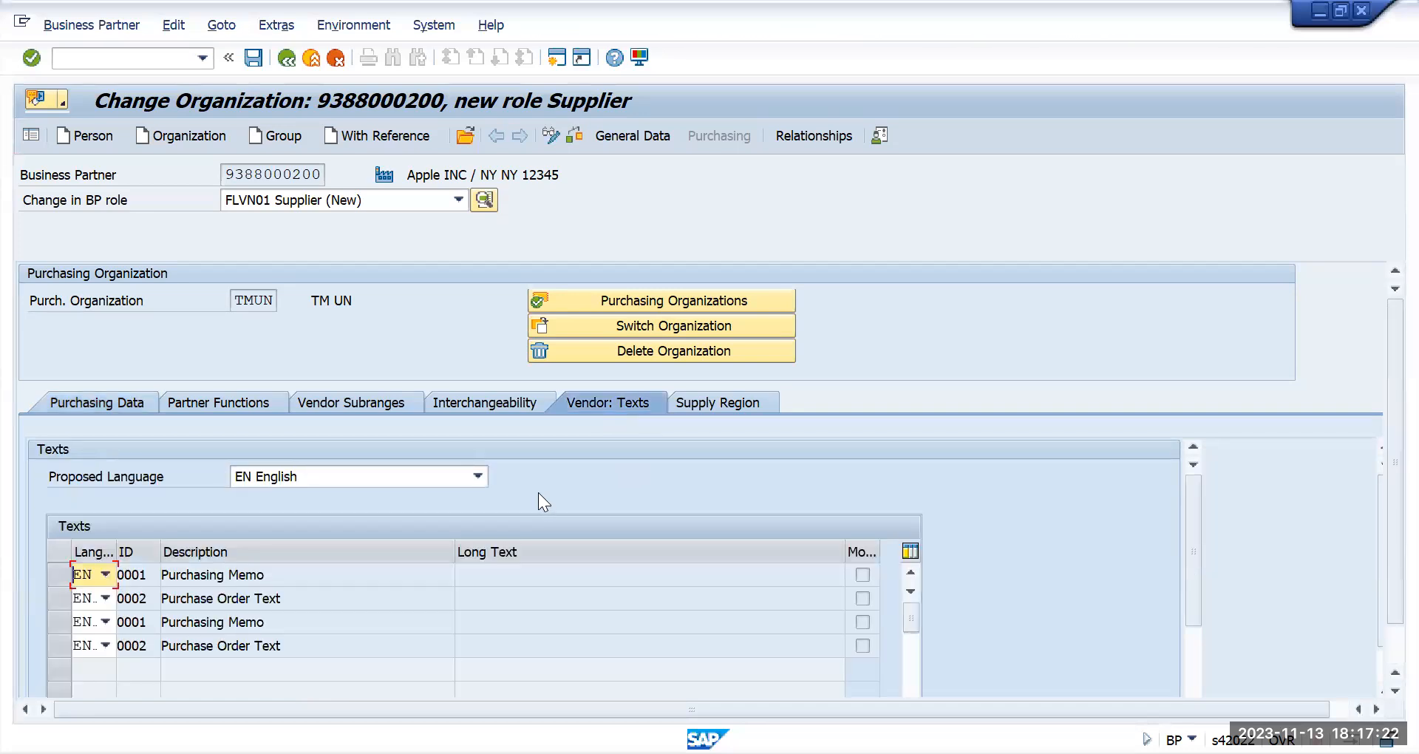
left_click_drag(116, 551, 184, 549)
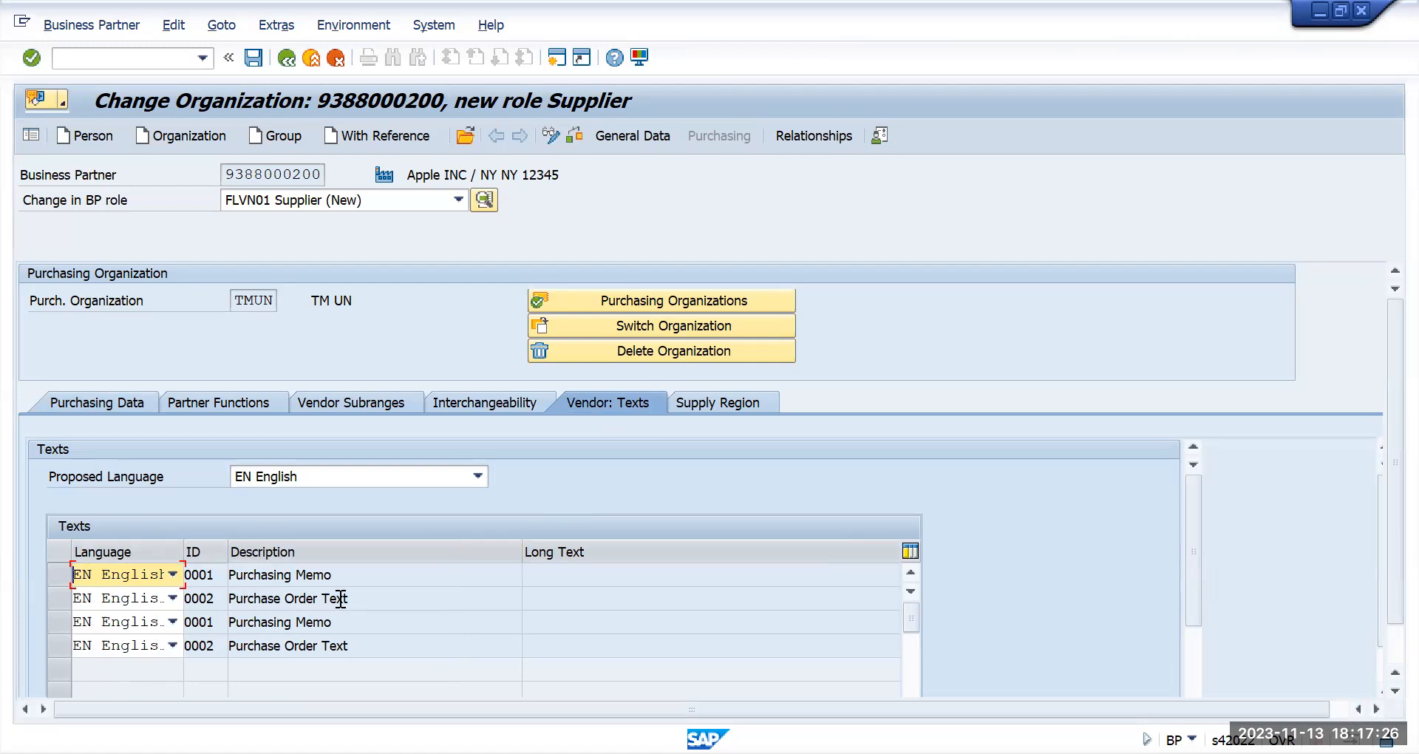
left_click(457, 595)
left_click_drag(370, 604, 258, 602)
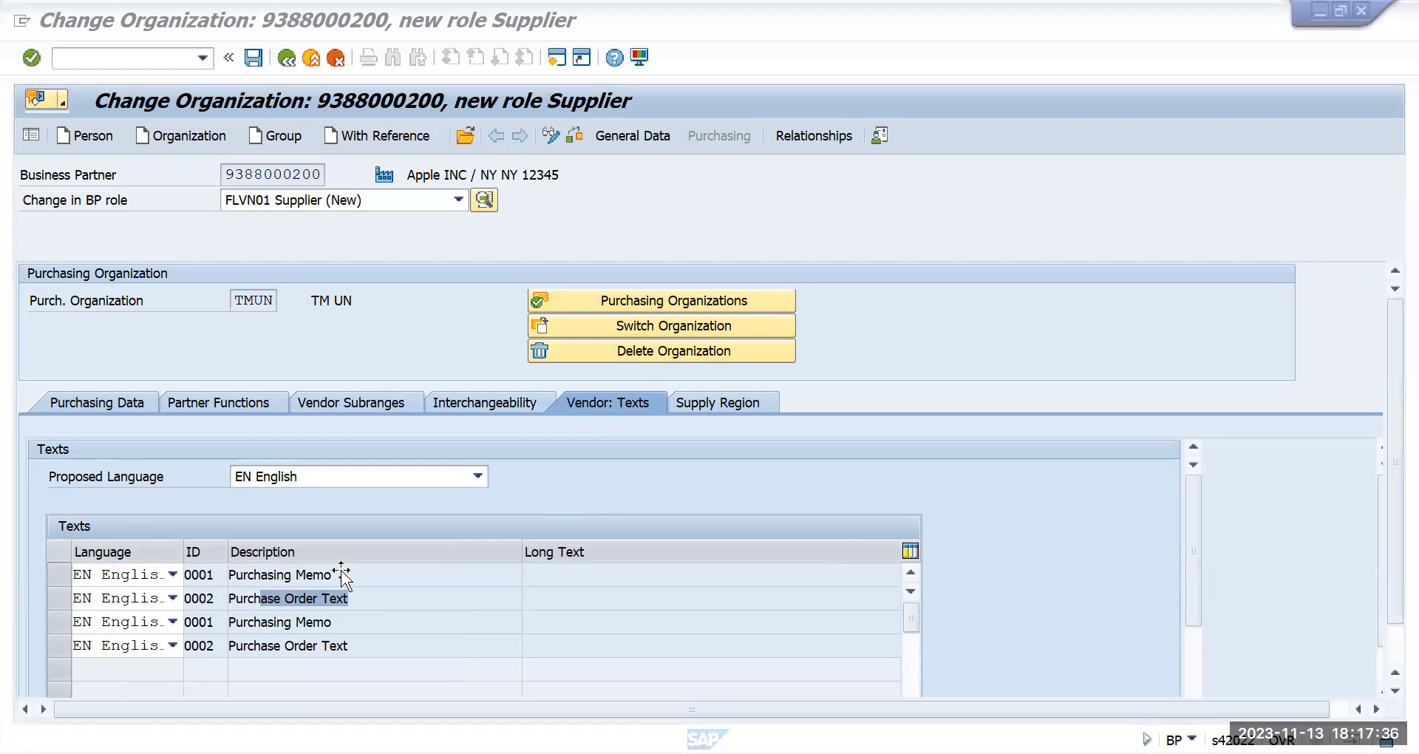
left_click(91, 403)
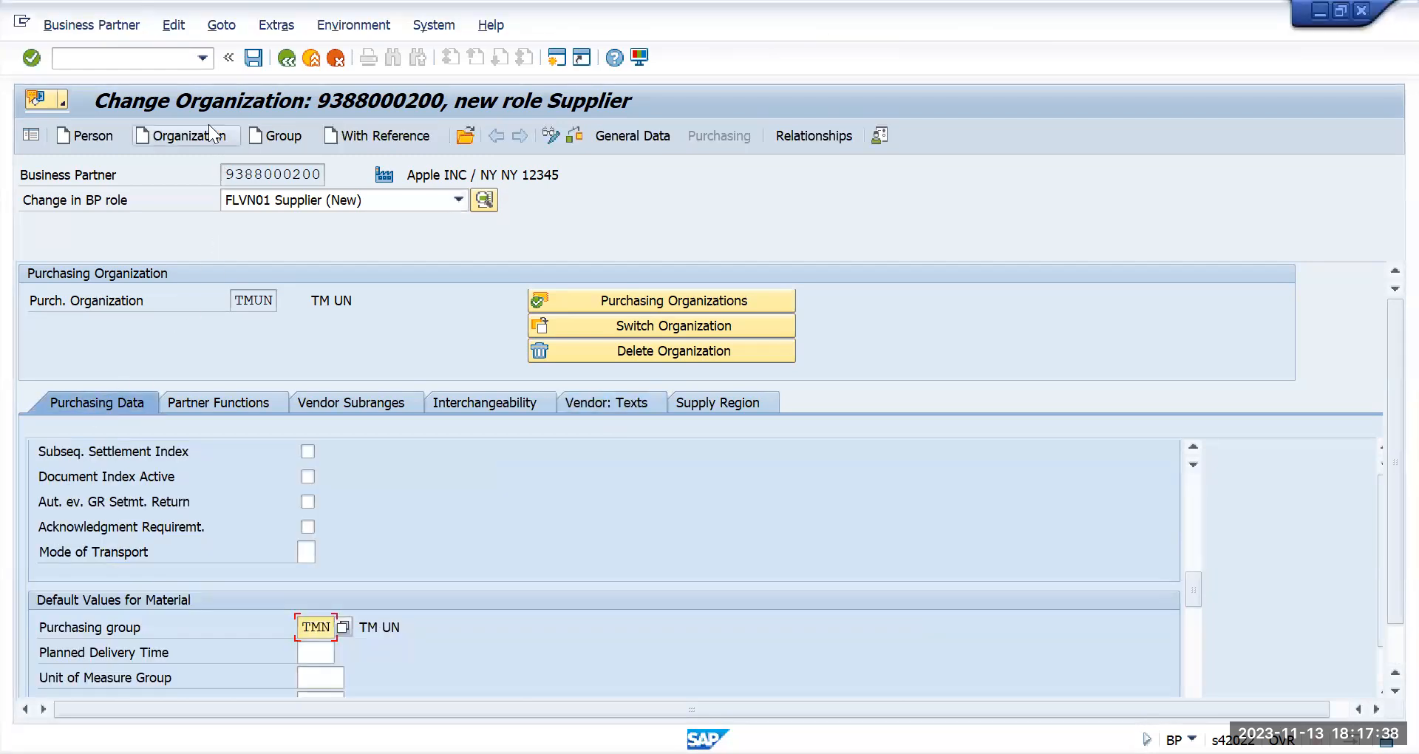
- Save the business partner with its new Supplier role and copy the business partner number
left_click(253, 59)
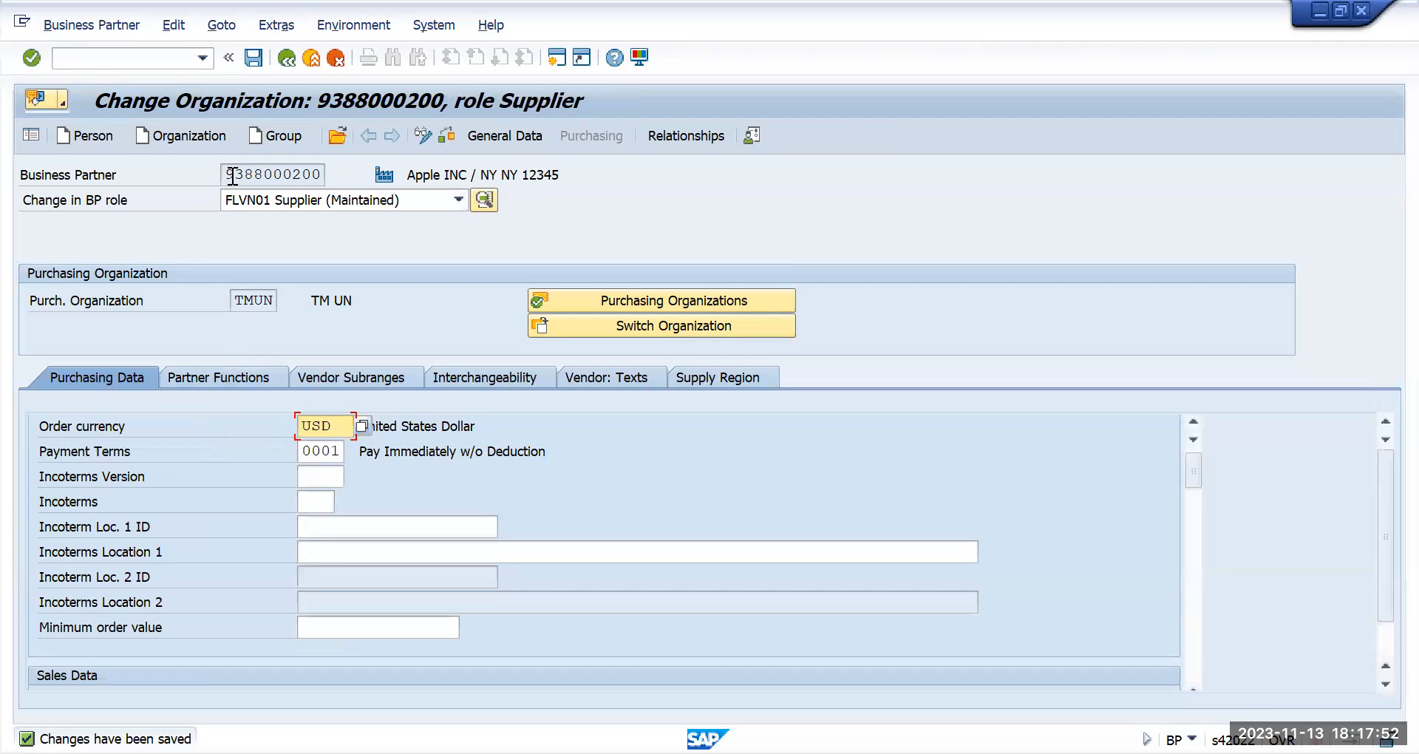
left_click_drag(225, 175, 340, 179)
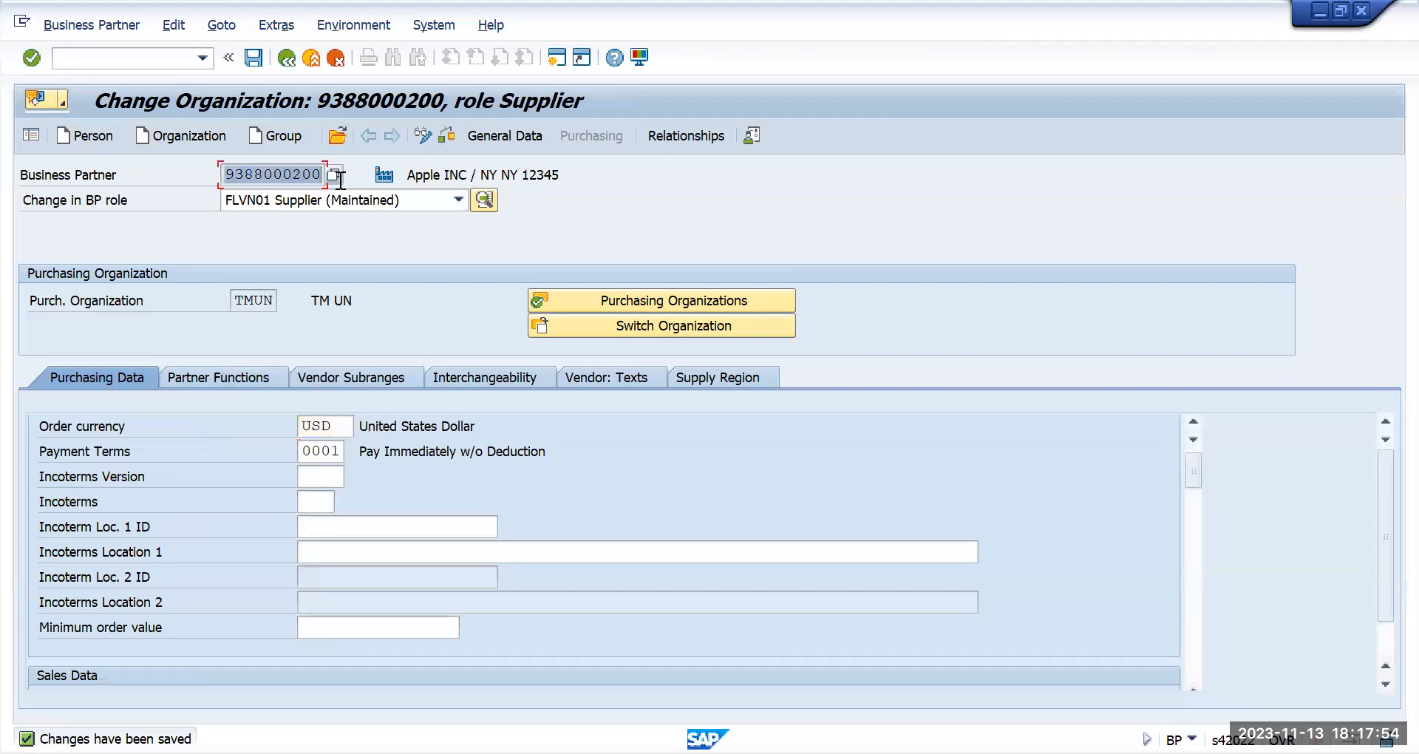
key("ctrl+c")
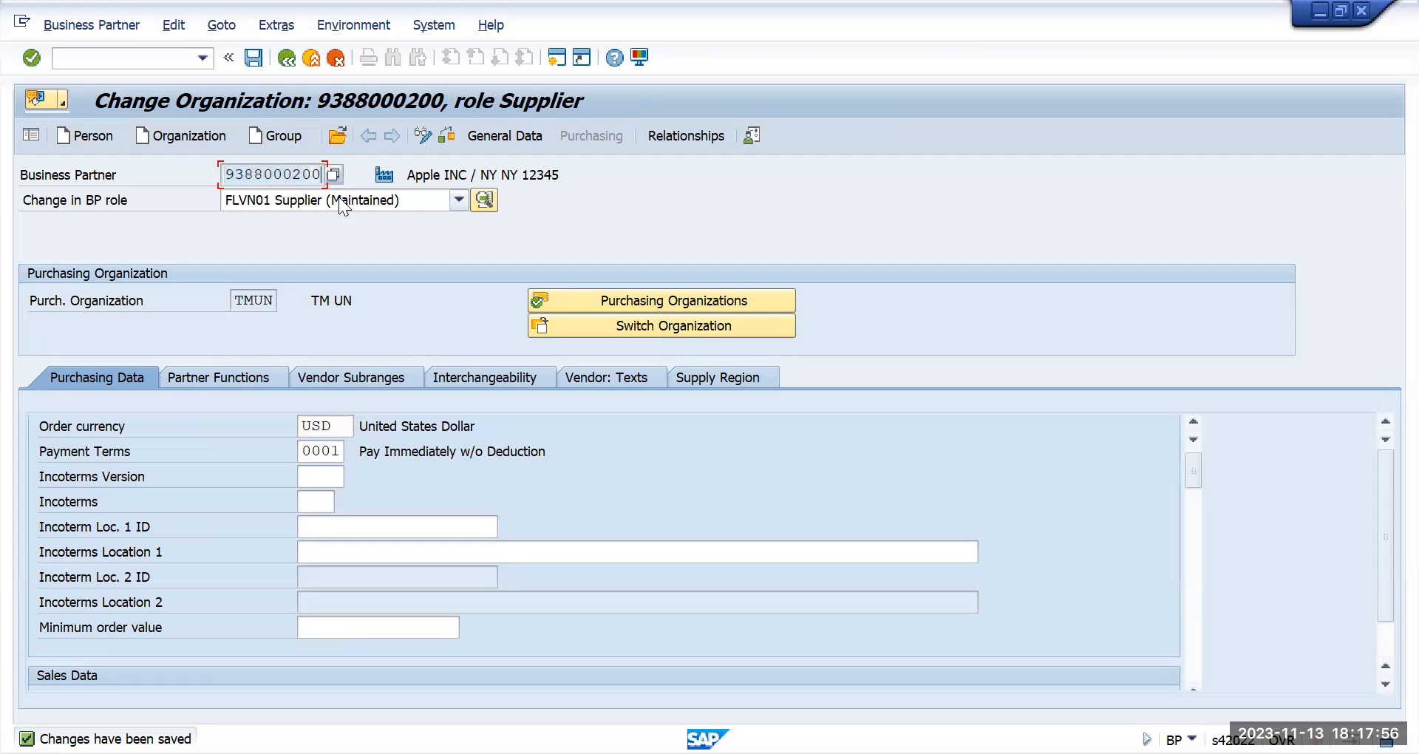
- Leave the BP transaction with the command /n
left_click(96, 63)
type("/n")
key("Return")
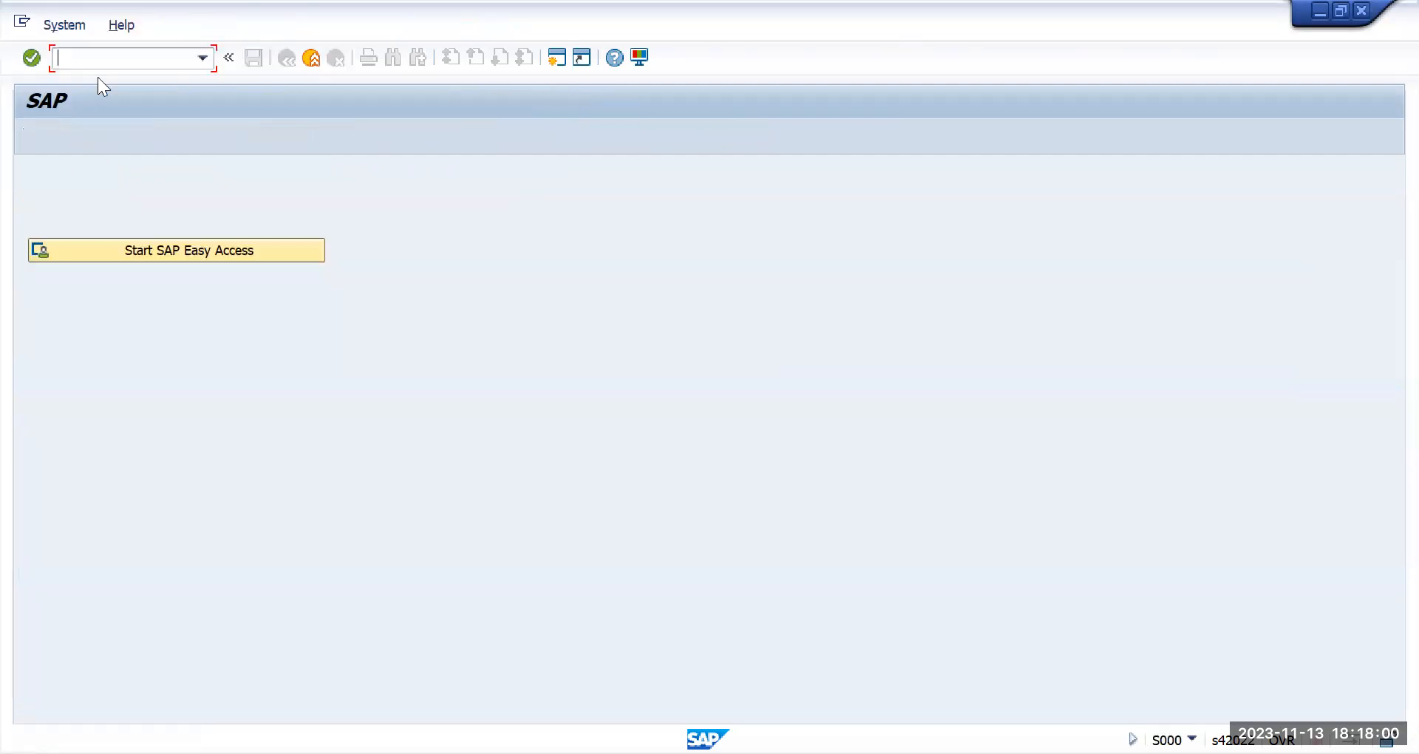